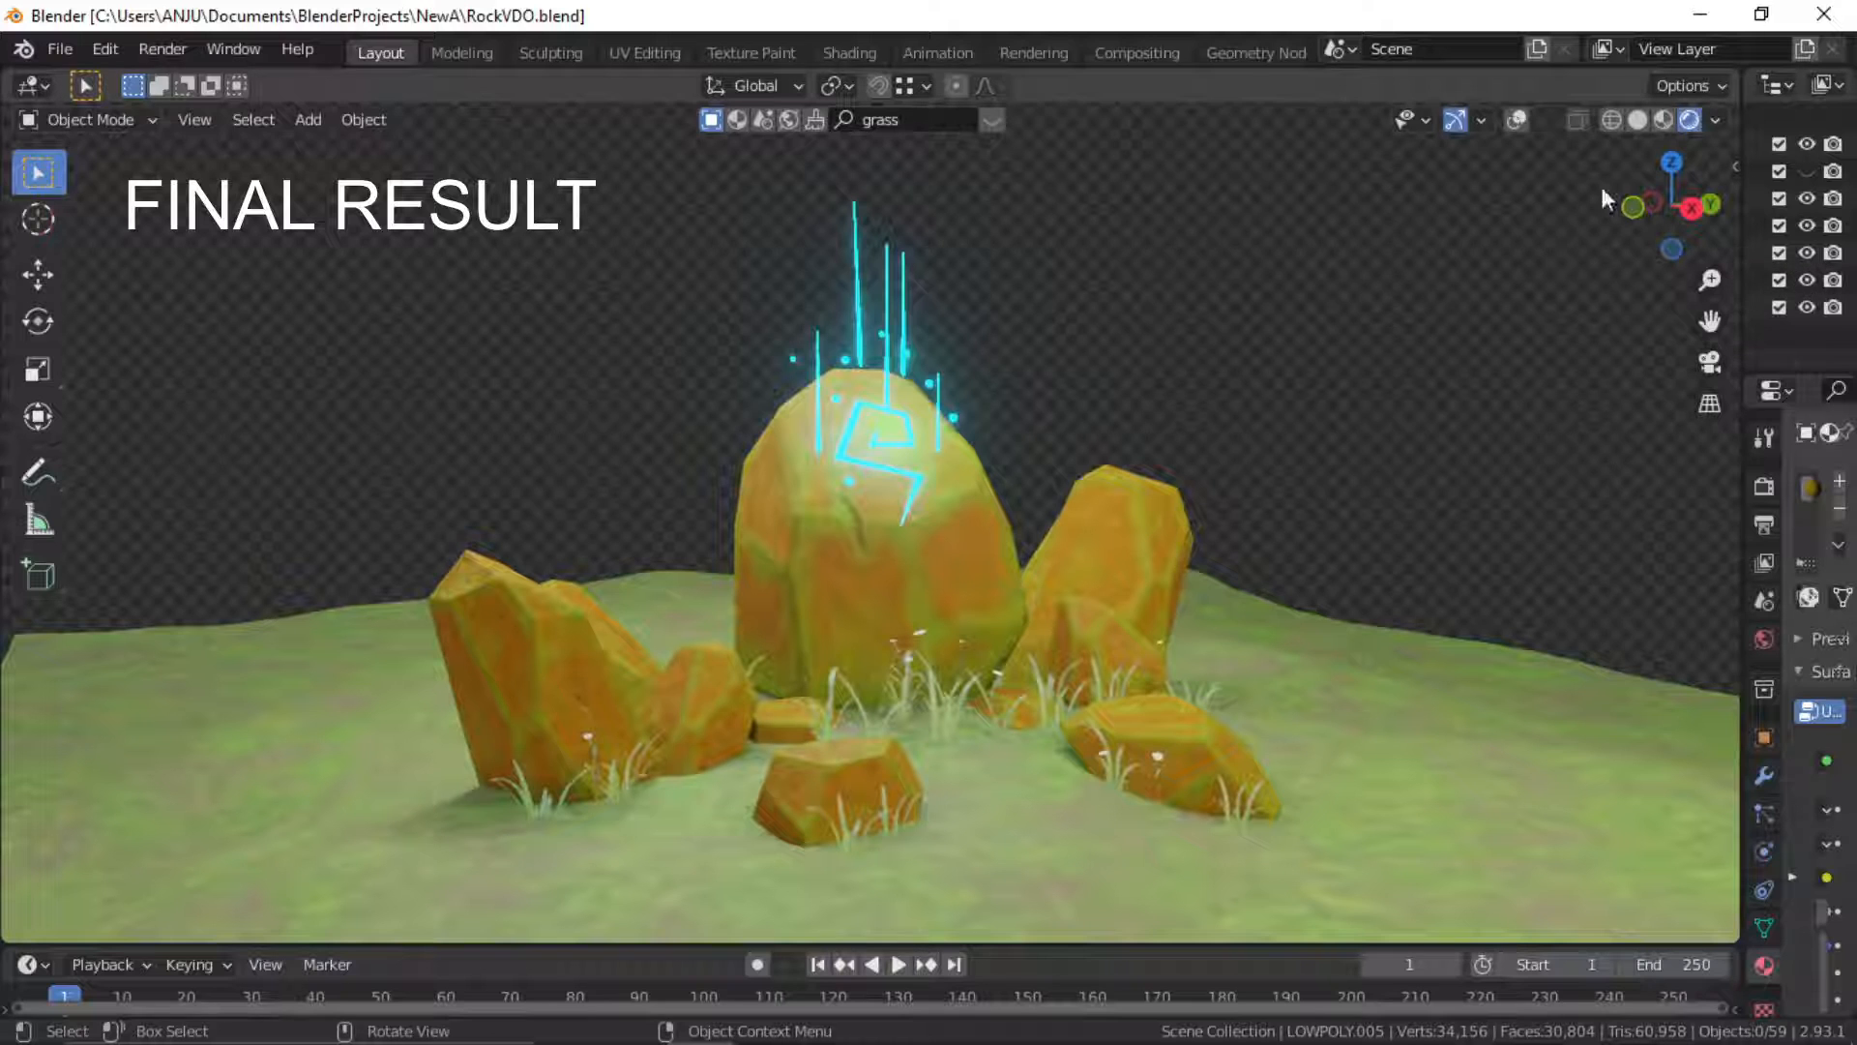
Examine the finished rock scene's mesh with viewport overlays and wireframe enabled in Material Preview shading
left_click(1515, 120)
left_click(1544, 120)
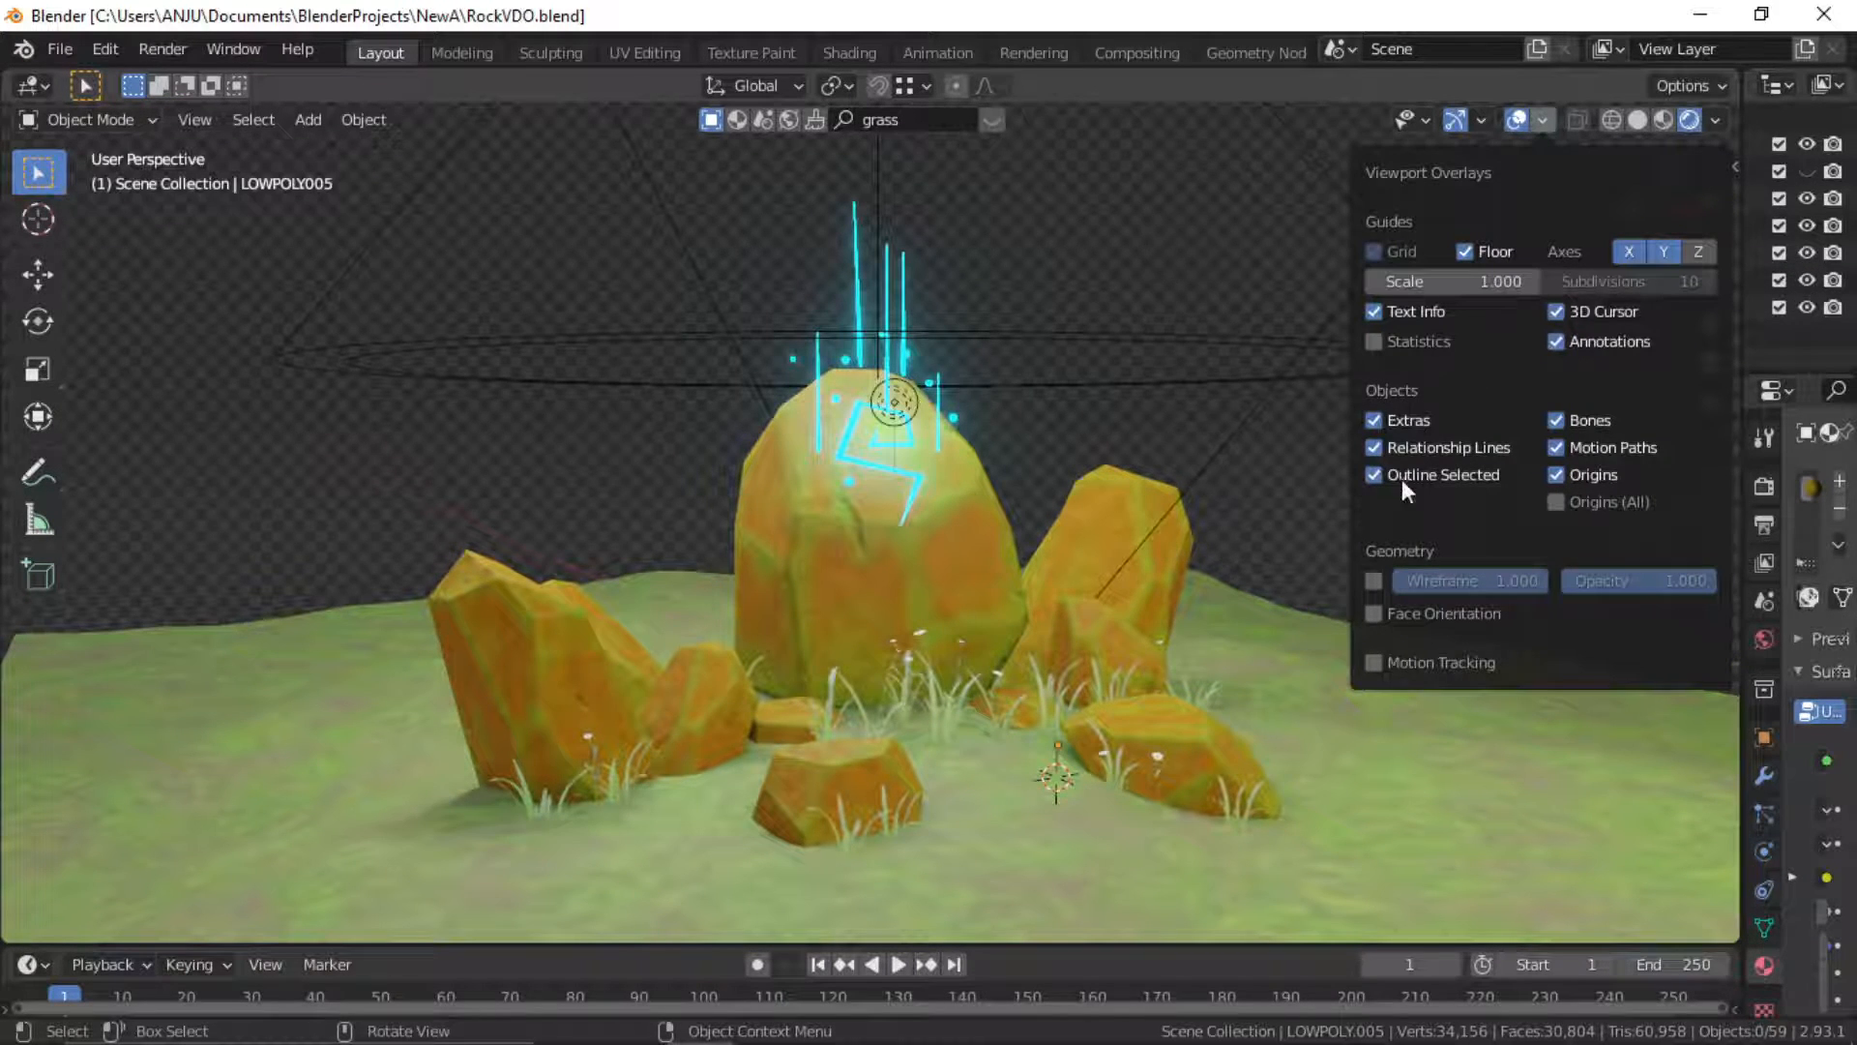
left_click(1383, 580)
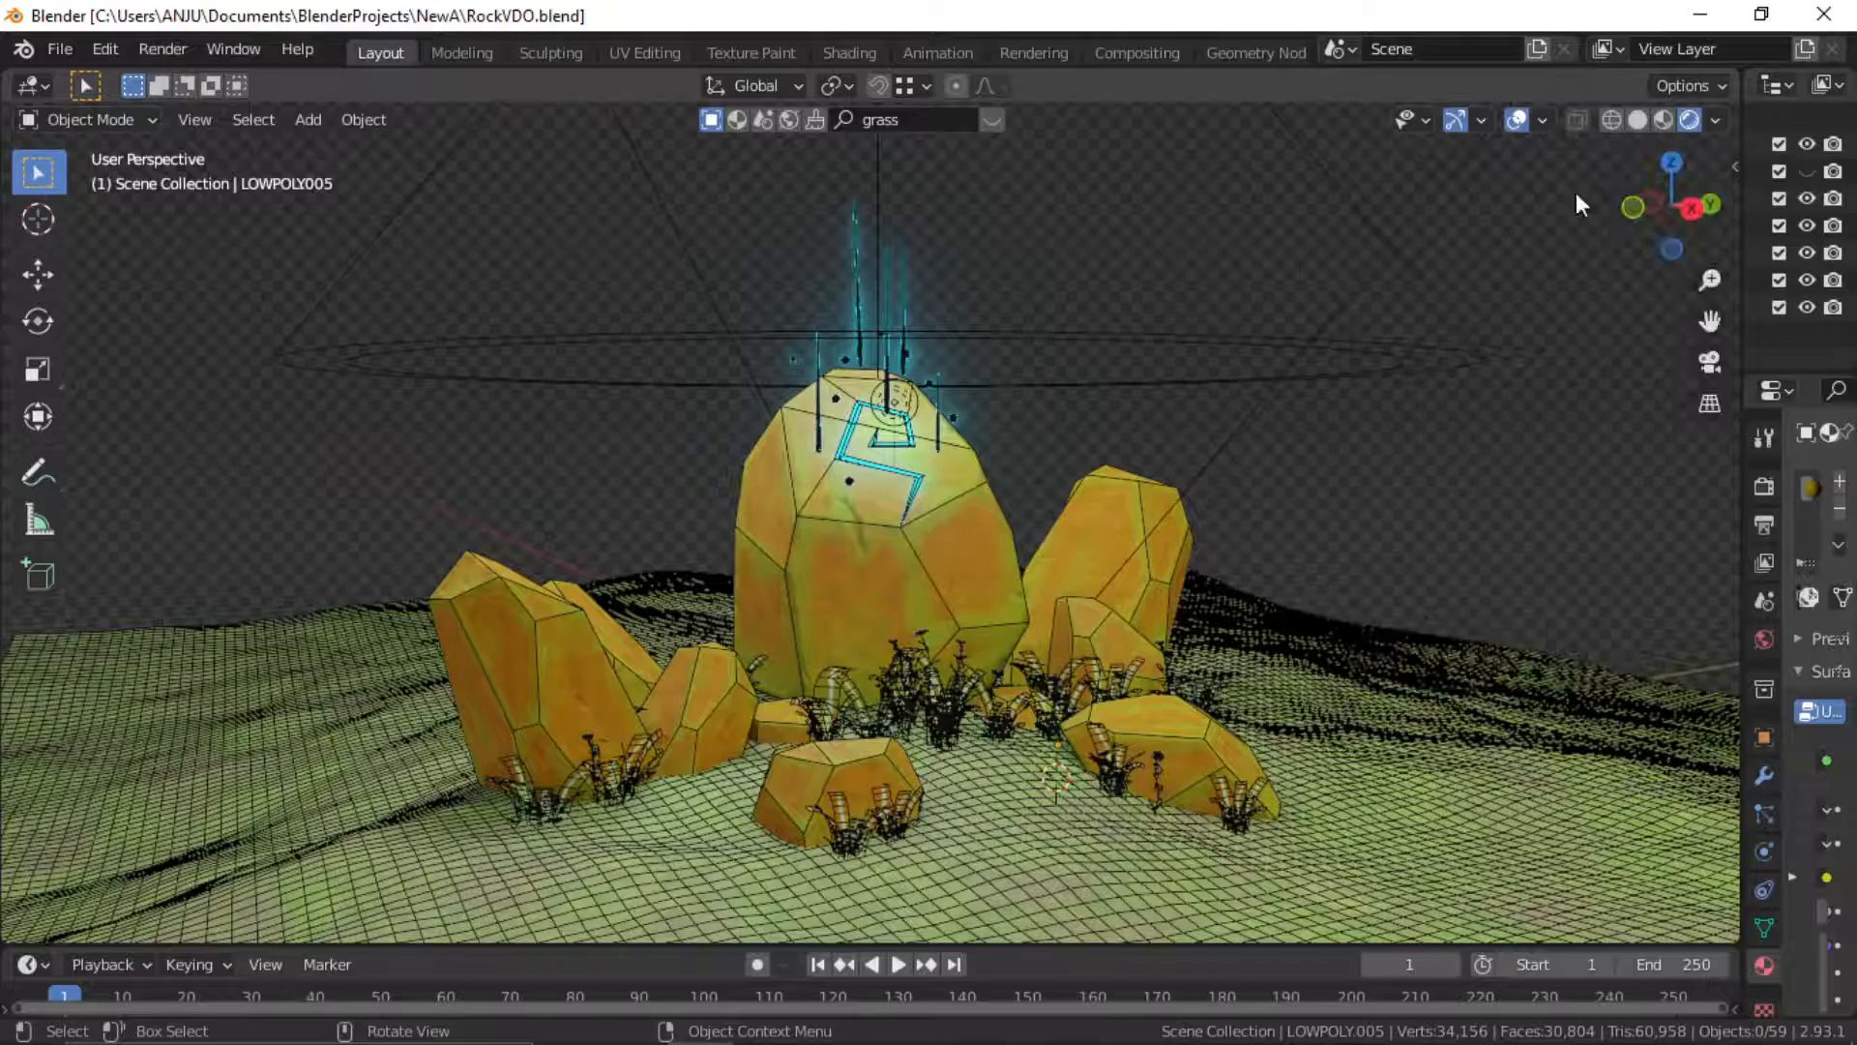
left_click(1663, 120)
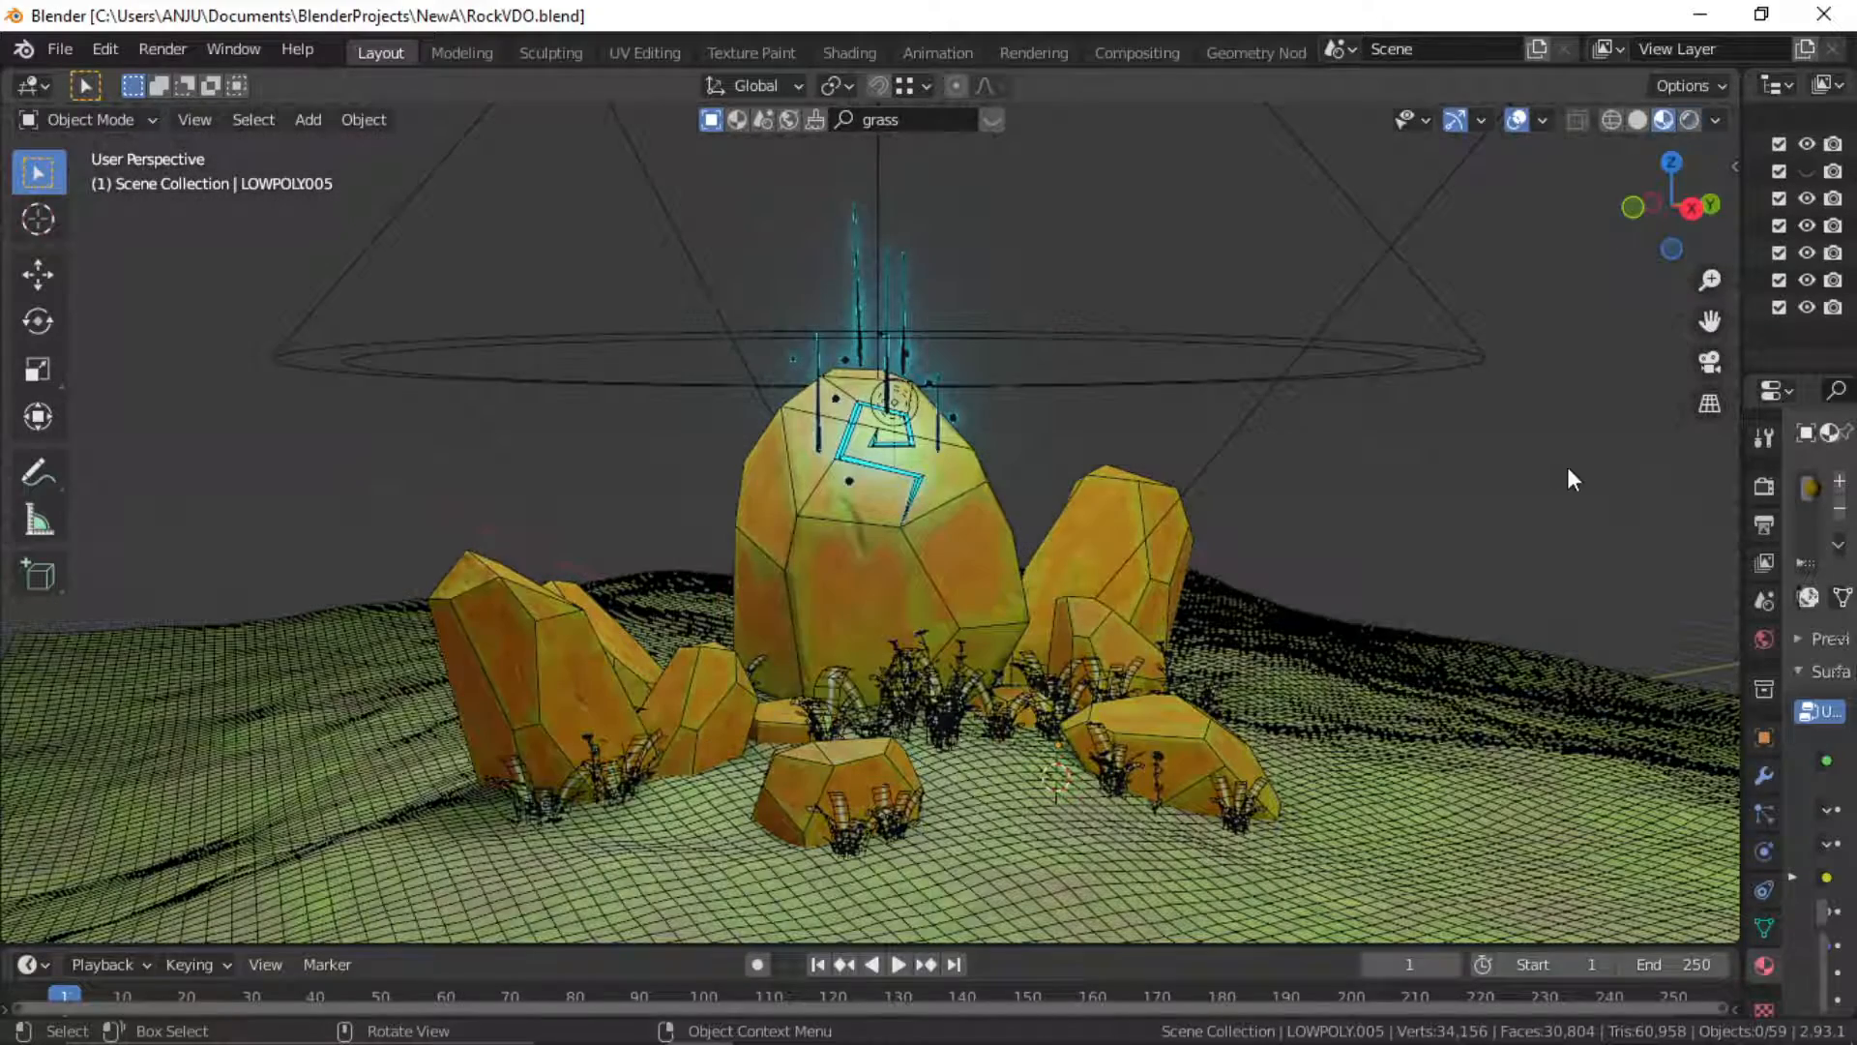
mouse_move(1101, 513)
middle_mouse_down()
mouse_move(1534, 510)
mouse_move(829, 581)
mouse_move(767, 630)
mouse_move(1427, 628)
mouse_move(1413, 637)
middle_mouse_up()
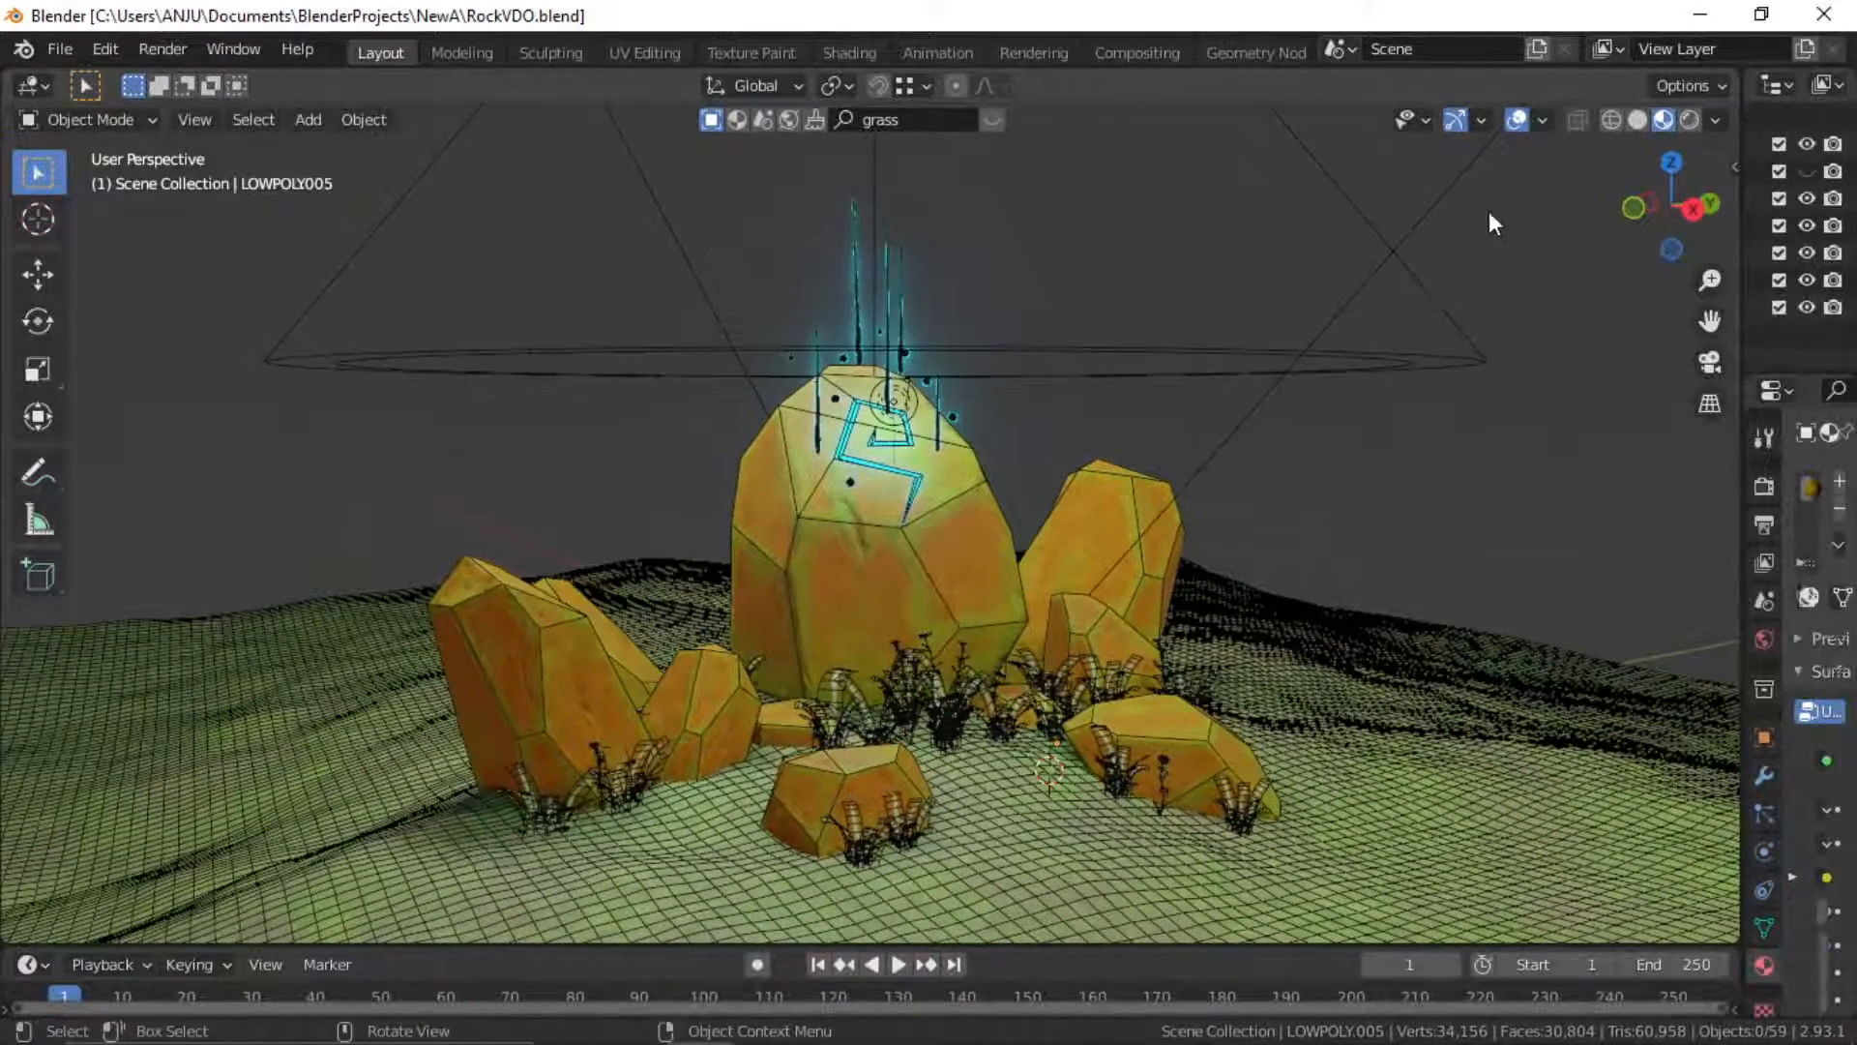
Turn off the wireframe display and the viewport overlays in the finished scene
left_click(1542, 121)
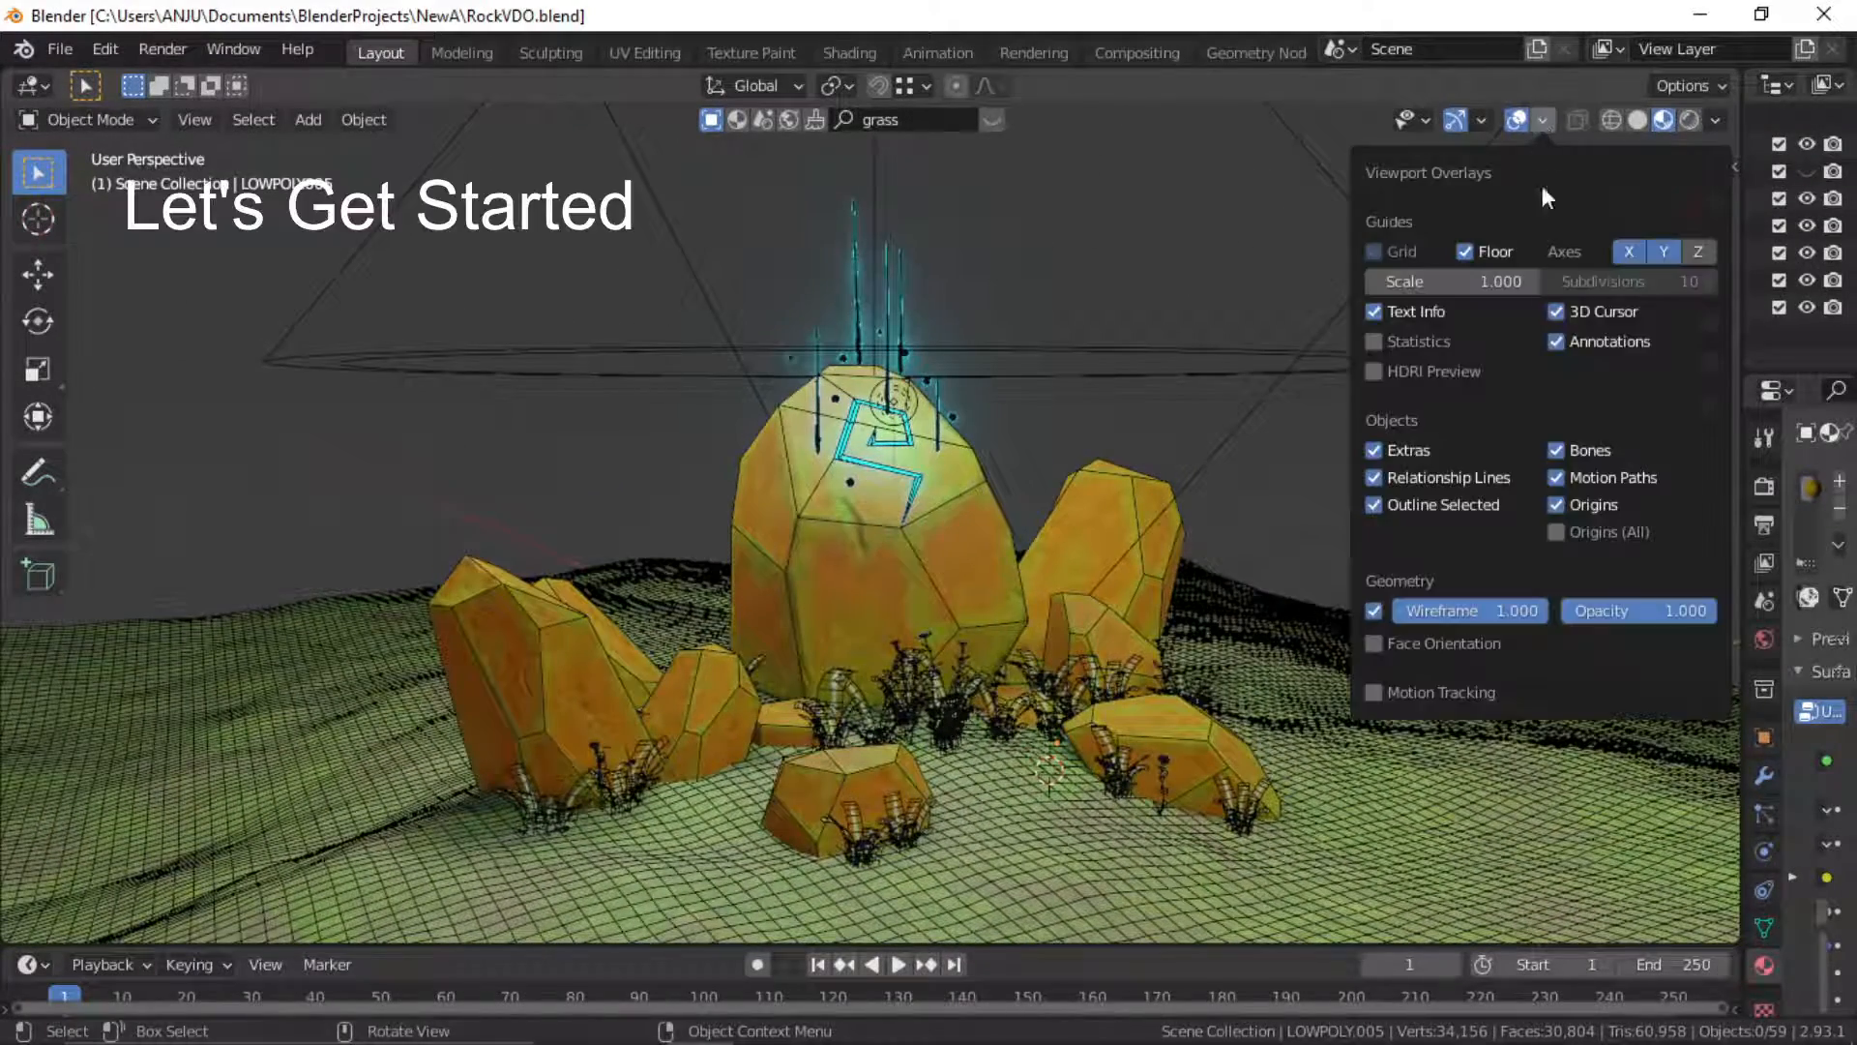
left_click(1375, 610)
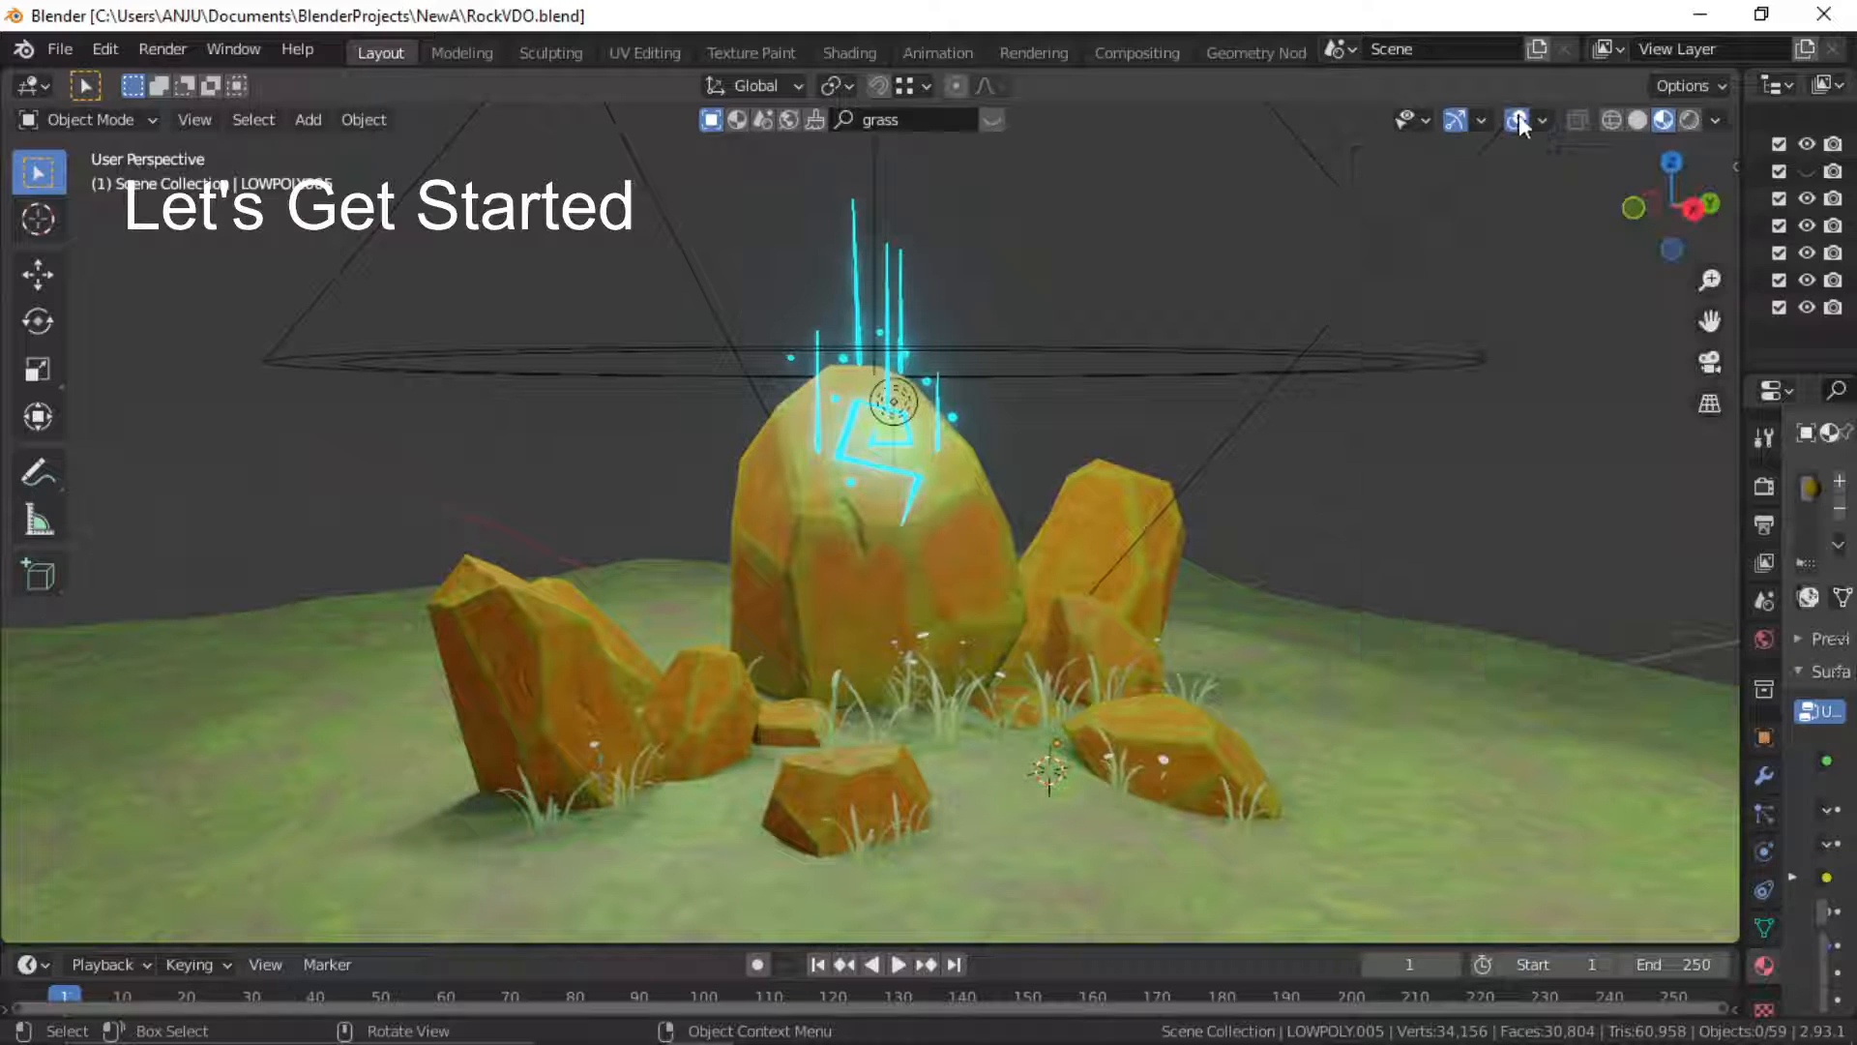
left_click(1515, 121)
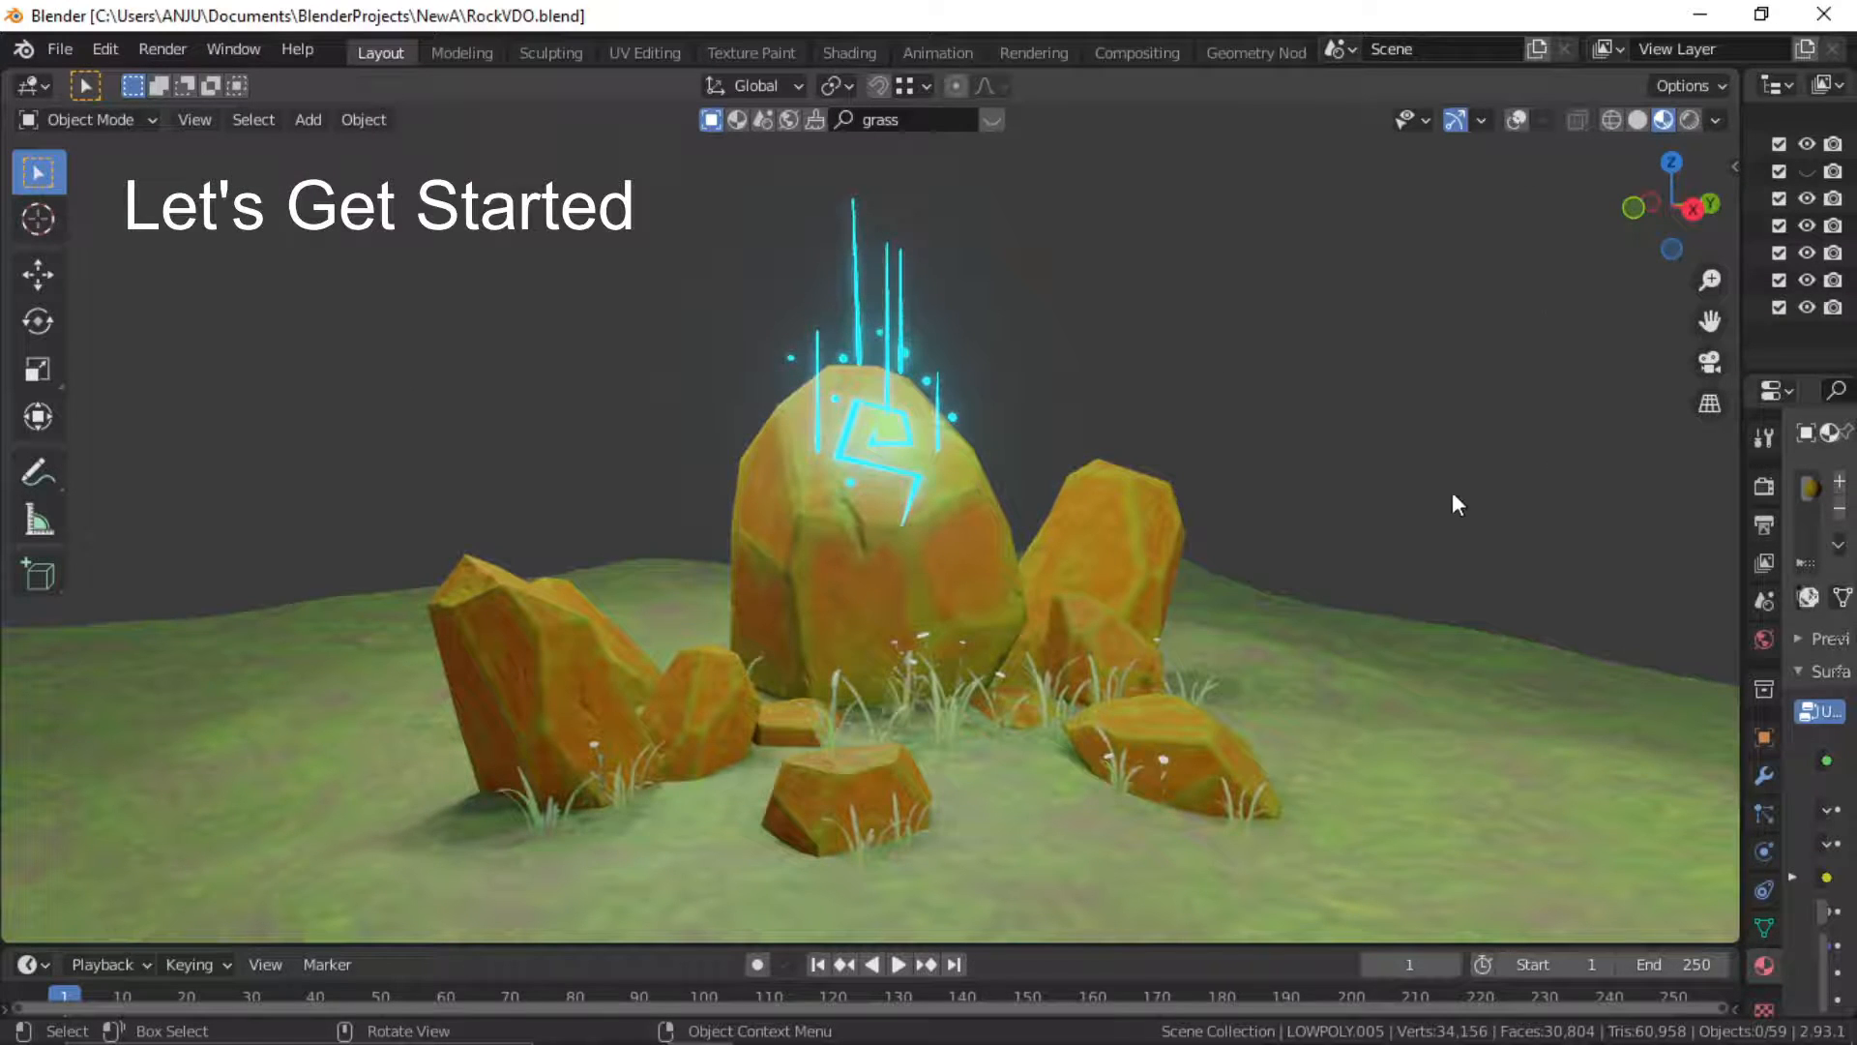
Add a plane at the cube's centre and scale it up into a ground surface extending well beyond the cube
scroll(1257, 464, "up", 5)
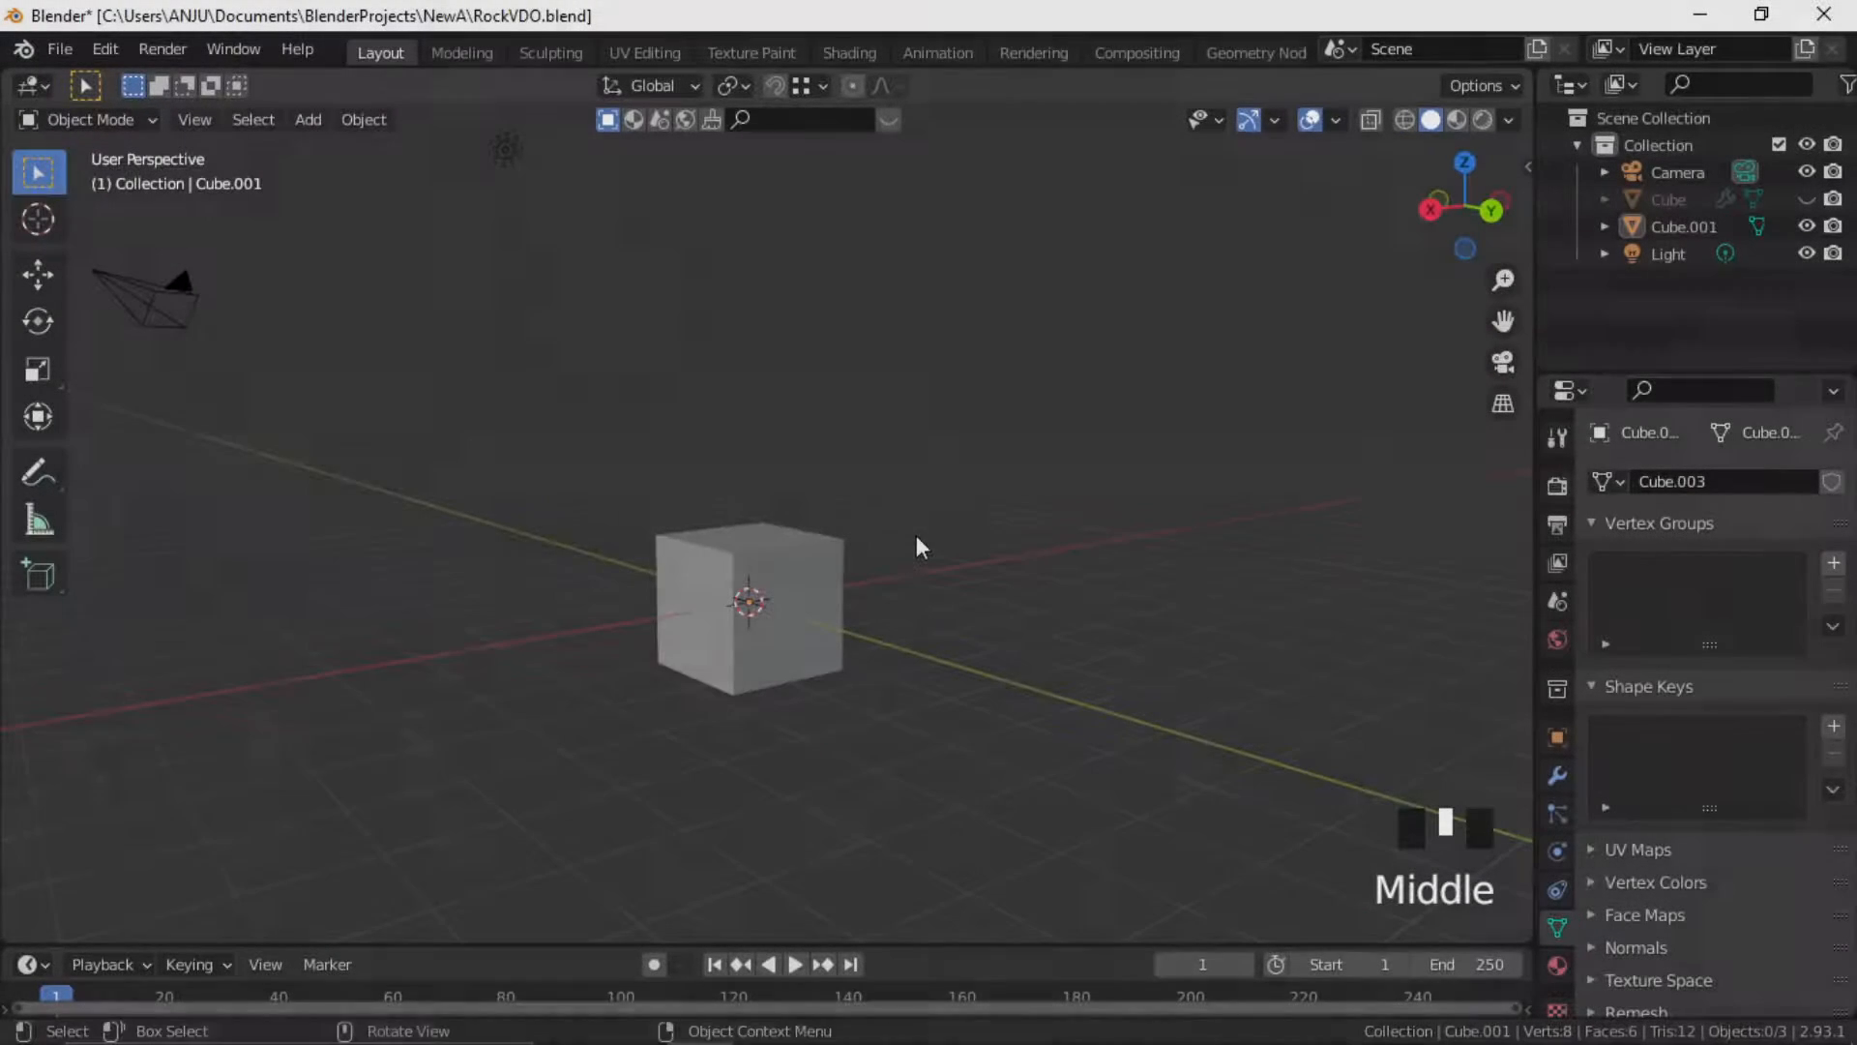
middle_click_drag(900, 505, 898, 546)
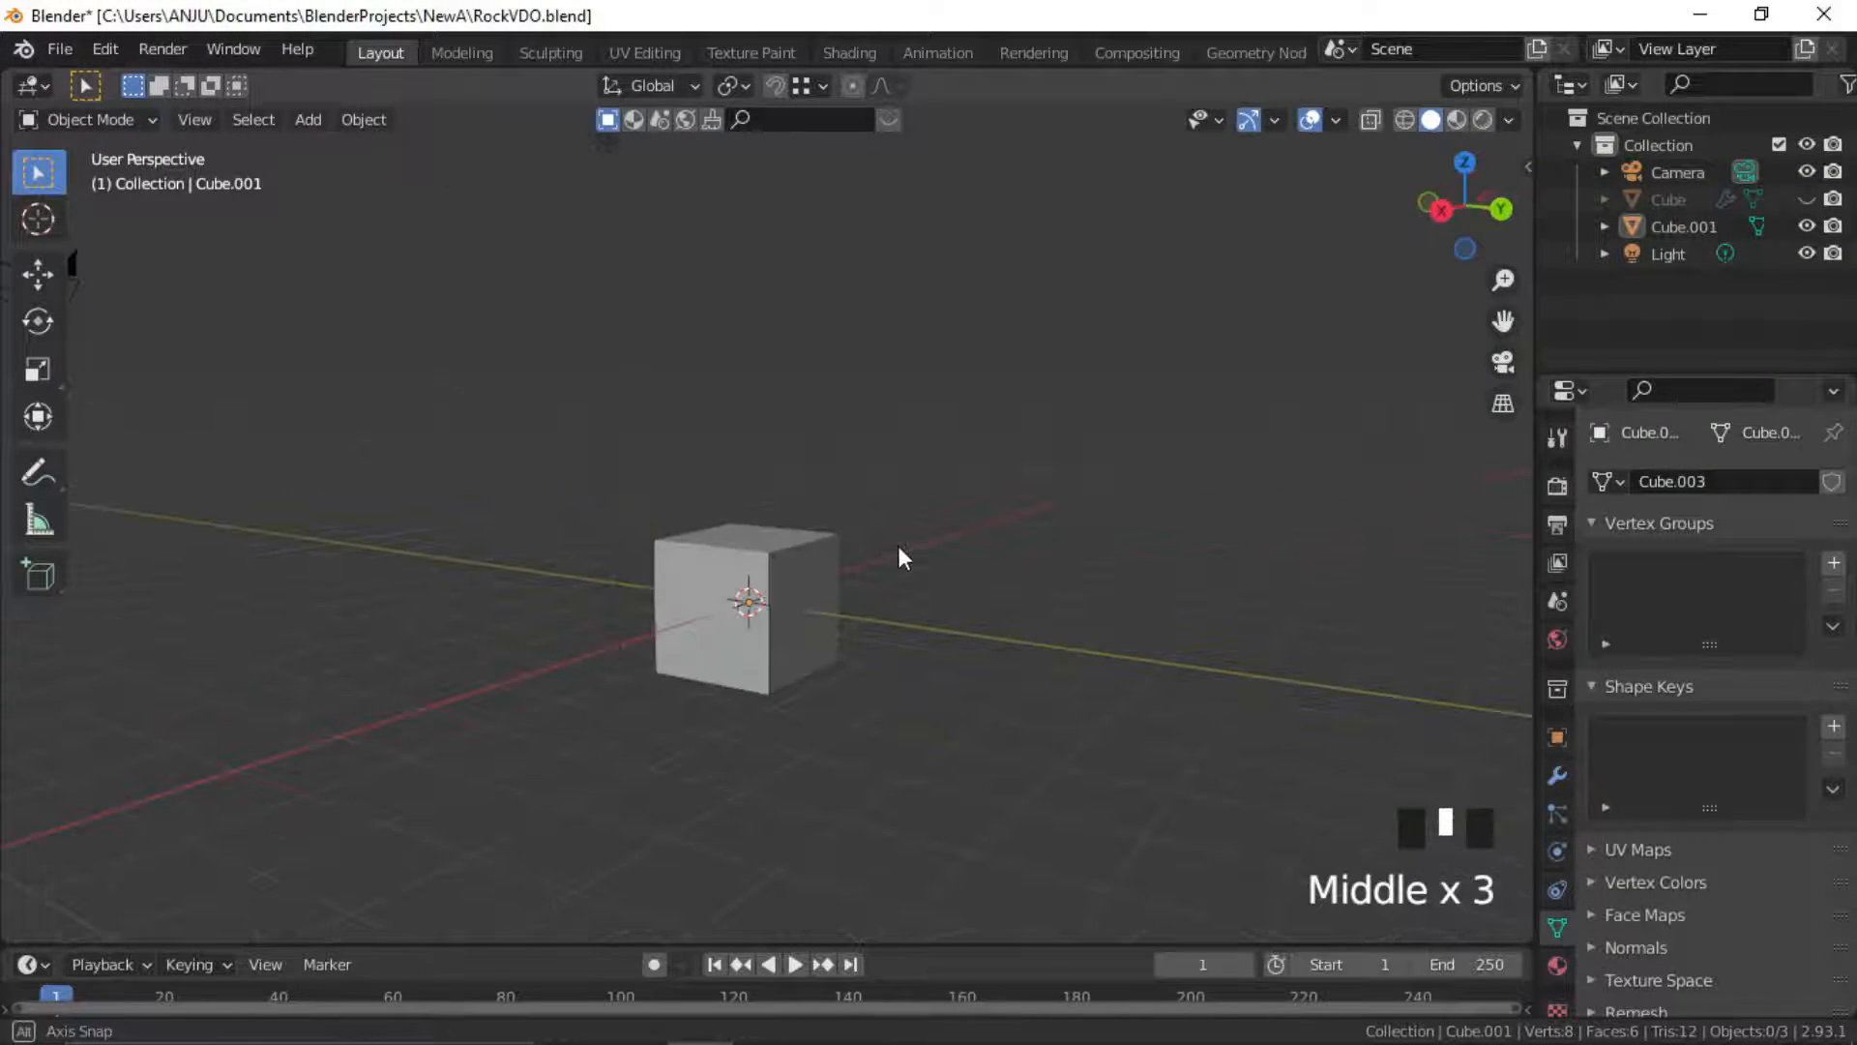
scroll(848, 546, "up", 2)
left_click(848, 551)
middle_click_drag(903, 613, 1001, 572, "shift")
left_click(995, 516)
key("shift+a")
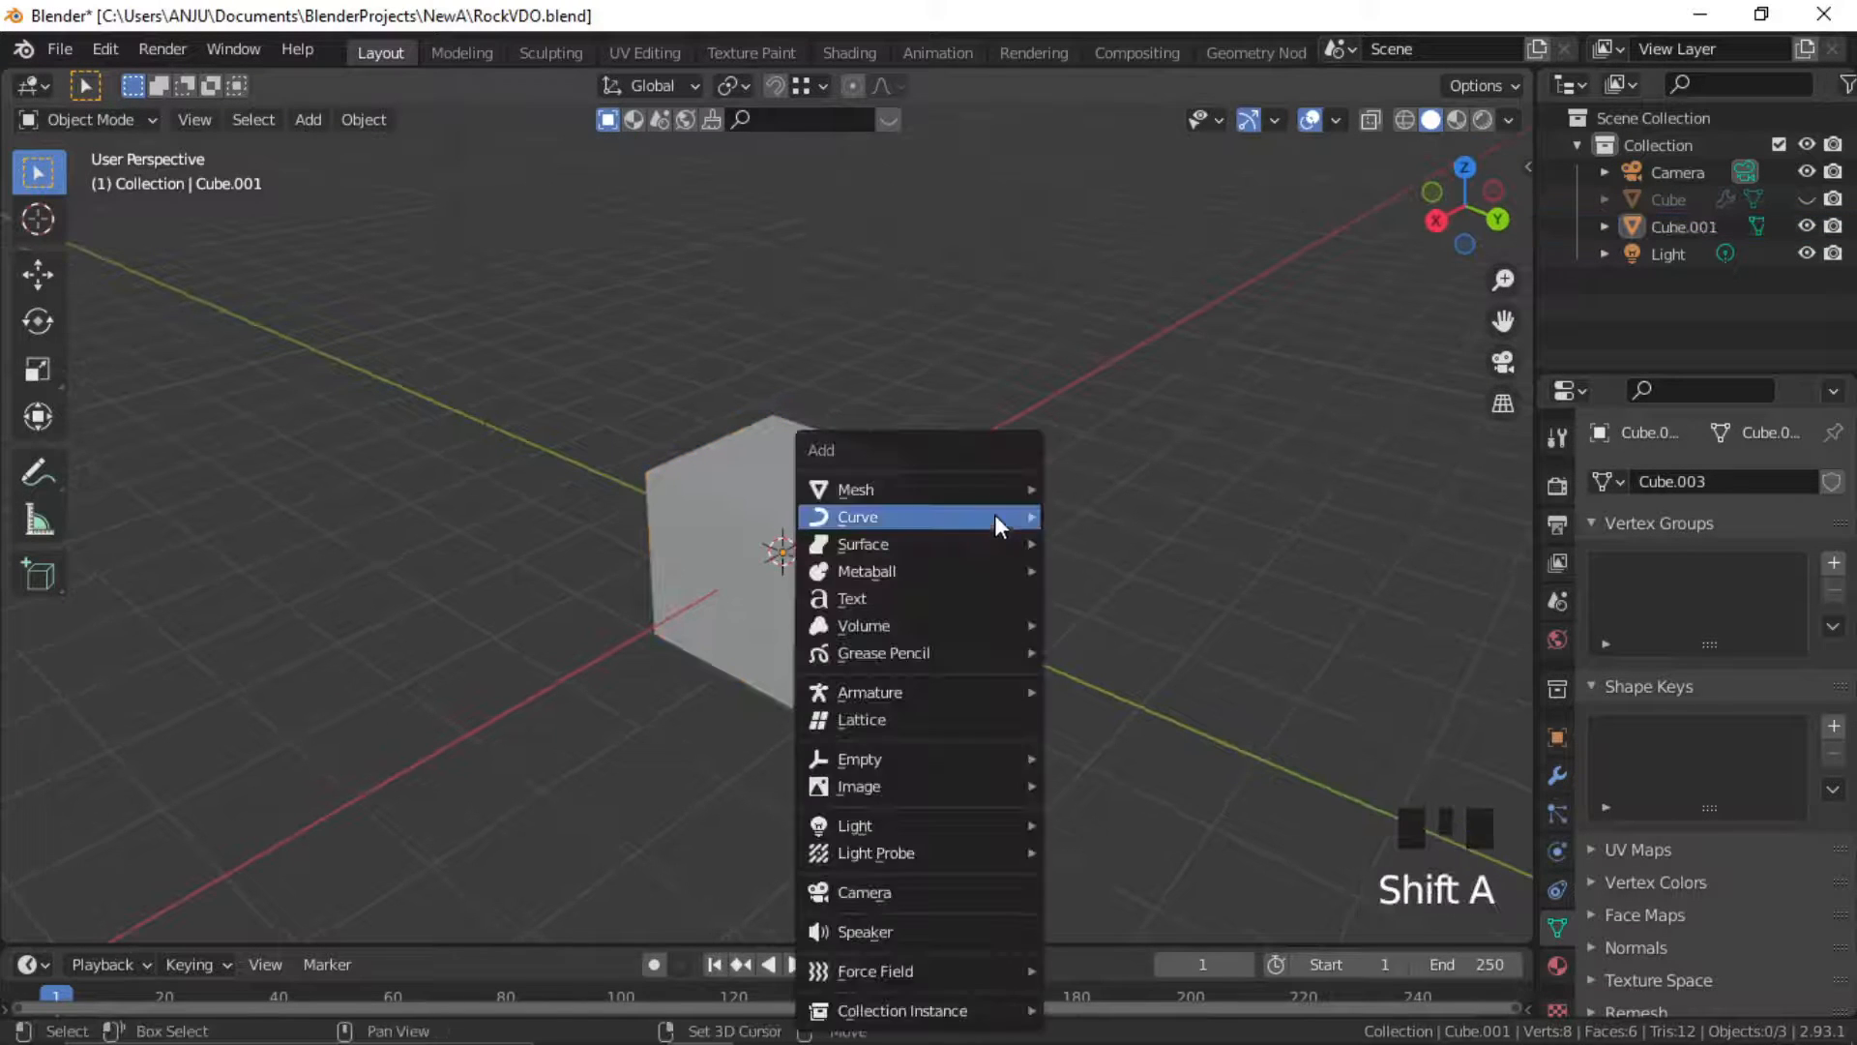
mouse_move(977, 489)
left_click(1120, 491)
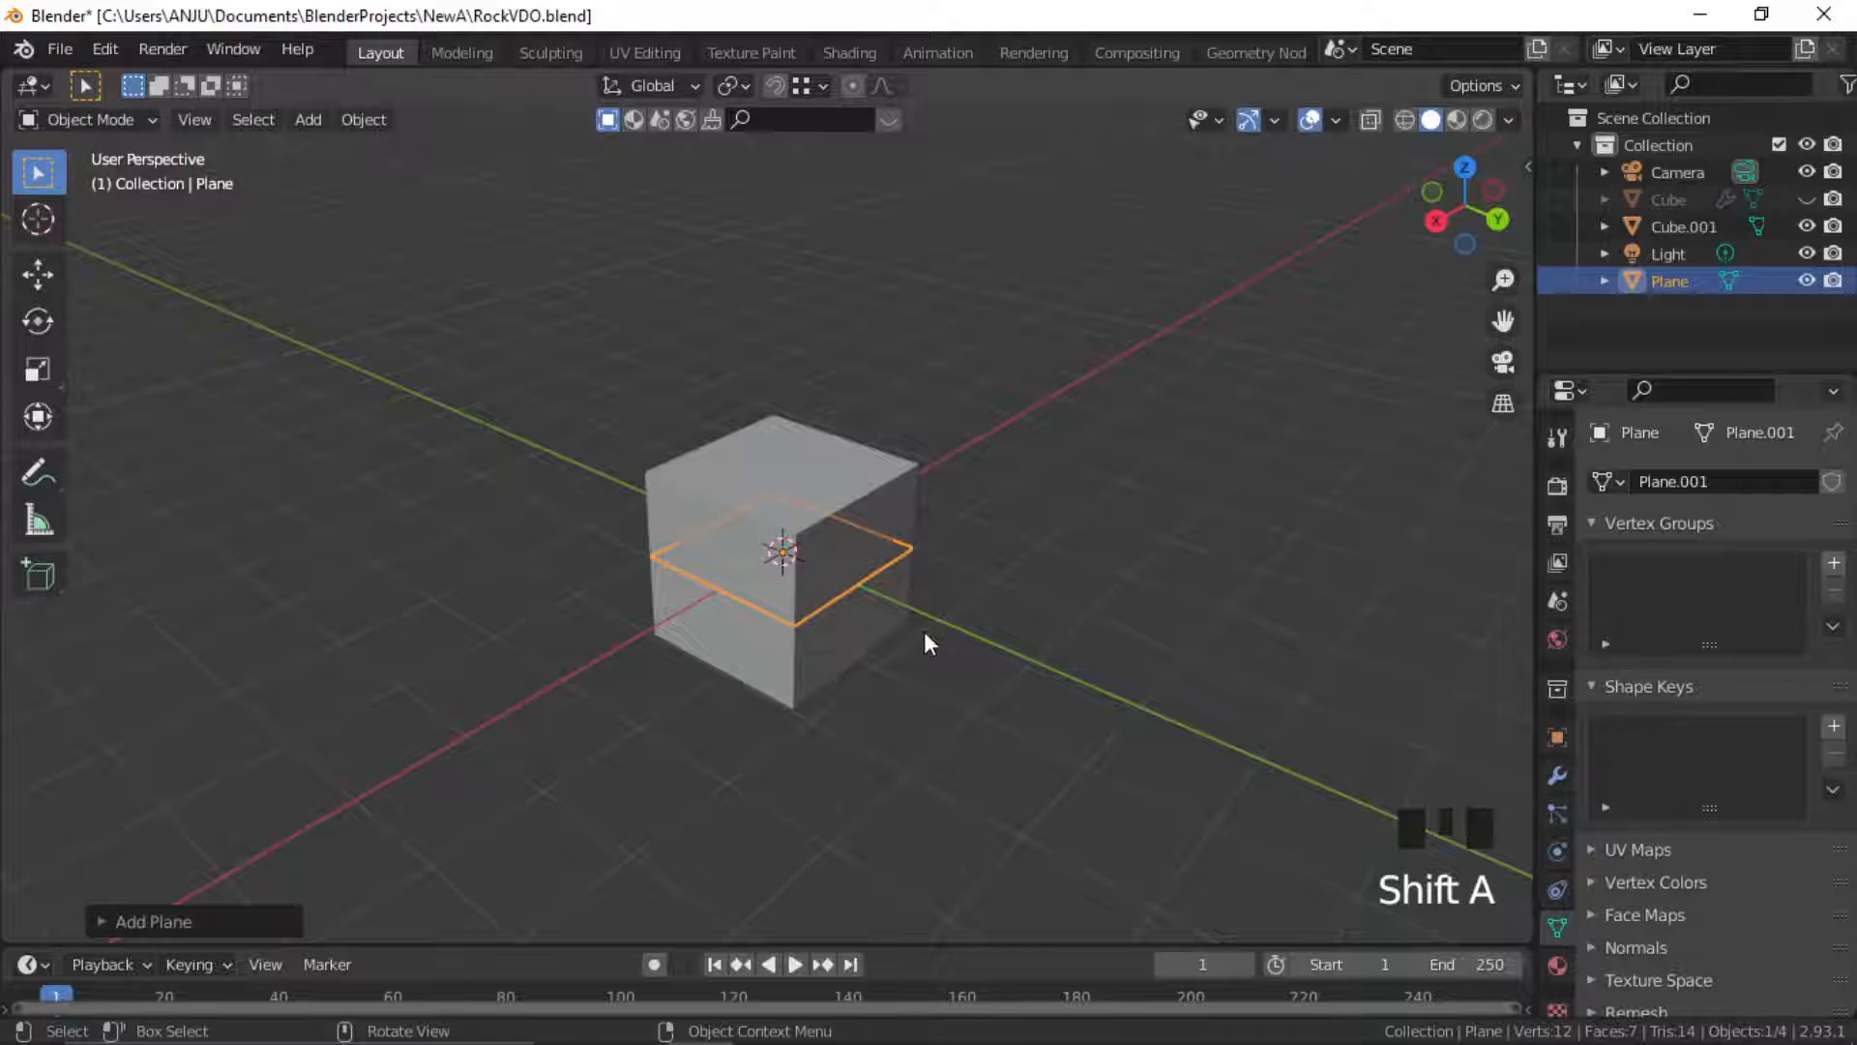
key("s")
left_click(1241, 748)
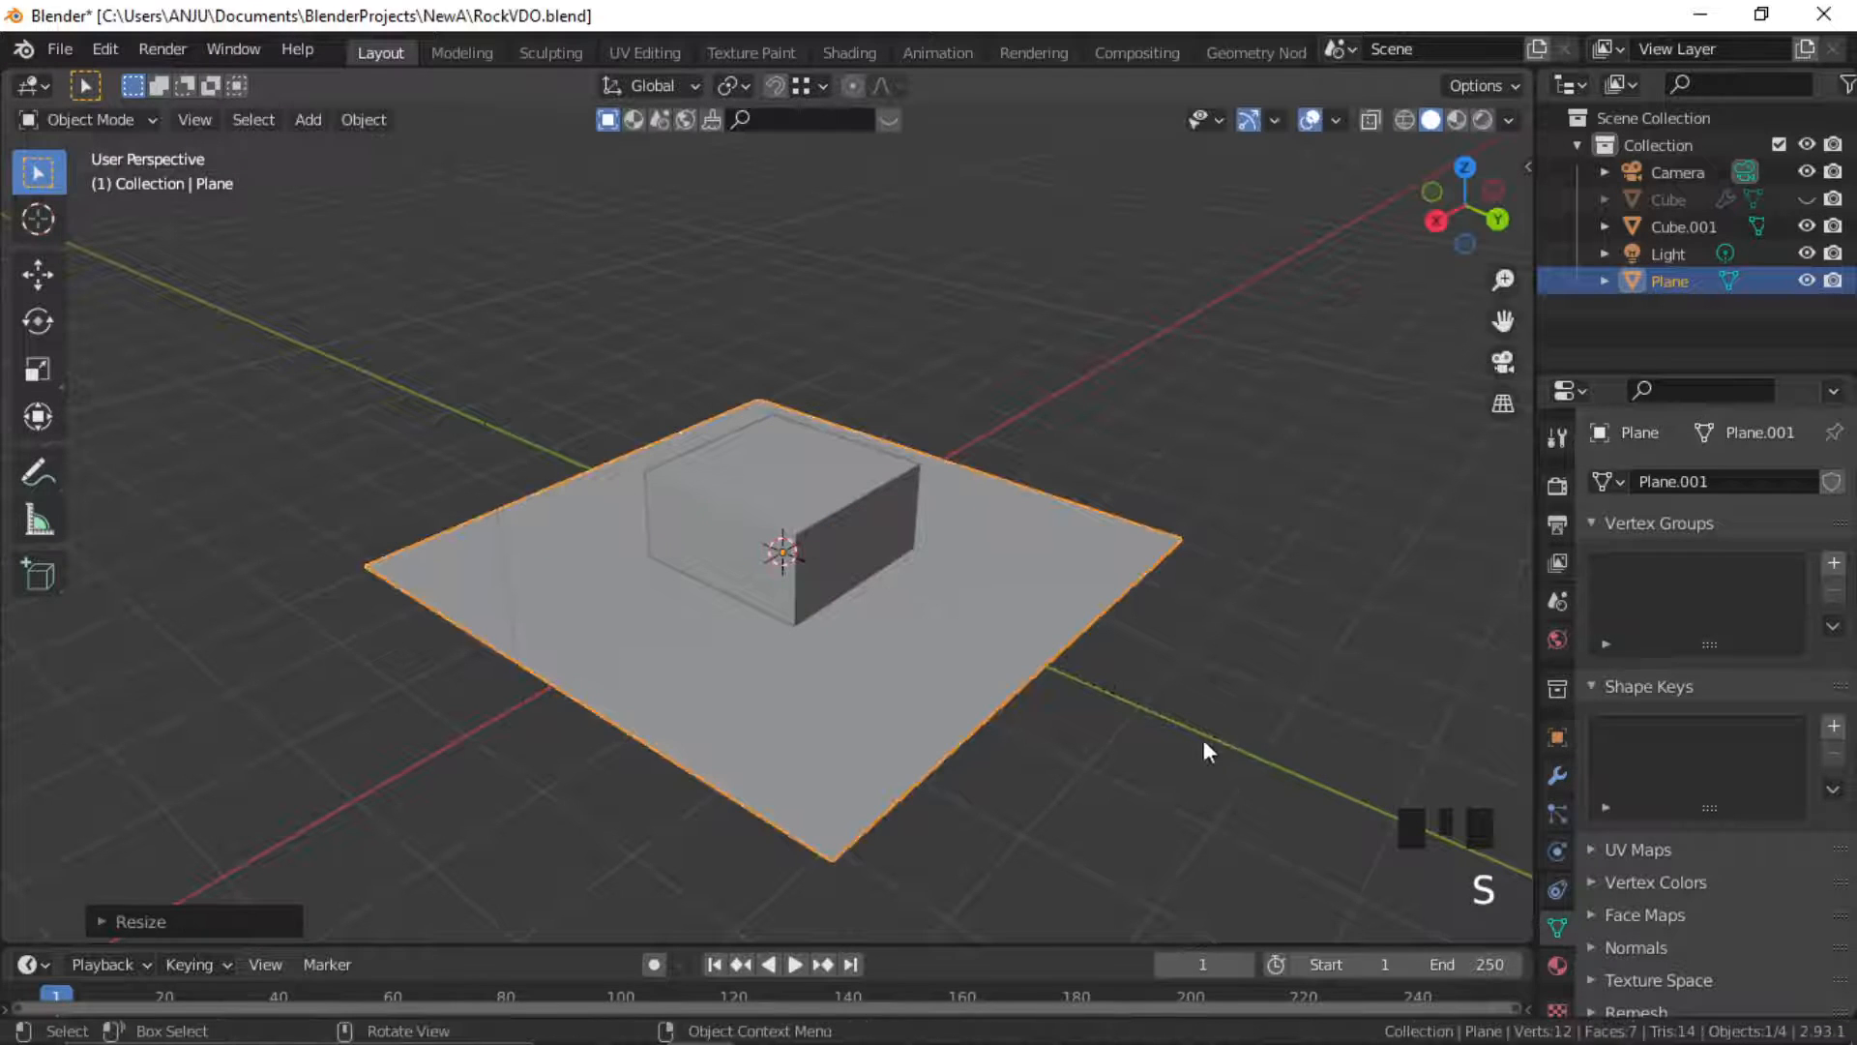
left_click(1207, 673)
Move only the cube's origin down 1 m along Z to its bottom face, working in the right orthographic view
left_click(858, 543)
middle_click_drag(941, 634, 1055, 595, "alt")
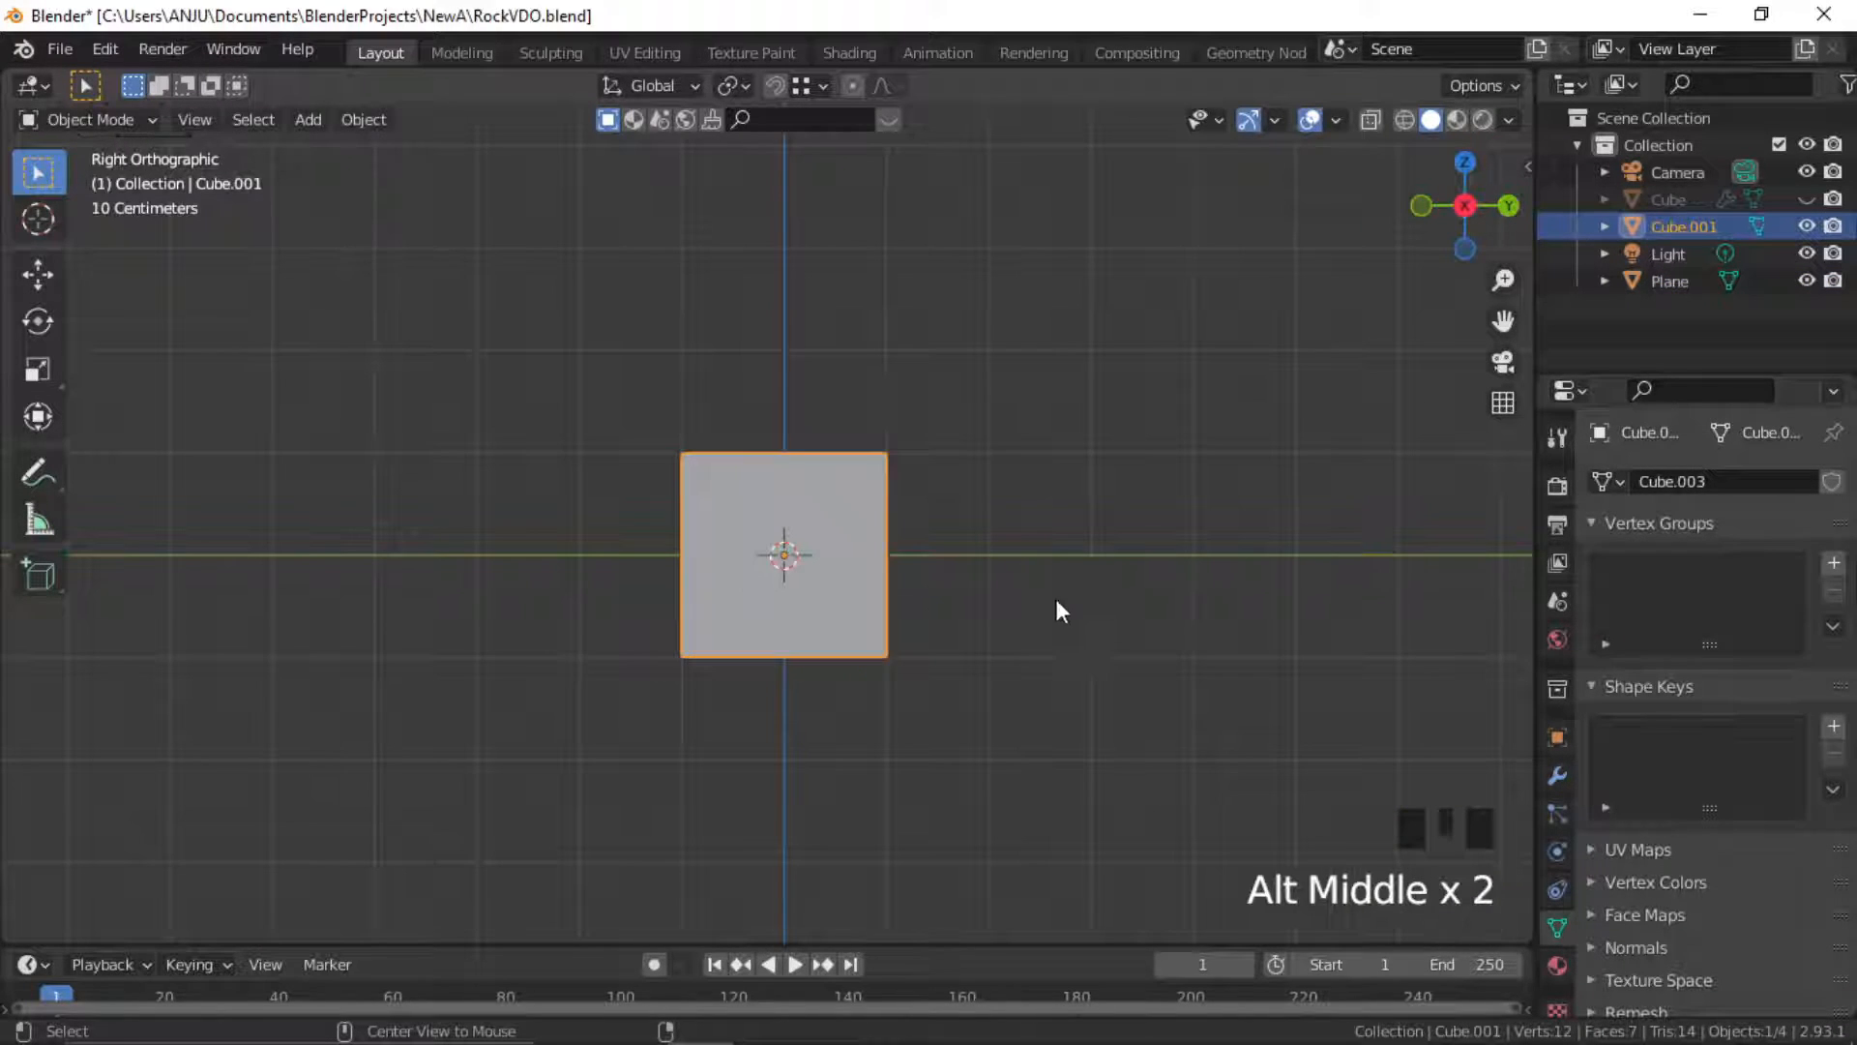
key("ctrl+period")
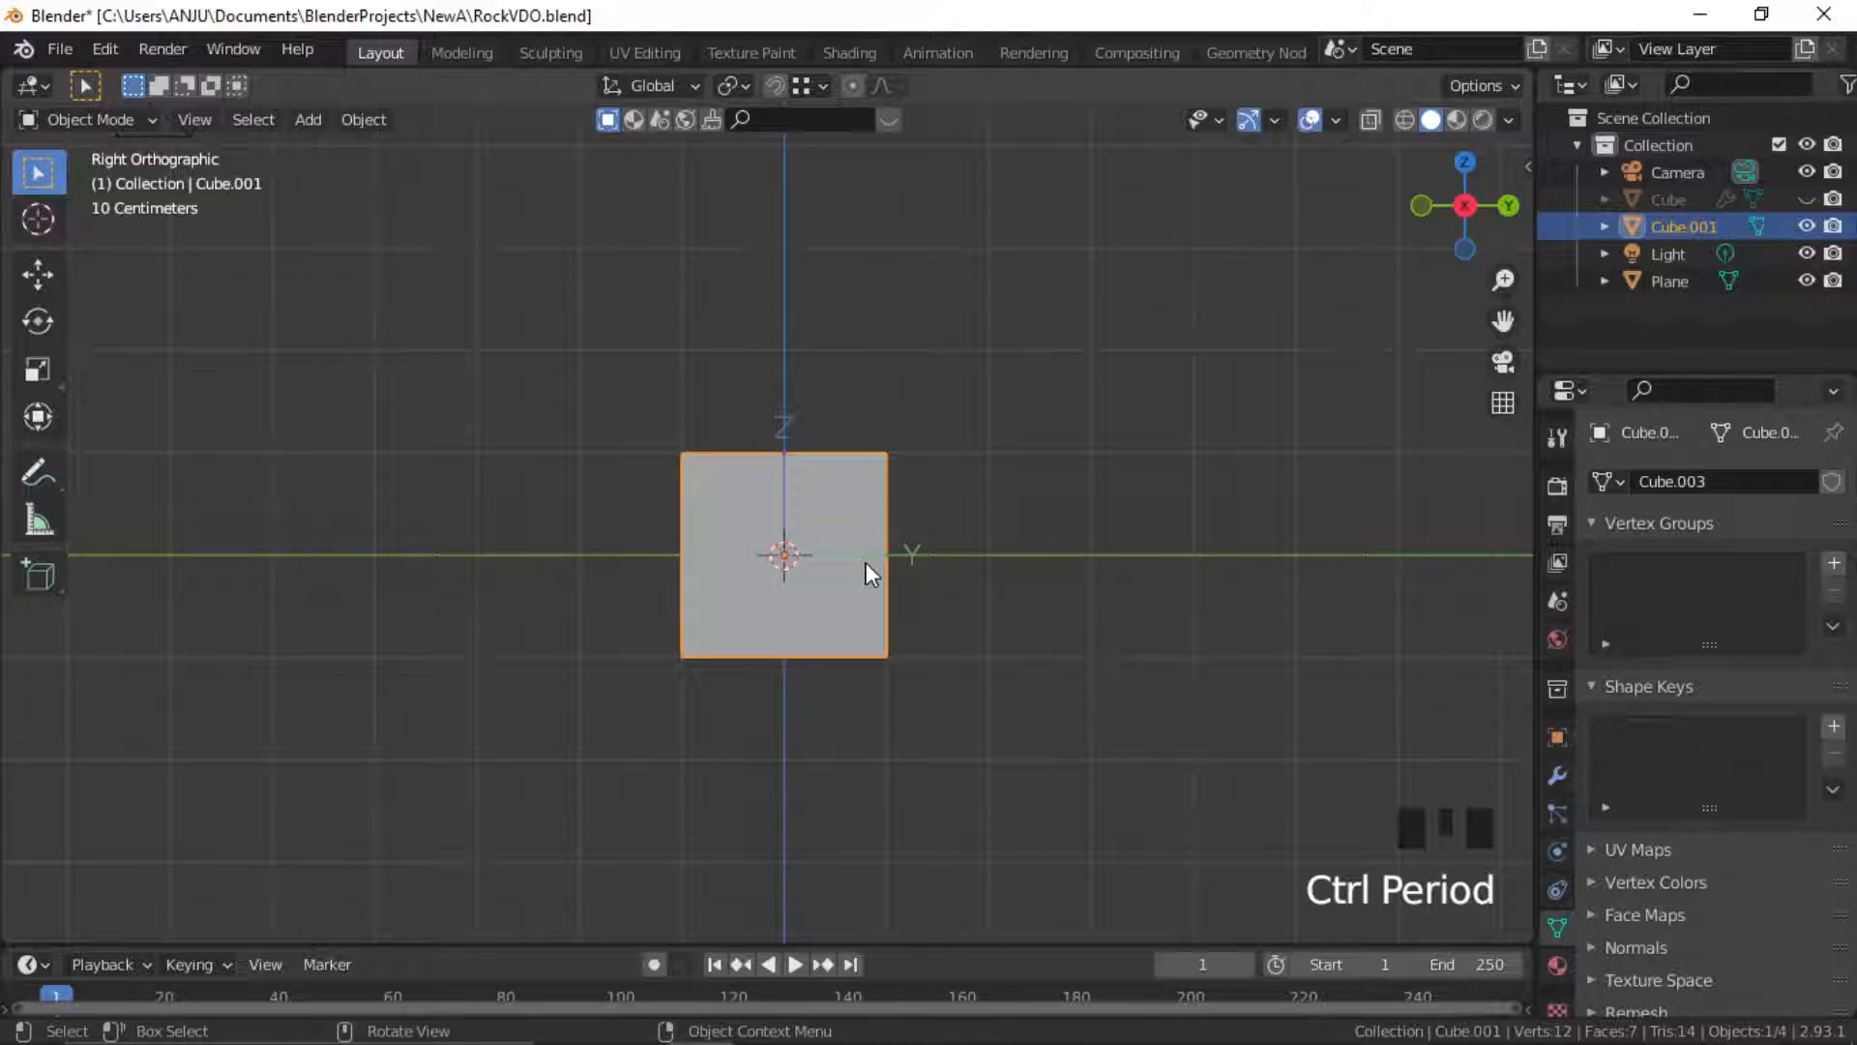
key("g")
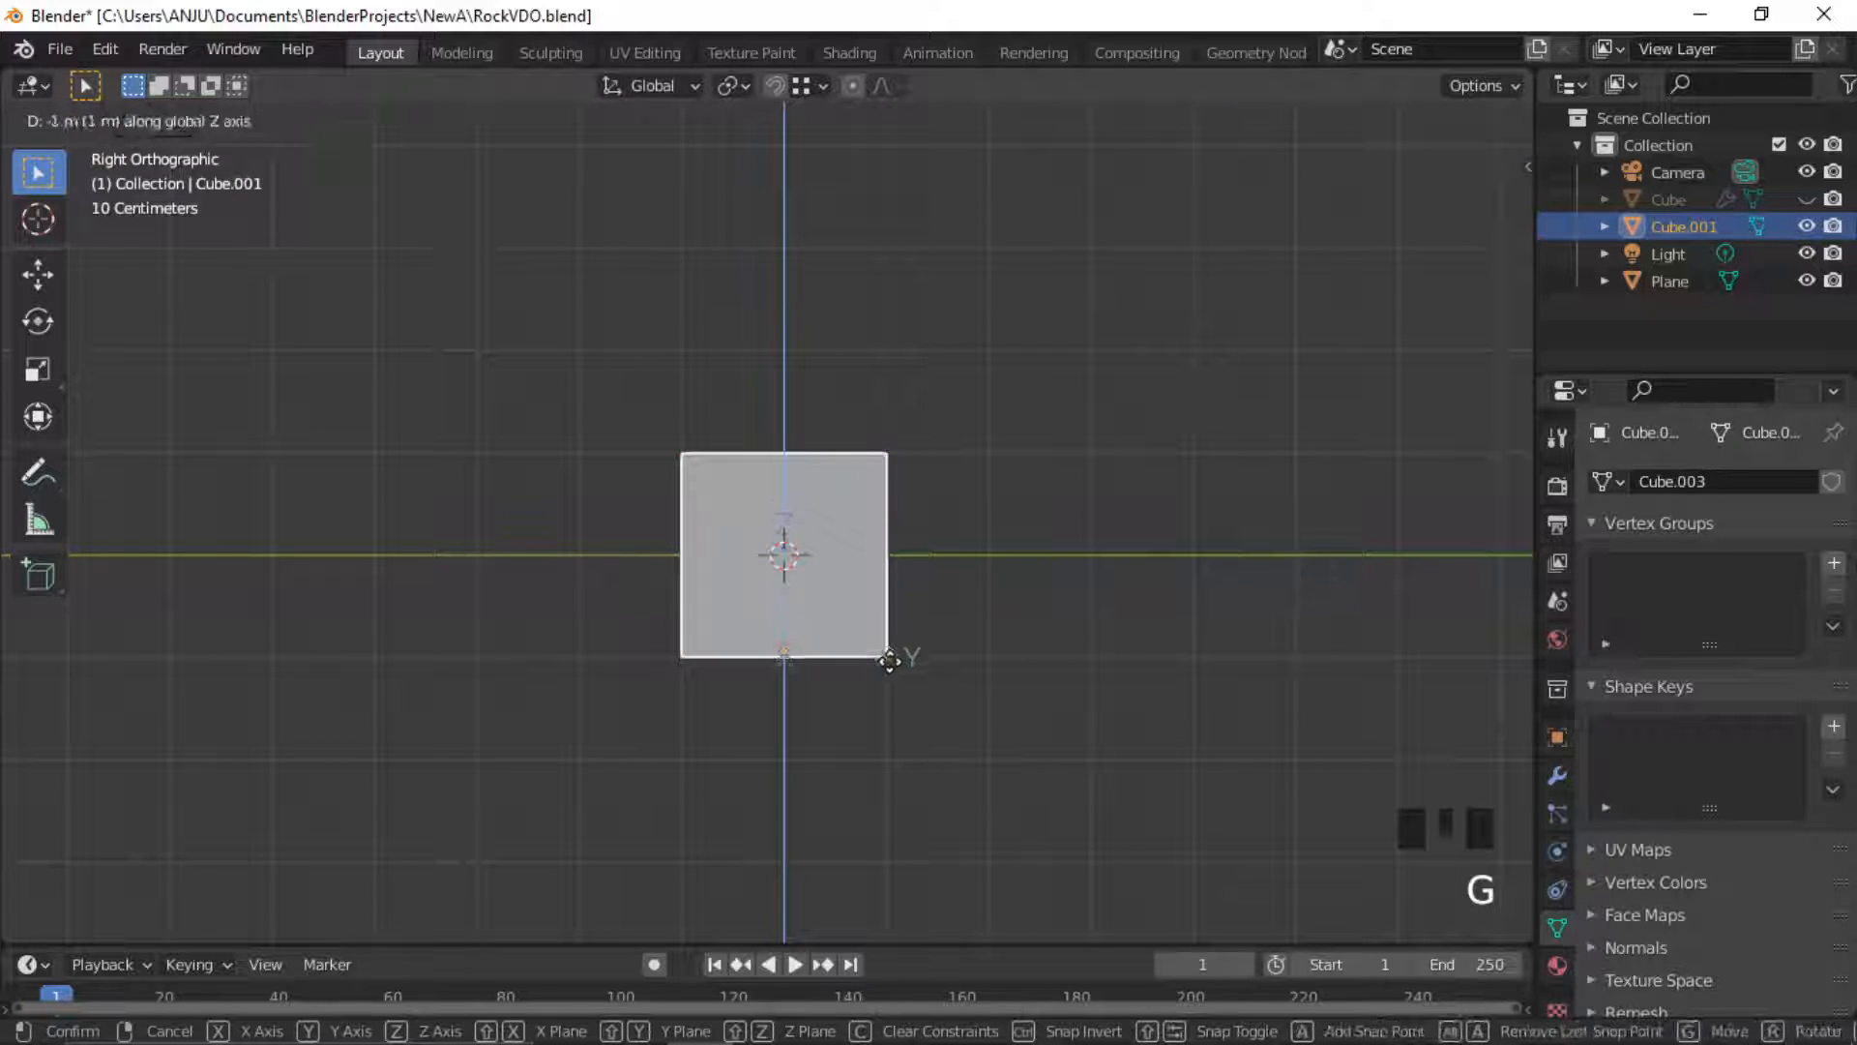
left_click(890, 661)
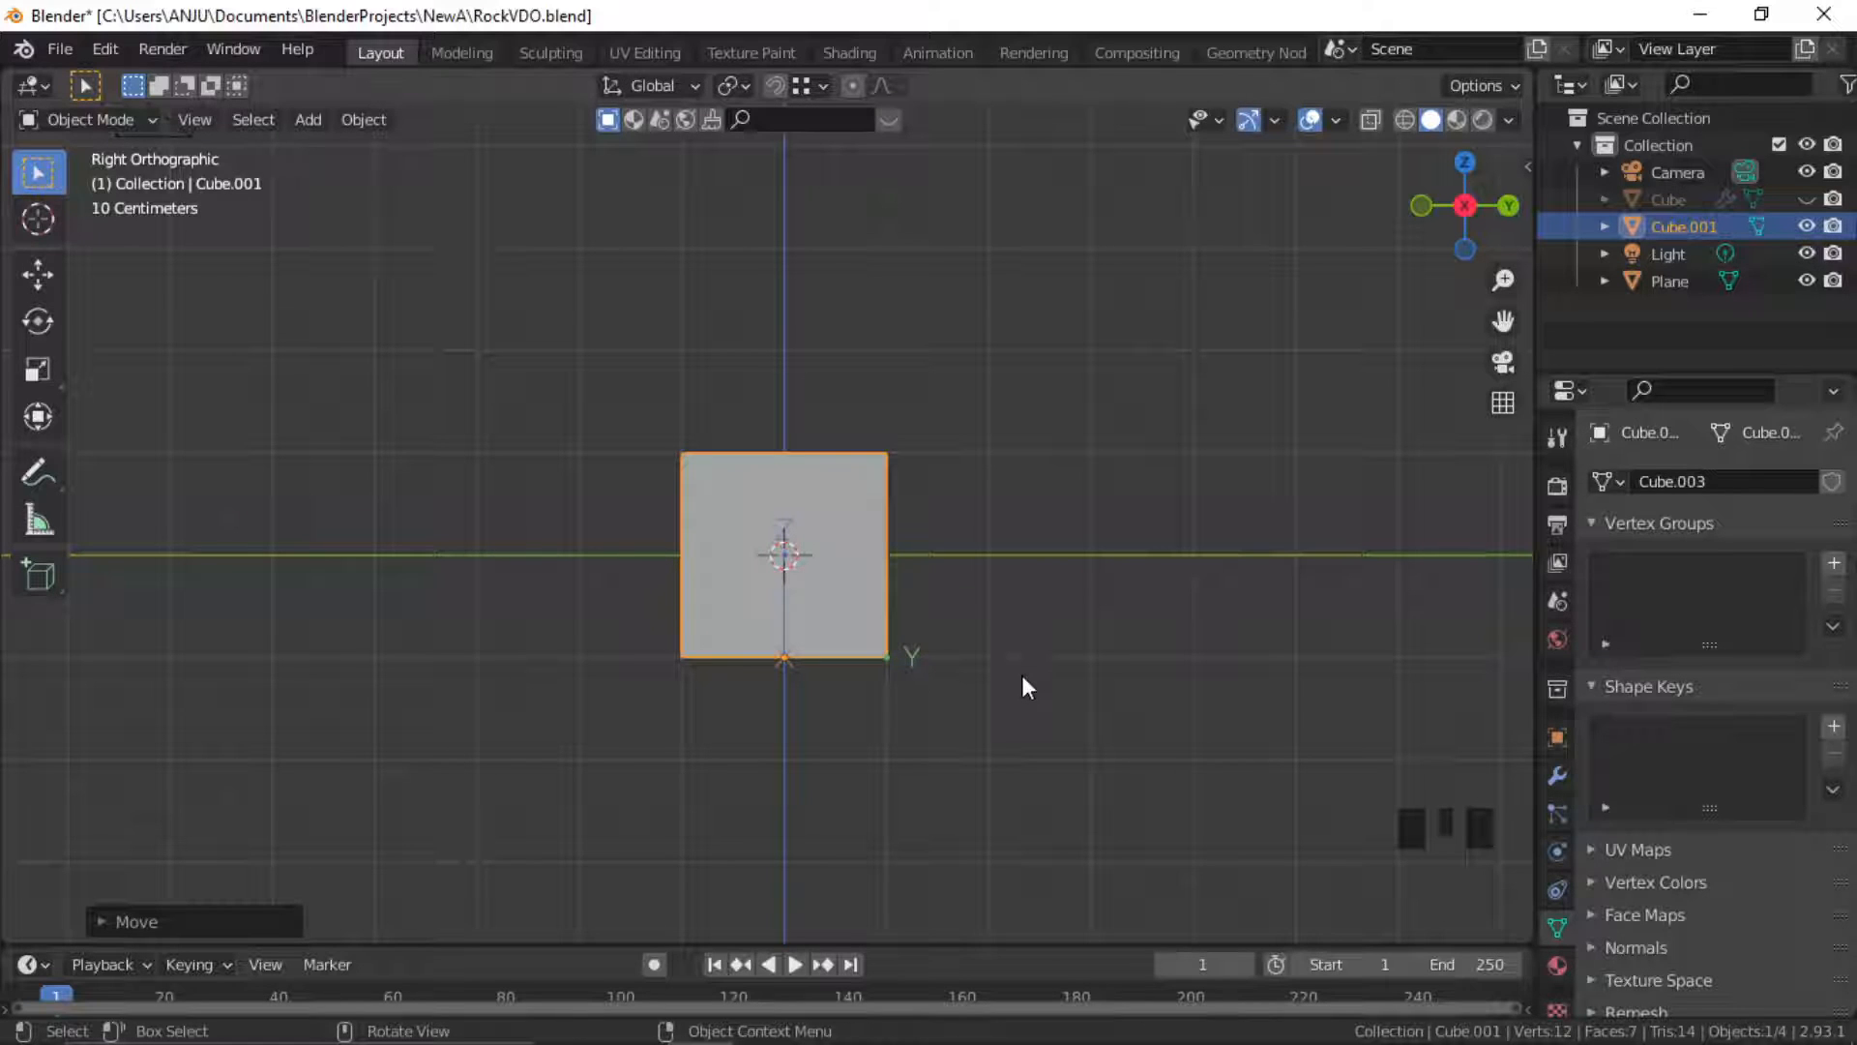
key("ctrl+period")
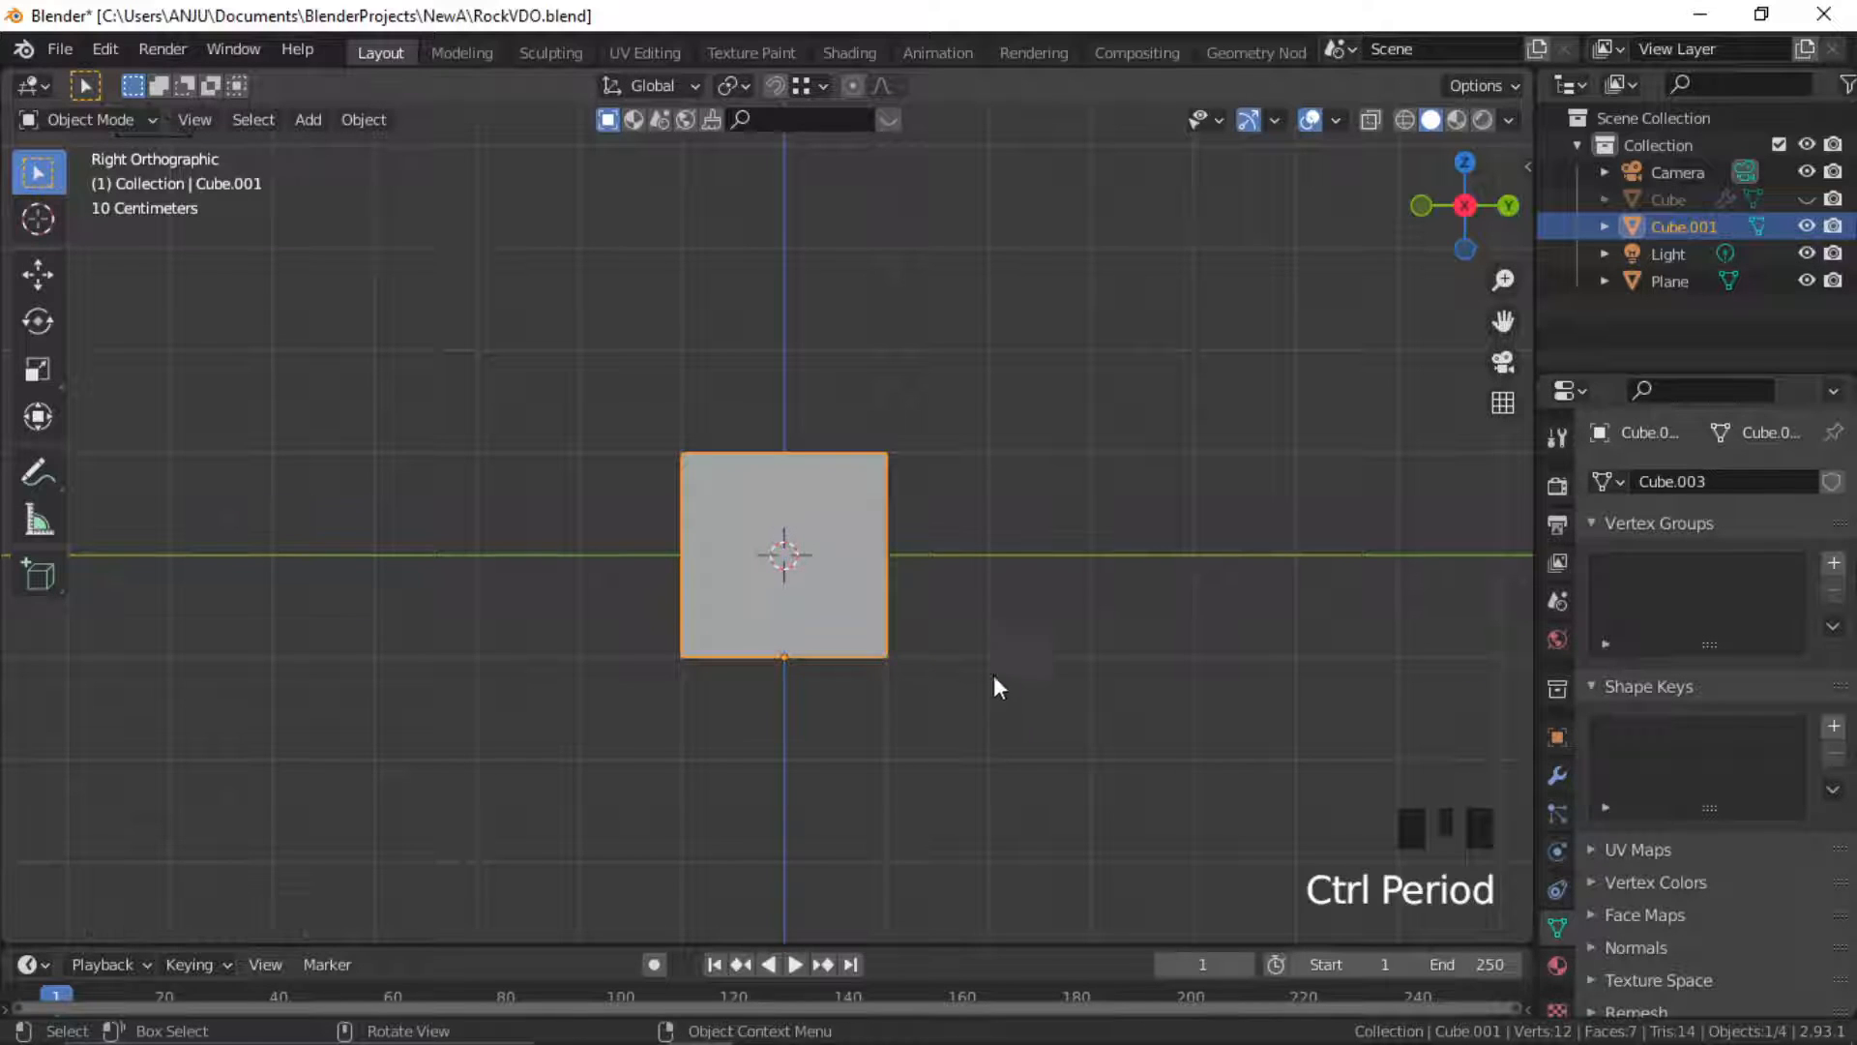
Raise the cube about 1 m along Z so its base rests on the ground plane
key("g")
key("z")
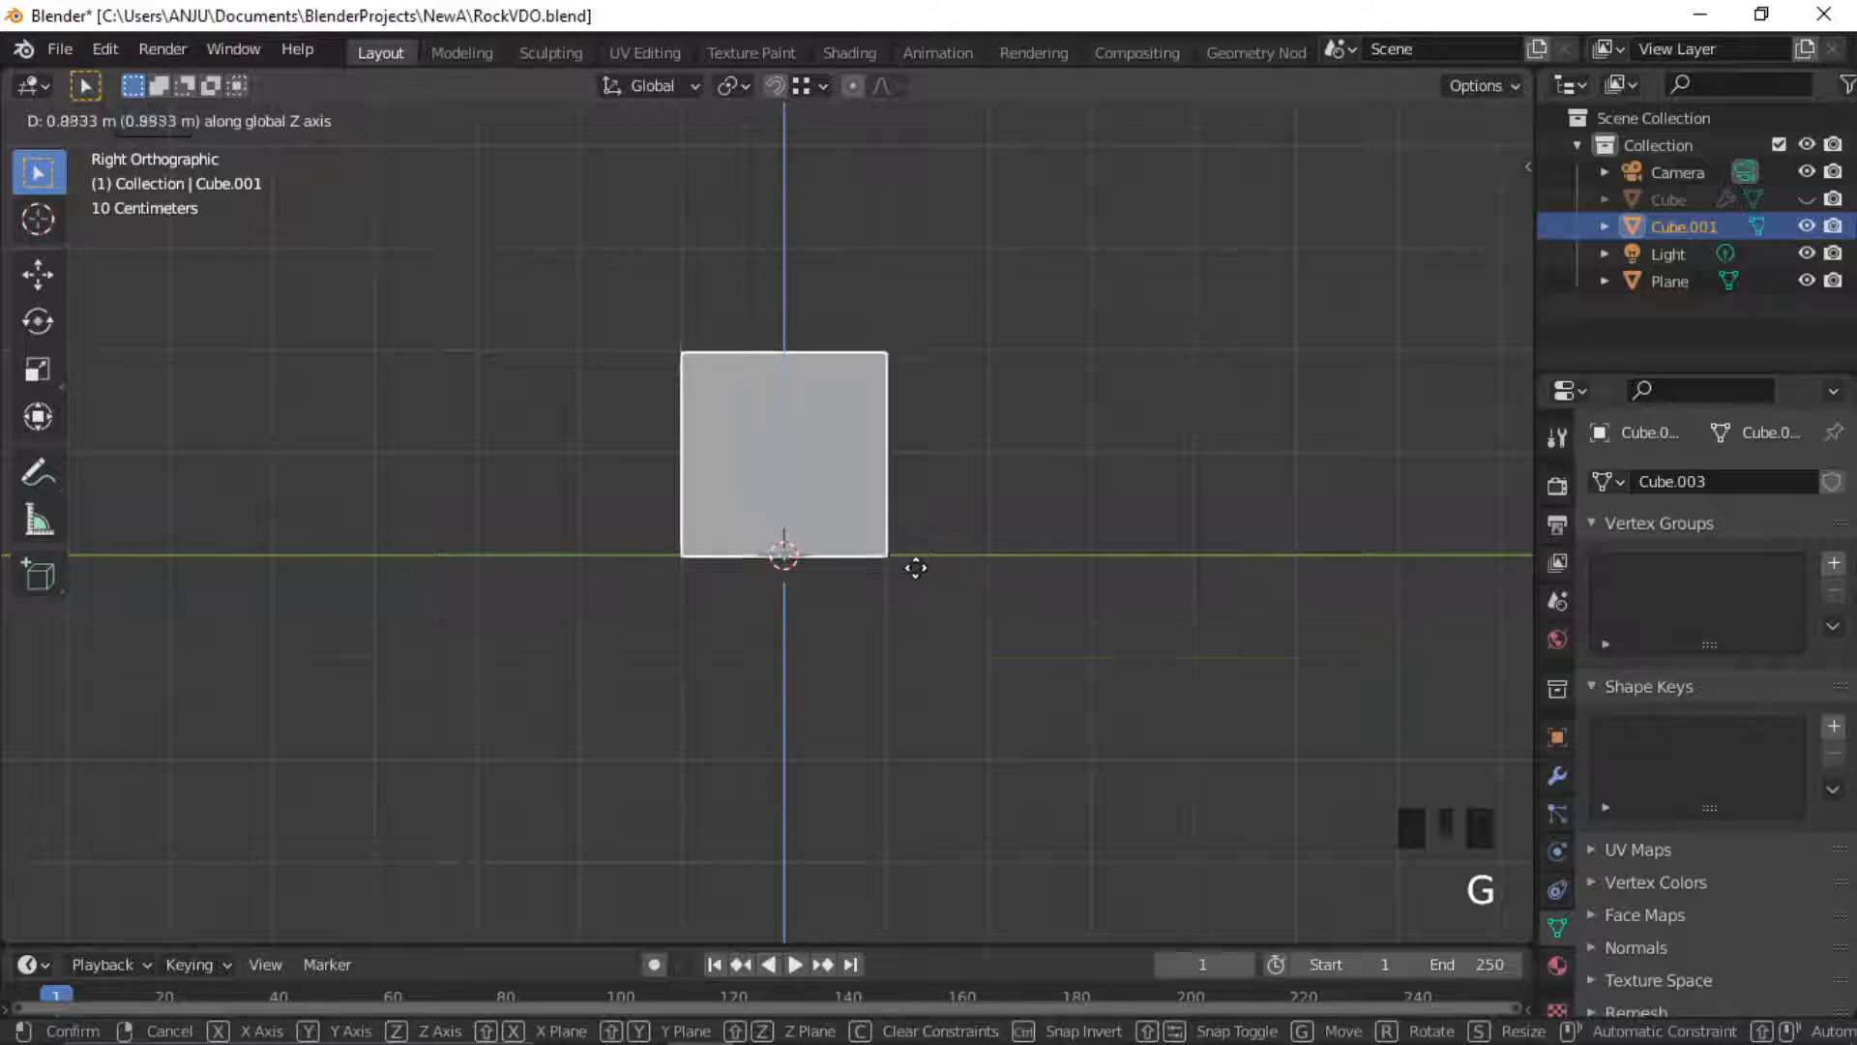
left_click(436, 556)
scroll(956, 606, "down", 1)
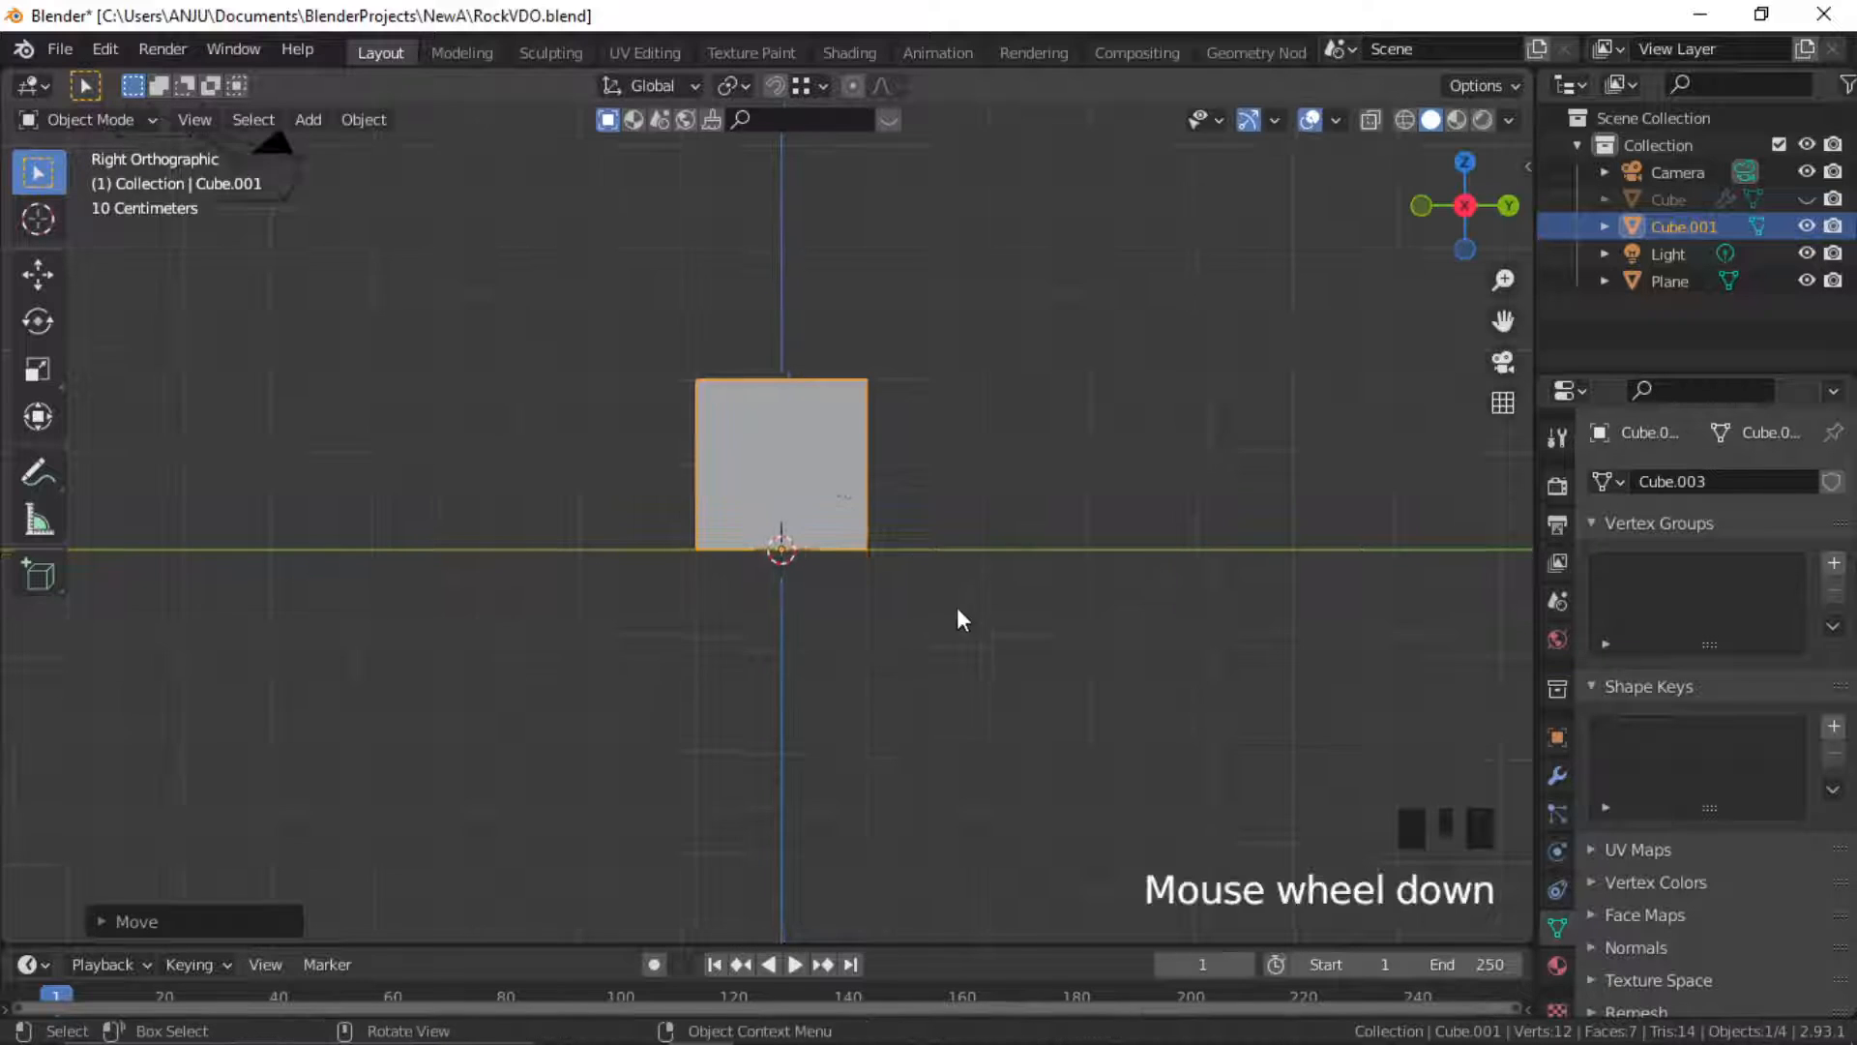
Scale the cube along the Z axis to stretch it into a tall block
middle_click_drag(955, 606, 729, 551)
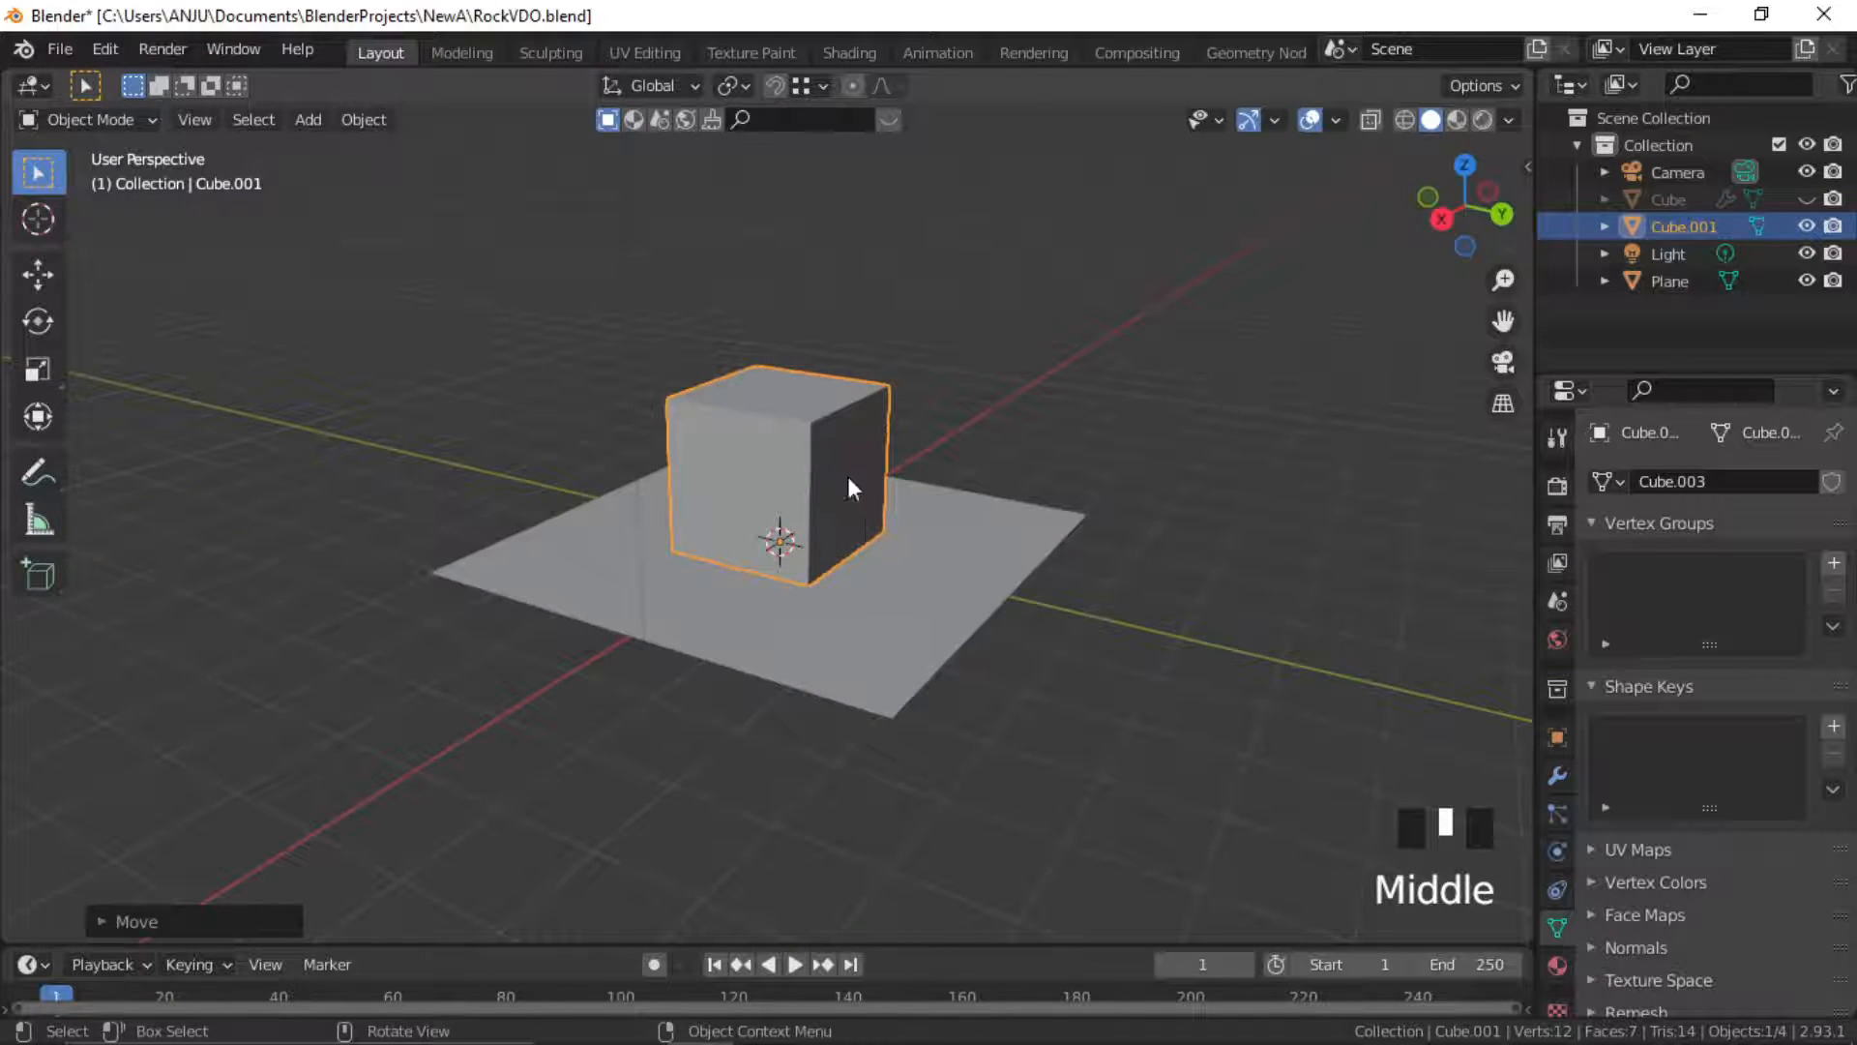
middle_click_drag(850, 481, 1024, 477, "shift")
double_click(817, 522)
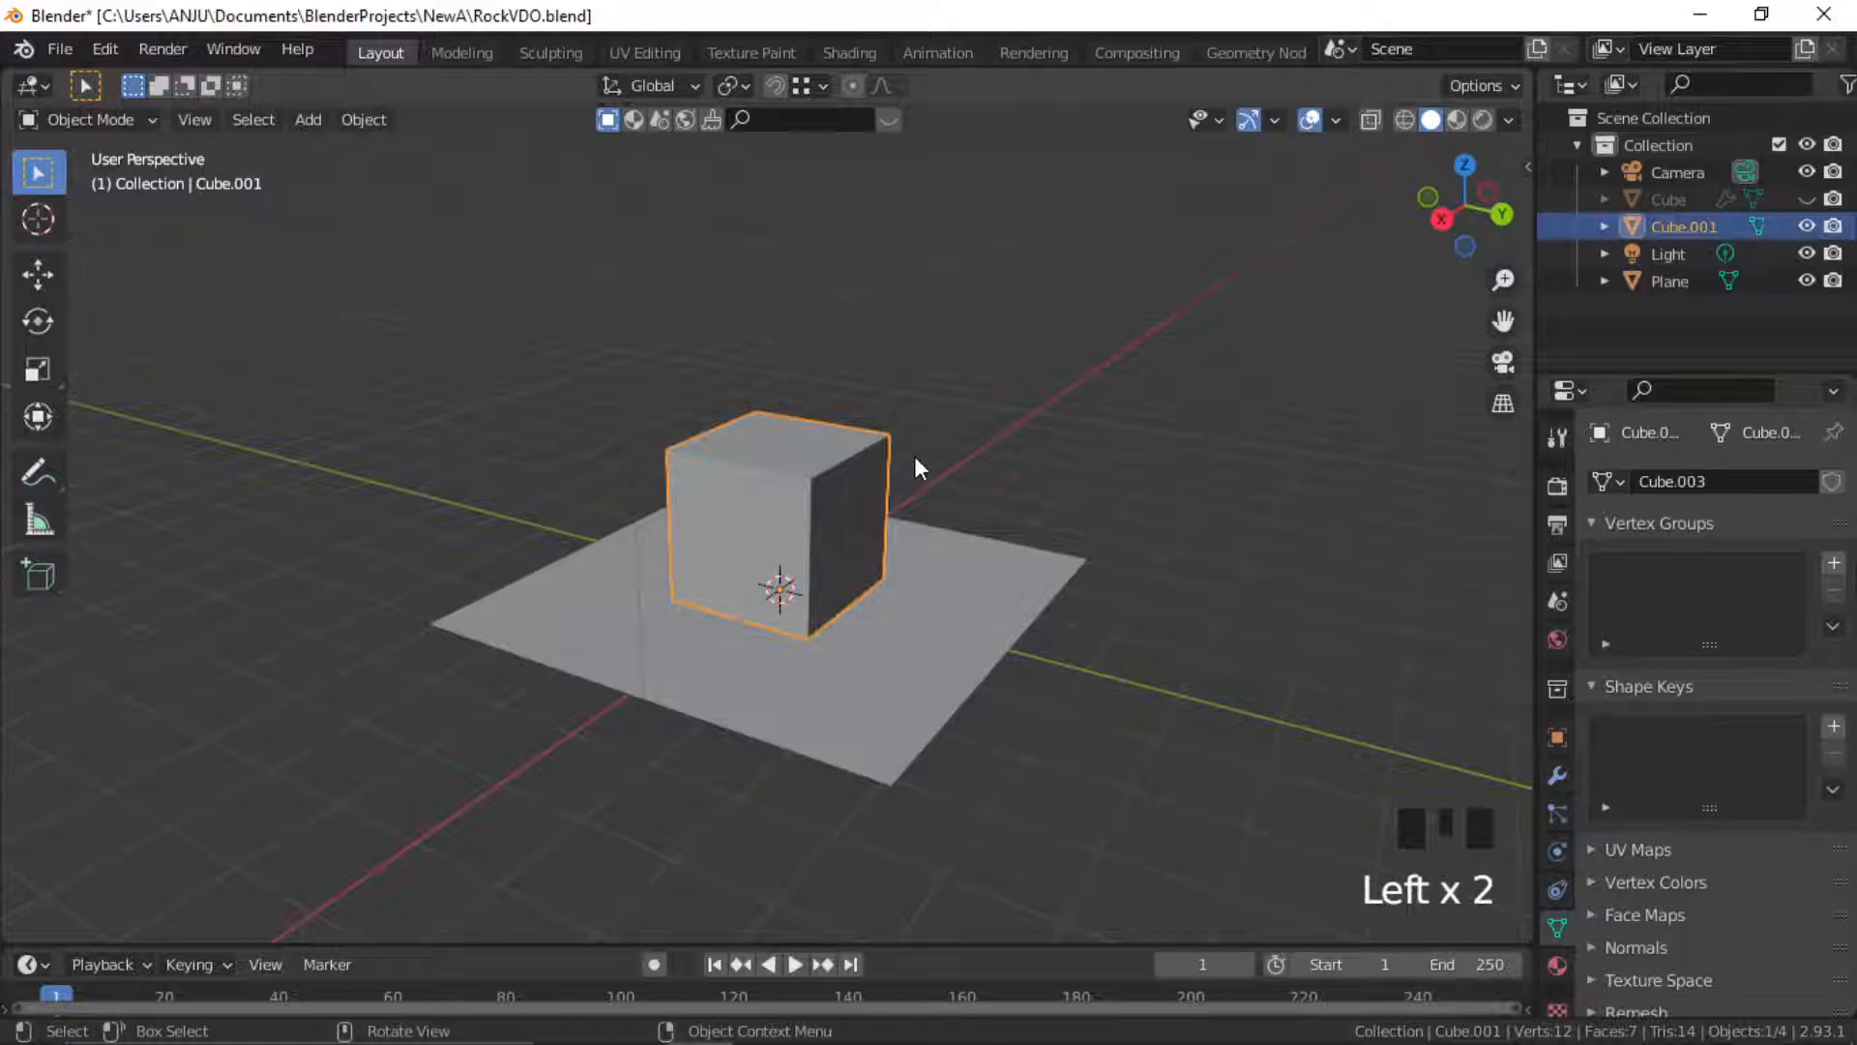
key("s")
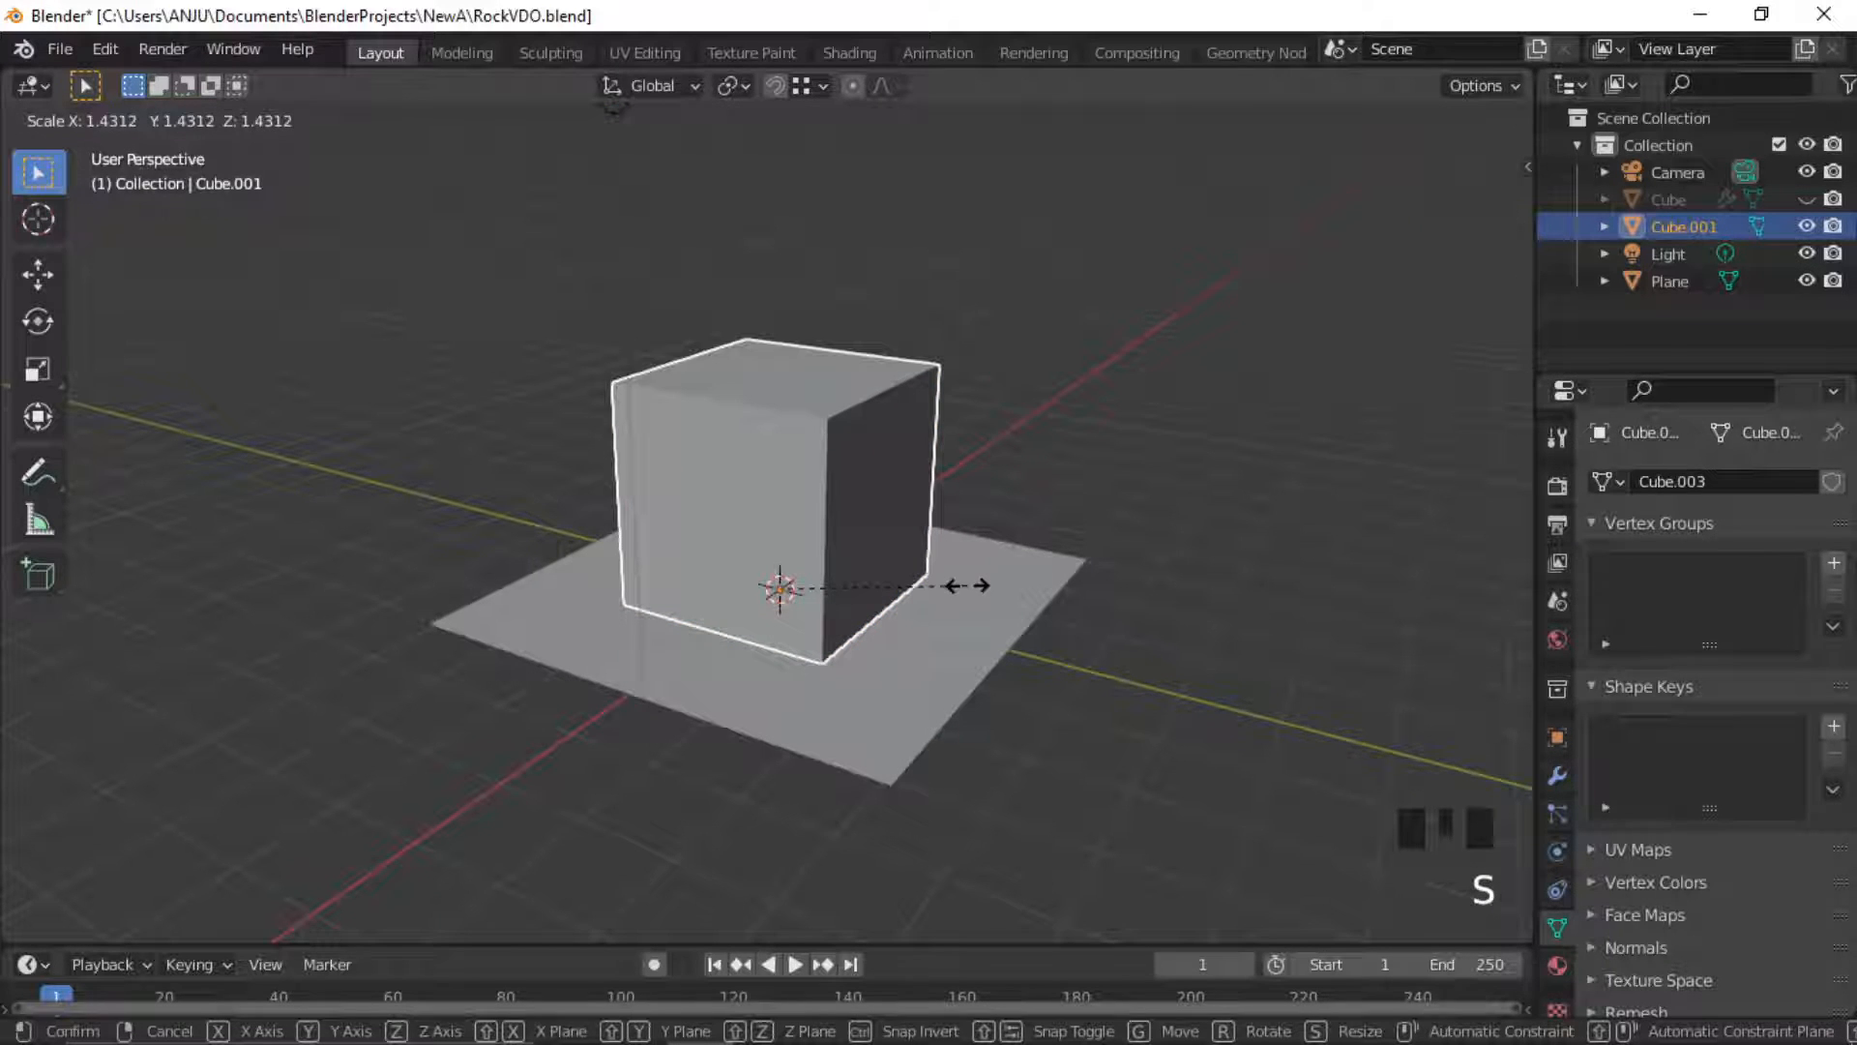
key("z")
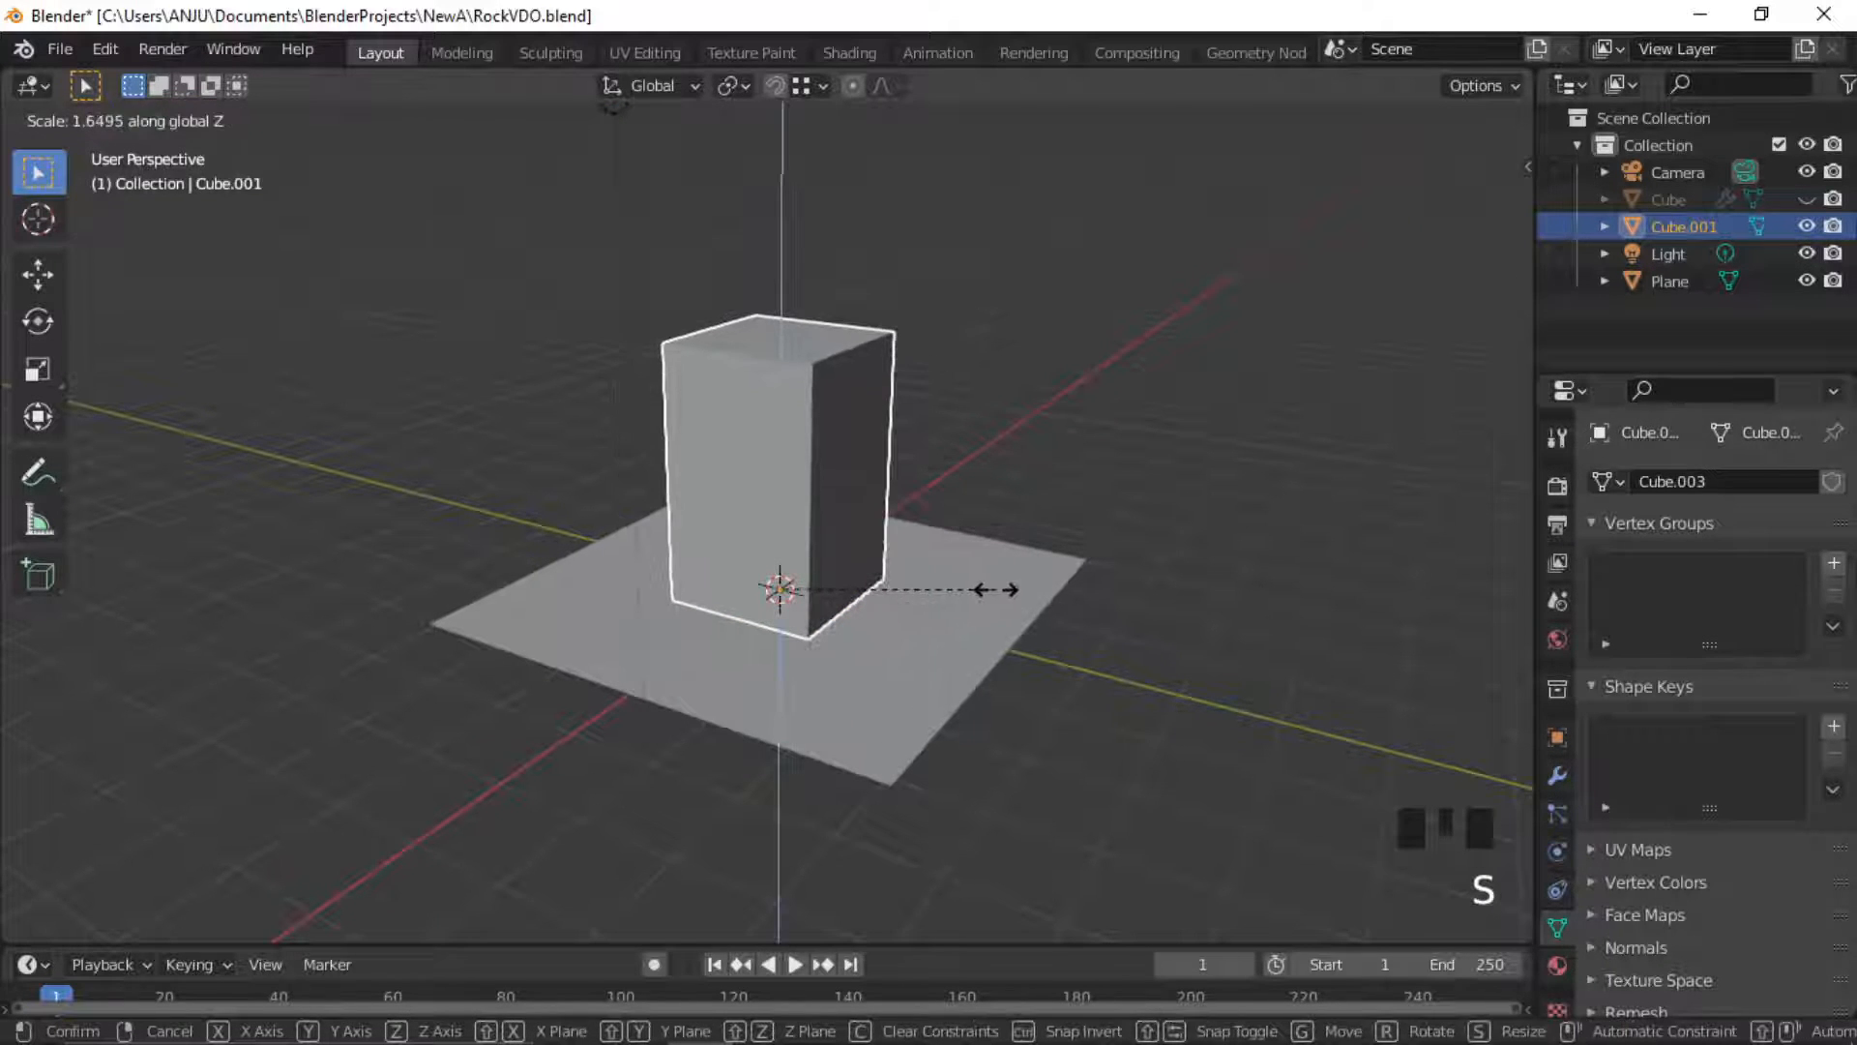
left_click(1007, 589)
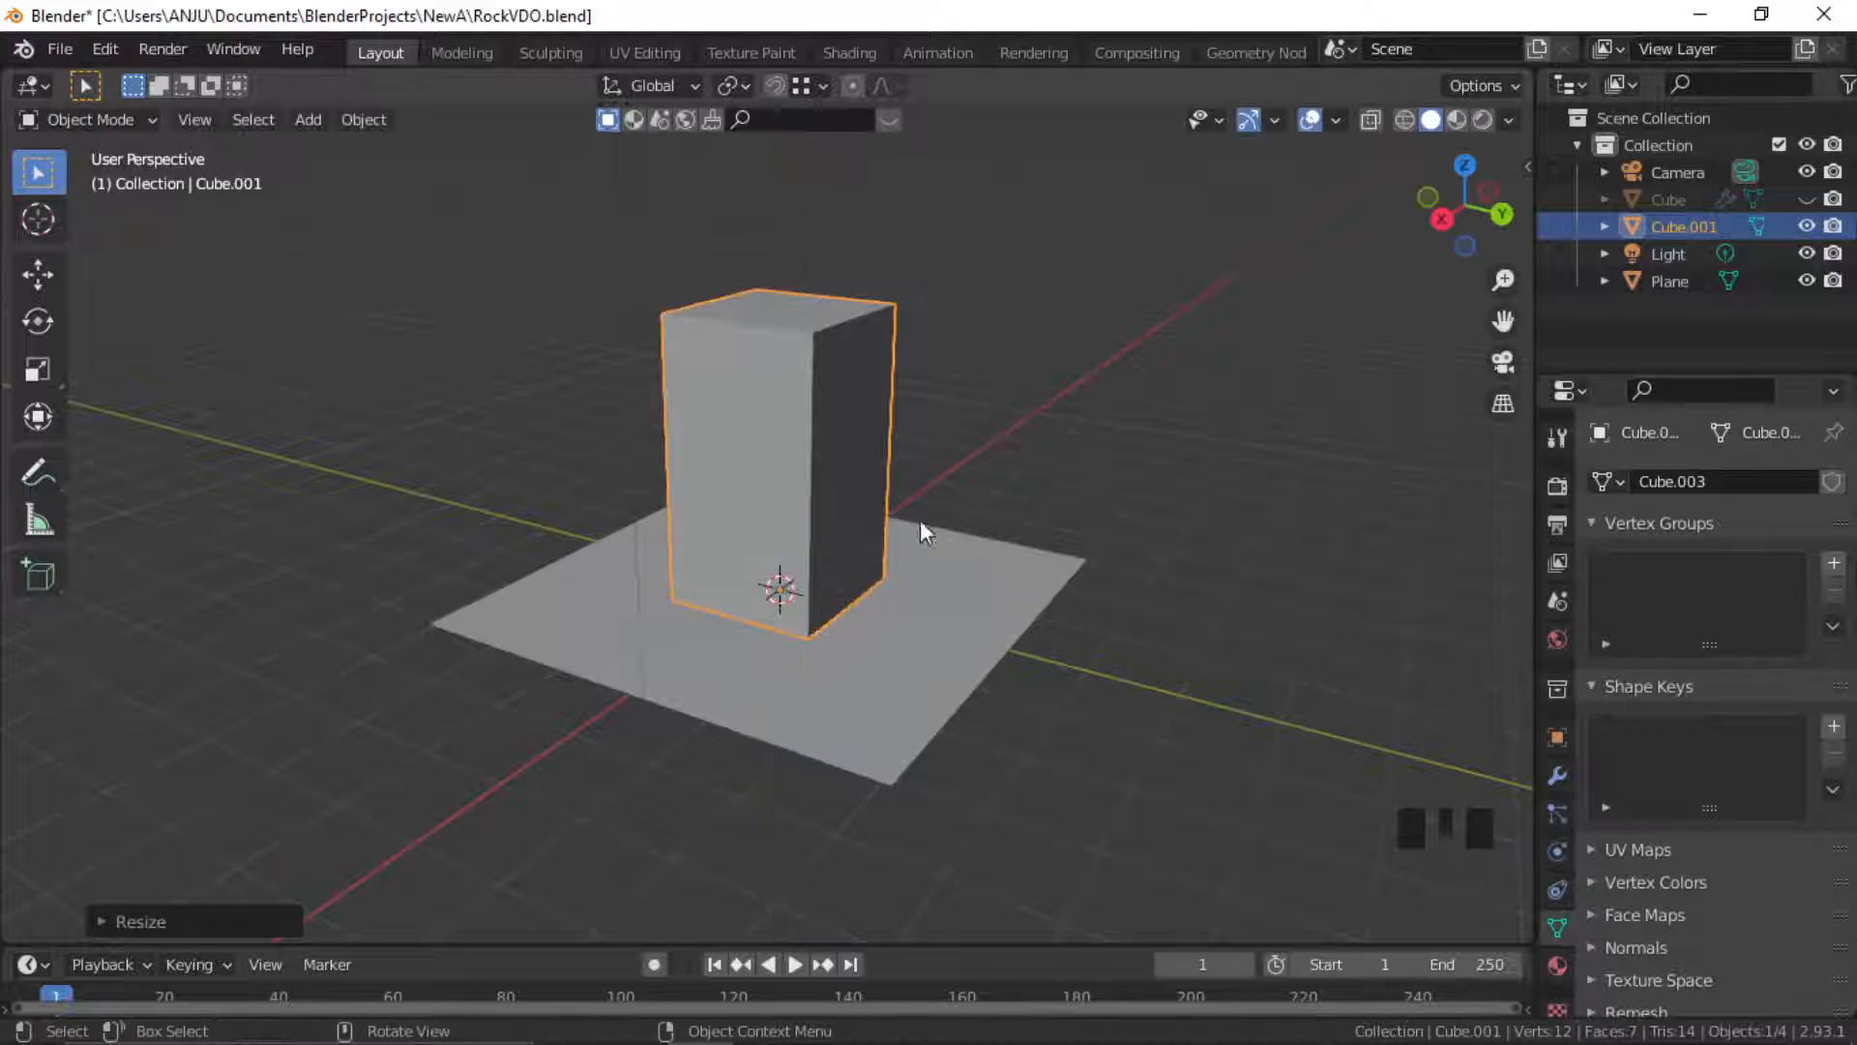
Apply the transform of the stretched cube
mouse_move(920, 523)
middle_mouse_down()
mouse_move(837, 475)
mouse_move(793, 530)
mouse_move(897, 537)
middle_mouse_up()
key("ctrl+a")
left_click(858, 477)
left_click(1105, 491)
left_click(915, 532)
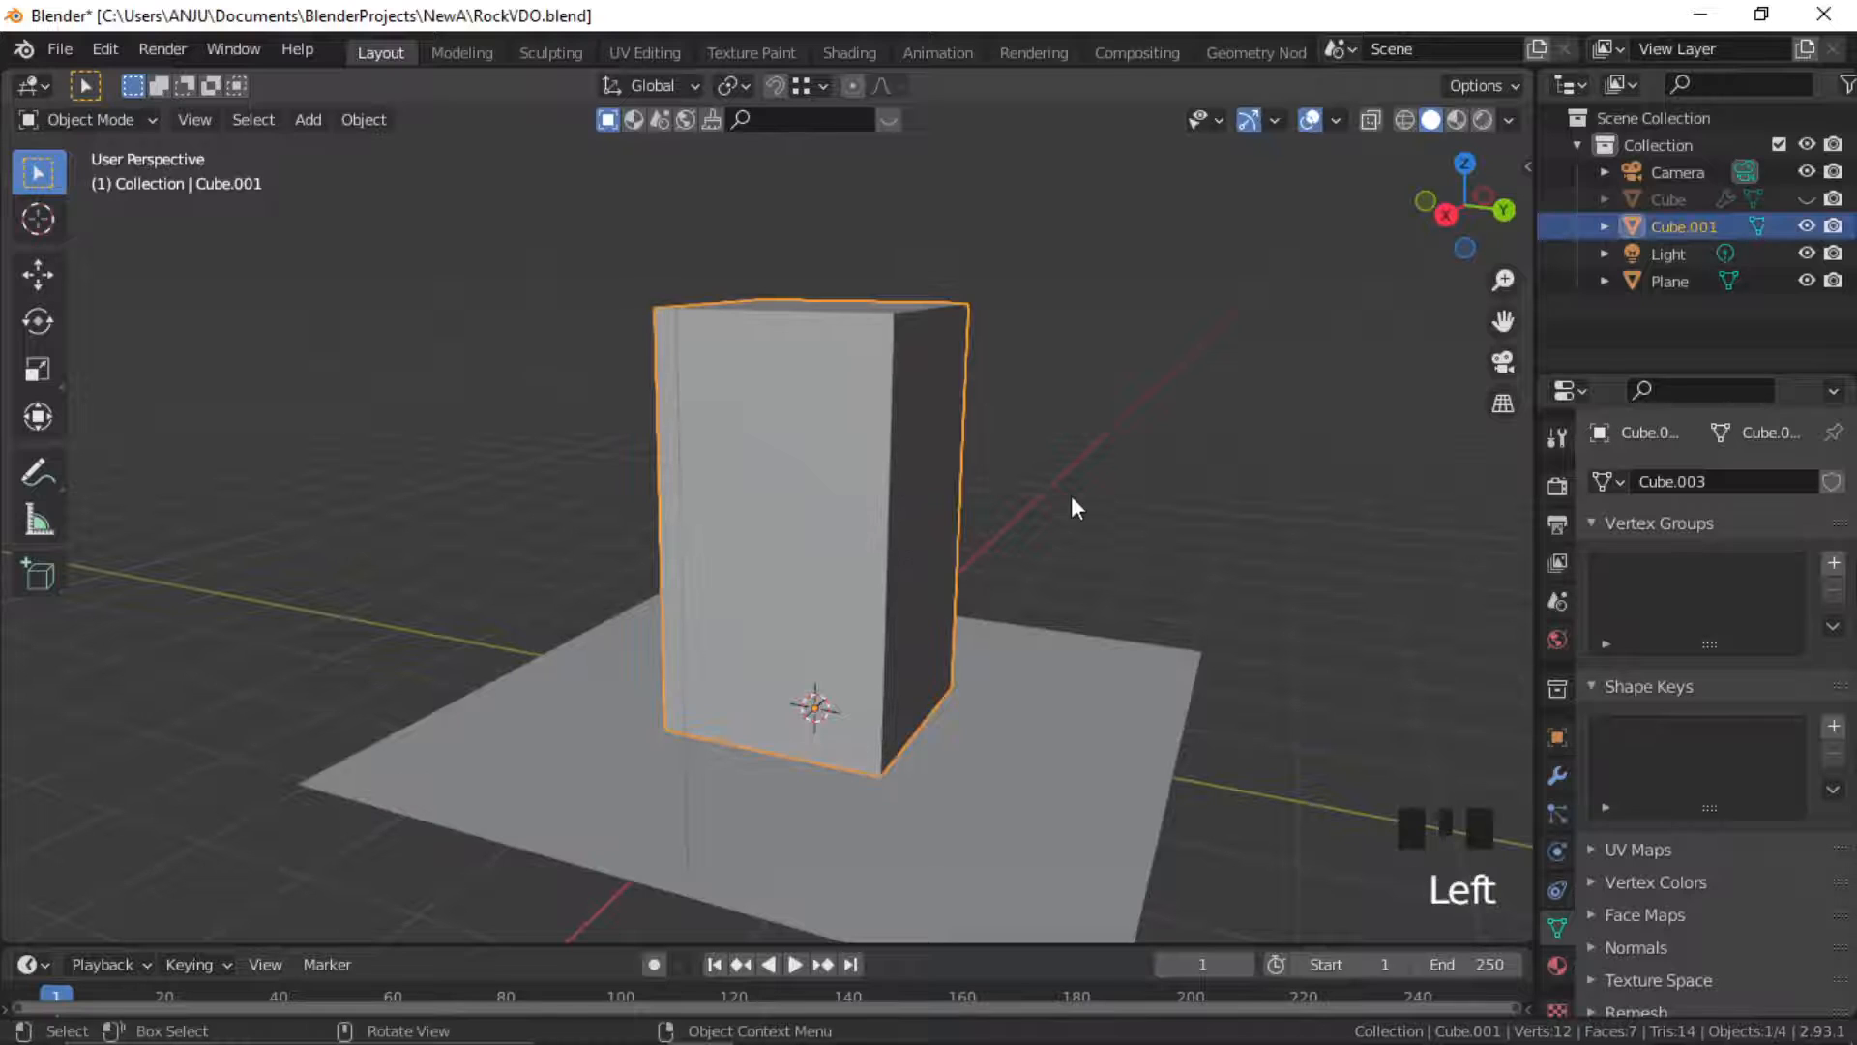
Add a horizontal loop cut slightly below the block's middle and scale the new loop outward
key("Tab")
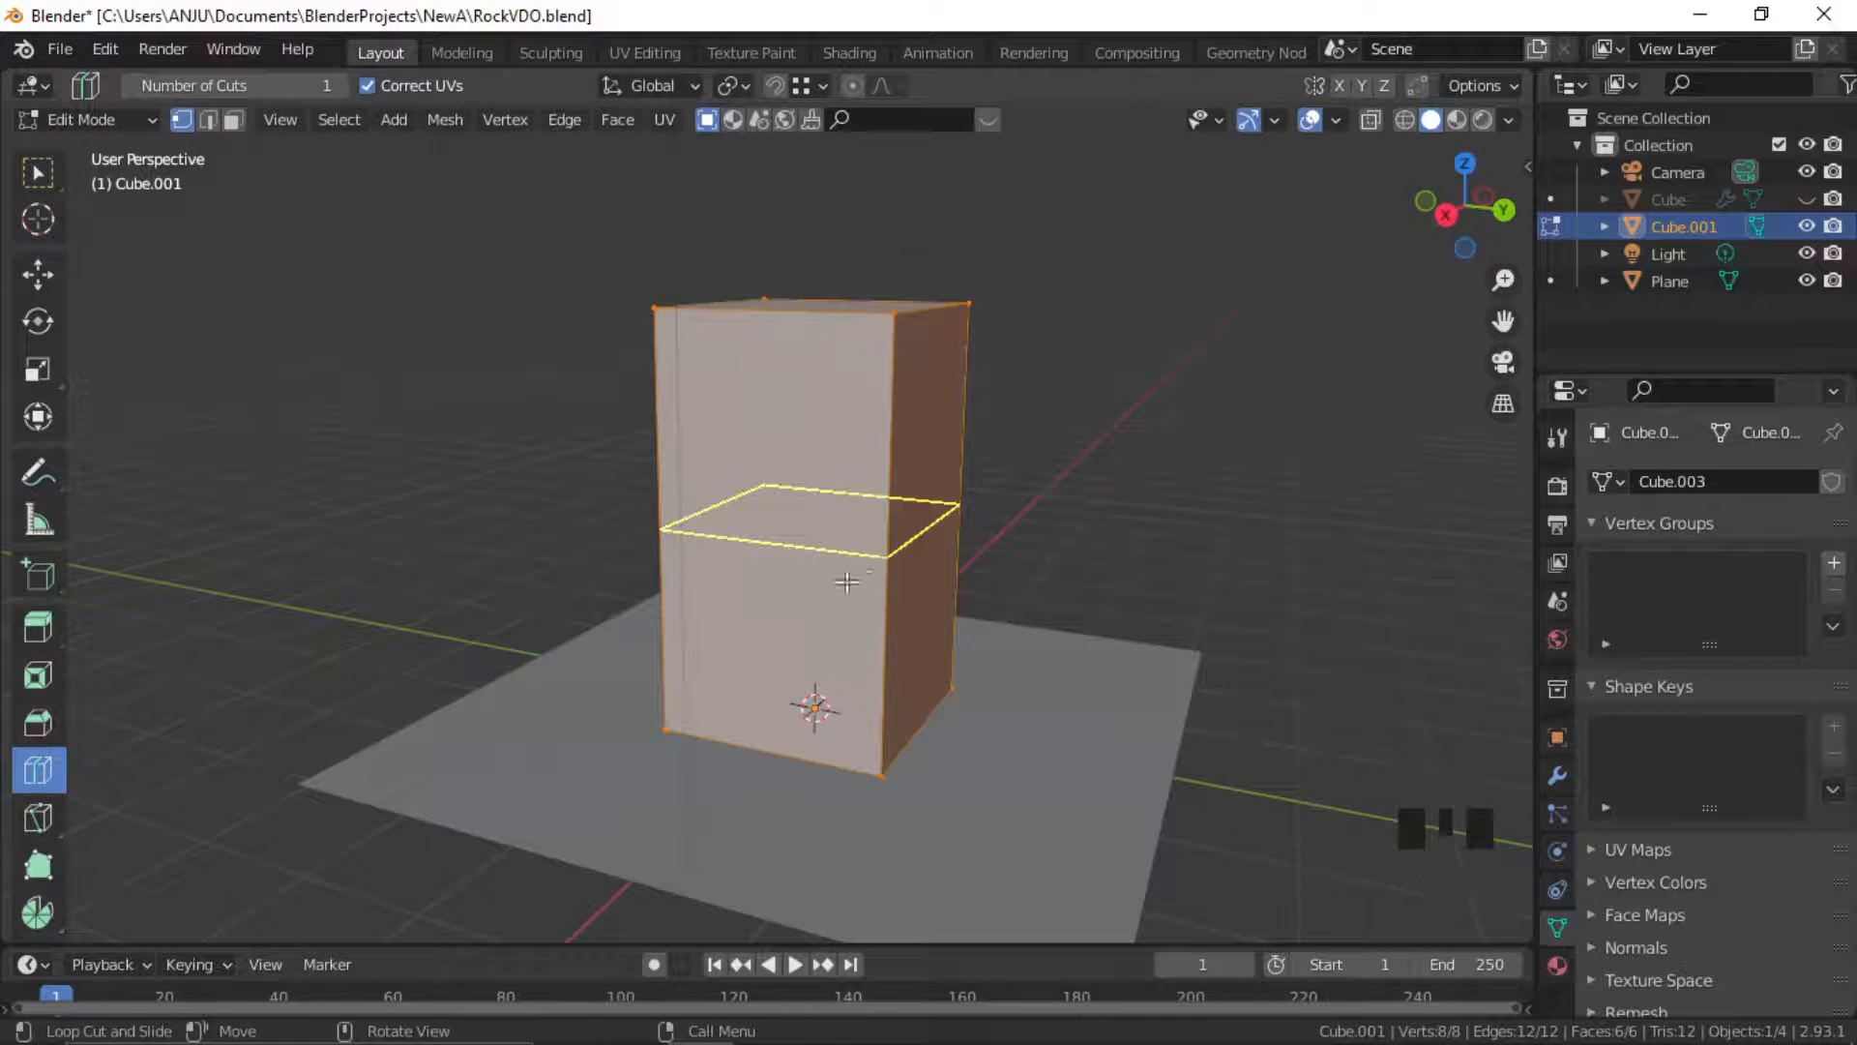
left_click_drag(861, 571, 863, 634)
middle_click_drag(863, 634, 982, 642)
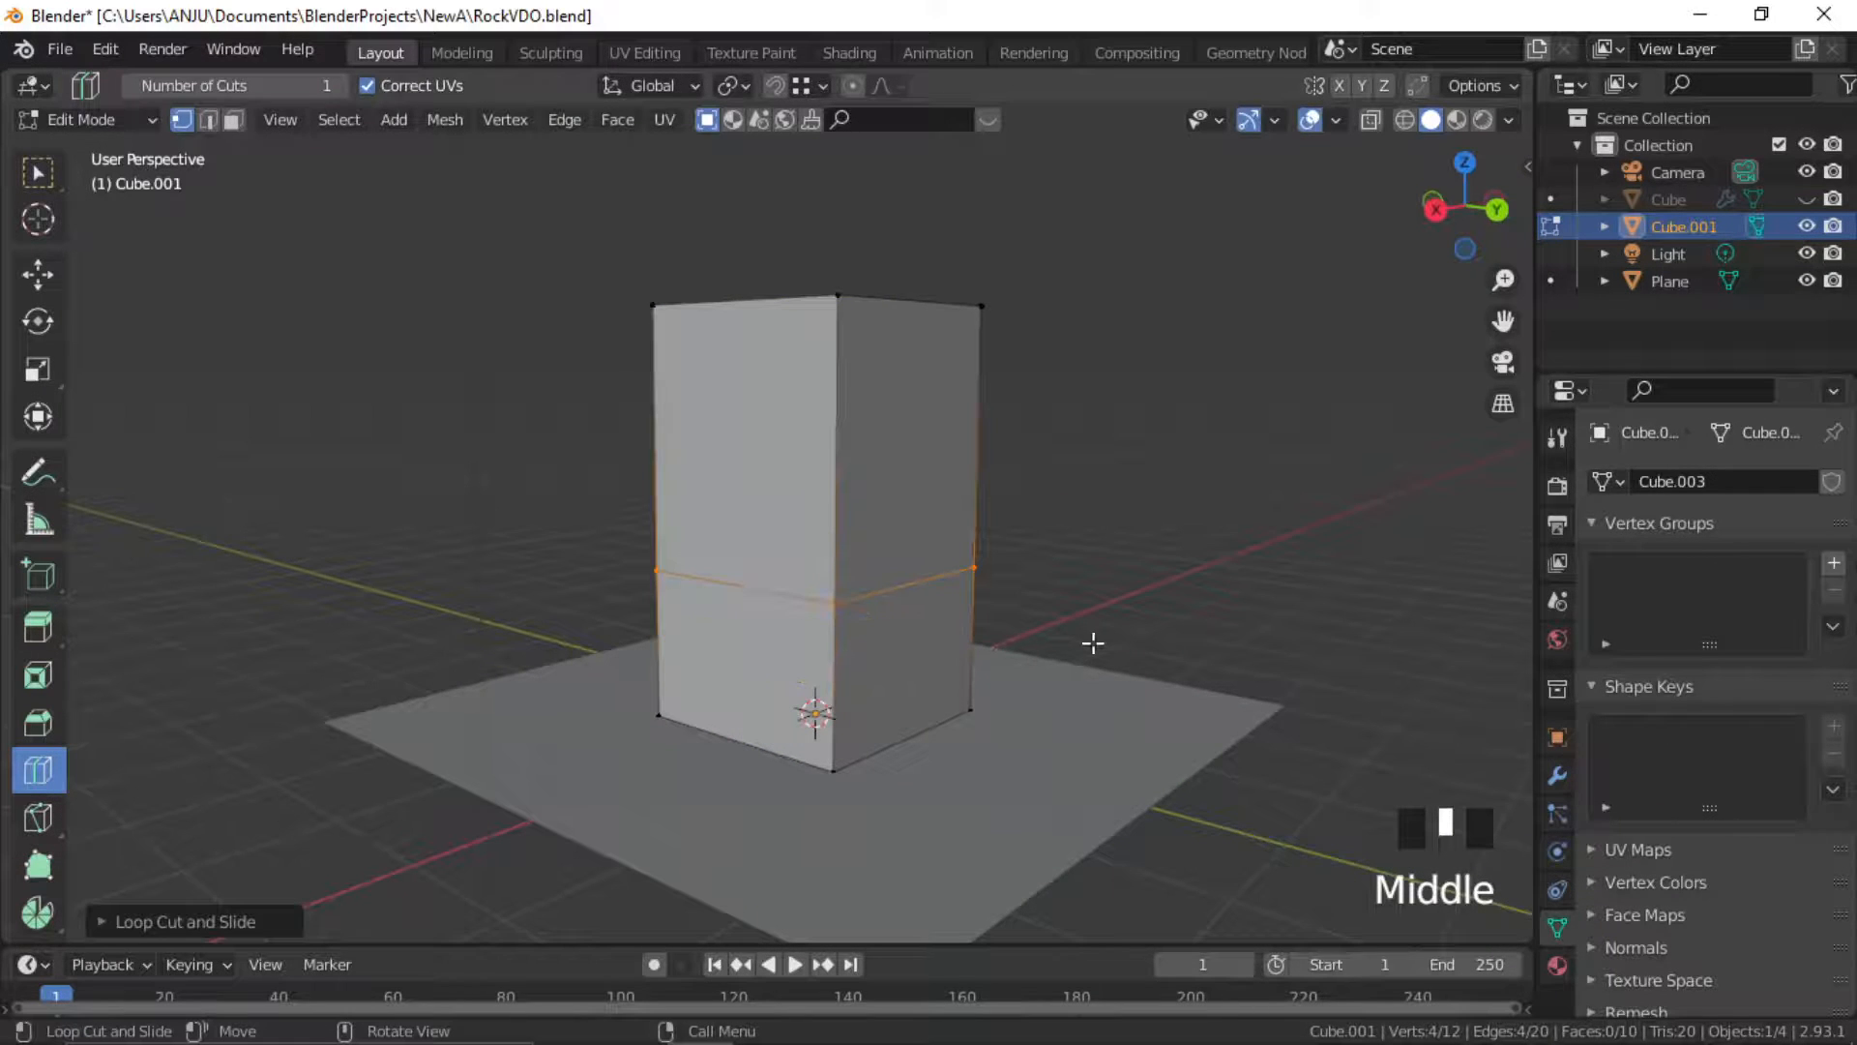
key("s")
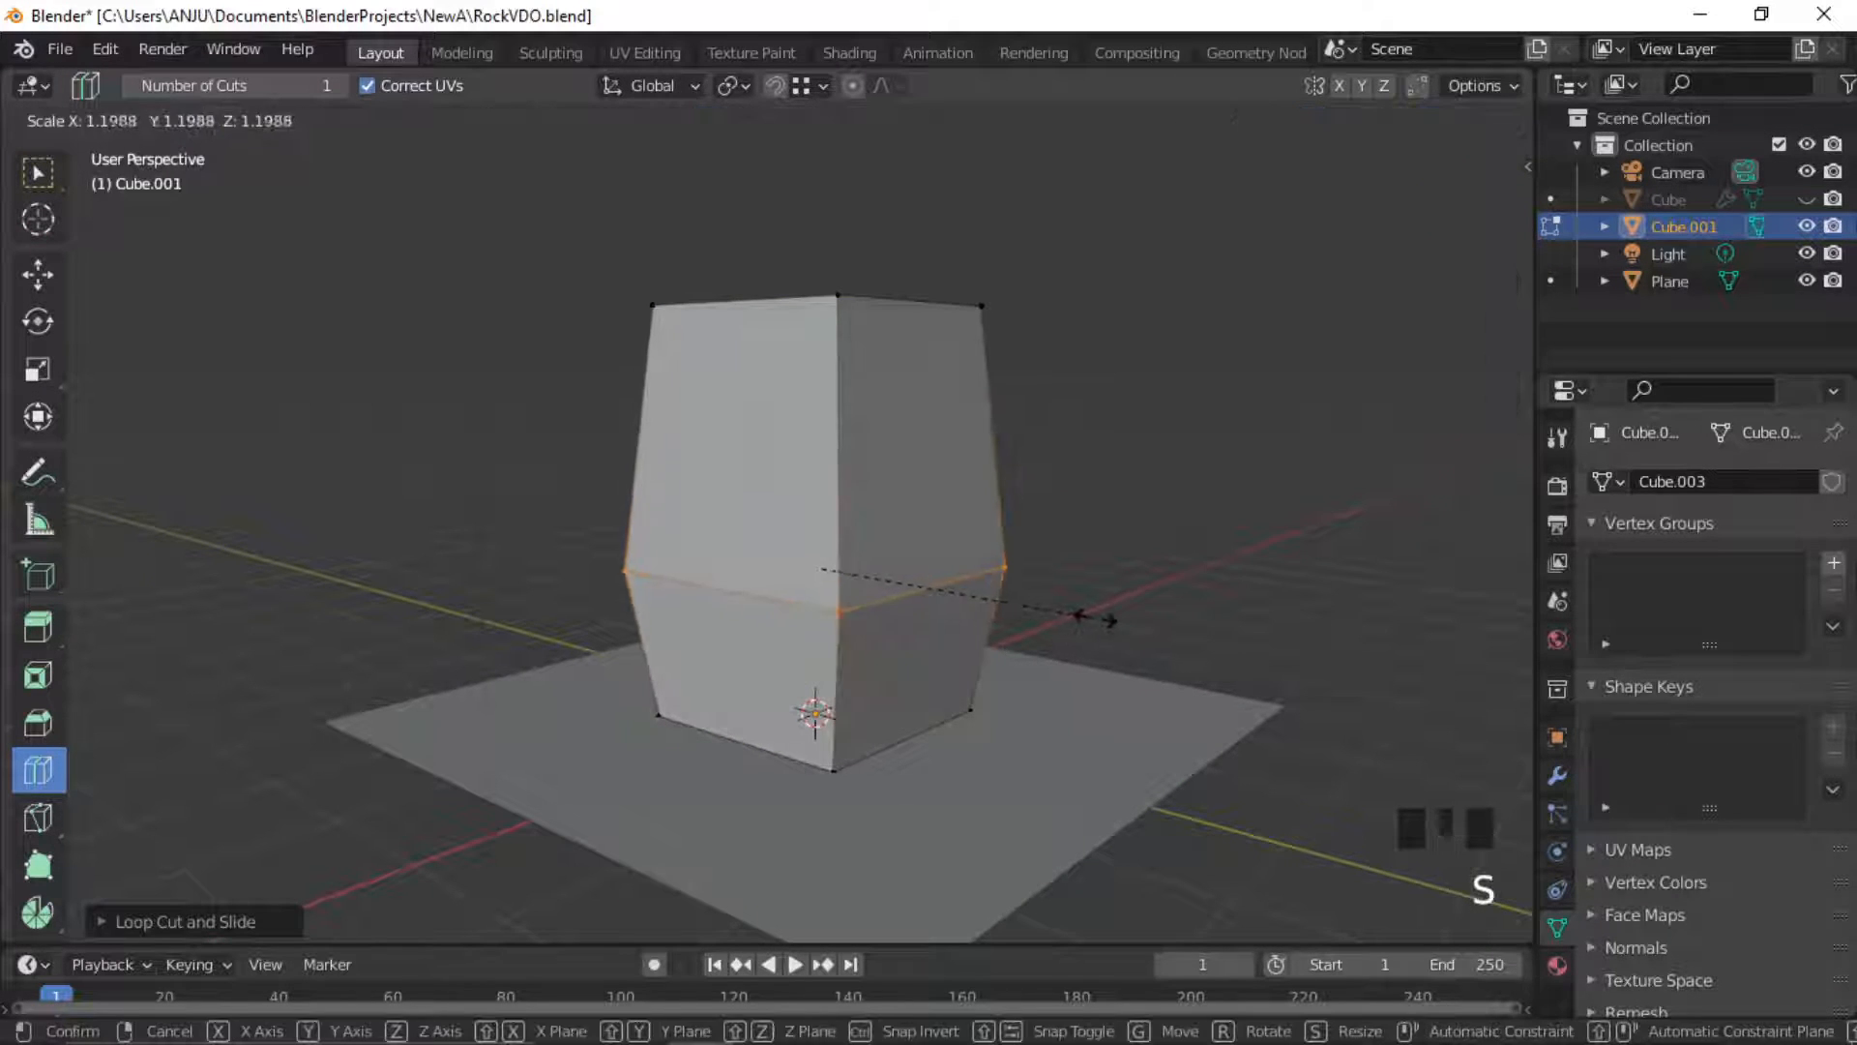
left_click(1136, 623)
Select the block's four top vertices and scale them inward to taper the top
middle_click_drag(1083, 541, 1093, 604)
left_click(37, 172)
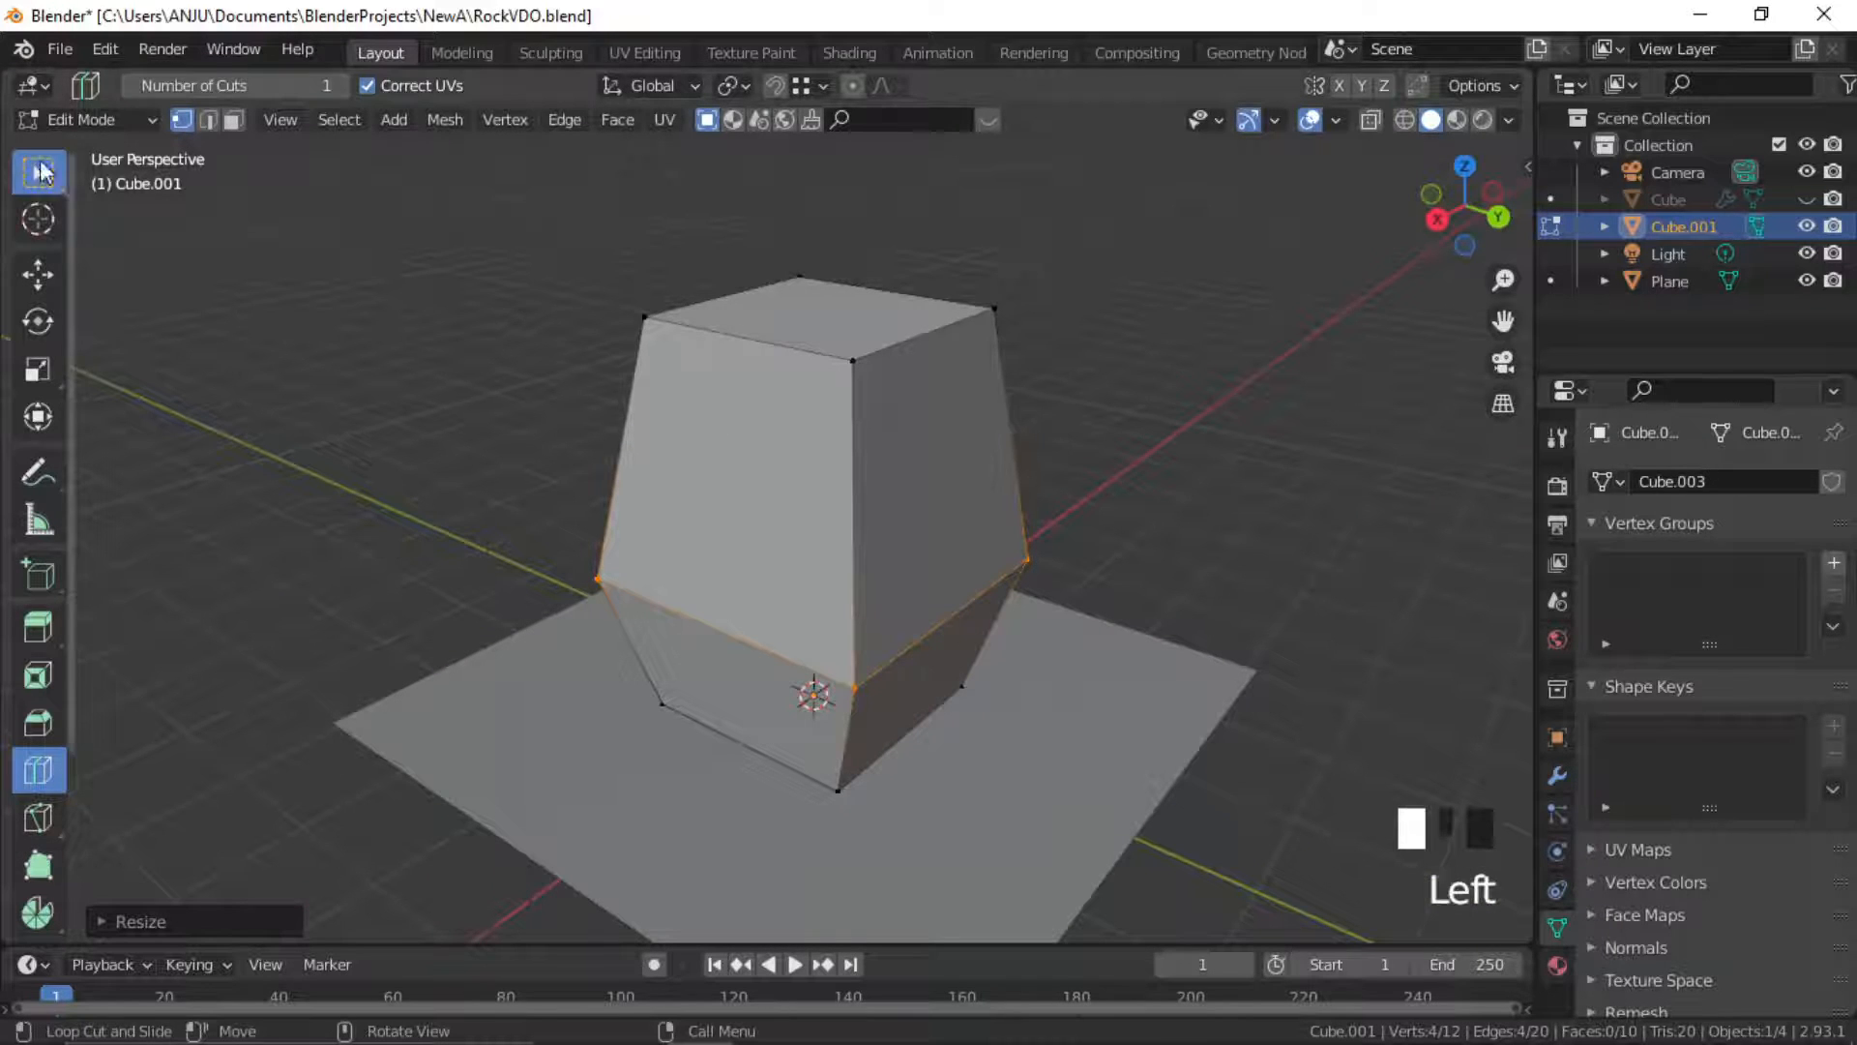
left_click_drag(619, 224, 1151, 503)
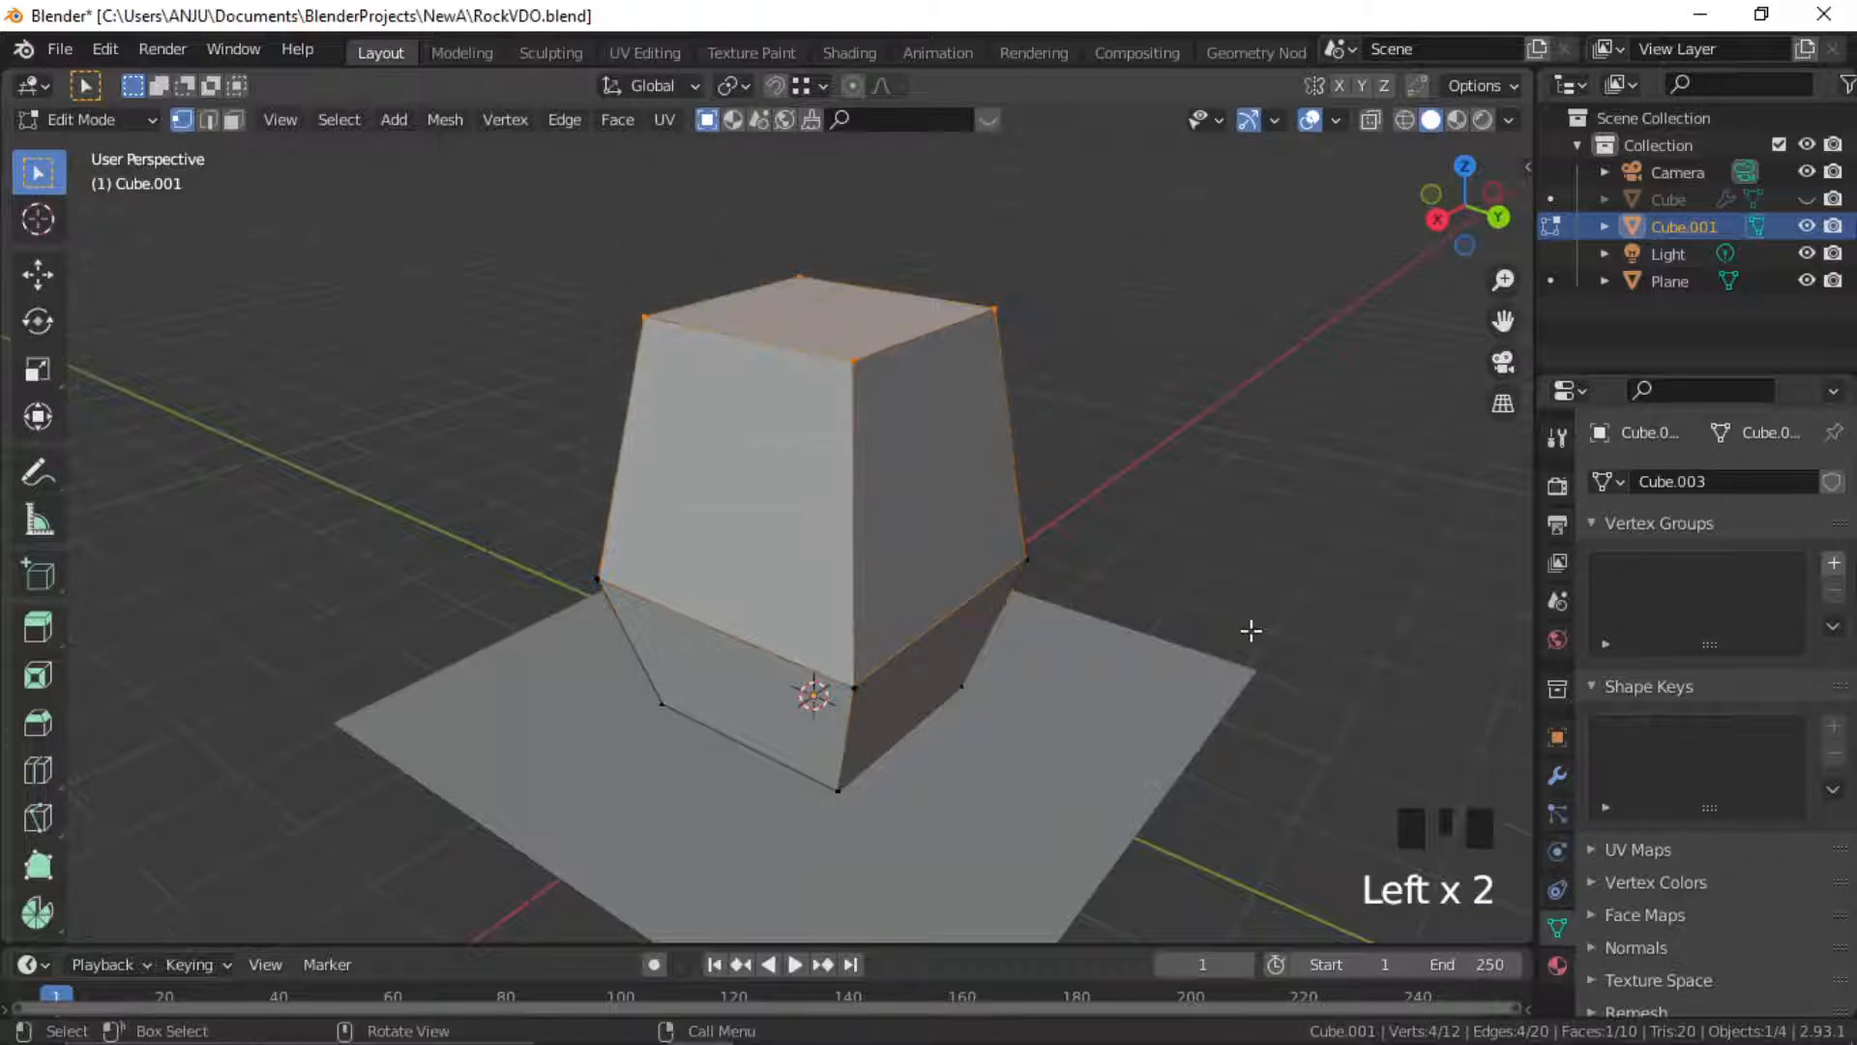
key("s")
left_click(1137, 573)
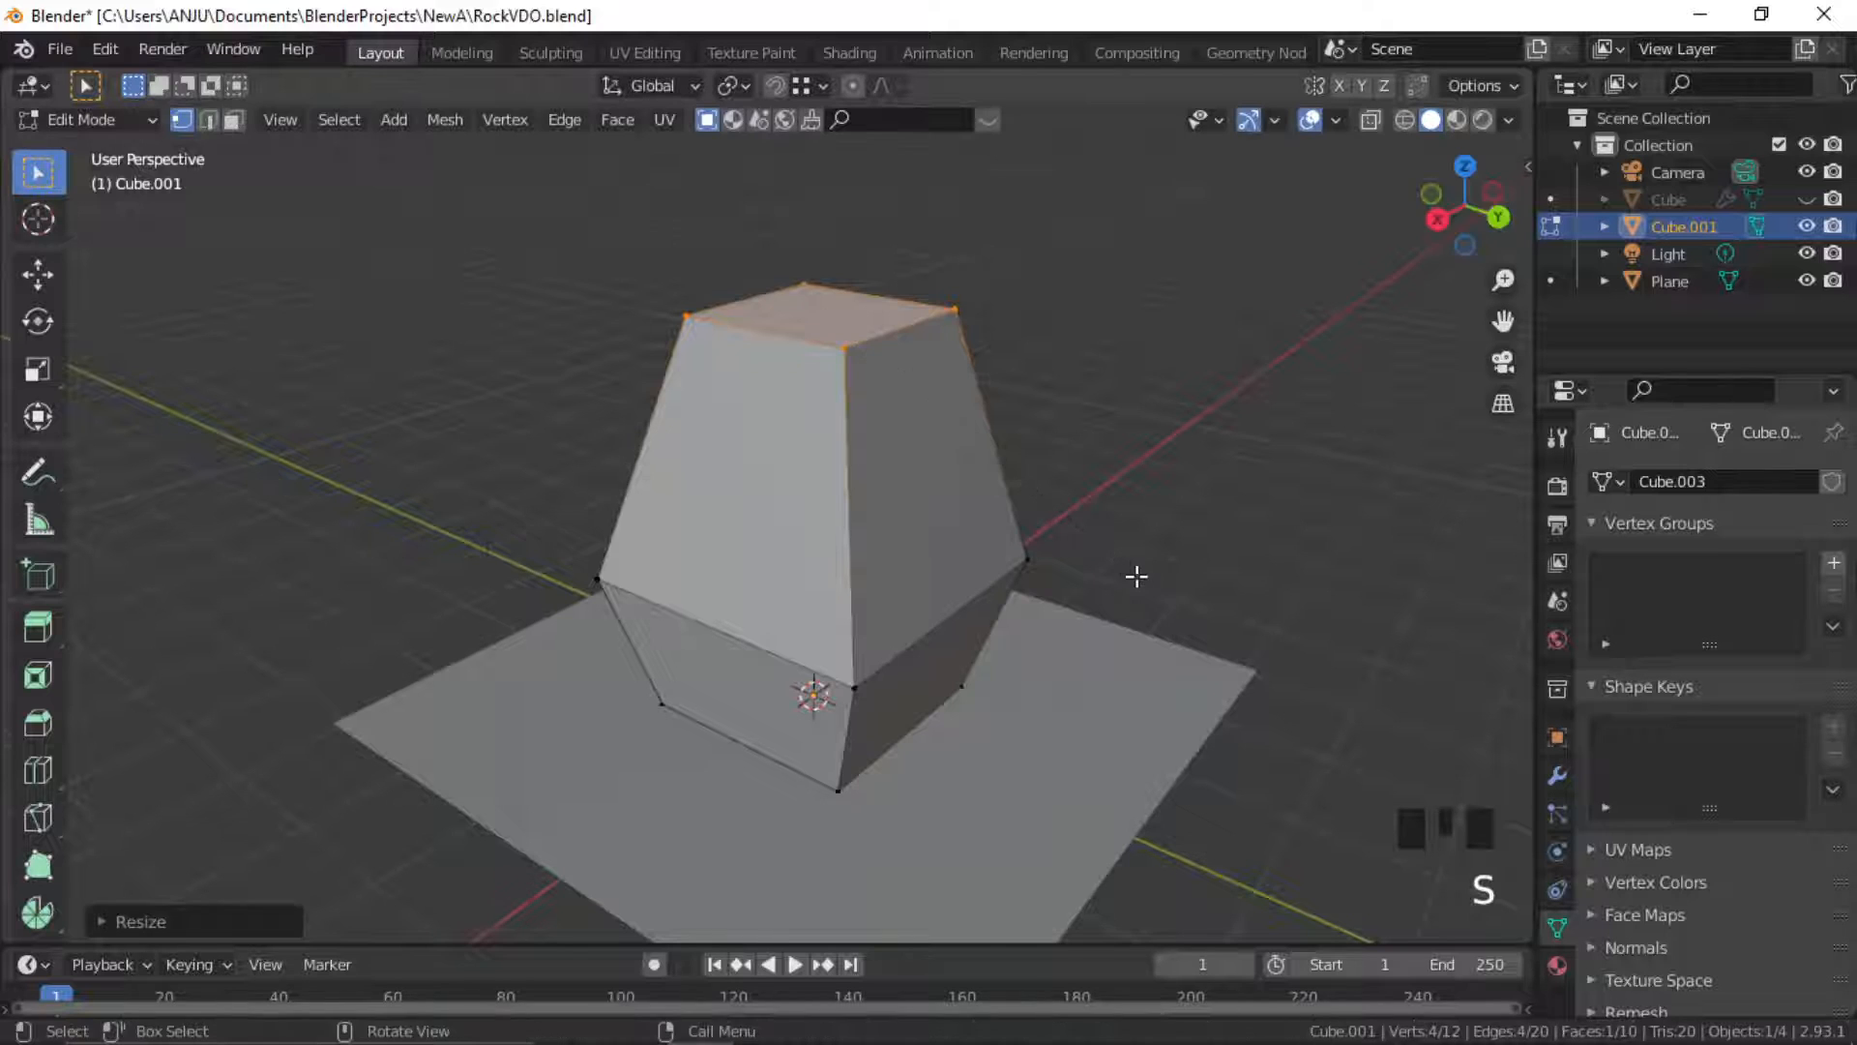
middle_click_drag(1141, 571, 473, 419)
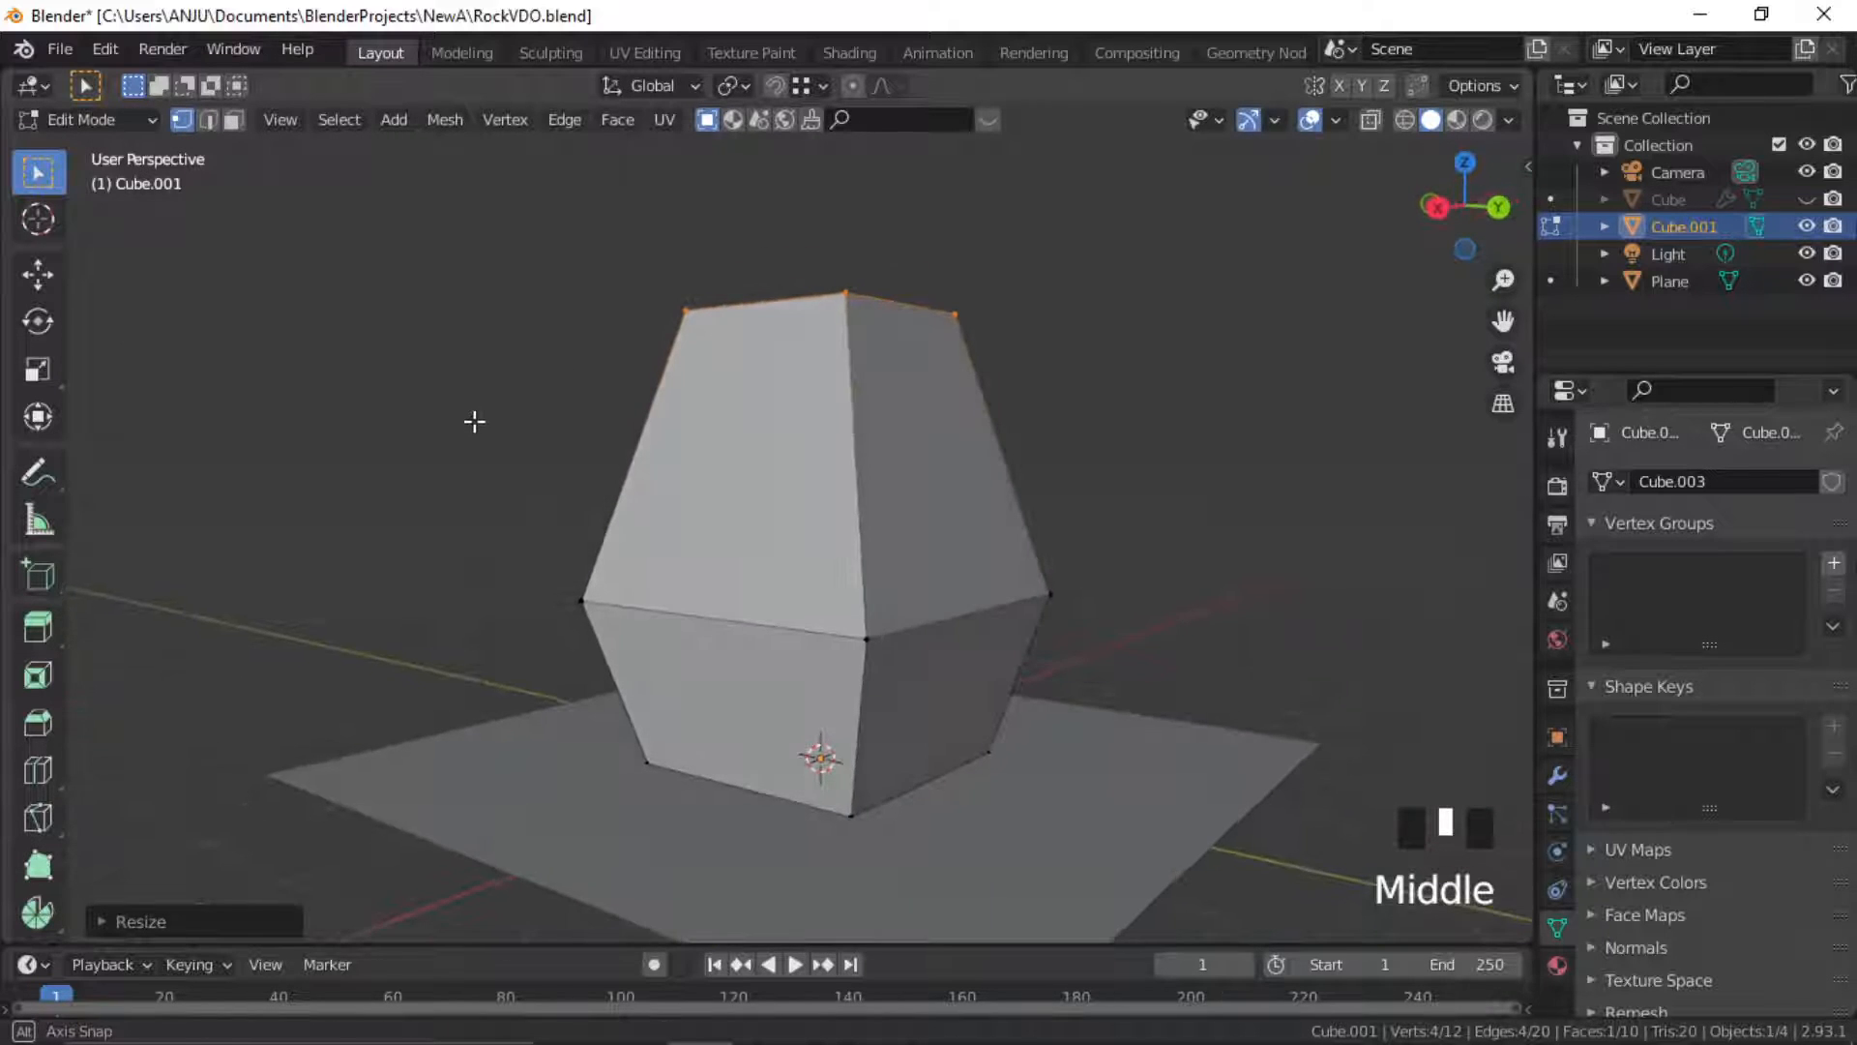
left_click(1090, 502)
Turn on X-ray, select the whole block and bisect it diagonally across one upper corner
middle_click_drag(1090, 502, 955, 491)
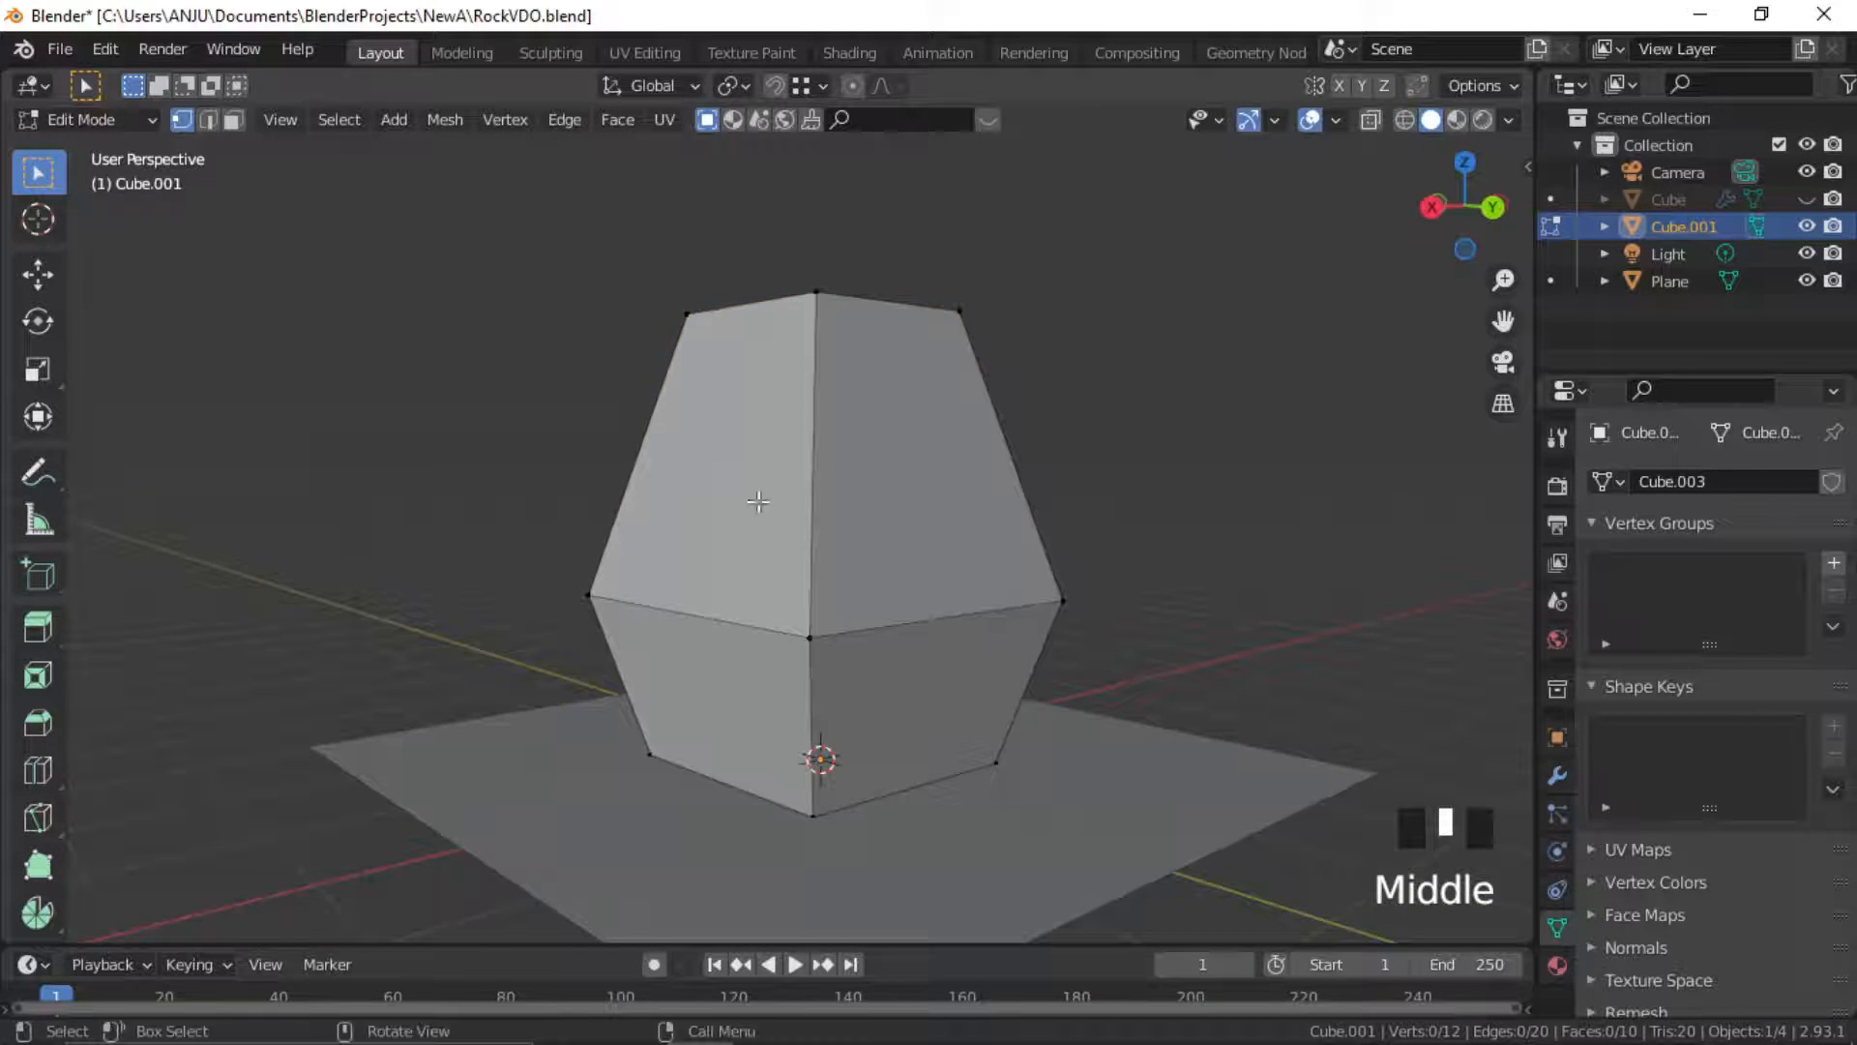
middle_click_drag(760, 502, 978, 572)
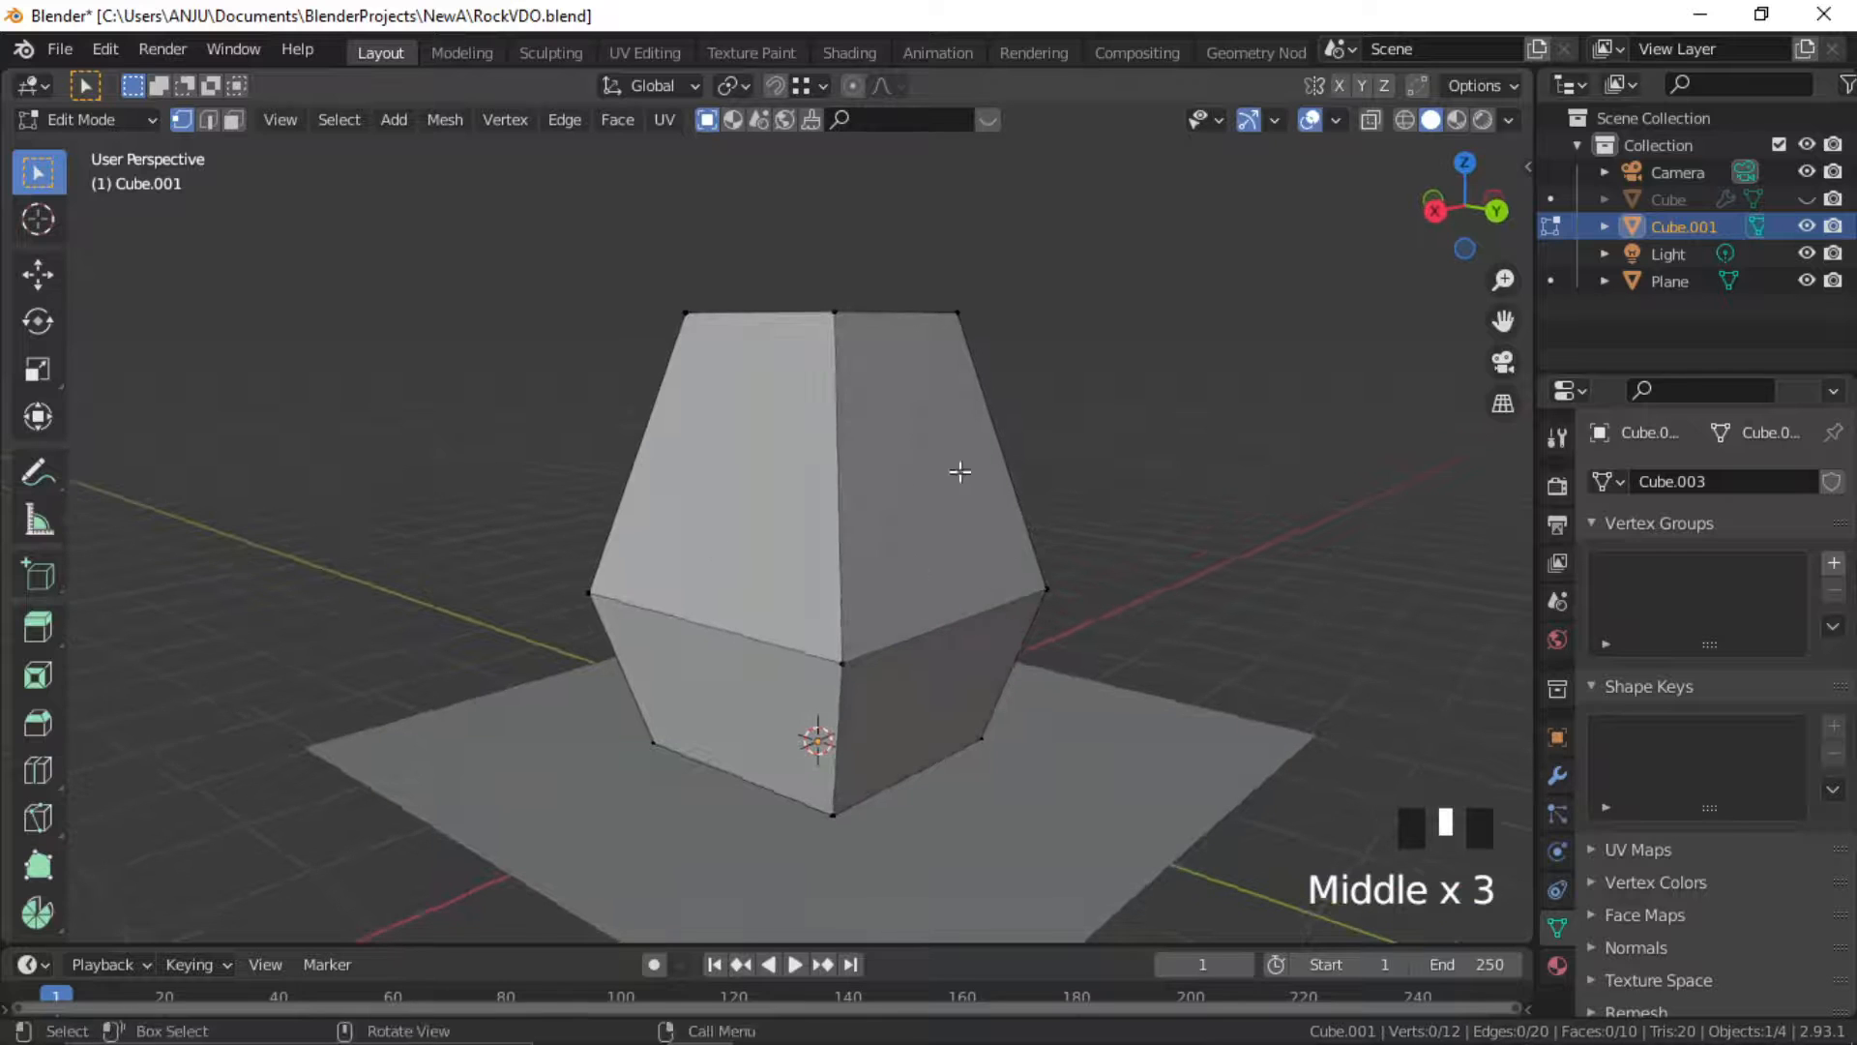
middle_click_drag(961, 471, 872, 536)
key("a")
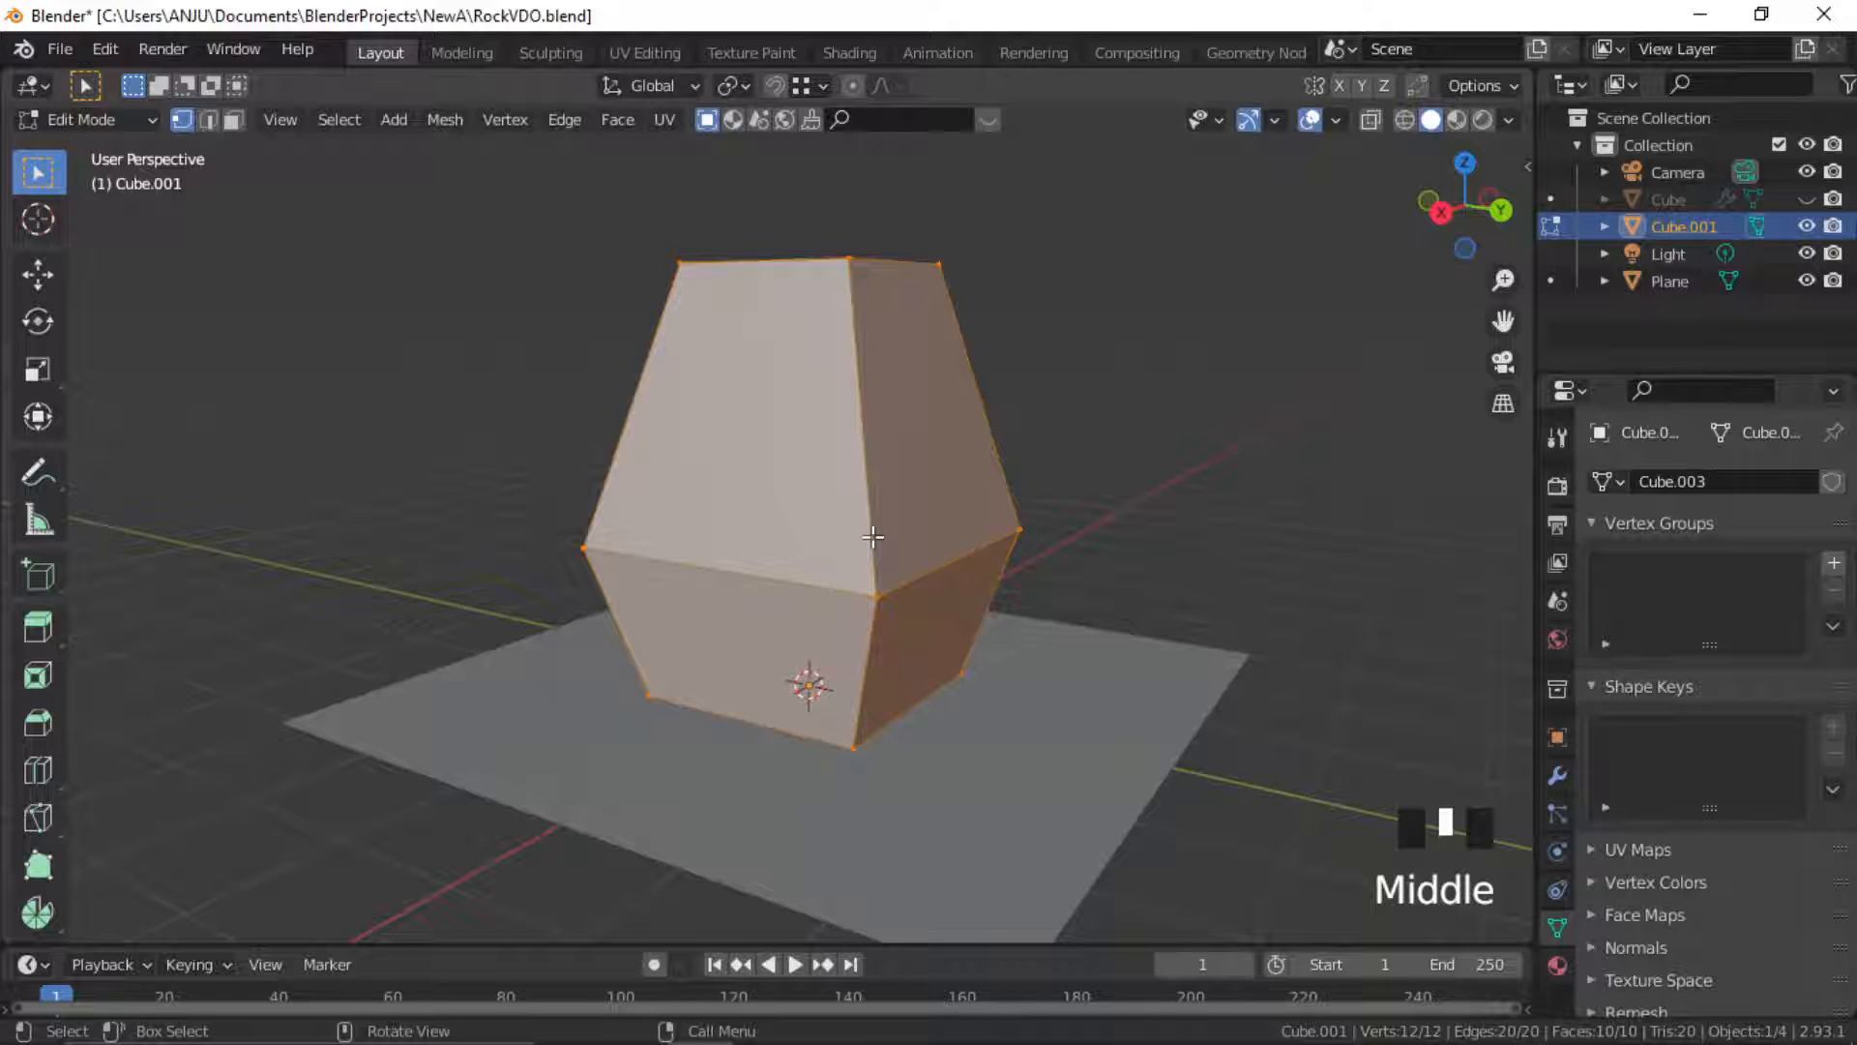
key("alt+z")
middle_click_drag(873, 536, 984, 551)
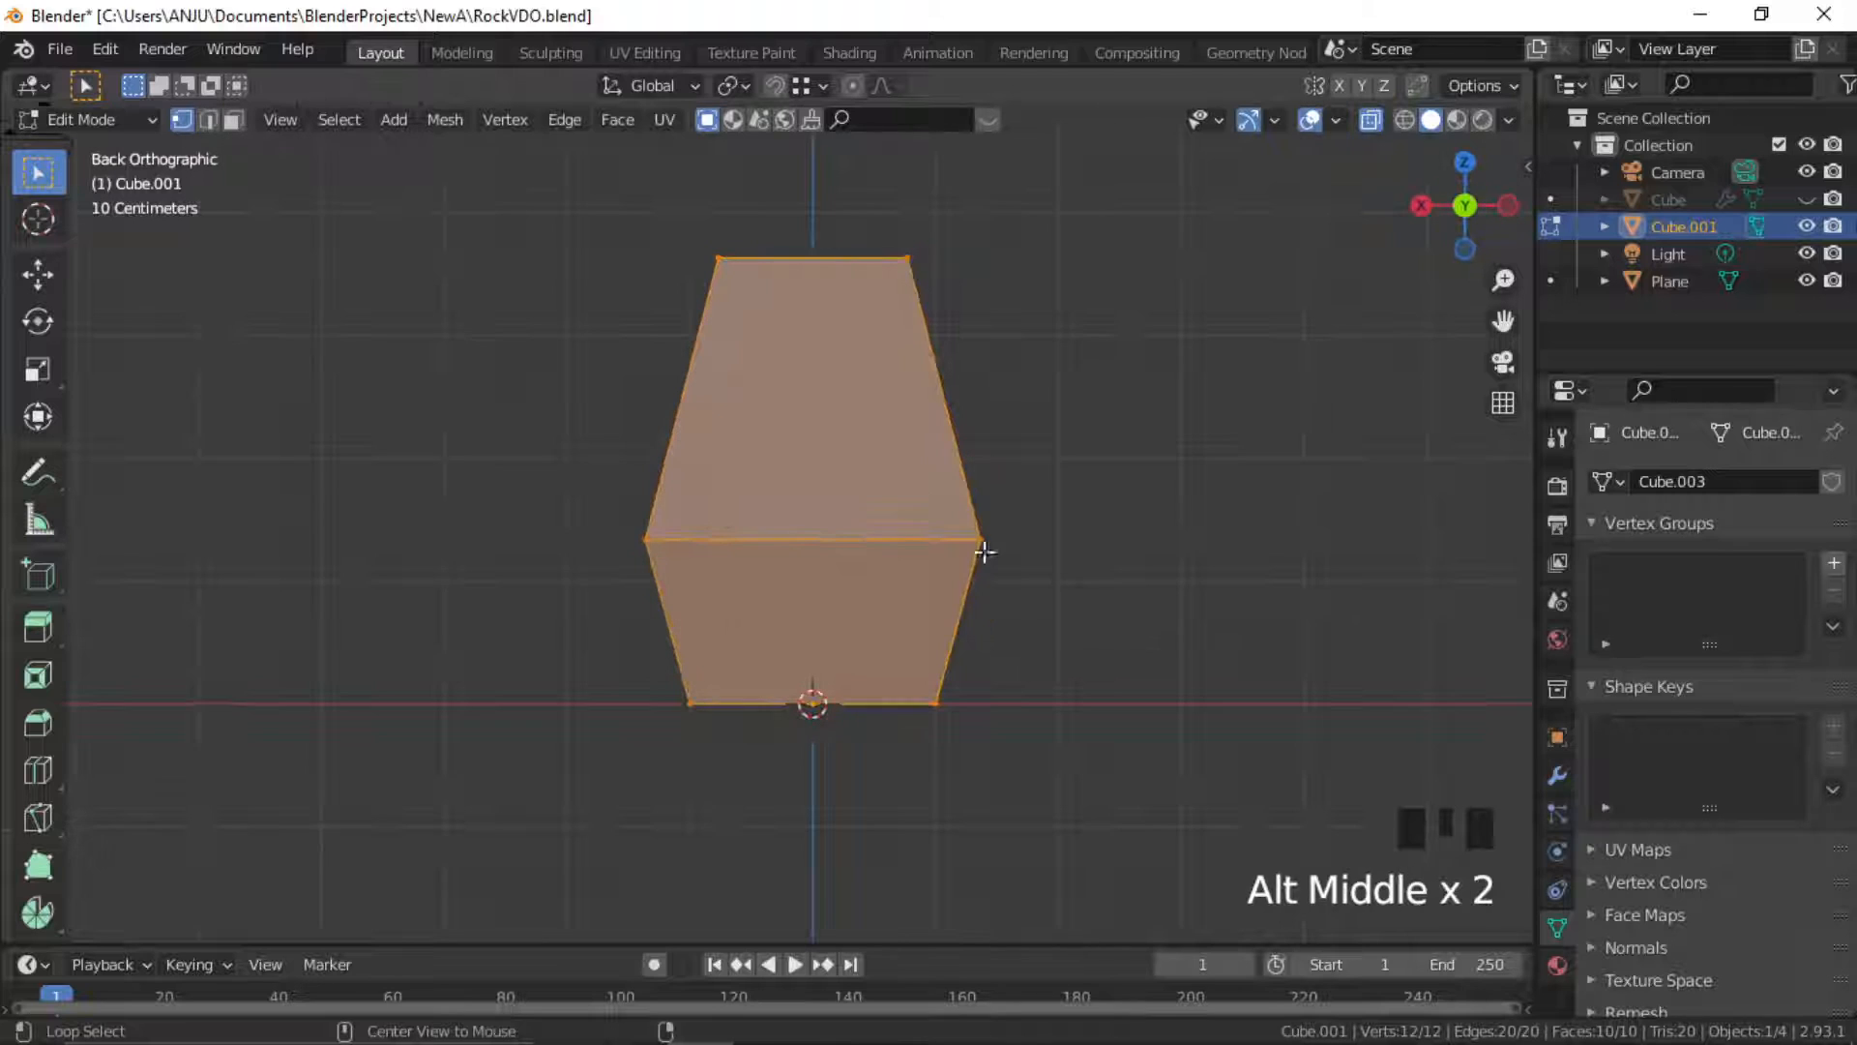
left_click_drag(38, 817, 147, 880)
middle_click_drag(730, 418, 727, 251)
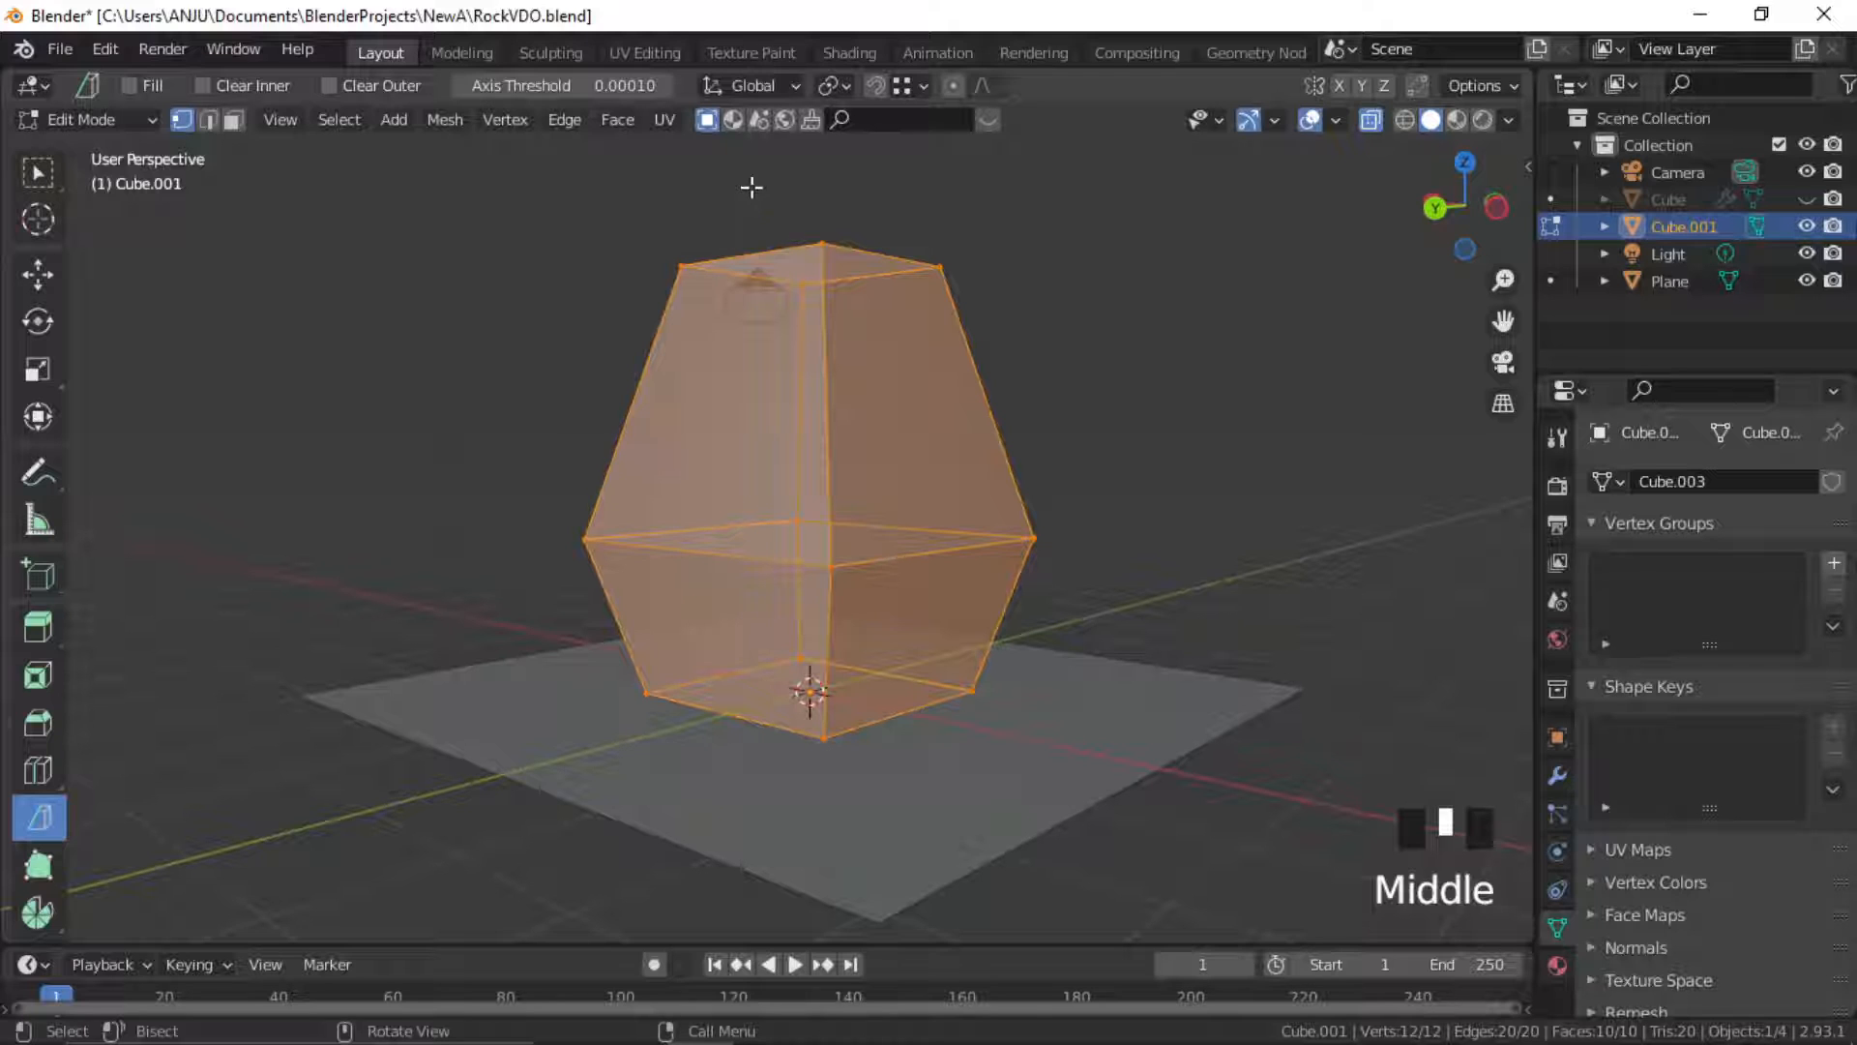
left_click_drag(751, 187, 641, 419)
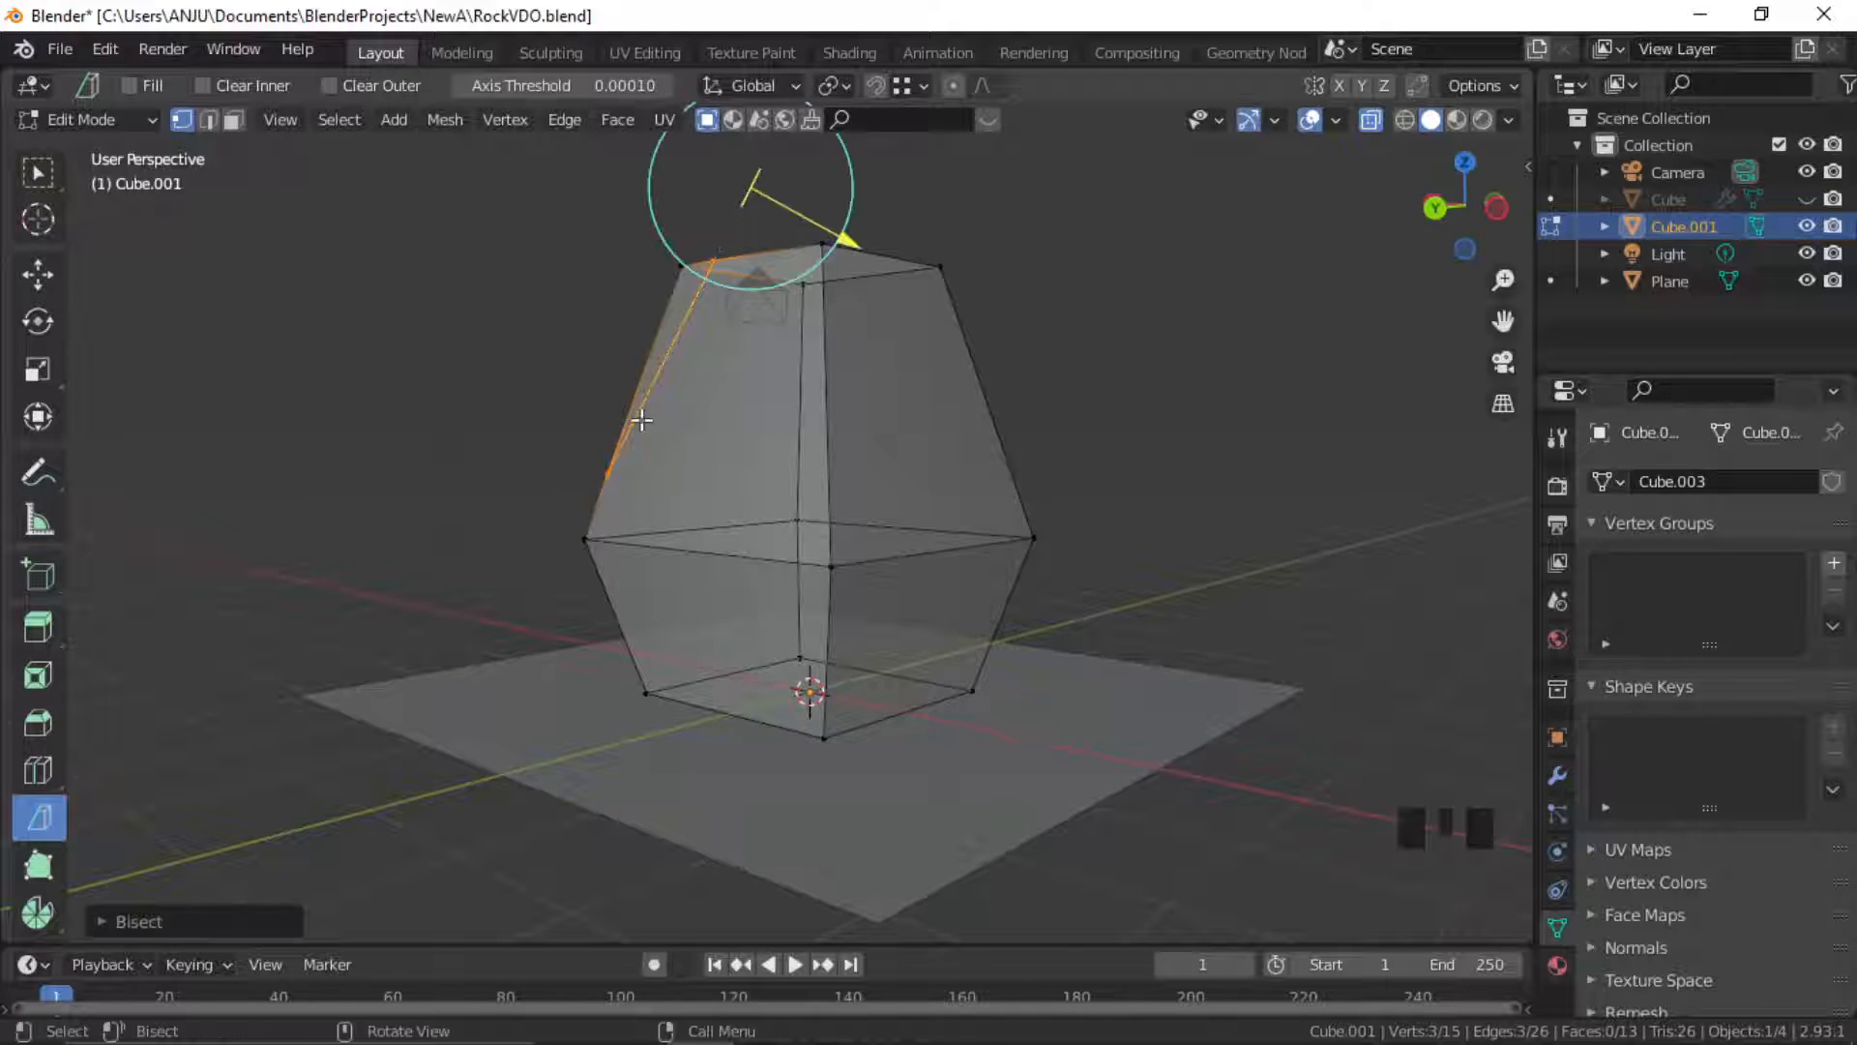
Enable Fill and Clear Inner for the bisect to remove the cut-off corner and close the opening
left_click(108, 929)
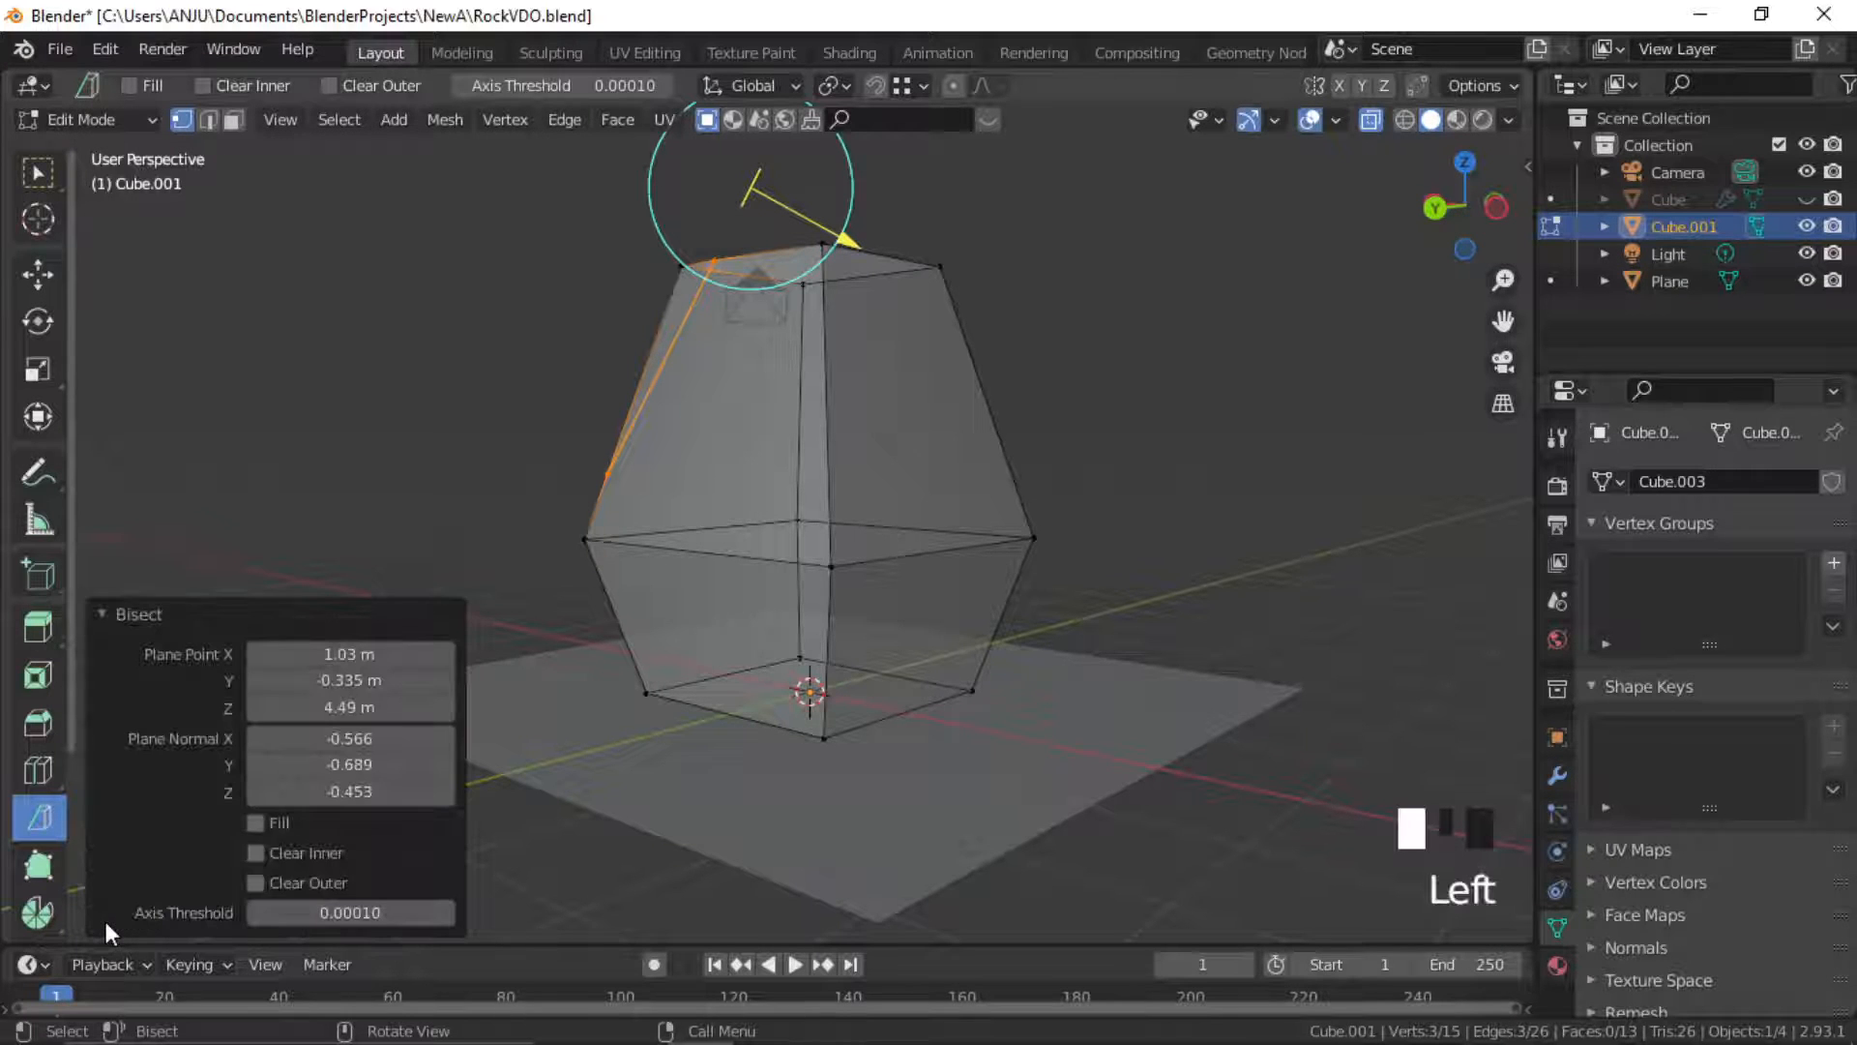
left_click(253, 824)
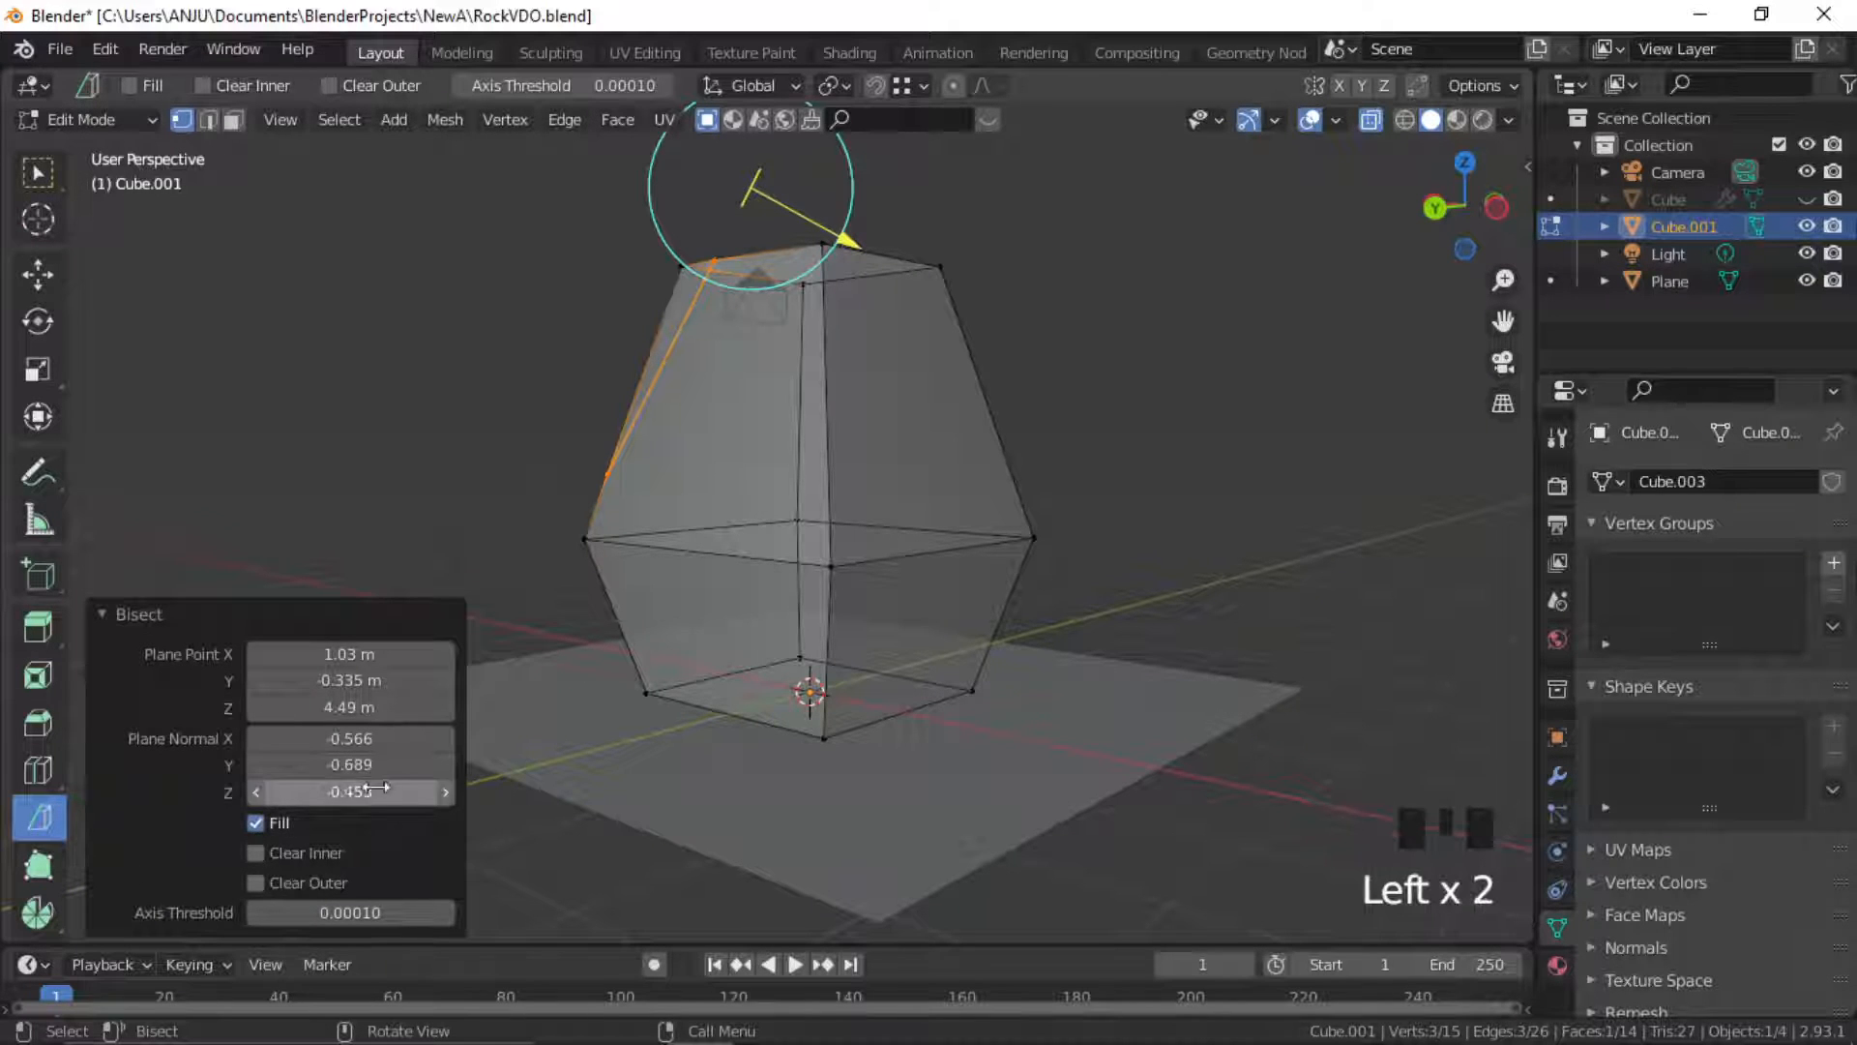
middle_click_drag(771, 436, 820, 345, "shift")
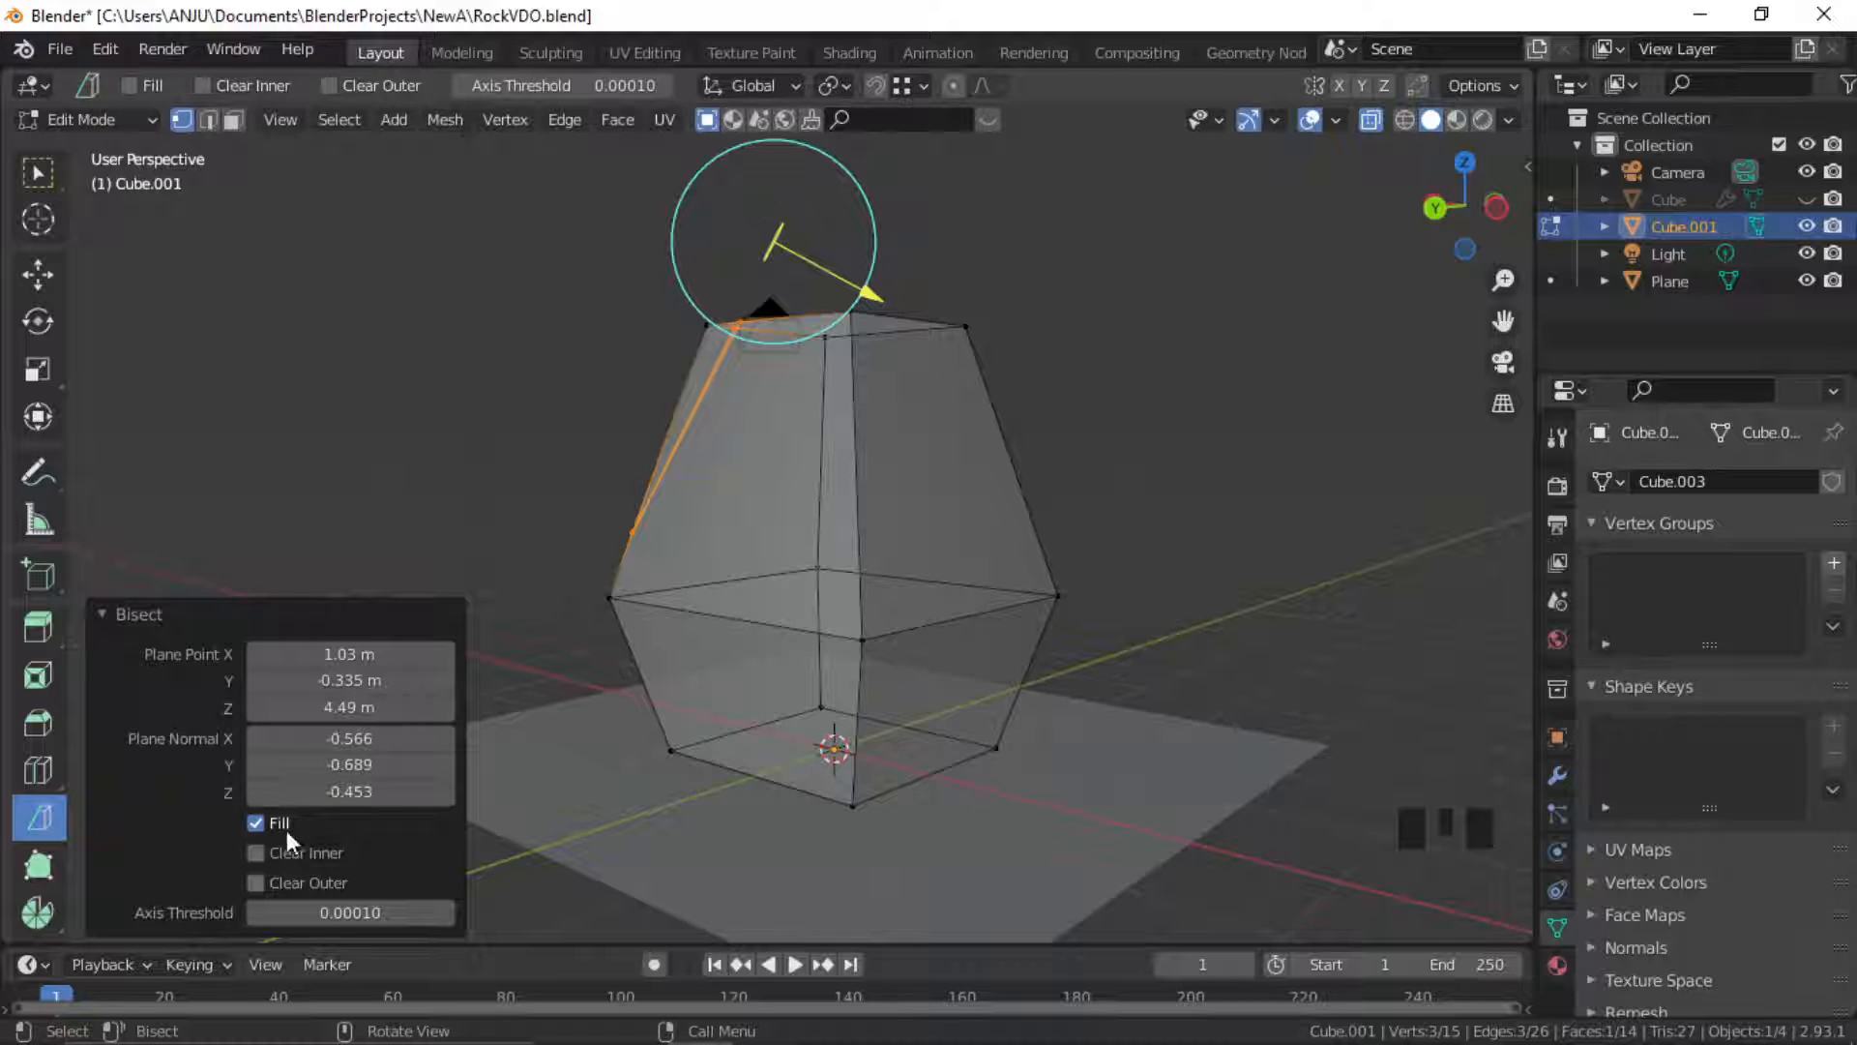
left_click(257, 853)
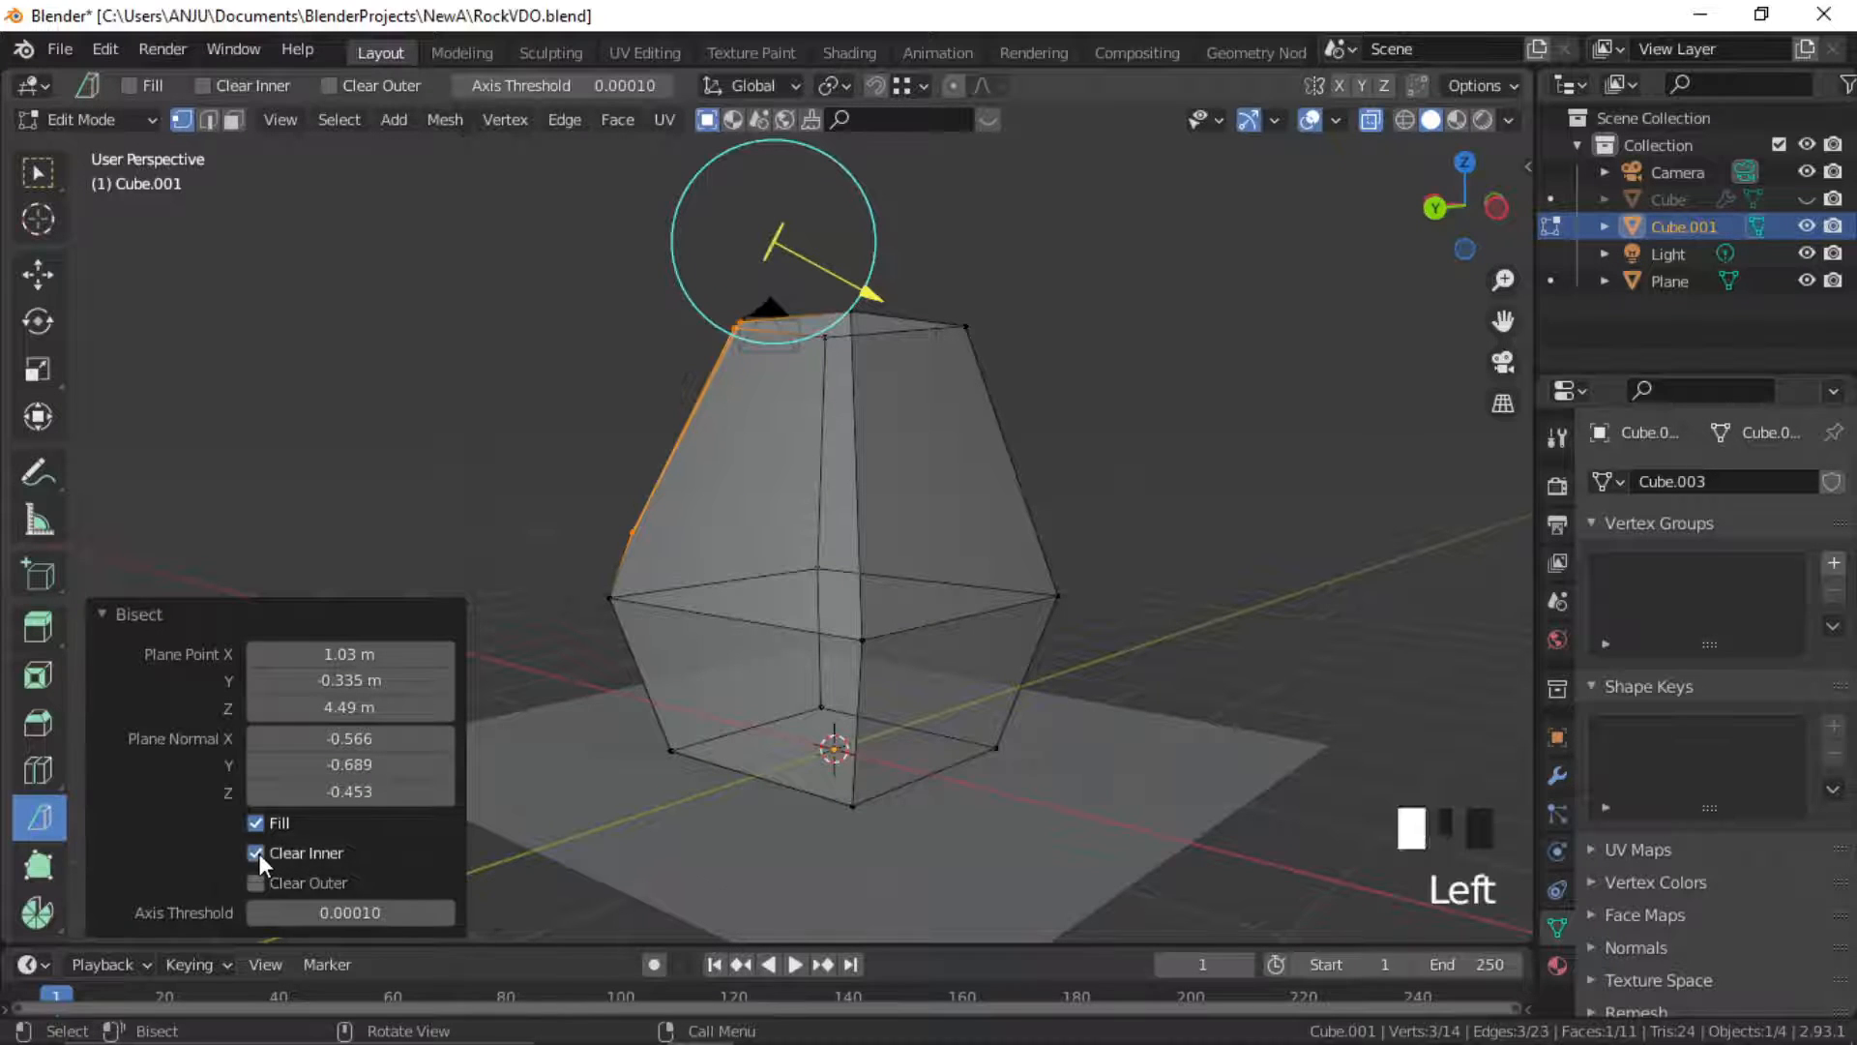
middle_click_drag(758, 395, 938, 464)
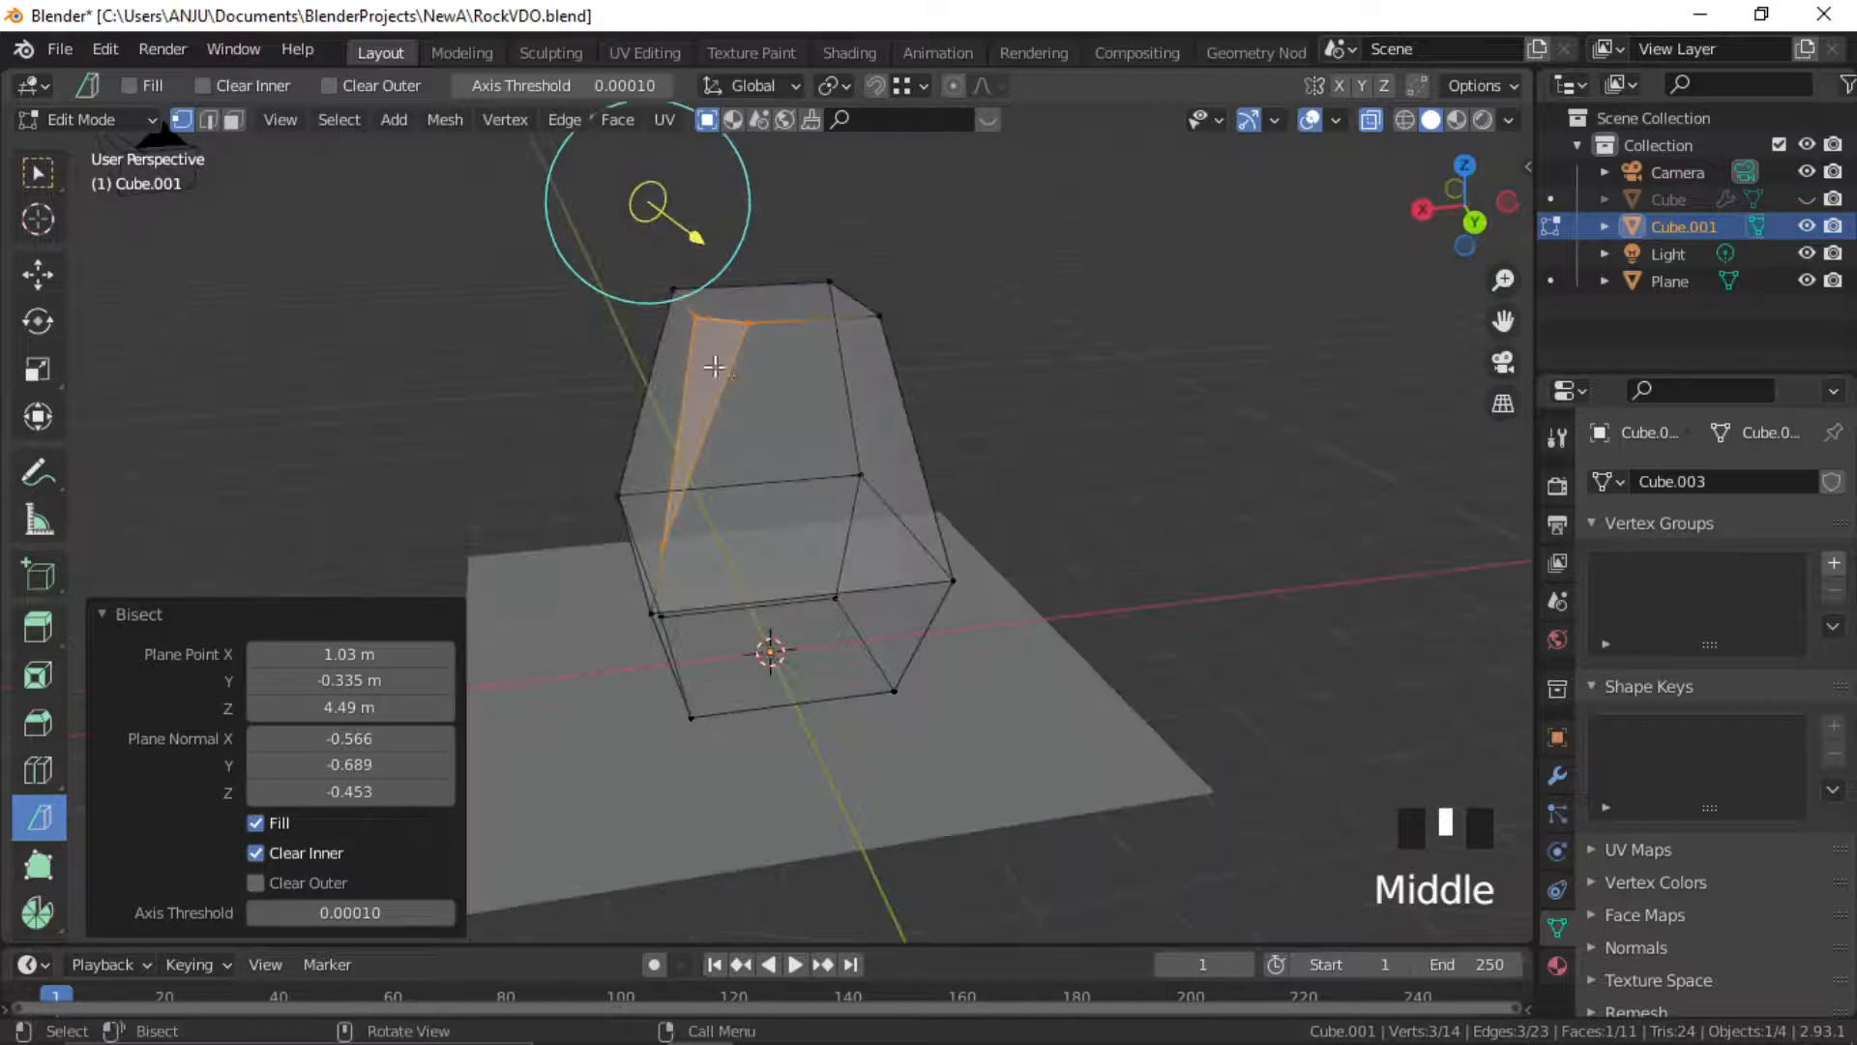
middle_click_drag(716, 364, 738, 402)
middle_click_drag(717, 489, 754, 448)
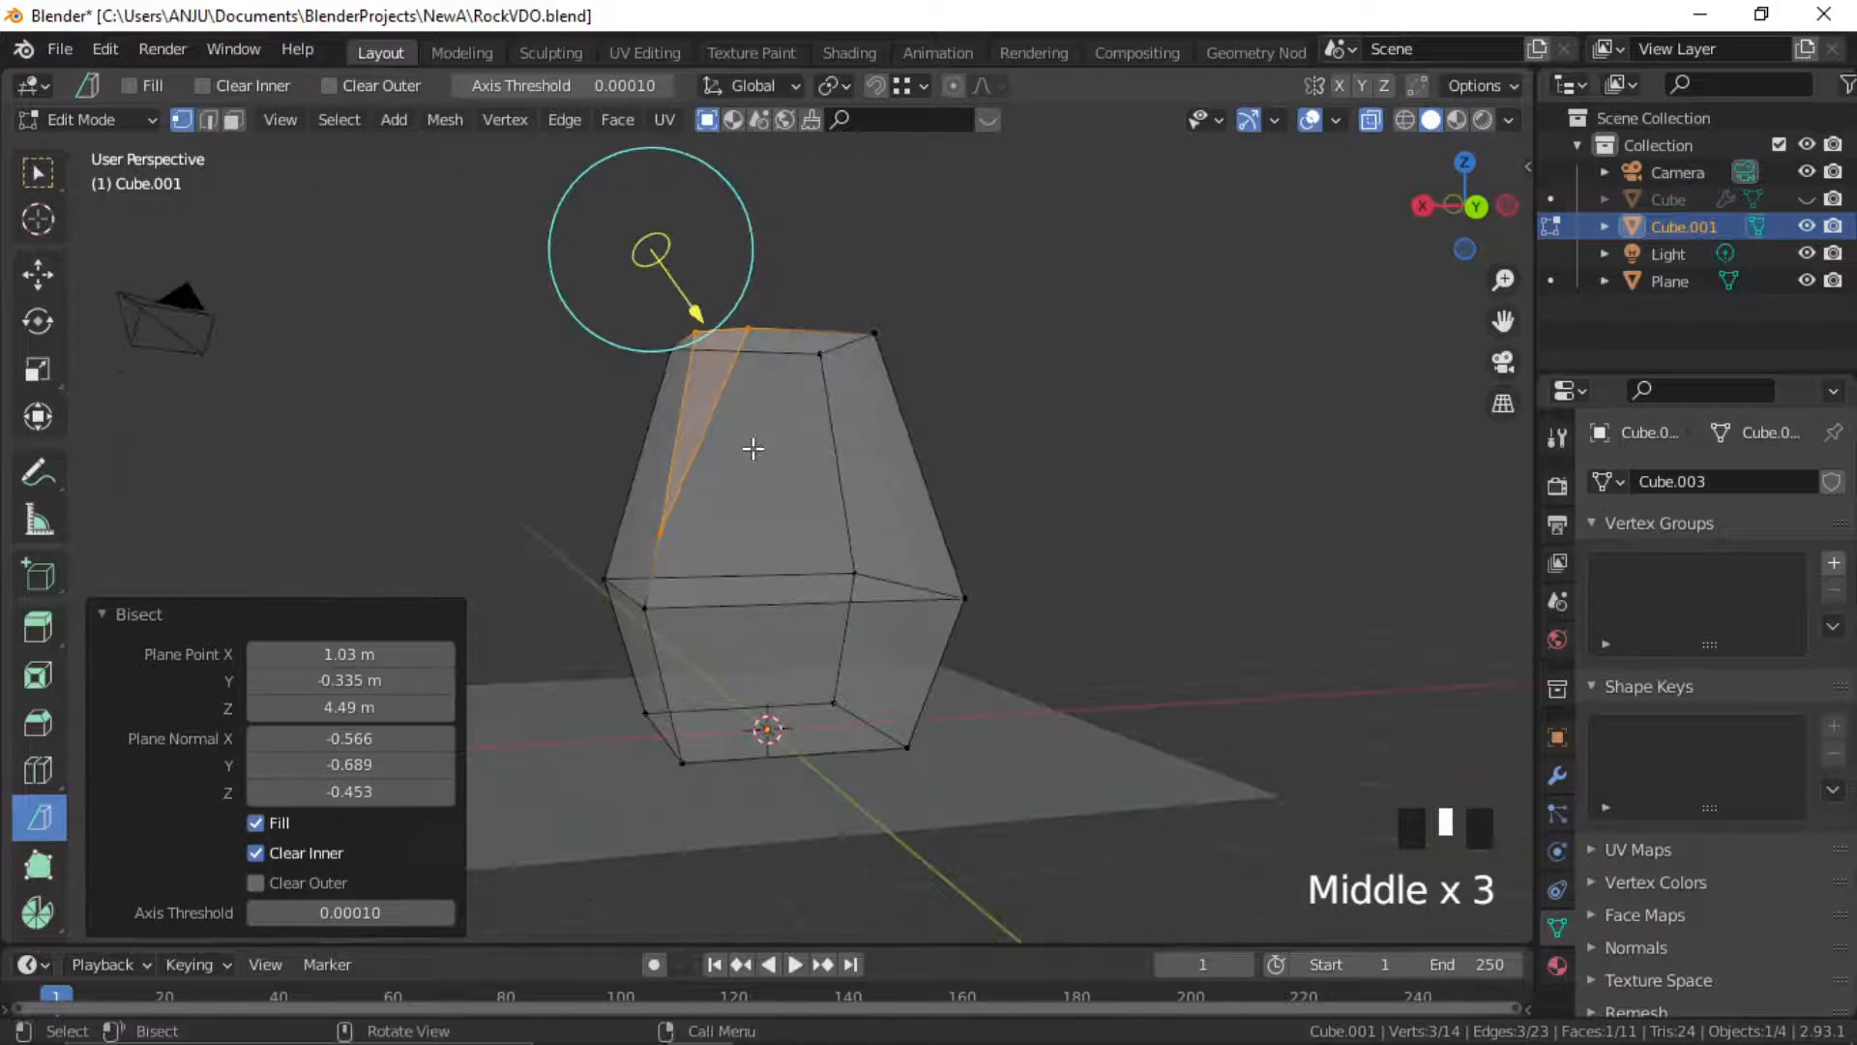
Select the whole mesh and bisect vertically through a side corner of the widest ring, using Fill and Clear Outer
key("a")
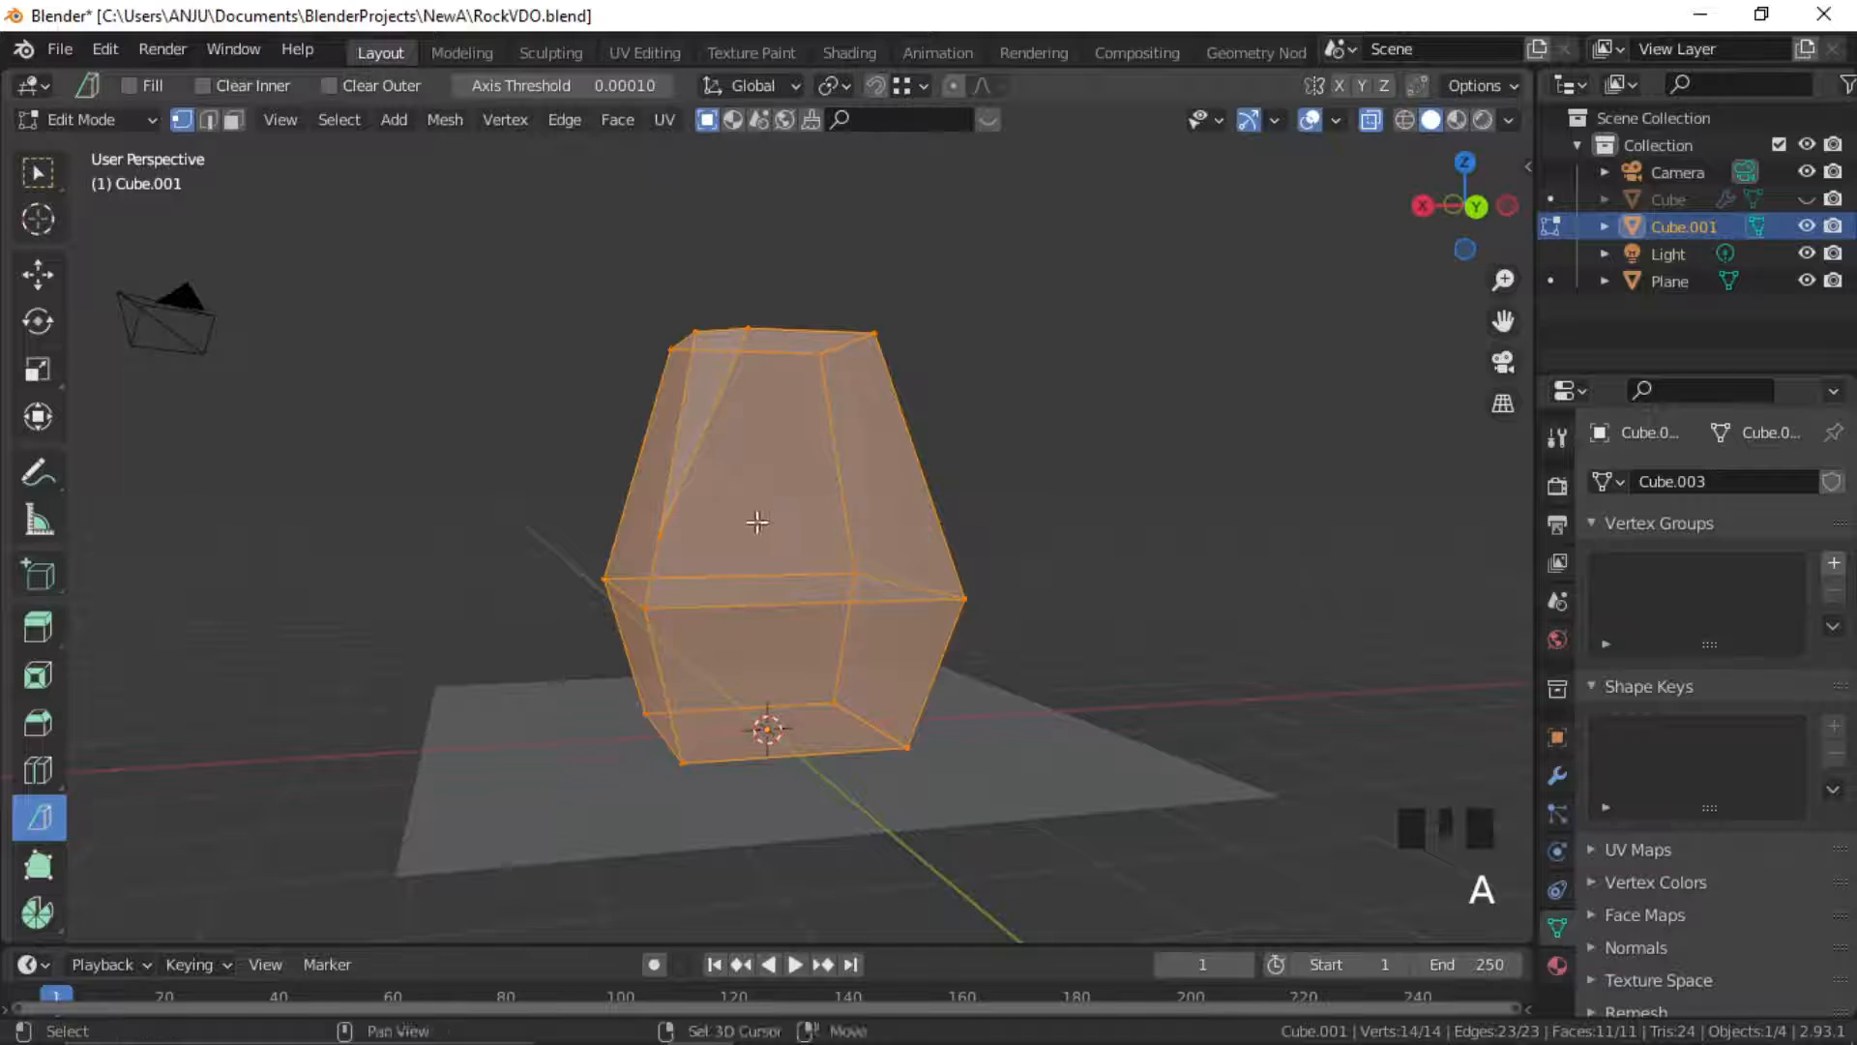
middle_click_drag(991, 524, 929, 552, "shift")
middle_click_drag(1064, 608, 1047, 424)
left_click_drag(1004, 327, 1014, 593)
left_click(257, 823)
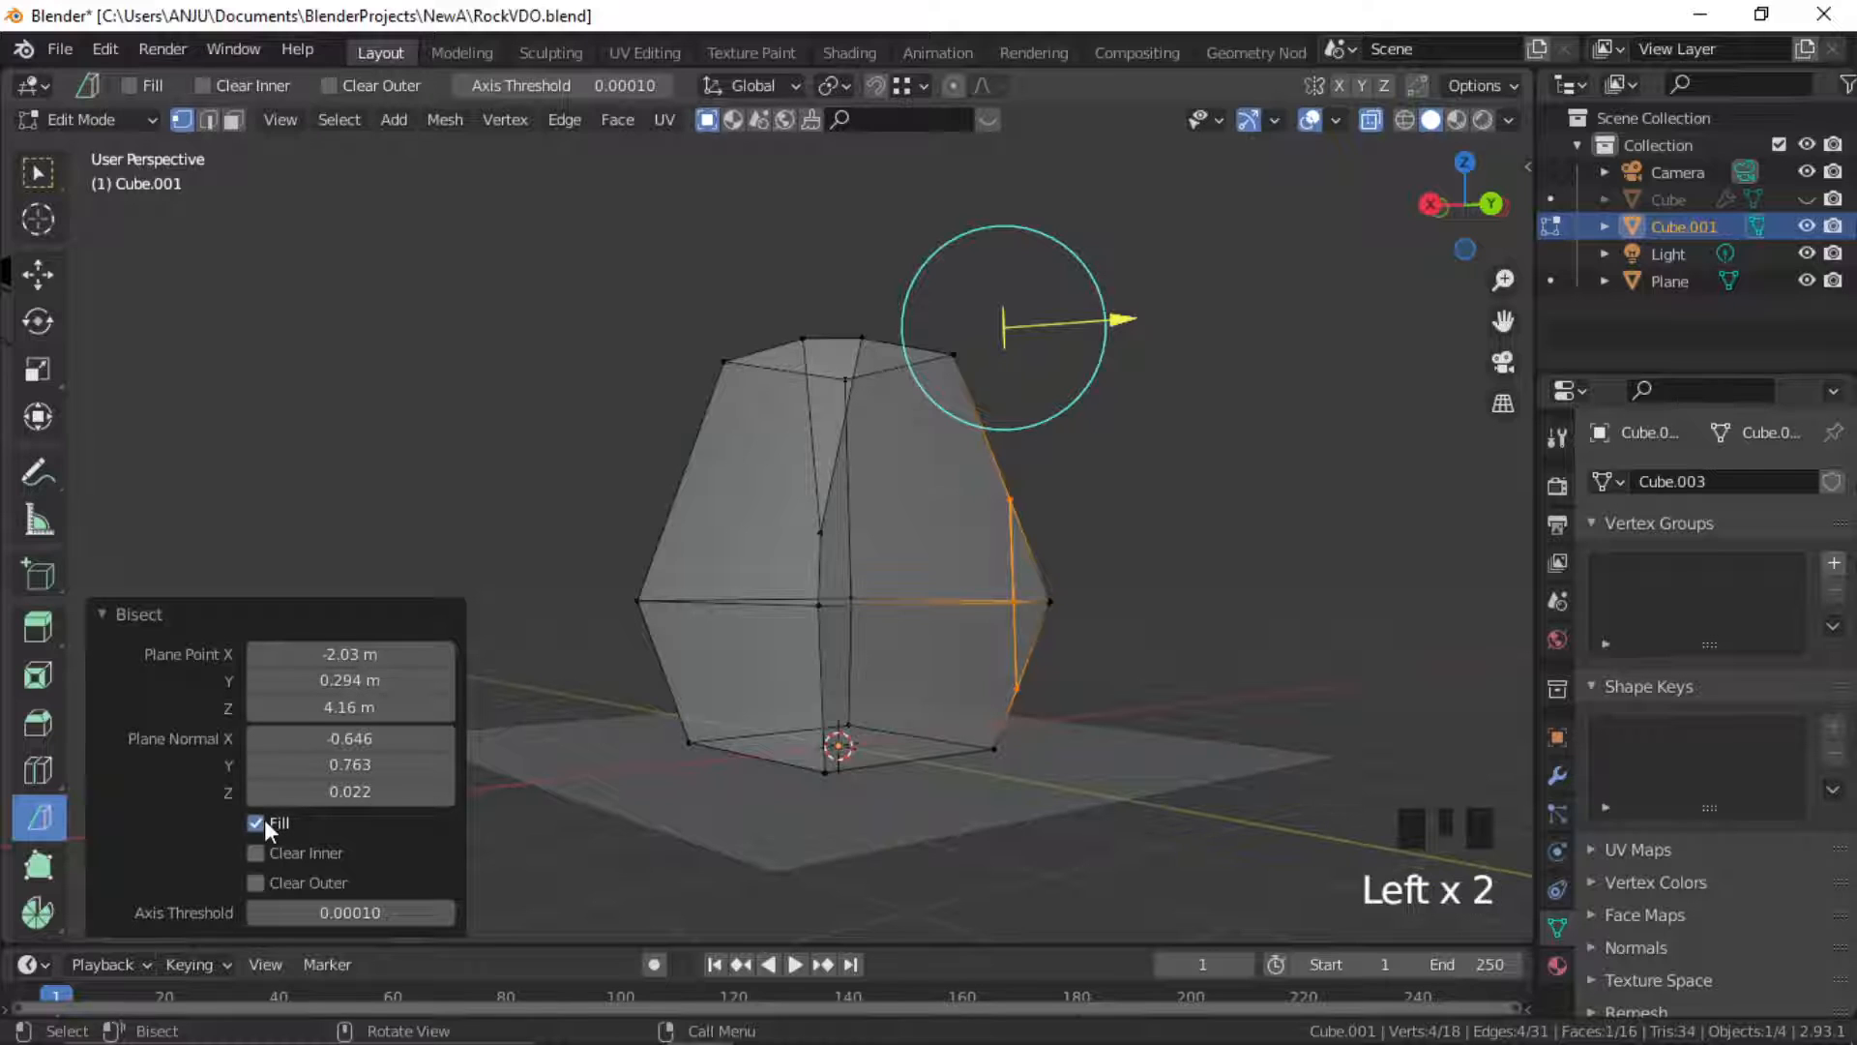
left_click(256, 882)
middle_click_drag(915, 605, 722, 605)
left_click(722, 606)
middle_click_drag(1033, 589, 912, 566)
Select the whole mesh and slice diagonally across another upper corner, using Fill and Clear Outer on the bisect
key("a")
middle_click_drag(1012, 354, 913, 350, "shift")
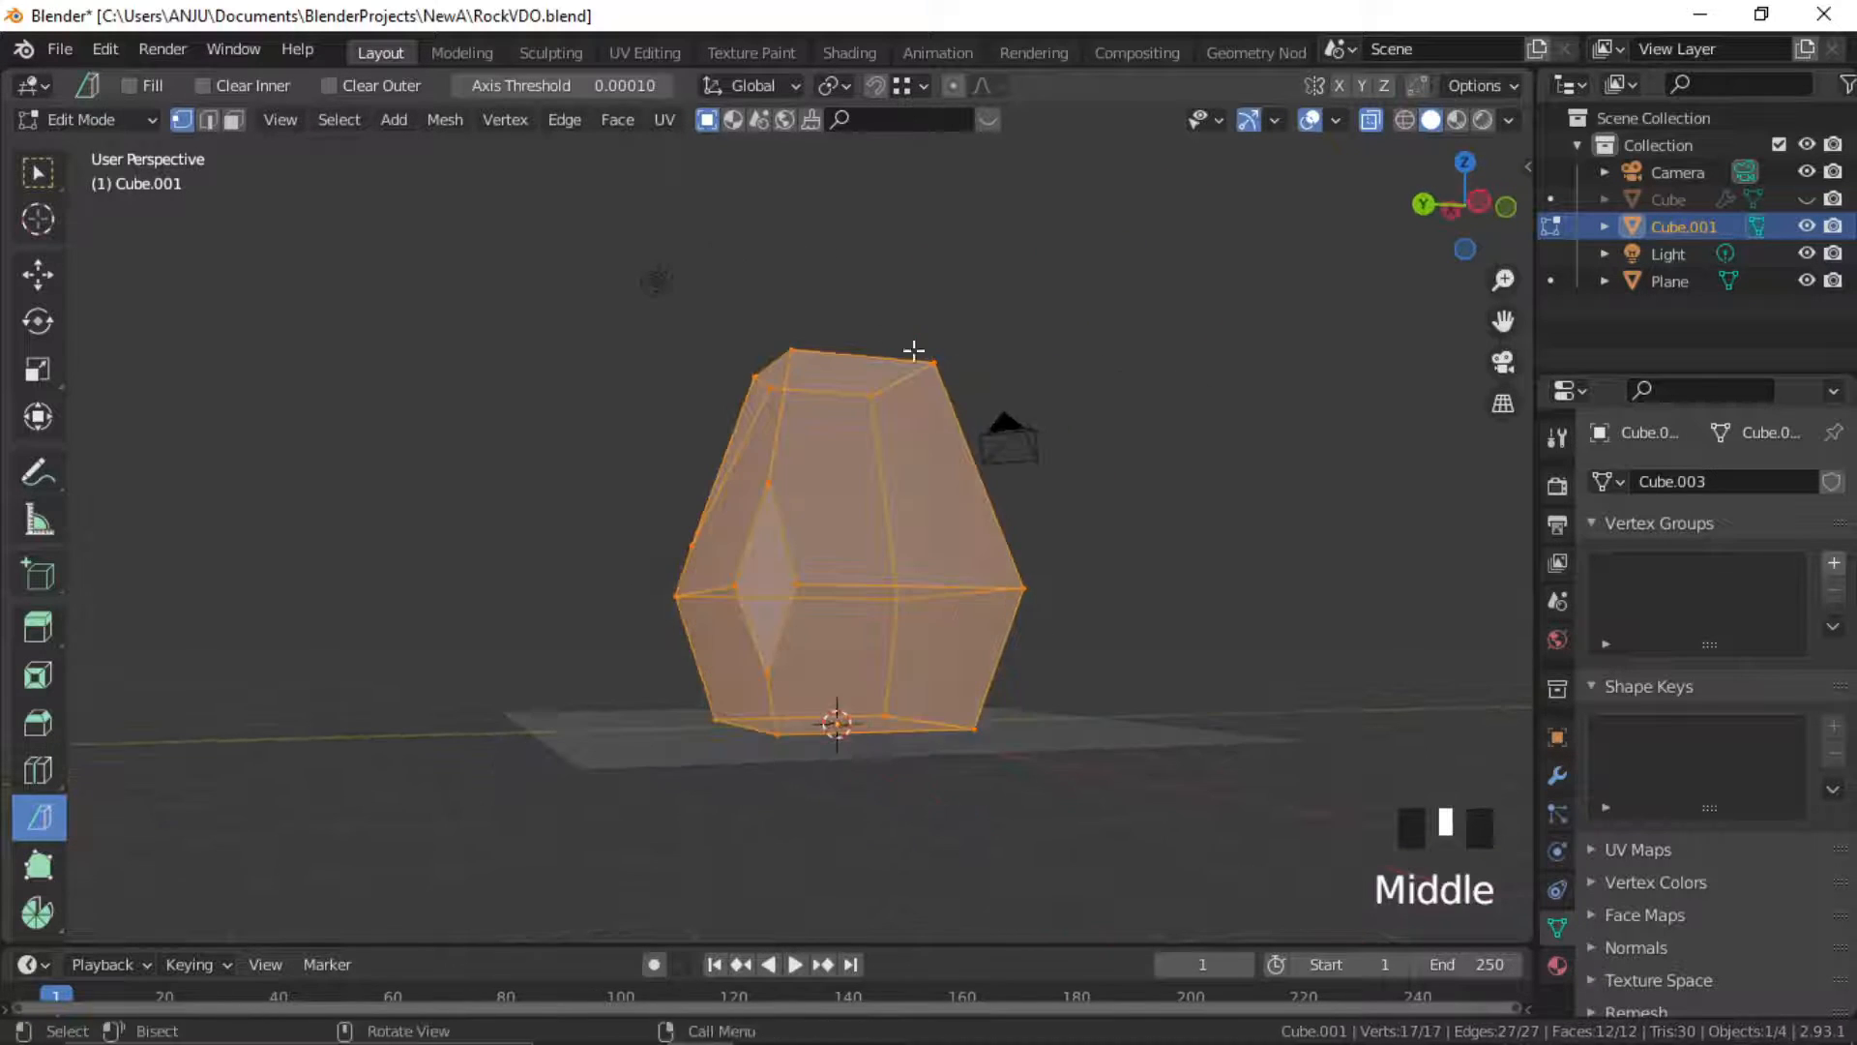
left_click_drag(807, 307, 1016, 520)
left_click(256, 823)
left_click(257, 882)
middle_click_drag(919, 600, 716, 585)
middle_click_drag(885, 546, 808, 494)
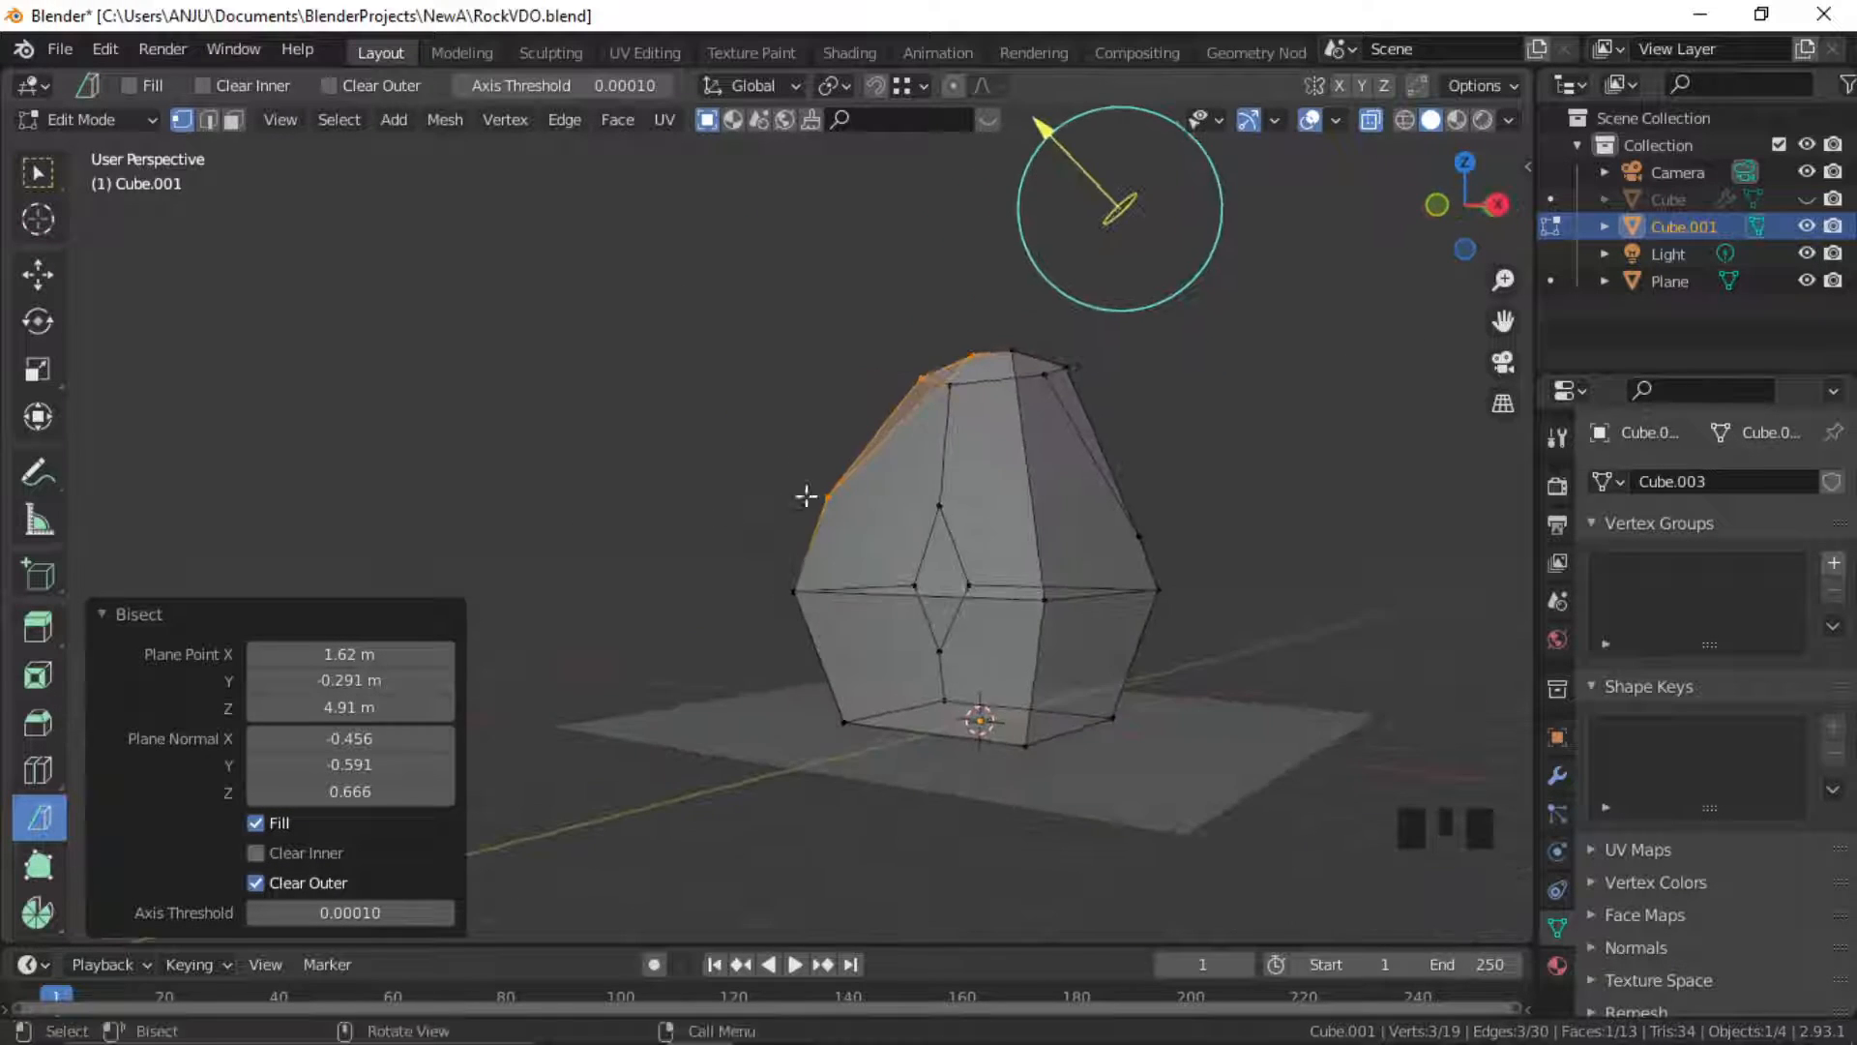
Bisect the whole mesh with a steep diagonal cut from the top down to the middle ring, using Fill and Clear Outer
key("a")
middle_click_drag(1190, 588, 1060, 579)
left_click_drag(790, 298, 943, 464)
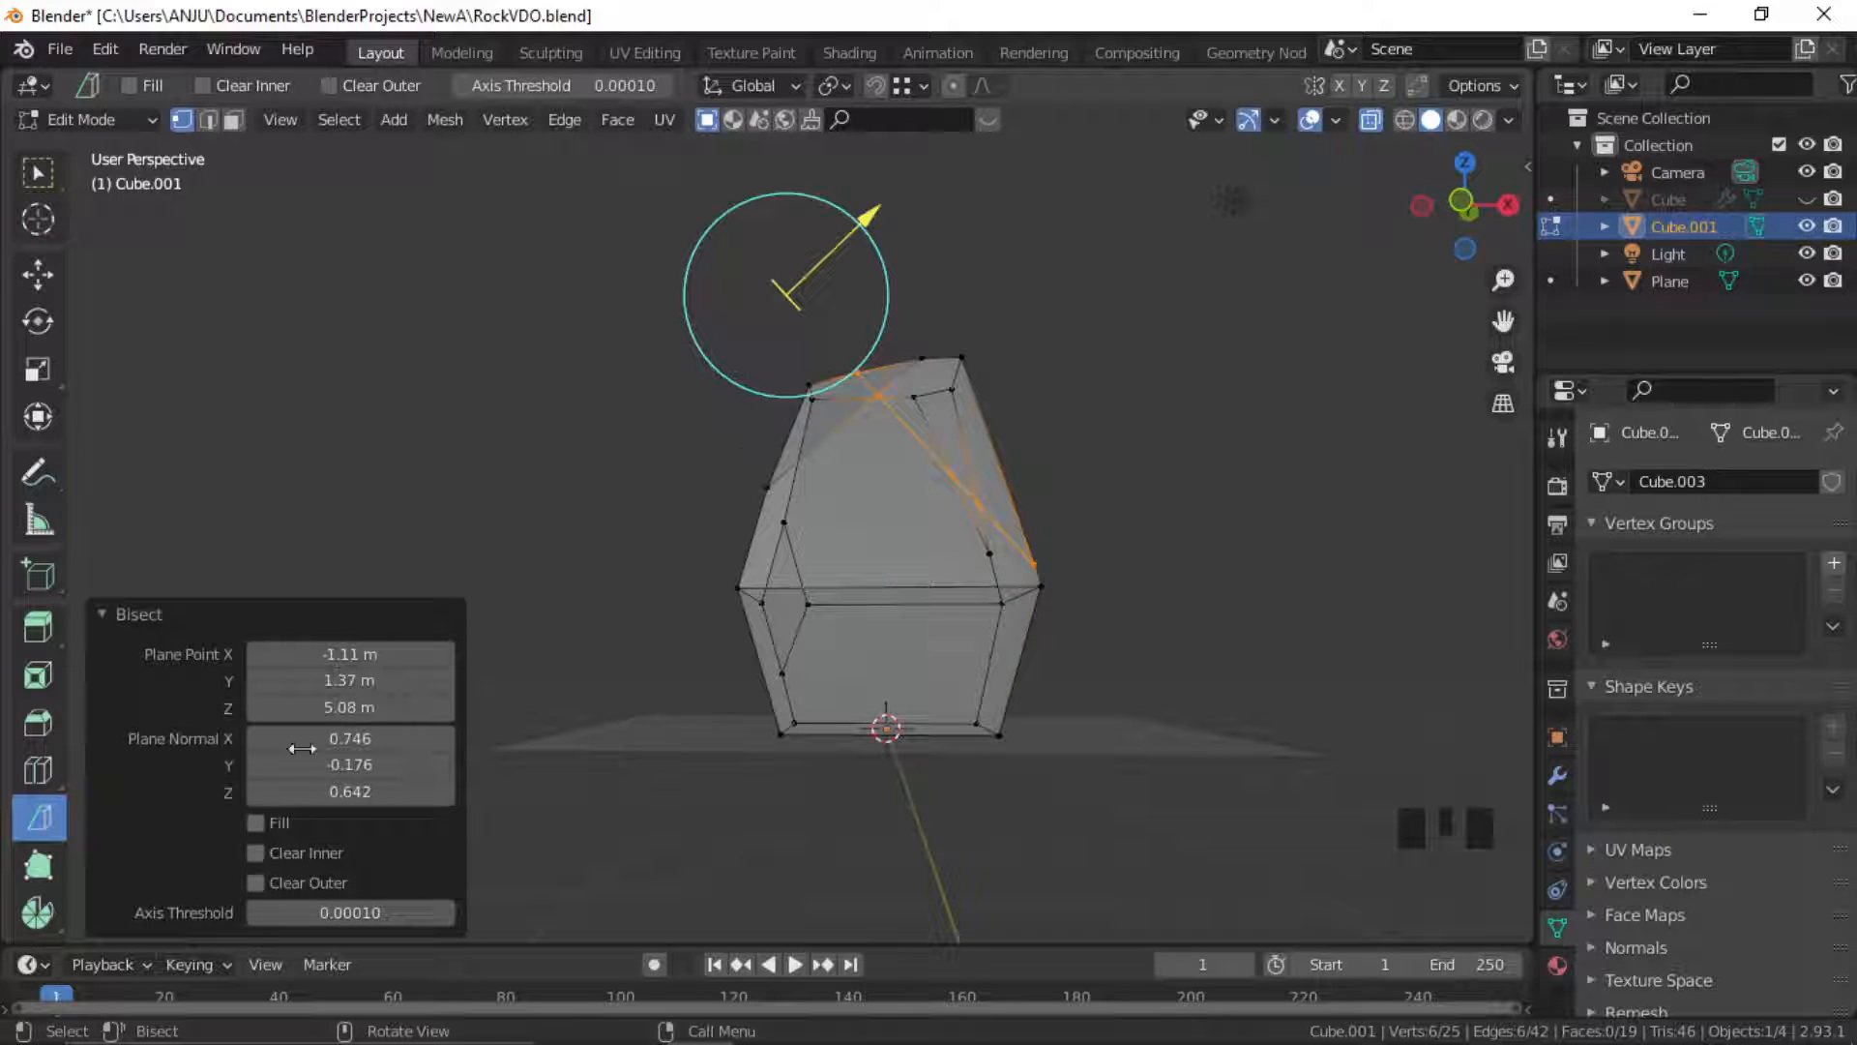
left_click(255, 882)
middle_click_drag(899, 624, 726, 630)
left_click(726, 630)
middle_click_drag(1345, 590, 818, 532)
Bisect the whole mesh nearly vertically from the sloped side down to the base, using Fill and Clear Inner
key("a")
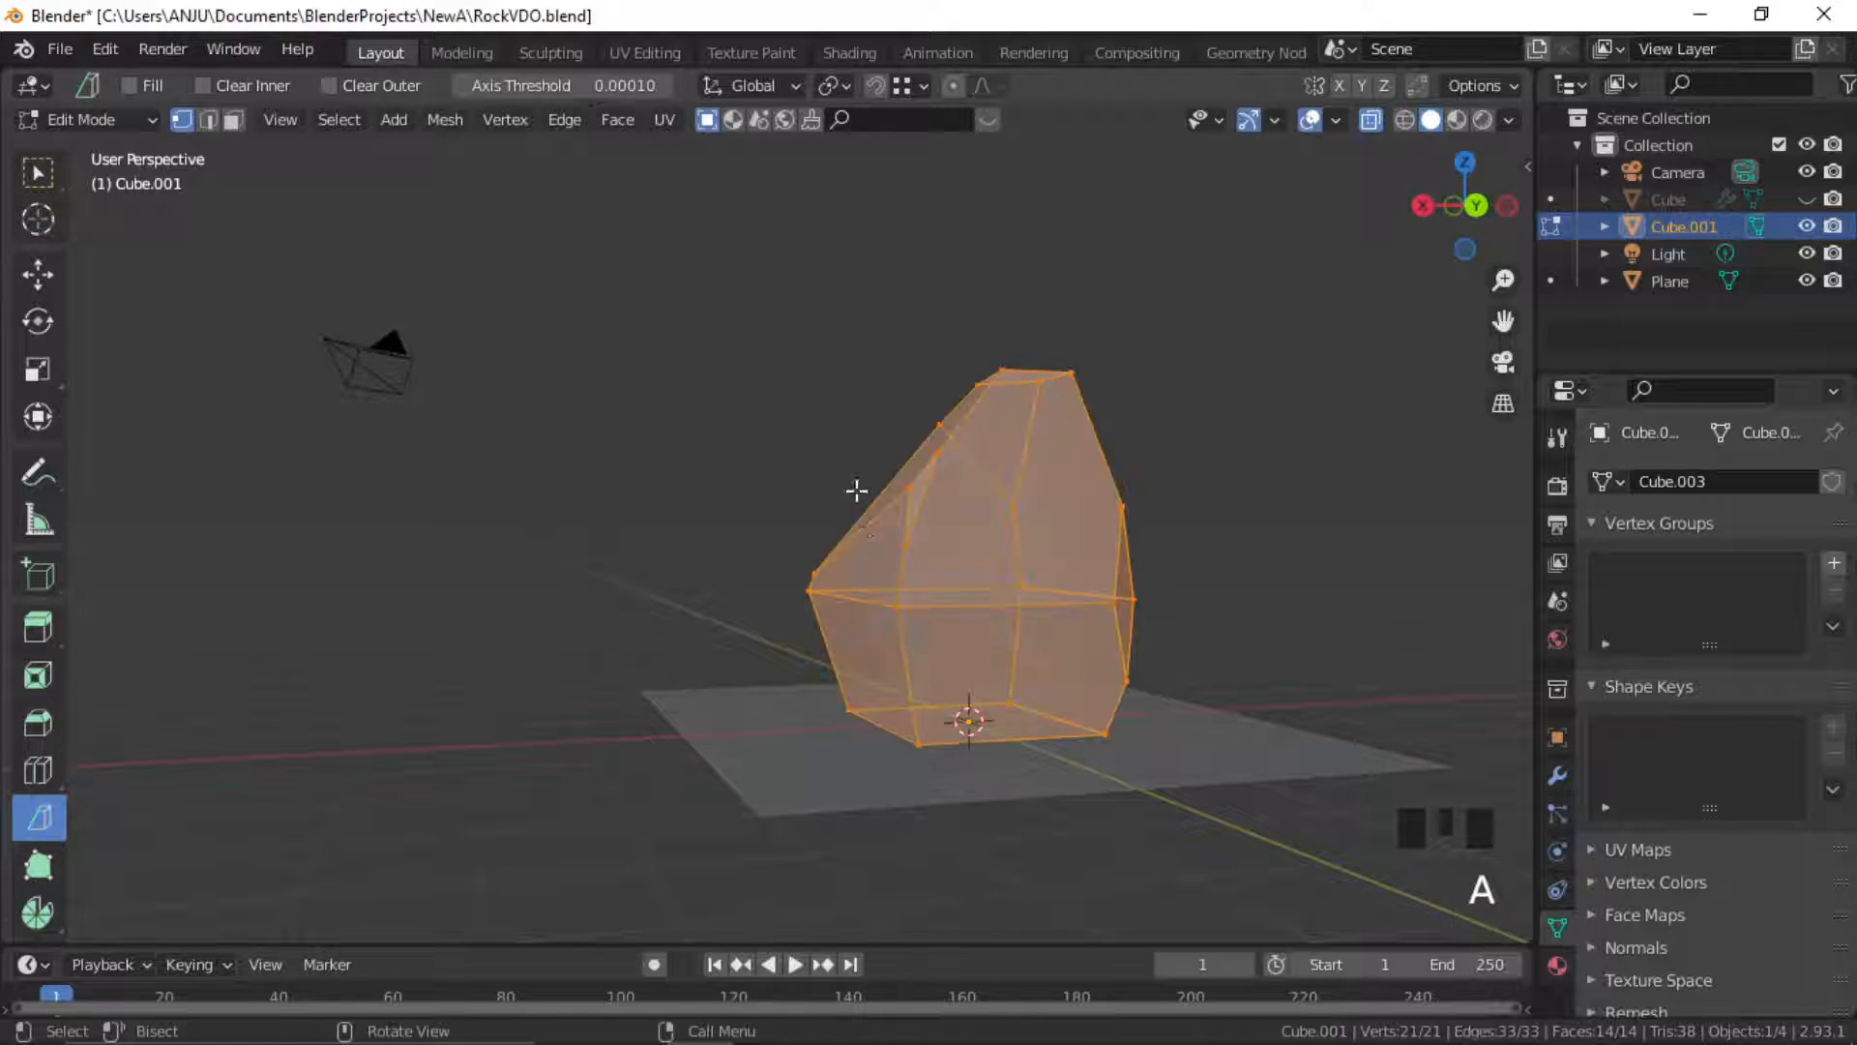
left_click_drag(855, 489, 871, 687)
left_click(255, 857)
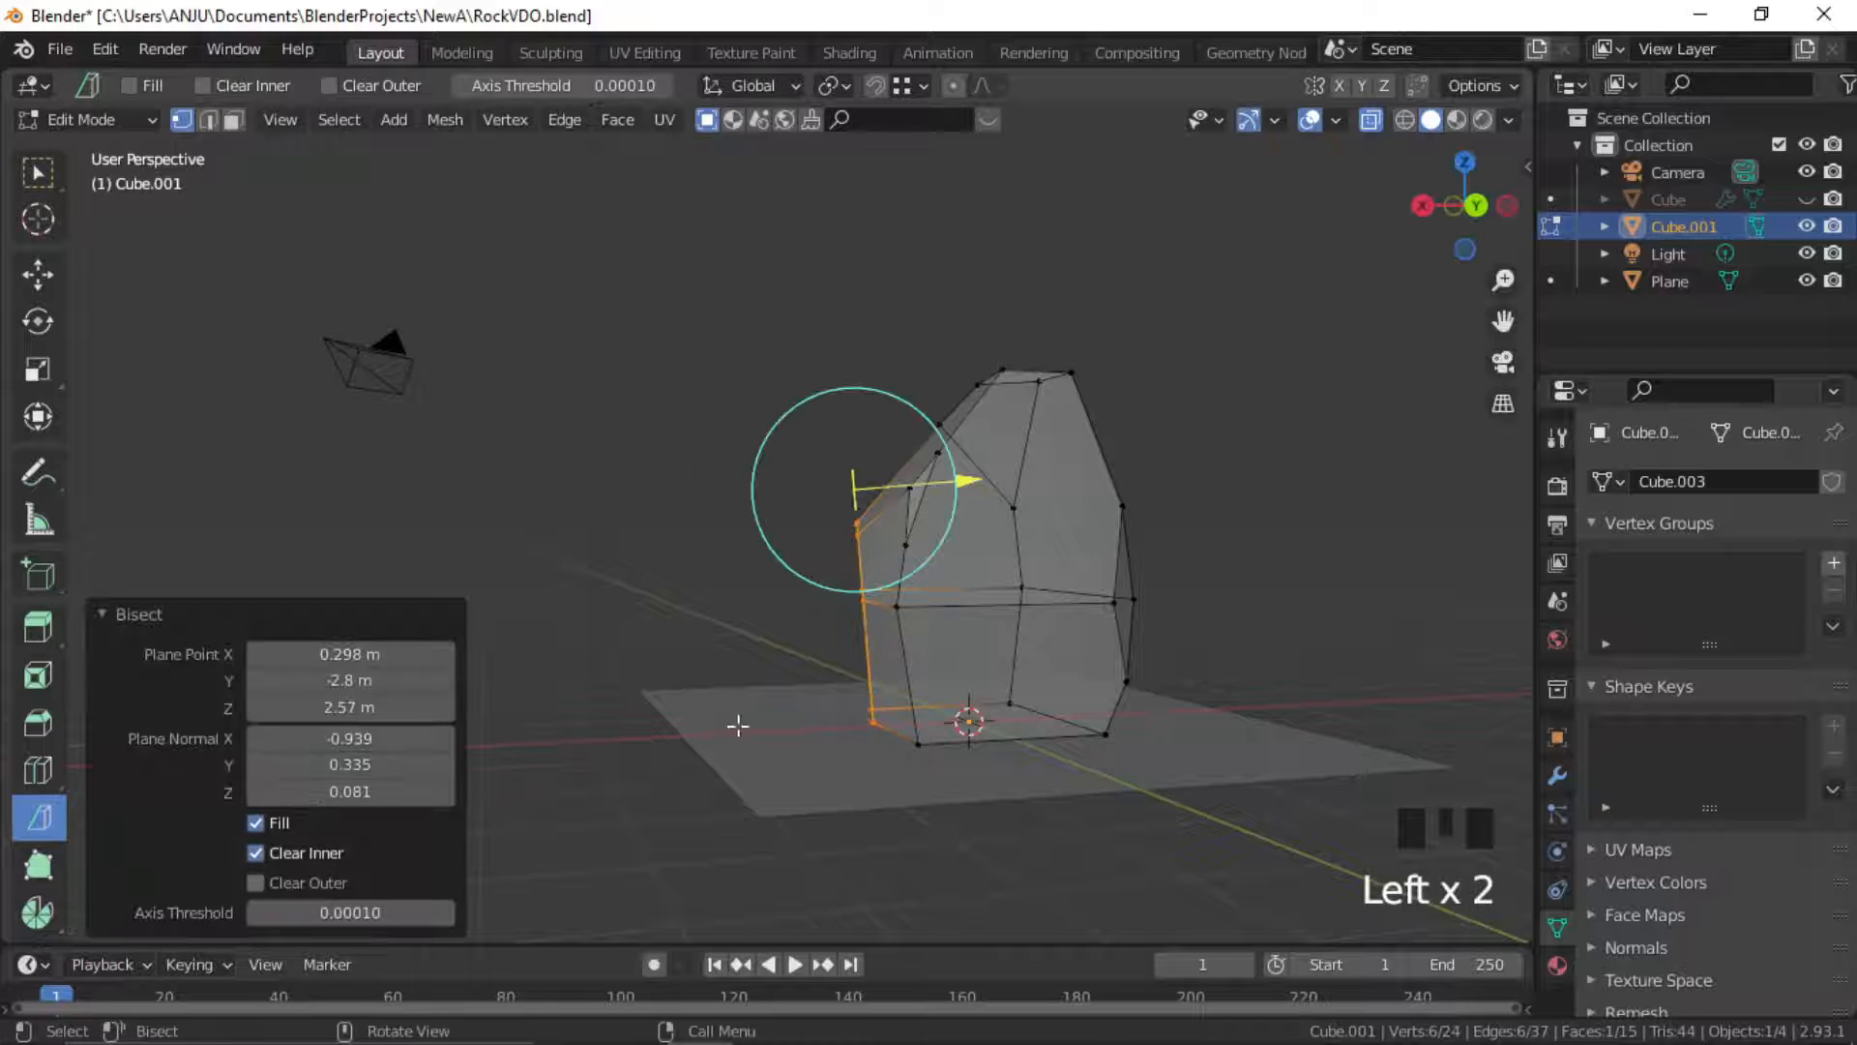
middle_click_drag(738, 726, 1033, 715)
left_click(1033, 716)
Select the whole mesh and trim the remaining protruding side with a steep bisect, using Fill and Clear Inner
key("a")
middle_click_drag(750, 523, 710, 494)
left_click_drag(704, 425, 665, 693)
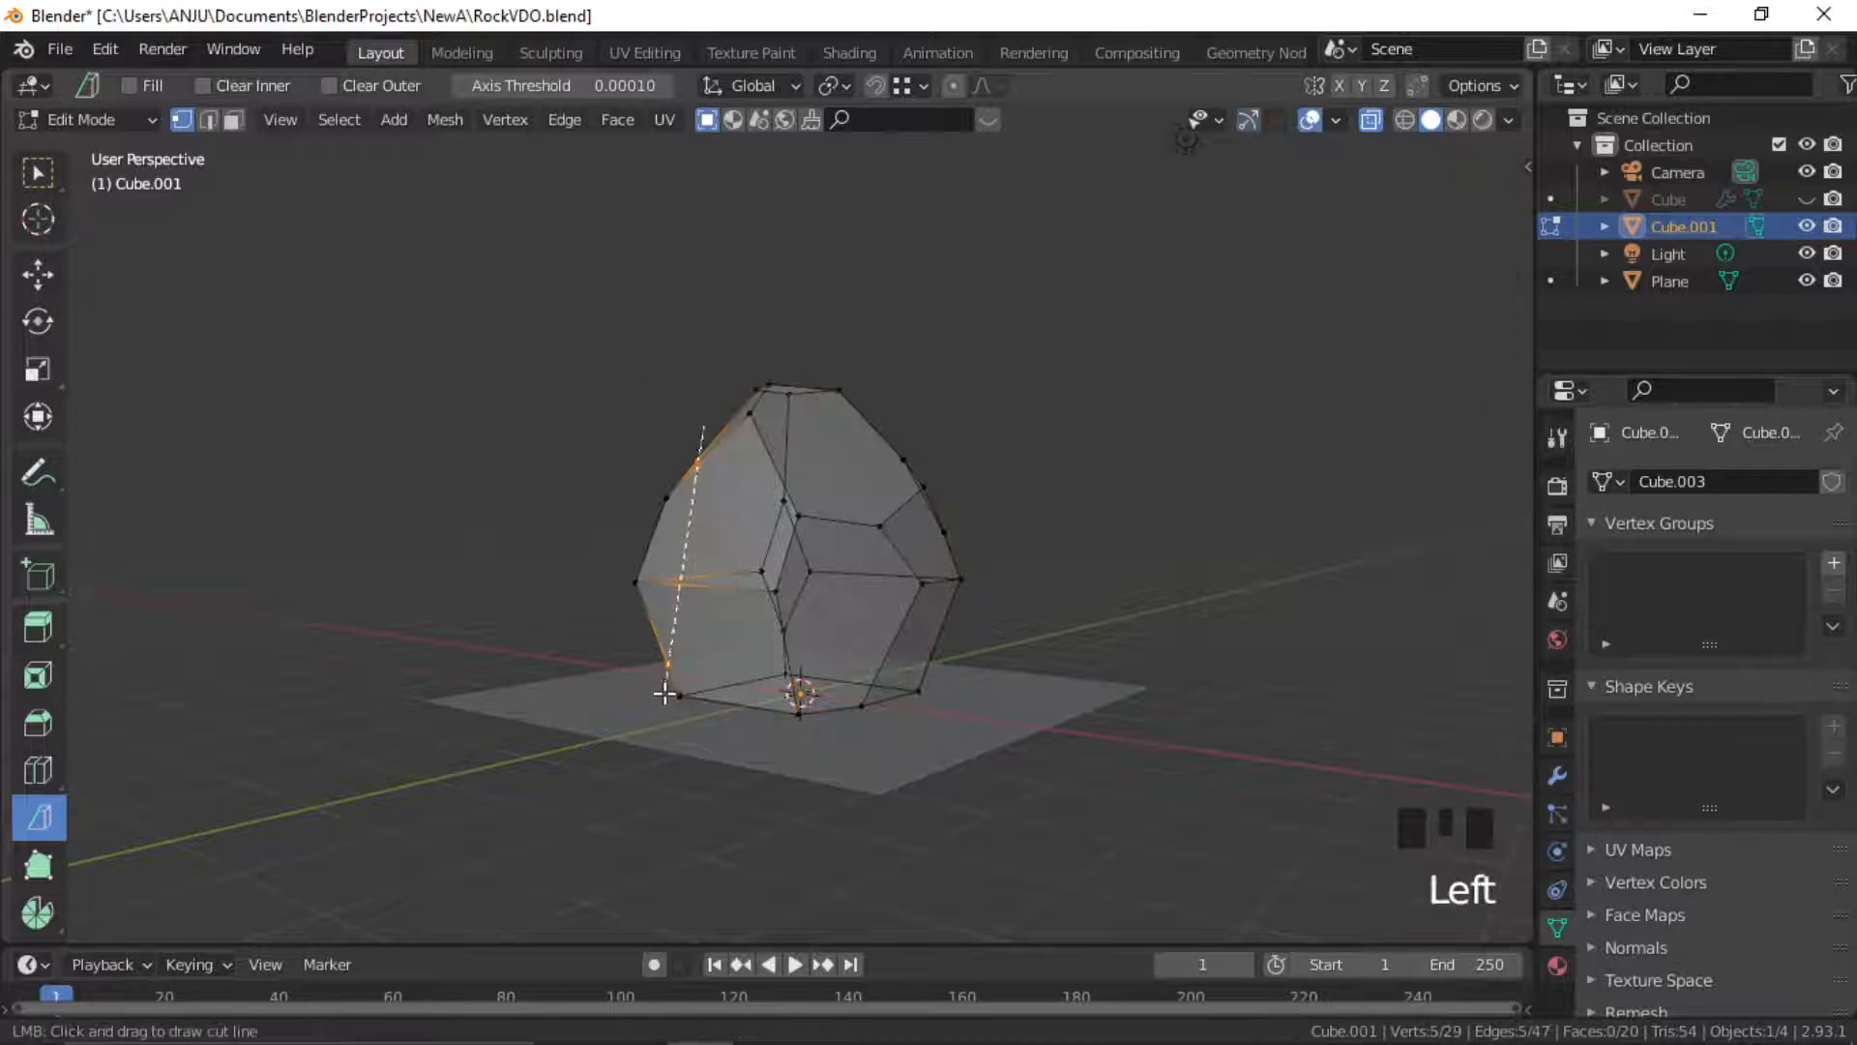
left_click_drag(666, 757, 668, 759)
mouse_move(810, 441)
left_mouse_down()
mouse_move(788, 427)
mouse_move(829, 435)
mouse_move(798, 430)
mouse_move(785, 455)
mouse_move(803, 432)
left_mouse_up()
left_click(255, 822)
left_click(255, 852)
Return to Object Mode and turn off X-ray to view the finished rock shape
mouse_move(852, 551)
middle_mouse_down()
mouse_move(904, 531)
mouse_move(880, 554)
middle_mouse_up()
key("Tab")
key("alt+z")
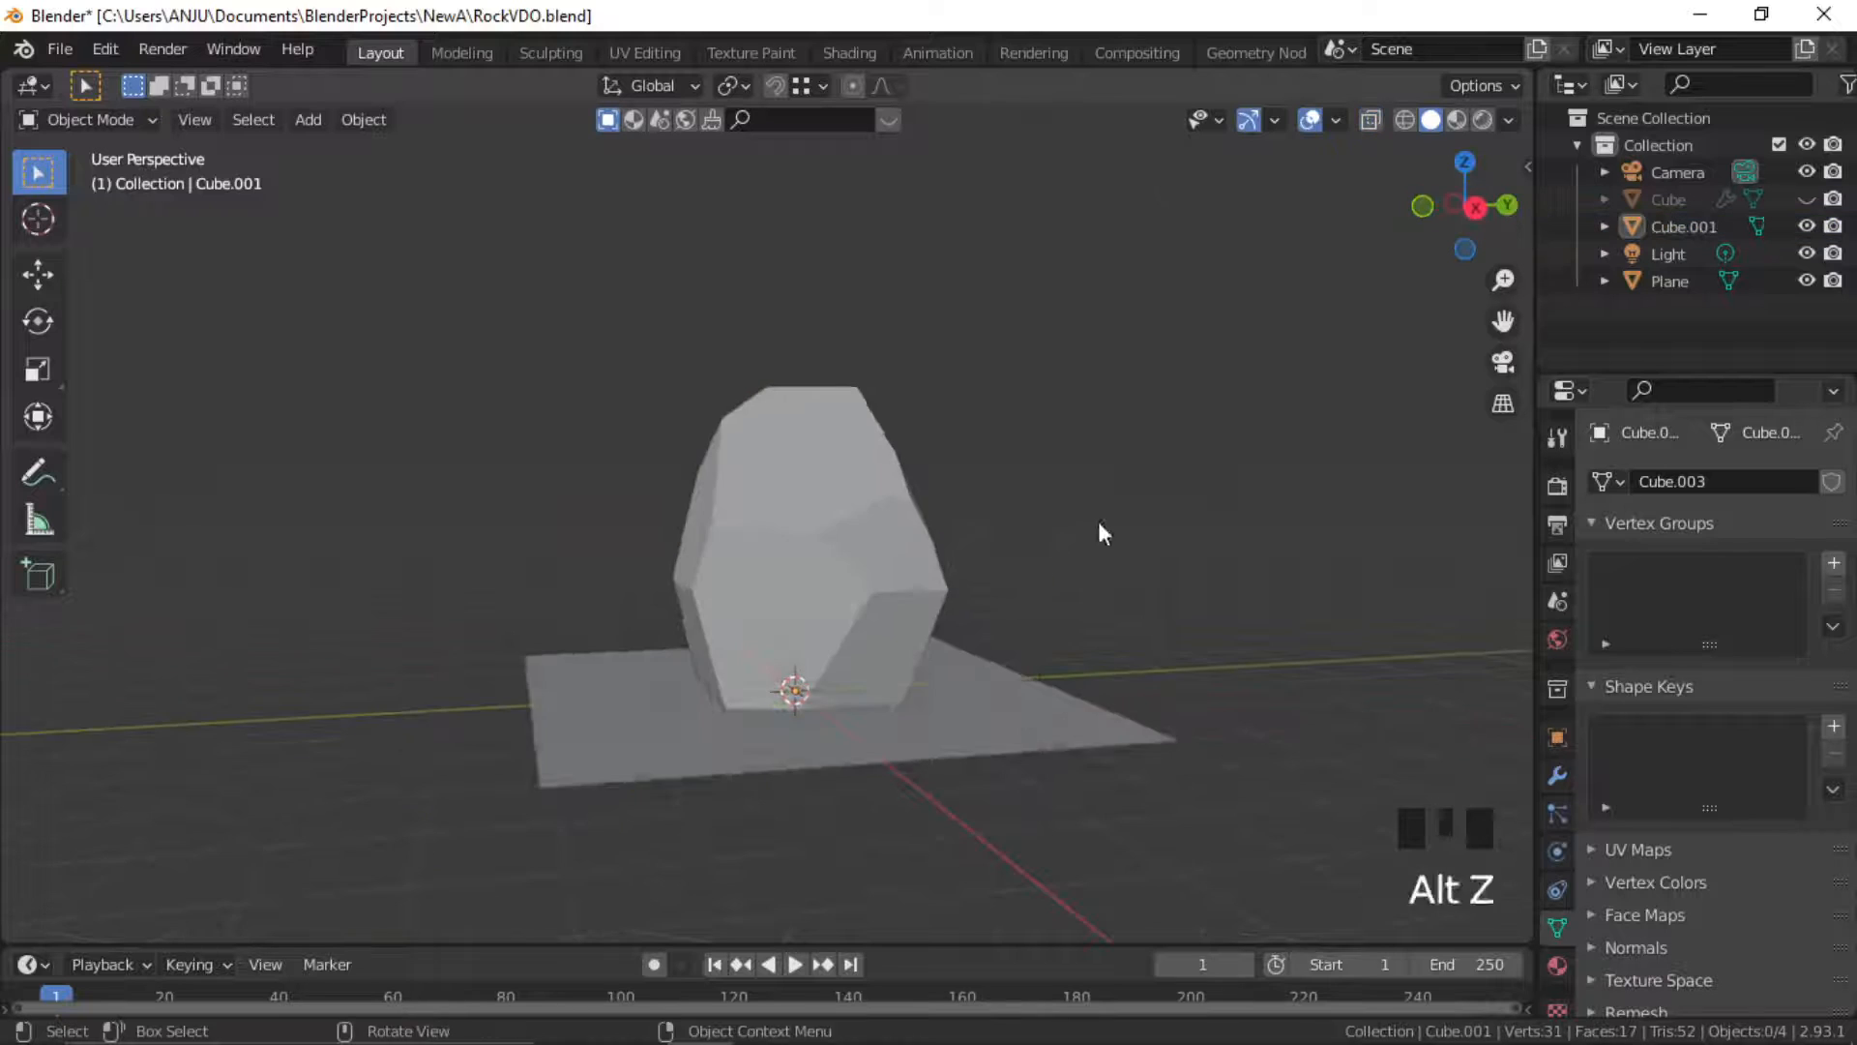
middle_click_drag(1099, 531, 812, 570)
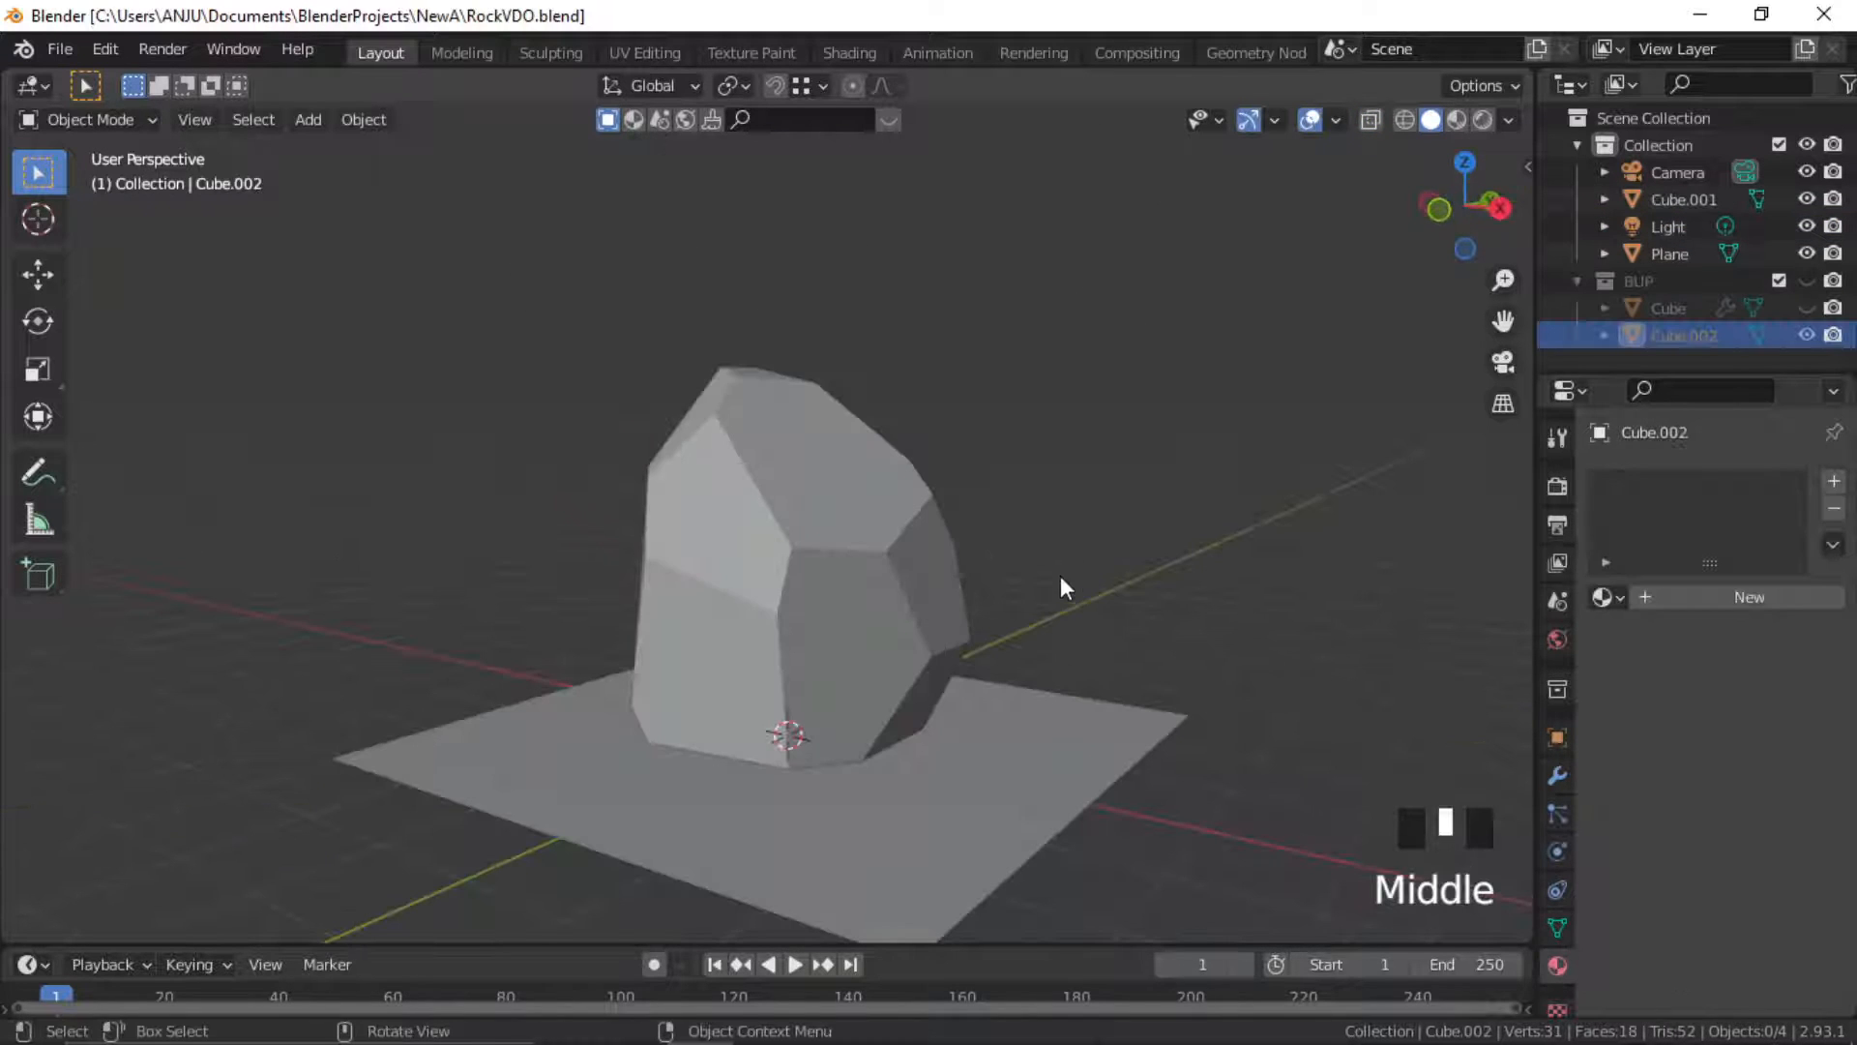
middle_click_drag(1060, 576, 751, 526, "shift")
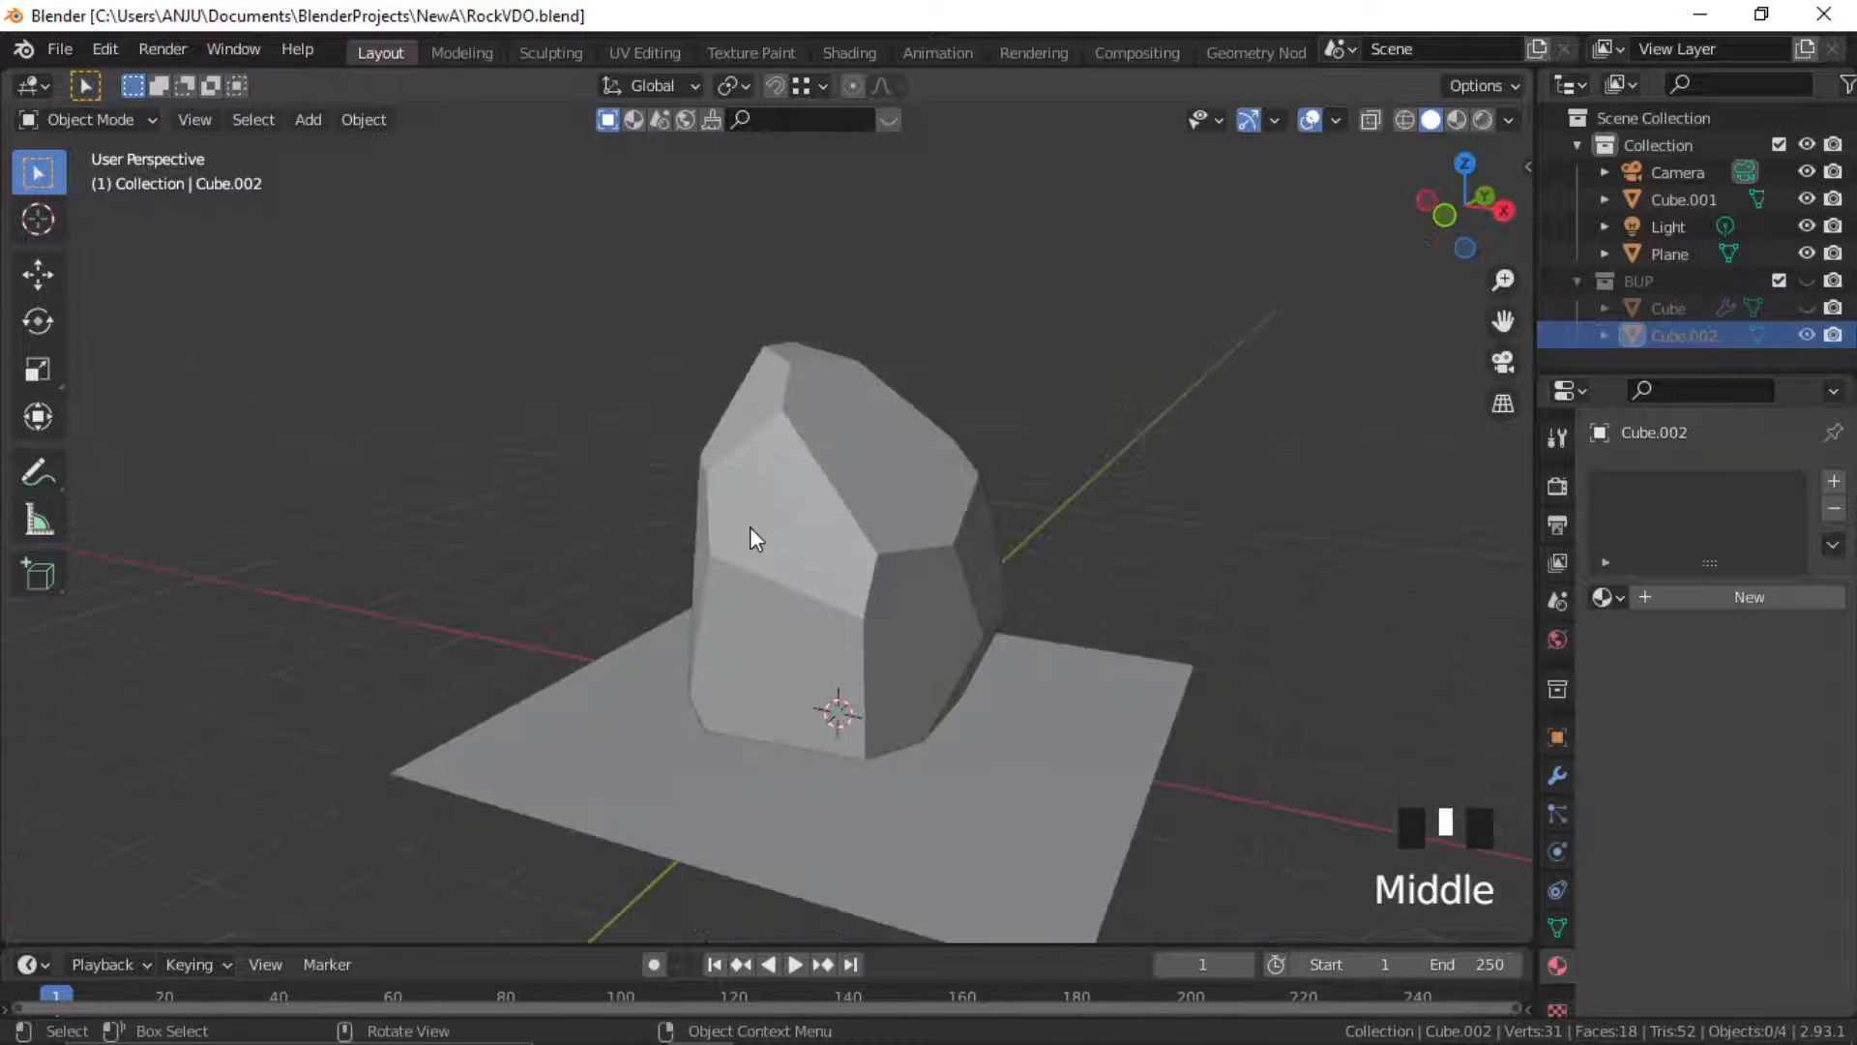
Edit the rock in edge select mode and select the chain of edges climbing from the base up its front corner
left_click(890, 527)
middle_click_drag(892, 513, 840, 511)
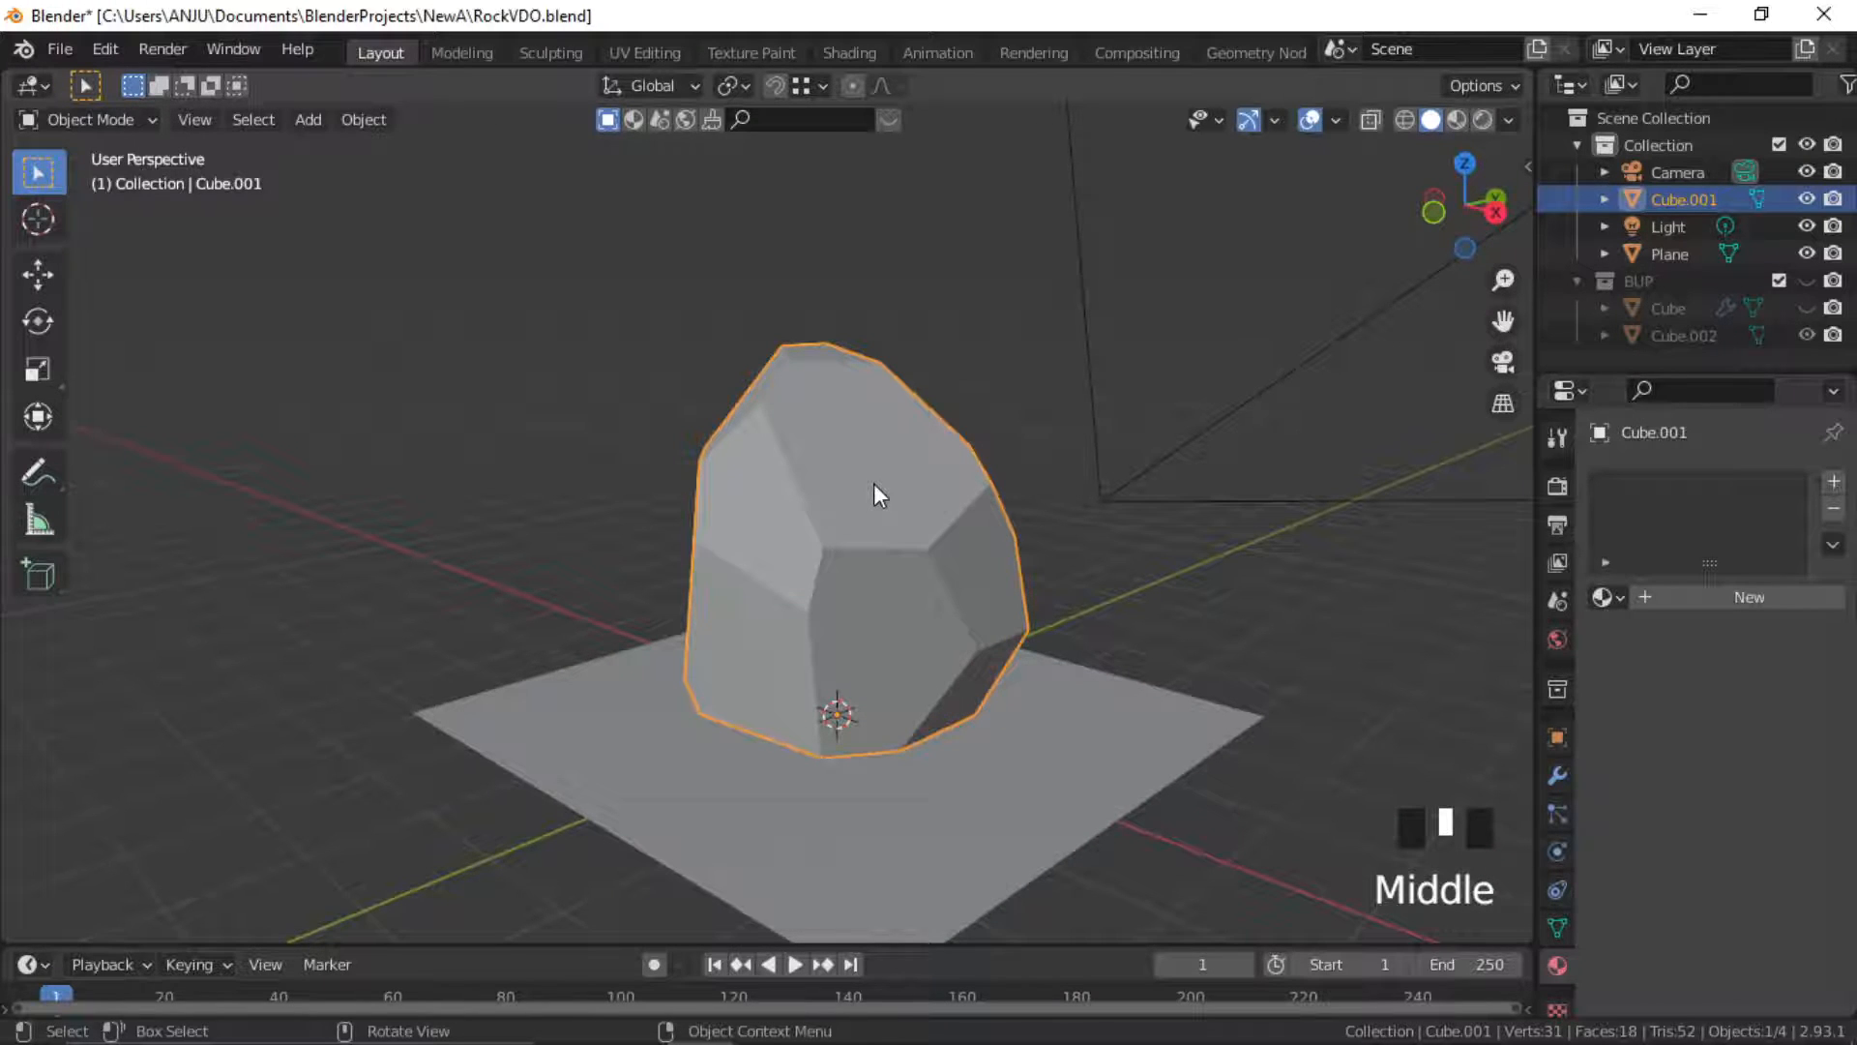
key("Tab")
middle_click_drag(873, 483, 851, 694)
left_click(860, 681)
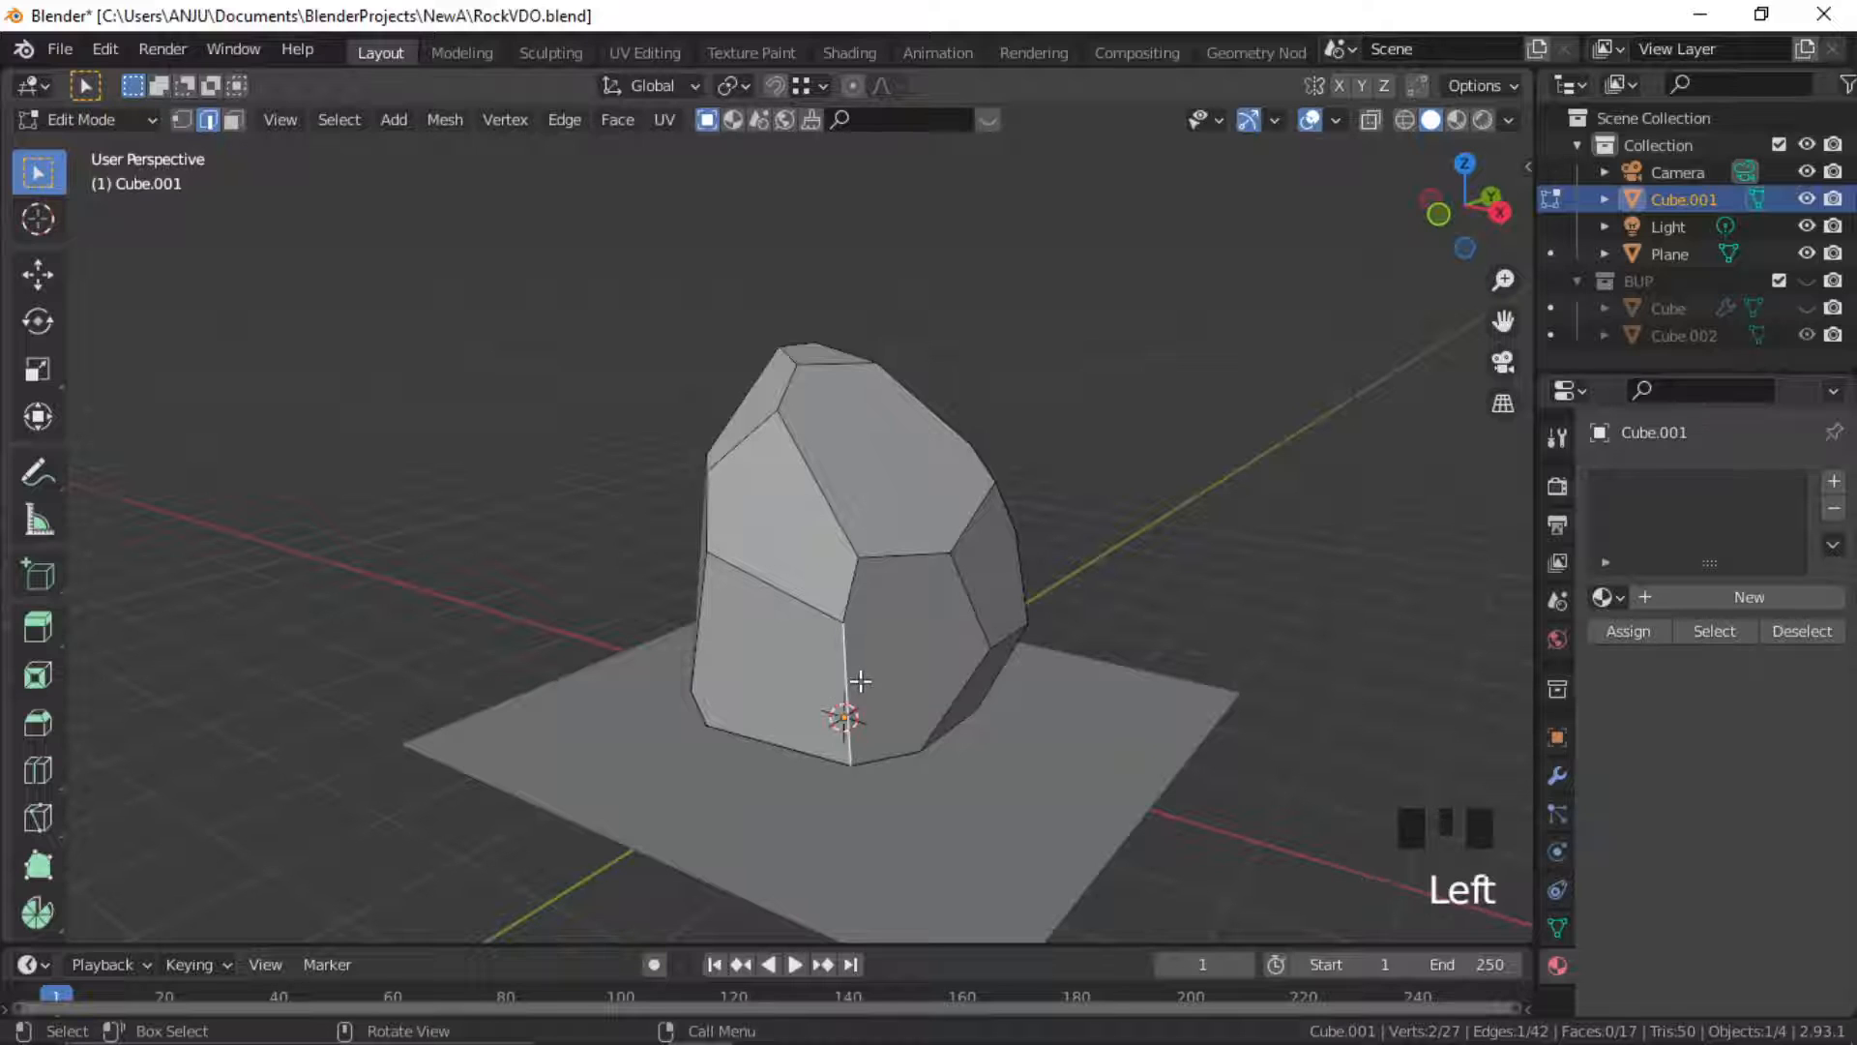
left_click(849, 559, "shift")
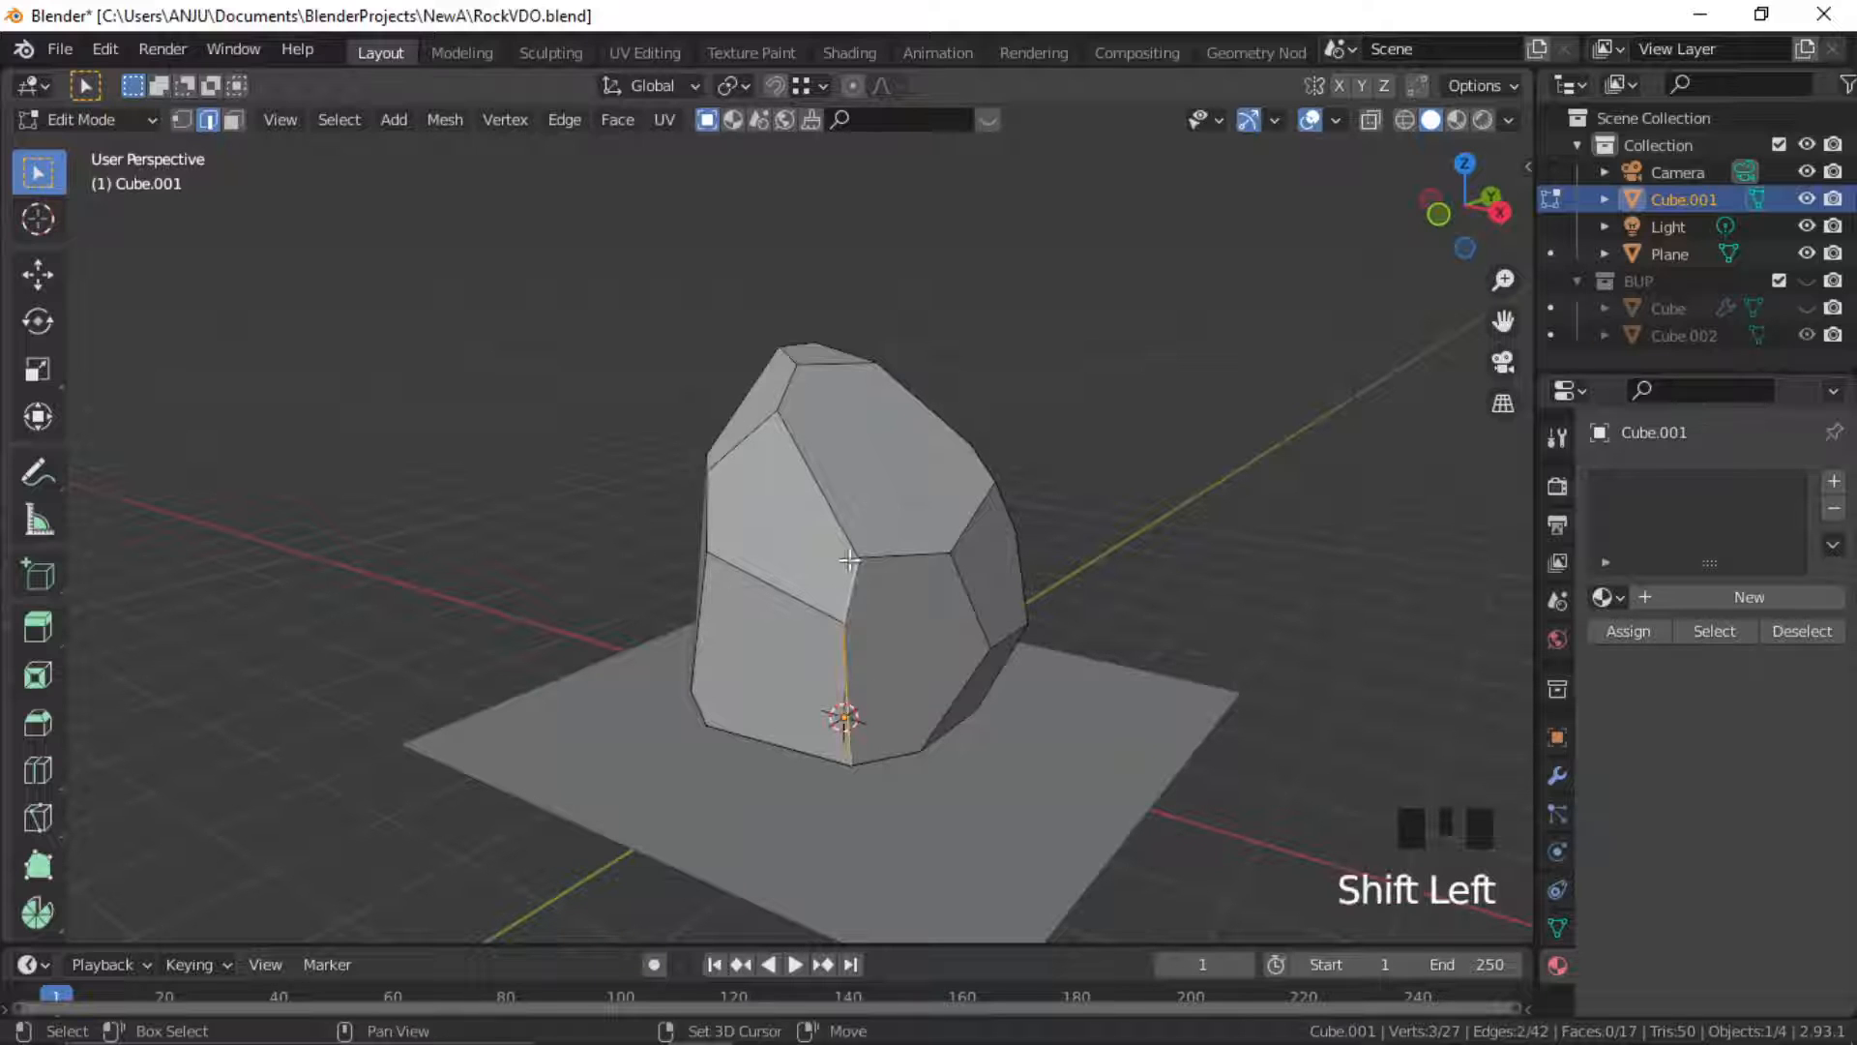
left_click(820, 481, "shift")
Extend the edge selection upward to the rock's top, adding edges on opposite sides of the small top facet
middle_click_drag(825, 368, 854, 528)
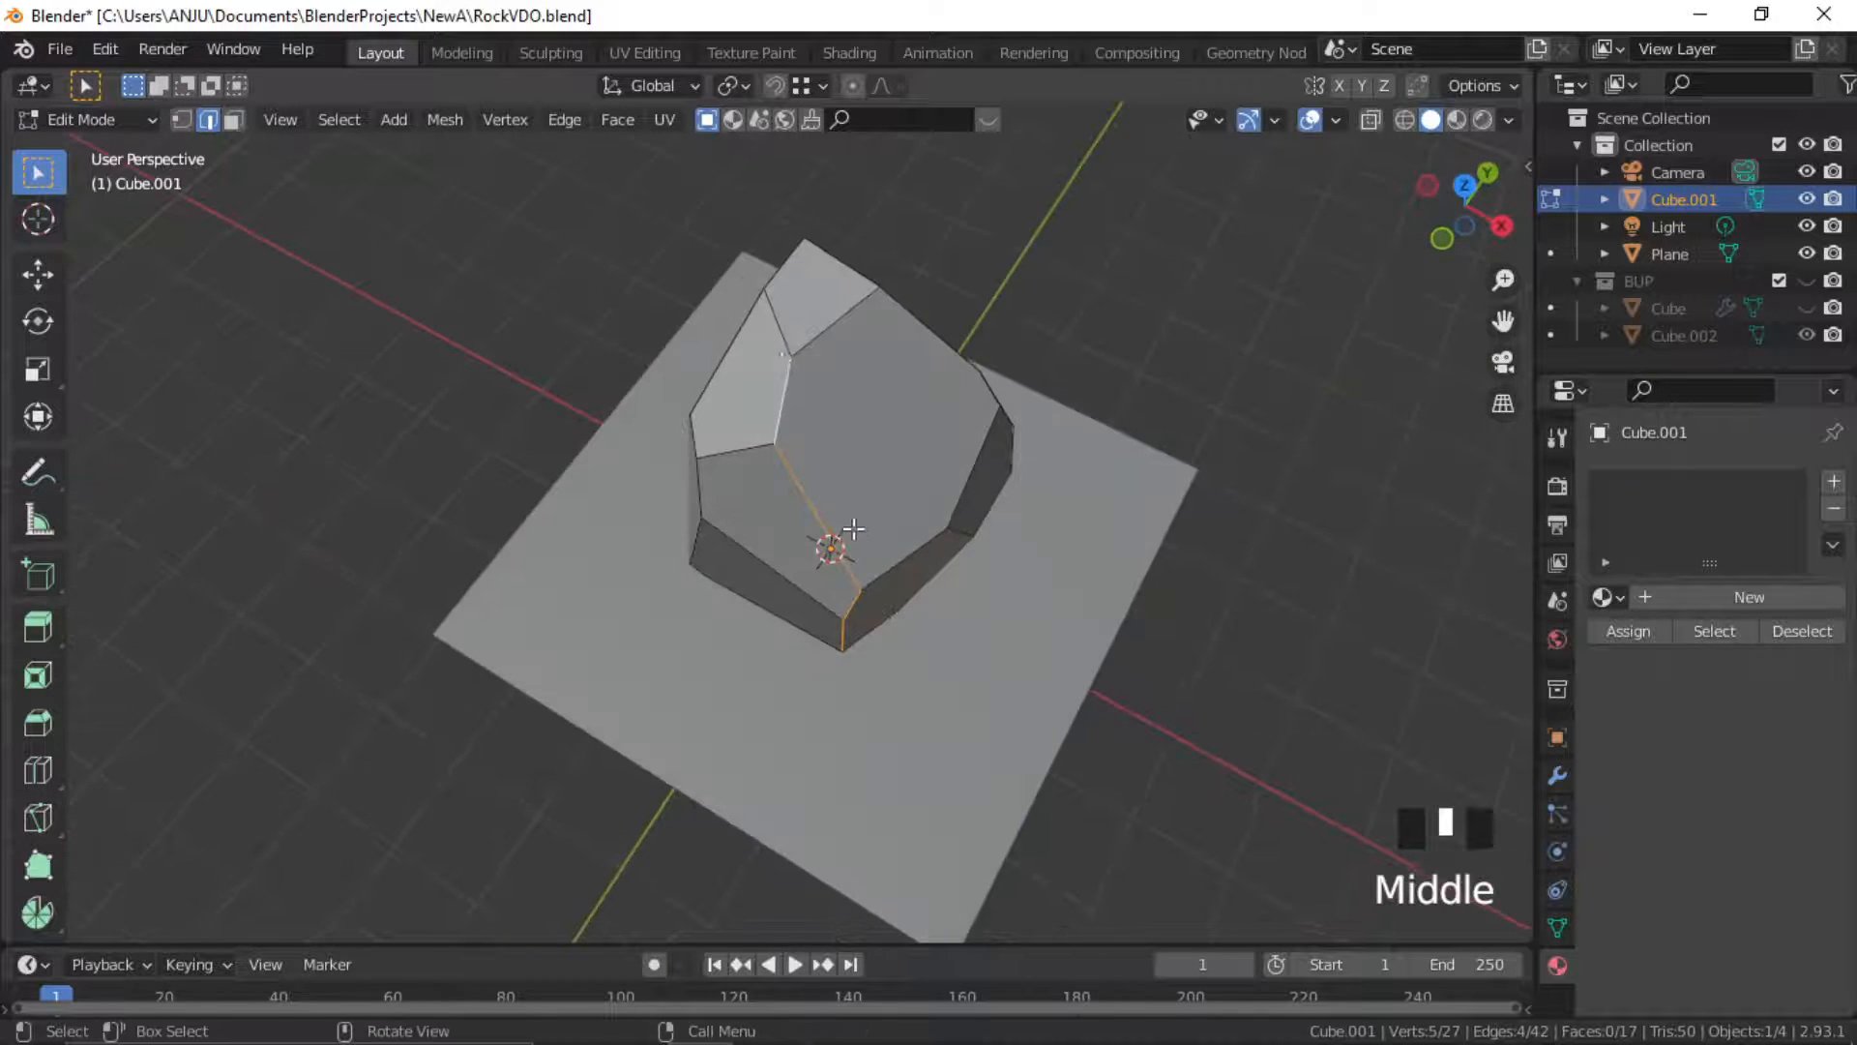
left_click(788, 338, "shift")
middle_click_drag(788, 338, 833, 521)
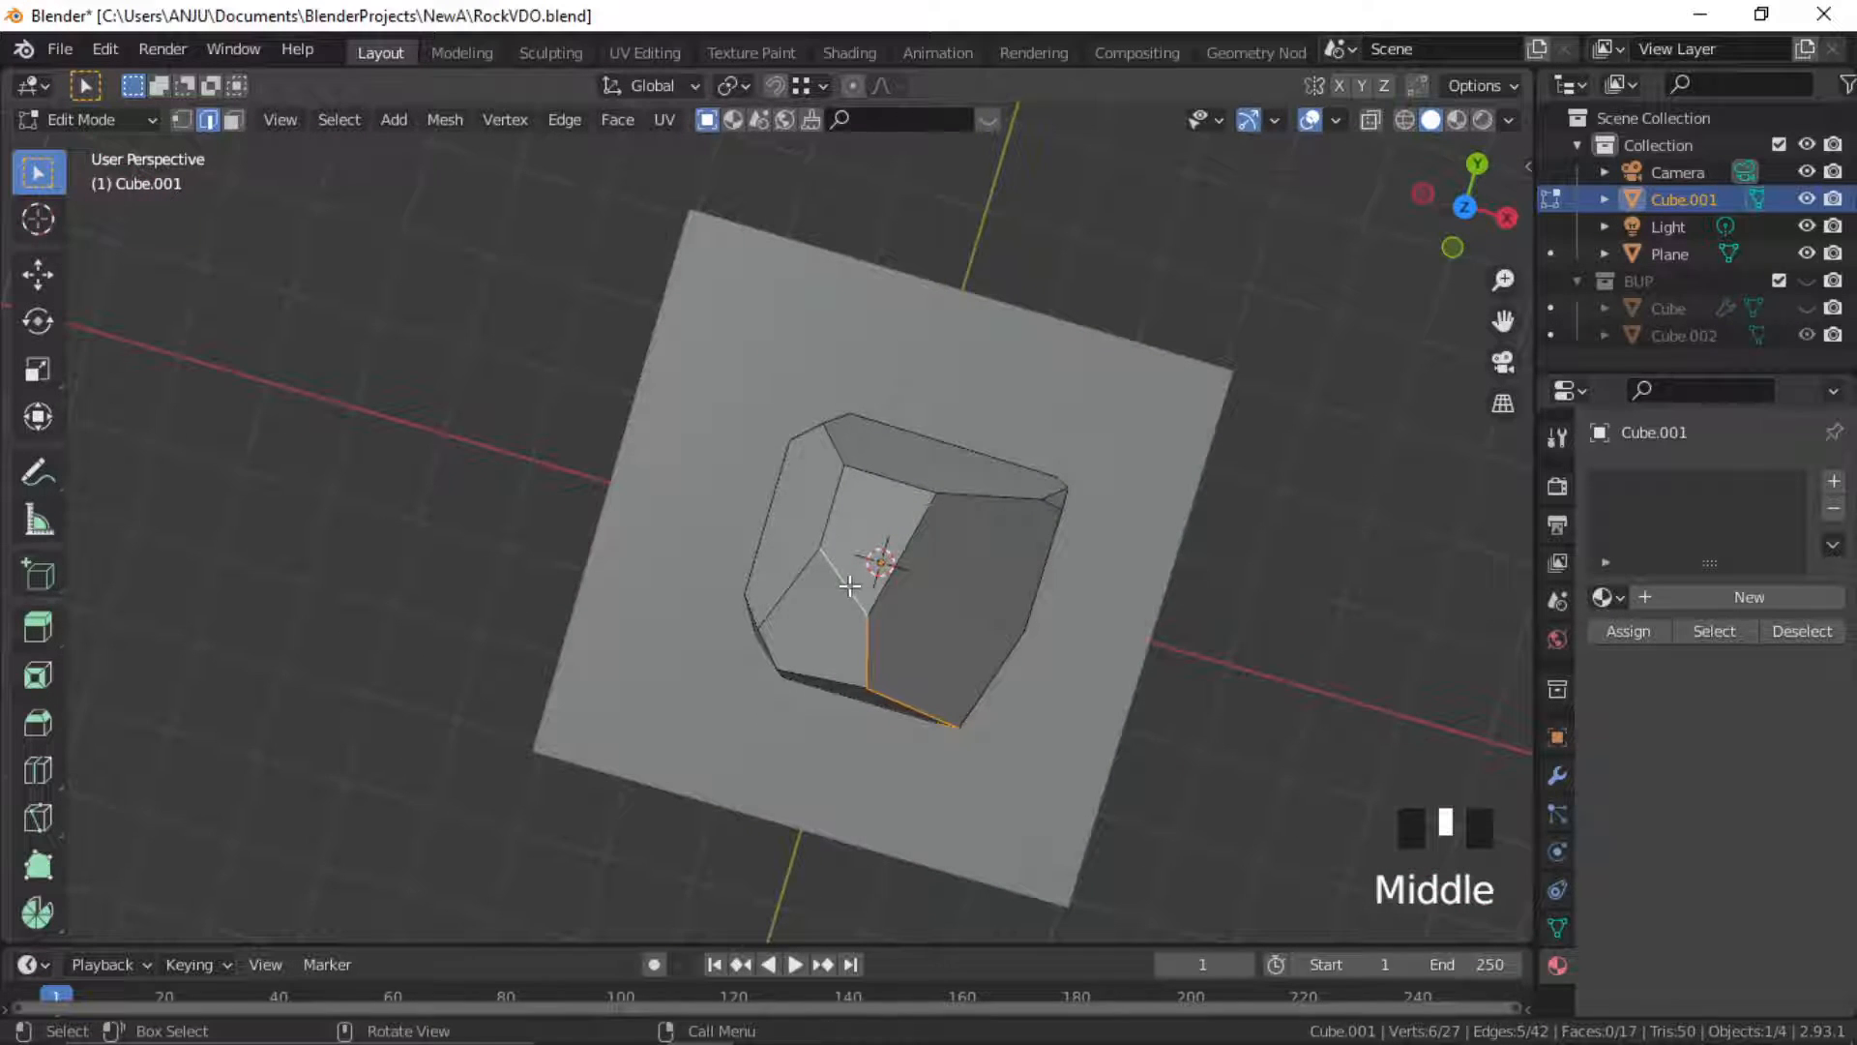
left_click(829, 502, "shift")
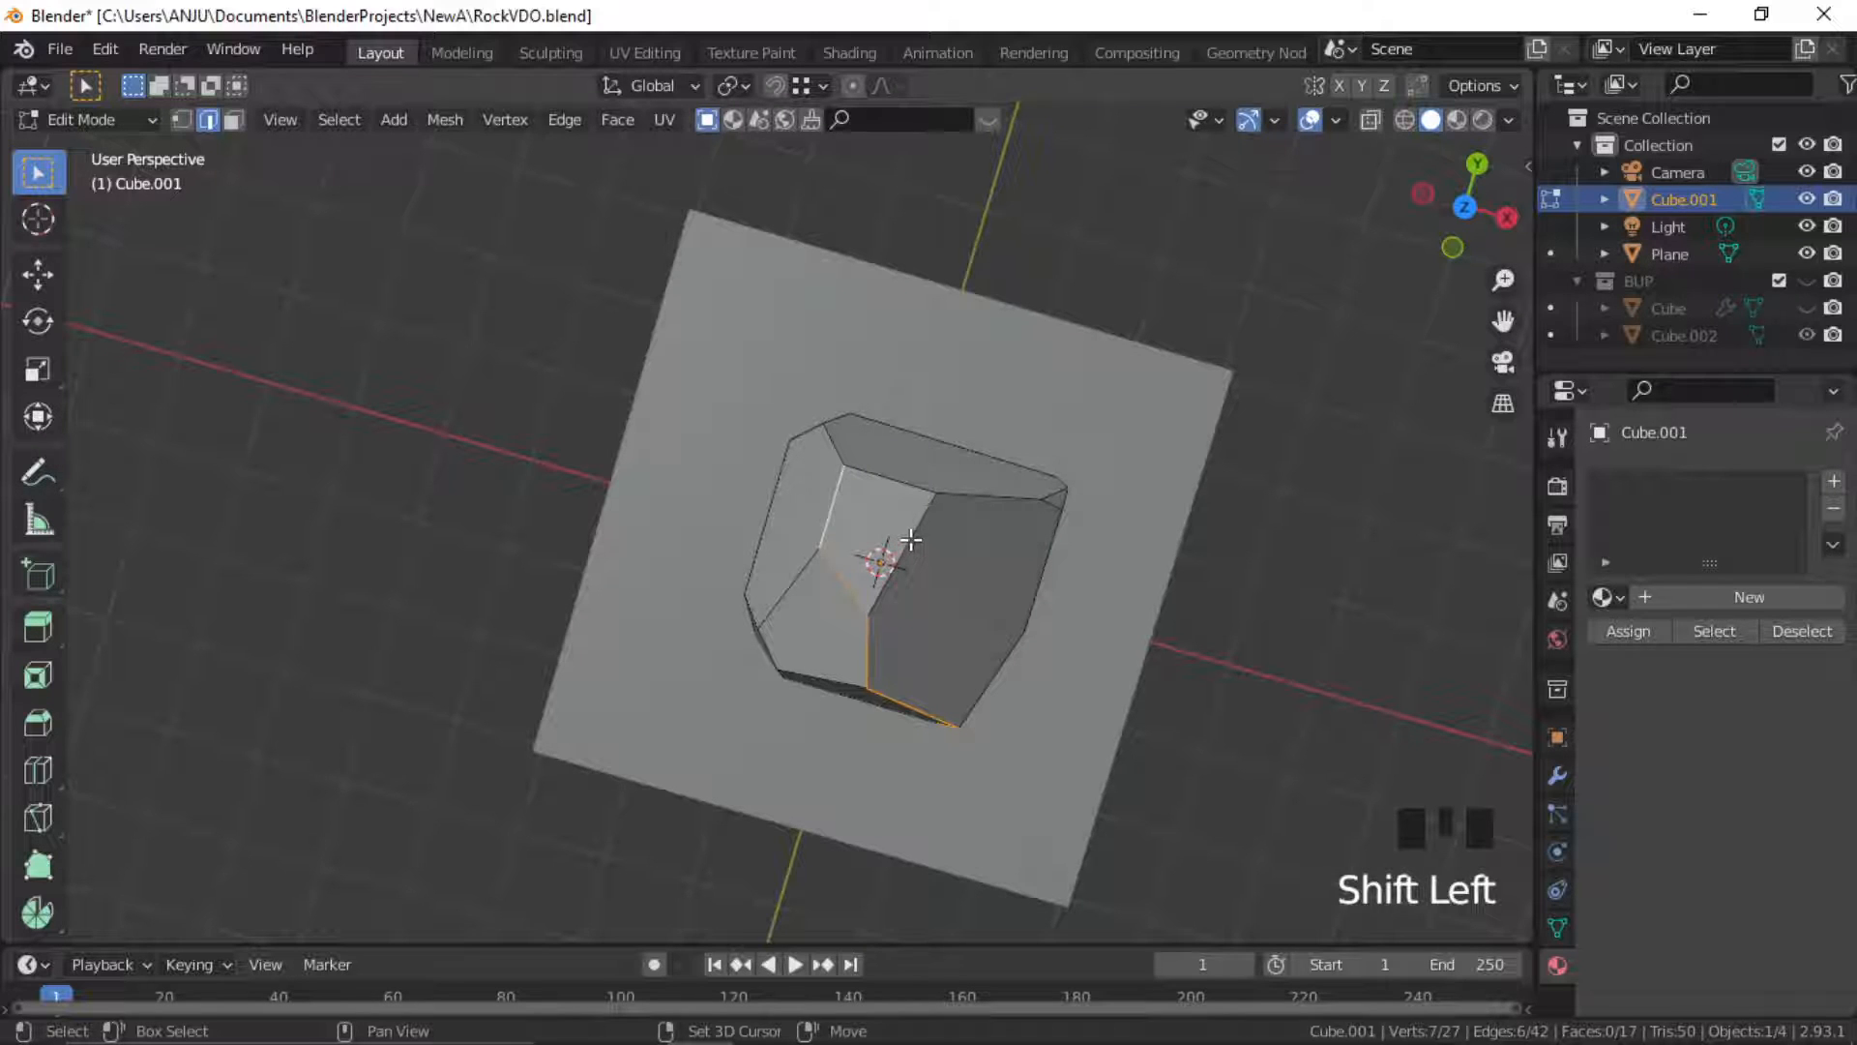
left_click(877, 563, "shift")
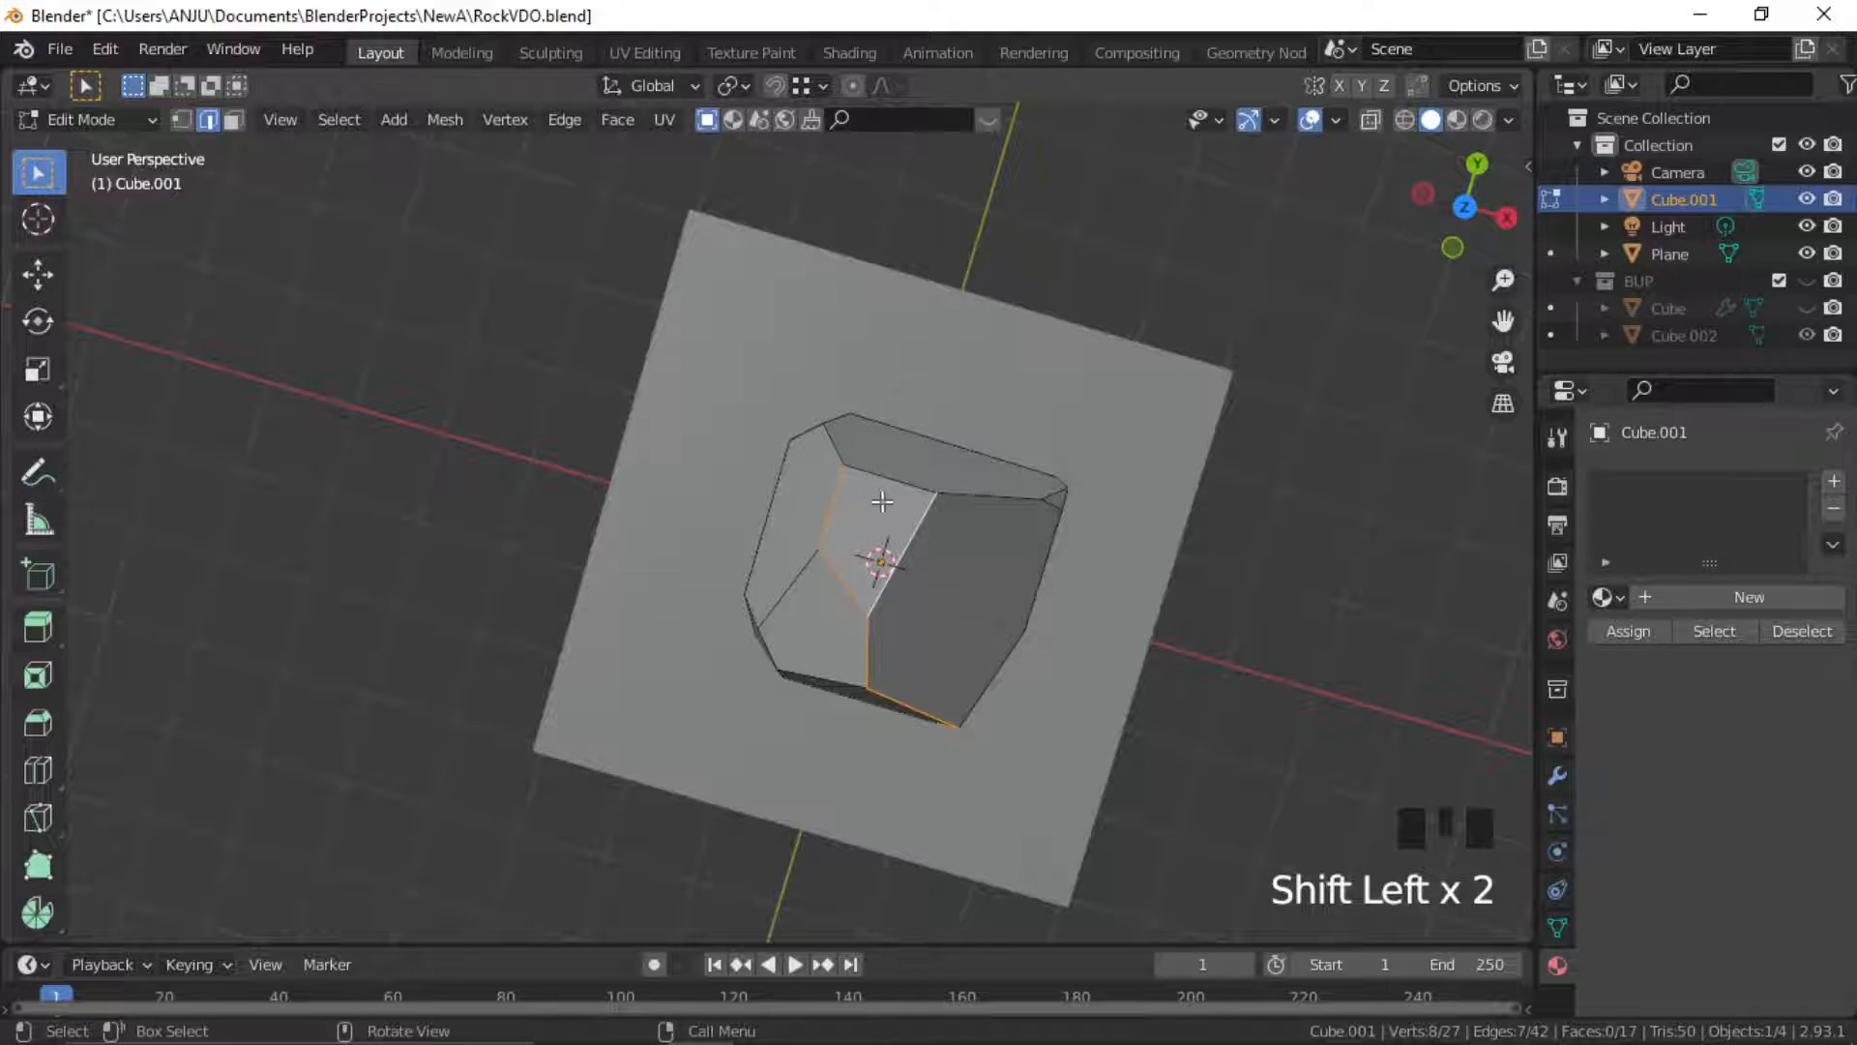
Turn on X-ray and extend the edge selection around the rock's base, adding four bottom outline edges and leaving one unselected
middle_click_drag(865, 695, 892, 600)
scroll(888, 691, "down", 2)
scroll(897, 709, "up", 3)
key("alt+z")
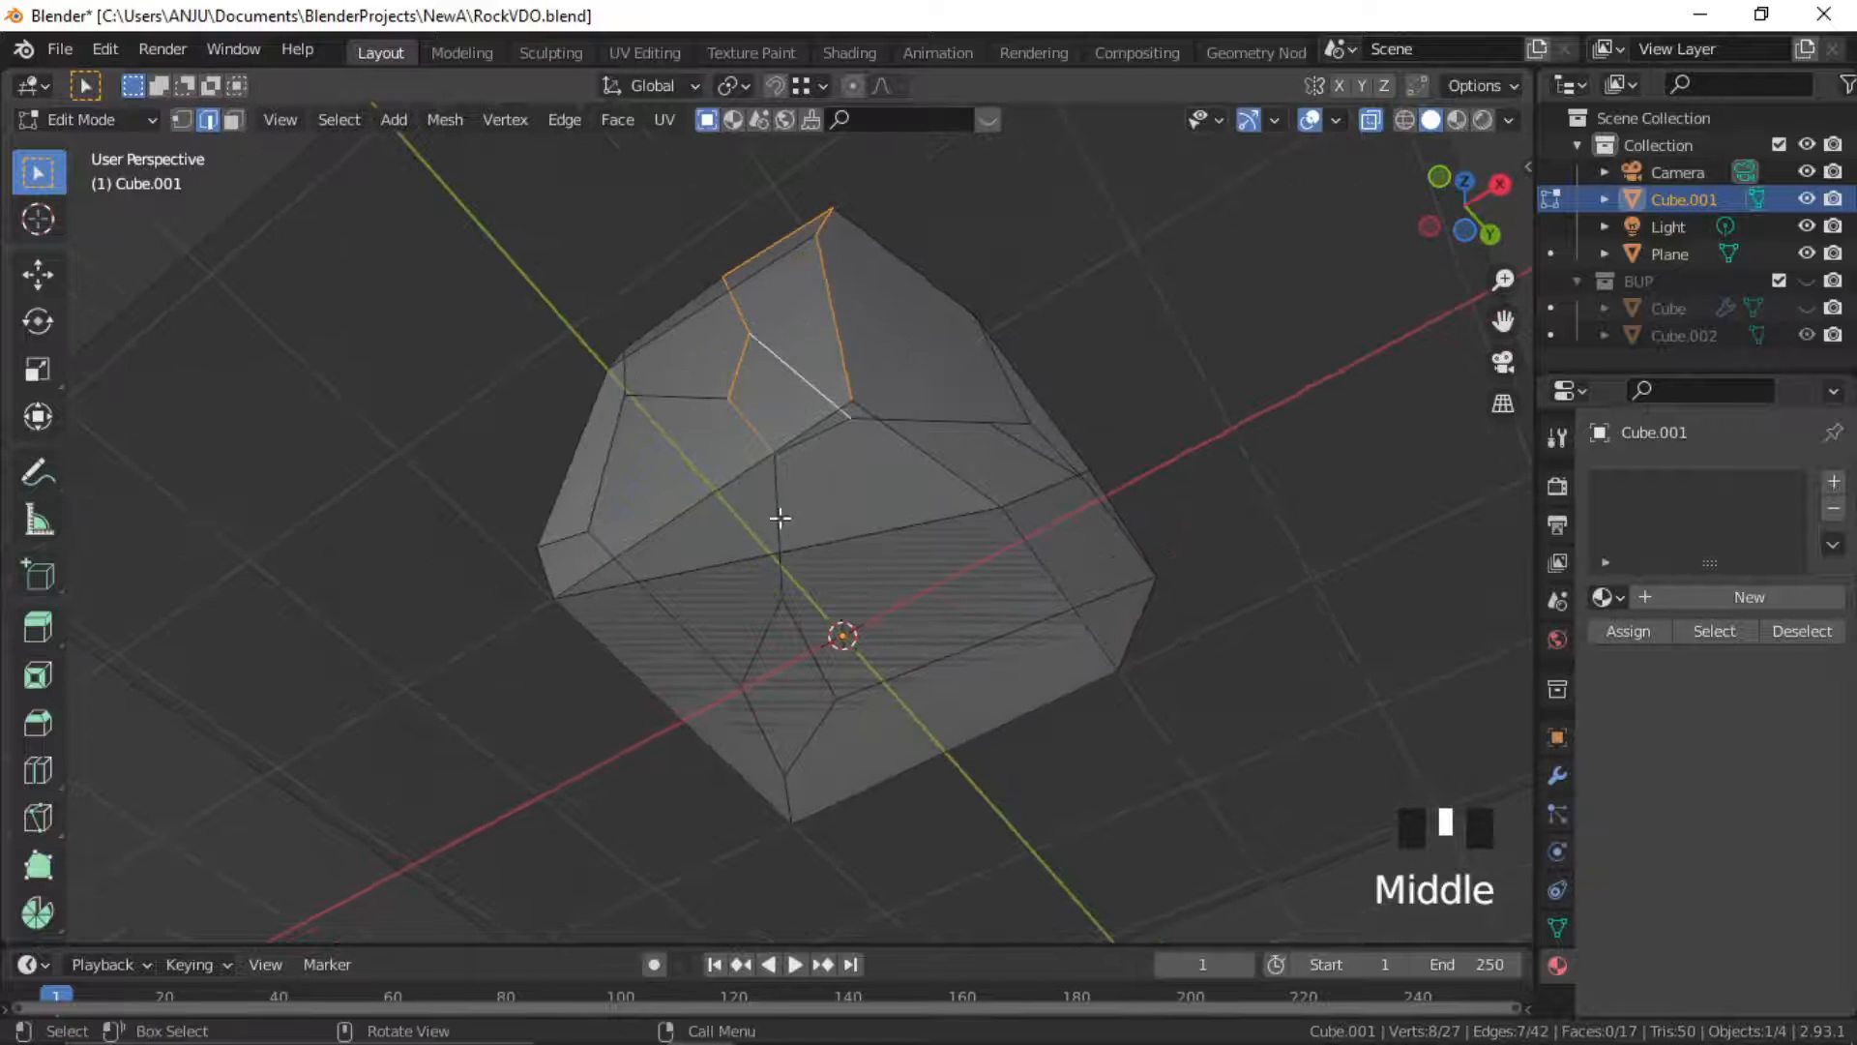
middle_click_drag(1061, 596, 982, 552)
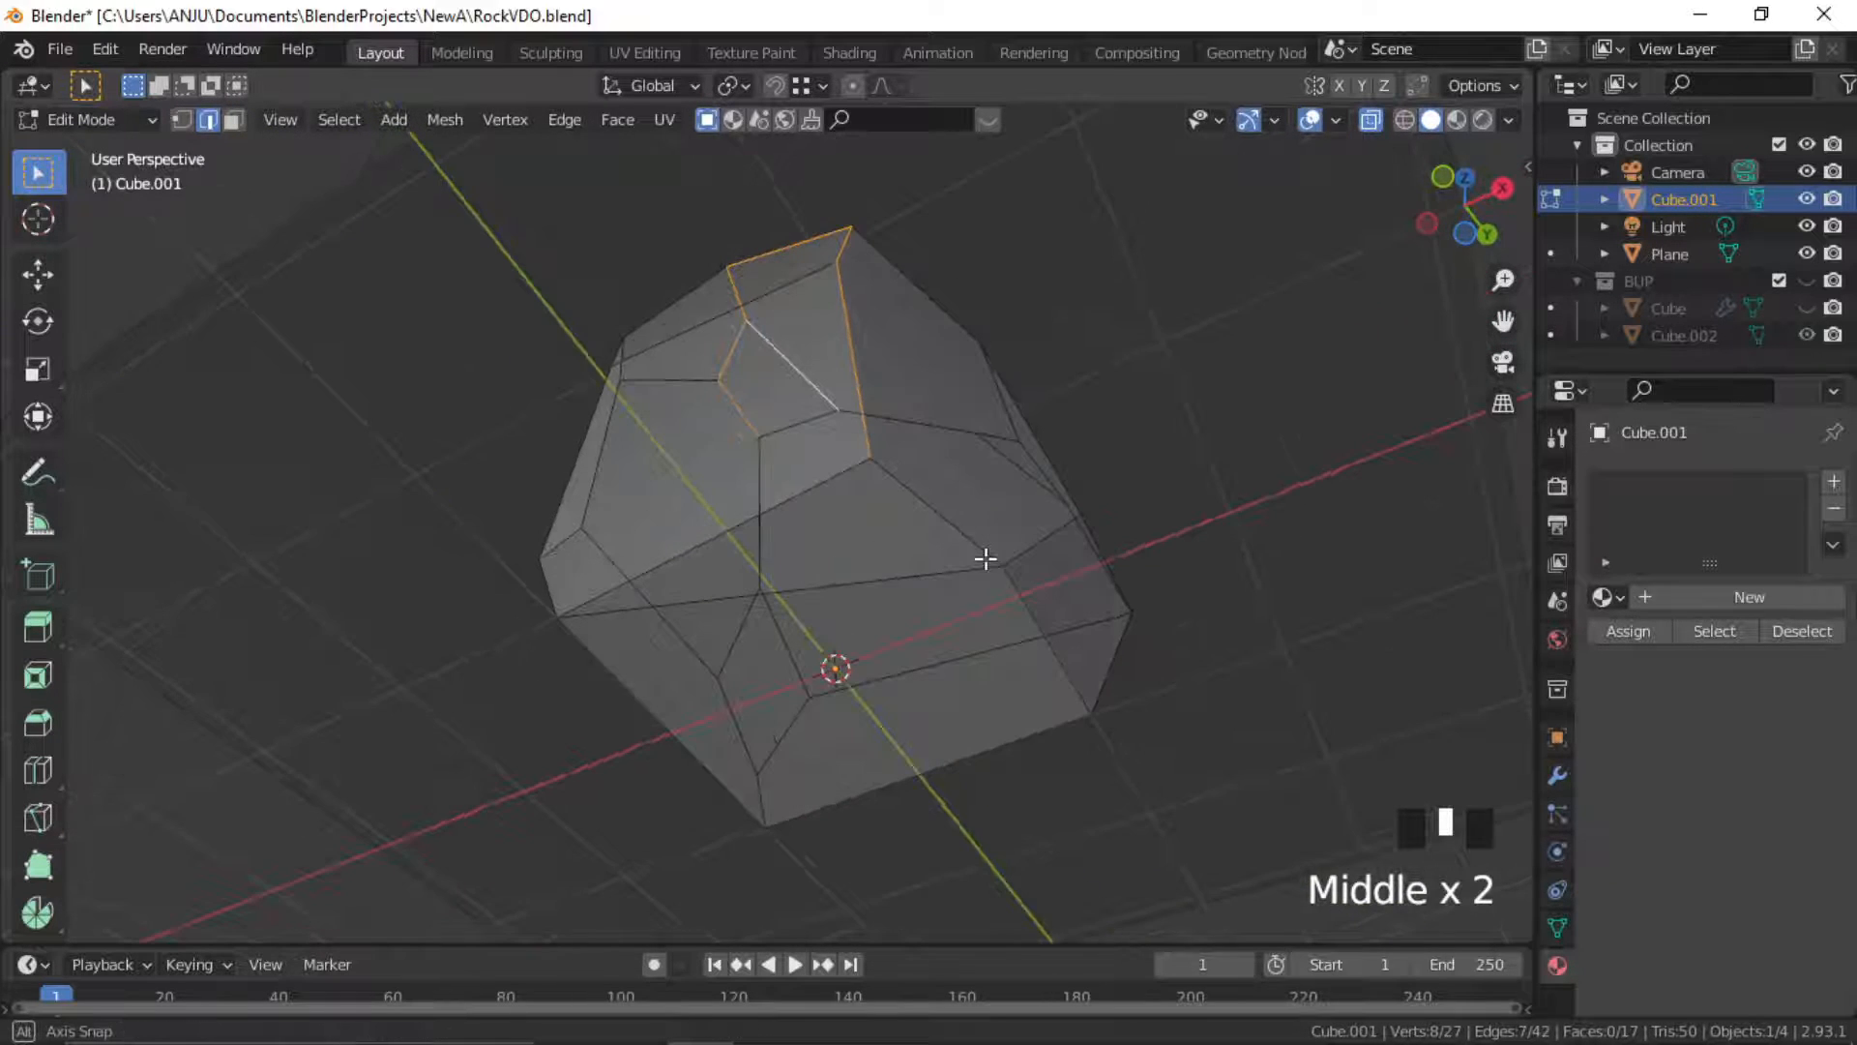
mouse_move(788, 498)
middle_mouse_down()
mouse_move(866, 551)
mouse_move(817, 518)
middle_mouse_up()
left_click(804, 501, "shift")
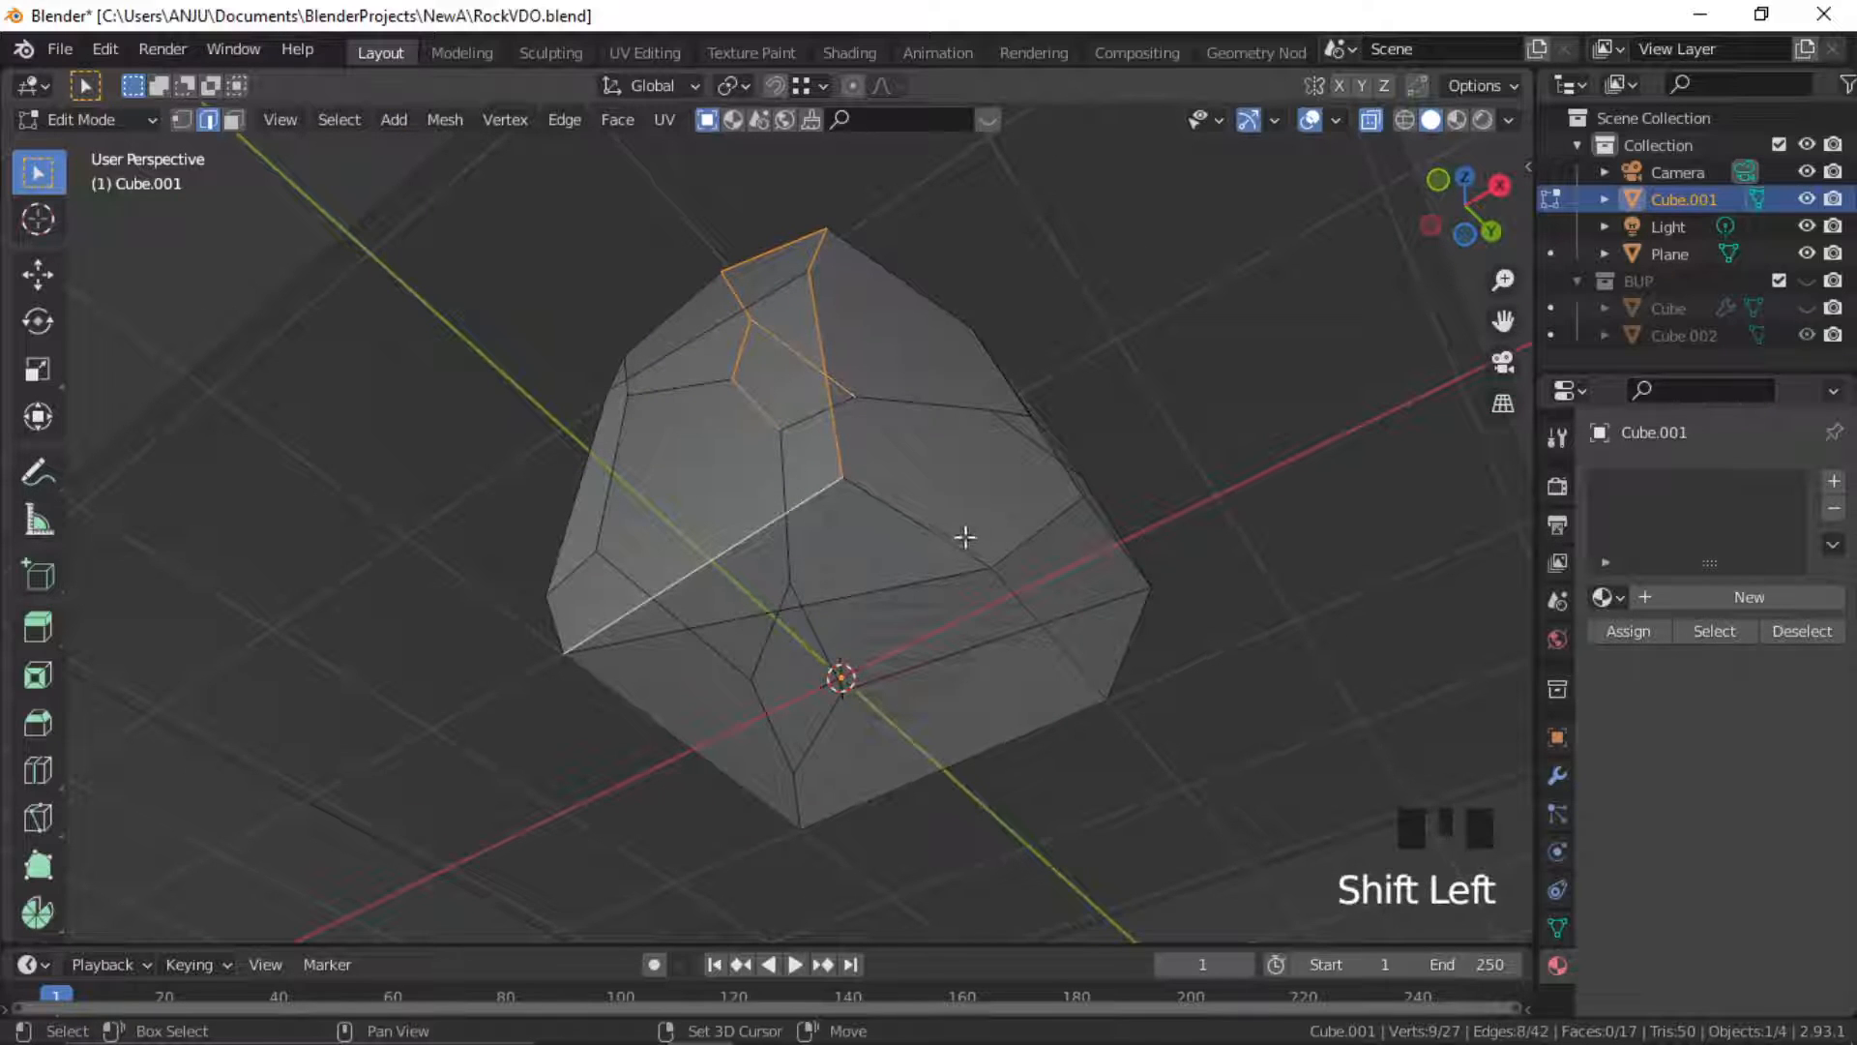
left_click(917, 522, "shift")
left_click(1024, 608, "shift")
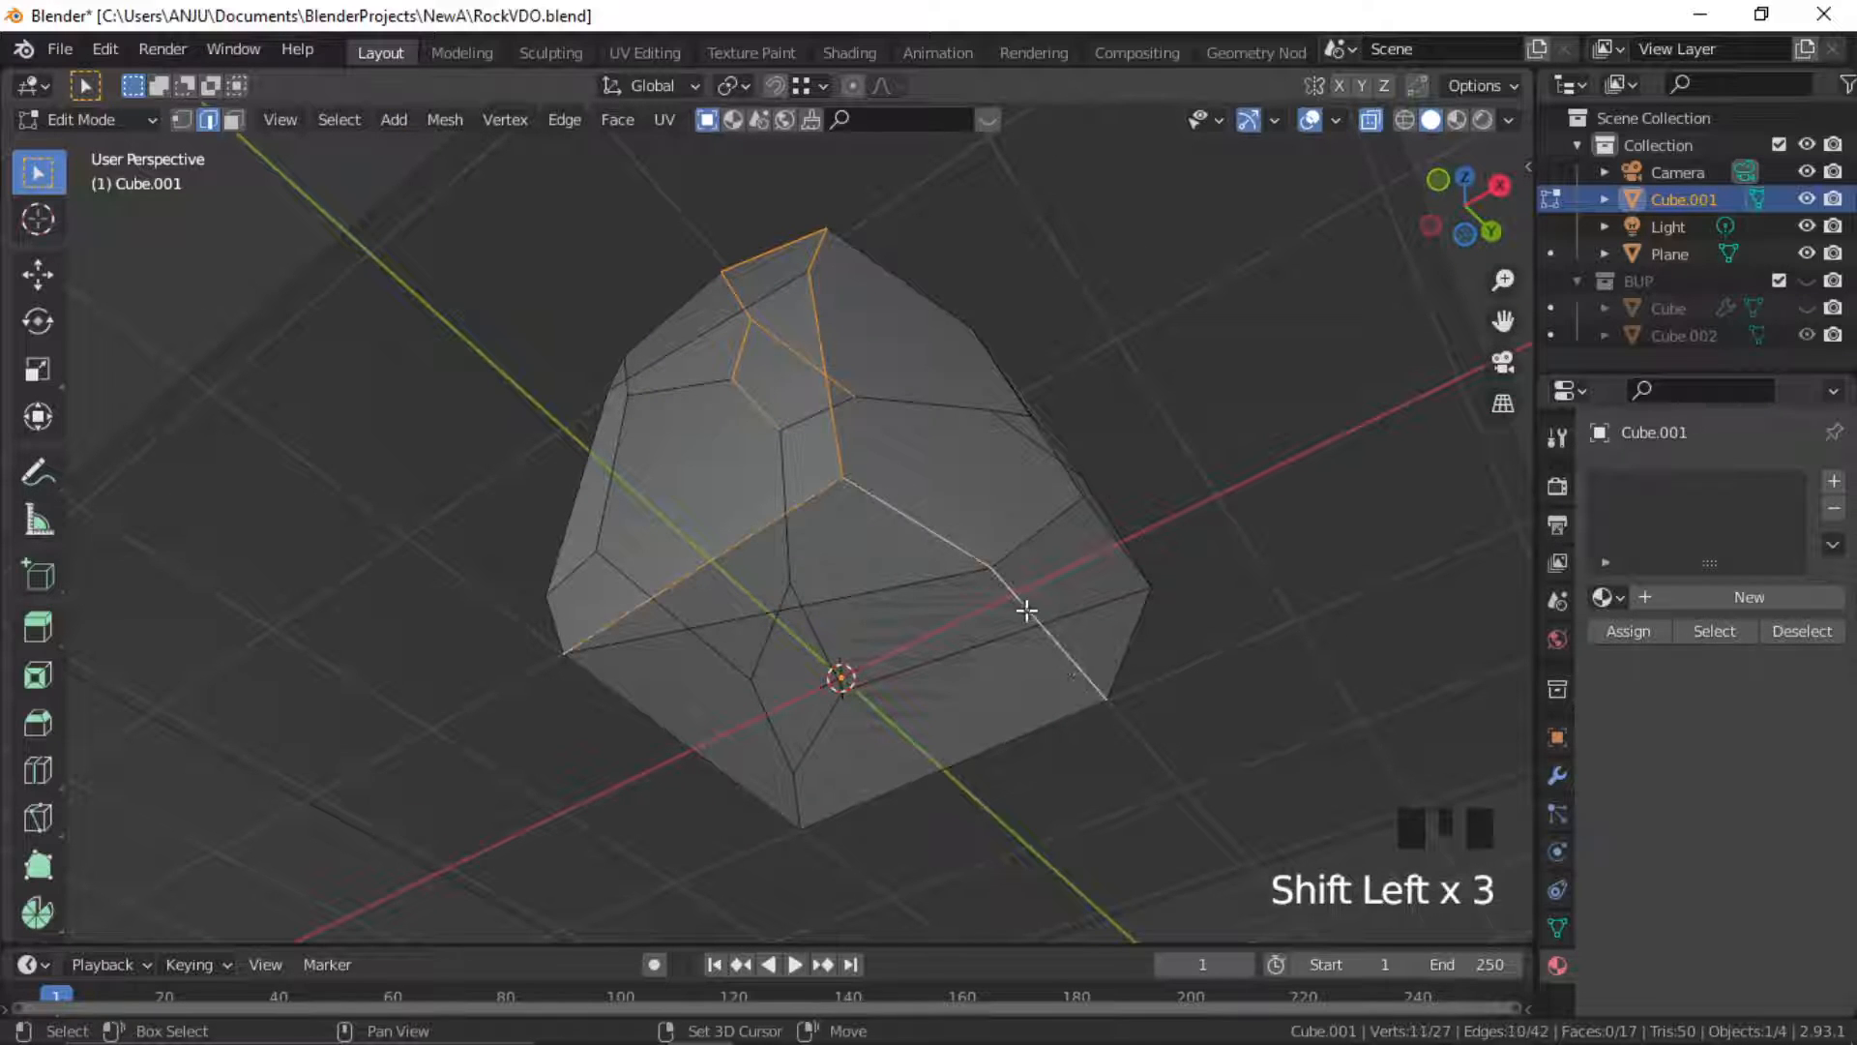
middle_click_drag(1024, 609, 860, 543)
left_click(1105, 537, "shift")
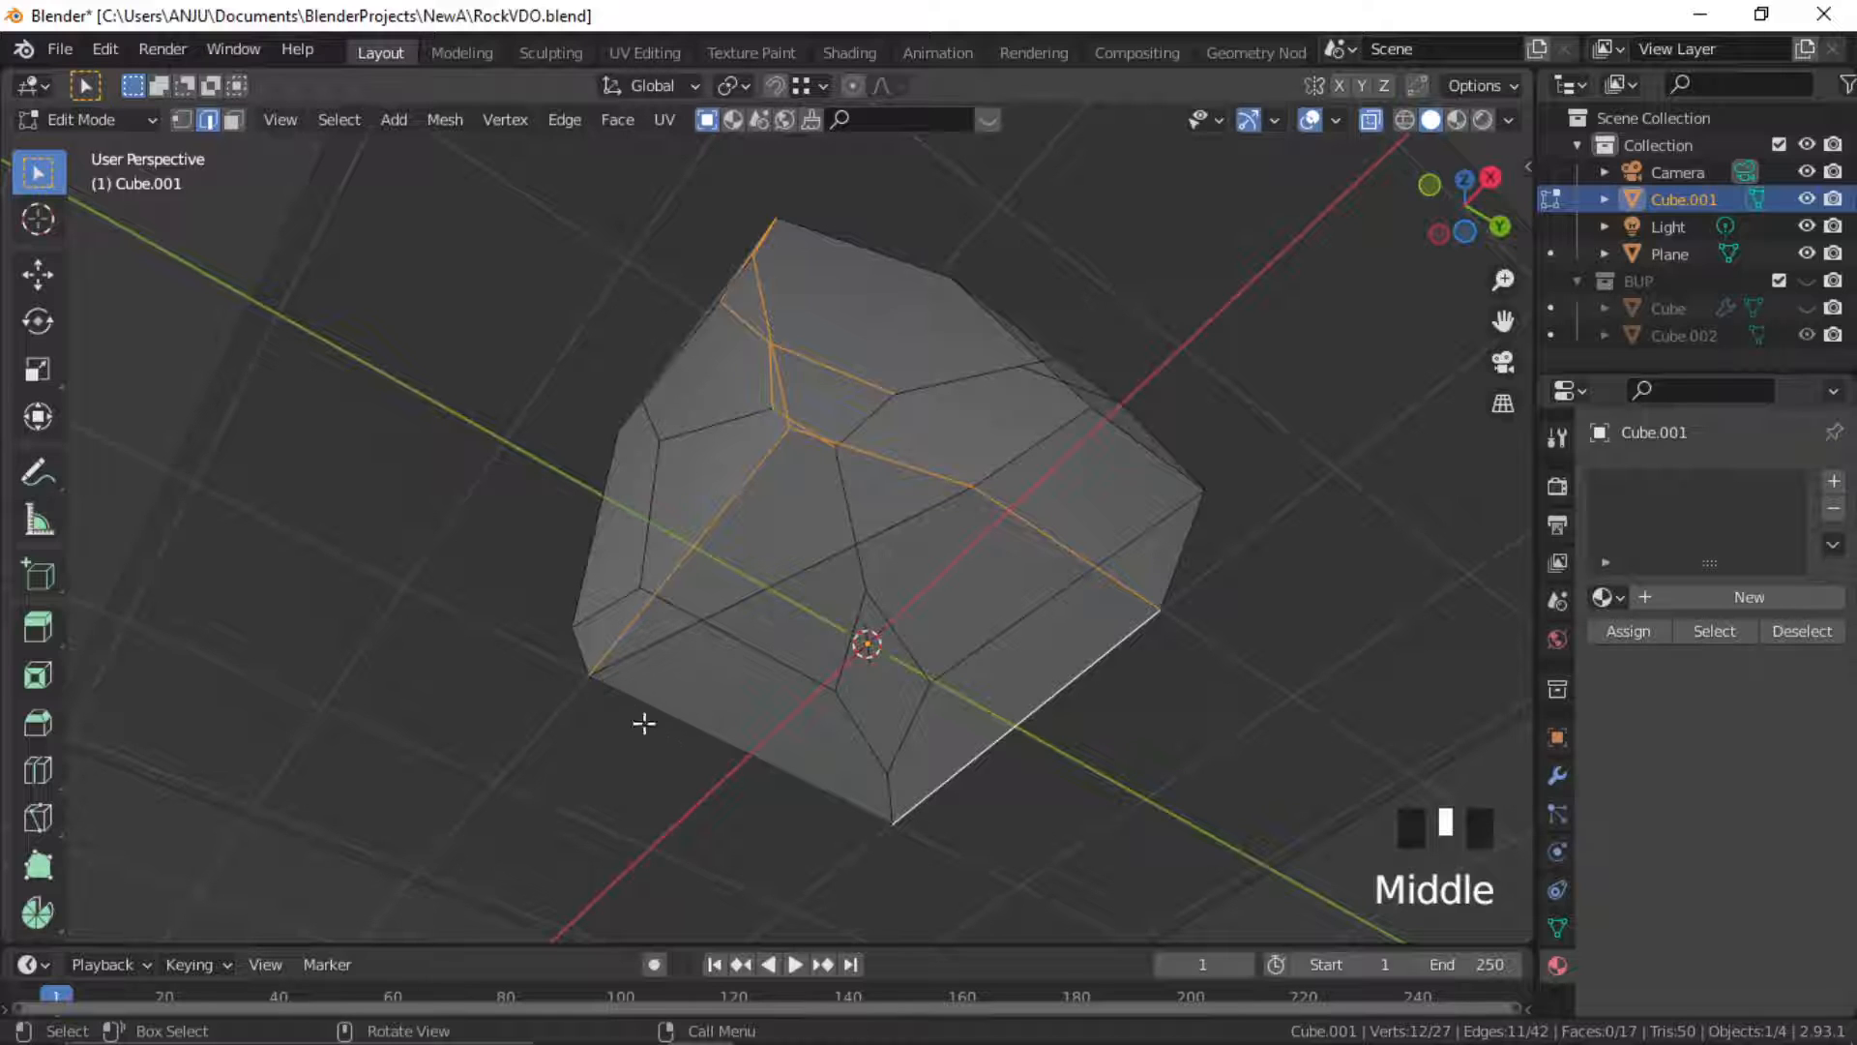
Mark the selected edge chain running from the rock's top around its base as a UV seam
scroll(903, 519, "down", 2)
middle_click_drag(904, 518, 795, 581)
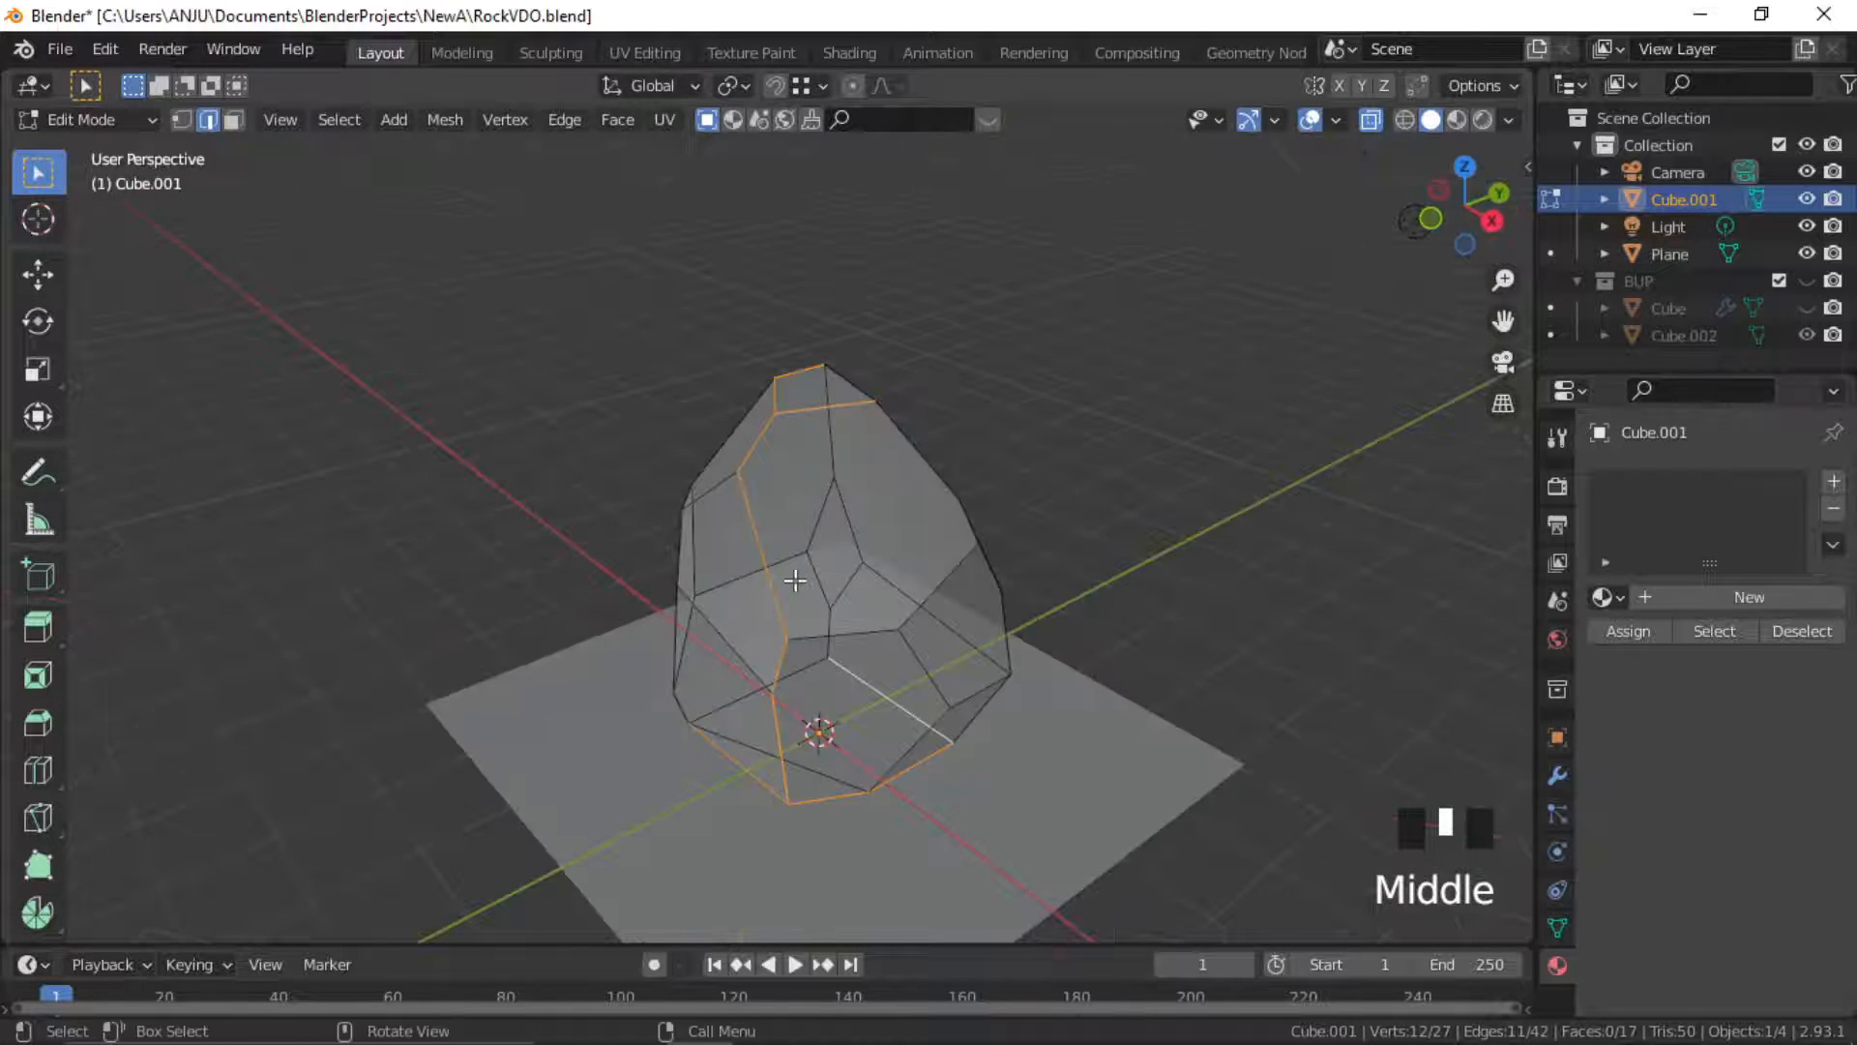
key("u")
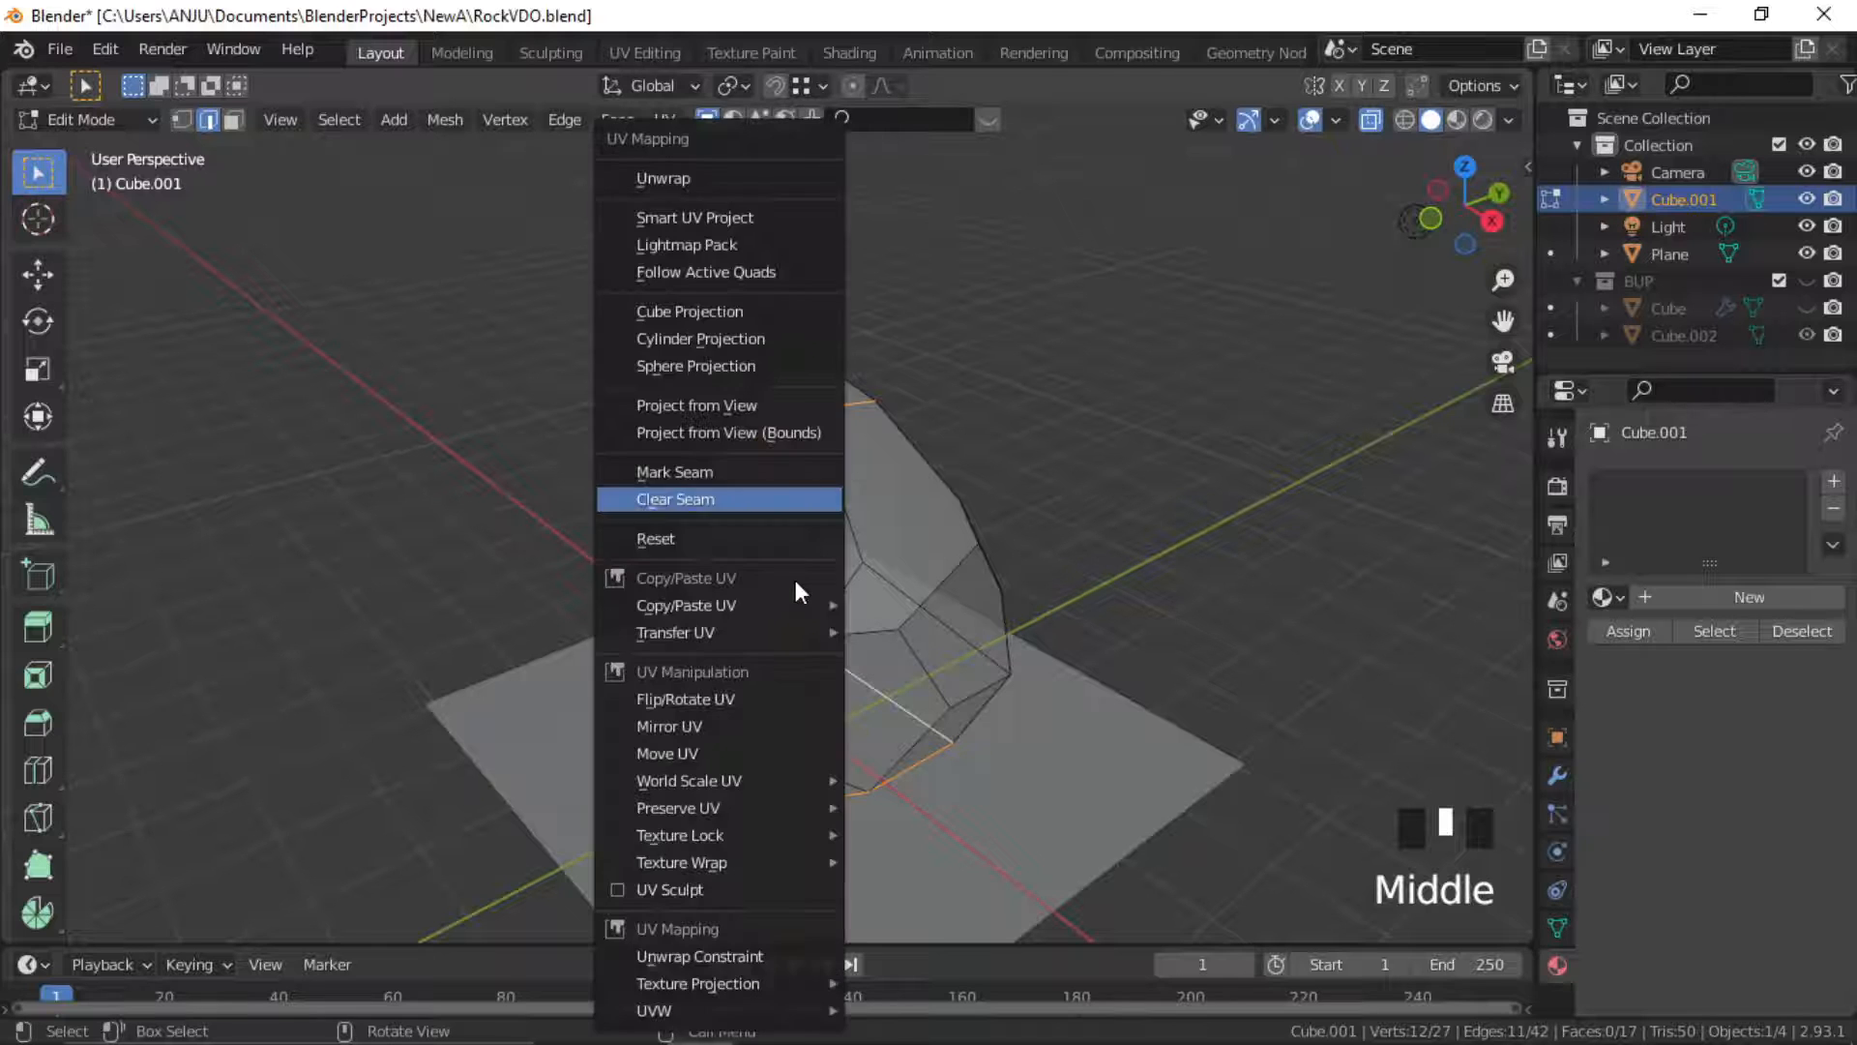
left_click(699, 473)
middle_click_drag(949, 526, 887, 585, "shift")
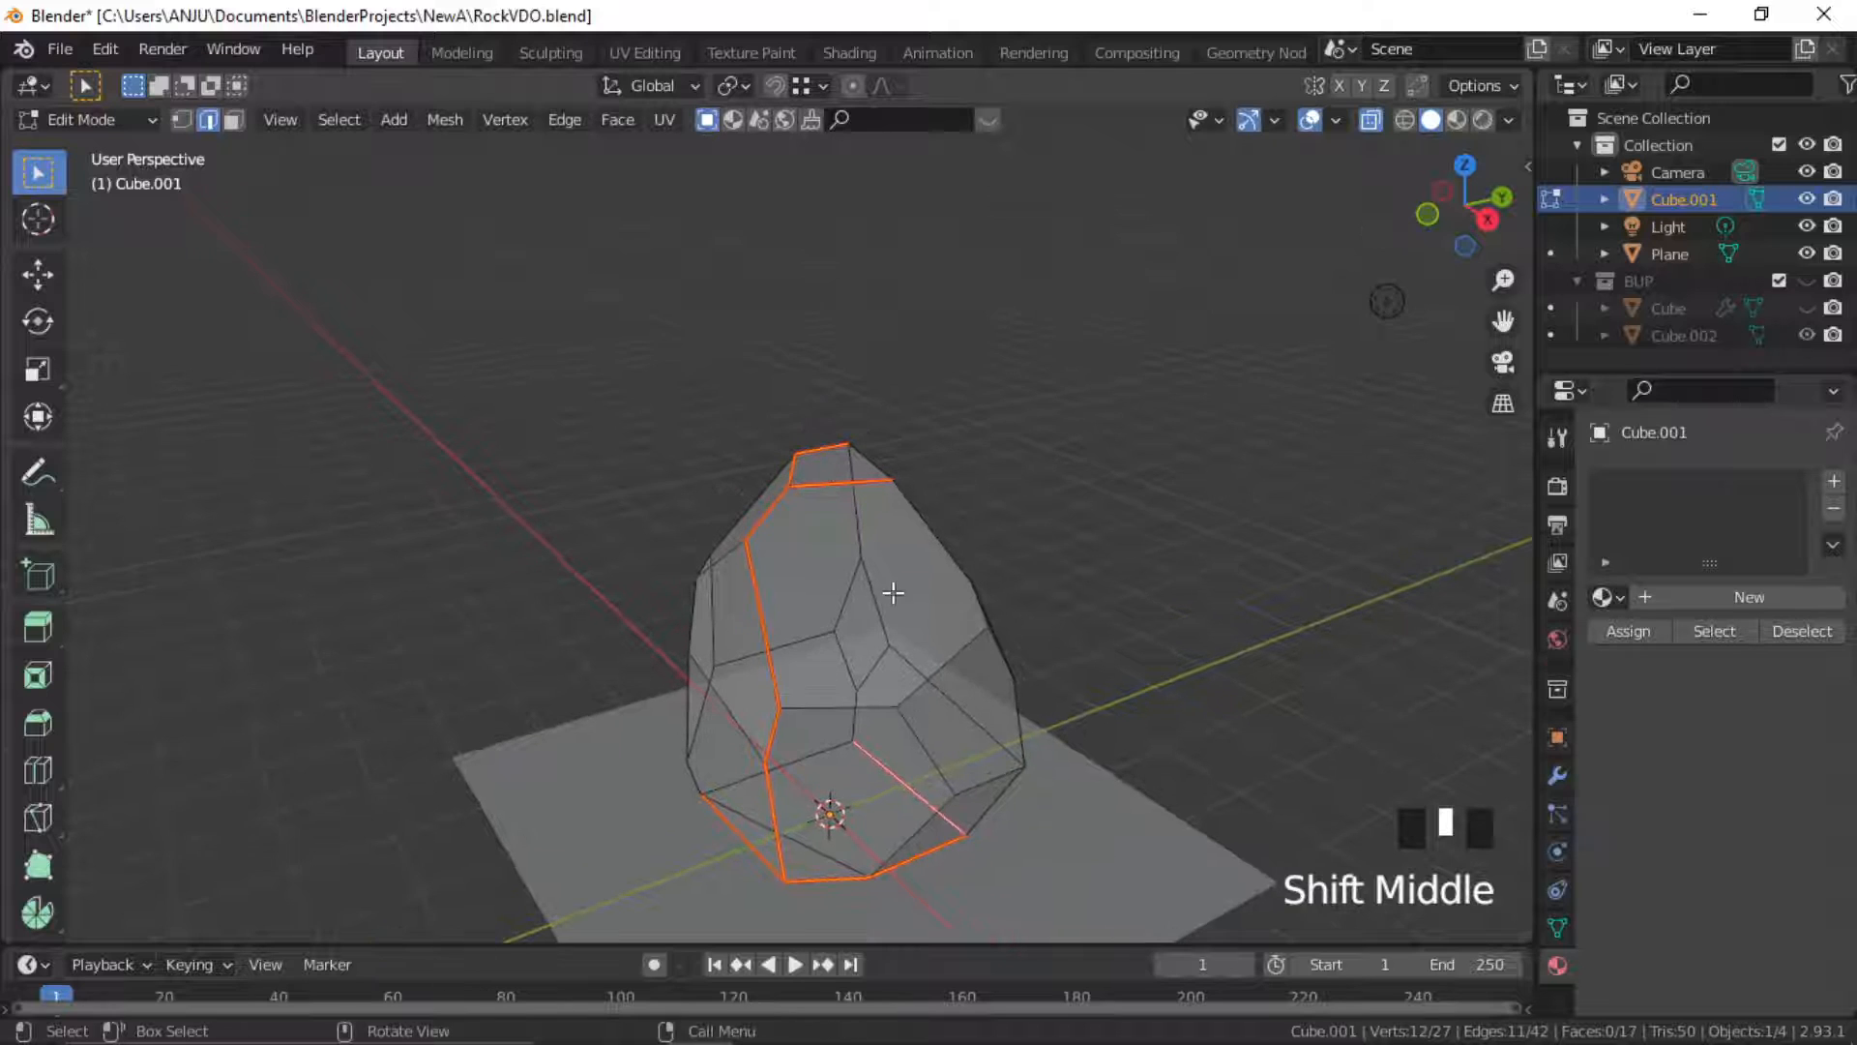
Select the whole rock mesh and unwrap its UVs with the standard Unwrap operation
key("a")
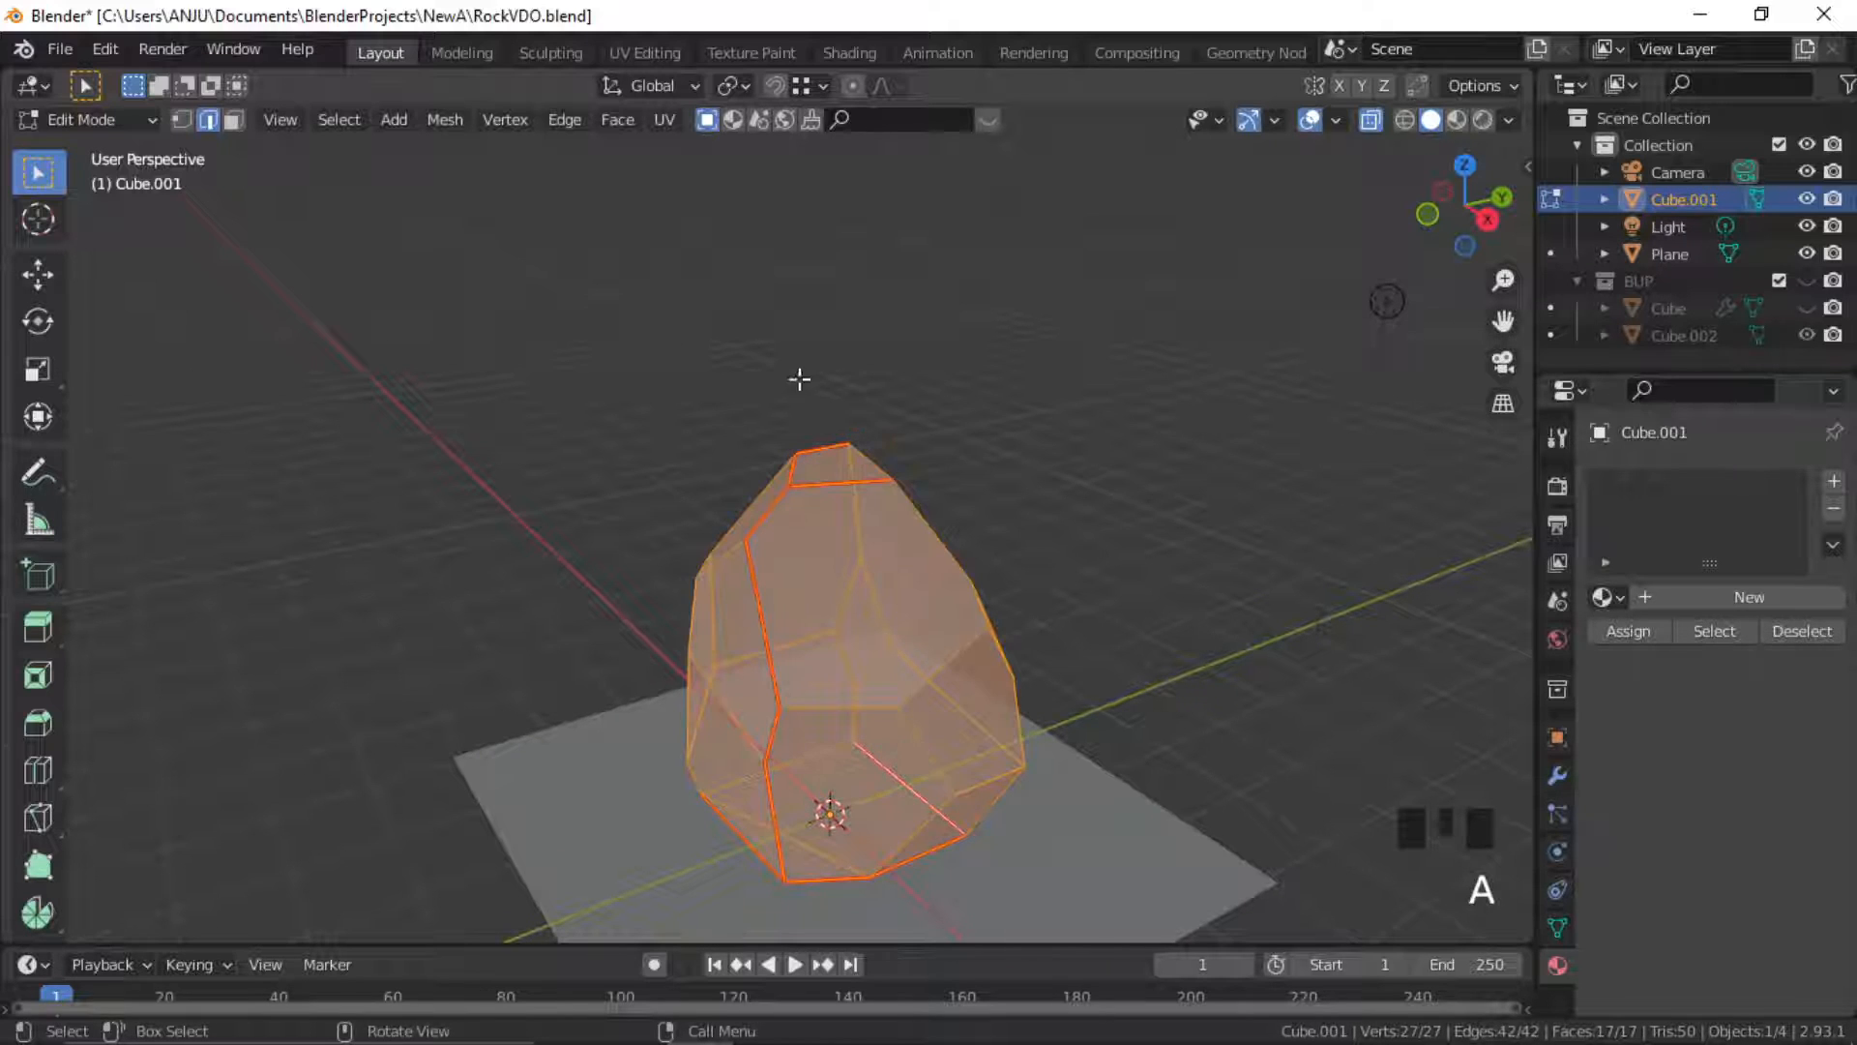
key("u")
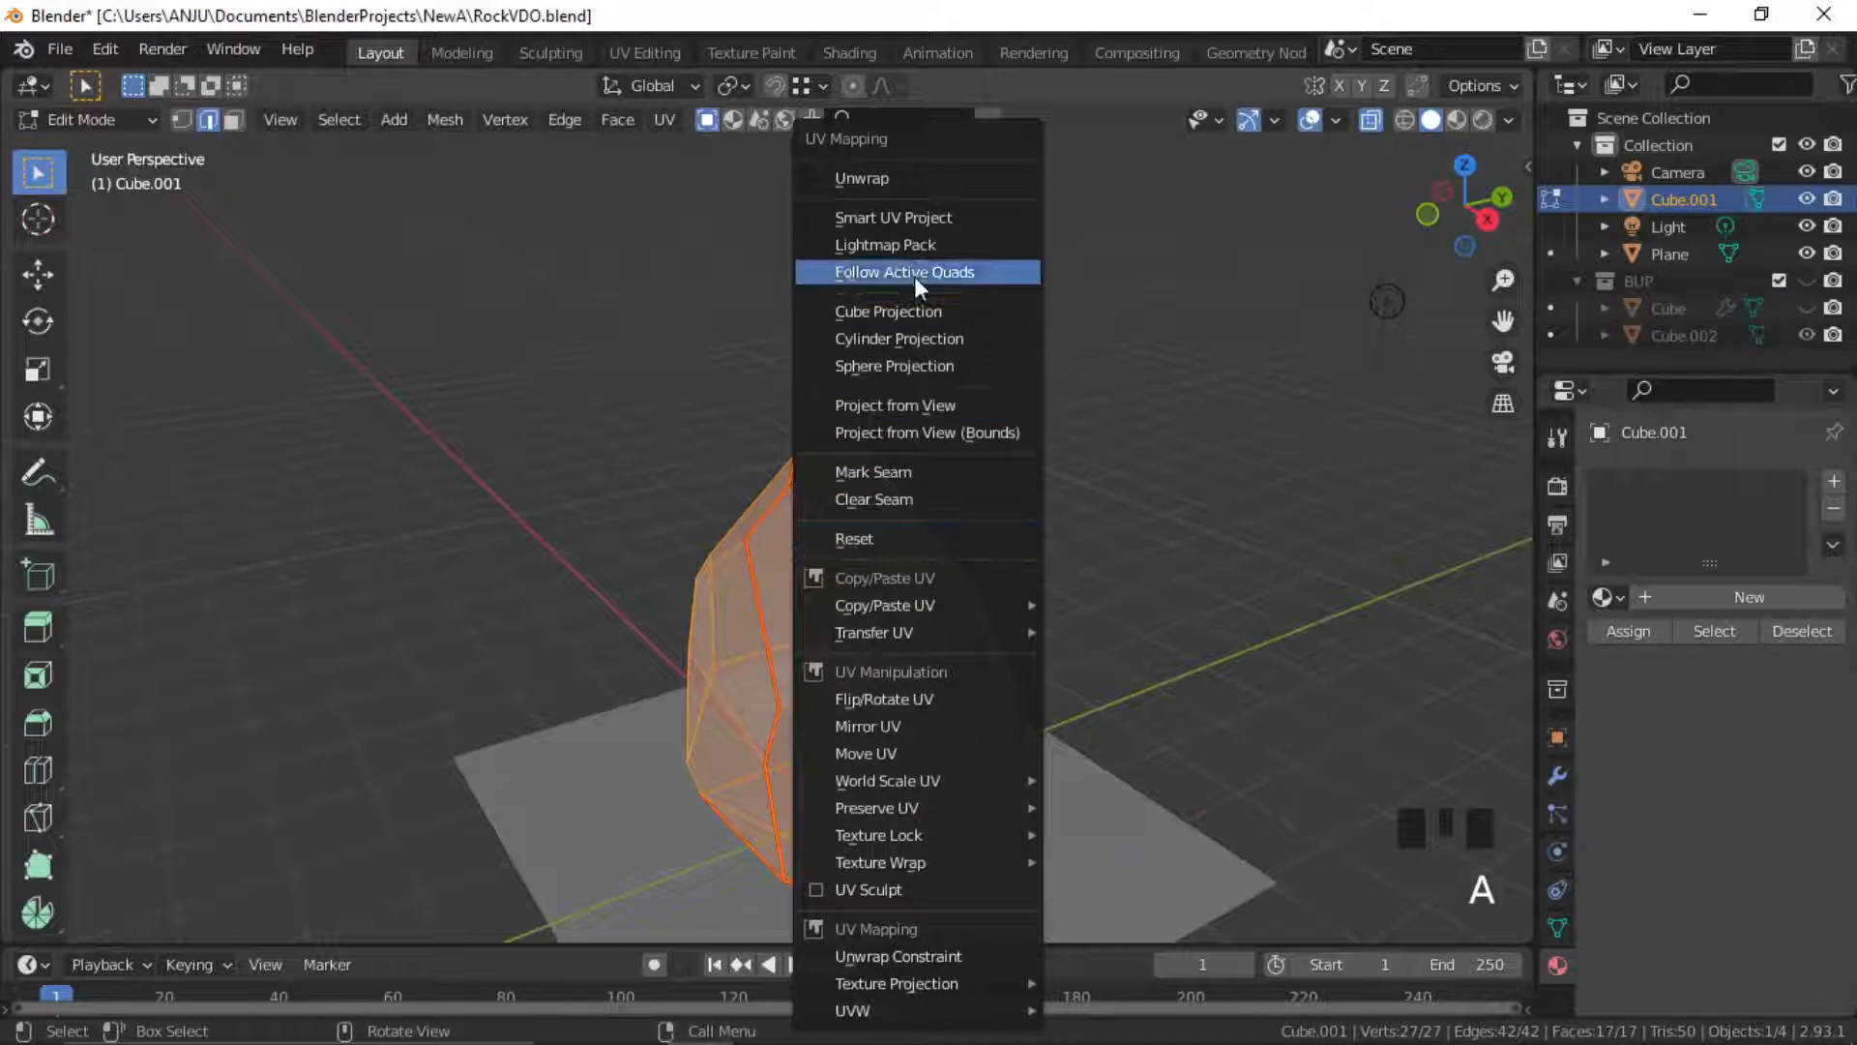
left_click(902, 177)
mouse_move(792, 444)
middle_mouse_down("shift")
mouse_move(843, 417)
mouse_move(914, 428)
mouse_move(913, 460)
mouse_move(937, 465)
middle_mouse_up("shift")
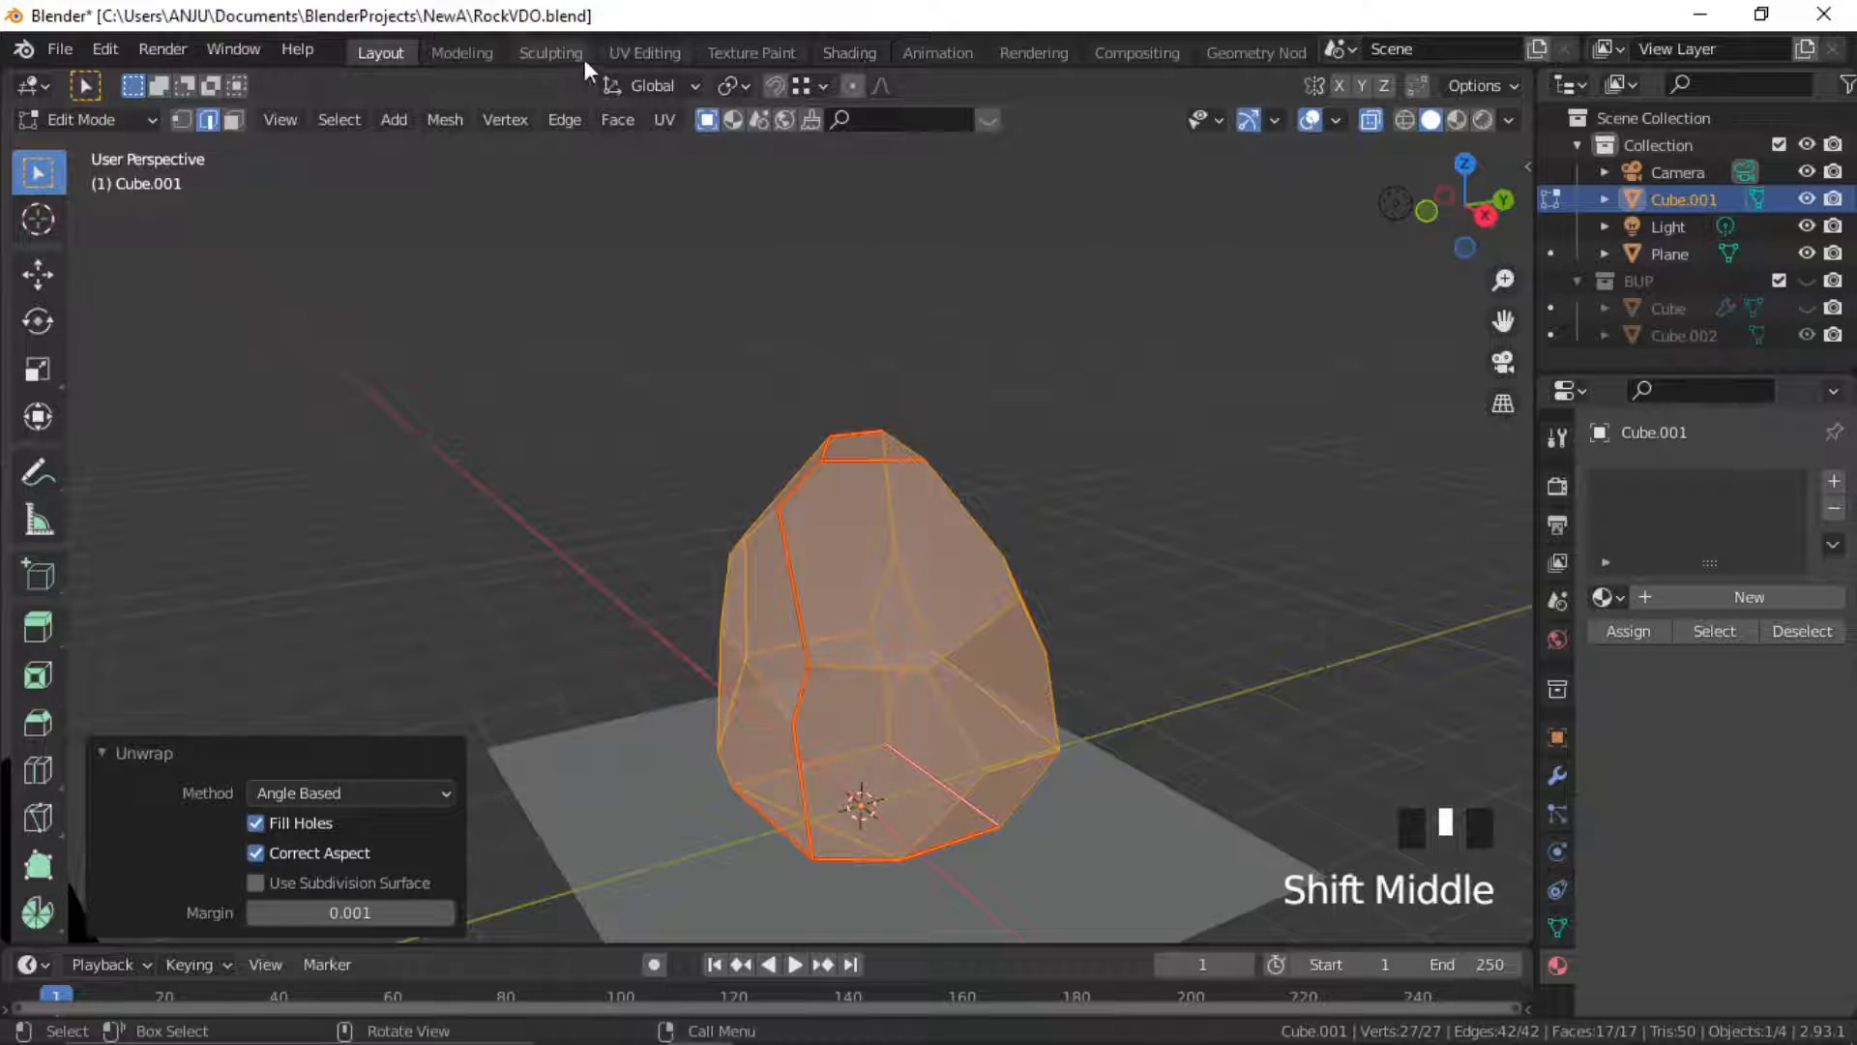
Inspect the rock's unwrapped islands in the UV Editing workspace, then return to the Layout workspace
left_click(661, 54)
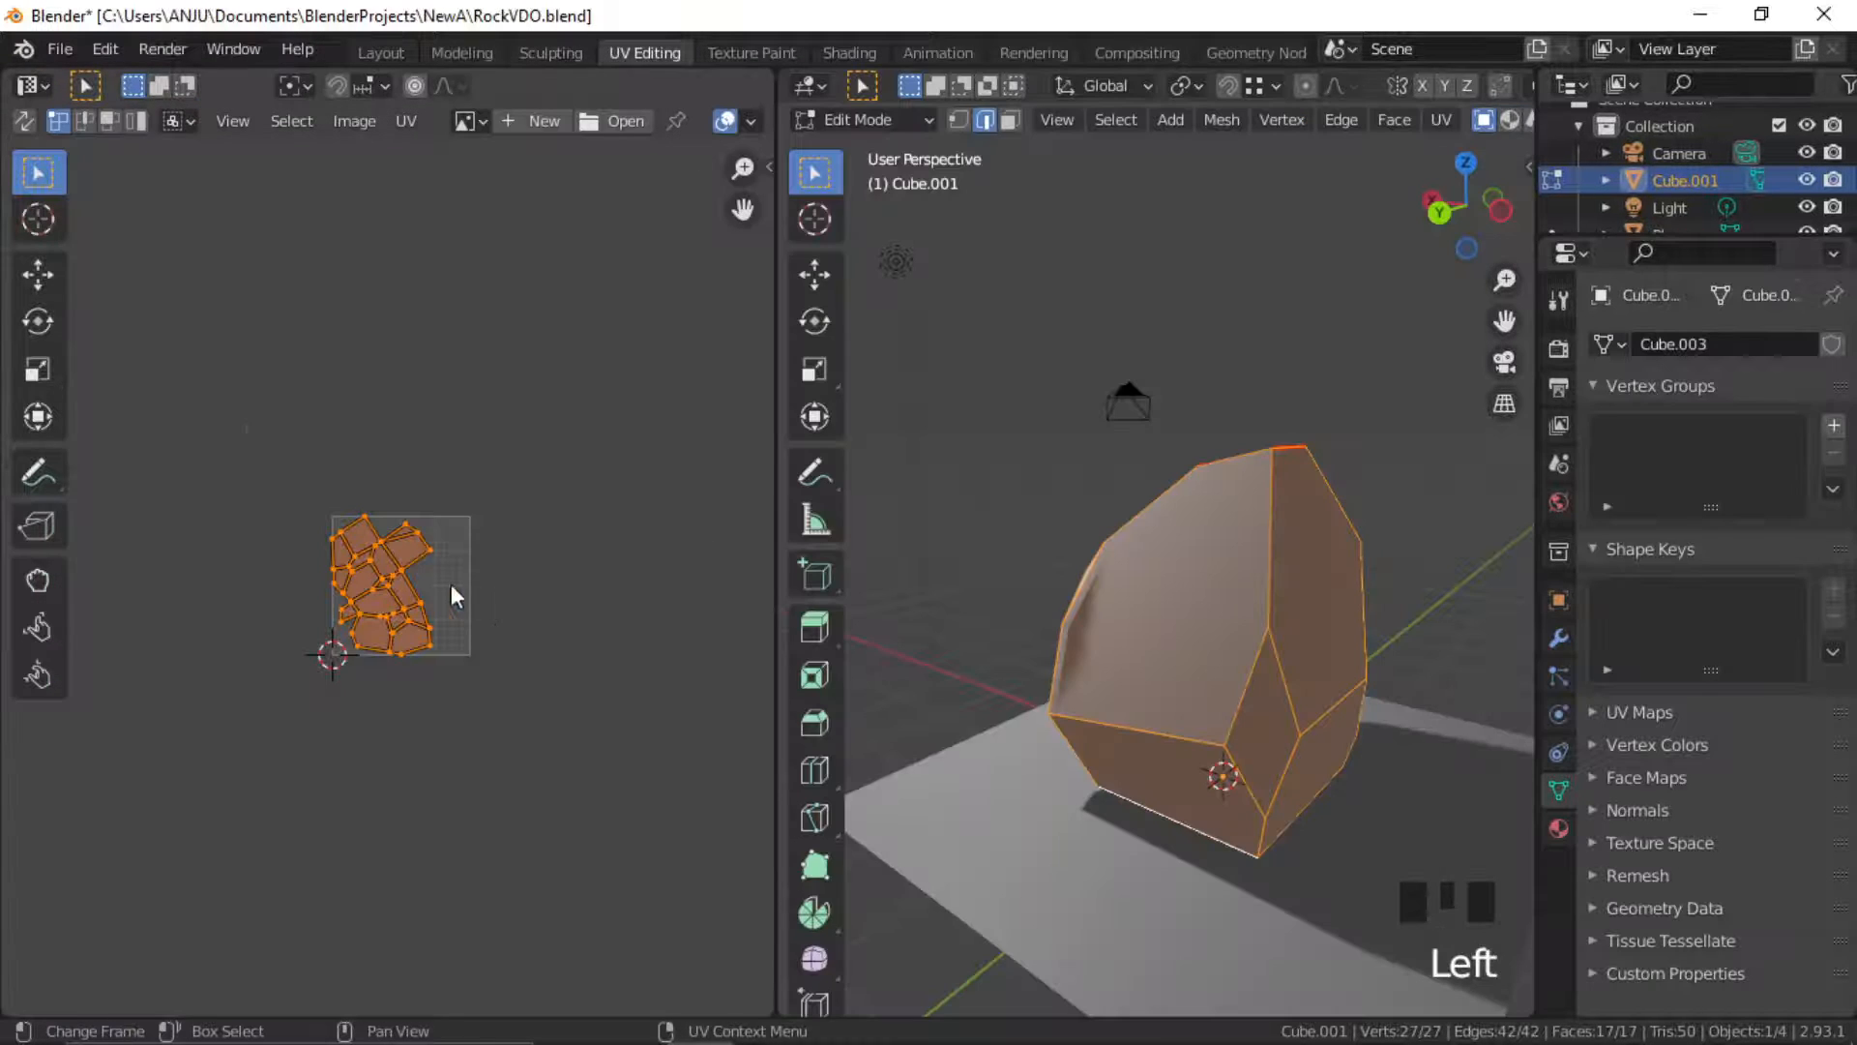
scroll(451, 583, "up", 7)
mouse_move(514, 614)
middle_mouse_down()
mouse_move(608, 650)
mouse_move(543, 612)
middle_mouse_up()
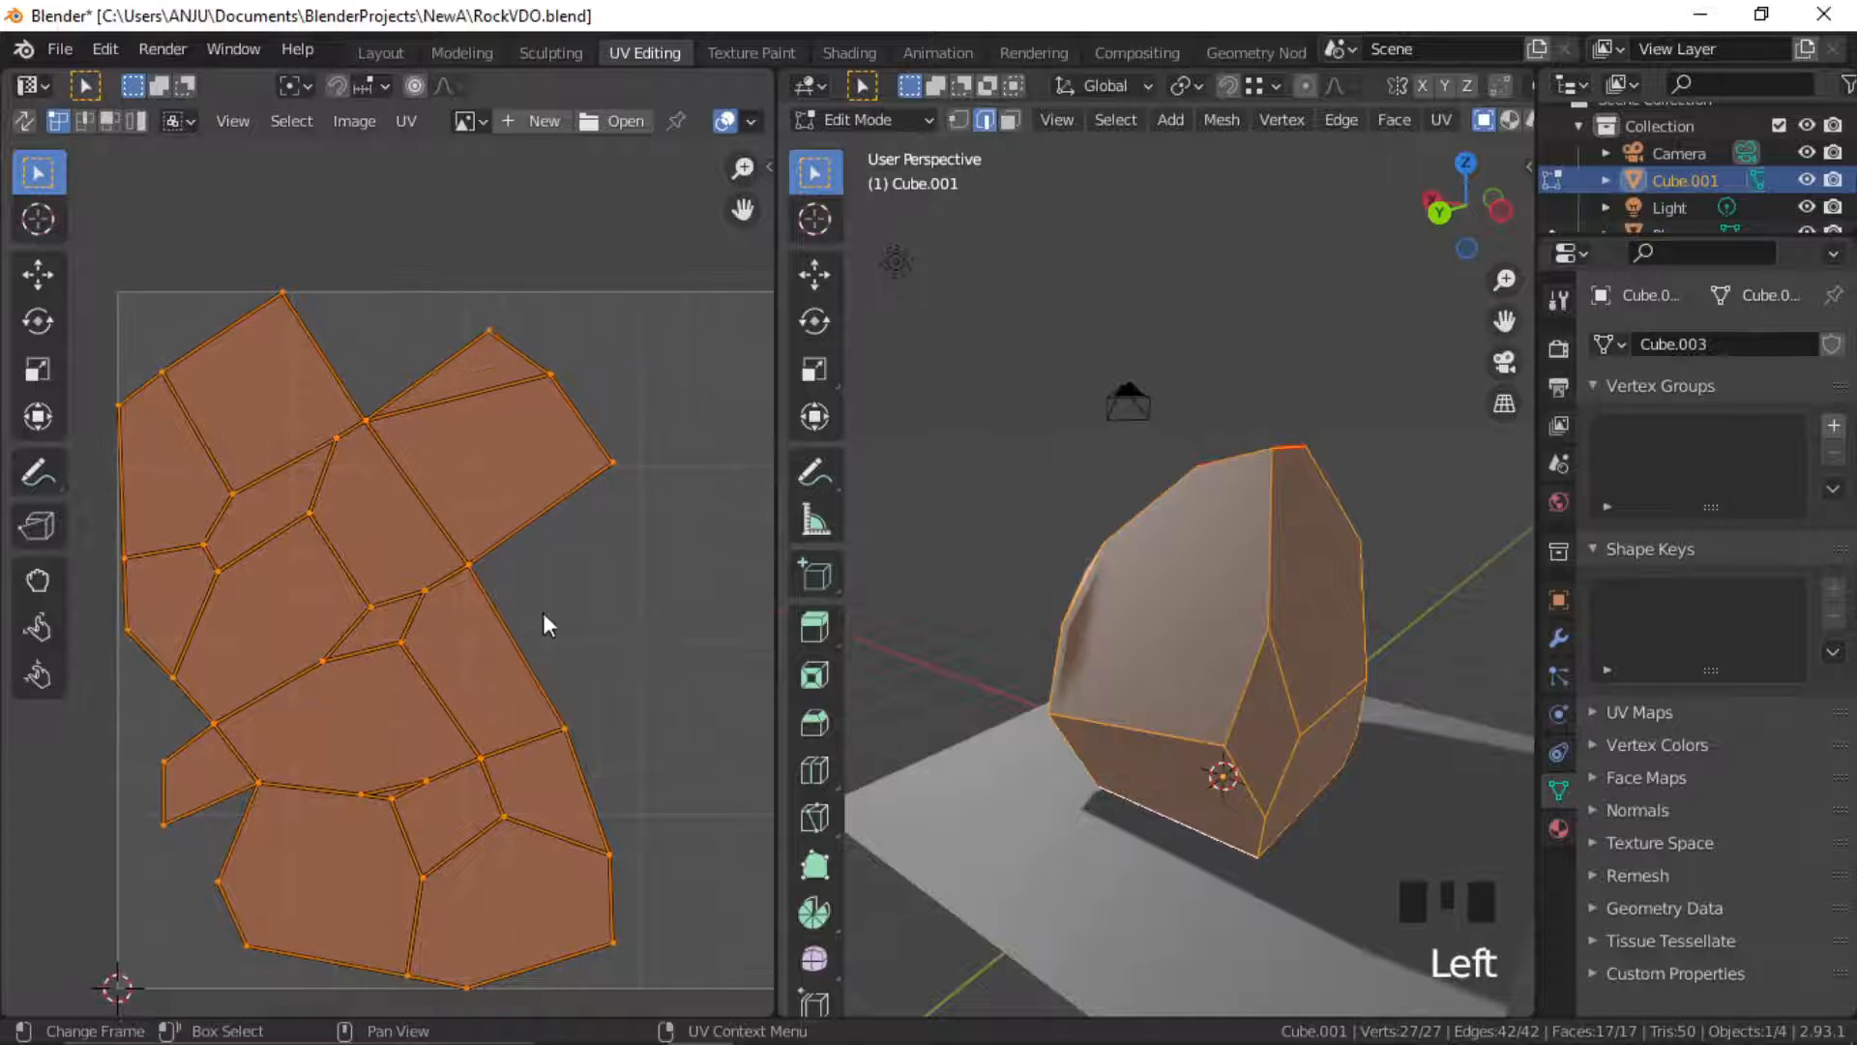
left_click(381, 53)
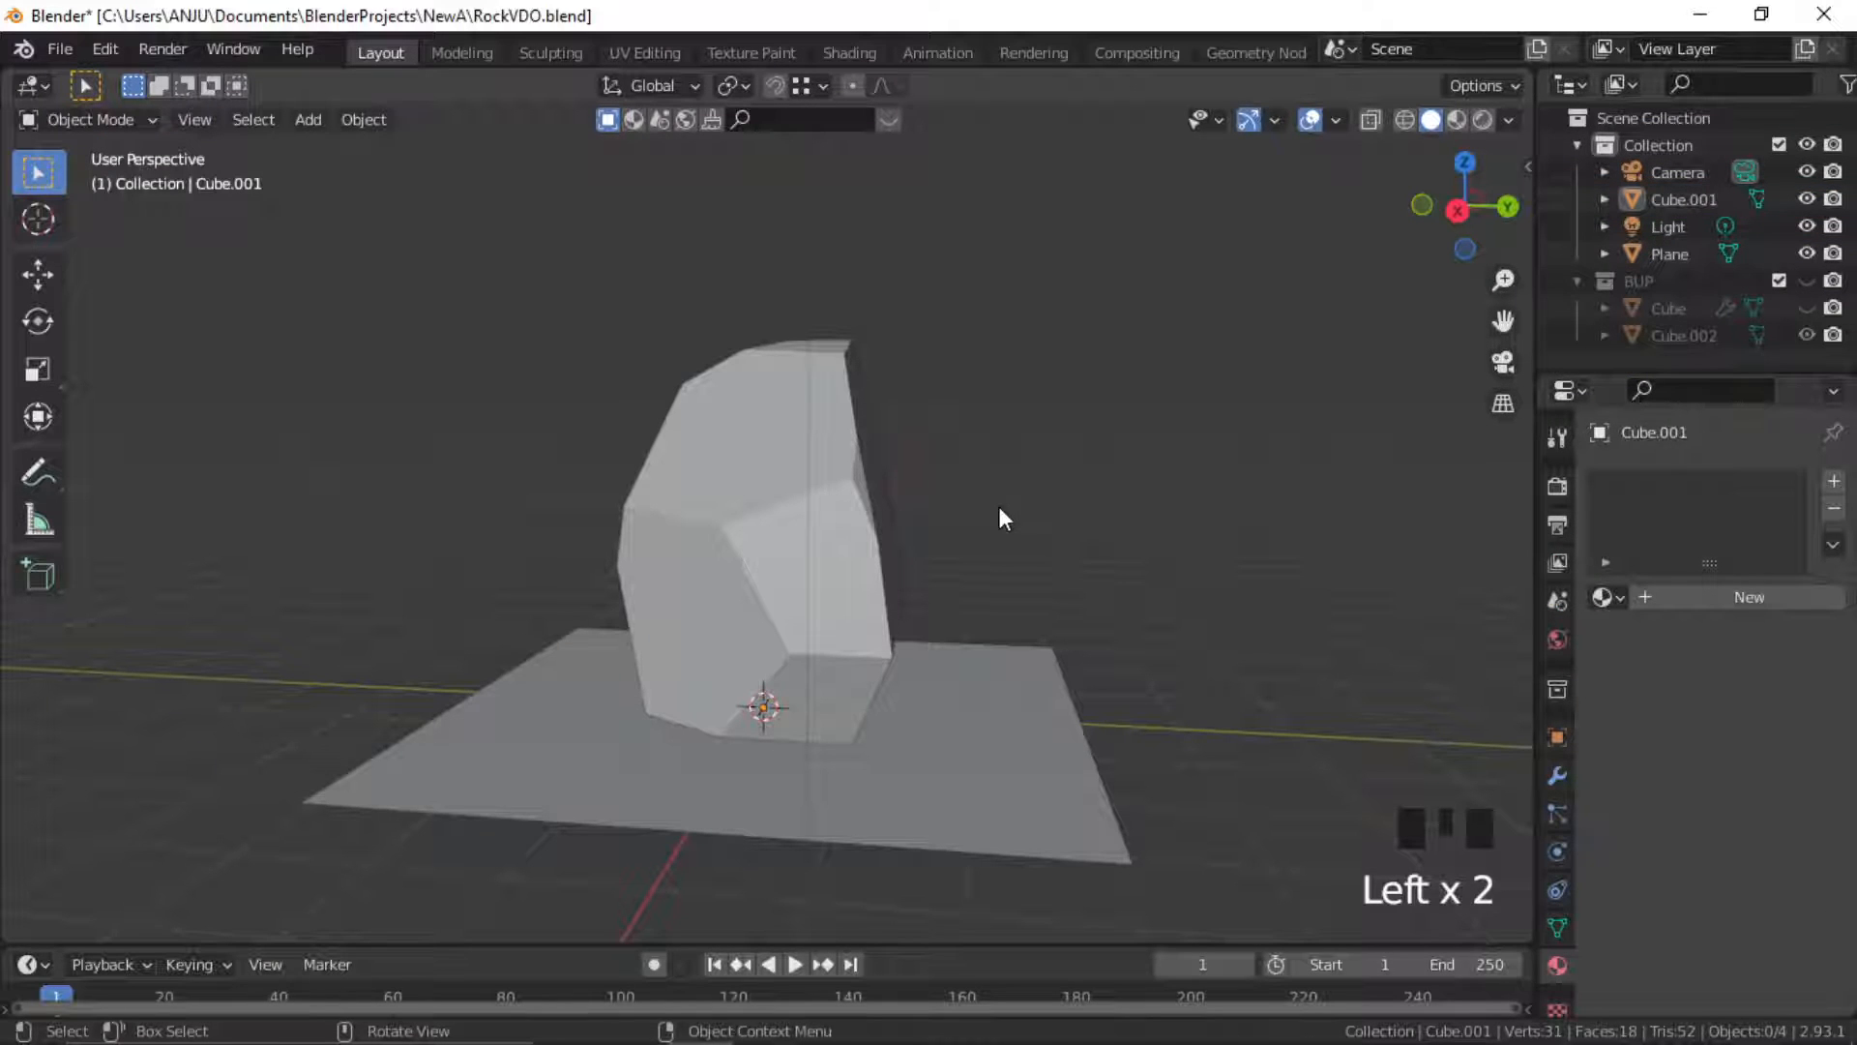
Select the rock in Object Mode and duplicate it in place without any offset
middle_click_drag(903, 526, 727, 487)
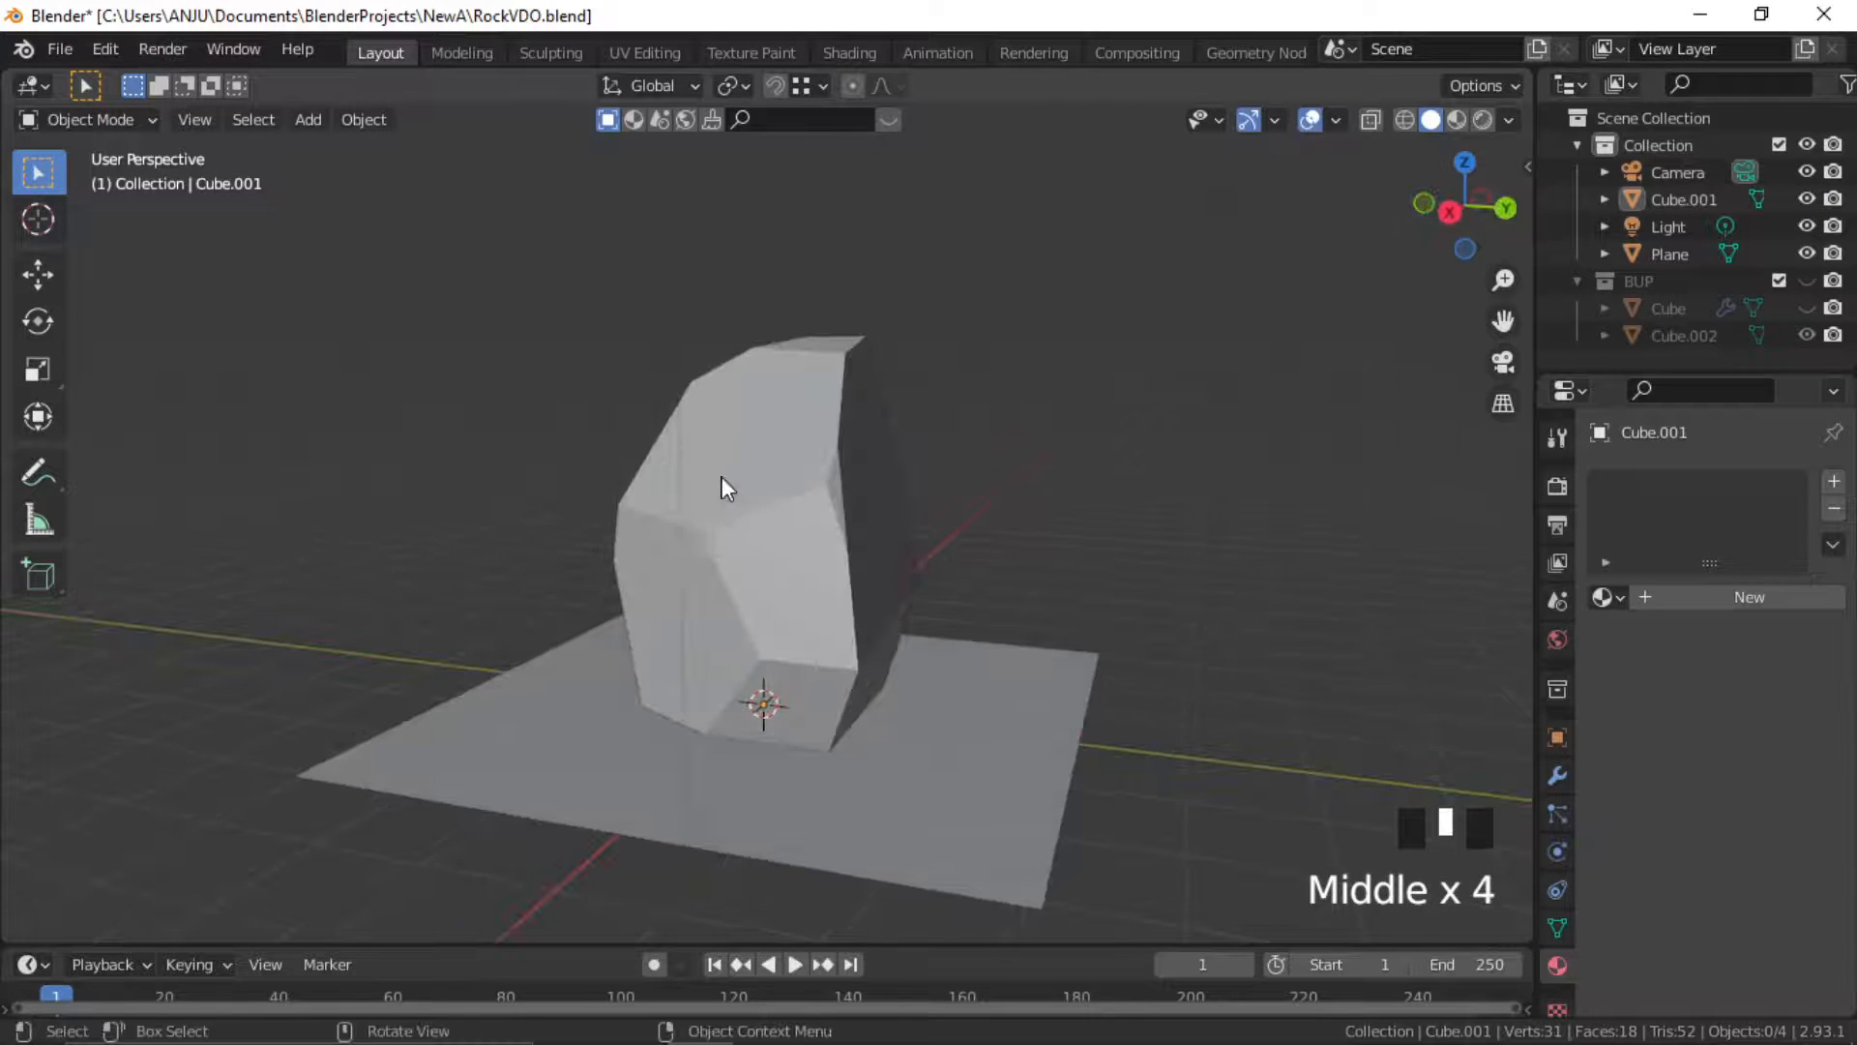
left_click(812, 510)
middle_click_drag(876, 536, 936, 528)
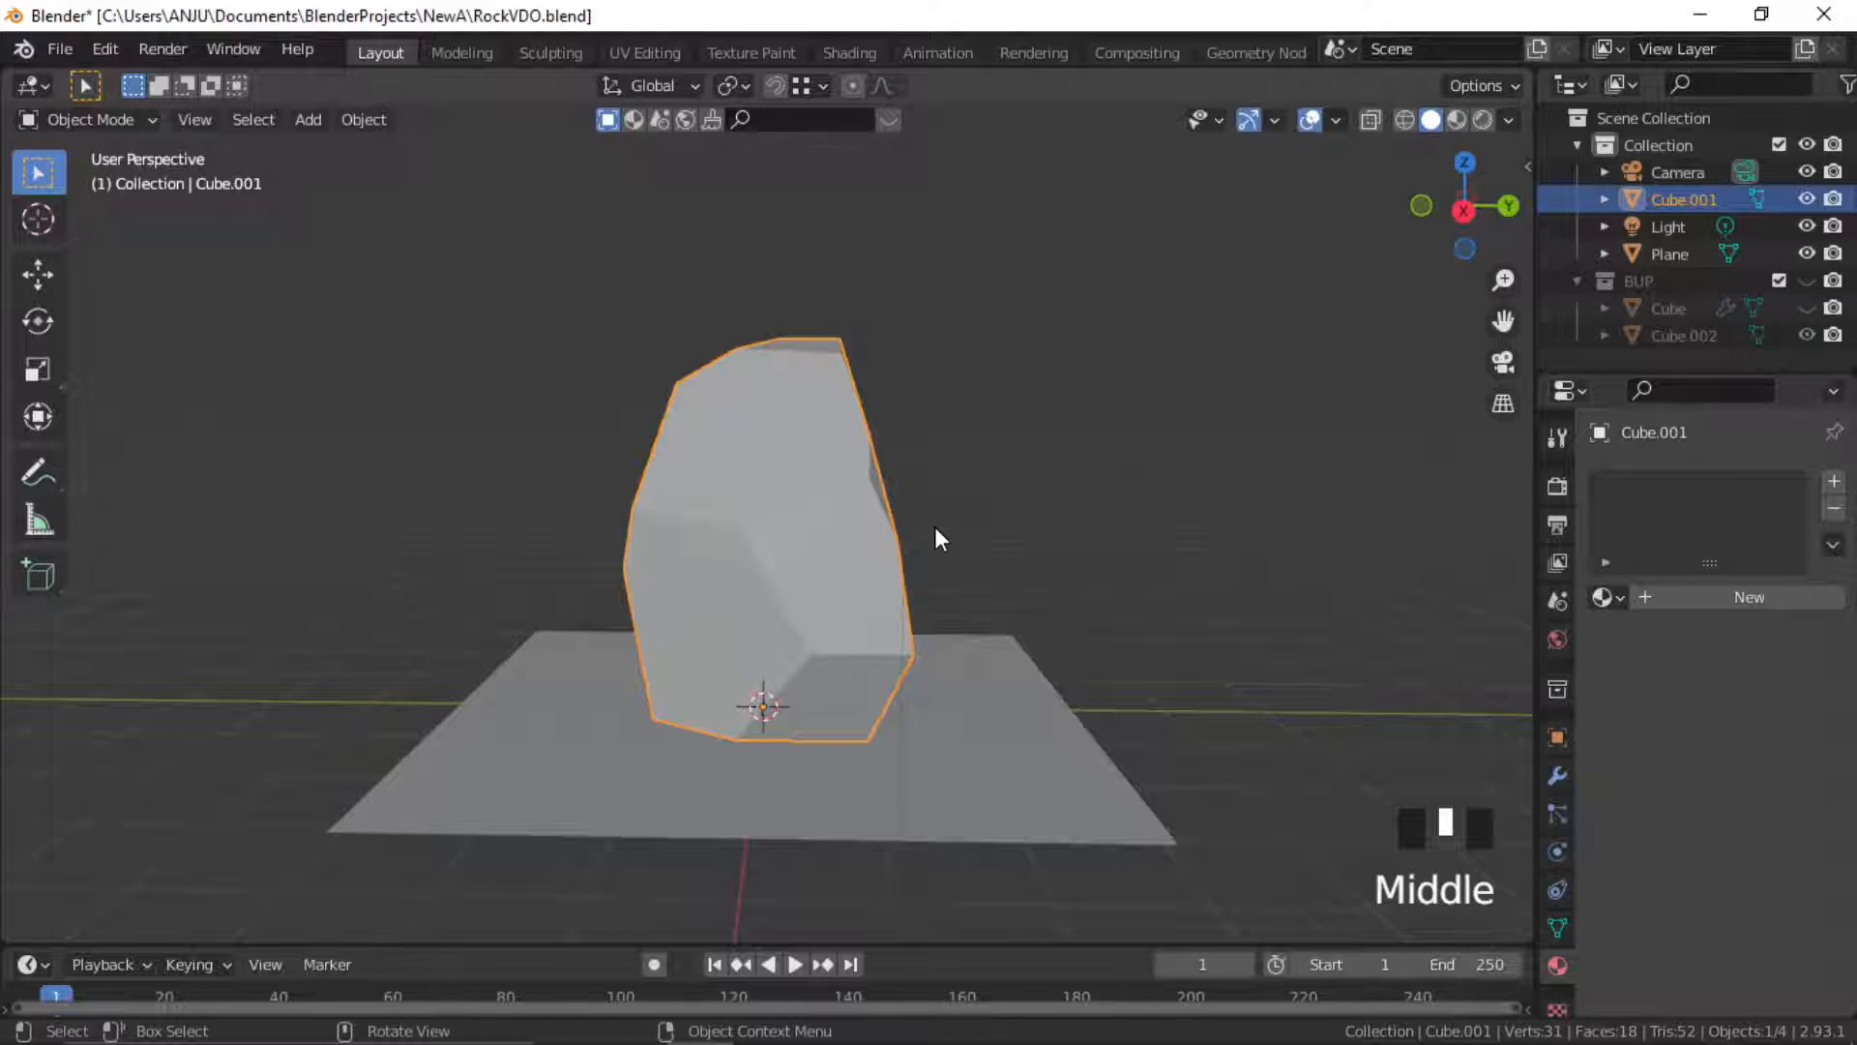
key("shift+d")
left_click(935, 526)
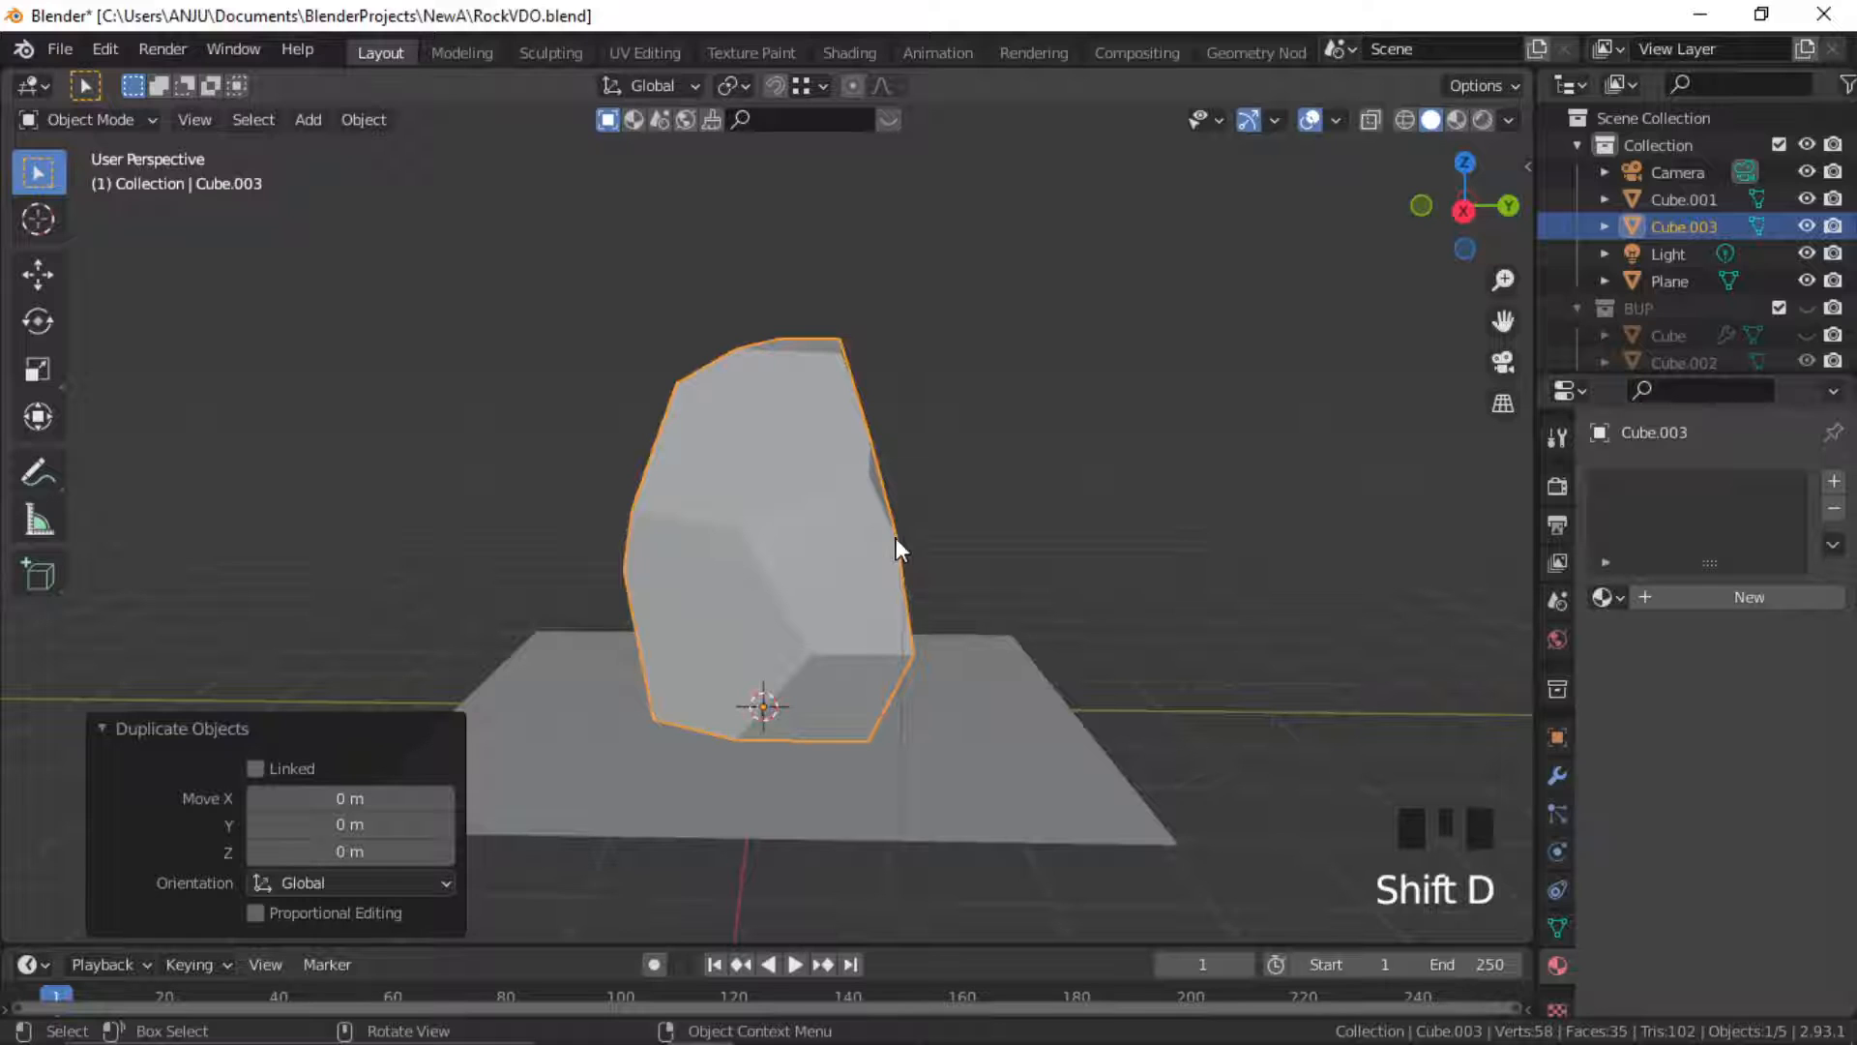
Select the original rock Cube.001 and move it about -4.26 m along the Y axis, clear of its duplicate
left_click(1666, 199)
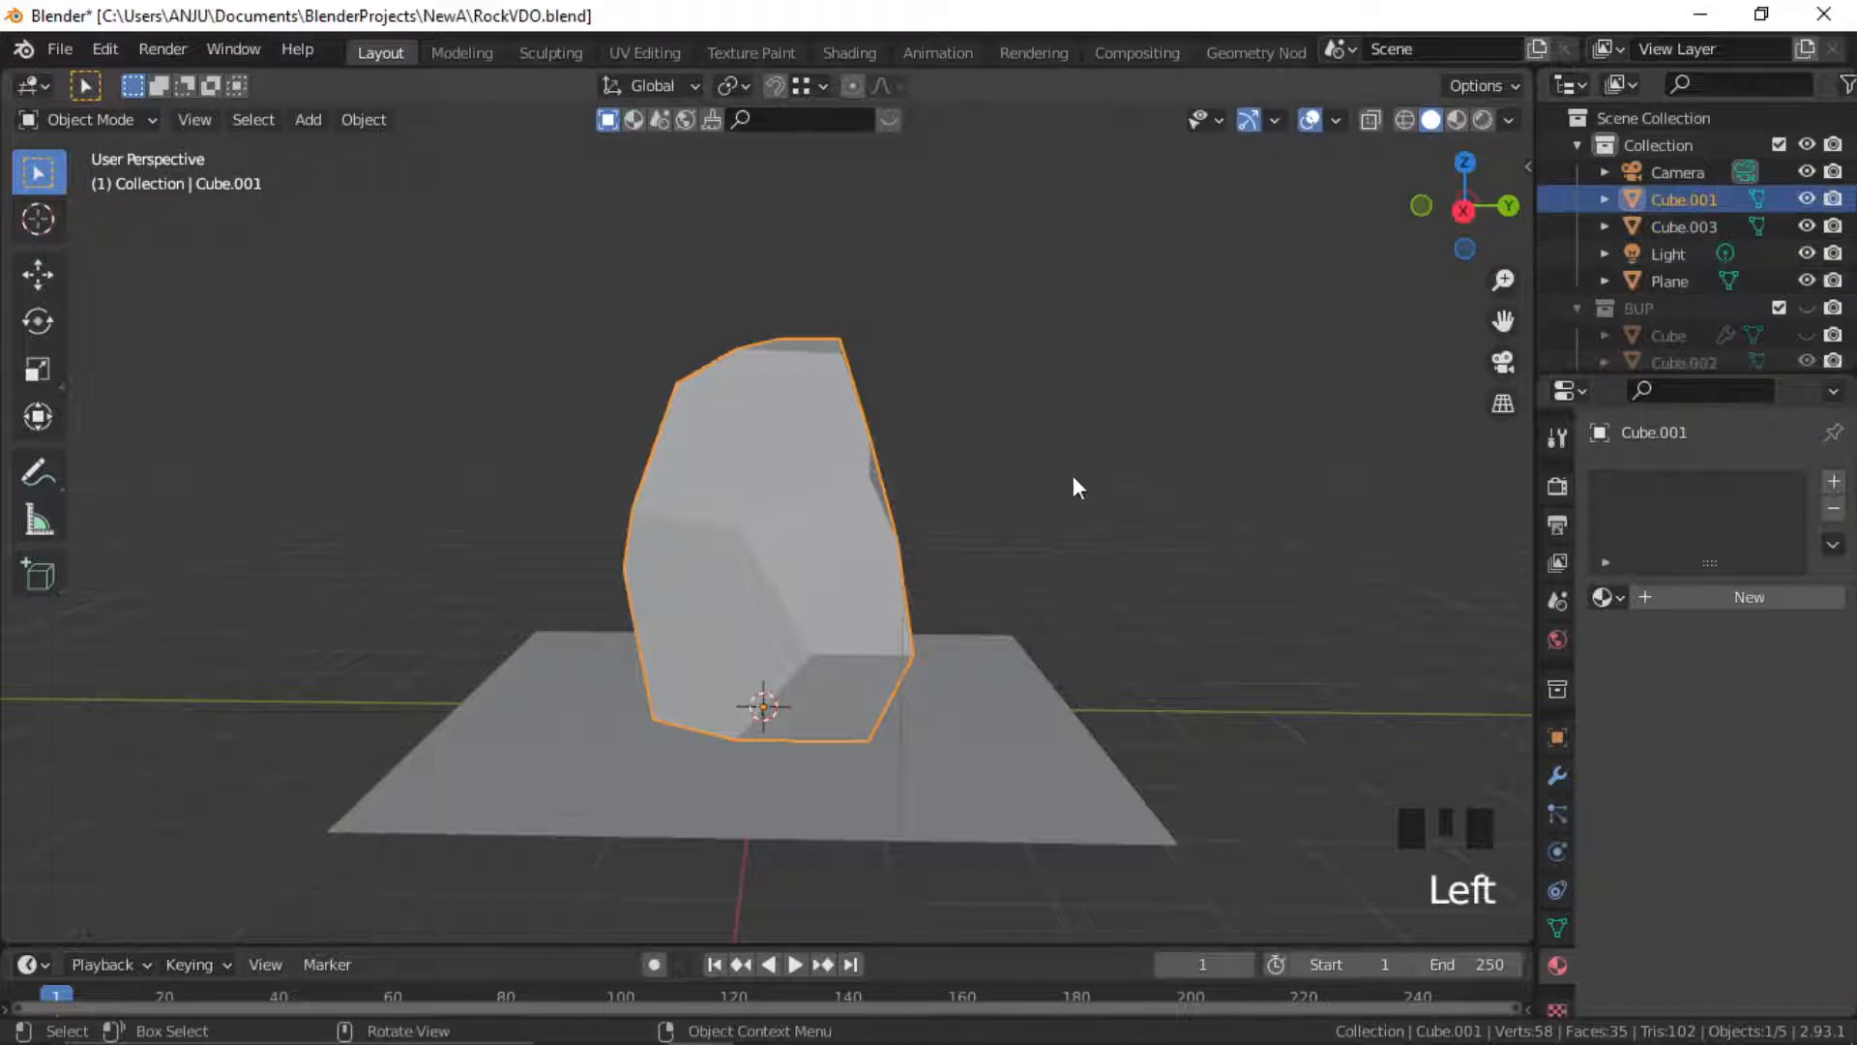
key("g")
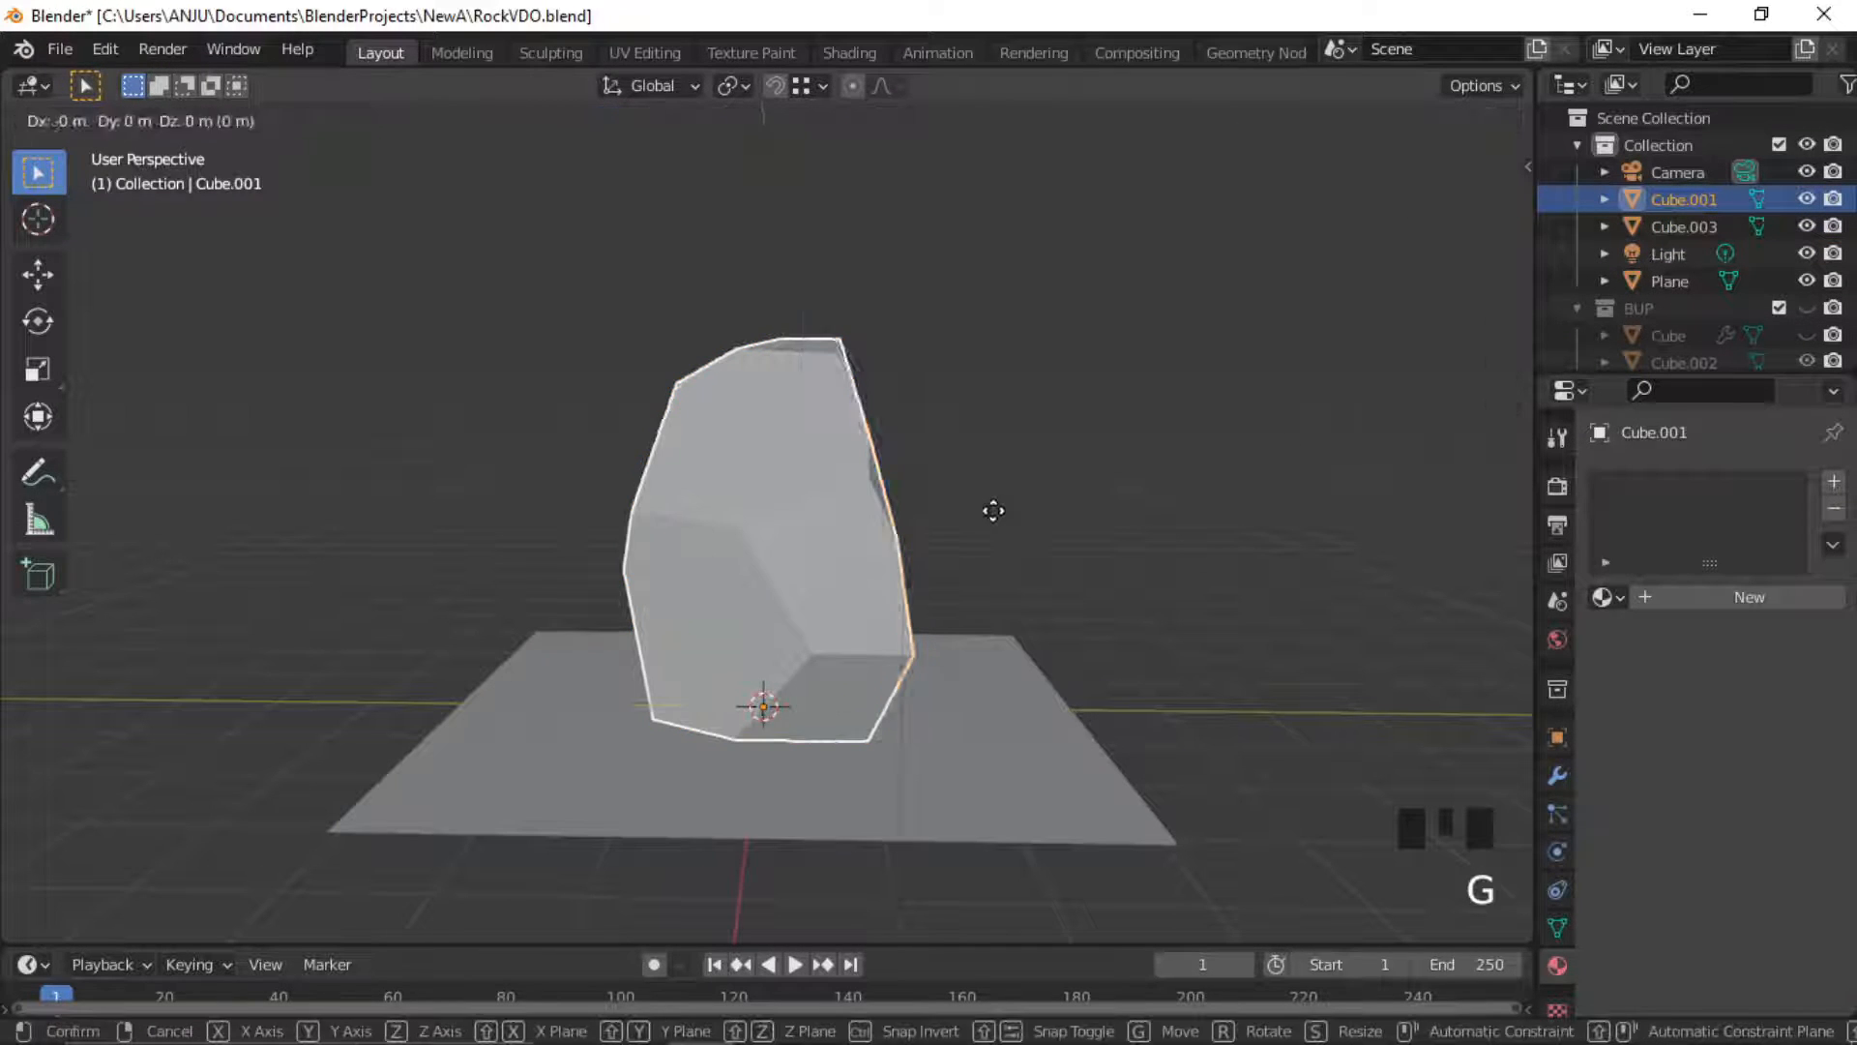
key("y")
left_click(572, 583)
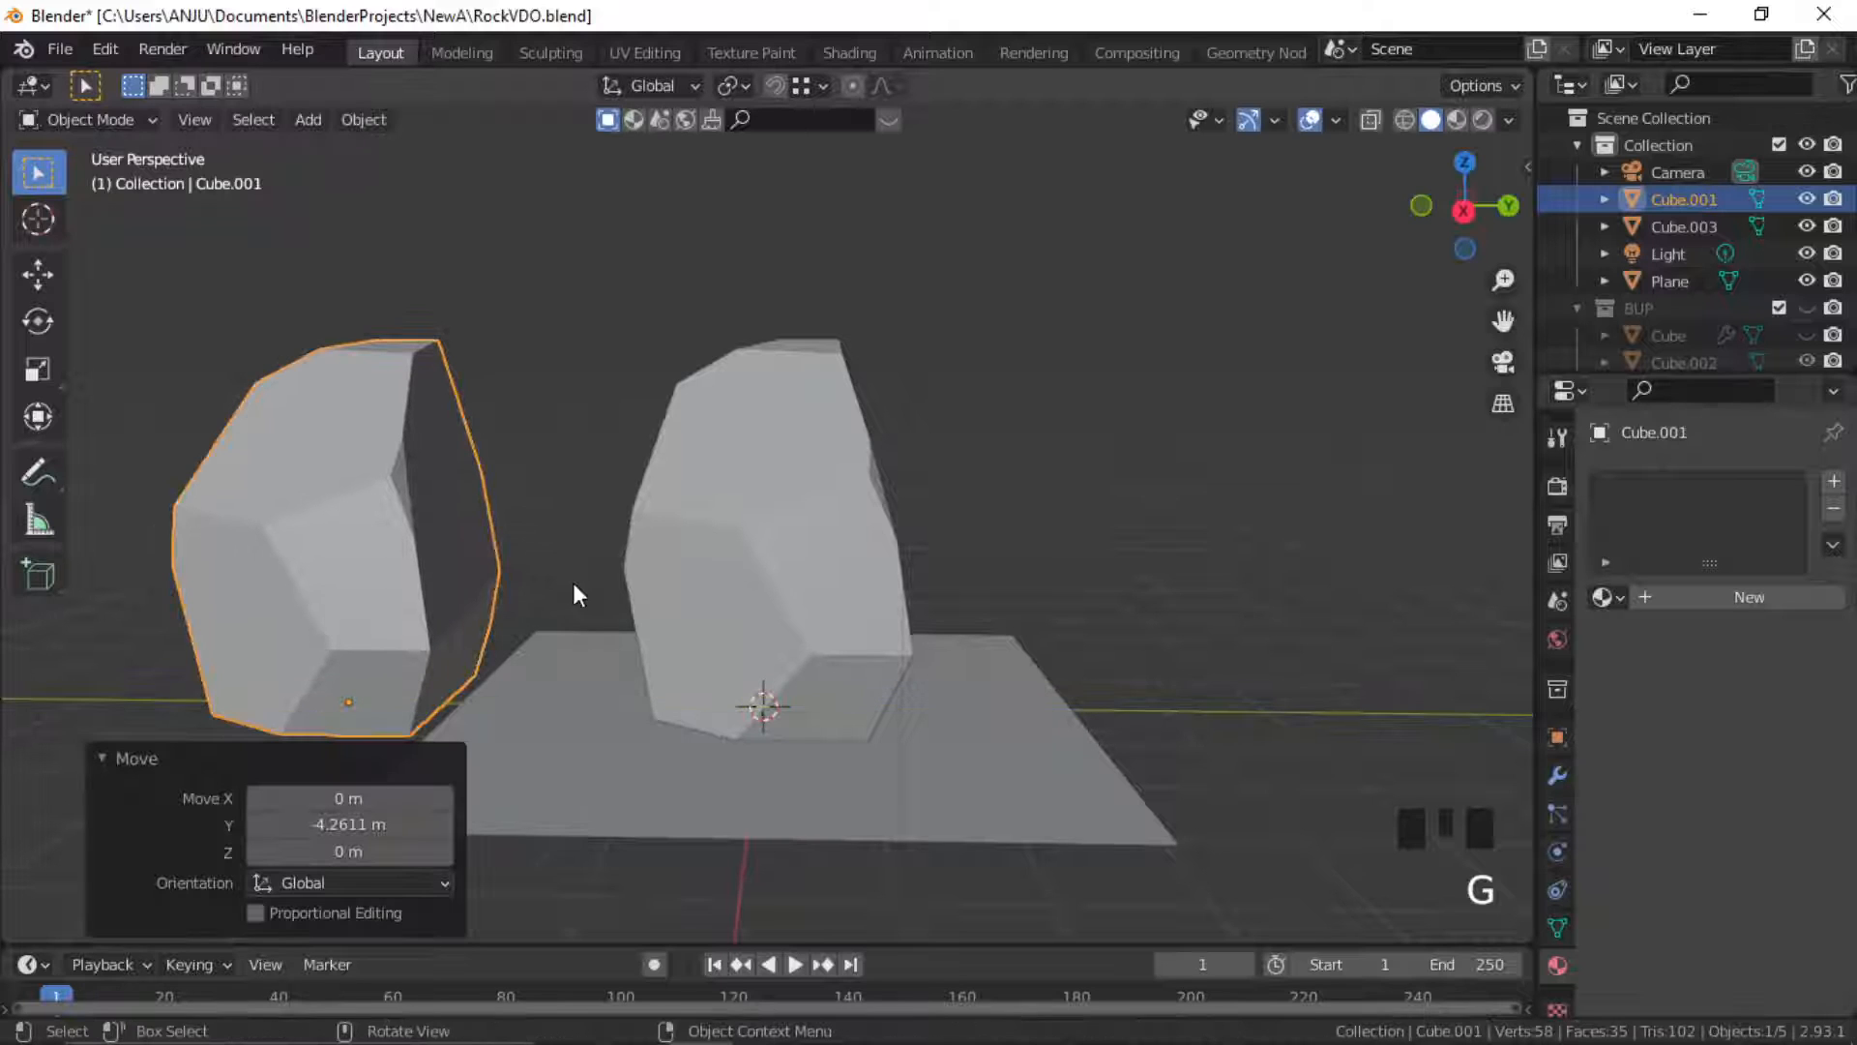
Select the rock that was moved off the plane and rename it LOWPOLY
middle_click_drag(532, 456, 789, 463, "shift")
left_click(675, 487)
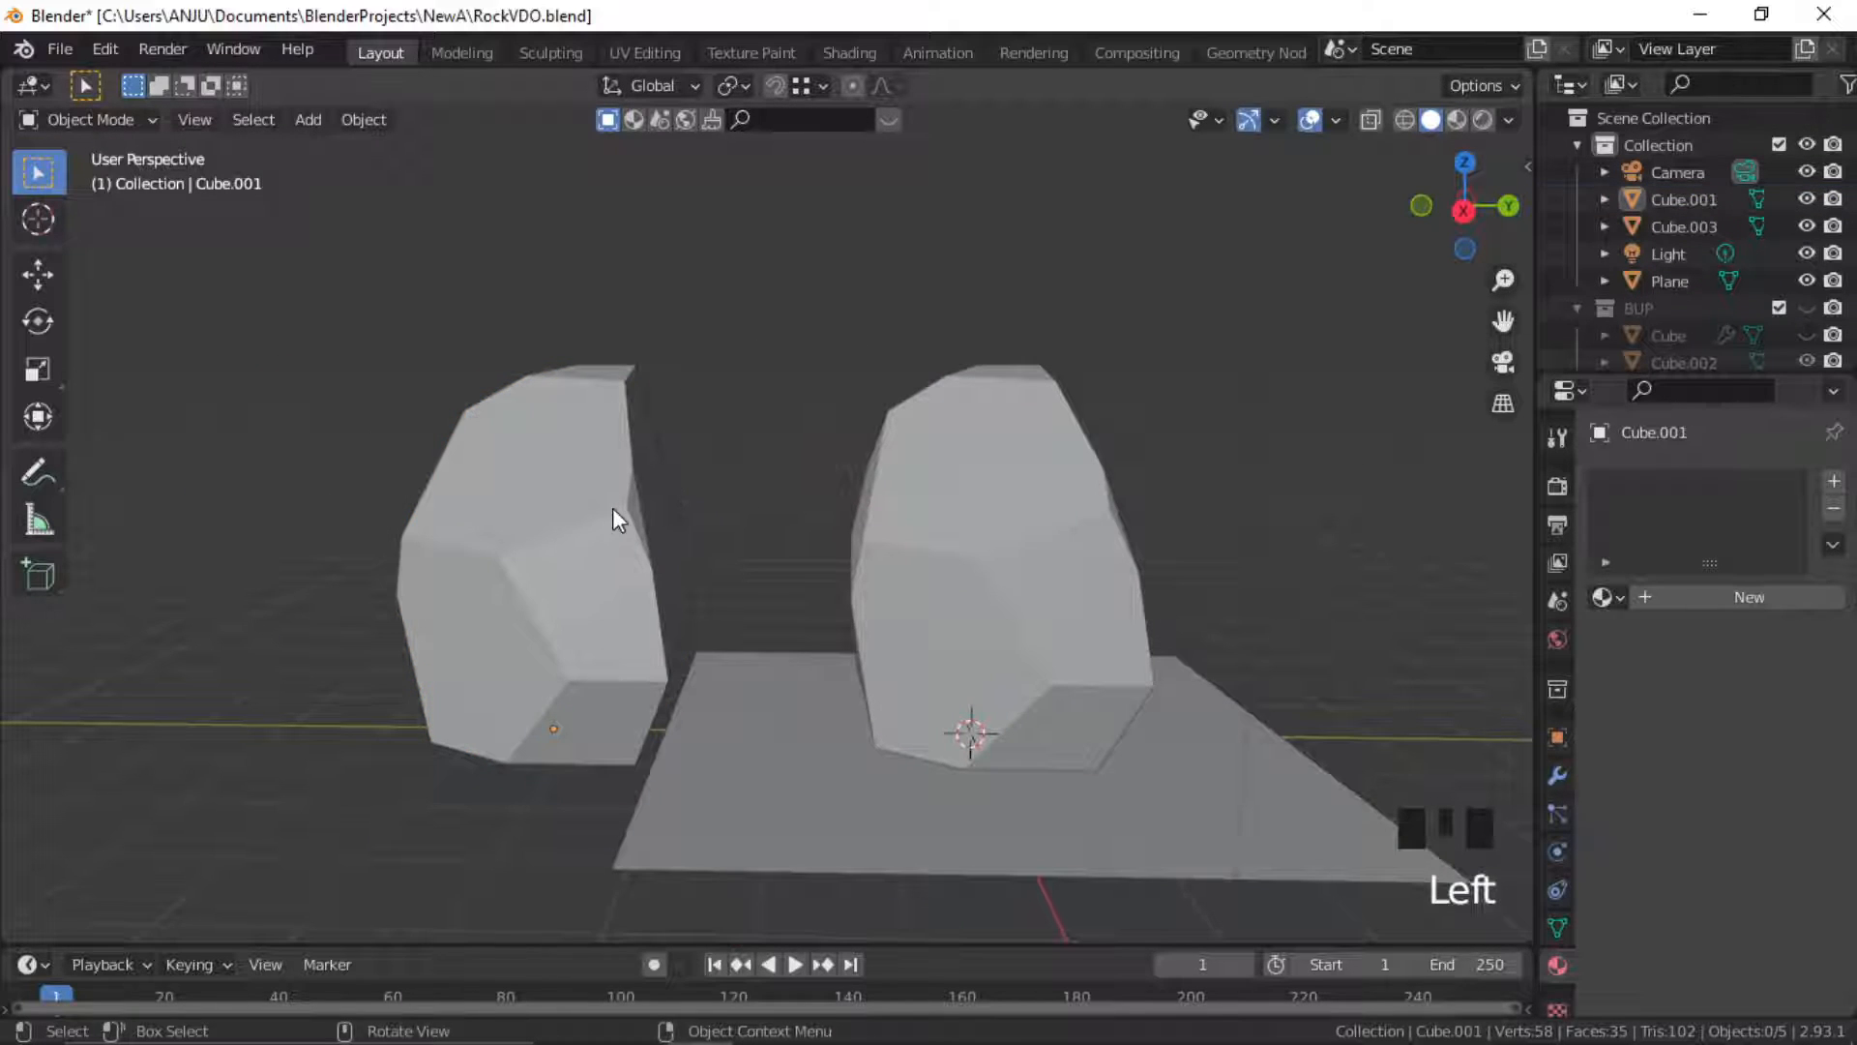
left_click(607, 662)
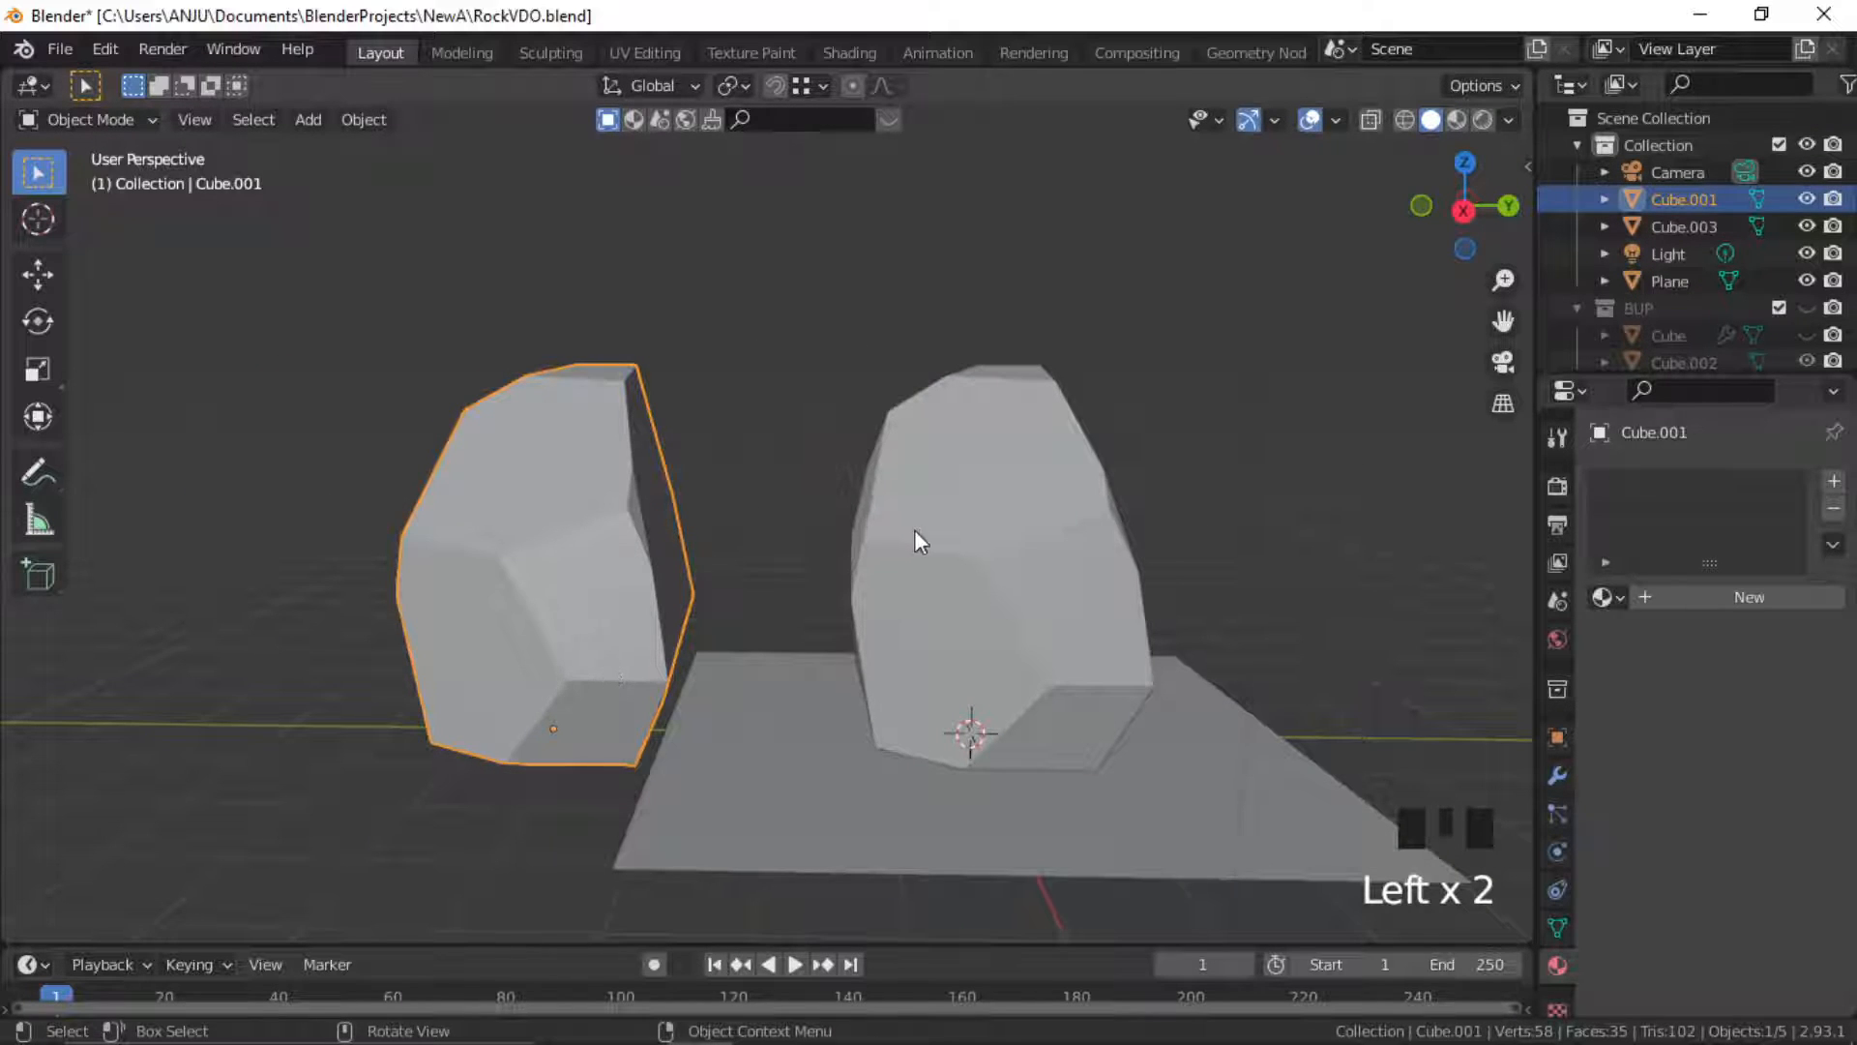
left_click(958, 563)
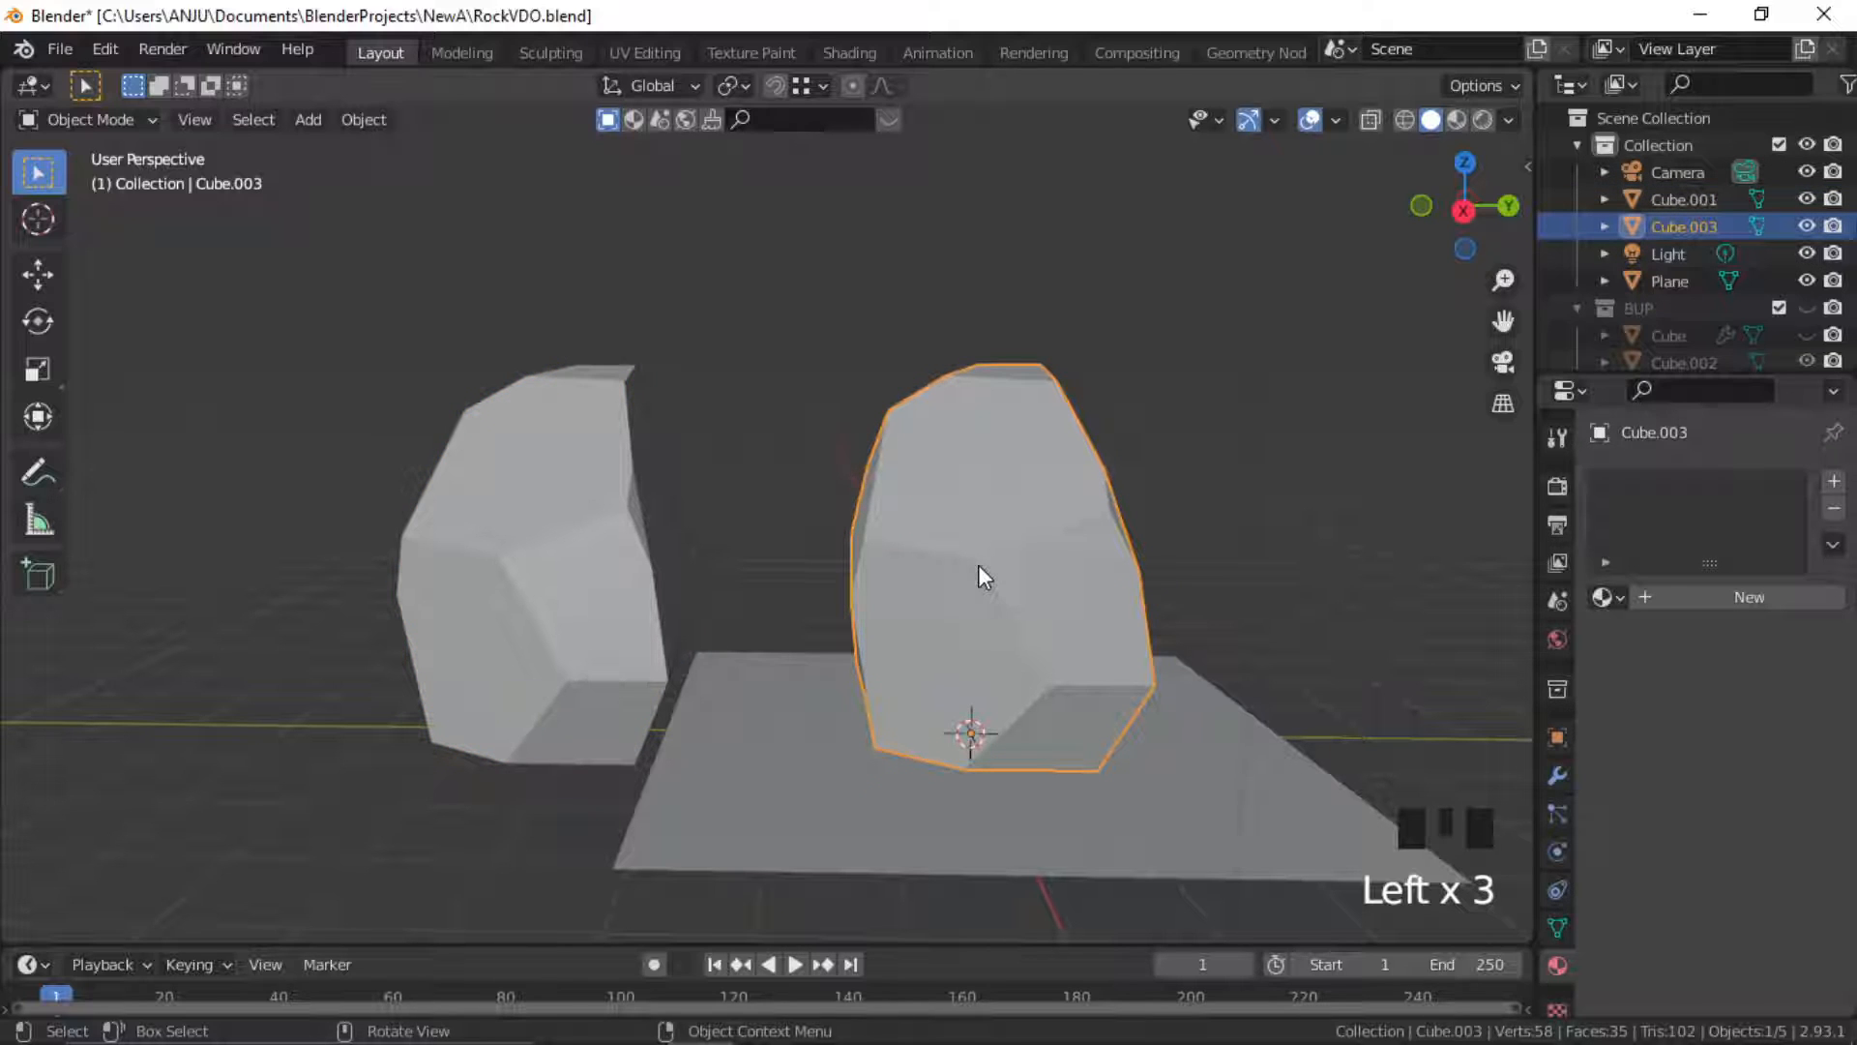
left_click(590, 568)
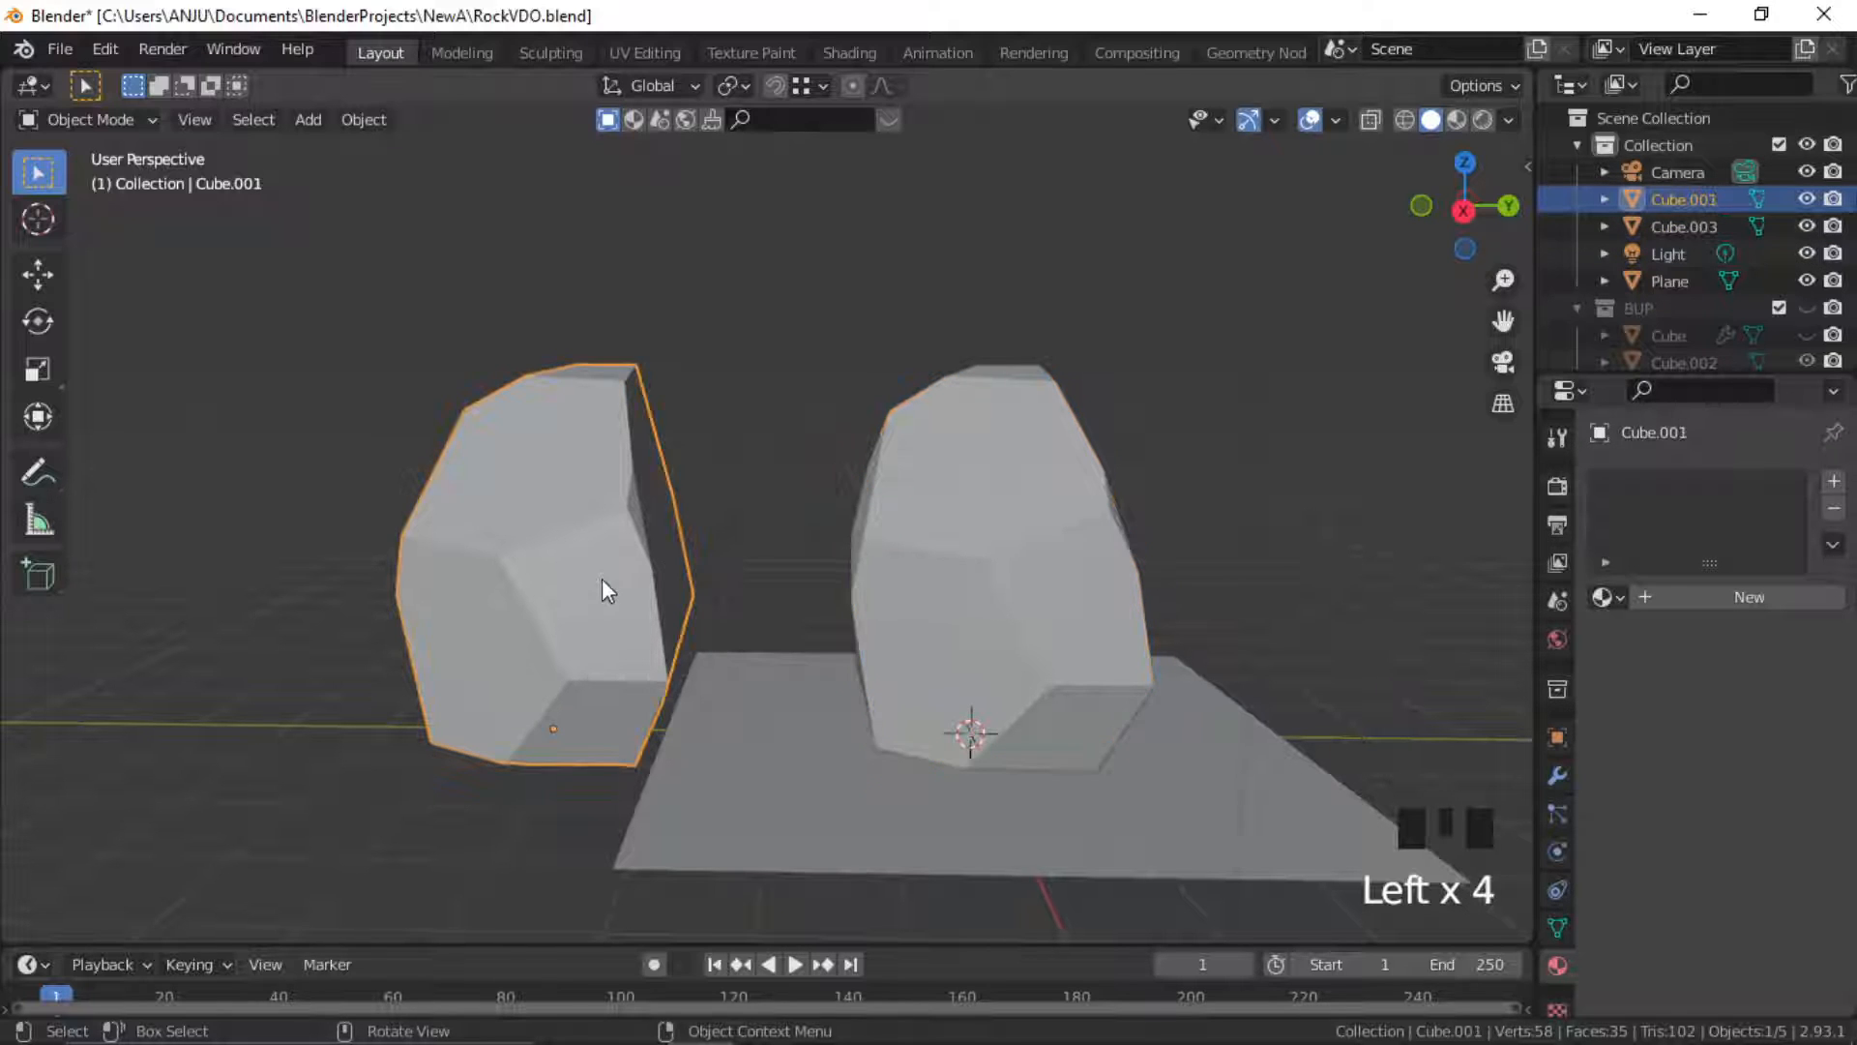
key("F2")
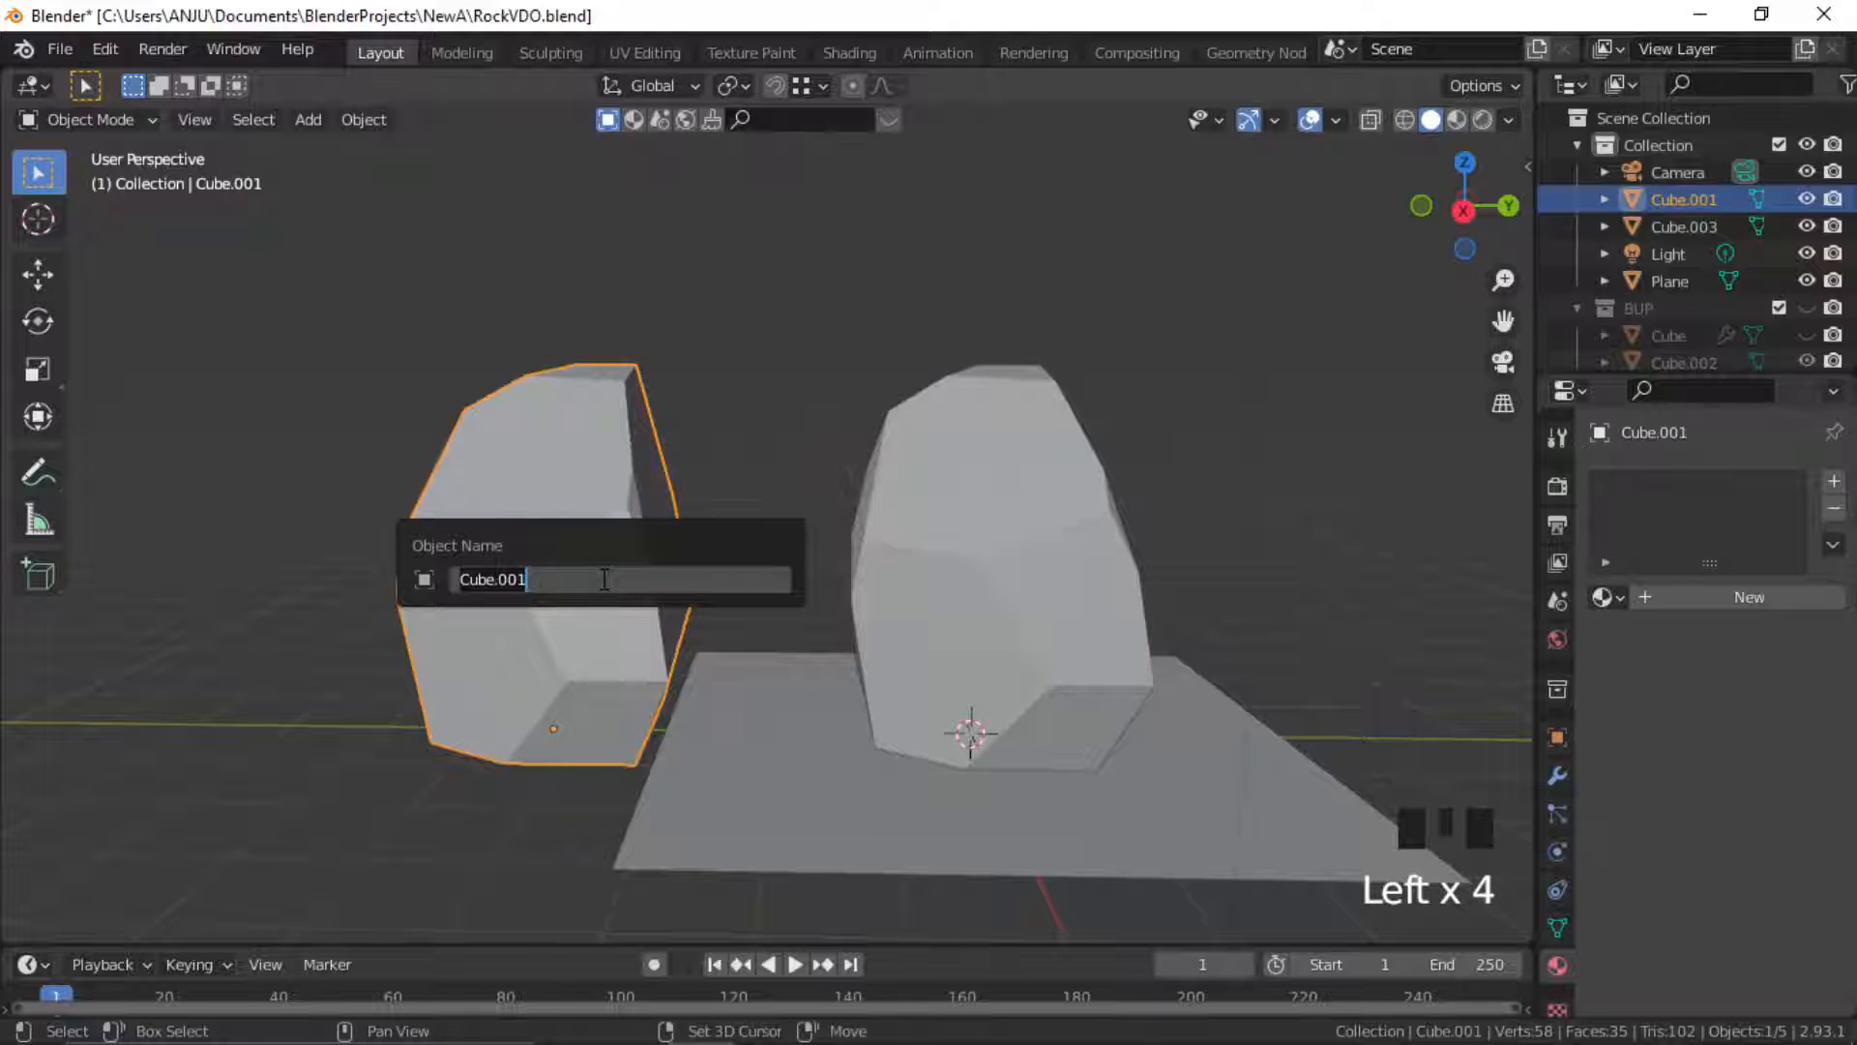
type("LOWPOLY")
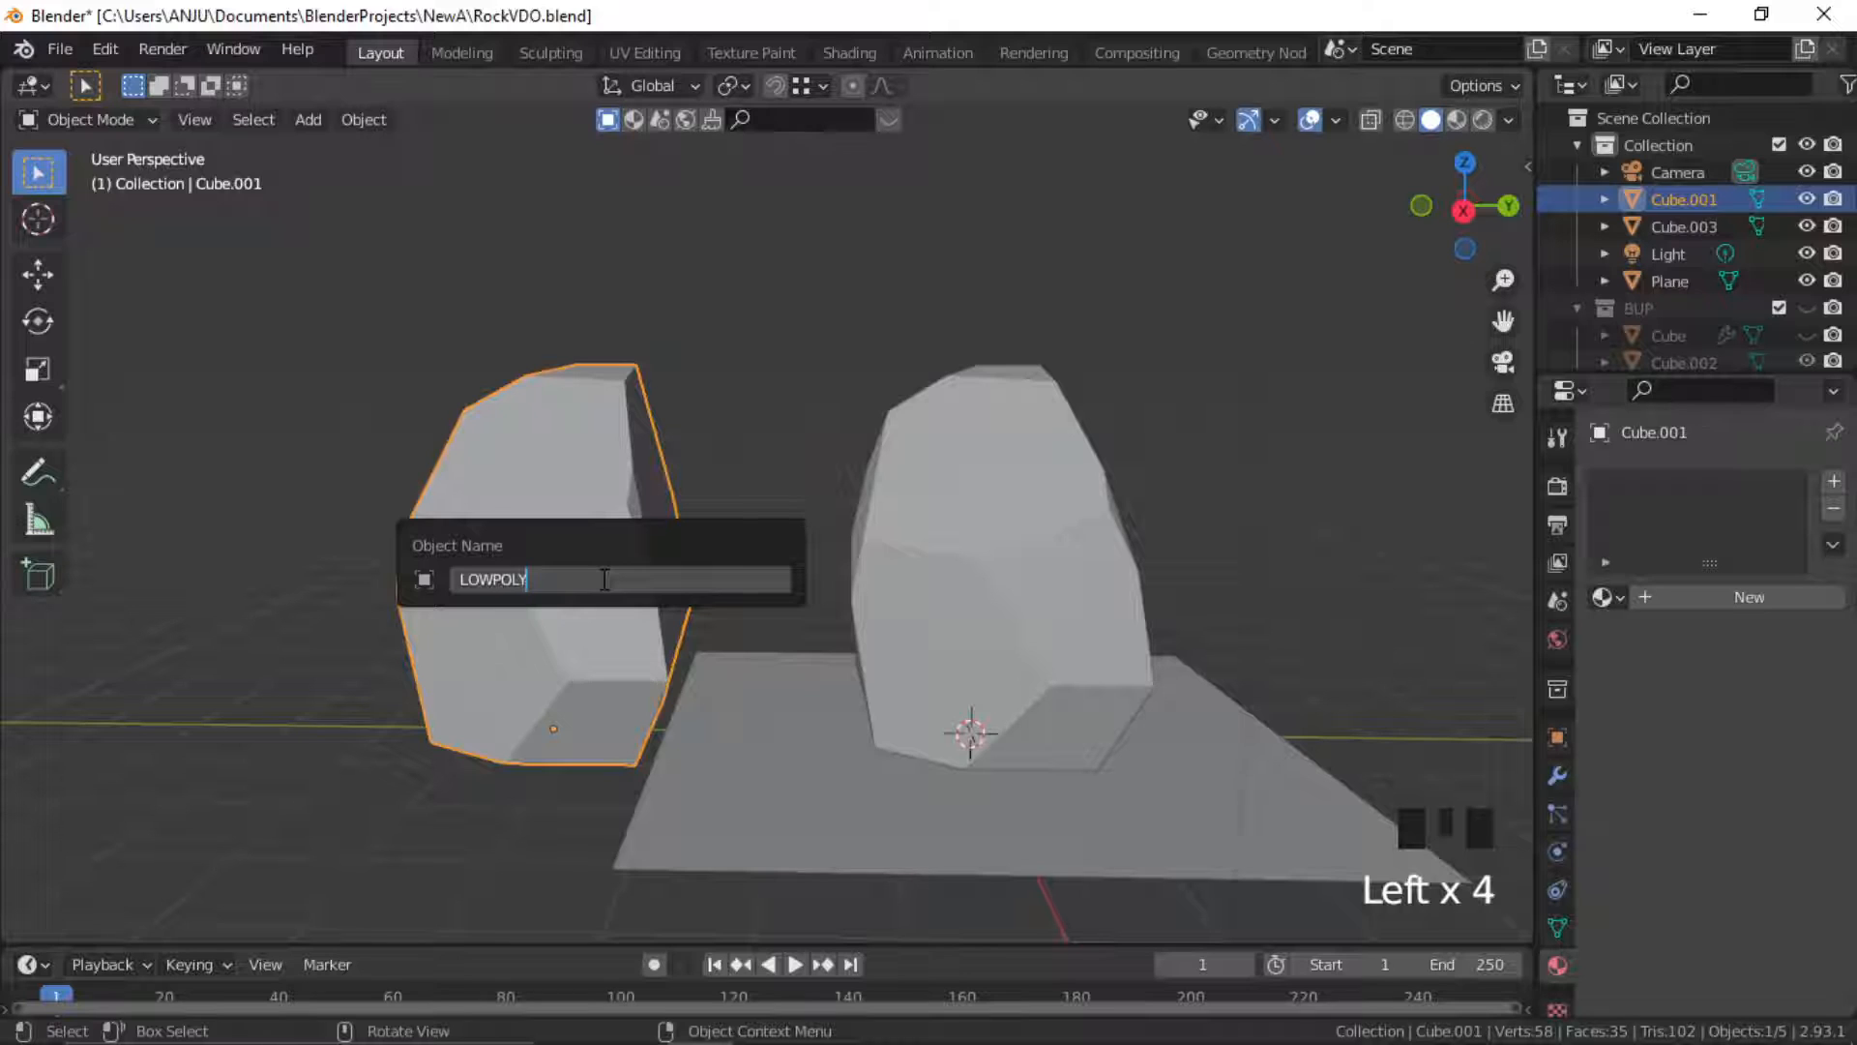
key("Return")
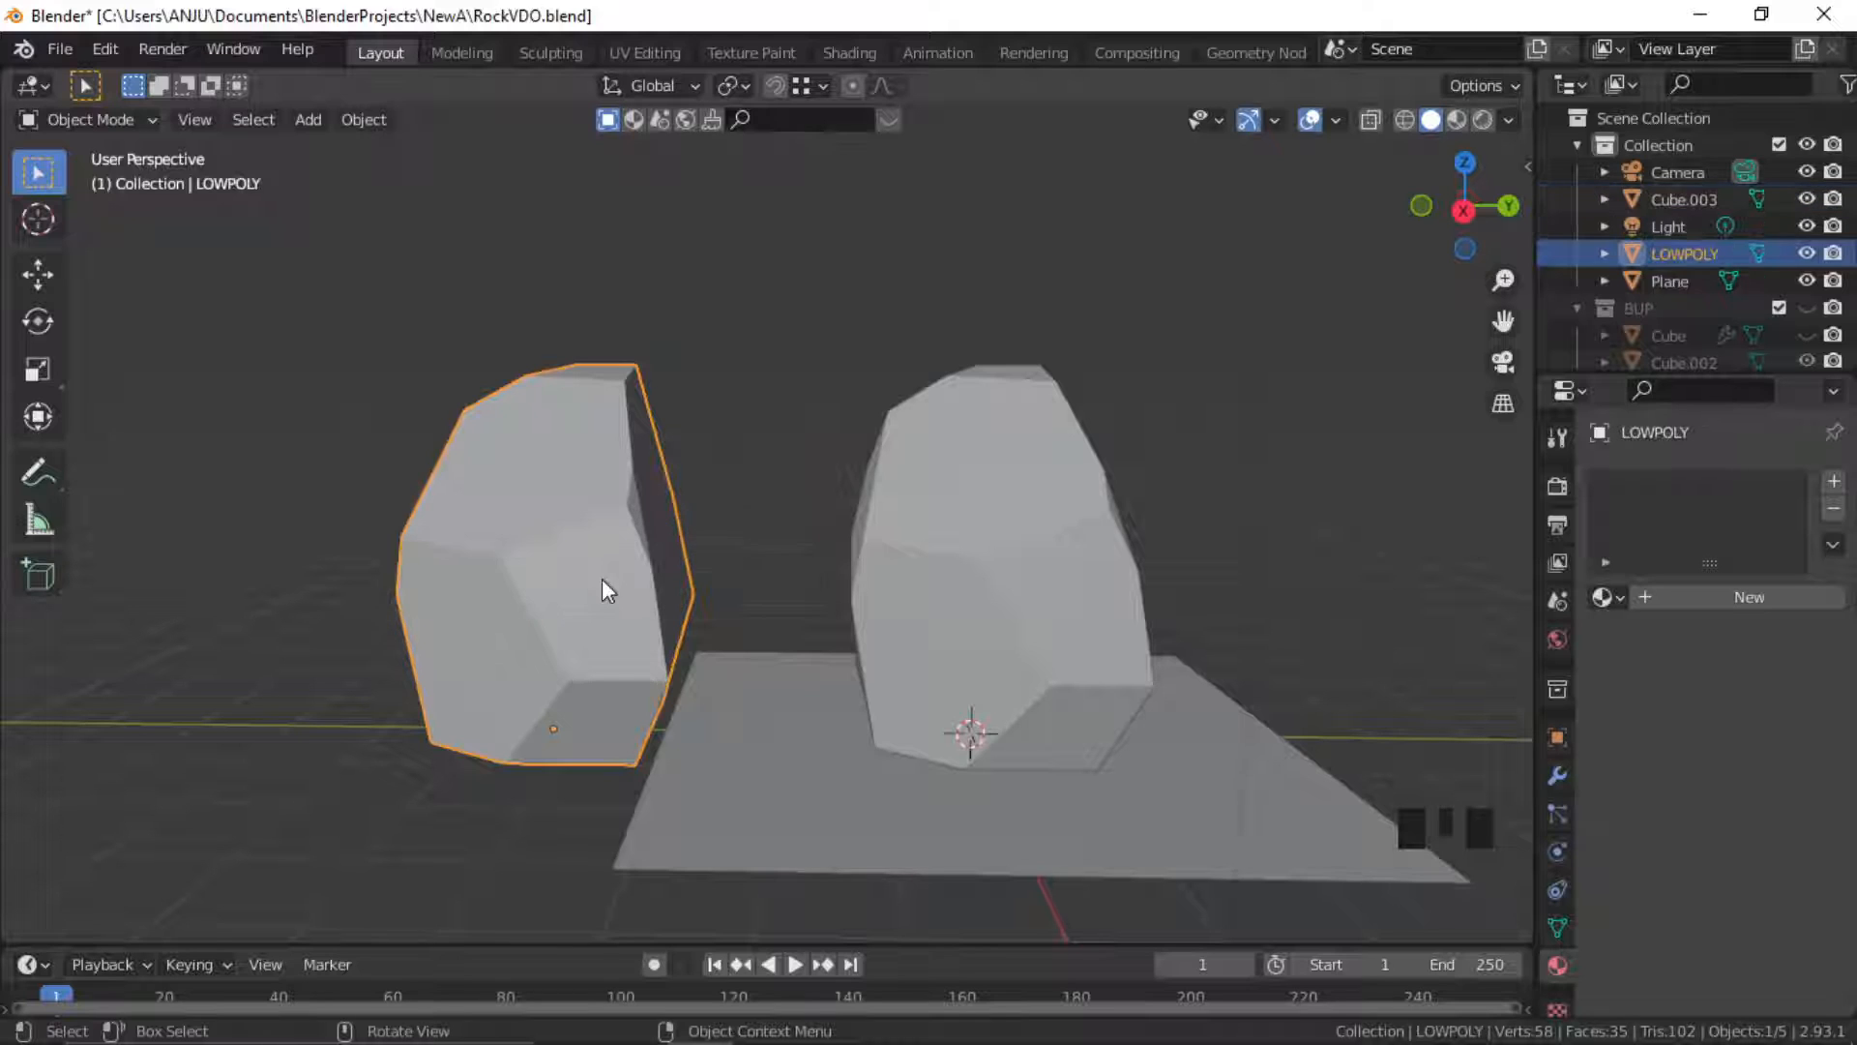
Select the duplicate rock standing on the plane and rename it HIGHPOLY
left_click(941, 590)
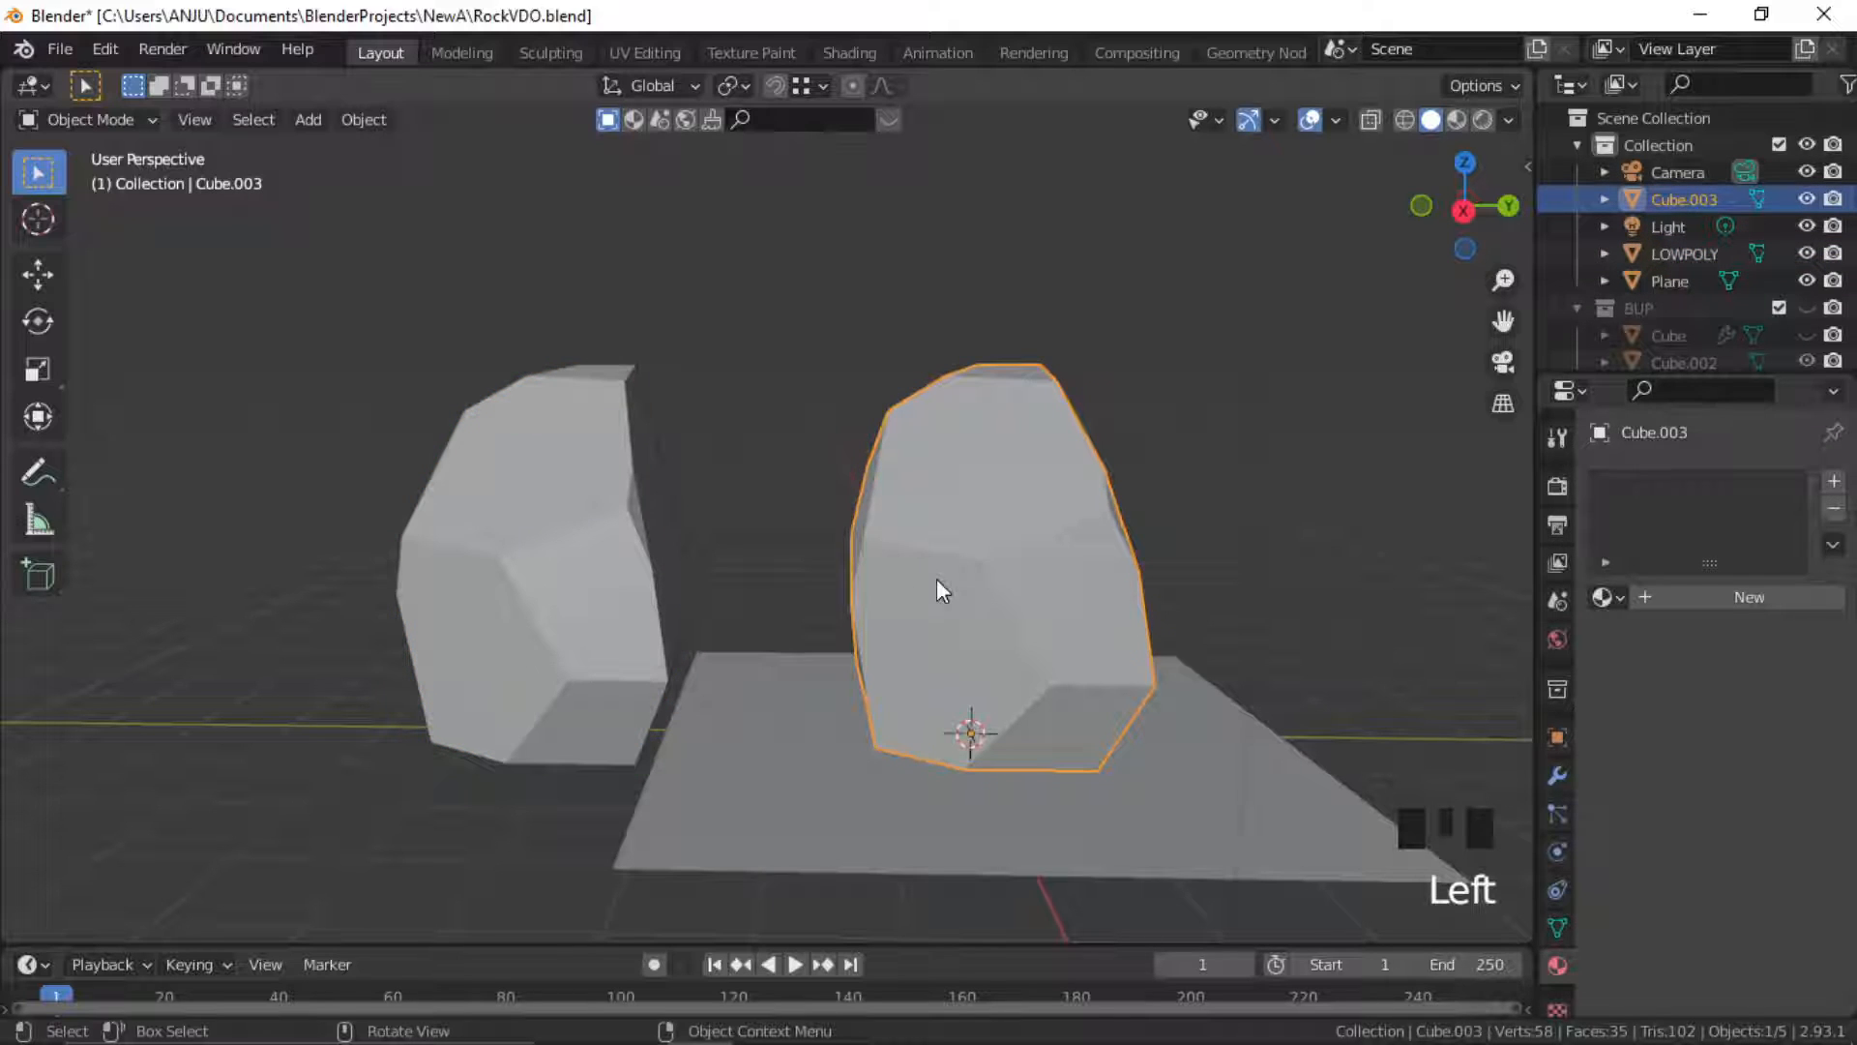
key("F2")
type("HI")
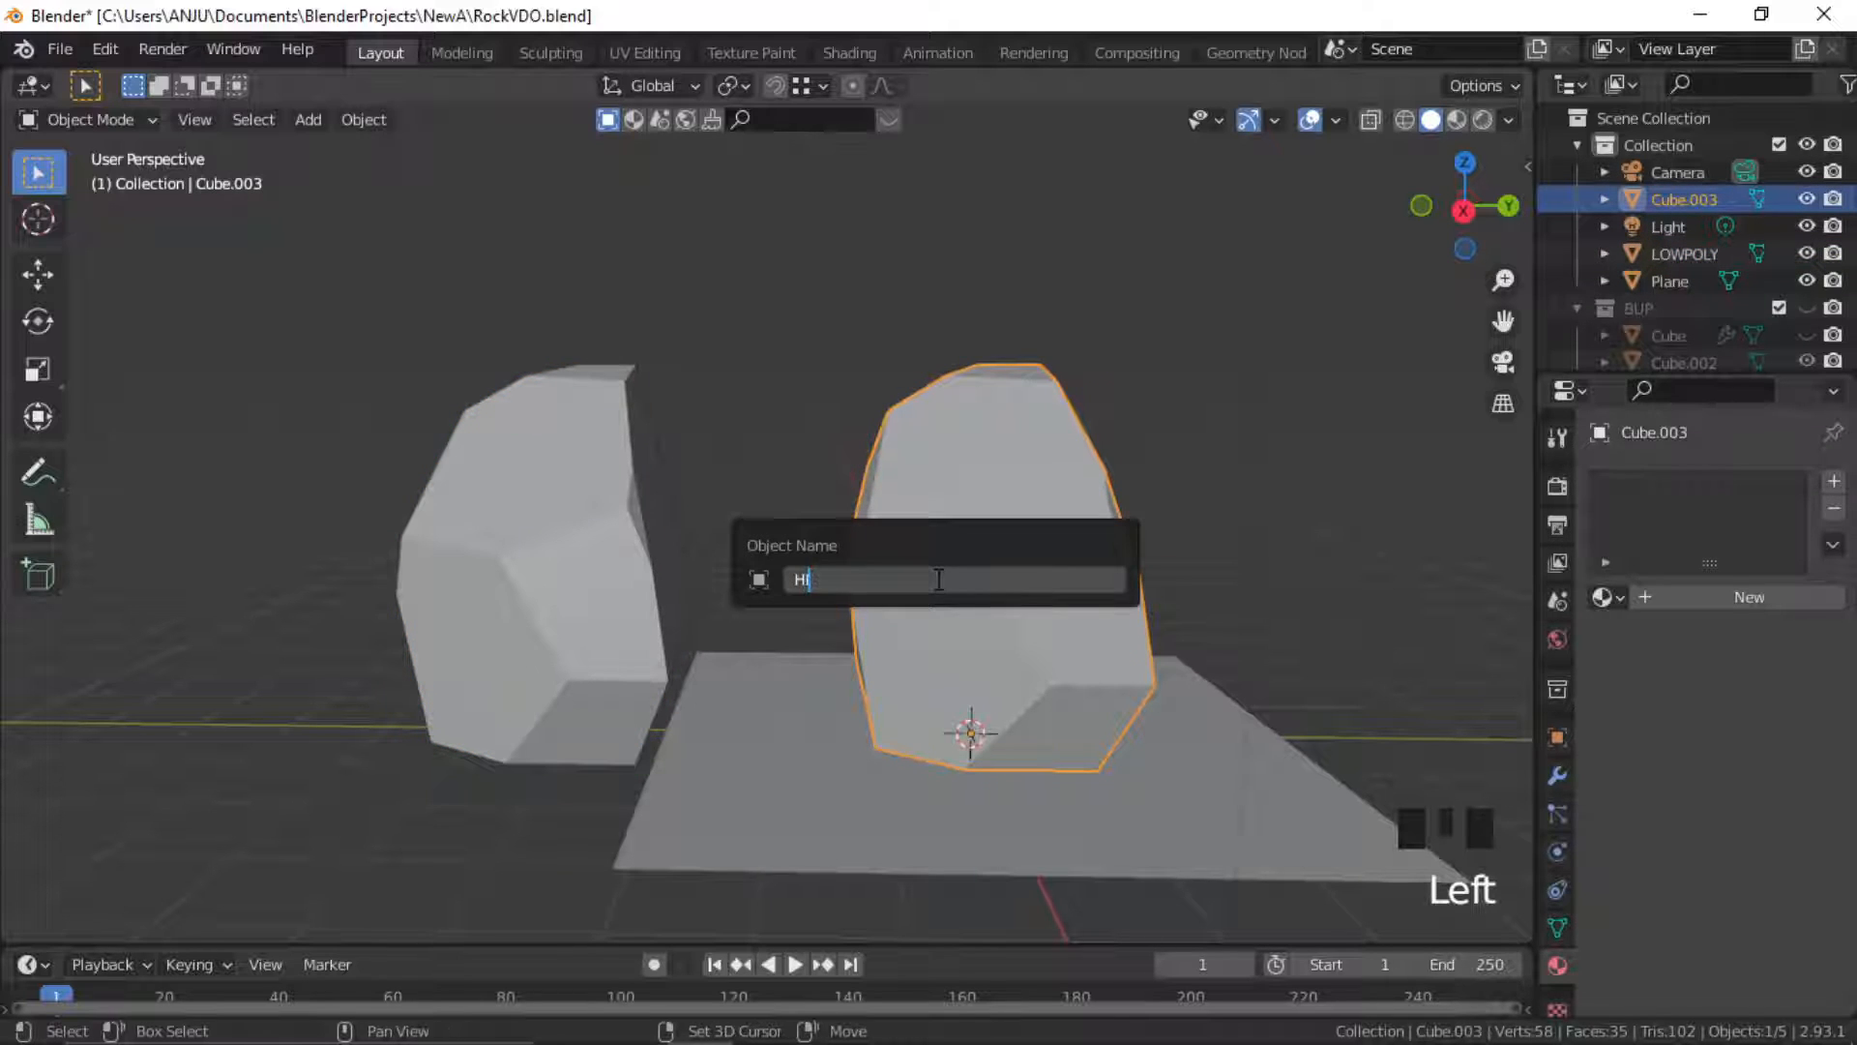
type("GHPOLY")
key("Return")
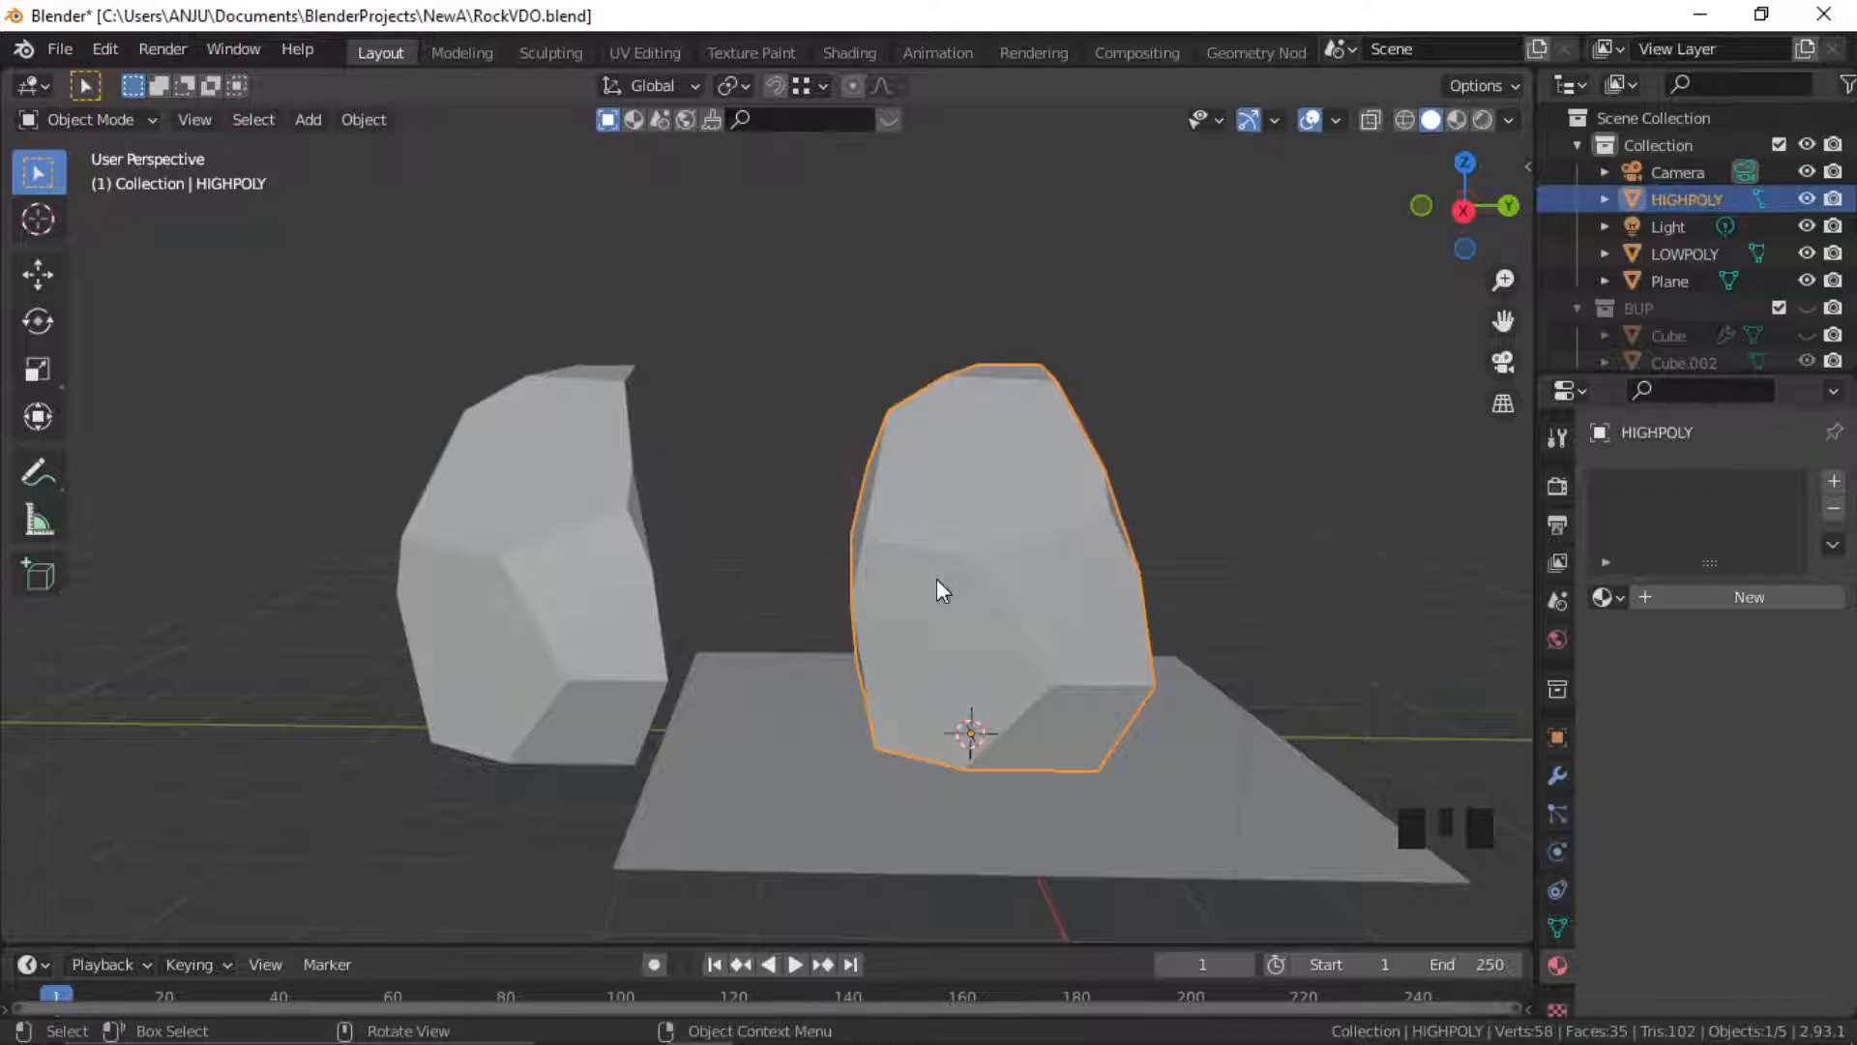
Select the LOWPOLY rock and hide it from the viewport, leaving only HIGHPOLY on the plane
left_click(815, 375)
left_click(561, 527)
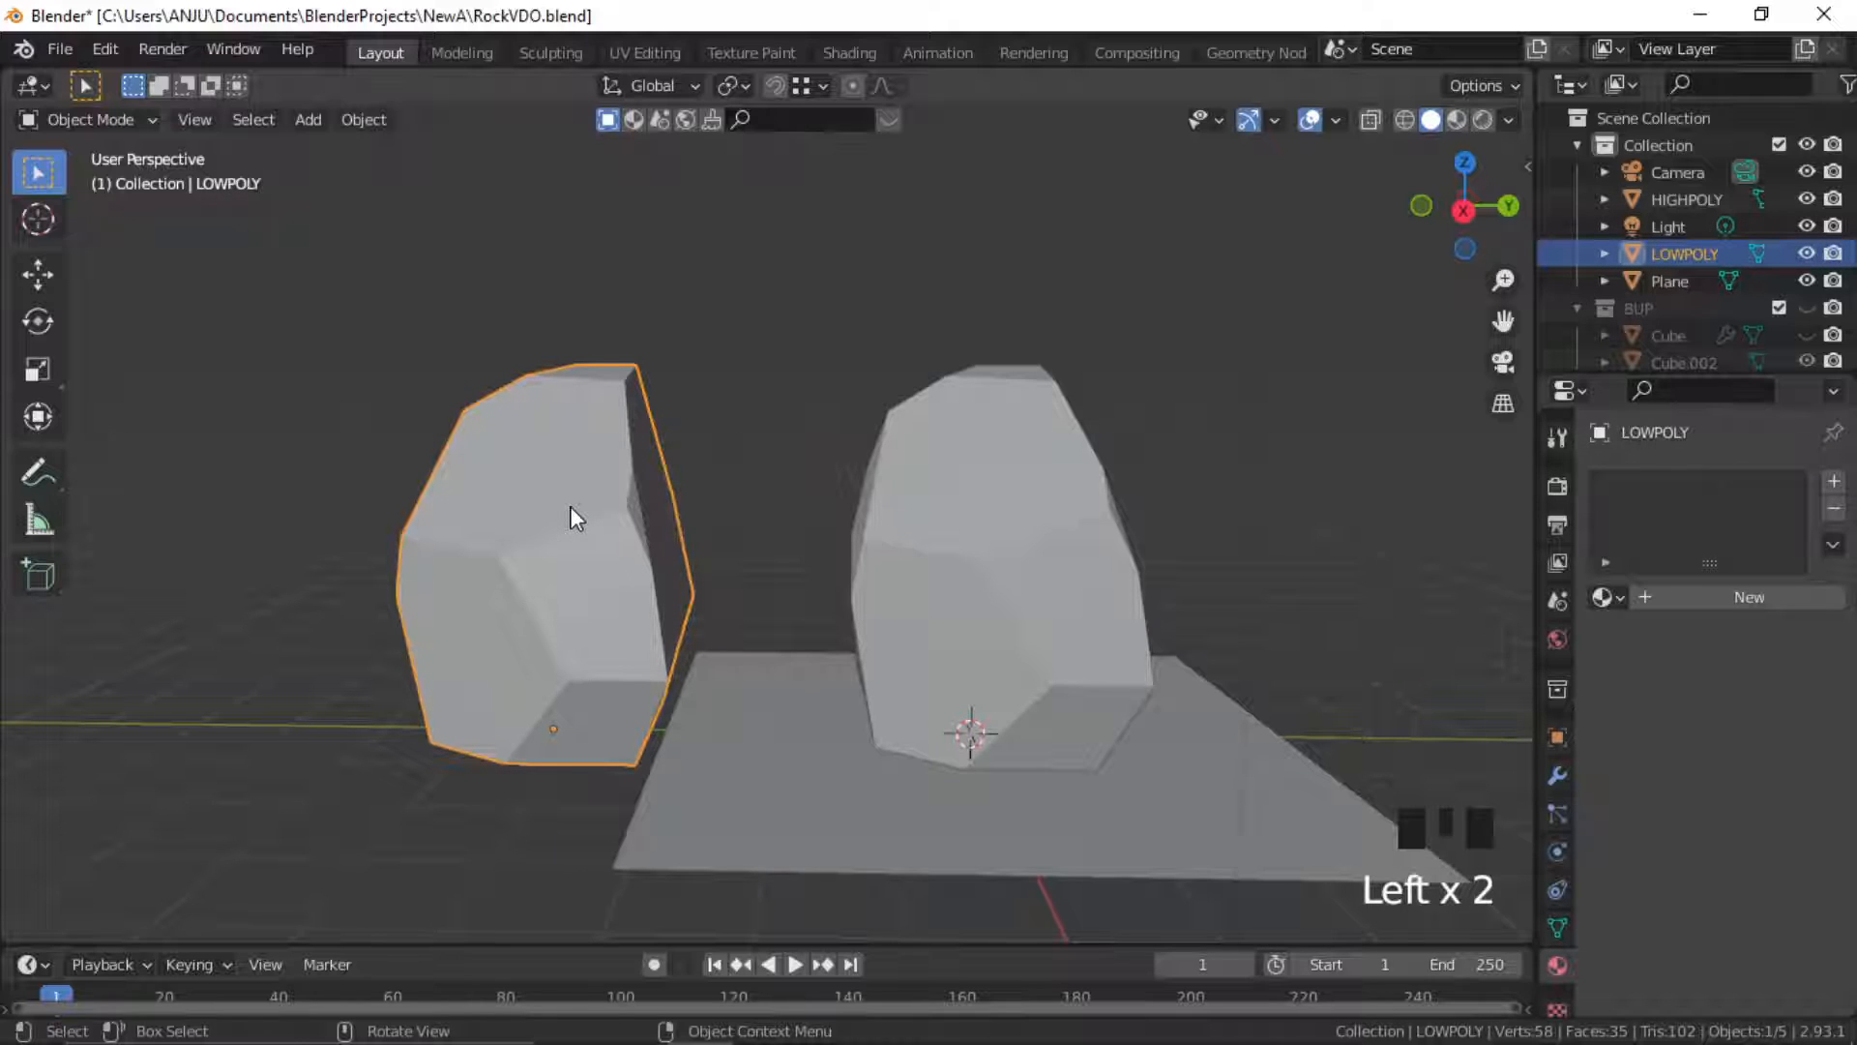
key("h")
middle_click_drag(1082, 579, 797, 543)
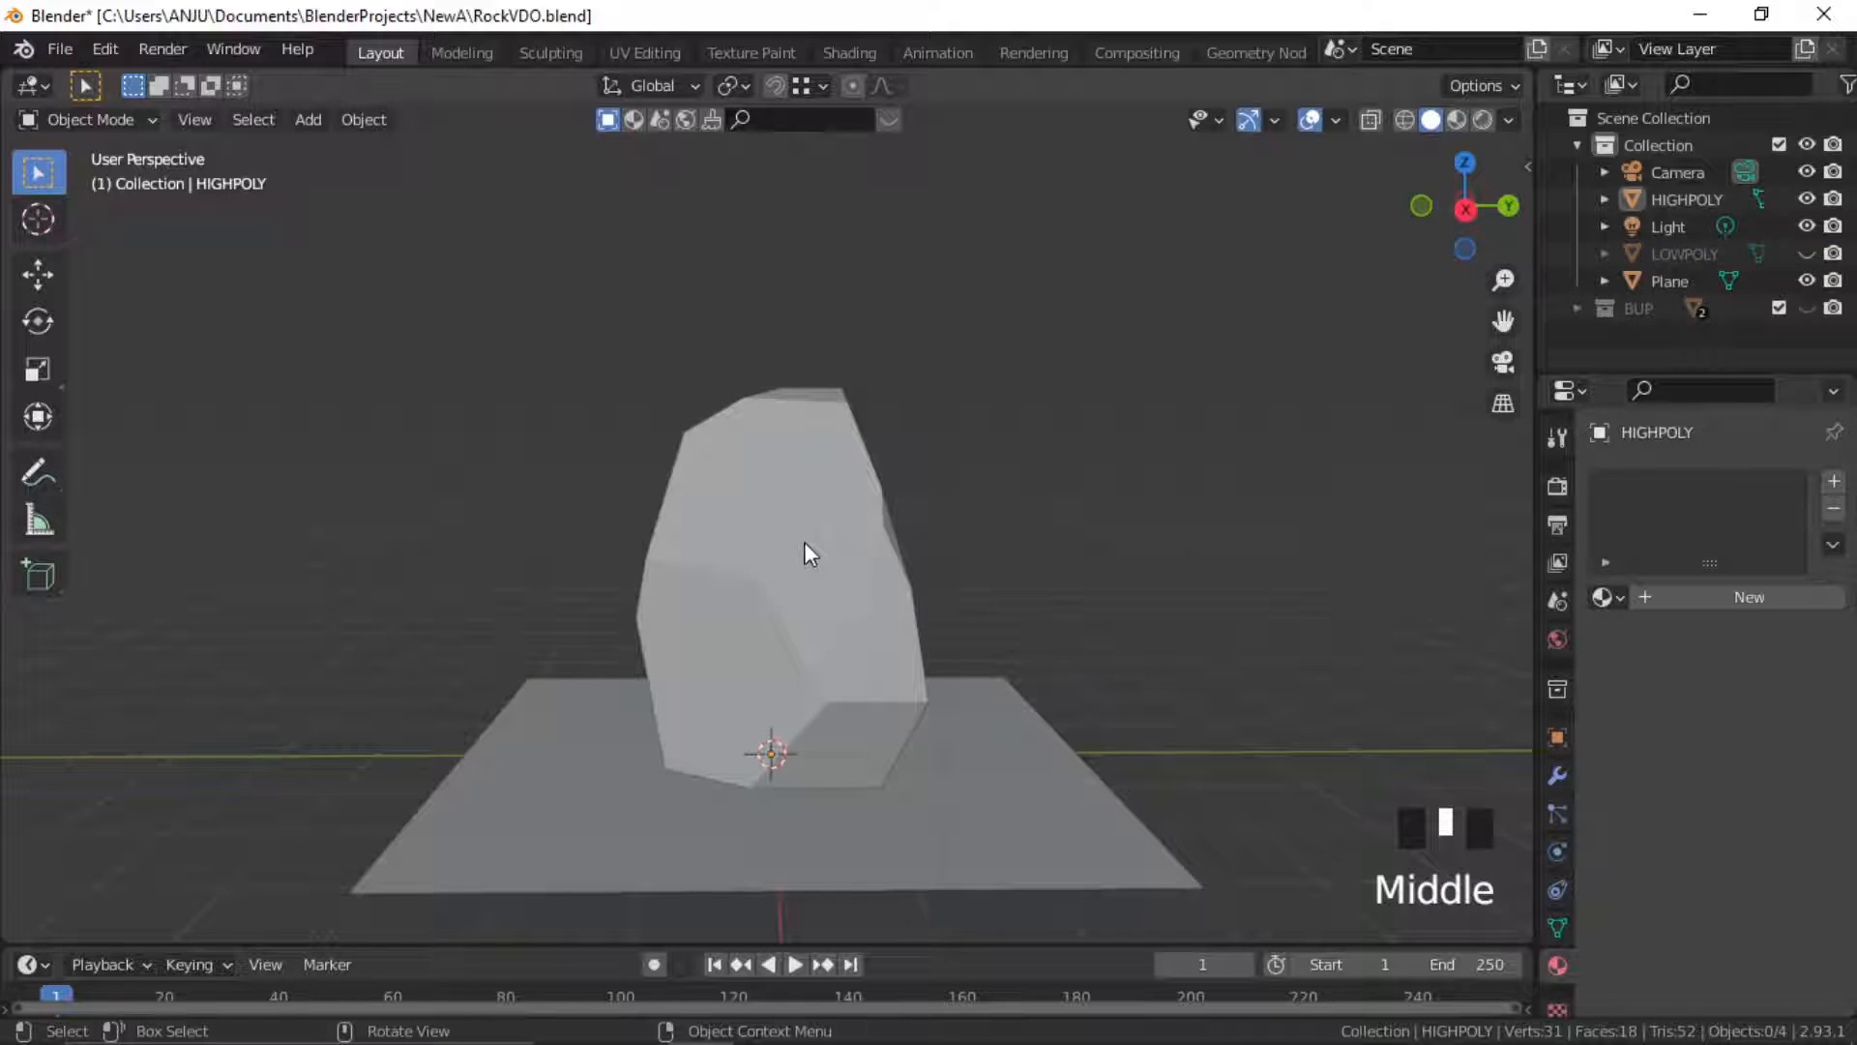
Select the HIGHPOLY rock and add a Subdivision Surface modifier set to Simple subdivision
left_click(793, 540)
middle_click_drag(1126, 668, 1615, 633)
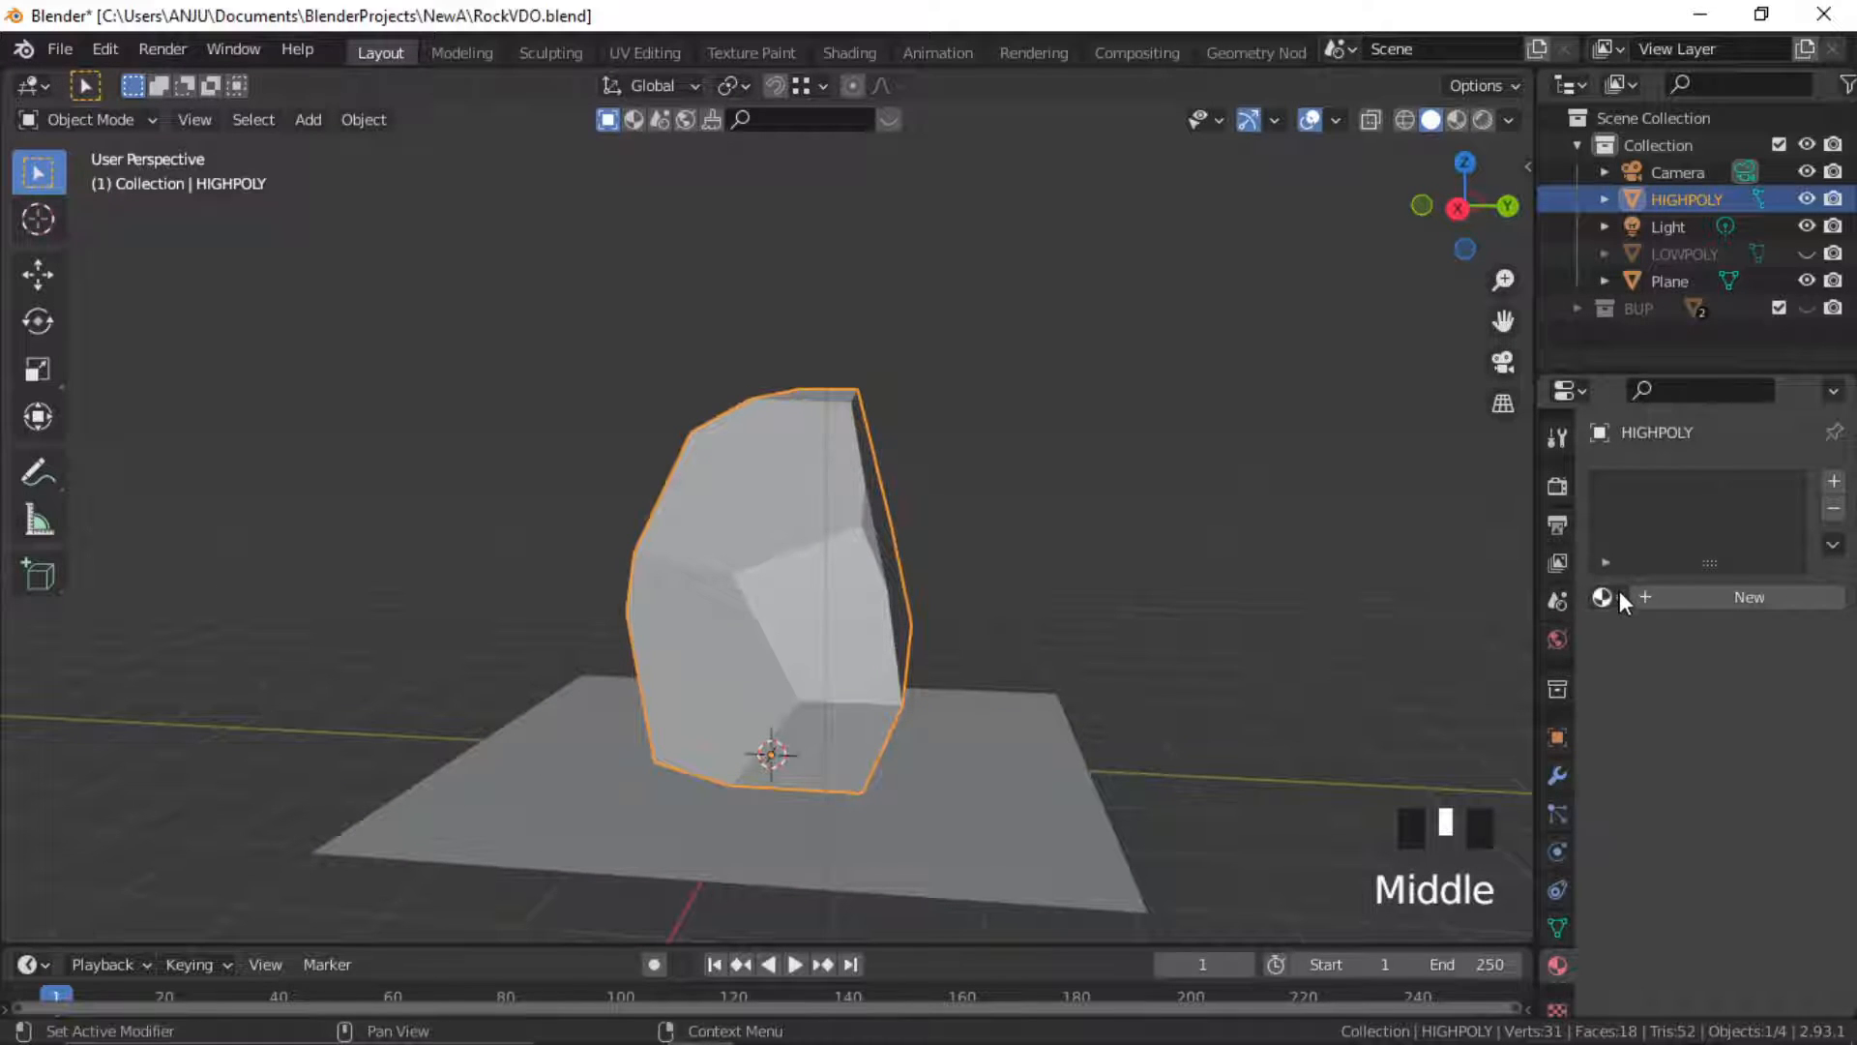
left_click(1558, 779)
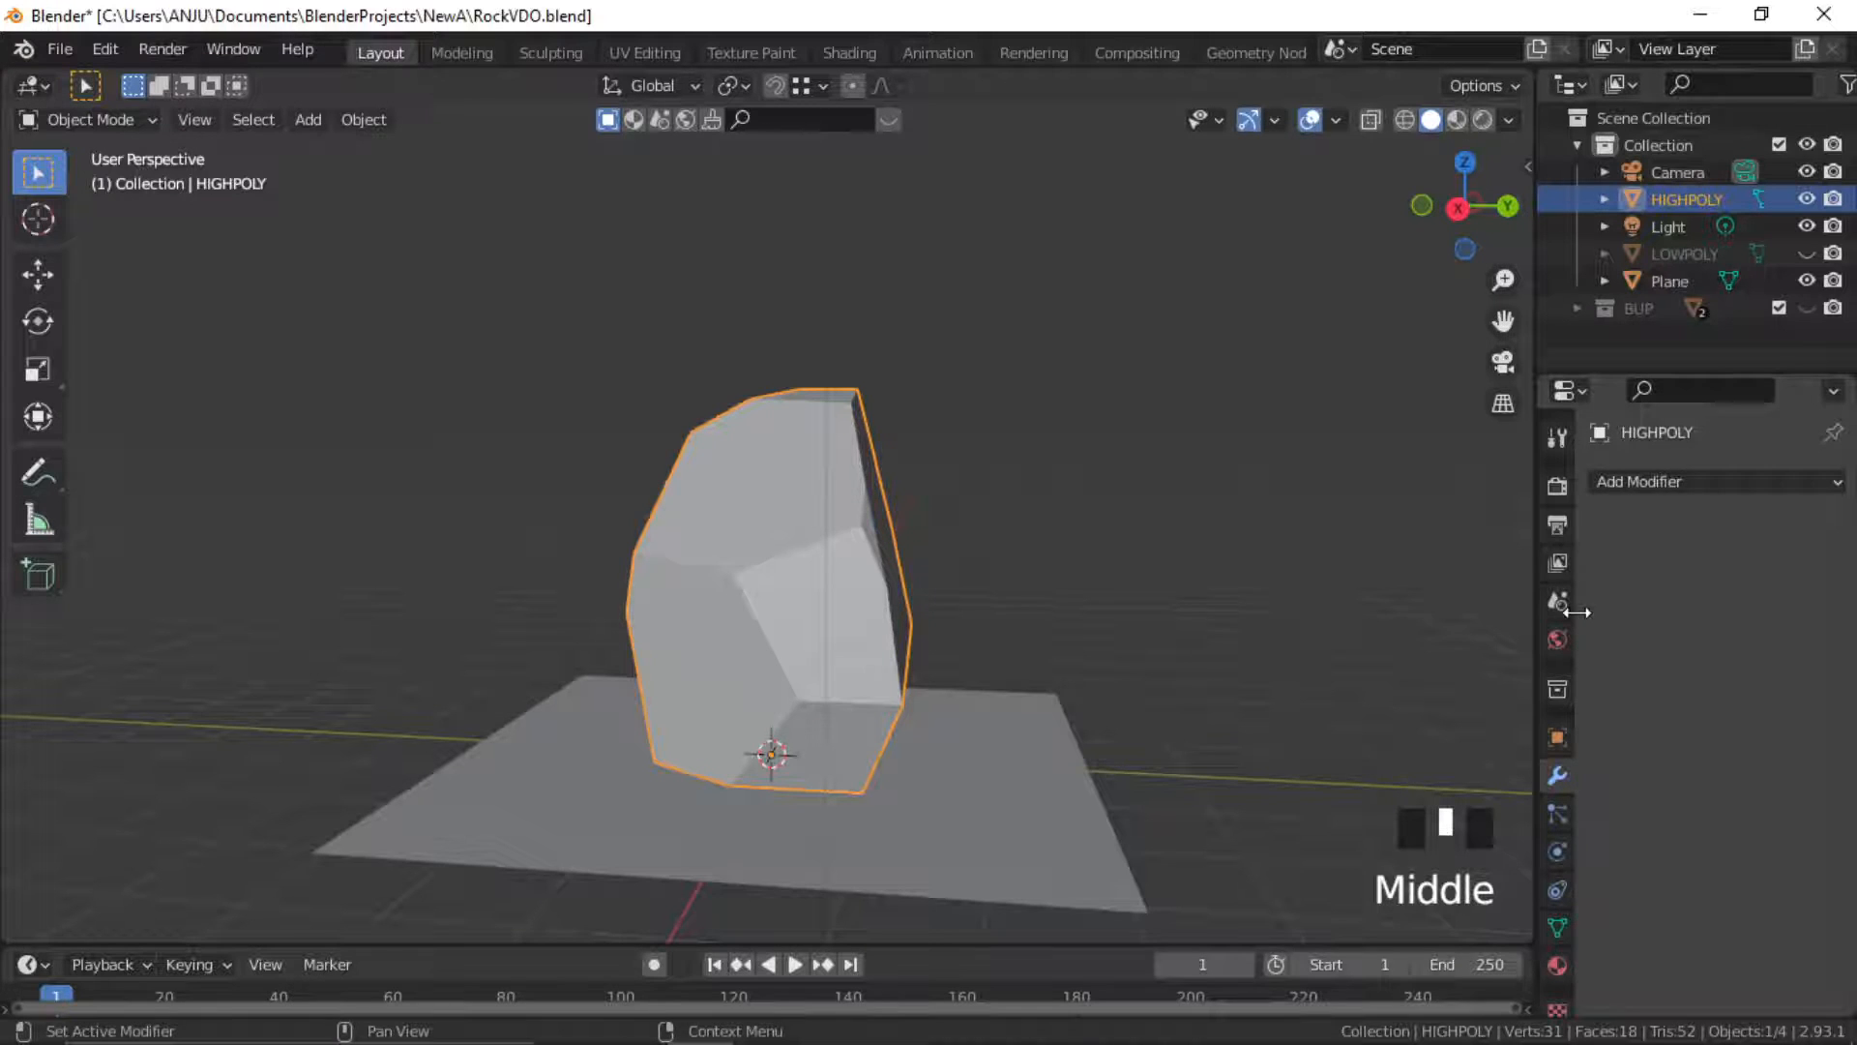
left_click(1663, 484)
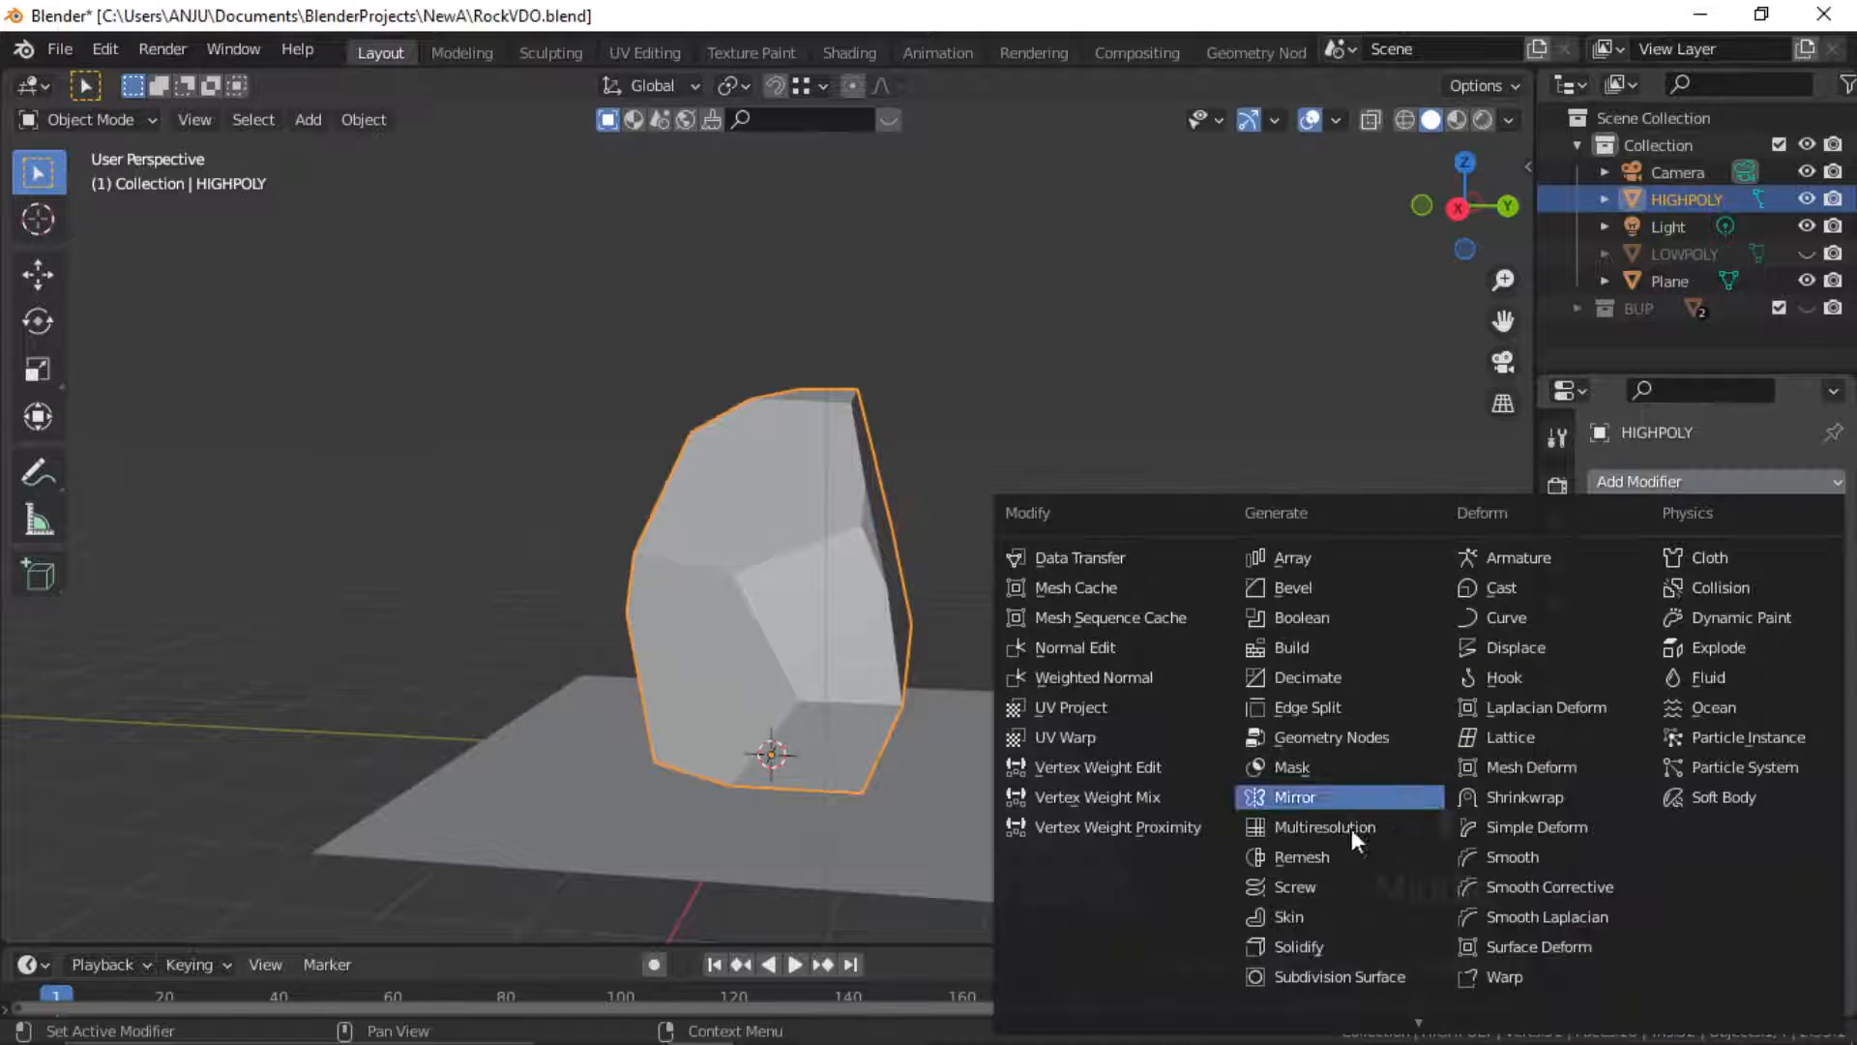
left_click(1338, 974)
scroll(950, 571, "up", 1)
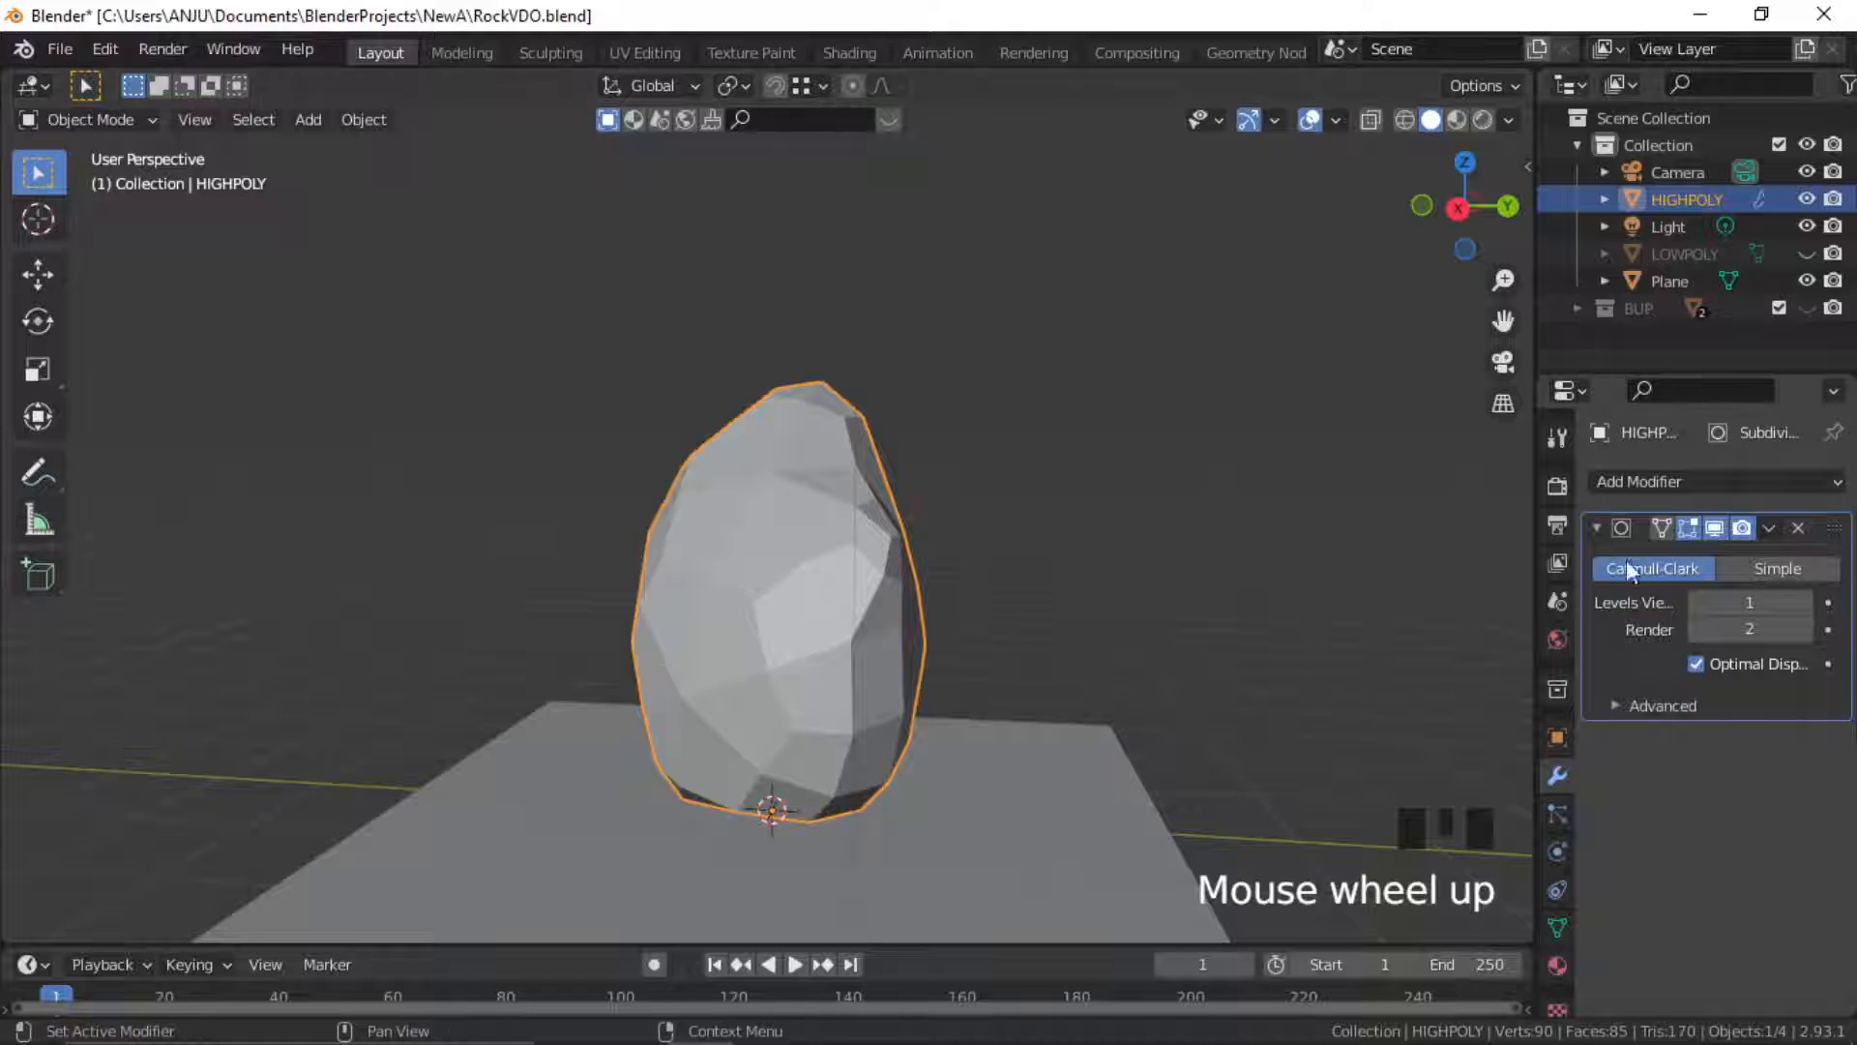
left_click(1780, 572)
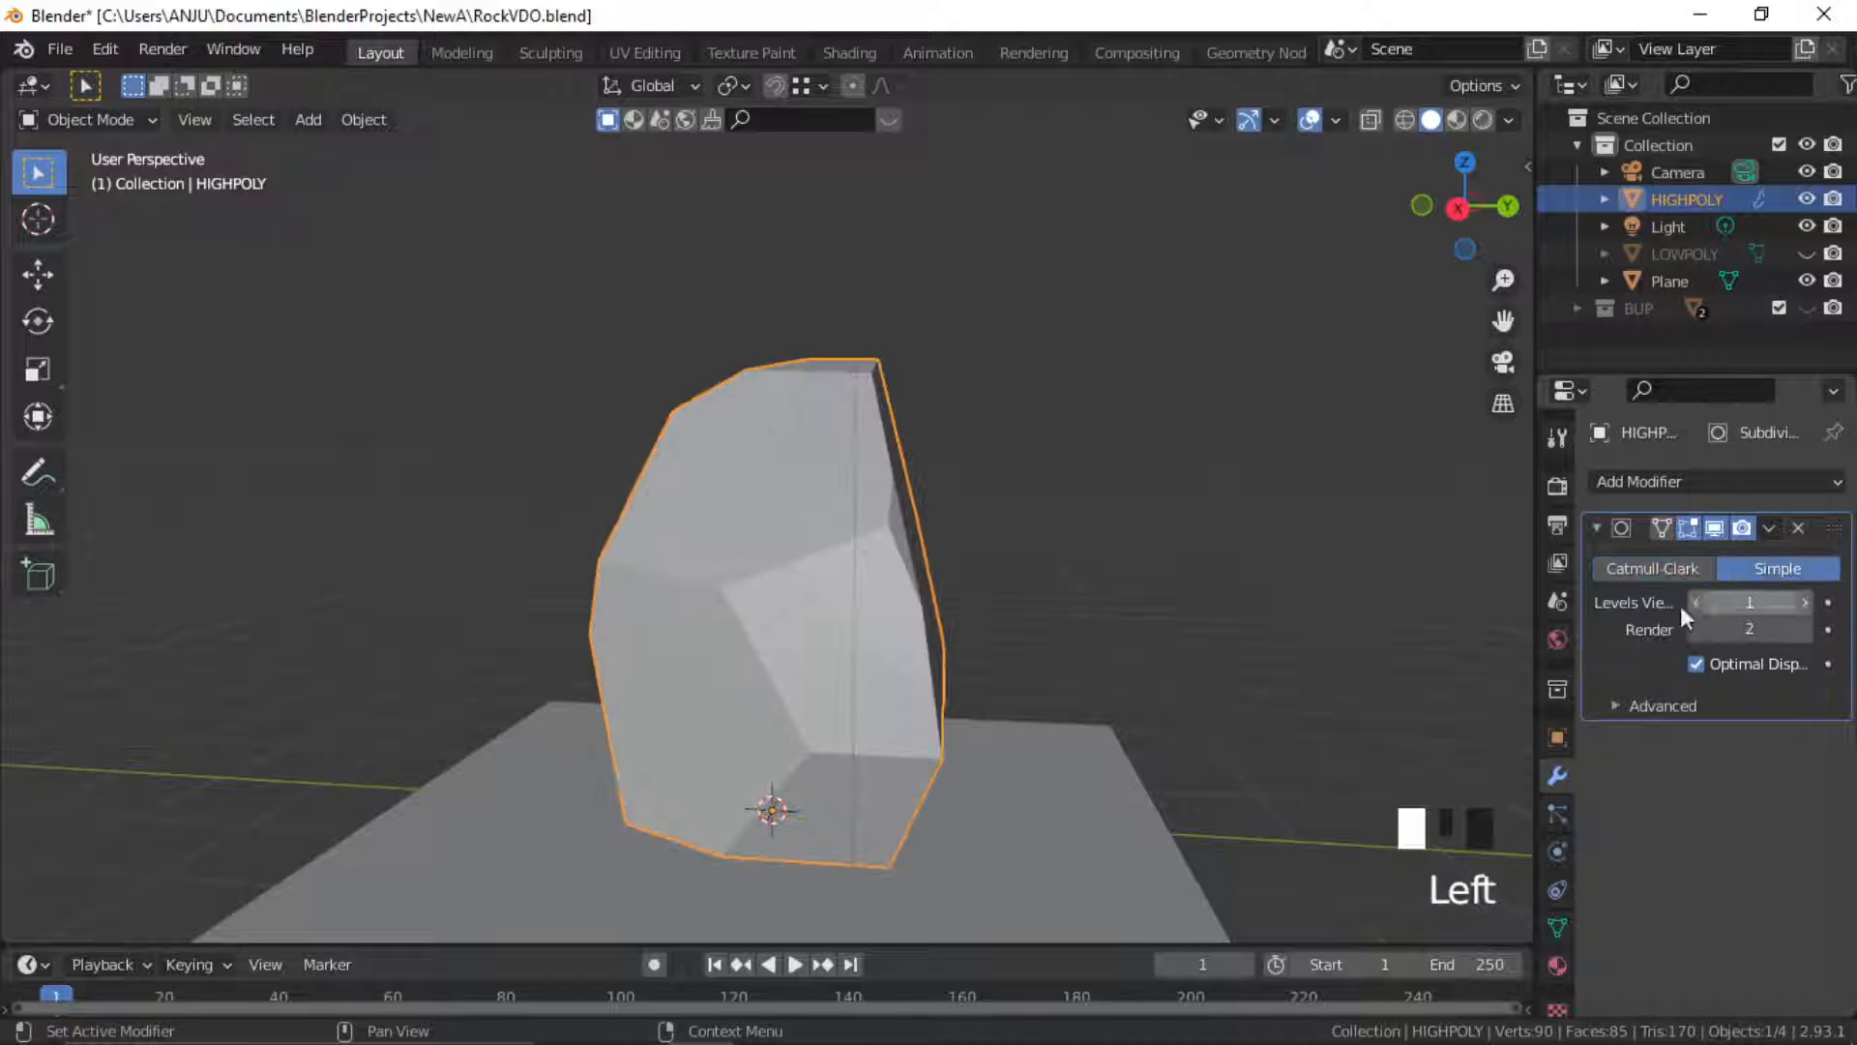
middle_click_drag(830, 580, 1101, 537)
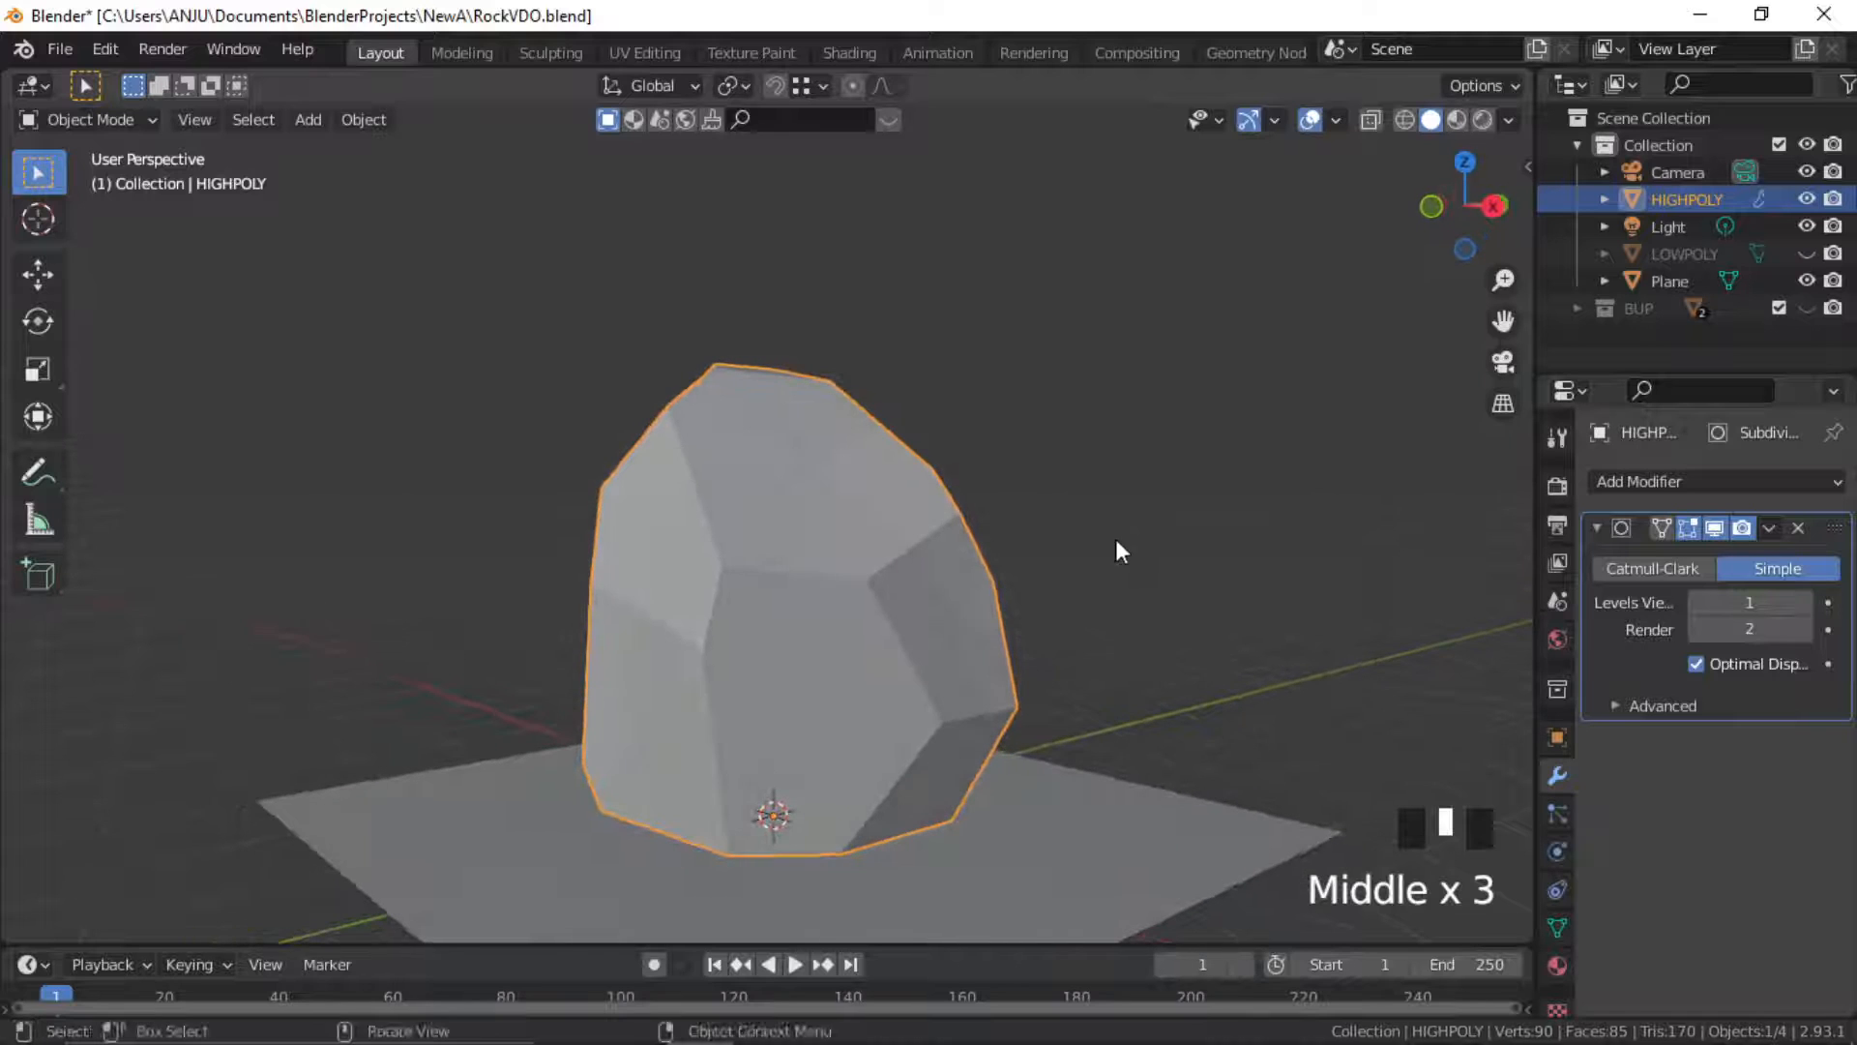
Raise the Subdivision Surface viewport level to 6 and apply the modifier to the HIGHPOLY rock
left_click(1806, 602)
left_click(1806, 602)
left_click(1806, 601)
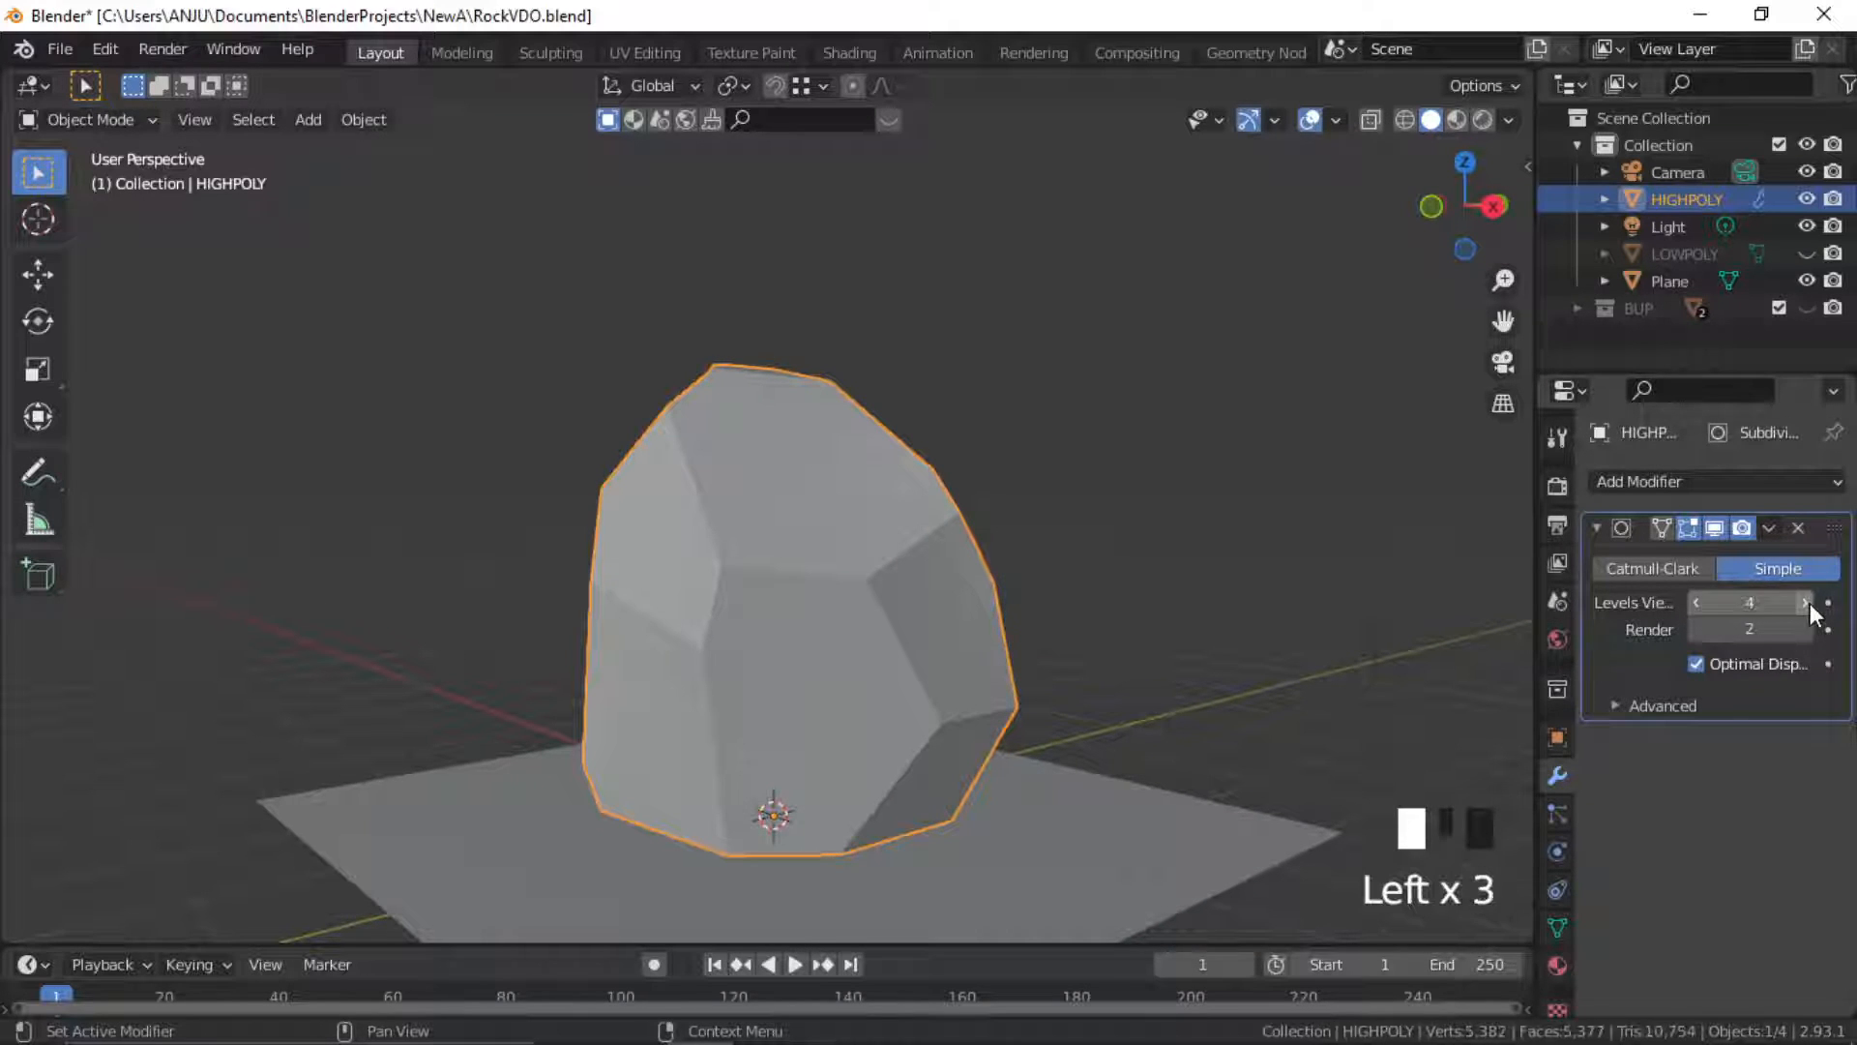
left_click(1806, 601)
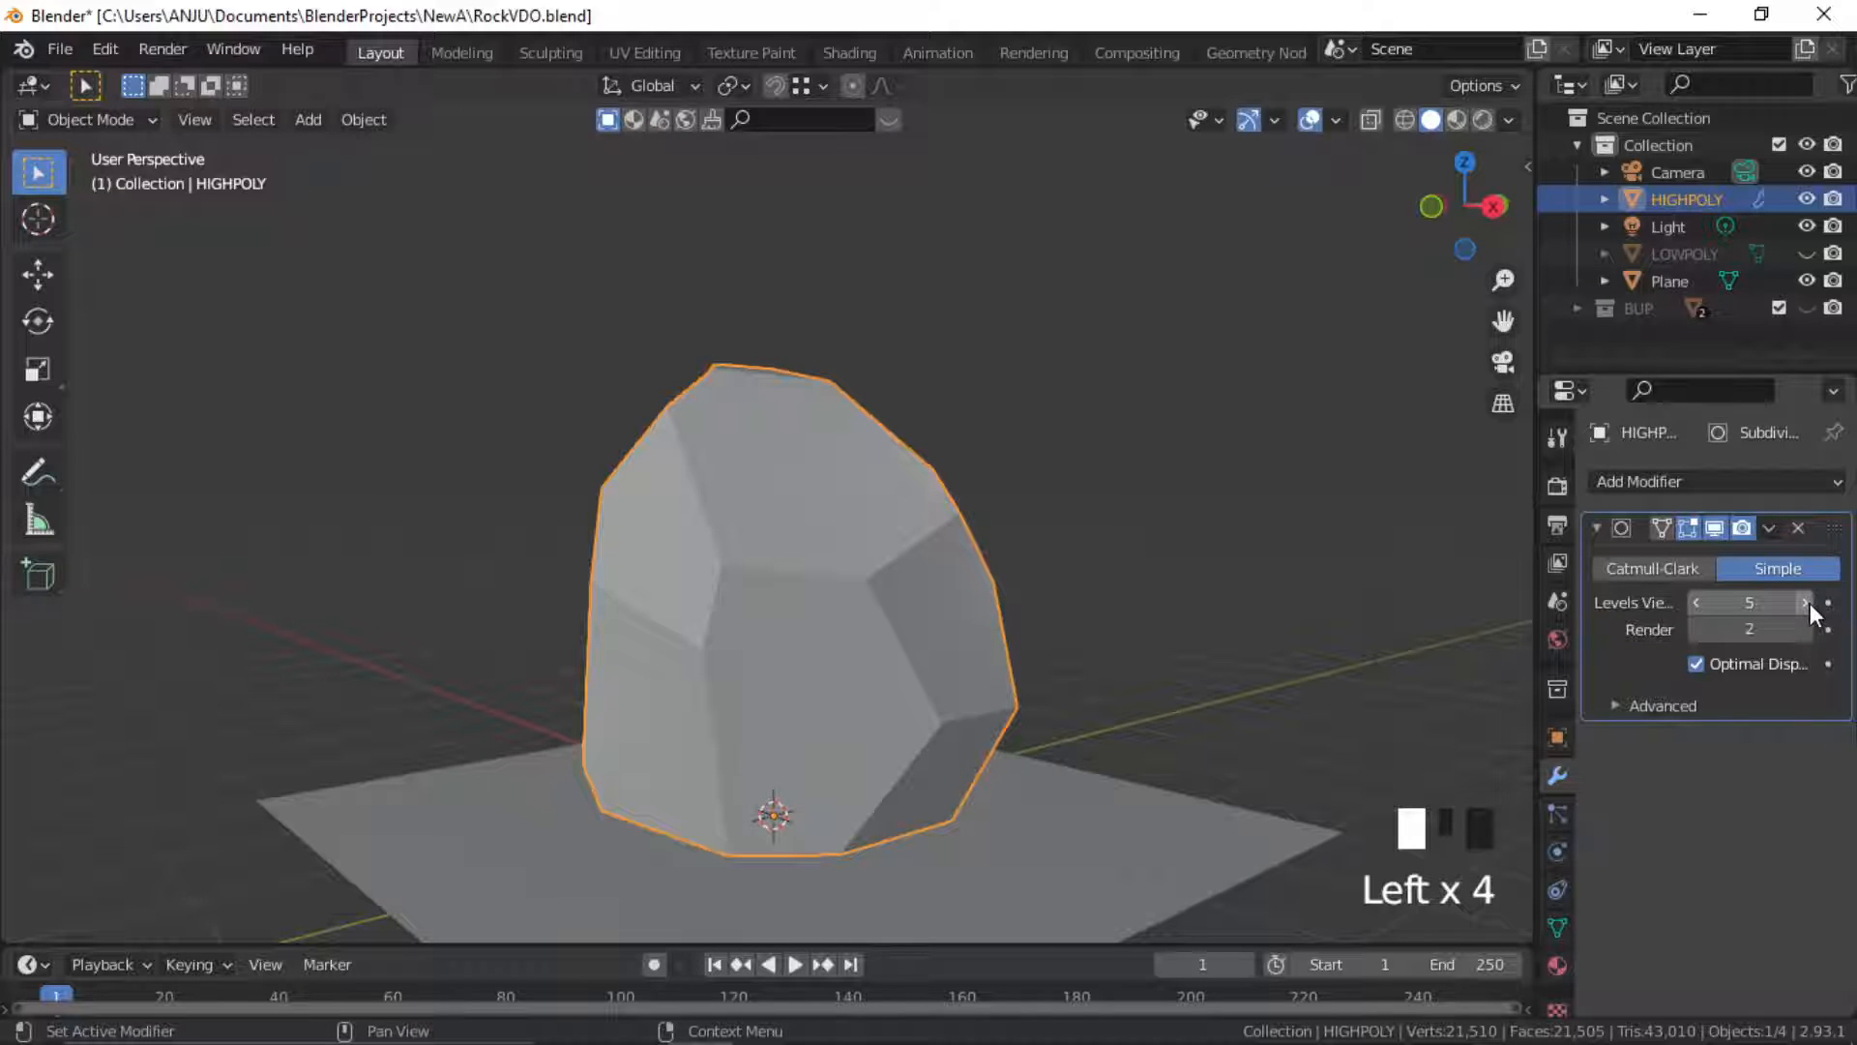
left_click(1806, 602)
left_click_drag(1769, 527, 1667, 554)
Examine the density of the subdivided HIGHPOLY mesh in Edit Mode and return to Object Mode
key("Tab")
middle_click_drag(891, 531, 717, 531)
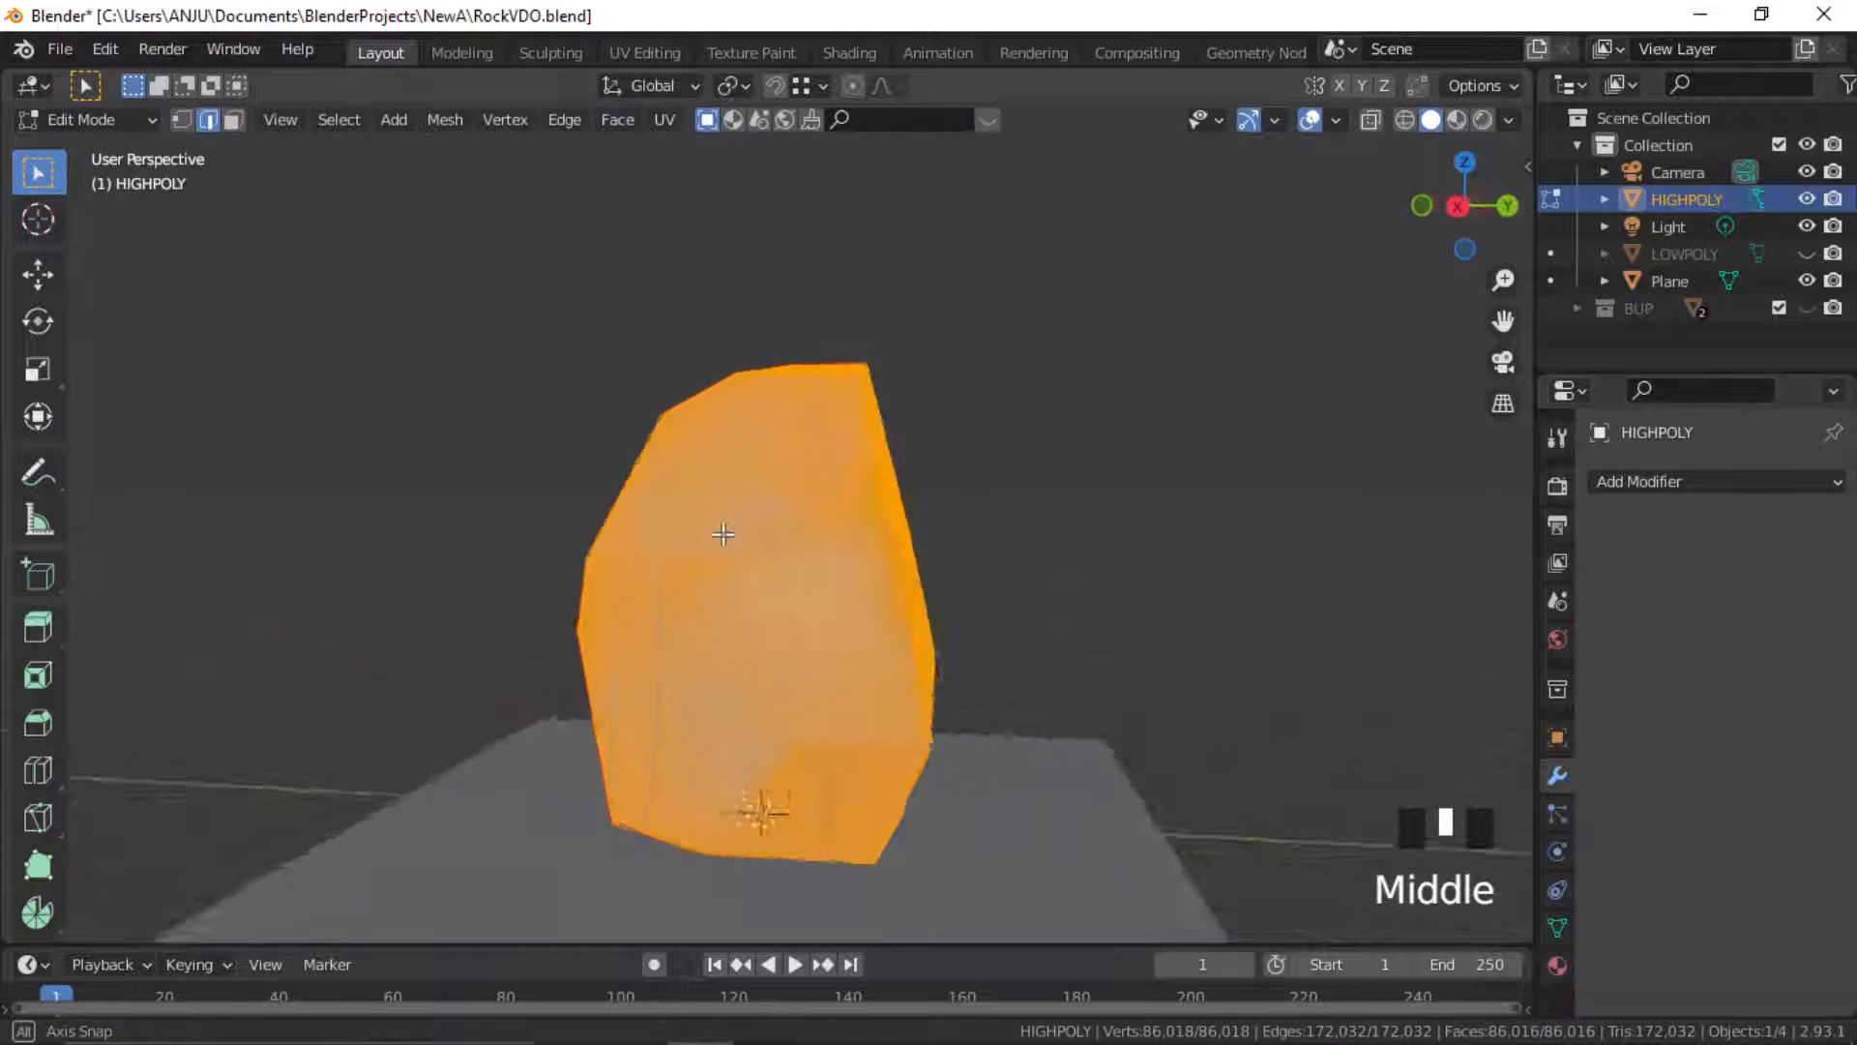
scroll(846, 568, "up", 4)
scroll(847, 568, "down", 3)
middle_click_drag(847, 567, 979, 539)
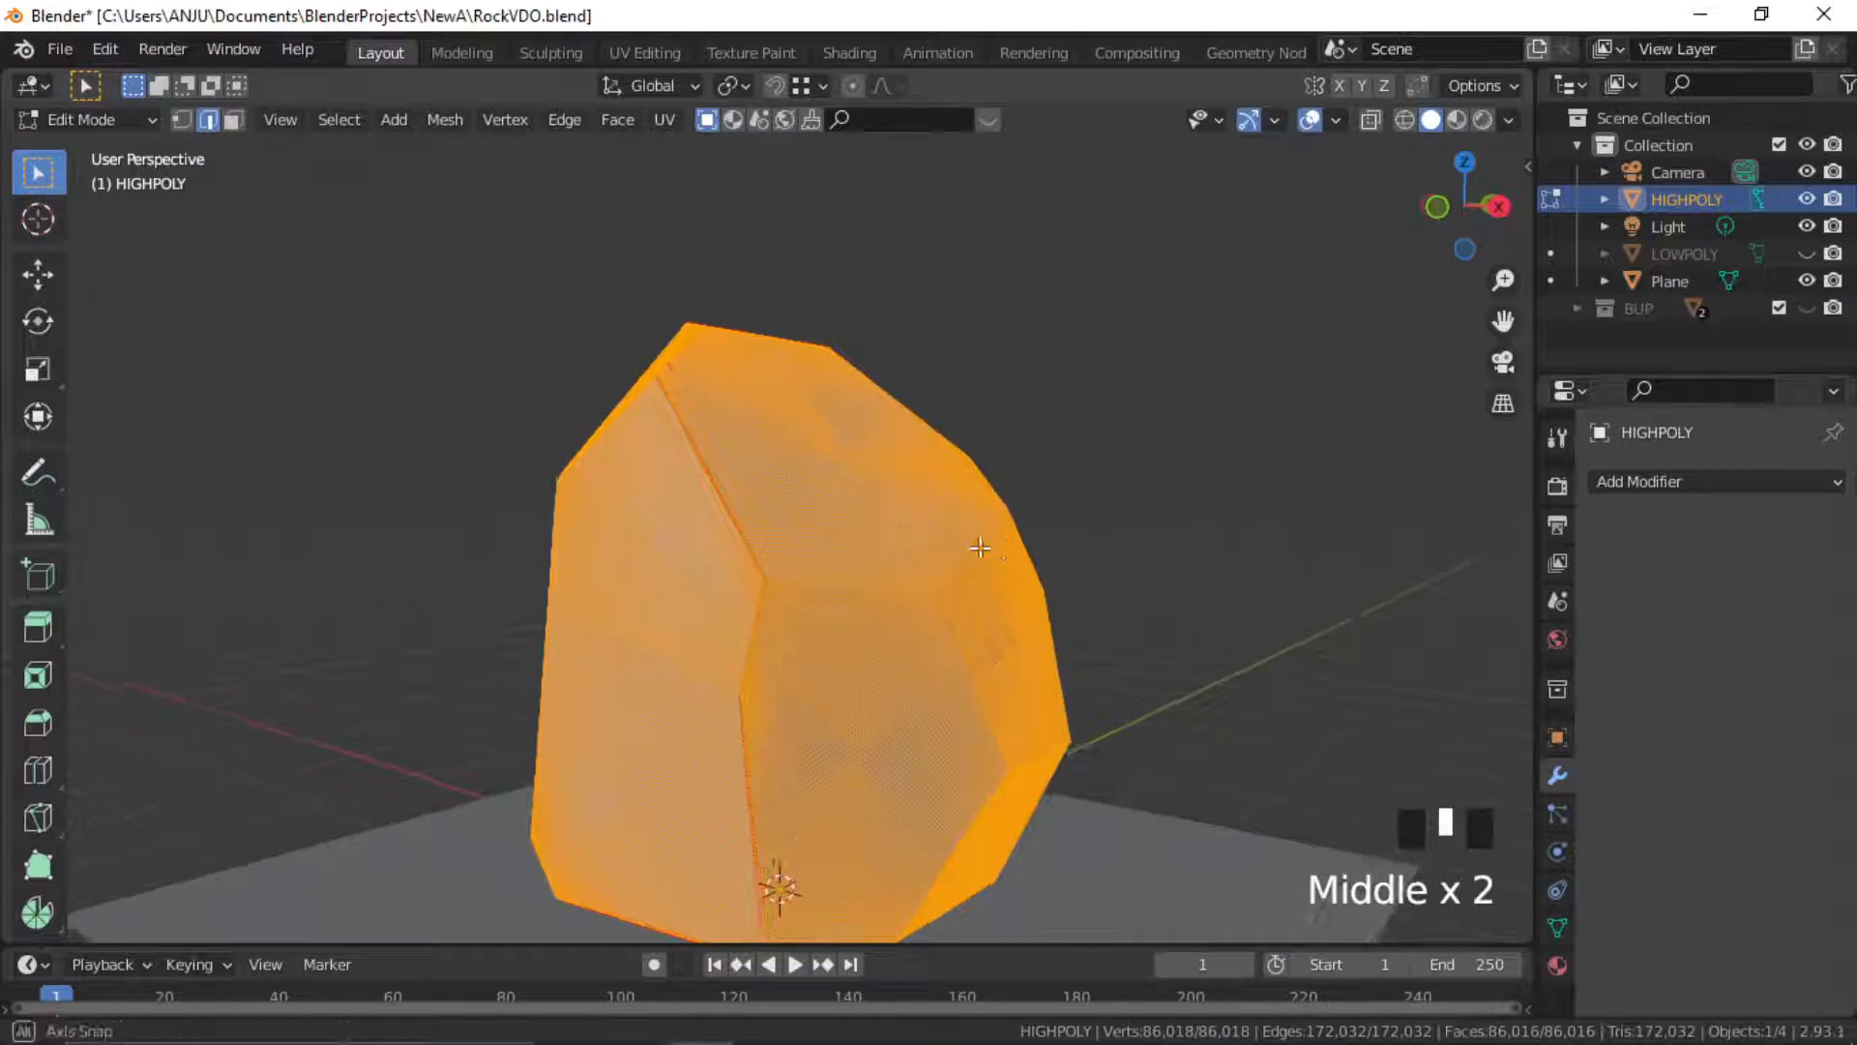
key("Tab")
Add another Subdivision Surface modifier to HIGHPOLY, keeping Catmull-Clark with viewport level 1, and apply it
middle_click_drag(864, 567, 1691, 607)
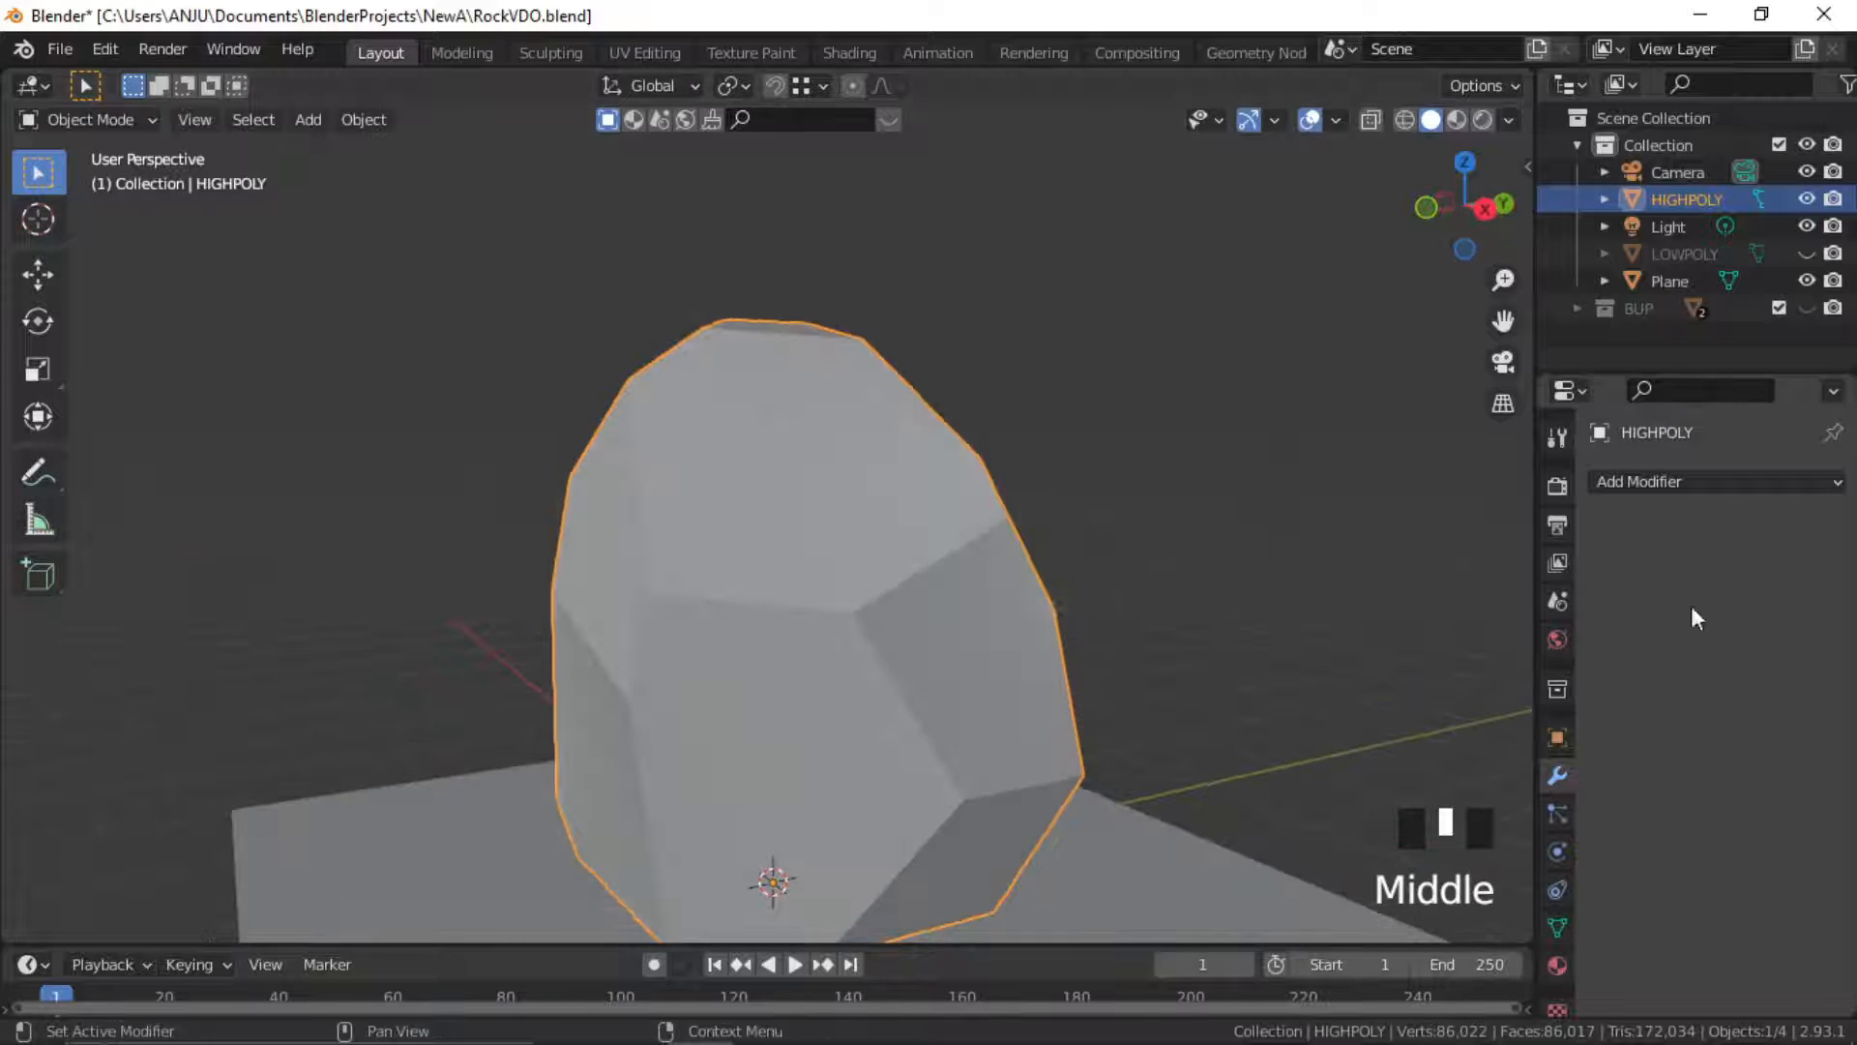
left_click(1715, 483)
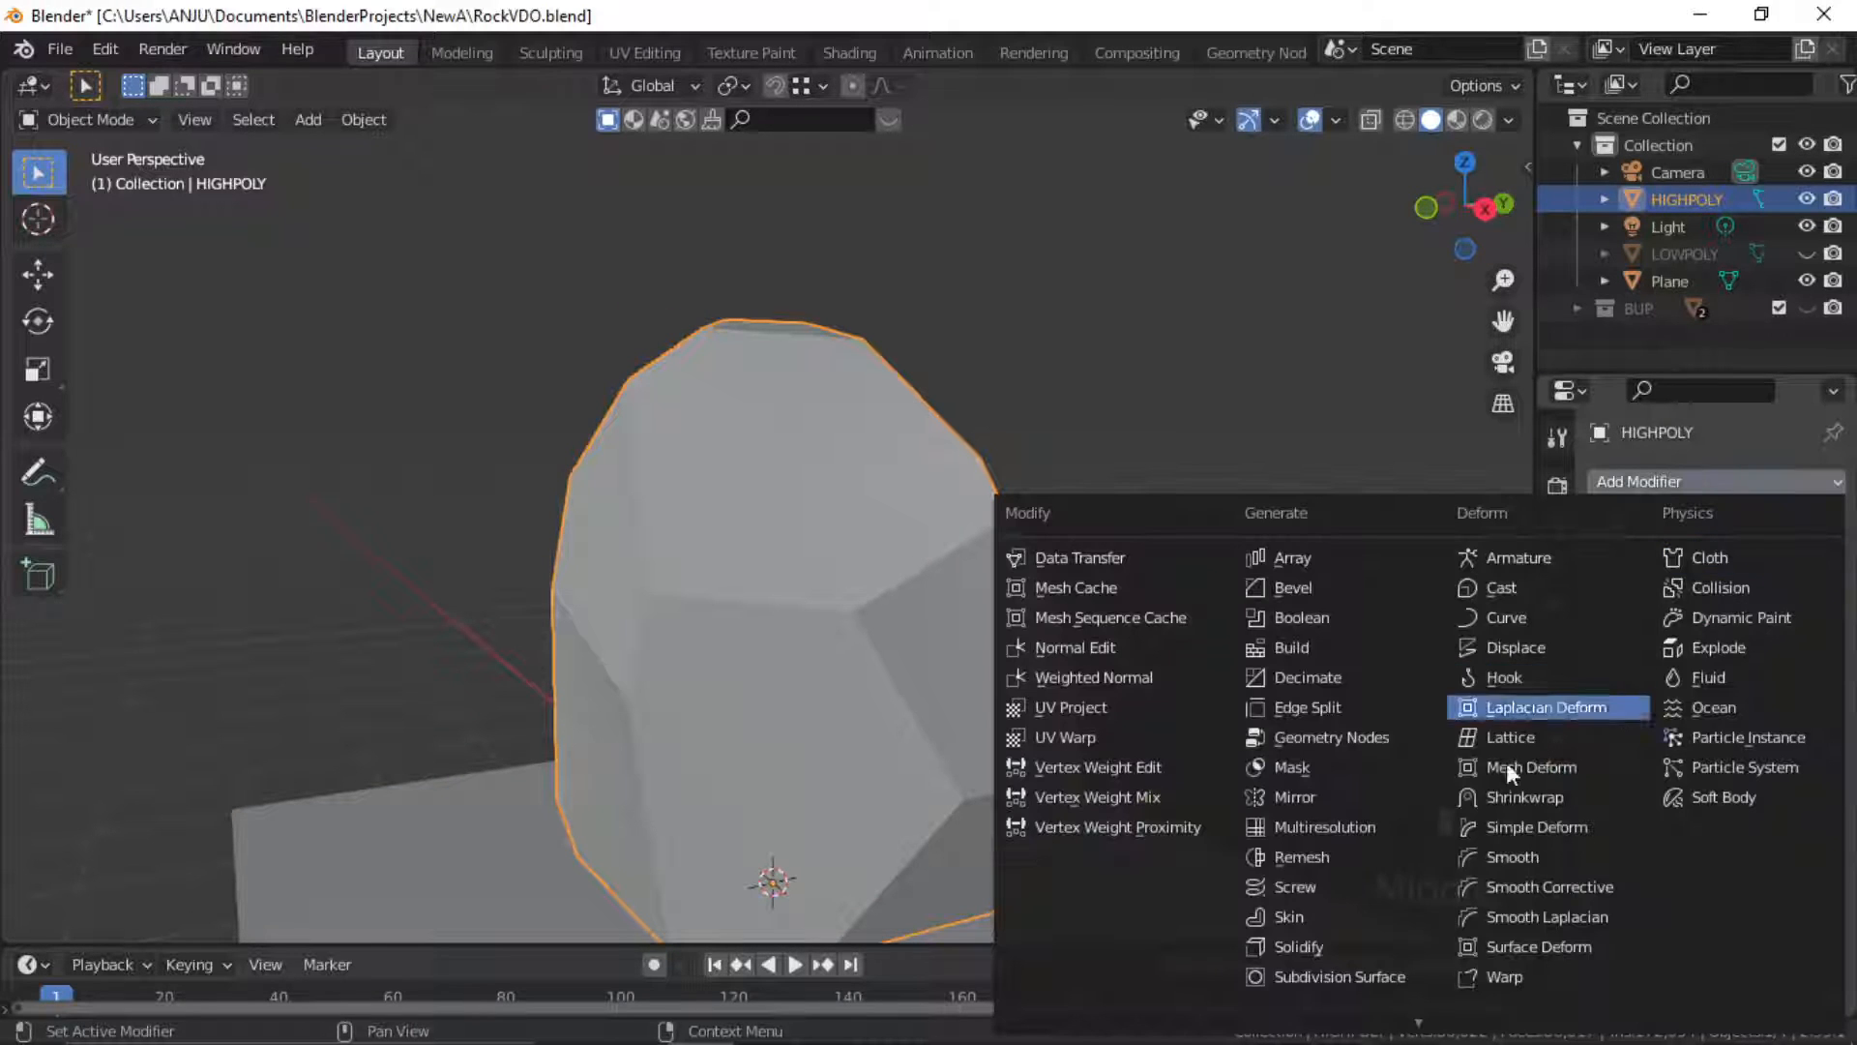
left_click(1340, 976)
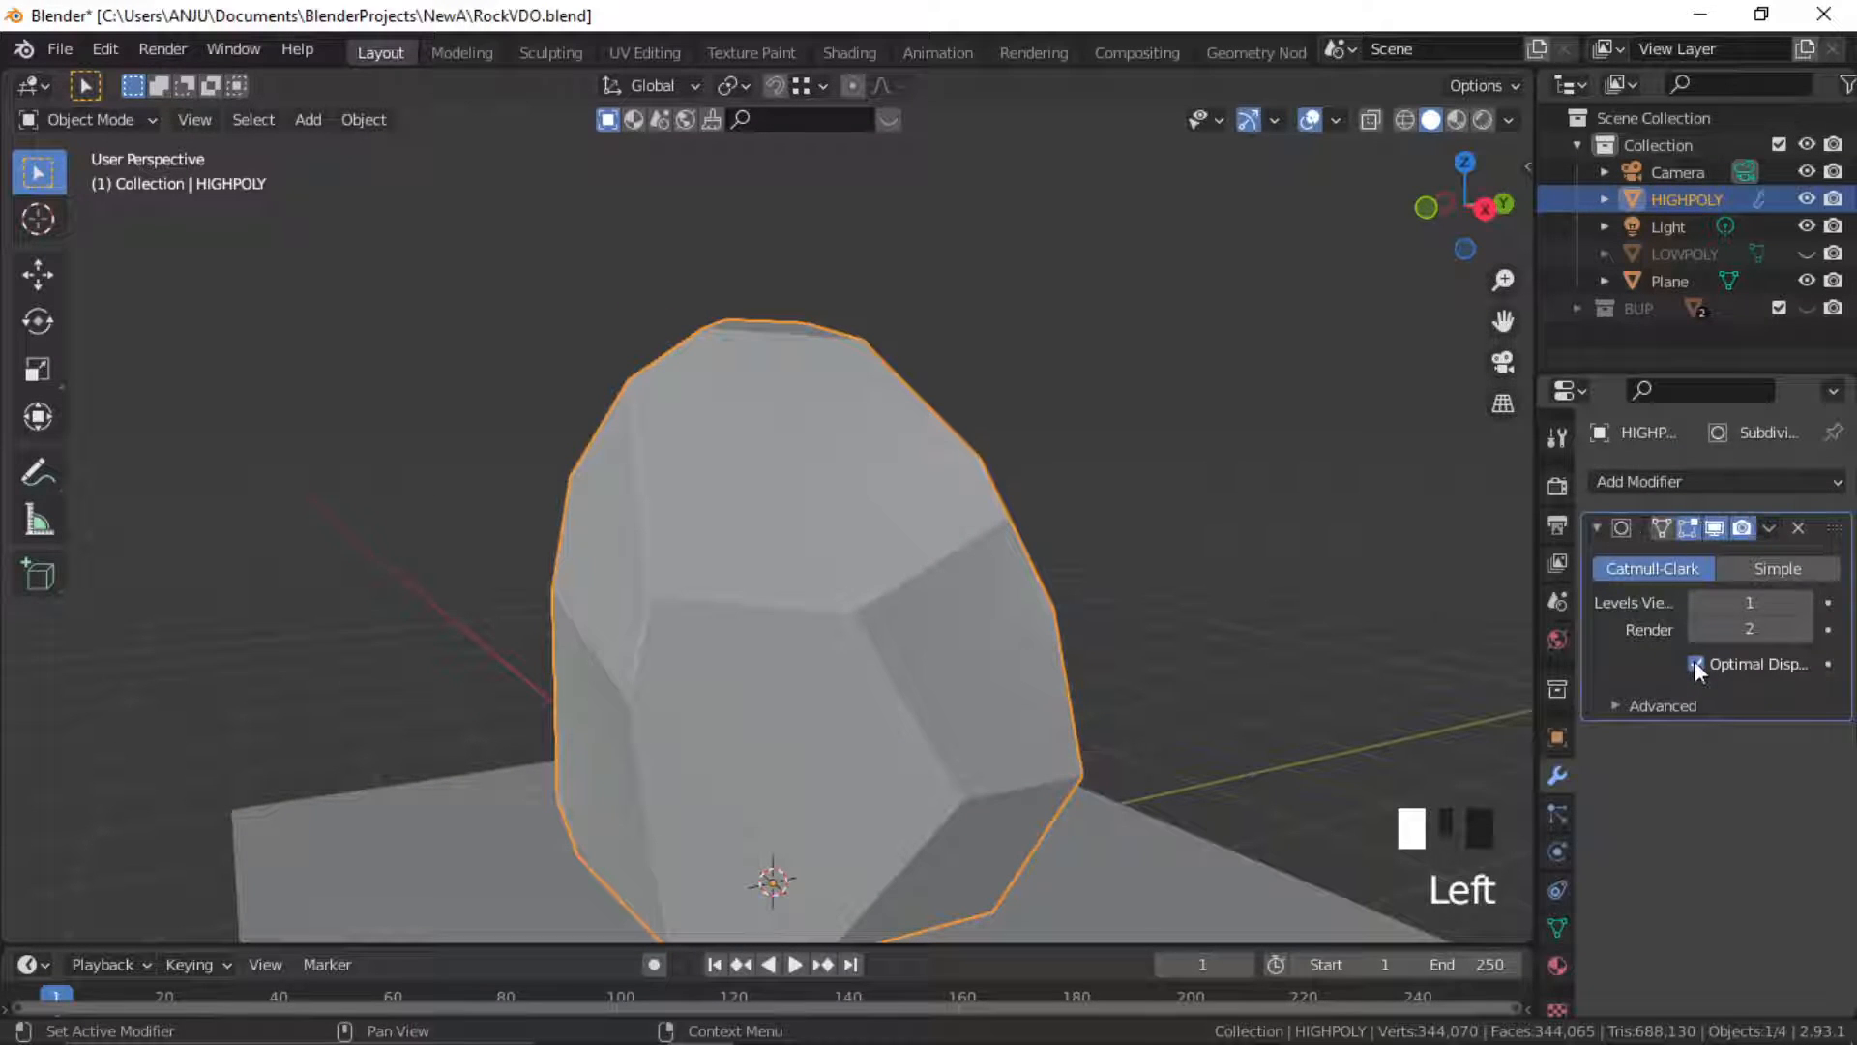
left_click(1764, 530)
left_click(1648, 559)
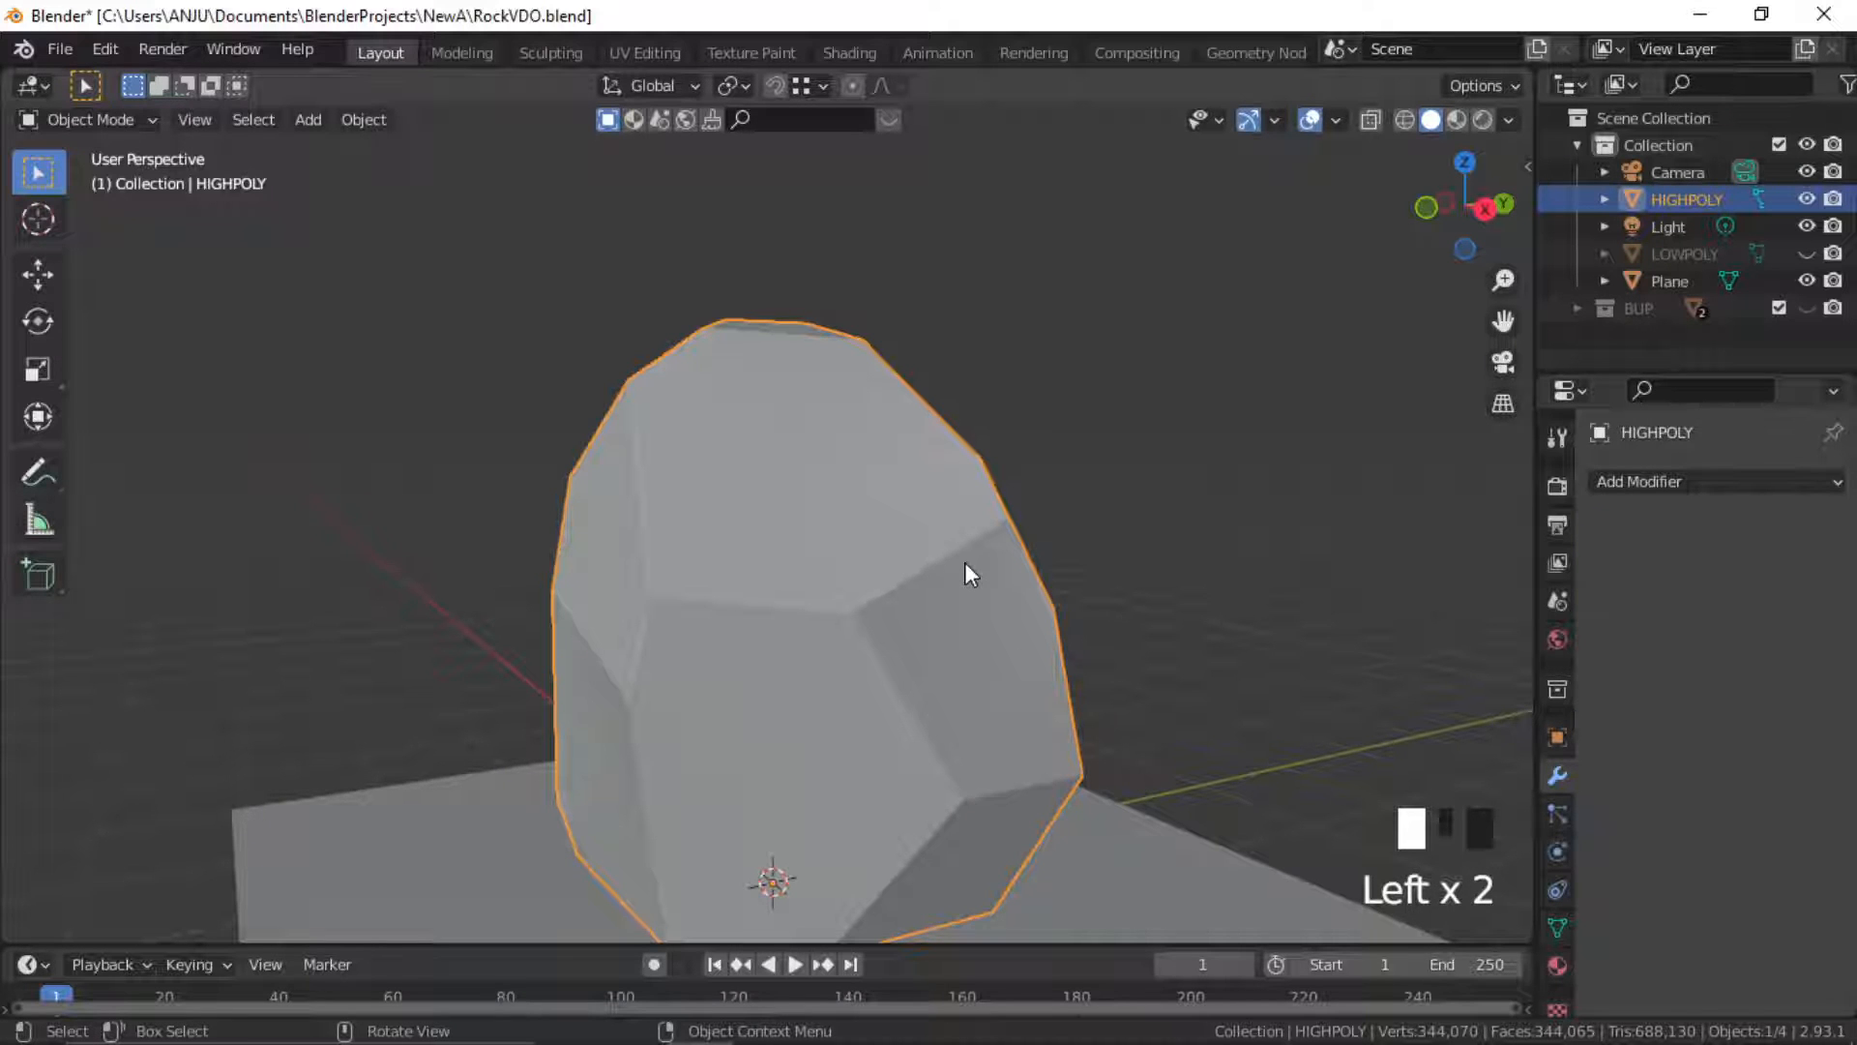
Check the further subdivided rock's mesh up close in Edit Mode, then view the whole rock in Object Mode
key("Tab")
scroll(965, 561, "up", 3)
scroll(966, 562, "down", 2)
key("Tab")
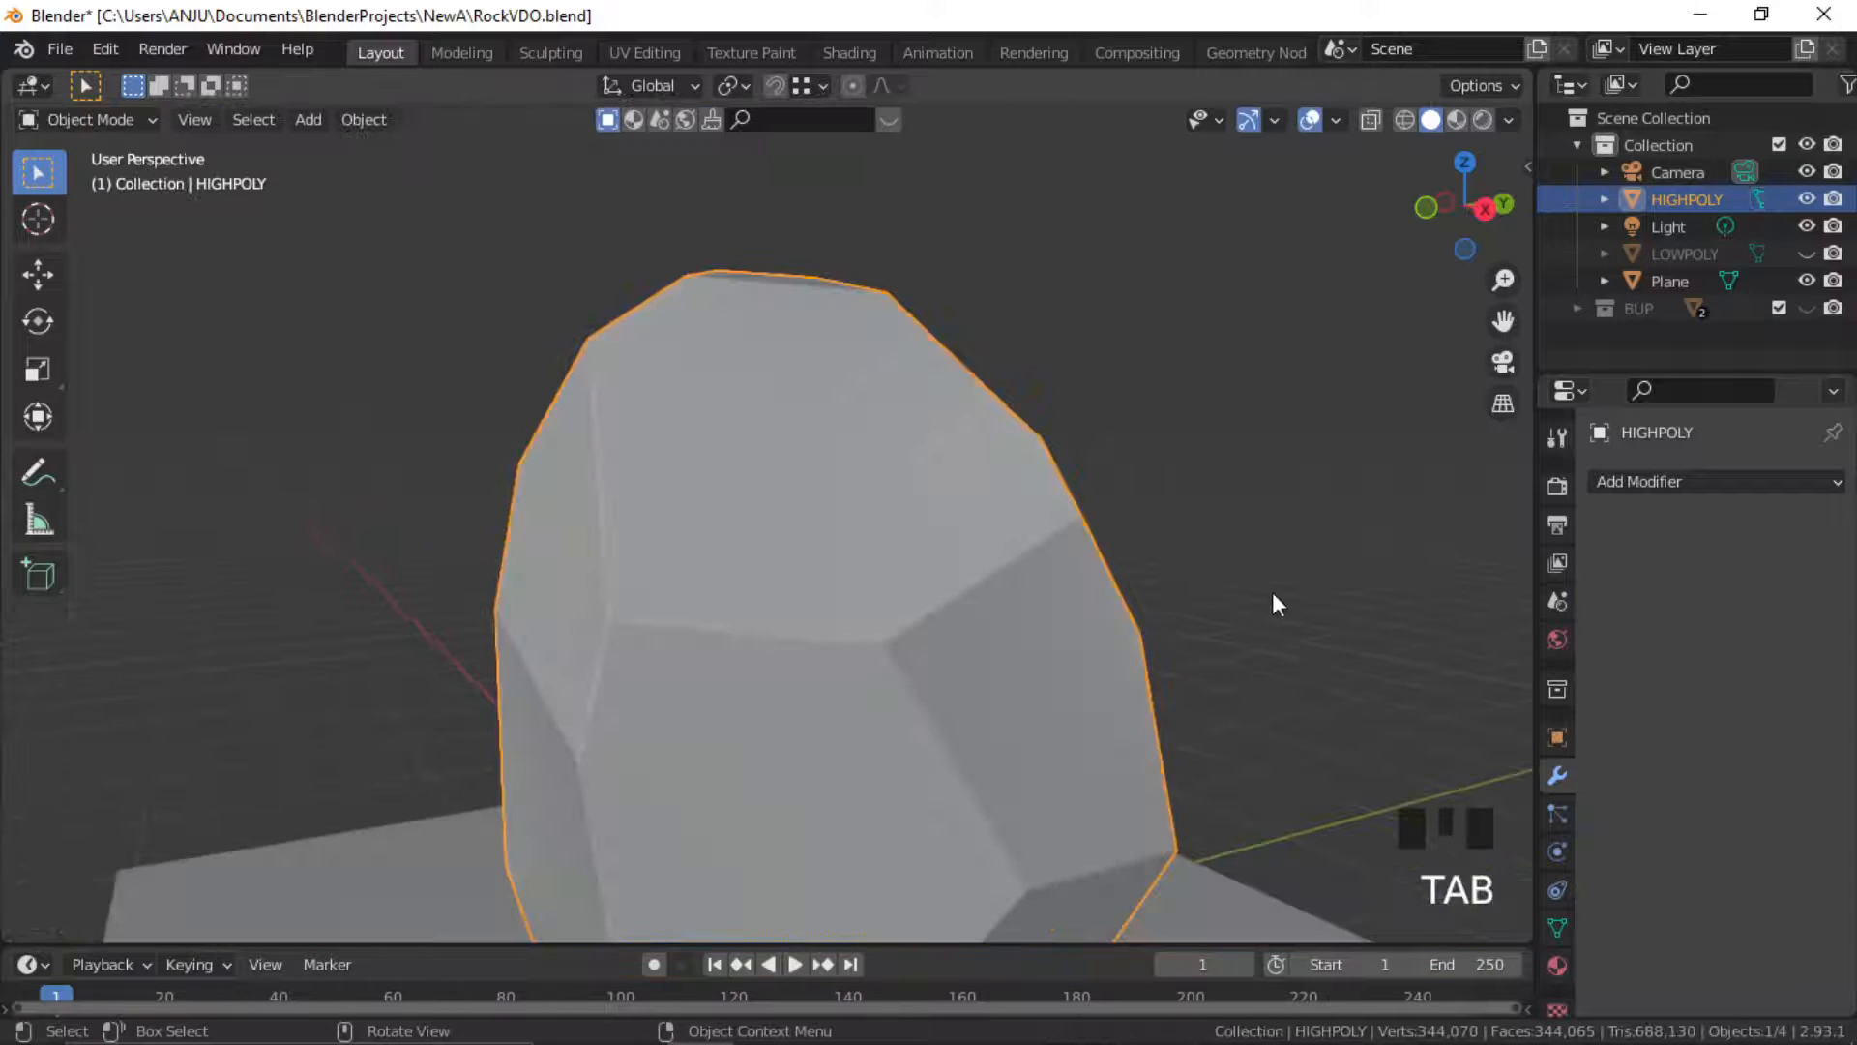
scroll(937, 577, "down", 2)
mouse_move(936, 577)
middle_mouse_down("shift")
mouse_move(920, 602)
mouse_move(1053, 564)
mouse_move(622, 568)
mouse_move(816, 542)
mouse_move(955, 595)
middle_mouse_up("shift")
Deselect the HIGHPOLY rock and switch to the Sculpting workspace with it as the active object
left_click(836, 600)
right_click(841, 538)
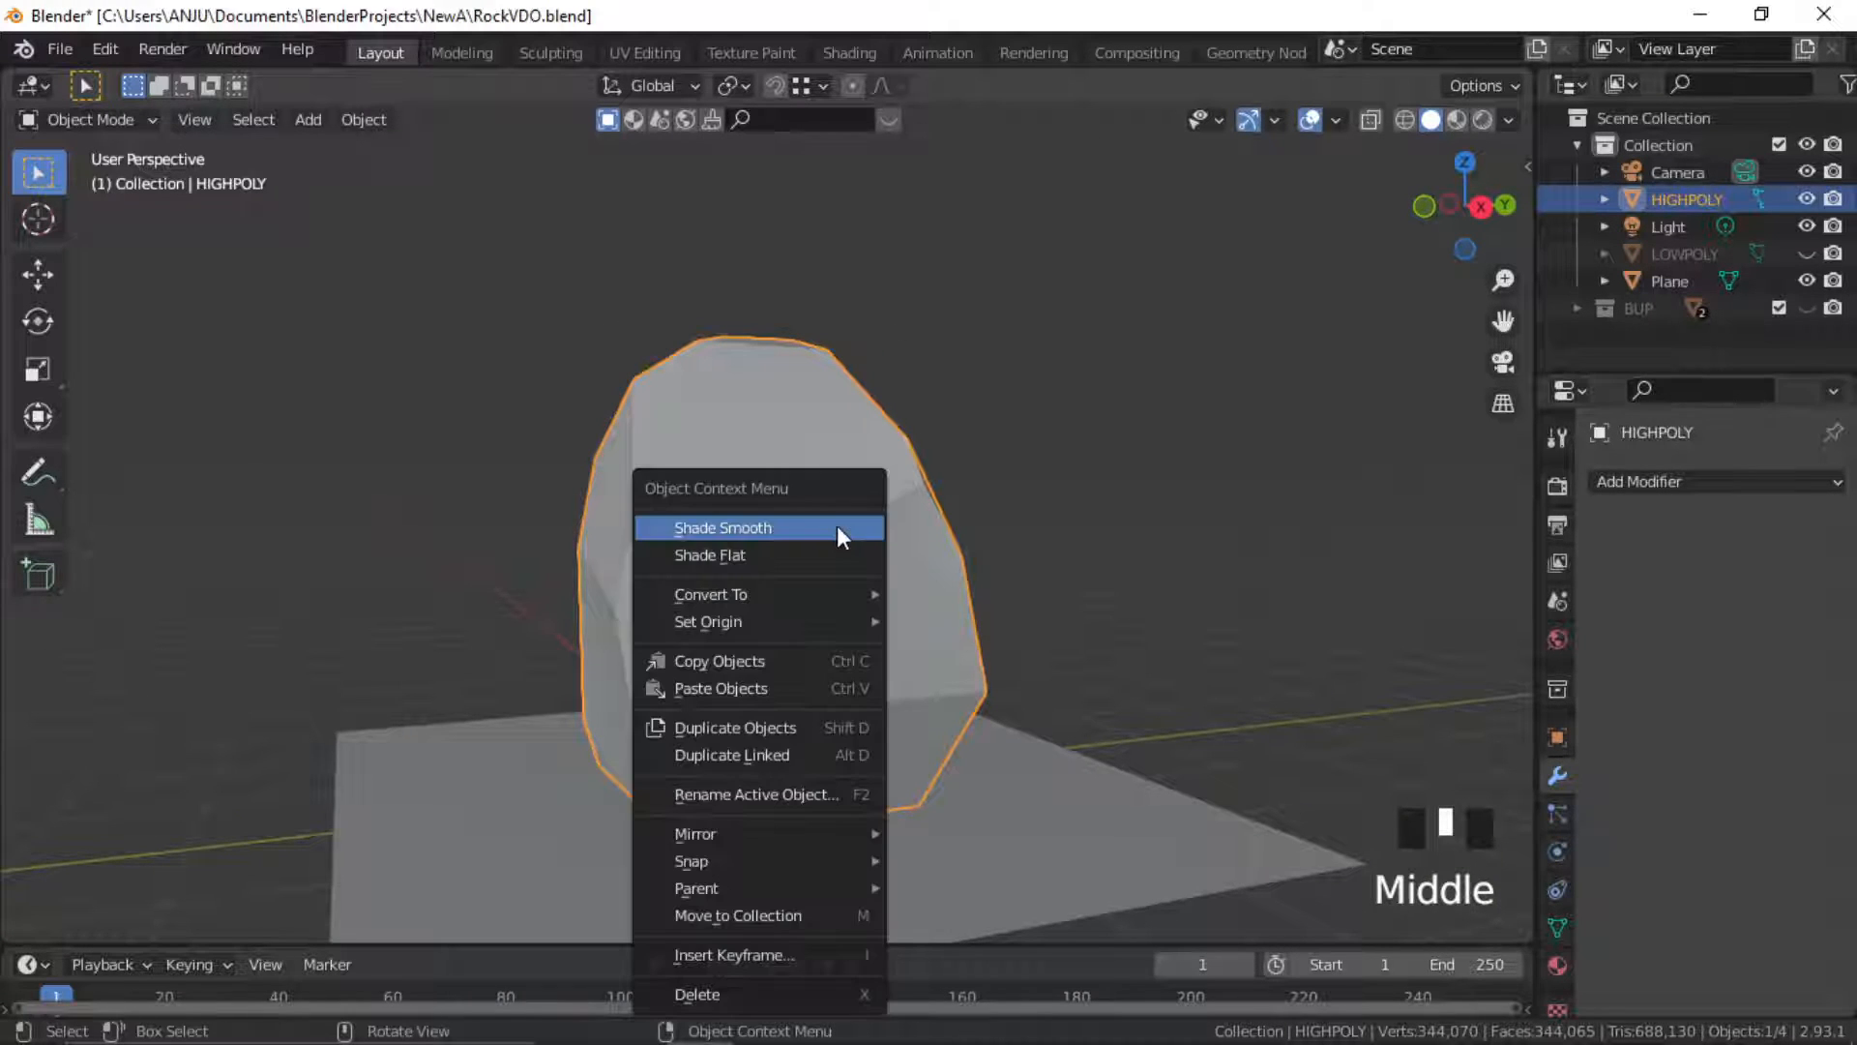
right_click(1124, 554)
left_click(1124, 553)
mouse_move(1124, 553)
middle_mouse_down()
mouse_move(606, 543)
mouse_move(771, 518)
mouse_move(794, 474)
mouse_move(1028, 507)
mouse_move(693, 497)
middle_mouse_up()
left_click(562, 53)
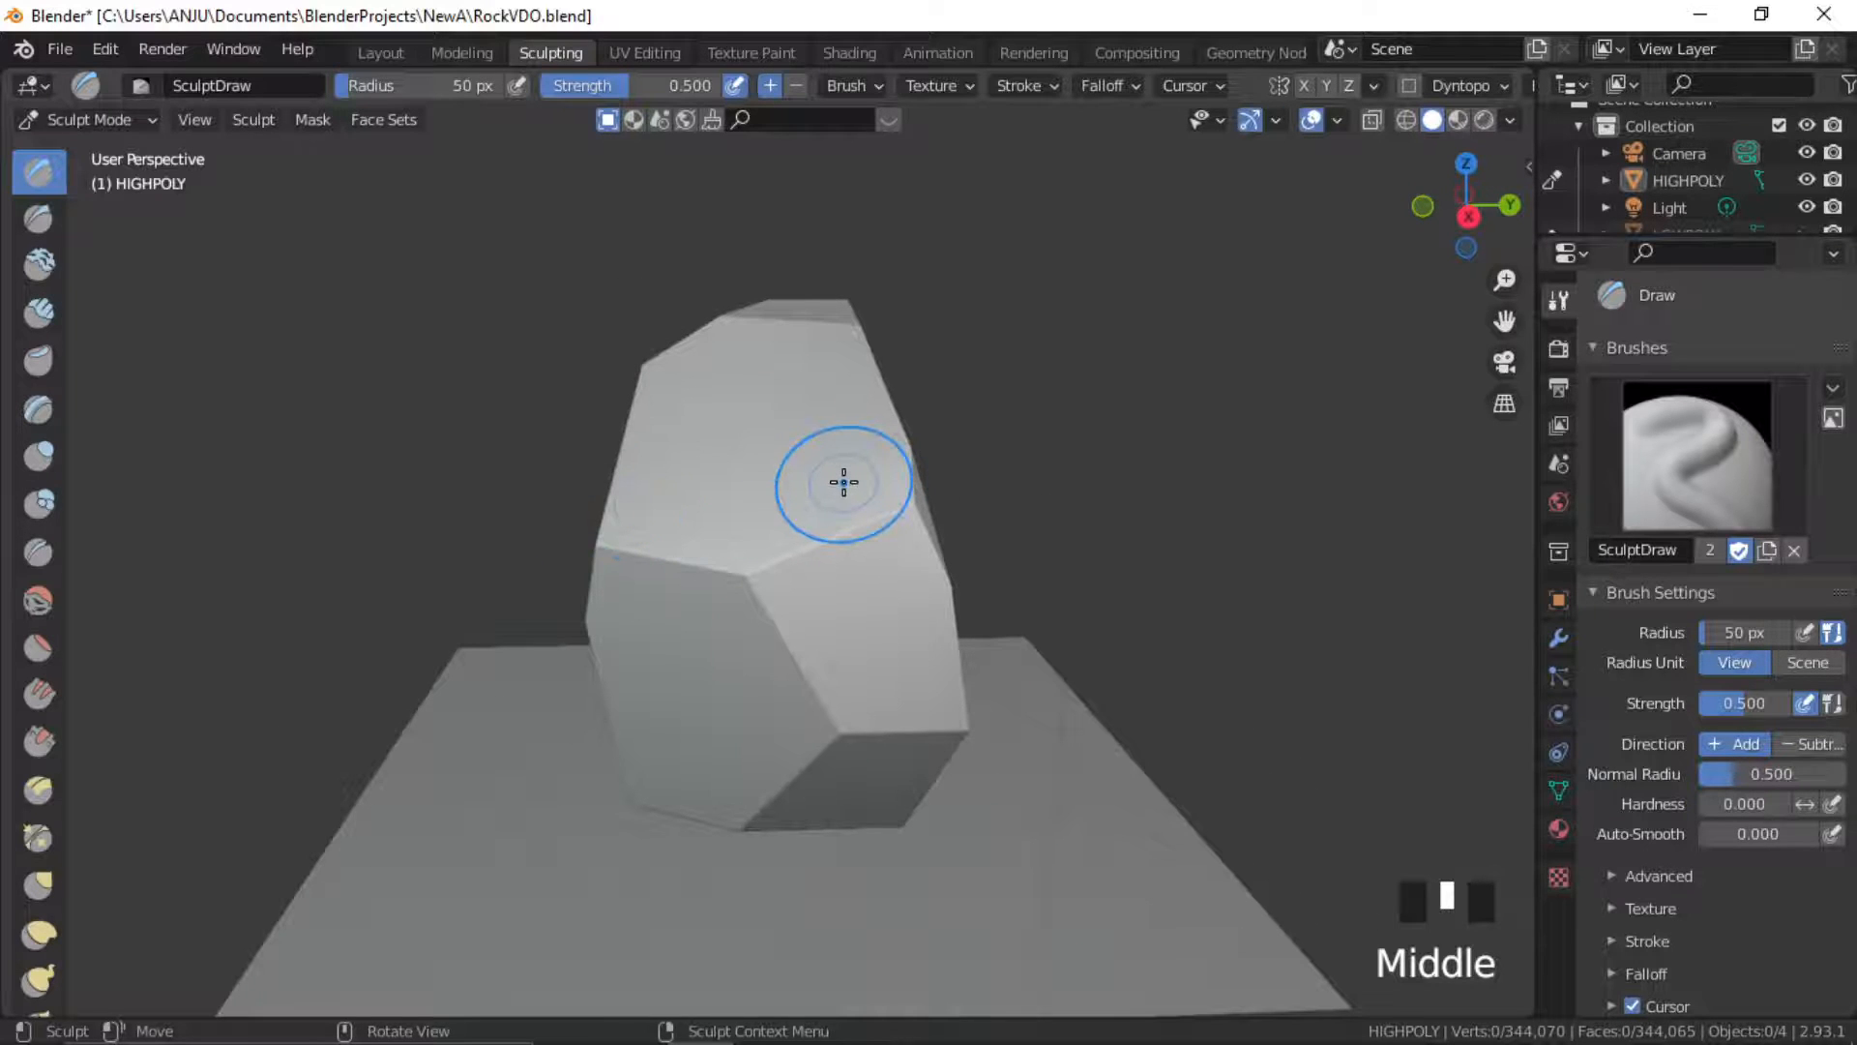
Switch to Chrome, look over the Blend Swap page of the Zbrush Orb Brushes pack, and return to Blender
mouse_move(900, 1027)
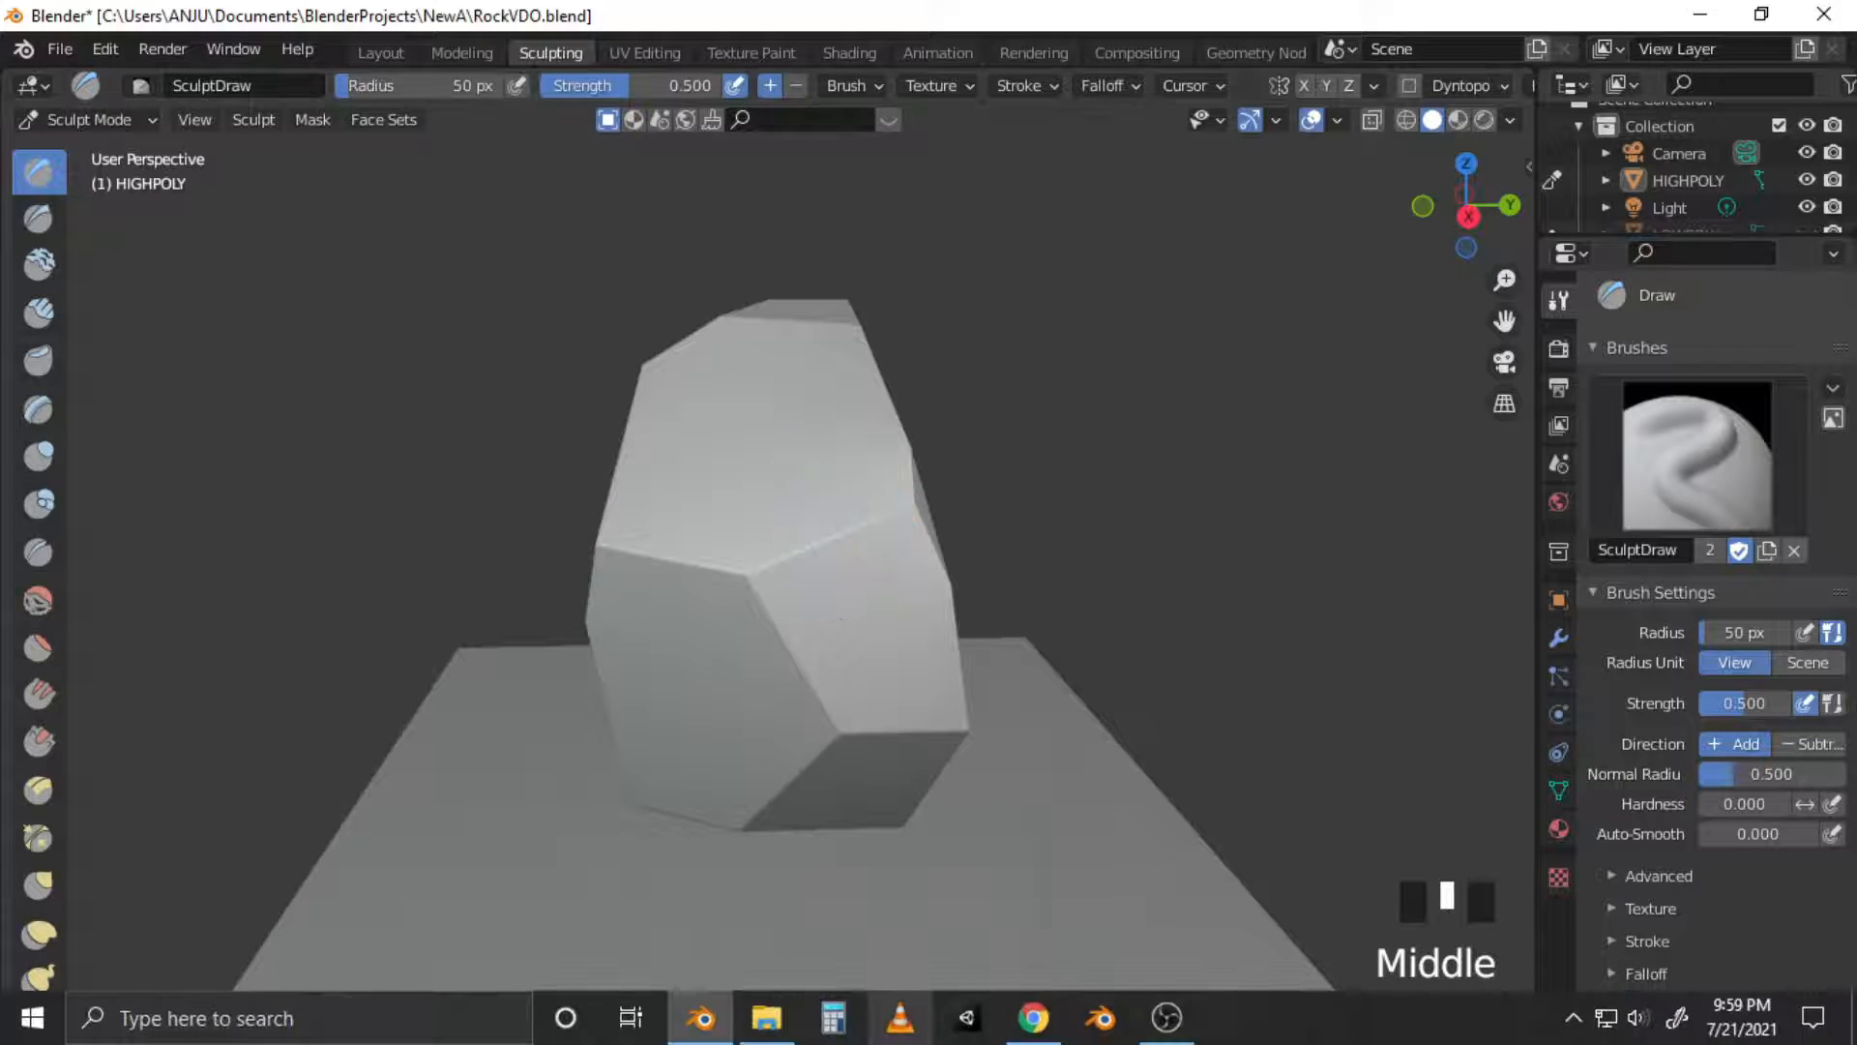
mouse_move(1033, 1018)
left_click(1023, 826)
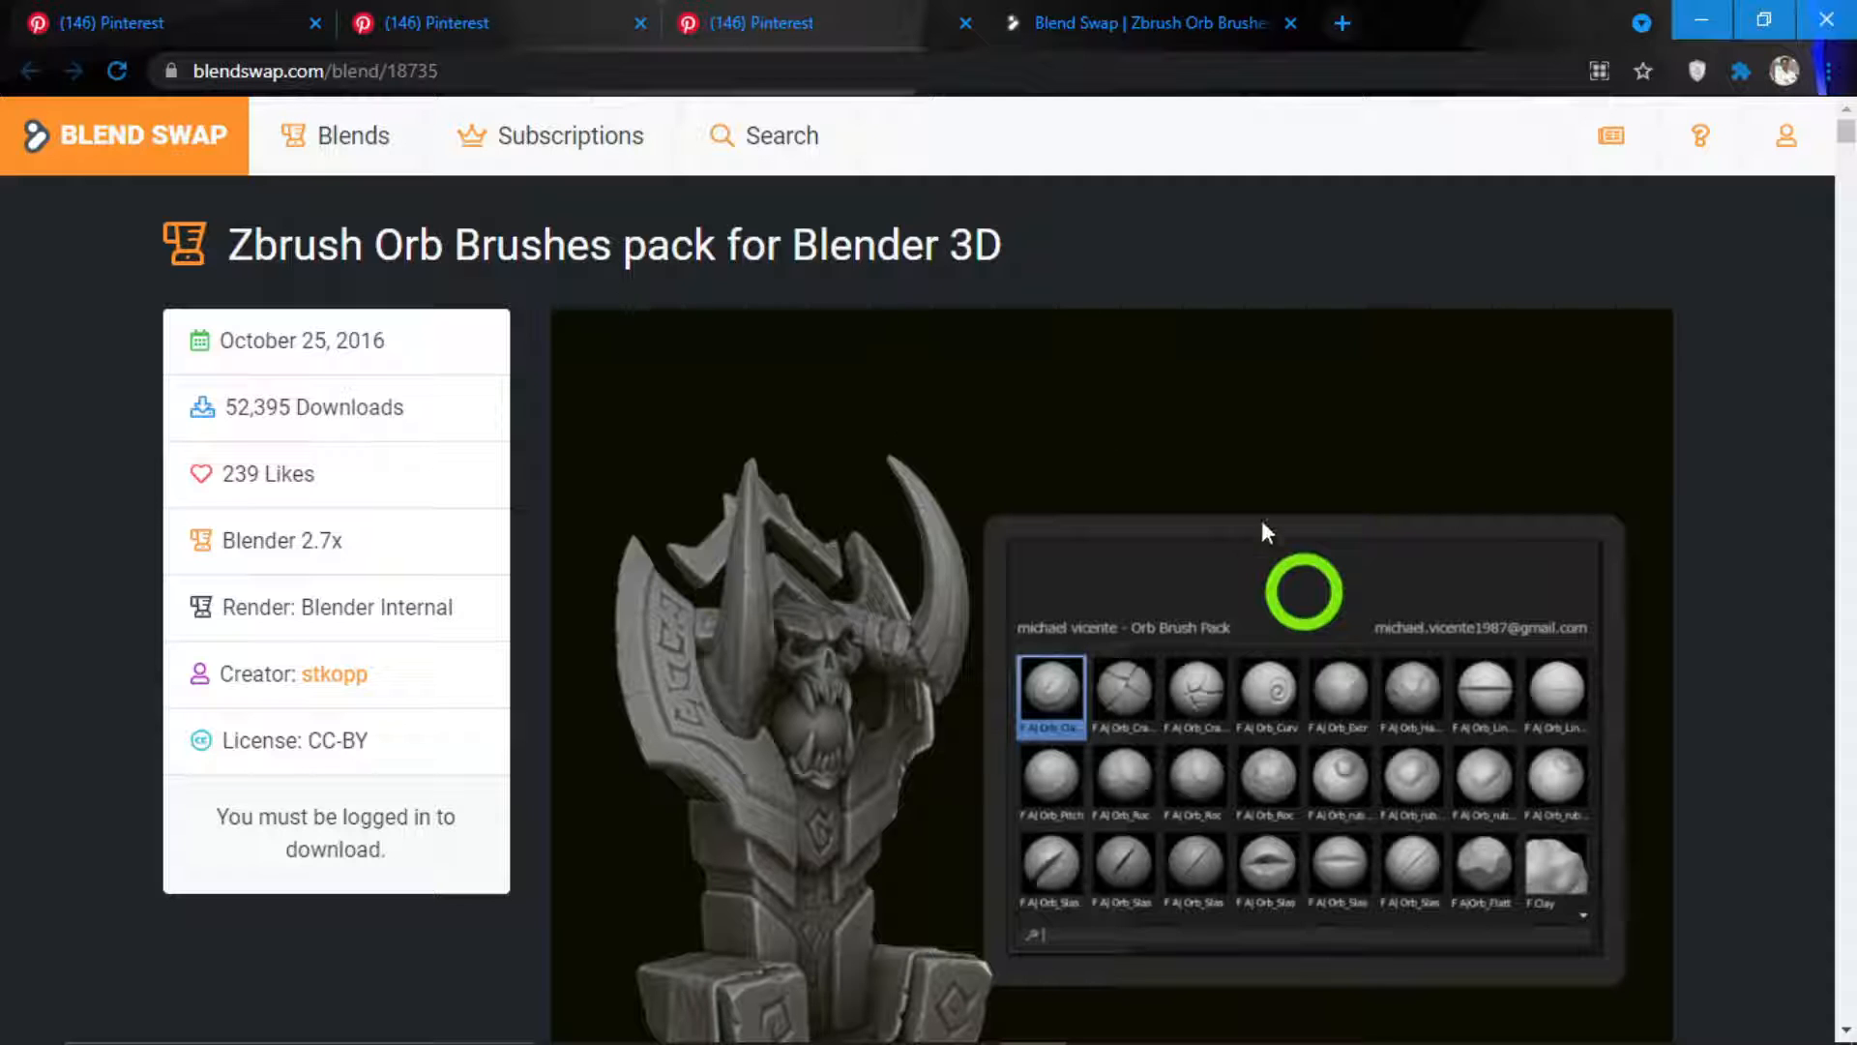
scroll(1262, 522, "down", 1)
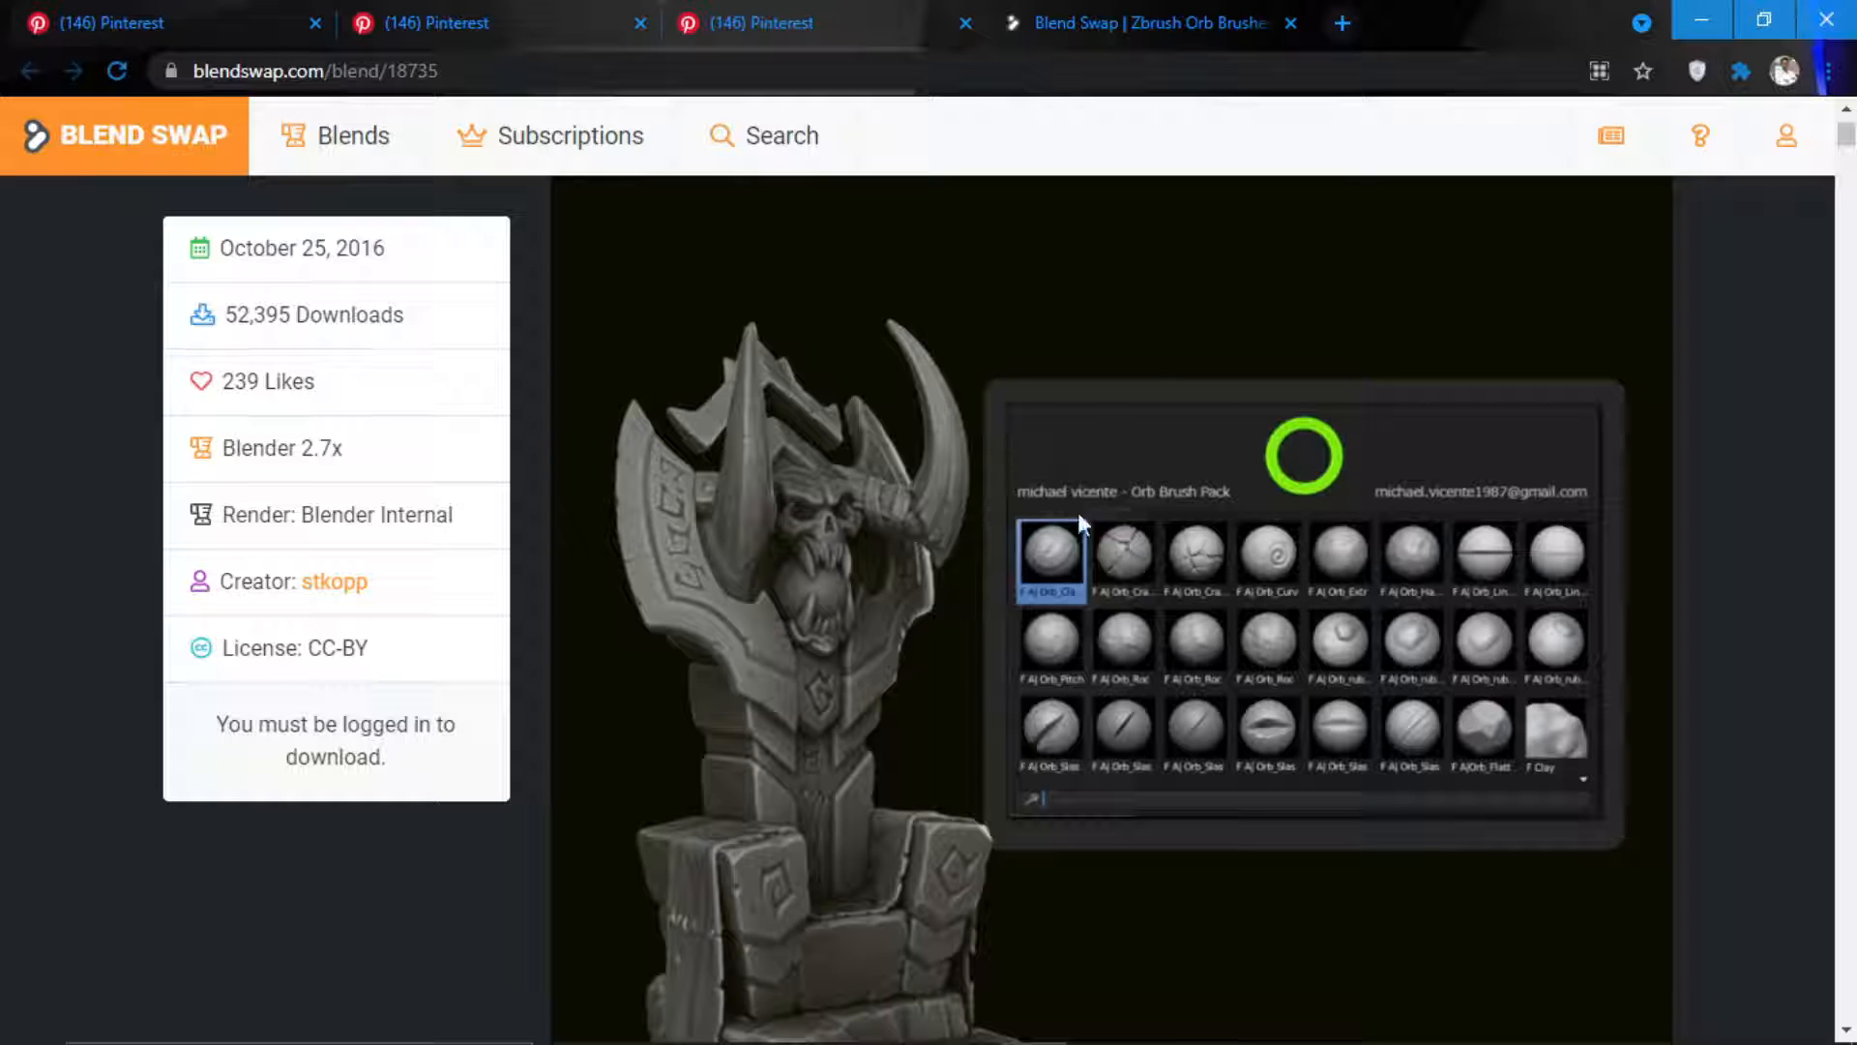
mouse_move(968, 1040)
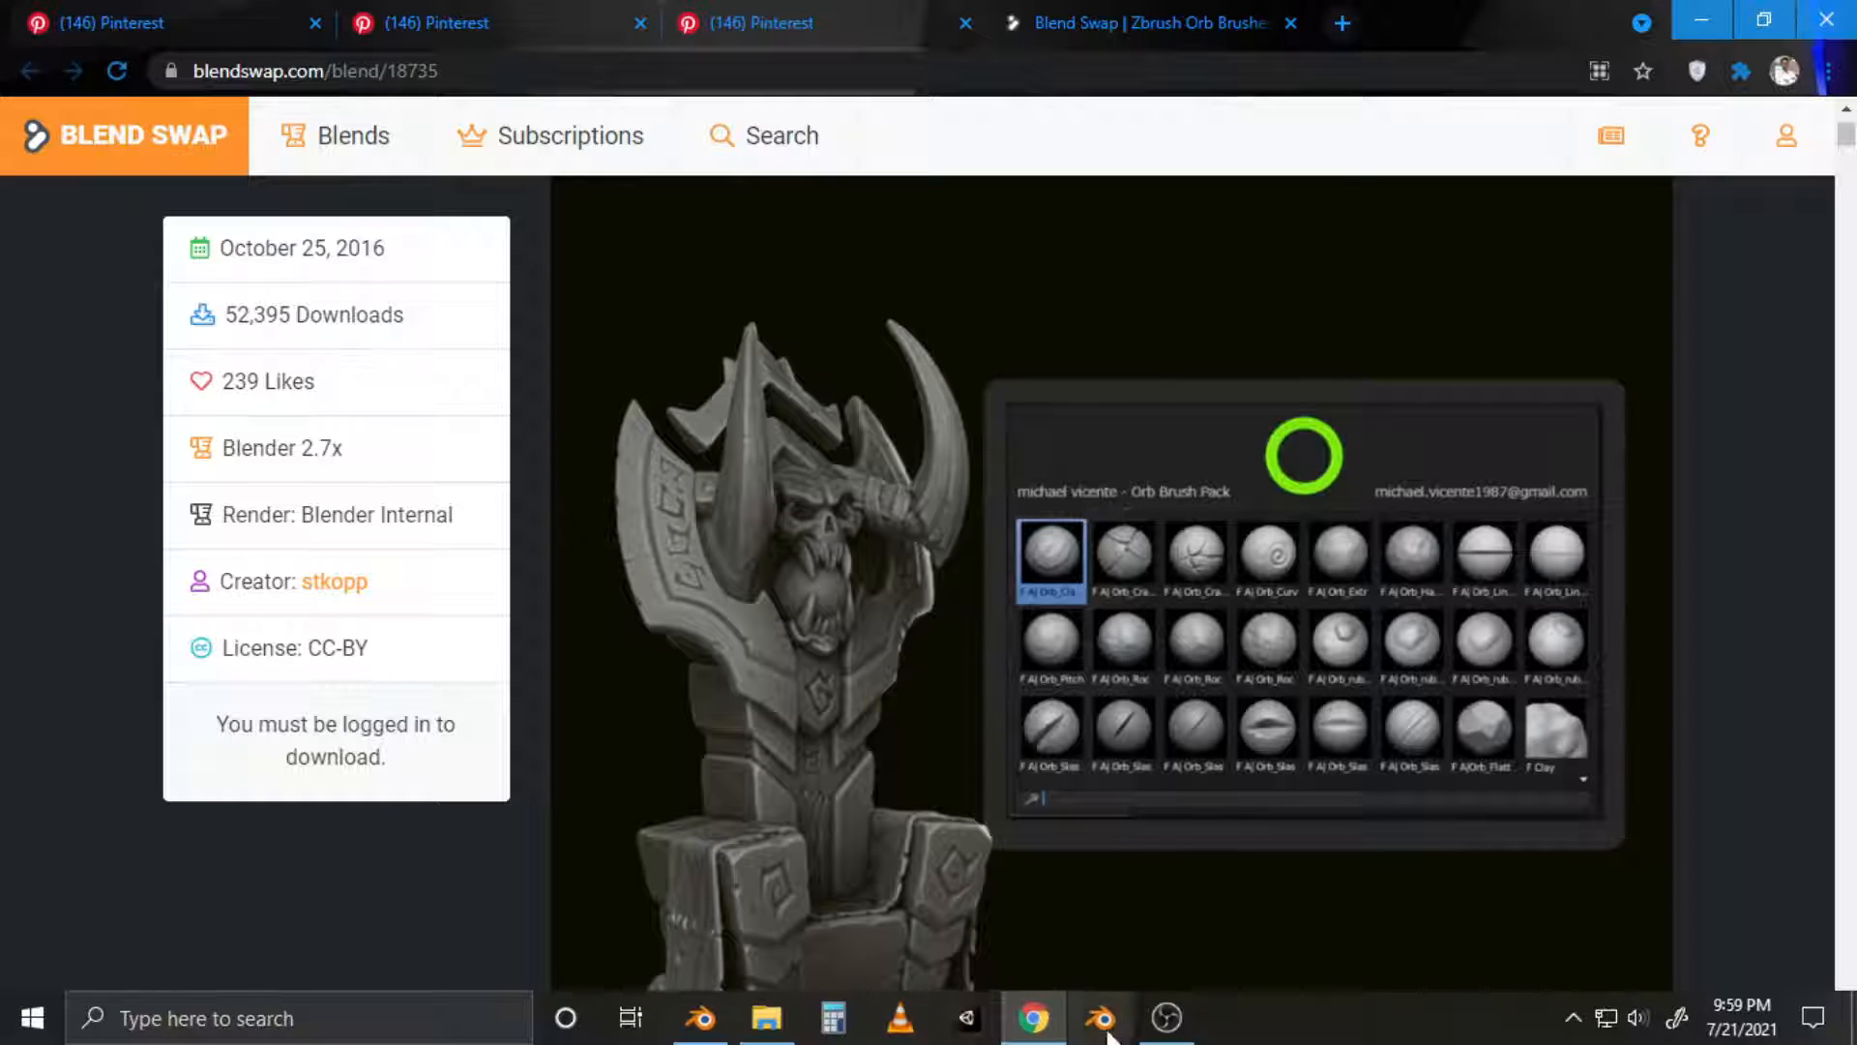
left_click(700, 1021)
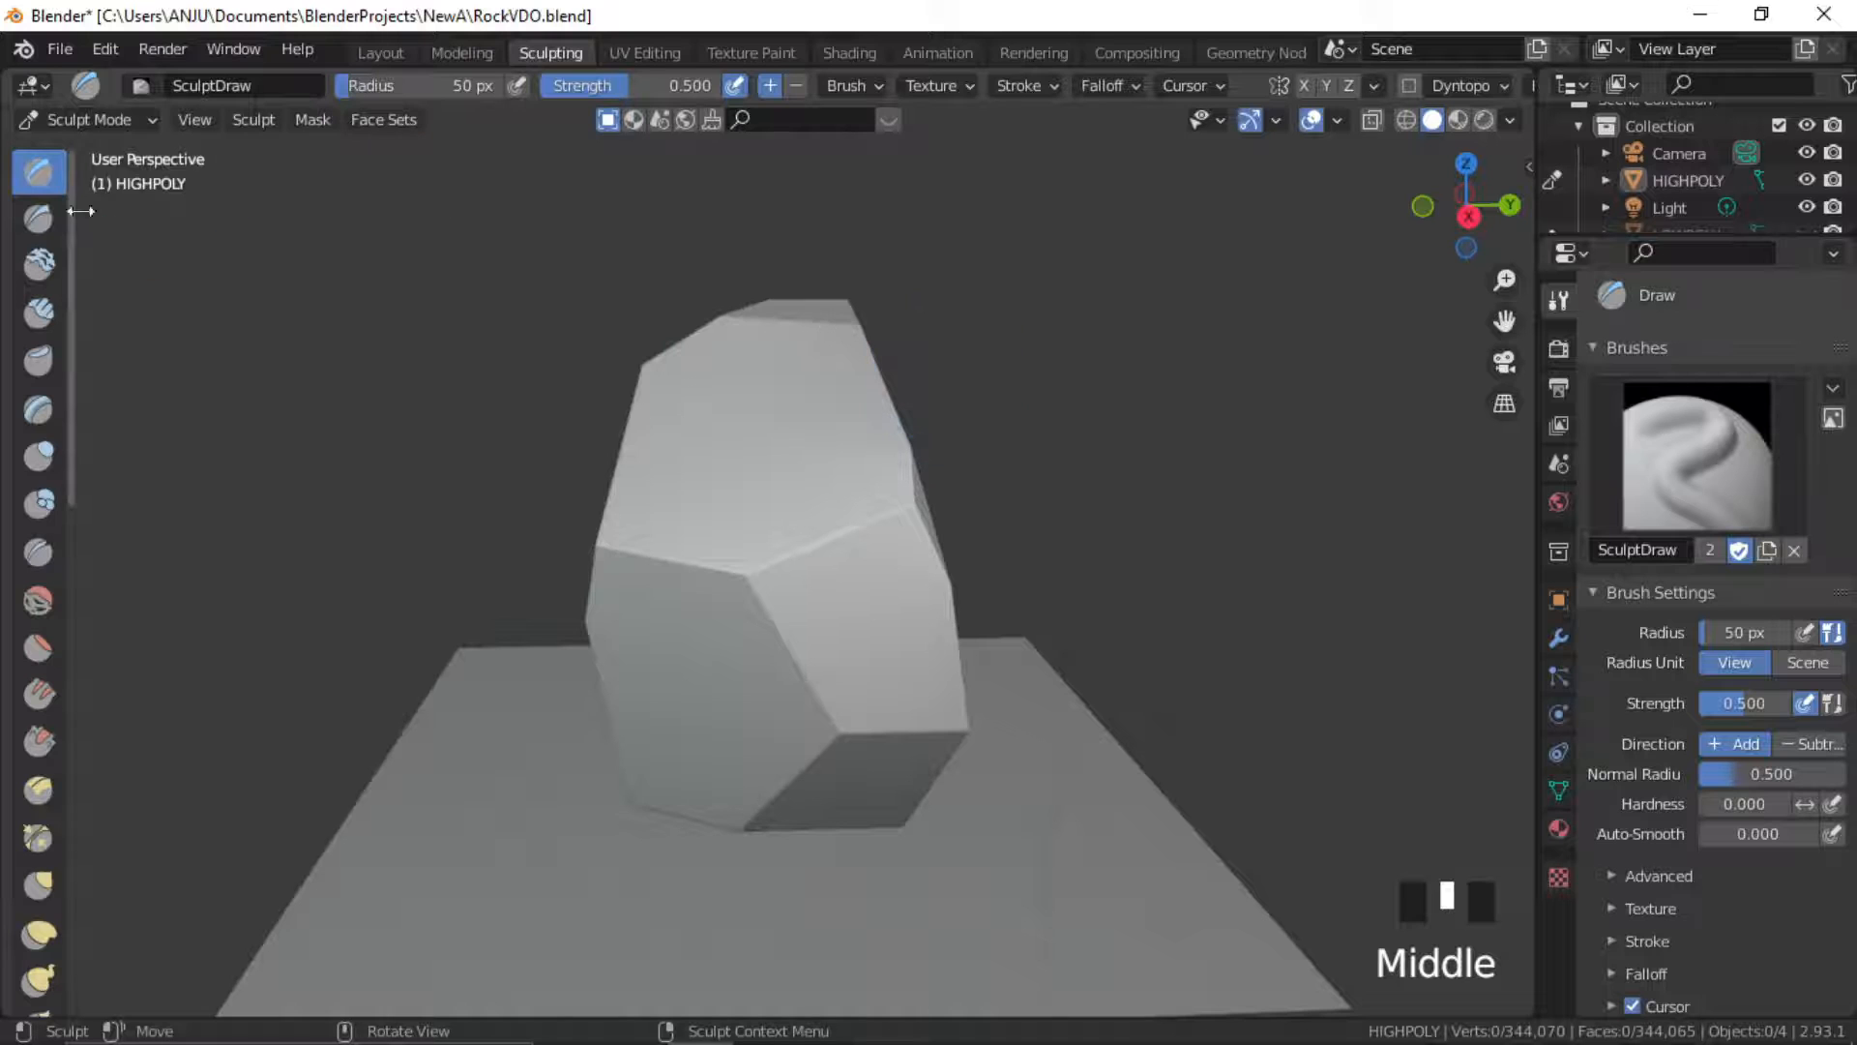
Start an append and open the Brush category of OrbBrushes.blend in the 86419_Zbrush_Orb_Brushes_pack_for_Blender_3D folder
left_click(60, 48)
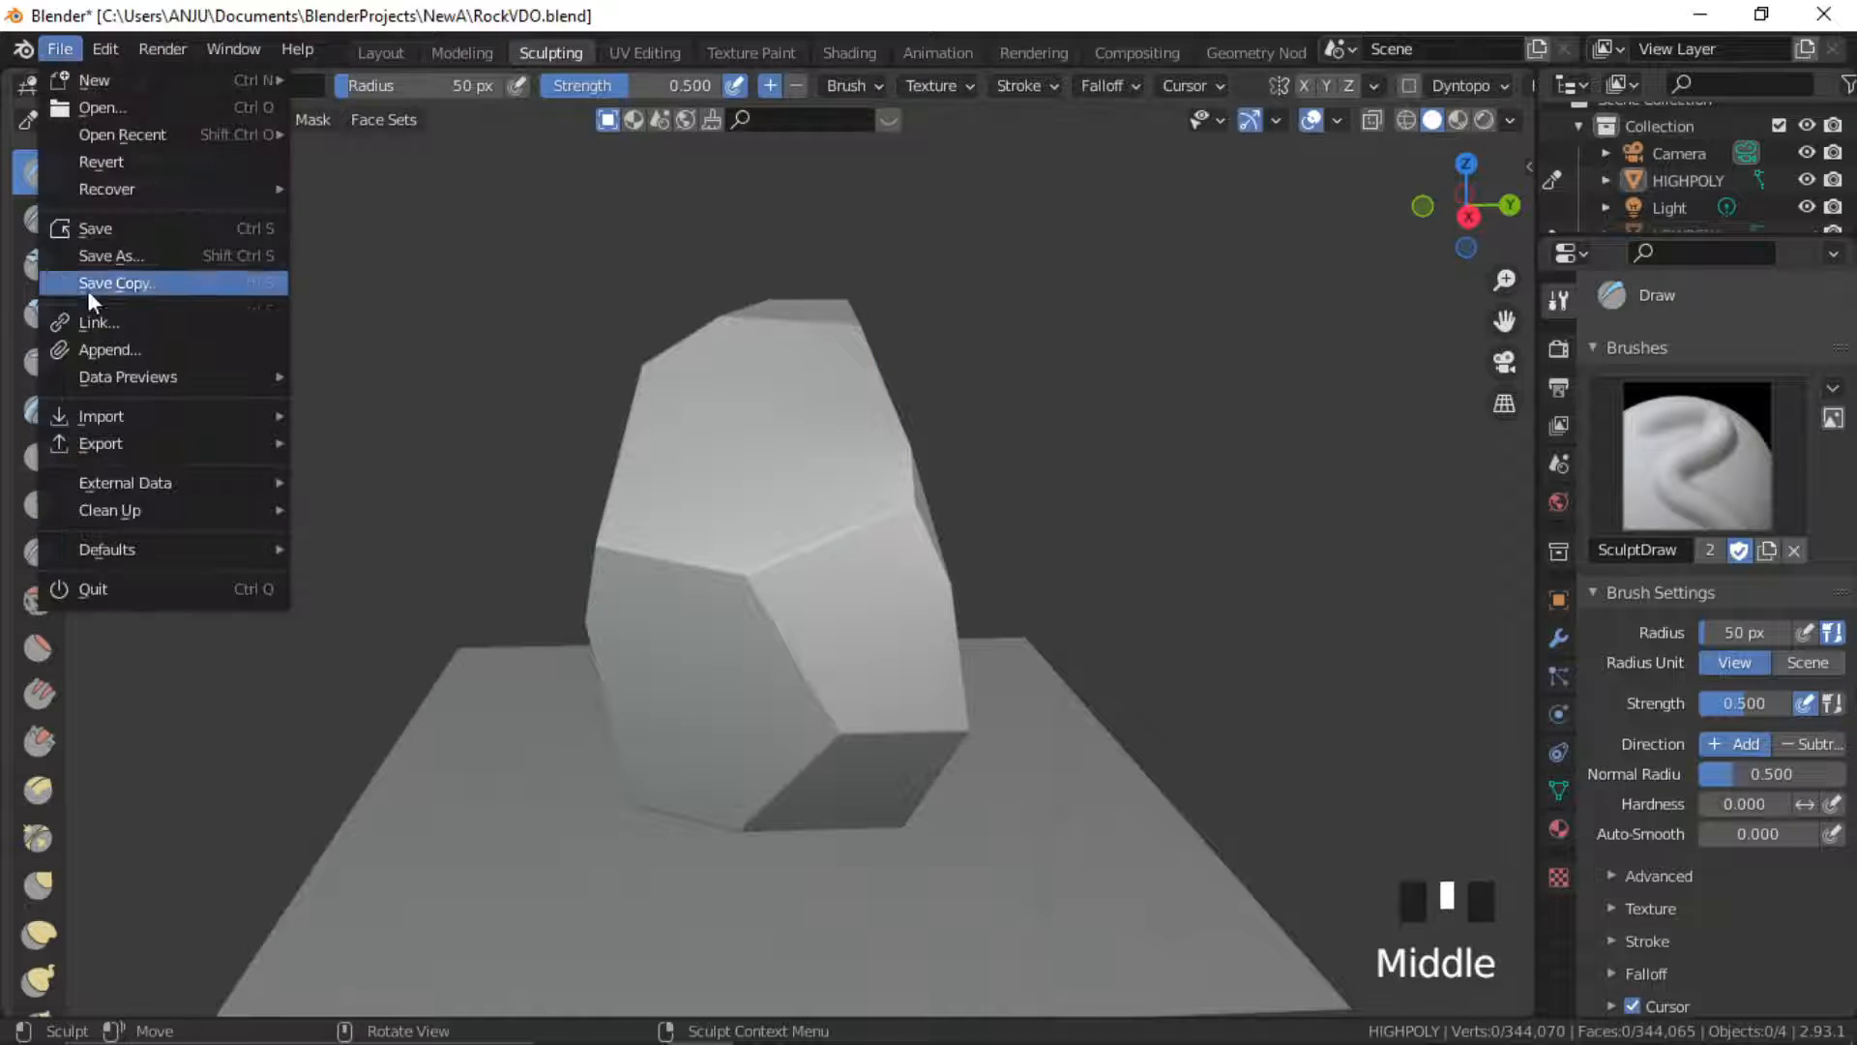
left_click(130, 347)
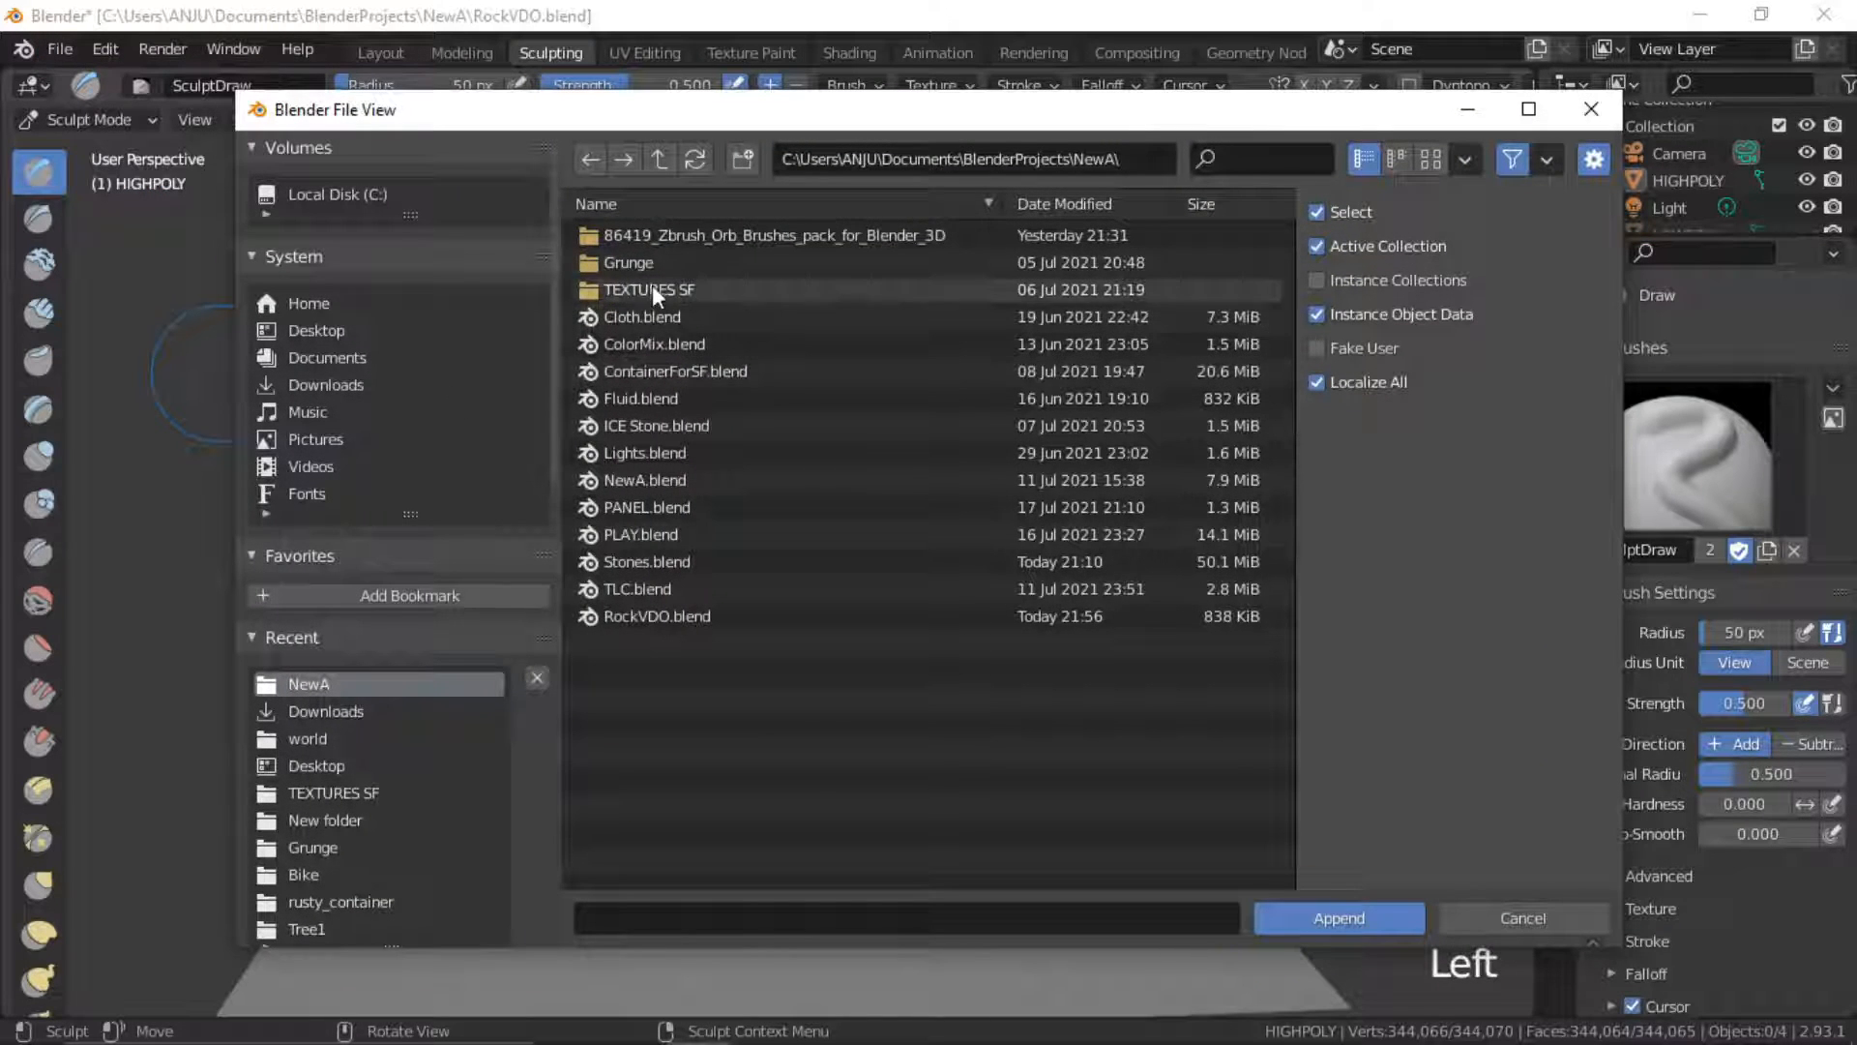
double_click(689, 236)
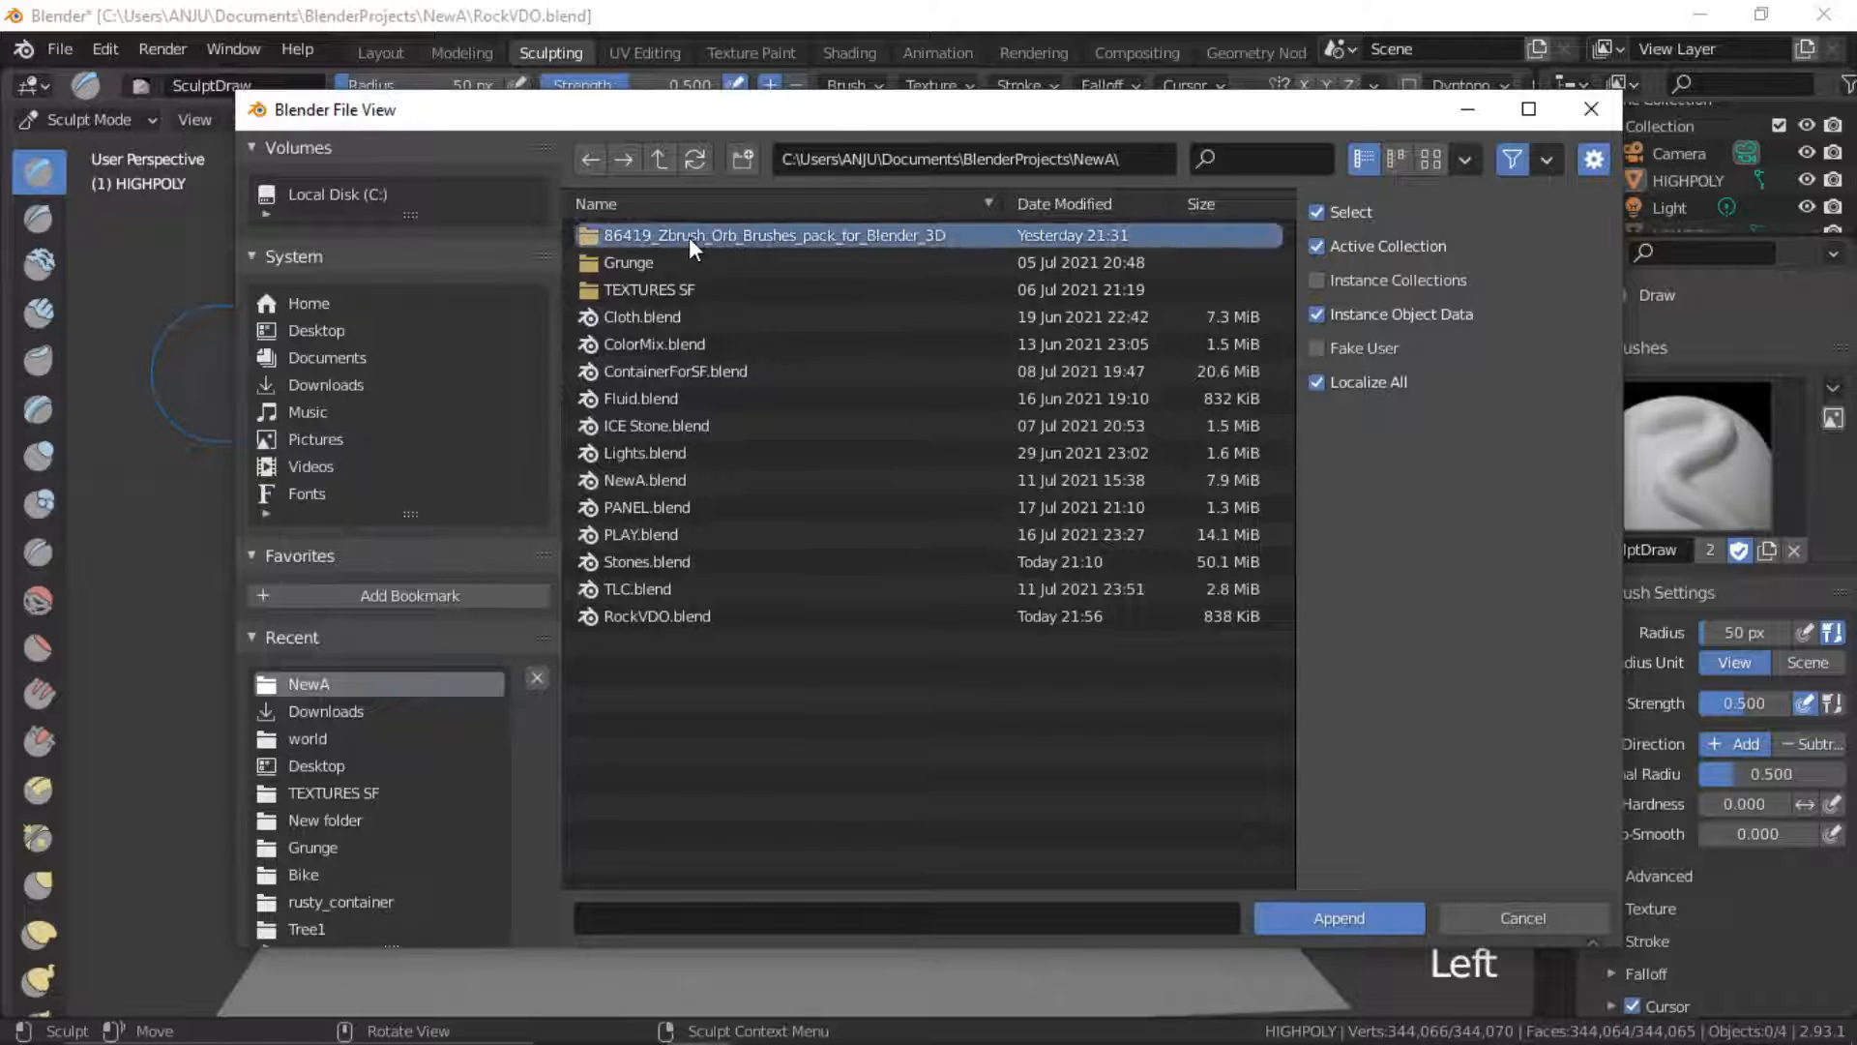
double_click(664, 289)
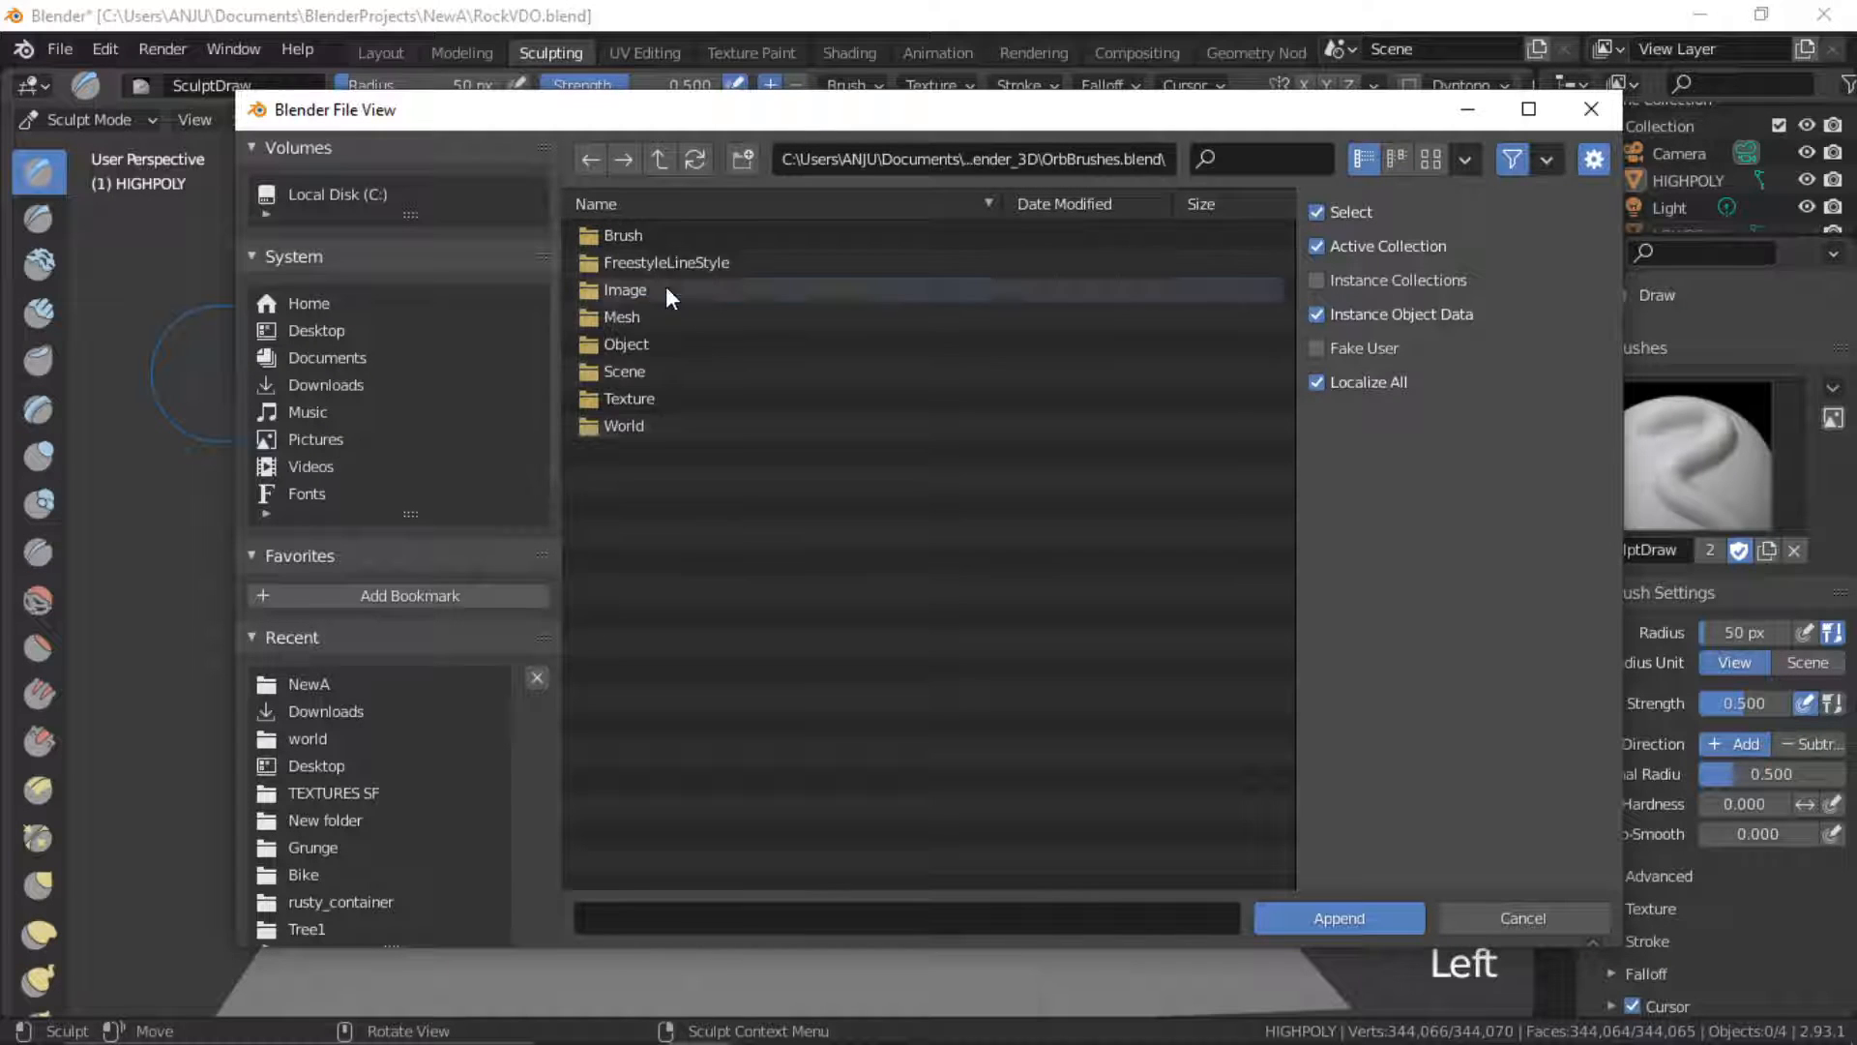
double_click(623, 235)
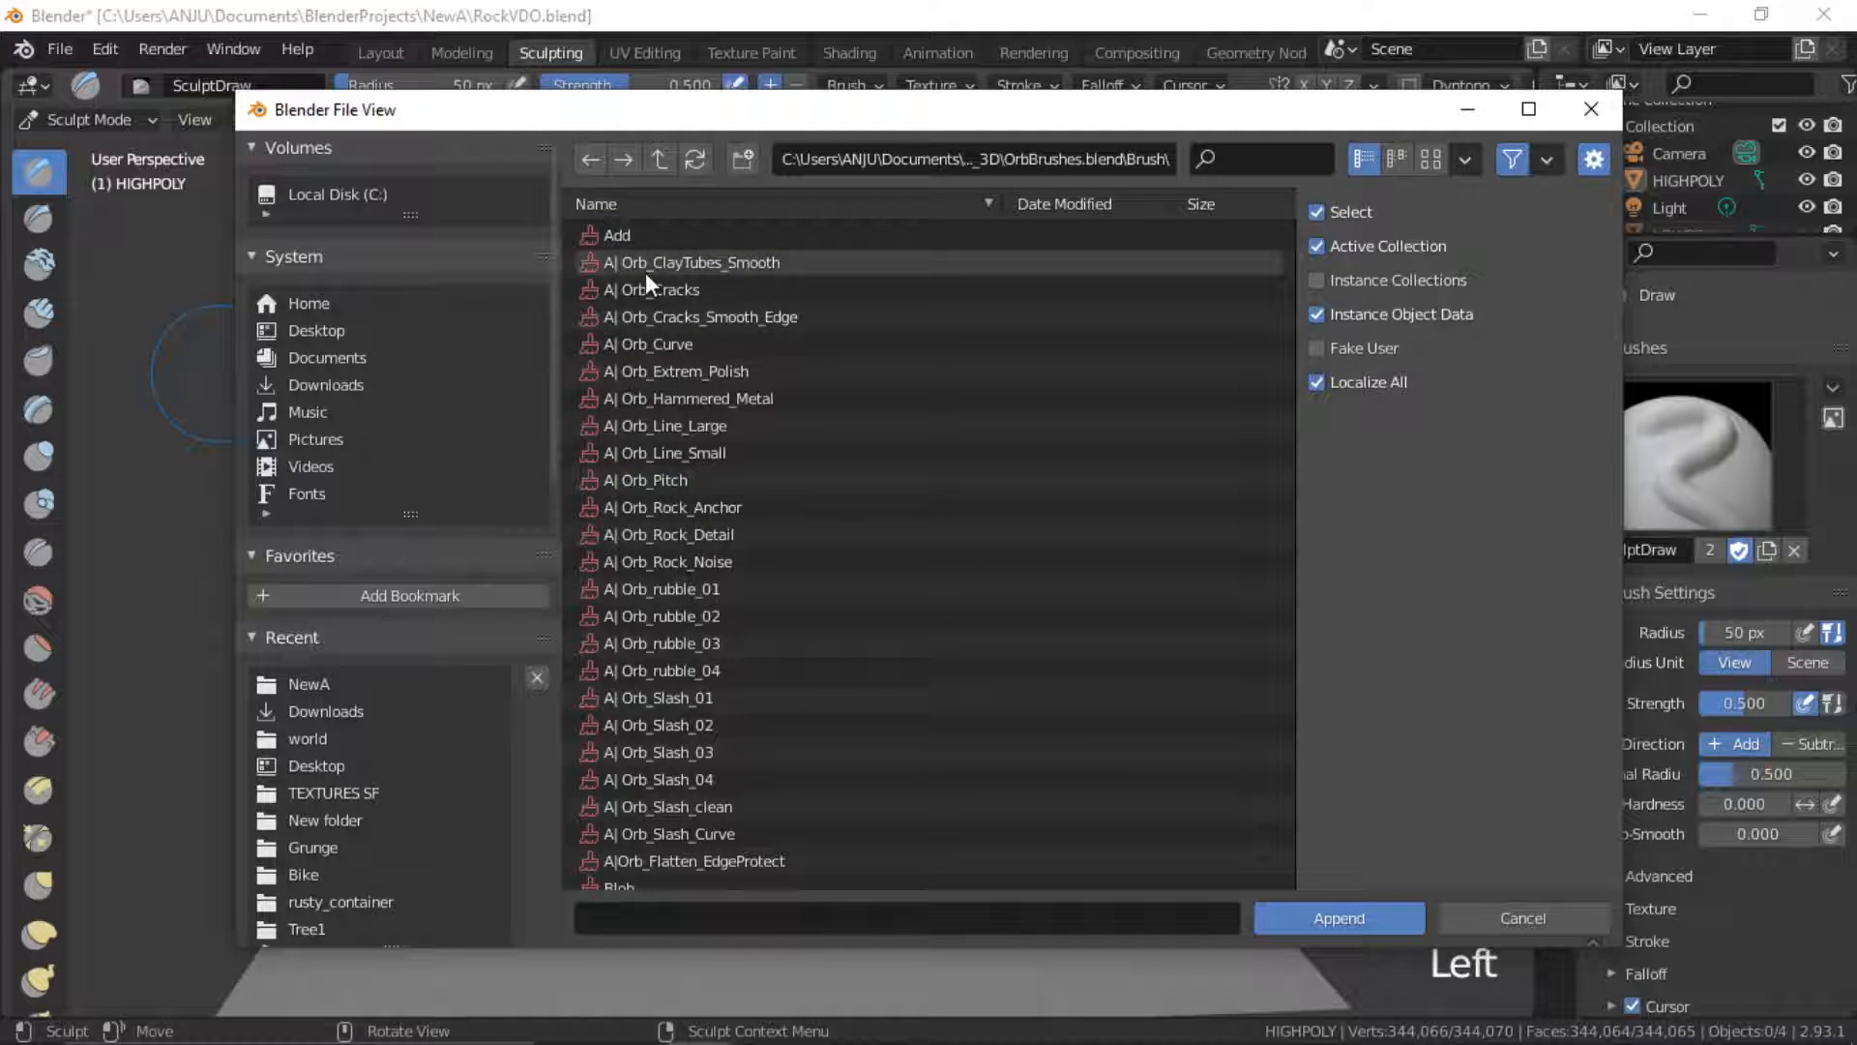
Append all Orb brushes from A| Orb_ClayTubes_Smooth through A|Orb_Flatten_EdgeProtect
left_click(666, 269)
scroll(718, 486, "down", 3)
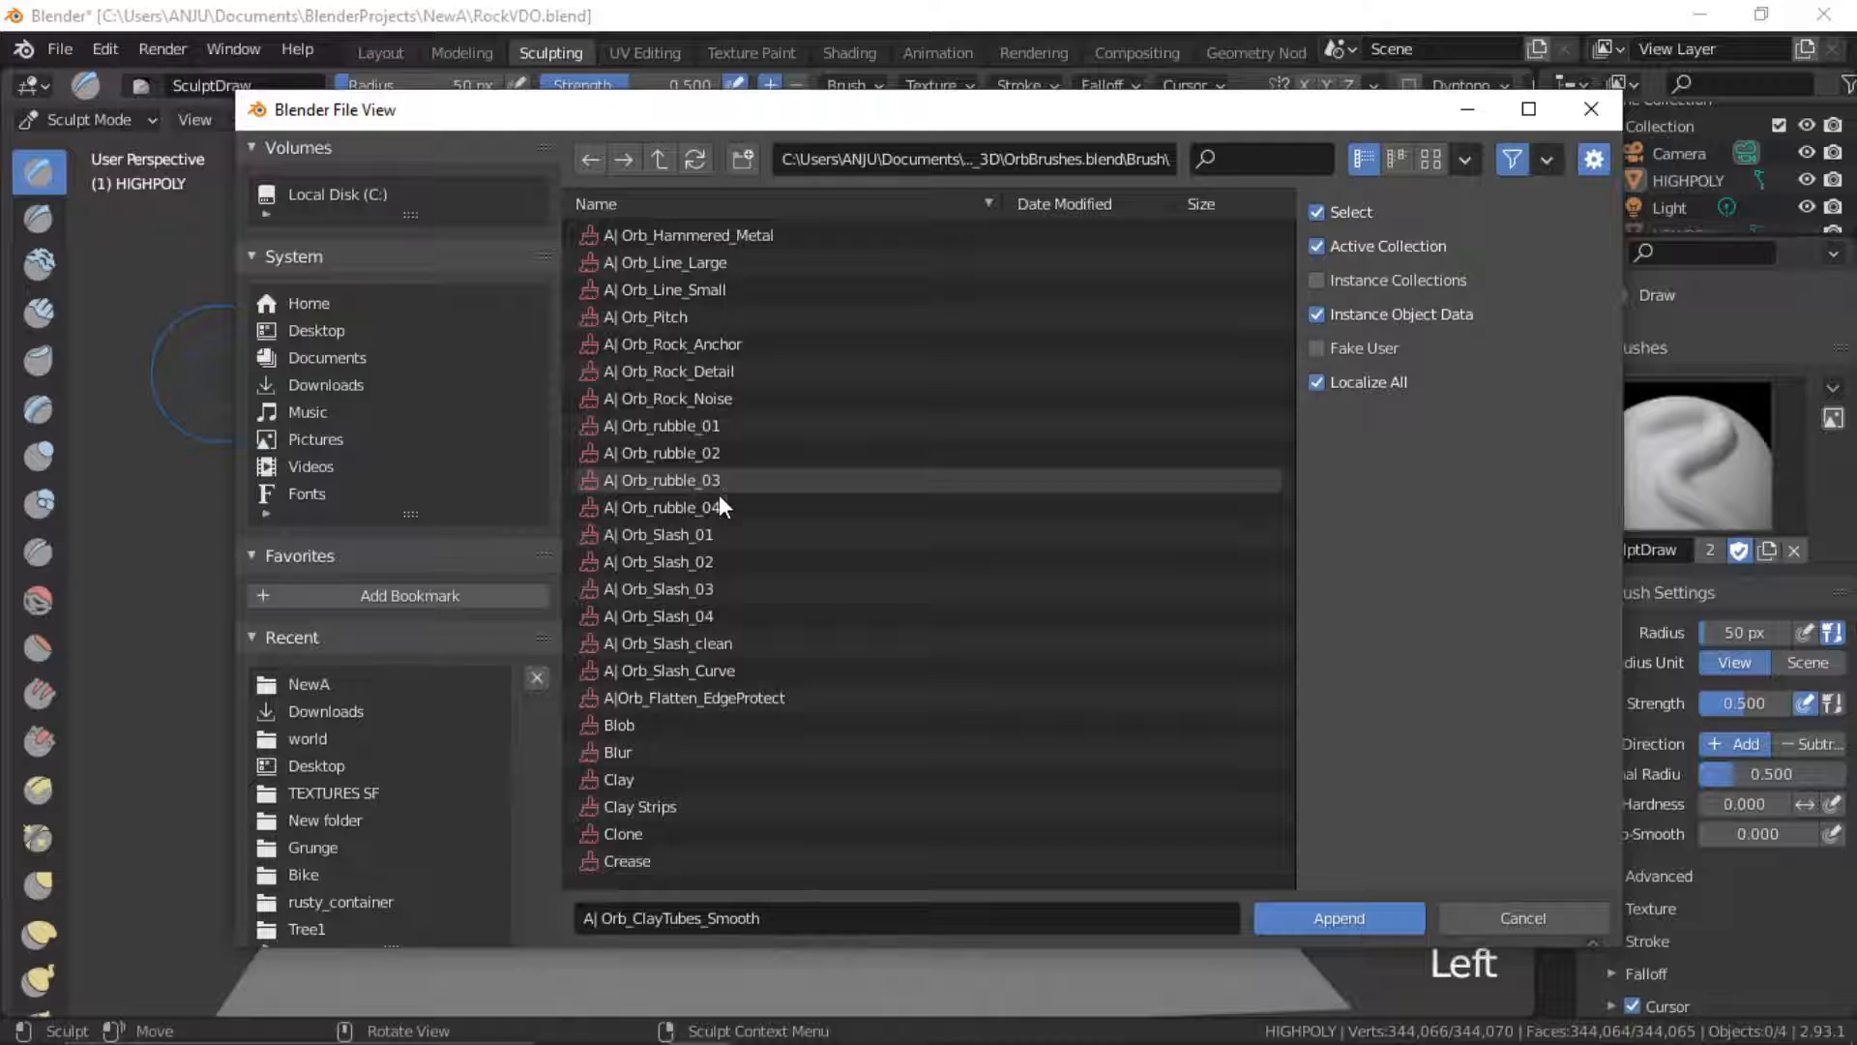
left_click(687, 669, "shift")
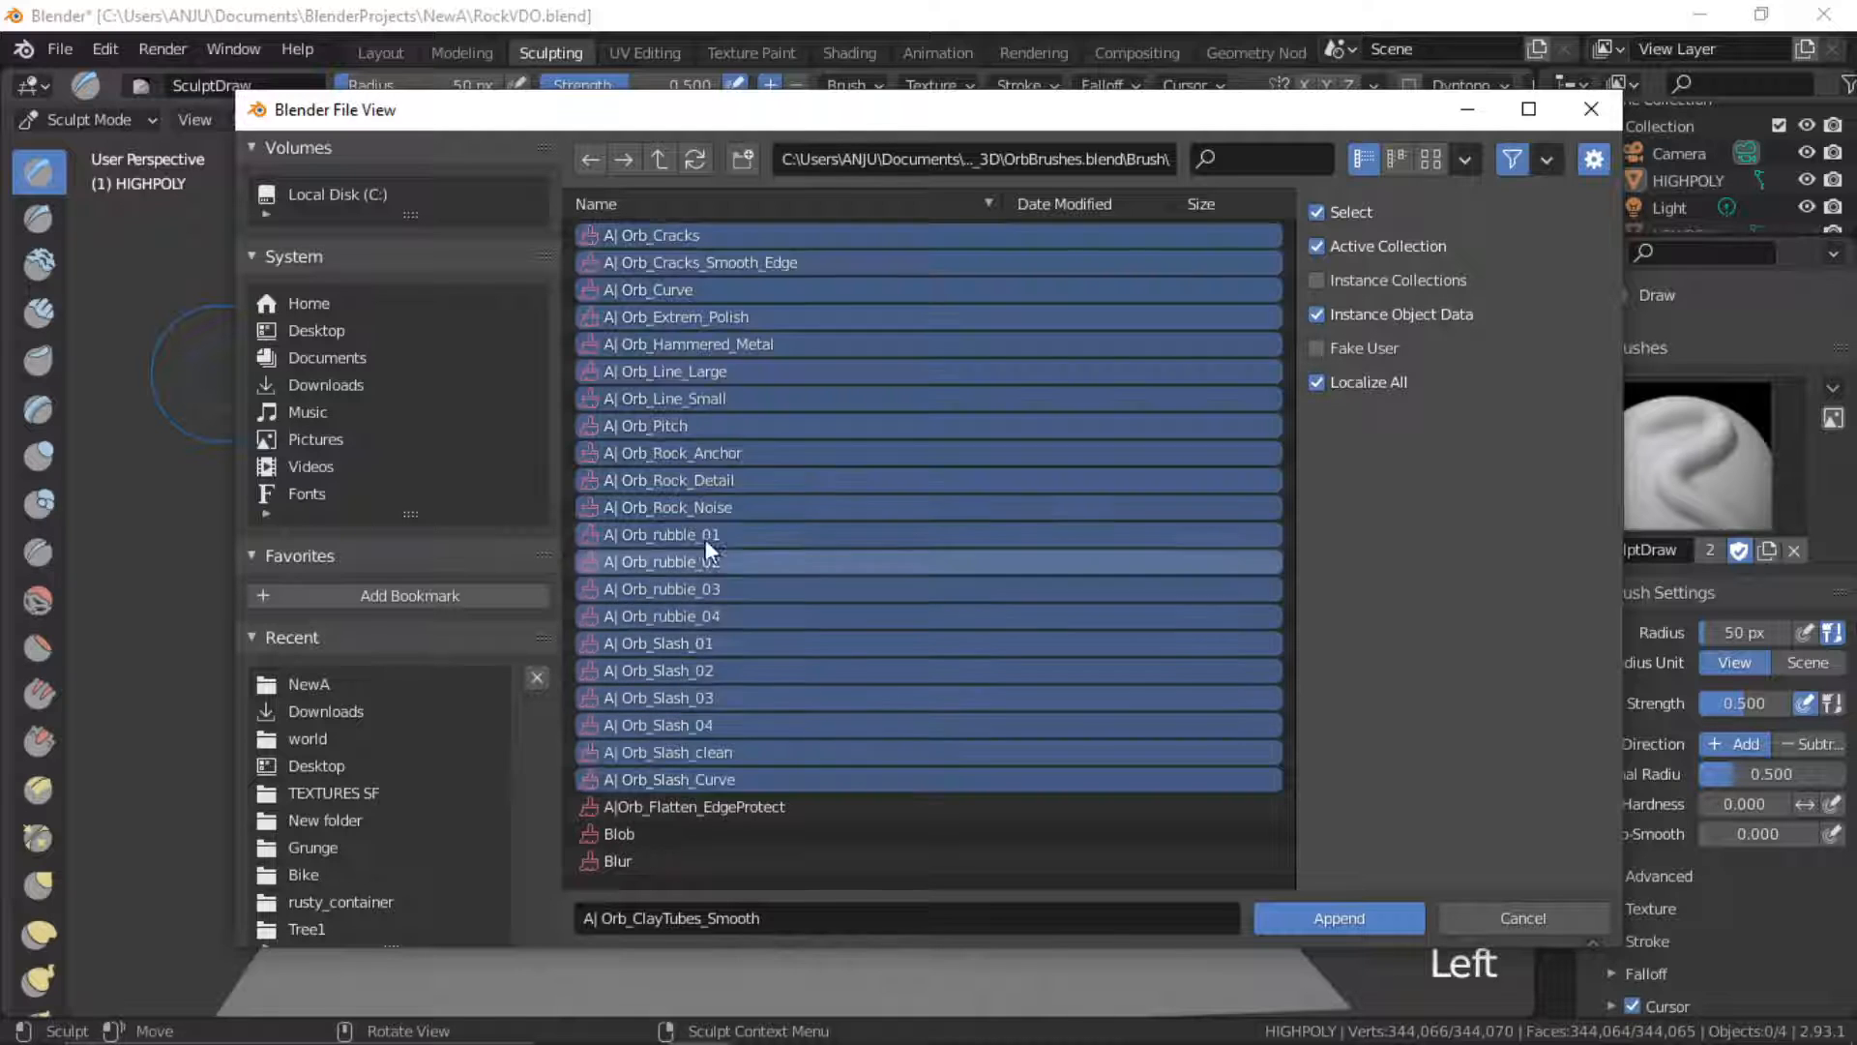
scroll(705, 538, "up", 2)
scroll(697, 628, "down", 1)
left_click(654, 751, "shift")
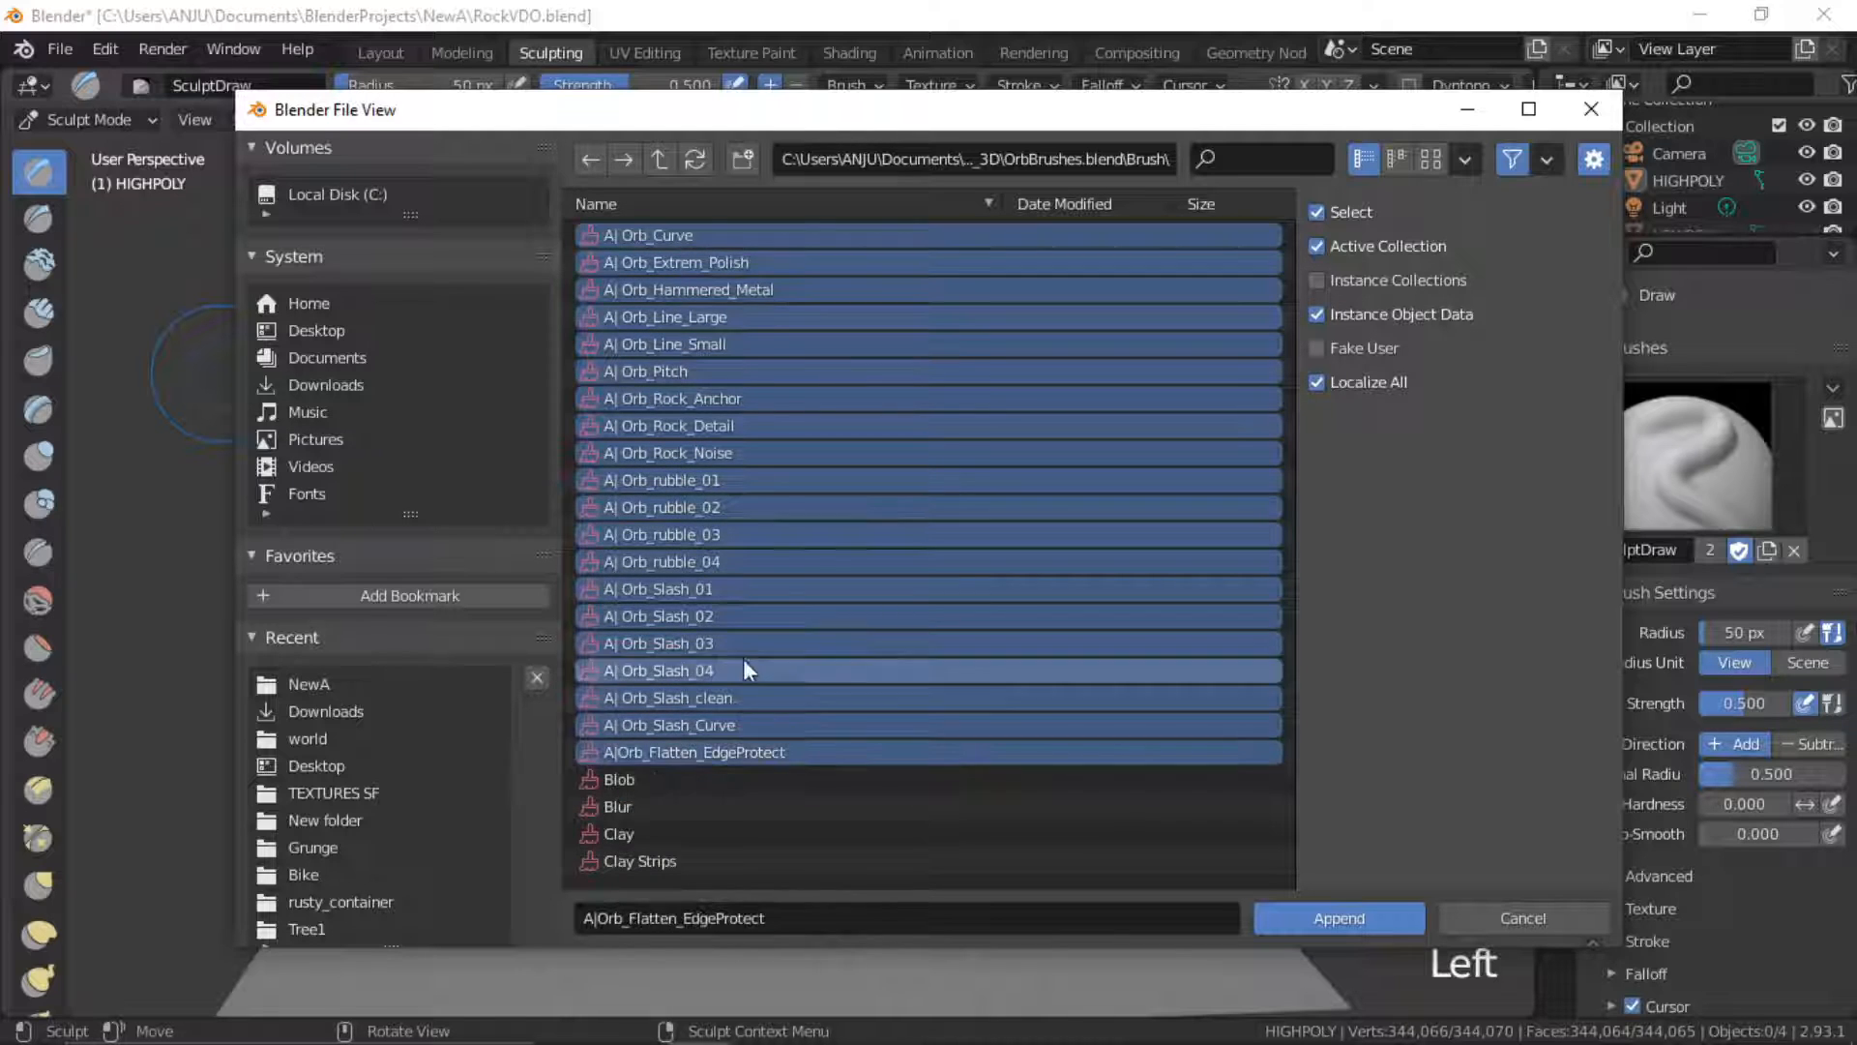
scroll(725, 555, "up", 2)
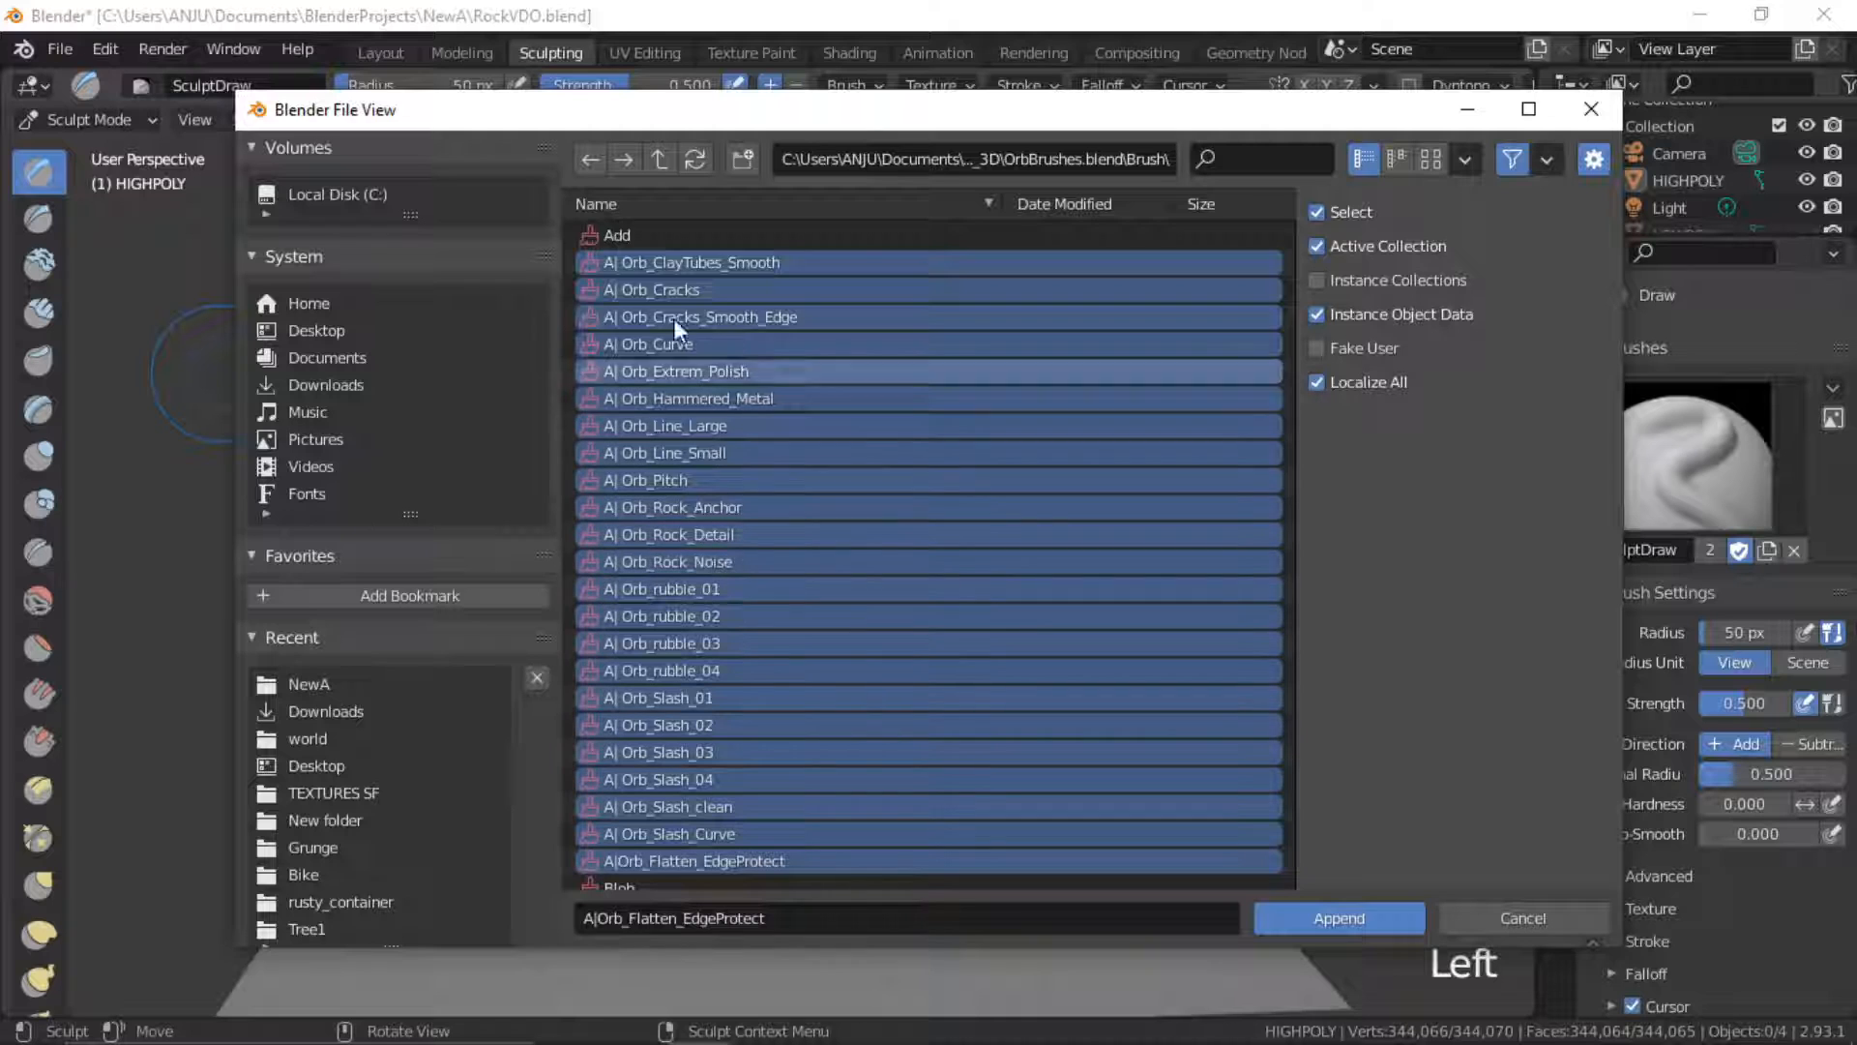
left_click(1353, 915)
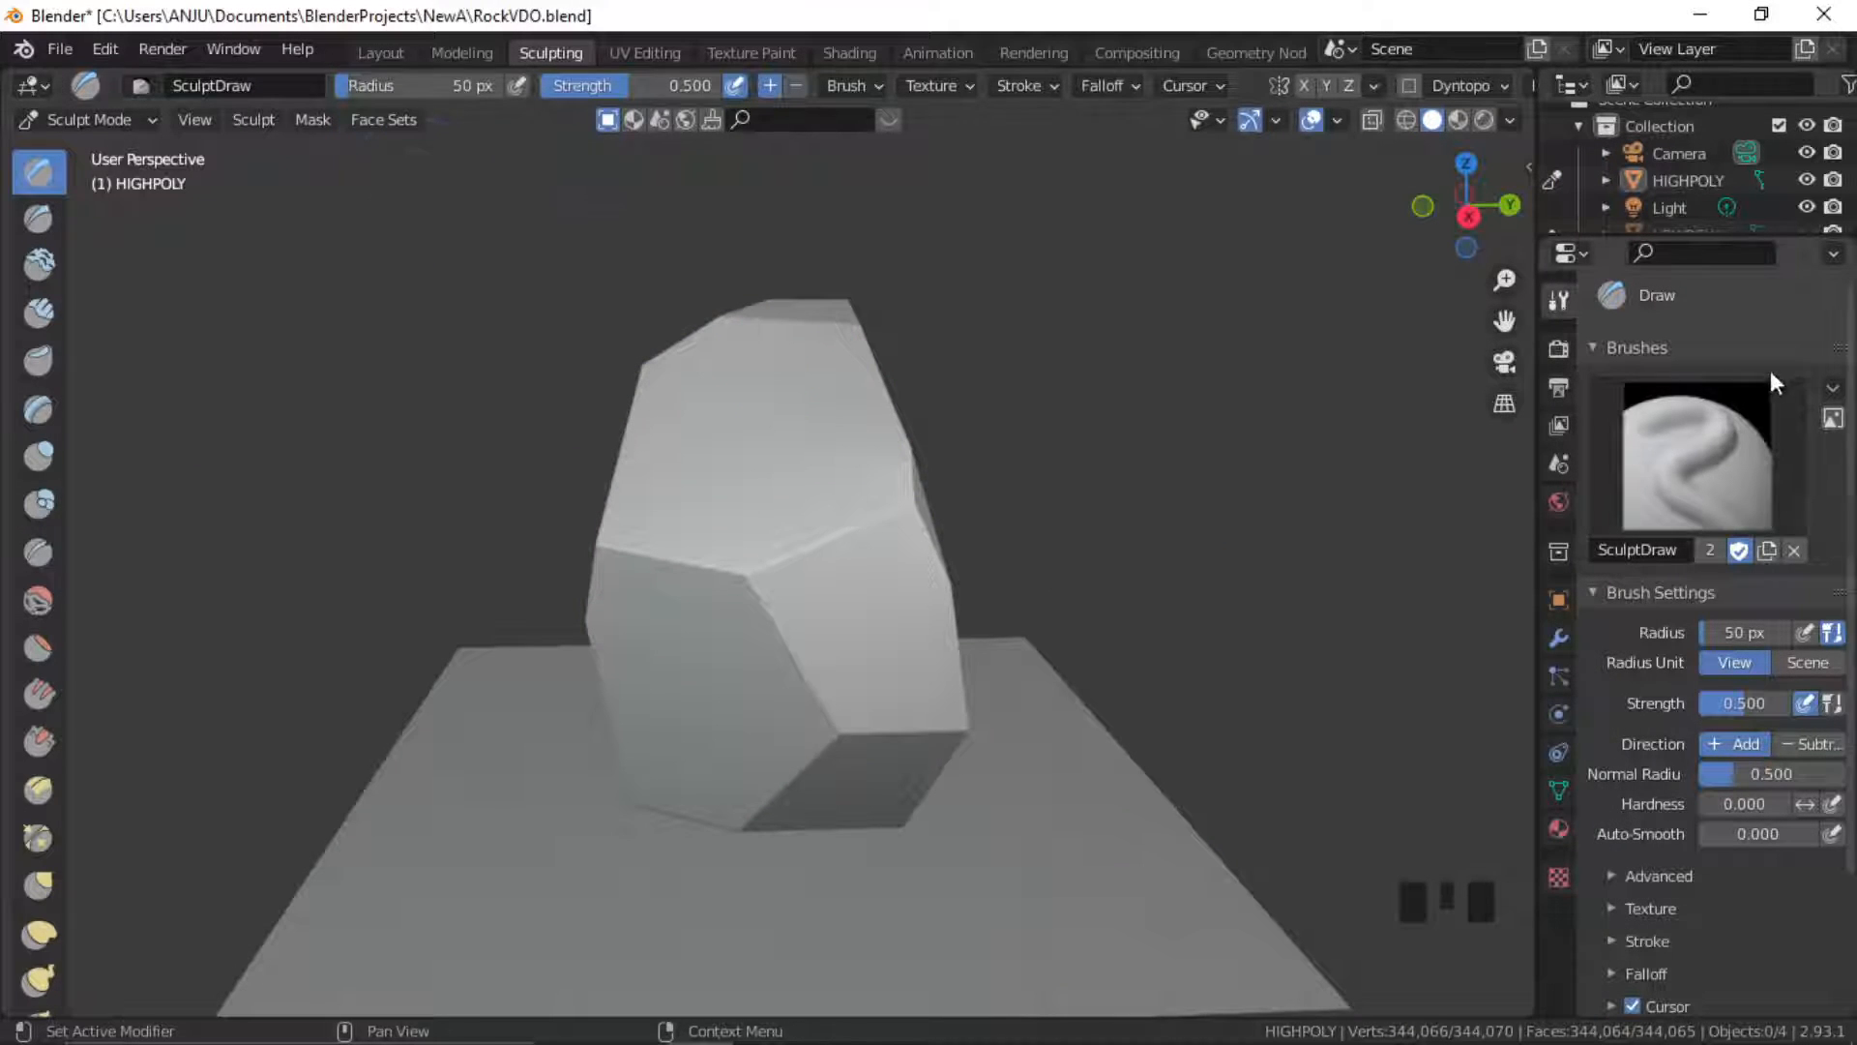
Look through the brushes available for the Draw tool, then activate the Scrape sculpting tool
left_click(1662, 468)
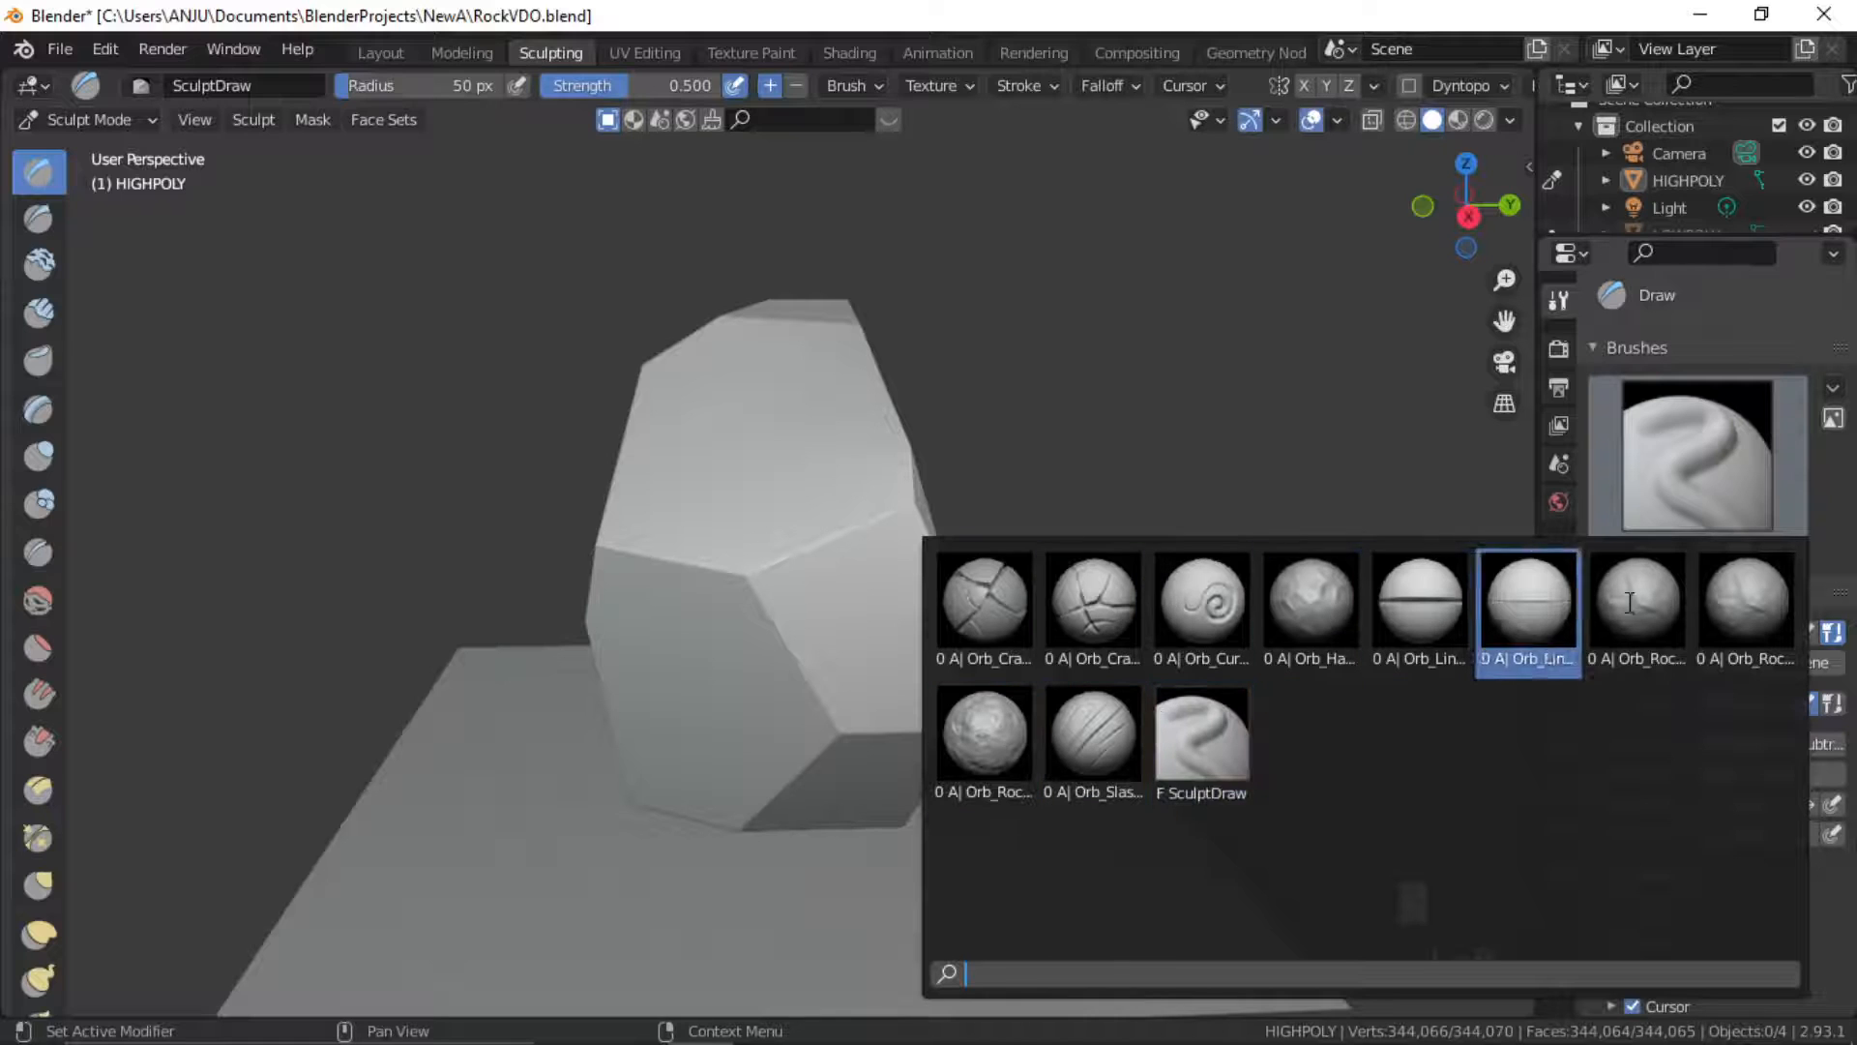
left_click(40, 643)
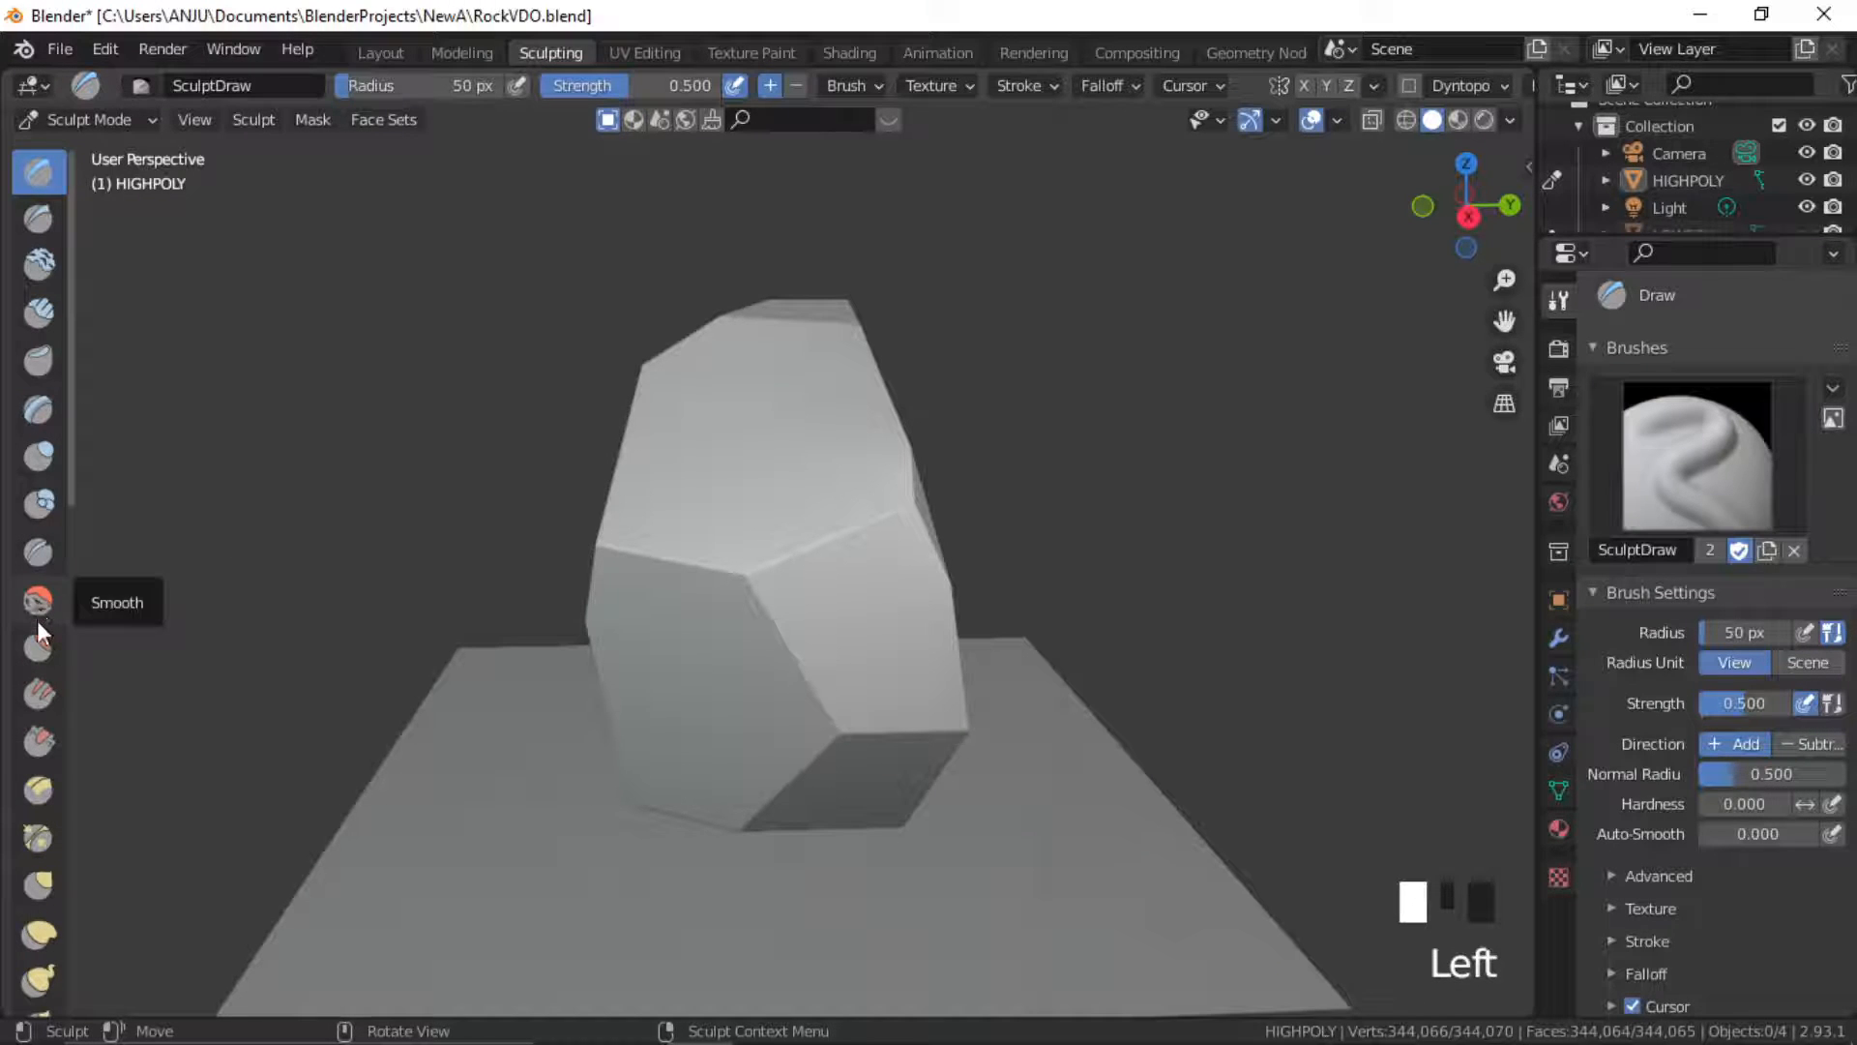
left_click(39, 742)
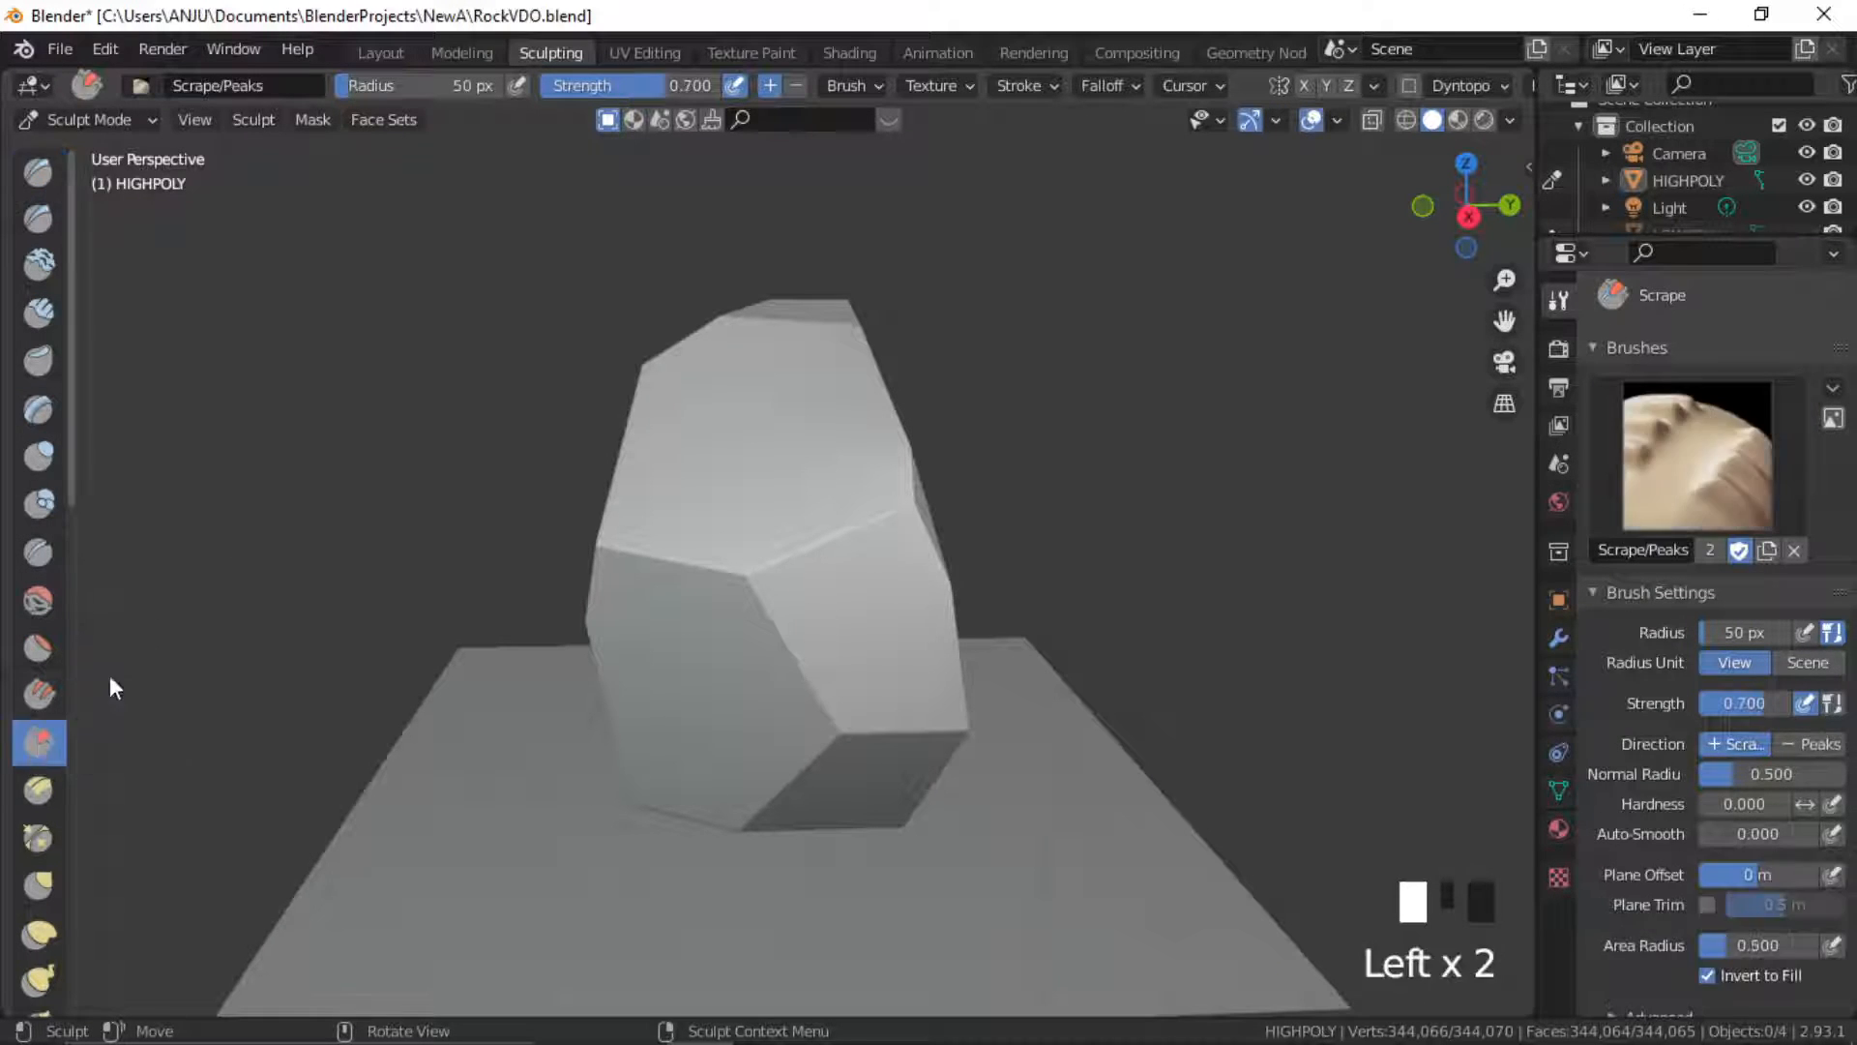
Choose the A|Orb_Flatten_EdgeProtect brush for the Scrape tool
left_click(1751, 496)
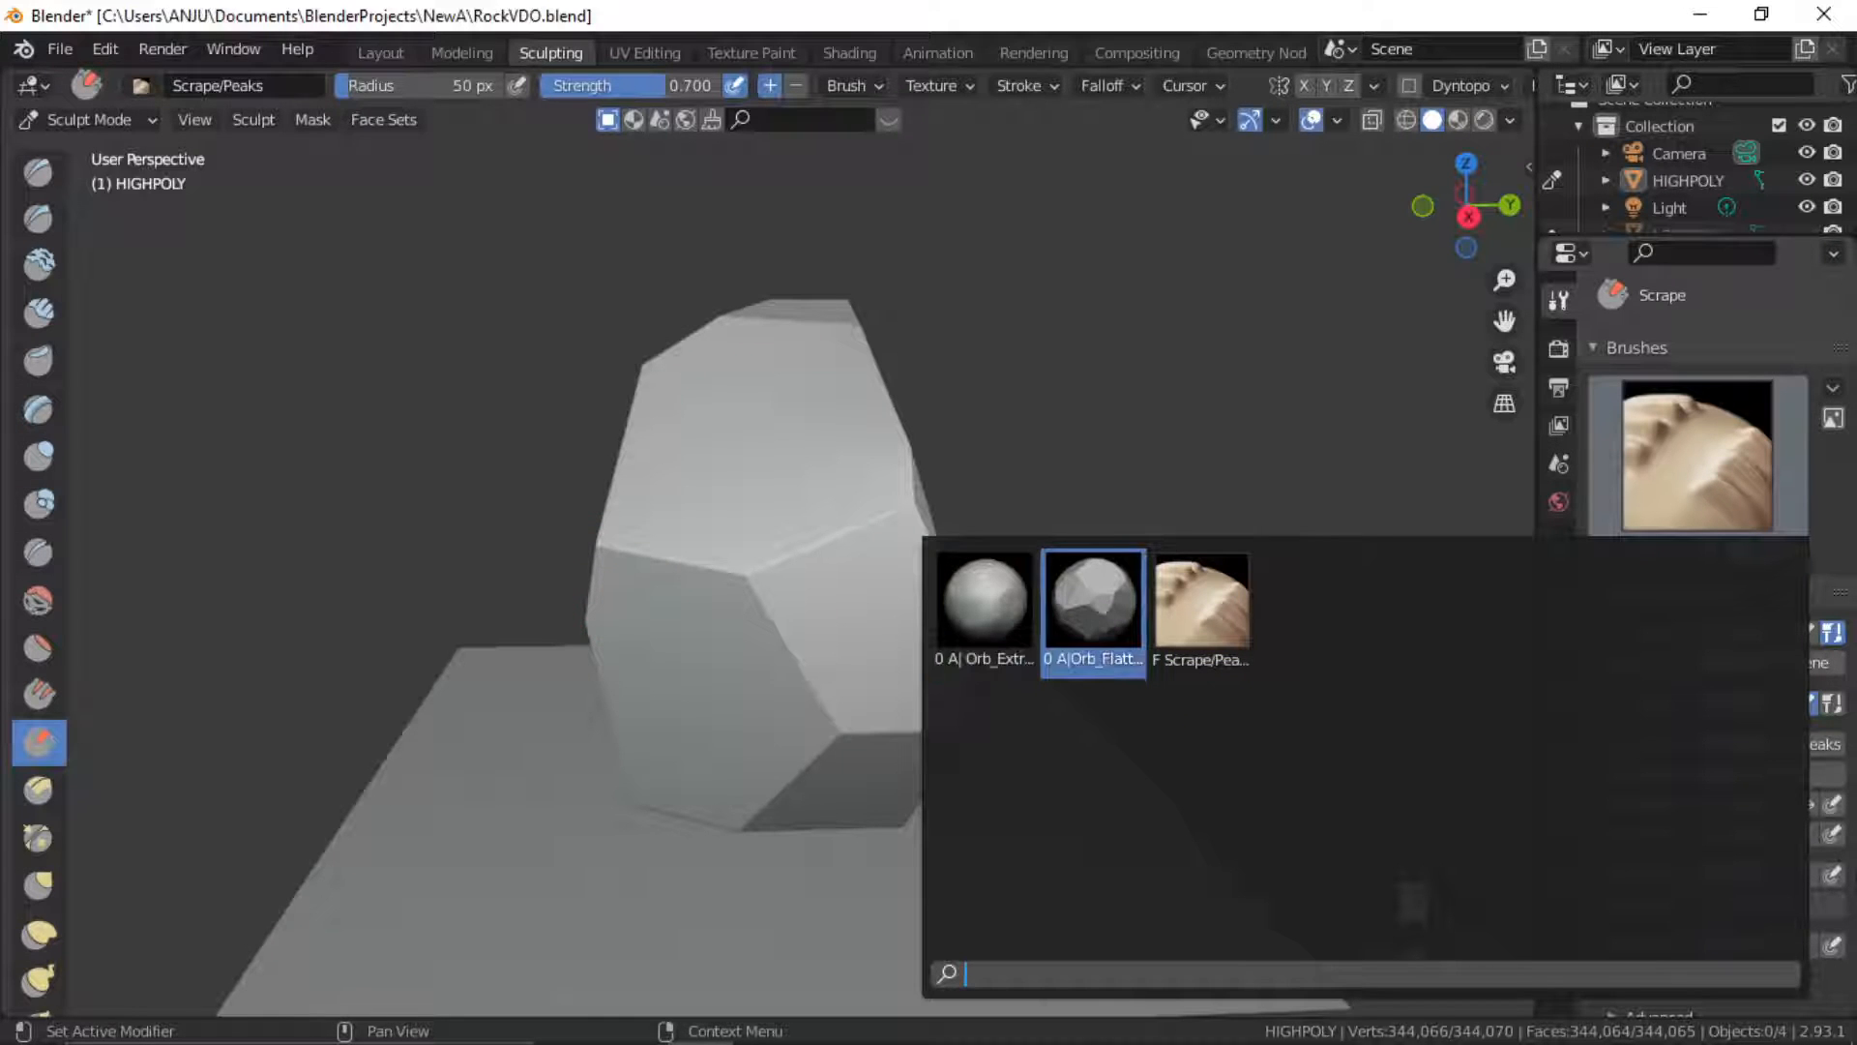
left_click(38, 264)
left_click(1688, 449)
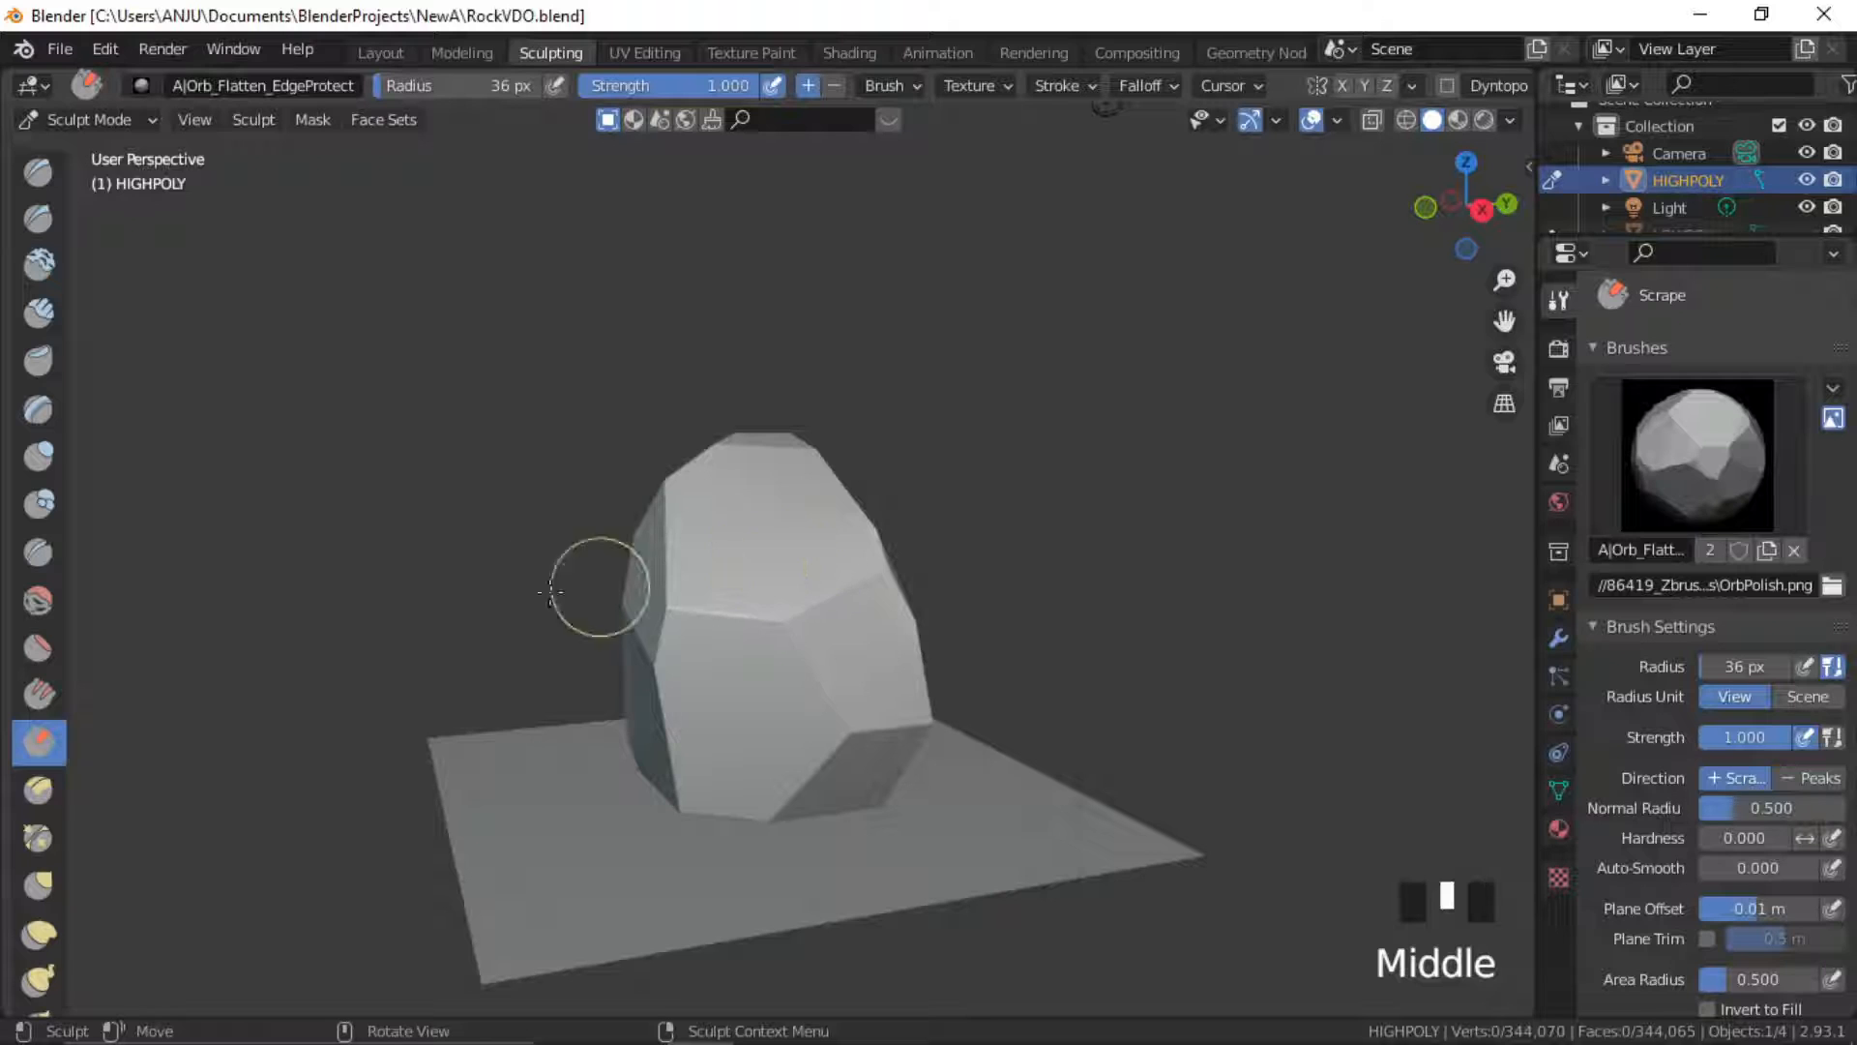
left_click(46, 744)
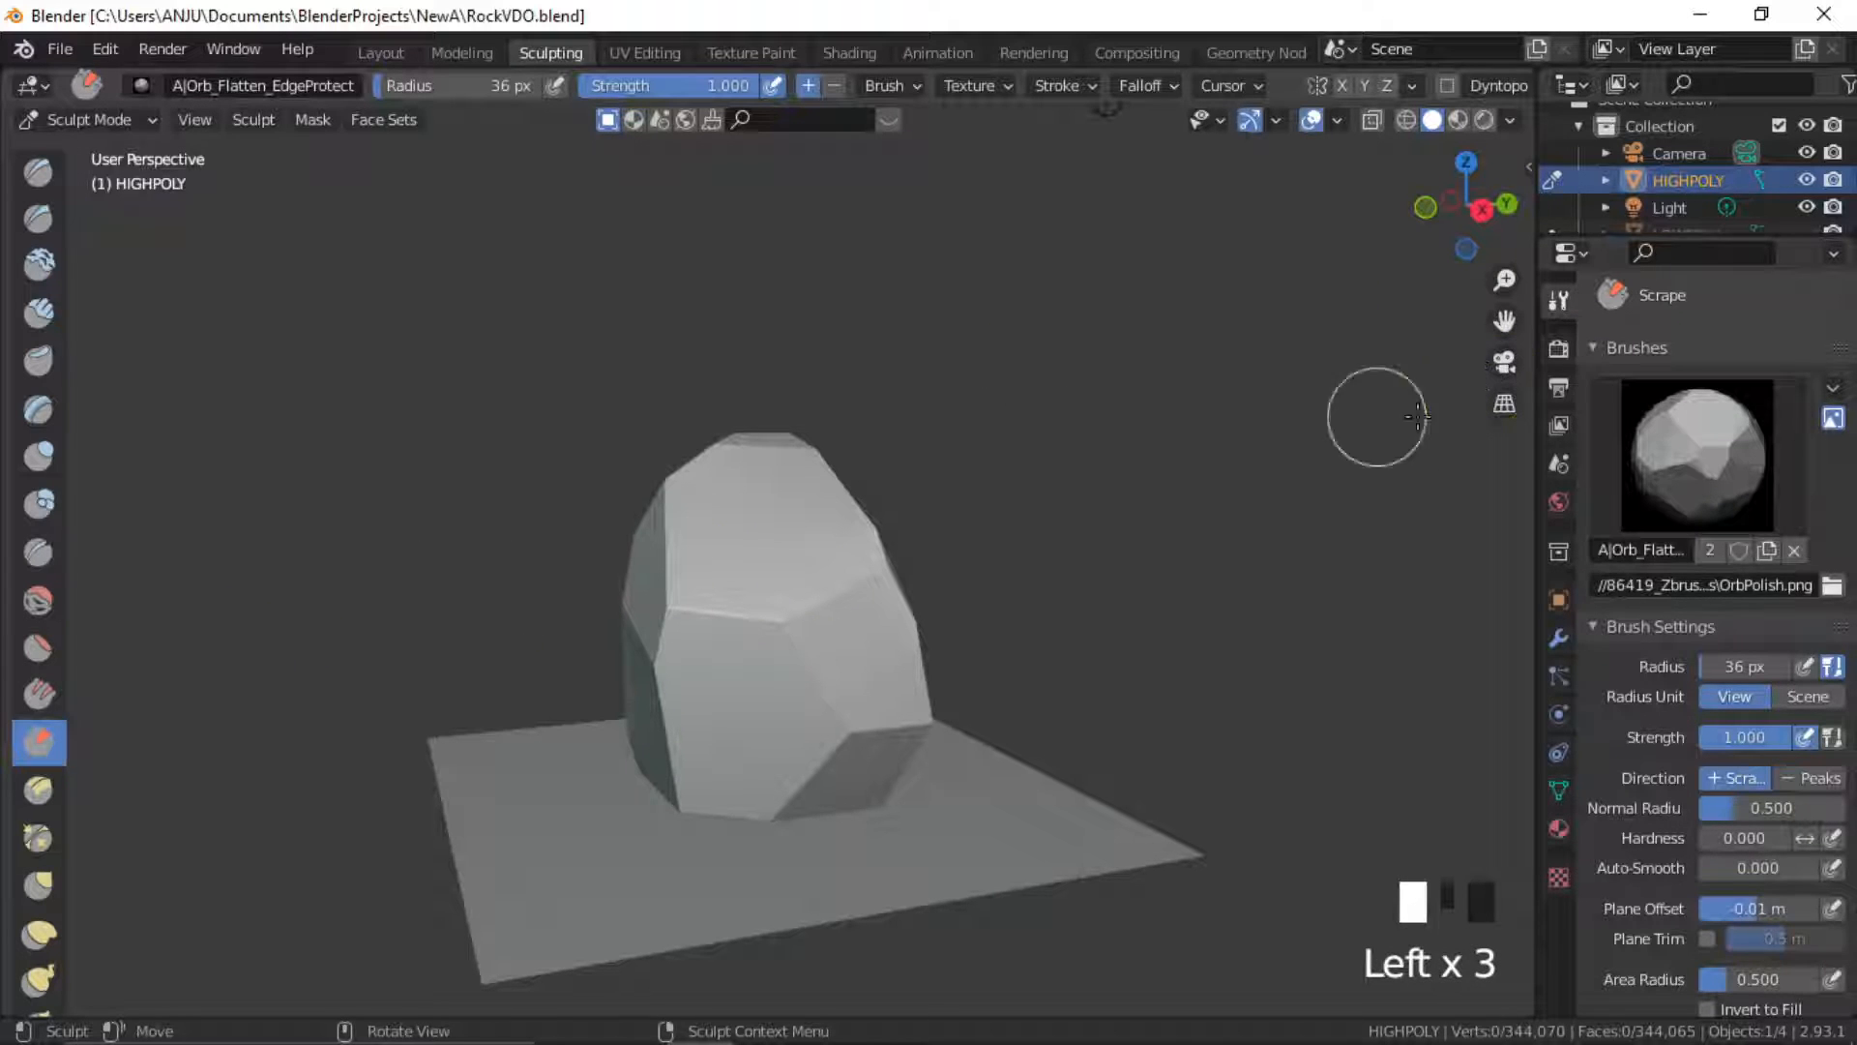
left_click(1726, 450)
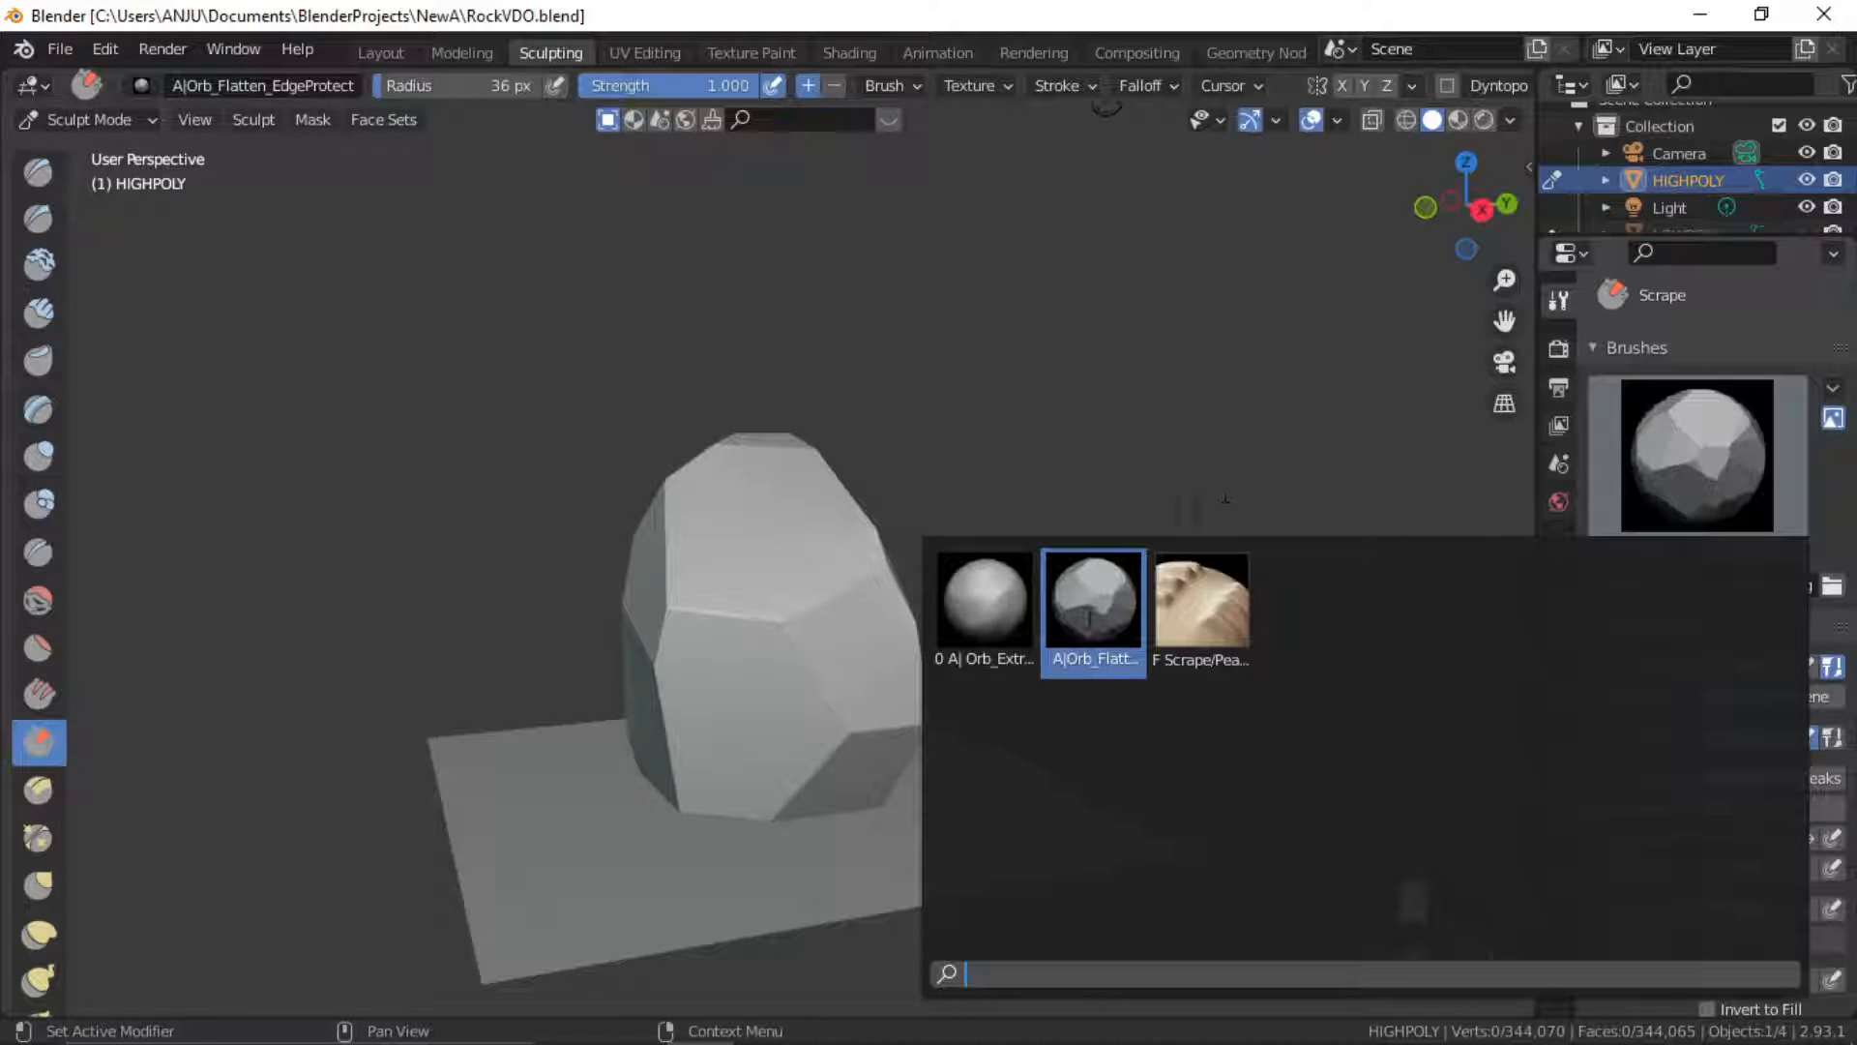
left_click(1090, 612)
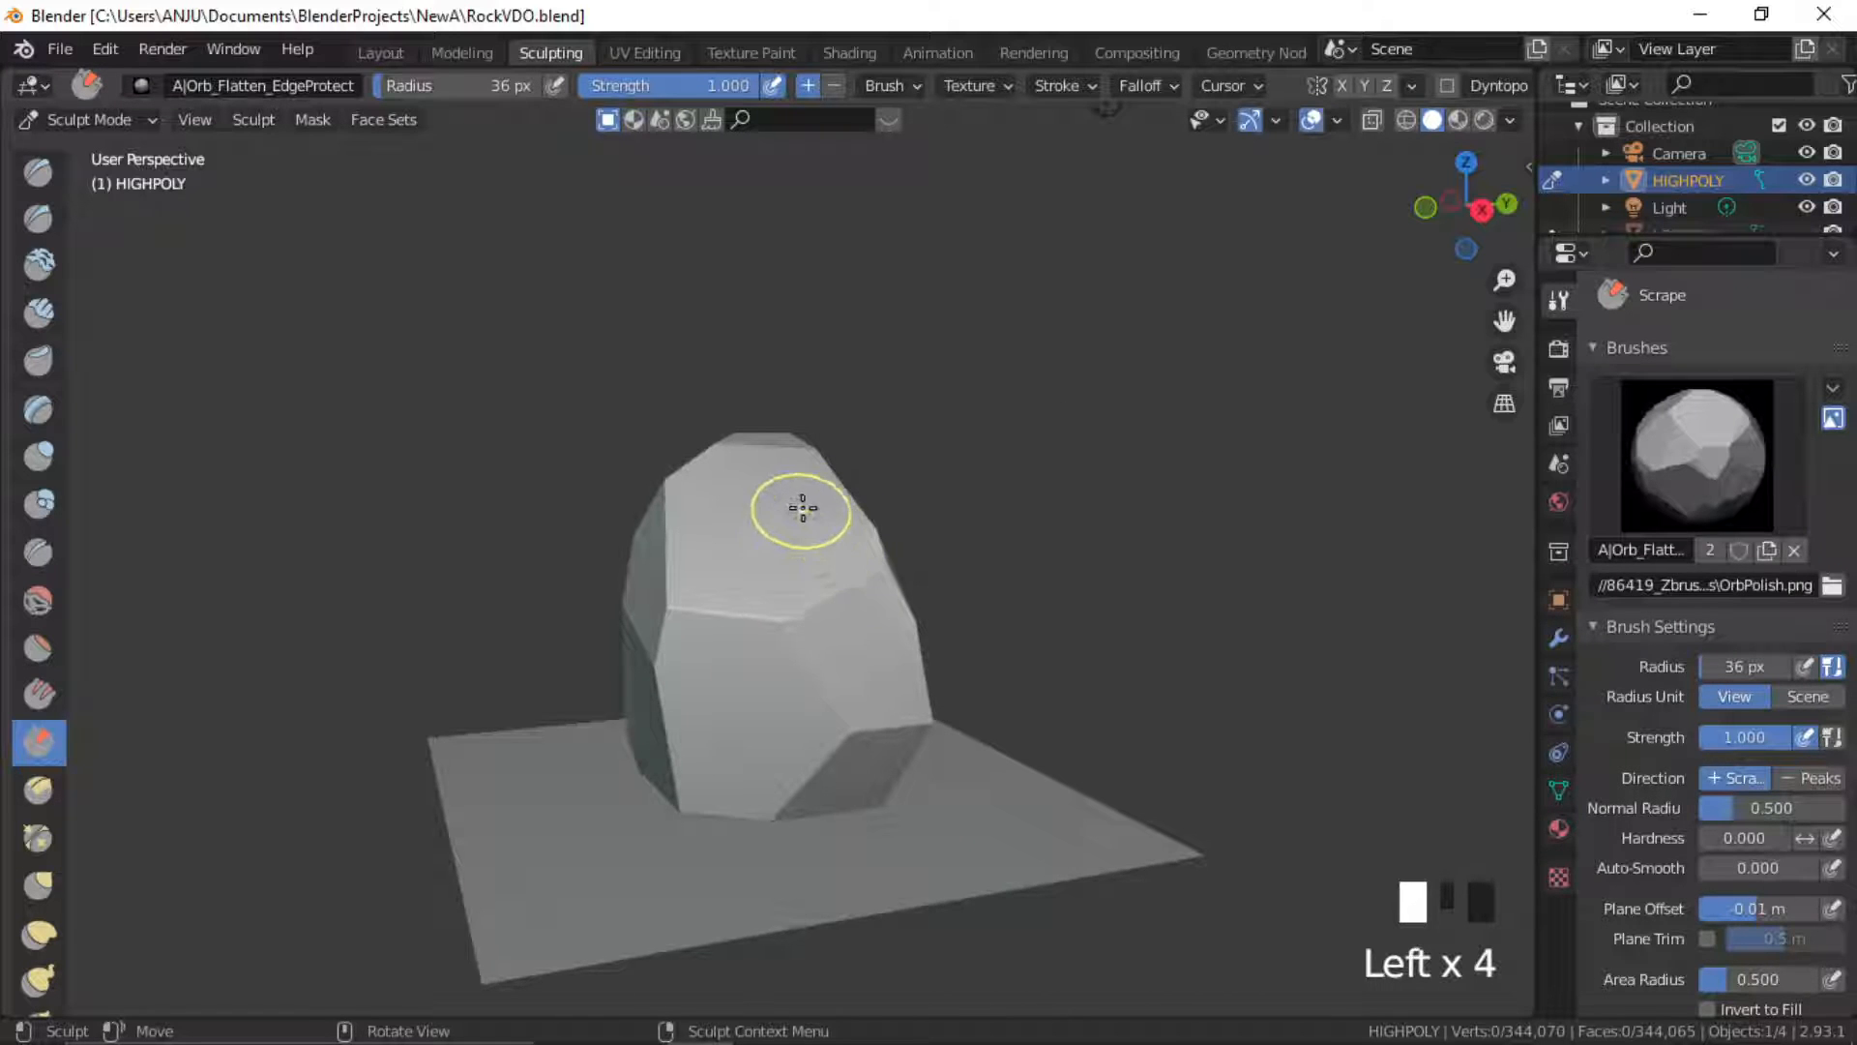
Flatten the junction of the upper and lower front facets on HIGHPOLY and scrape the edges running out of it
mouse_move(803, 507)
middle_mouse_down("ctrl")
mouse_move(829, 531)
mouse_move(825, 514)
middle_mouse_up("ctrl")
mouse_move(966, 497)
middle_mouse_down("ctrl")
mouse_move(958, 448)
mouse_move(884, 548)
middle_mouse_up("ctrl")
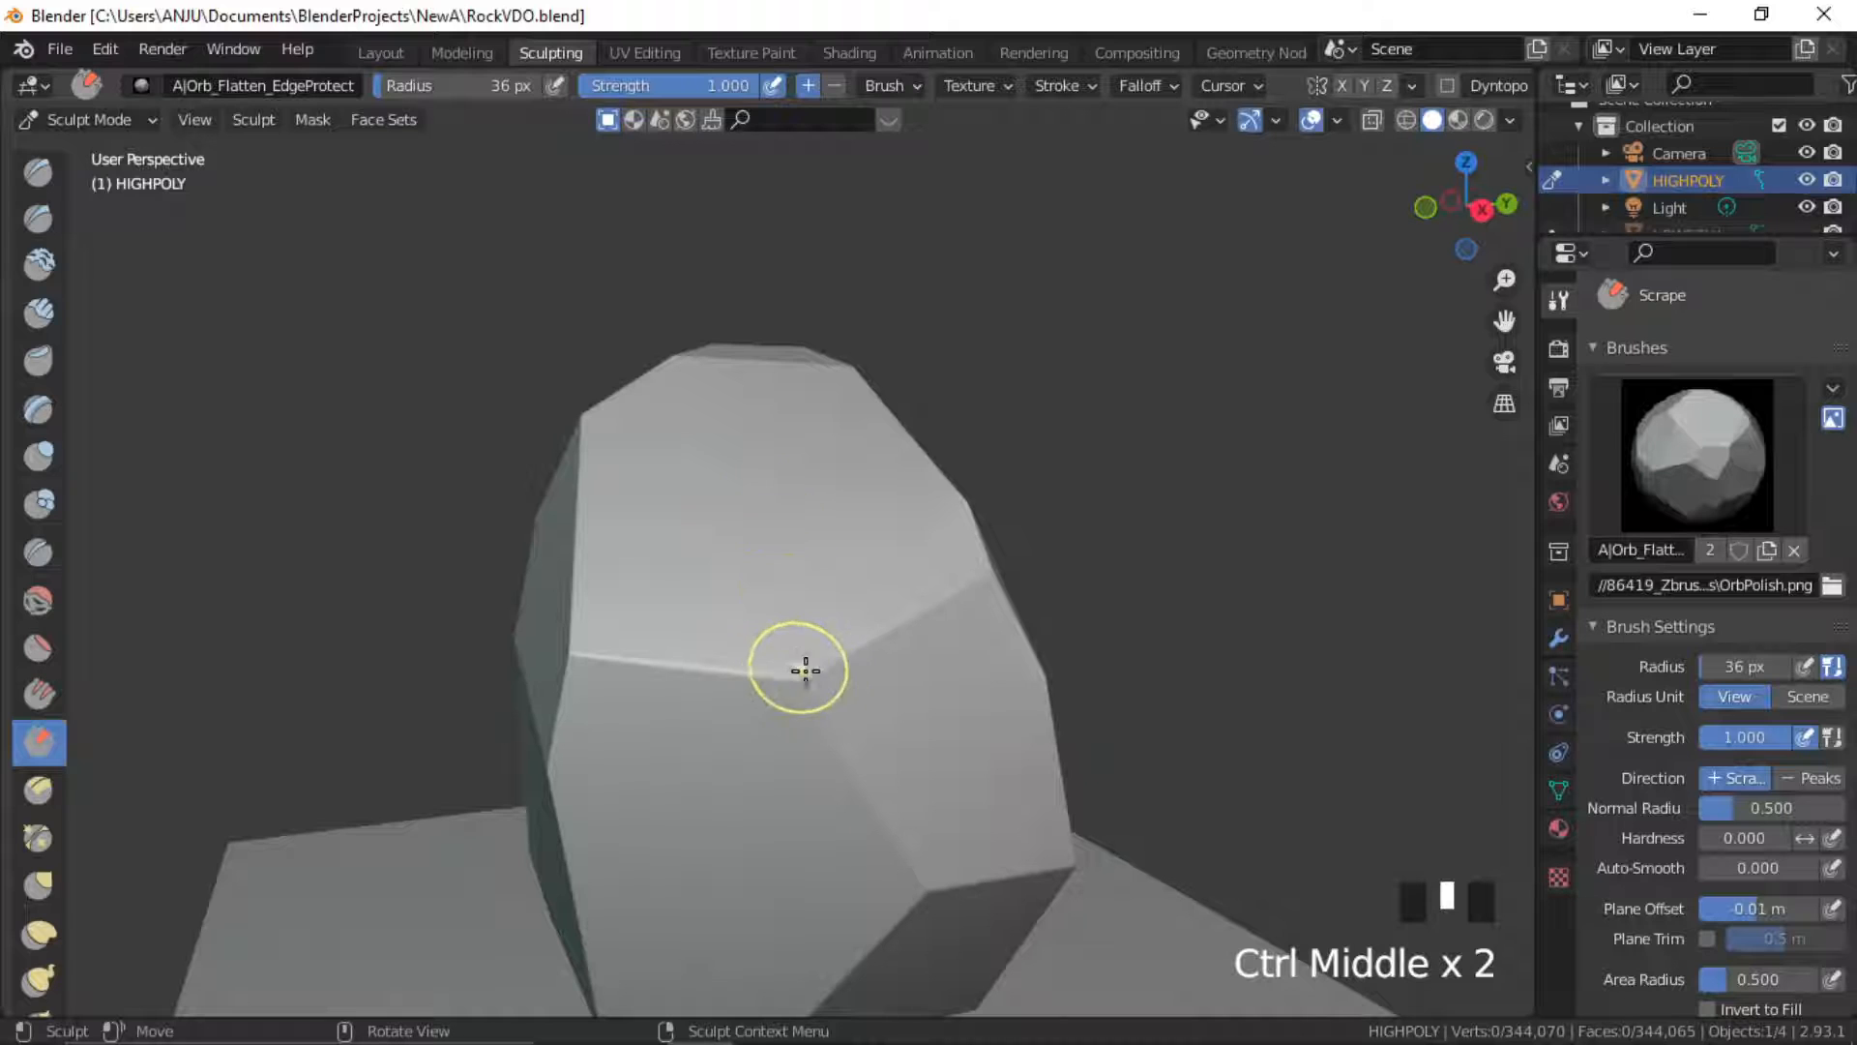
mouse_move(798, 672)
left_mouse_down()
mouse_move(797, 691)
mouse_move(918, 617)
mouse_move(1004, 536)
left_mouse_up()
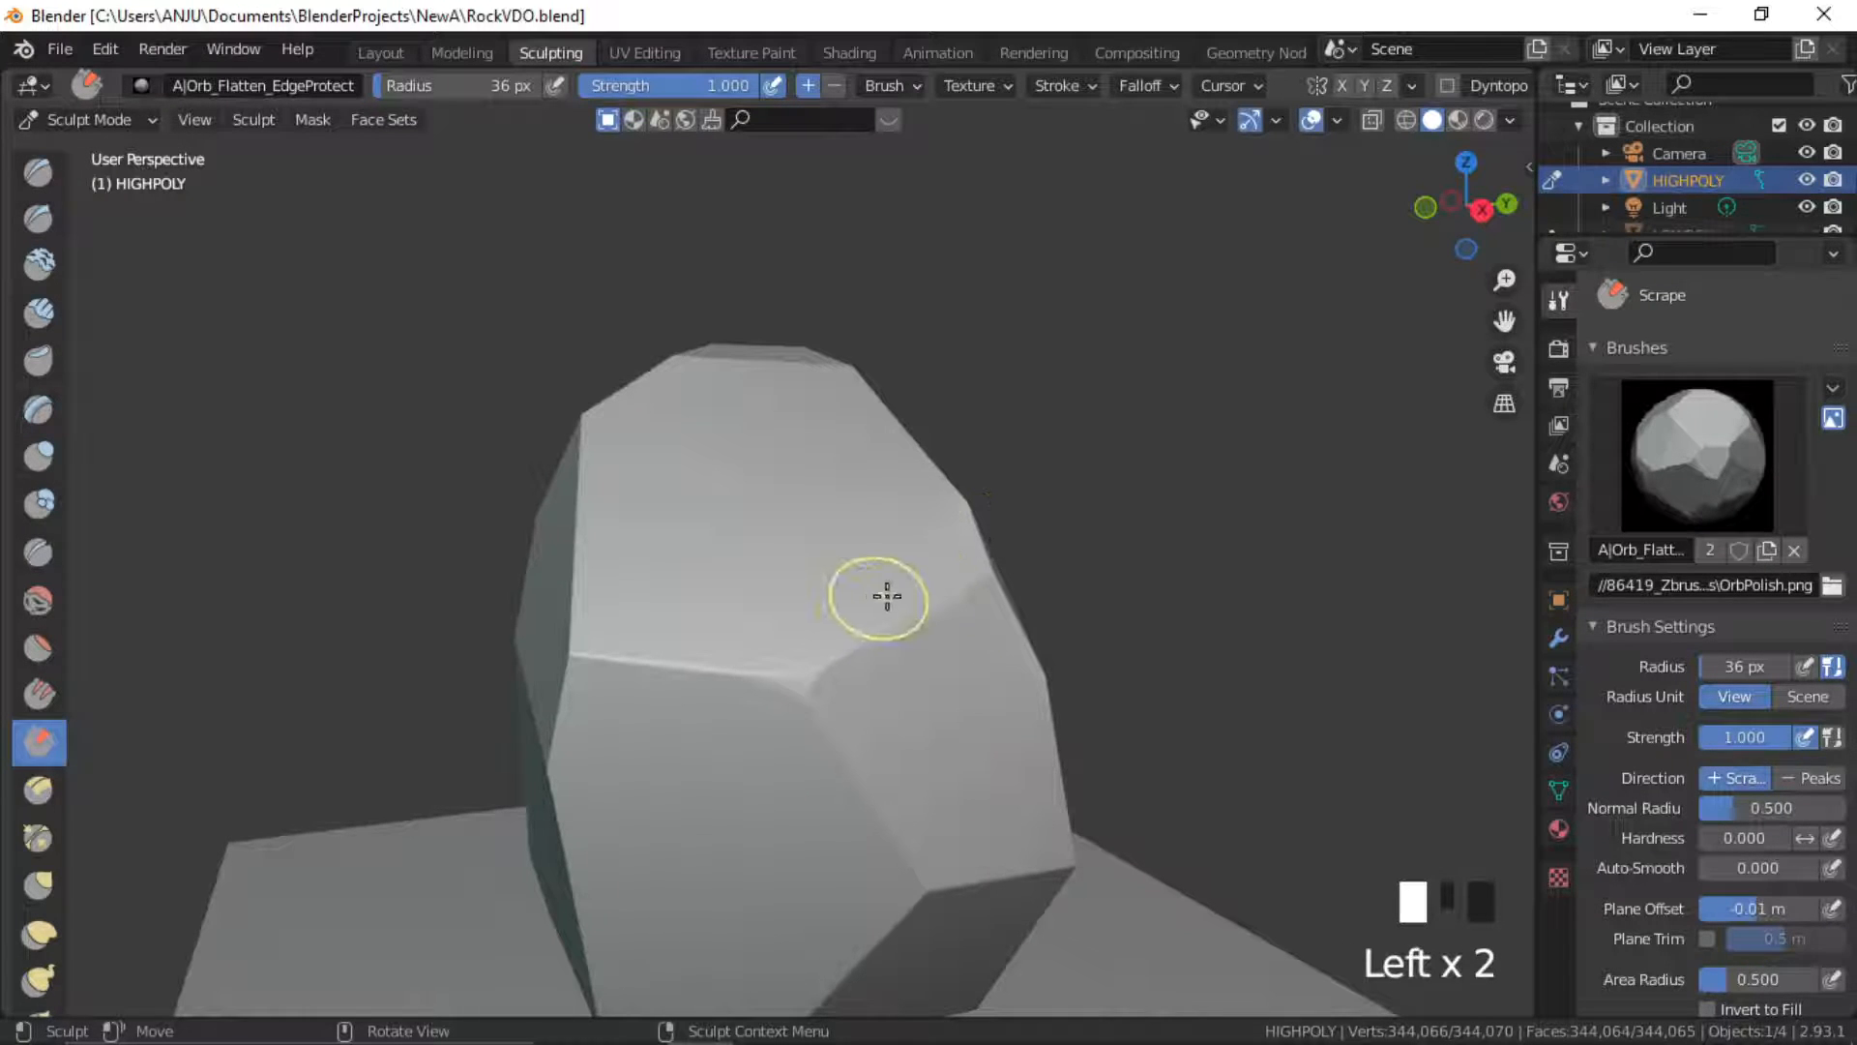
middle_click_drag(1159, 508, 1065, 468)
mouse_move(1011, 600)
left_mouse_down()
mouse_move(1028, 531)
mouse_move(1012, 613)
mouse_move(1044, 708)
left_mouse_up()
left_click(1028, 531)
Scrape a worn bevel along the upper part of the vertical edge beside the large side face
mouse_move(1043, 687)
middle_mouse_down()
mouse_move(1011, 568)
mouse_move(1036, 580)
middle_mouse_up()
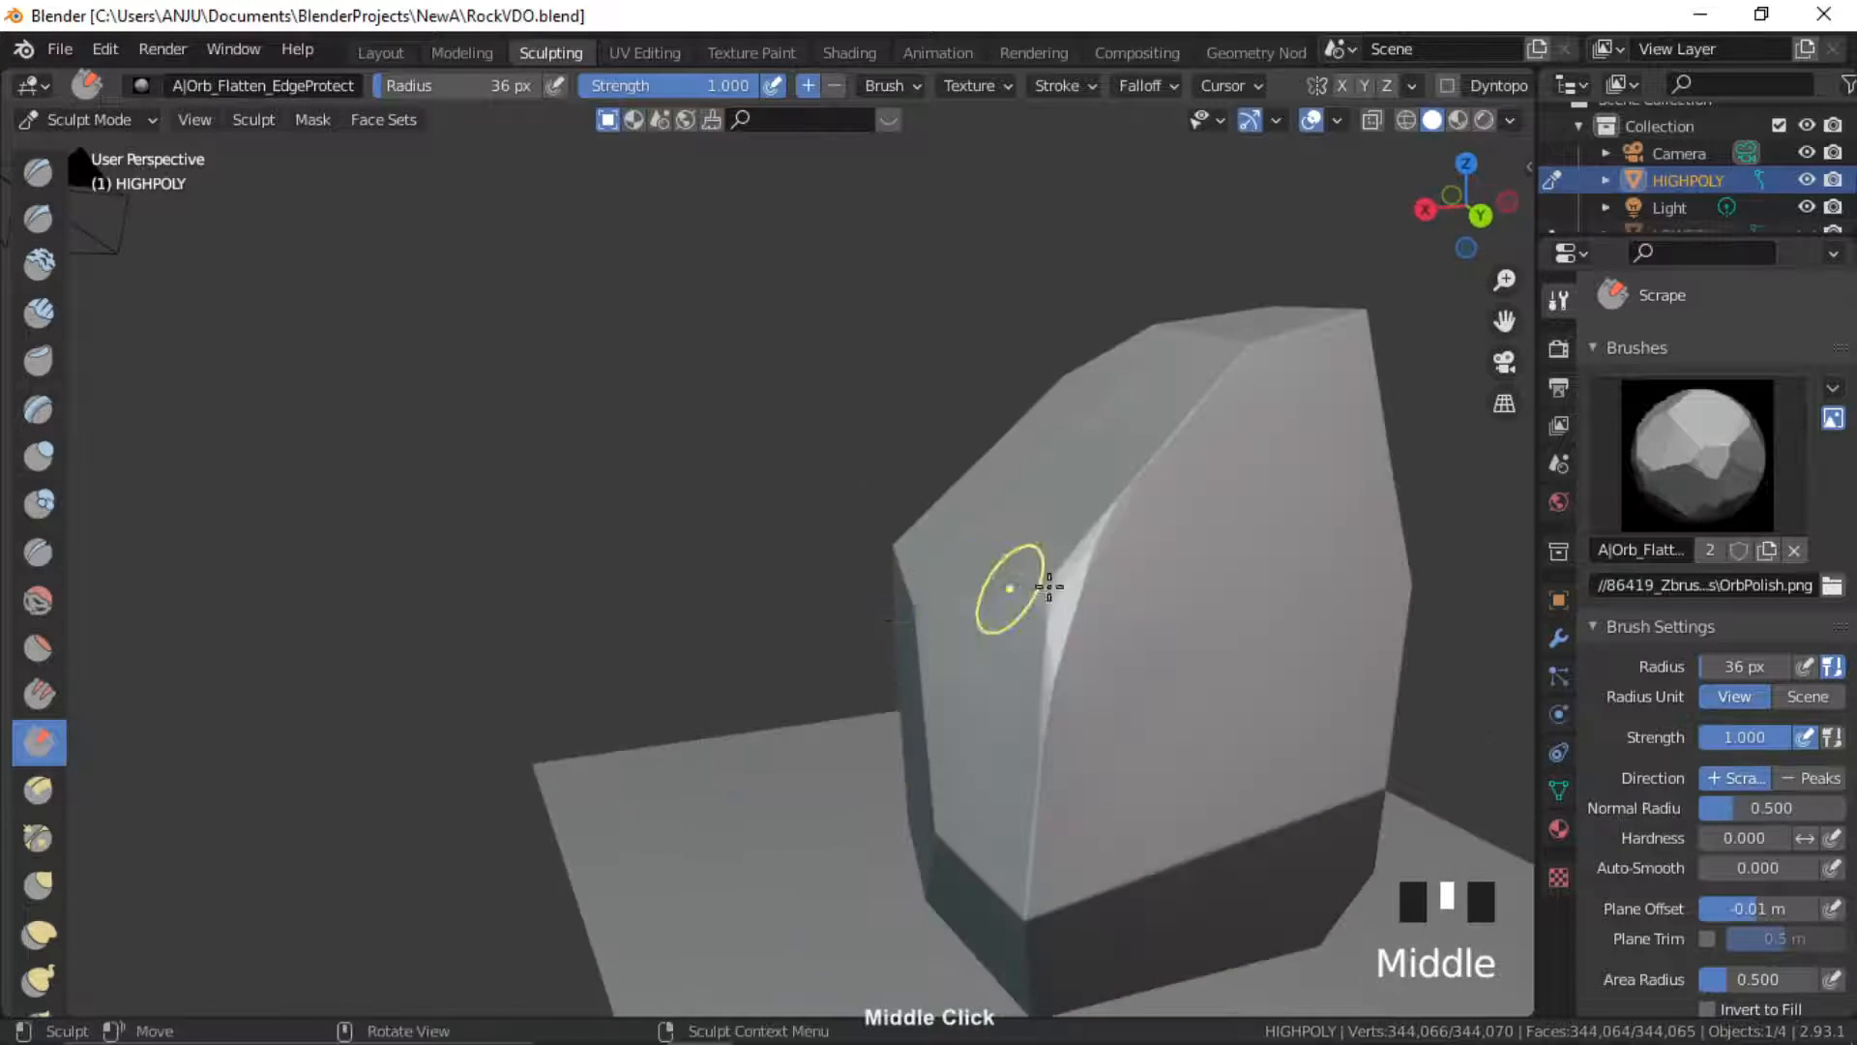
left_click(1082, 589)
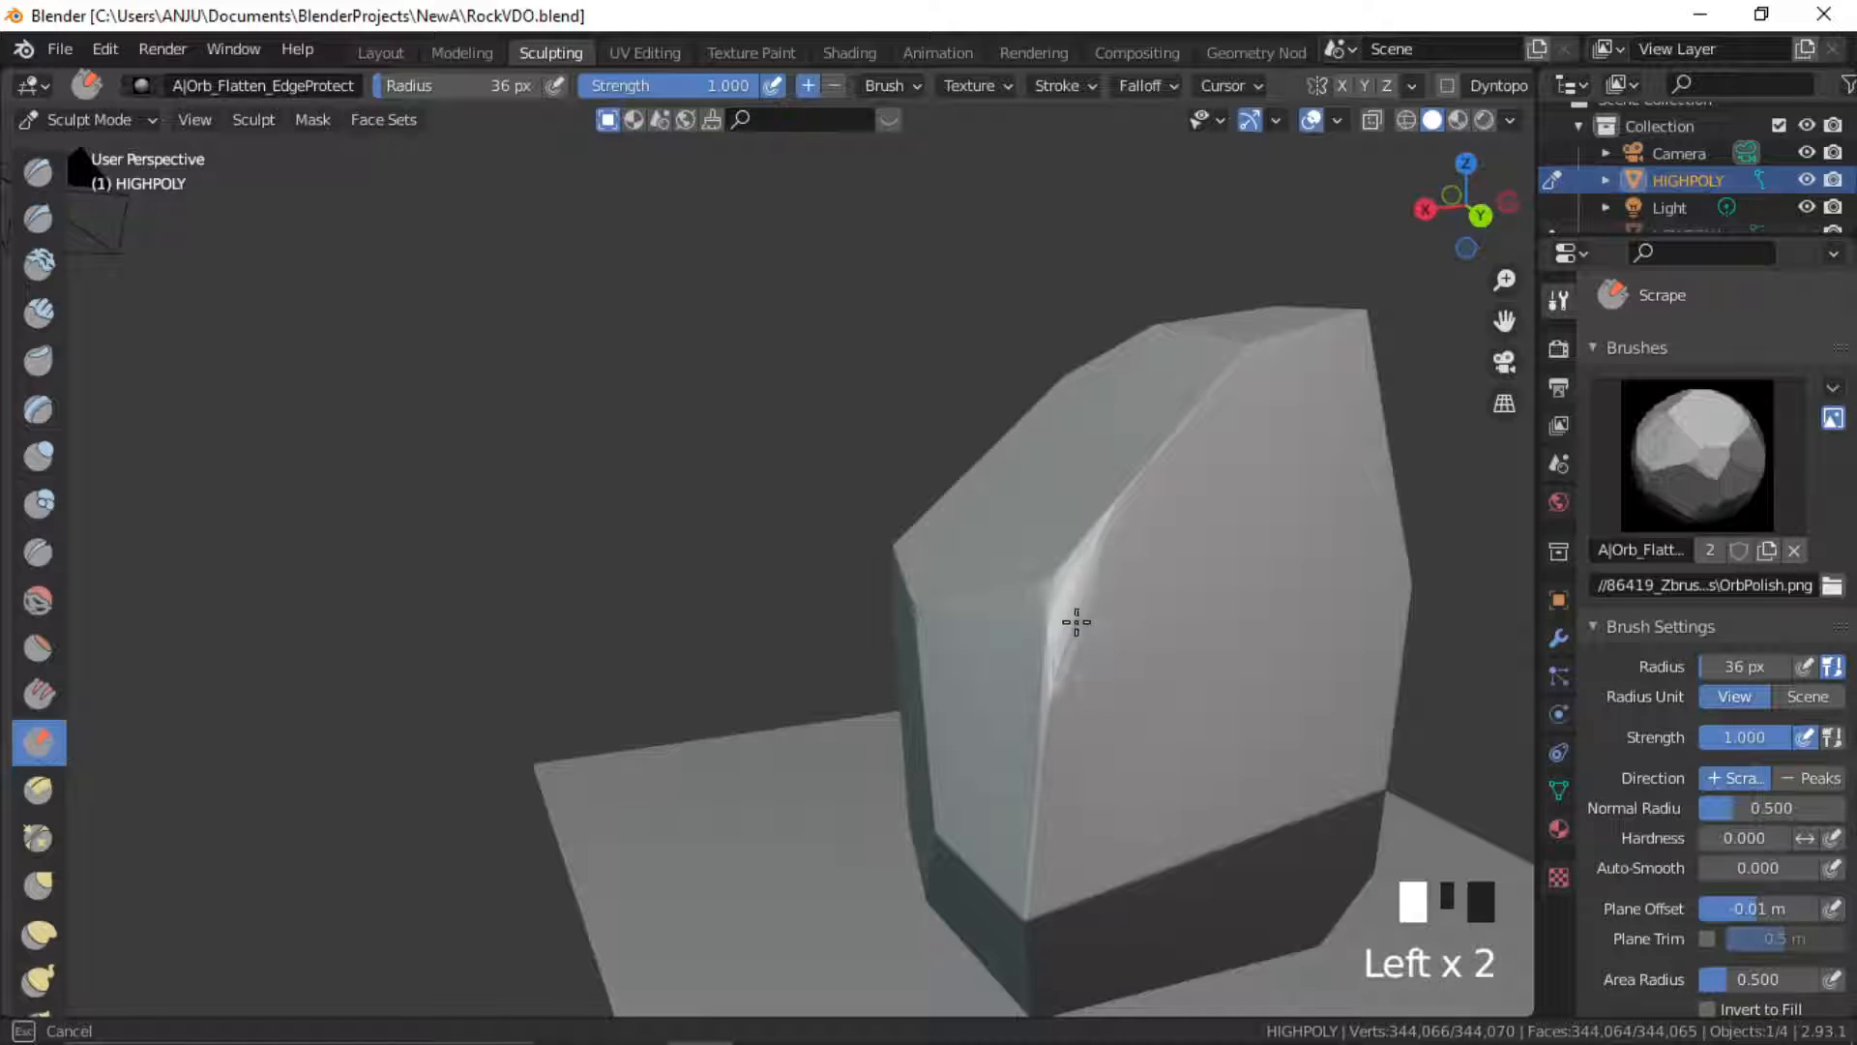
left_click_drag(1057, 673, 1050, 668)
middle_click_drag(1254, 633, 1090, 565, "shift")
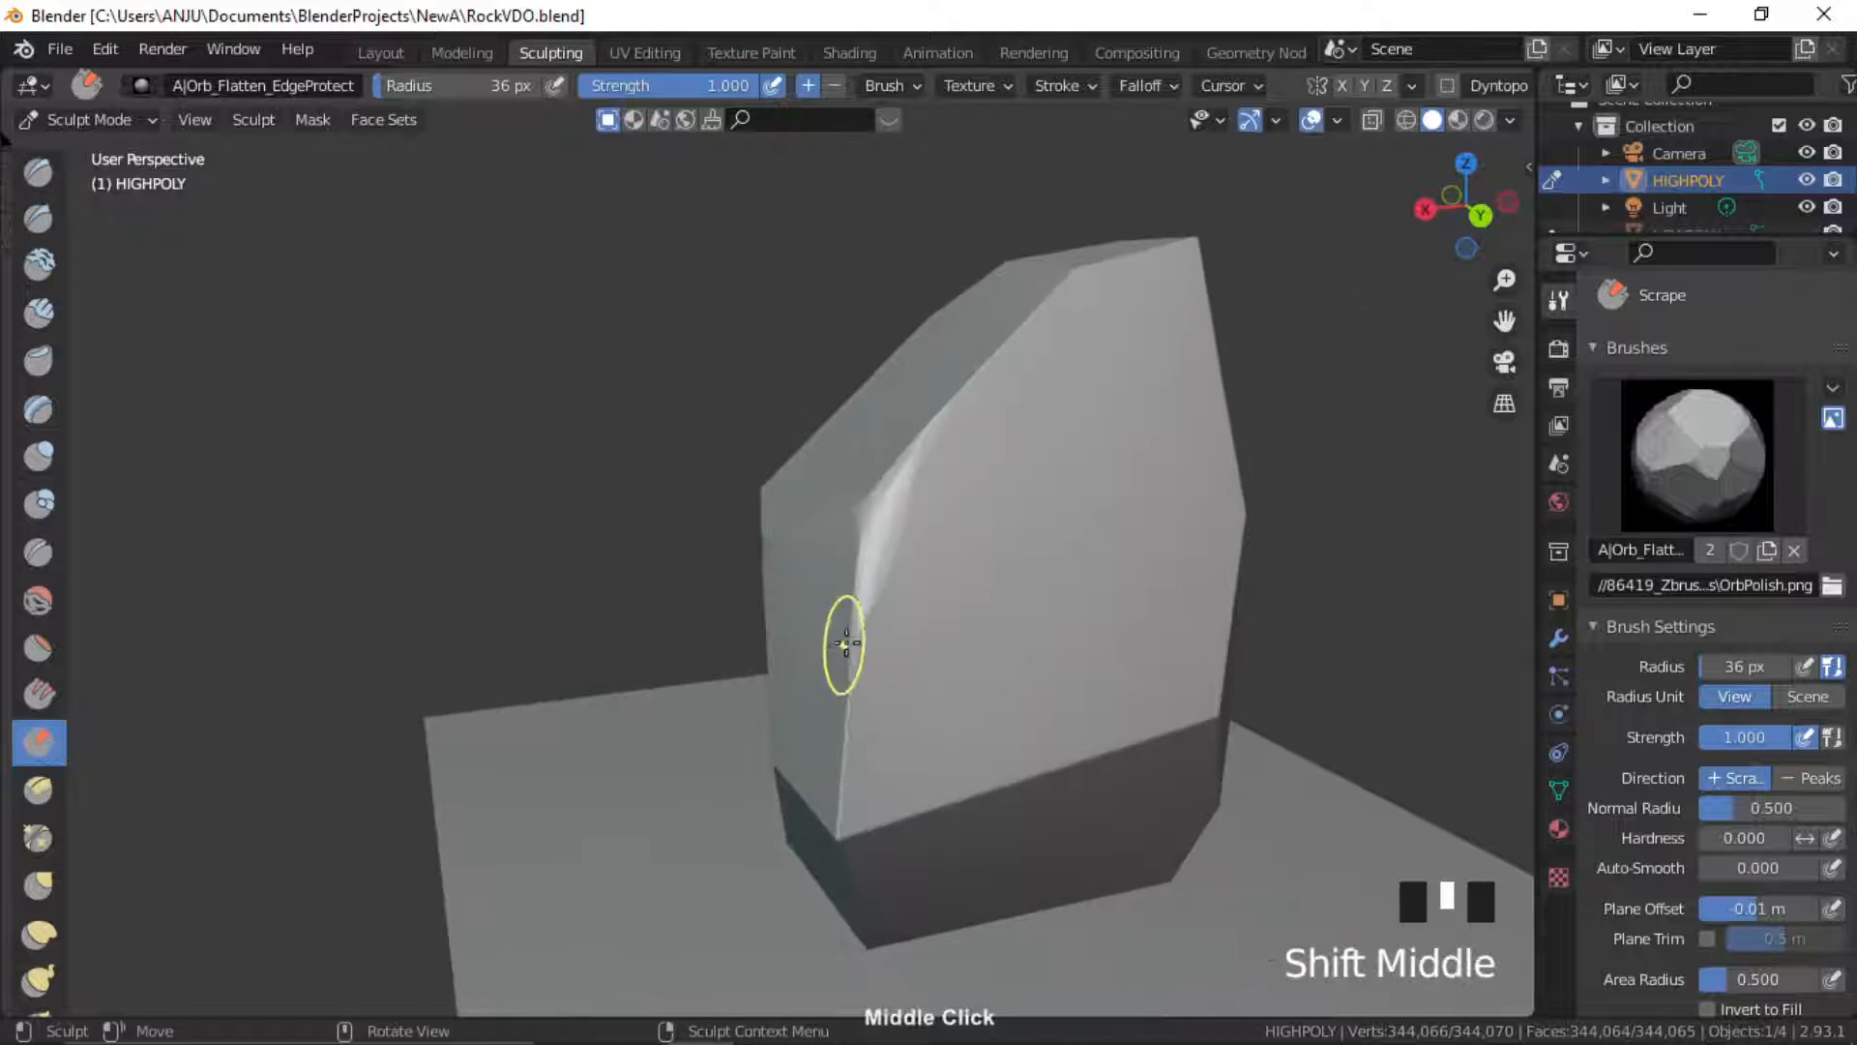
left_click_drag(861, 640, 856, 668)
mouse_move(856, 668)
middle_mouse_down()
mouse_move(1011, 581)
mouse_move(896, 800)
middle_mouse_up()
Flatten the corner at the lower end of that vertical edge, where it meets the dark base facet
left_click(865, 841)
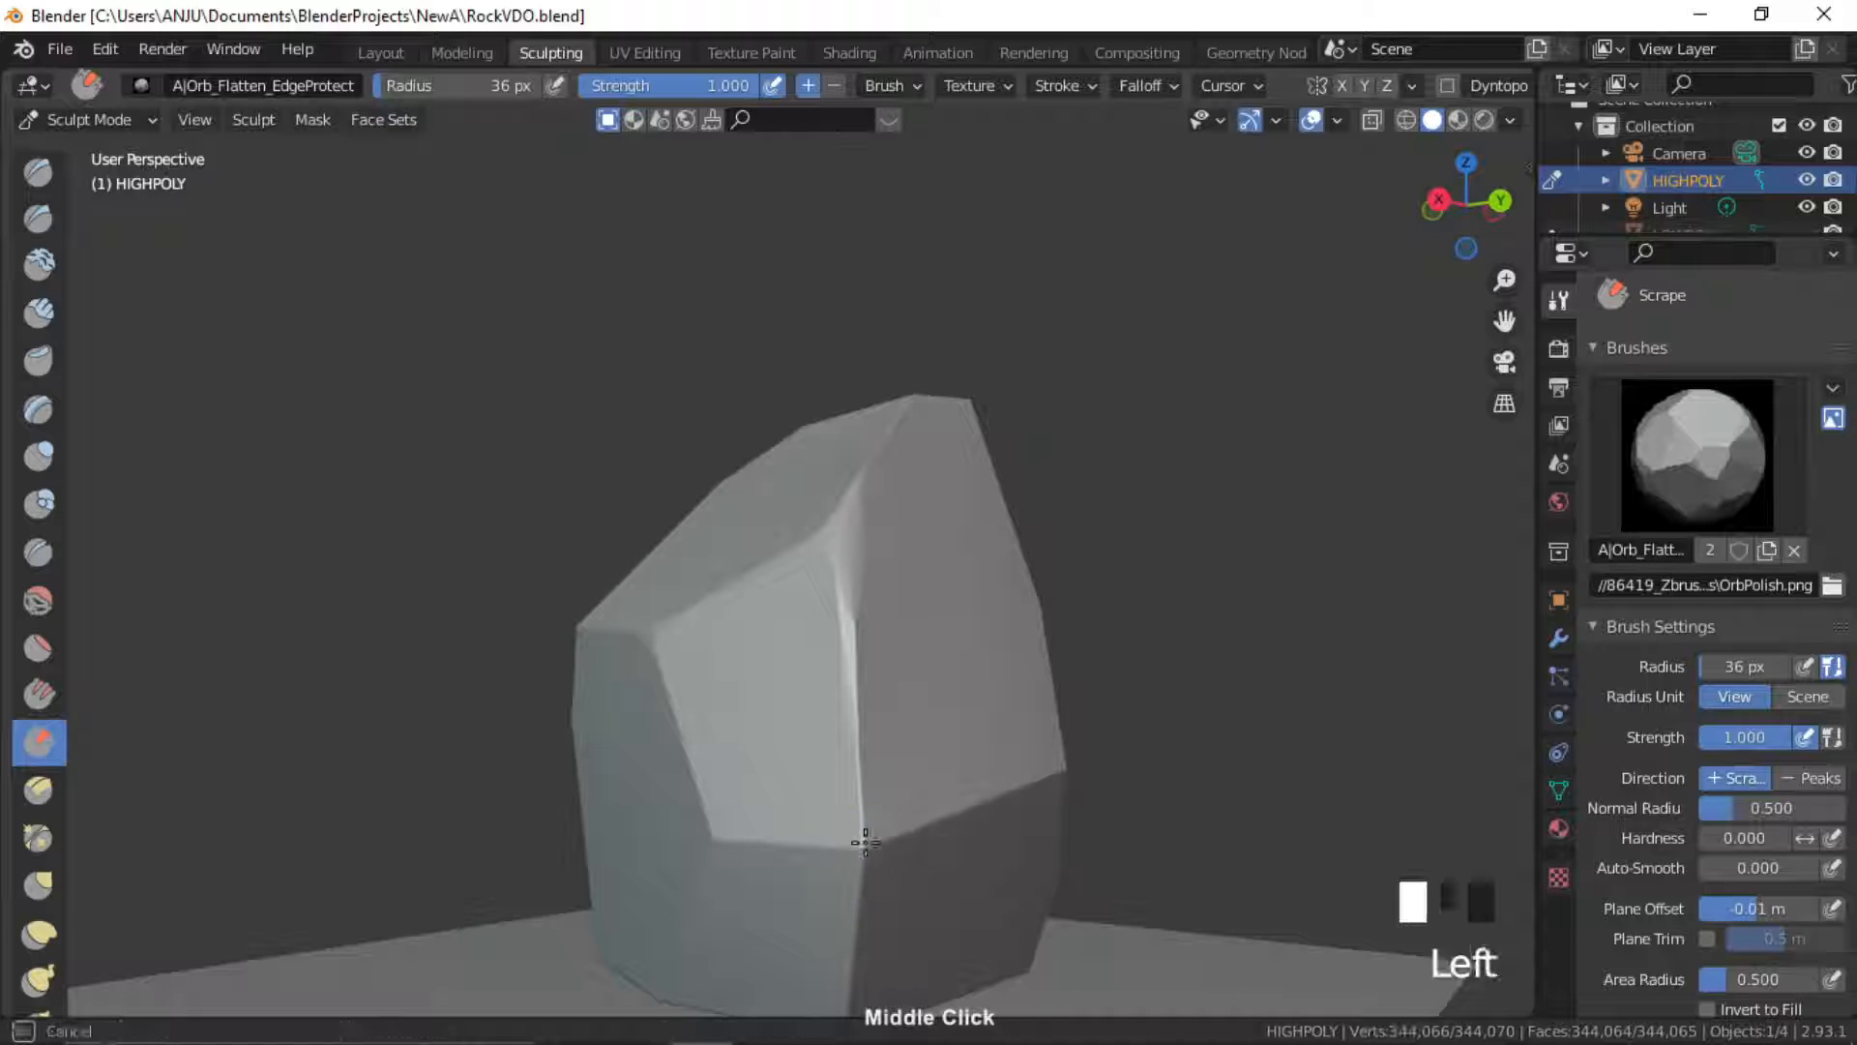
left_click_drag(860, 850, 864, 840)
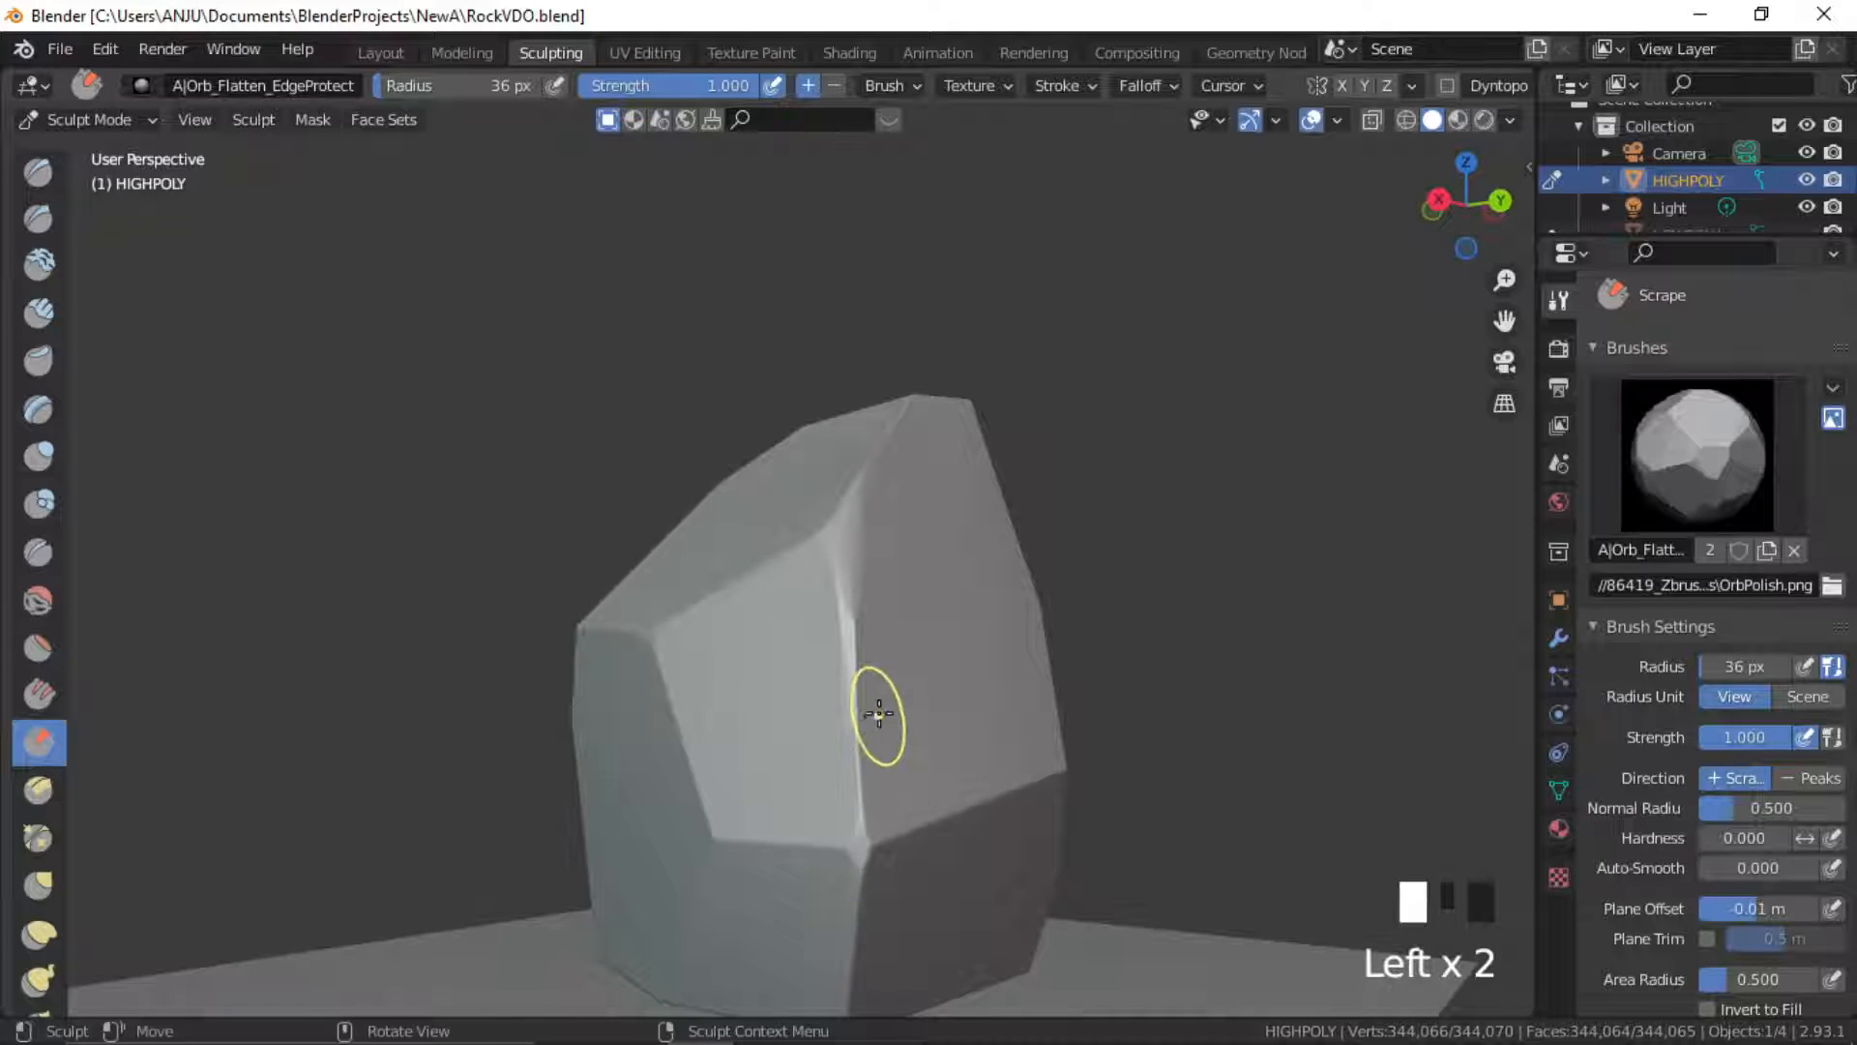
middle_click_drag(878, 714, 884, 758, "ctrl")
left_click(837, 771, "ctrl")
left_click(833, 771)
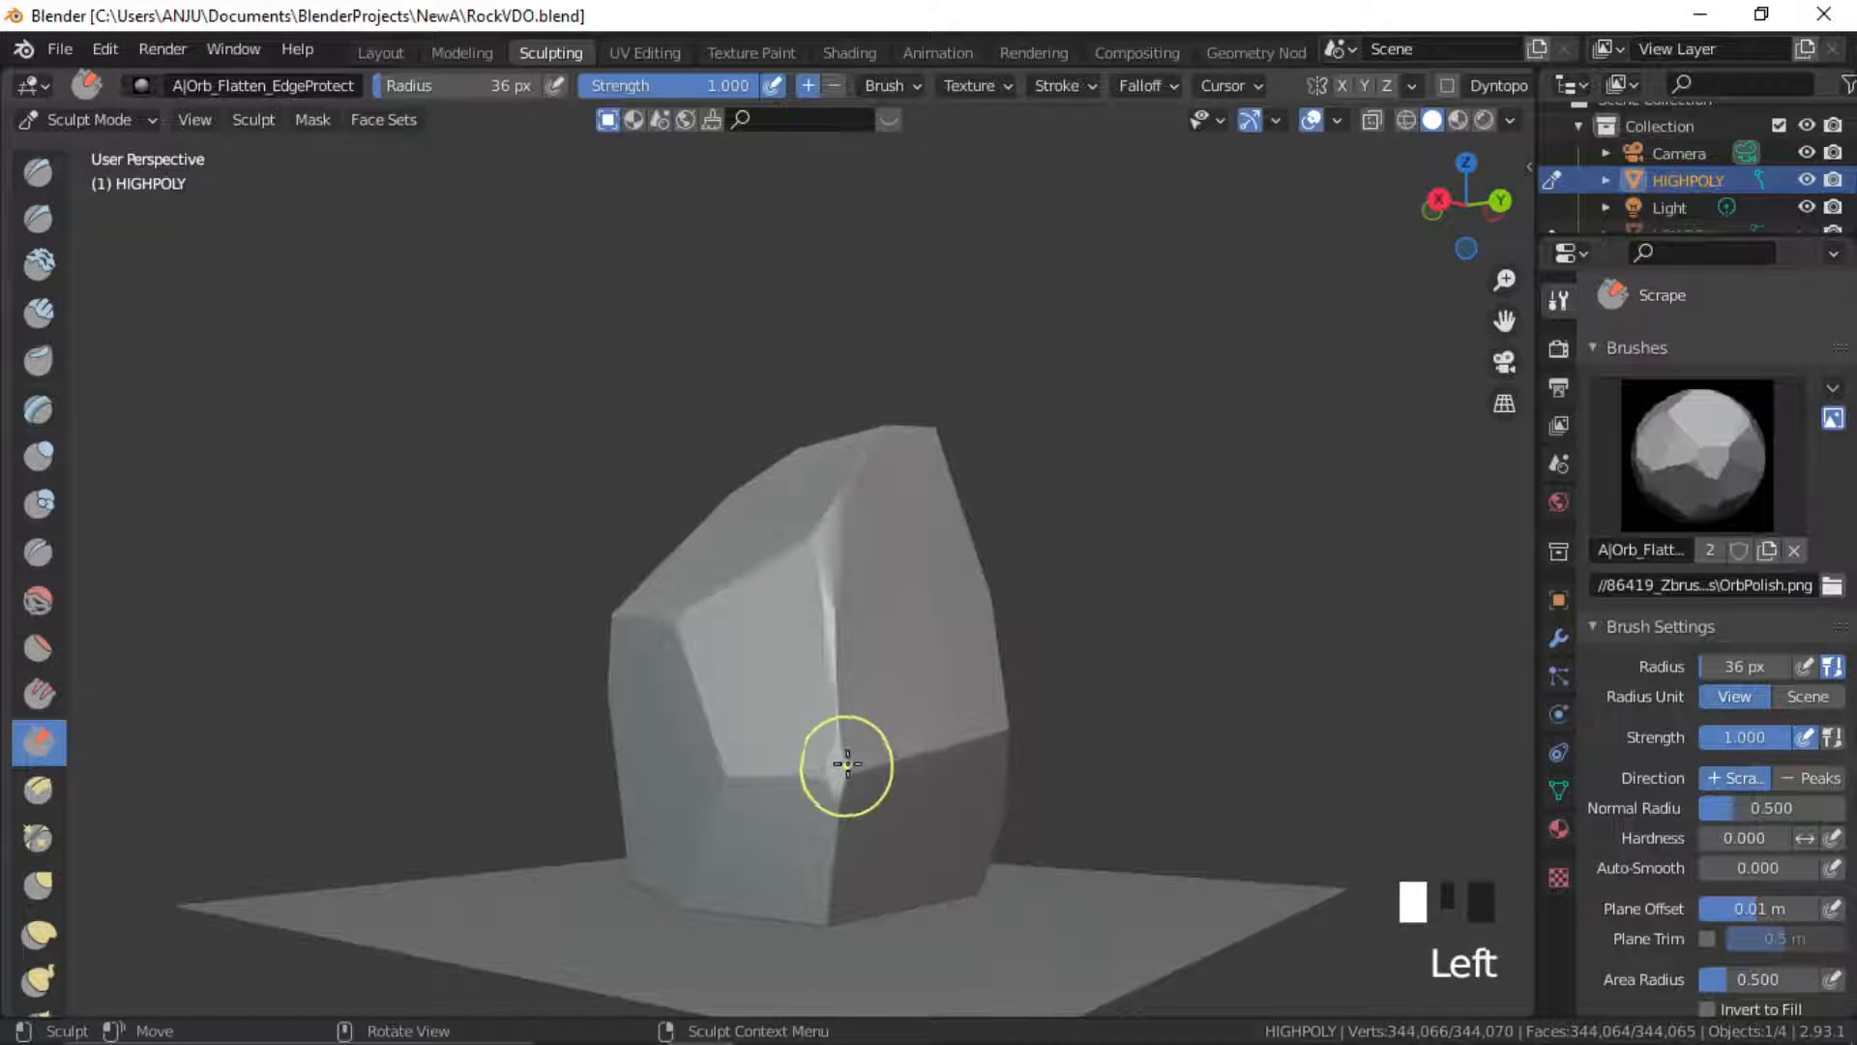
Flatten the lower front corner, then scrape the neighbouring side's short edge and the long slanted edge above it
middle_click_drag(806, 682, 923, 672)
middle_click_drag(827, 723, 909, 712, "shift")
mouse_move(1002, 720)
left_mouse_down()
mouse_move(1013, 733)
mouse_move(999, 704)
left_mouse_up()
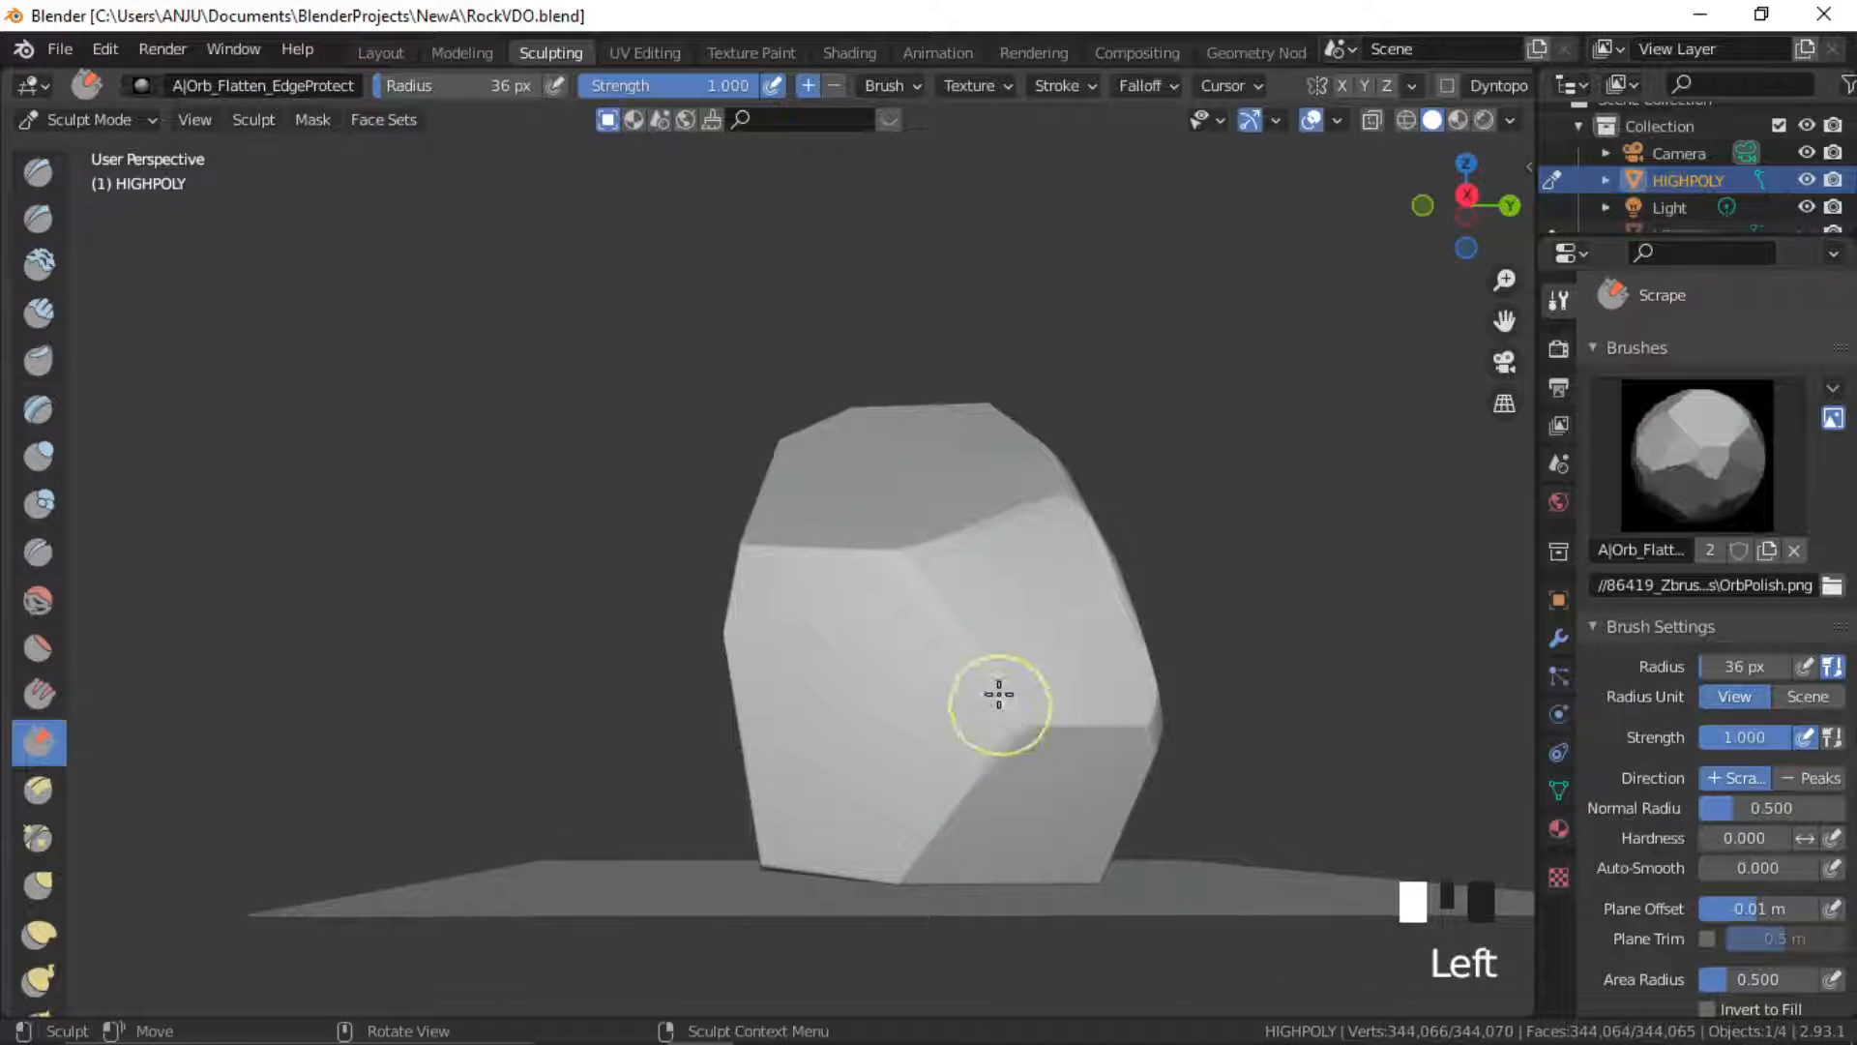
mouse_move(996, 696)
middle_mouse_down()
mouse_move(1083, 642)
mouse_move(1024, 665)
middle_mouse_up()
middle_click_drag(795, 586, 800, 629)
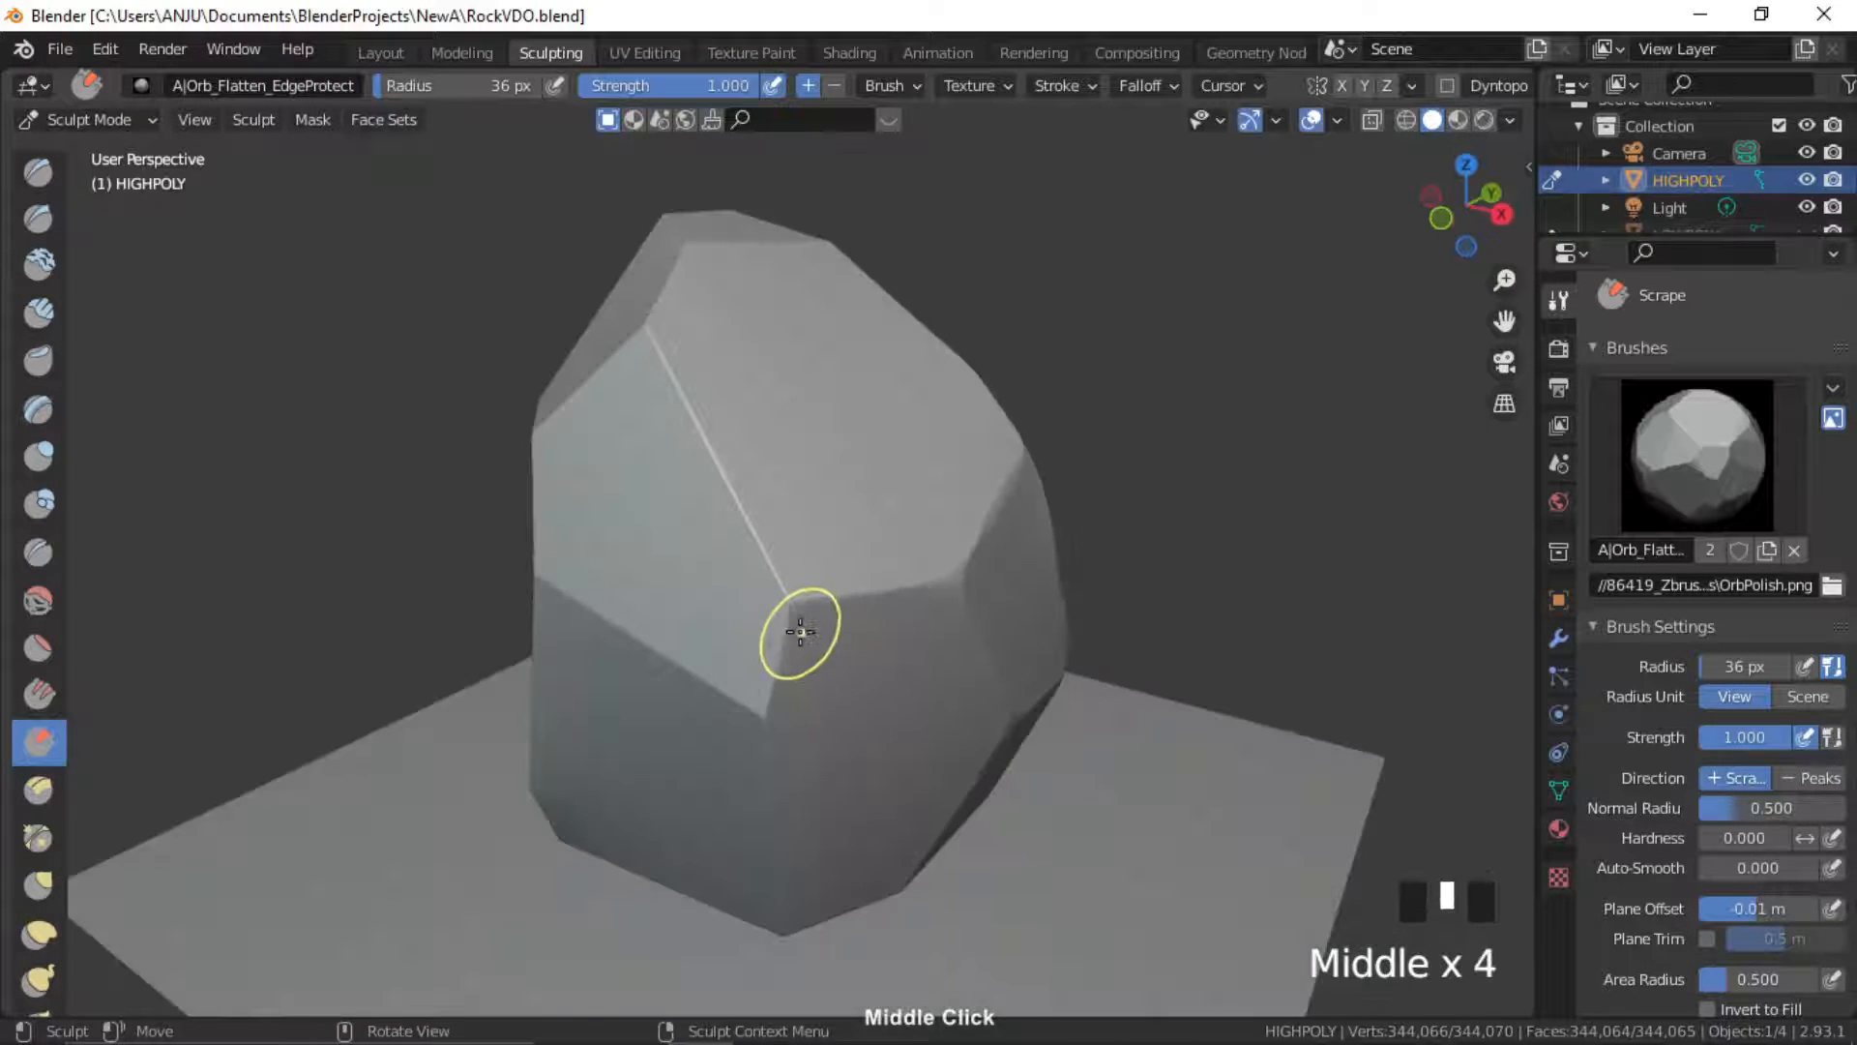
mouse_move(800, 629)
left_mouse_down()
mouse_move(799, 595)
mouse_move(796, 612)
left_mouse_up()
left_click_drag(796, 612, 712, 403)
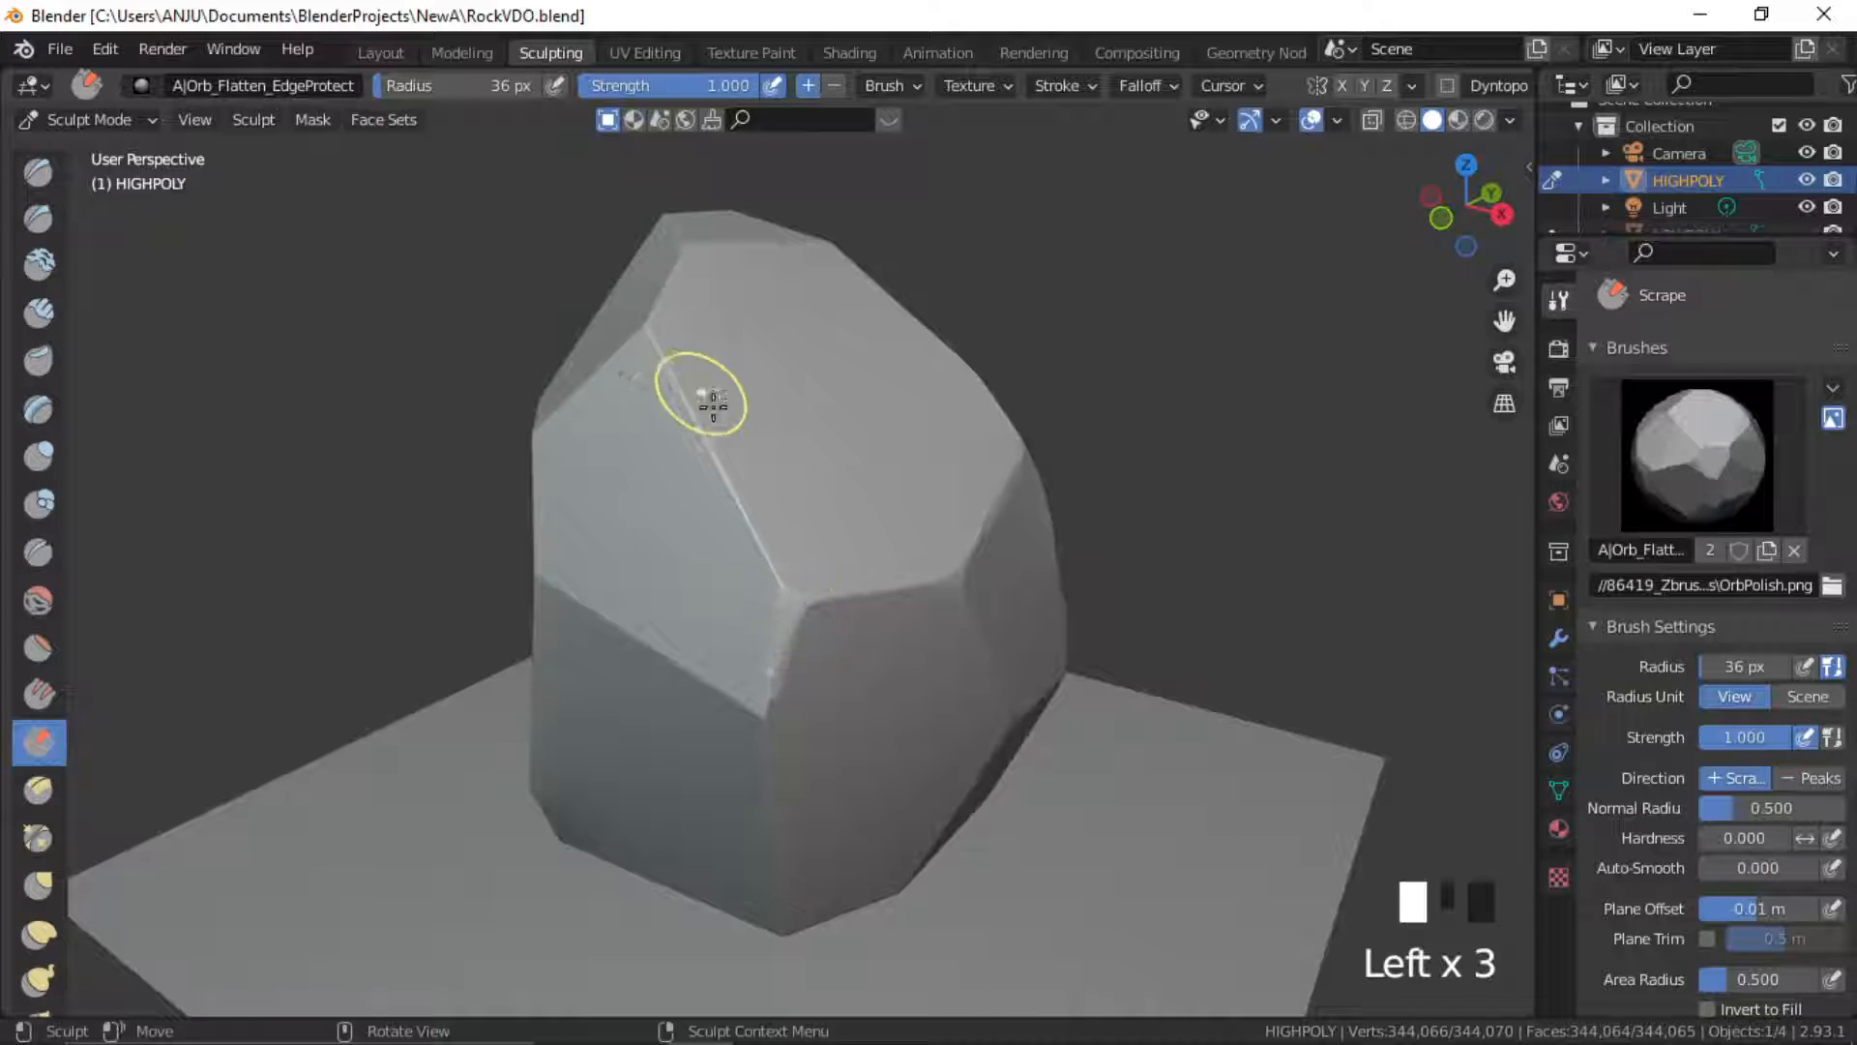
Flatten the pointed junction where the slanted edge meets the upper facets
middle_click_drag(713, 403, 912, 468)
left_click(750, 423)
middle_click_drag(1050, 453, 995, 542, "shift")
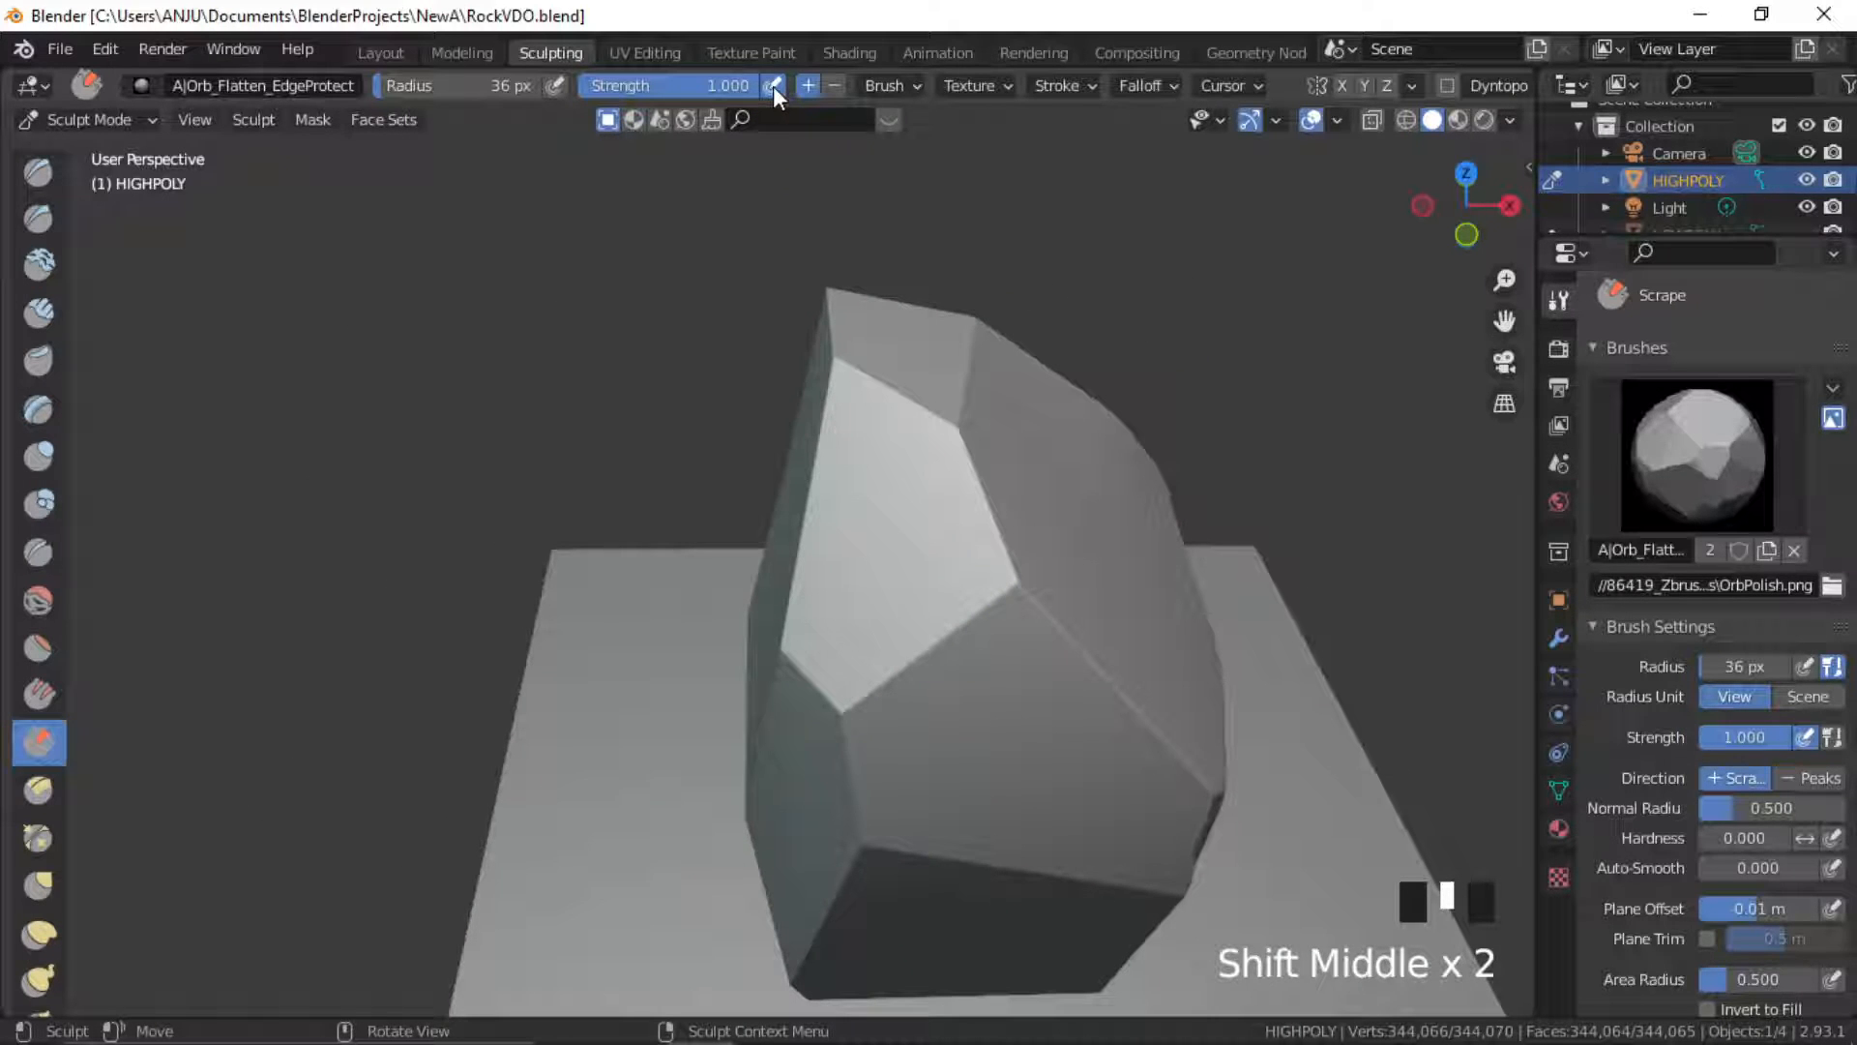
middle_click_drag(1093, 394, 999, 440)
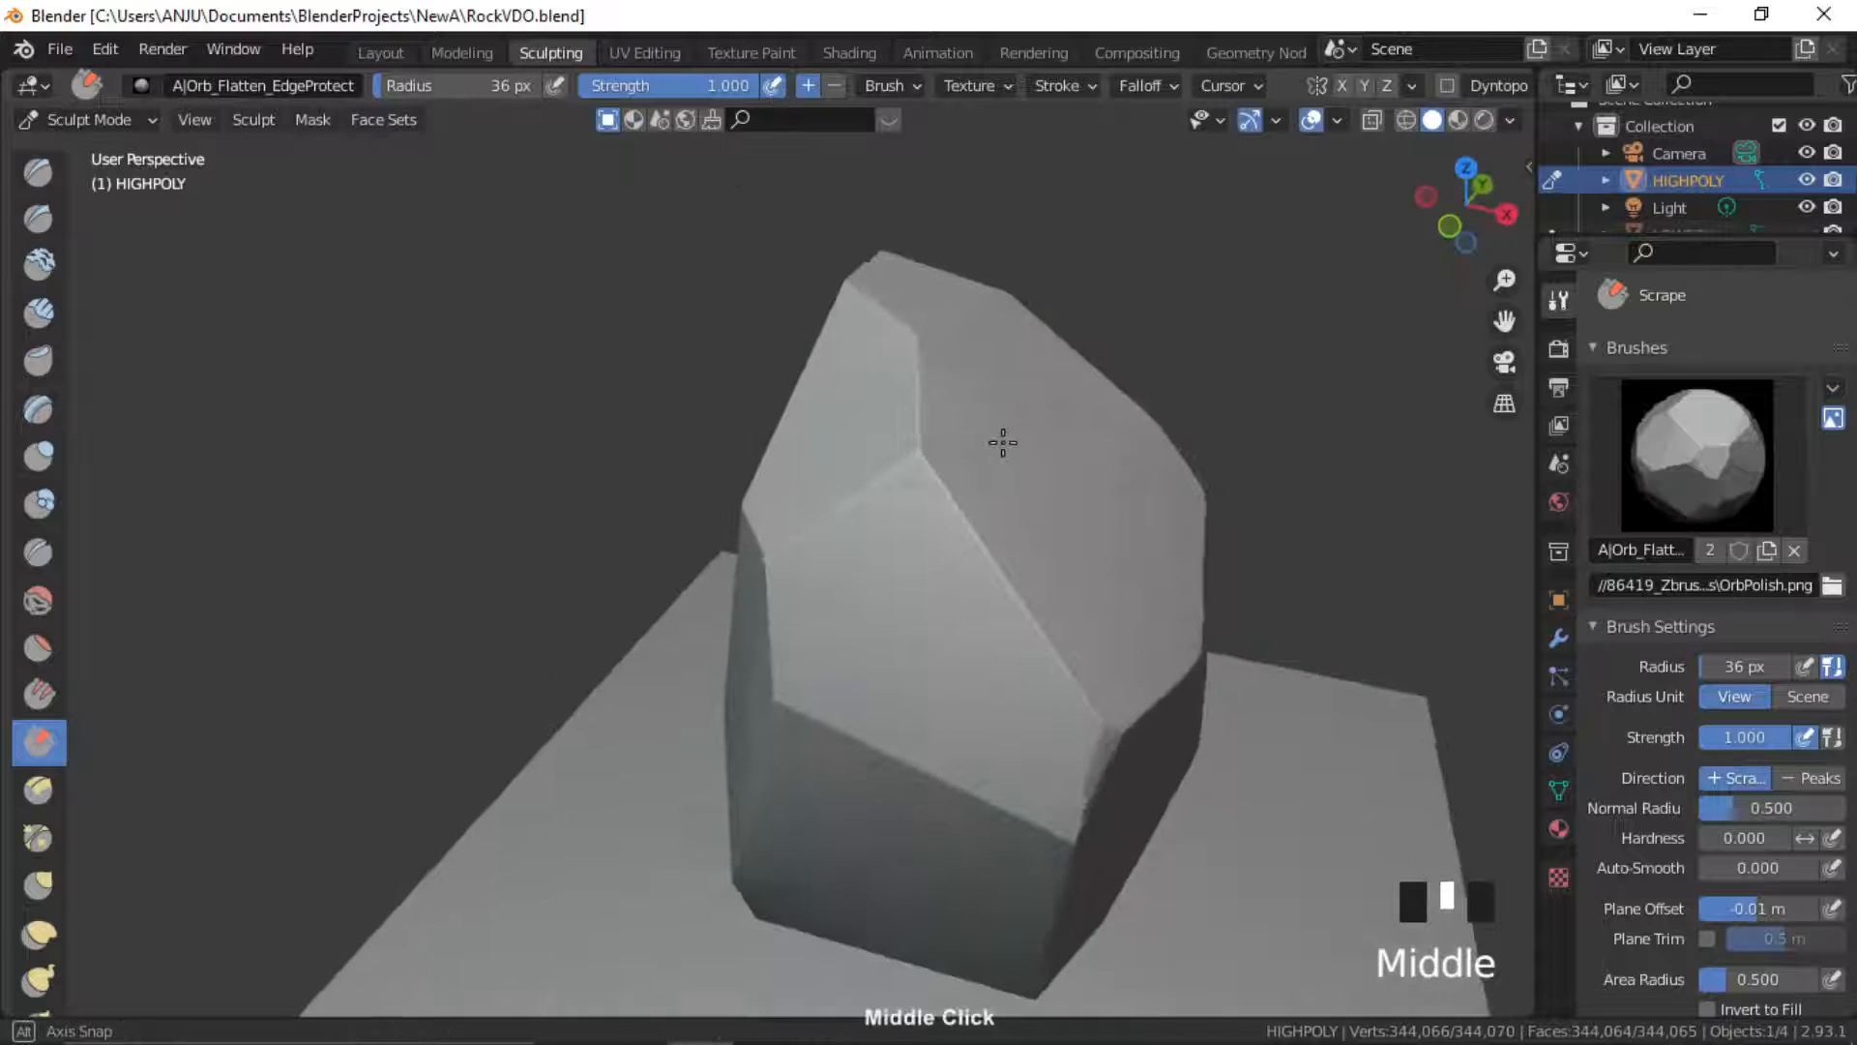
left_click_drag(938, 444, 918, 474)
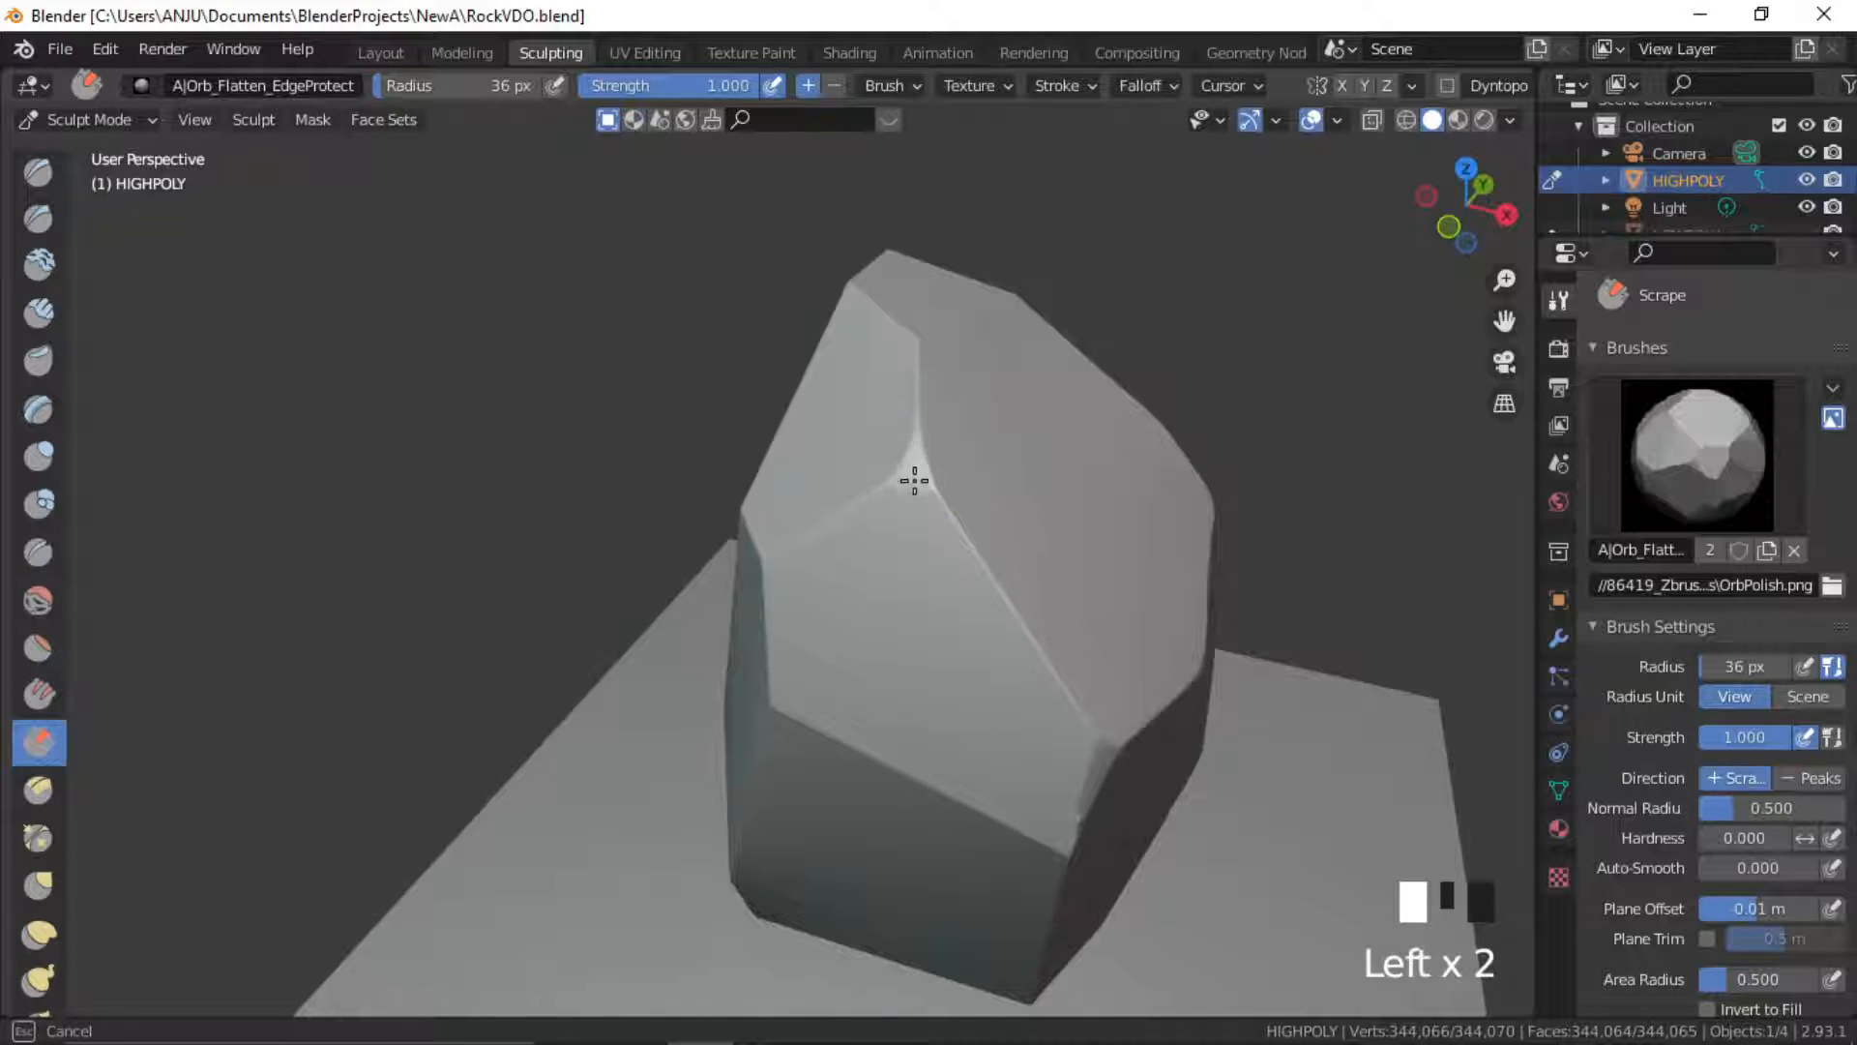
left_click_drag(915, 481, 880, 493)
Scrape the edge running from that junction to the outer corner, plus the facet corner above it
mouse_move(880, 493)
middle_mouse_down()
mouse_move(958, 510)
mouse_move(1008, 470)
middle_mouse_up()
left_click_drag(838, 536, 778, 584)
left_click_drag(769, 592, 834, 551)
middle_click_drag(860, 494, 903, 571)
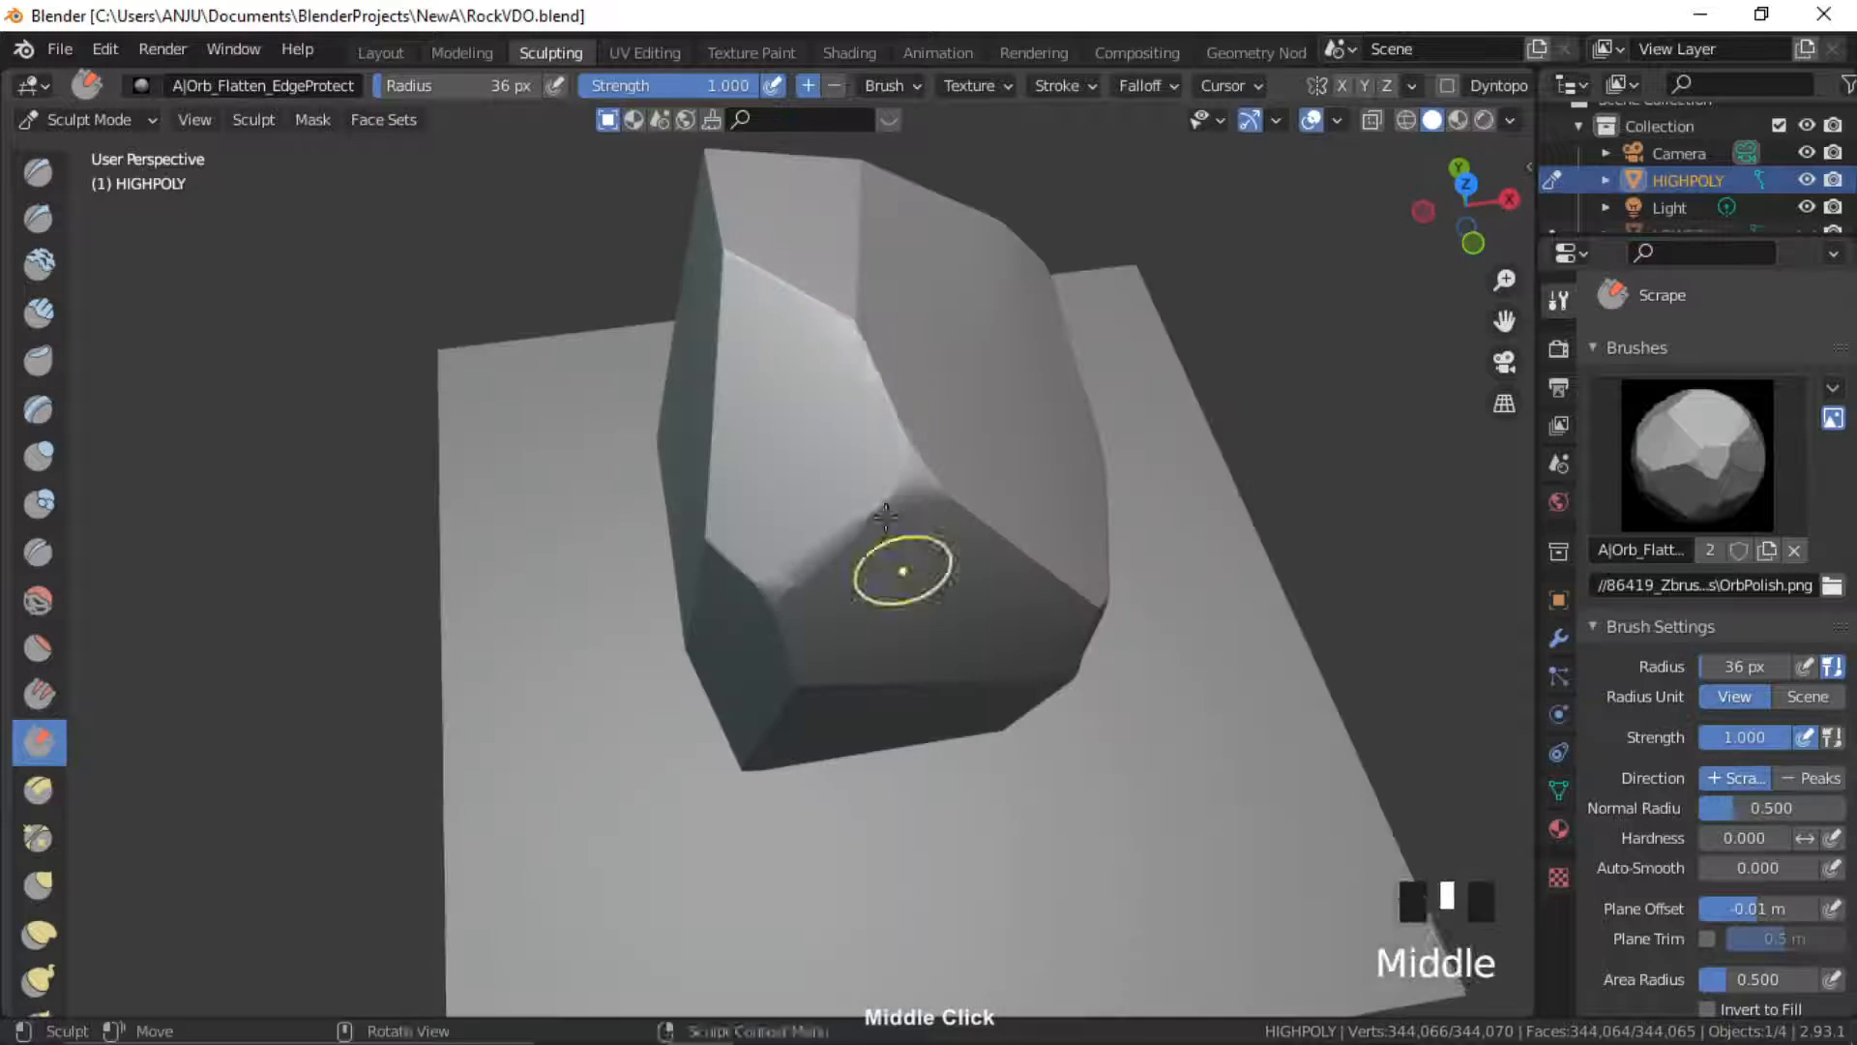
left_click_drag(877, 380, 840, 312)
left_click_drag(840, 312, 856, 324)
middle_click_drag(854, 337, 725, 352)
left_click_drag(726, 352, 745, 365)
Enlarge the brush radius to 55 px and scrape broad bevels along the edges around the rock's top
key("f")
left_click(831, 379)
middle_click_drag(746, 365, 624, 410)
left_click_drag(624, 410, 610, 415)
middle_click_drag(483, 464, 593, 487)
left_click_drag(593, 513, 619, 447)
middle_click_drag(676, 439, 903, 422)
left_click_drag(890, 455, 803, 503)
mouse_move(778, 532)
left_mouse_down()
mouse_move(796, 498)
mouse_move(934, 440)
left_mouse_up()
middle_click_drag(774, 613, 838, 564)
Reduce the brush radius to 34 px and chip an uneven bevel along the long ridge below the top
key("f")
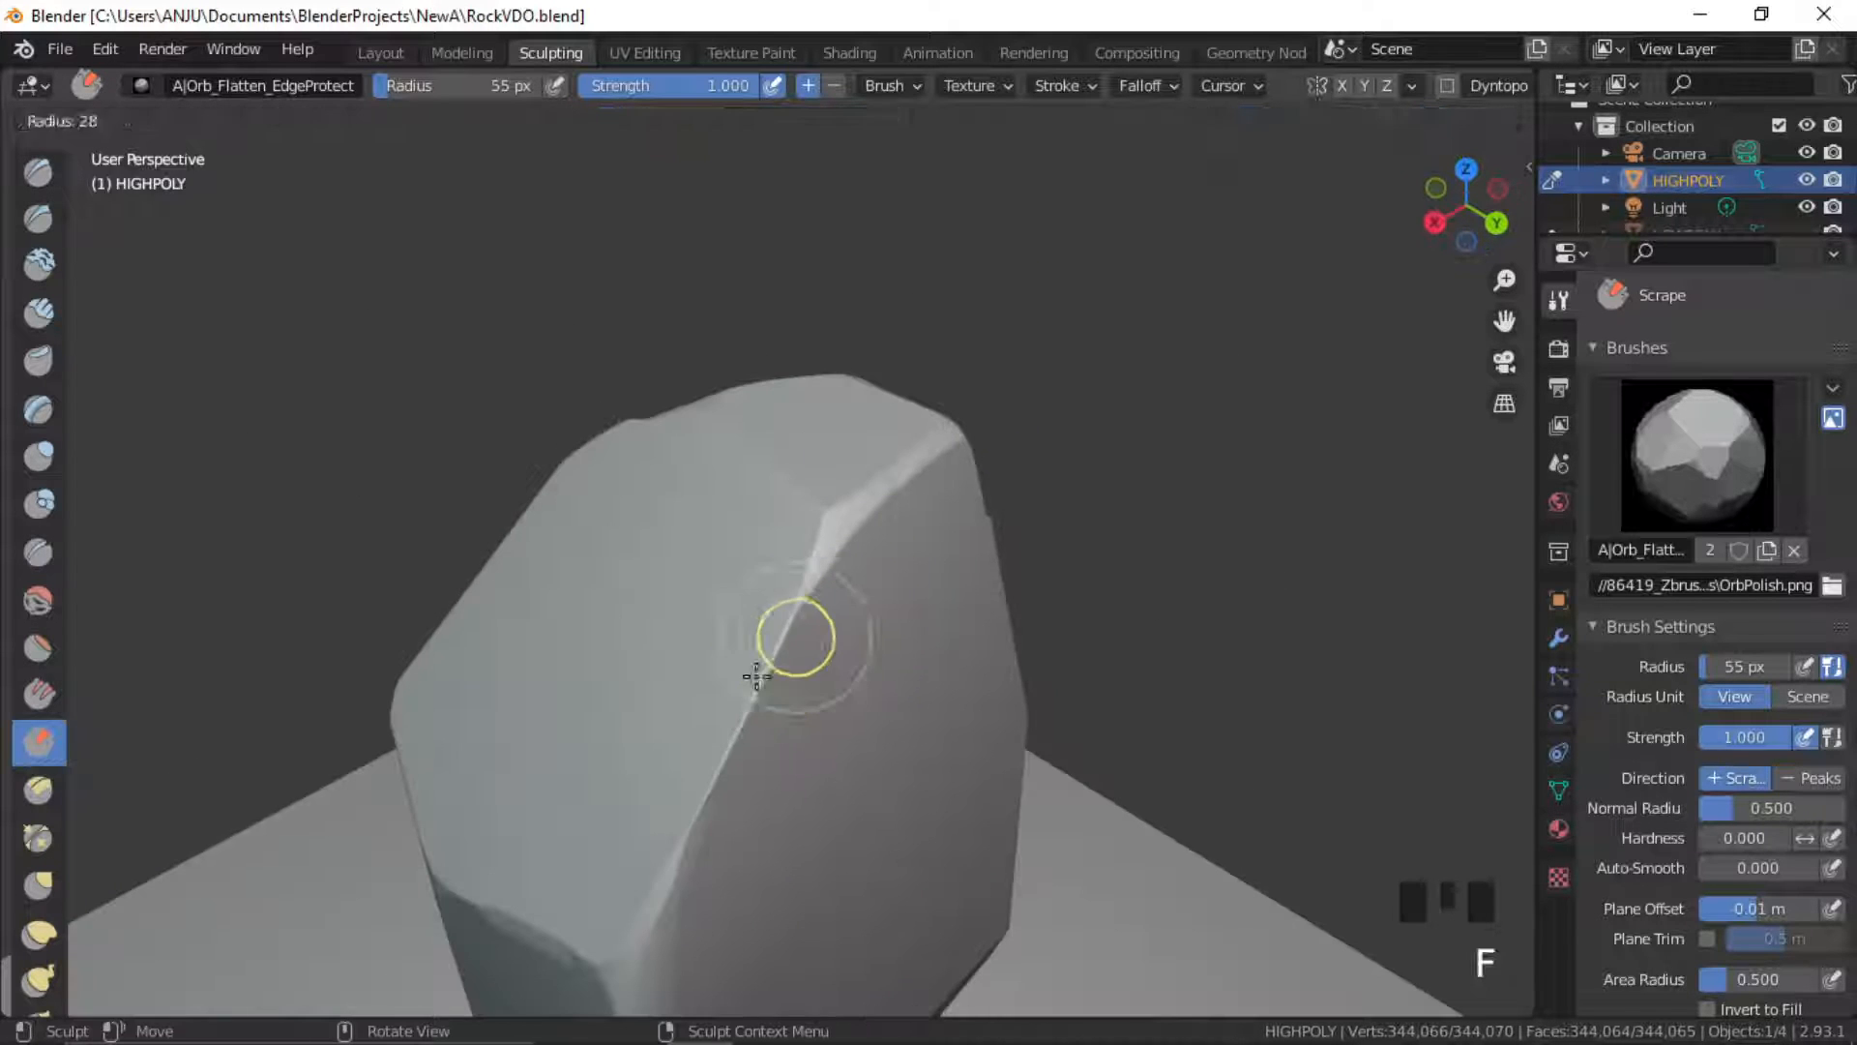
left_click(760, 667)
left_click_drag(784, 640, 740, 715)
left_click_drag(784, 668, 750, 726)
left_click_drag(764, 707, 690, 814)
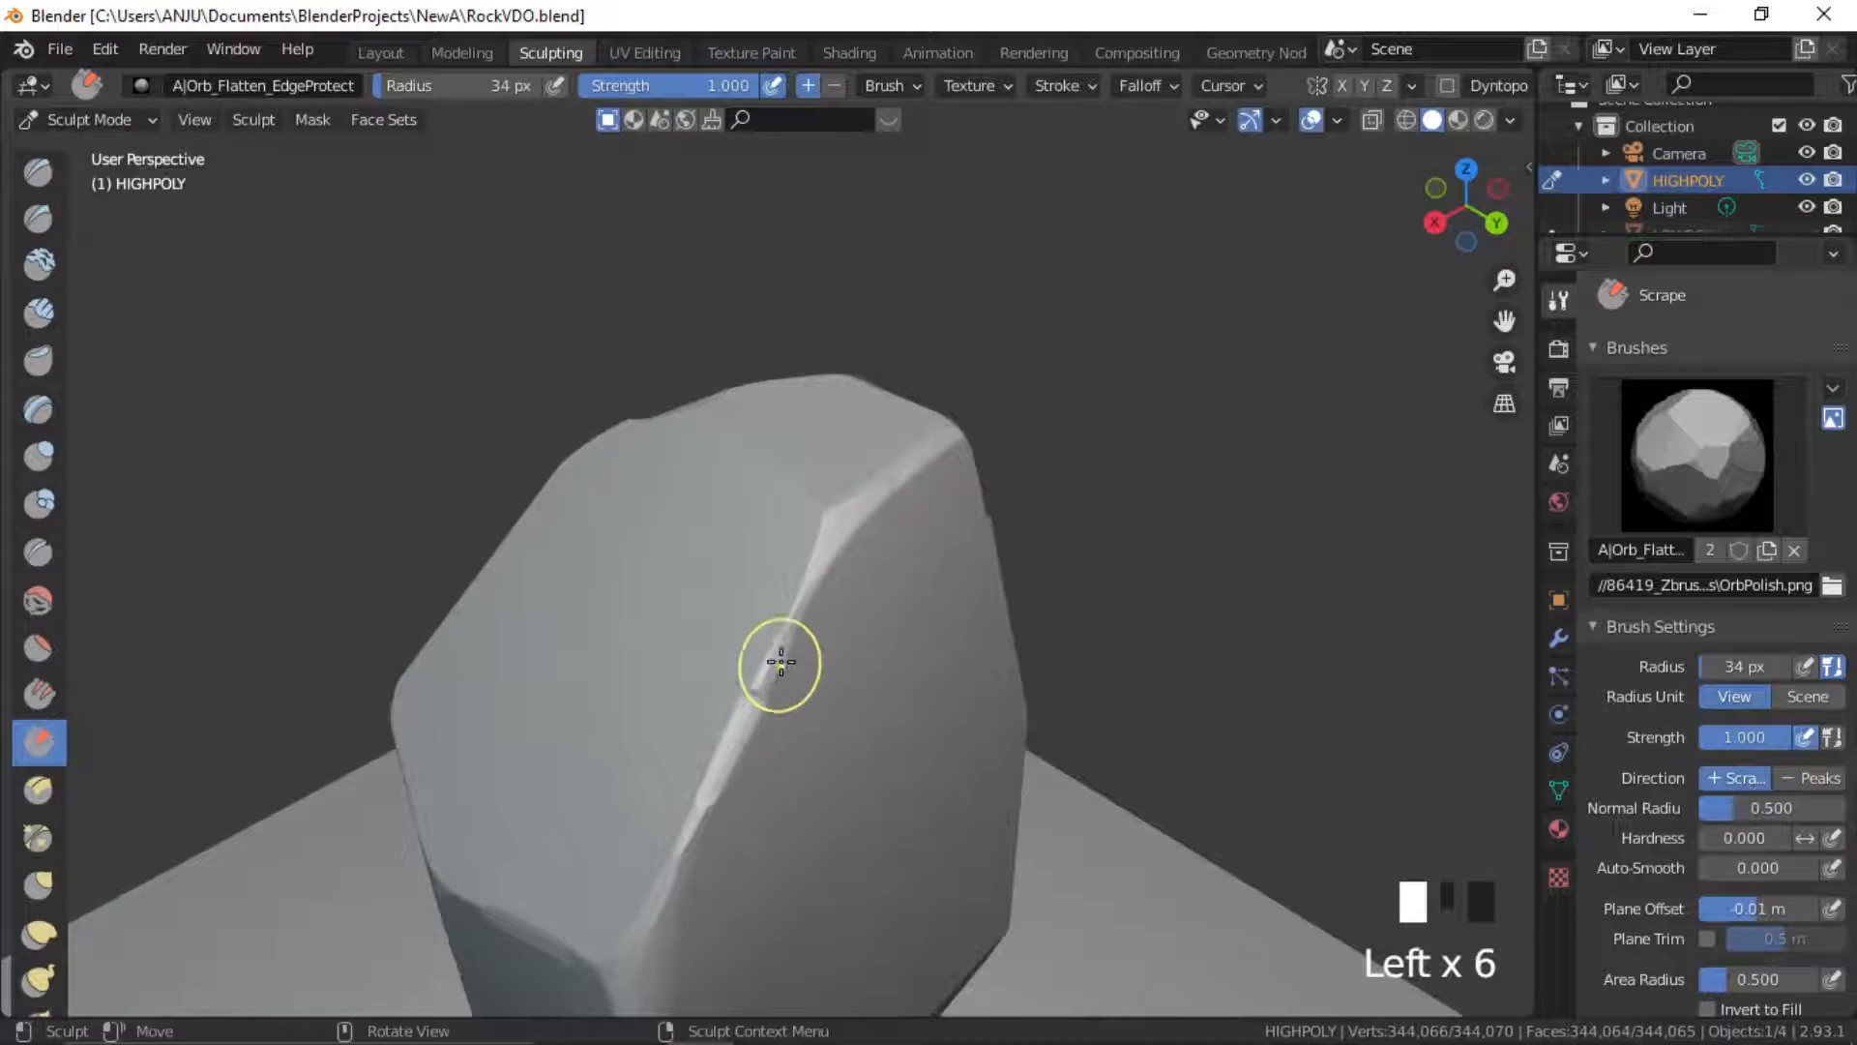
mouse_move(924, 466)
middle_mouse_down()
mouse_move(1057, 431)
mouse_move(1010, 189)
middle_mouse_up()
mouse_move(750, 633)
left_mouse_down()
mouse_move(734, 655)
mouse_move(688, 654)
mouse_move(716, 629)
left_mouse_up()
Resize the brush and continue scraping irregular wear down the ridge toward its lower end
key("f")
left_click(789, 655)
left_click_drag(735, 658, 756, 613)
middle_click_drag(756, 613, 682, 638)
left_click_drag(726, 523, 717, 581)
middle_click_drag(822, 619, 749, 682)
left_click_drag(753, 682, 758, 593)
middle_click_drag(823, 629, 750, 711)
mouse_move(755, 726)
left_mouse_down()
mouse_move(776, 764)
mouse_move(684, 825)
left_mouse_up()
Set the brush radius to 51 px and flatten the facet corner beside the ridge's lower end
key("f")
left_click(732, 764)
middle_click_drag(684, 825, 605, 691)
left_click_drag(604, 692, 597, 705)
middle_click_drag(613, 723, 543, 731)
Flatten the lower corner of the vertical edge and soften the edge between the large side face and its base facet
middle_click_drag(645, 634, 852, 556)
mouse_move(851, 556)
middle_mouse_down("shift")
mouse_move(873, 534)
mouse_move(834, 590)
middle_mouse_up("shift")
middle_click_drag(834, 590, 682, 711)
left_click_drag(682, 711, 676, 734)
middle_click_drag(764, 716, 692, 706)
left_click_drag(691, 706, 699, 675)
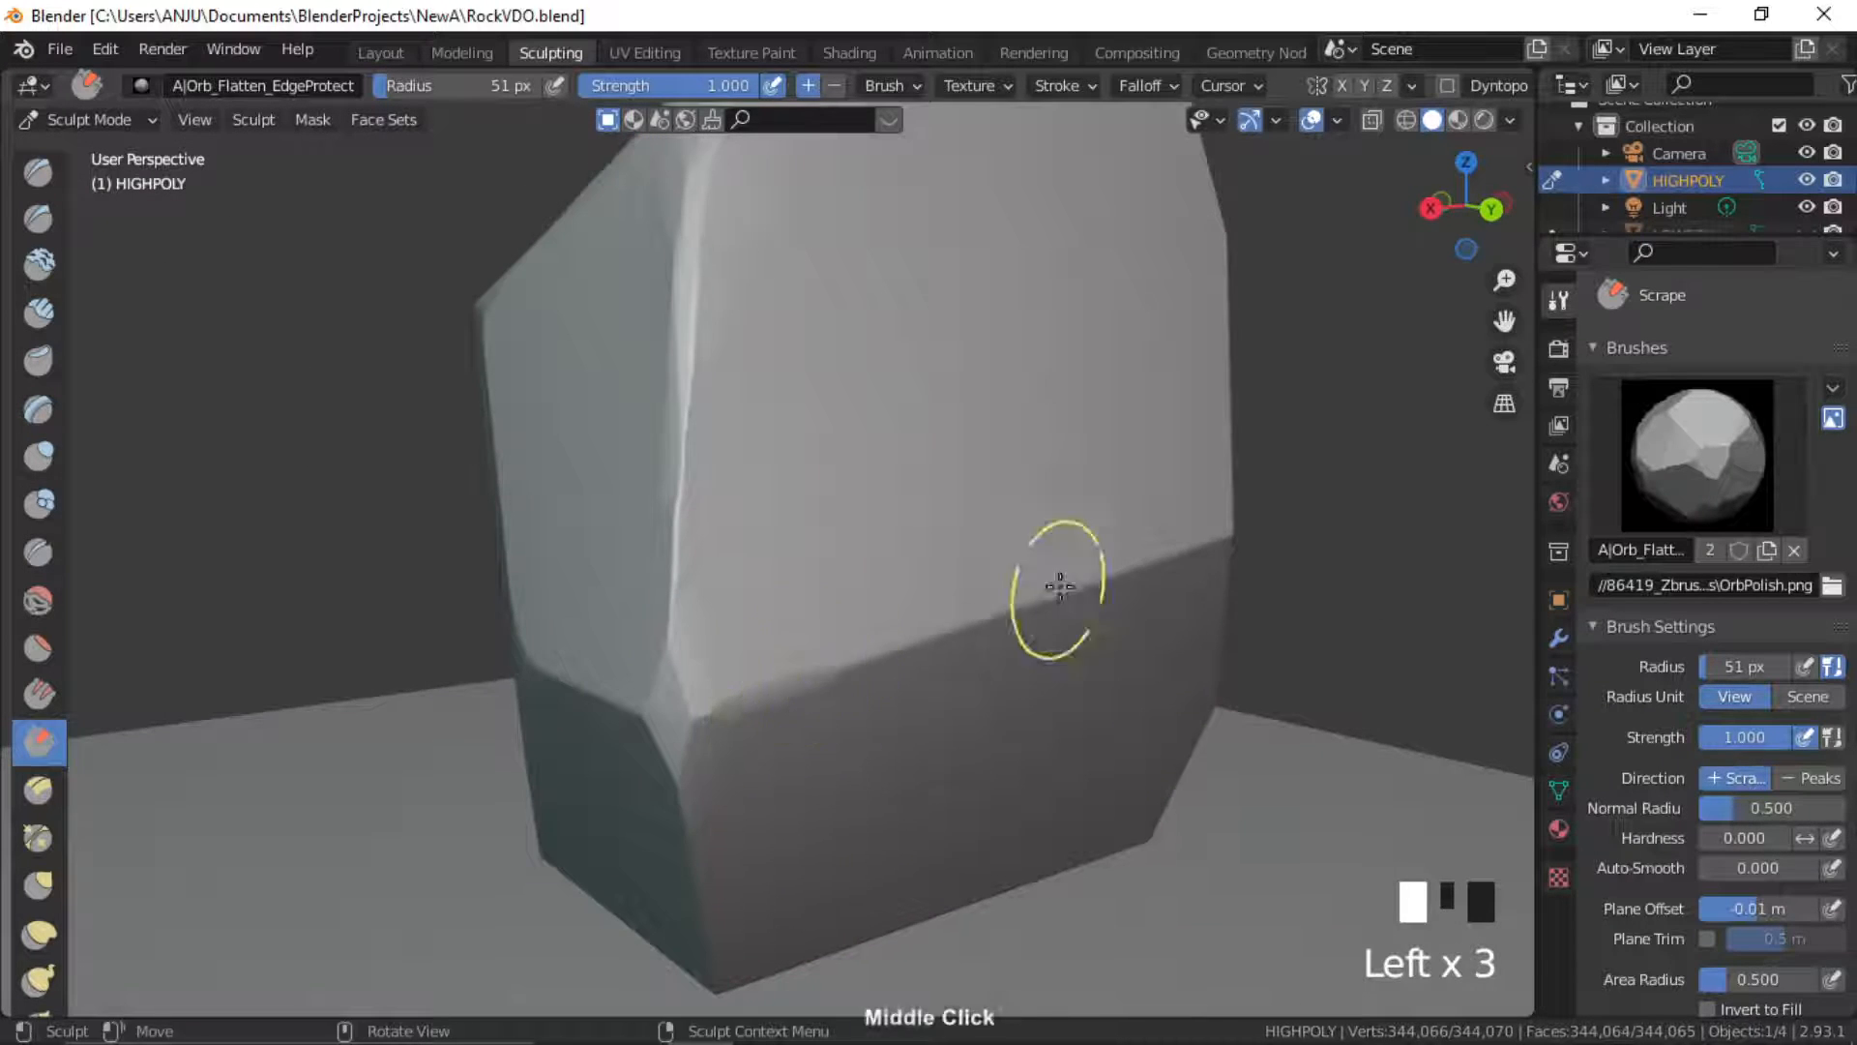
middle_click_drag(1061, 586, 966, 654)
left_click_drag(966, 654, 981, 649)
Scrape the edges on the adjoining side of the rock, reducing the brush radius to 30 px
scroll(981, 649, "down", 6)
middle_click_drag(981, 649, 933, 580, "shift")
mouse_move(789, 600)
middle_mouse_down()
mouse_move(760, 664)
mouse_move(650, 662)
middle_mouse_up()
left_click_drag(851, 668, 875, 626)
key("f")
left_click(855, 626)
left_click_drag(815, 571, 824, 455)
Set the brush radius to 44 px and scrape the upright edge and upper junction of the narrow facet
mouse_move(885, 464)
middle_mouse_down()
mouse_move(811, 501)
mouse_move(897, 677)
middle_mouse_up()
middle_click_drag(1011, 676, 759, 676, "shift")
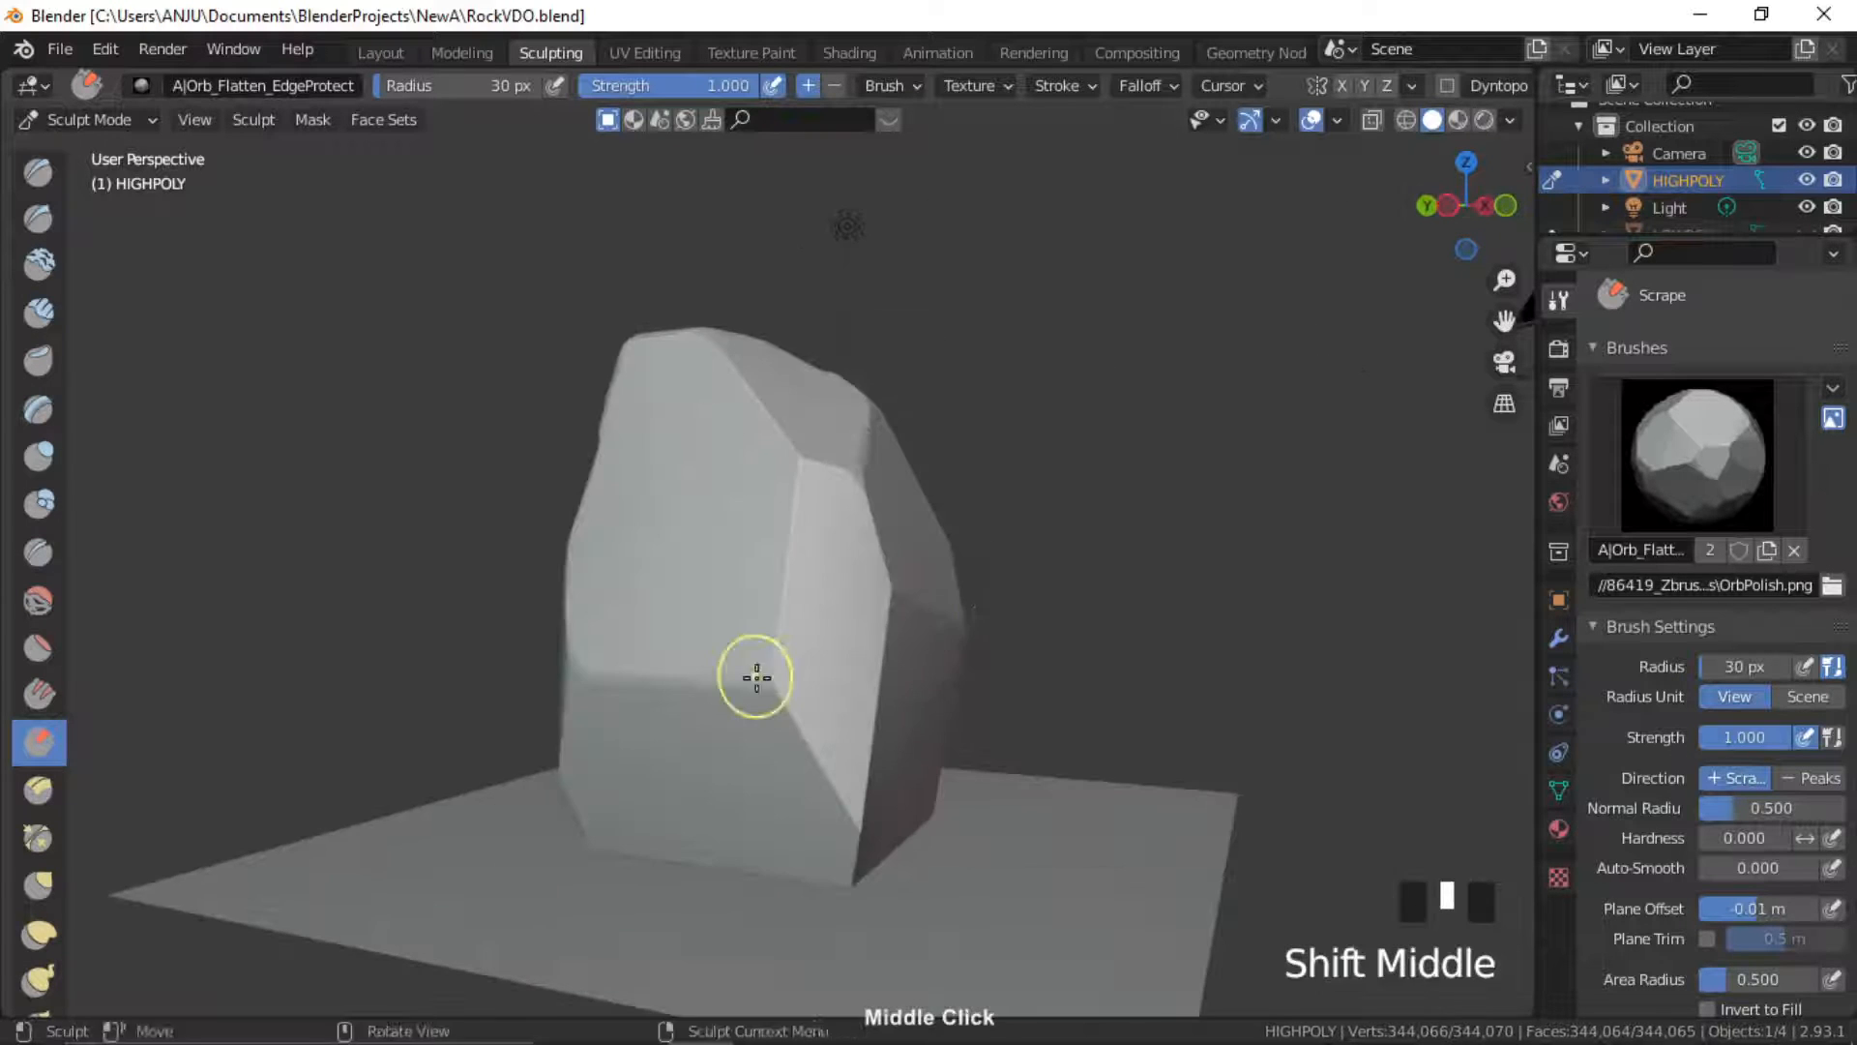
key("f")
left_click(796, 672)
middle_click_drag(847, 565, 833, 619)
left_click_drag(805, 561, 801, 513)
left_click_drag(801, 513, 799, 471)
middle_click_drag(799, 471, 814, 510)
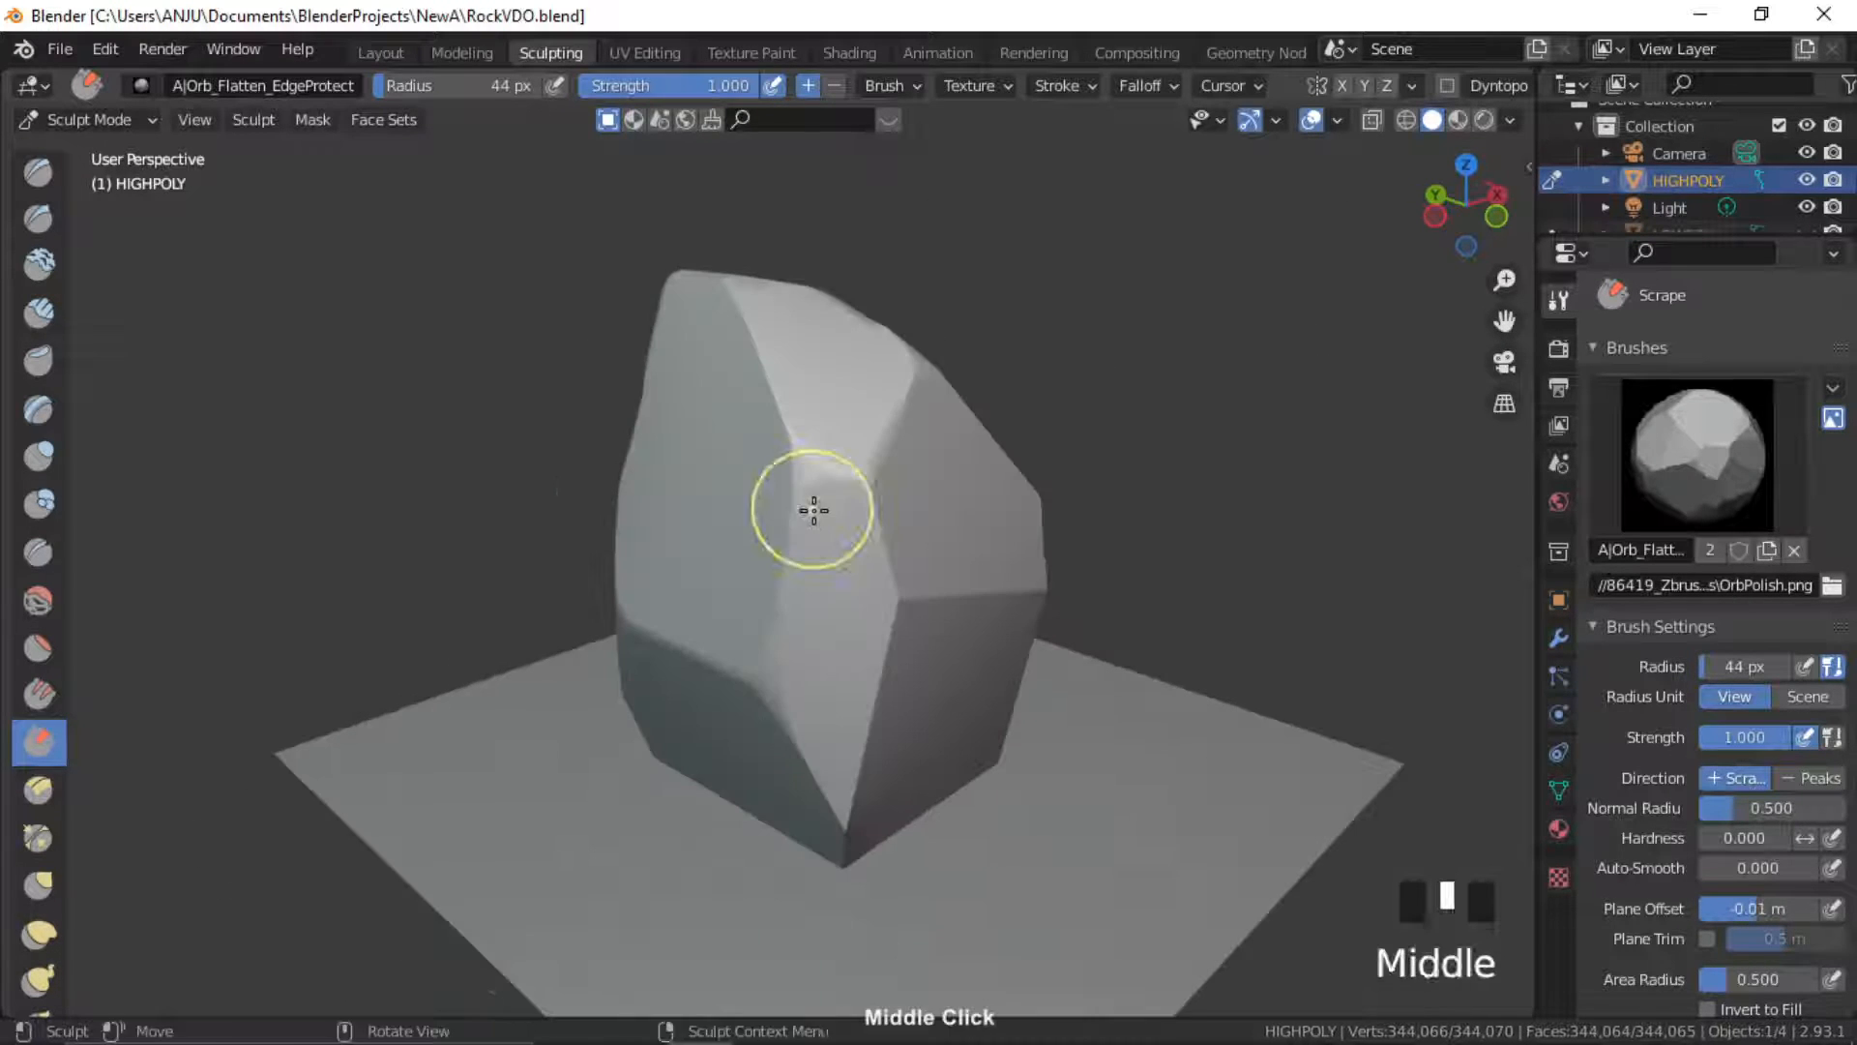
Scrape the side edge that descends from the upper facets toward the middle corner
middle_click_drag(857, 414, 866, 495)
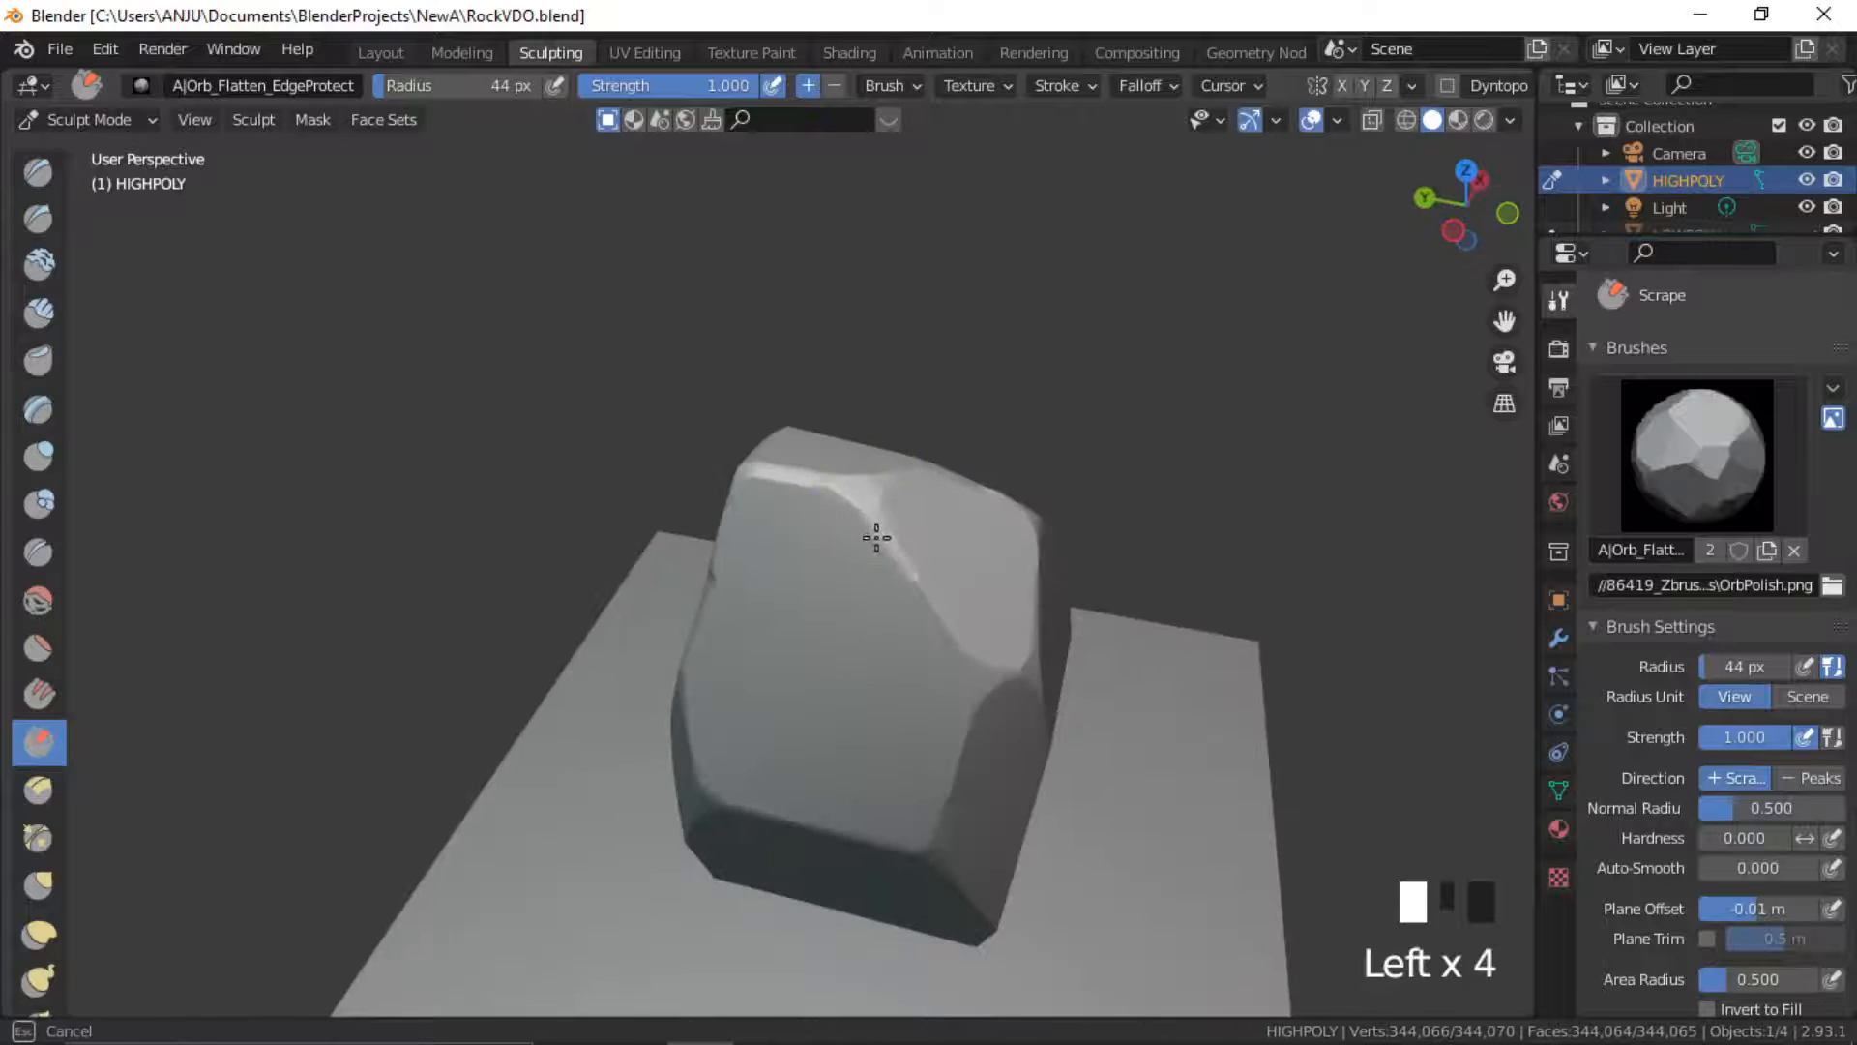
middle_click_drag(978, 563, 871, 534)
left_click_drag(915, 601, 923, 650)
middle_click_drag(1059, 570, 953, 479)
left_click_drag(894, 610, 900, 656)
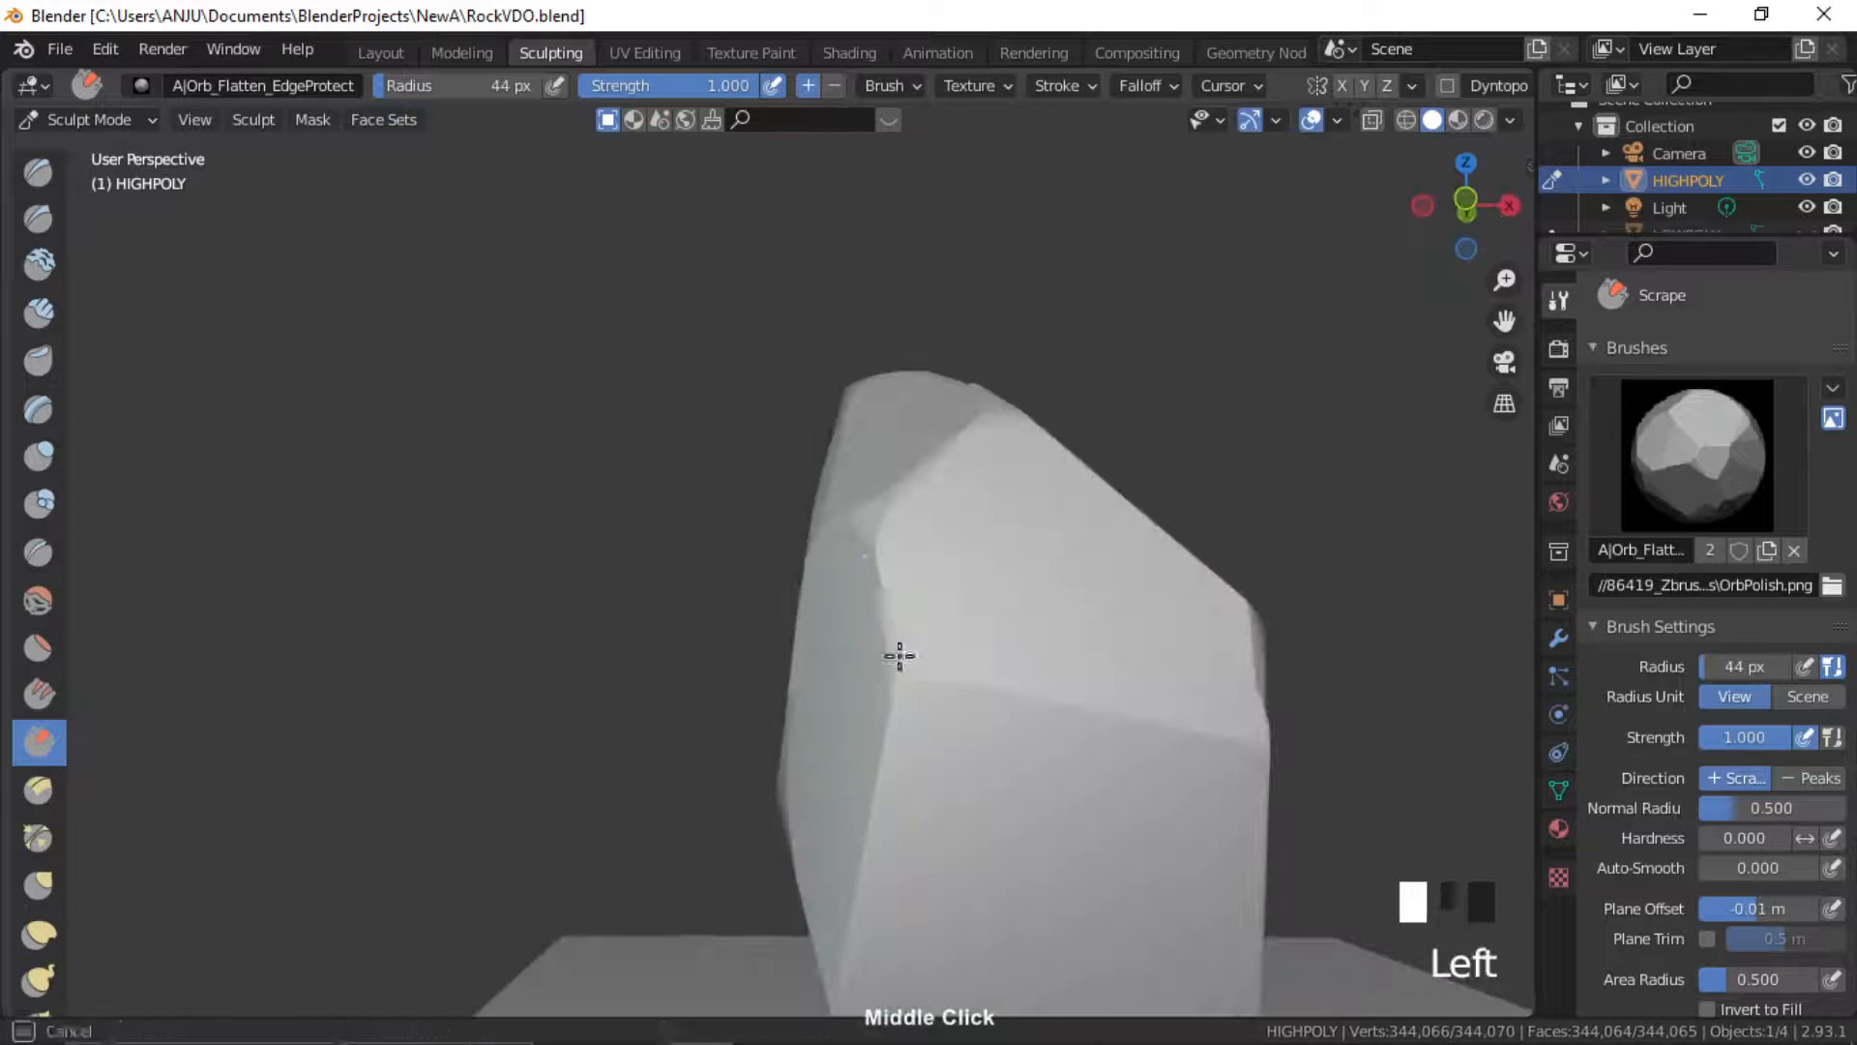
Flatten the upper end of the side edge and touch up the edge lower on the rock
mouse_move(813, 484)
middle_mouse_down()
mouse_move(883, 522)
mouse_move(885, 571)
middle_mouse_up()
mouse_move(890, 469)
left_mouse_down()
mouse_move(862, 526)
mouse_move(894, 454)
left_mouse_up()
middle_click_drag(979, 619, 769, 537)
middle_click_drag(769, 537, 705, 862, "shift")
left_click_drag(705, 862, 705, 850)
Scrape the opposite vertical edge and the corner where the light face meets the darker base facet
mouse_move(705, 850)
middle_mouse_down("shift")
mouse_move(804, 676)
mouse_move(896, 609)
mouse_move(883, 539)
mouse_move(938, 572)
mouse_move(945, 452)
mouse_move(529, 491)
middle_mouse_up("shift")
left_click_drag(529, 492, 542, 542)
left_click_drag(547, 537, 535, 468)
middle_click_drag(535, 468, 514, 444)
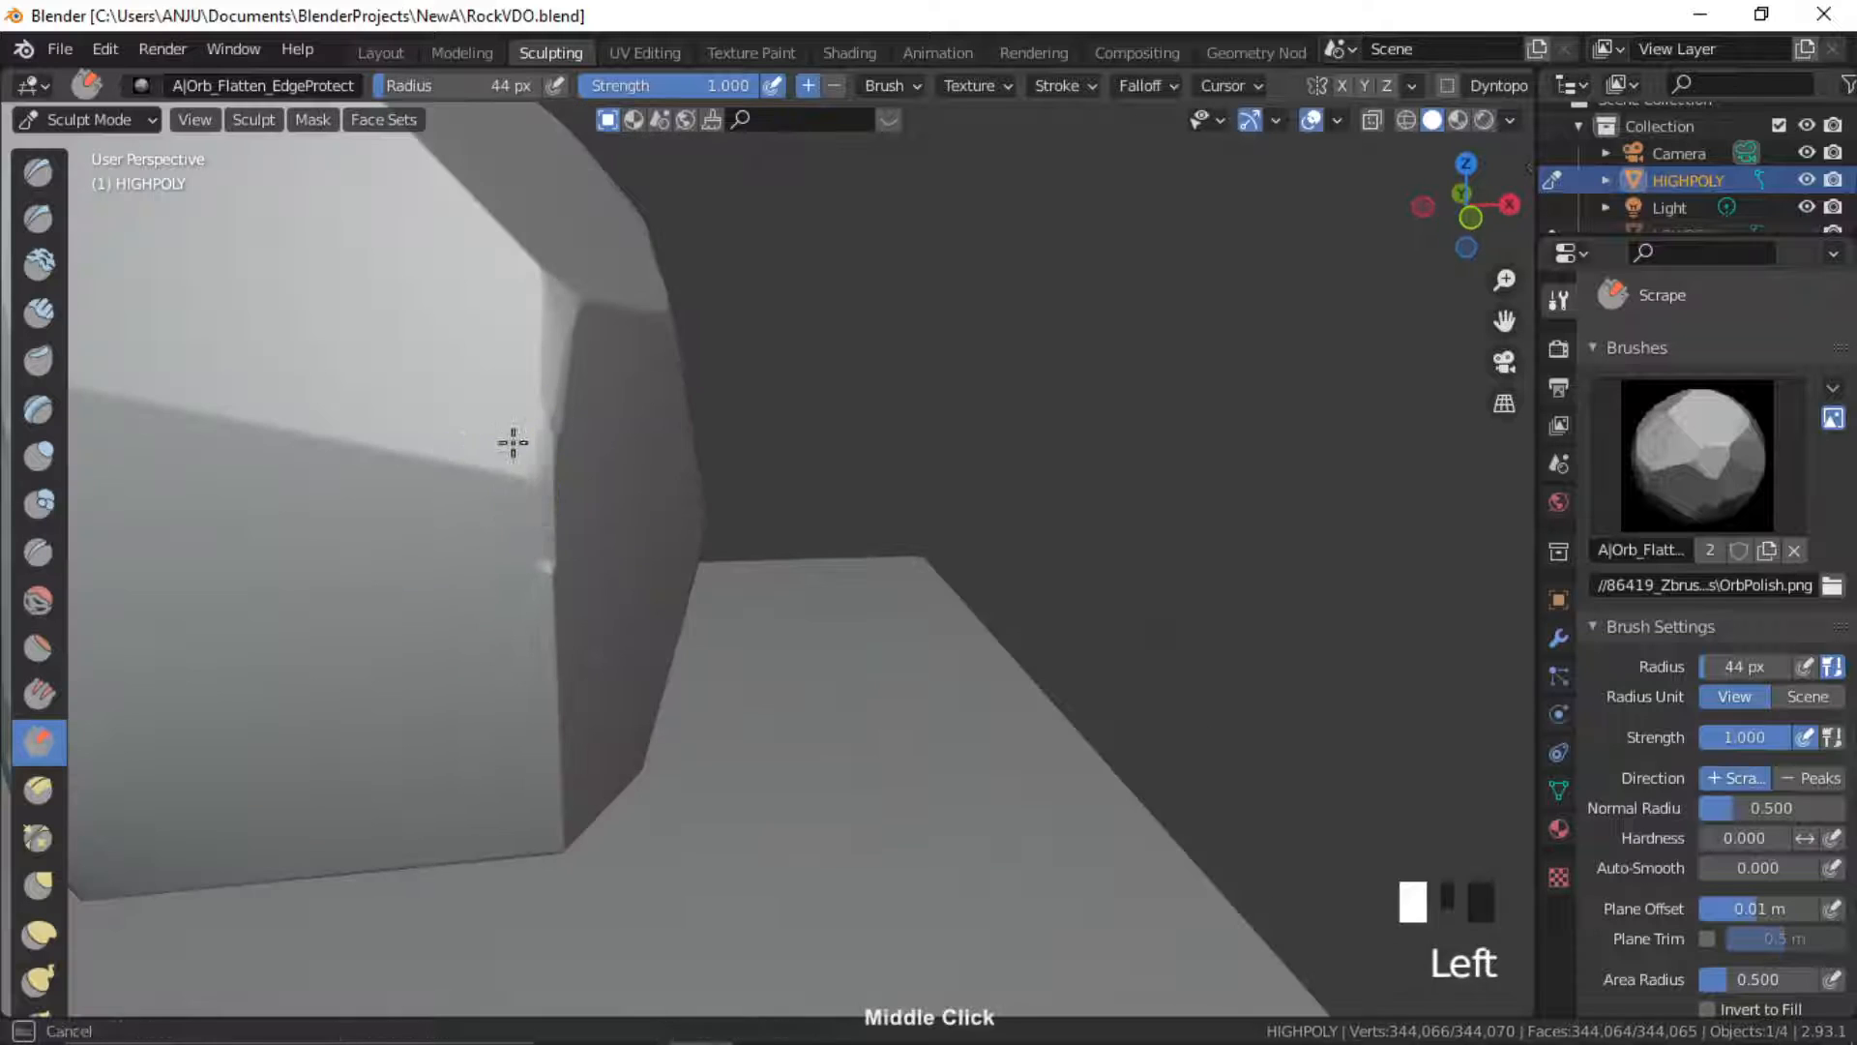
left_click_drag(514, 444, 474, 467)
Enlarge the brush radius to 78 px and flatten the corner above the front base facet
mouse_move(474, 467)
middle_mouse_down()
mouse_move(644, 492)
mouse_move(601, 502)
middle_mouse_up()
key("f")
left_click(589, 539)
left_click_drag(589, 539, 558, 560)
middle_click_drag(558, 560, 596, 502)
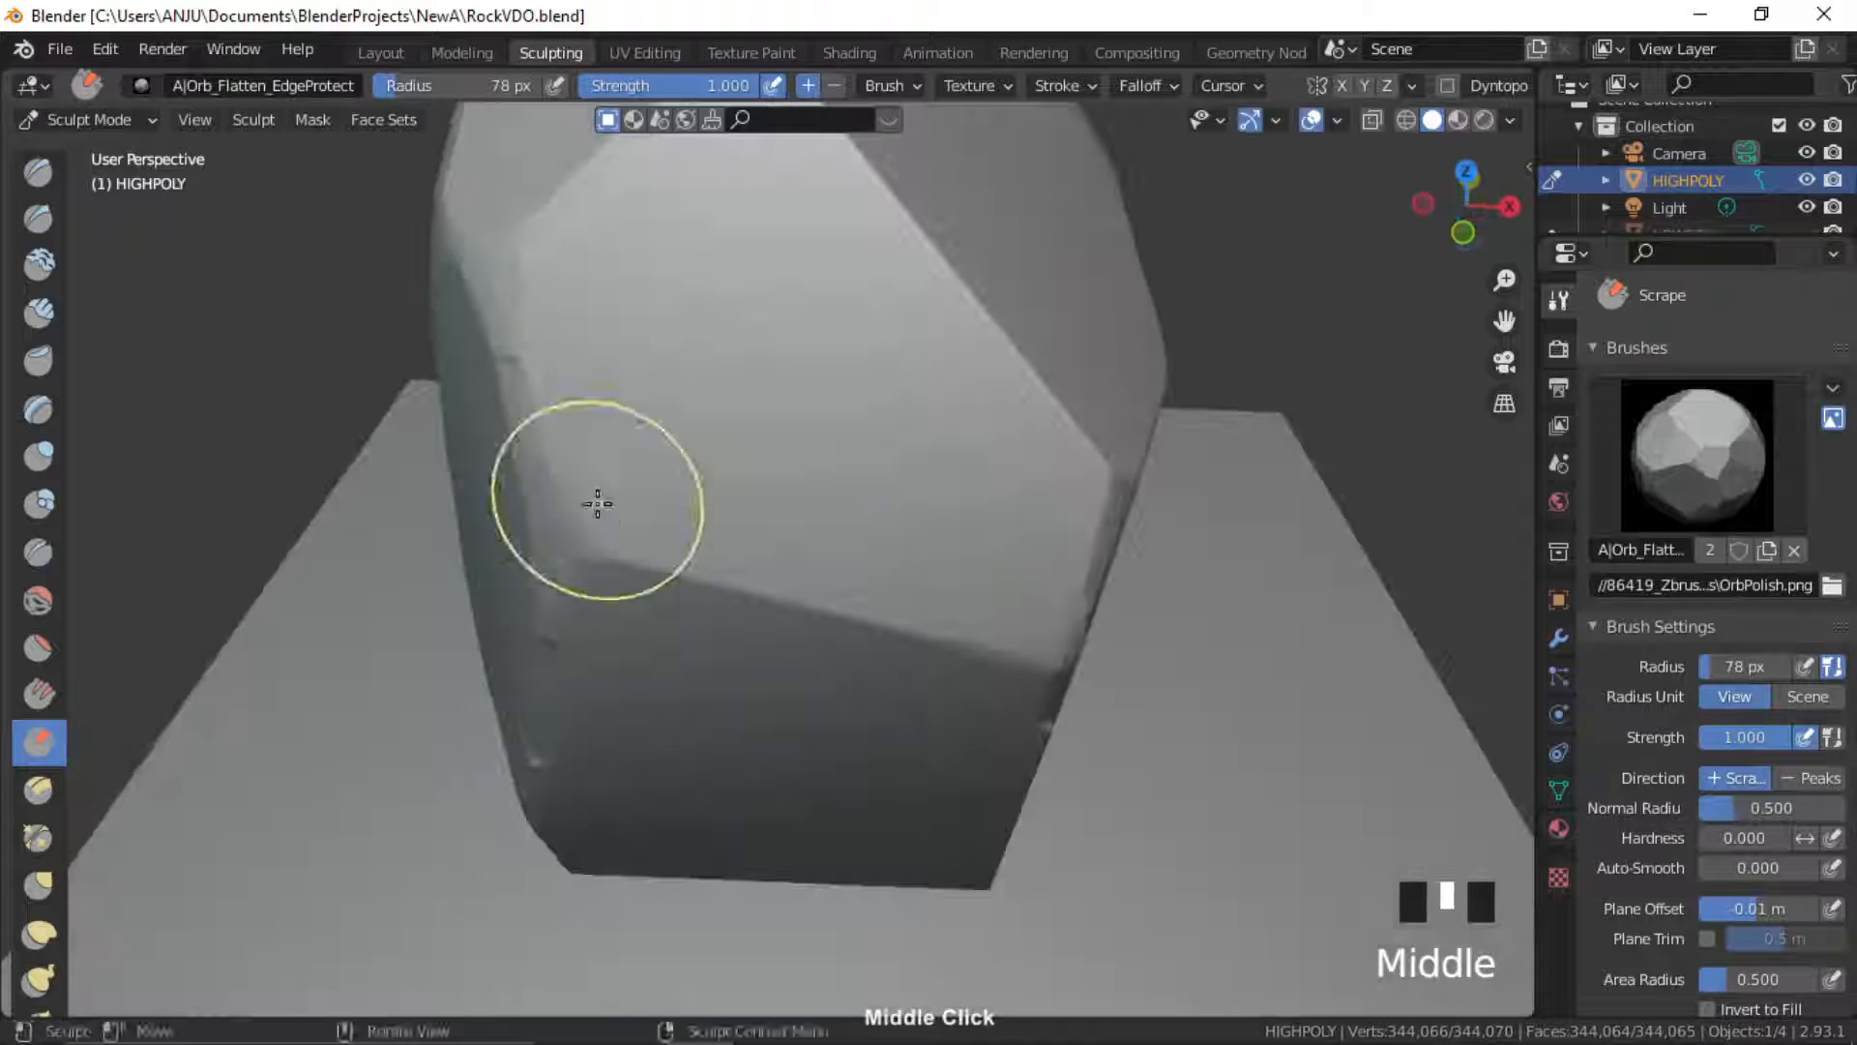
left_click(597, 502)
Scrape wide bevels along the long slanted edge and its neighbouring edges with the enlarged brush
mouse_move(1084, 483)
middle_mouse_down()
mouse_move(1024, 428)
mouse_move(980, 498)
middle_mouse_up()
mouse_move(981, 499)
left_mouse_down()
mouse_move(988, 586)
mouse_move(996, 571)
left_mouse_up()
mouse_move(996, 571)
middle_mouse_down()
mouse_move(1041, 510)
mouse_move(904, 477)
mouse_move(918, 423)
middle_mouse_up()
left_click_drag(997, 692, 1006, 714)
middle_click_drag(919, 739, 982, 711)
left_click_drag(982, 711, 989, 716)
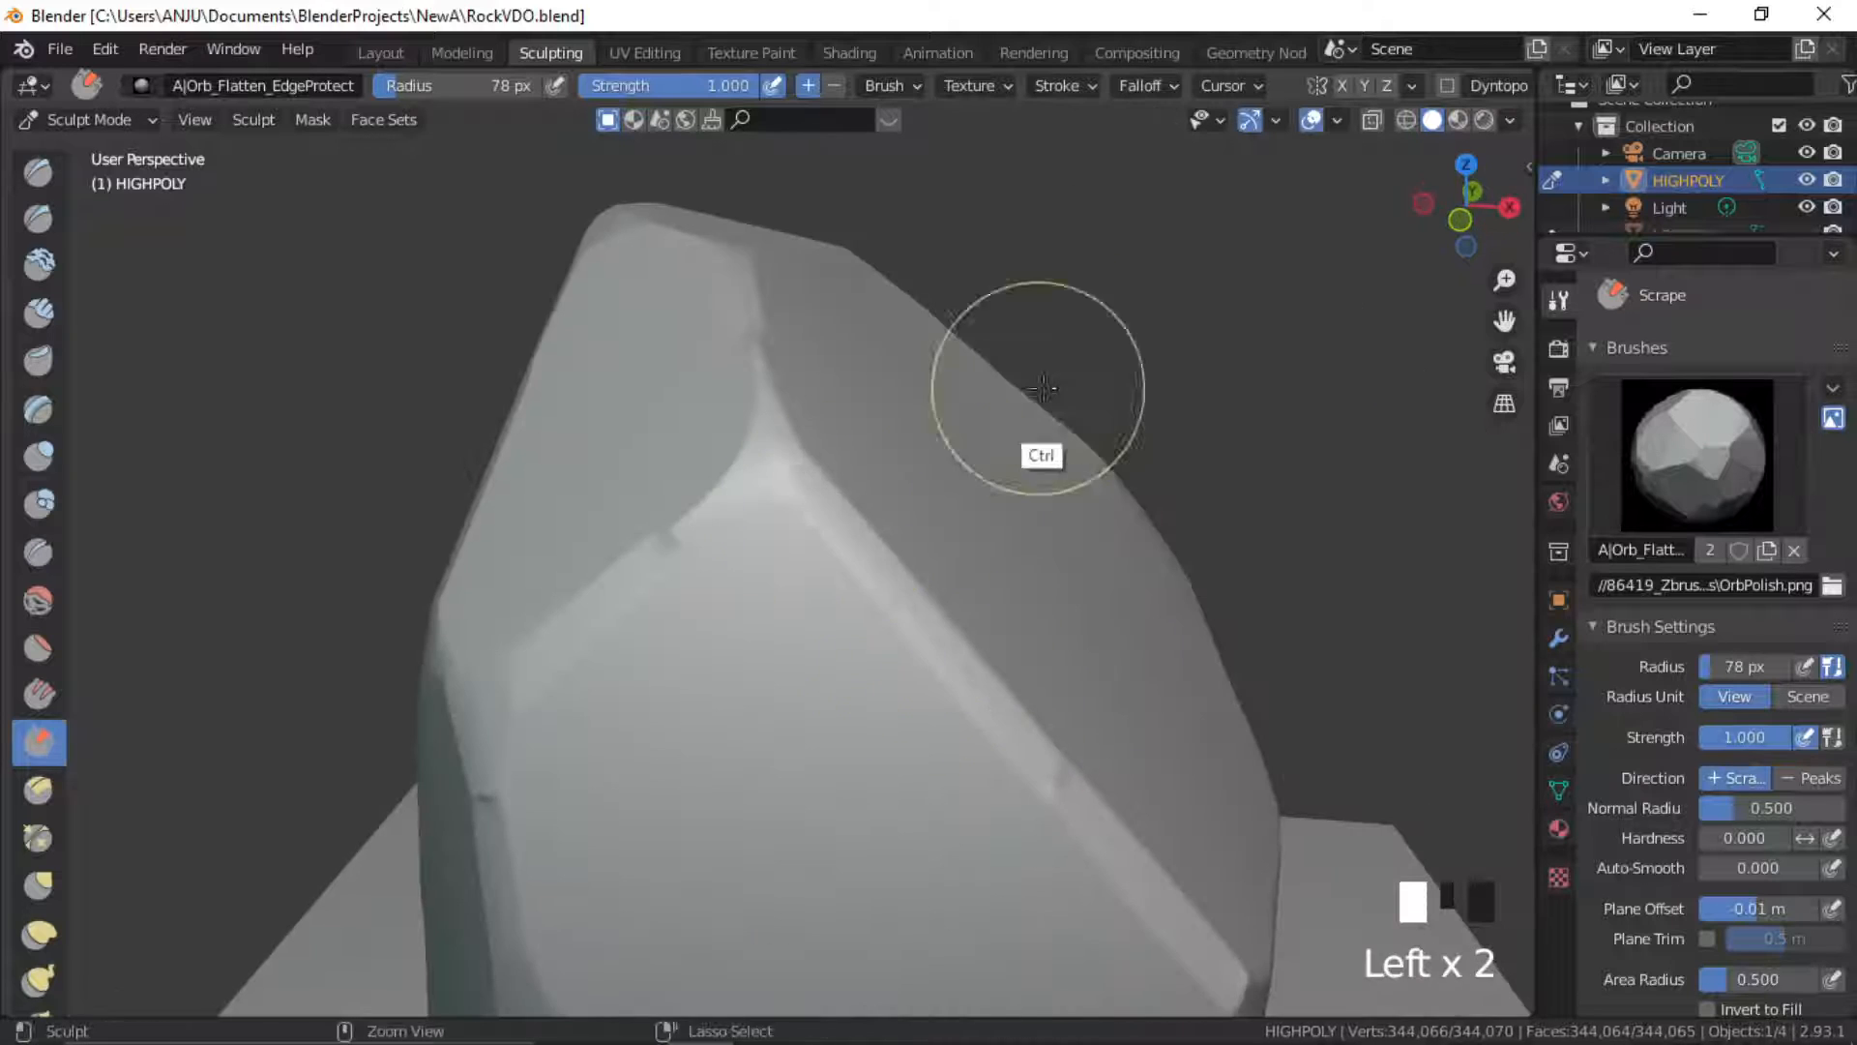
With a 42 px brush radius, scrape the lower corner of the vertical edge and the edge just beneath it
middle_click_drag(1043, 389, 977, 541, "ctrl")
middle_click_drag(929, 503, 842, 481)
scroll(841, 481, "up", 4)
mouse_move(986, 677)
middle_mouse_down("shift")
mouse_move(831, 555)
mouse_move(680, 535)
mouse_move(743, 523)
mouse_move(764, 554)
mouse_move(784, 524)
middle_mouse_up("shift")
scroll(831, 556, "up", 1)
middle_click_drag(1147, 390, 1161, 422)
middle_click_drag(1161, 422, 1122, 483, "shift")
left_click_drag(844, 538, 841, 572)
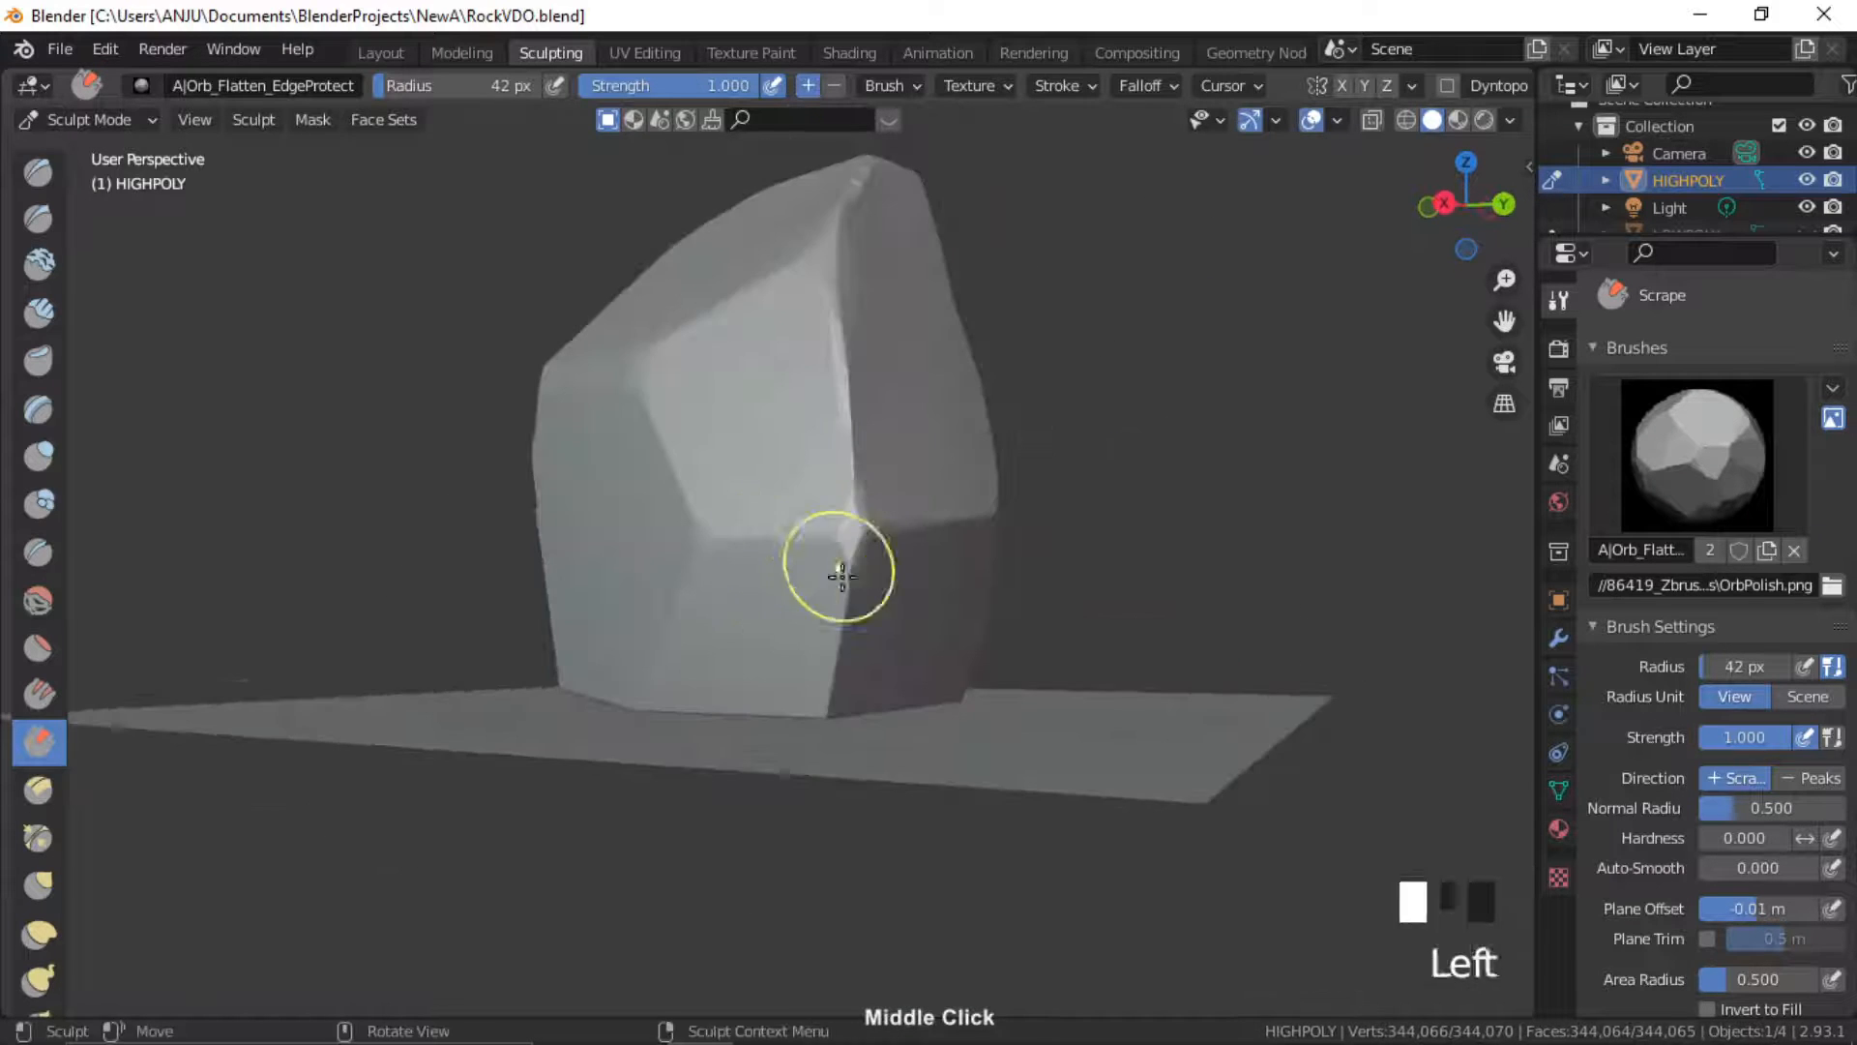
middle_click_drag(861, 575, 836, 581)
middle_click_drag(875, 604, 858, 613)
left_click_drag(858, 613, 845, 570)
mouse_move(868, 592)
middle_mouse_down()
mouse_move(833, 594)
mouse_move(978, 543)
mouse_move(1069, 571)
middle_mouse_up()
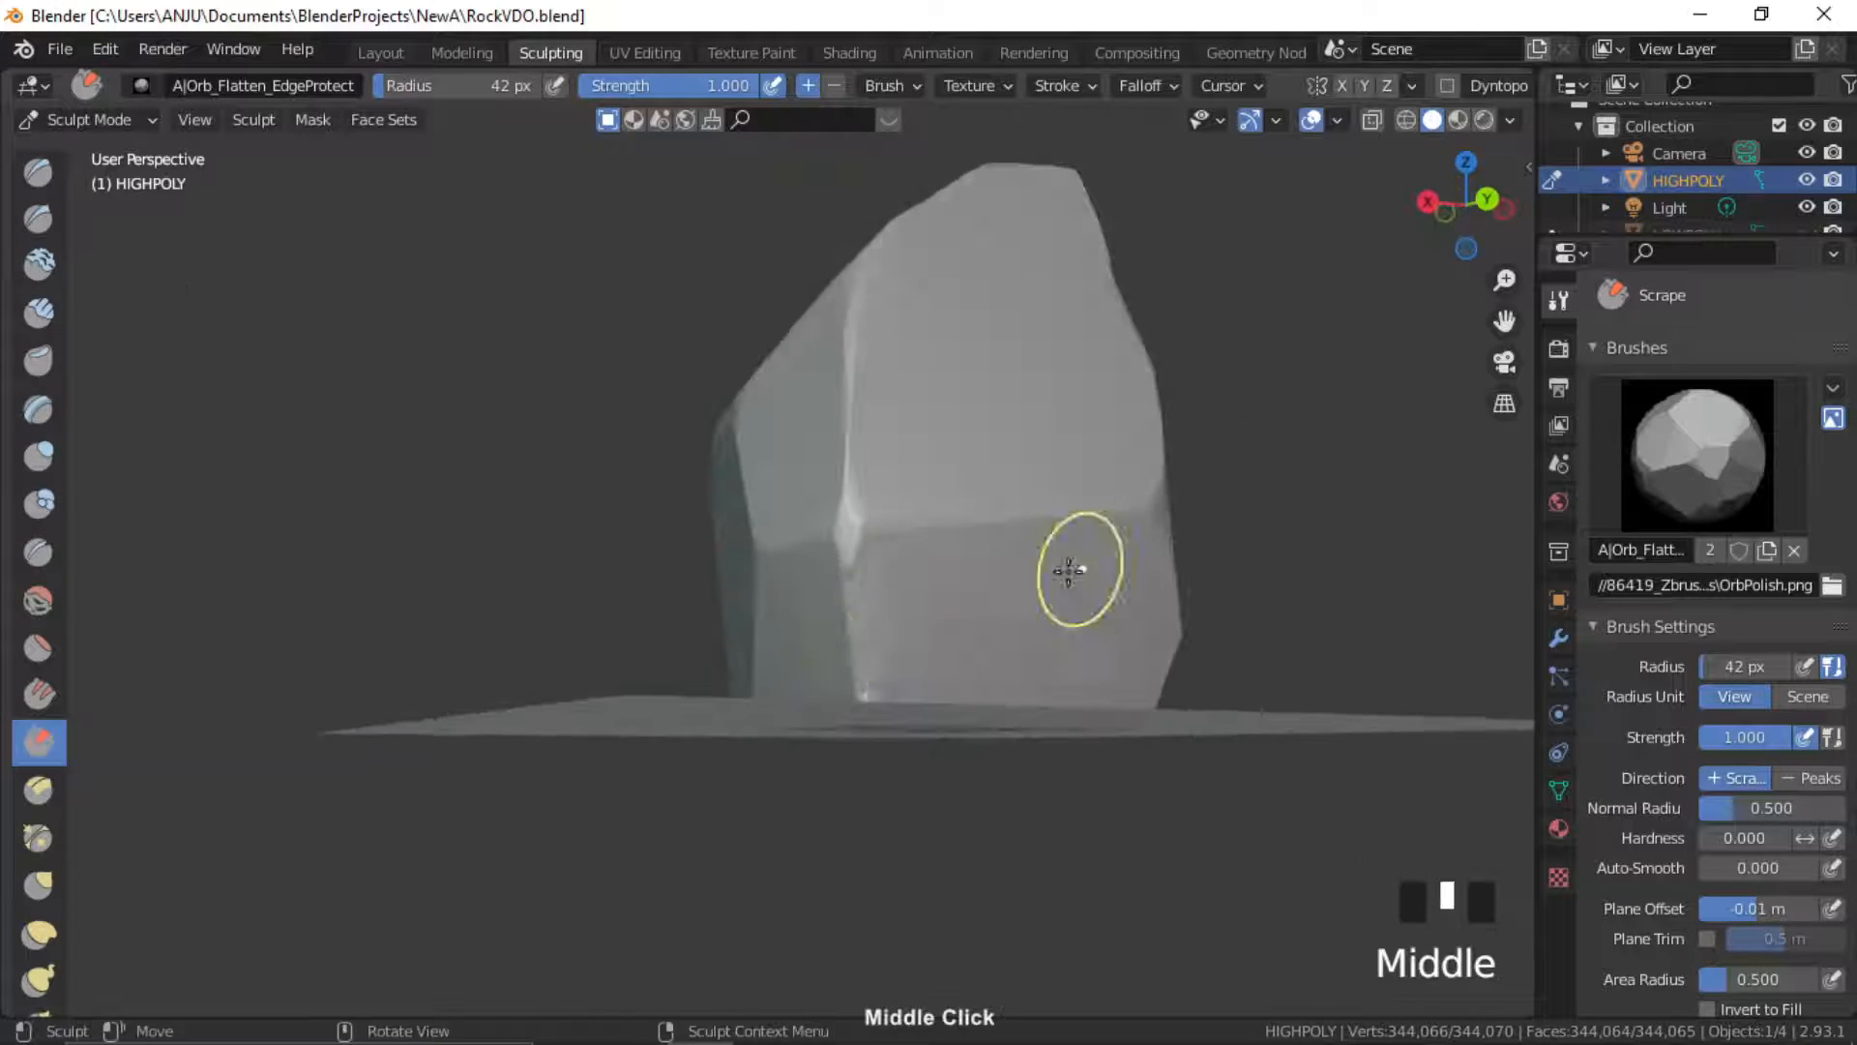
Scrape the edges between the upper faces and the lower base facets with the 42 px brush
middle_click_drag(925, 636, 952, 498)
left_click(767, 481)
left_click_drag(957, 424, 1031, 420)
mouse_move(1032, 420)
middle_mouse_down()
mouse_move(1181, 306)
mouse_move(937, 496)
middle_mouse_up()
left_click(1181, 307)
left_click(1207, 294)
left_click_drag(936, 495, 936, 589)
middle_click_drag(936, 589, 942, 420)
left_click_drag(942, 420, 944, 426)
left_click(937, 564)
mouse_move(903, 608)
middle_mouse_down()
mouse_move(937, 564)
mouse_move(1112, 570)
middle_mouse_up()
mouse_move(1112, 570)
left_mouse_down()
mouse_move(1165, 564)
mouse_move(1132, 574)
mouse_move(1119, 542)
left_mouse_up()
Adjust the scrape brush's radius and flatten the remaining sharp edges and corners around the rock
key("f")
left_click(1248, 567)
mouse_move(1412, 517)
middle_mouse_down("shift")
mouse_move(1178, 526)
mouse_move(1043, 568)
middle_mouse_up("shift")
left_click(809, 576)
left_click(792, 584)
left_click(676, 589)
mouse_move(792, 584)
middle_mouse_down()
mouse_move(676, 580)
mouse_move(613, 543)
mouse_move(812, 543)
mouse_move(1099, 498)
mouse_move(764, 545)
middle_mouse_up()
key("f")
key("f")
left_click(799, 546)
left_click_drag(748, 551, 766, 514)
mouse_move(766, 513)
middle_mouse_down()
mouse_move(742, 468)
mouse_move(906, 437)
middle_mouse_up()
mouse_move(738, 357)
middle_mouse_down()
mouse_move(733, 495)
mouse_move(796, 584)
mouse_move(829, 572)
middle_mouse_up()
Resize the scrape brush again and bevel the next unworn edge of the rock
key("f")
left_click(796, 584)
mouse_move(552, 549)
left_mouse_down()
mouse_move(663, 545)
mouse_move(503, 560)
left_mouse_up()
left_click_drag(503, 560, 723, 540)
mouse_move(724, 539)
middle_mouse_down("shift")
mouse_move(866, 414)
mouse_move(925, 519)
mouse_move(572, 469)
mouse_move(1049, 498)
mouse_move(792, 541)
middle_mouse_up("shift")
mouse_move(792, 541)
middle_mouse_down("ctrl")
mouse_move(793, 506)
mouse_move(735, 425)
middle_mouse_up("ctrl")
mouse_move(736, 426)
middle_mouse_down("shift")
mouse_move(1025, 389)
mouse_move(899, 498)
middle_mouse_up("shift")
Set the scrape brush's radius to 73 px, wear down the front edges and smooth the scraped area
key("f")
left_click(955, 495)
mouse_move(956, 495)
middle_mouse_down()
mouse_move(1074, 502)
mouse_move(995, 497)
middle_mouse_up()
left_click(995, 497)
middle_click_drag(725, 494, 786, 493)
middle_click_drag(786, 494, 791, 455, "shift")
left_click(972, 476, "shift")
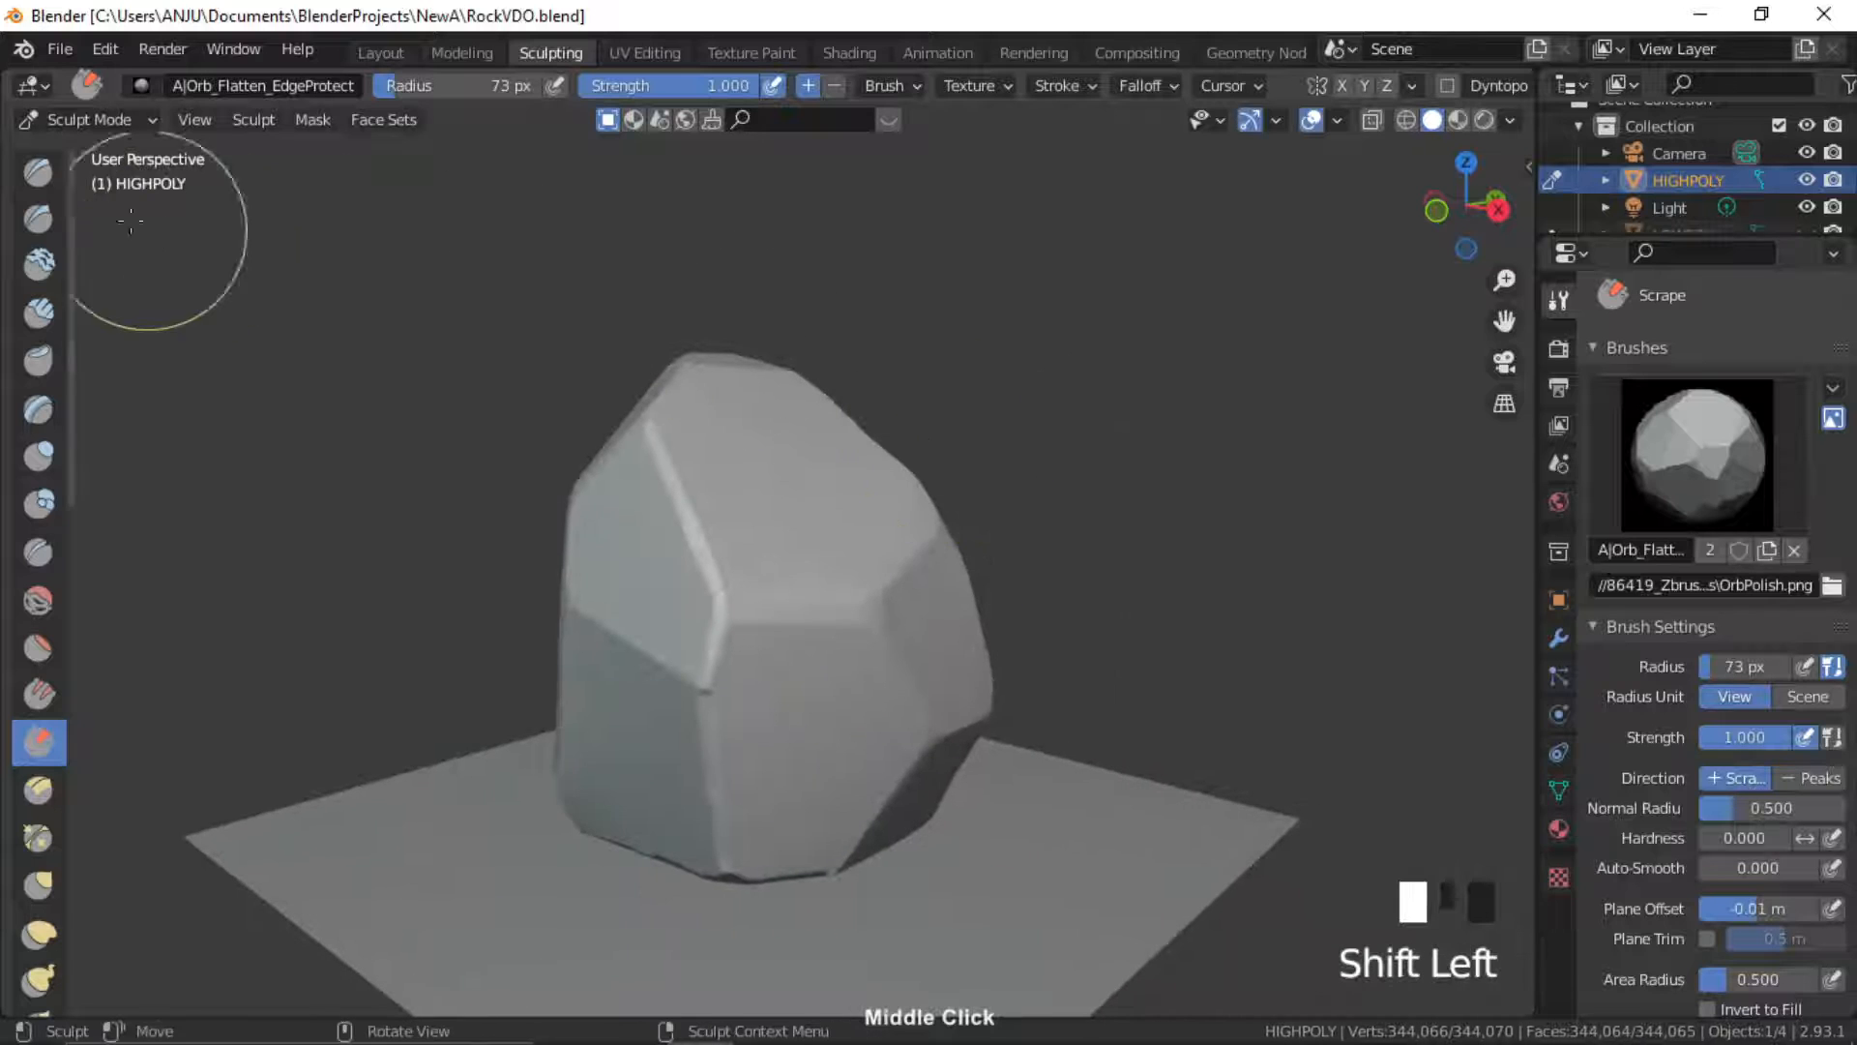
Switch to the Draw brush Orb_Rock_Noise and lower its strength to 0.129
left_click(39, 172)
left_click(1717, 474)
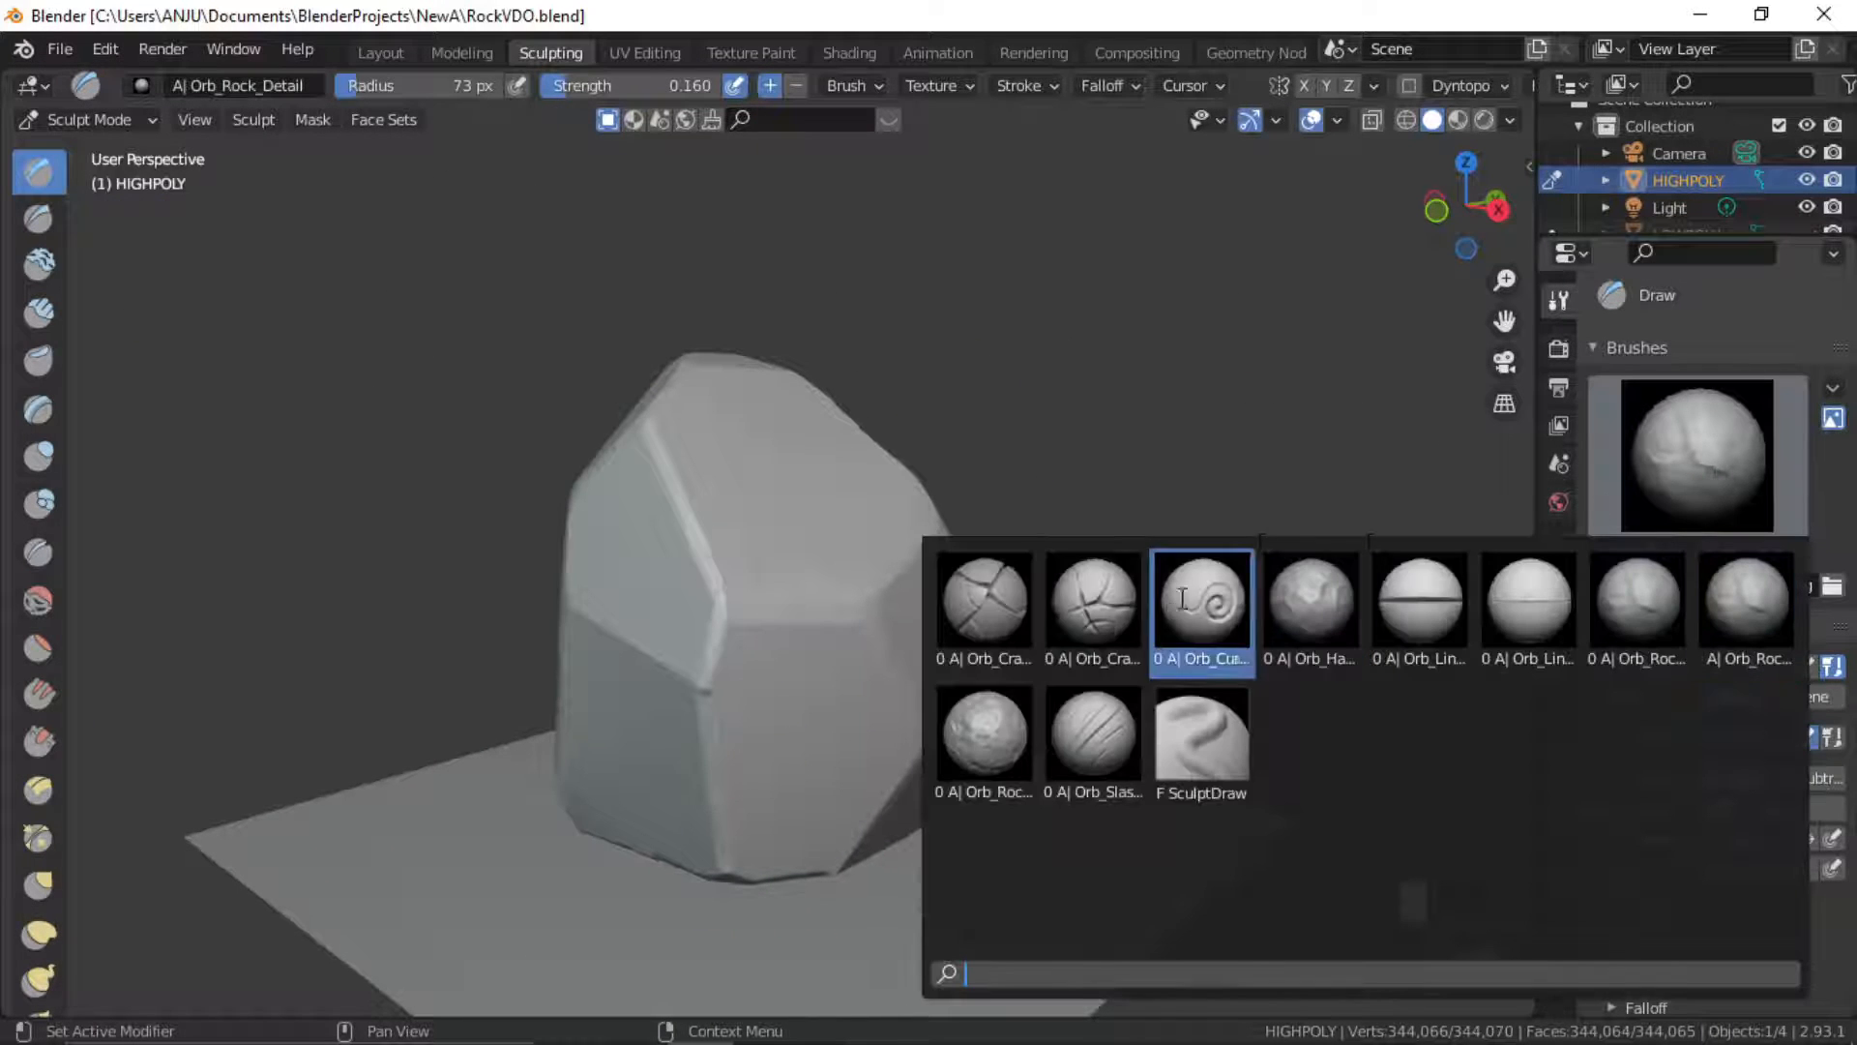
left_click(992, 743)
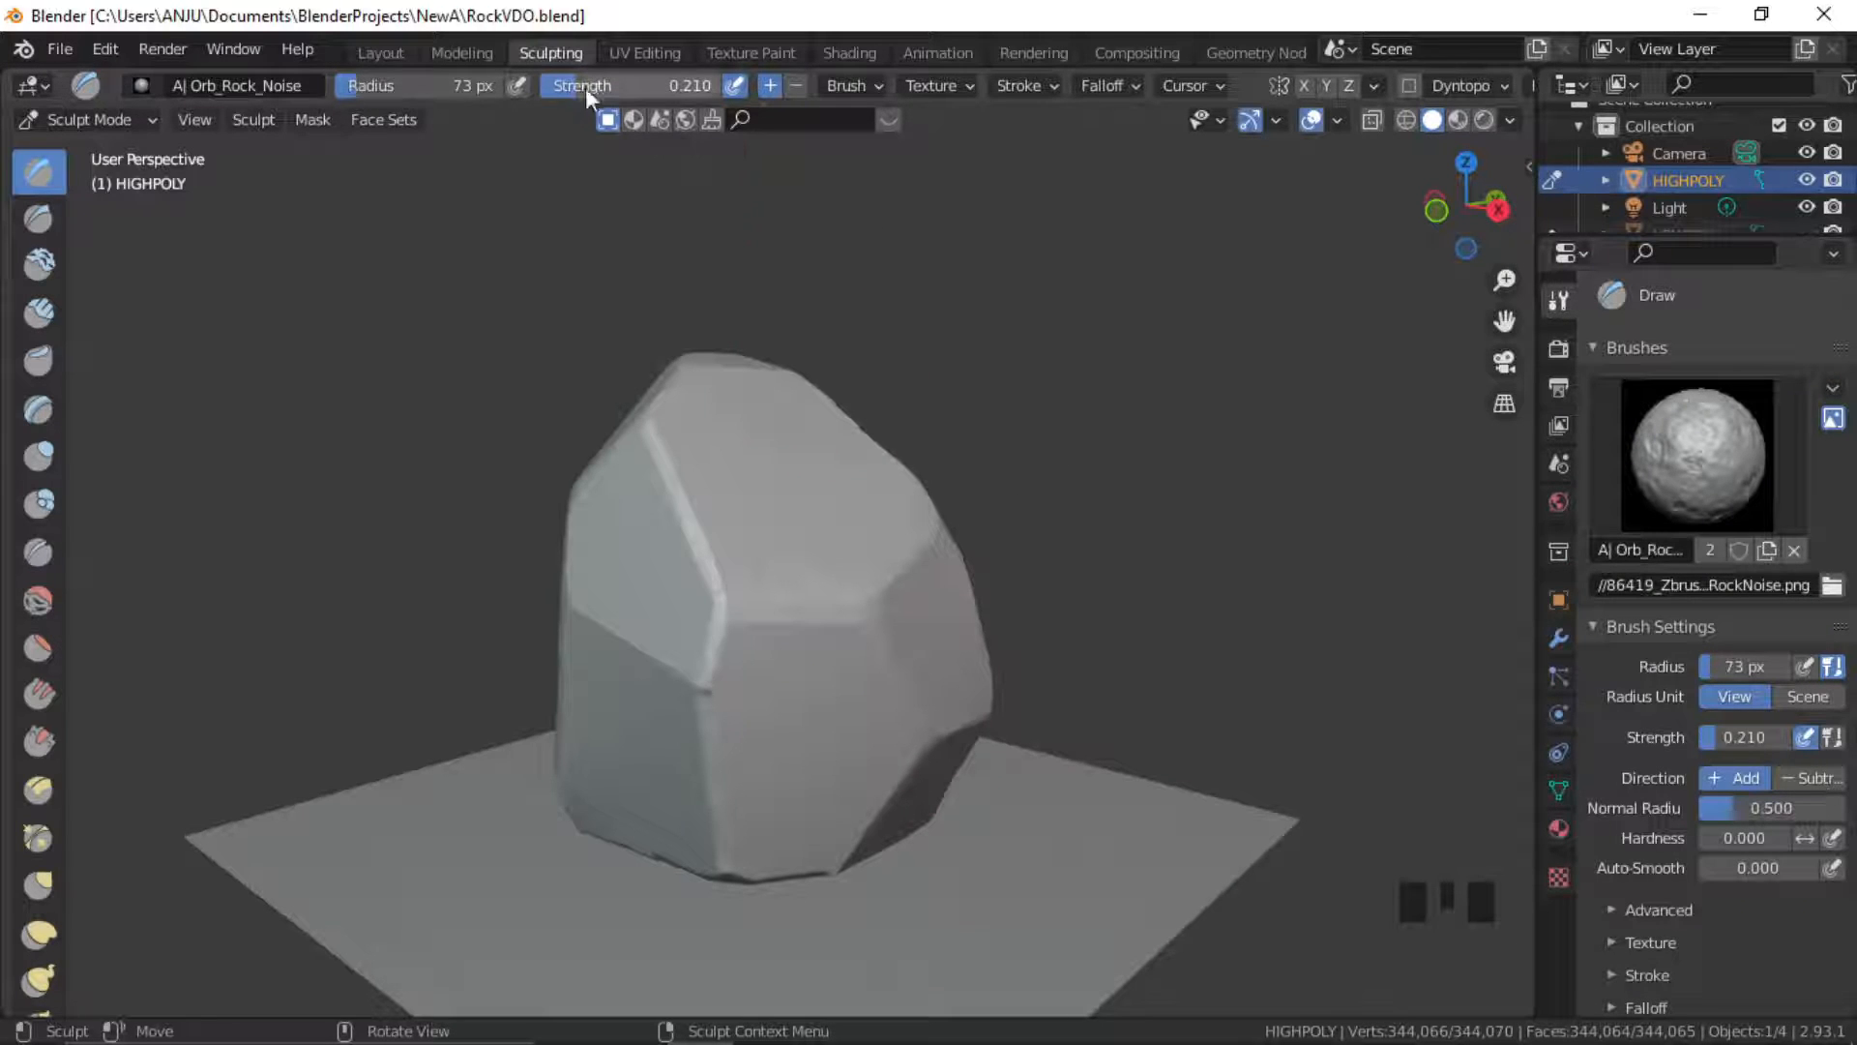
left_click_drag(601, 87, 547, 84)
Brush rock noise across the large sloping face of the rock
middle_click_drag(796, 416, 766, 476)
mouse_move(766, 476)
left_mouse_down()
mouse_move(738, 523)
mouse_move(829, 539)
mouse_move(796, 555)
left_mouse_up()
mouse_move(796, 556)
middle_mouse_down()
mouse_move(771, 568)
mouse_move(921, 520)
mouse_move(792, 560)
middle_mouse_up()
left_click_drag(735, 543, 730, 482)
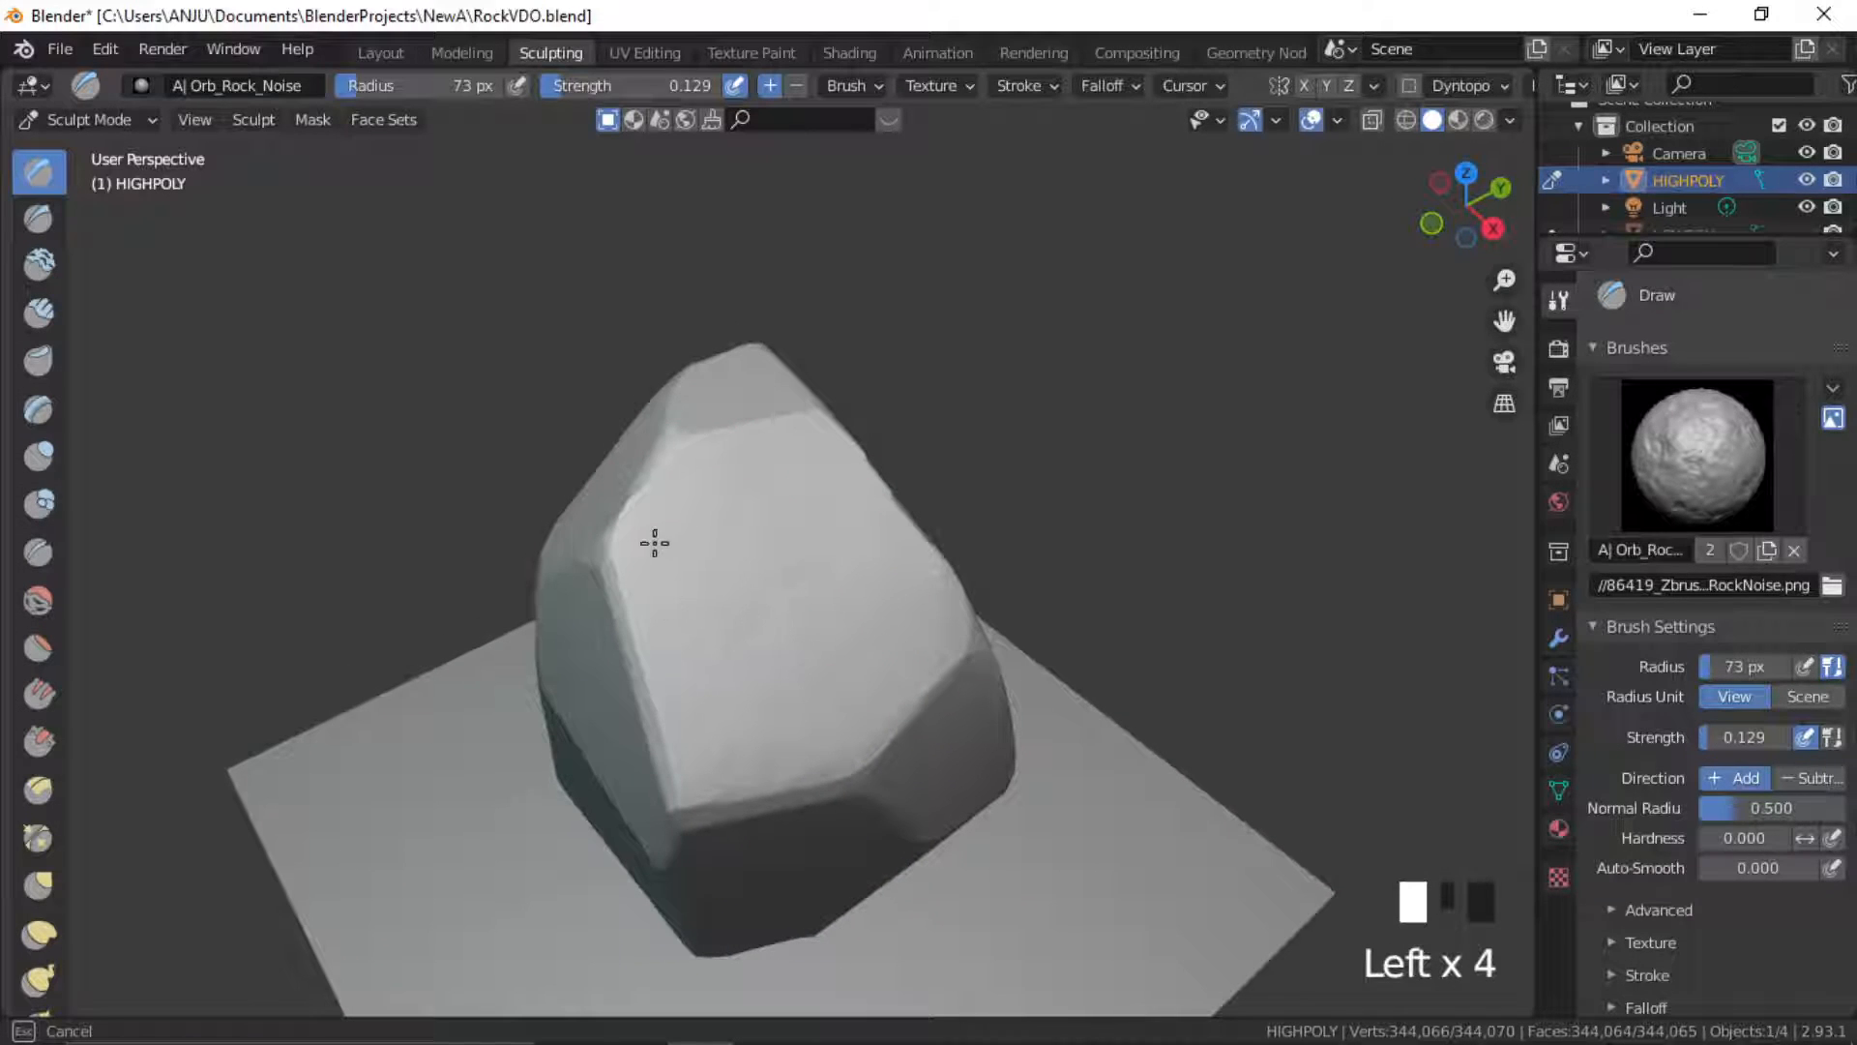
left_click_drag(850, 551, 865, 464)
mouse_move(852, 454)
left_mouse_down()
mouse_move(738, 477)
mouse_move(711, 513)
left_mouse_up()
left_click_drag(702, 541, 820, 574)
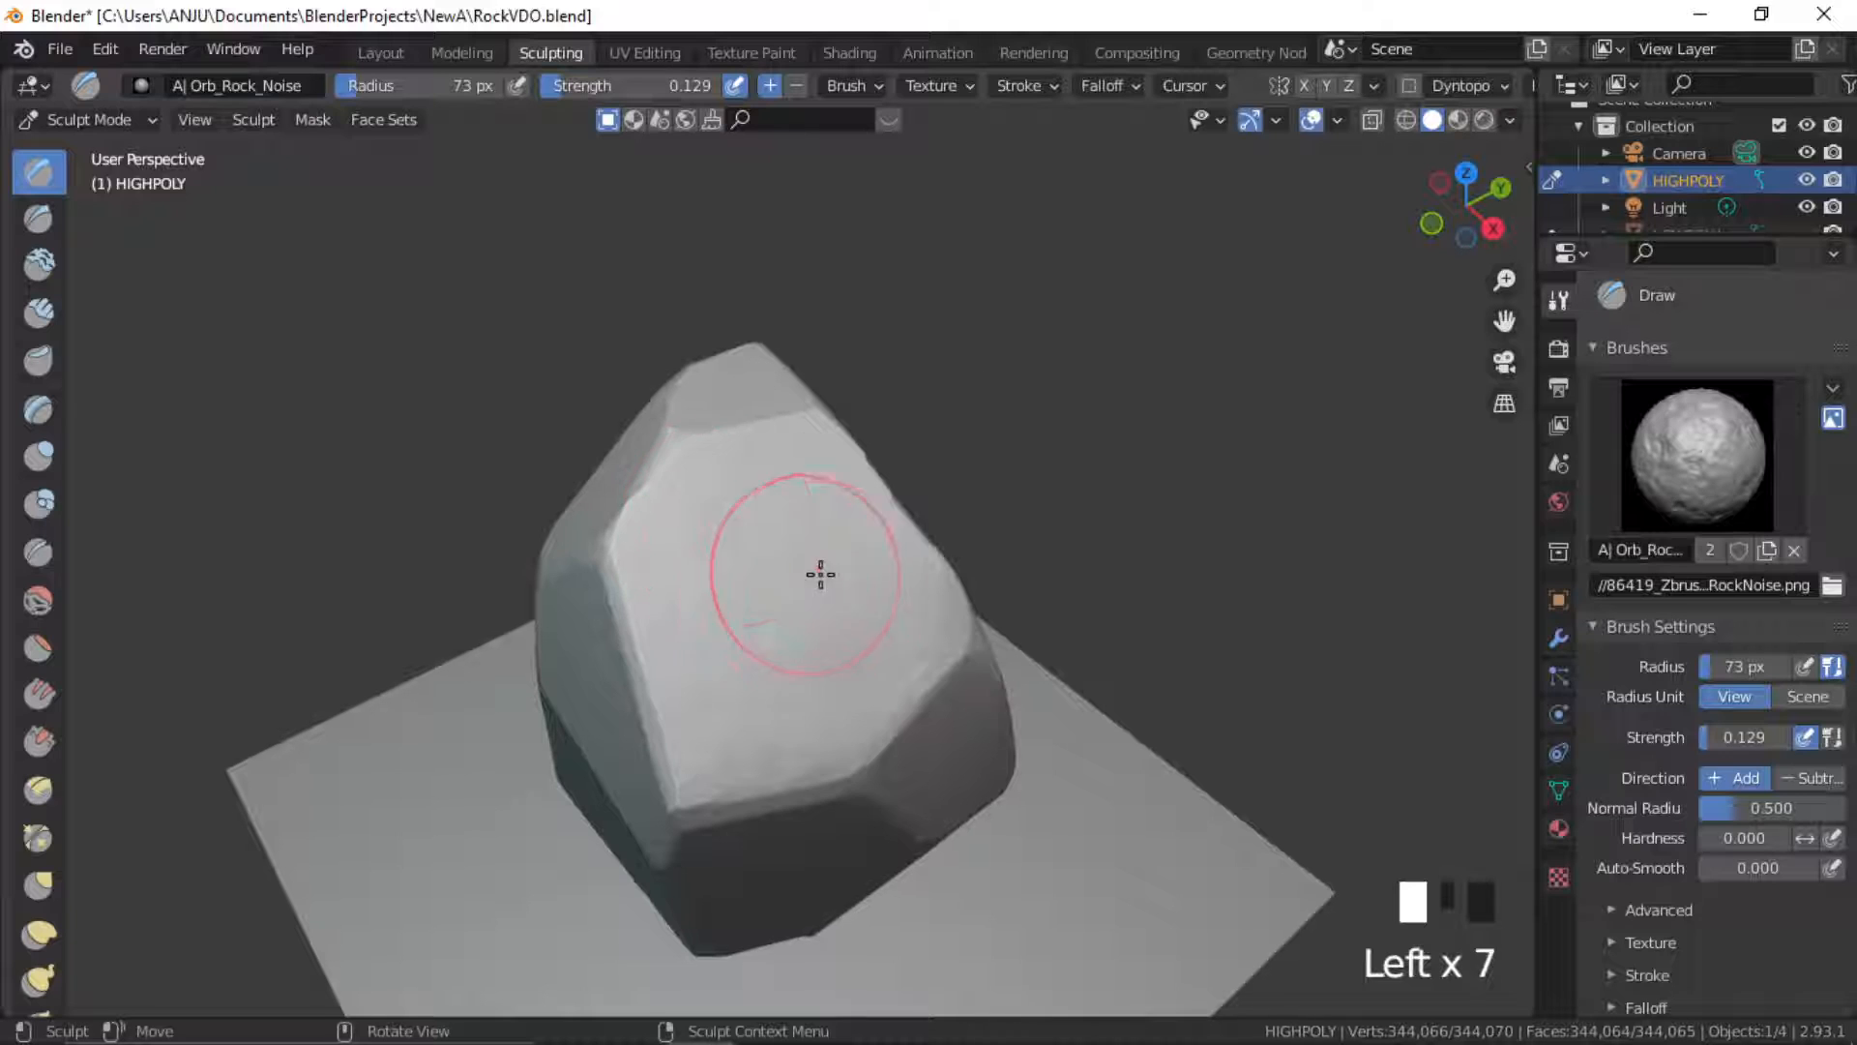
Enable Cavity in the viewport shading options
left_click(1336, 118)
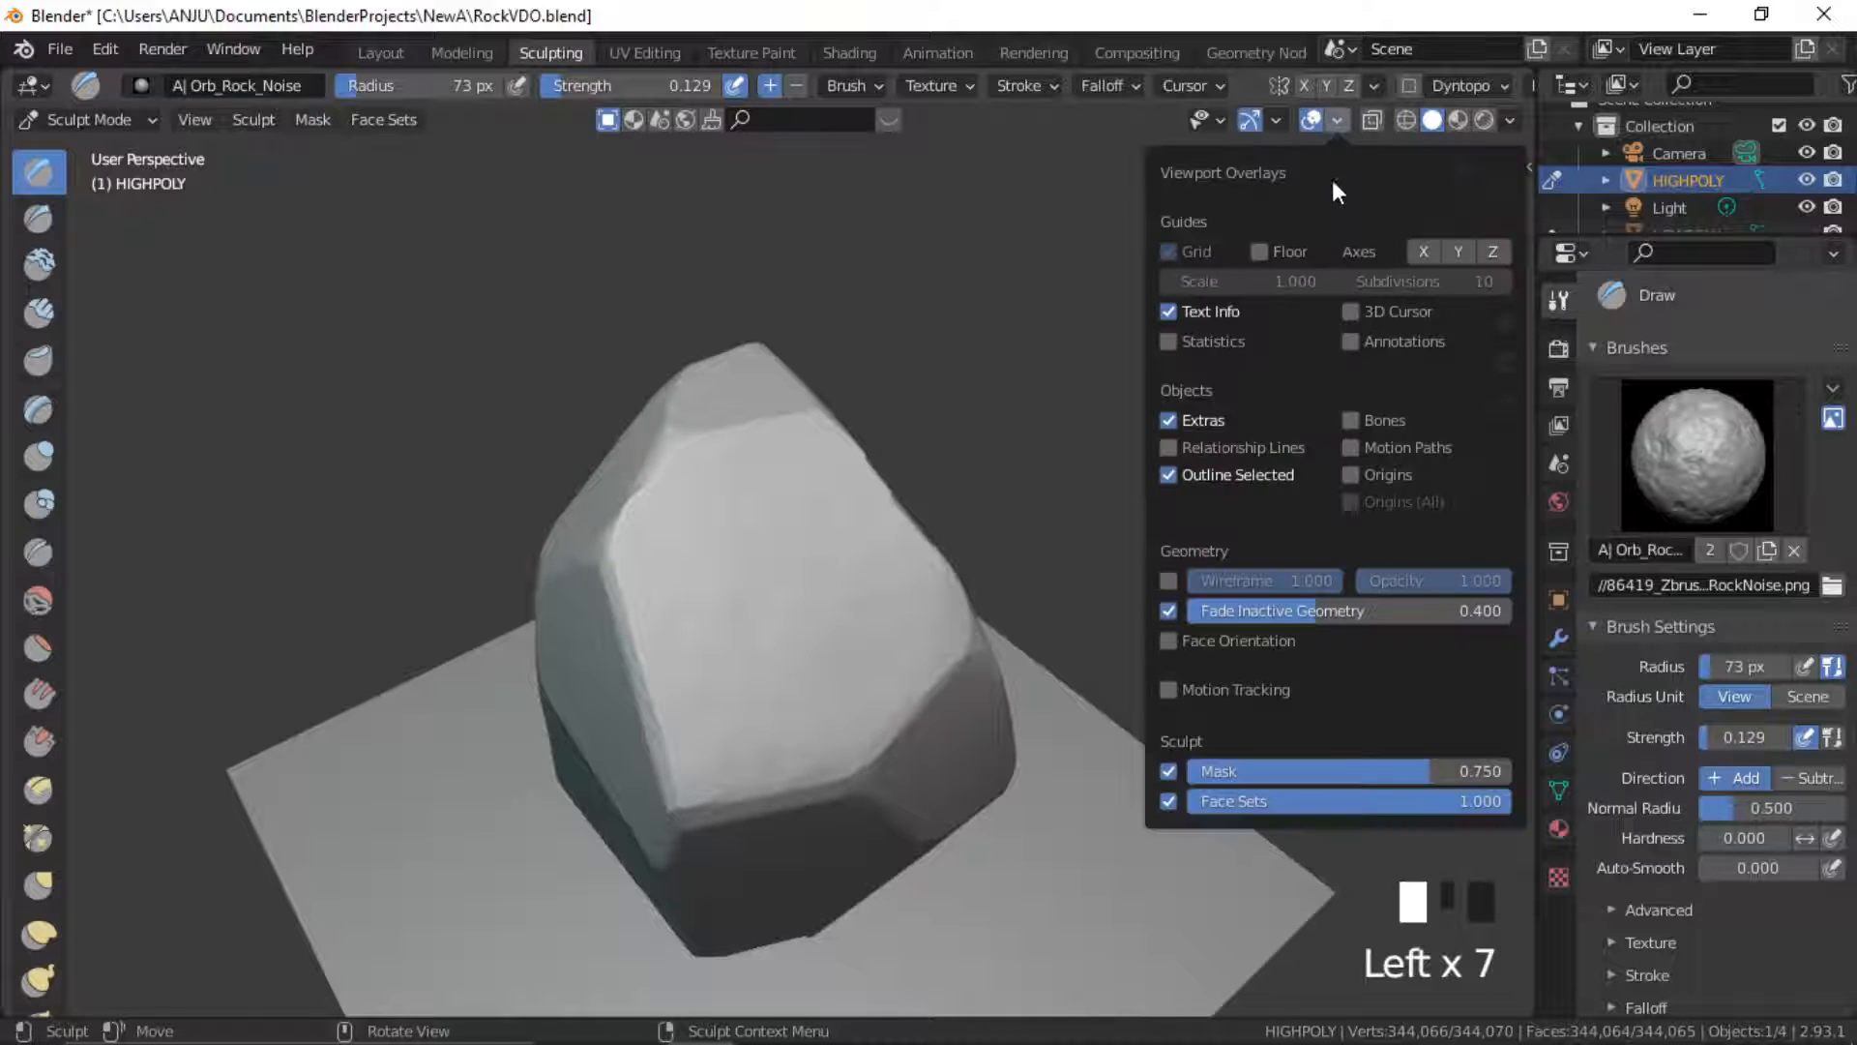
left_click(1506, 122)
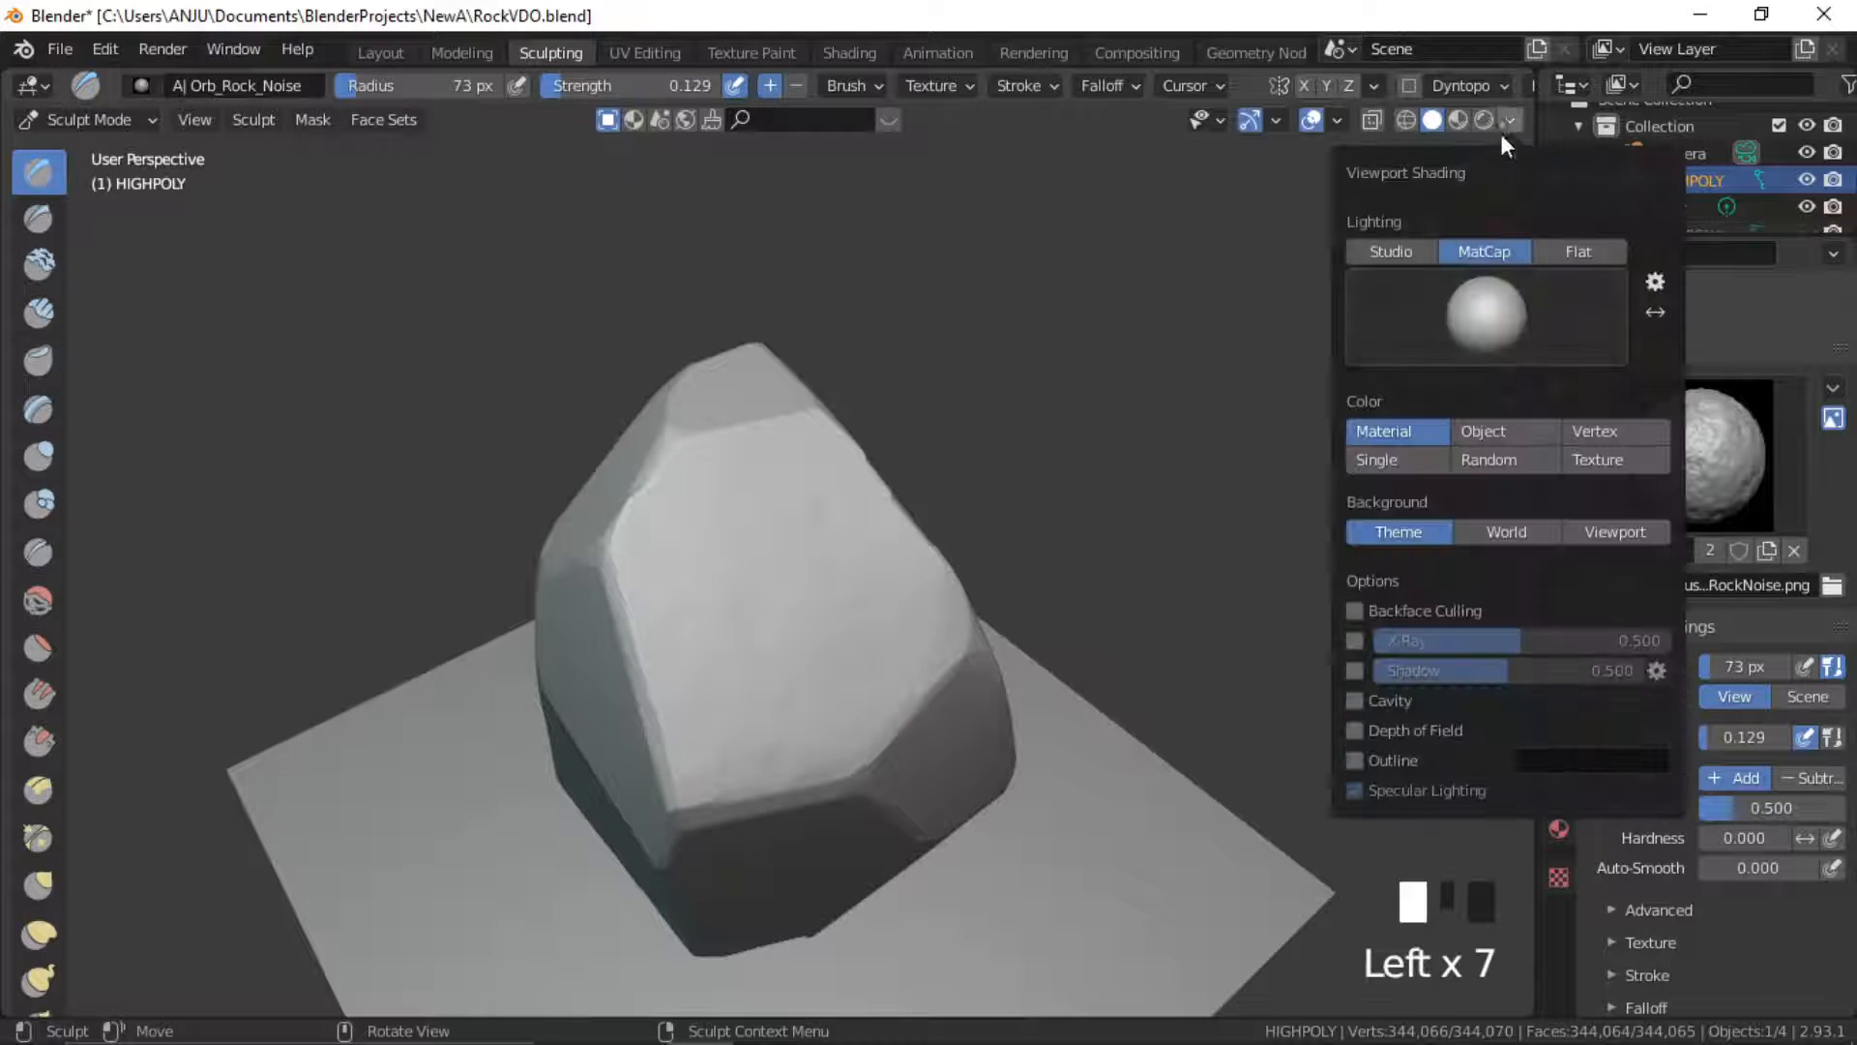
left_click(1355, 702)
Add more rock noise to the large sloping face and the small facet above it
mouse_move(1000, 485)
middle_mouse_down()
mouse_move(786, 590)
mouse_move(846, 693)
mouse_move(800, 692)
middle_mouse_up()
left_click(767, 629)
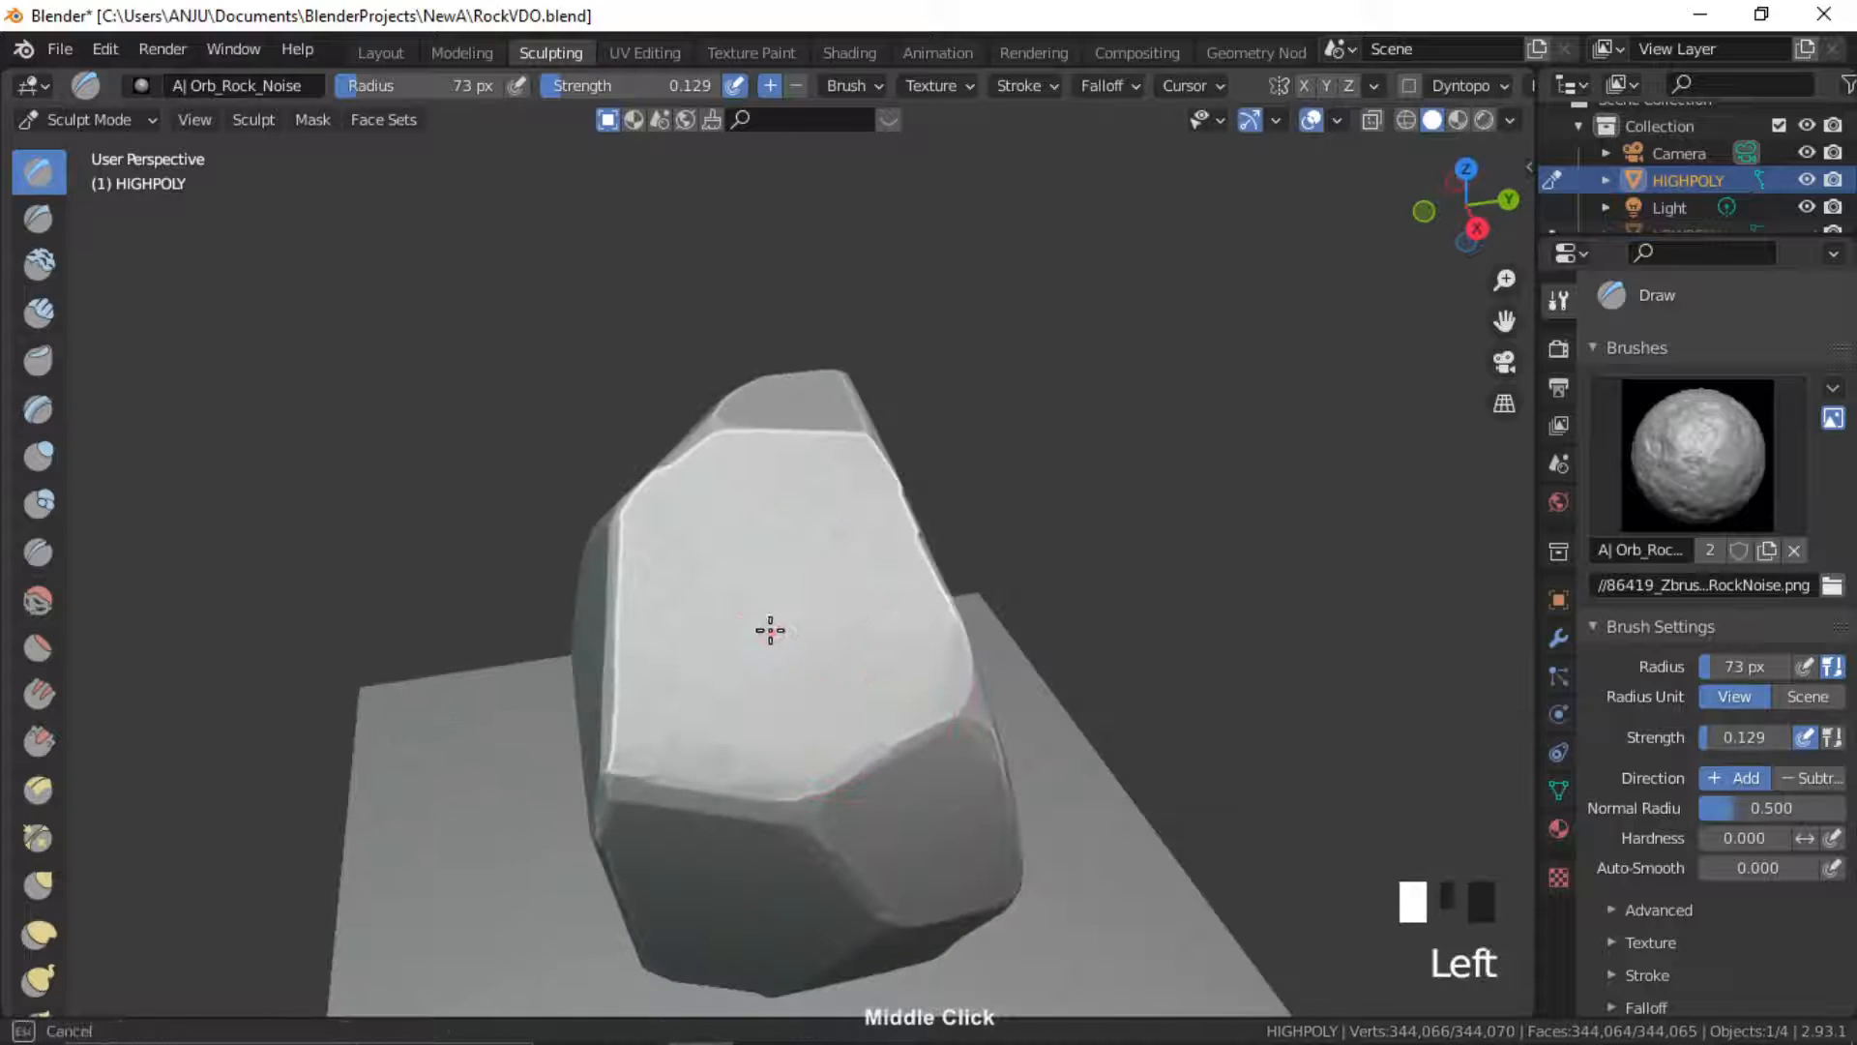
left_click(762, 456)
left_click(787, 402)
left_click(850, 526)
Cover the five-sided upper side face and the facet above it with rock noise
middle_click_drag(850, 526, 851, 593)
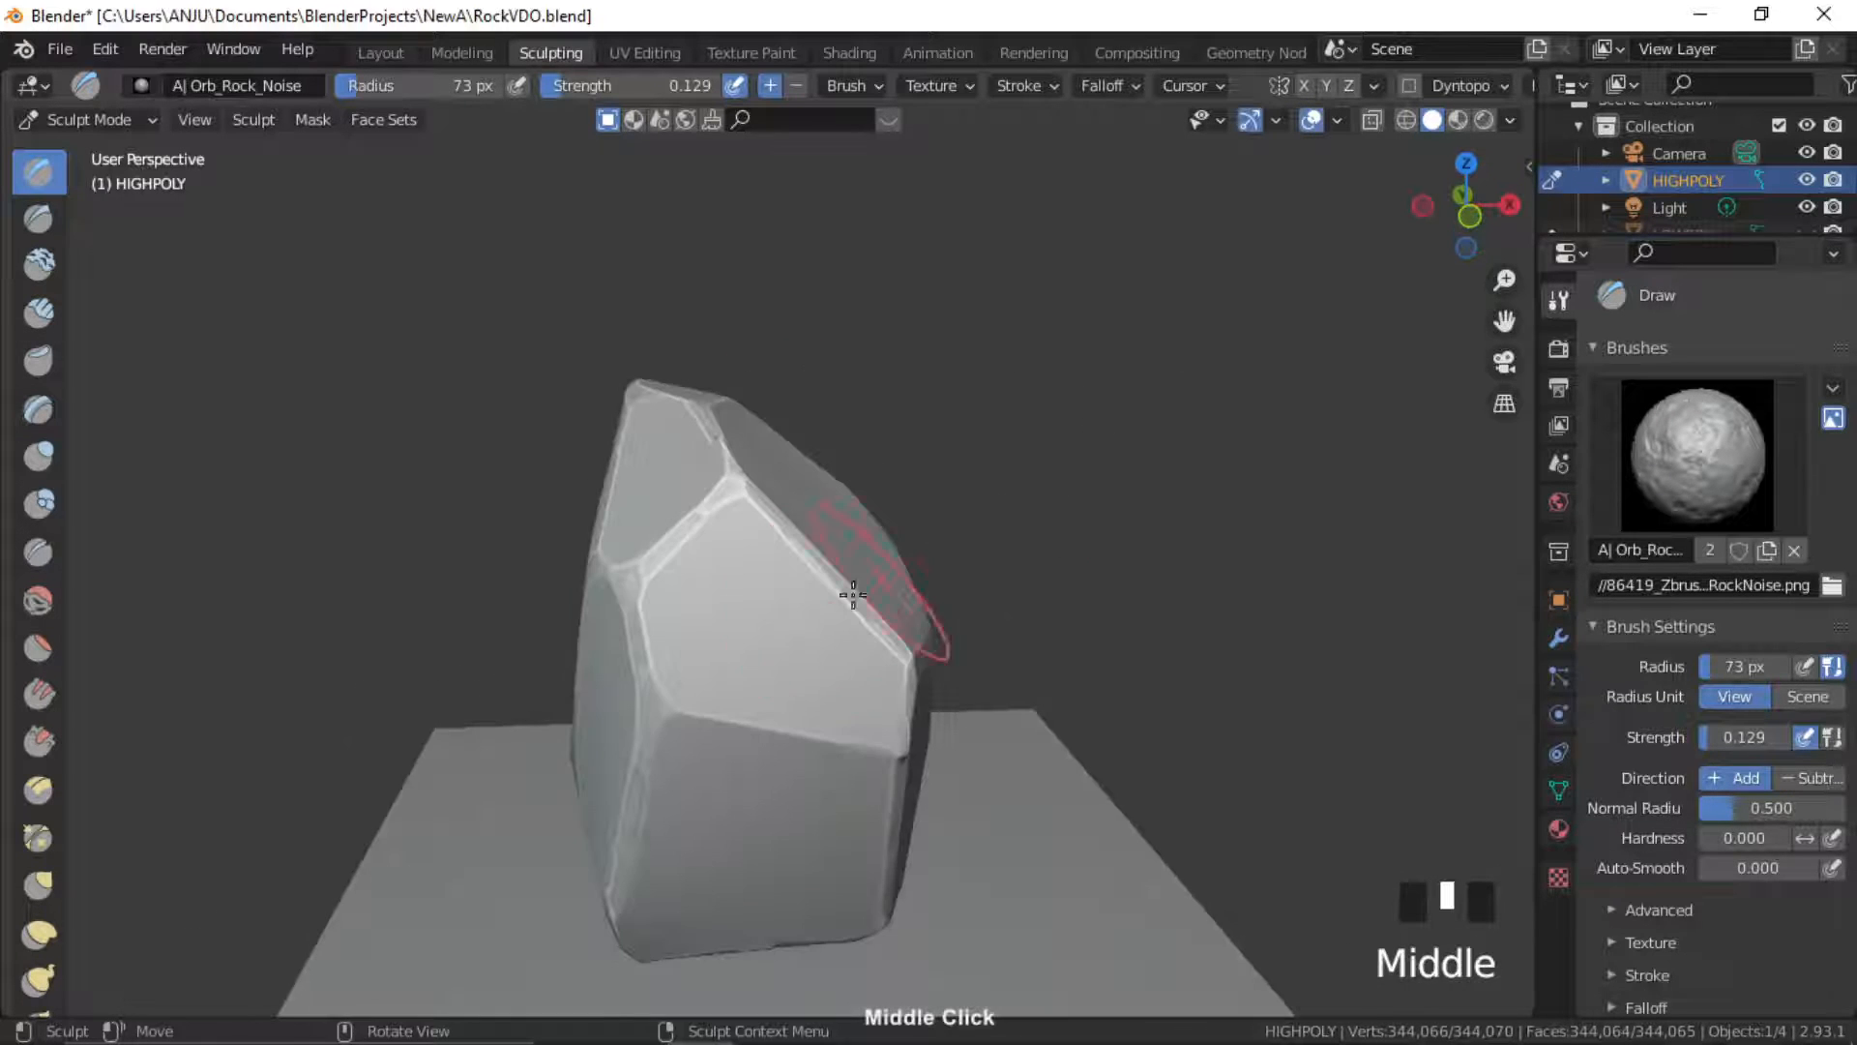
left_click(733, 584)
left_click(758, 610)
left_click(793, 692)
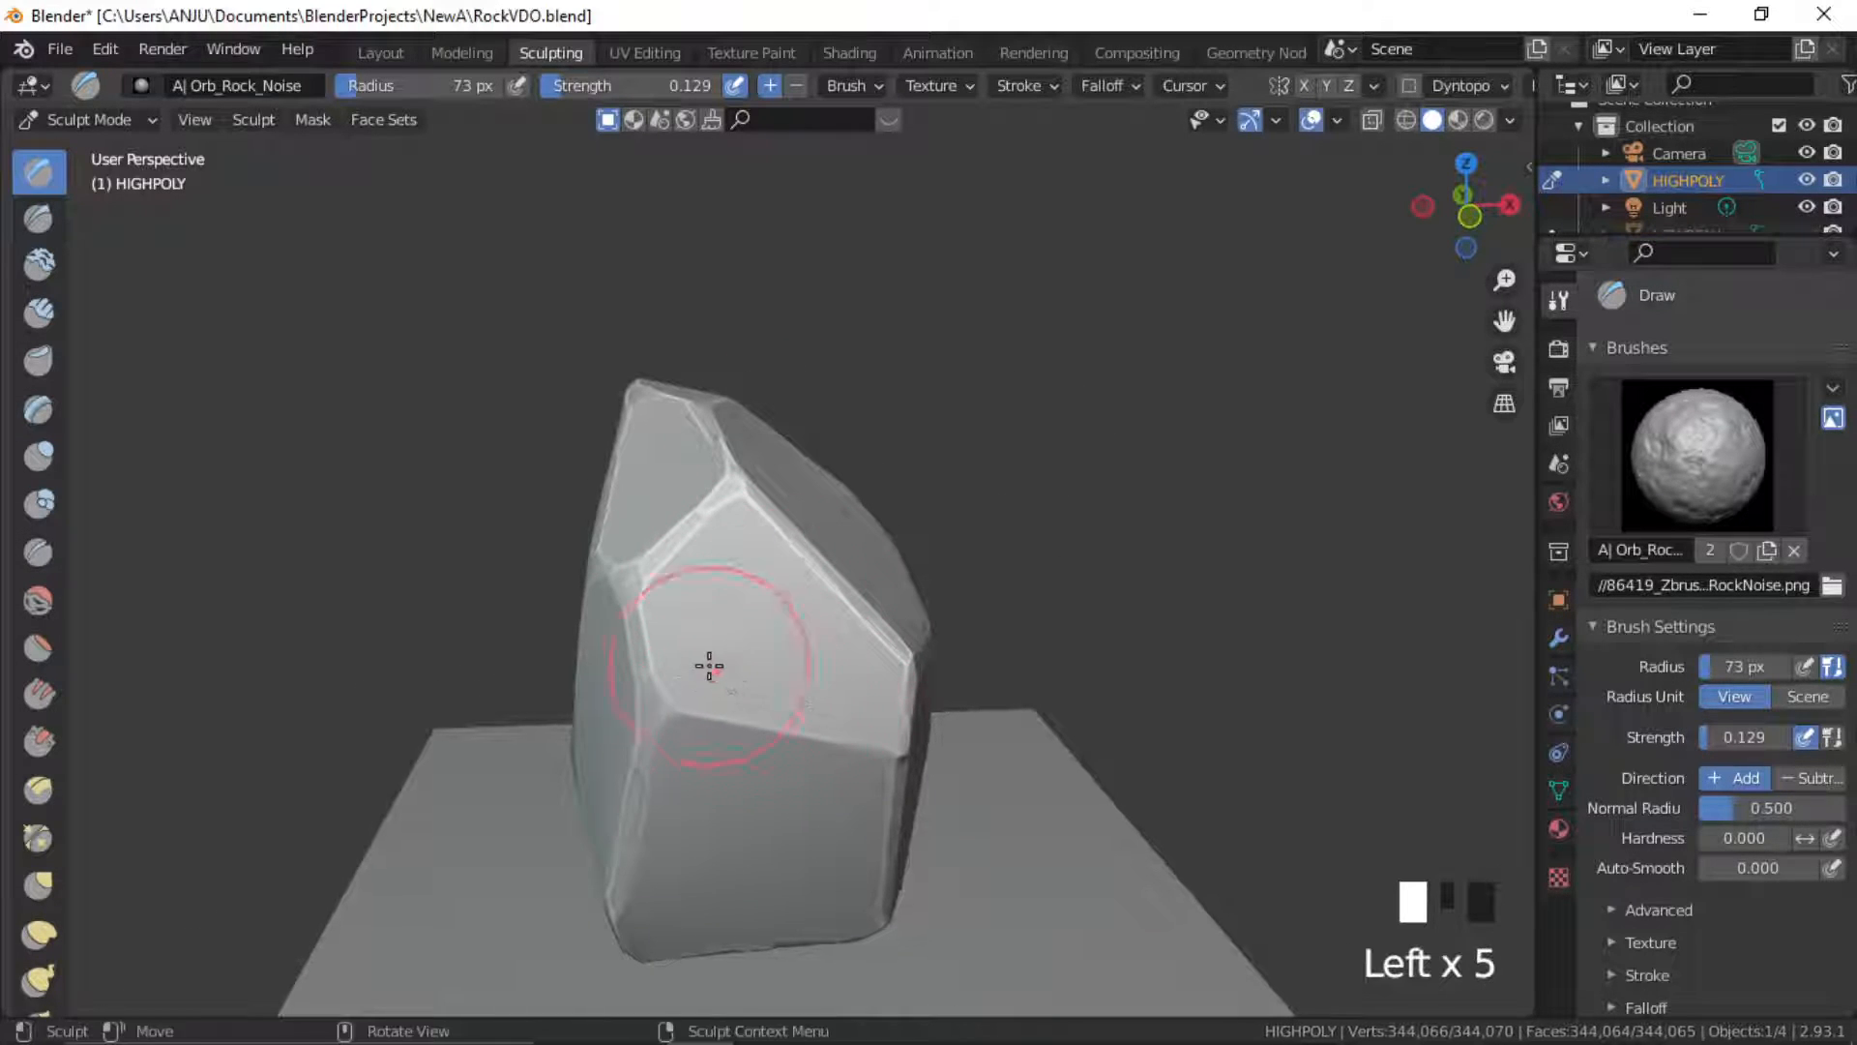
left_click(749, 629)
left_click(809, 577)
left_click(805, 581)
left_click(800, 585)
left_click(764, 556)
left_click(729, 526)
left_click(649, 481)
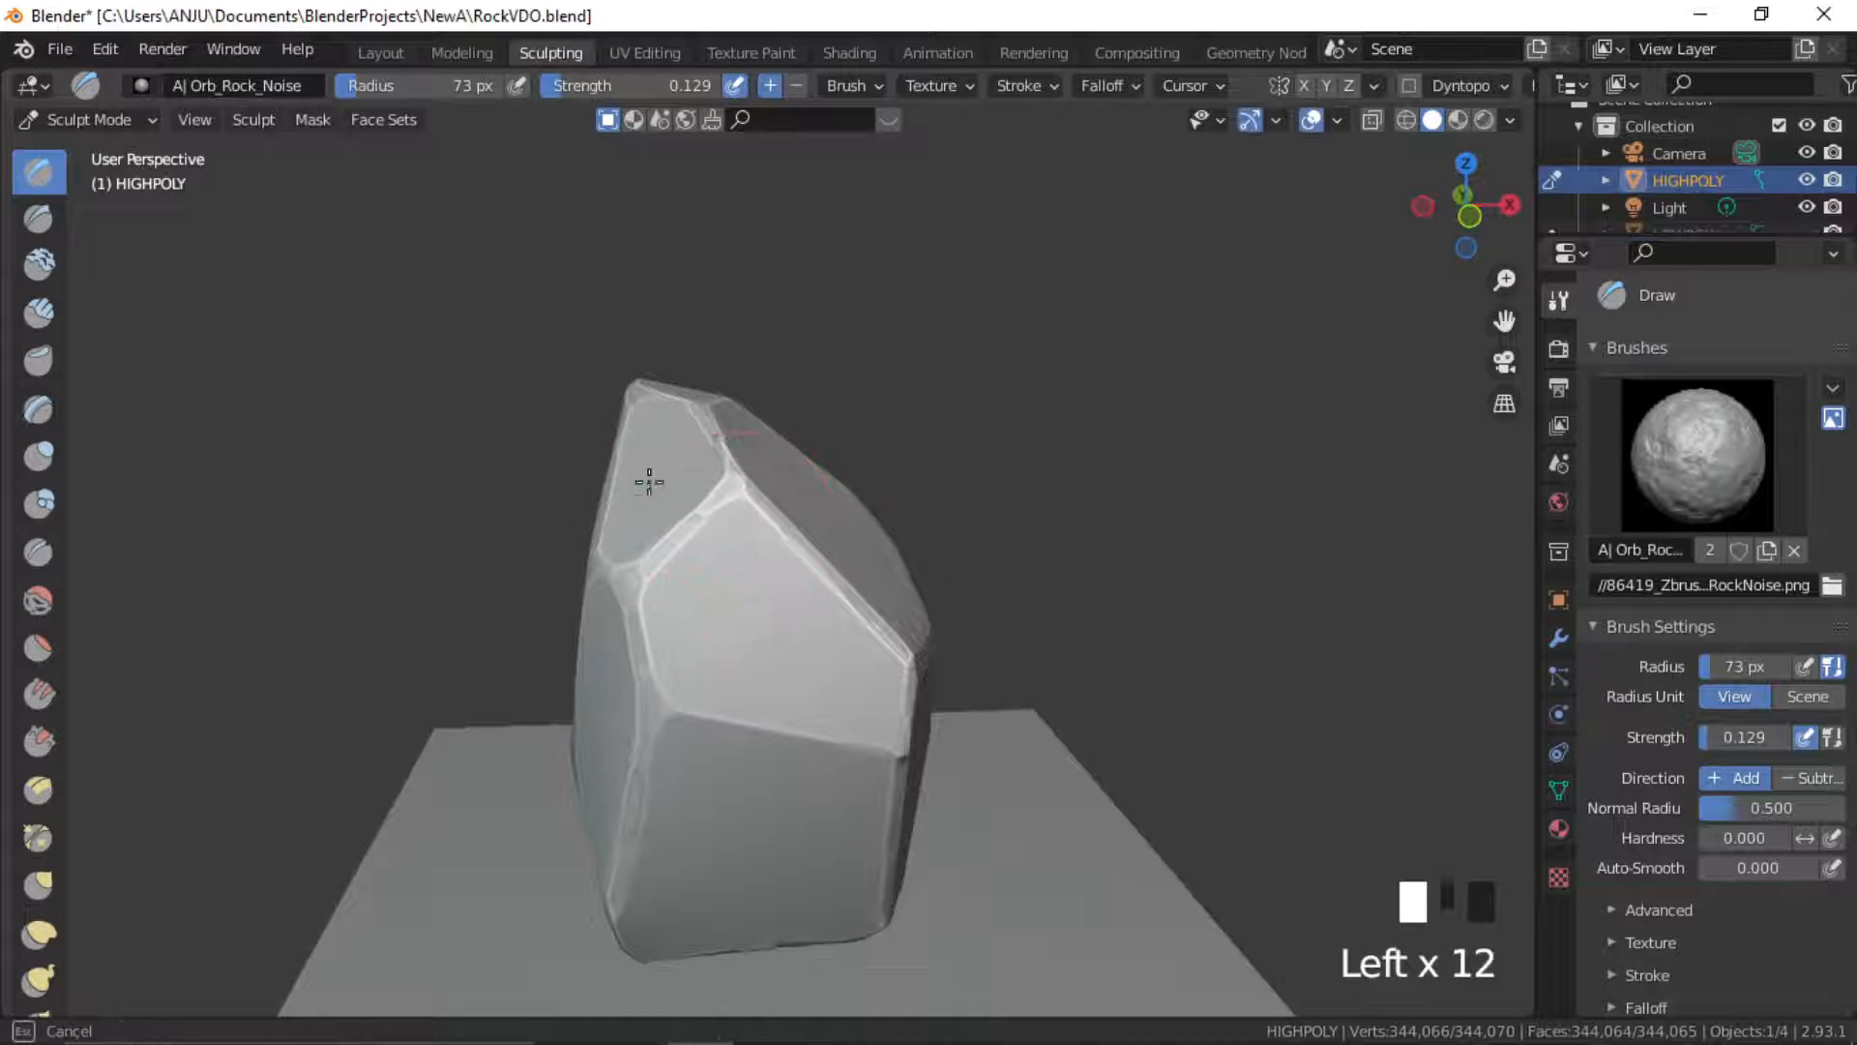
Apply rock noise to the facets near the rock's peak and to the large lower side face
middle_click_drag(649, 480, 883, 643)
left_click(638, 430)
left_click(676, 427)
left_click(764, 555)
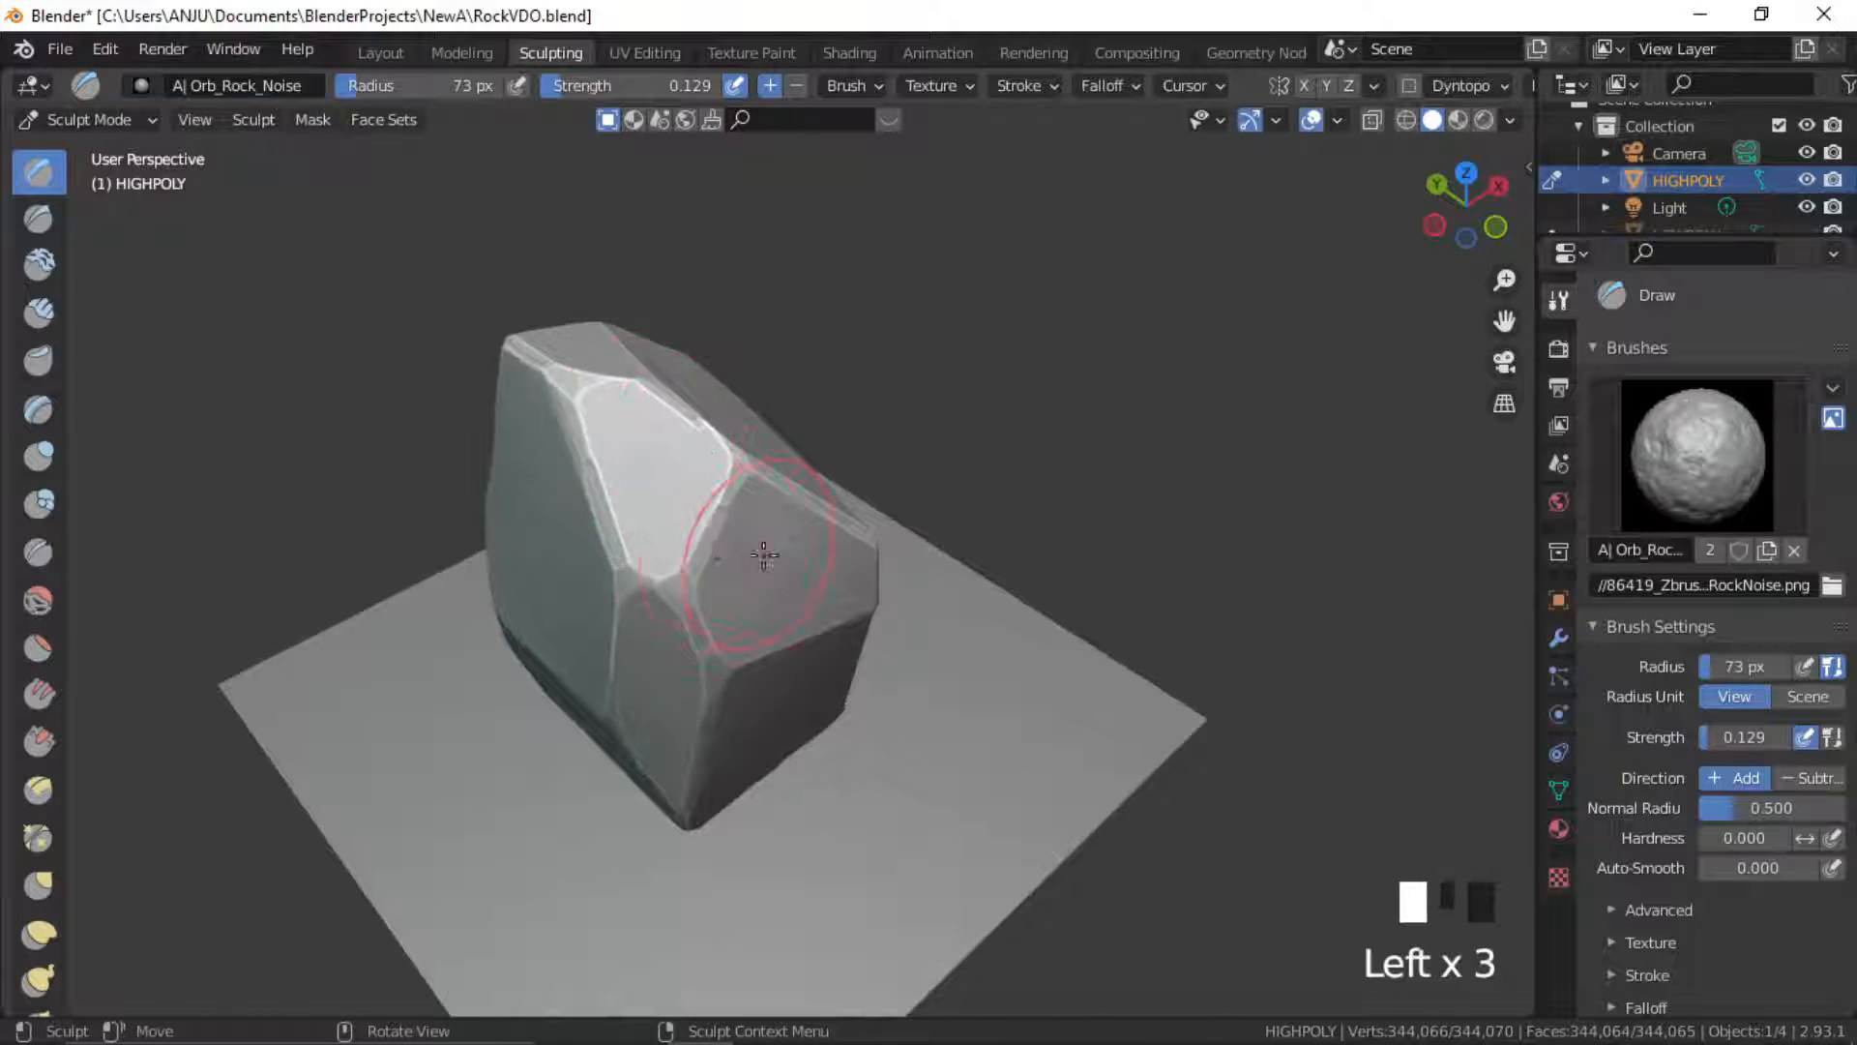
mouse_move(764, 554)
middle_mouse_down()
mouse_move(642, 464)
mouse_move(891, 443)
mouse_move(855, 635)
middle_mouse_up()
left_click(833, 769)
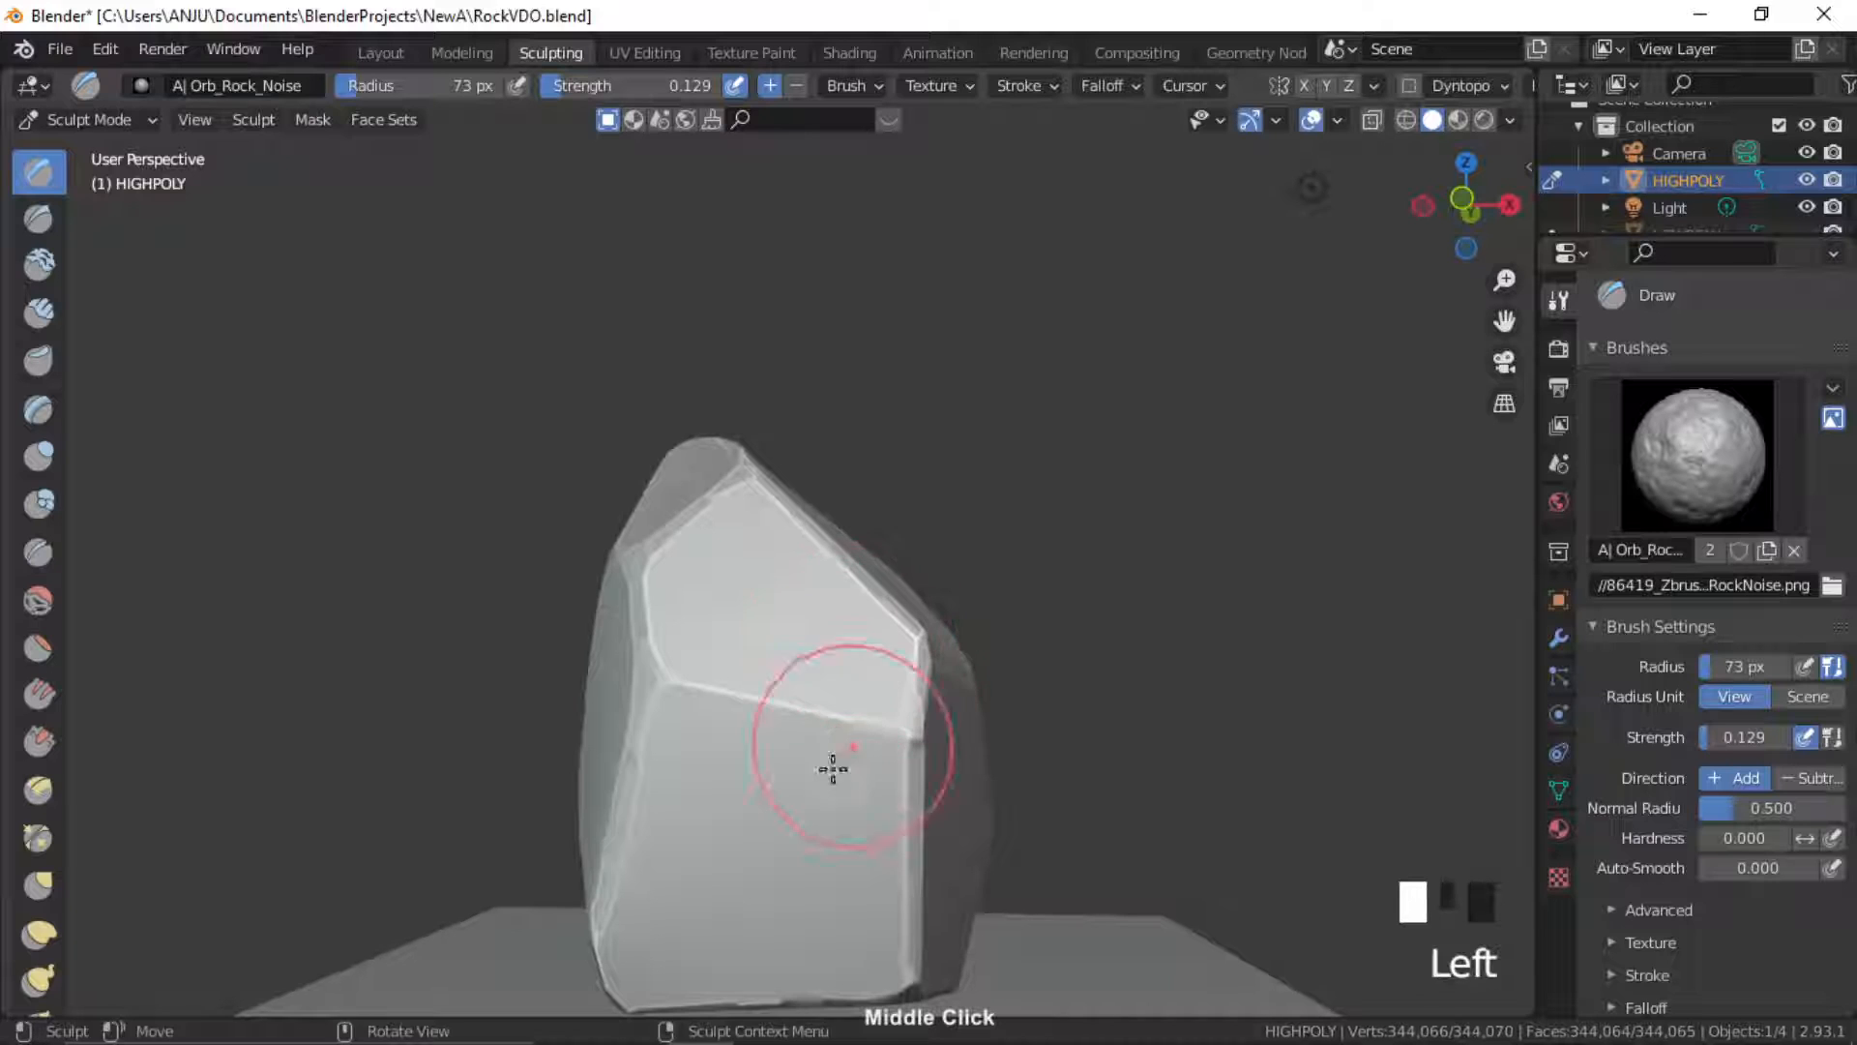
left_click(681, 778)
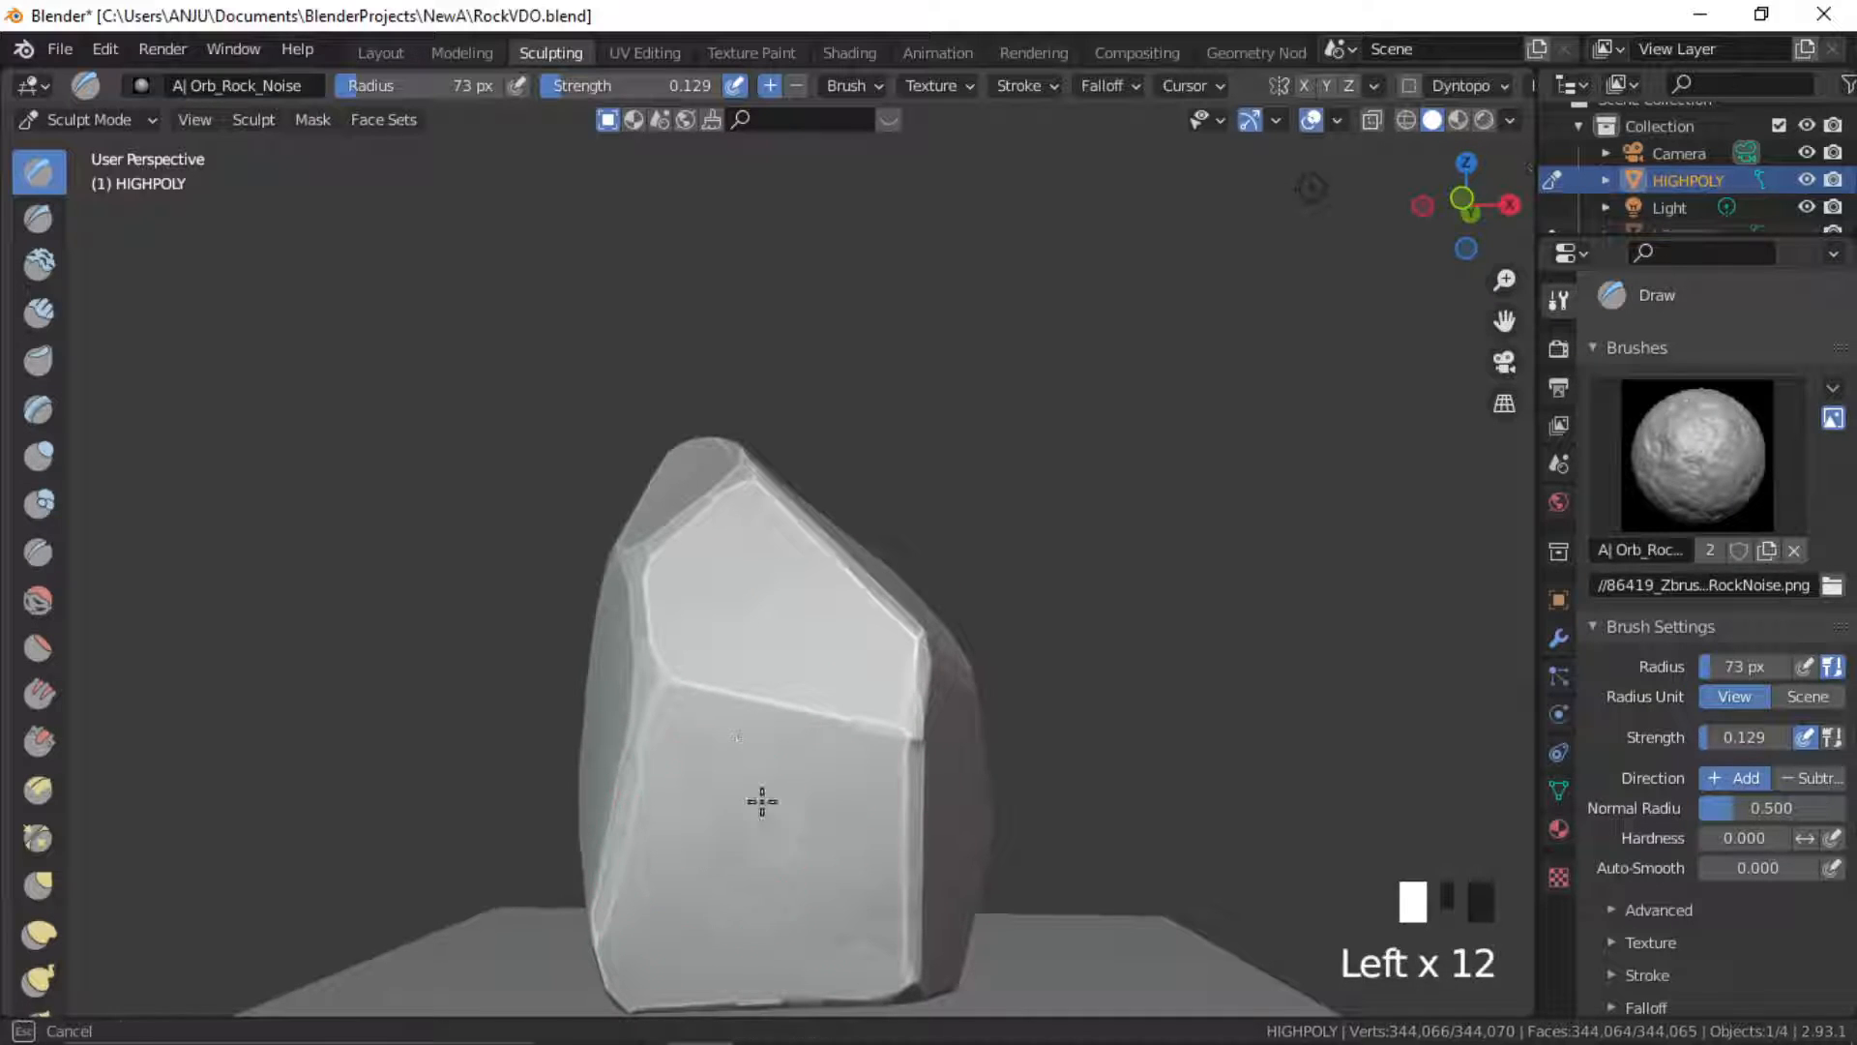
Brush rock noise over the lower front face and the edge above it
middle_click_drag(951, 631, 706, 659)
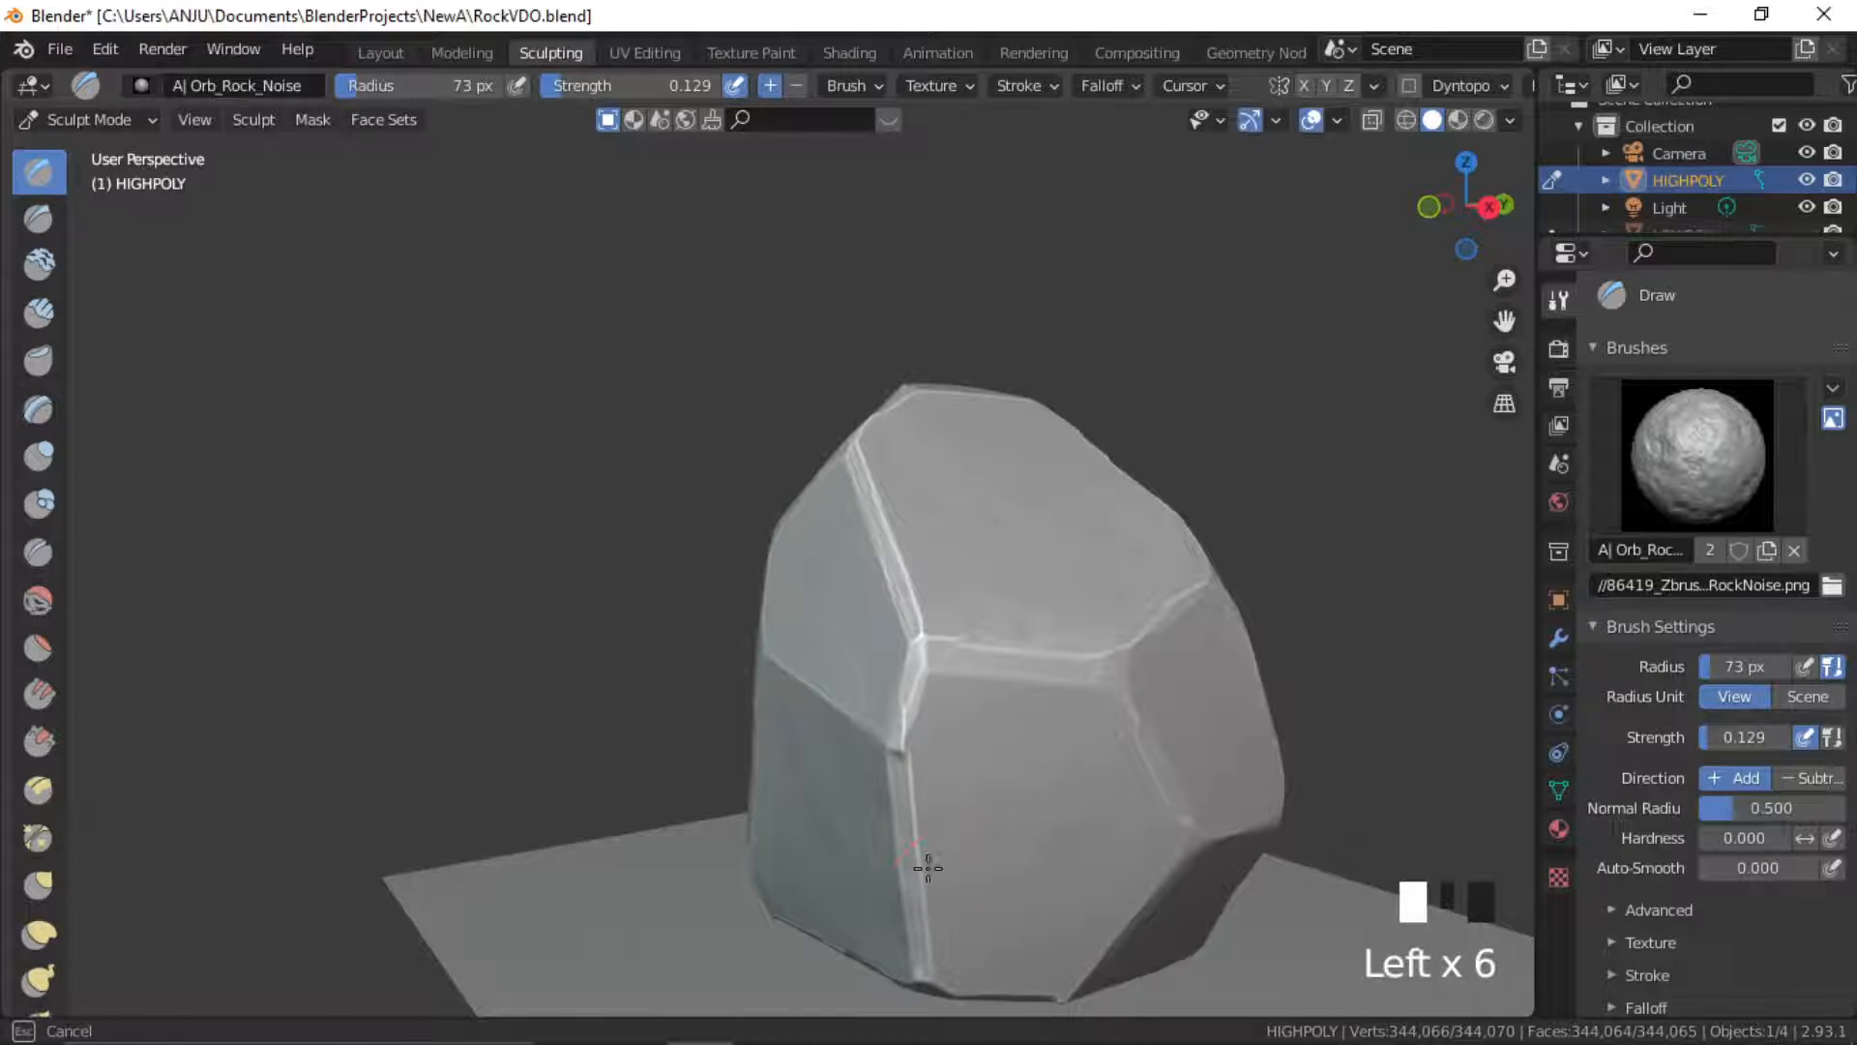
mouse_move(928, 868)
left_mouse_down()
mouse_move(973, 907)
mouse_move(1121, 914)
mouse_move(1155, 855)
left_mouse_up()
left_click_drag(1014, 610, 992, 605)
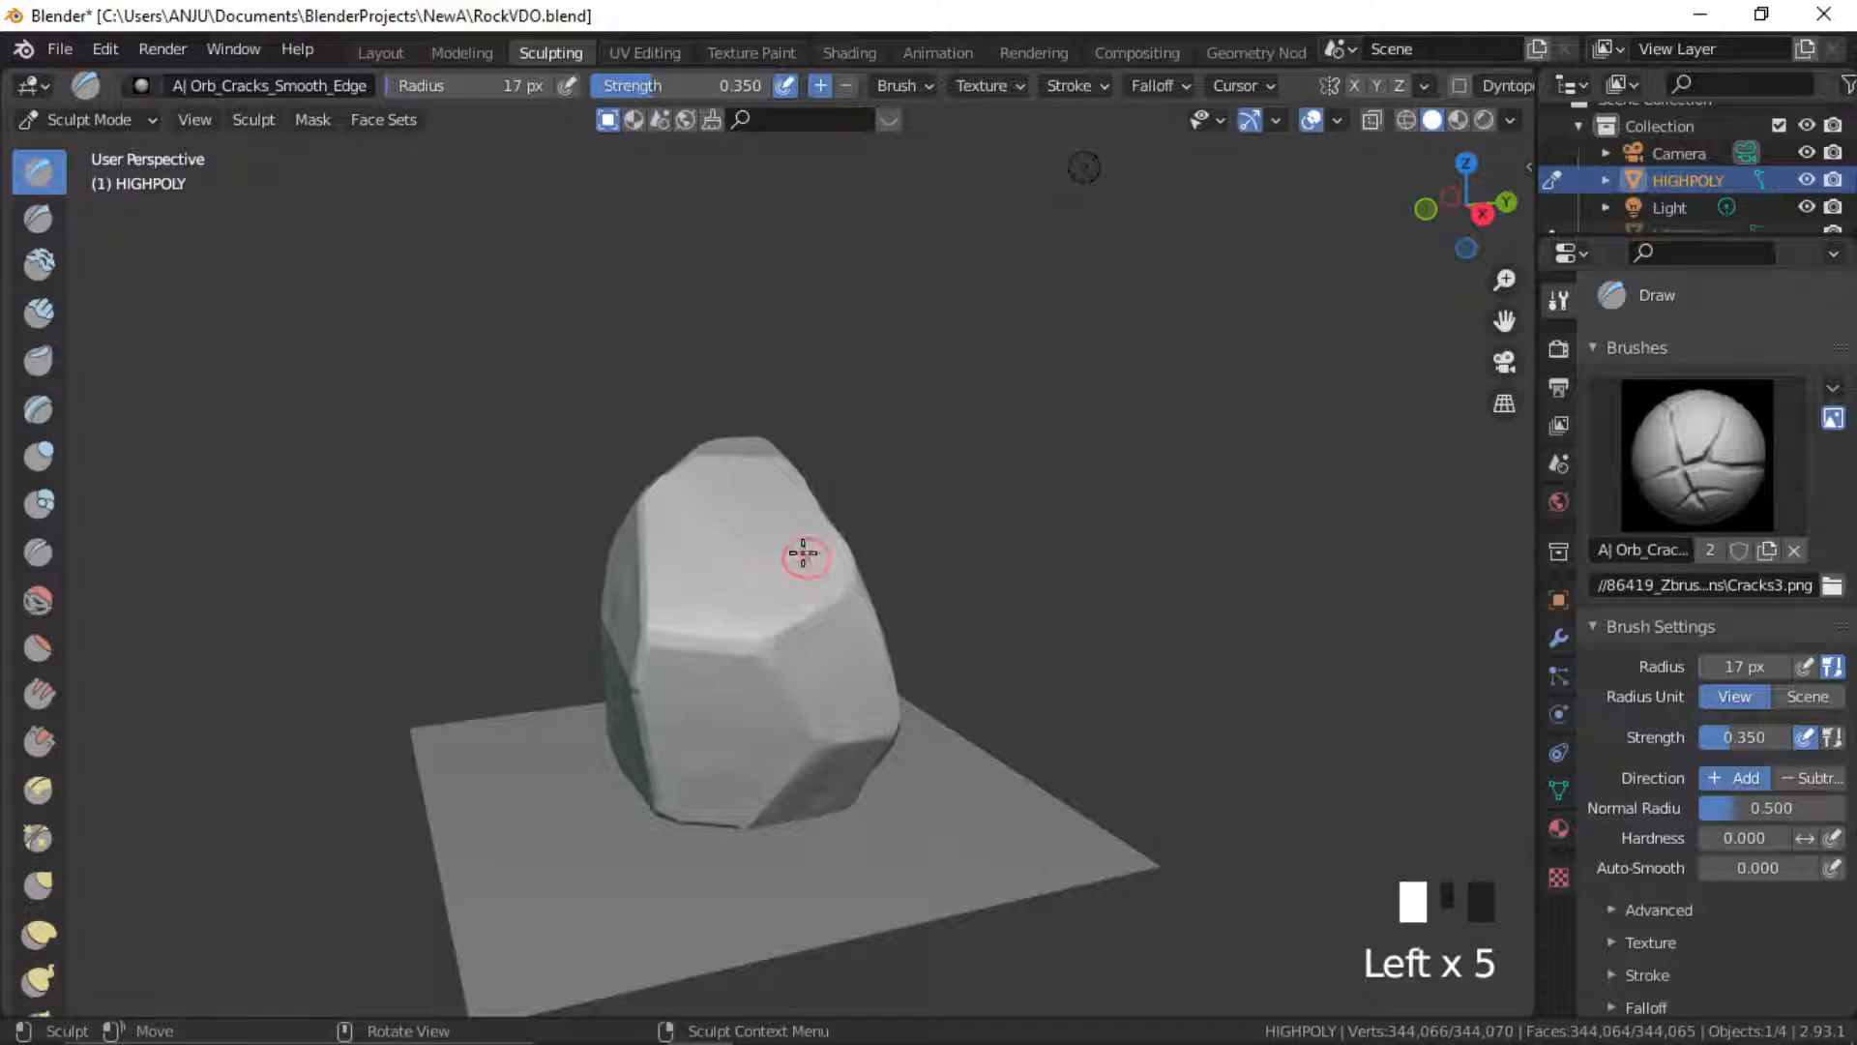
Switch to the Clay Strips brush Orb_Slash_01 and set its strength to 0.7
left_click(44, 317)
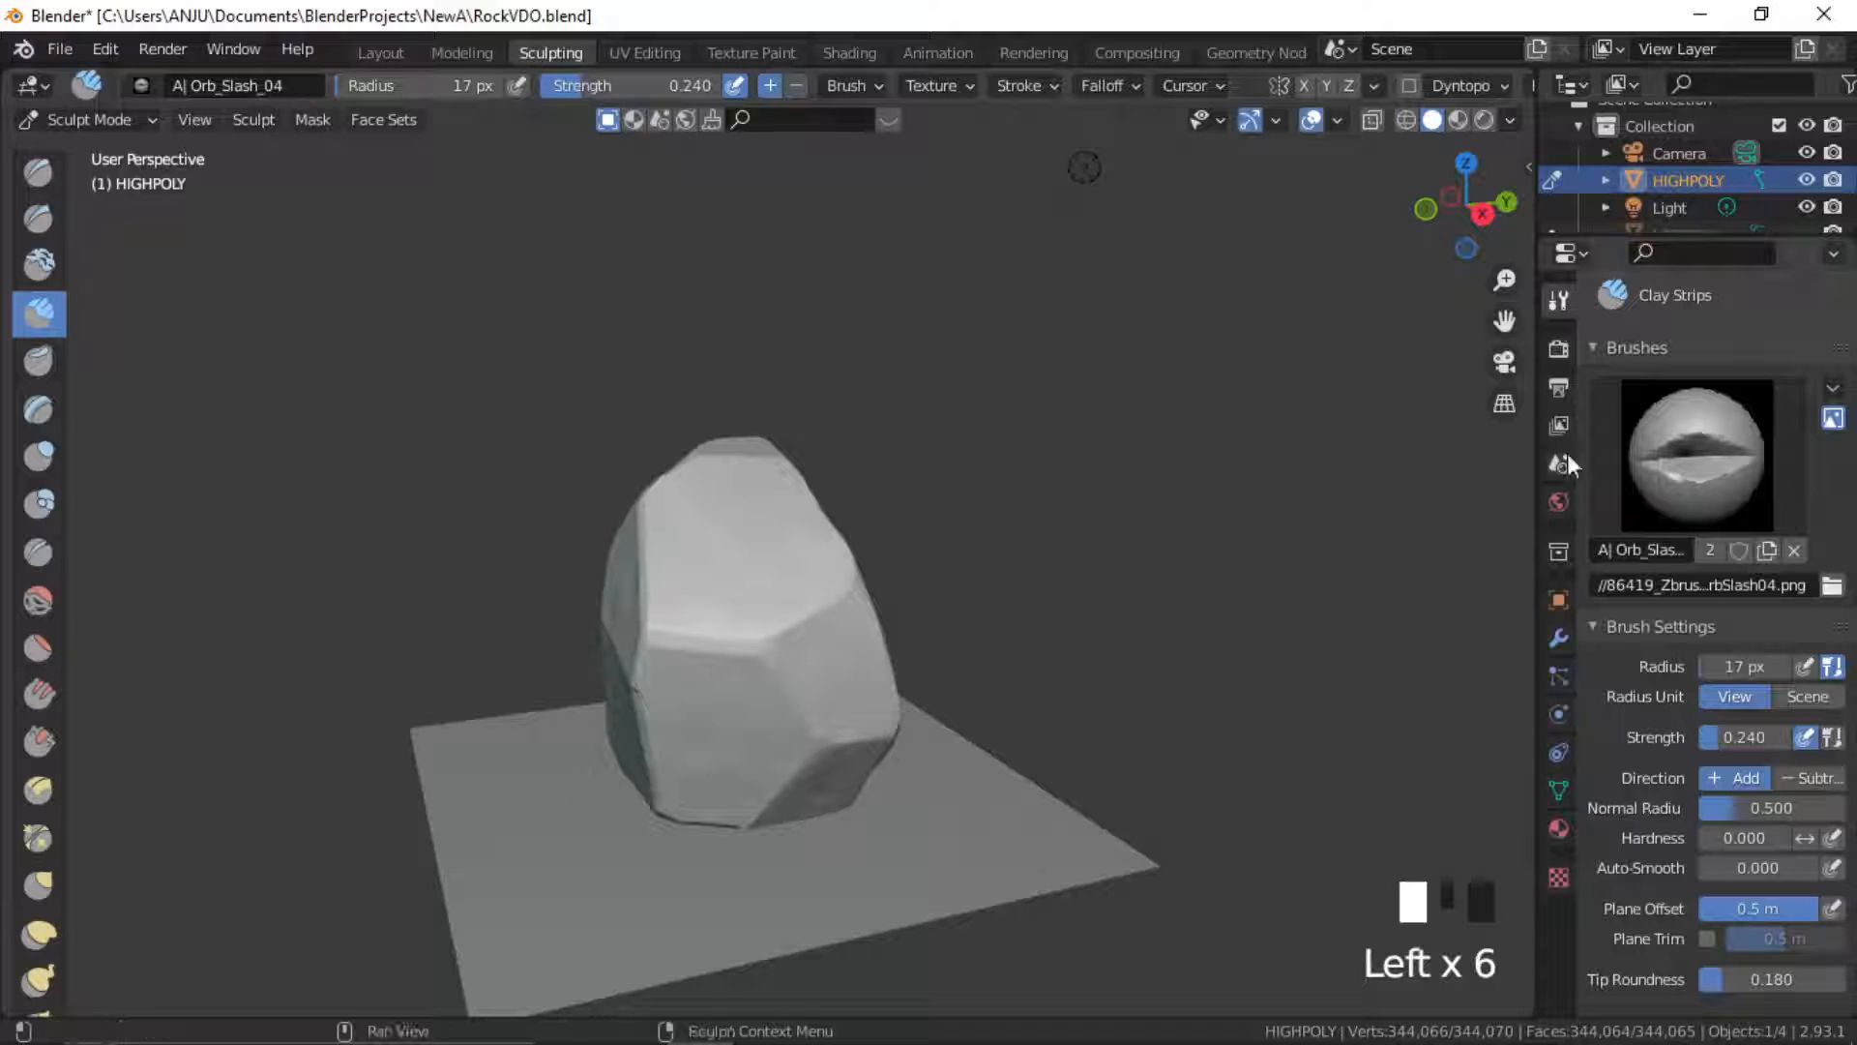
left_click(1698, 455)
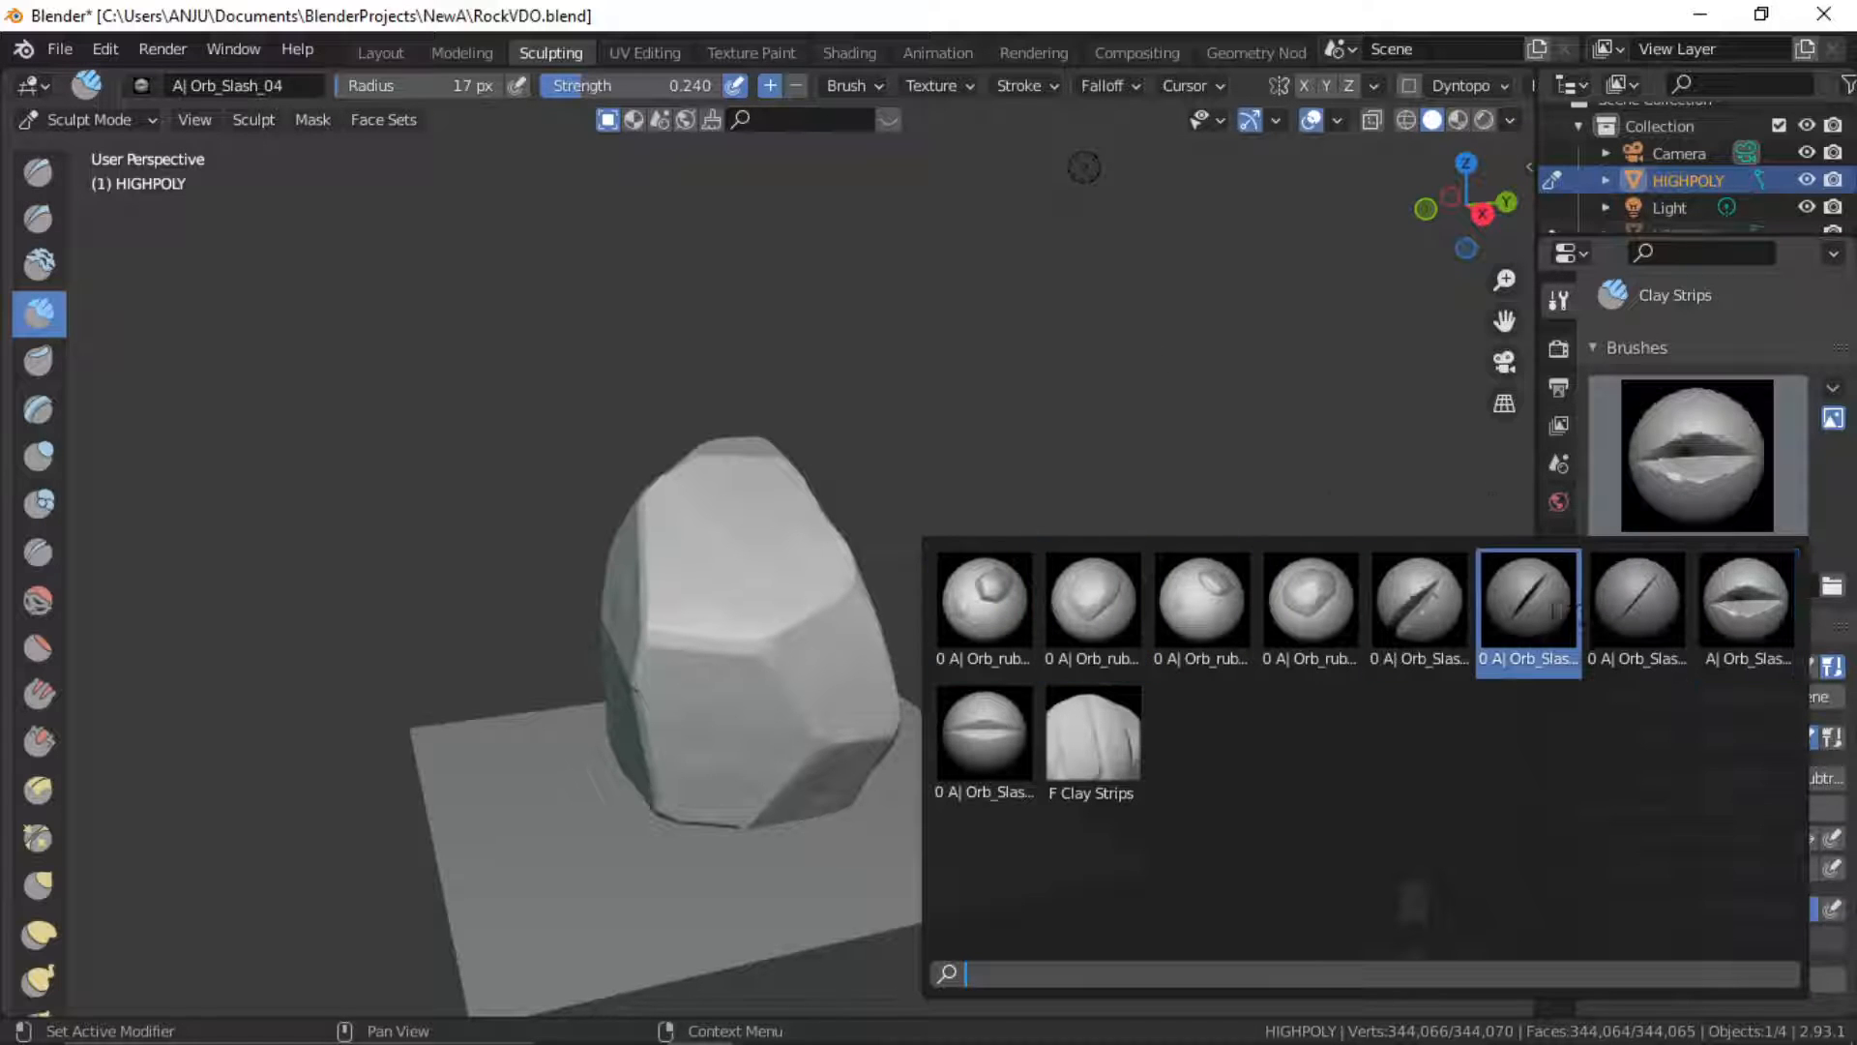
left_click(1419, 604)
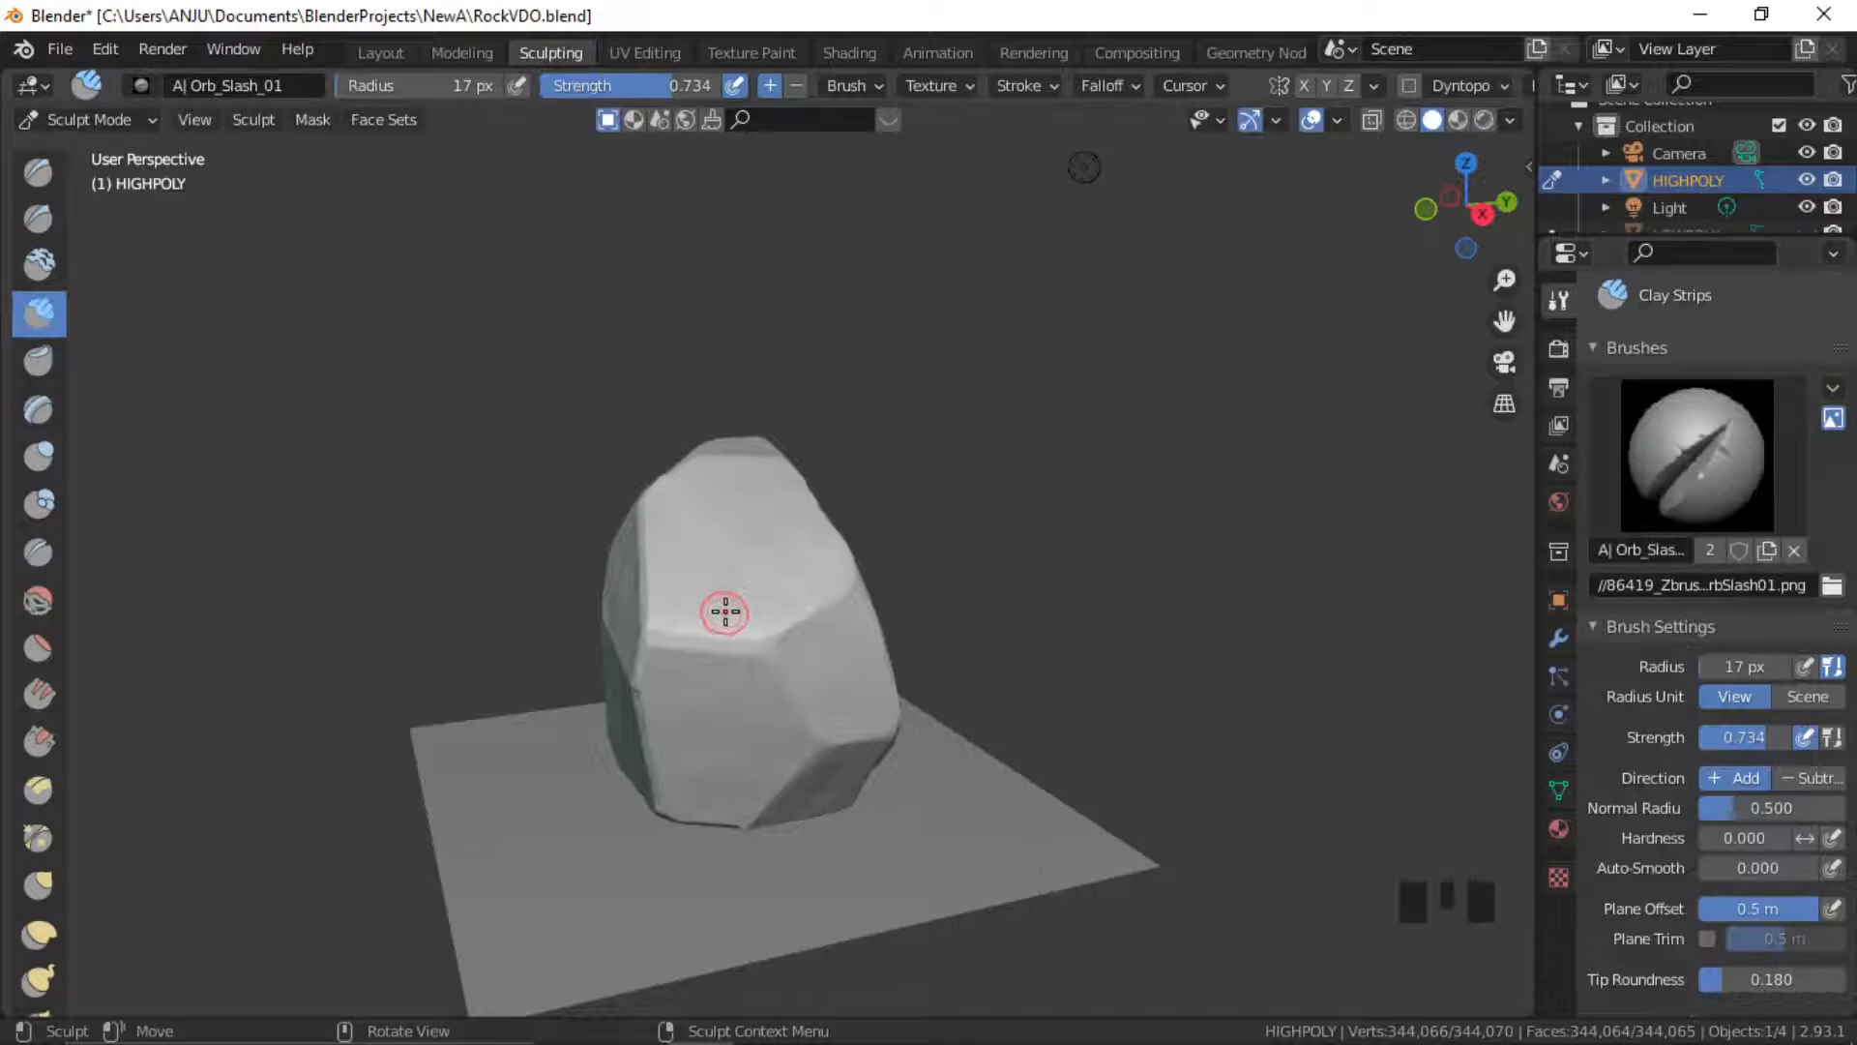
mouse_move(726, 614)
middle_mouse_down("ctrl")
mouse_move(753, 563)
mouse_move(734, 523)
mouse_move(758, 589)
mouse_move(772, 580)
mouse_move(745, 608)
middle_mouse_up("ctrl")
left_click_drag(709, 220, 690, 199, "shift")
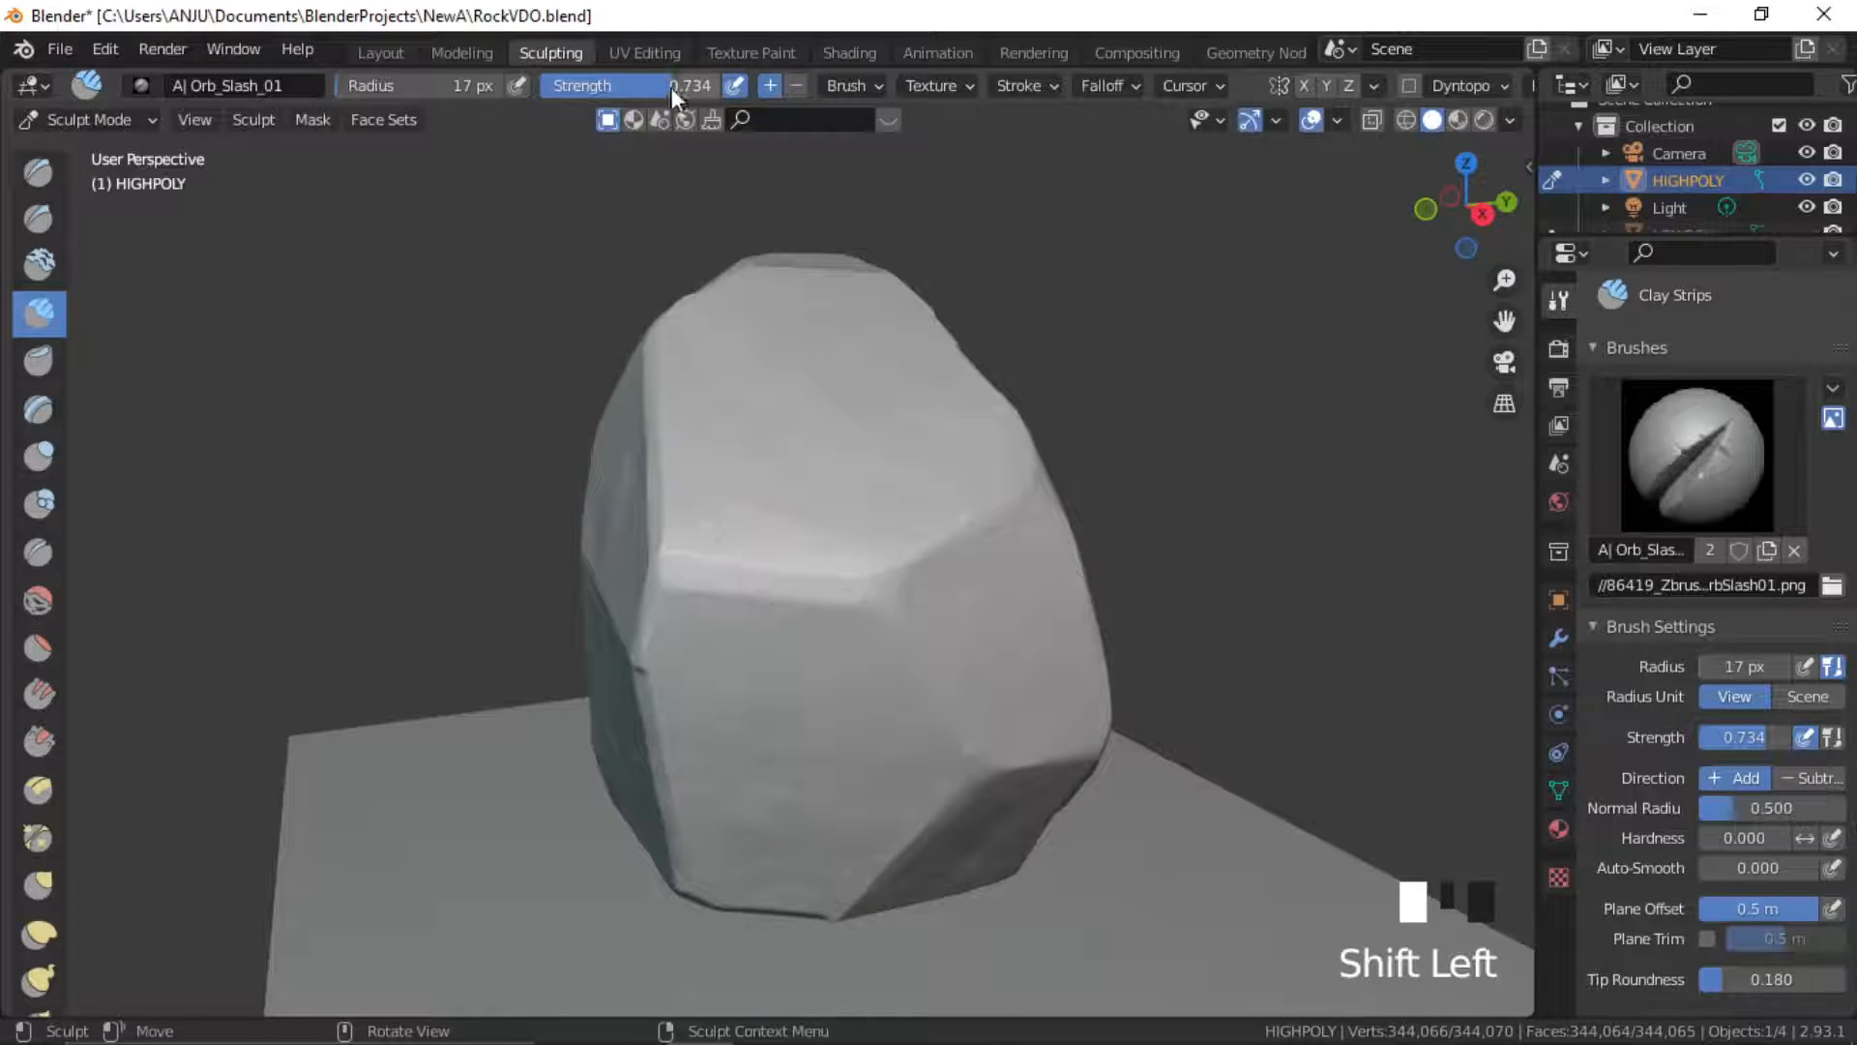
mouse_move(671, 87)
left_mouse_down()
mouse_move(592, 89)
mouse_move(644, 87)
left_mouse_up()
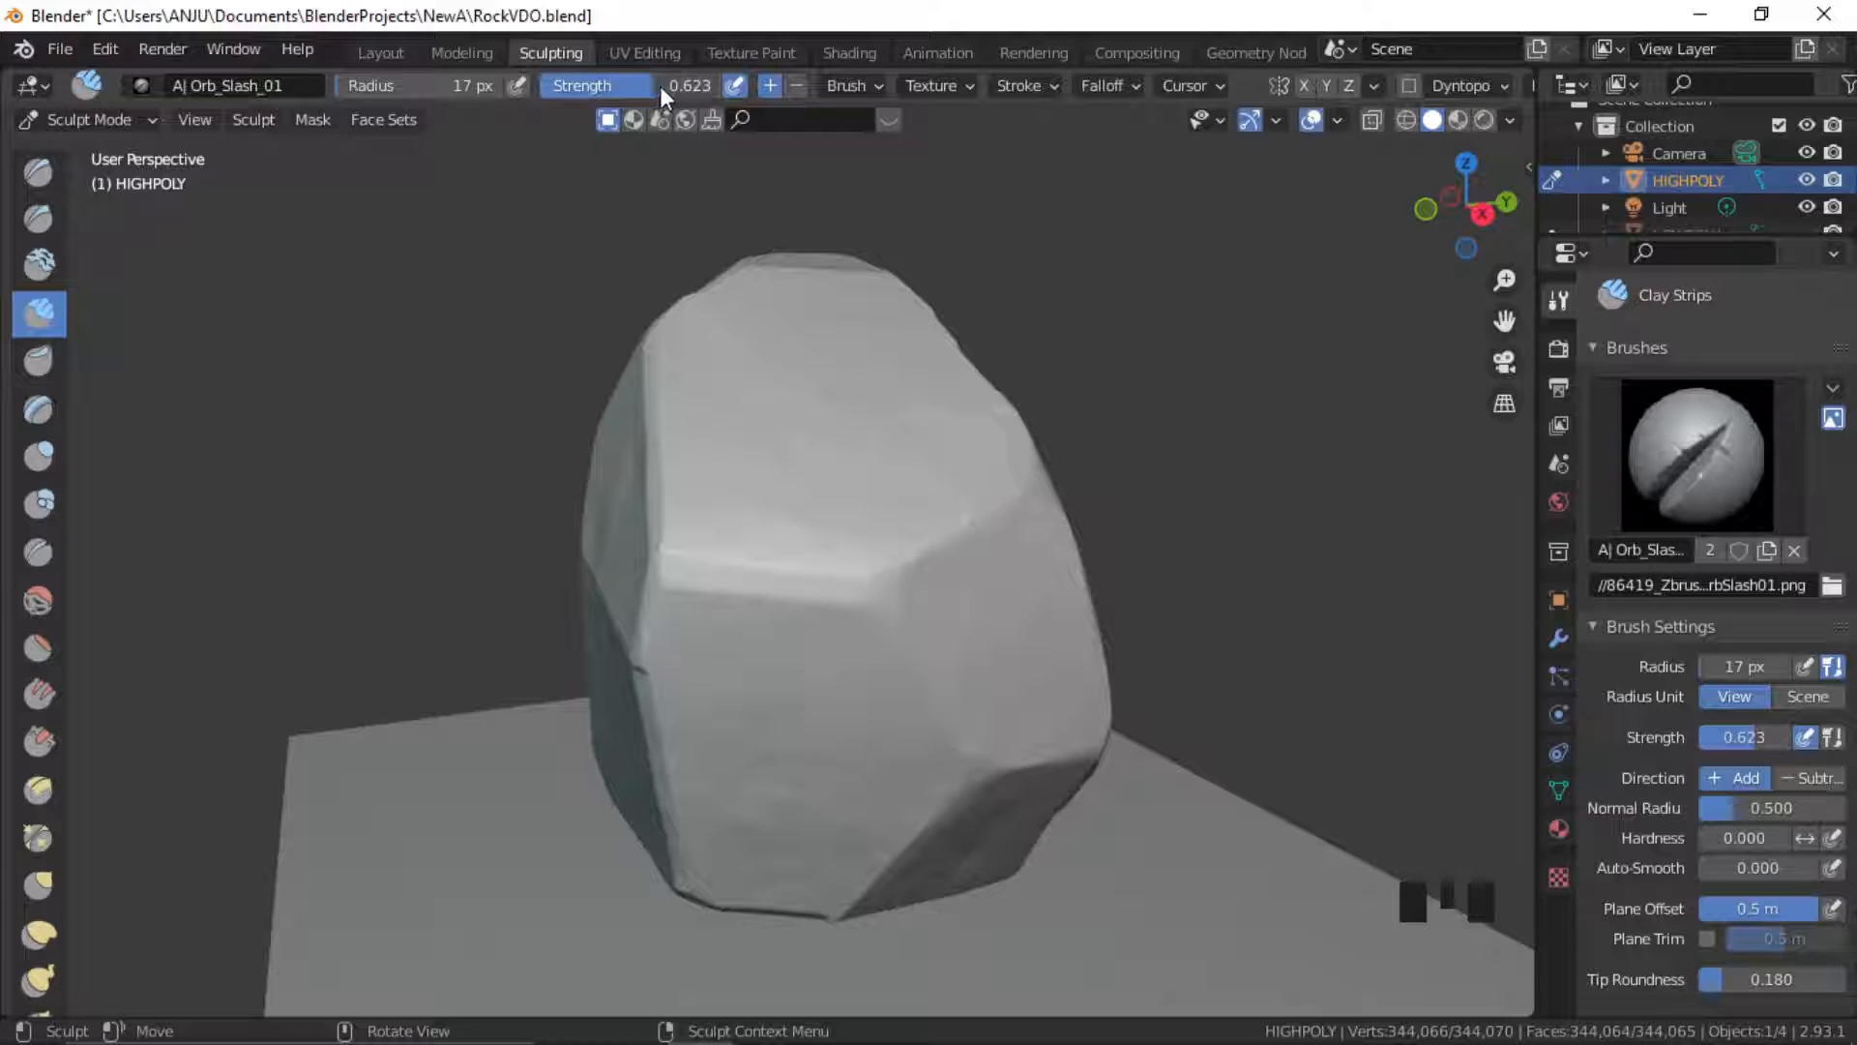
left_click(667, 86)
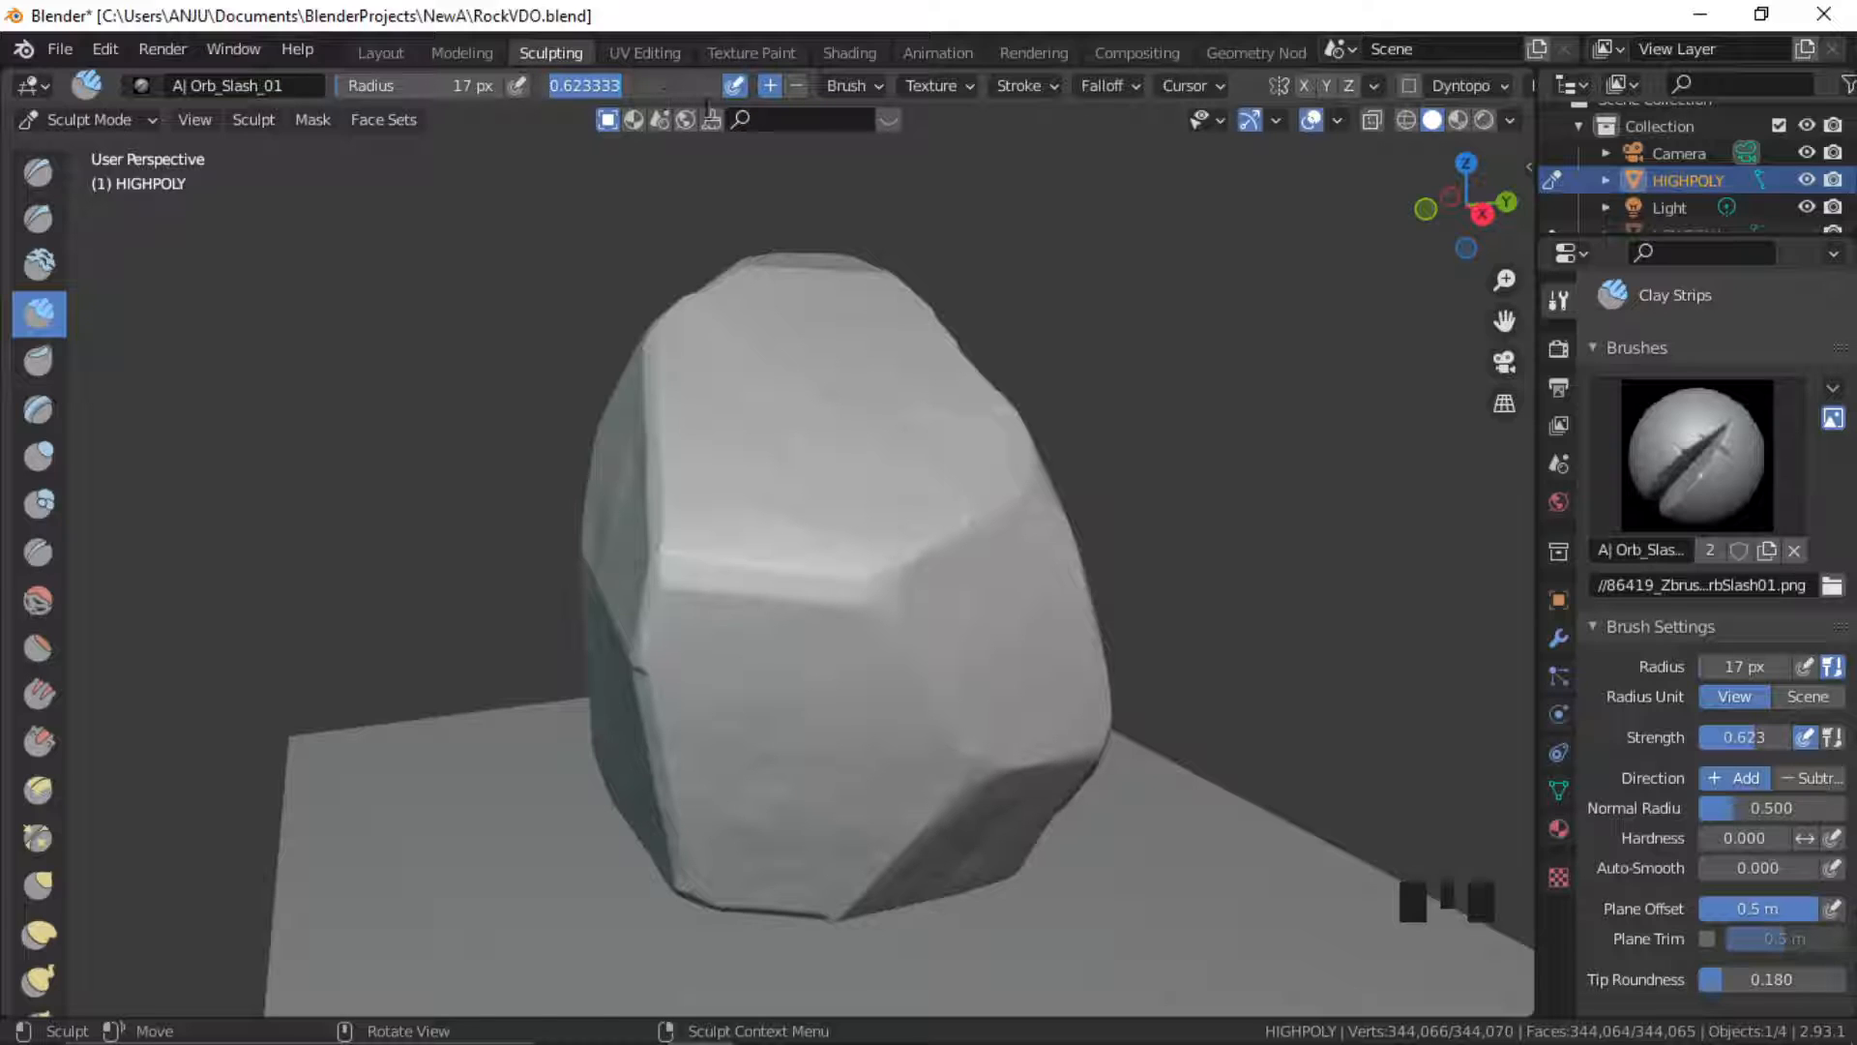
type("0.7")
left_click(707, 104)
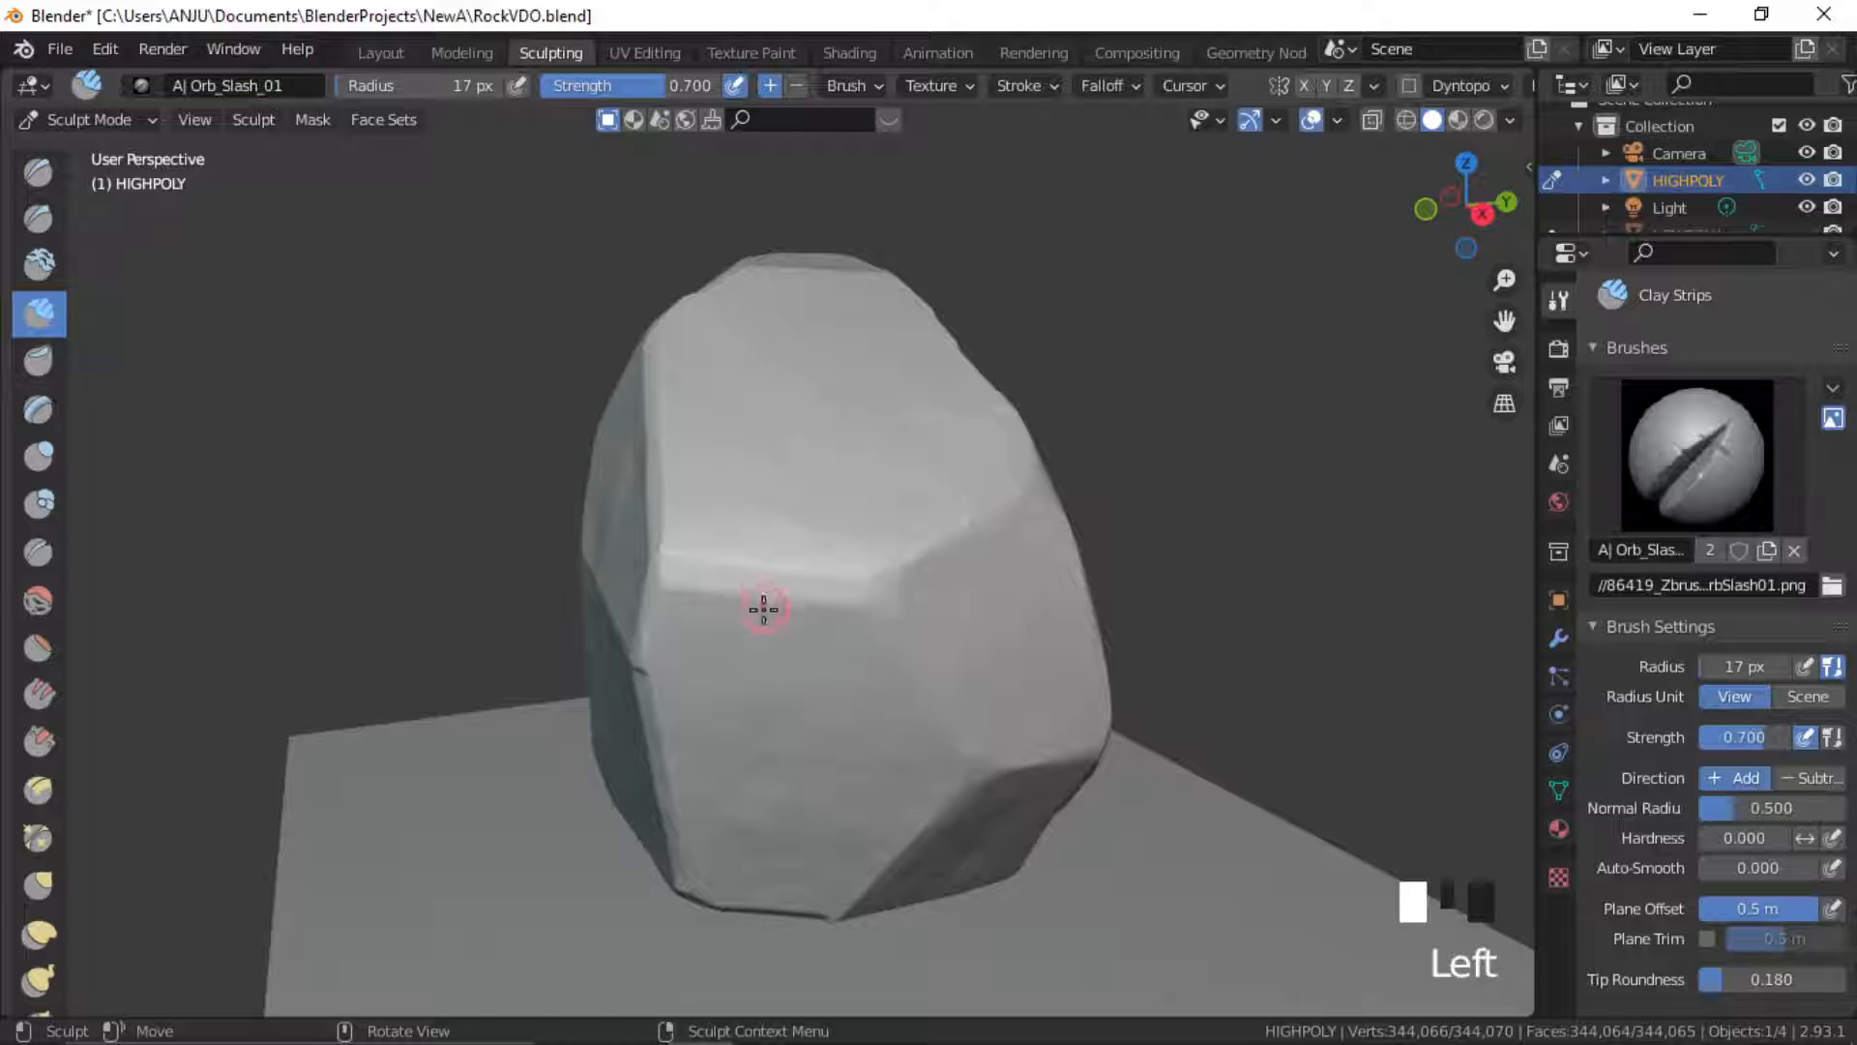
Carve a slash across the front edge between the sloping face and the lower face with the 17 px brush
middle_click_drag(813, 568, 794, 571, "ctrl")
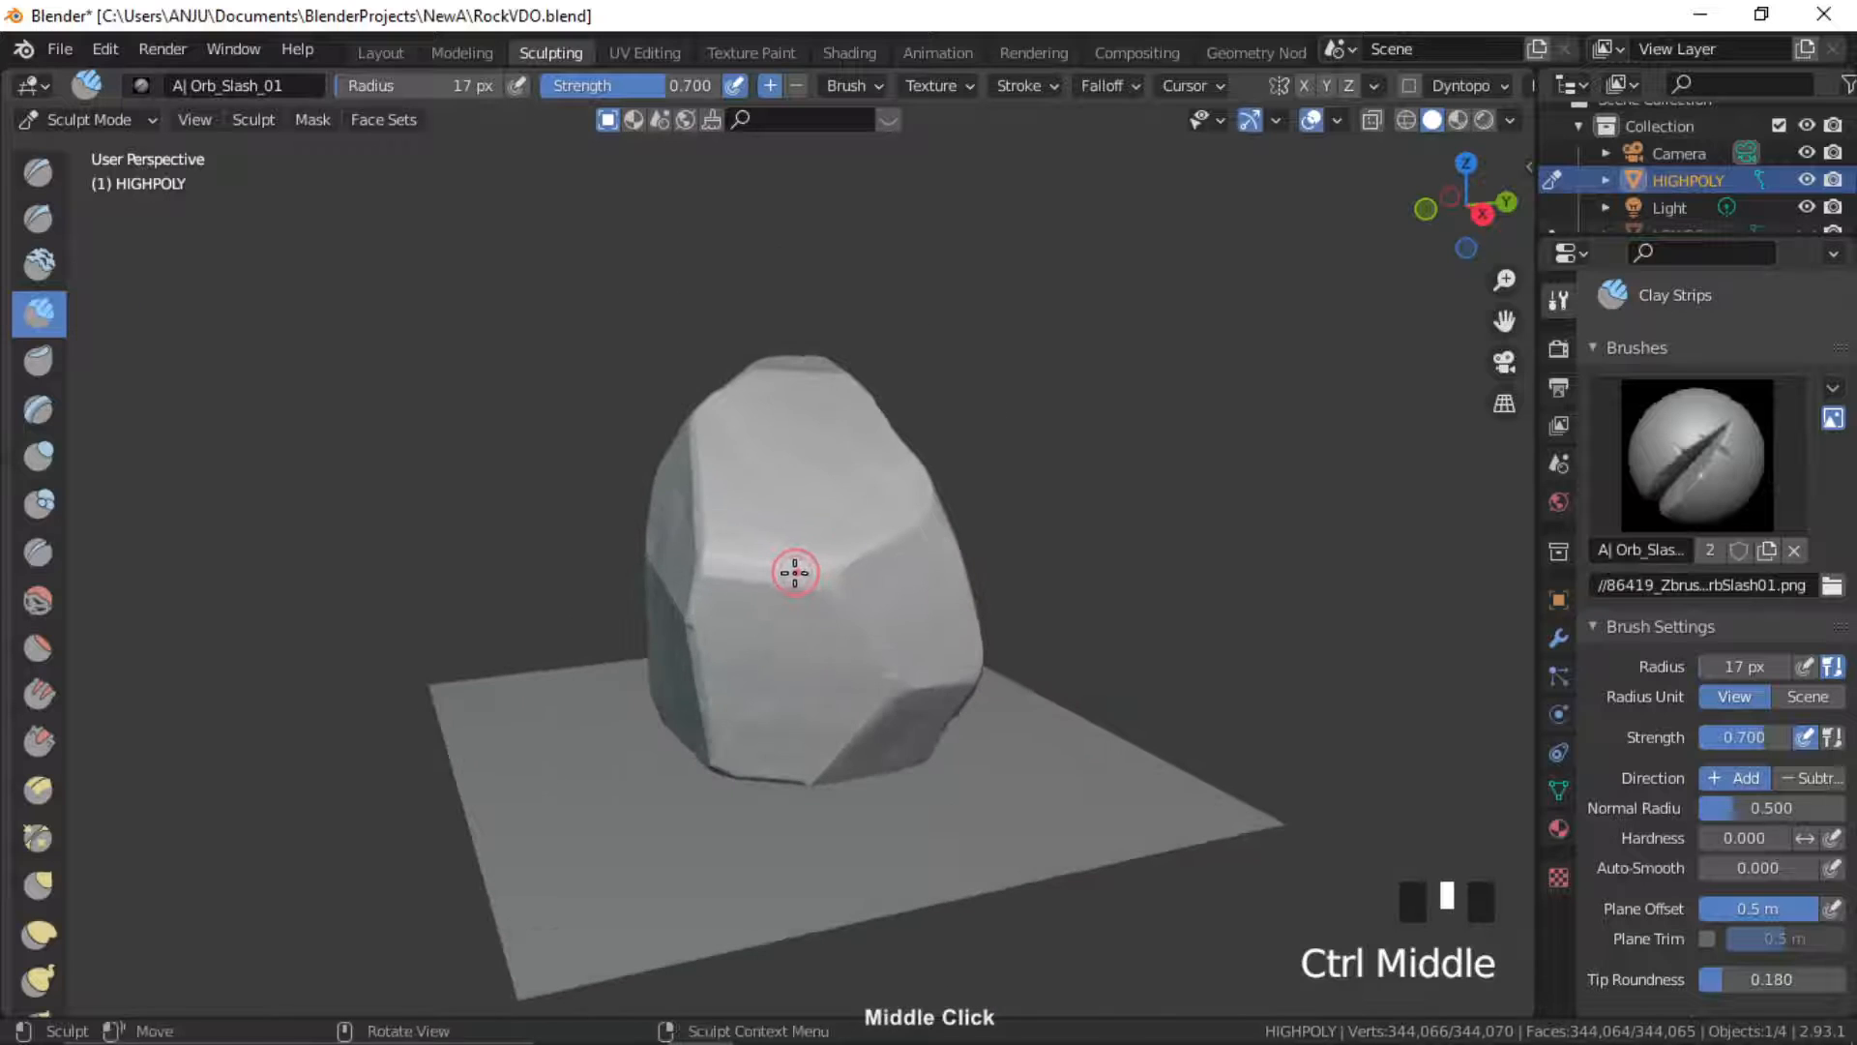
mouse_move(771, 560)
left_mouse_down()
mouse_move(803, 655)
mouse_move(842, 542)
left_mouse_up()
mouse_move(841, 542)
middle_mouse_down()
mouse_move(862, 531)
mouse_move(779, 541)
mouse_move(823, 500)
mouse_move(891, 493)
mouse_move(858, 484)
mouse_move(858, 510)
mouse_move(949, 514)
mouse_move(775, 531)
mouse_move(909, 535)
mouse_move(896, 480)
mouse_move(962, 513)
mouse_move(759, 539)
mouse_move(763, 630)
mouse_move(887, 522)
mouse_move(881, 551)
middle_mouse_up()
left_click(896, 481)
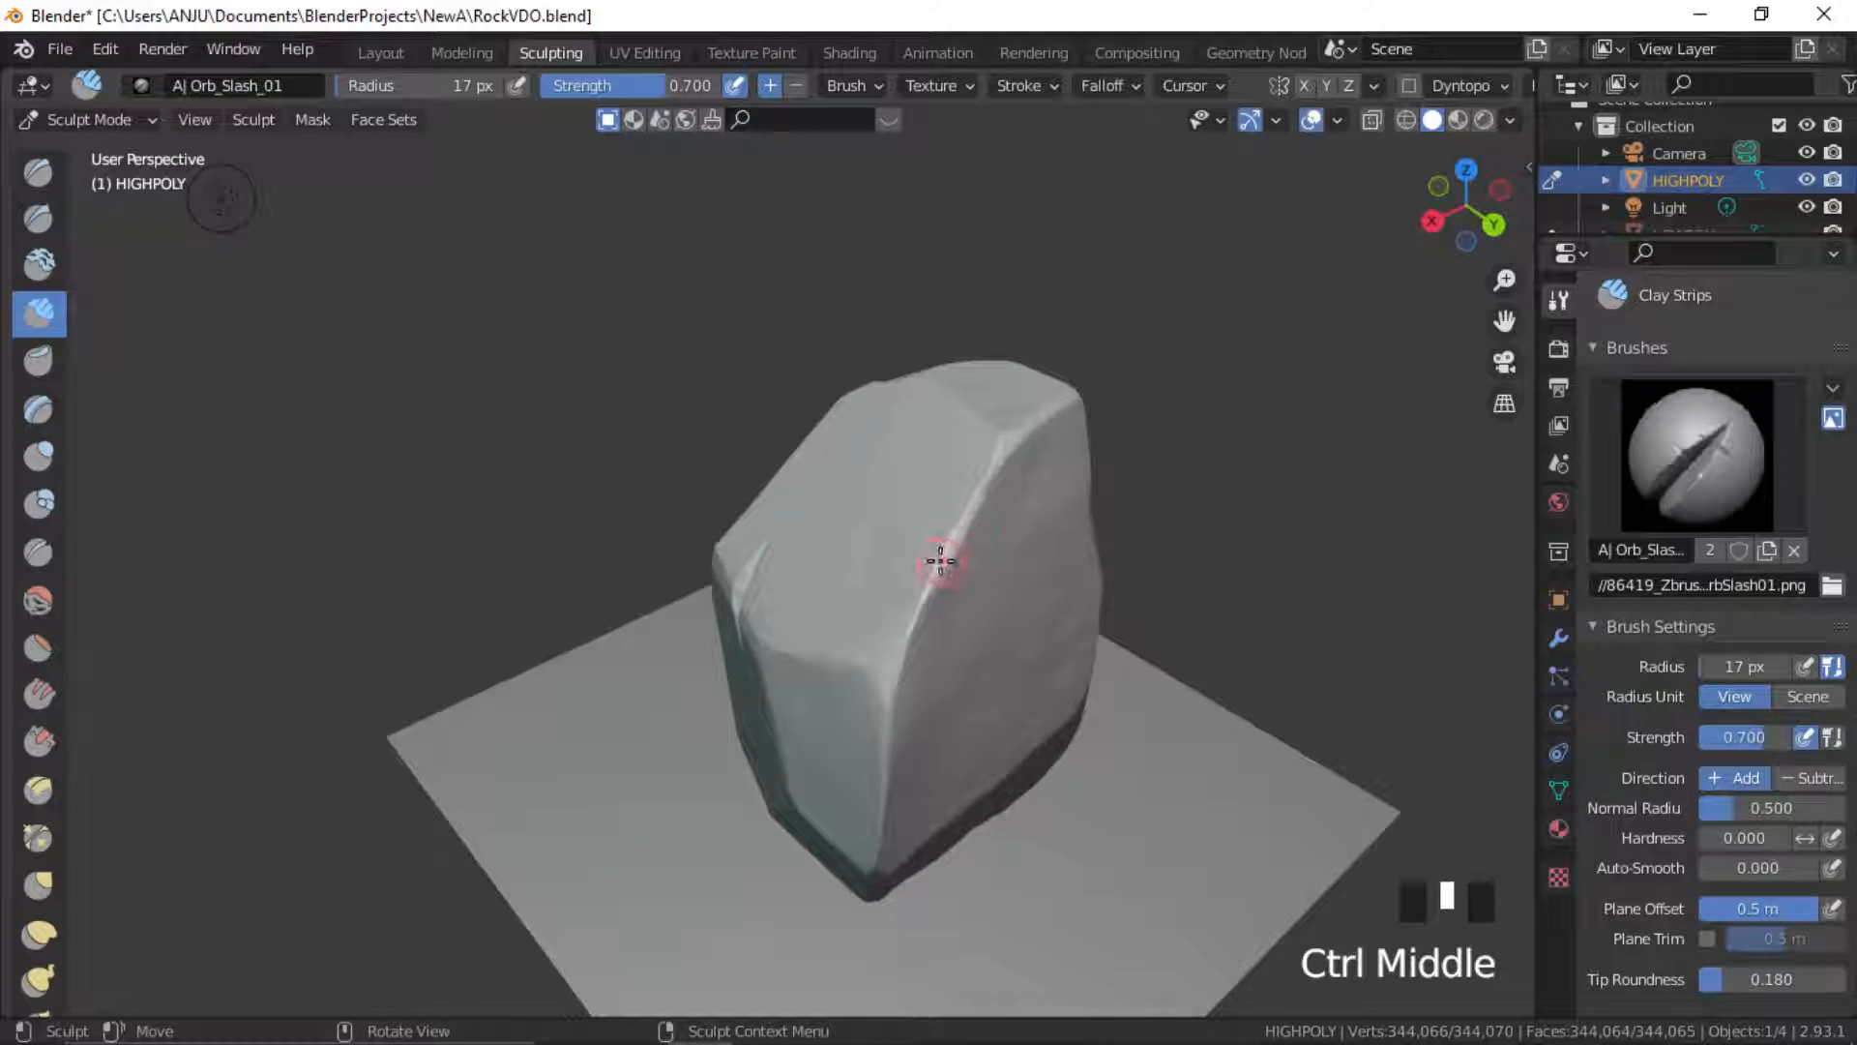
Chip the long slanted edge and the lower end of the vertical edge with short slash strokes
left_click_drag(945, 560, 971, 607)
mouse_move(971, 608)
middle_mouse_down()
mouse_move(1007, 514)
mouse_move(916, 514)
mouse_move(1012, 580)
mouse_move(947, 586)
mouse_move(1019, 596)
mouse_move(983, 560)
mouse_move(945, 566)
middle_mouse_up()
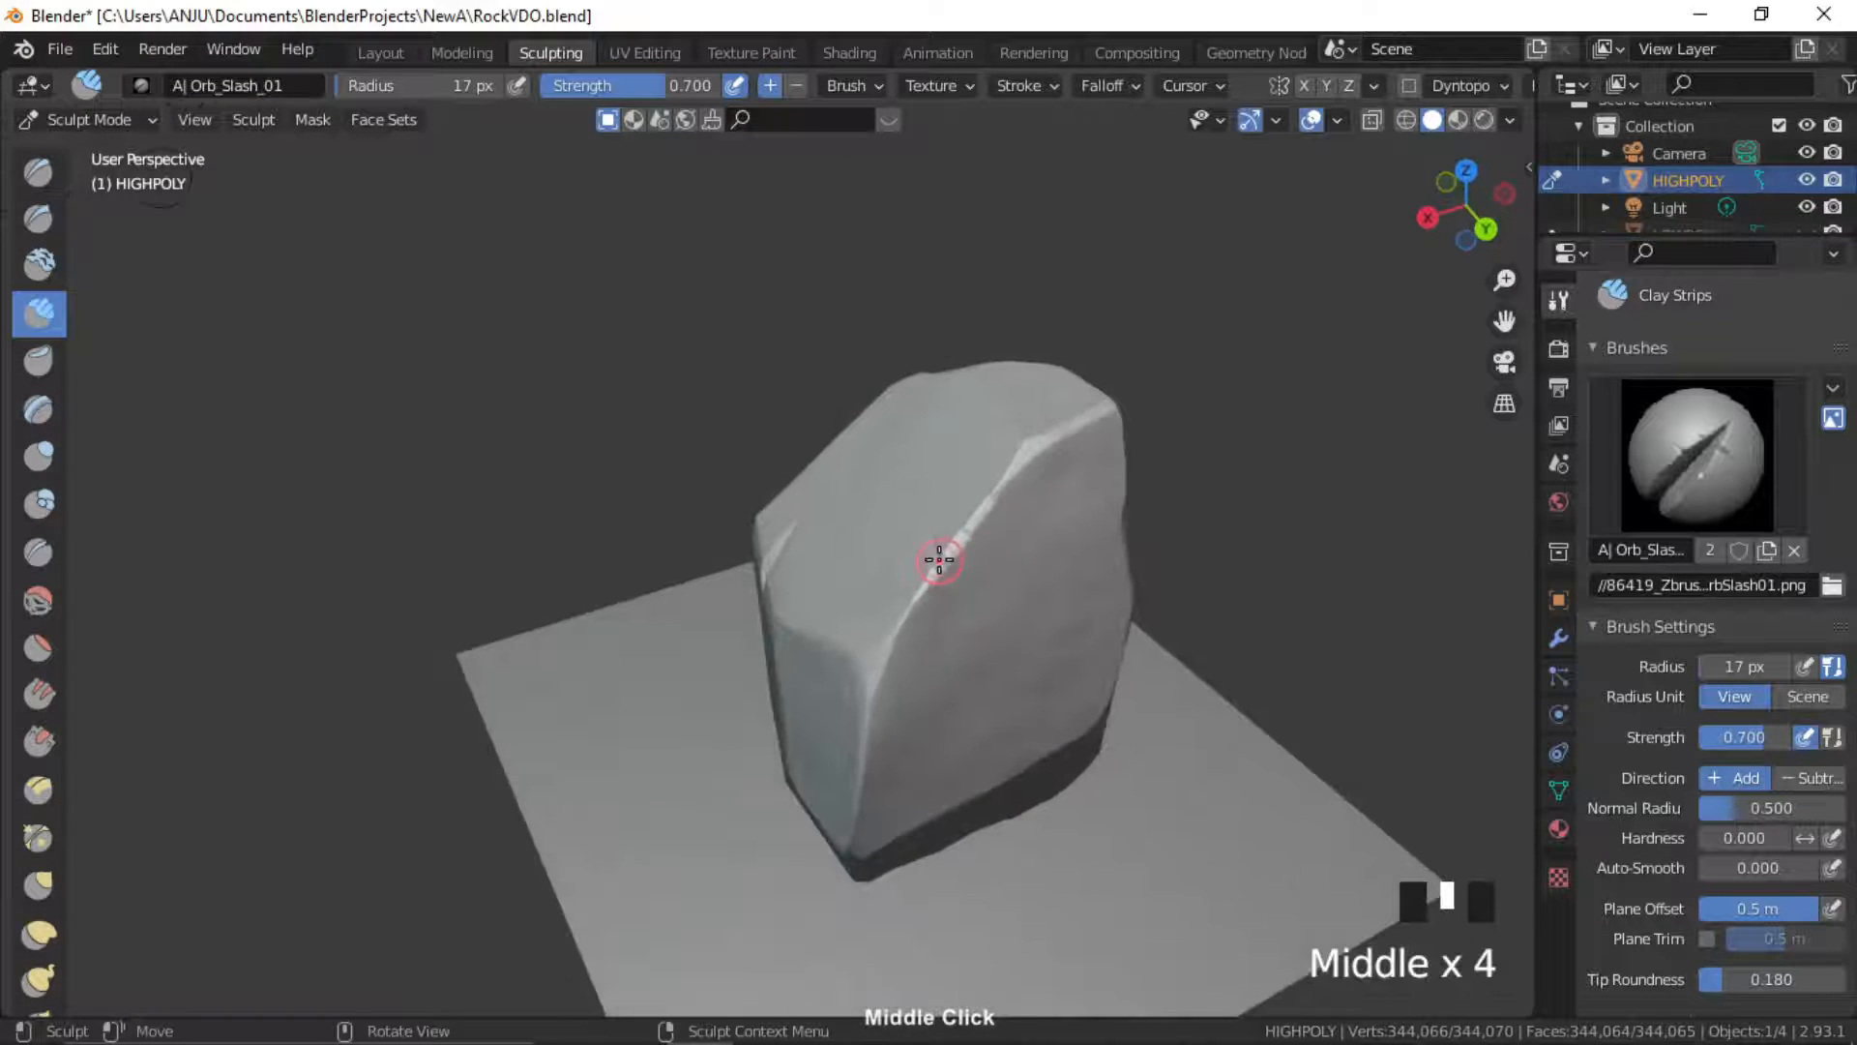
left_click_drag(940, 559, 967, 595)
mouse_move(1016, 560)
middle_mouse_down()
mouse_move(1078, 526)
mouse_move(904, 613)
mouse_move(951, 638)
mouse_move(862, 577)
middle_mouse_up()
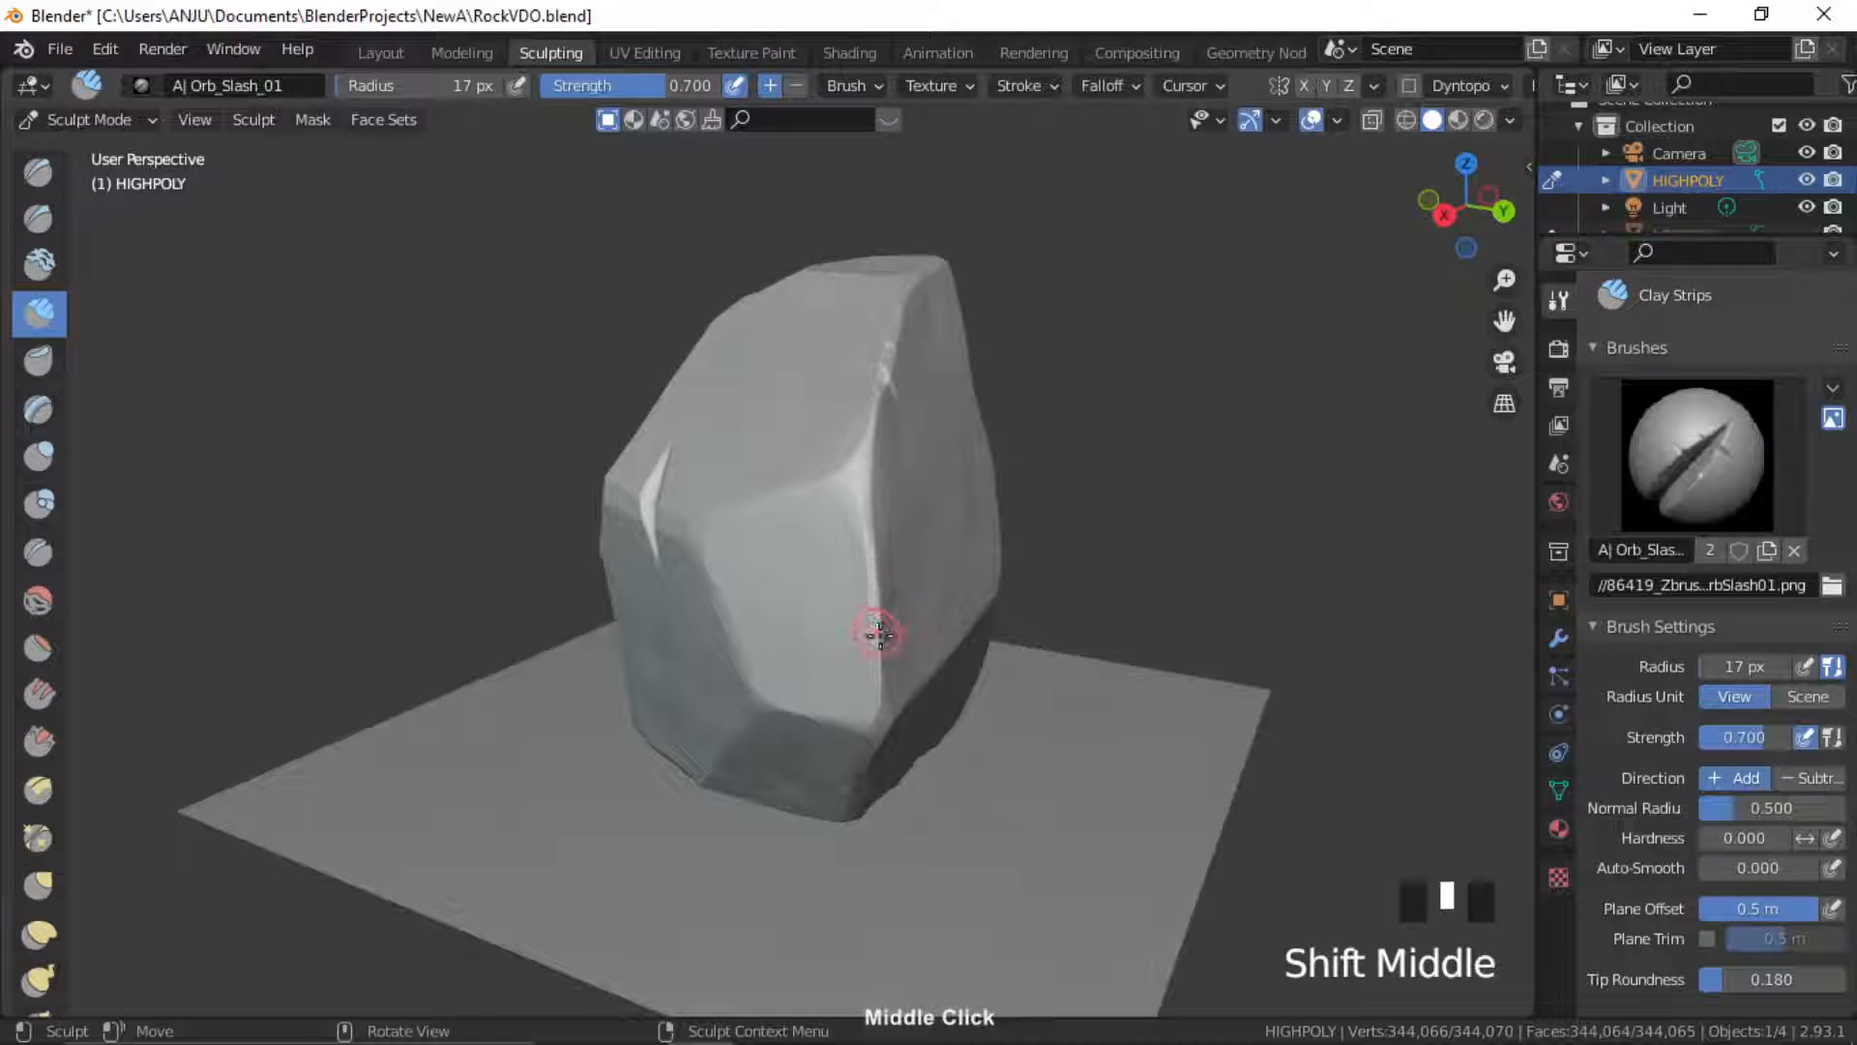
left_click_drag(874, 687, 907, 712)
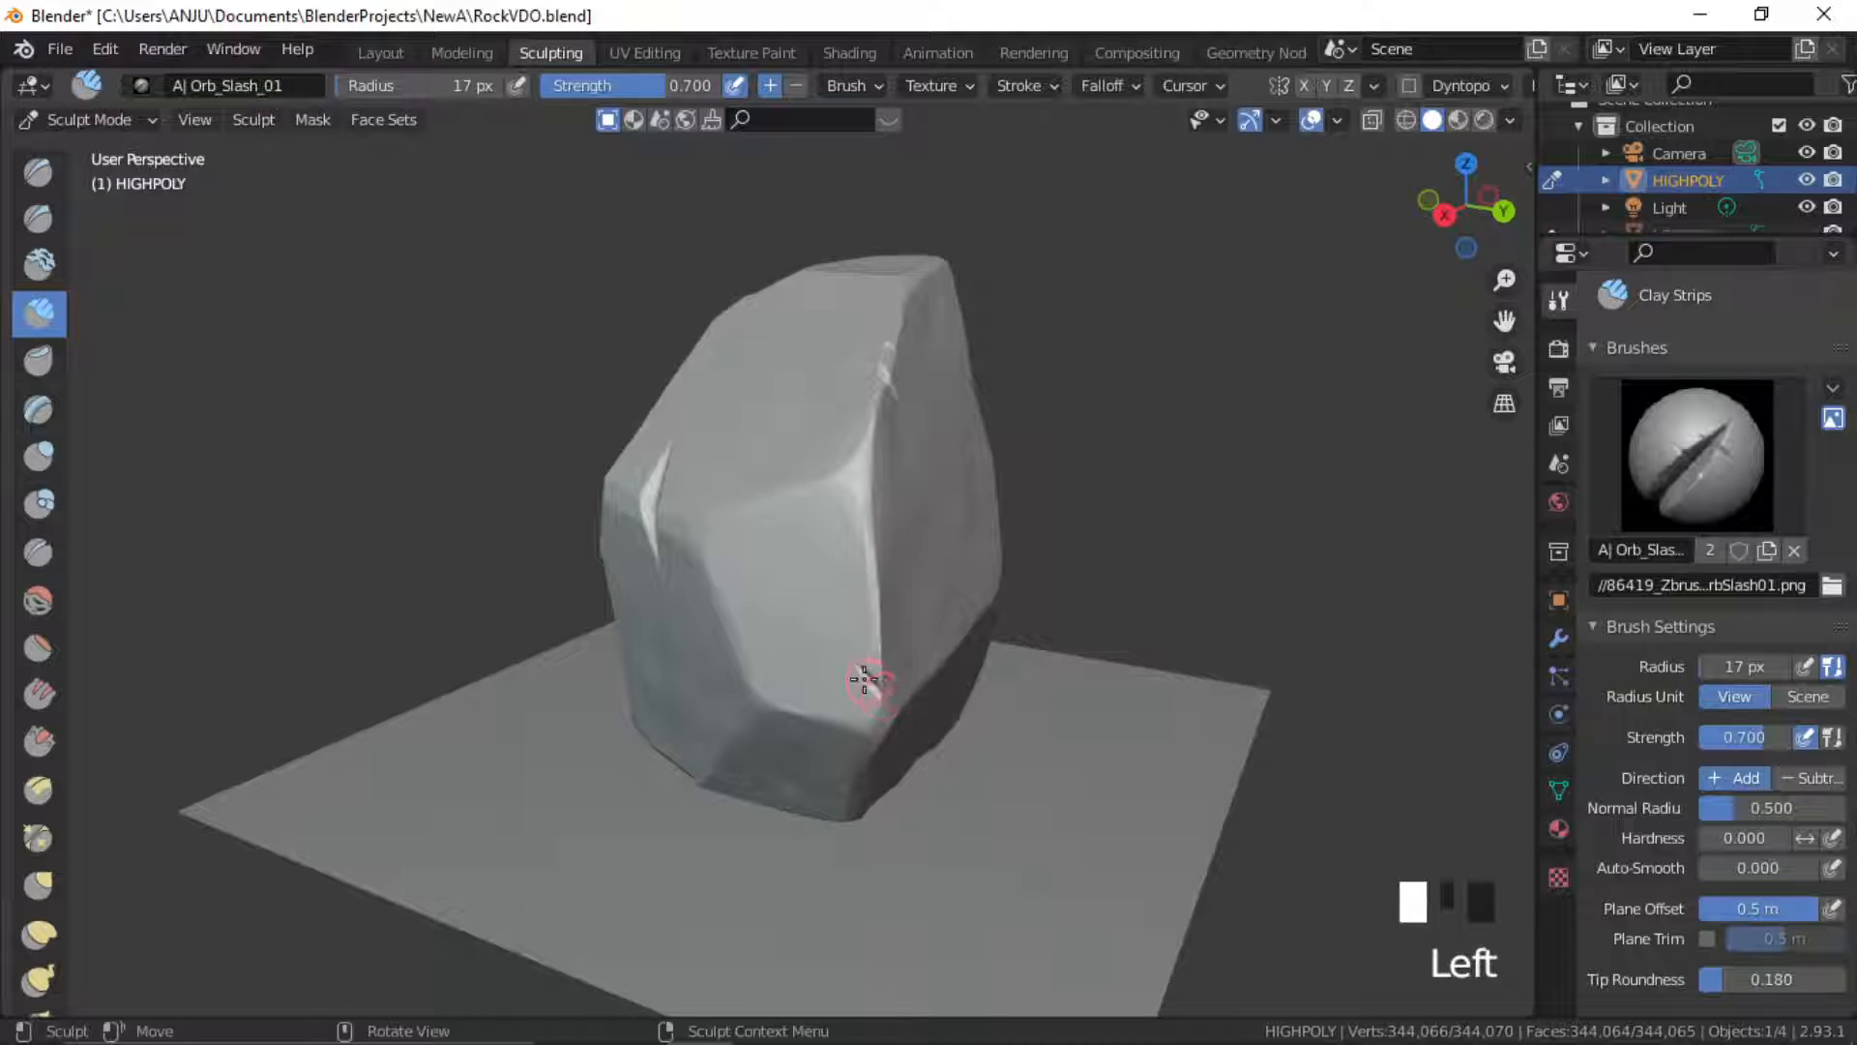
middle_click_drag(870, 676, 996, 560)
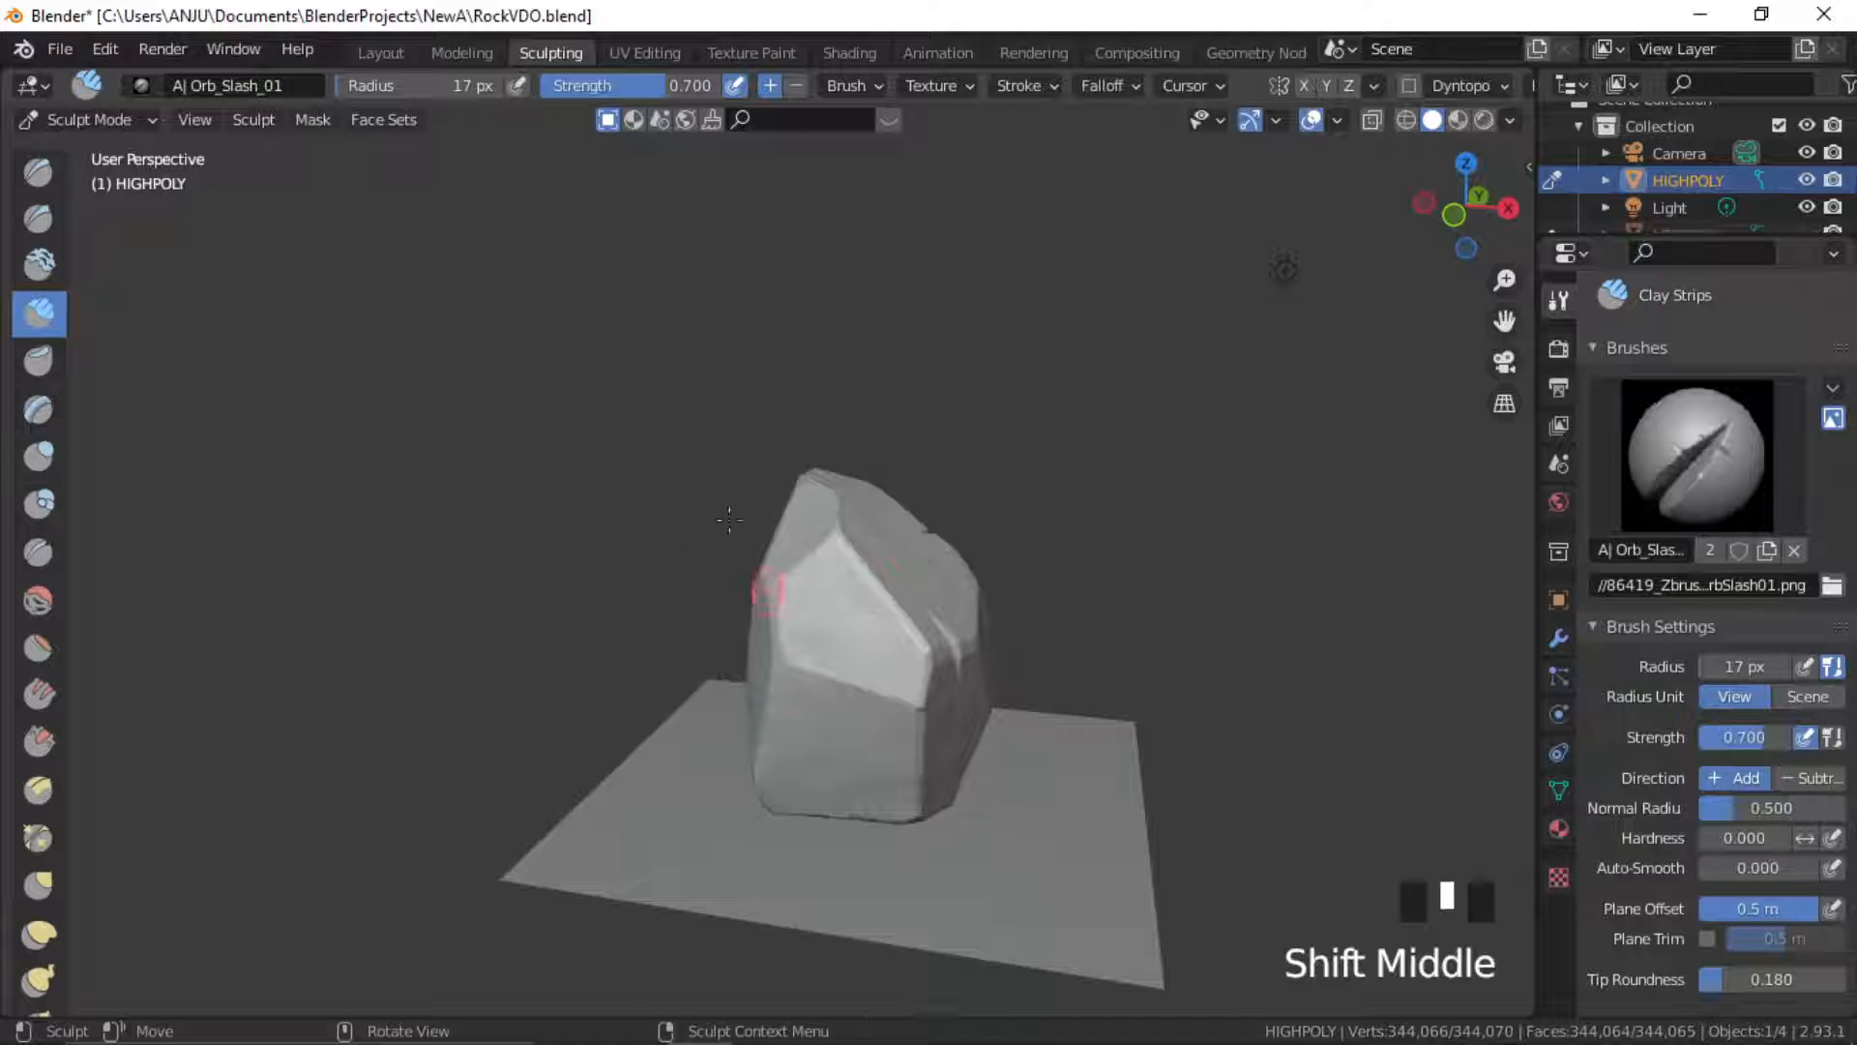
Switch to the Orb_Slash_04 brush, undo a test stroke and set the strength to 0.662
left_click(1718, 474)
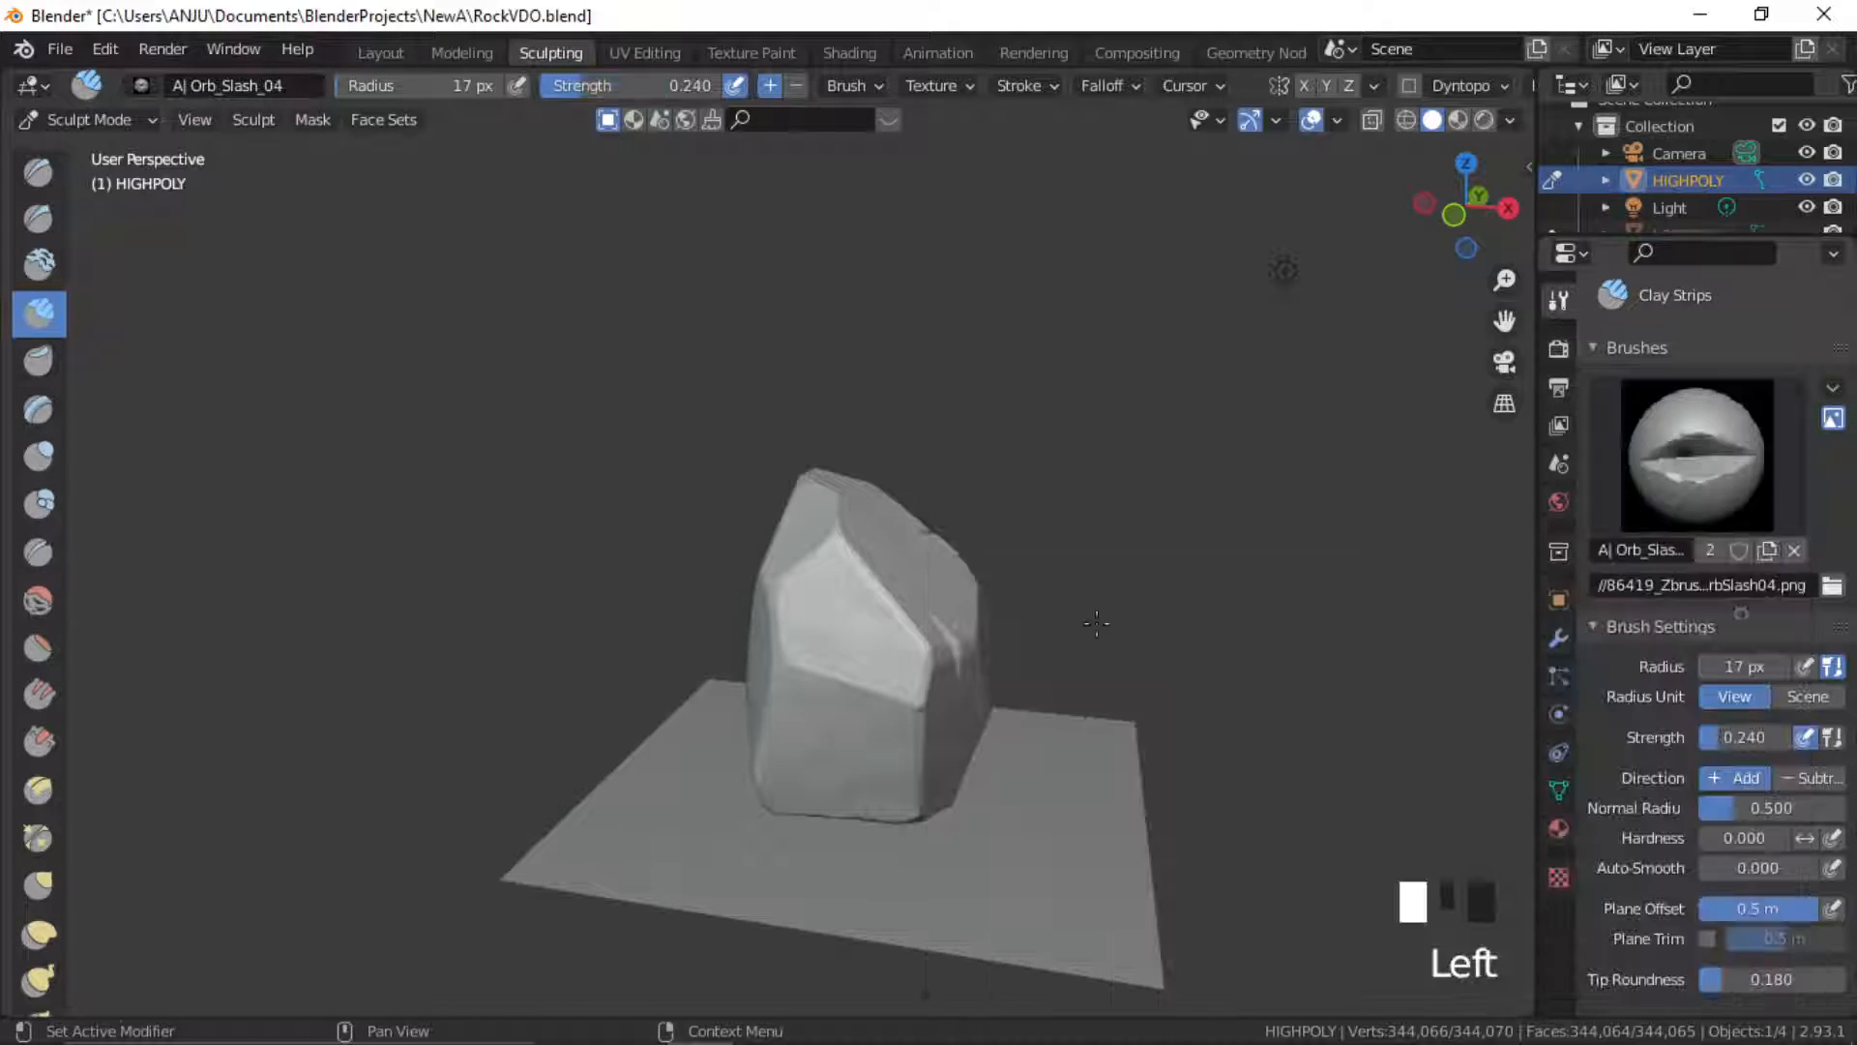
left_click(1746, 605)
middle_click_drag(804, 744, 949, 723)
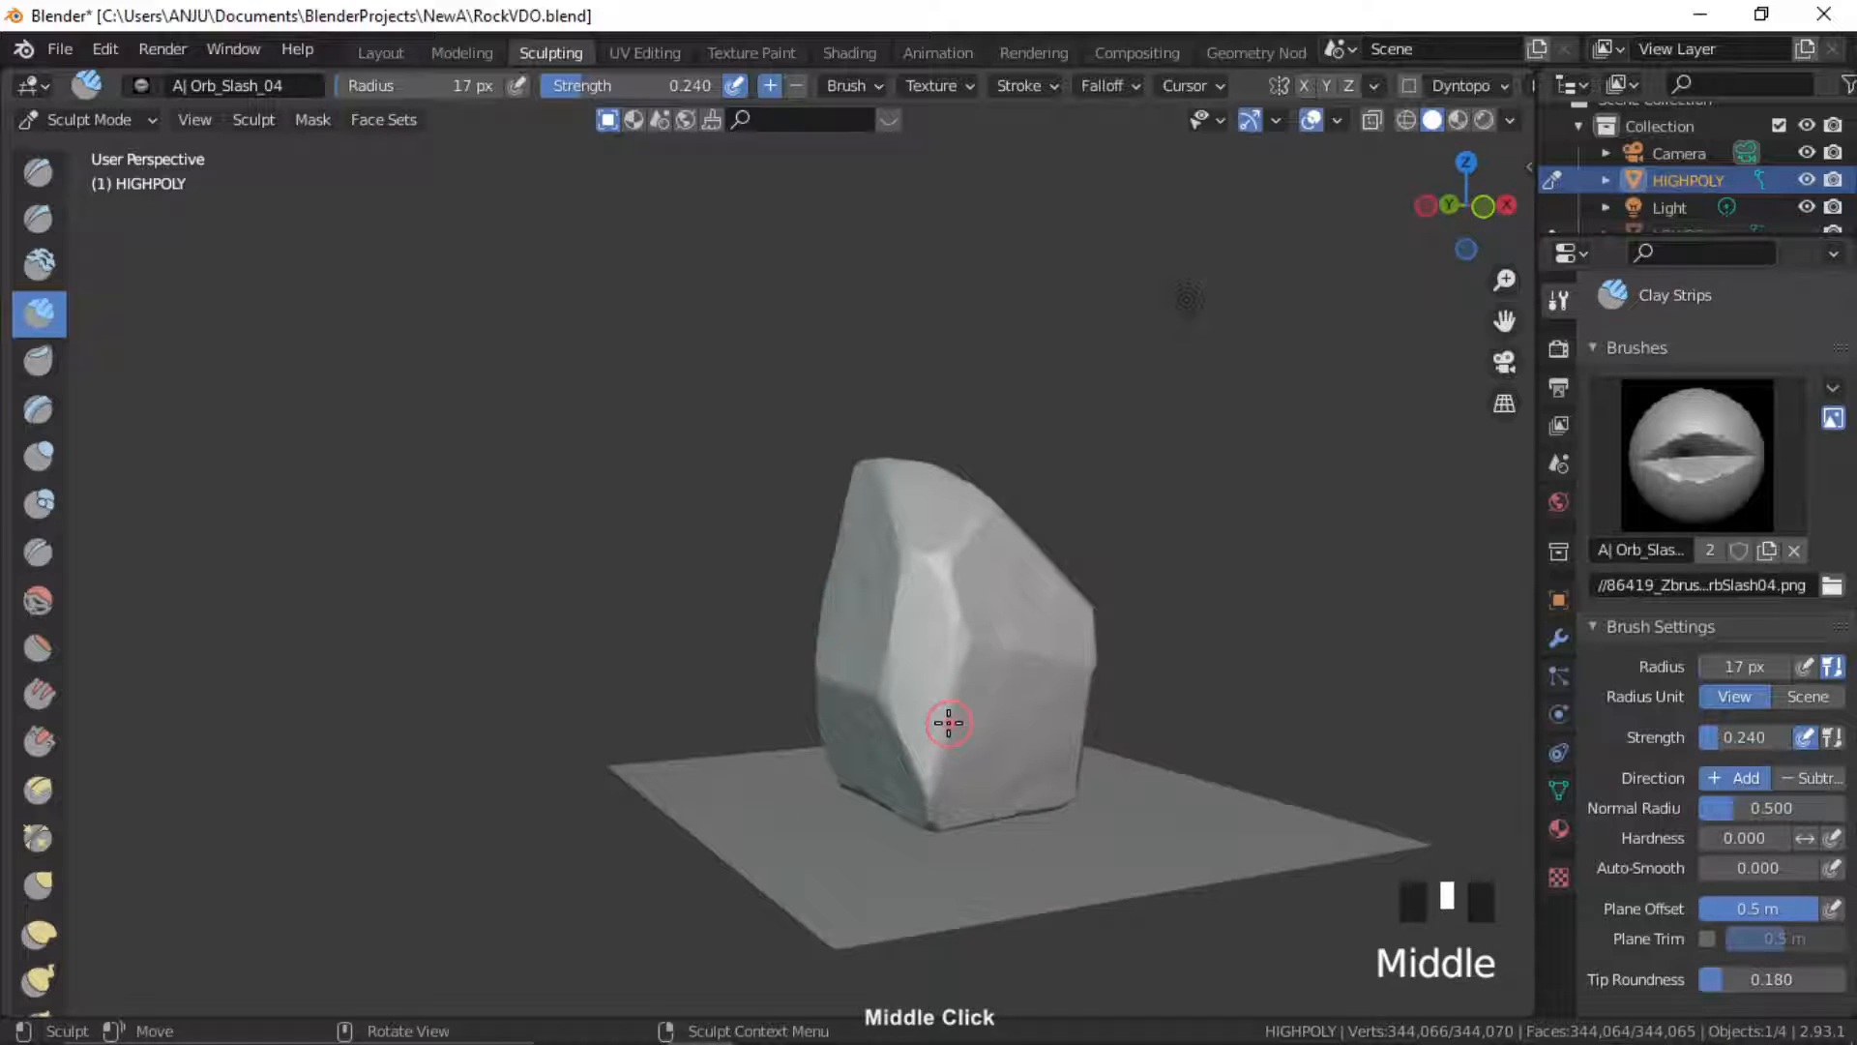
left_click(987, 755)
key("ctrl+z")
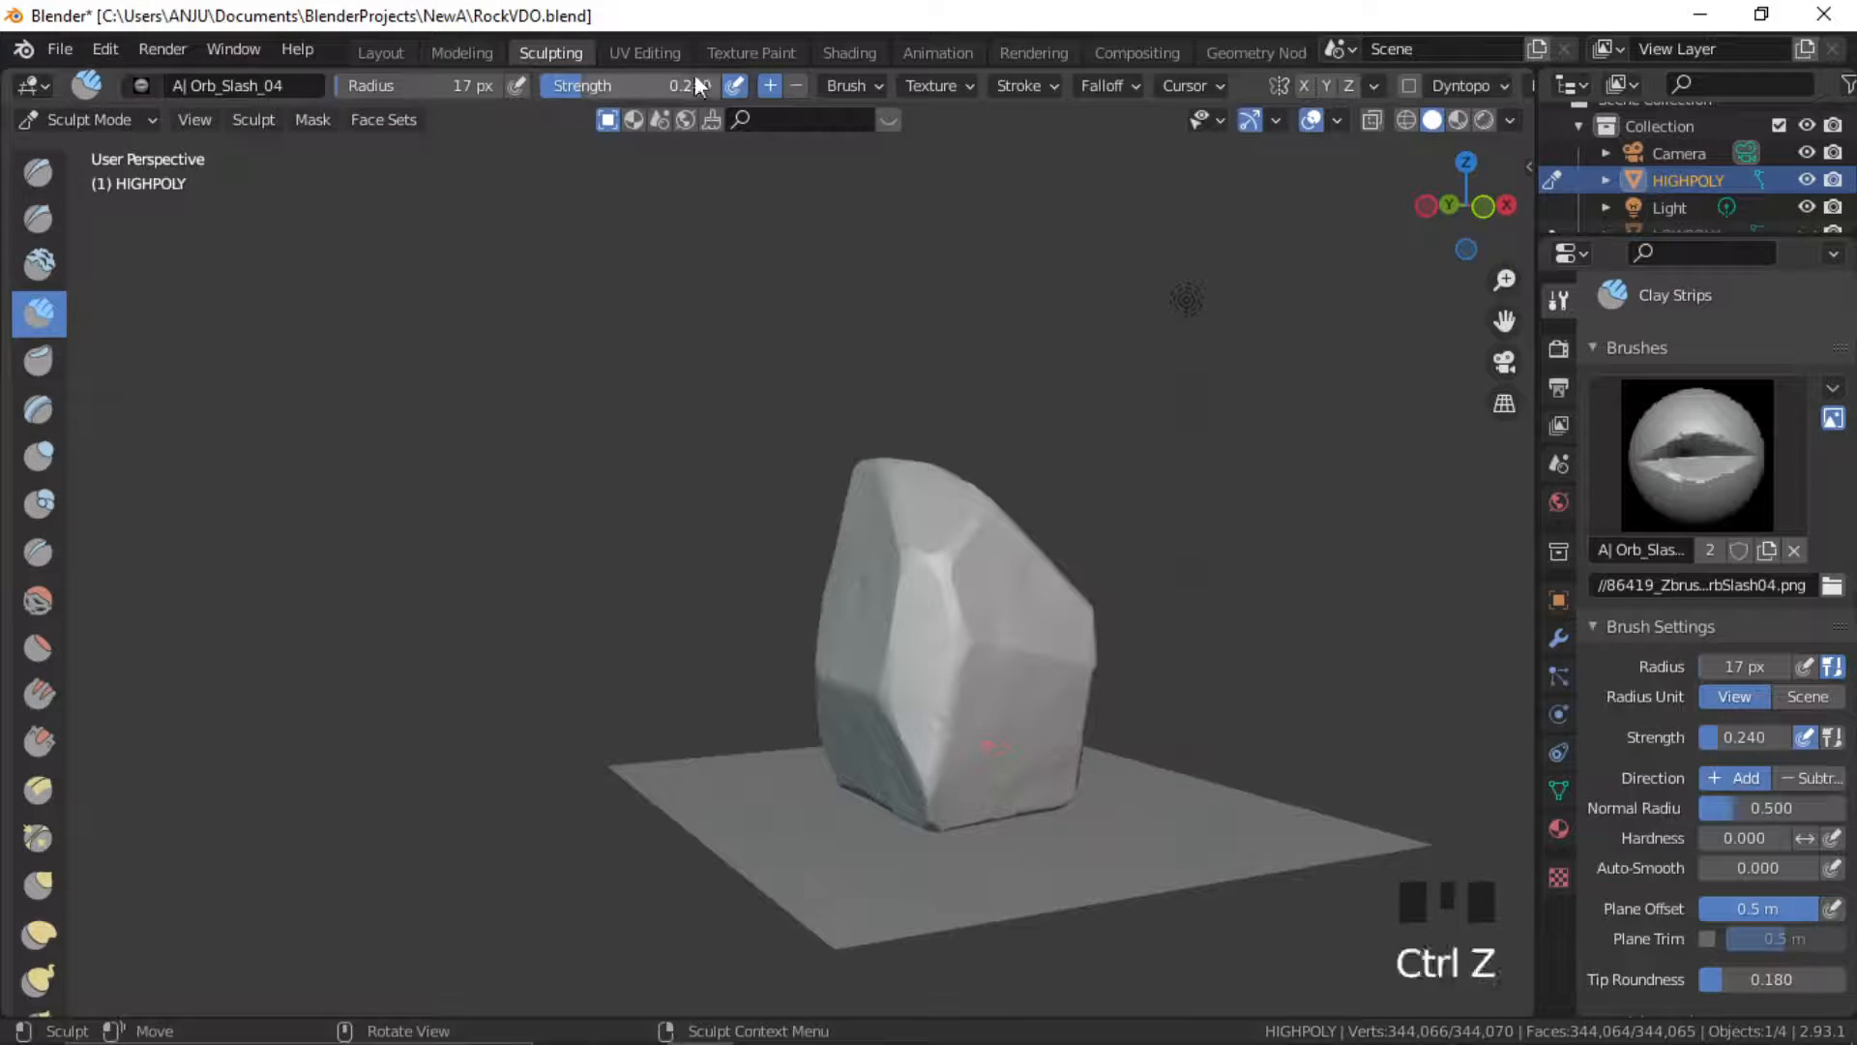
left_click_drag(592, 84, 659, 79)
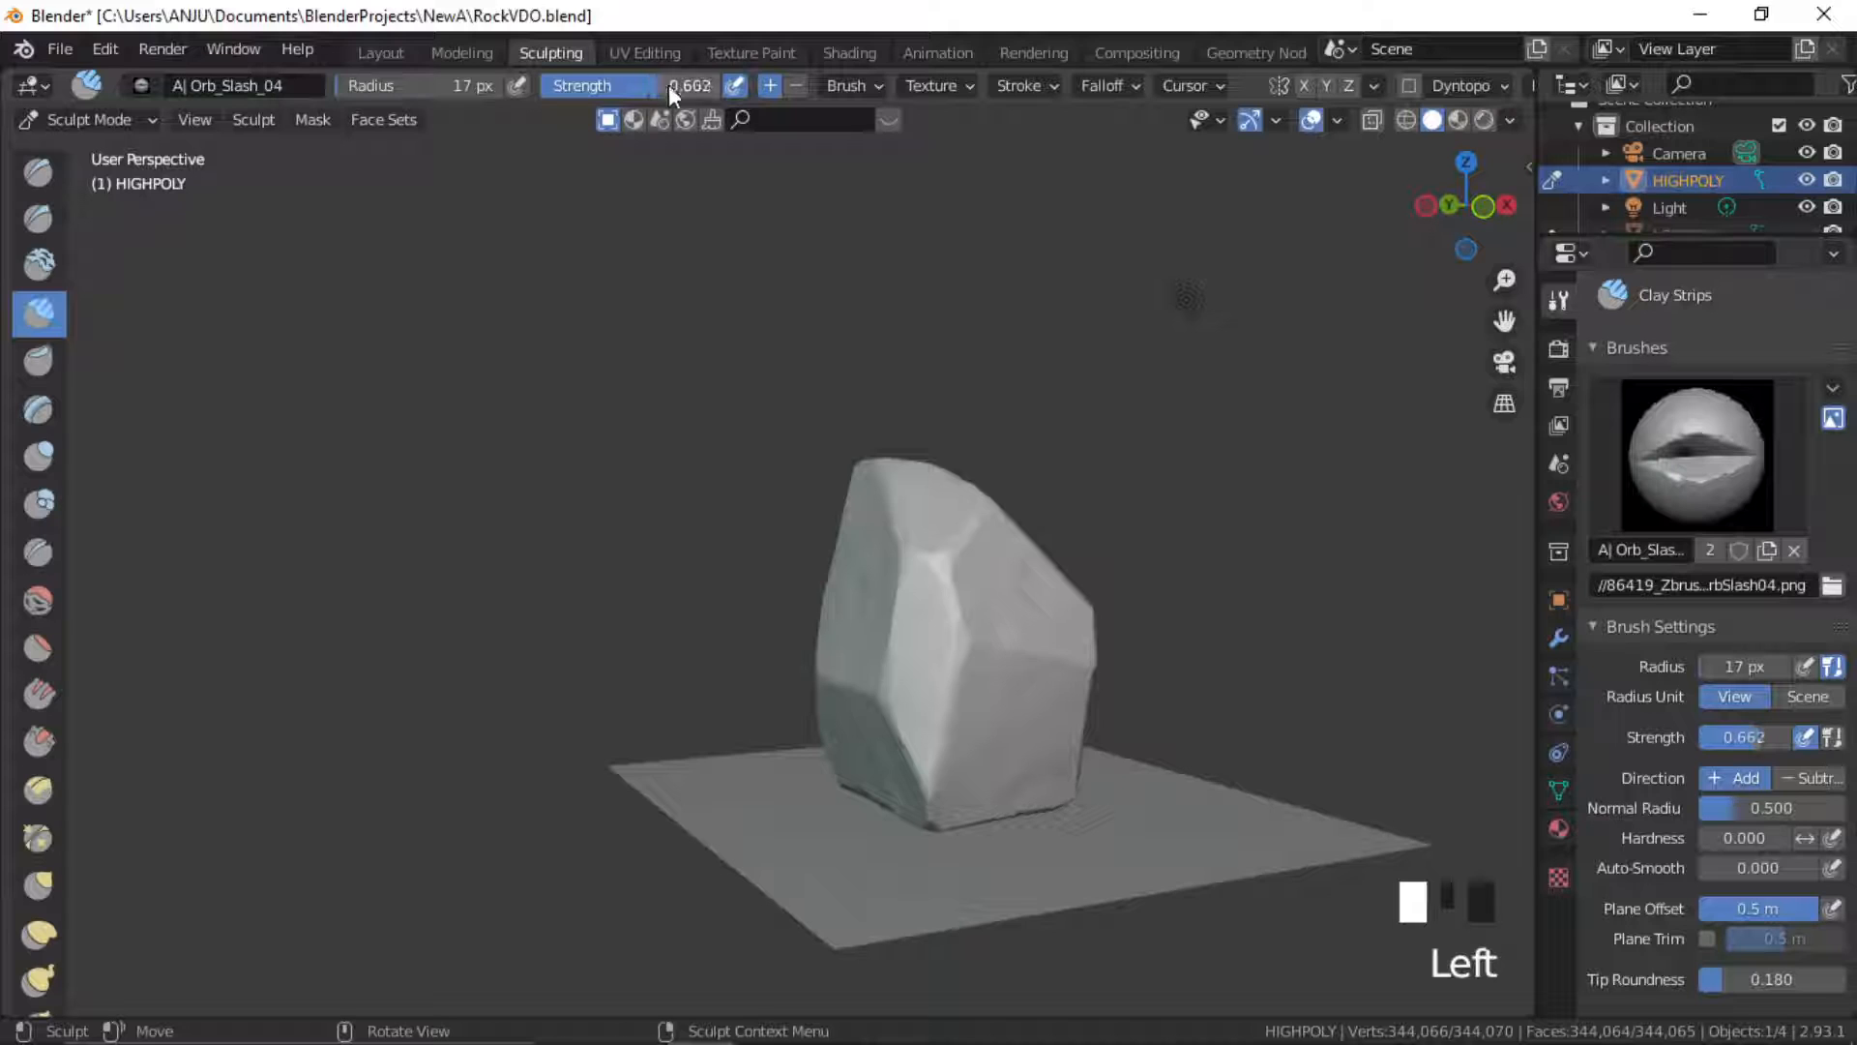
Carve a notch into the lower side edge and chip the rock's bottom edge with Orb_Slash_04
mouse_move(1013, 737)
left_mouse_down()
mouse_move(953, 745)
mouse_move(979, 779)
left_mouse_up()
middle_click_drag(997, 770, 1042, 795)
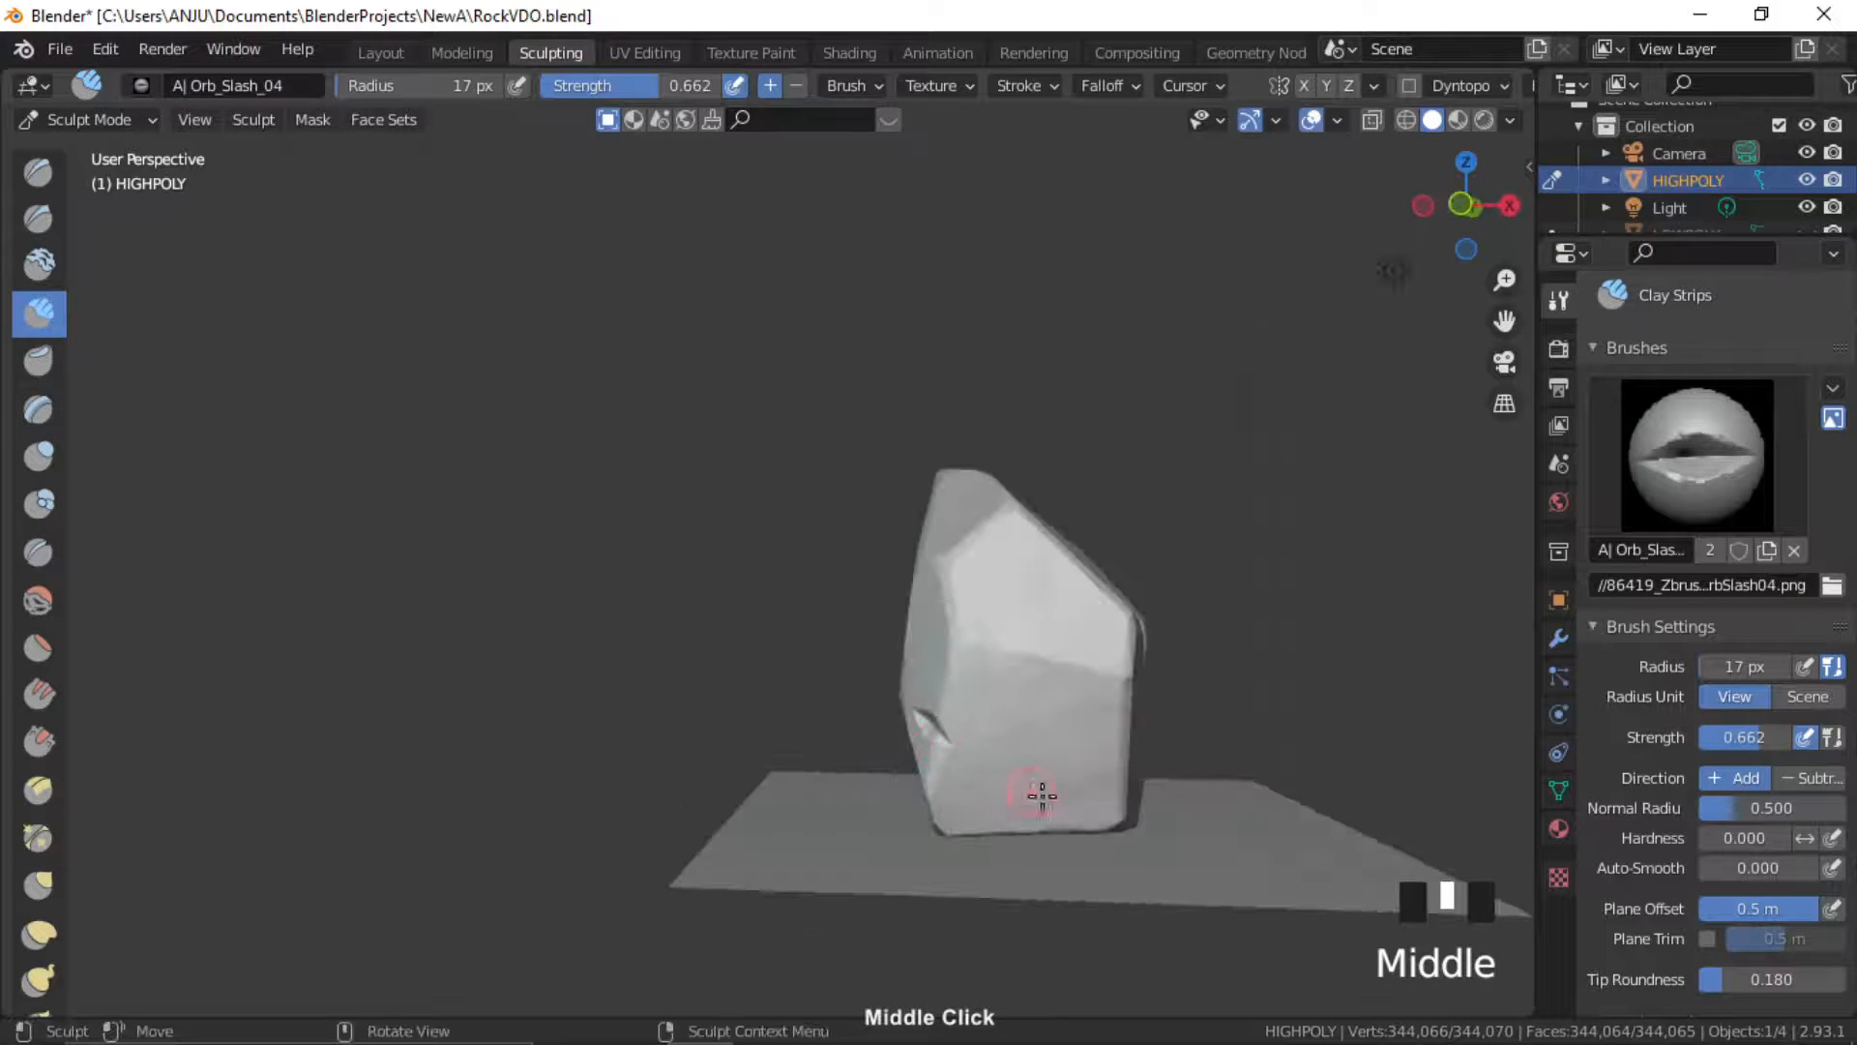
mouse_move(1034, 814)
left_mouse_down()
mouse_move(1072, 833)
mouse_move(1048, 832)
left_mouse_up()
mouse_move(1045, 746)
middle_mouse_down()
mouse_move(1202, 713)
mouse_move(983, 628)
middle_mouse_up()
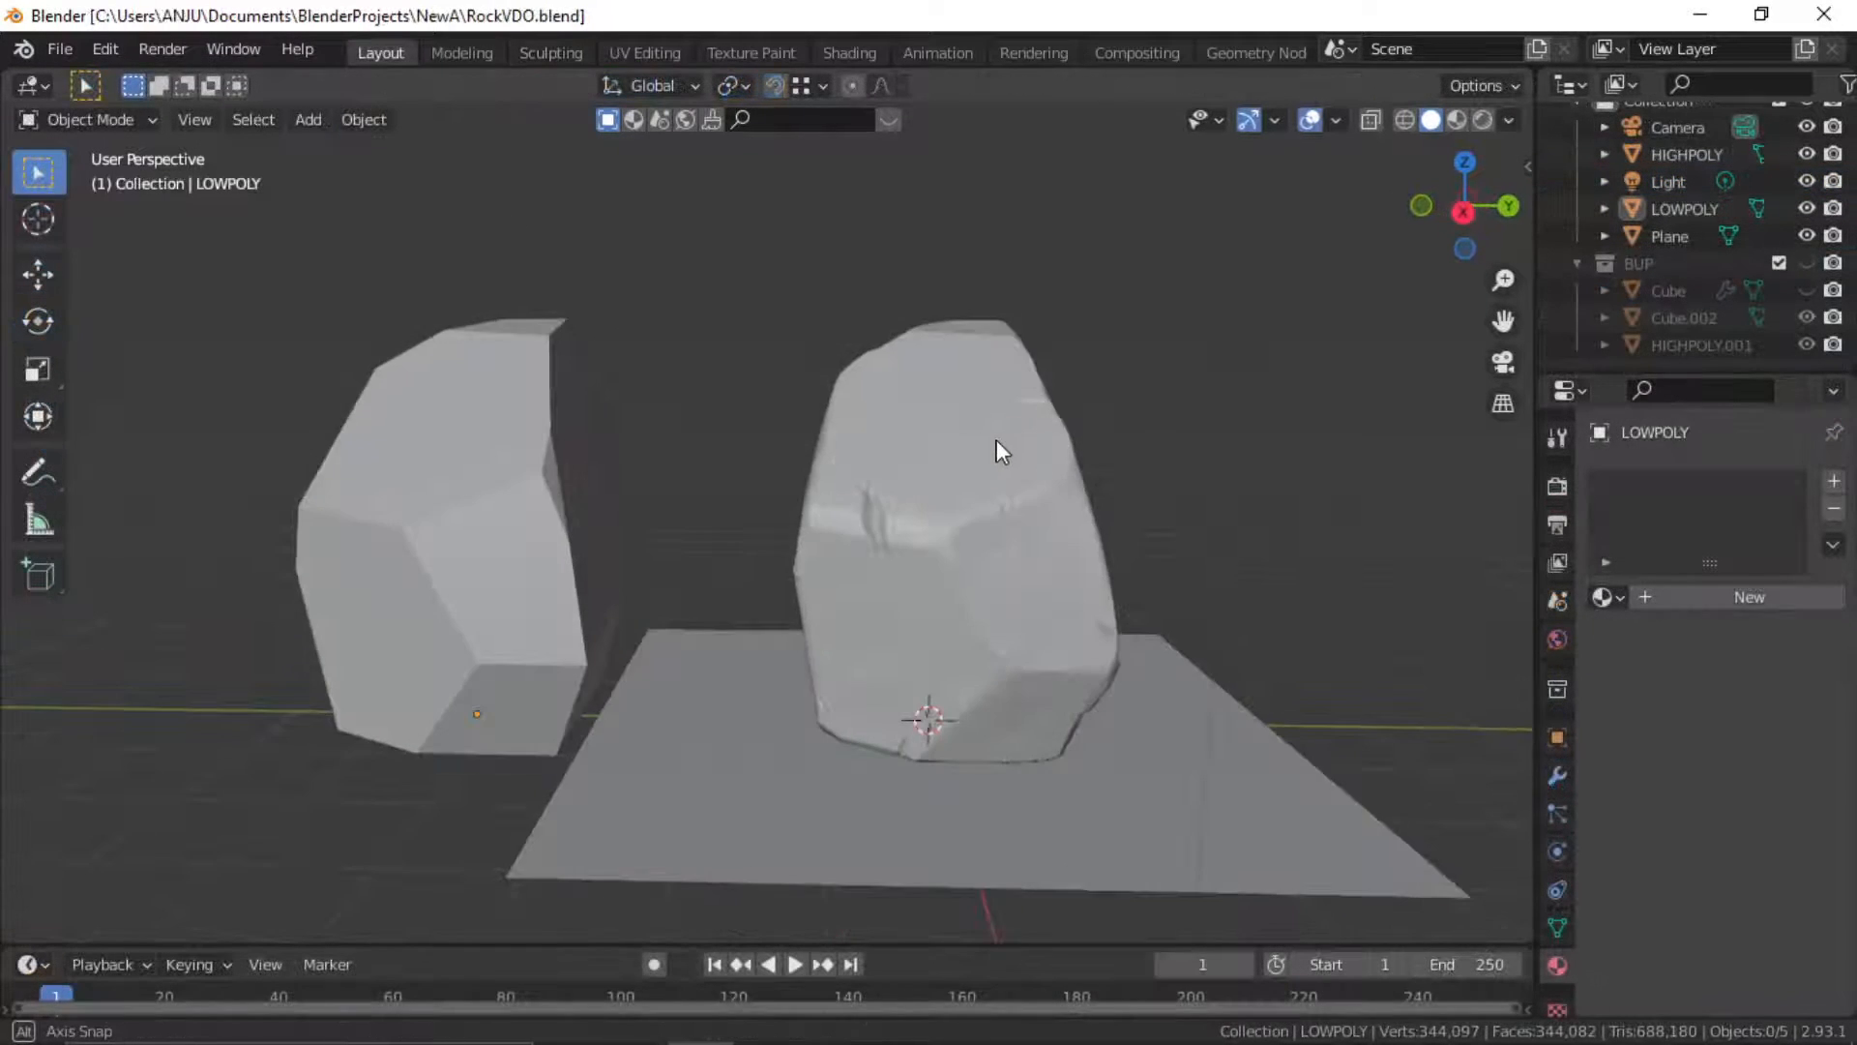
Snap the LOWPOLY rock to the 3D cursor, without offset, so it overlaps HIGHPOLY
mouse_move(996, 439)
middle_mouse_down()
mouse_move(751, 460)
mouse_move(1132, 461)
mouse_move(746, 464)
mouse_move(738, 506)
mouse_move(999, 505)
mouse_move(674, 492)
mouse_move(716, 464)
mouse_move(763, 464)
mouse_move(735, 548)
middle_mouse_up()
left_click(605, 510)
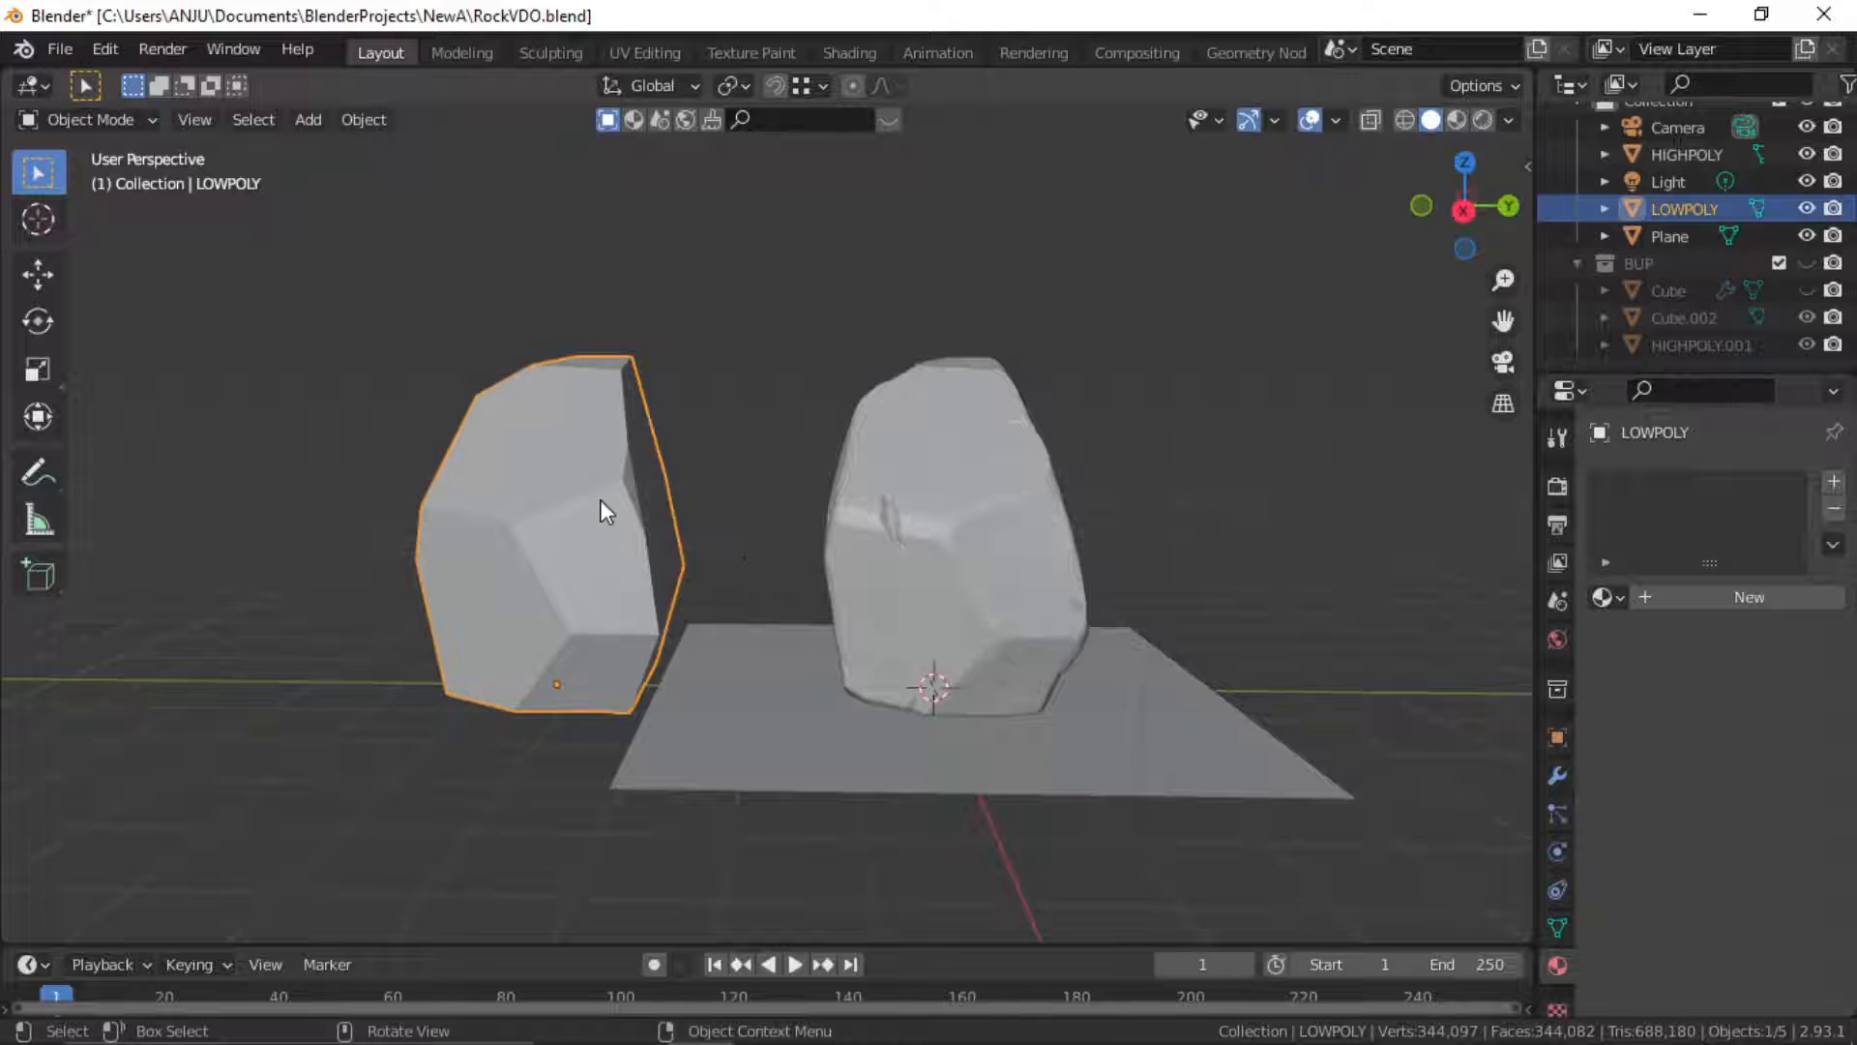
middle_click_drag(606, 510, 771, 543)
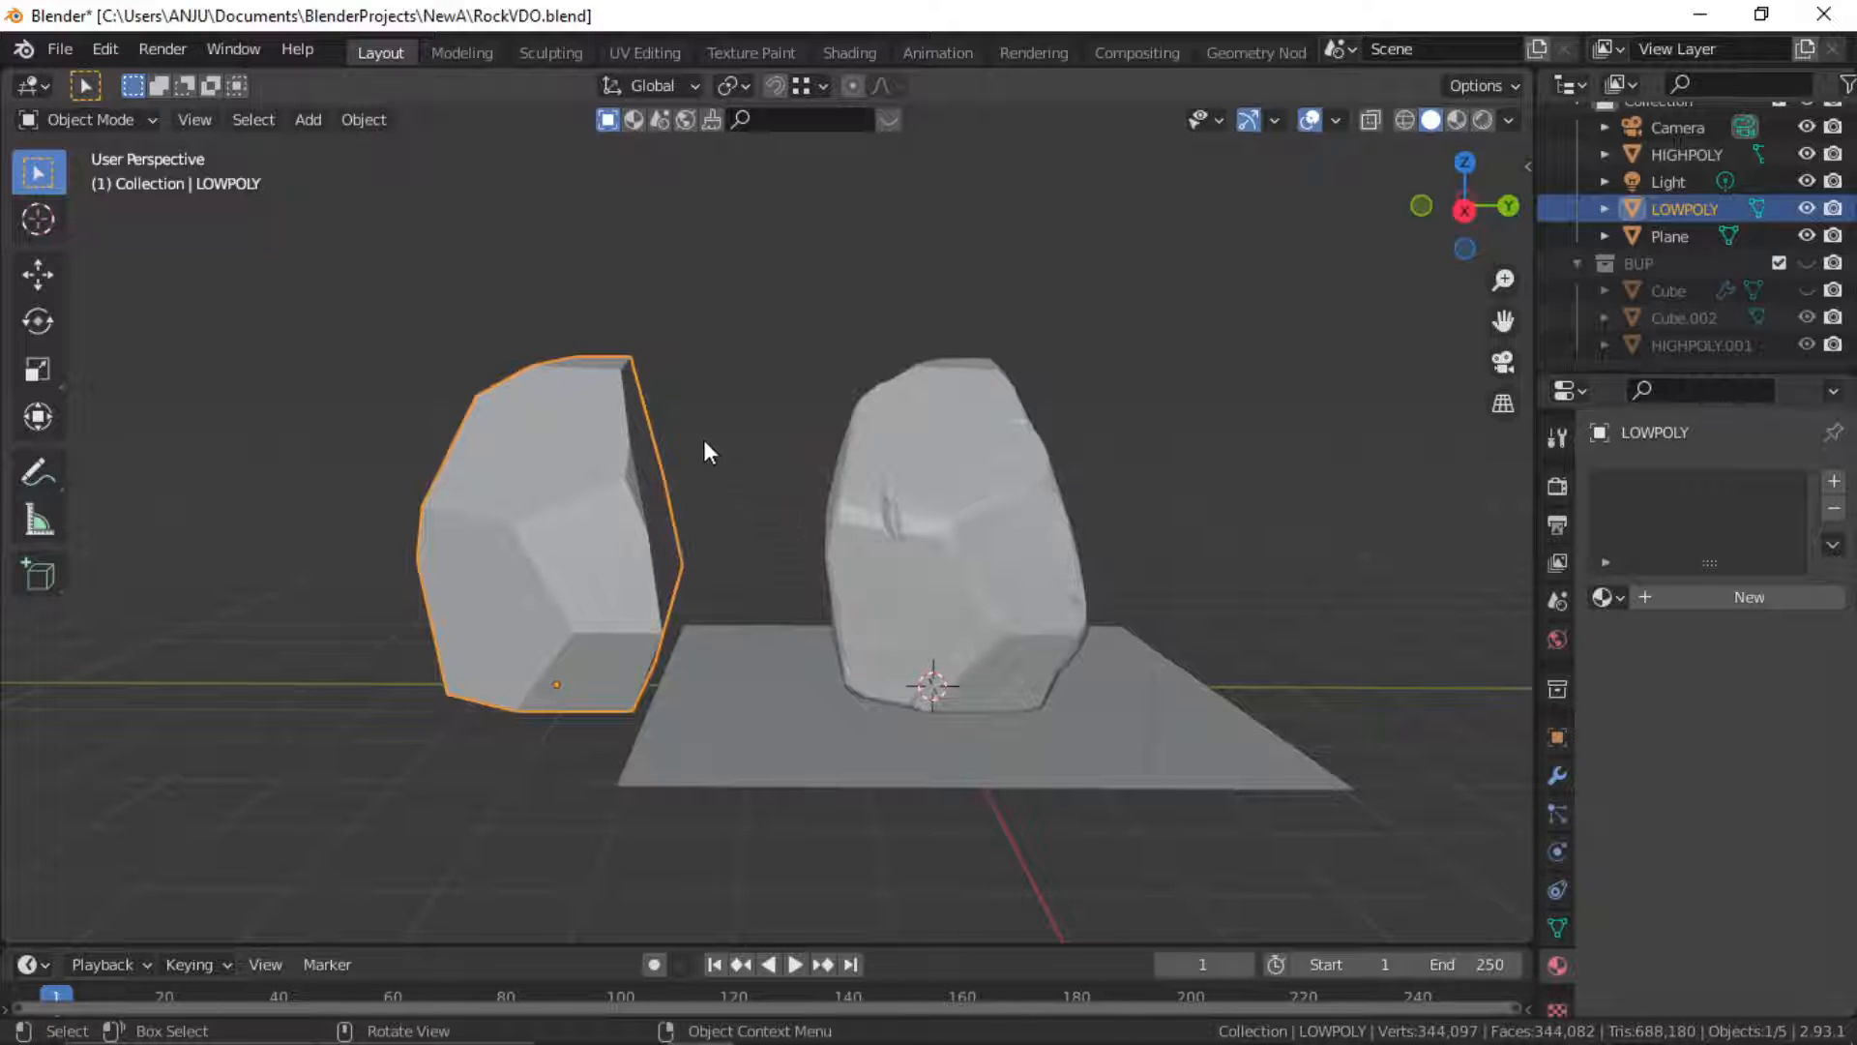
left_click(363, 119)
mouse_move(462, 181)
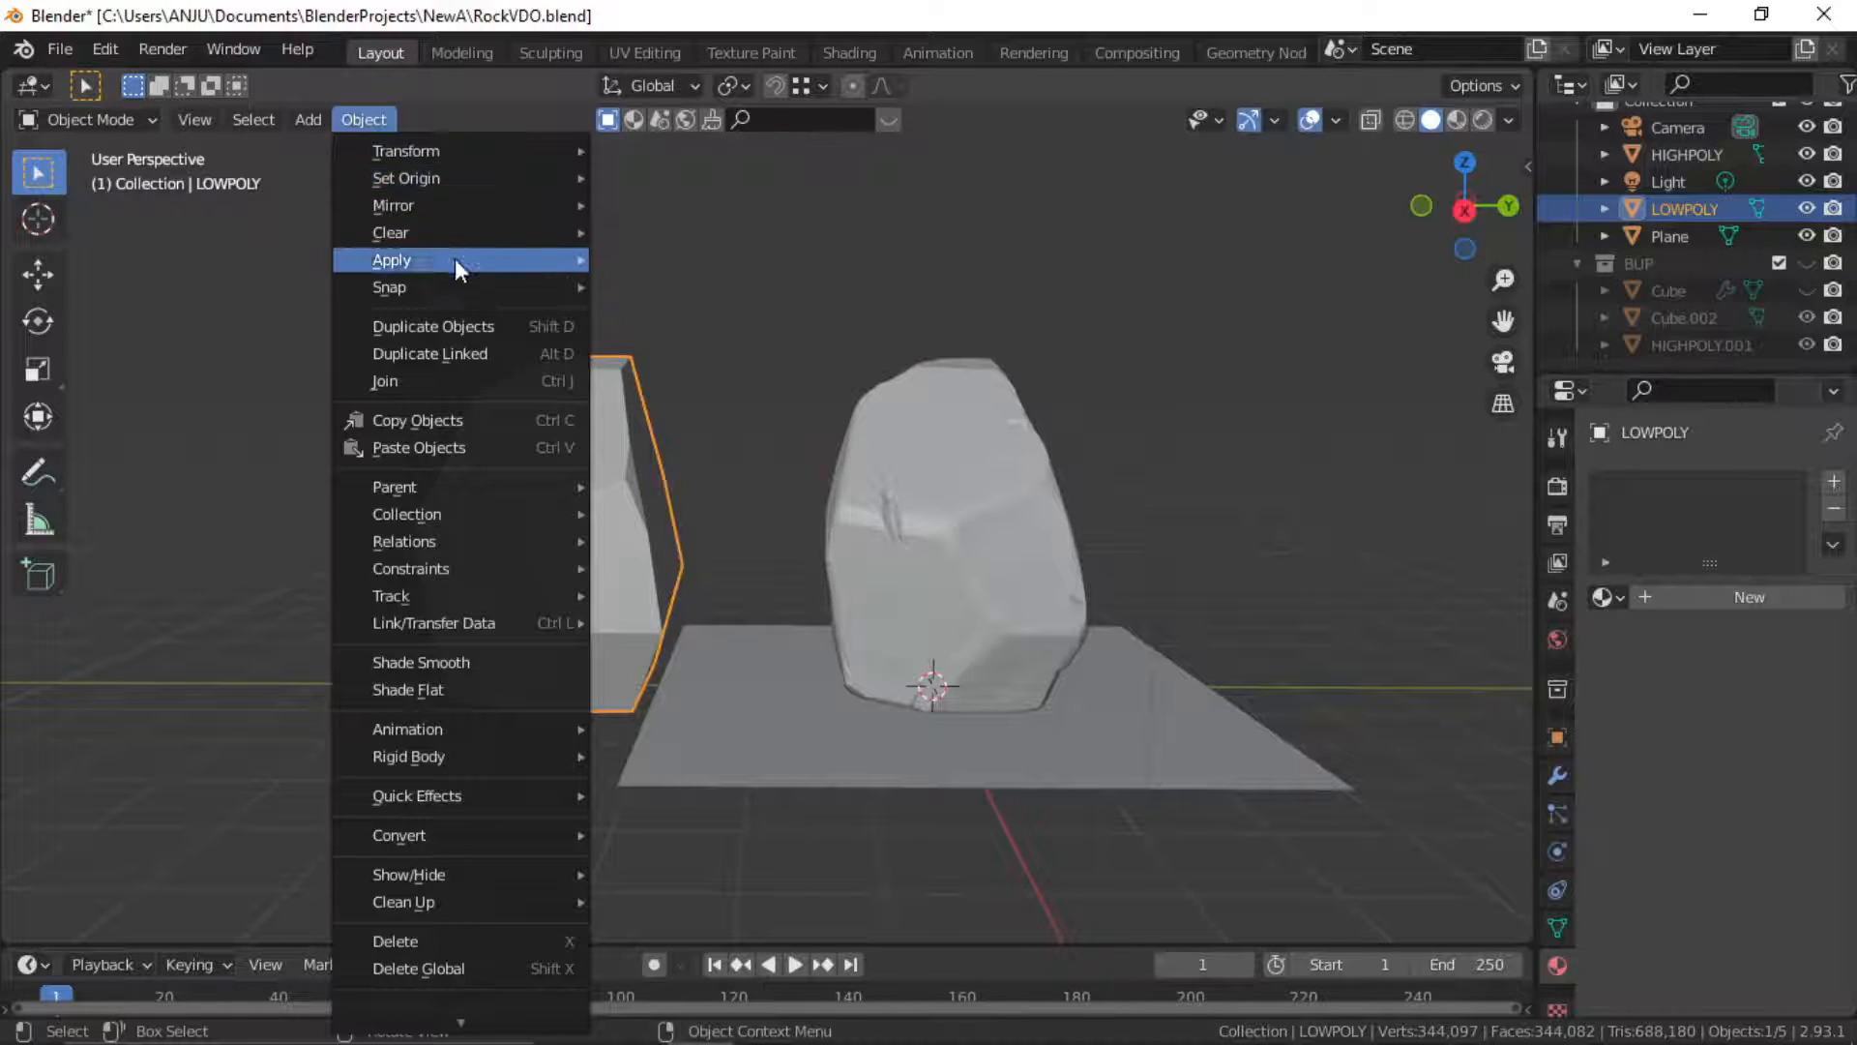
mouse_move(458, 285)
left_click(739, 310)
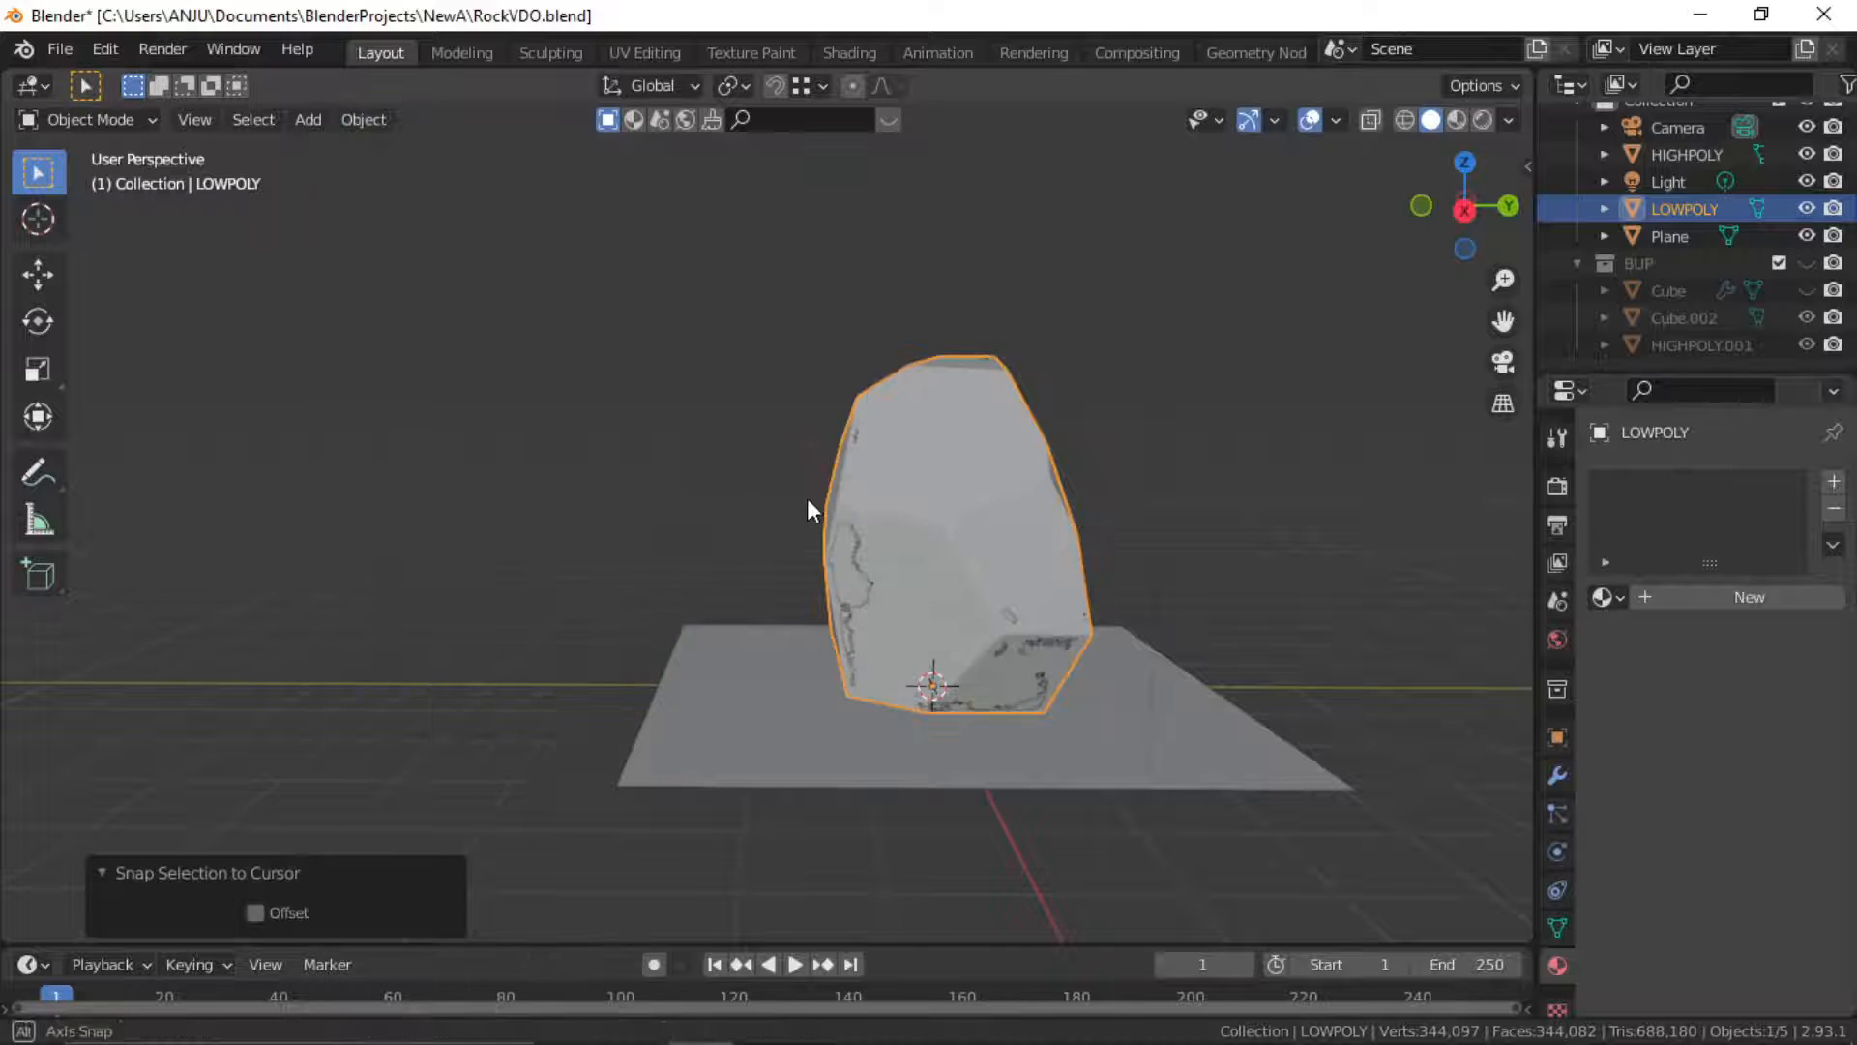
Inspect from several sides how the LOWPOLY and HIGHPOLY rocks overlap
middle_click_drag(806, 497, 1183, 519)
middle_click_drag(895, 490, 671, 472)
middle_click_drag(986, 474, 870, 489)
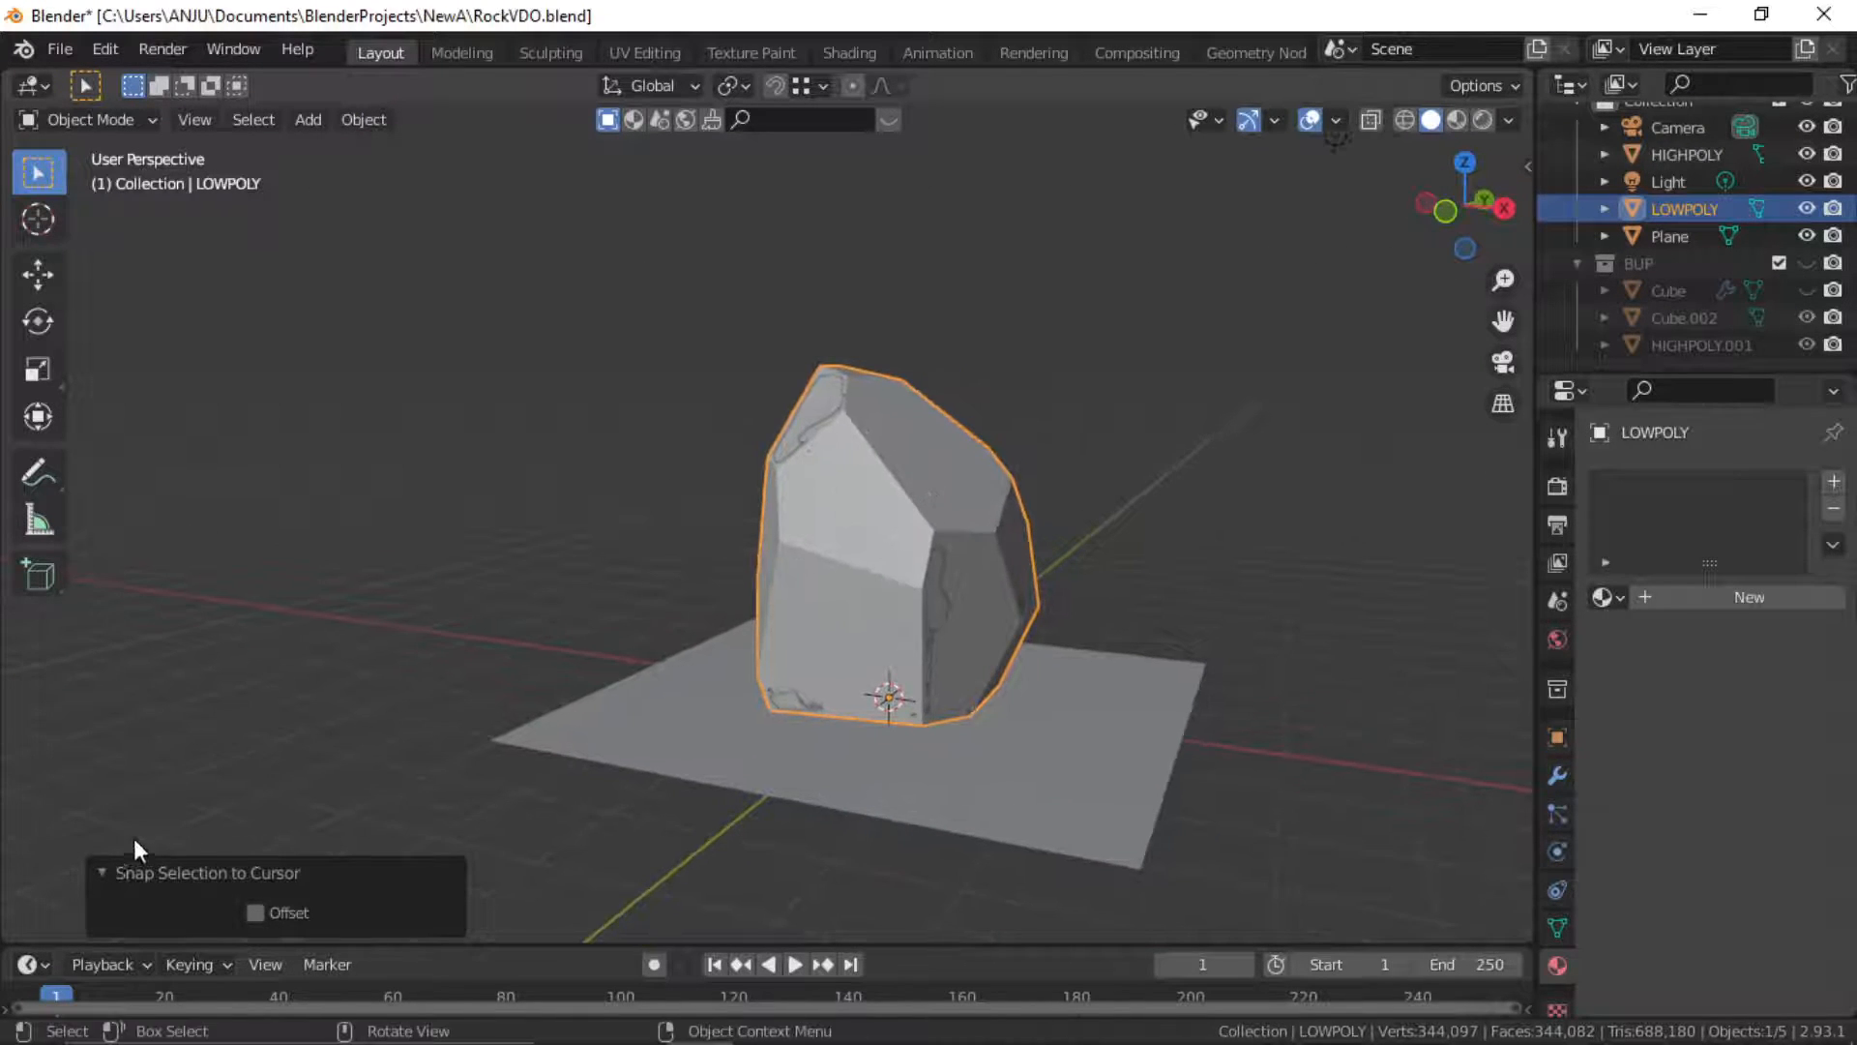
left_click(136, 871)
middle_click_drag(850, 629, 619, 605)
middle_click_drag(960, 587, 907, 595, "shift")
scroll(884, 619, "up", 1)
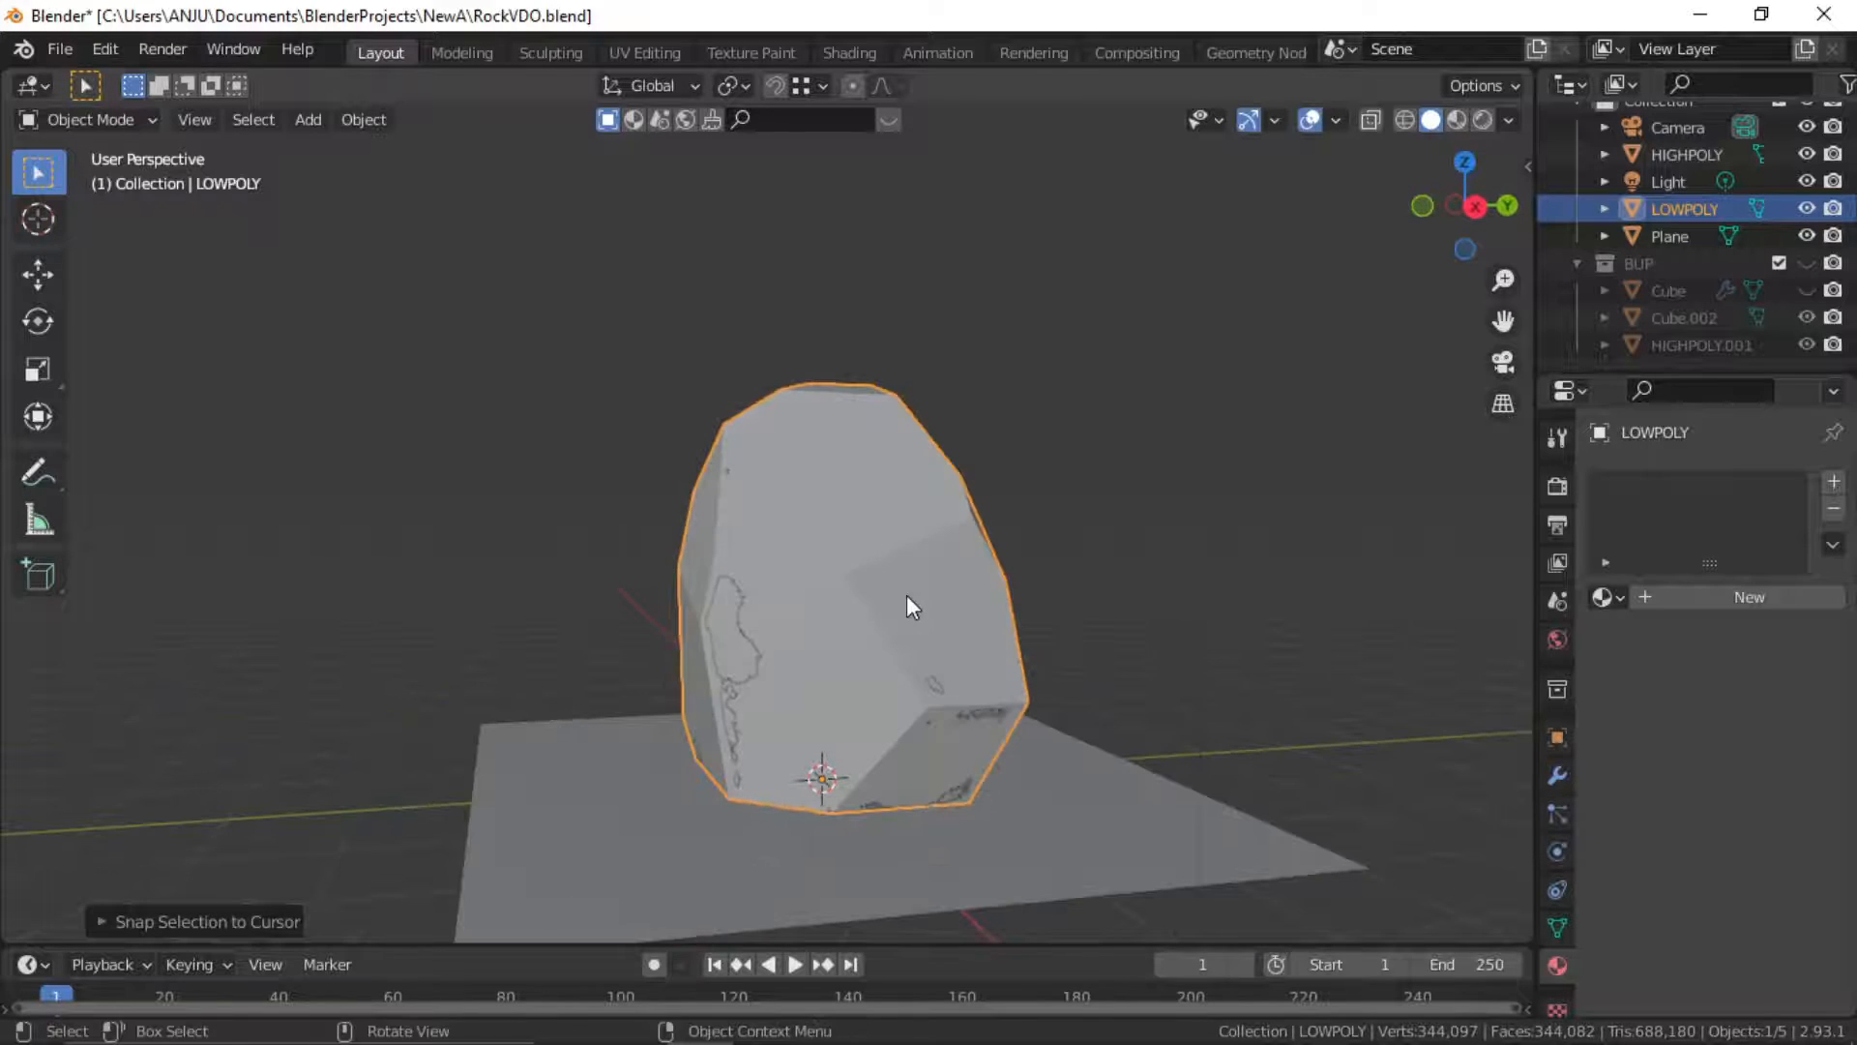
Create a new material for LOWPOLY and frame its shader nodes in the Shading workspace
left_click(848, 485)
left_click(861, 527)
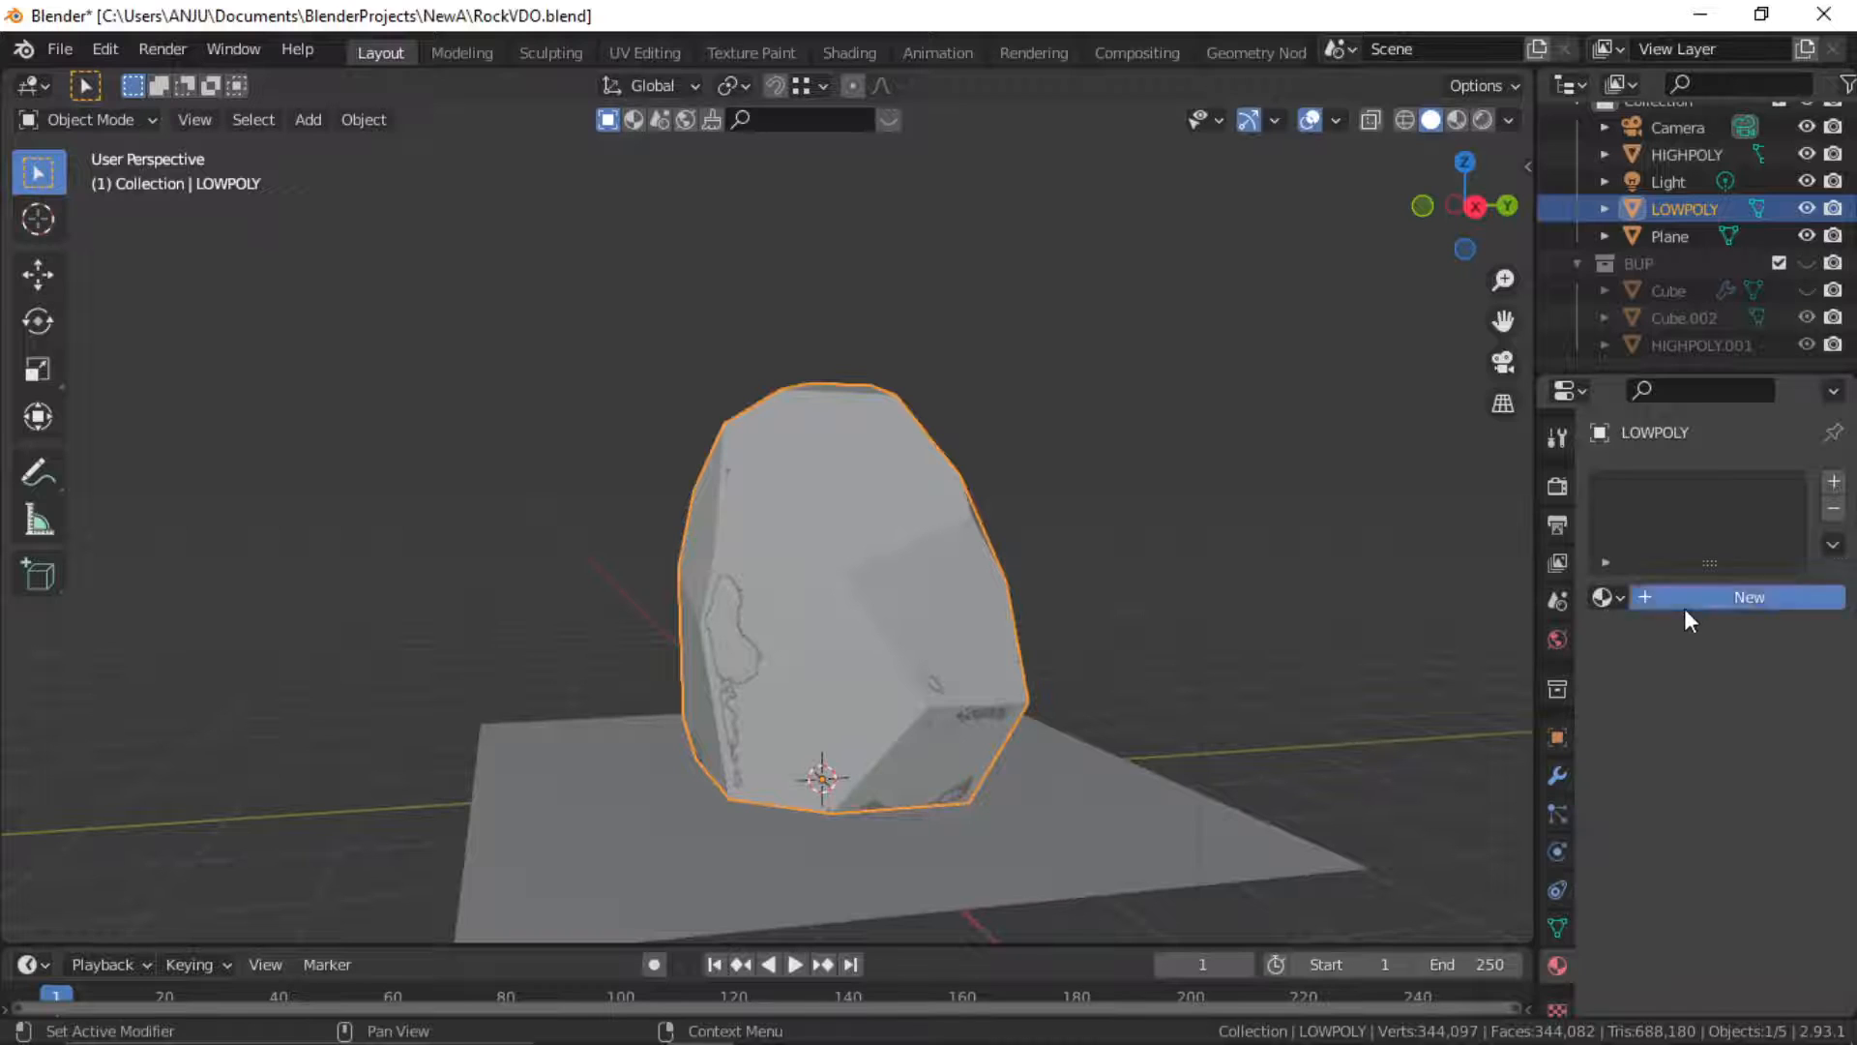
left_click(1685, 600)
left_click(838, 54)
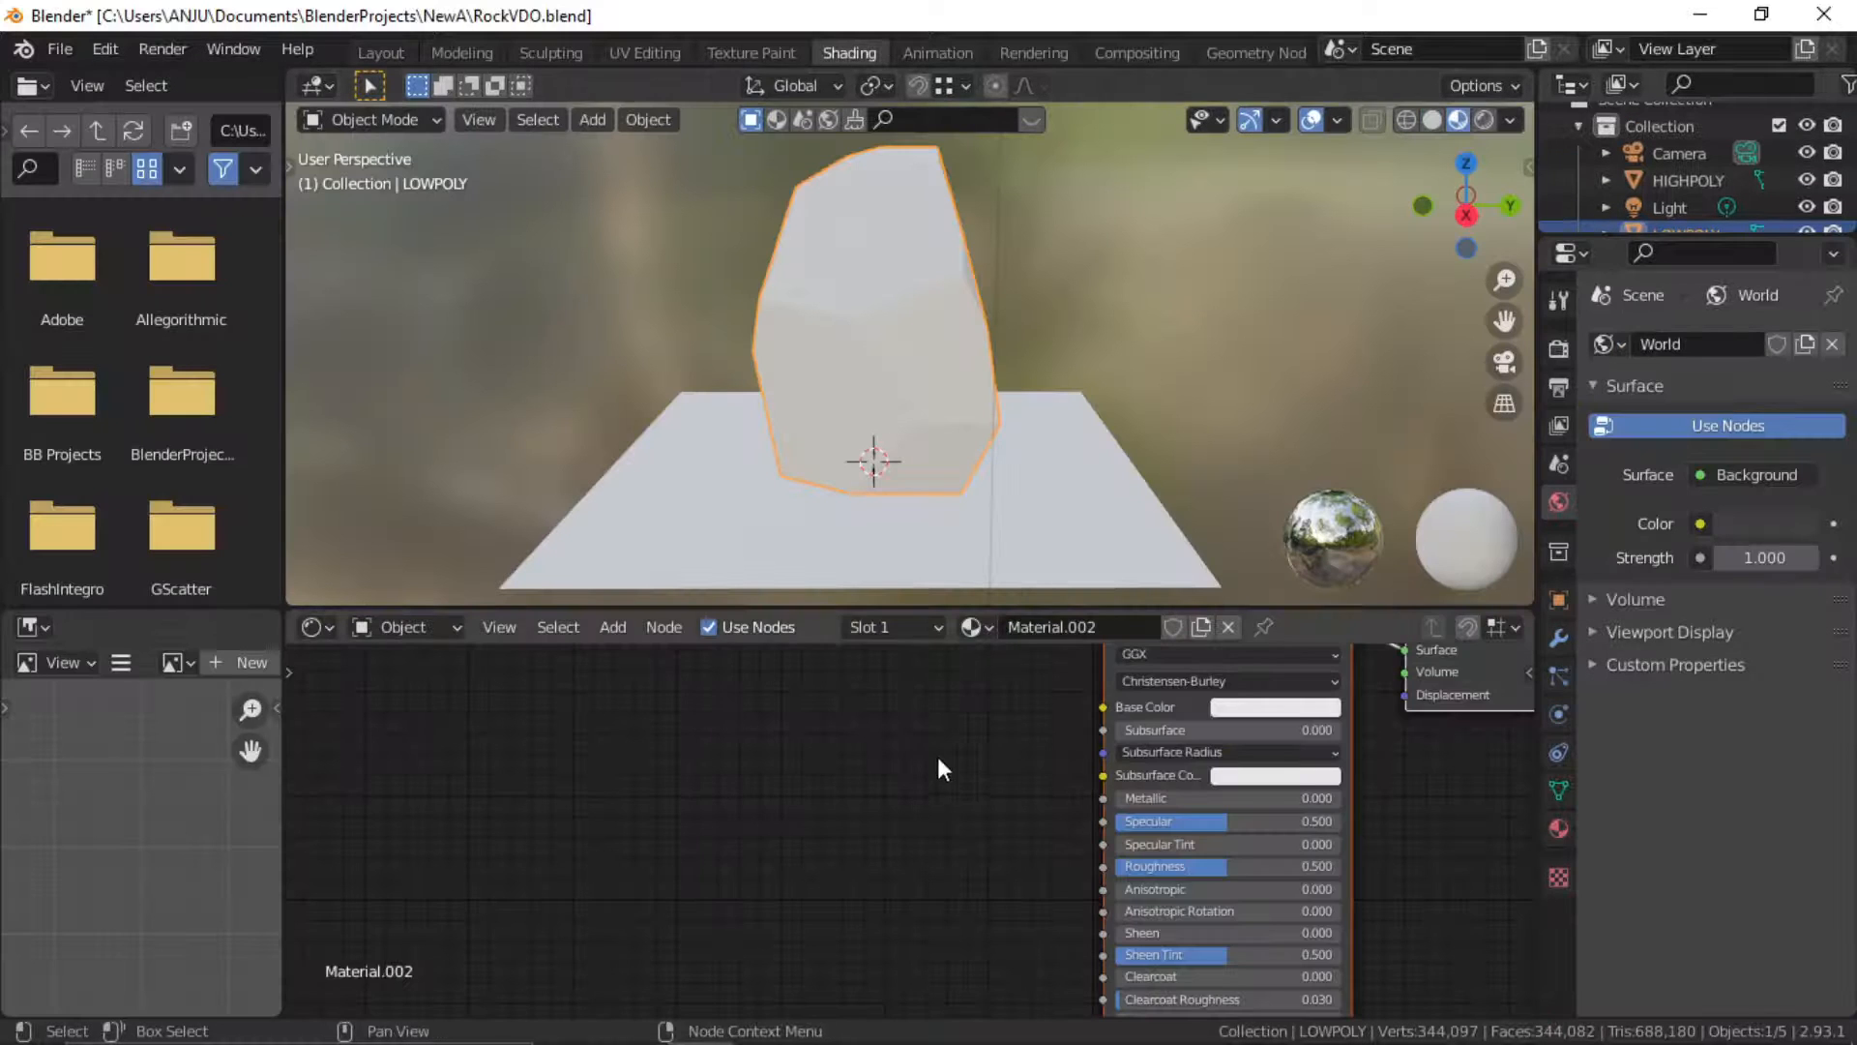
key("Home")
scroll(948, 774, "up", 4)
middle_click_drag(1066, 776, 1063, 805)
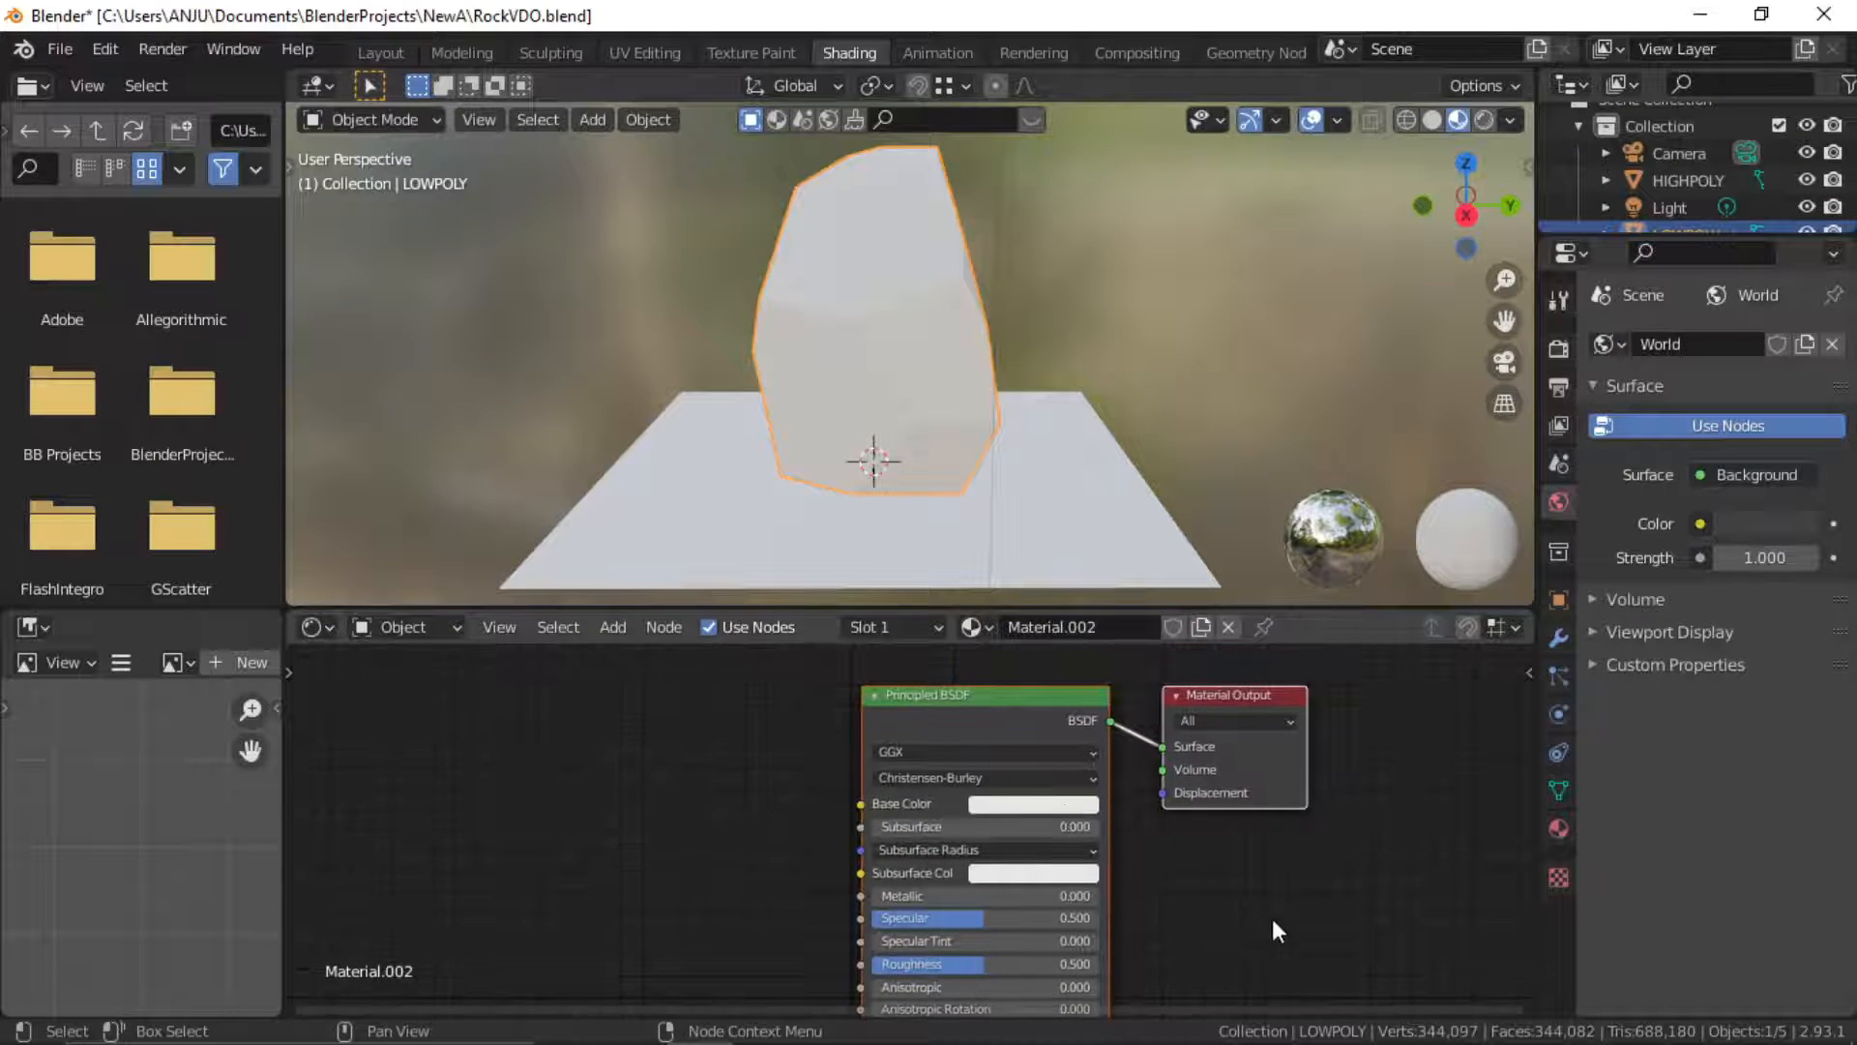
left_click(1273, 919)
scroll(1020, 827, "down", 2)
middle_click_drag(950, 780, 991, 752)
scroll(991, 753, "down", 1)
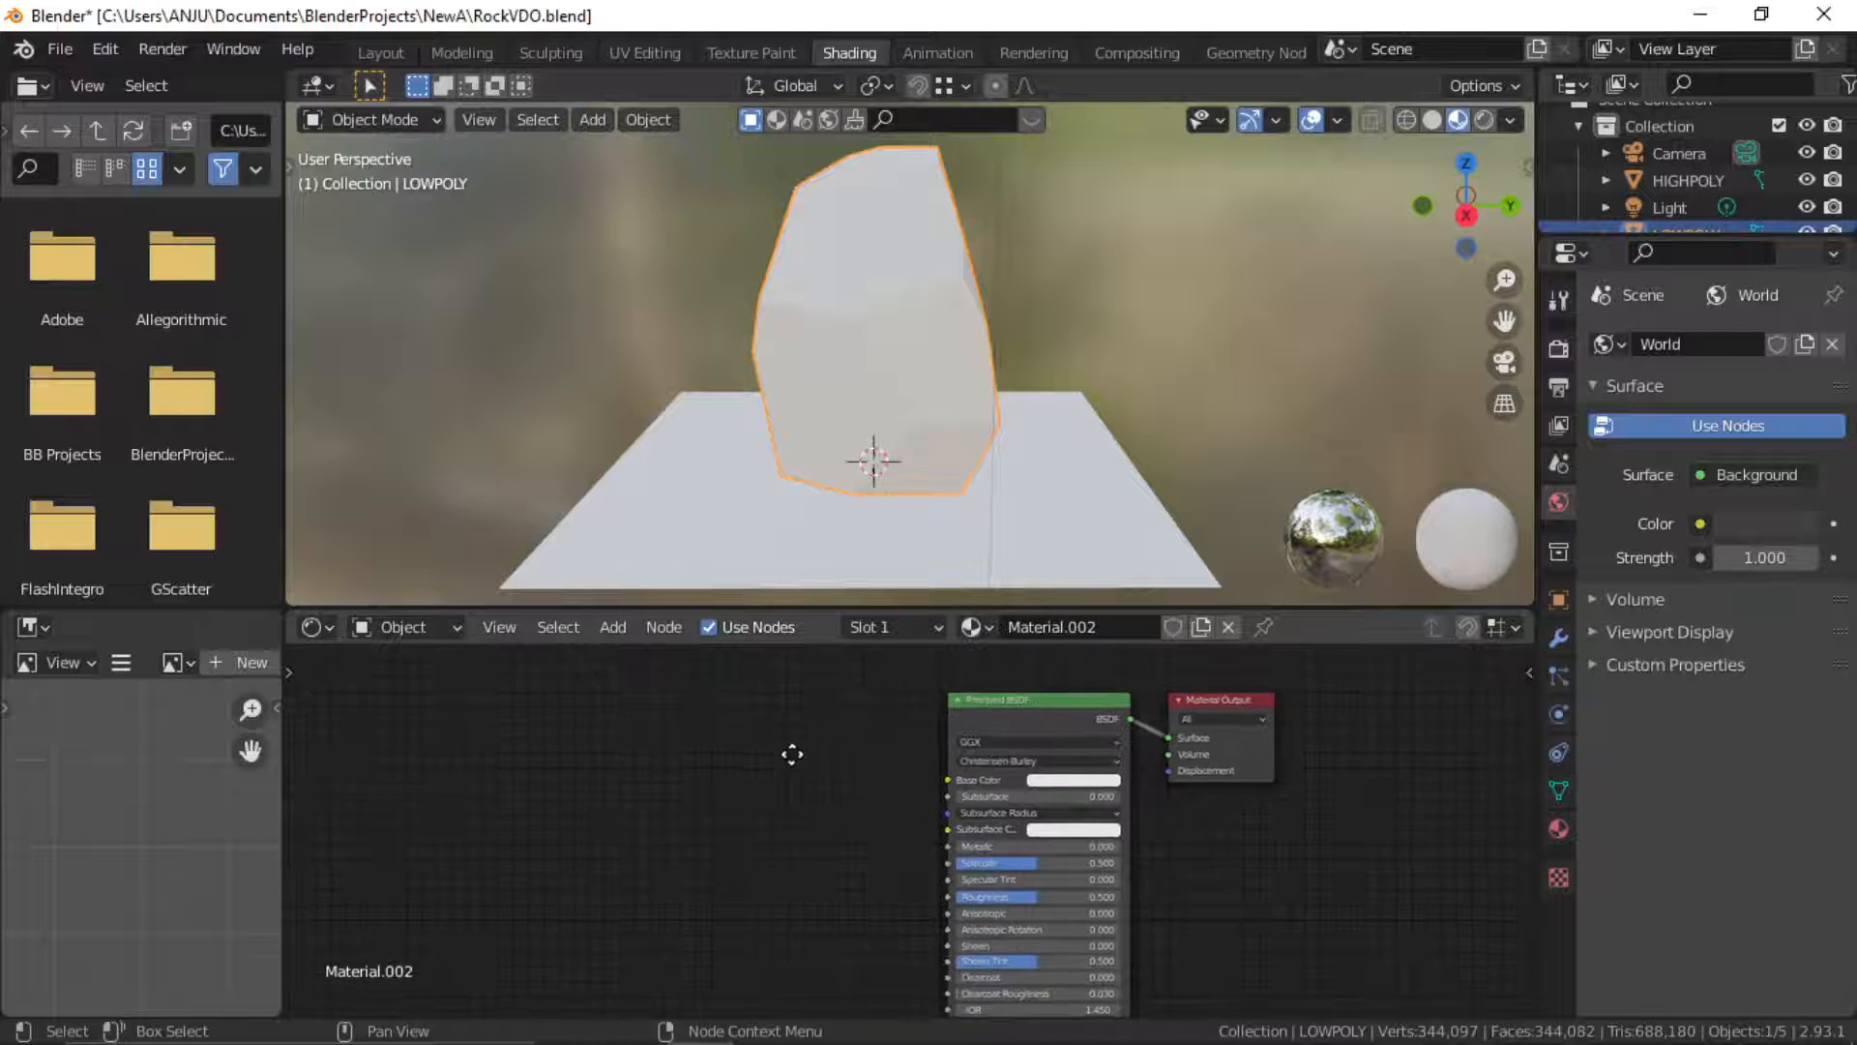
Add an Image Texture node beside the Principled BSDF in LOWPOLY's material
key("shift+a")
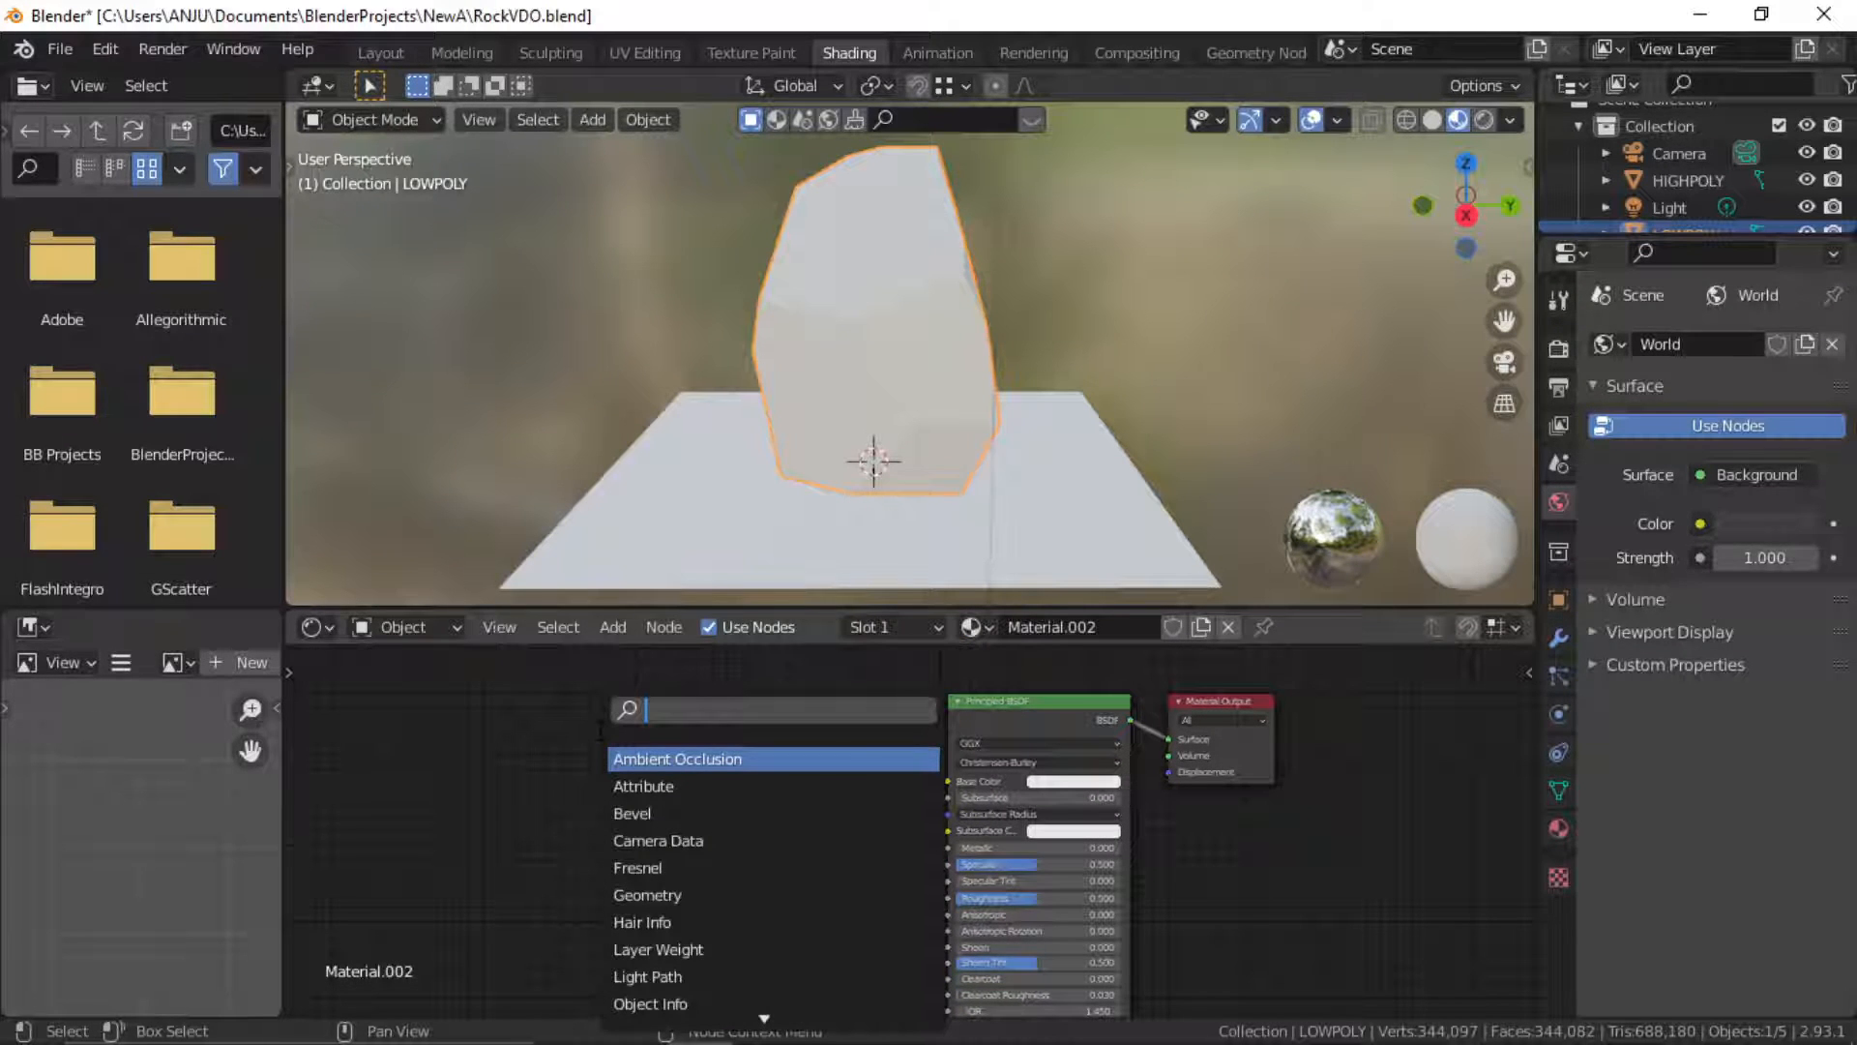
type("ima")
left_click(713, 759)
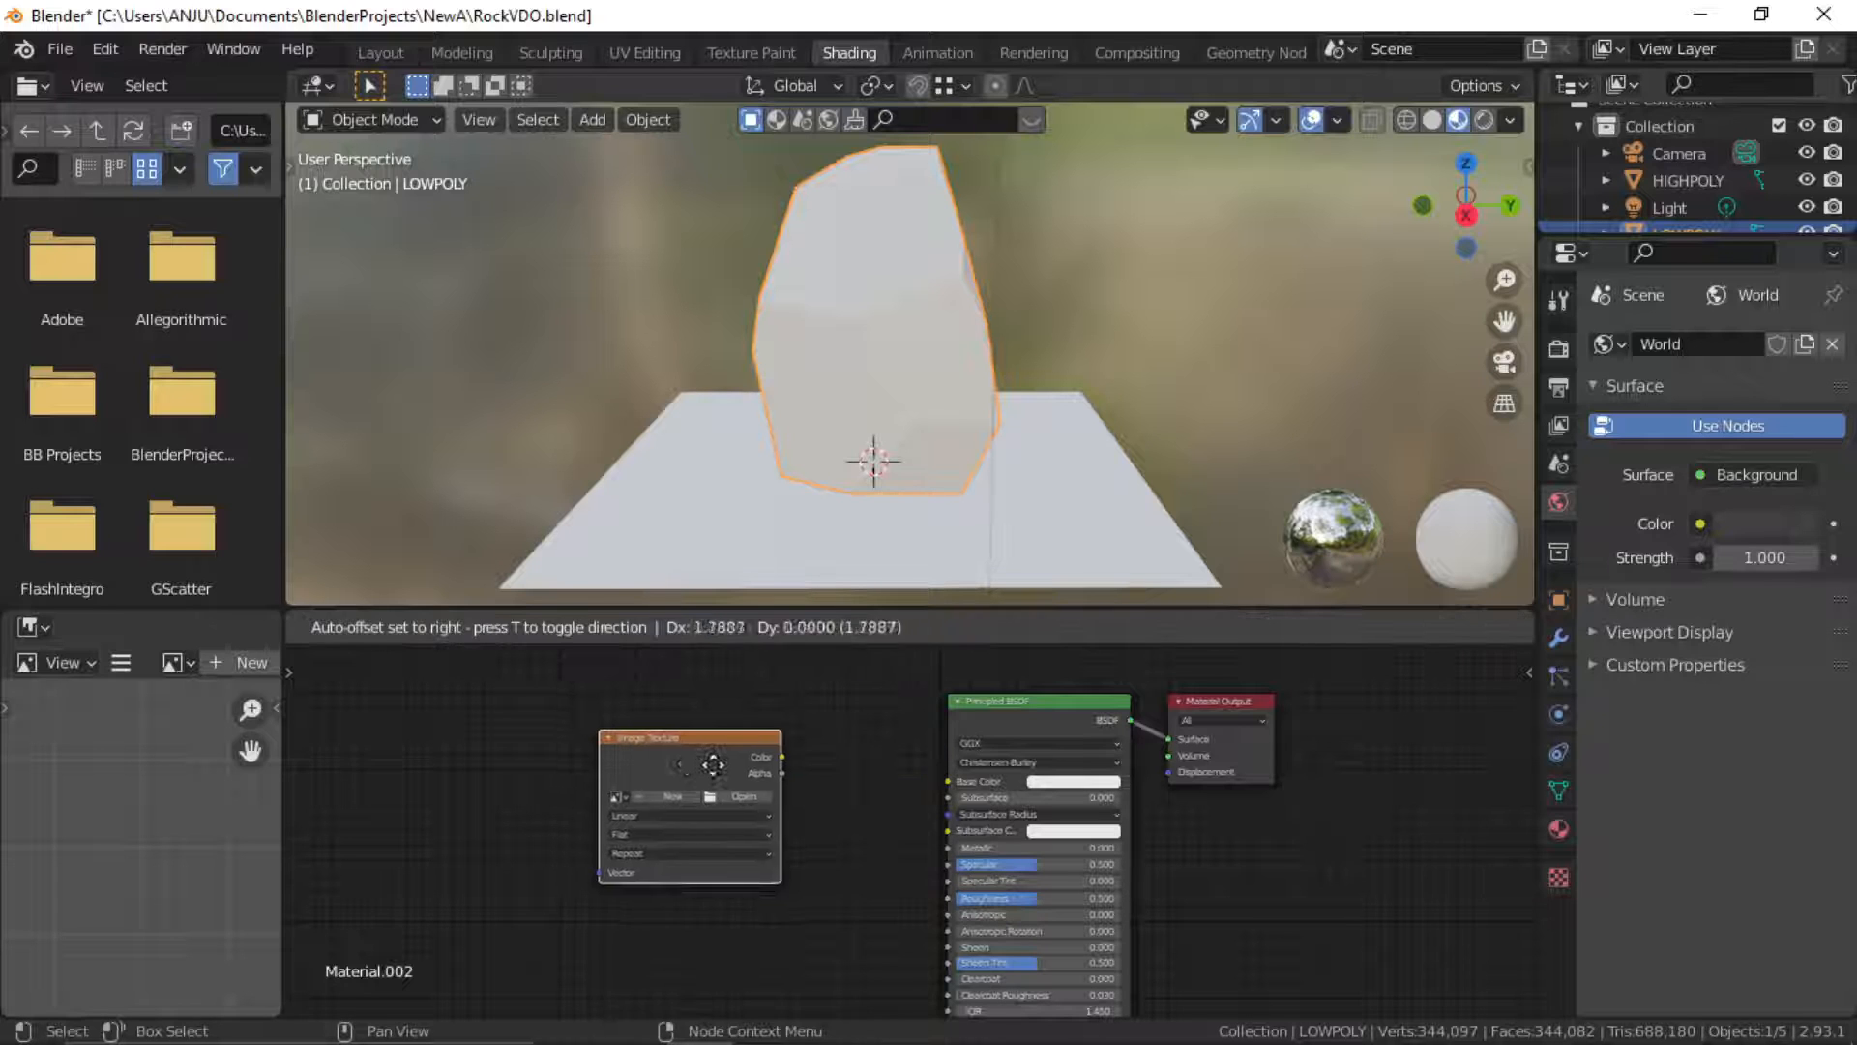
left_click(642, 765)
scroll(598, 797, "up", 4)
middle_click_drag(593, 796, 767, 829)
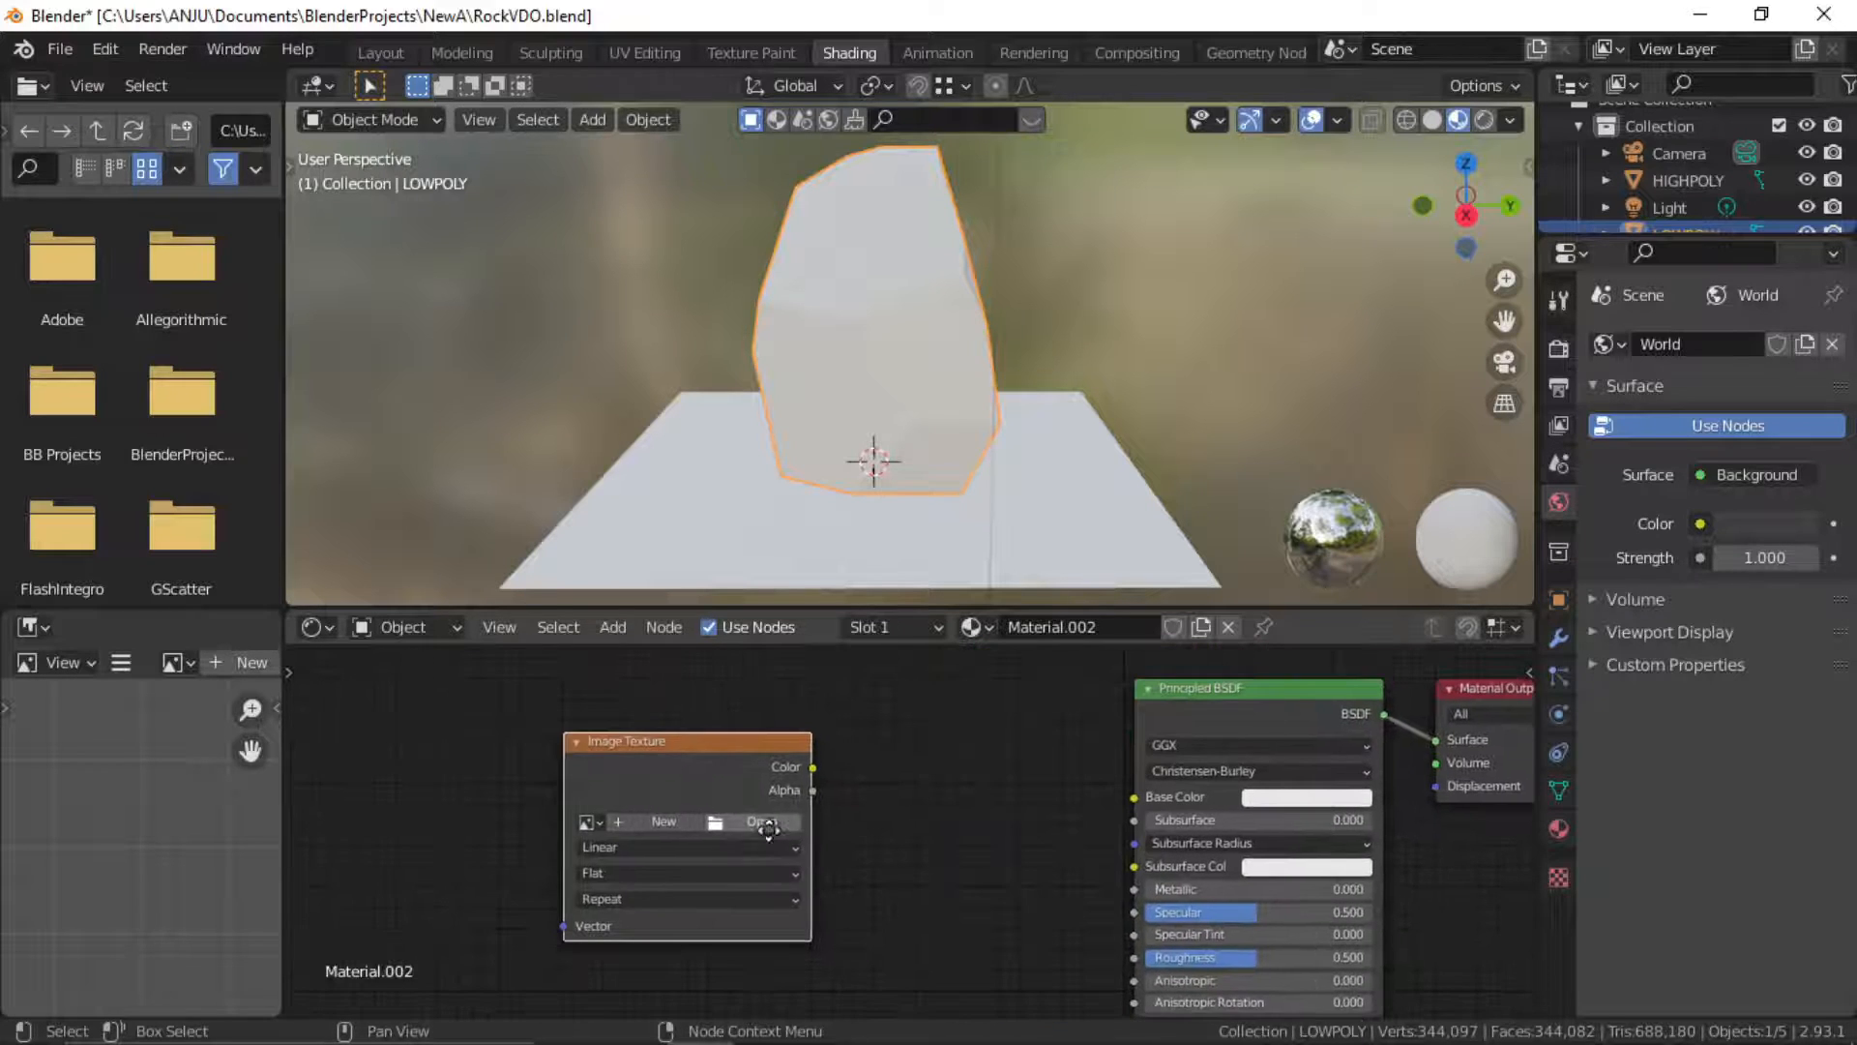
Create a new image named NORMALMAP with a width of 2048 px in the Image Texture node
left_click(663, 824)
left_click(706, 767)
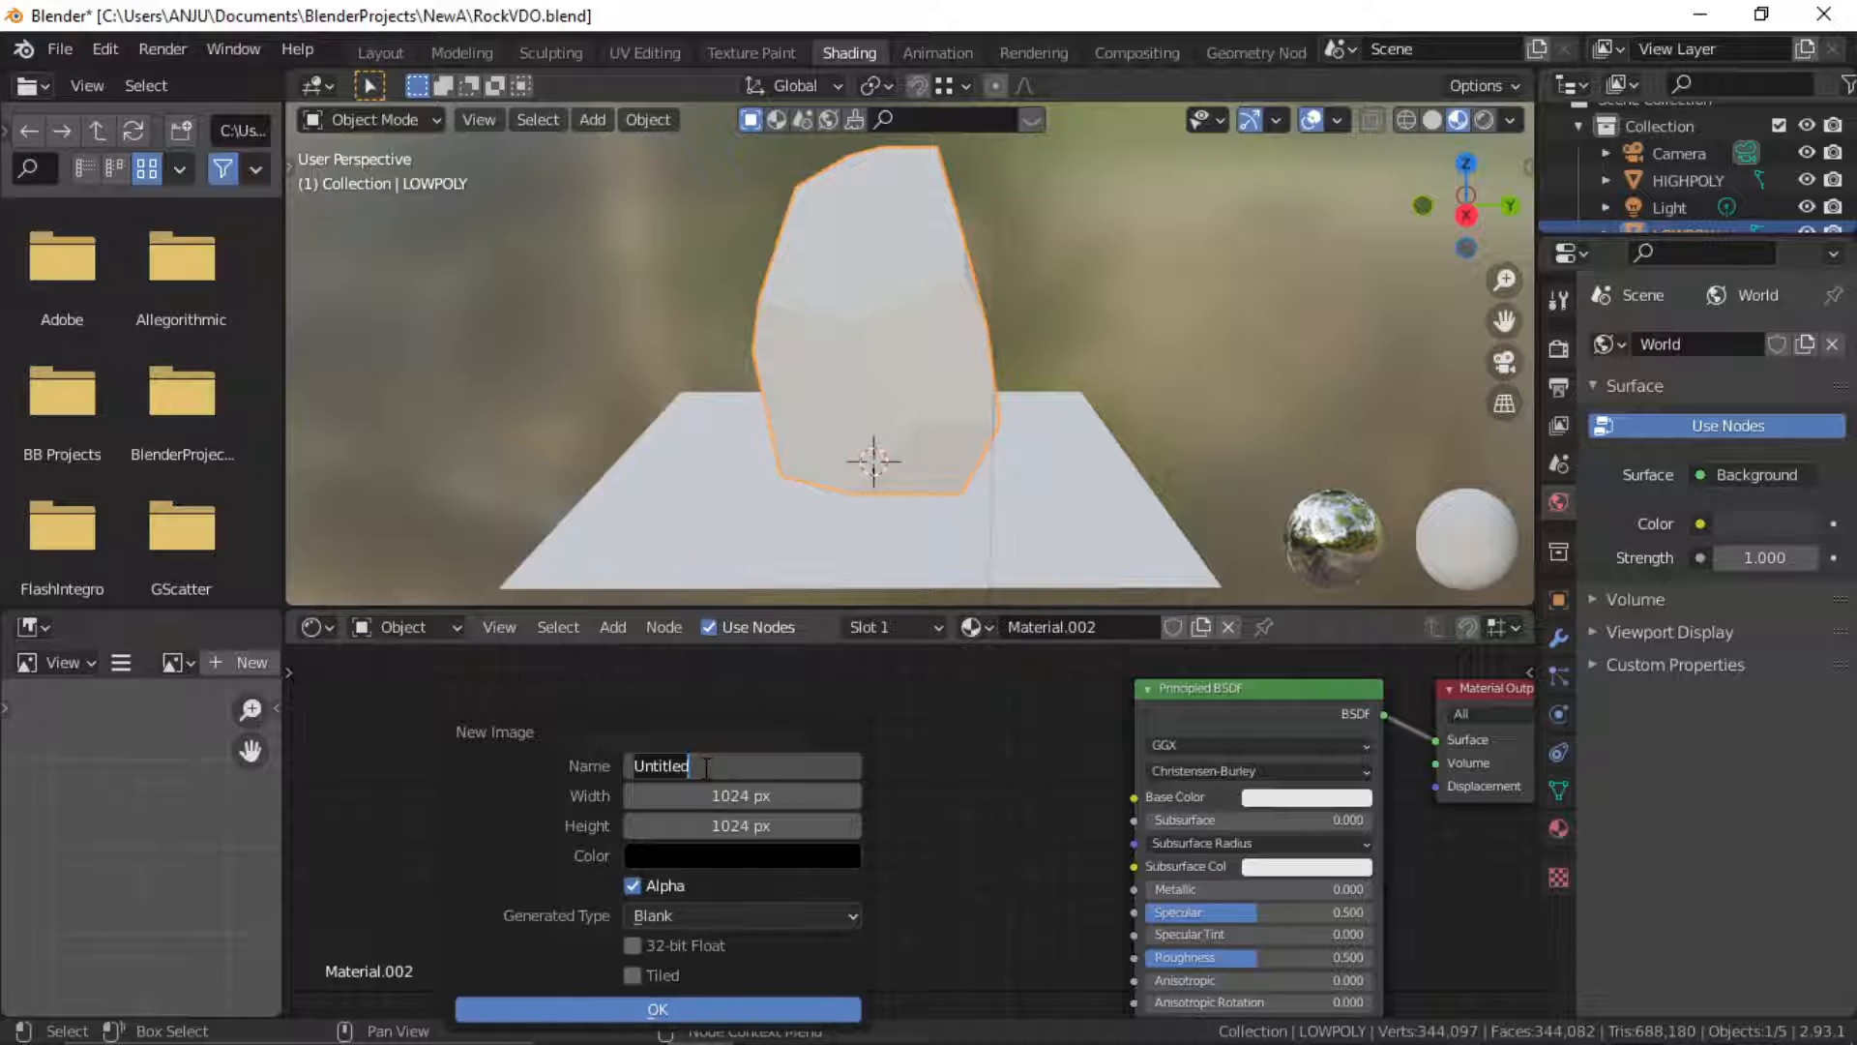
type("NORMALMAP")
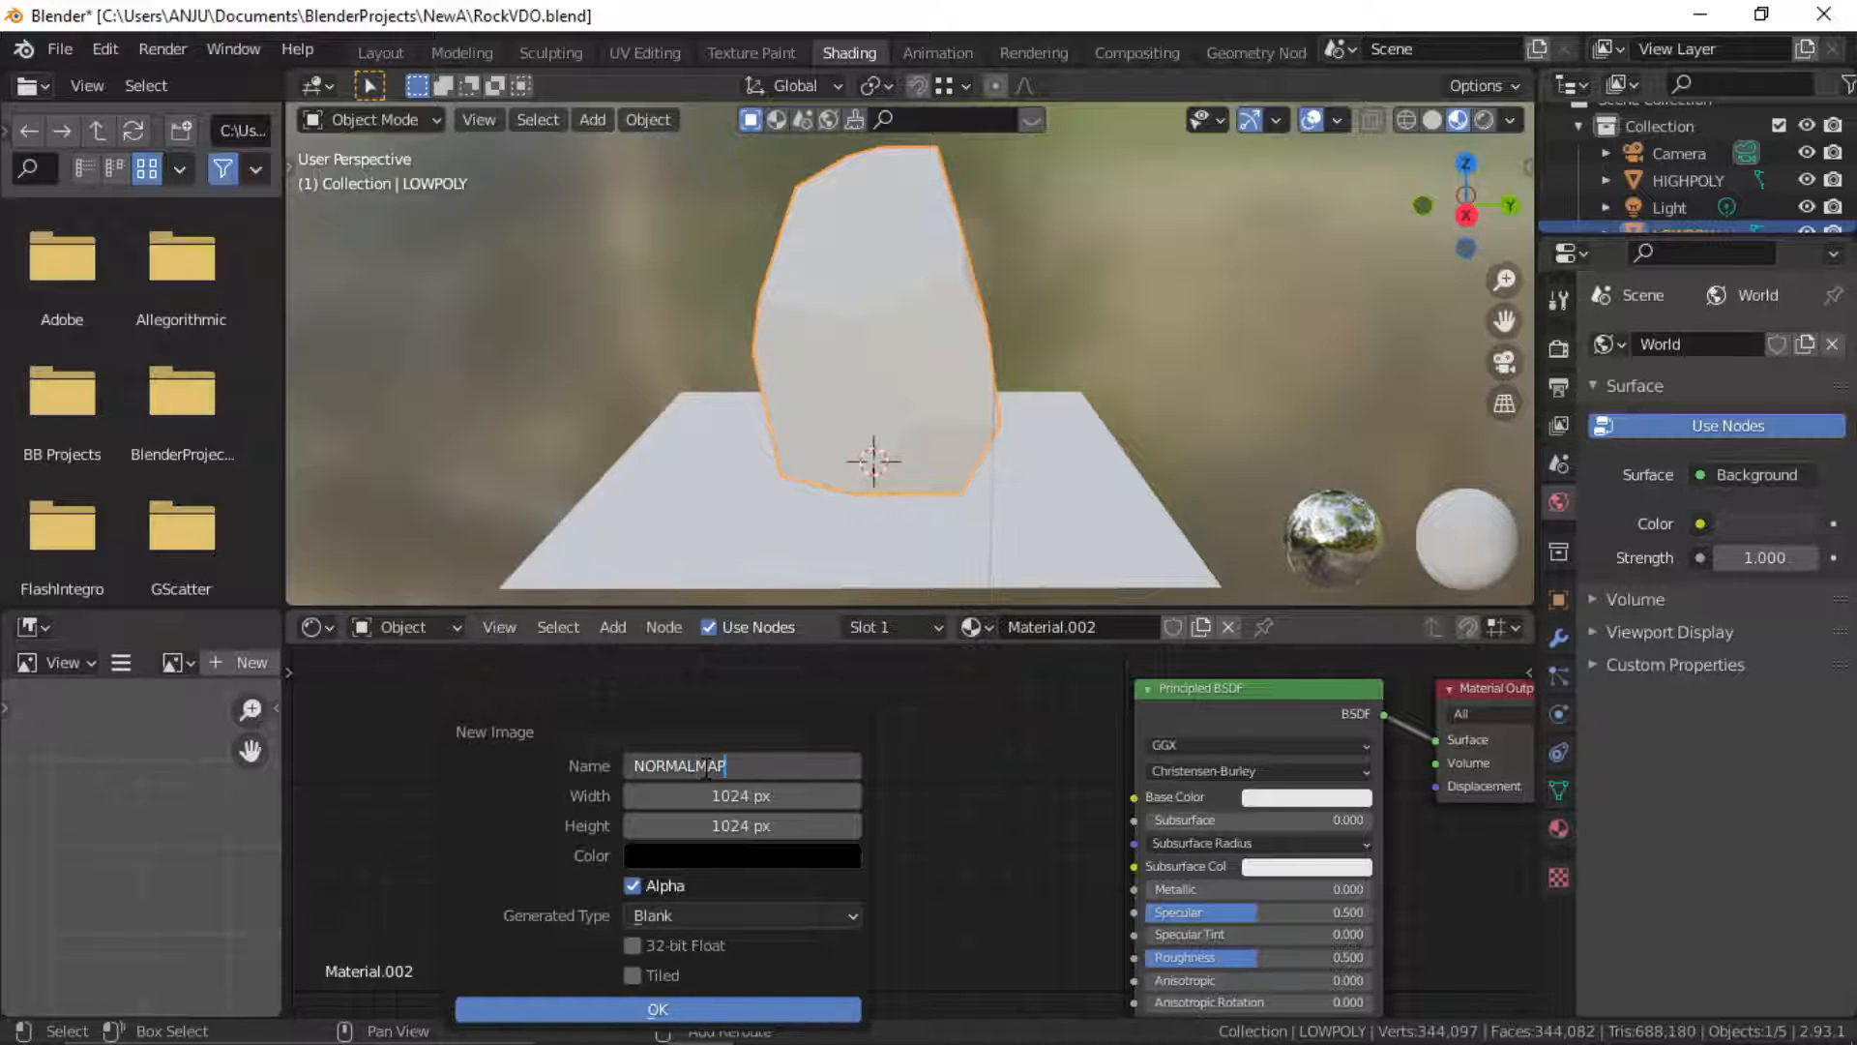
left_click(770, 795)
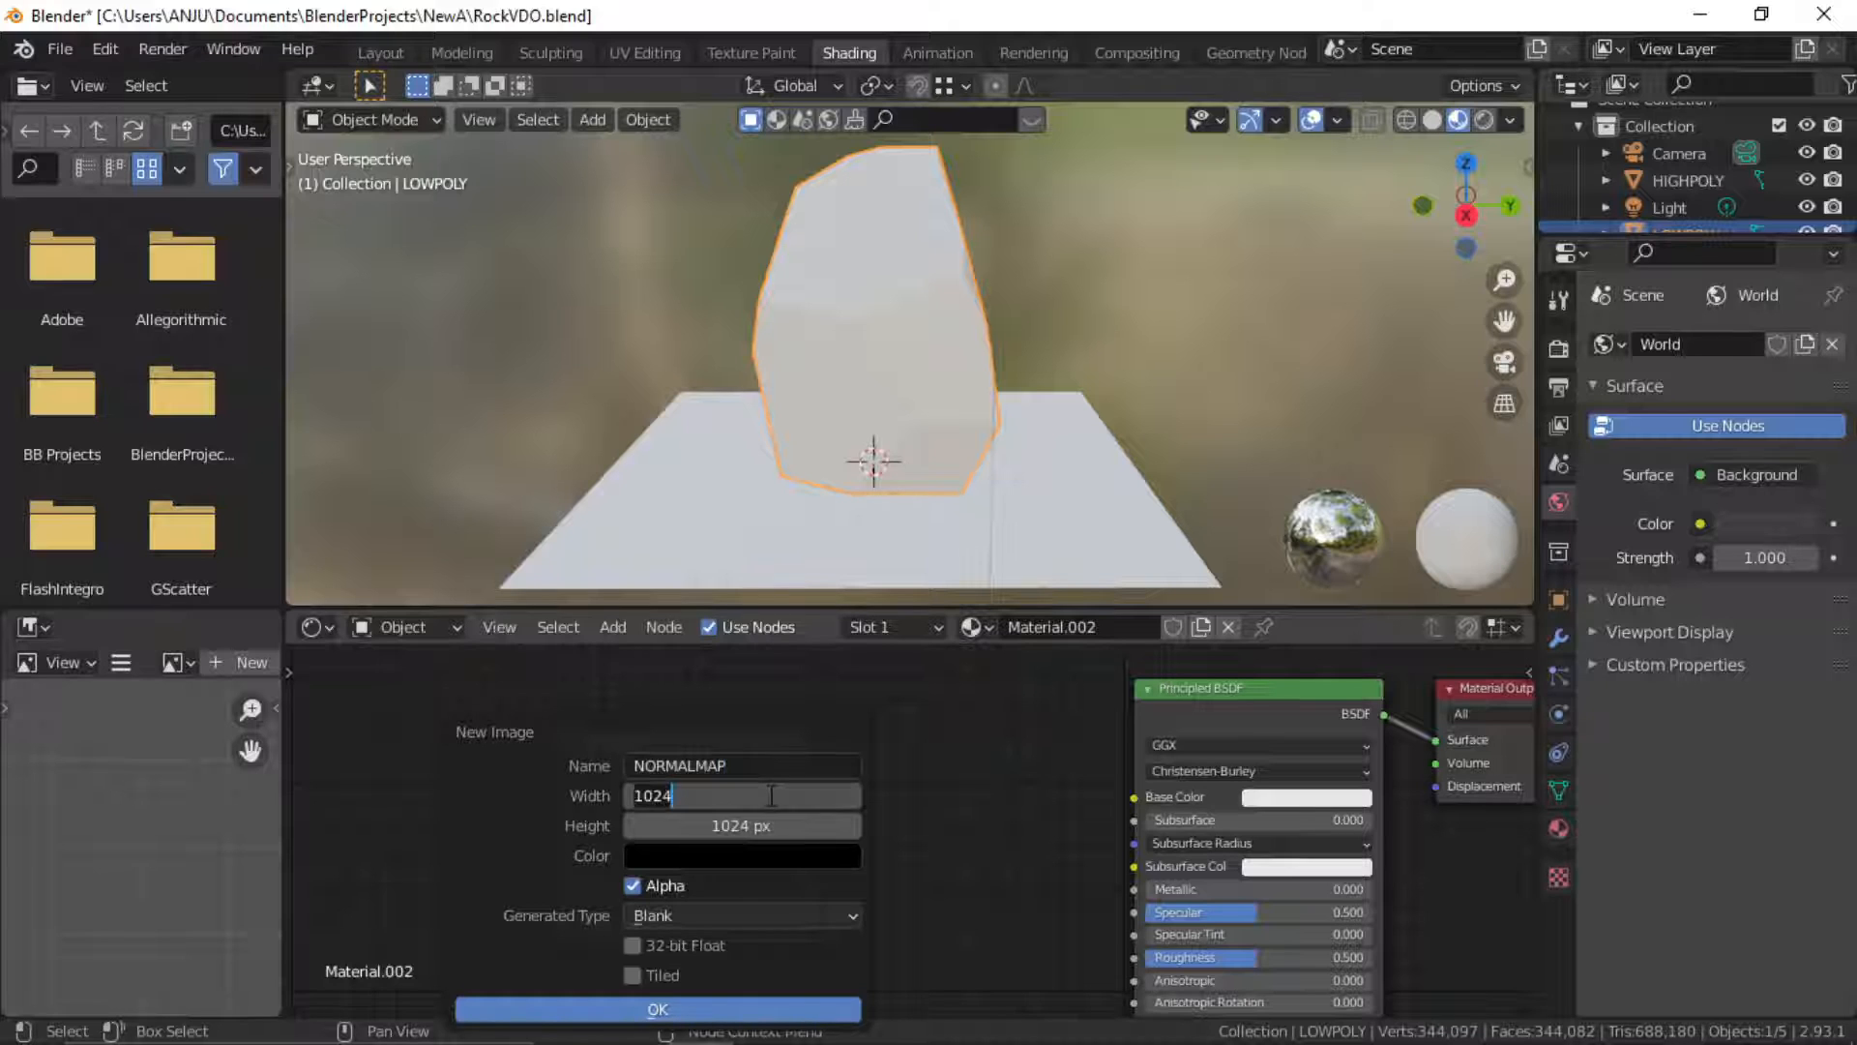
key("Tab")
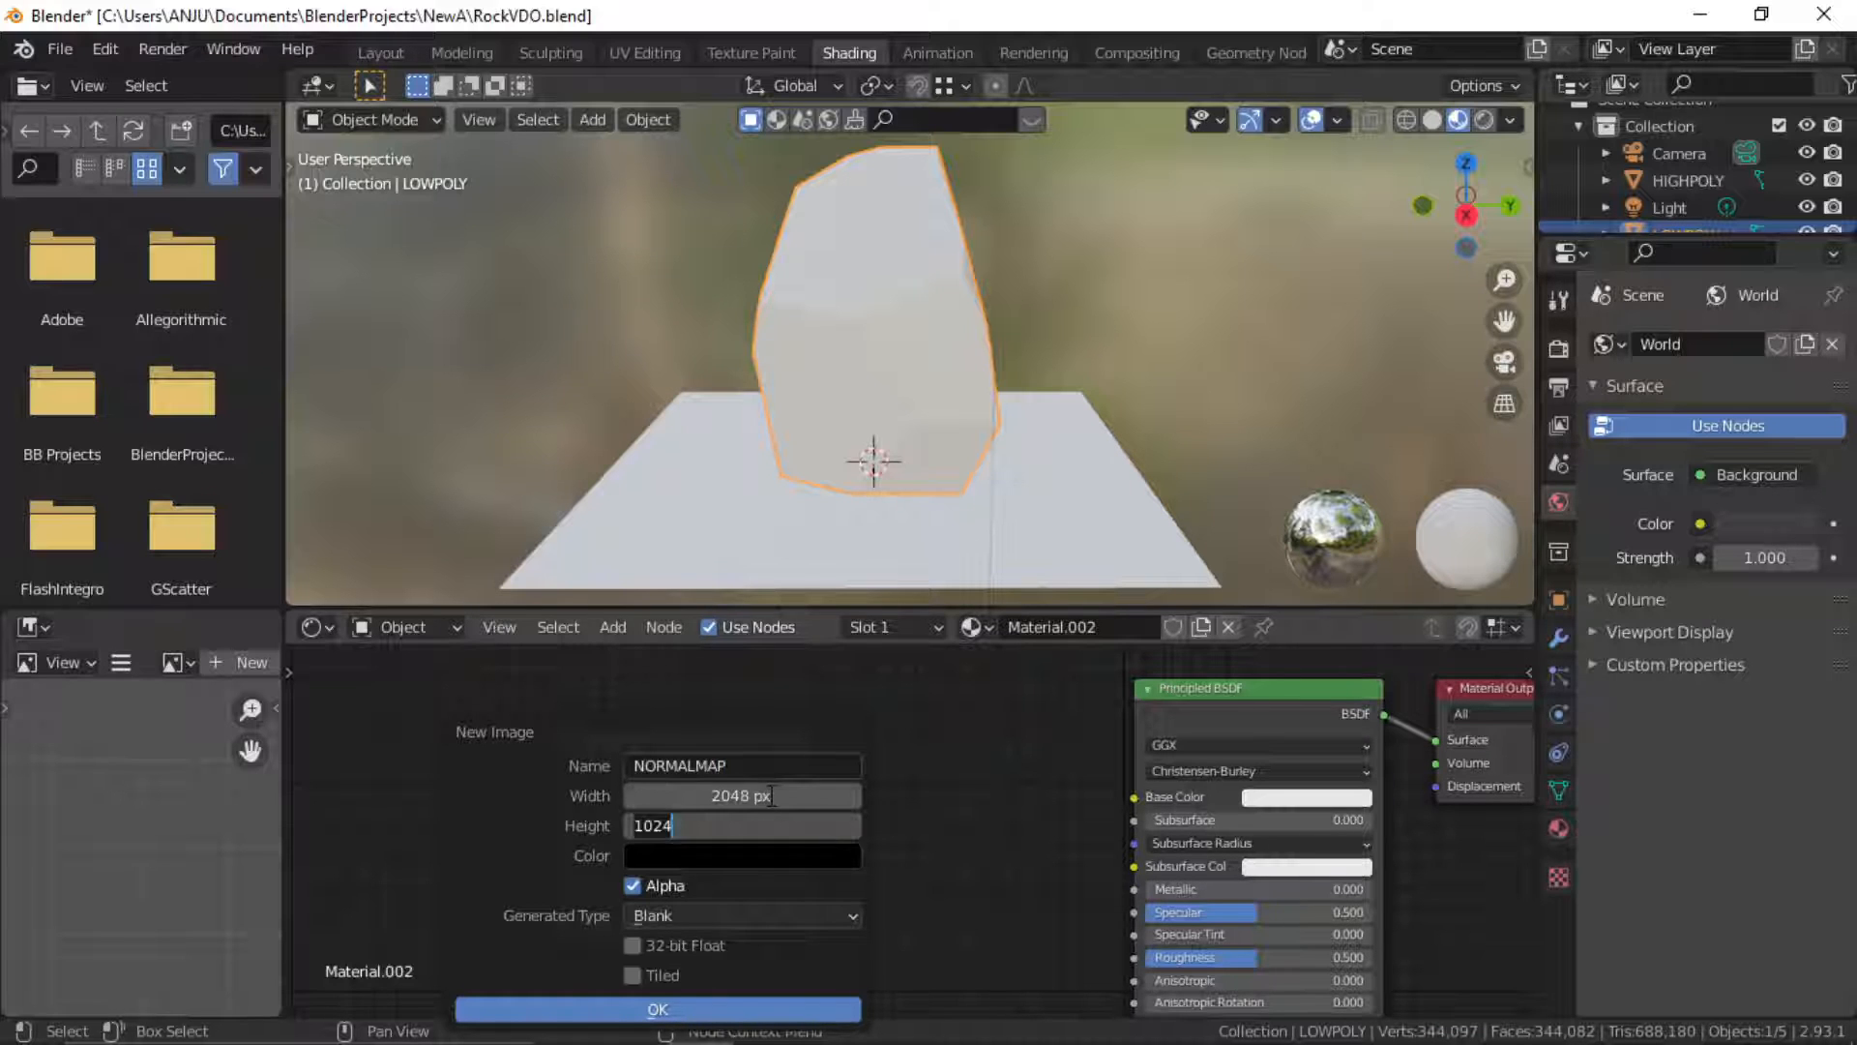
left_click(692, 1009)
Move the NORMALMAP image node farther away from the Principled BSDF and down beside its lower inputs
scroll(879, 854, "down", 2)
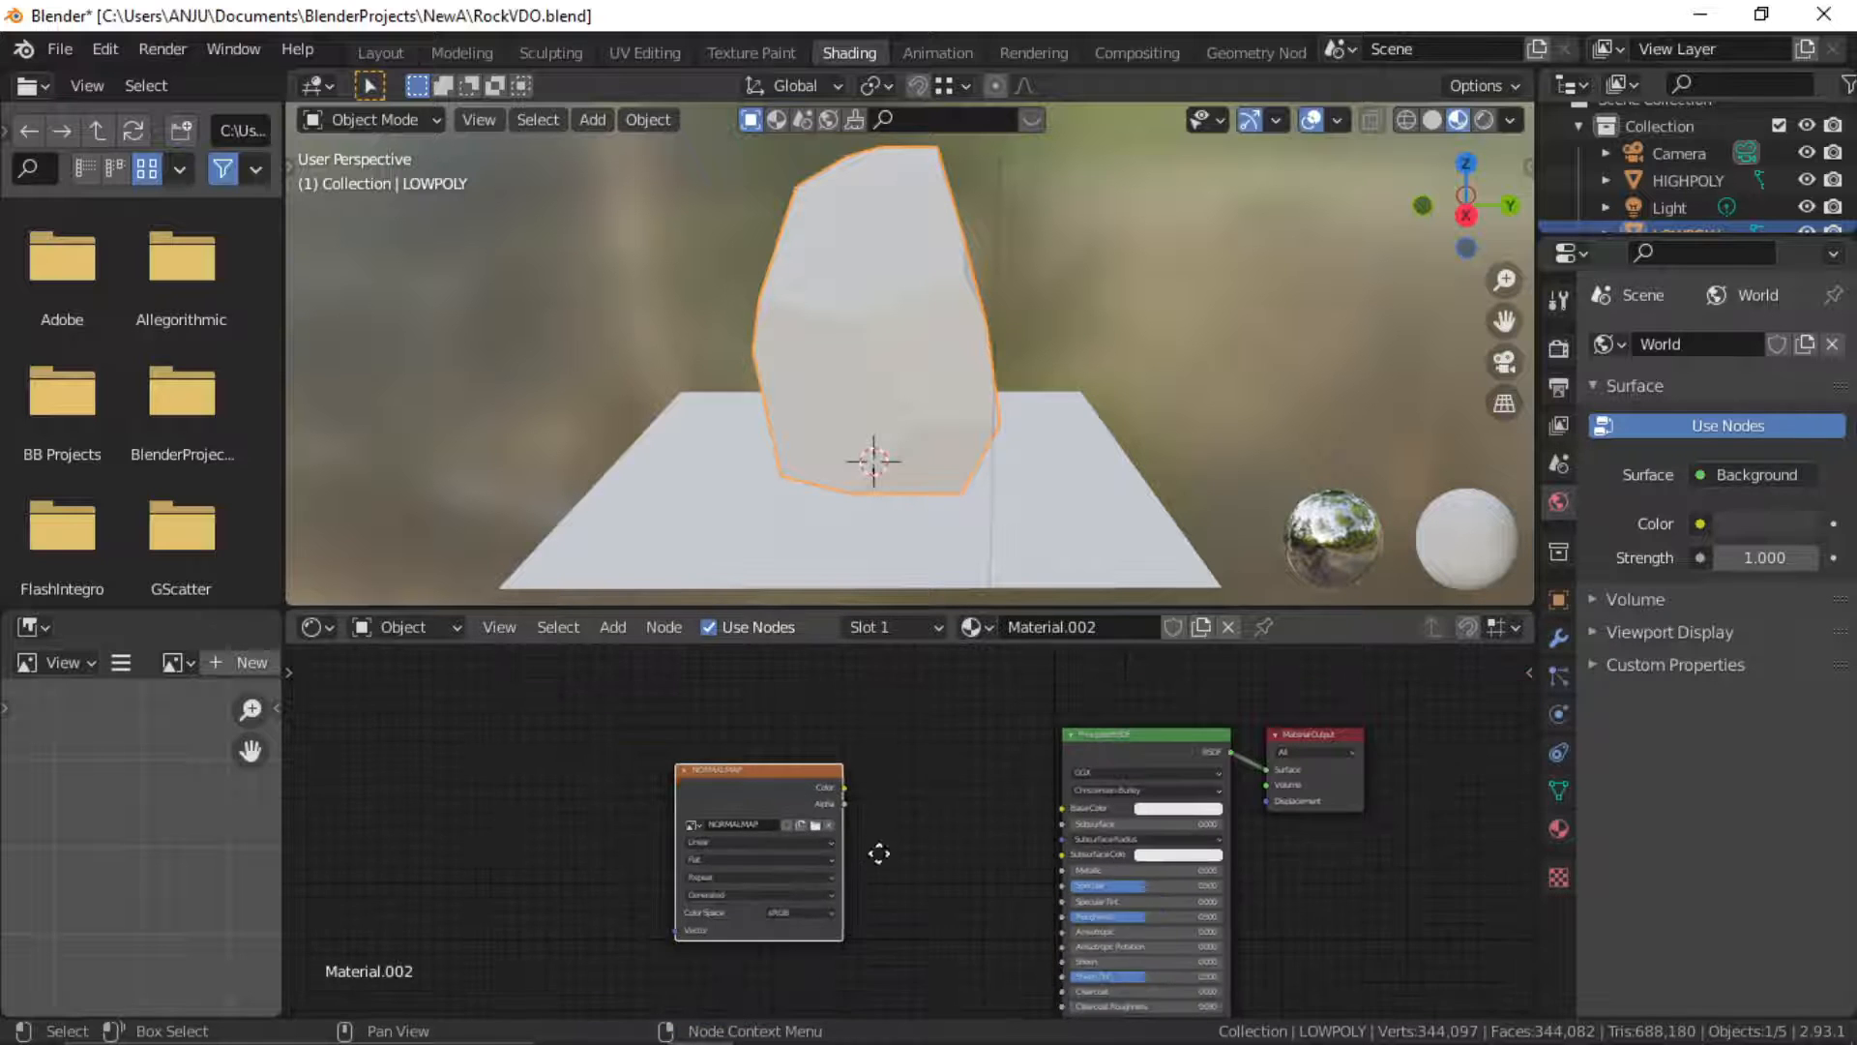
middle_click_drag(879, 854, 879, 798)
left_click_drag(739, 712, 587, 788)
left_click(762, 832)
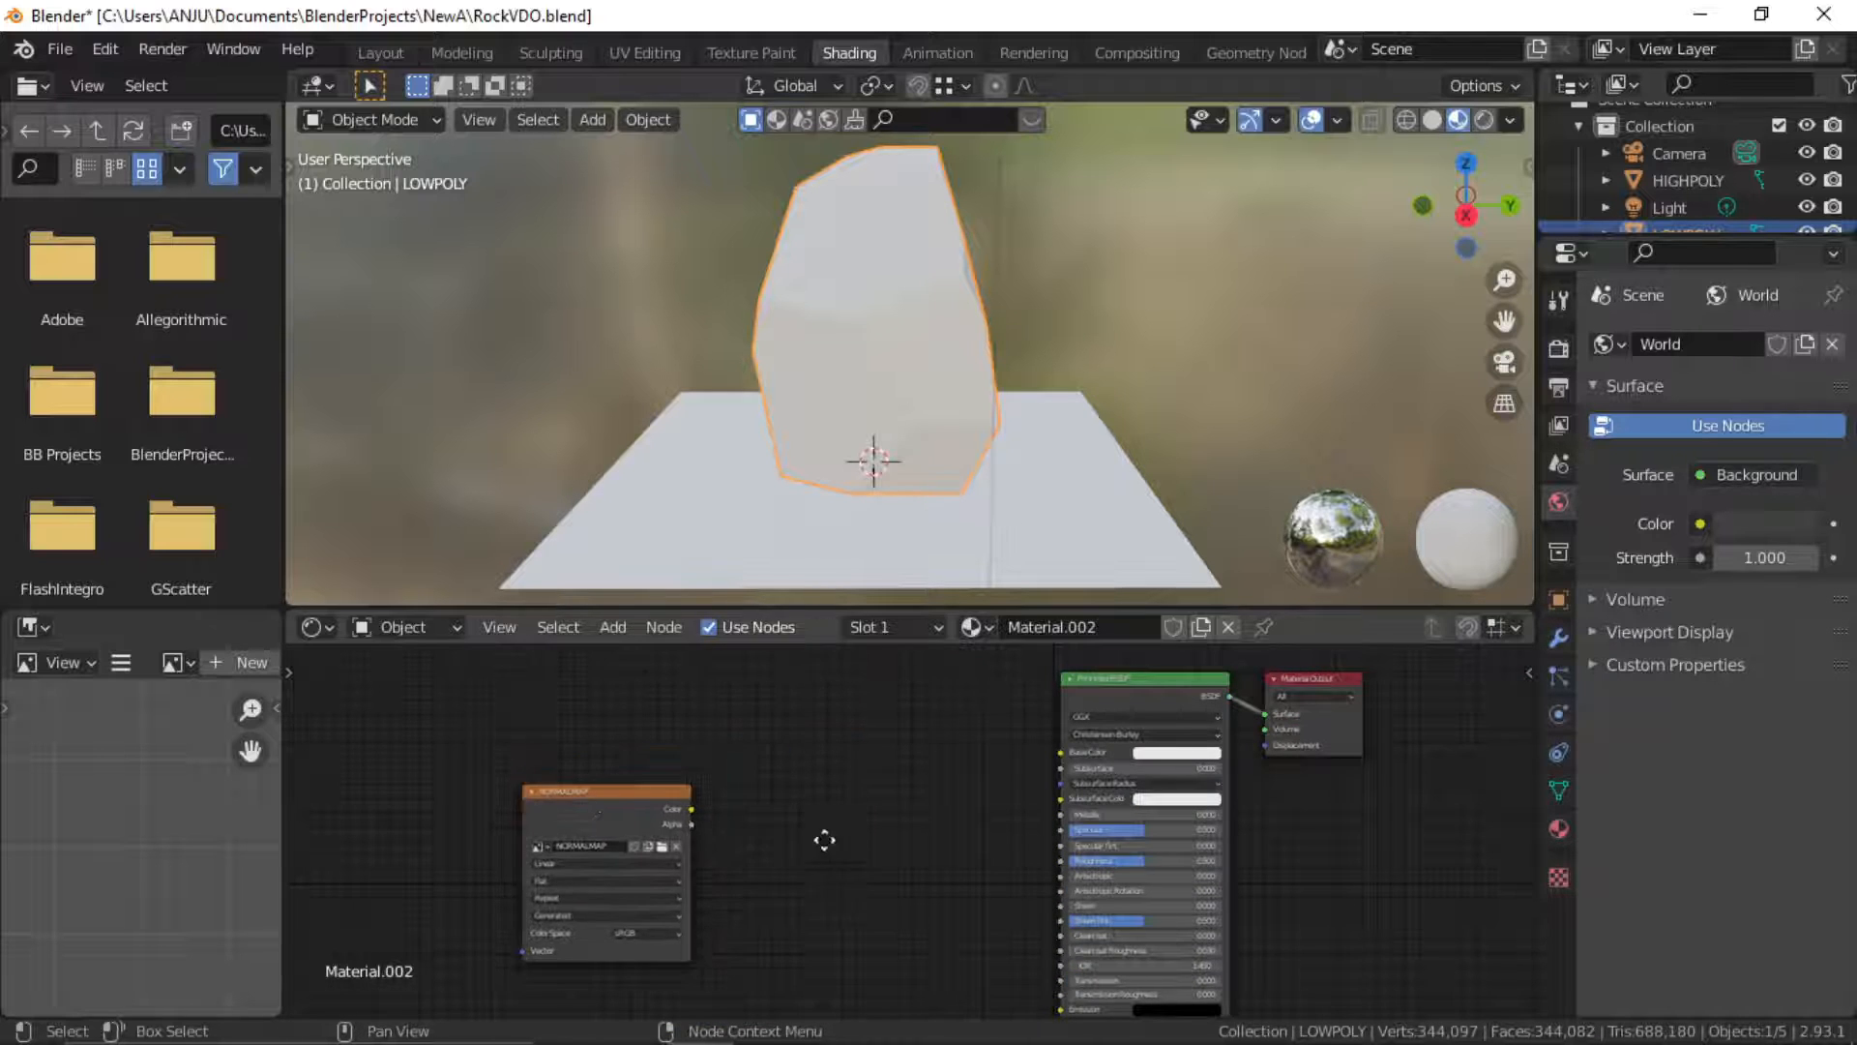
middle_click_drag(824, 839, 818, 750)
left_click_drag(605, 723, 602, 790)
left_click(778, 838)
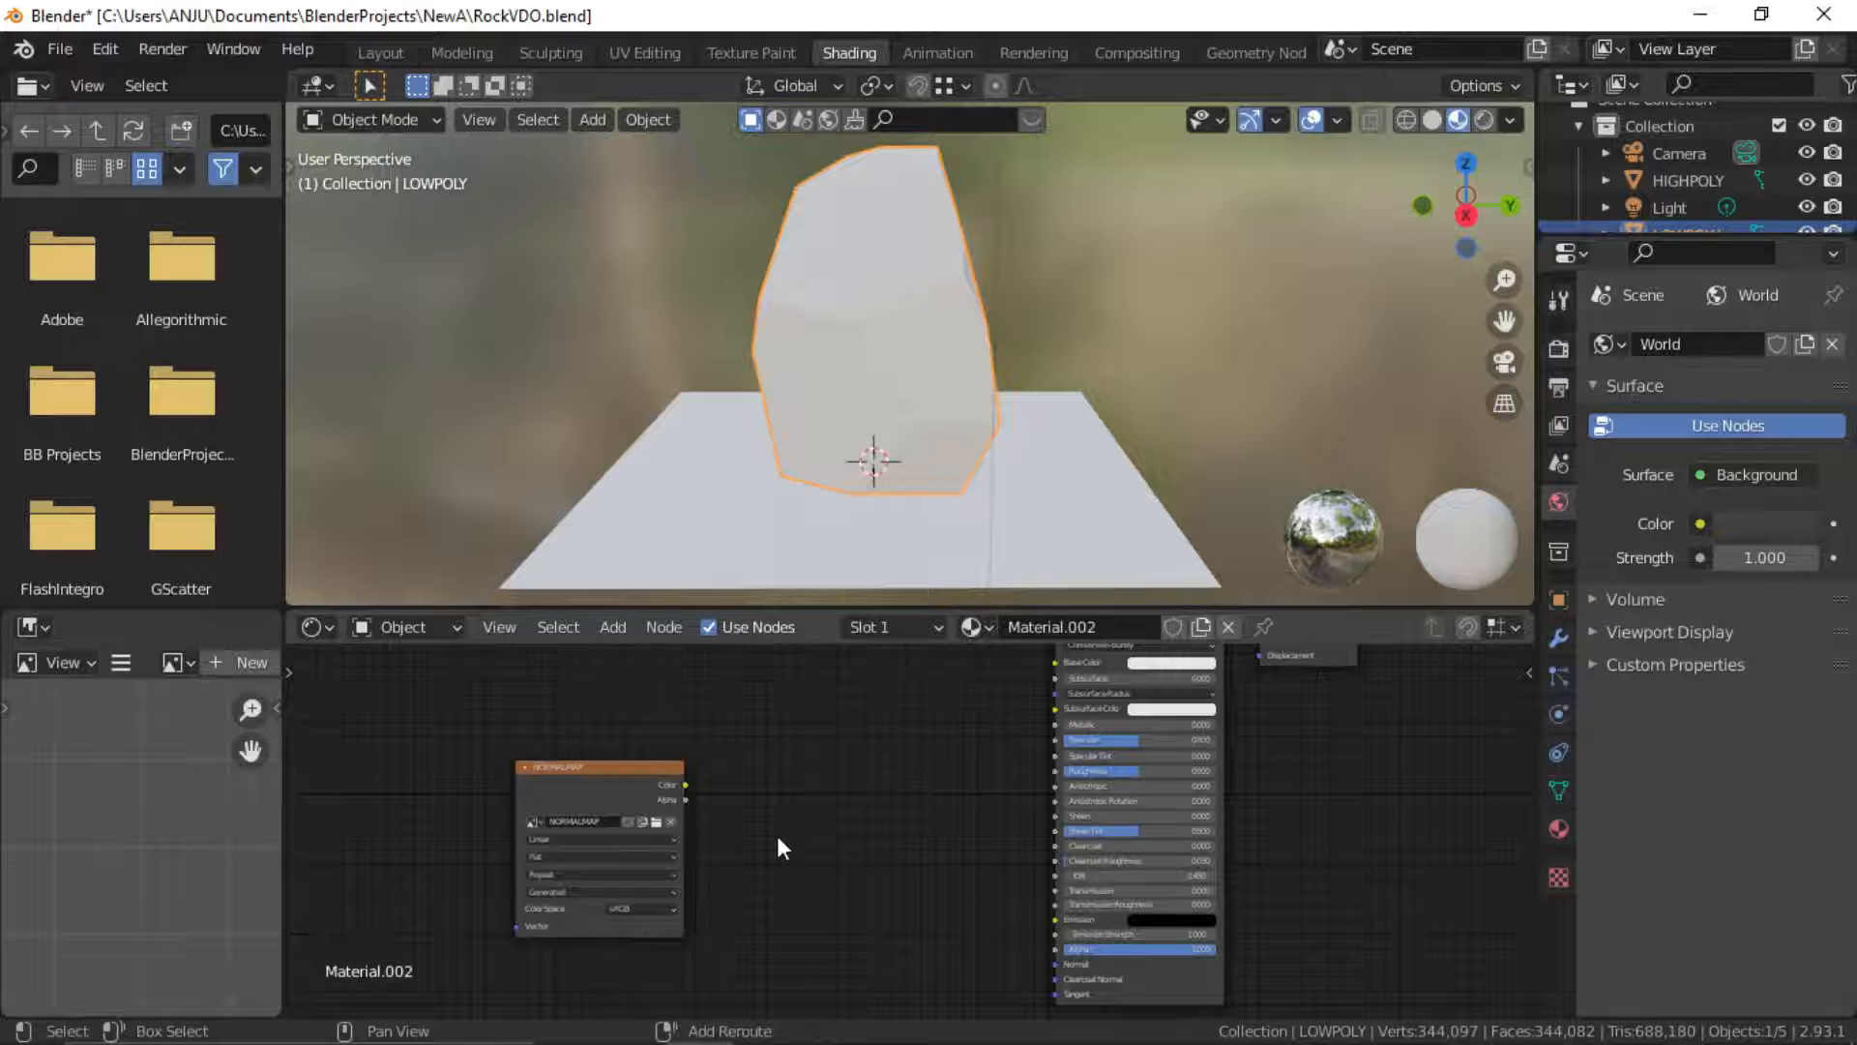
Add a Normal Map node between the NORMALMAP image node and the Principled BSDF
key("shift+a")
left_click(705, 710)
type("no")
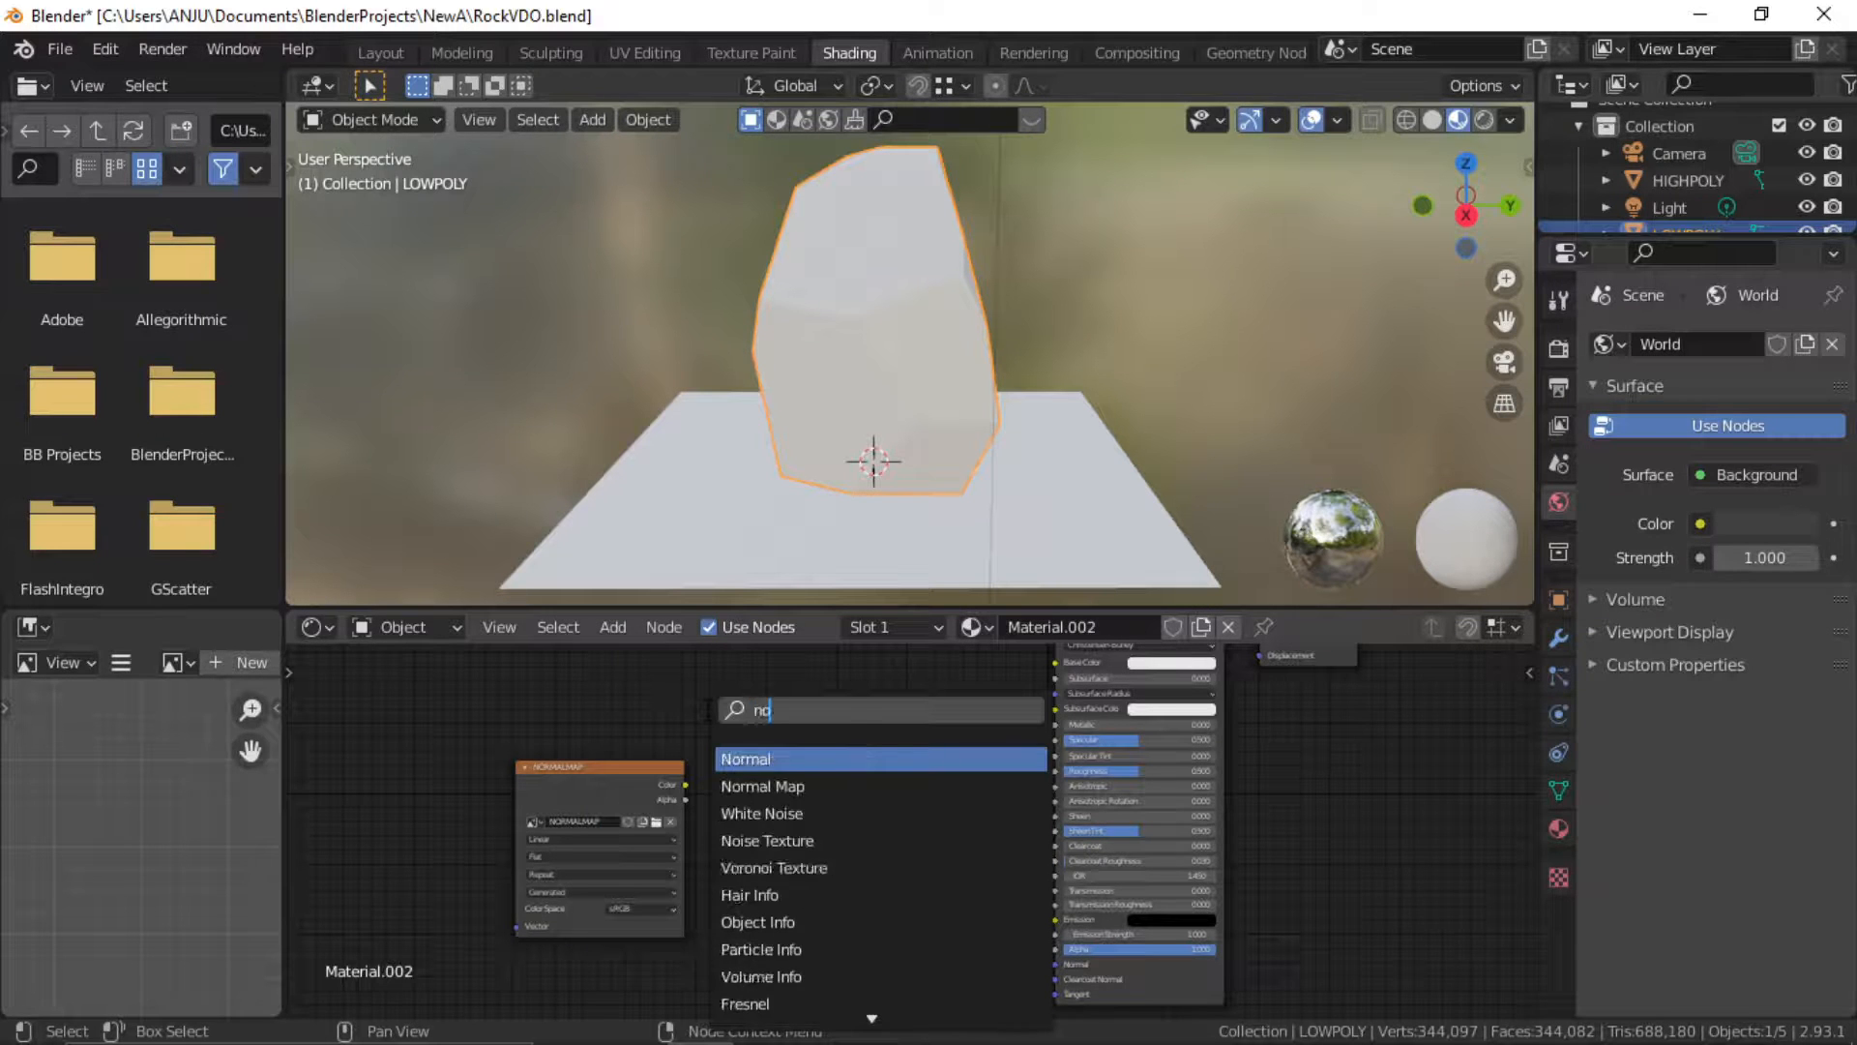
type("r")
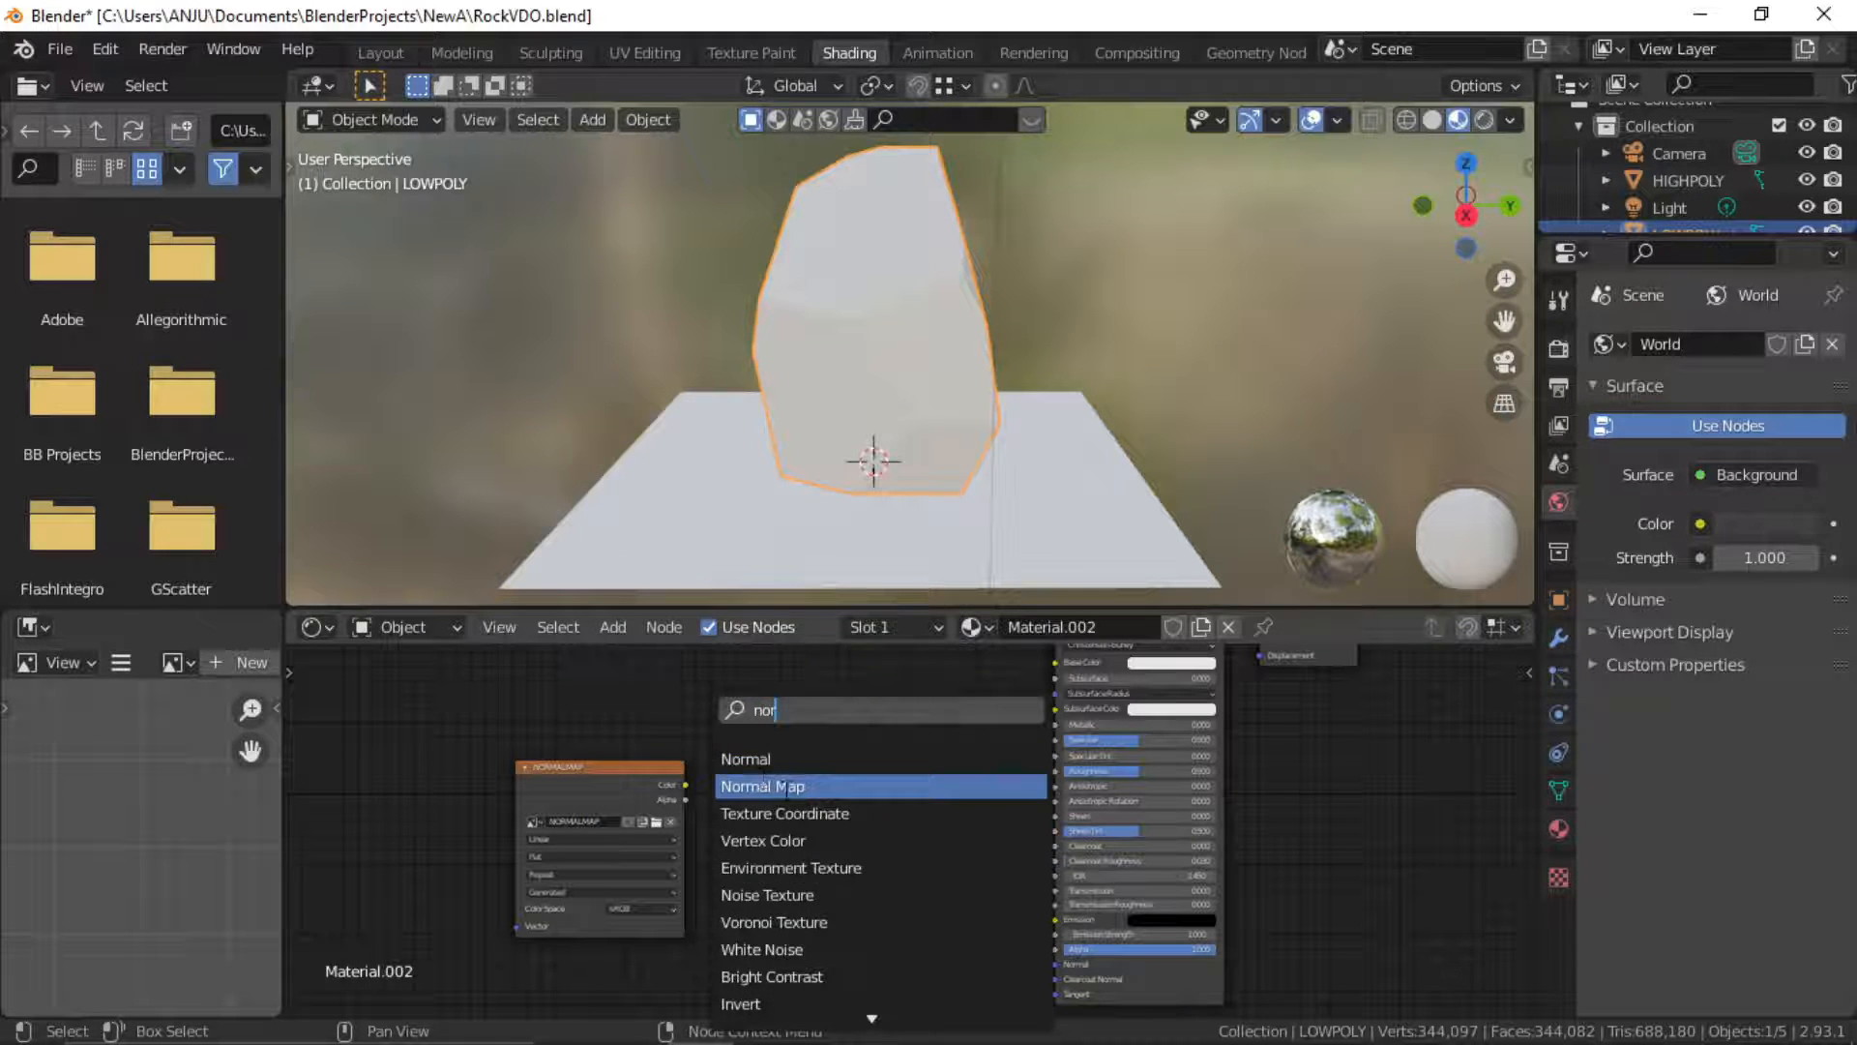
left_click(788, 786)
left_click(822, 851)
scroll(584, 865, "up", 2)
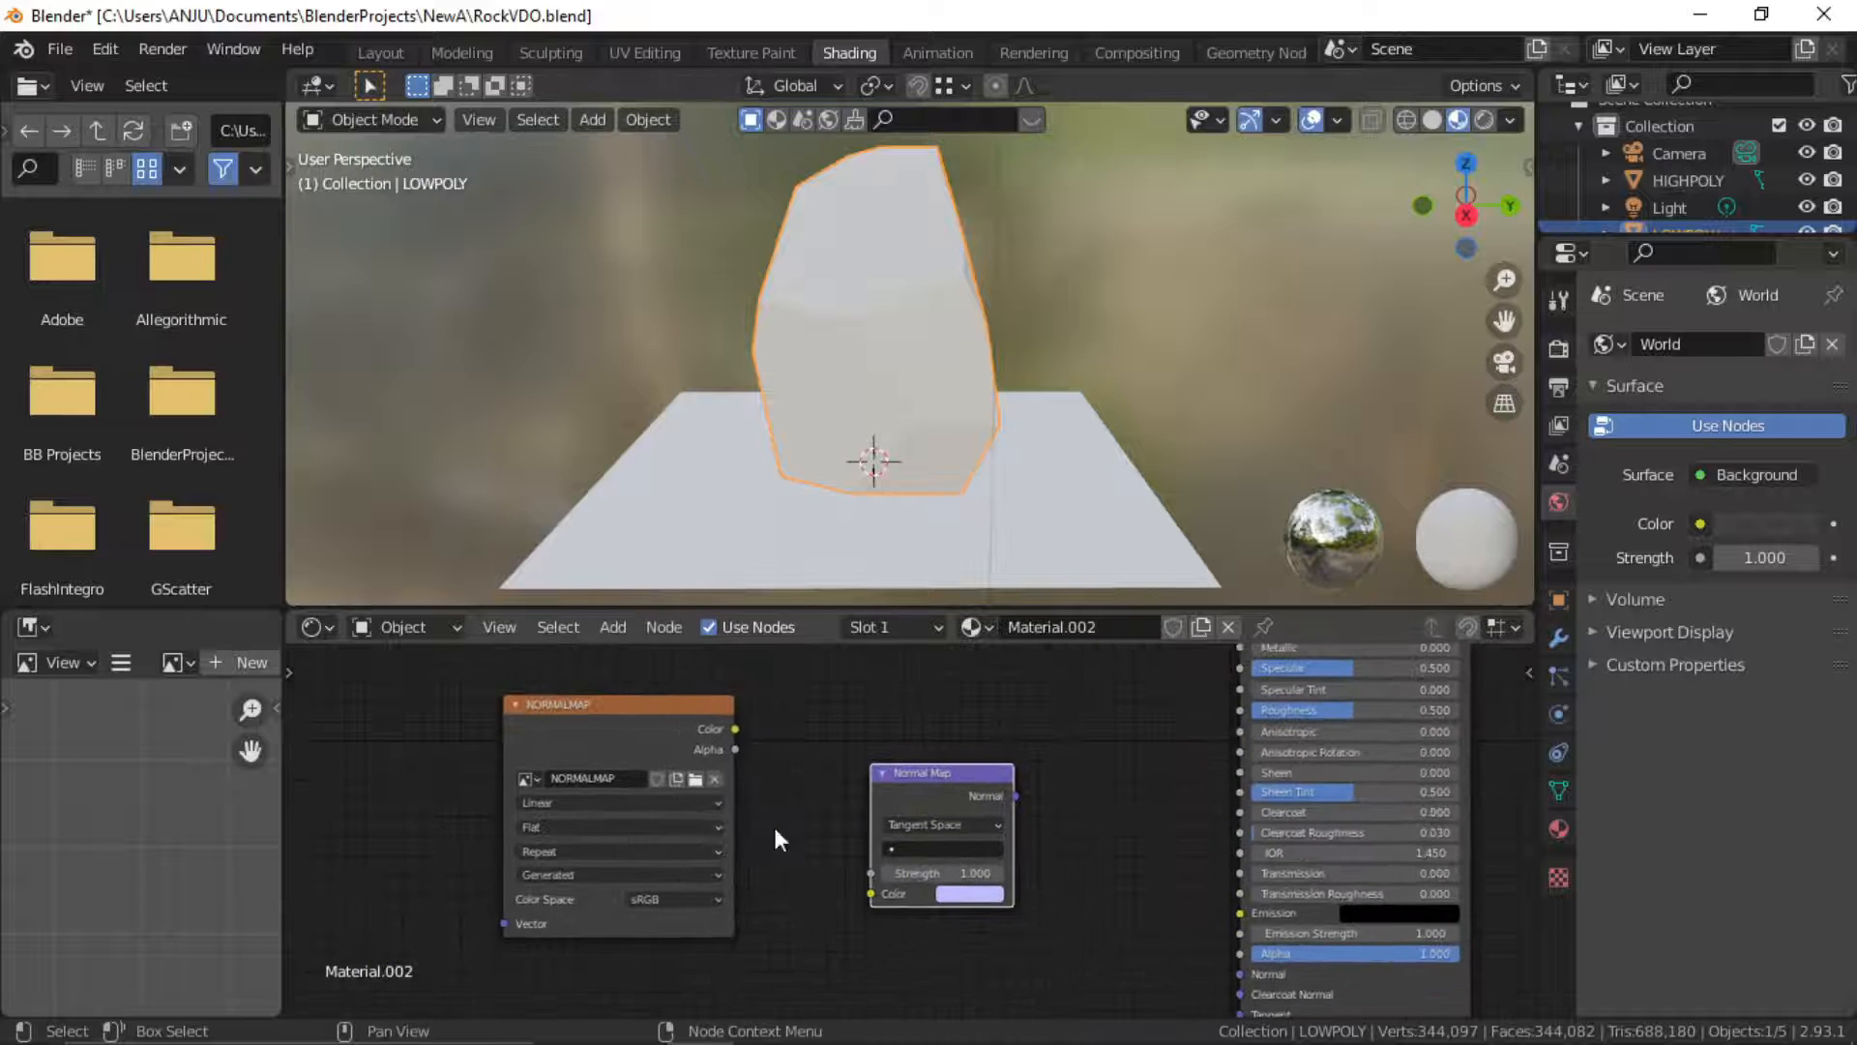
Set the NORMALMAP image's color space to Non-Color and link its Color output to the Normal Map node's Color input
left_click(663, 897)
left_click(669, 814)
middle_click_drag(750, 832, 709, 871)
left_click_drag(659, 772, 794, 937)
scroll(1010, 885, "down", 1)
middle_click_drag(971, 855, 851, 801)
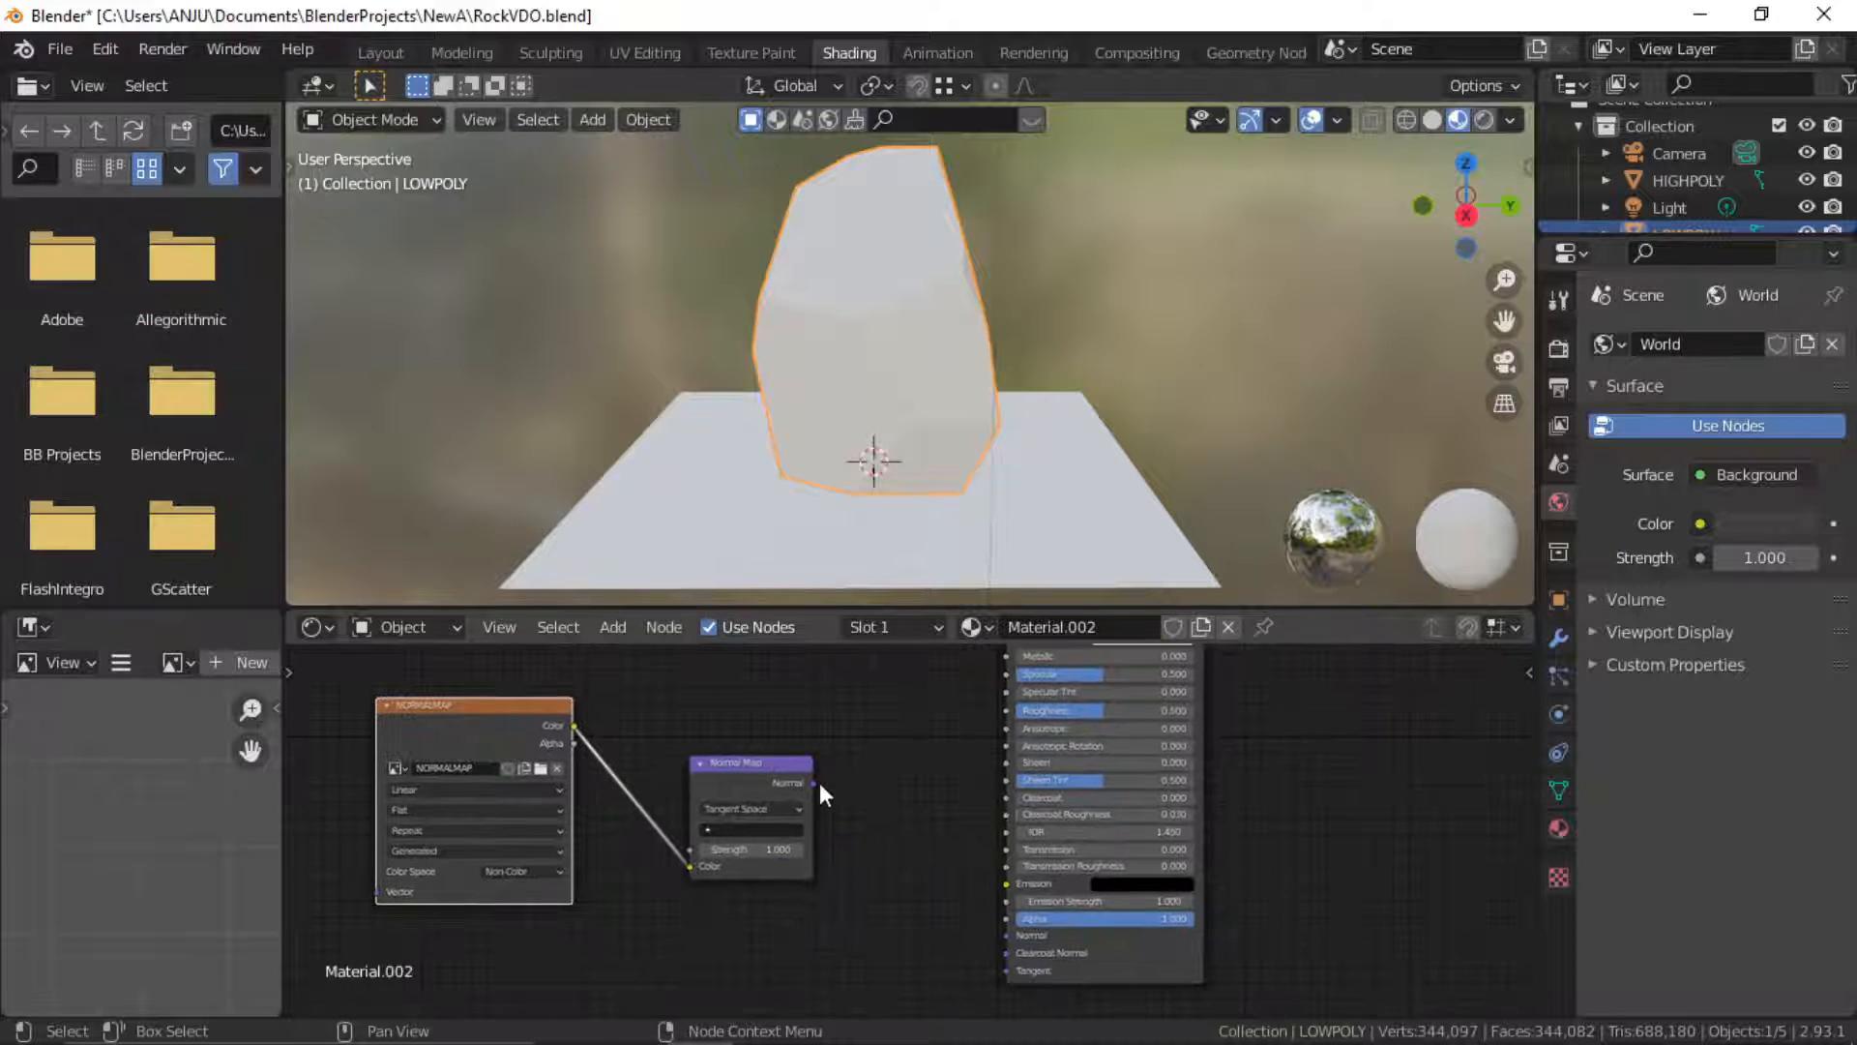
Connect the Normal Map node's Normal output to the Principled BSDF's Normal input in the LOWPOLY material
left_click_drag(813, 782, 1007, 934)
middle_click_drag(875, 754, 861, 865)
scroll(861, 865, "down", 4)
middle_click_drag(904, 807, 857, 851)
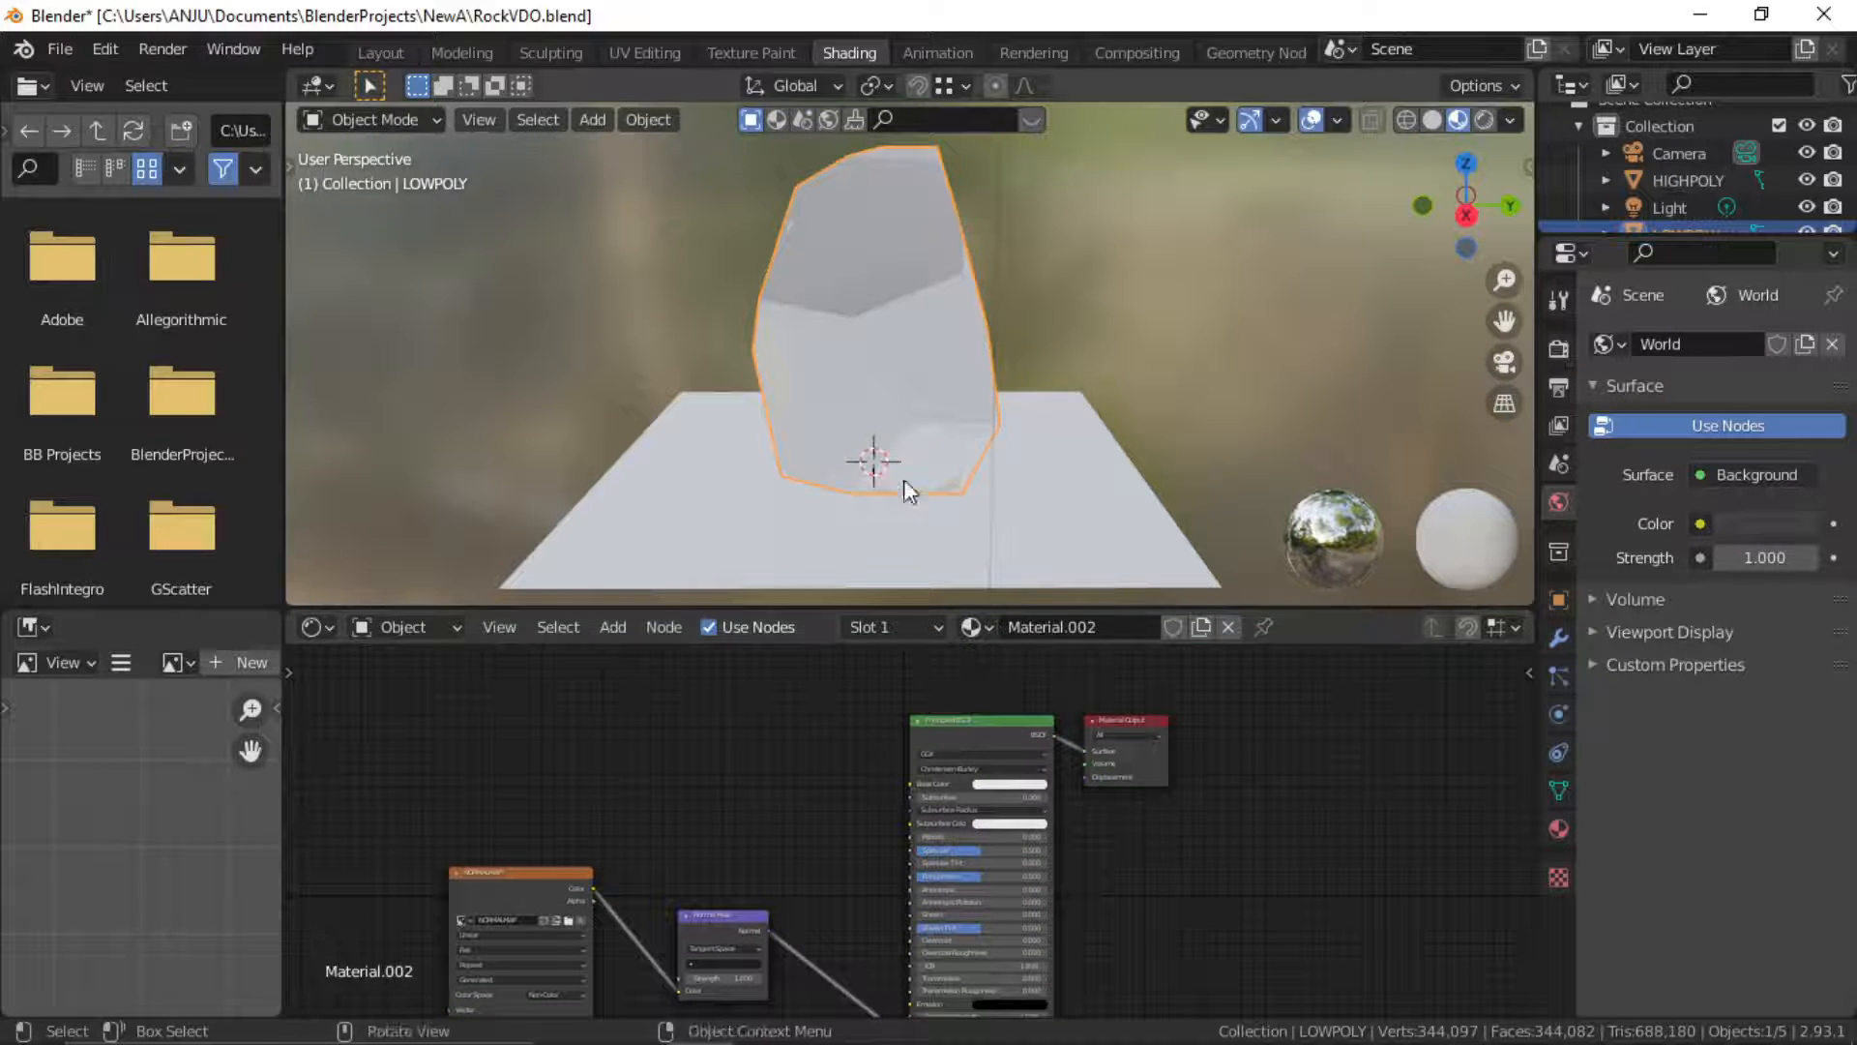
middle_click_drag(904, 479, 883, 744)
scroll(1037, 785, "up", 1)
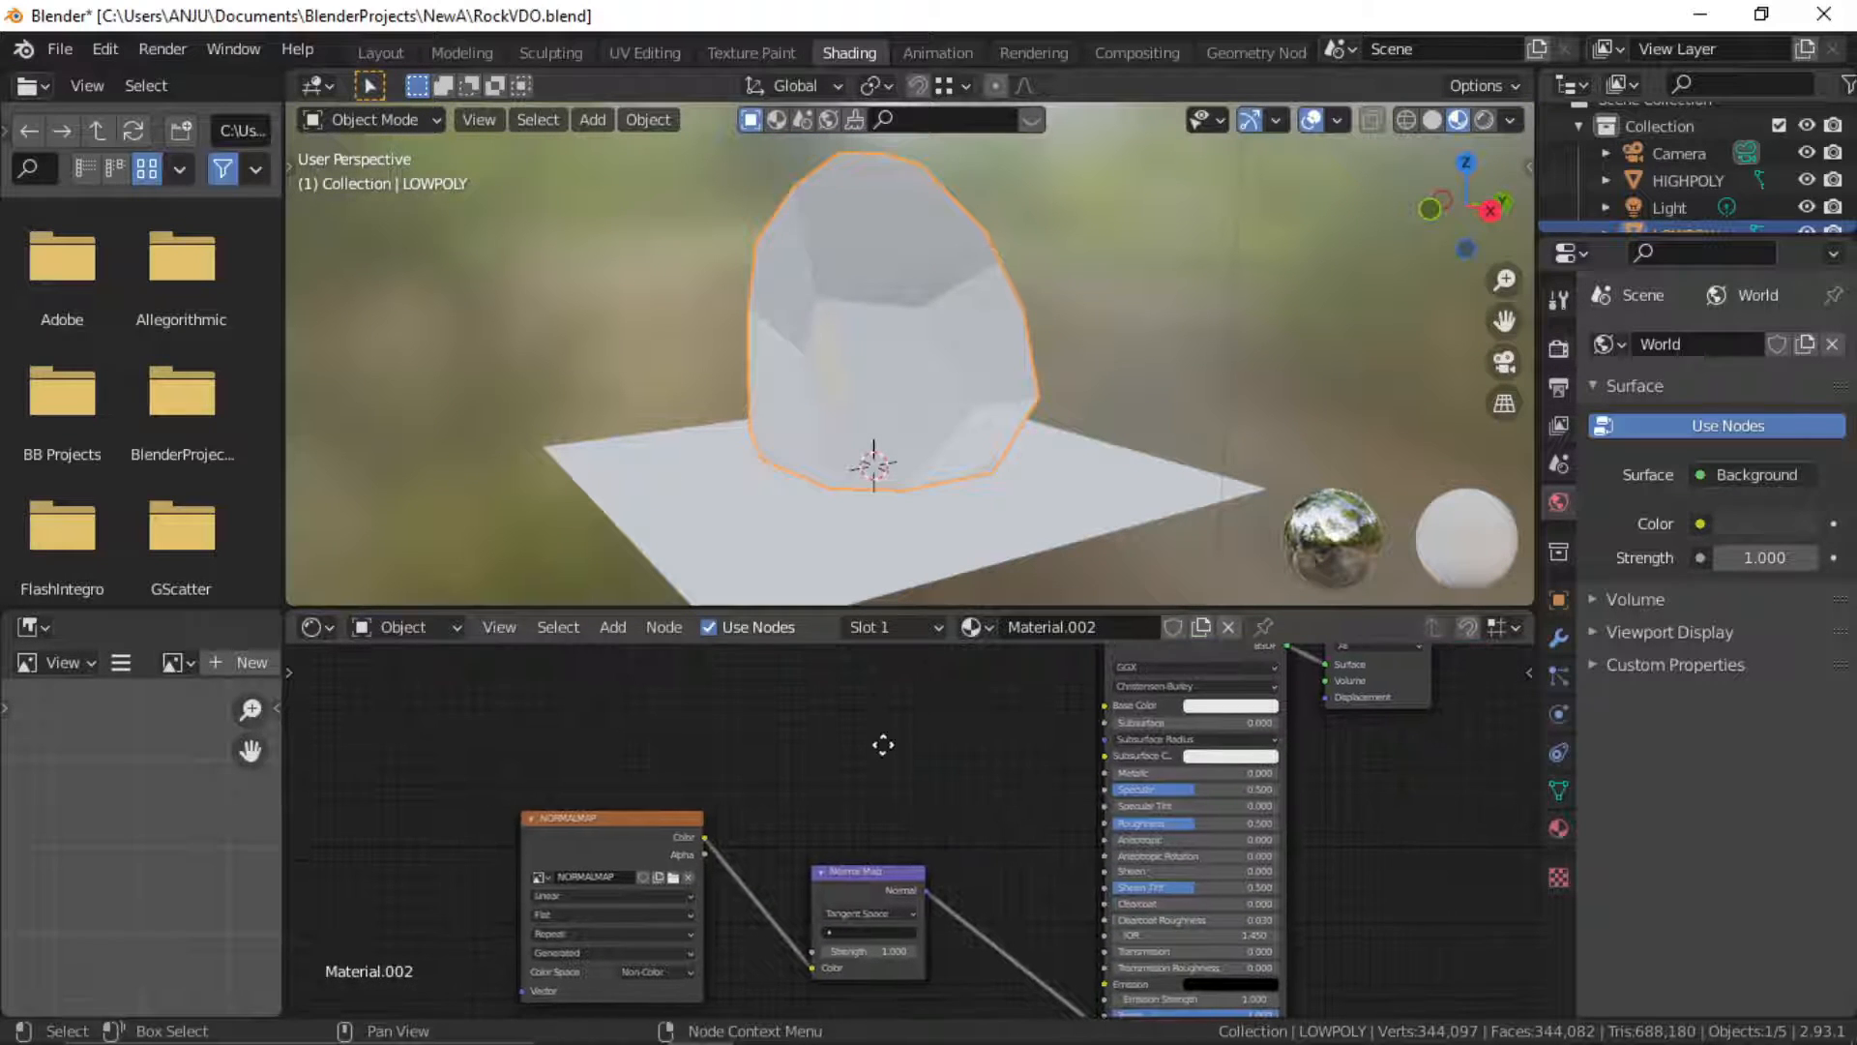
middle_click_drag(945, 410, 927, 360)
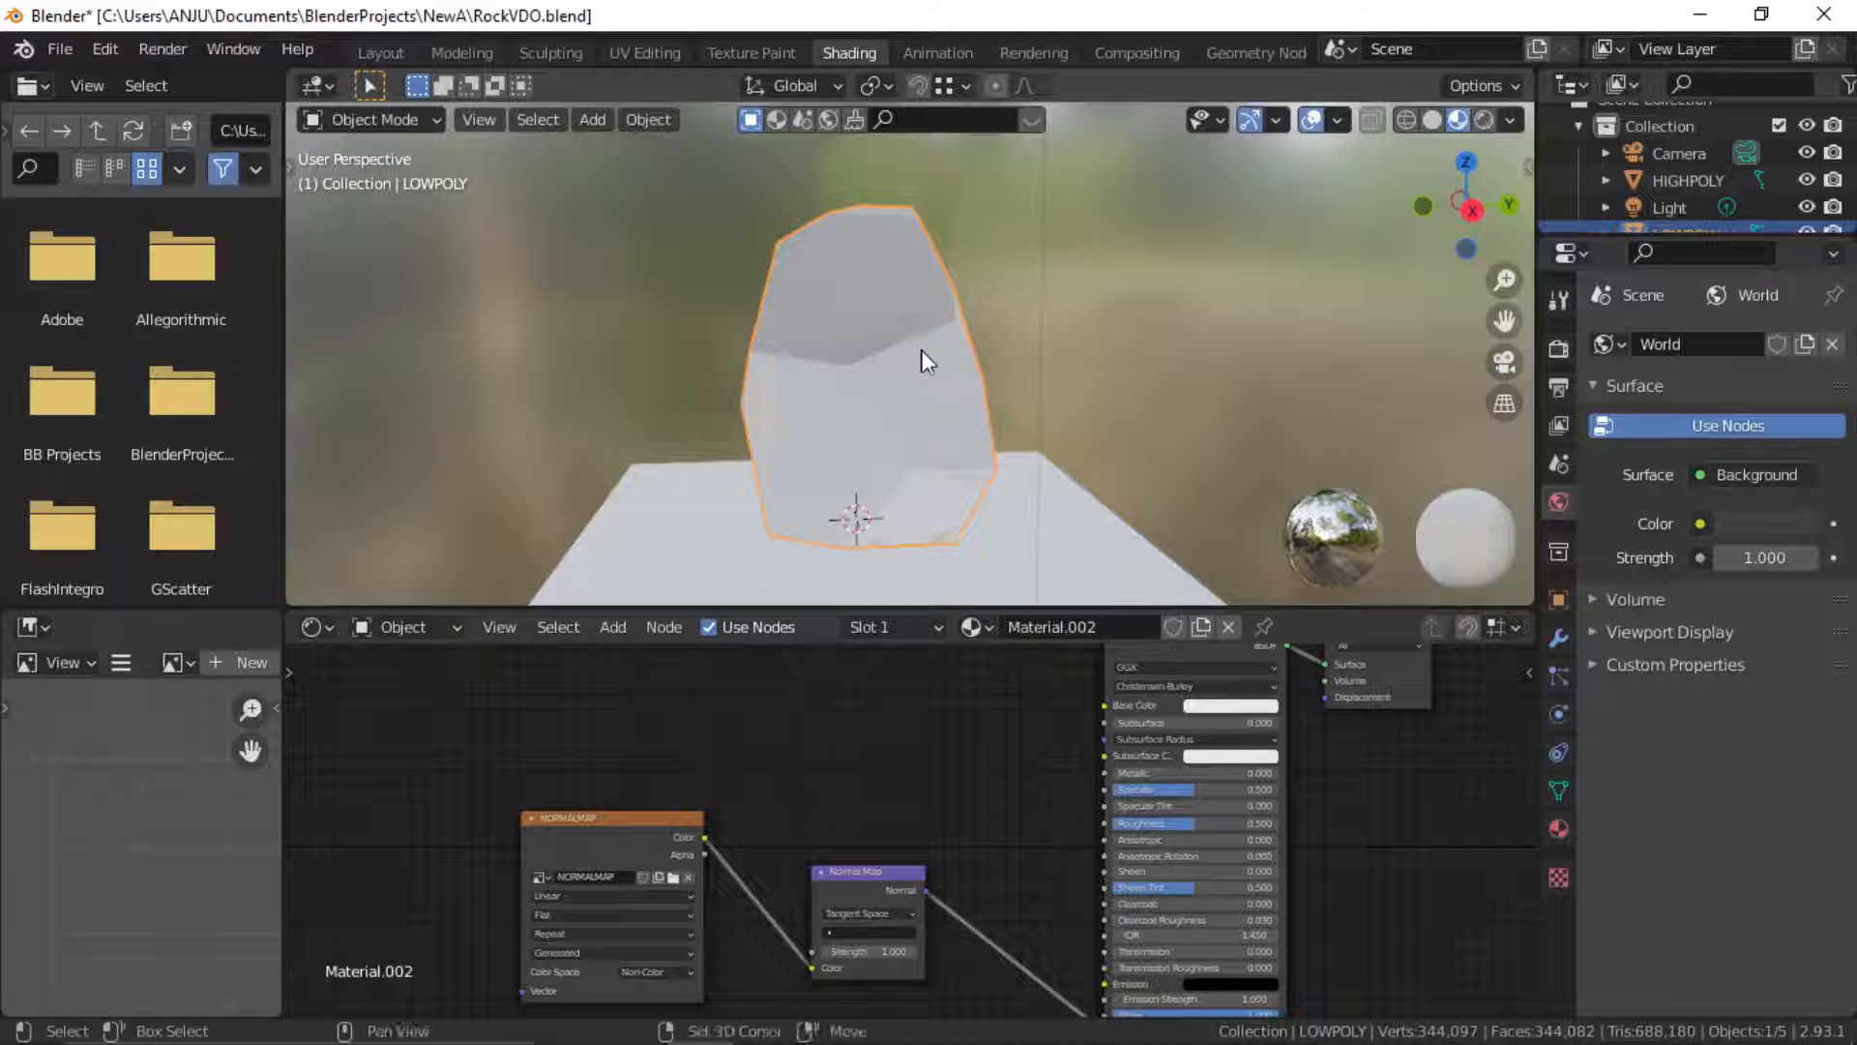
Display the viewport in solid shading and deselect the rock
left_click(1432, 124)
mouse_move(1223, 271)
middle_mouse_down()
mouse_move(981, 356)
mouse_move(1298, 379)
middle_mouse_up()
left_click(1299, 379)
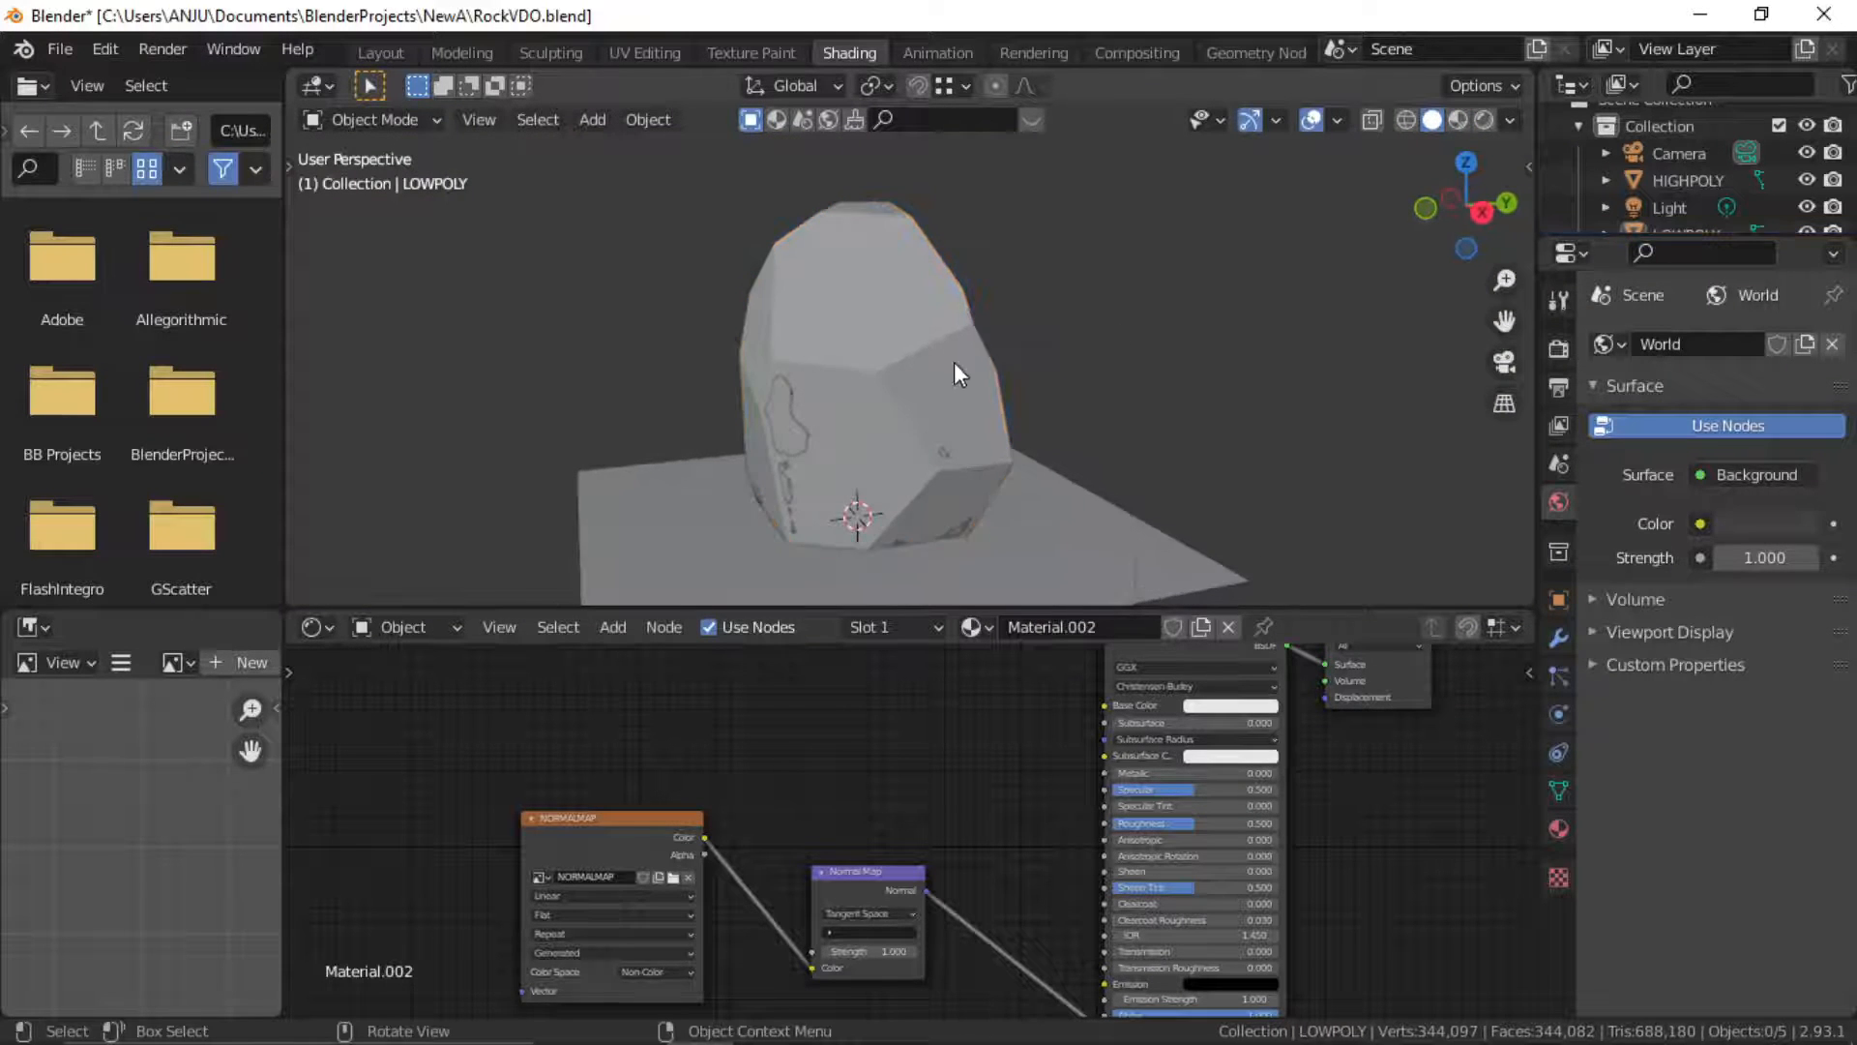
middle_click_drag(954, 362, 808, 437)
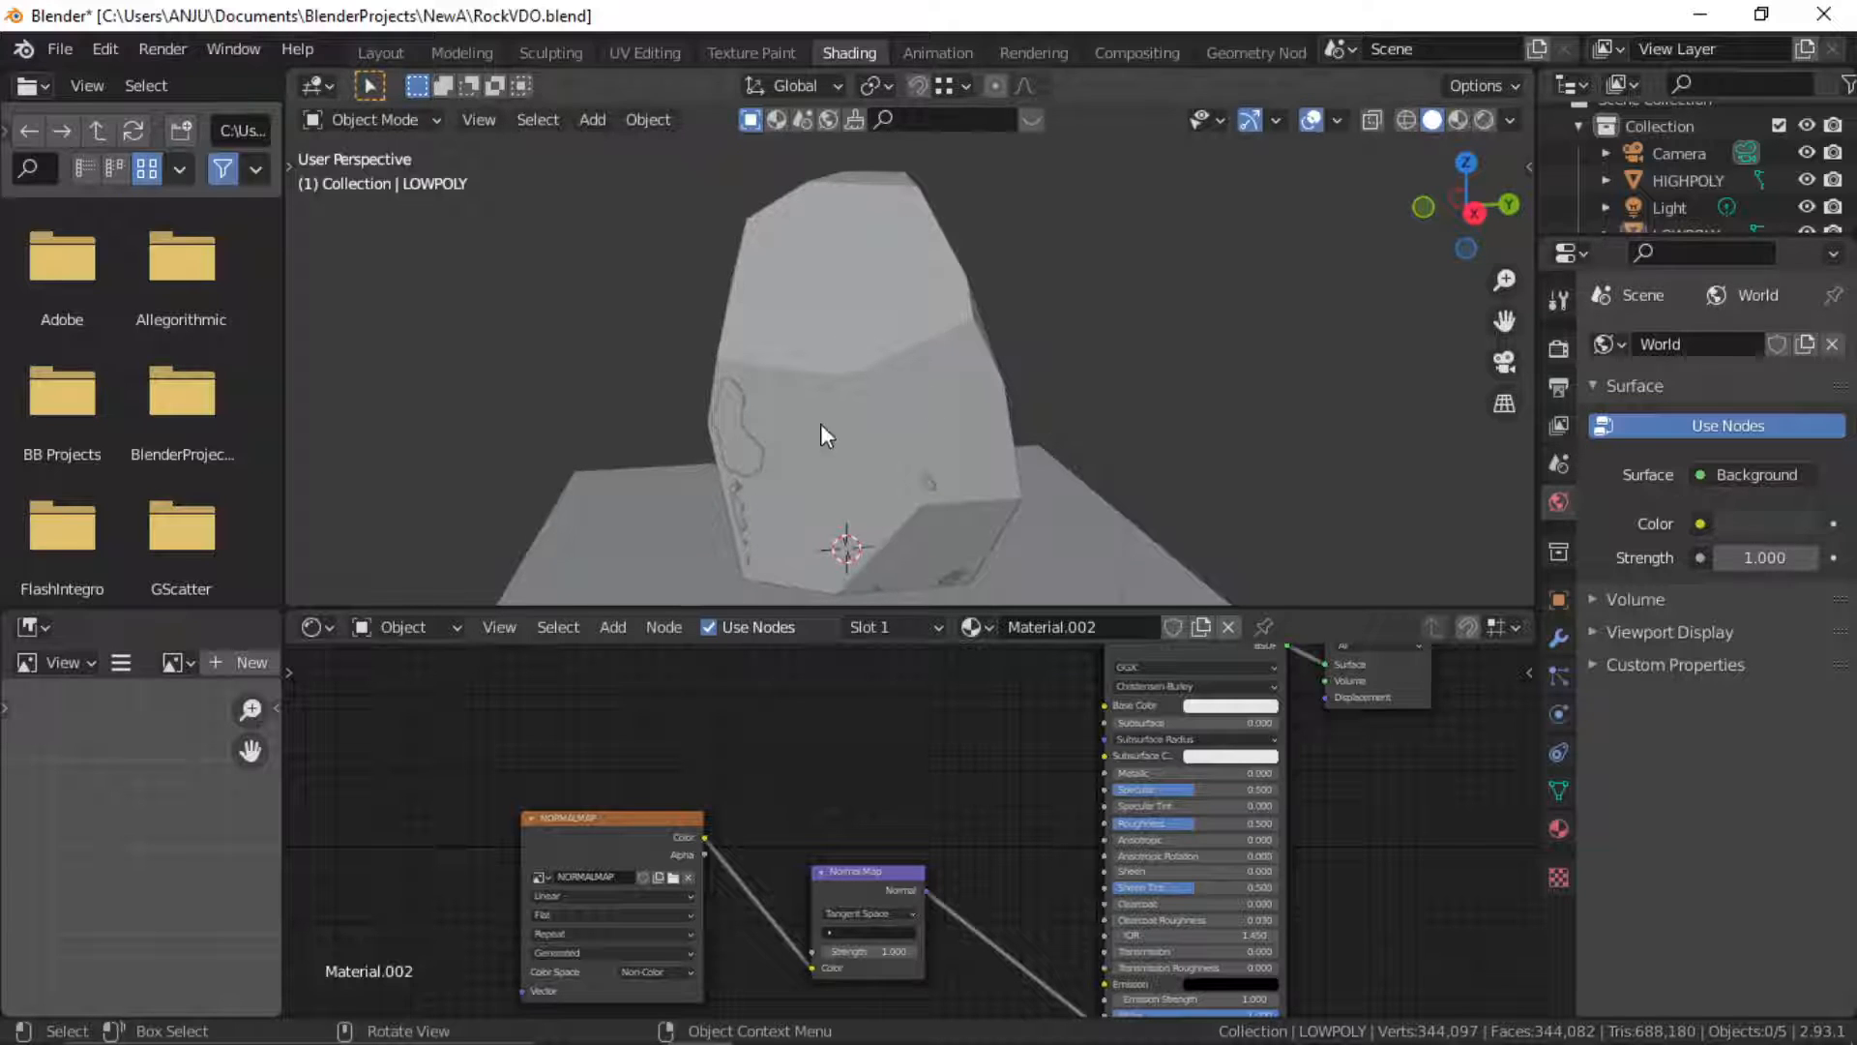
Set the scene's render engine to Cycles
left_click(1560, 346)
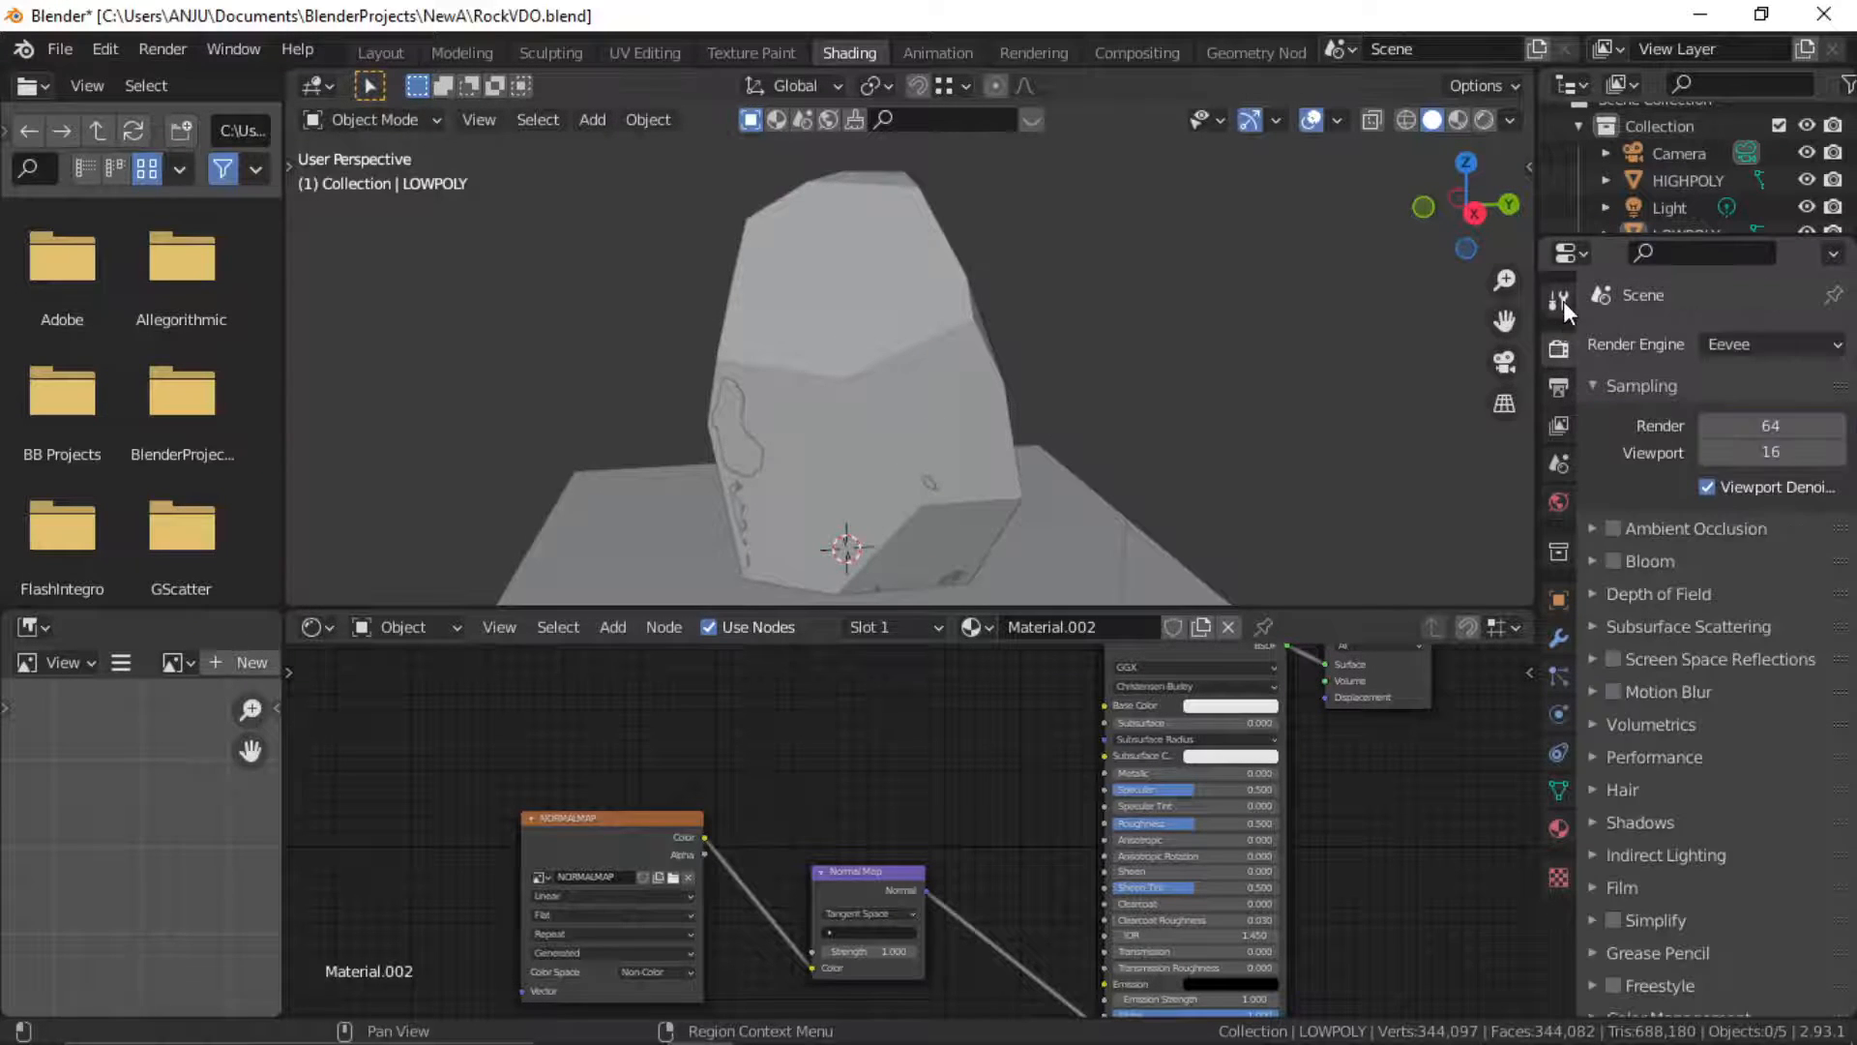
left_click(1559, 300)
left_click(1561, 345)
left_click(1753, 346)
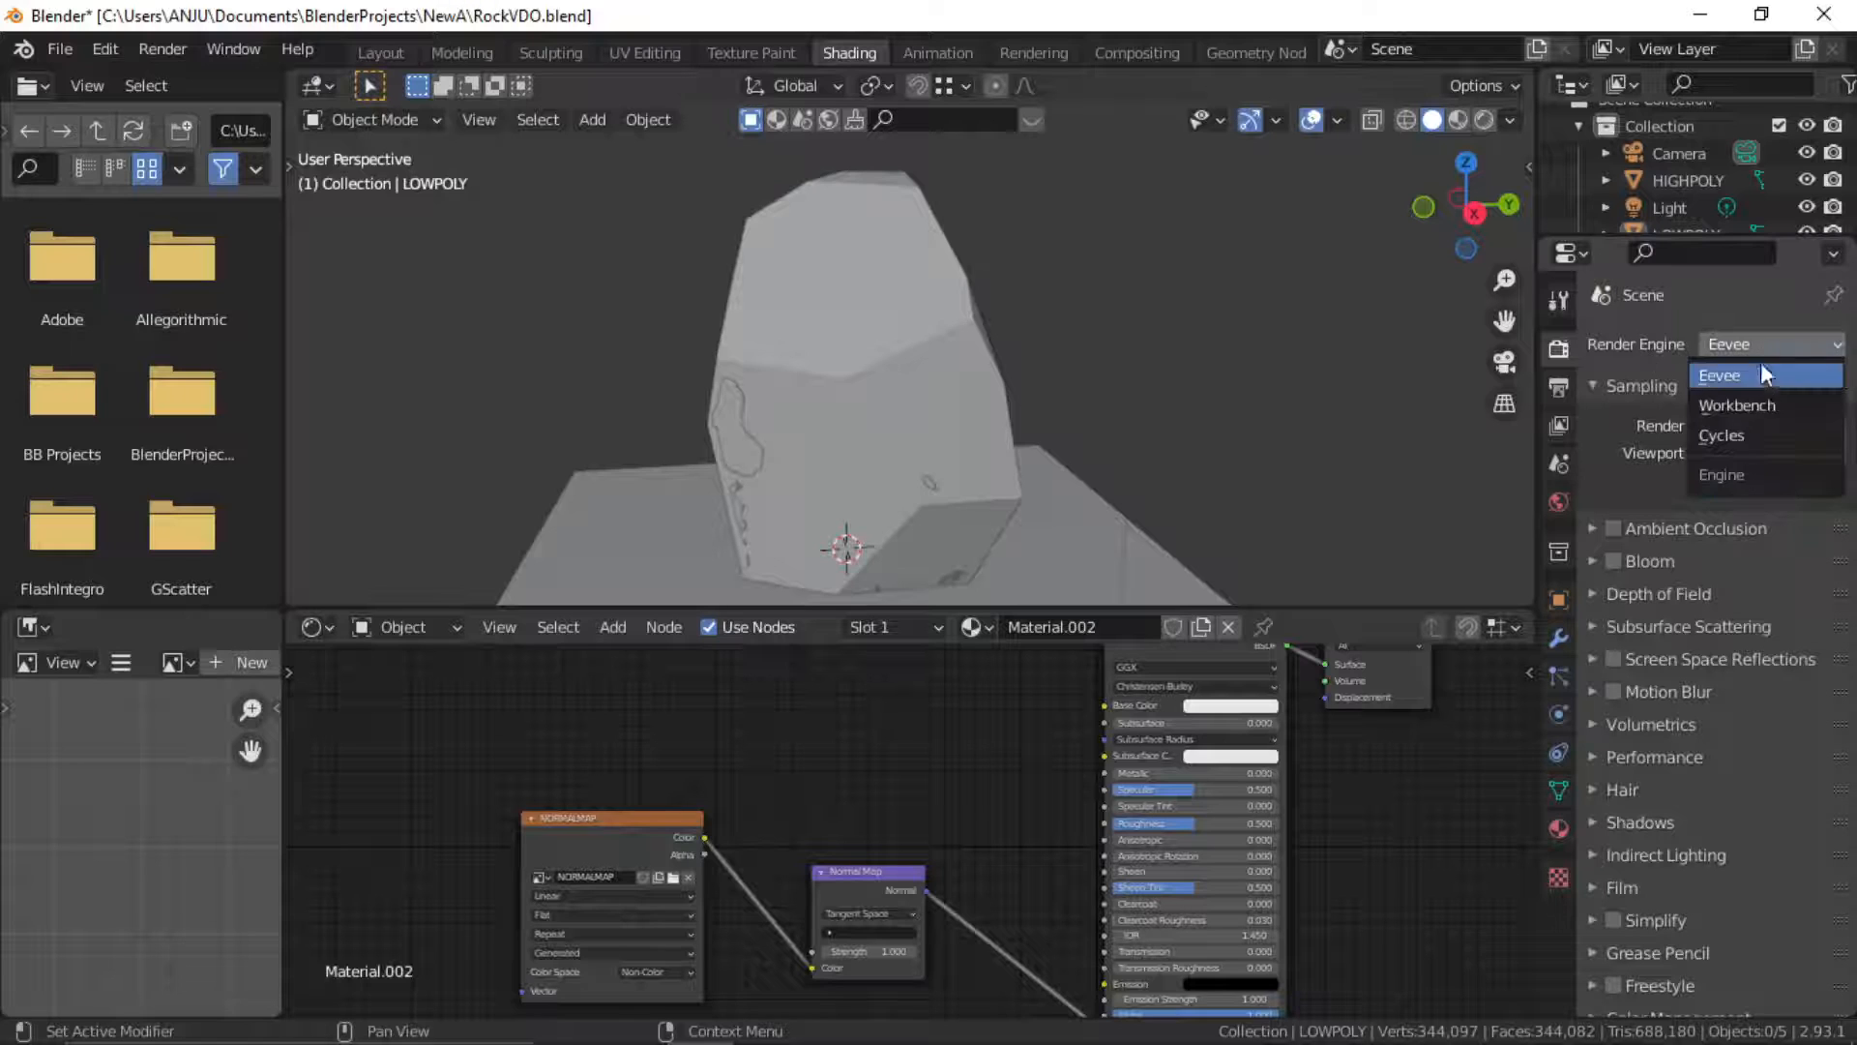
left_click(1747, 437)
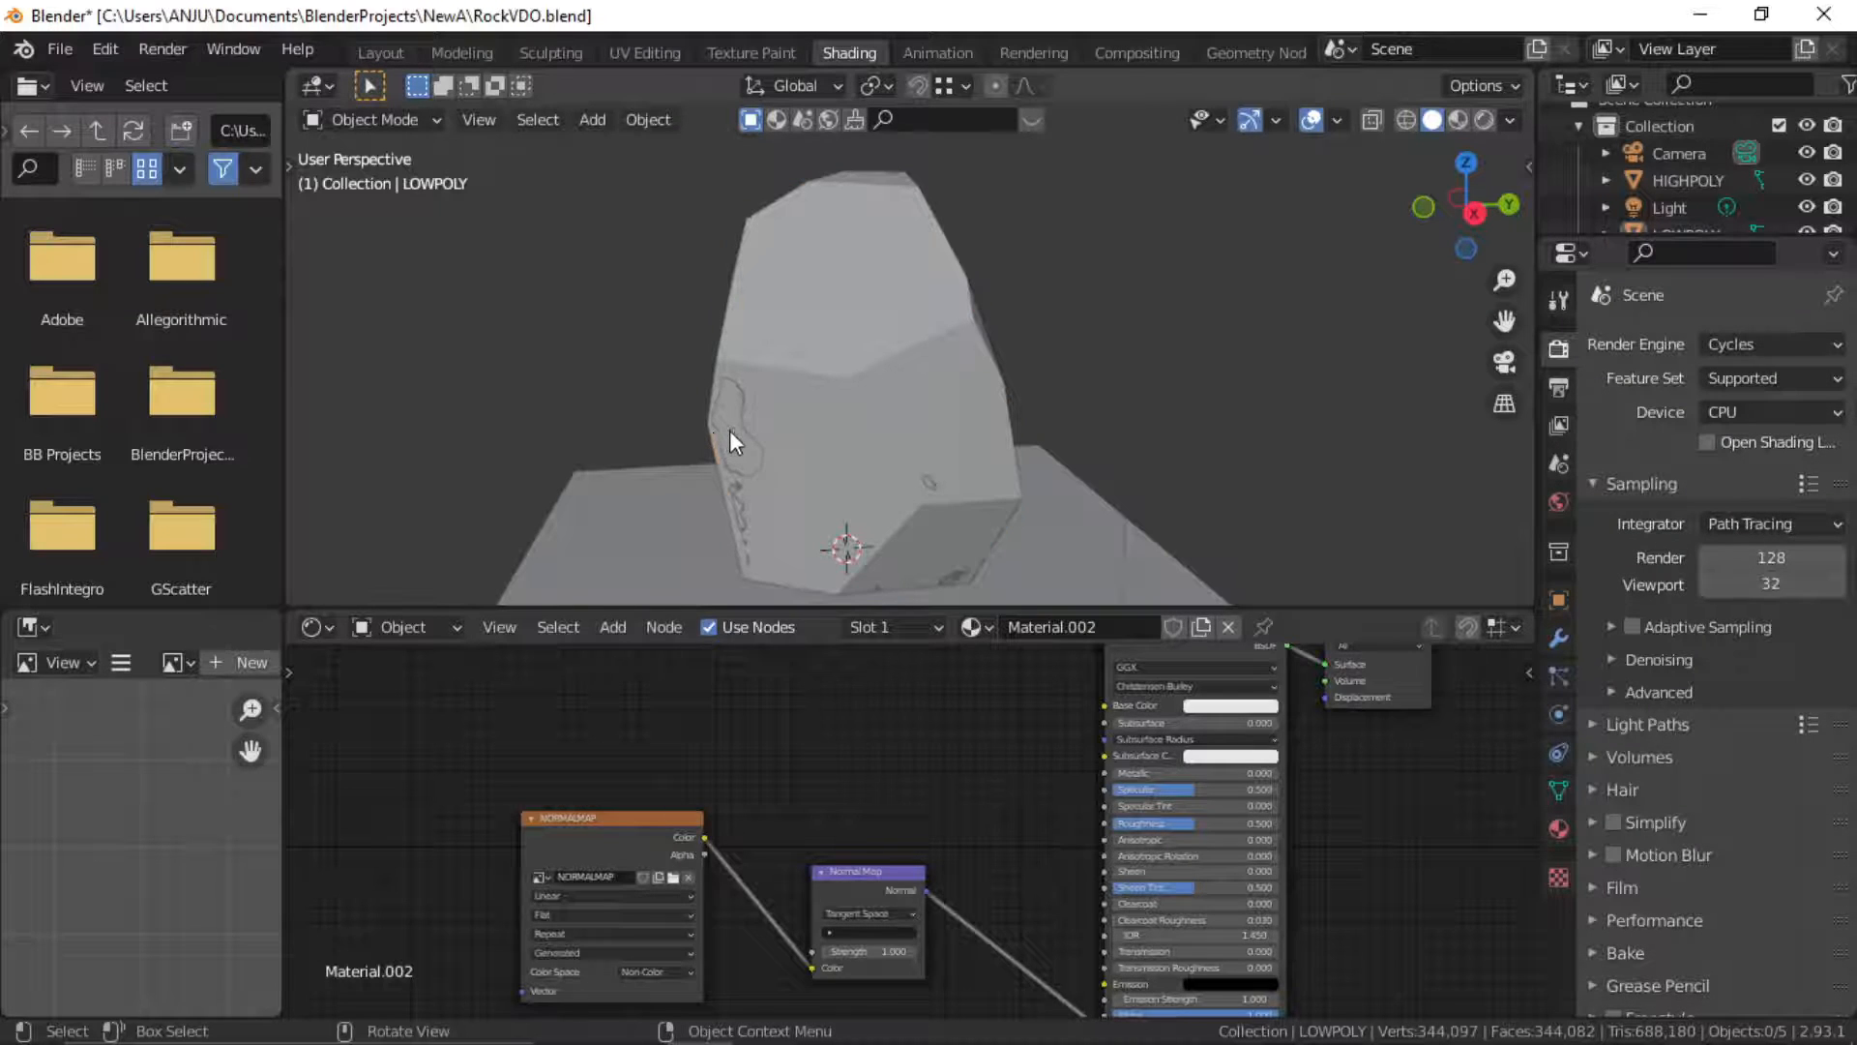
Select the HIGHPOLY rock plus LOWPOLY as the active object, and make the NORMALMAP image node active as bake target
left_click(753, 392)
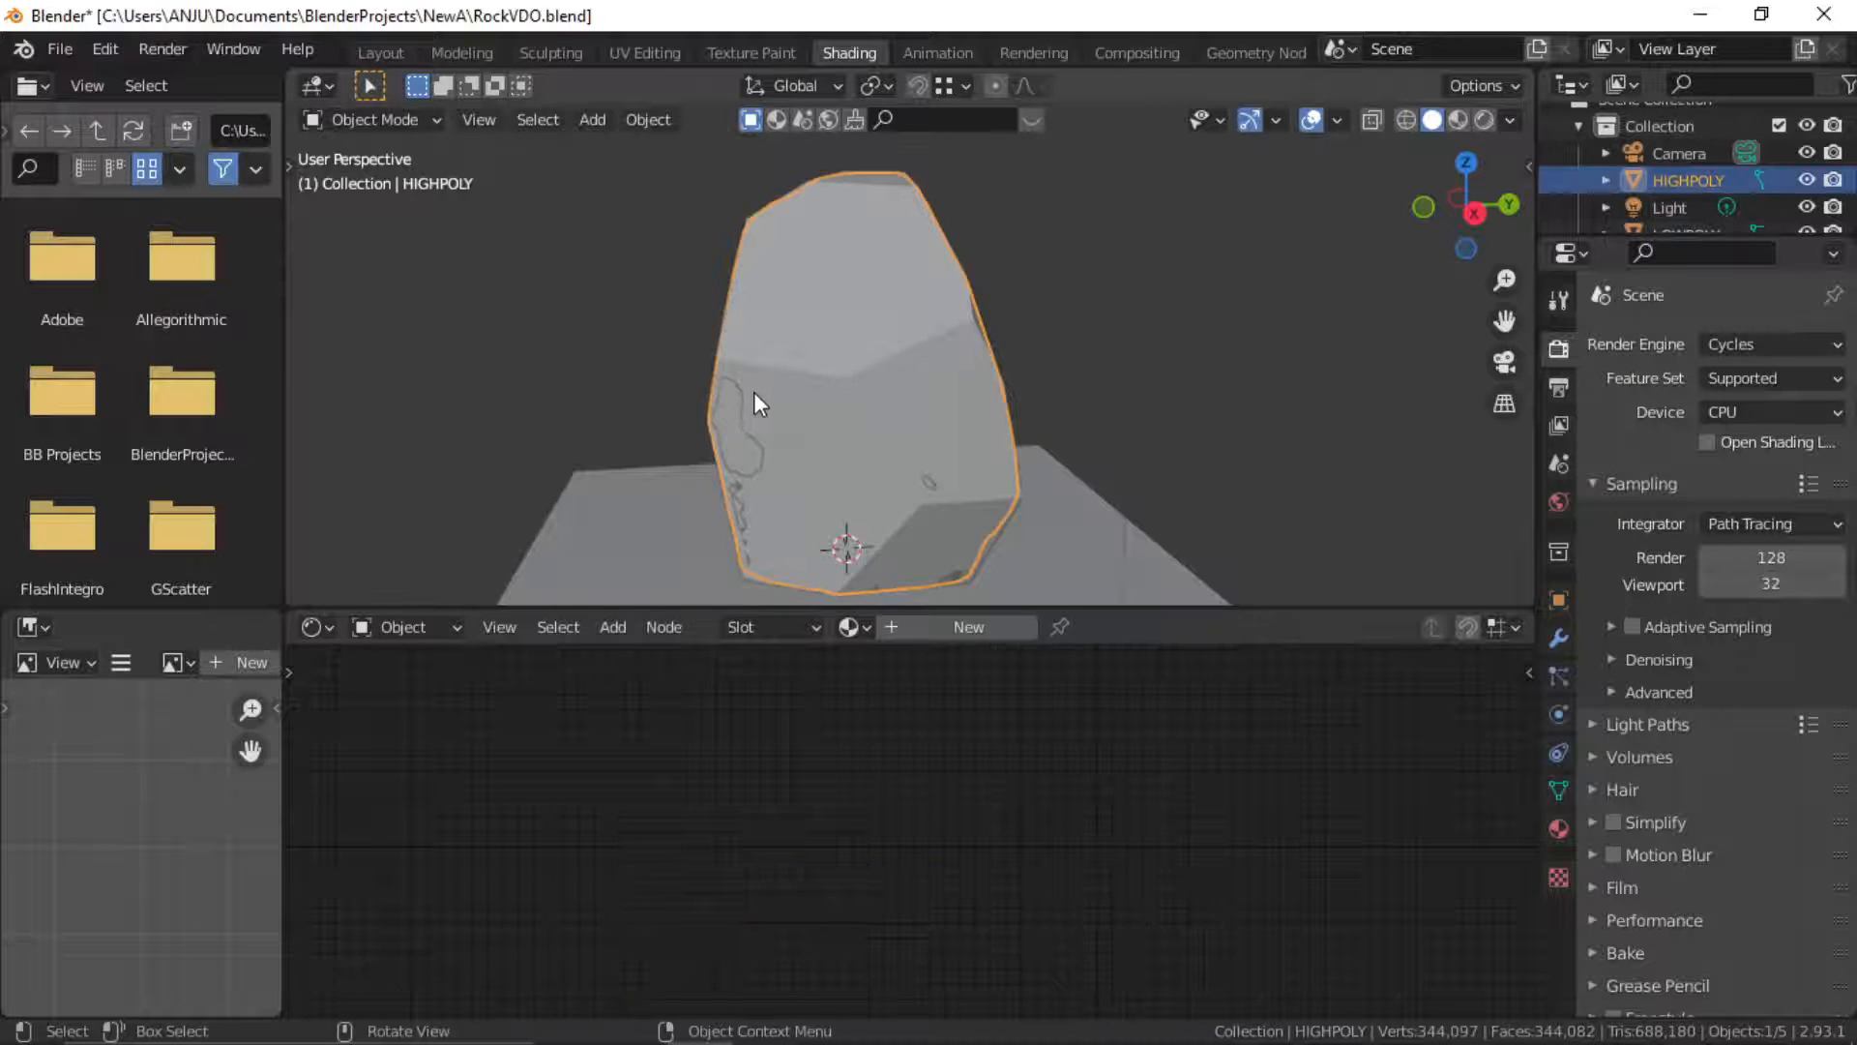
left_click(853, 336, "shift")
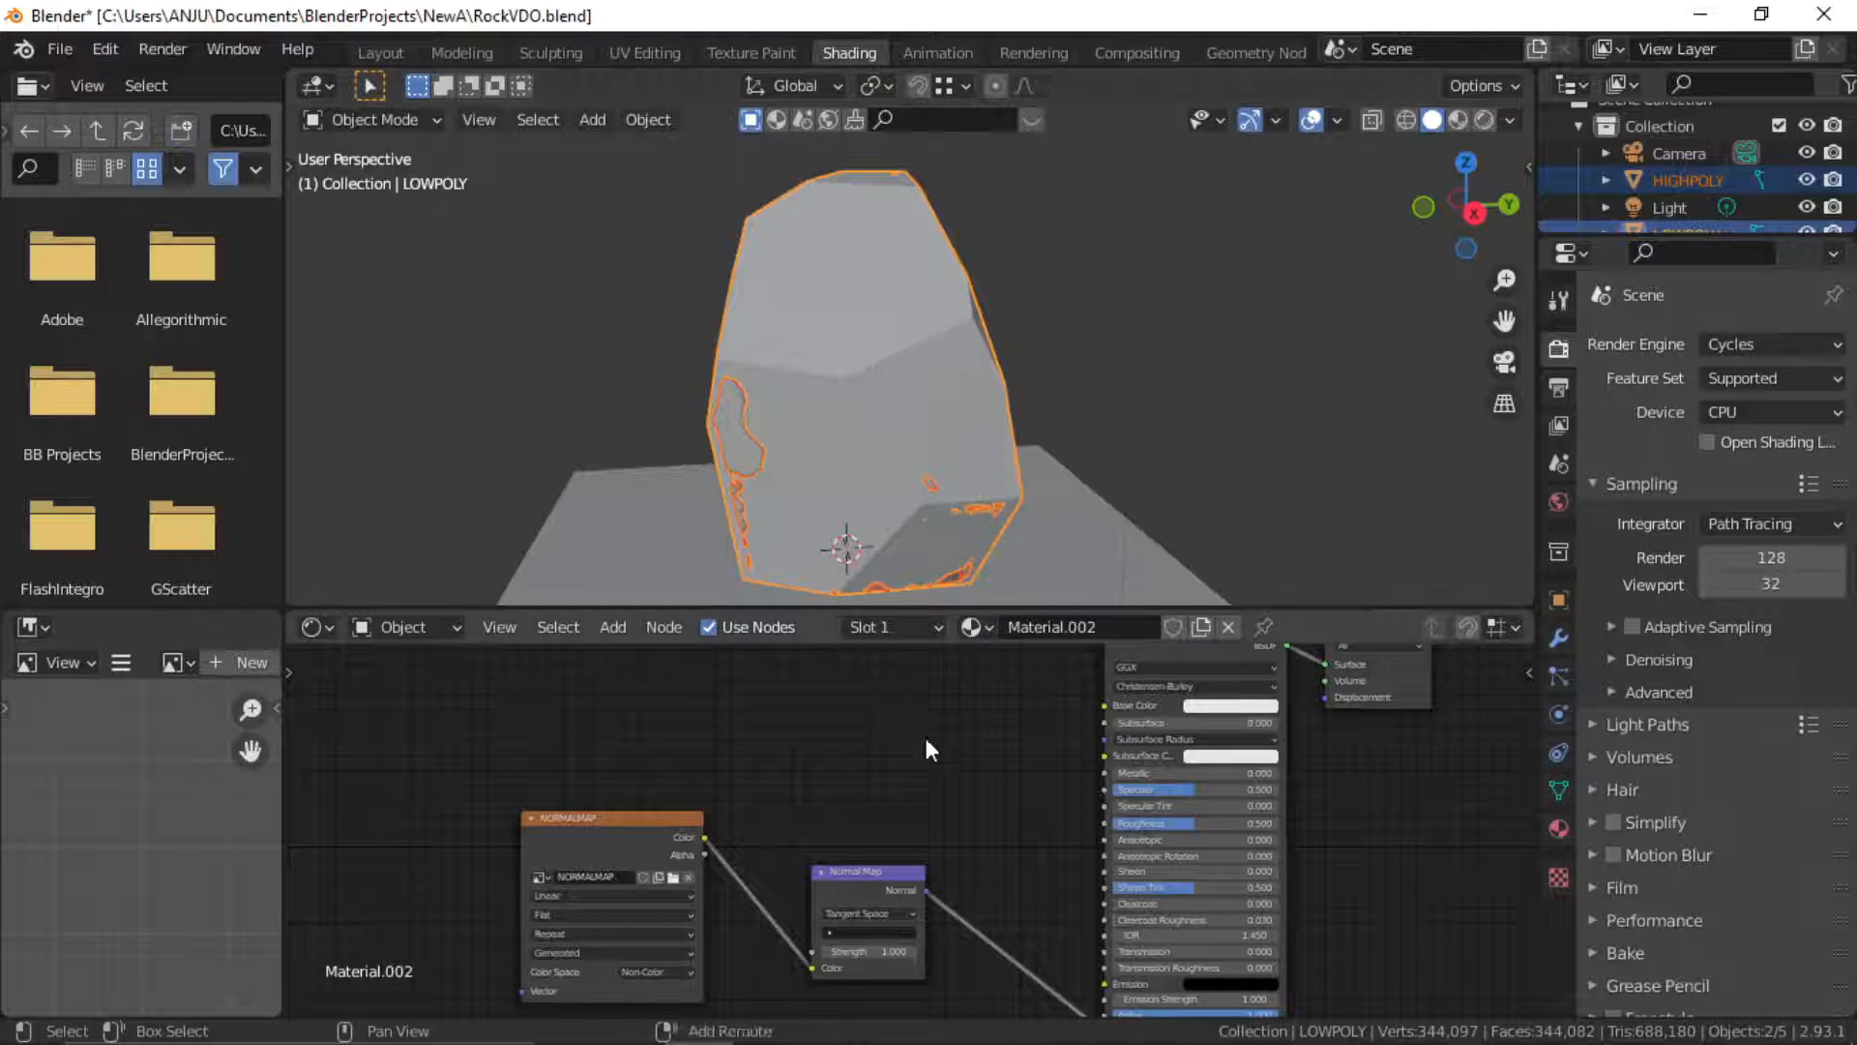
middle_click_drag(826, 767, 894, 716)
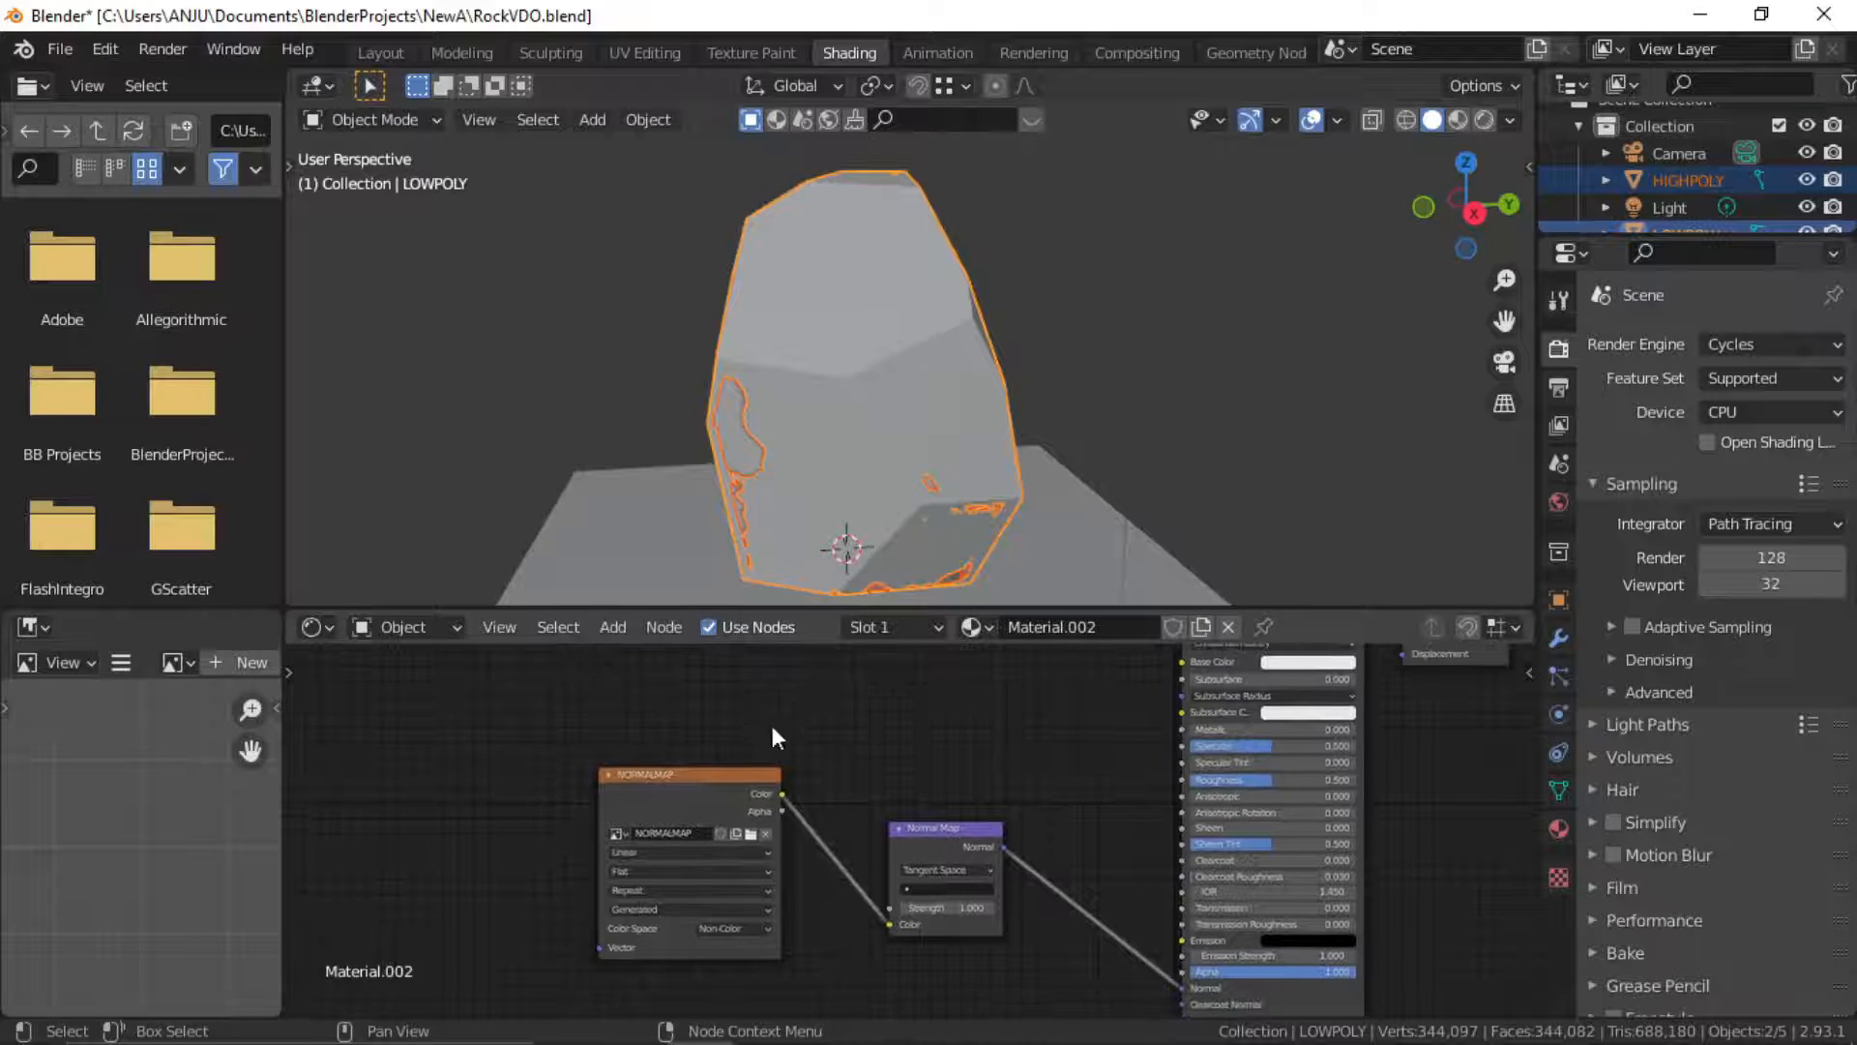
left_click(670, 774)
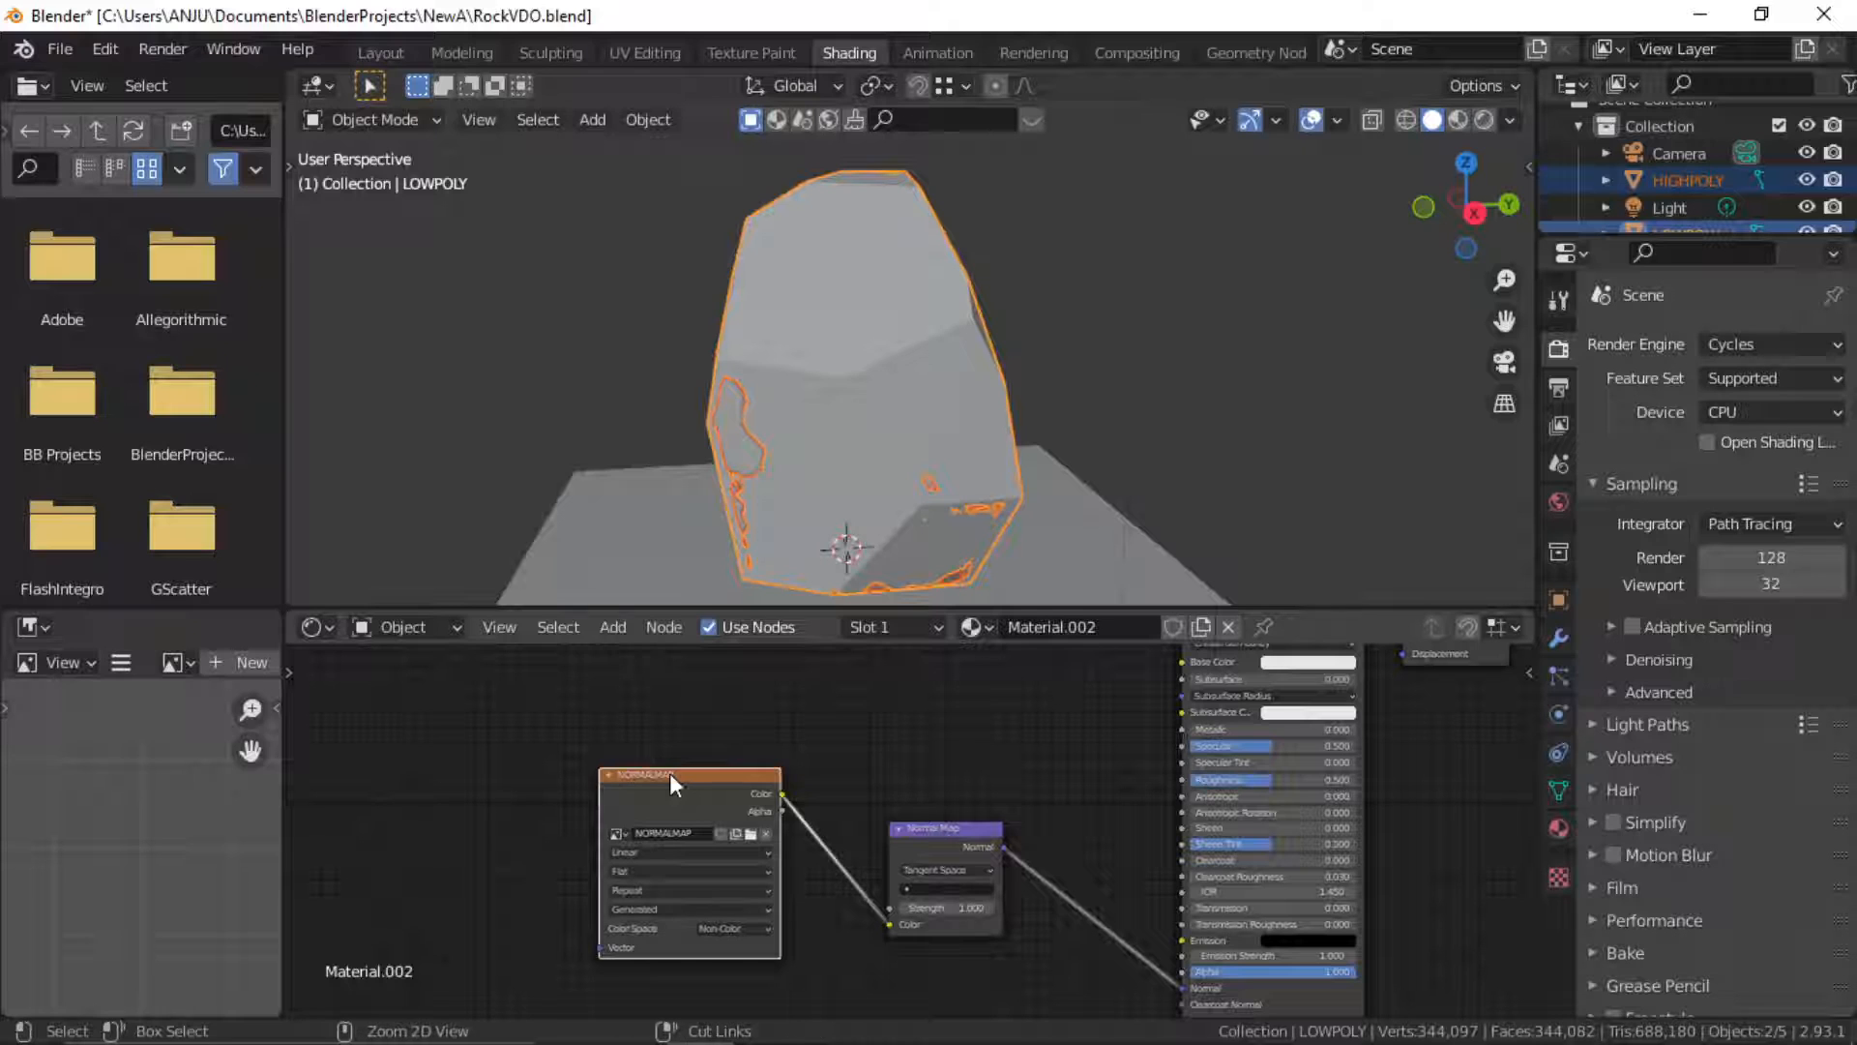
Expand the Cycles bake settings and set the bake type to Normal
scroll(1680, 745, "down", 1)
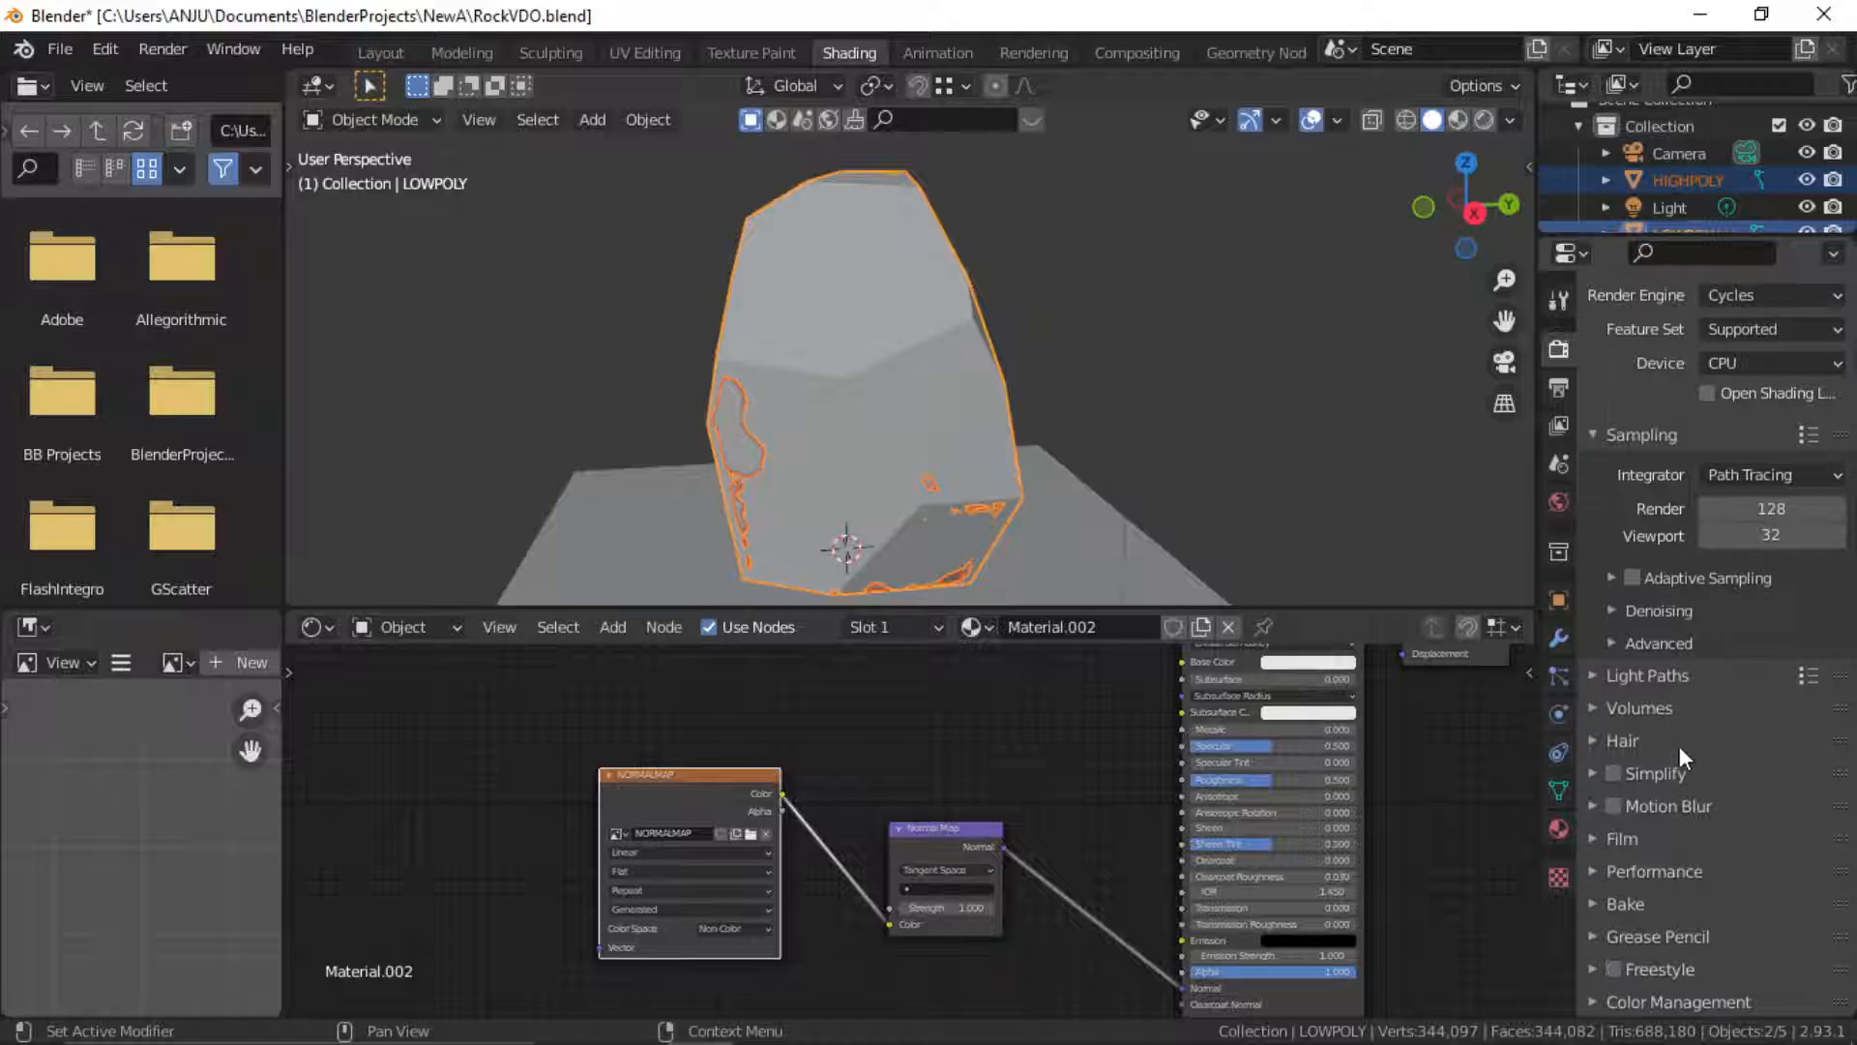
left_click(1601, 902)
scroll(1686, 766, "down", 8)
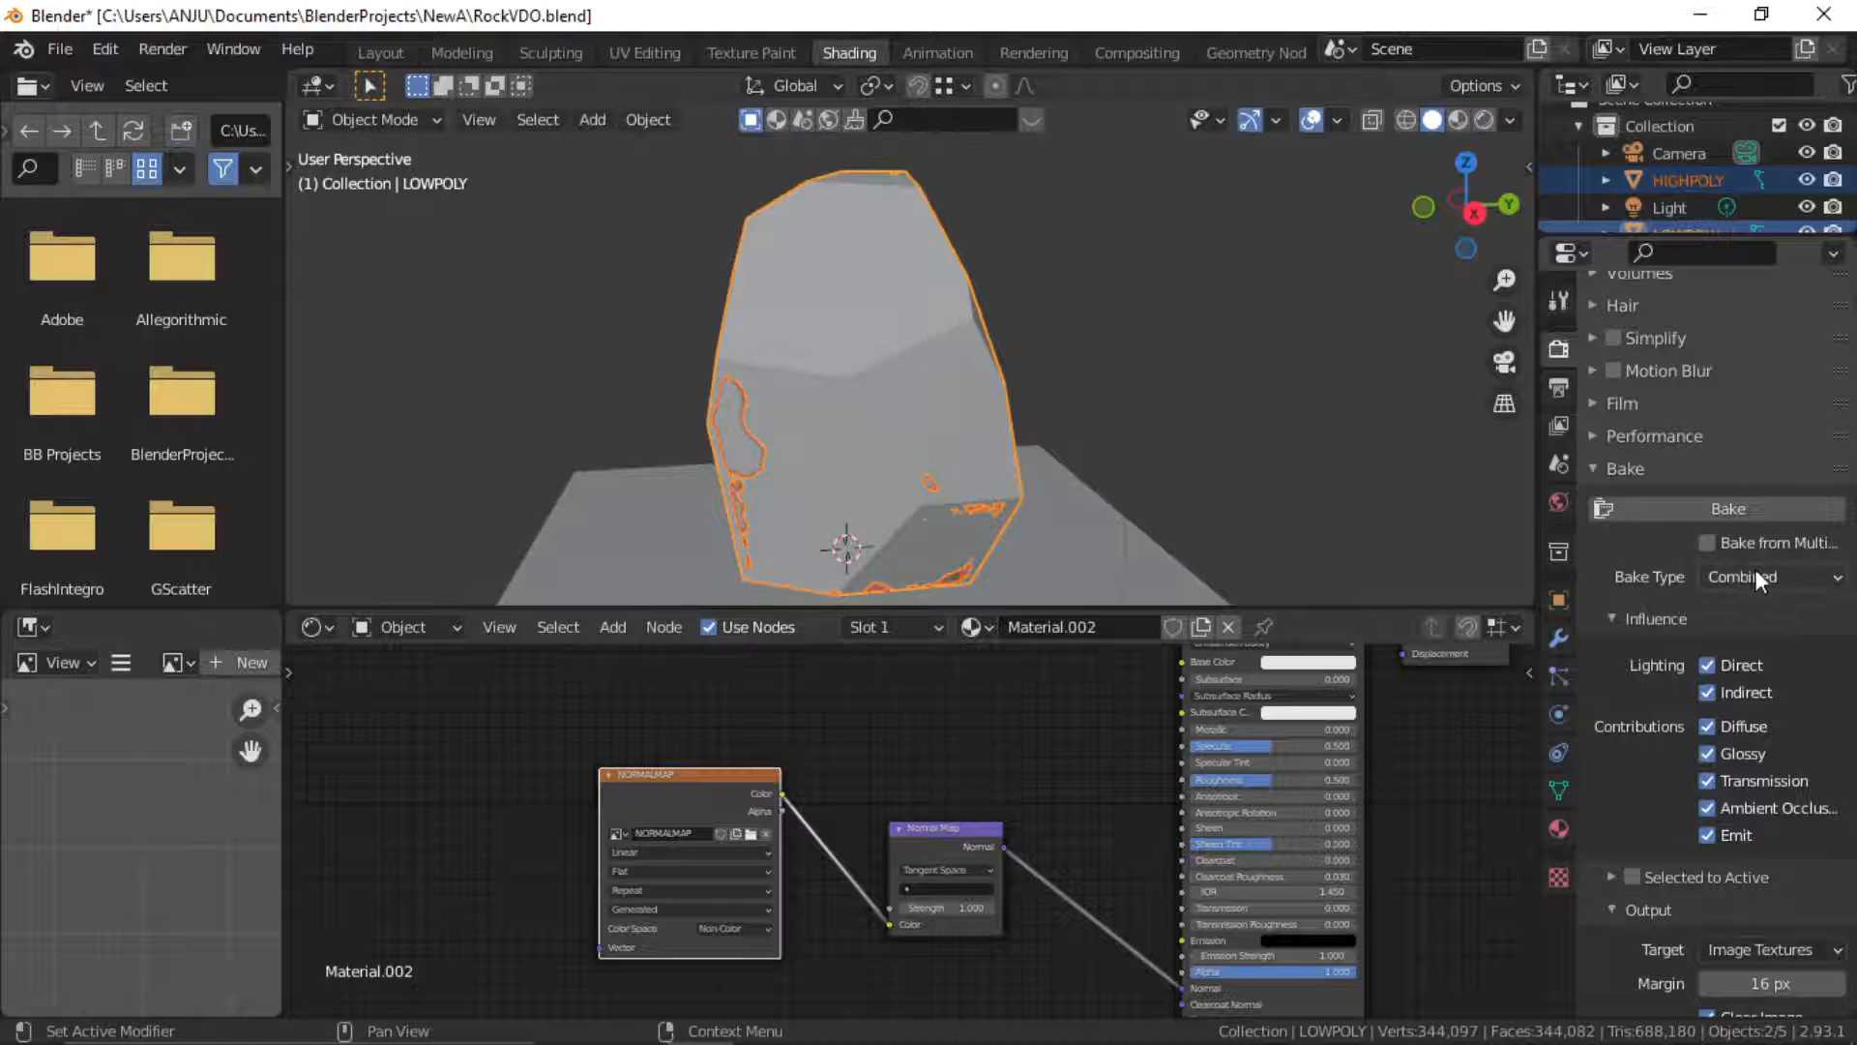
left_click(1754, 576)
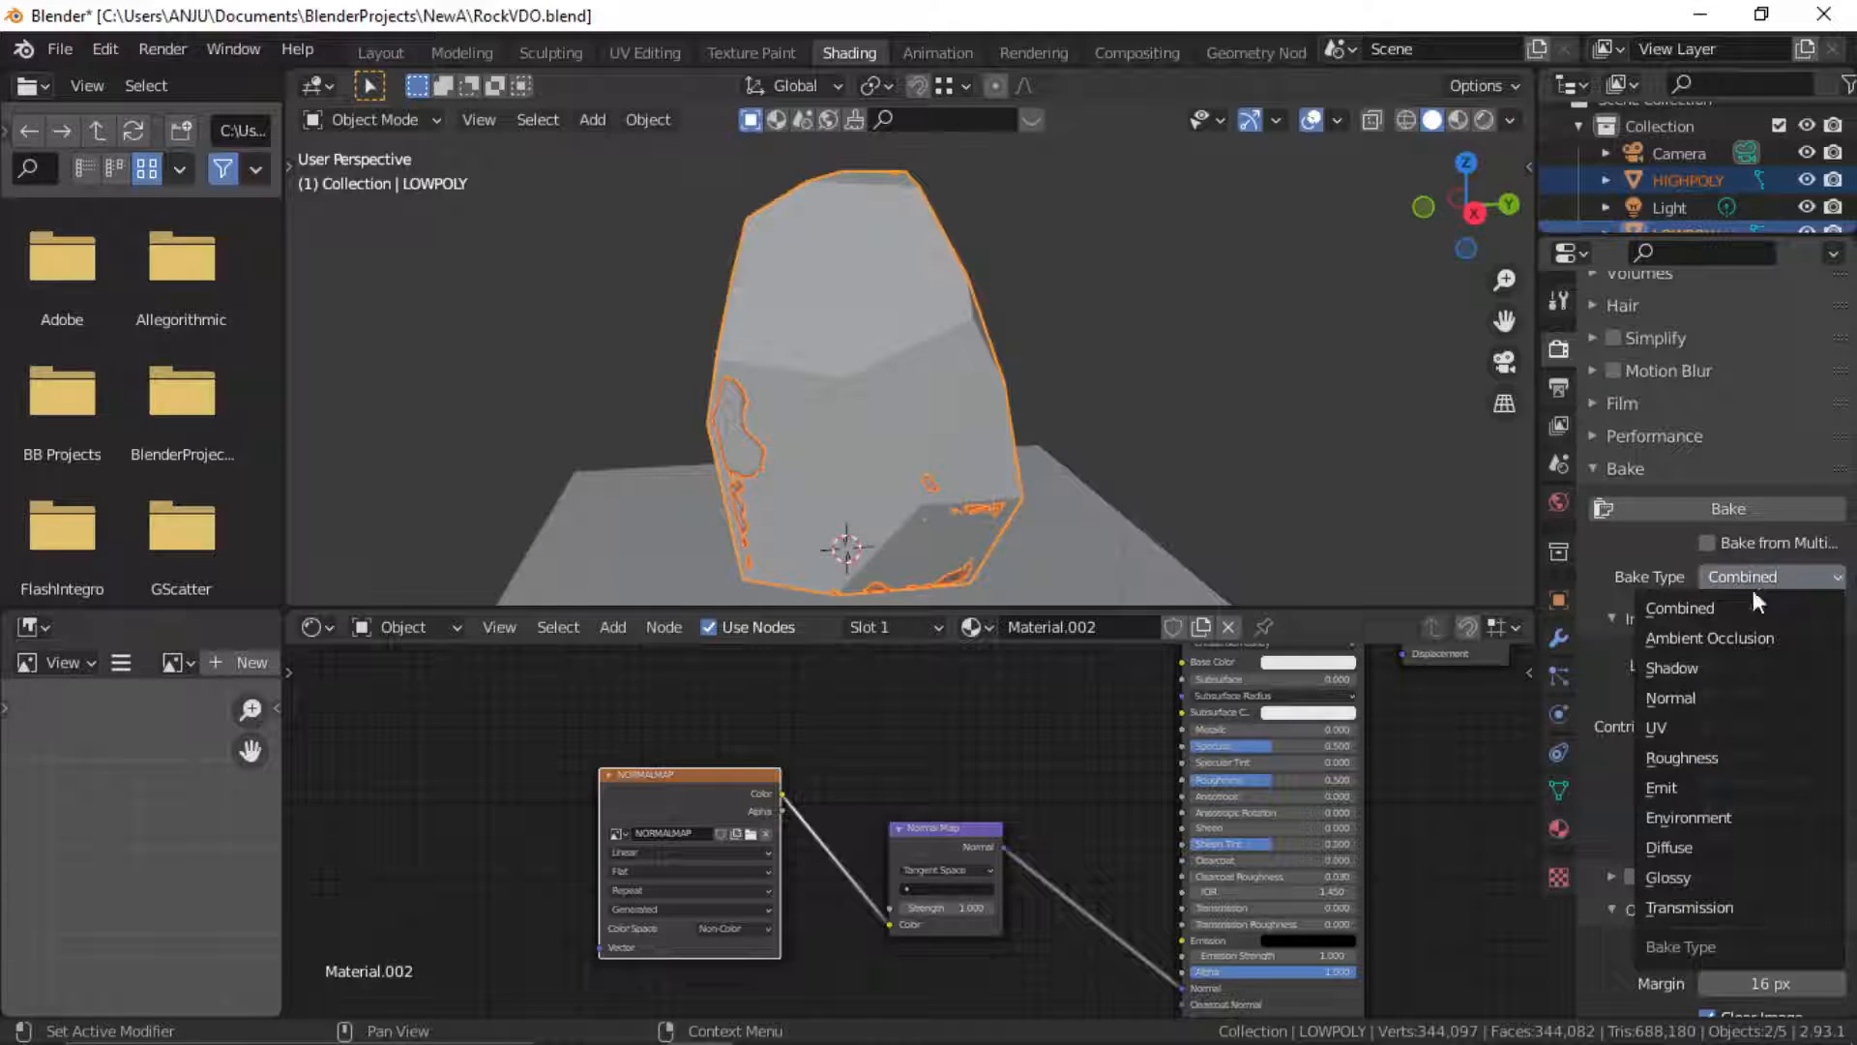
left_click(1709, 697)
scroll(1651, 693, "down", 1)
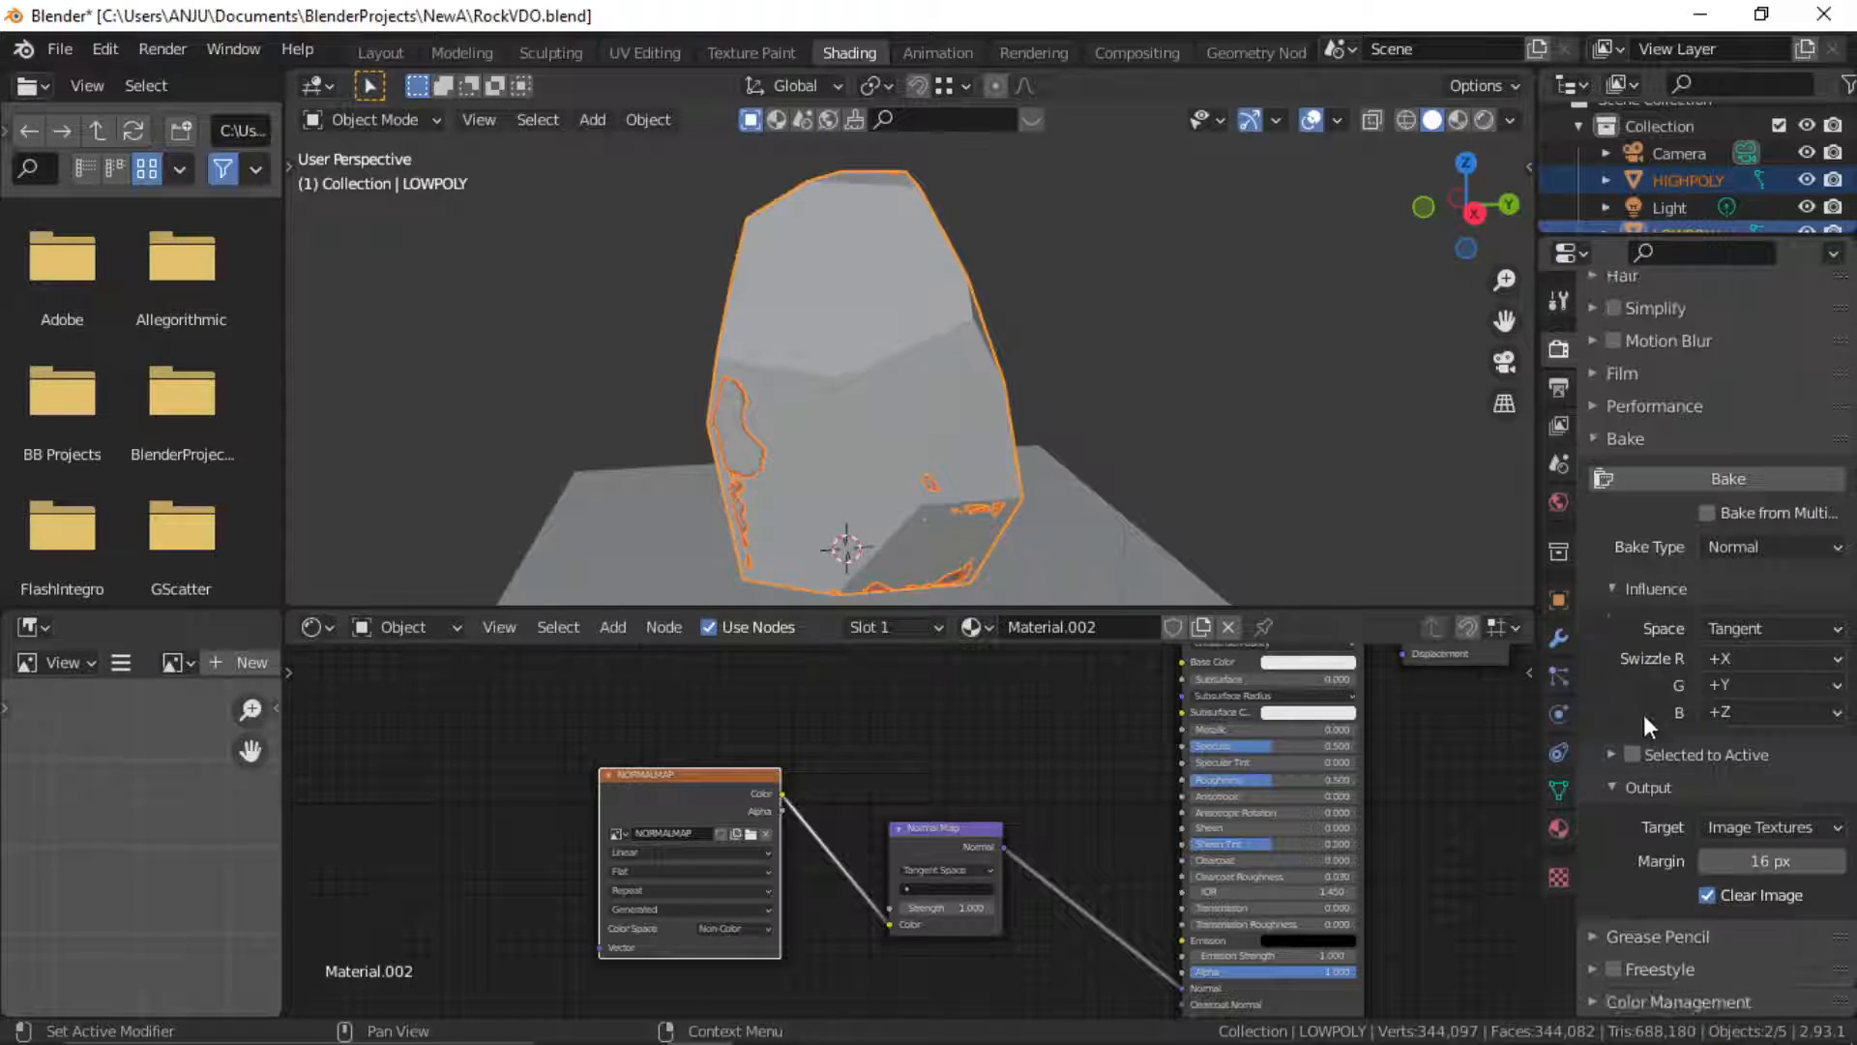
Enable baking from selected to active with an extrusion of 0.7 m
left_click(1631, 755)
left_click(1610, 753)
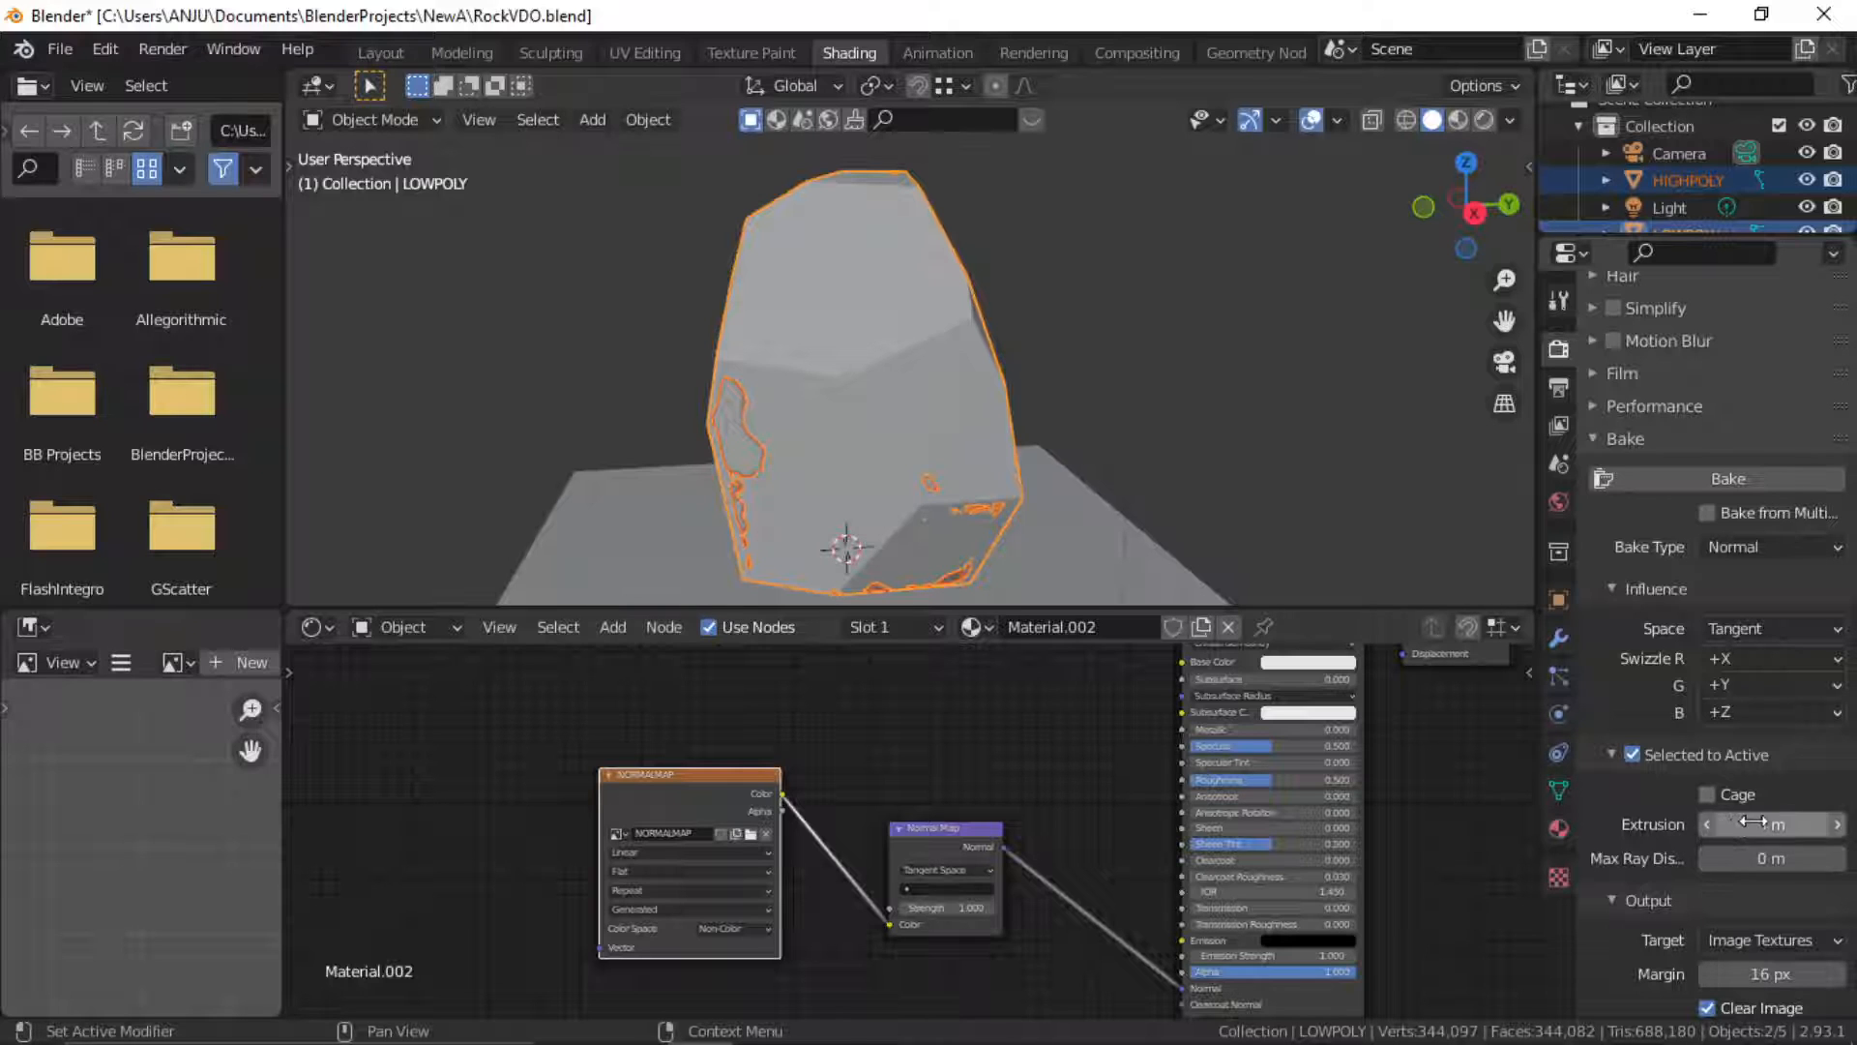
left_click(1782, 824)
key("BackSpace")
key("BackSpace")
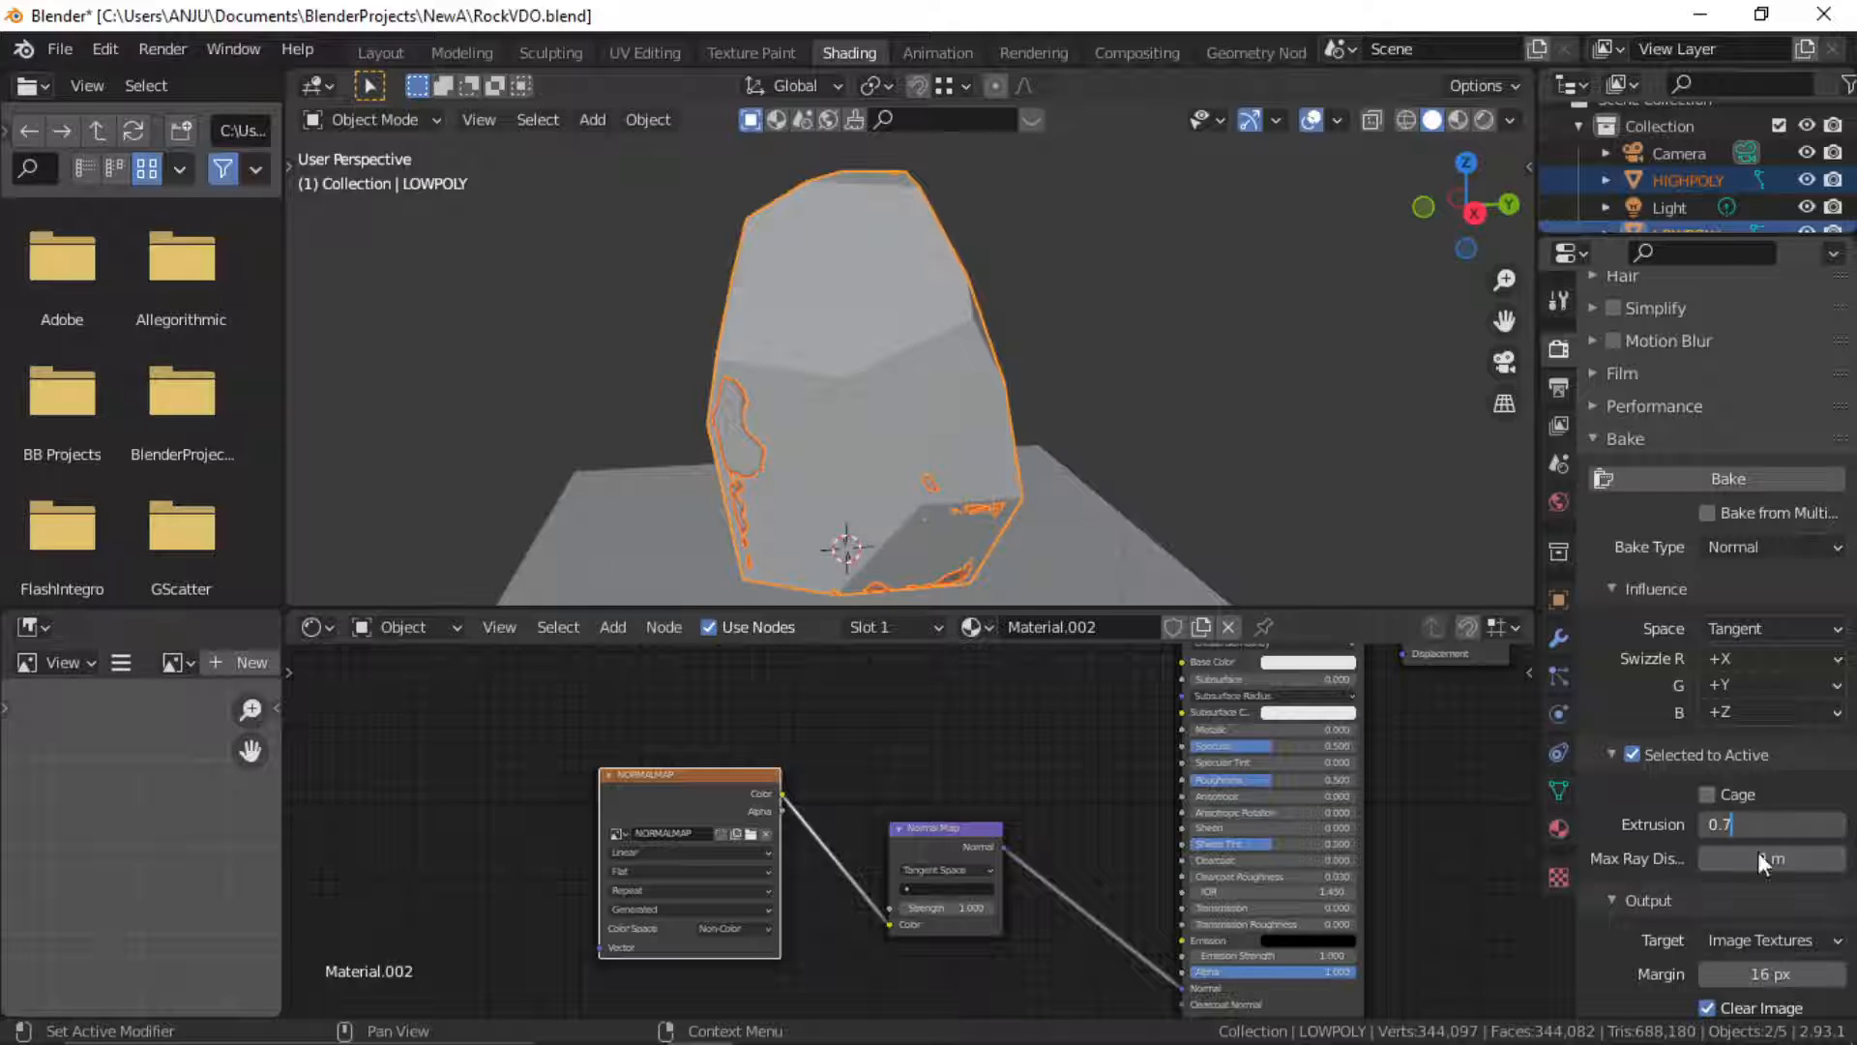
key("Return")
Bake the HIGHPOLY rock's normals into the NORMALMAP image
scroll(1652, 868, "down", 3)
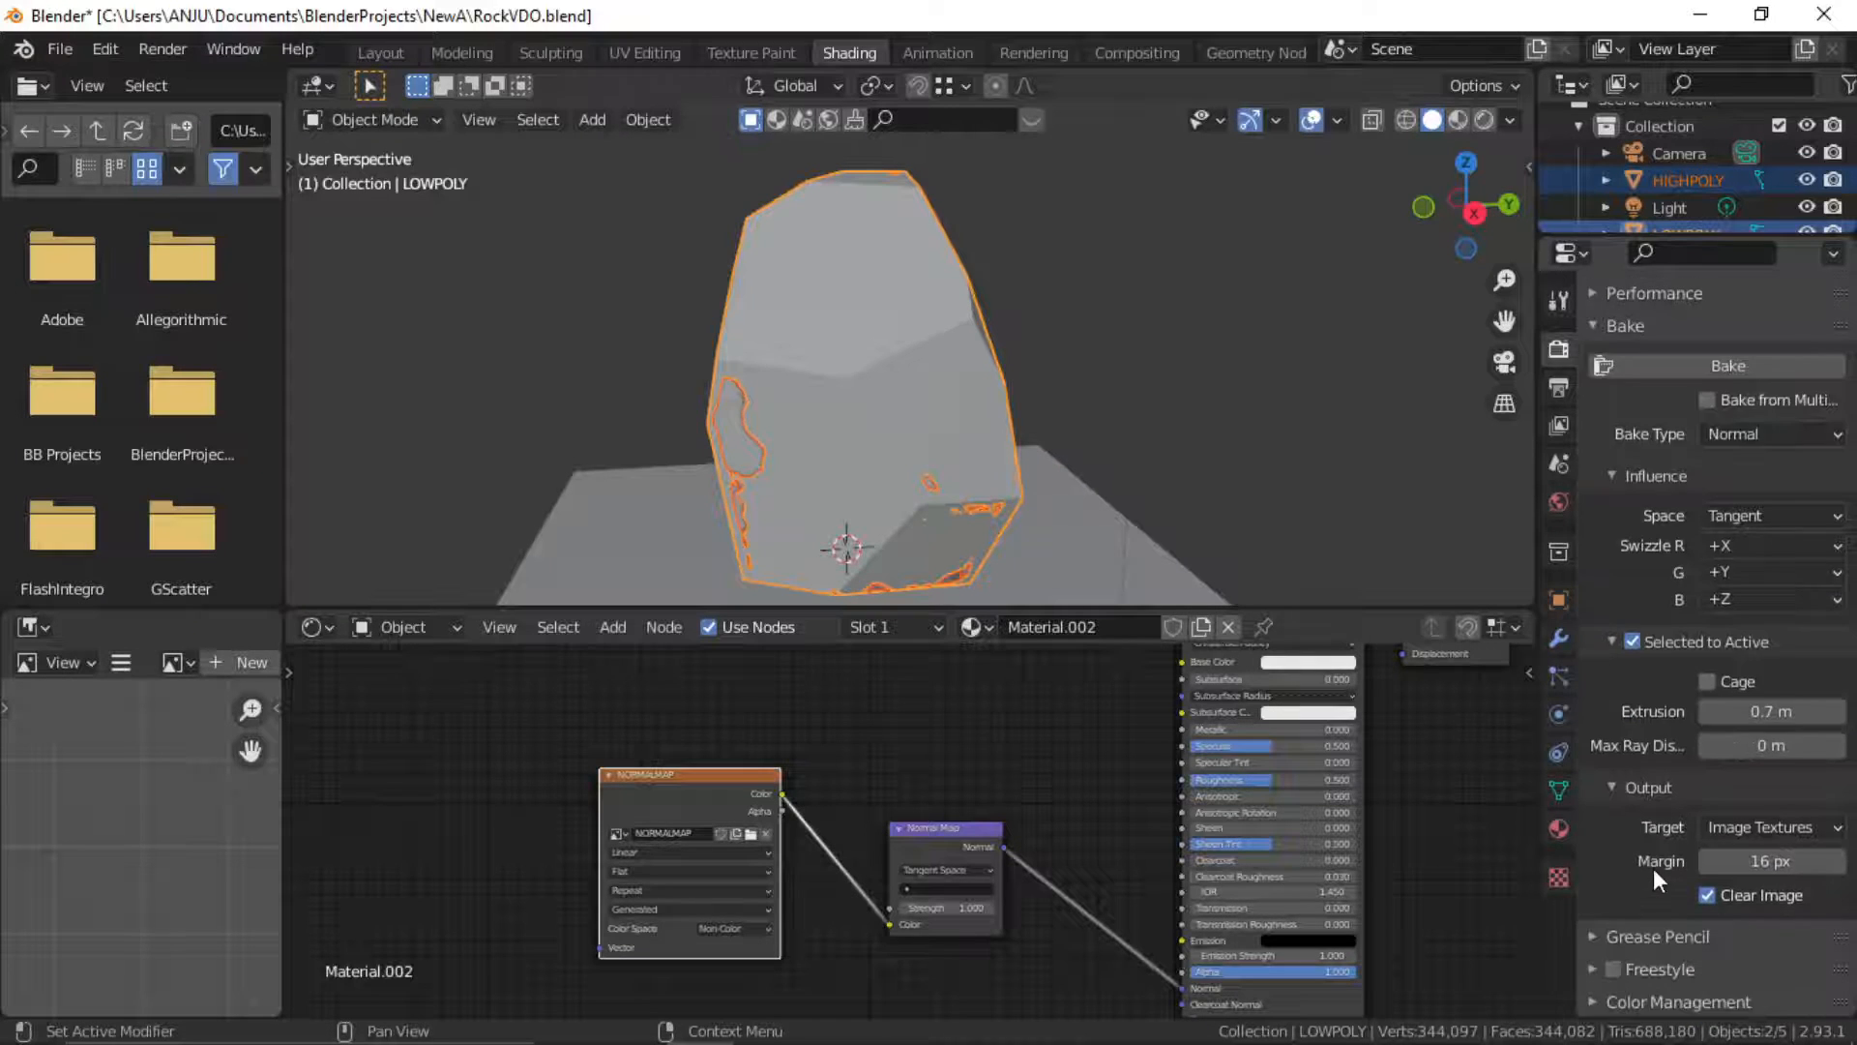
scroll(1652, 867, "up", 7)
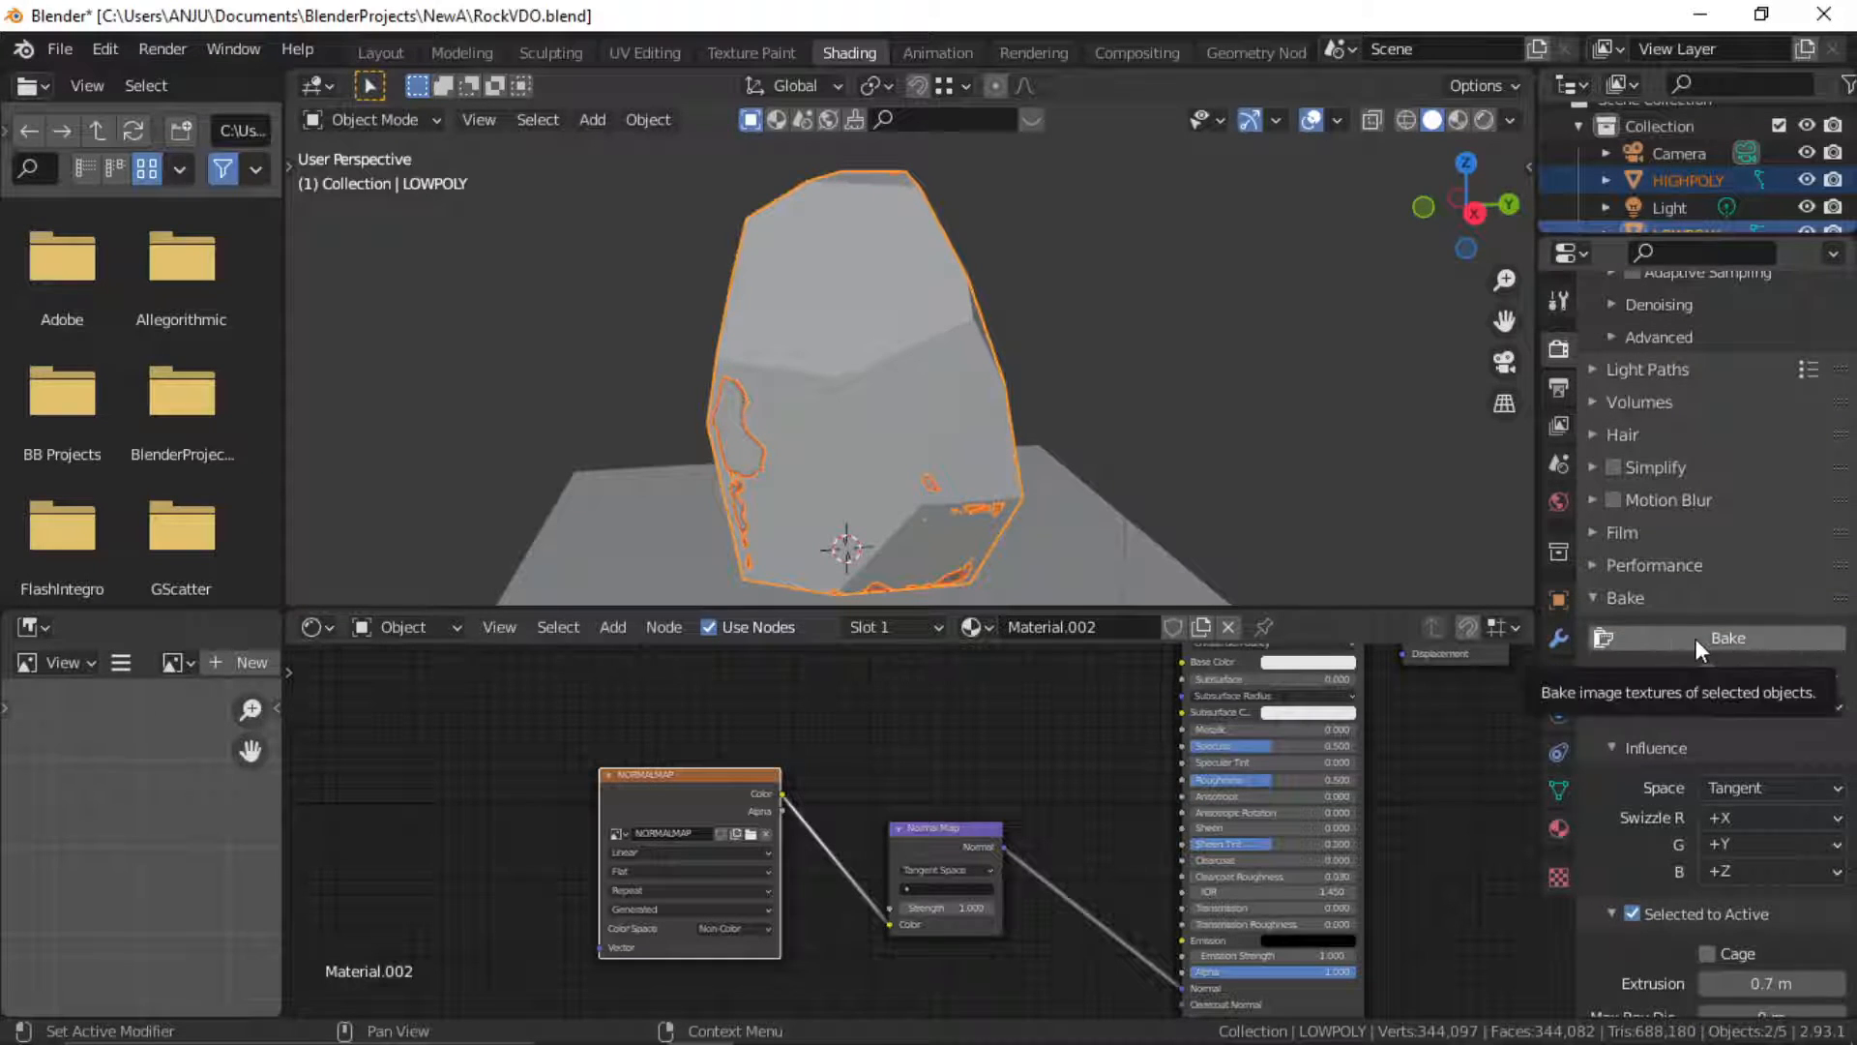
left_click(1696, 639)
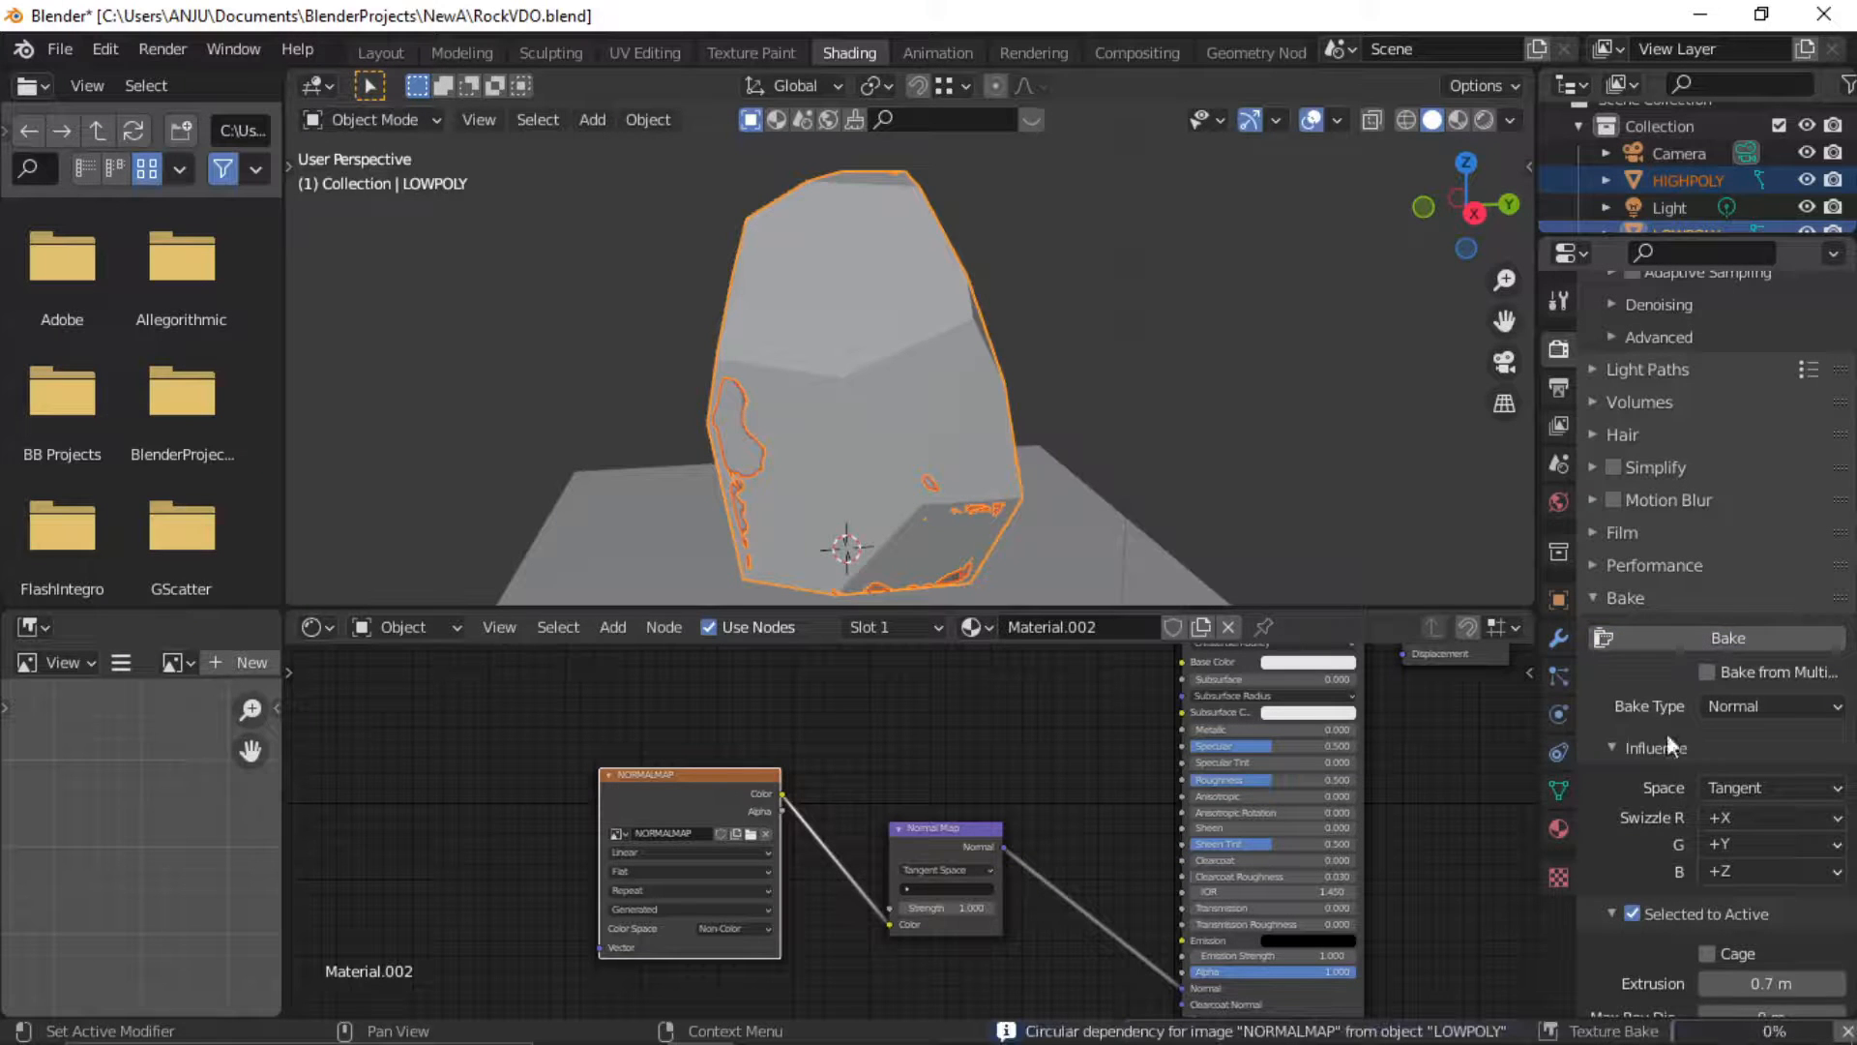
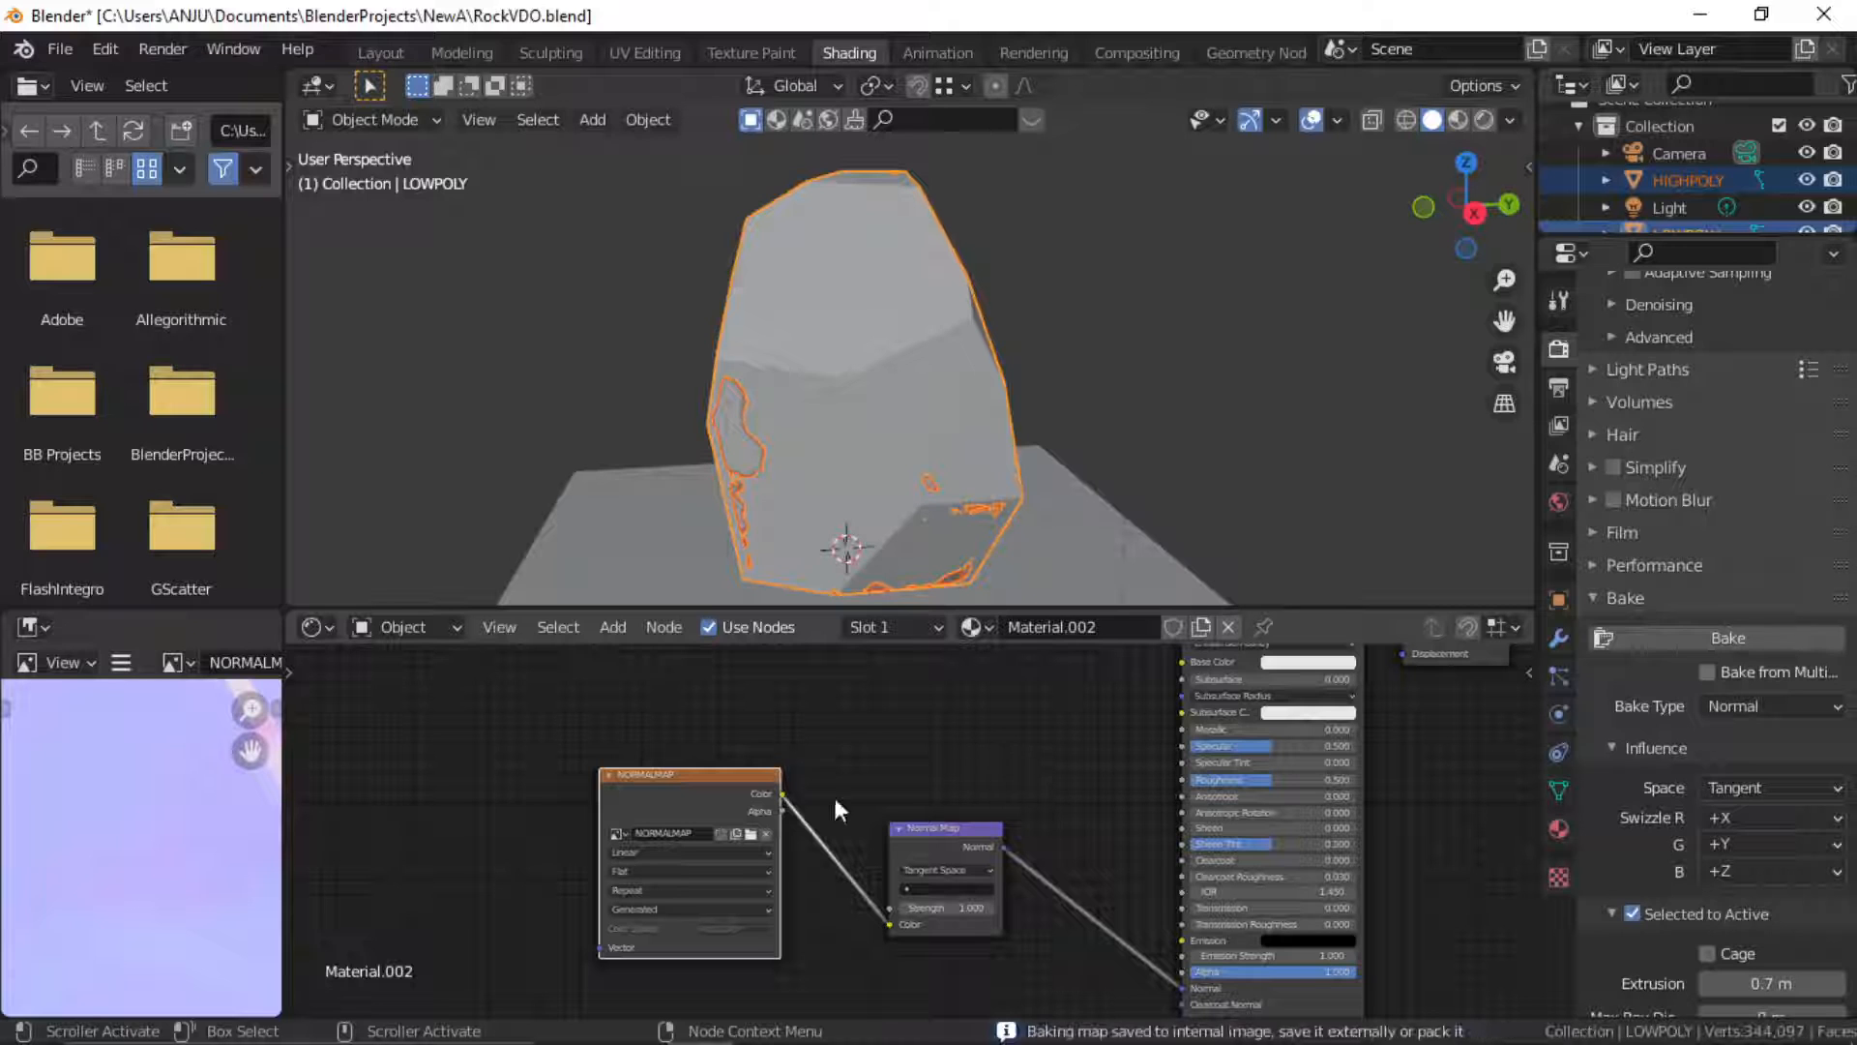
Widen the image editor to inspect the baked NORMALMAP image and make the 3D viewport taller
scroll(136, 820, "down", 5)
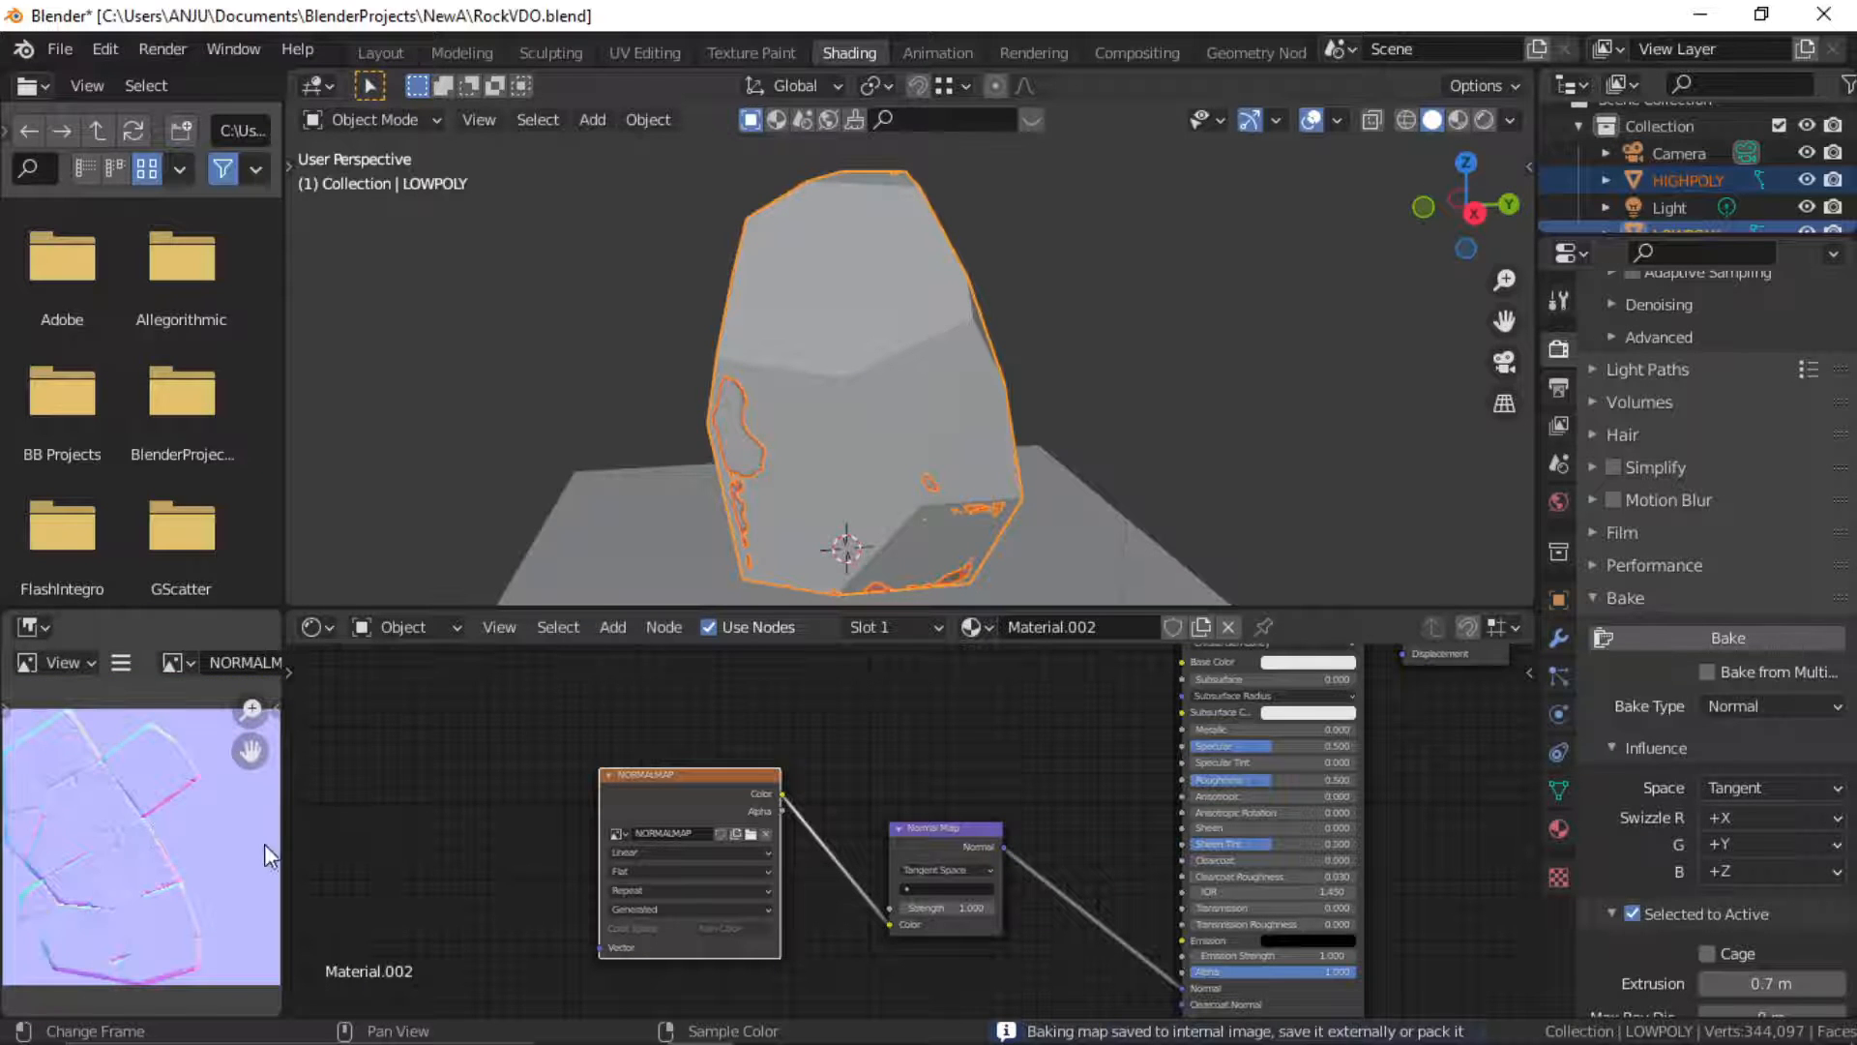
left_click_drag(285, 845, 642, 861)
scroll(427, 852, "up", 3)
middle_click_drag(427, 851, 350, 927)
scroll(437, 880, "down", 2)
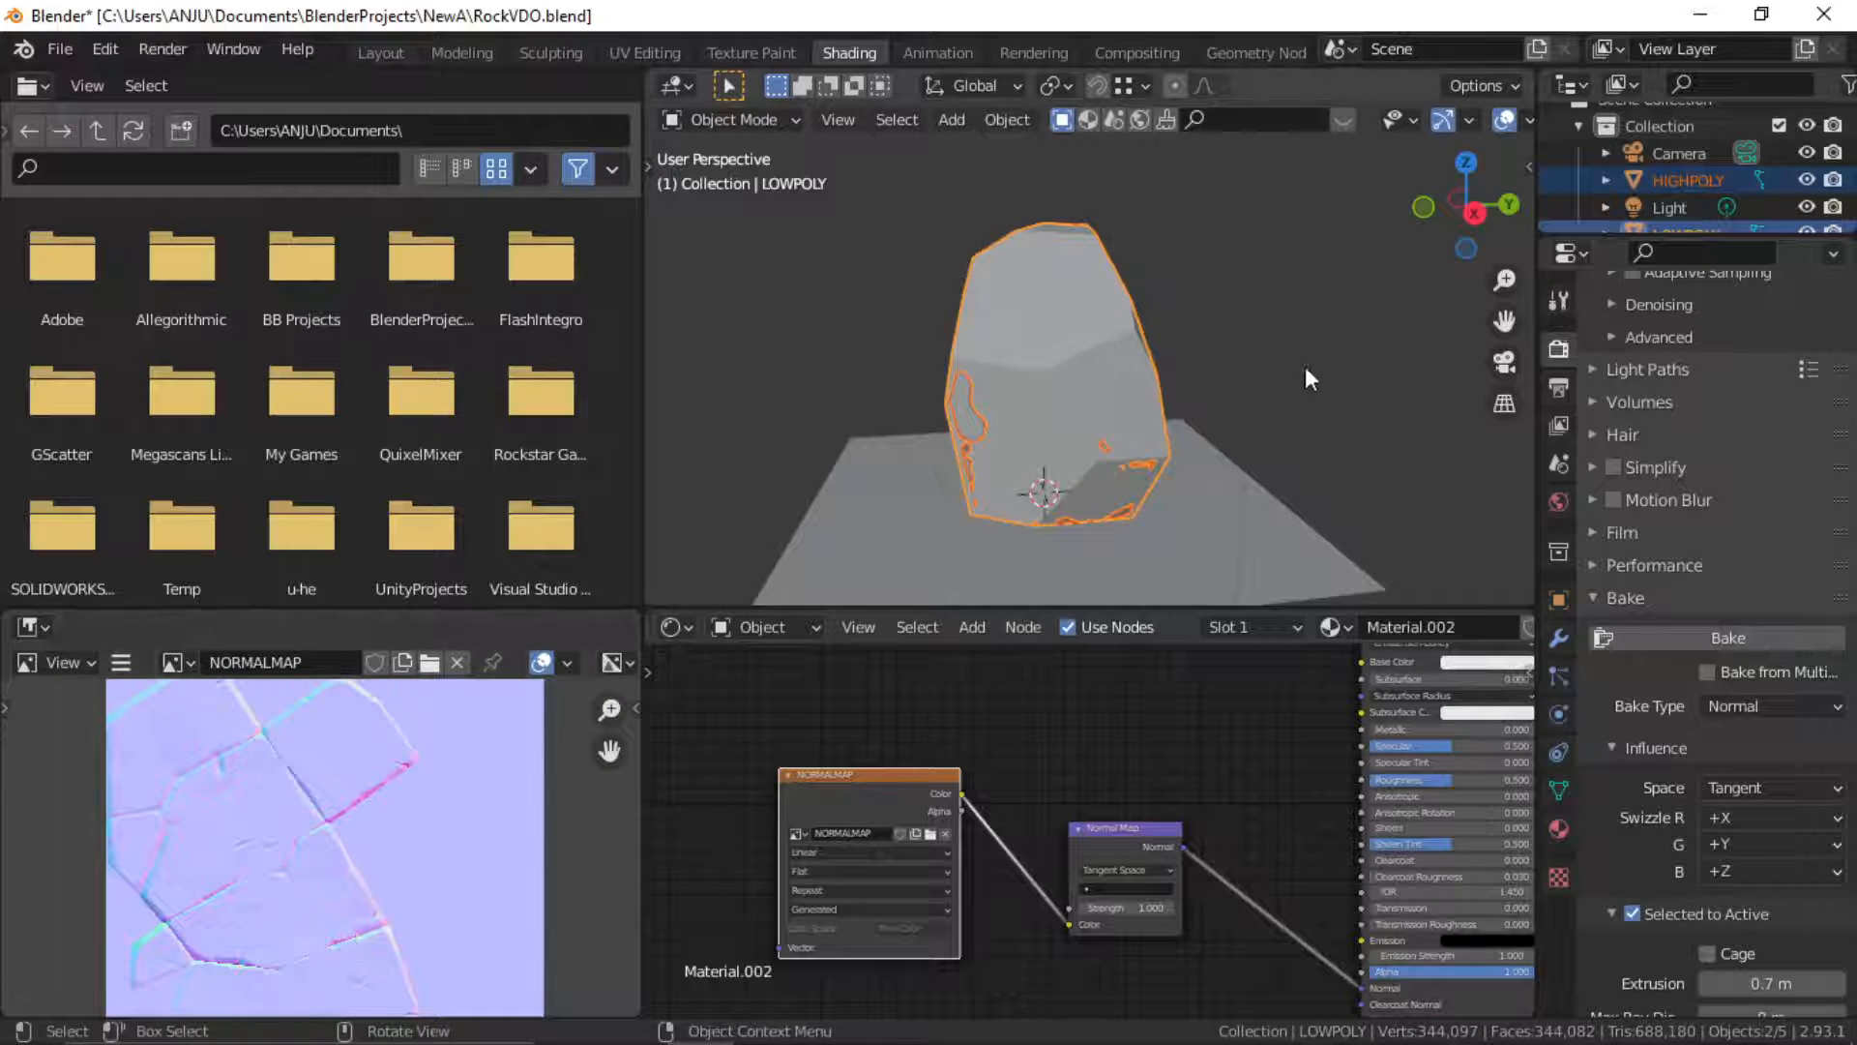
left_click_drag(641, 571, 422, 580)
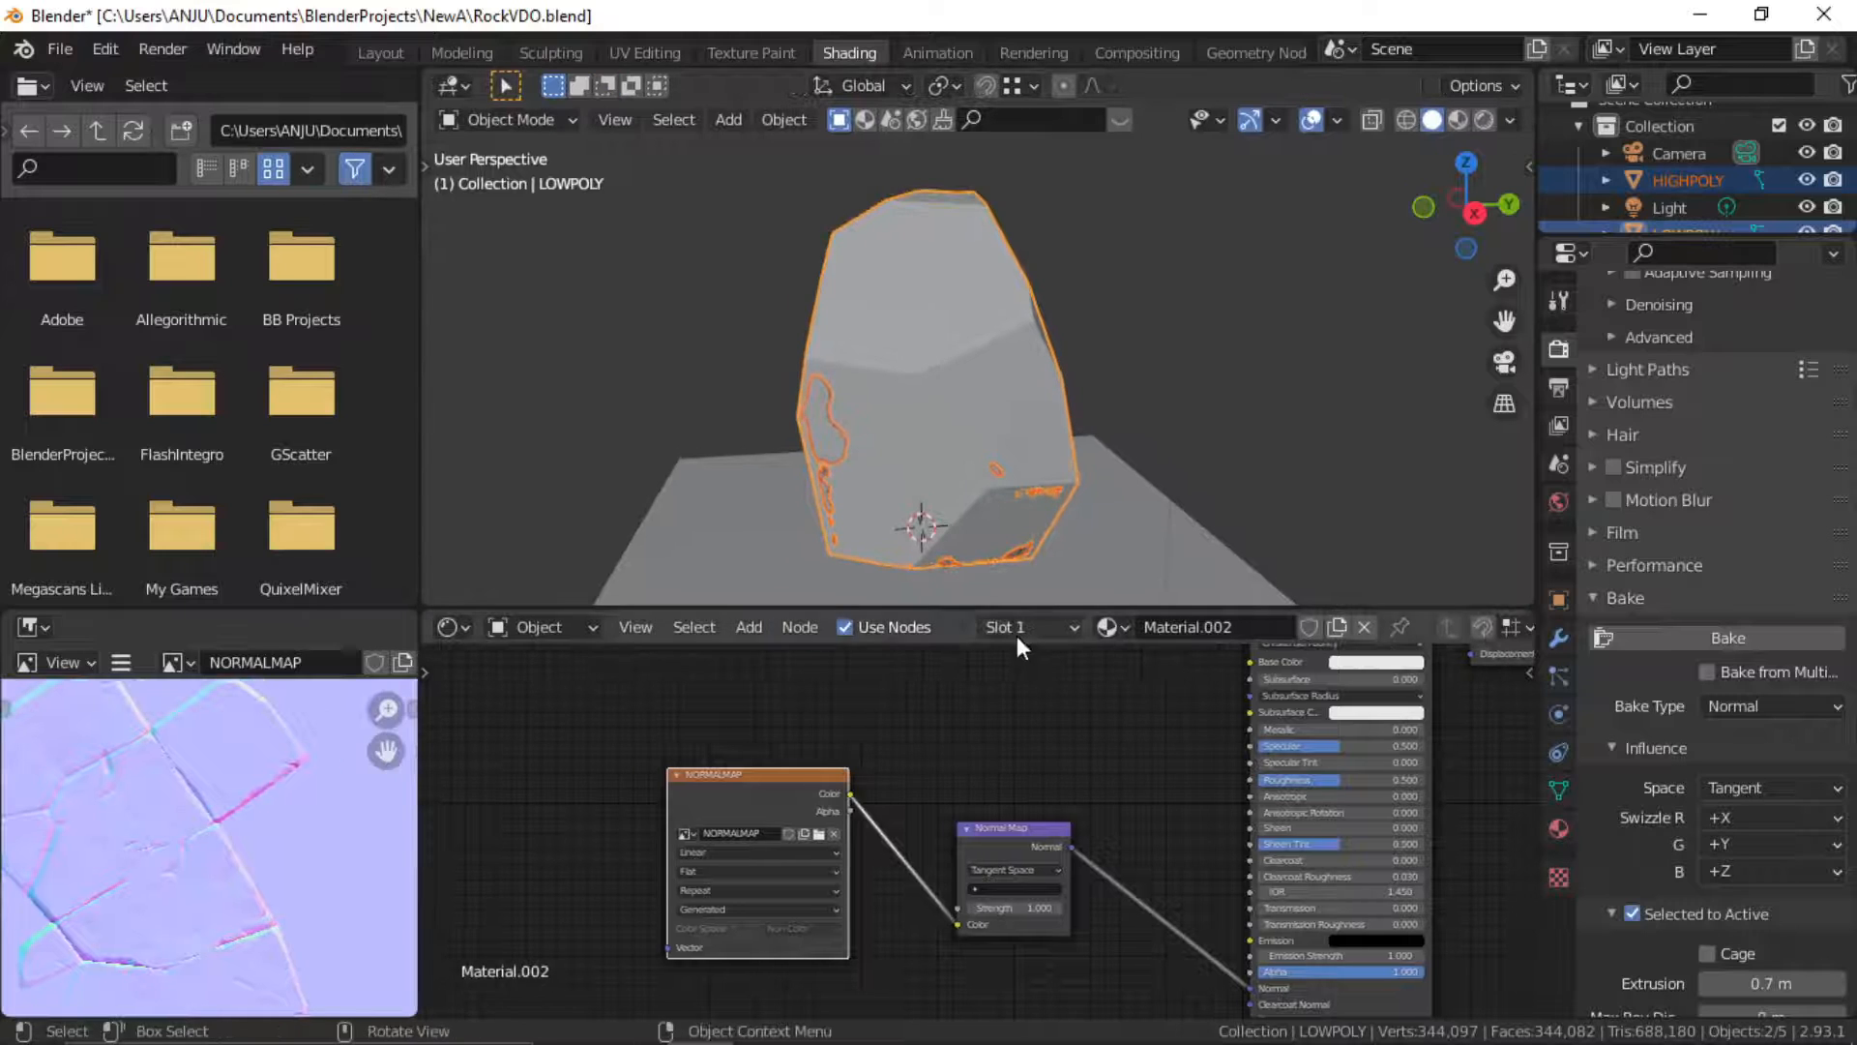
left_click_drag(1016, 609, 1010, 693)
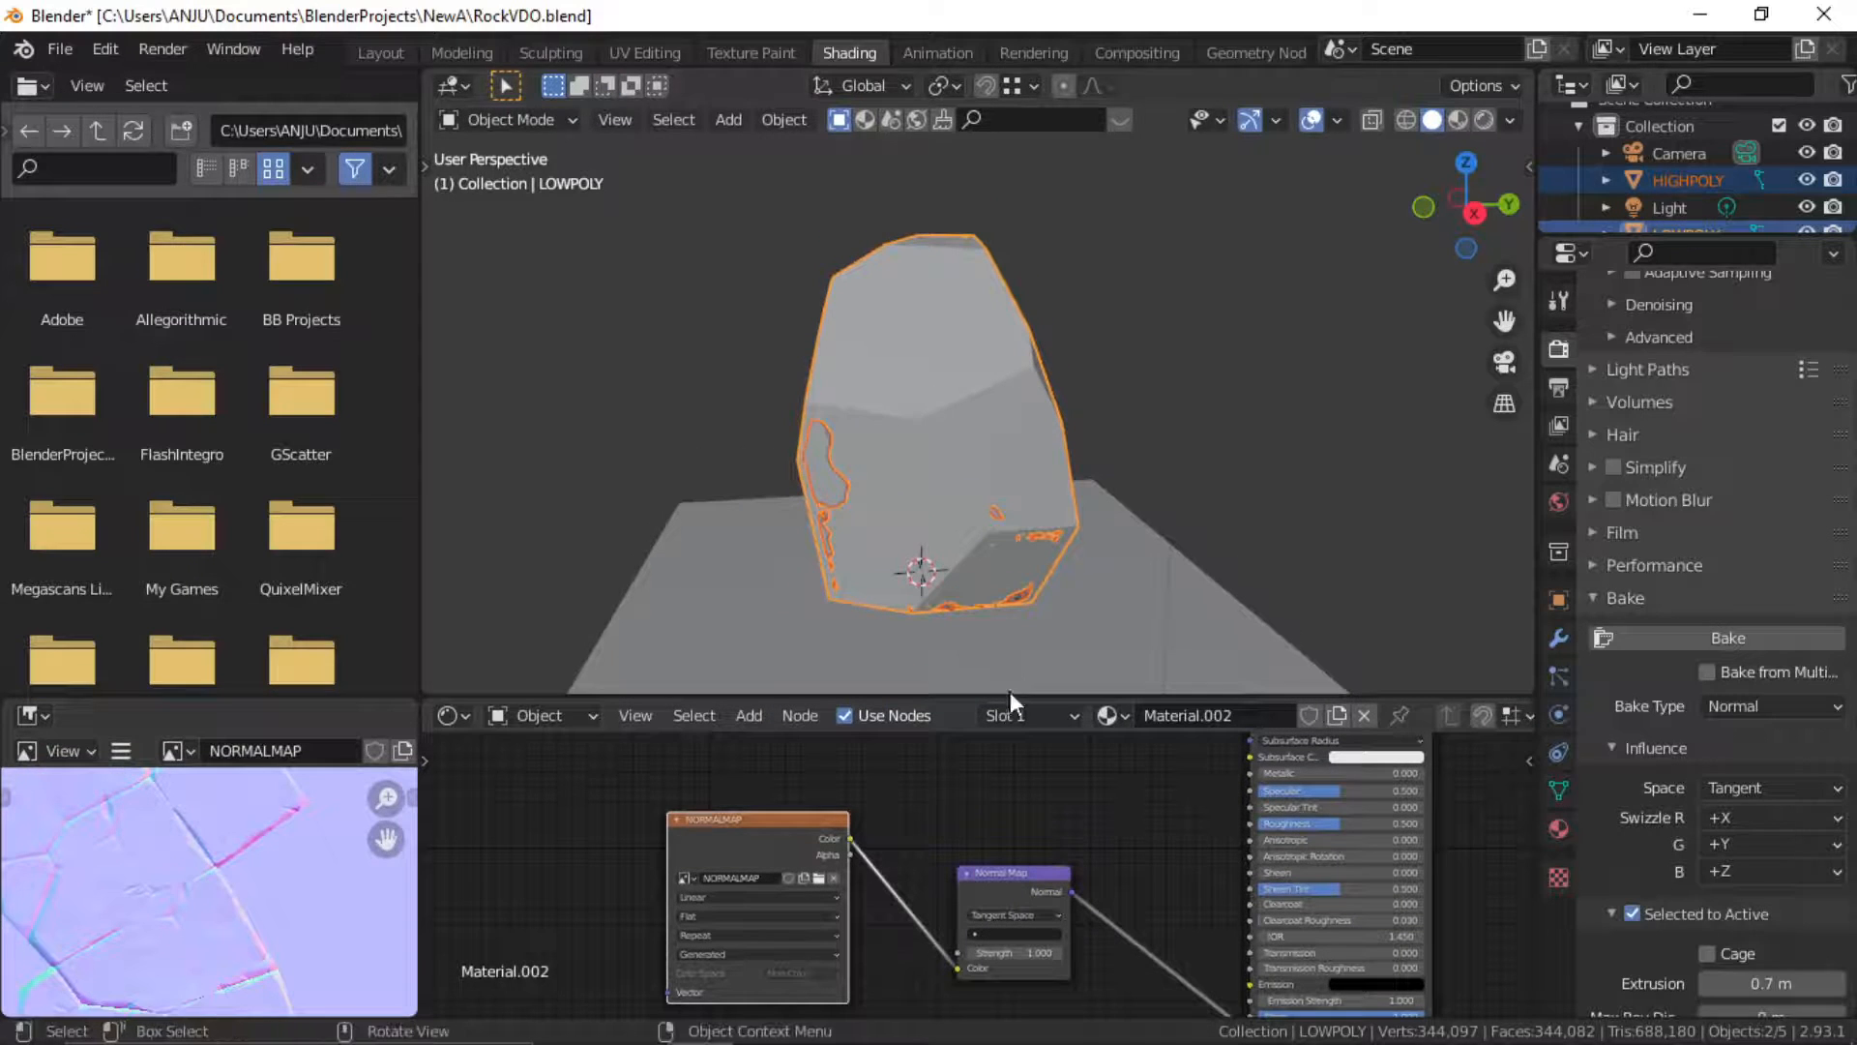
Hide the HIGHPOLY rock and preview the LOWPOLY rock in rendered shading with the Eevee engine
left_click(1808, 181)
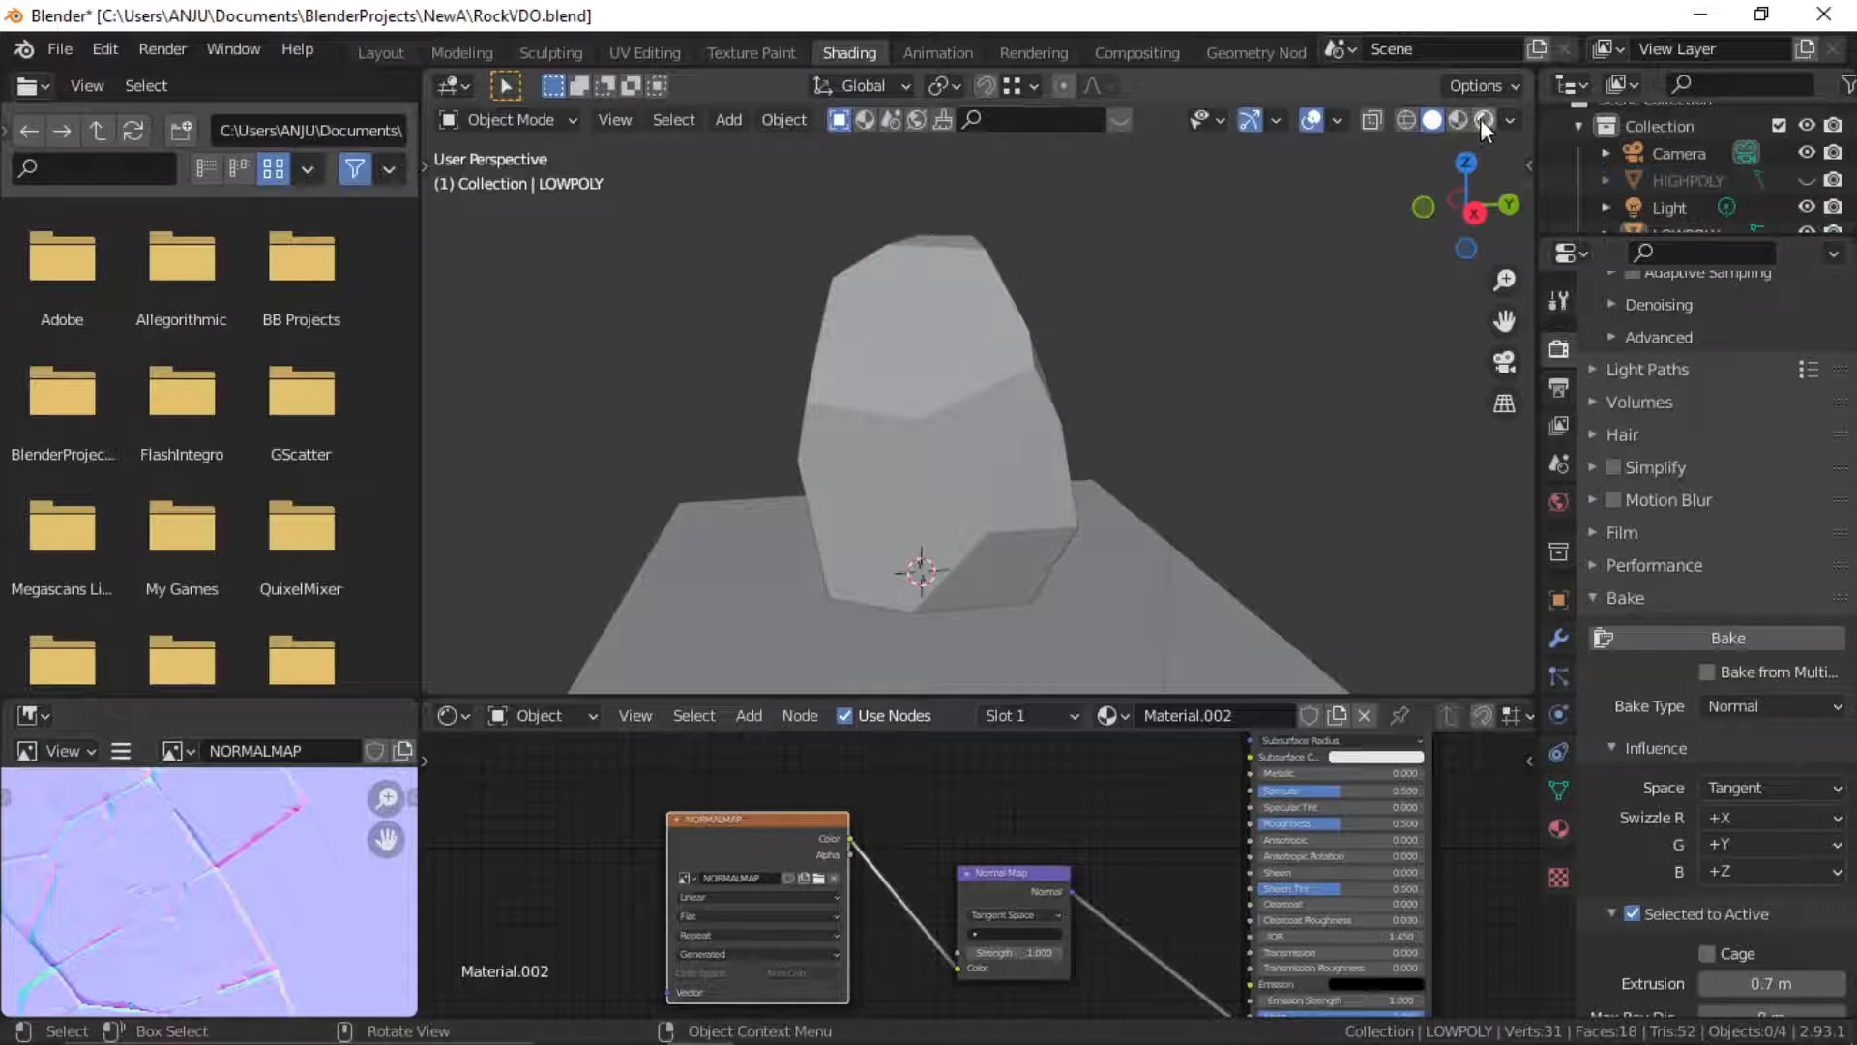
scroll(1664, 393, "up", 8)
left_click(1750, 345)
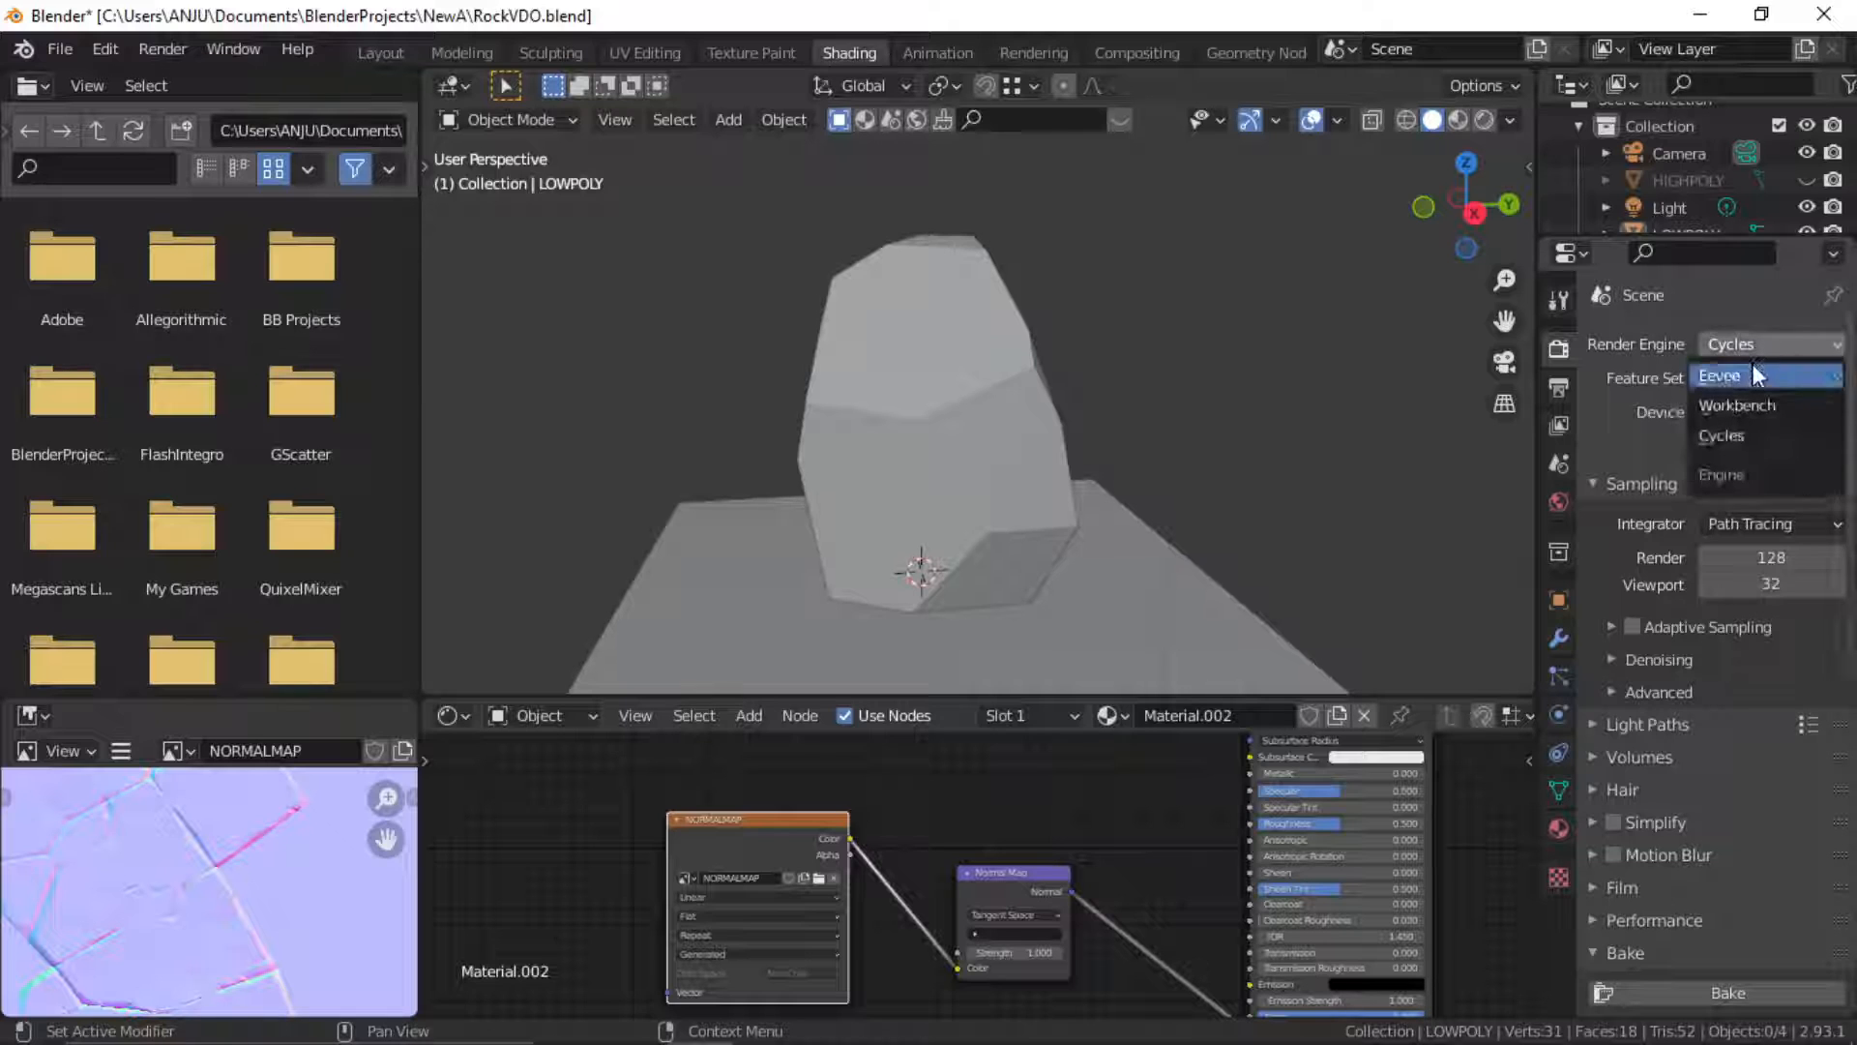
left_click(1741, 375)
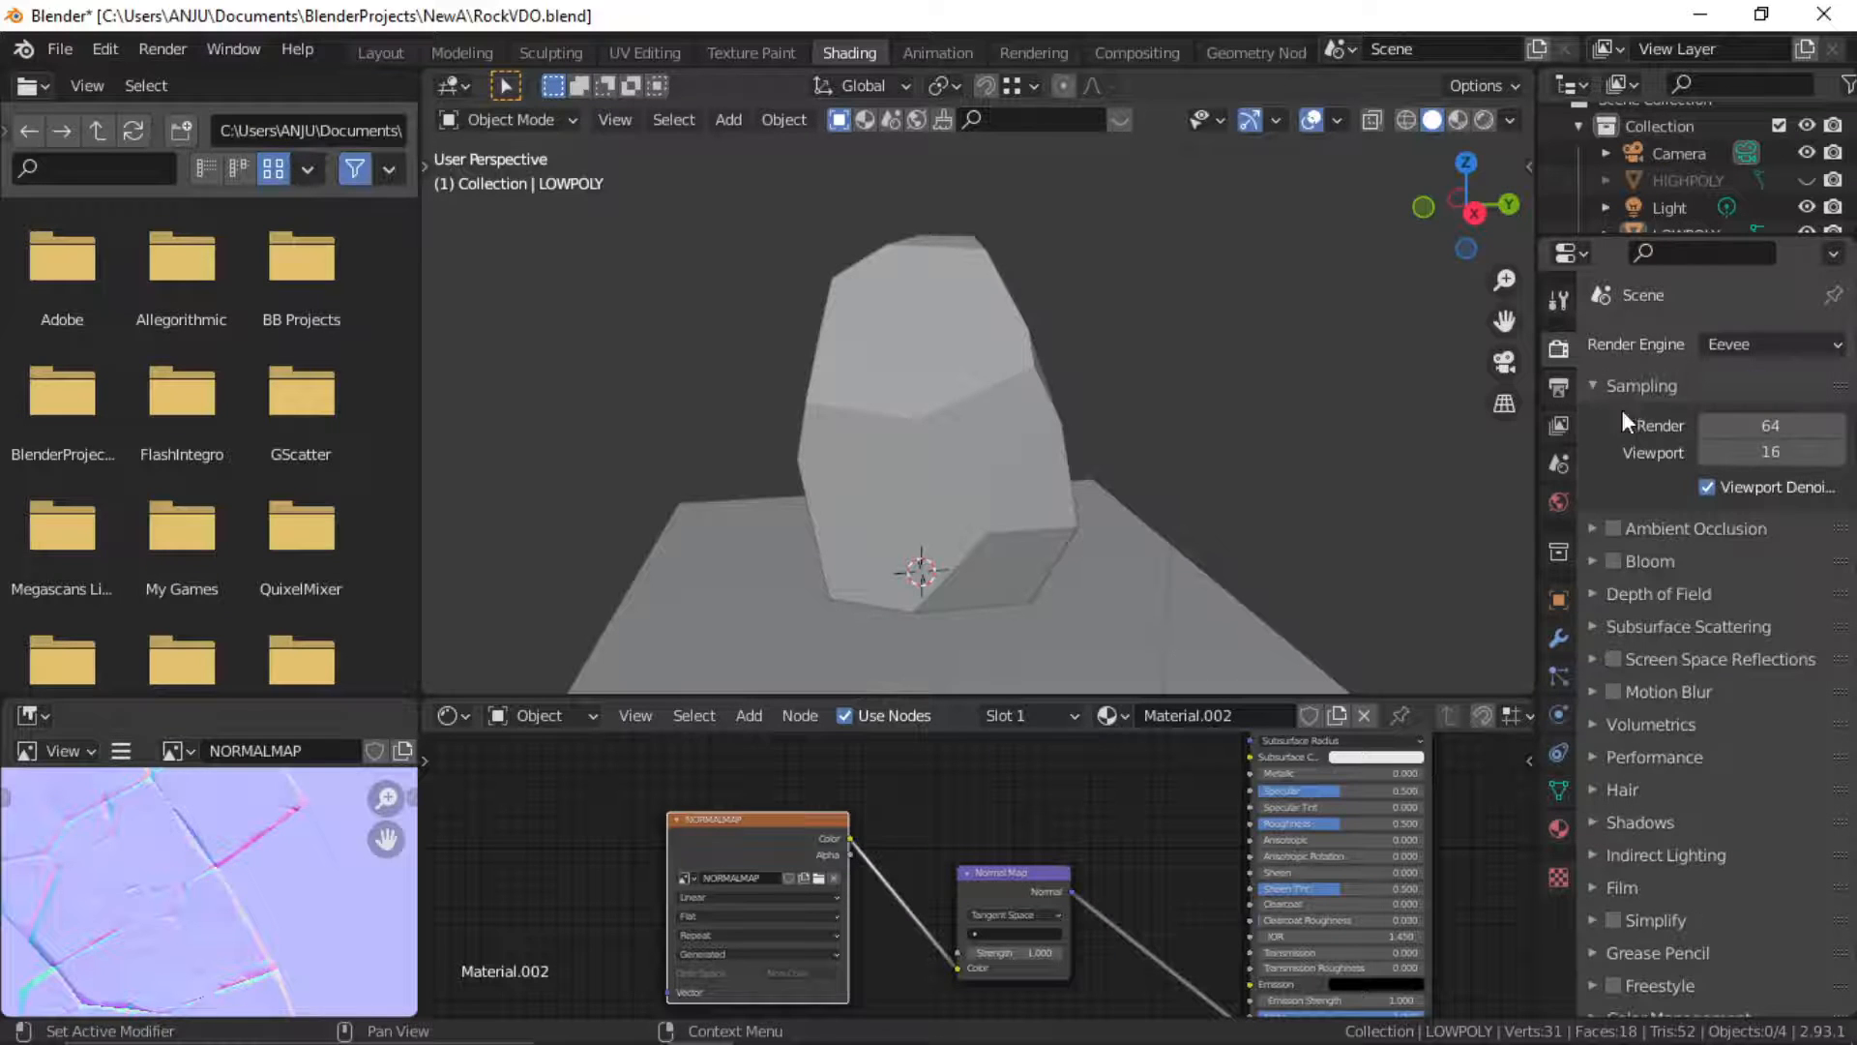
left_click(1480, 122)
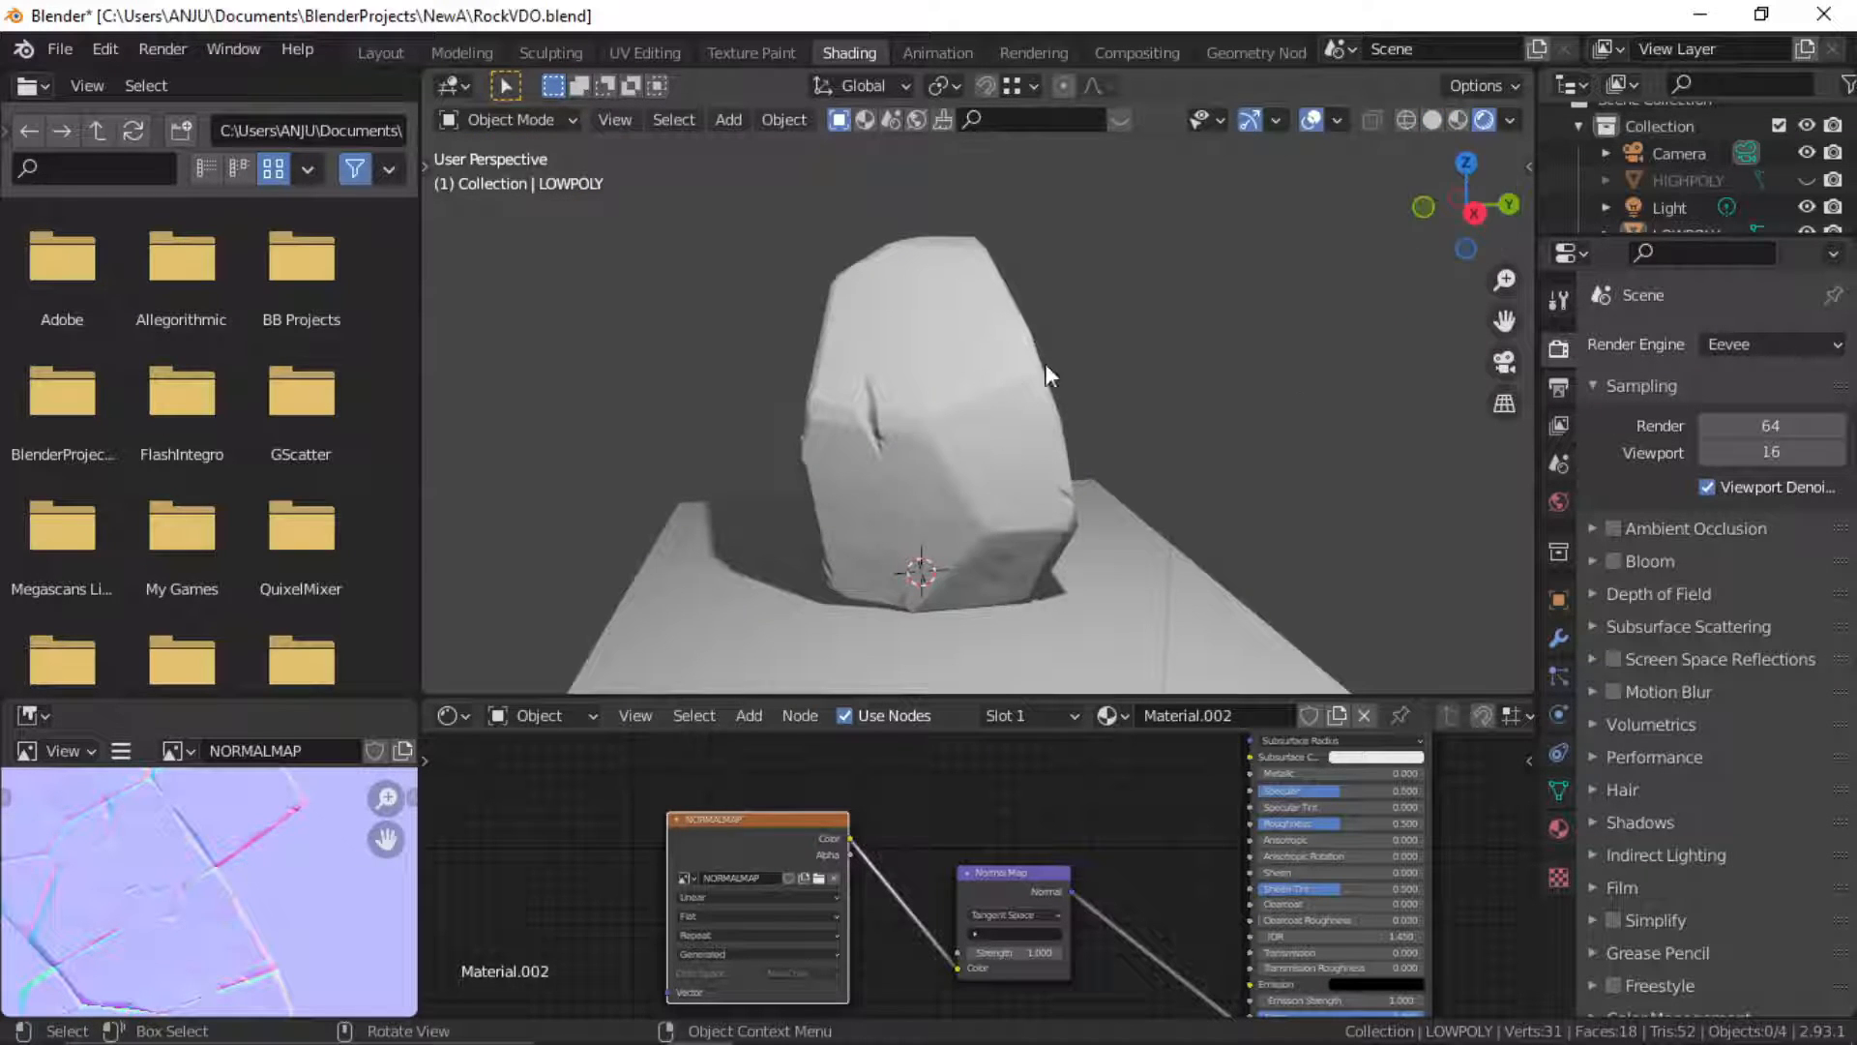
Examine the baked normal detail on the LOWPOLY rock from several sides, checking its mesh in Edit Mode
middle_click_drag(1045, 375, 822, 381)
left_click(919, 416)
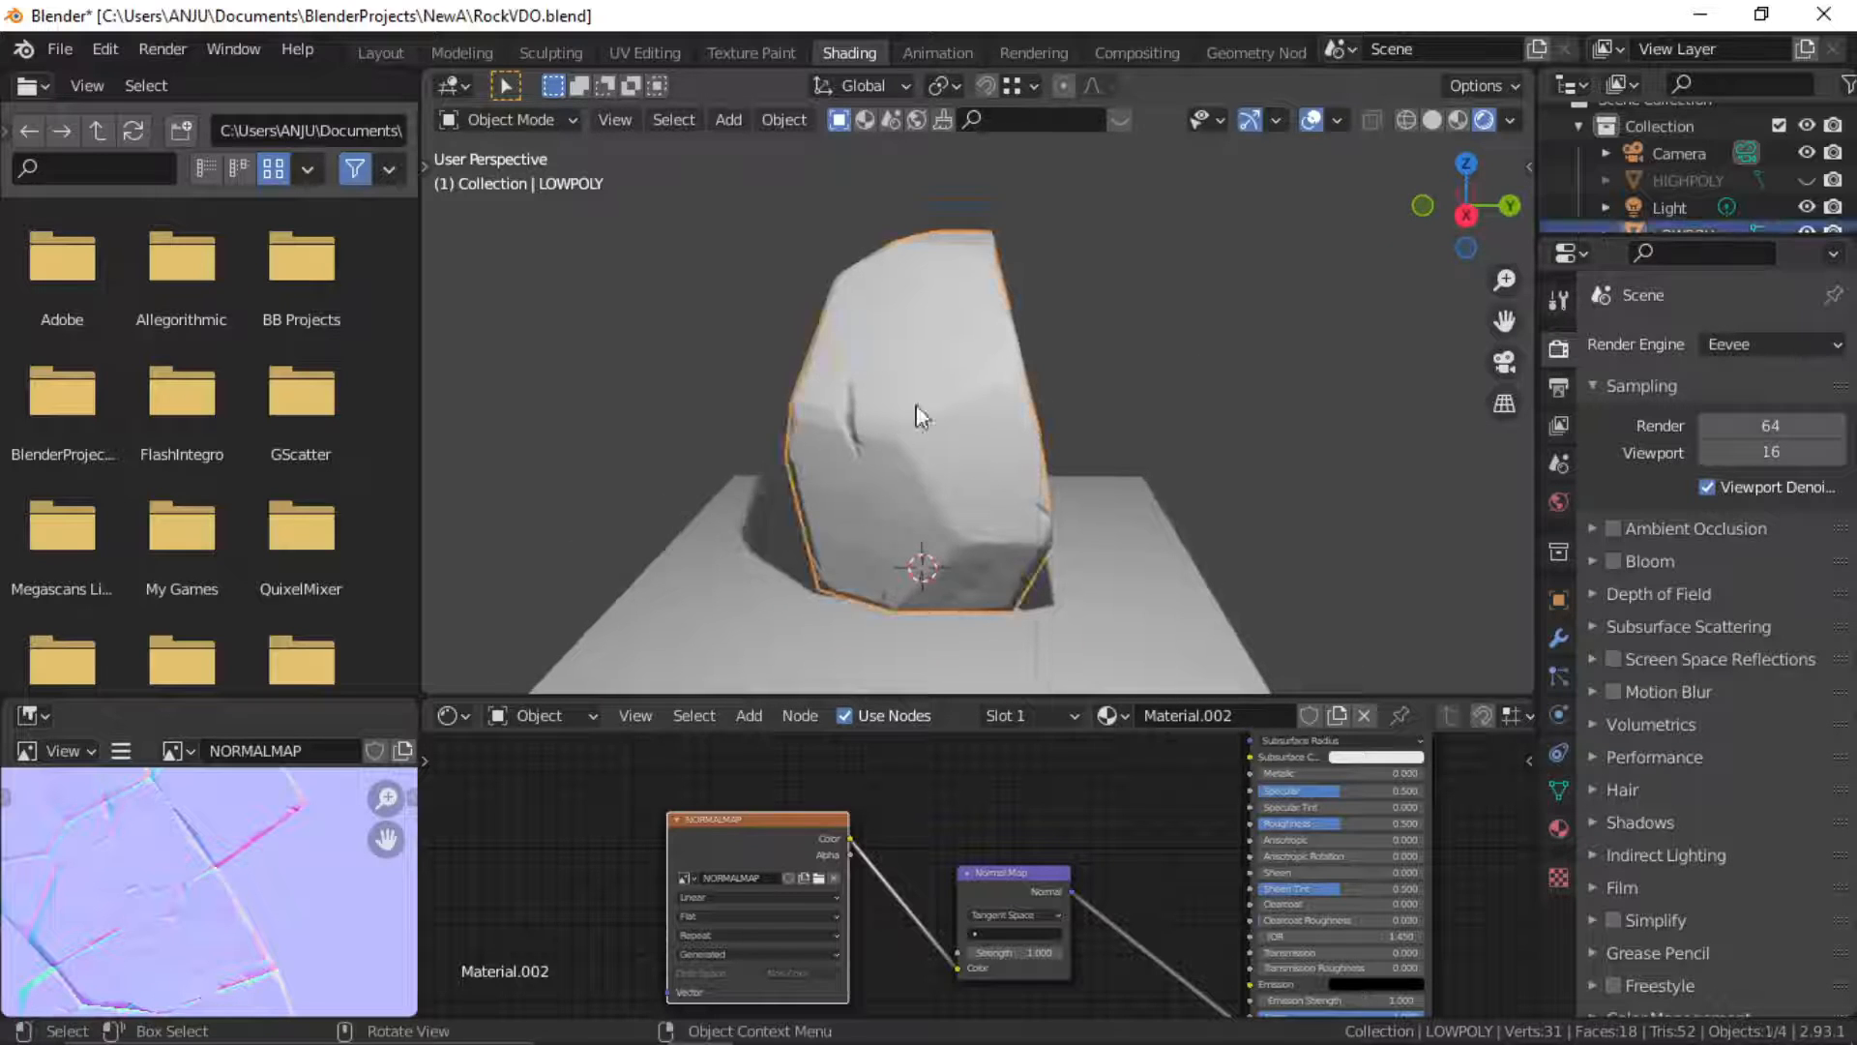
key("Tab")
middle_click_drag(919, 416, 1002, 346)
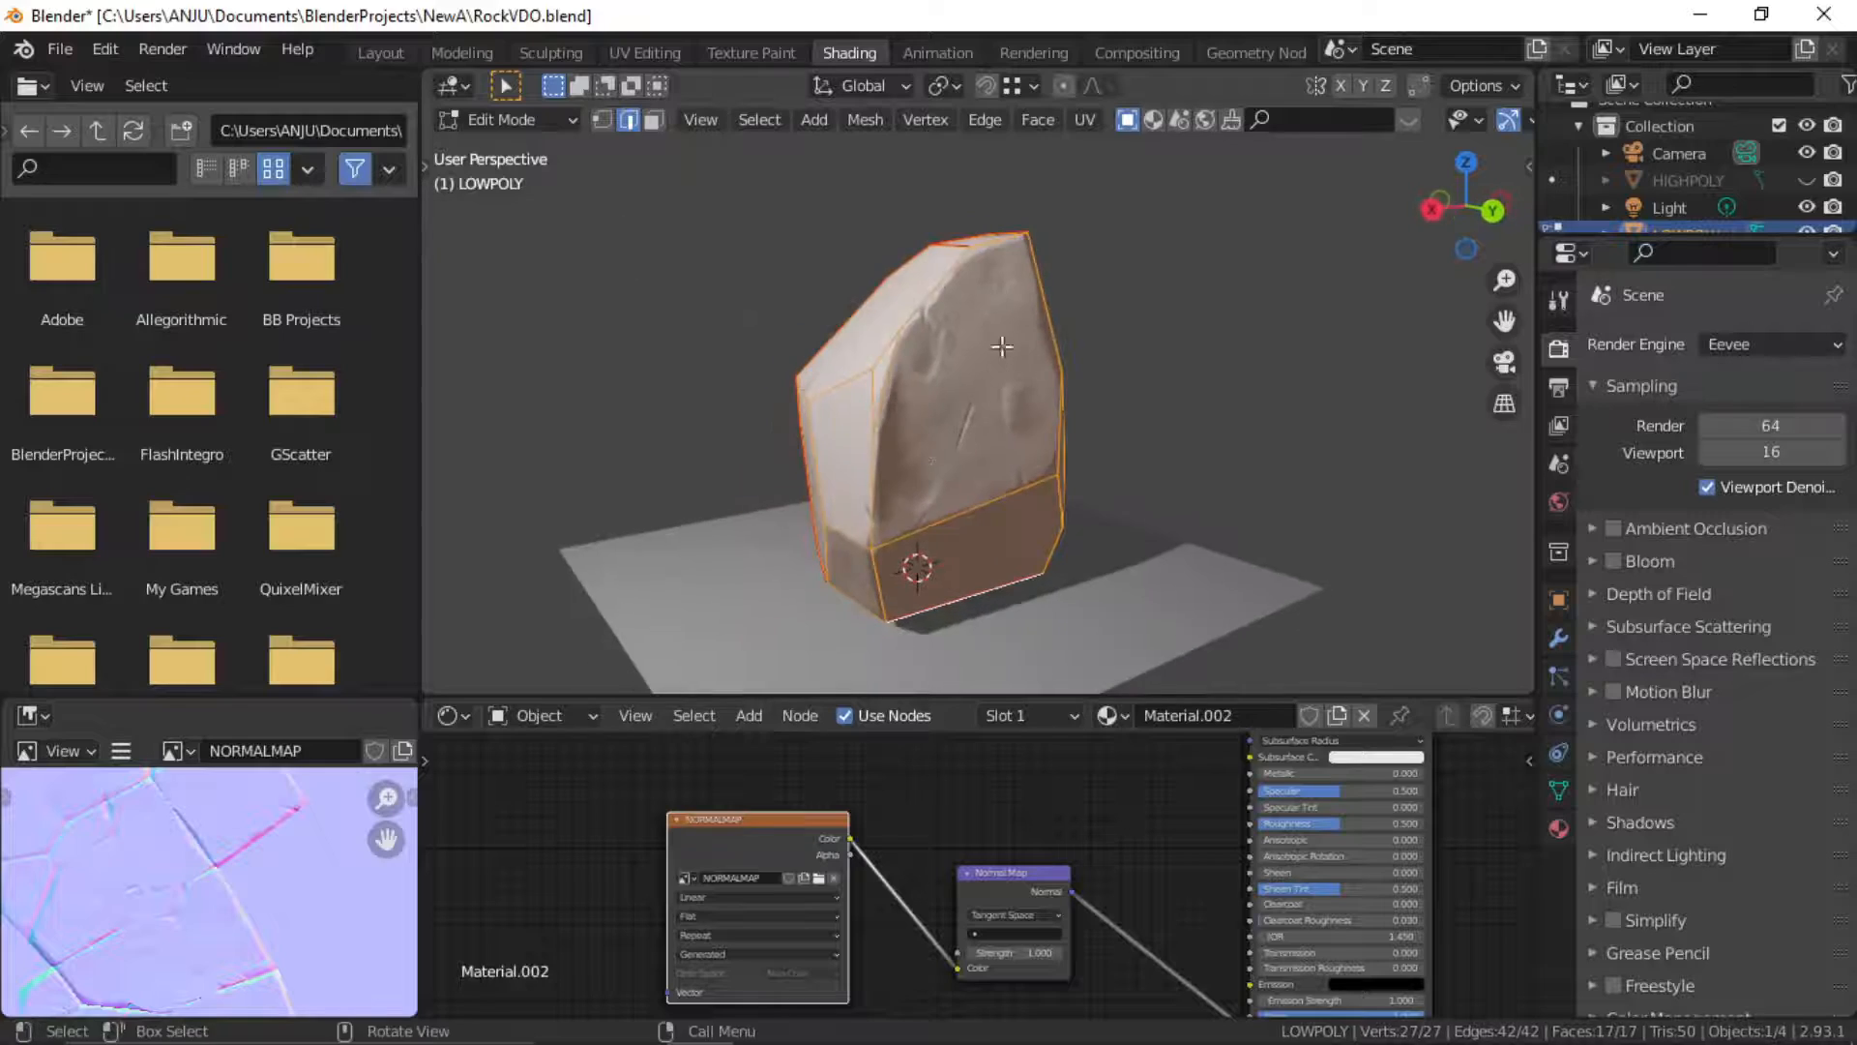
middle_click_drag(923, 458, 990, 419)
key("Tab")
left_click(1222, 427)
middle_click_drag(1222, 426, 1345, 405)
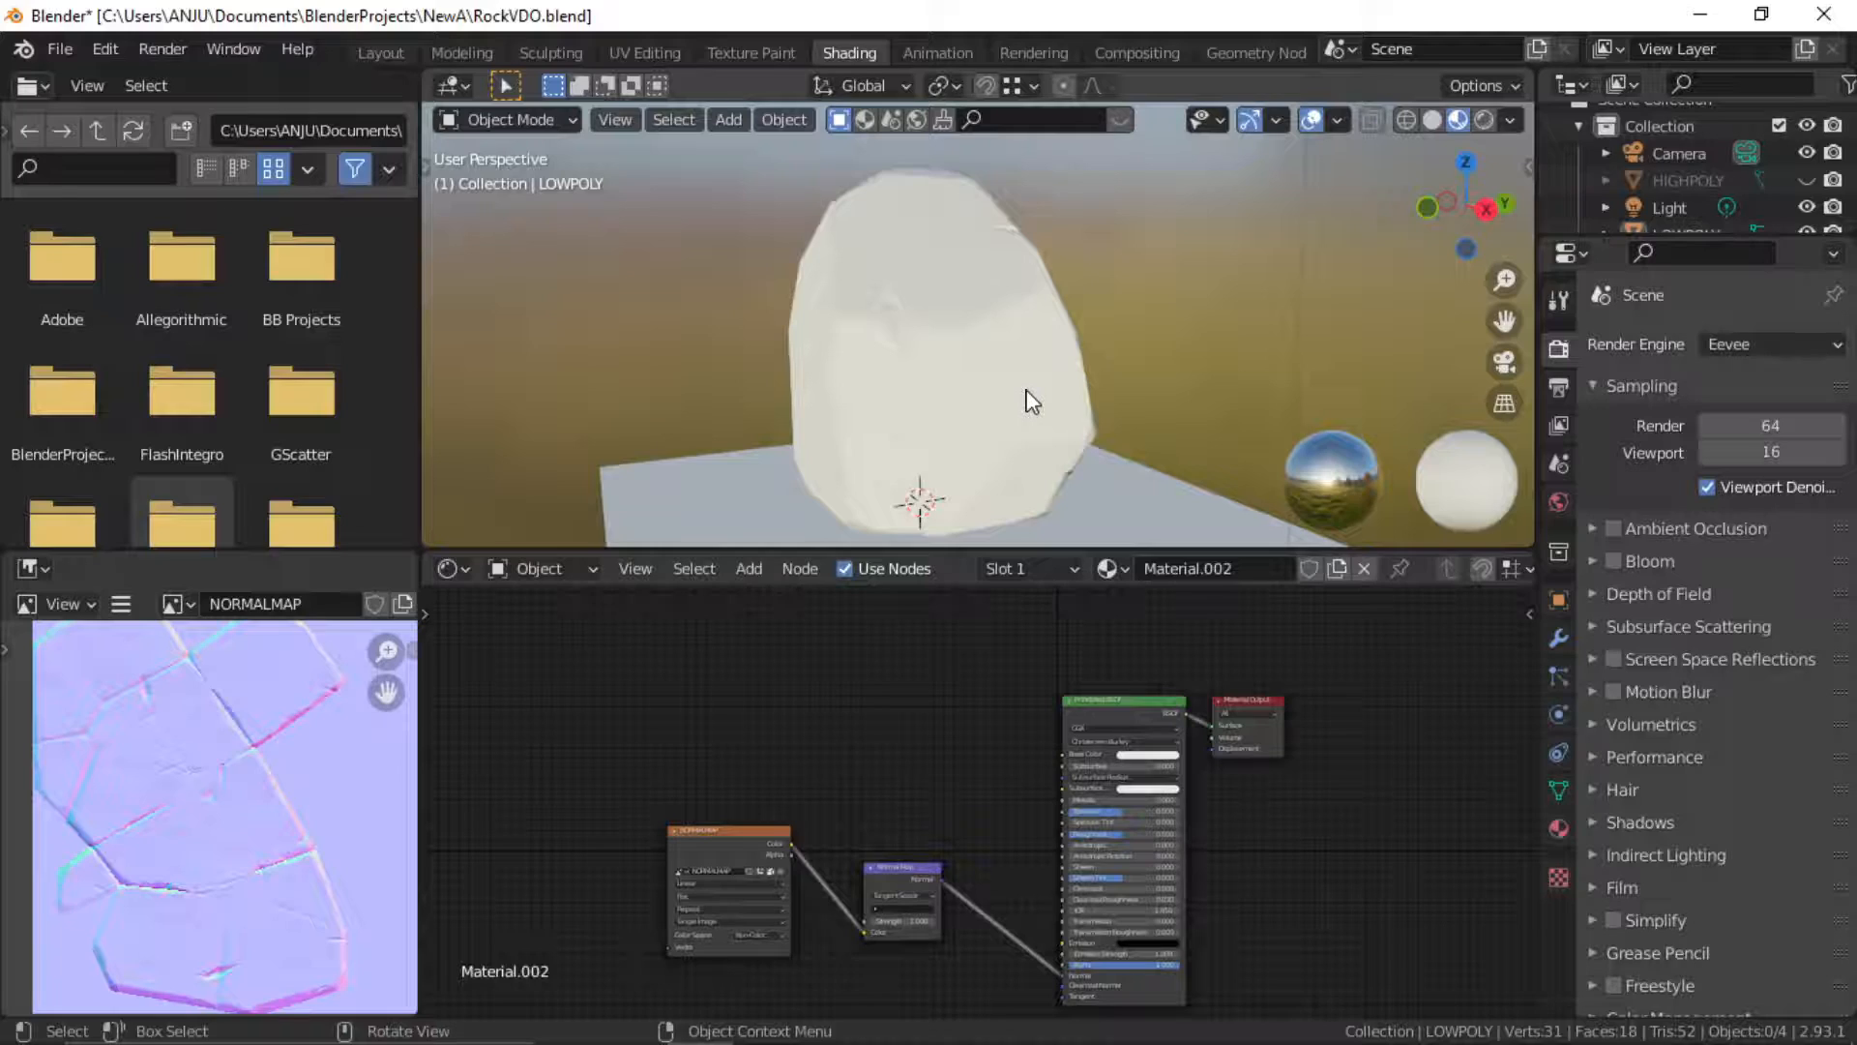
Select the LOWPOLY rock in the material preview and compare its surface with the baked normal map
middle_click_drag(1019, 365, 956, 358)
left_click(908, 374)
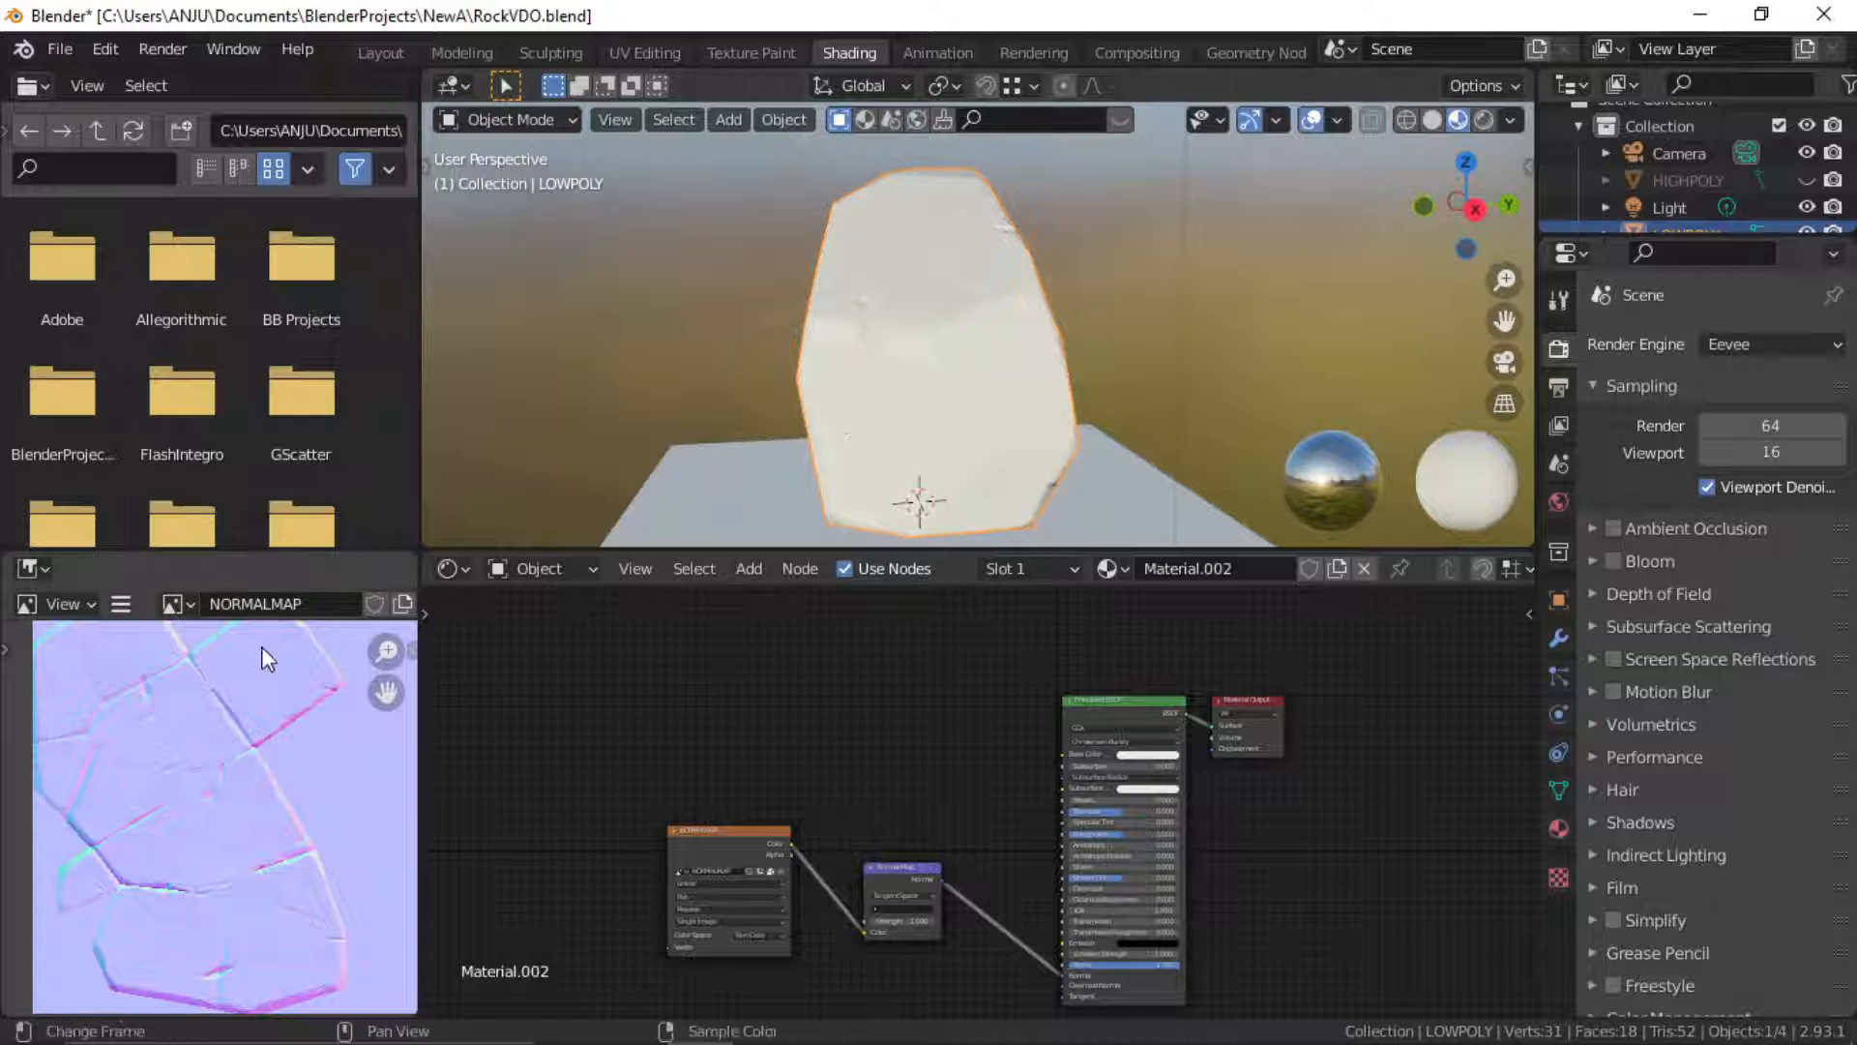
middle_click_drag(870, 430, 913, 424)
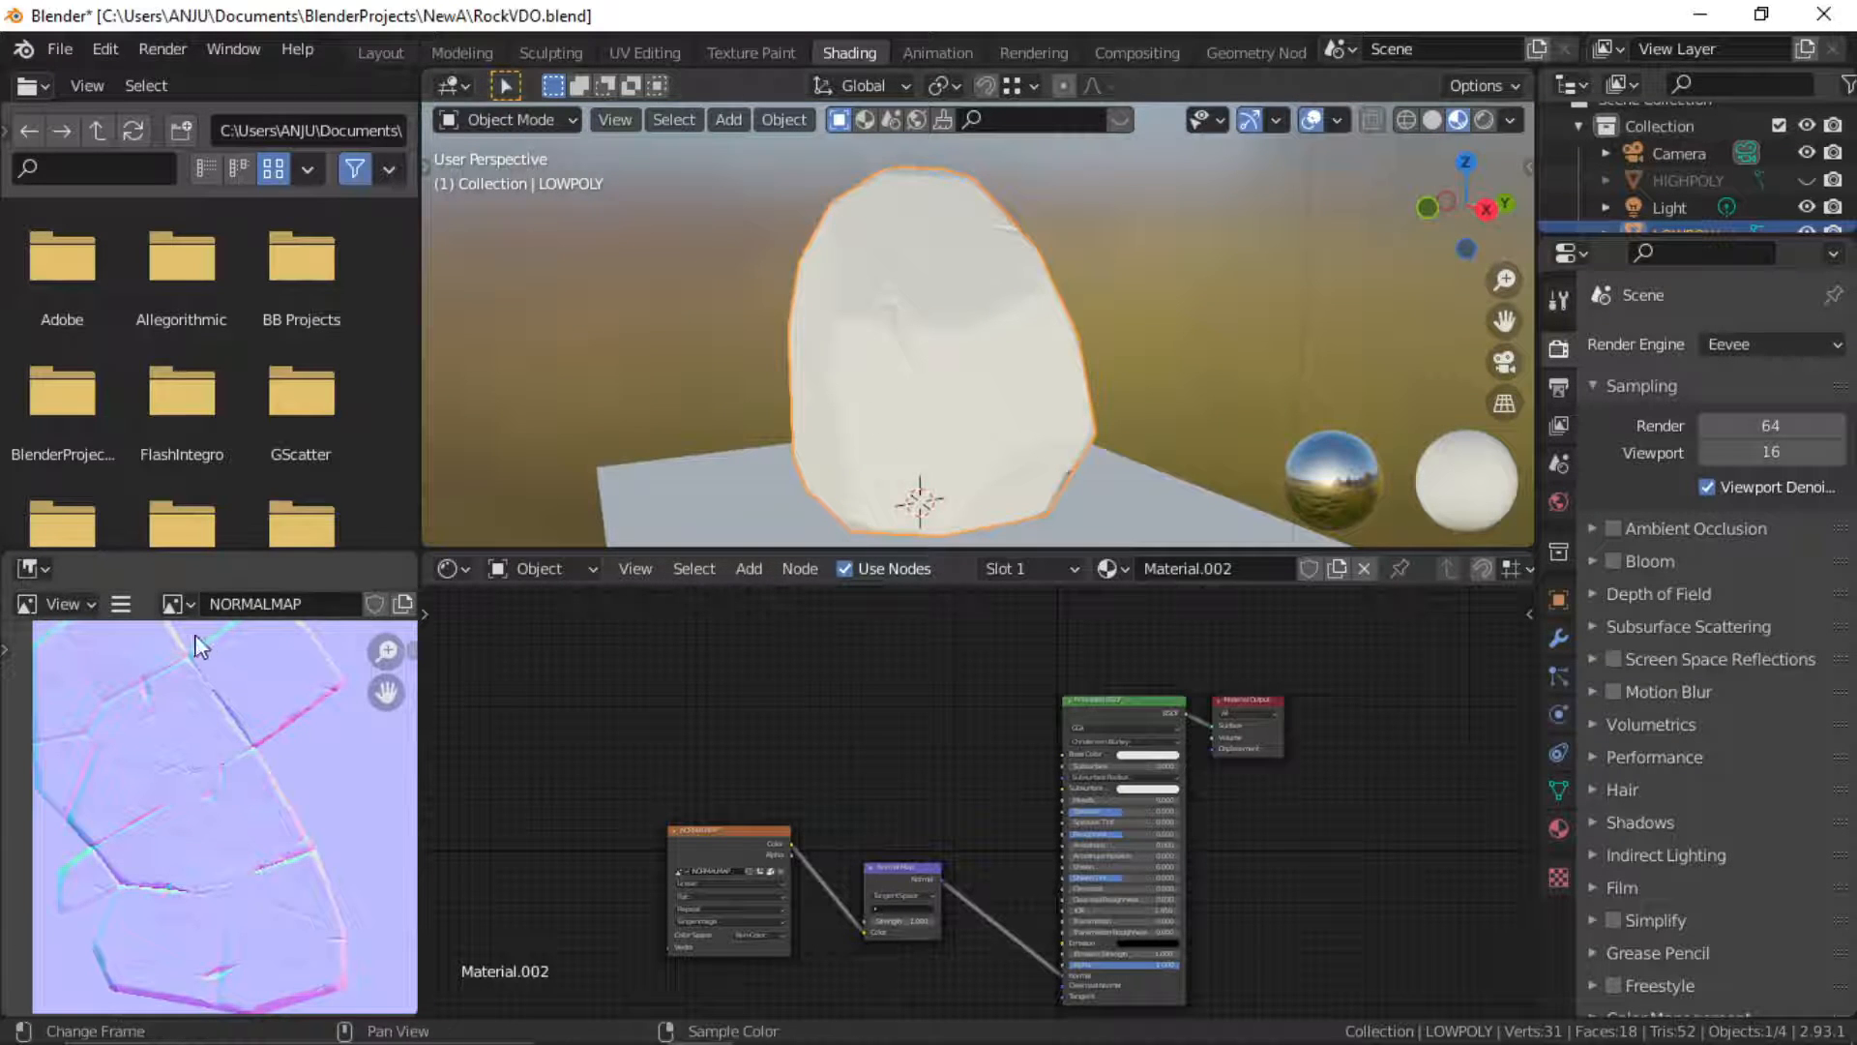
Save the baked NORMALMAP image from the image editor
left_click(118, 607)
mouse_move(216, 666)
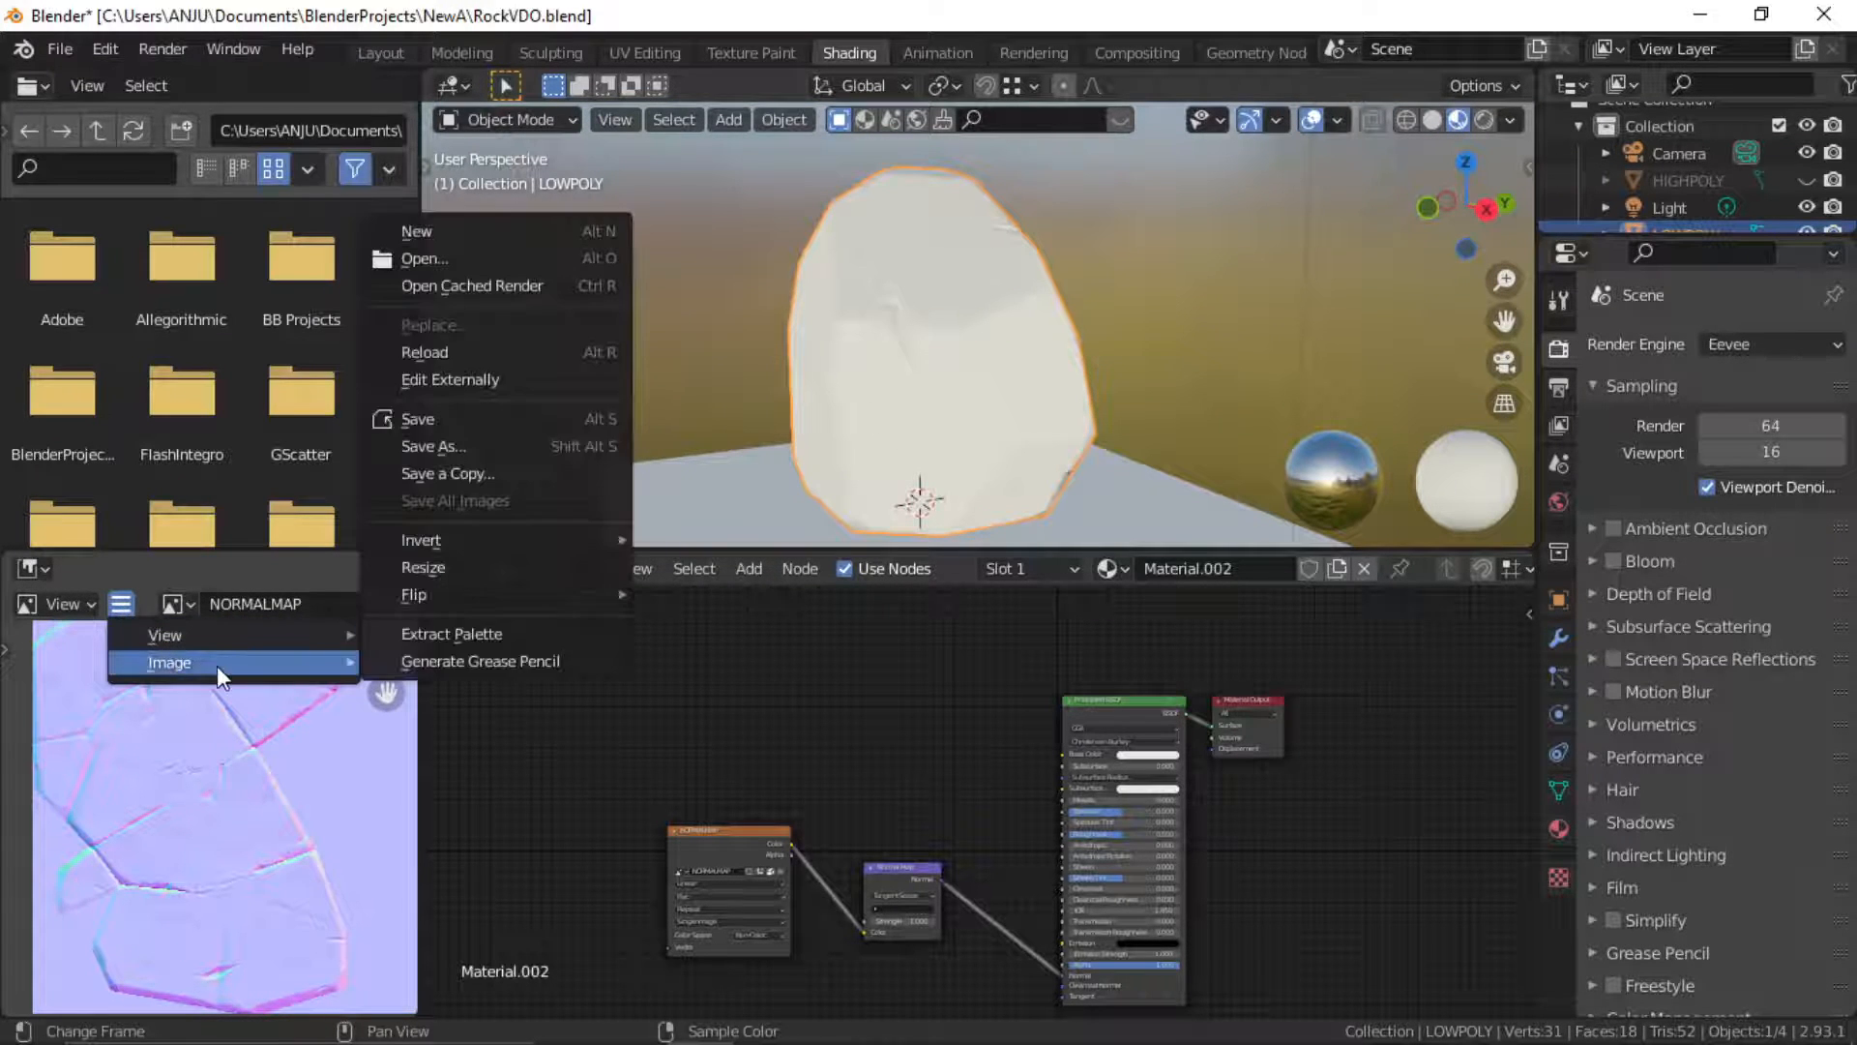
left_click(457, 424)
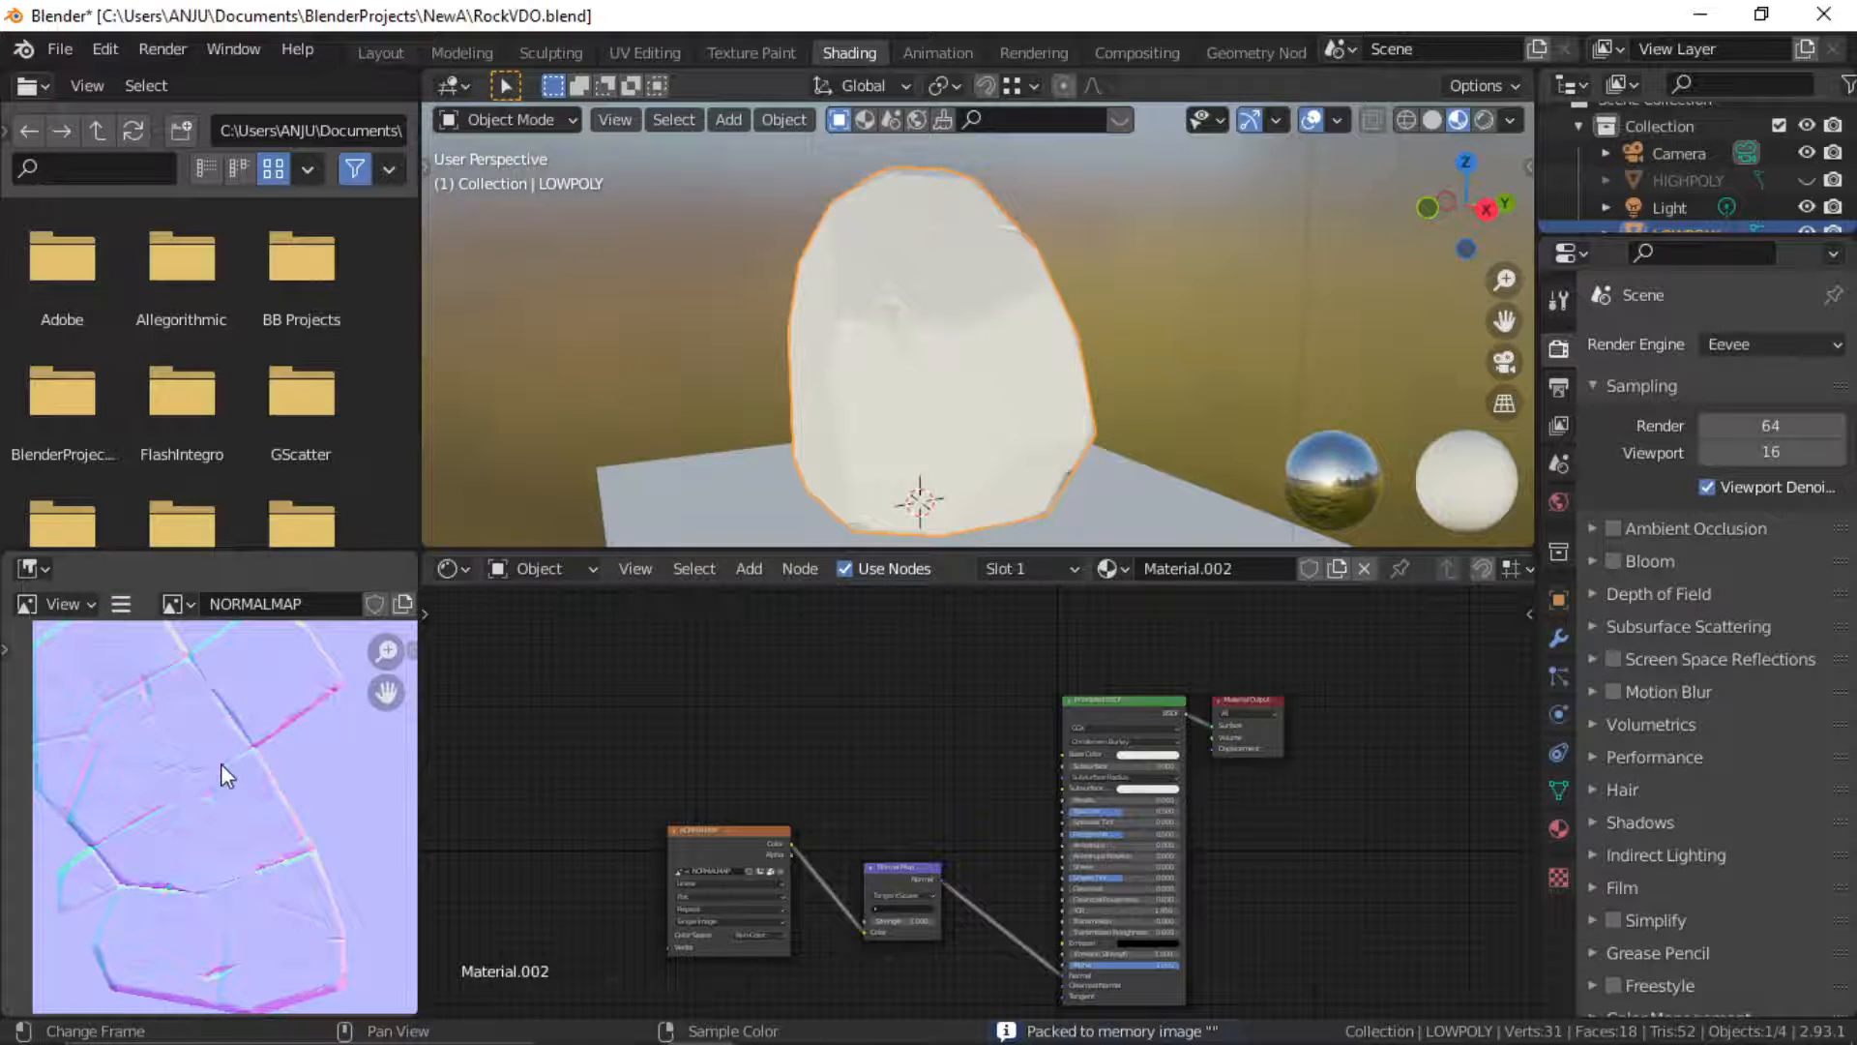
scroll(221, 763, "down", 3)
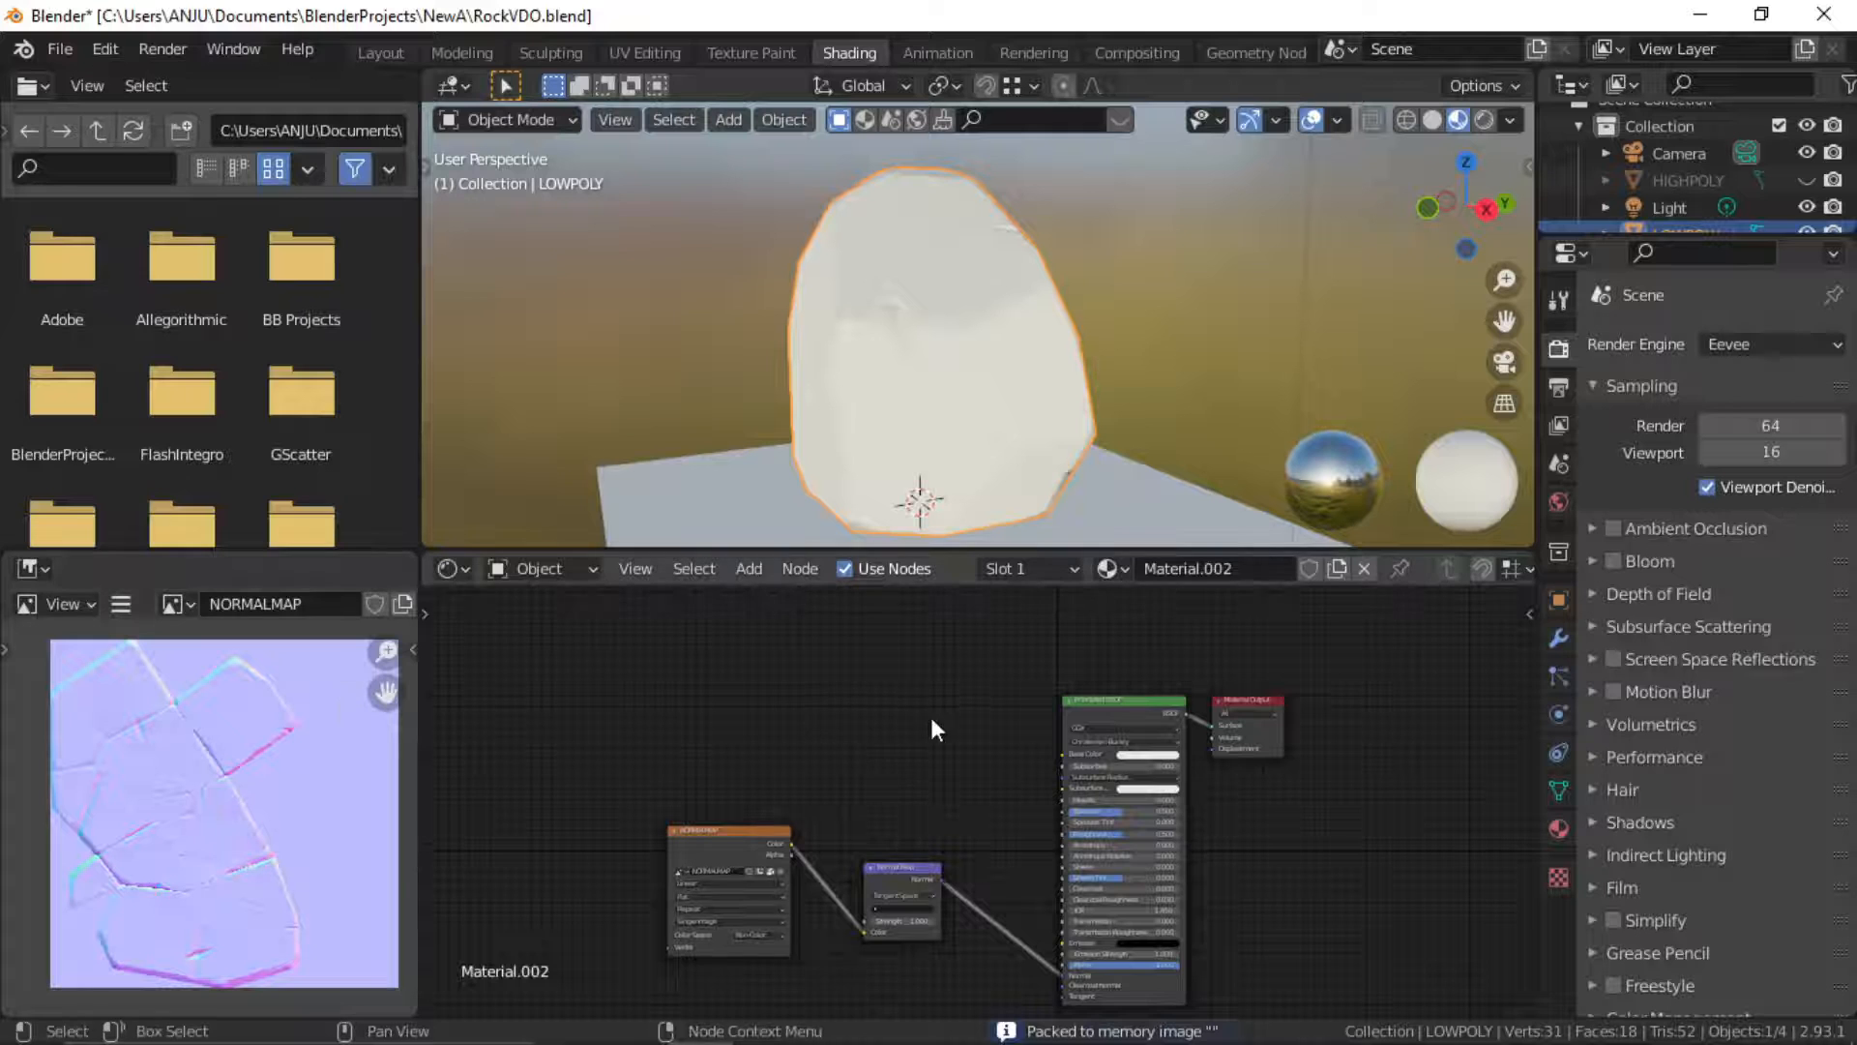
Move the NORMALMAP texture and Normal Map nodes down to free space beside the Principled BSDF's colour inputs
scroll(935, 747, "up", 2)
scroll(962, 713, "down", 1)
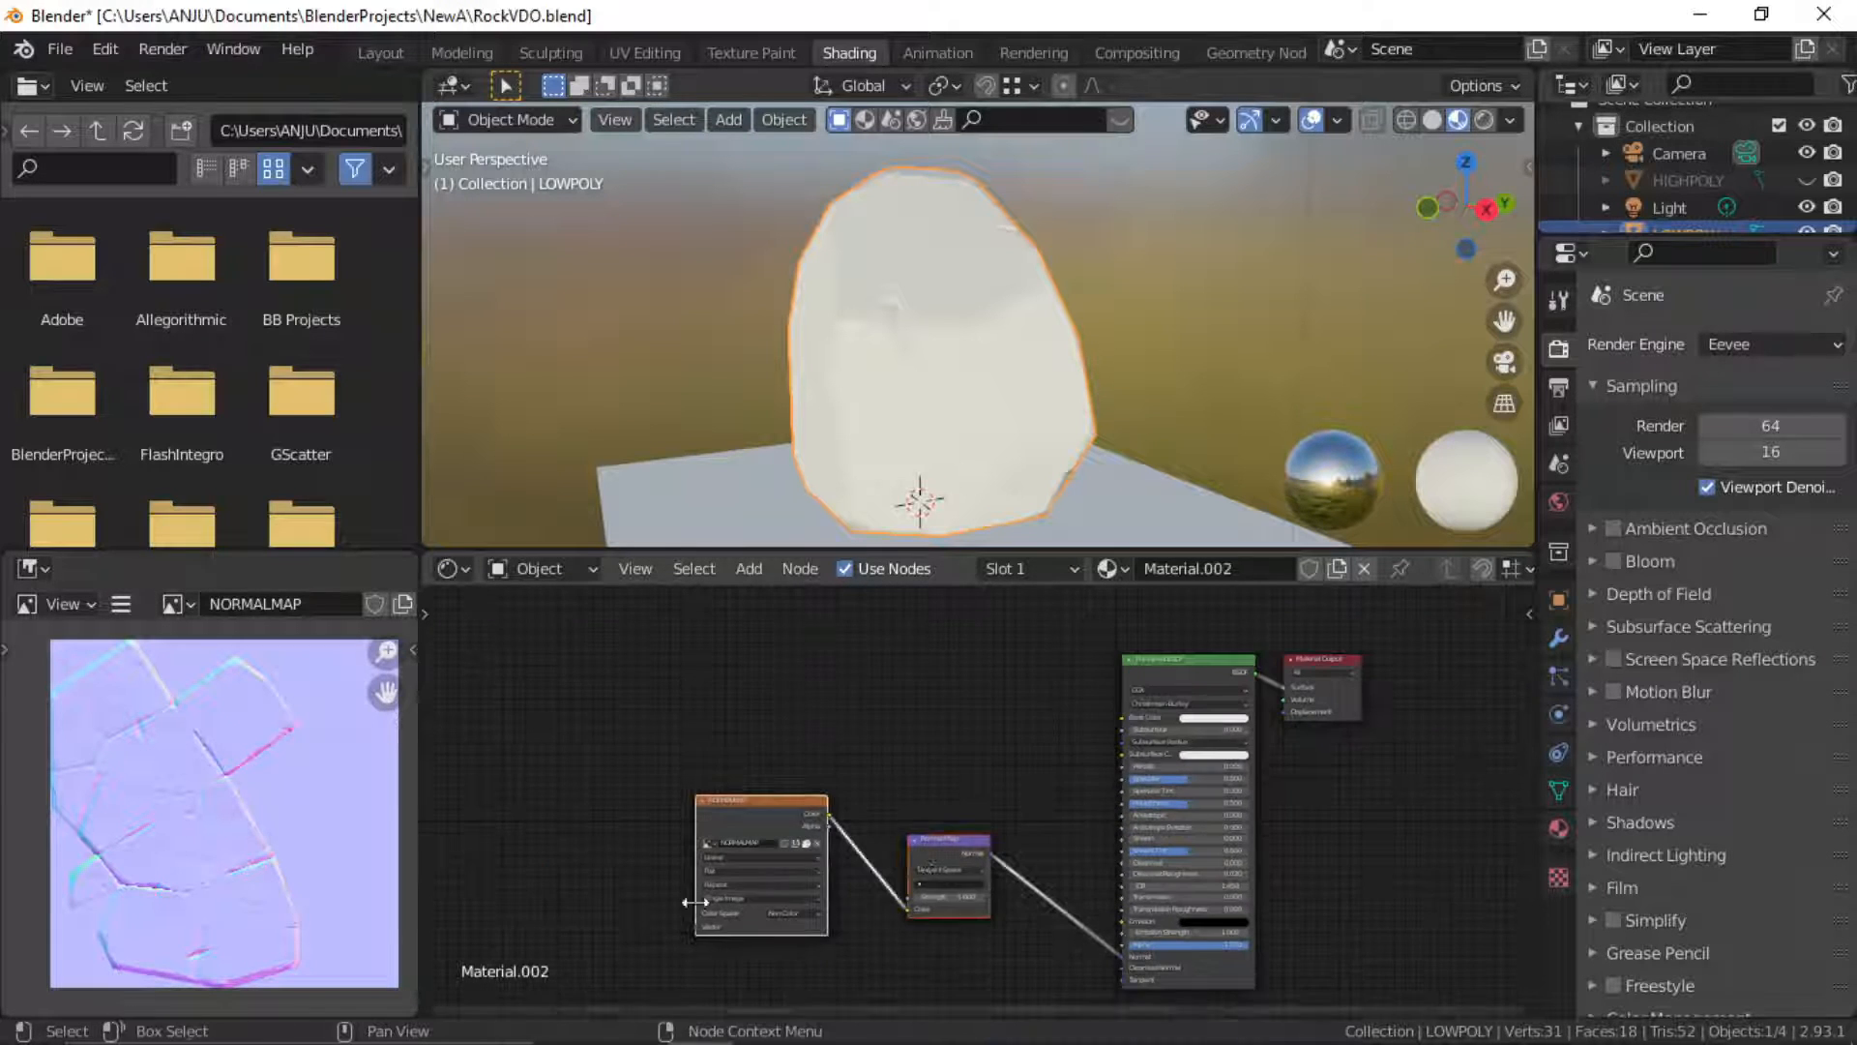
left_click_drag(933, 838, 919, 908)
scroll(880, 687, "up", 2)
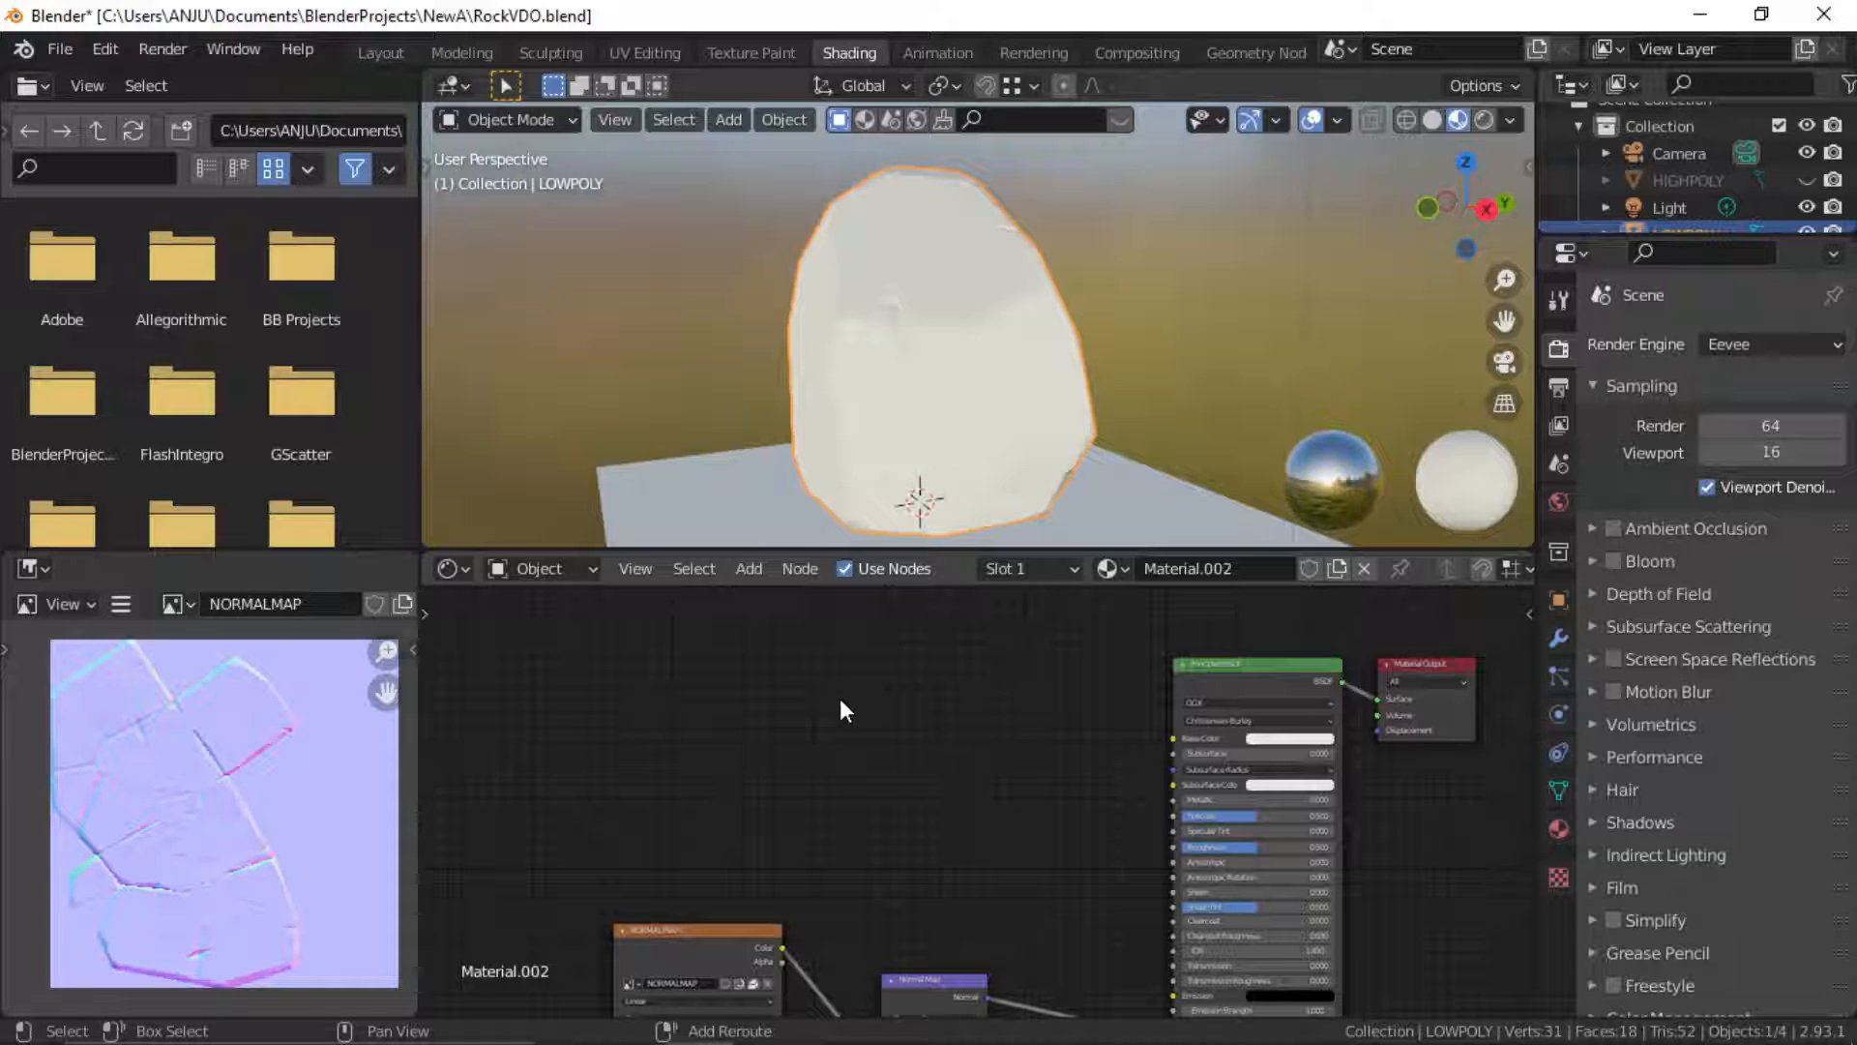
Add an RGB node above the NORMALMAP texture node and set its colour to a brownish orange
key("shift+a")
left_click(840, 703)
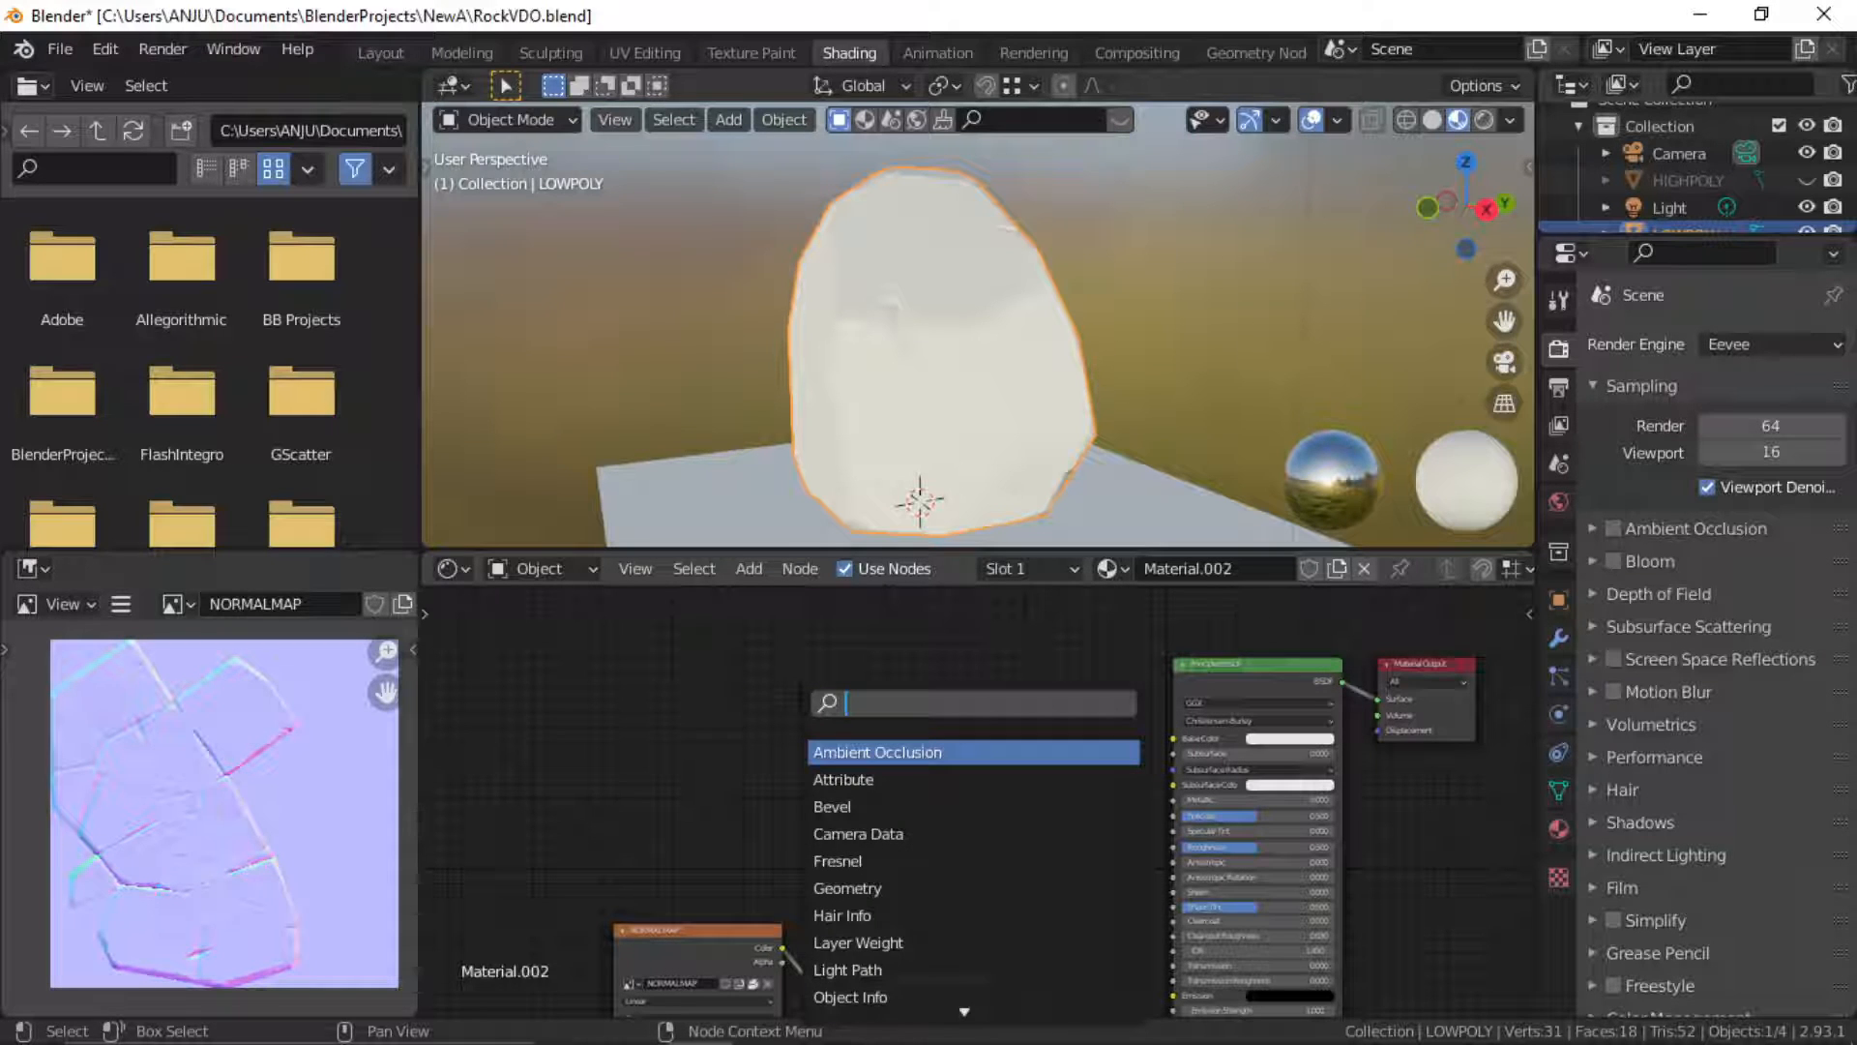
type("rgb")
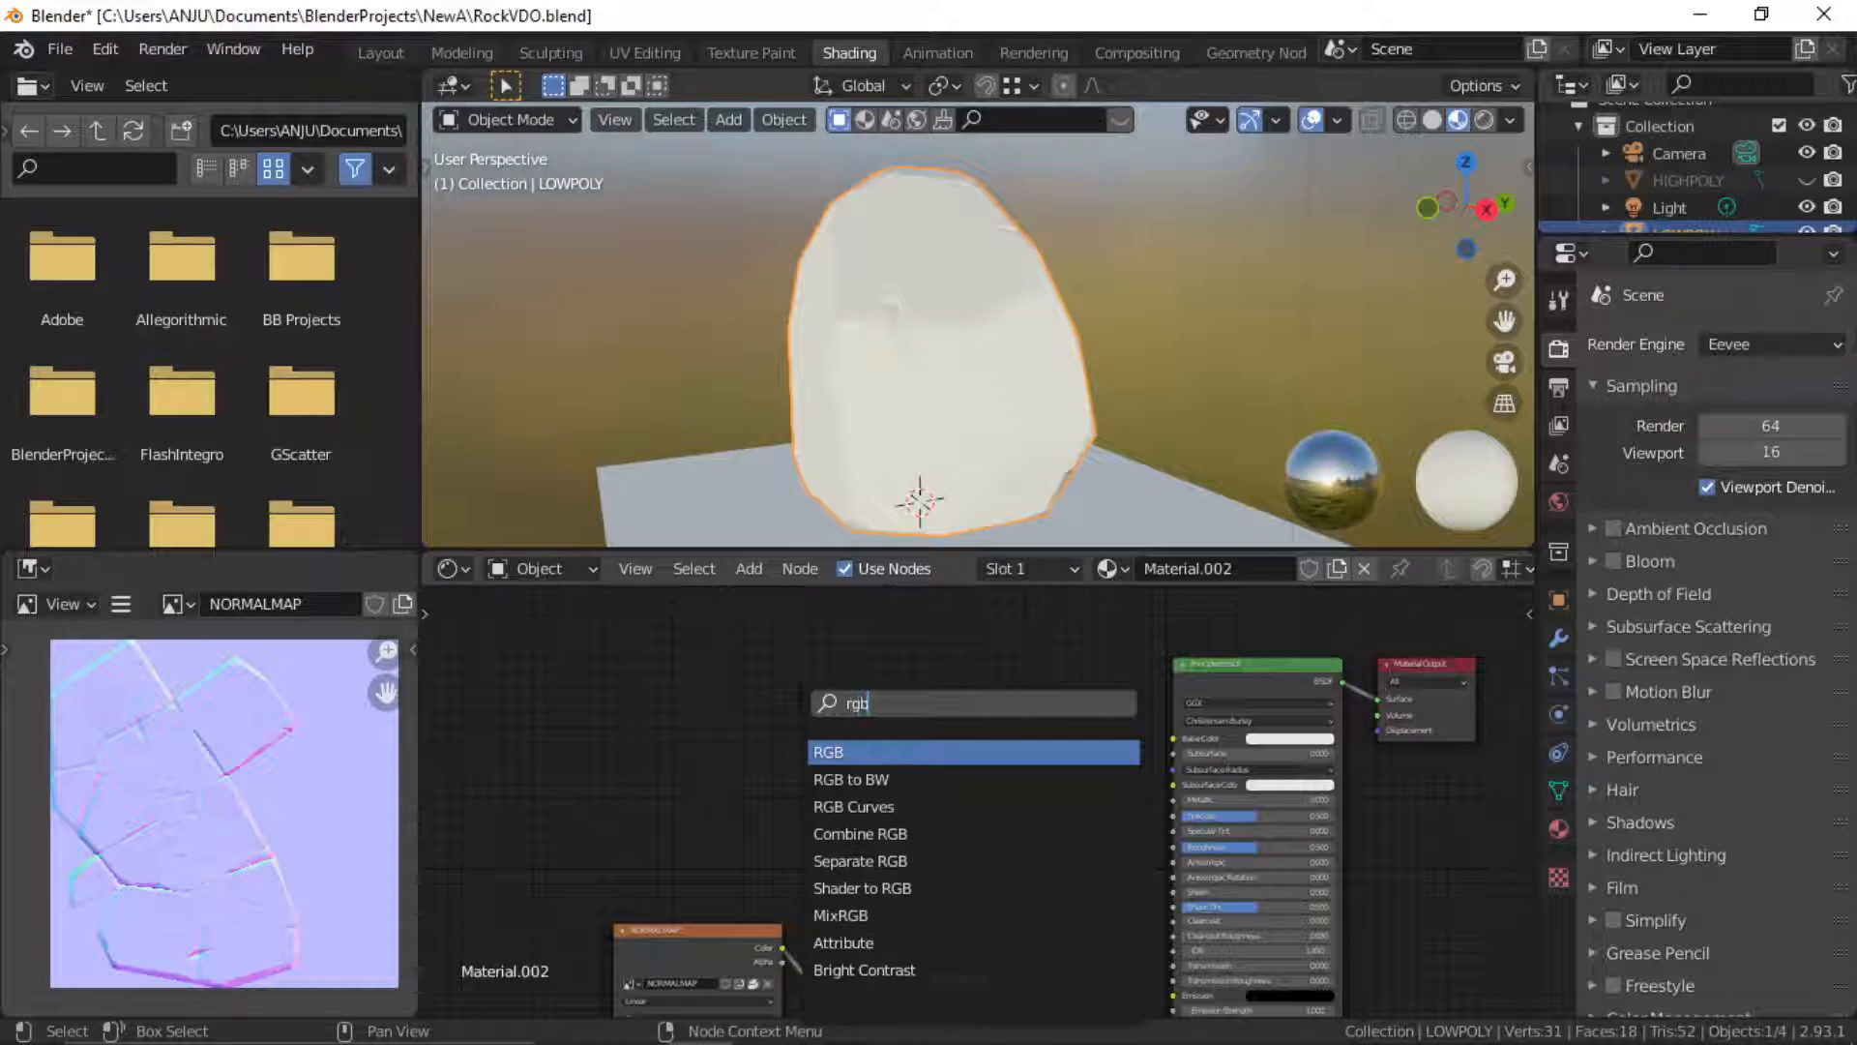
left_click(864, 752)
left_click(846, 697)
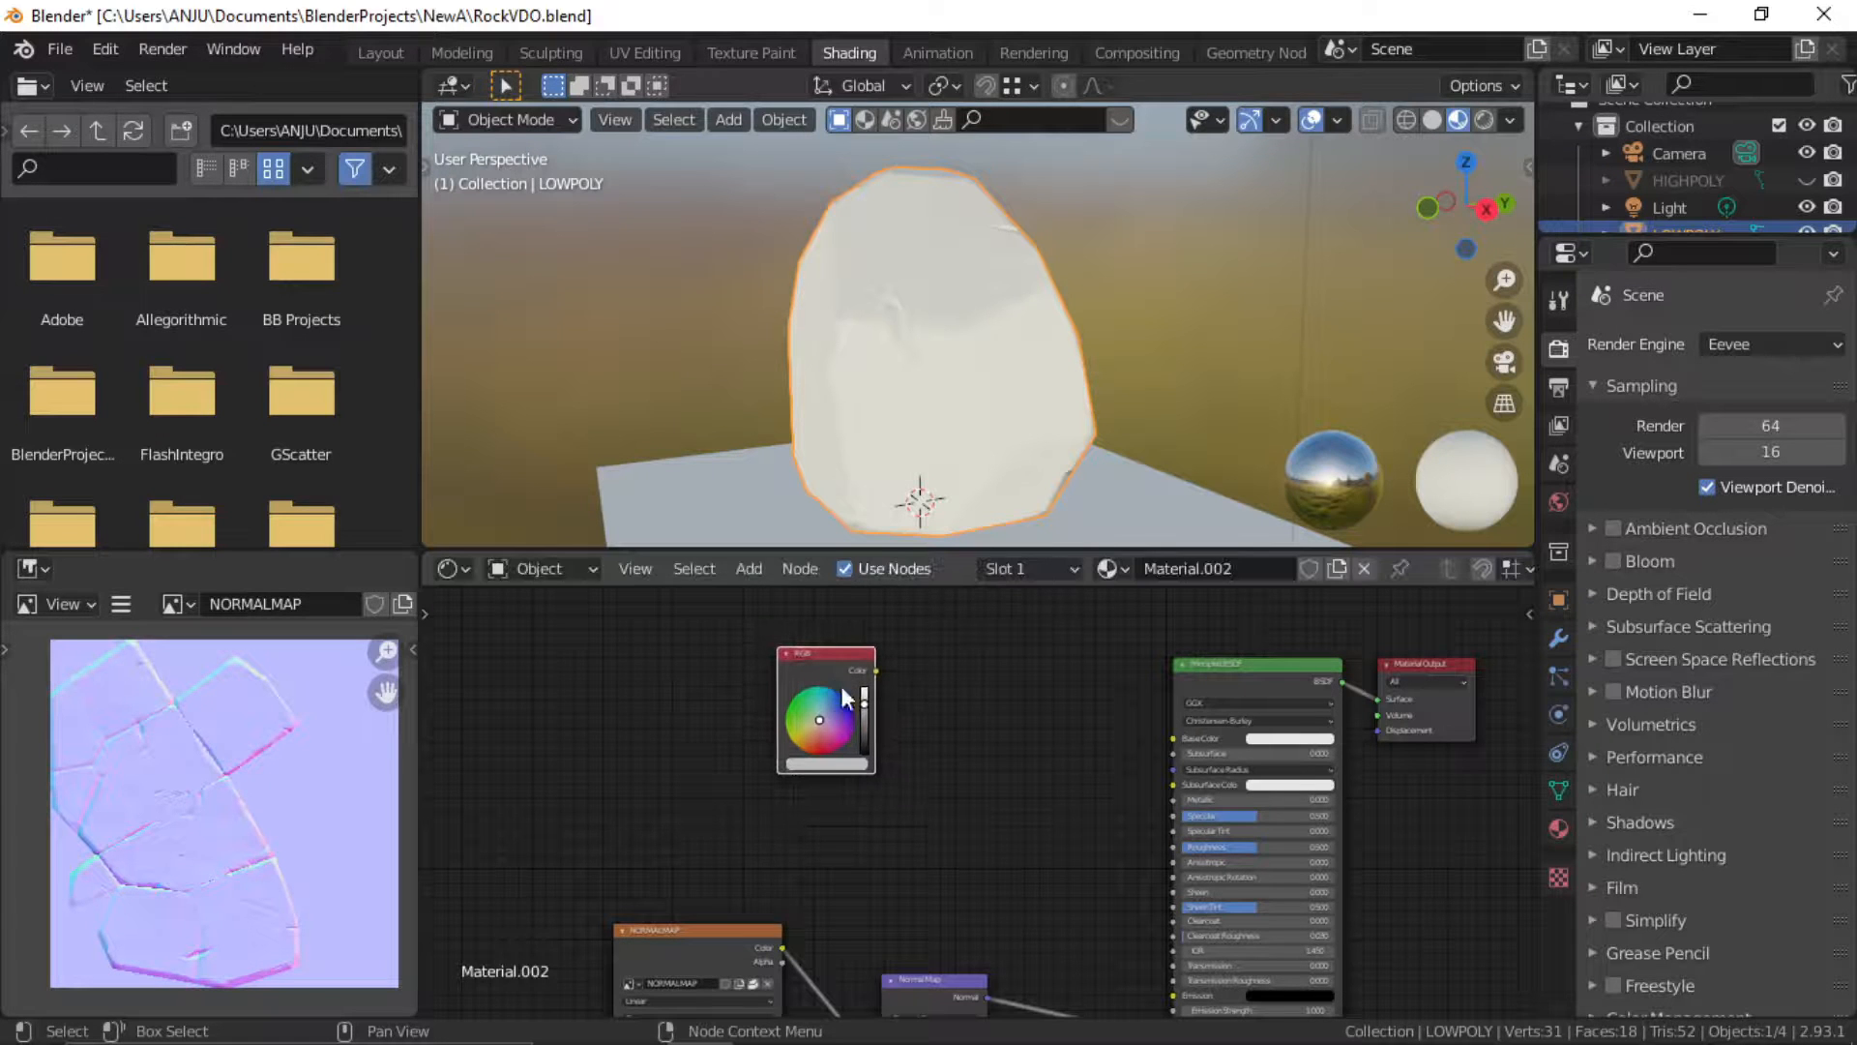
left_click(812, 764)
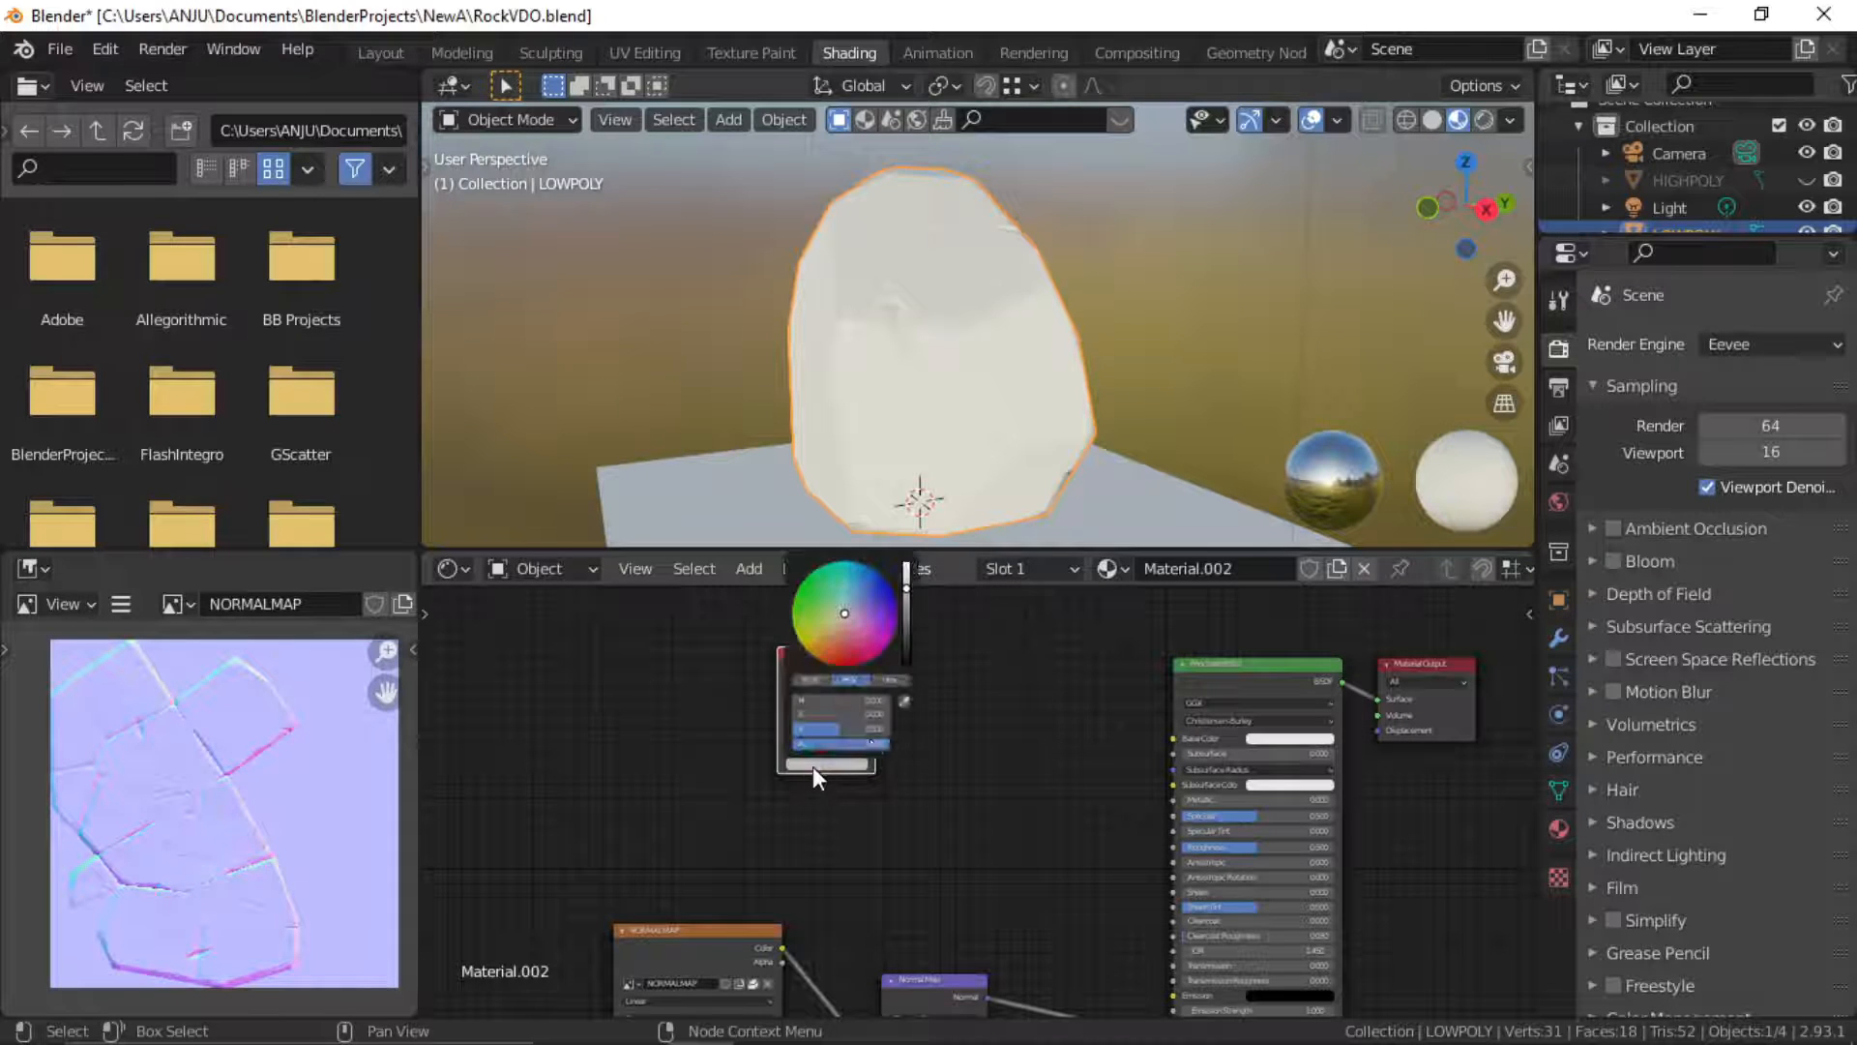
mouse_move(817, 646)
left_mouse_down()
mouse_move(839, 662)
mouse_move(815, 650)
left_mouse_up()
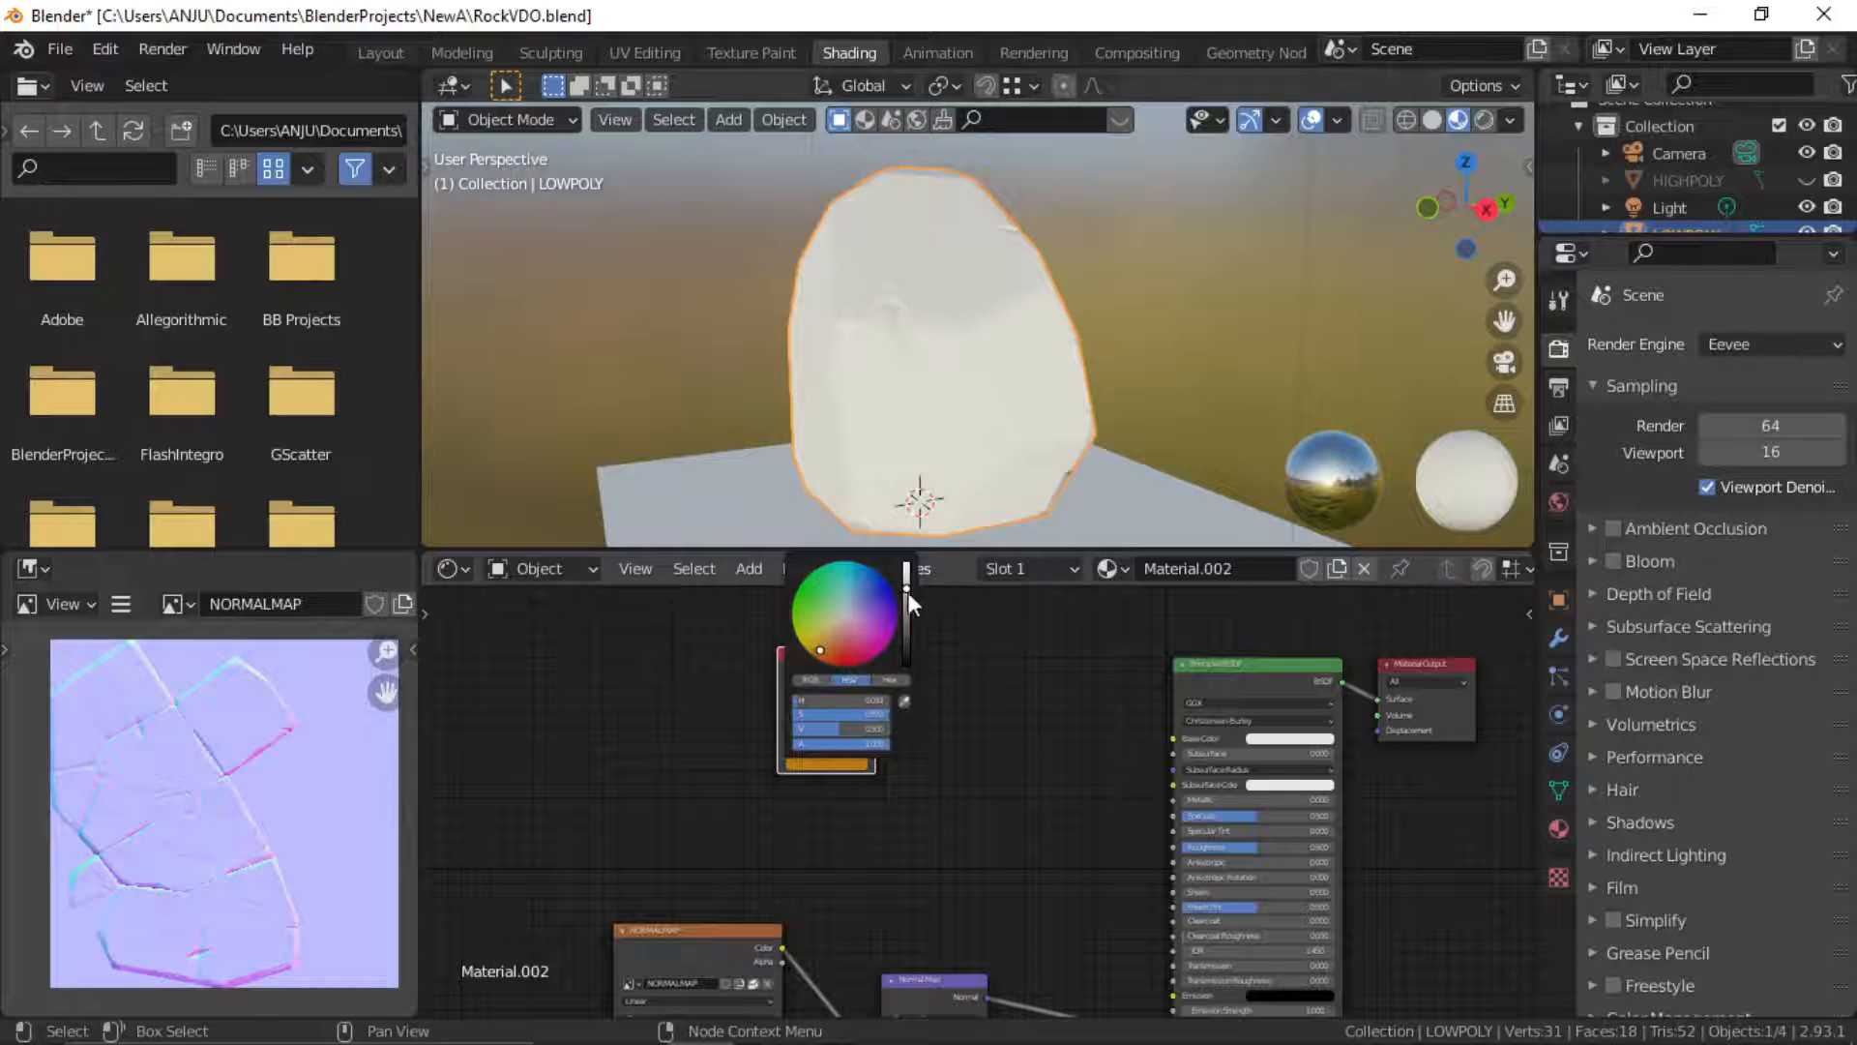
left_click_drag(907, 592, 908, 624)
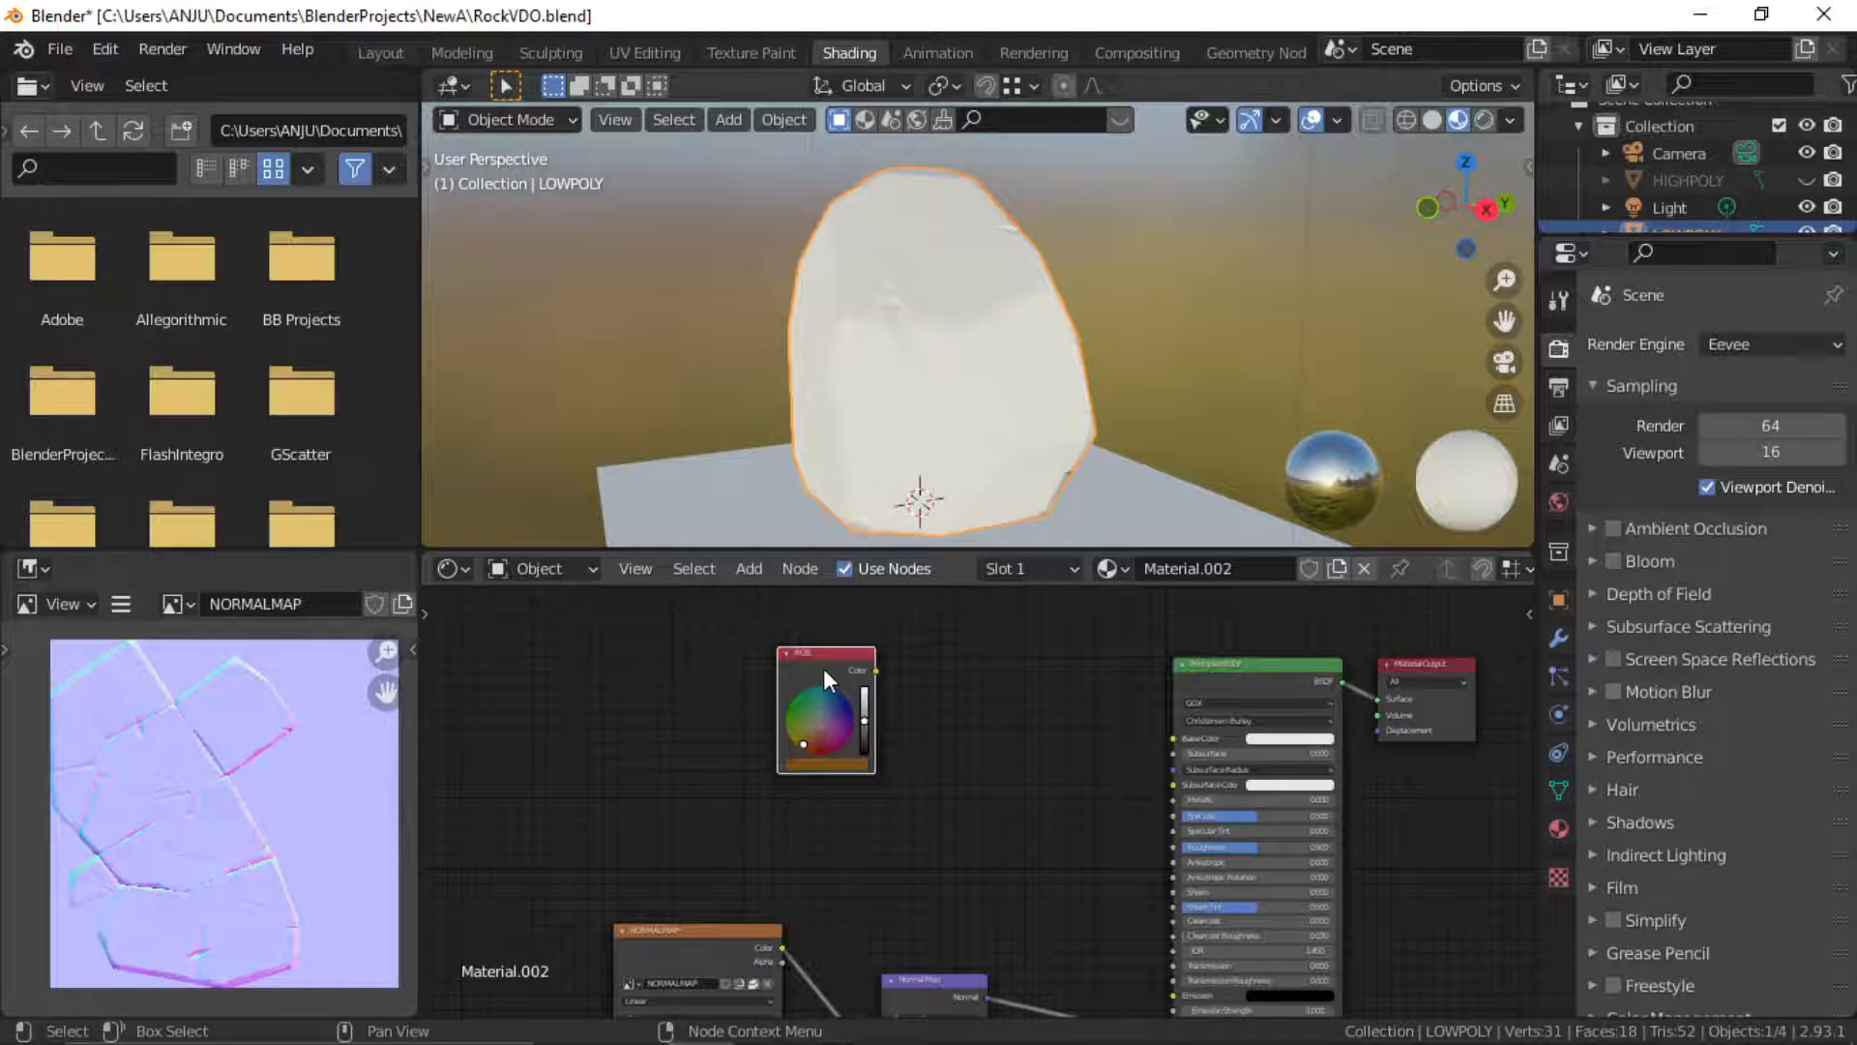
Duplicate the RGB node, place the copy directly below it, and darken its colour to a deeper brown
key("shift+d")
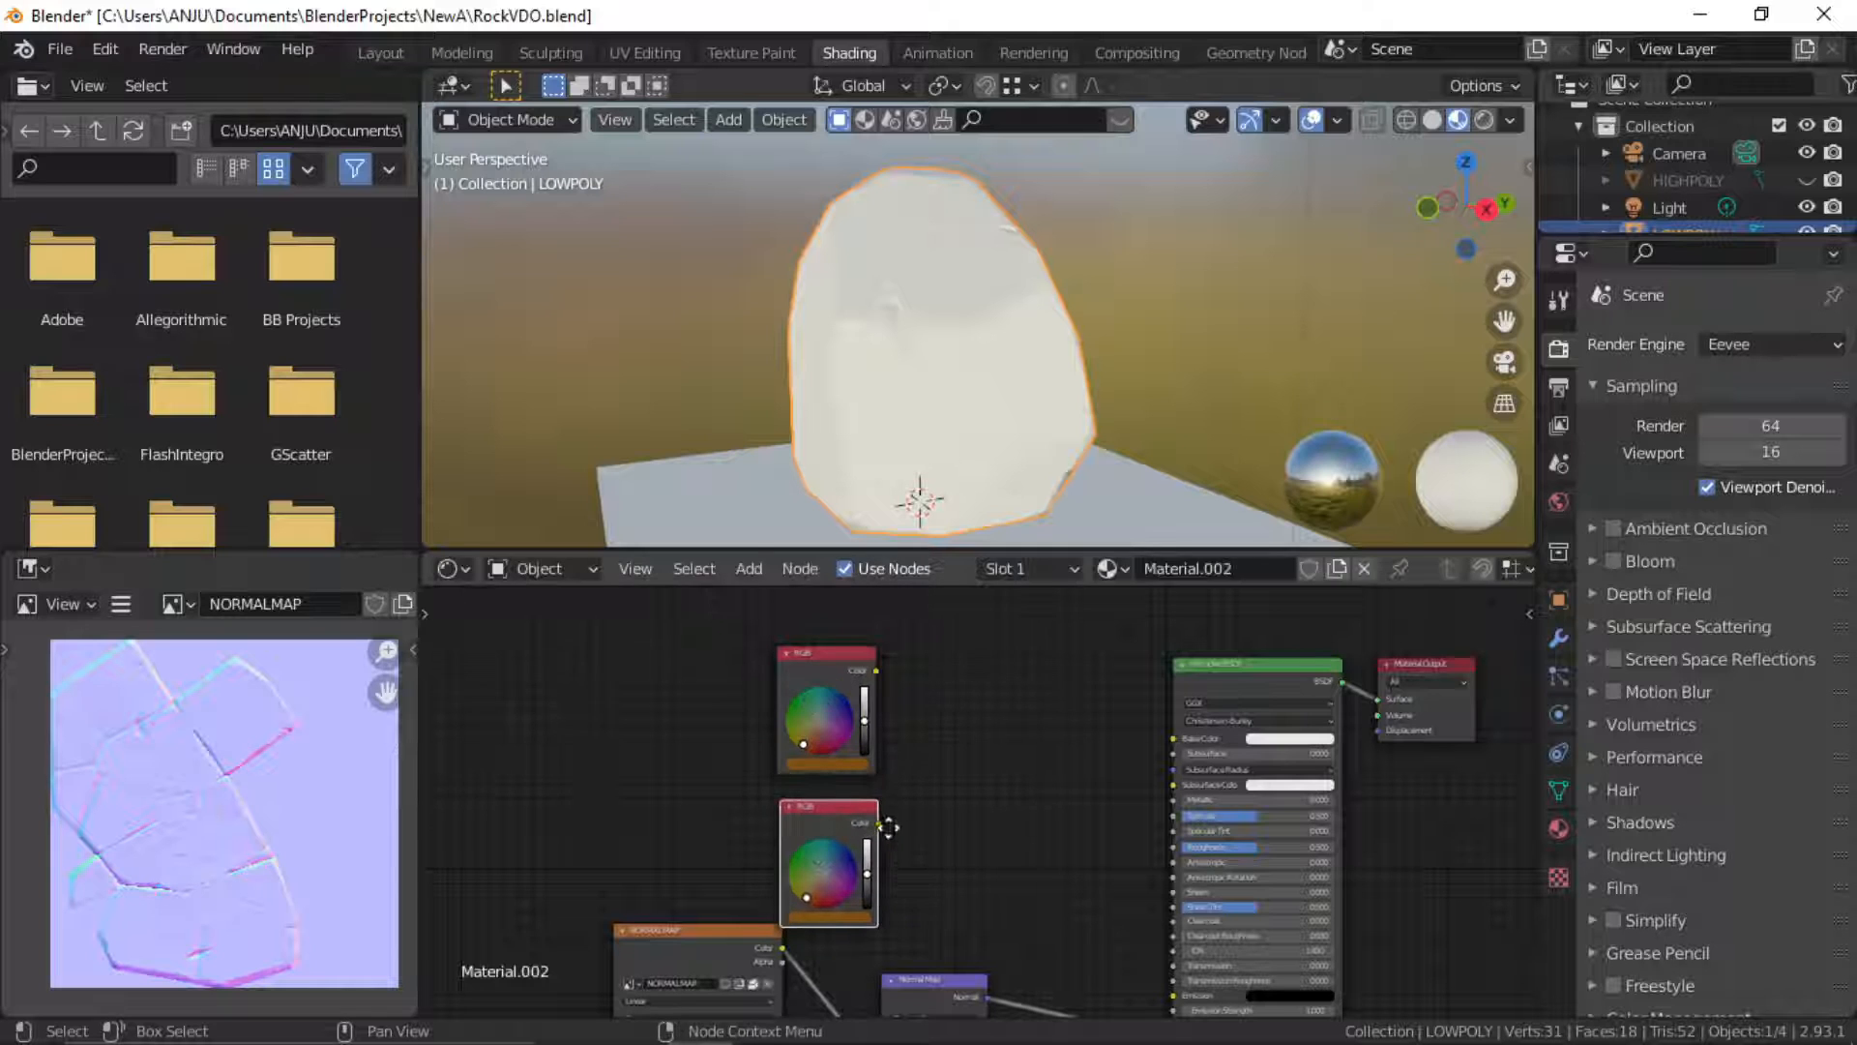
left_click(871, 833)
left_click(856, 846)
left_click_drag(923, 709, 924, 721)
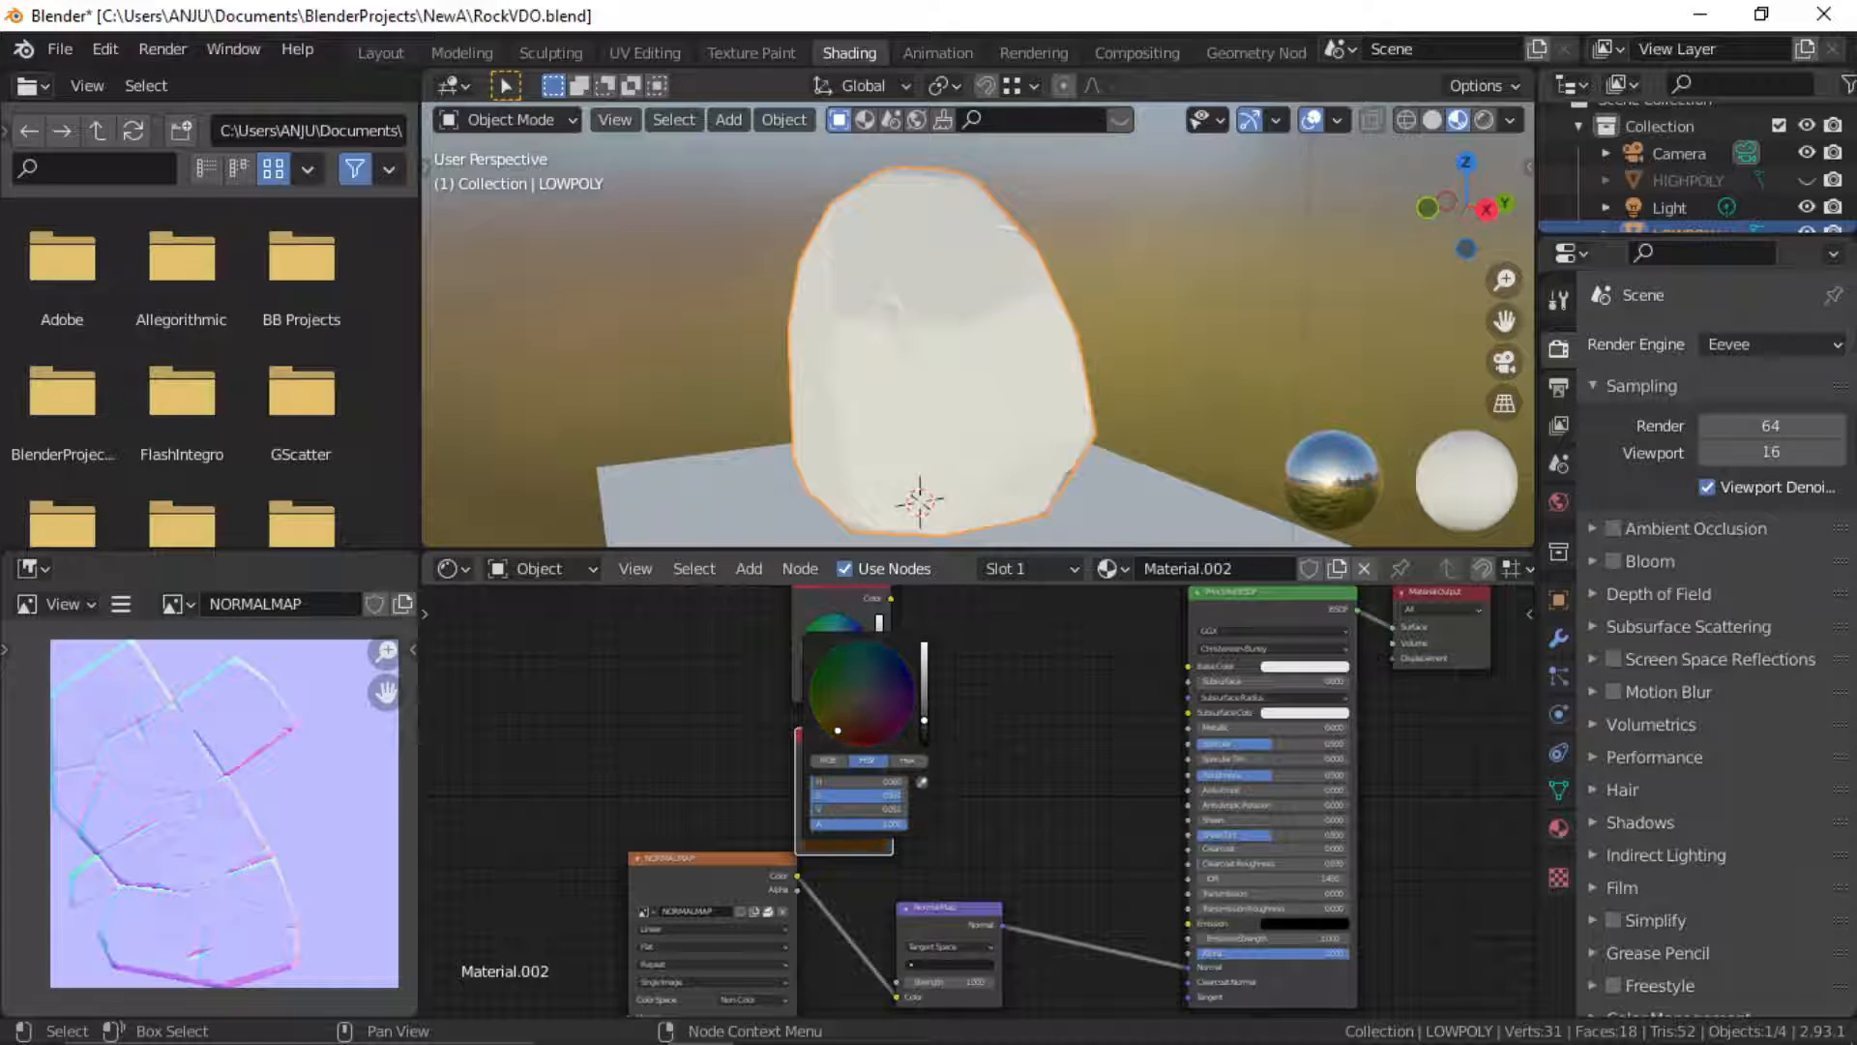
left_click(1014, 740)
Move both RGB nodes together farther away from the Principled BSDF, slightly up and to the left
middle_click_drag(887, 716, 887, 797)
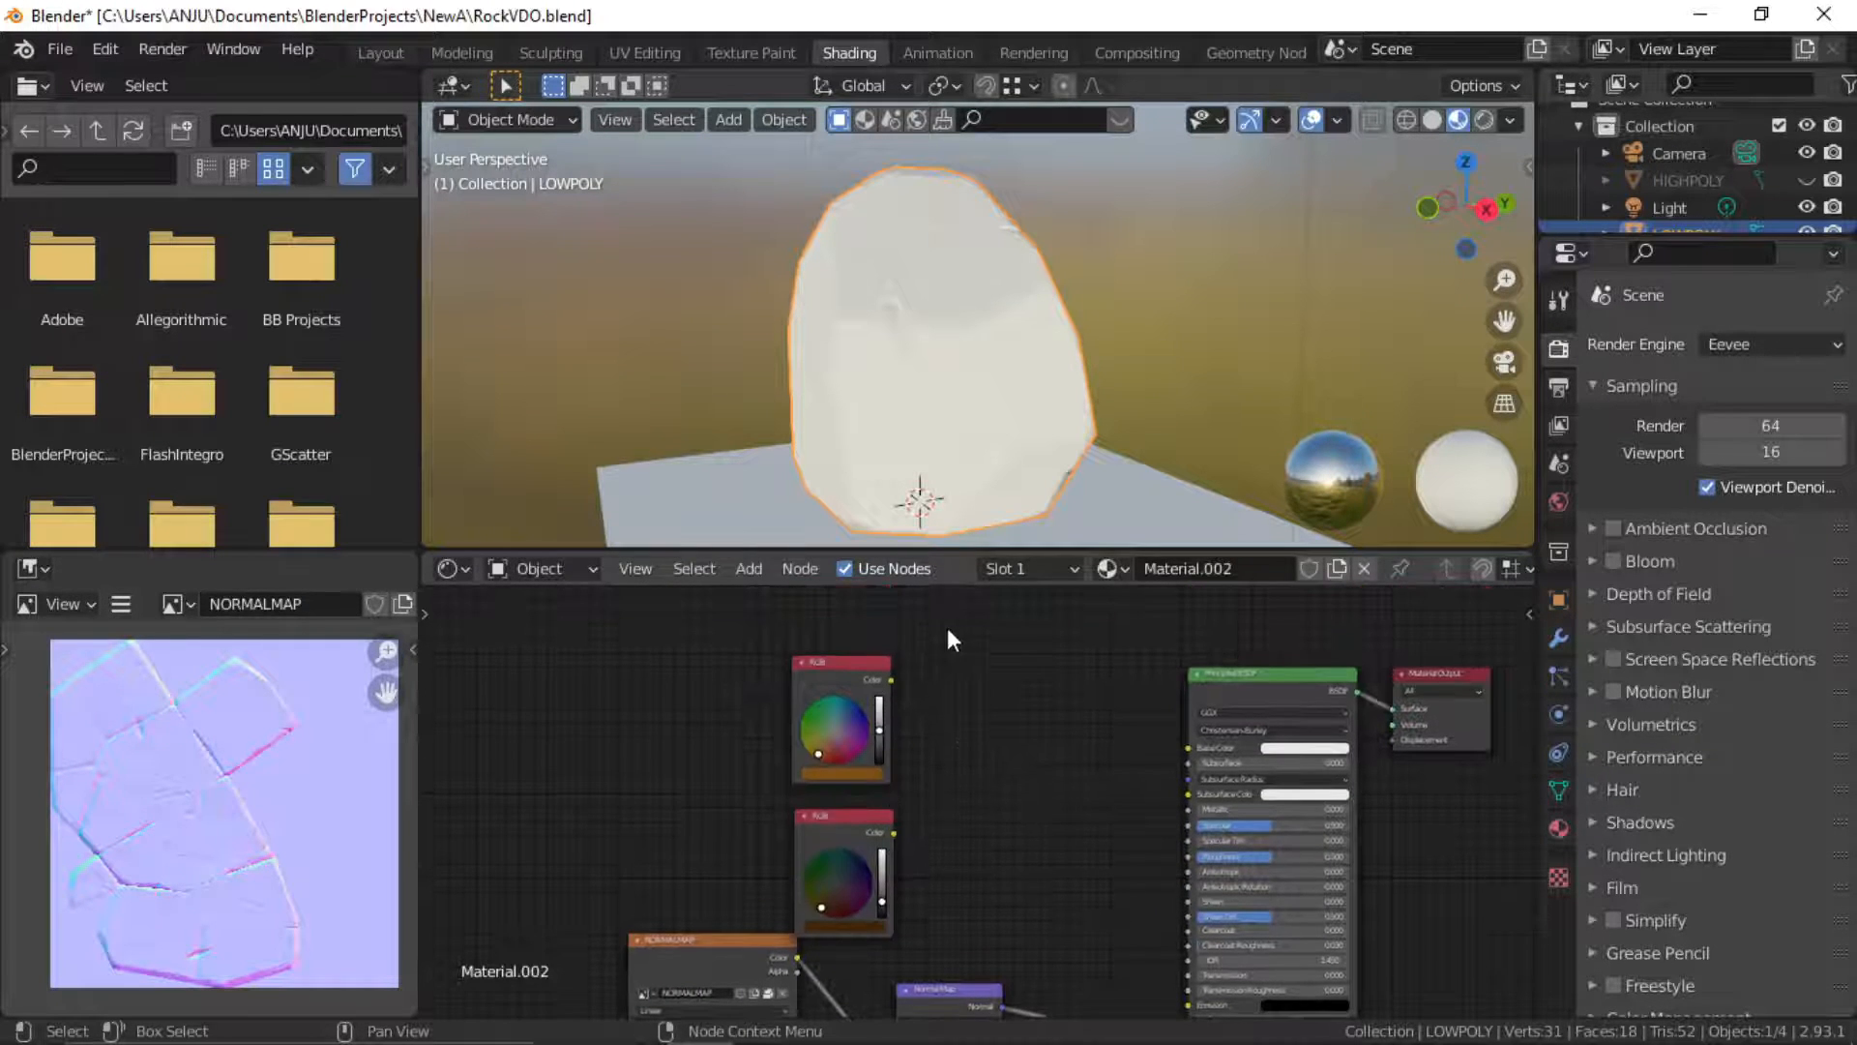
left_click_drag(950, 628, 833, 823)
key("g")
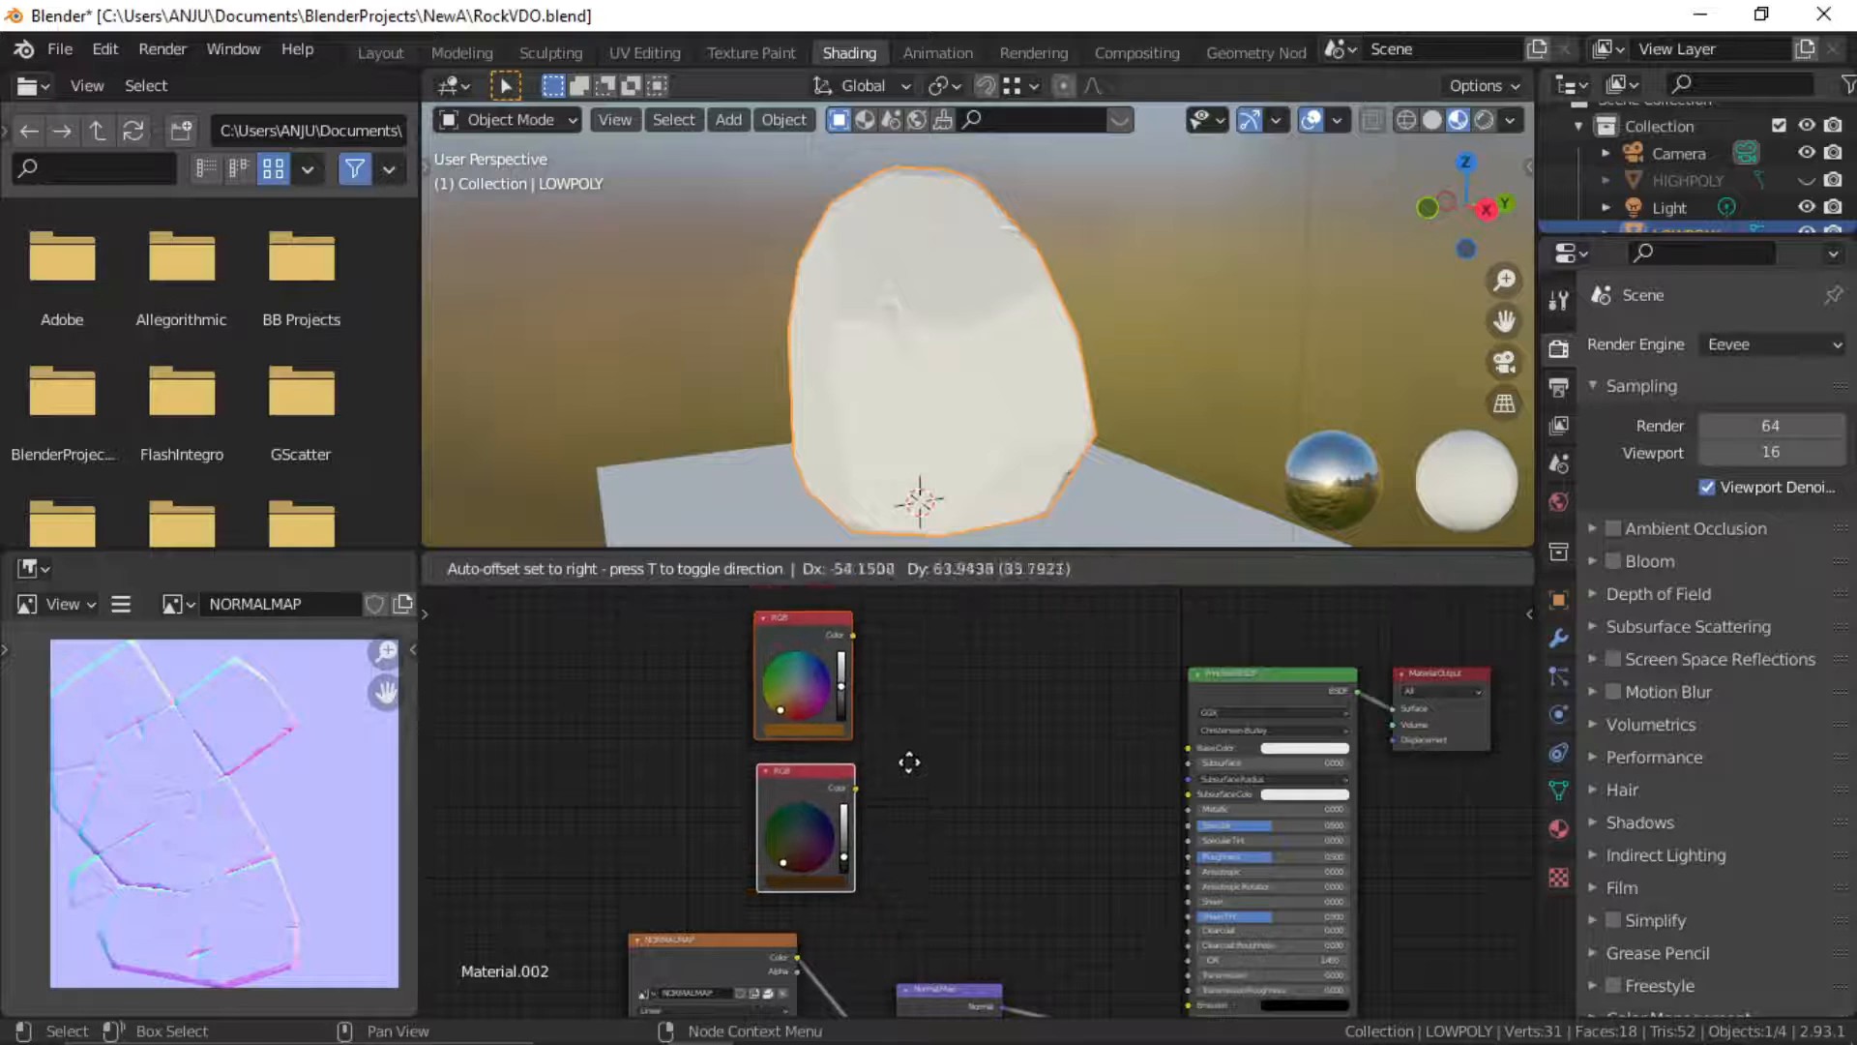
left_click(907, 743)
middle_click_drag(908, 743, 870, 786)
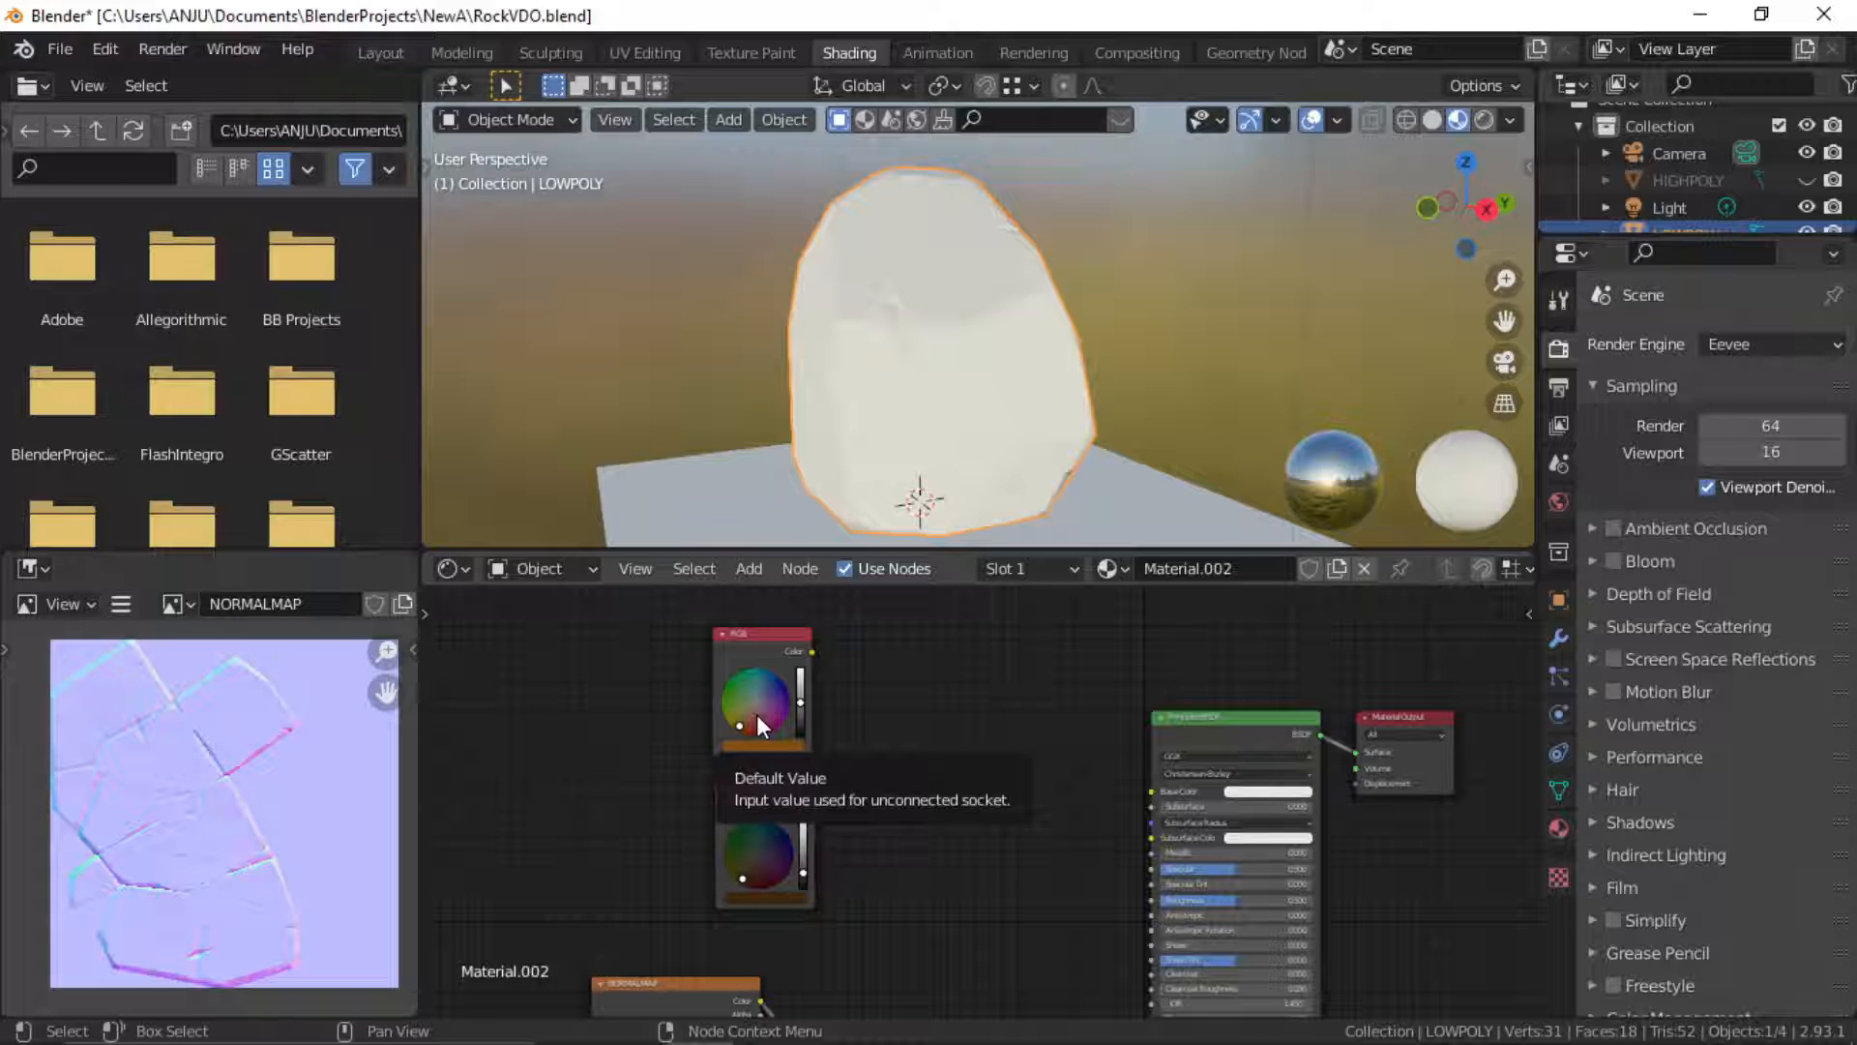
Combine the two RGB nodes with a Mix node and expand it to show its settings
right_click_drag(757, 714, 760, 814, "ctrl+shift")
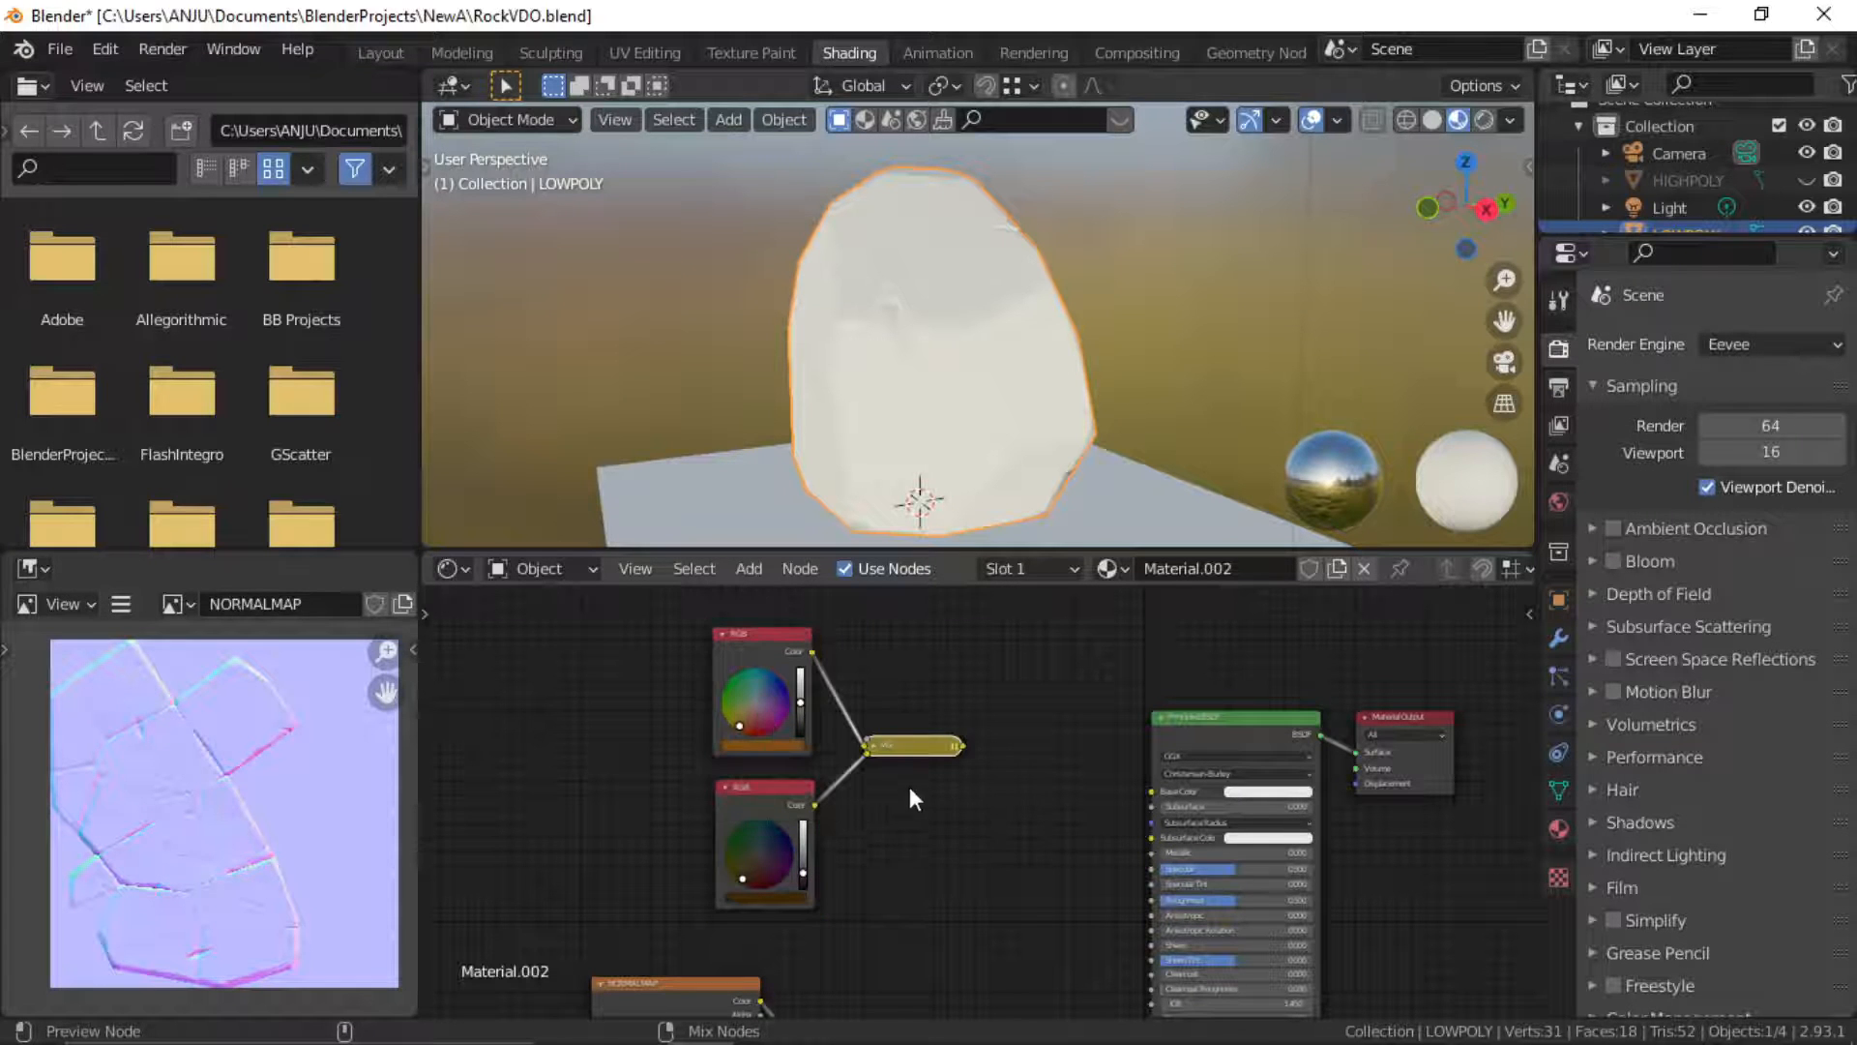
left_click(874, 746)
middle_click_drag(983, 828, 996, 788)
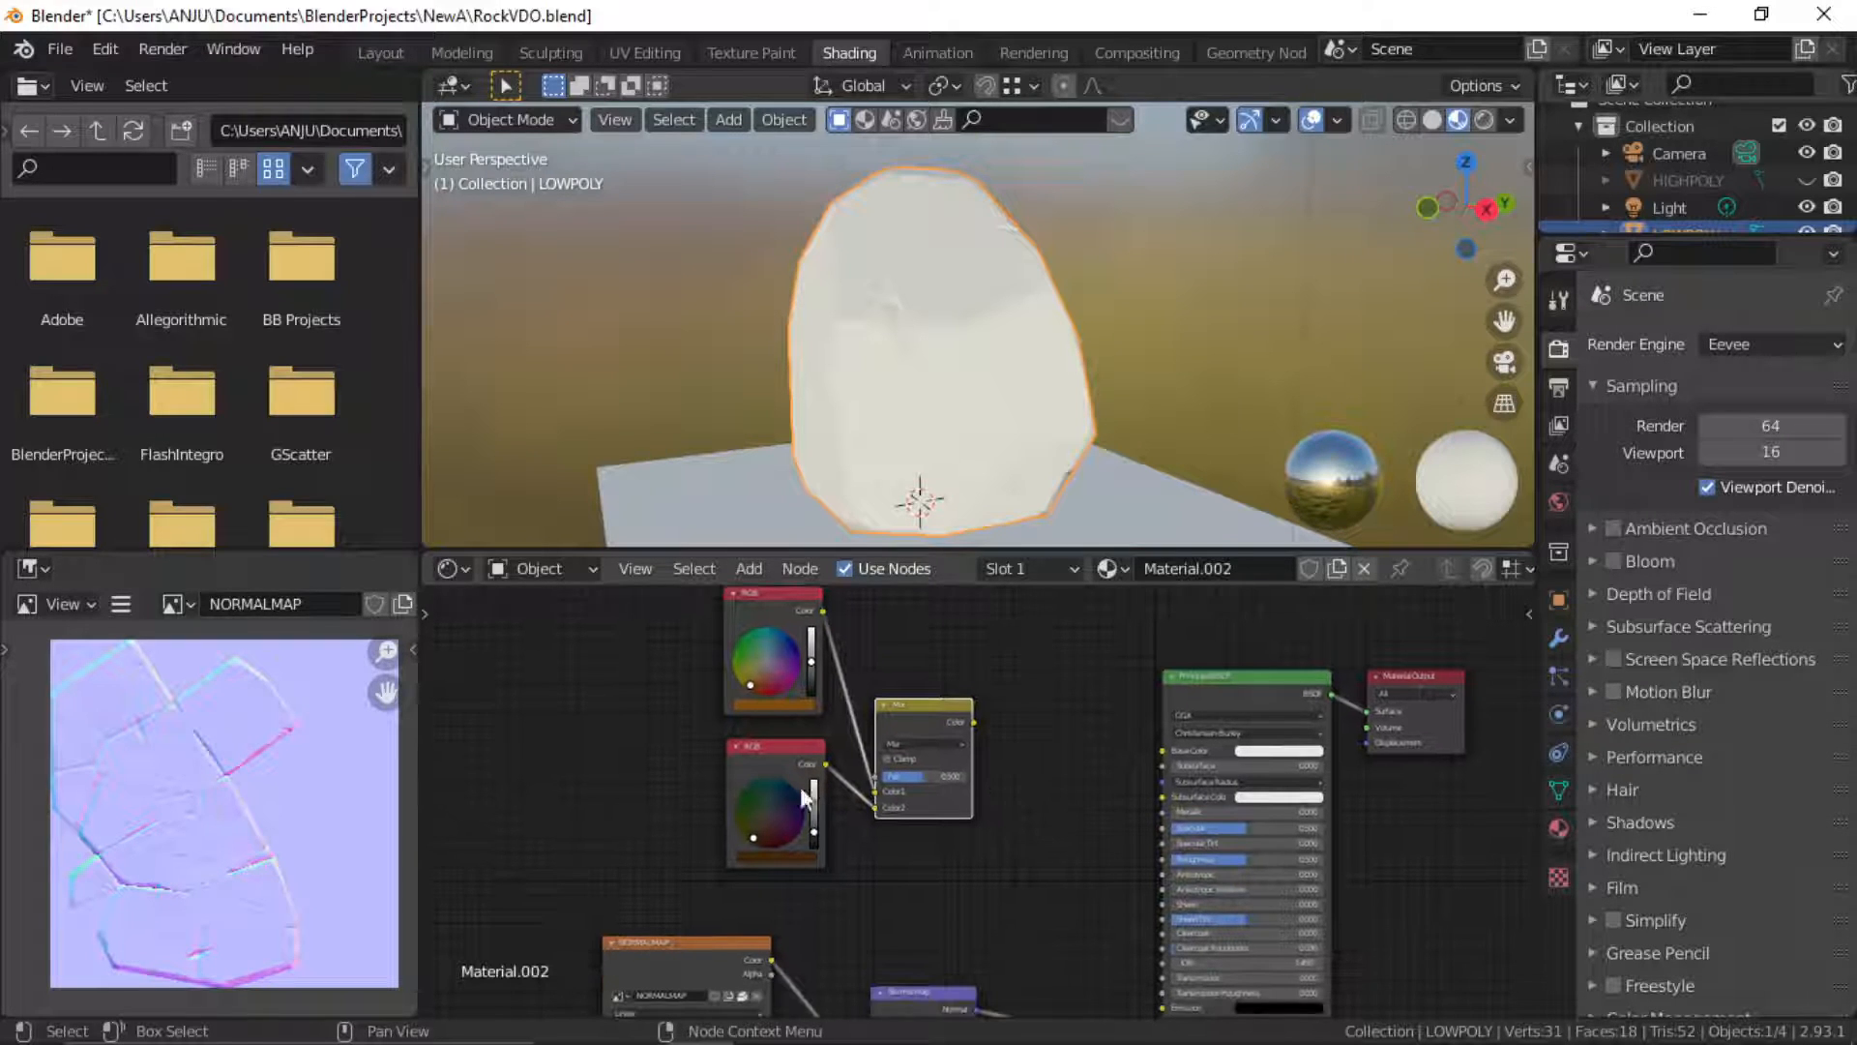
Add a Noise Texture node and place it to the left of the two RGB nodes
left_click(646, 757)
key("shift+a")
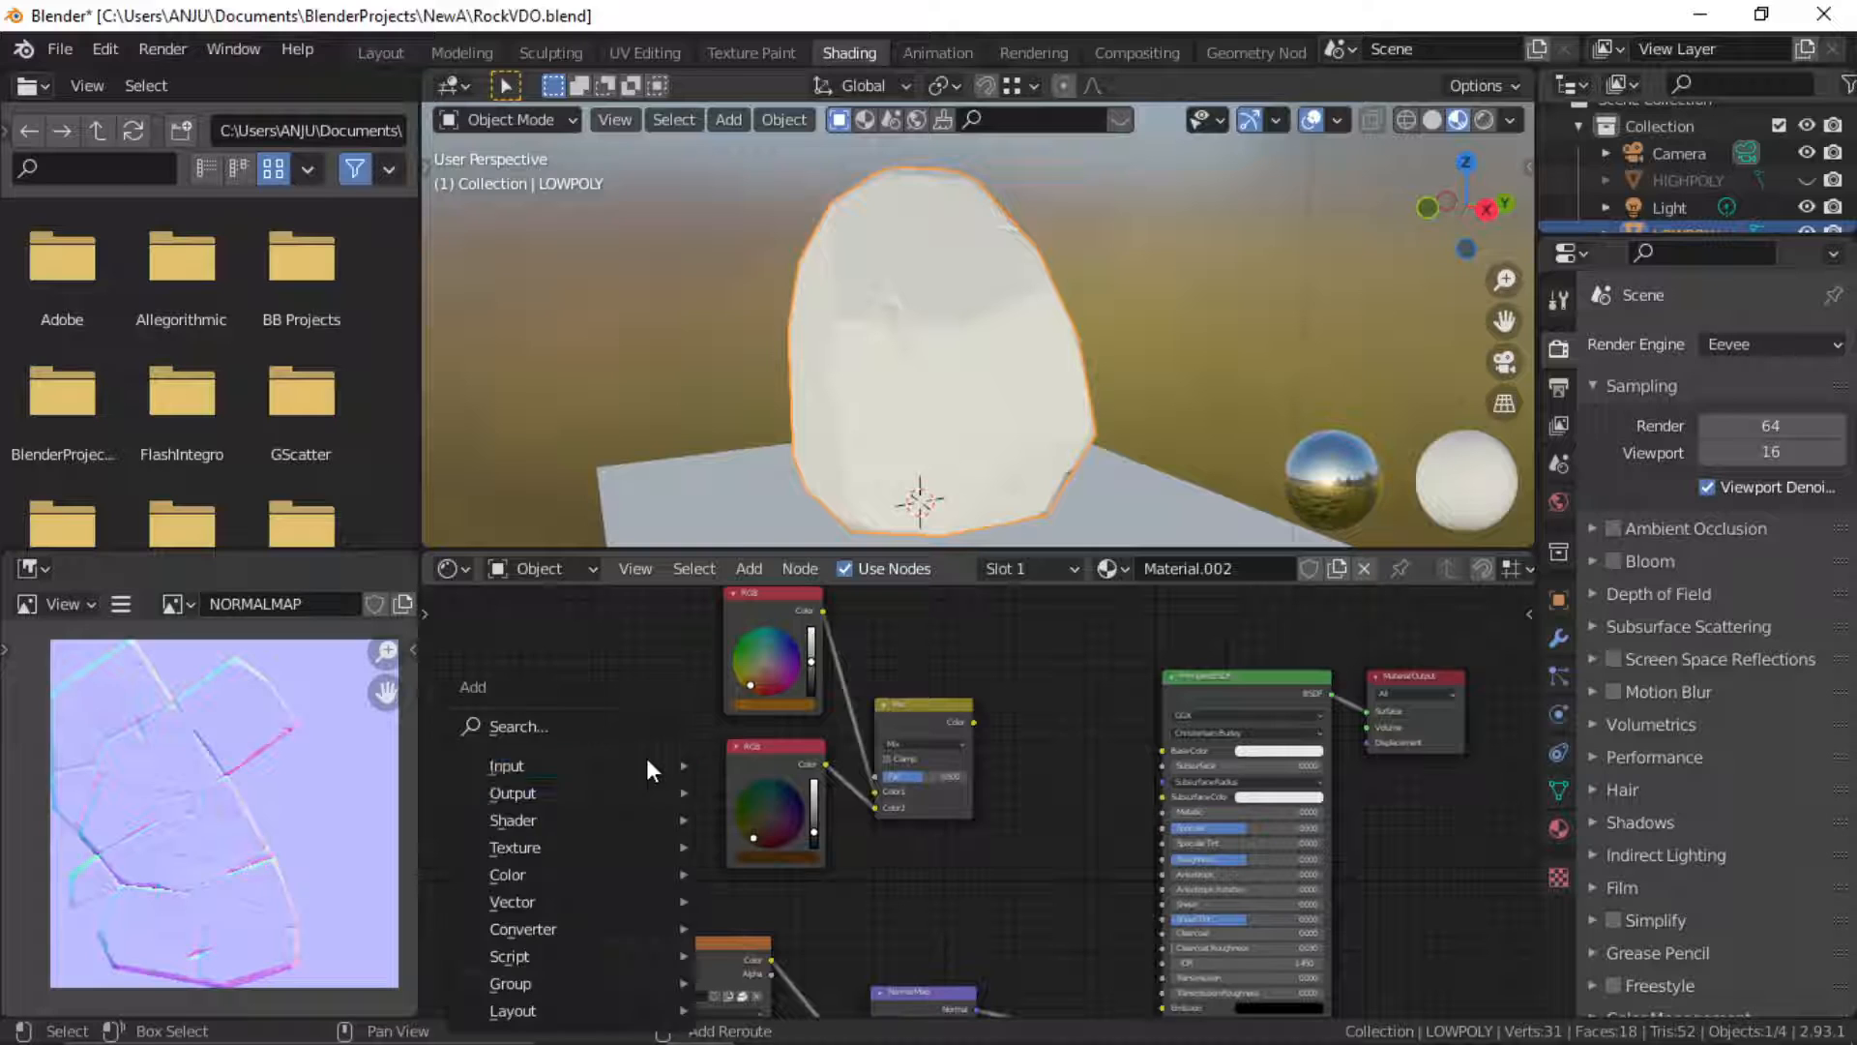
left_click(565, 726)
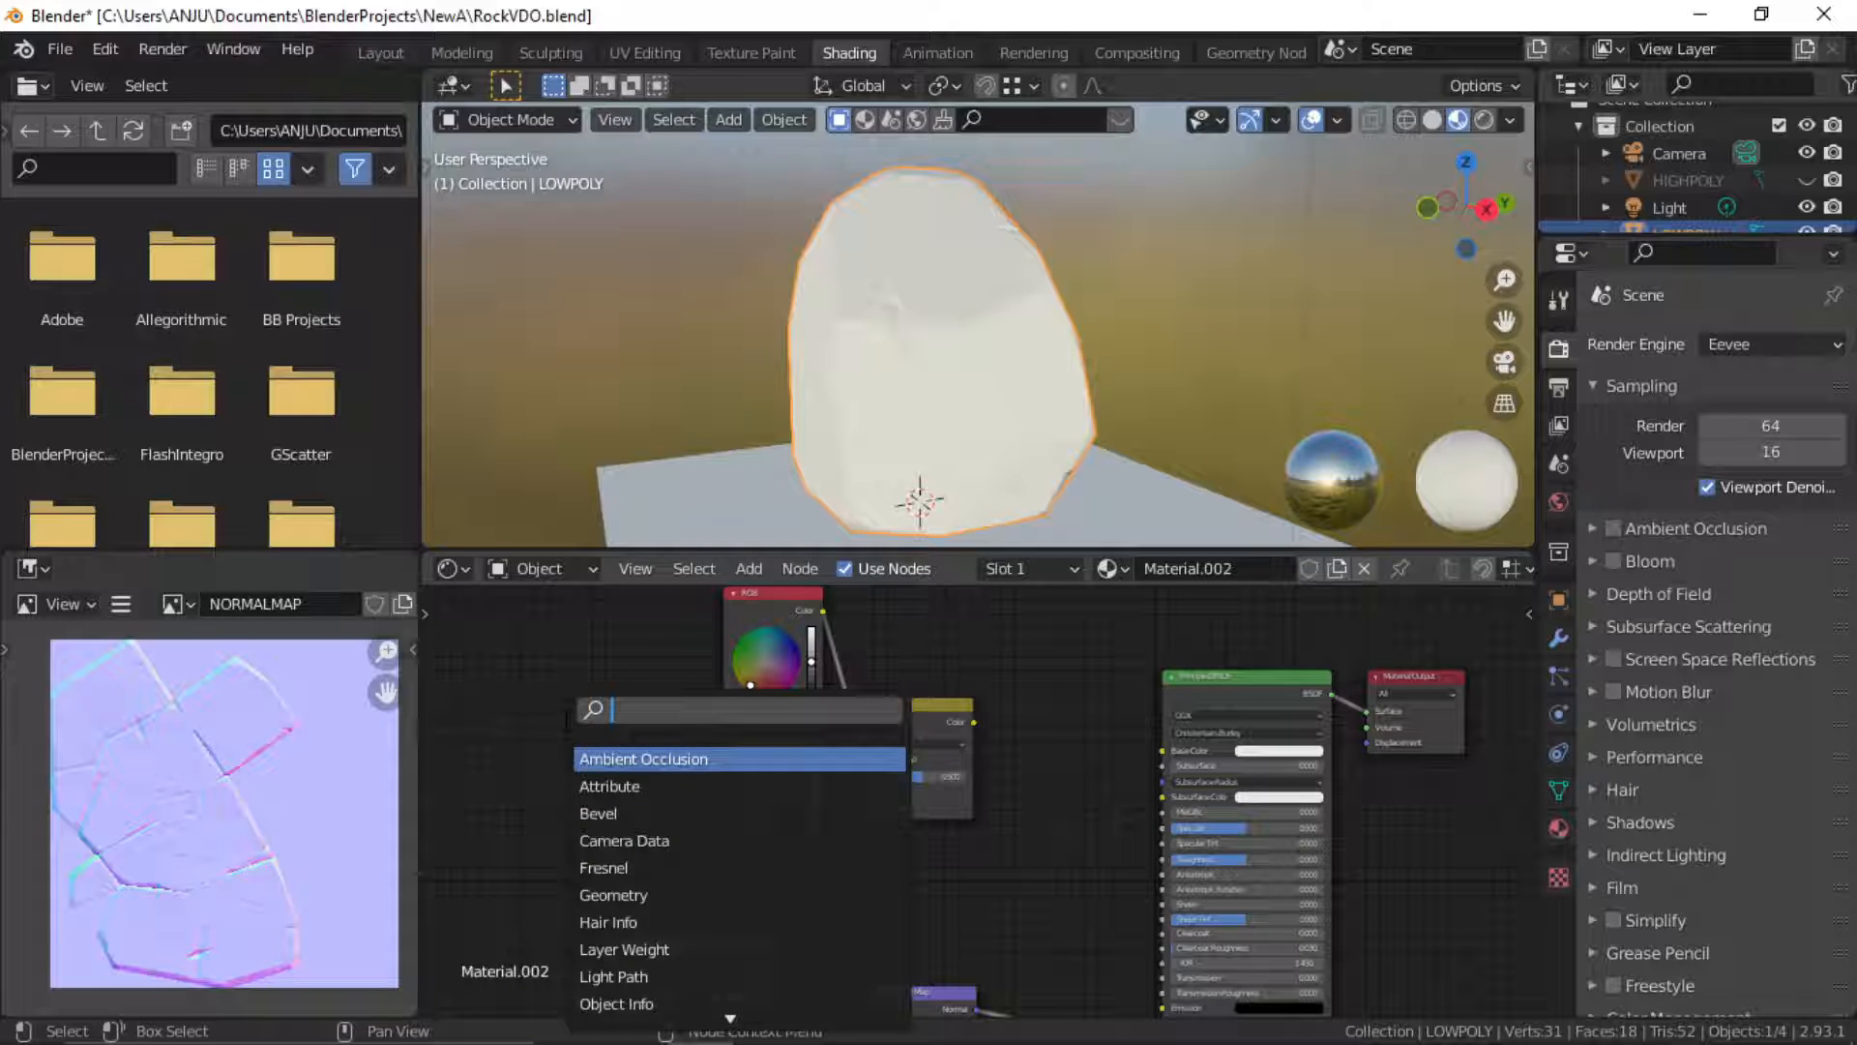
type("noise")
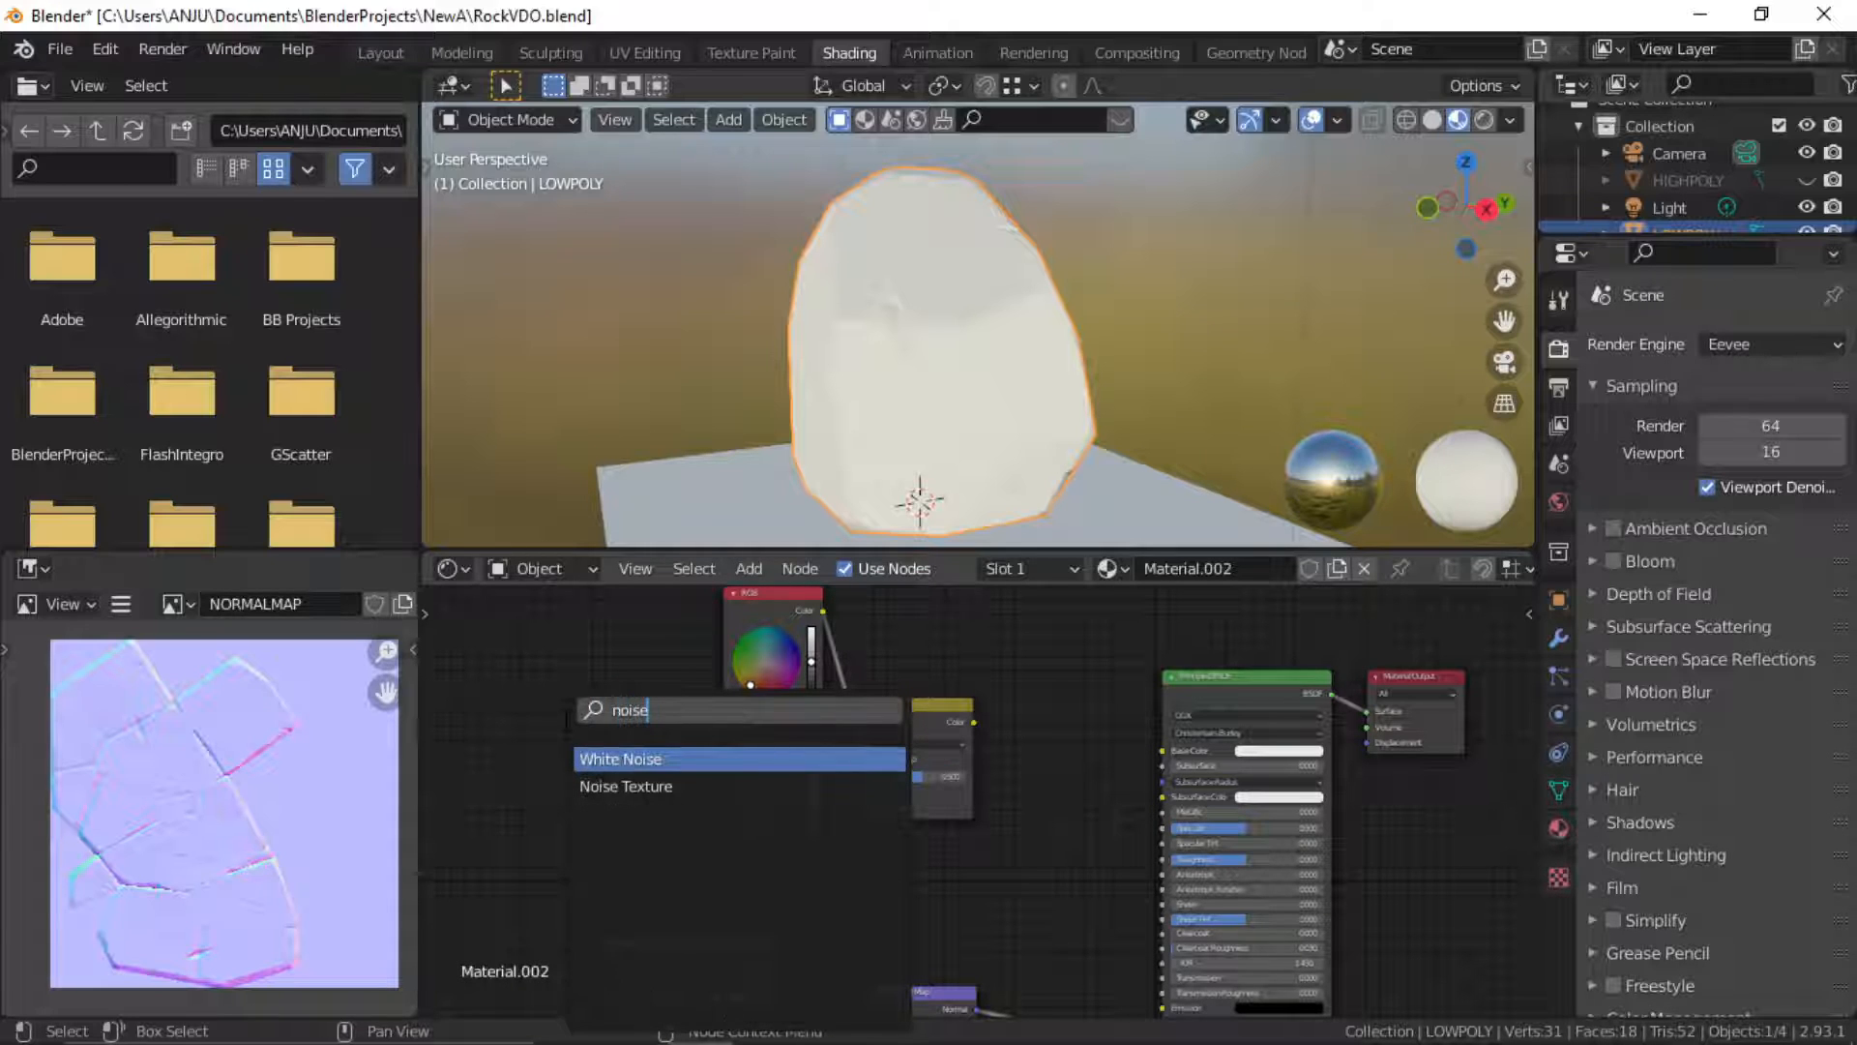
left_click(646, 785)
left_click(625, 762)
scroll(658, 782, "up", 3)
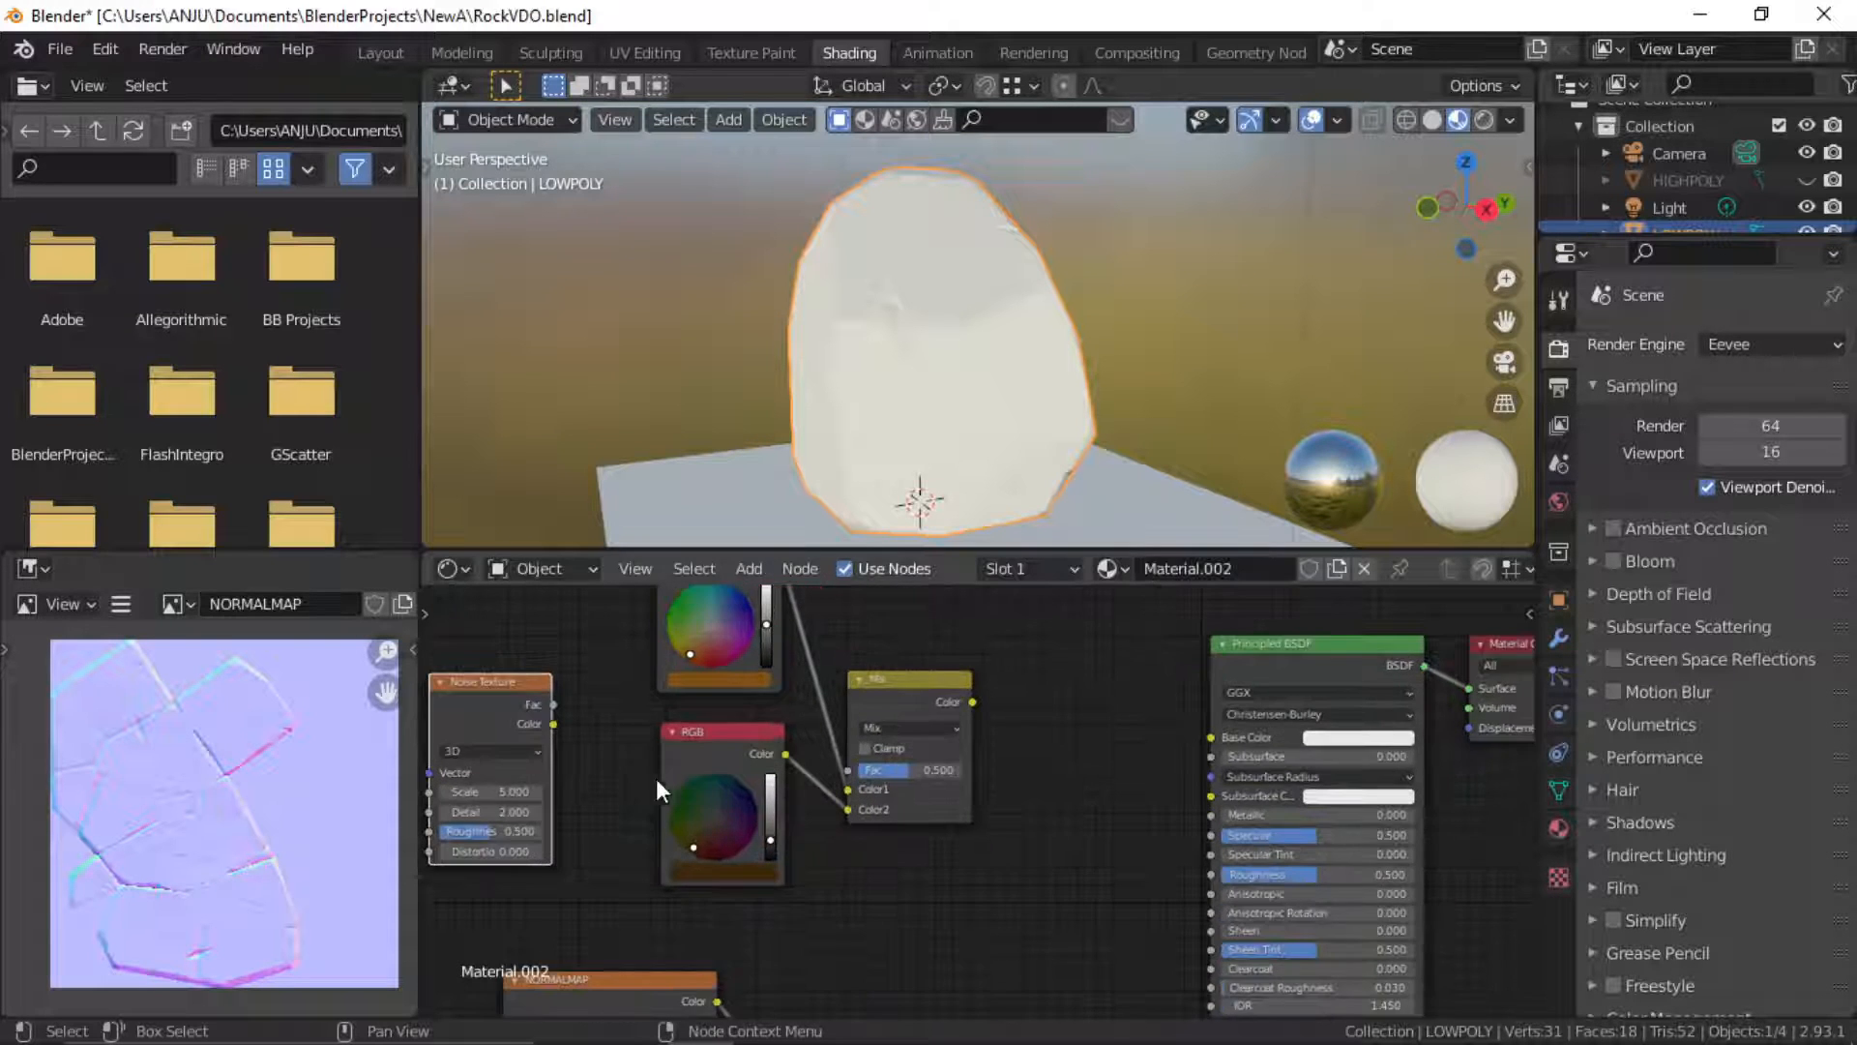
Set the Noise Texture's scale to 13.8, detail to 13.4 and roughness to 0.742
middle_click_drag(659, 784, 825, 777)
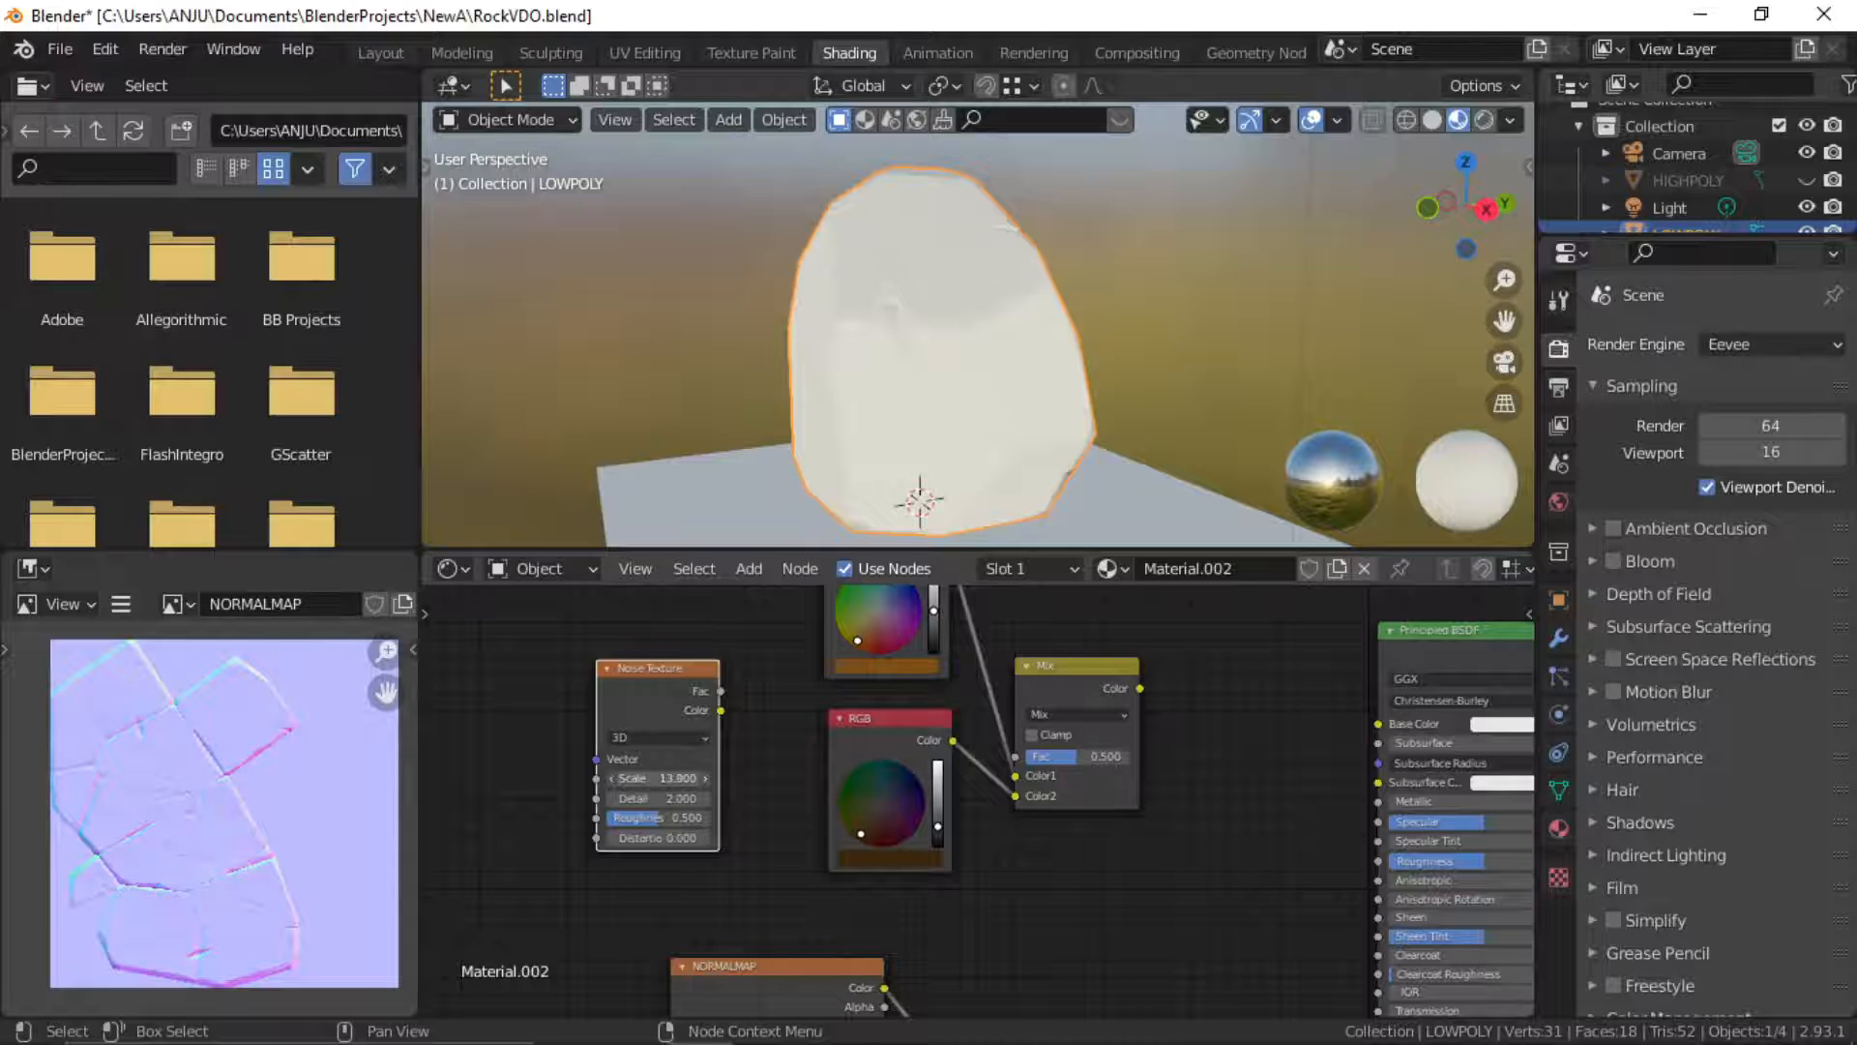
left_click_drag(634, 799, 666, 799)
left_click_drag(664, 821, 695, 820)
Connect the Noise Texture's Fac output to the Fac input of the Mix node
middle_click_drag(758, 785, 684, 829)
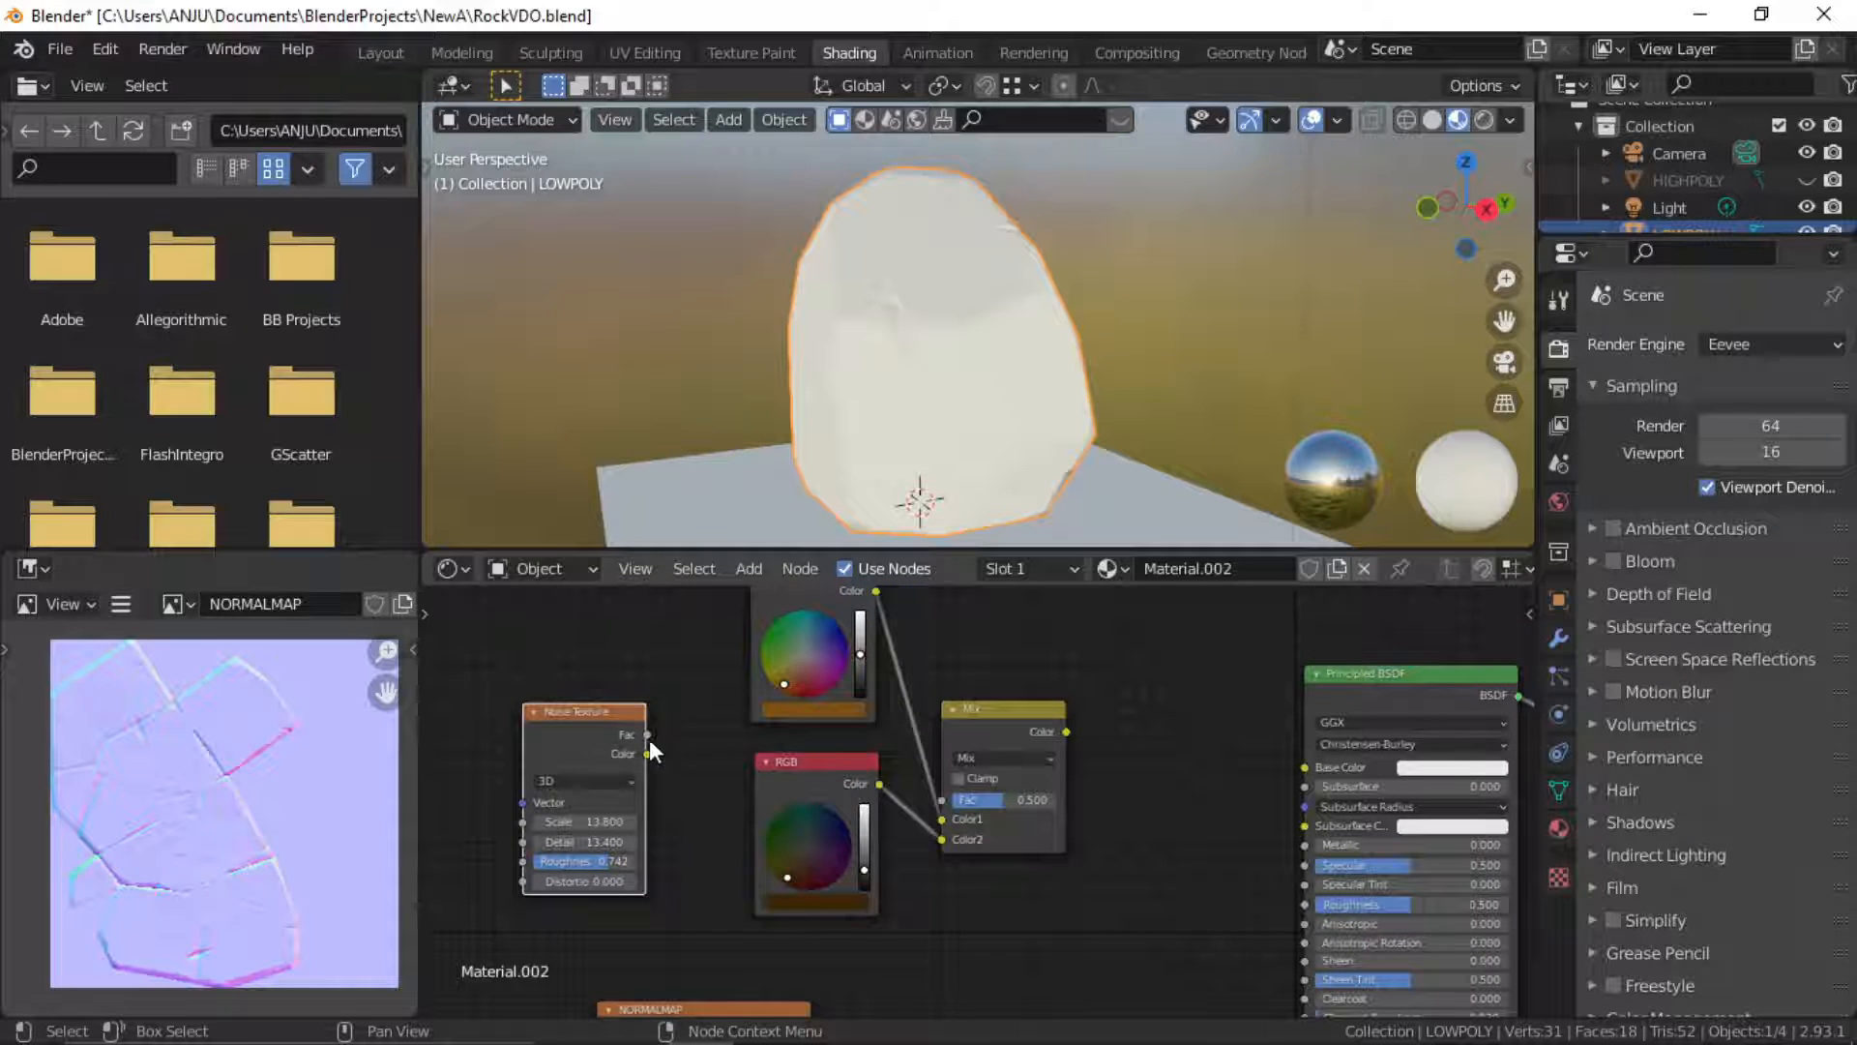
middle_click_drag(685, 744, 665, 758)
left_click_drag(626, 750, 923, 815)
middle_click_drag(997, 782, 888, 789)
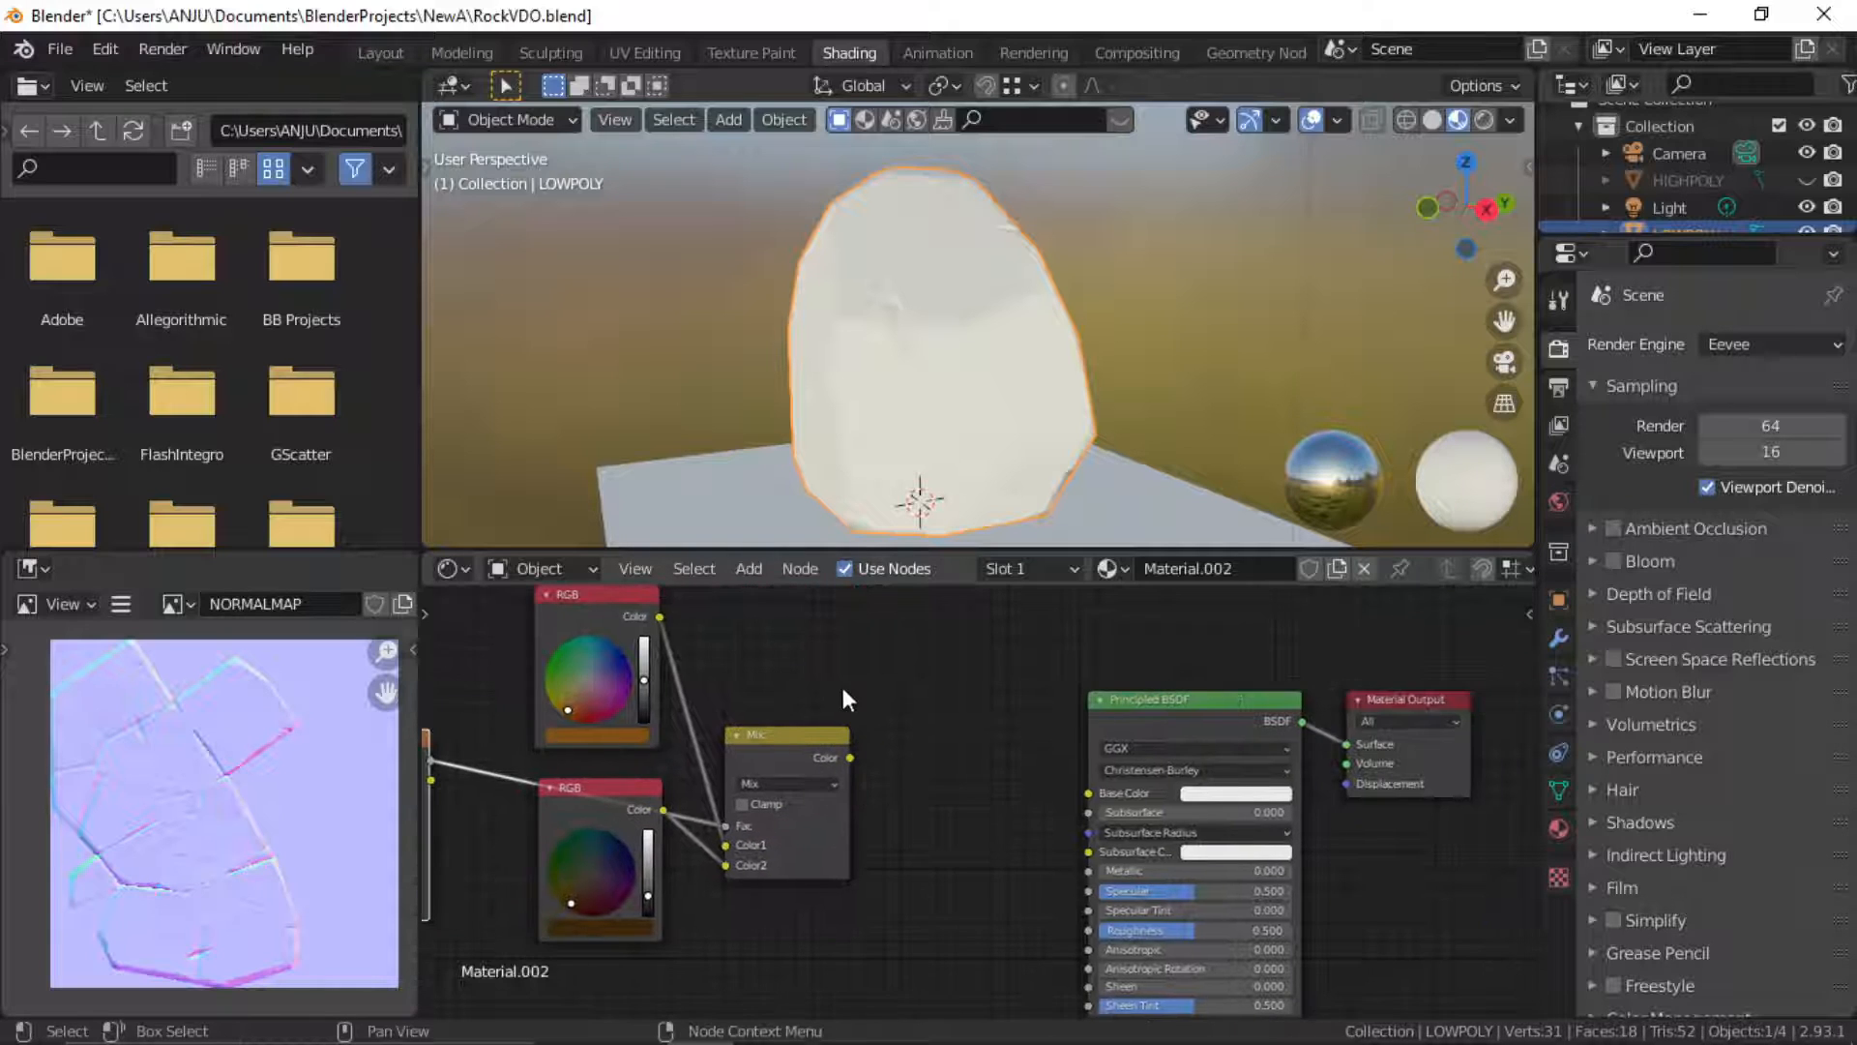
Preview the Mix node's output on the LOWPOLY rock and examine the noise-blended browns
left_click(797, 736)
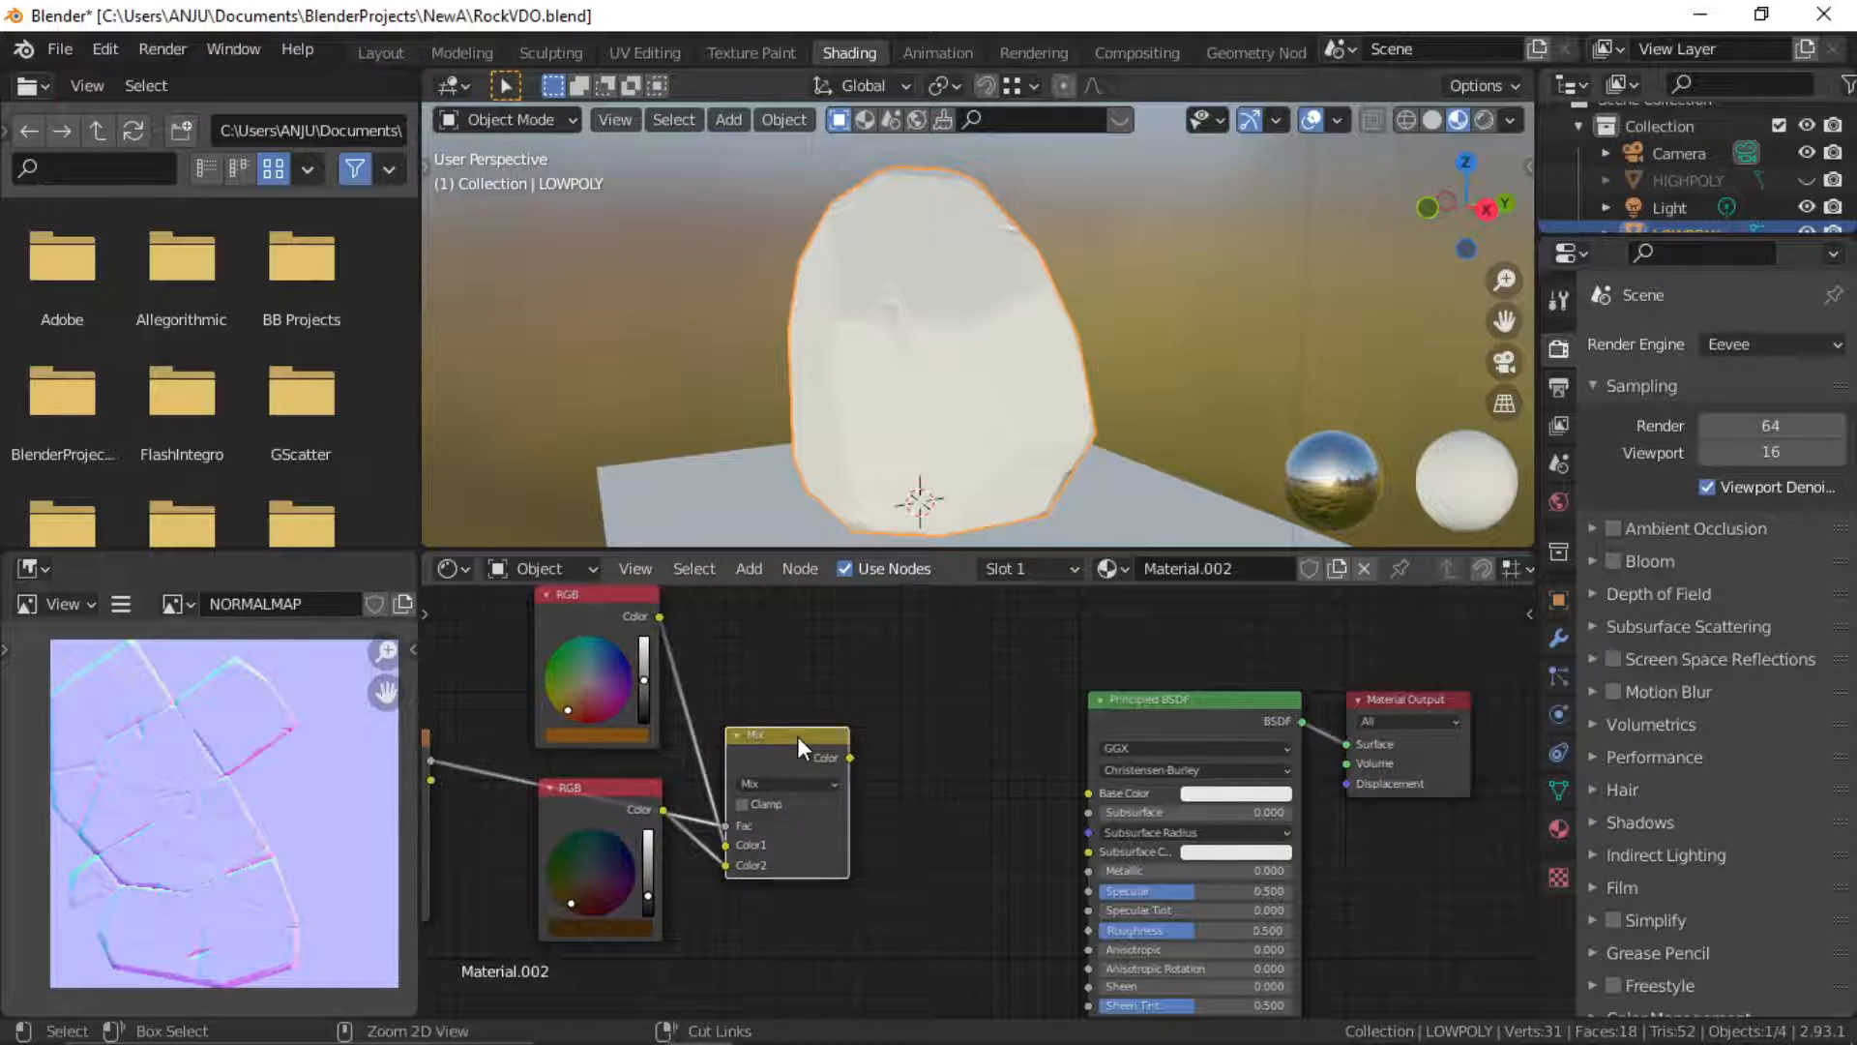
left_click(772, 747, "ctrl+shift")
middle_click_drag(999, 670, 906, 740)
middle_click_drag(902, 381, 947, 484)
middle_click_drag(985, 742, 959, 654)
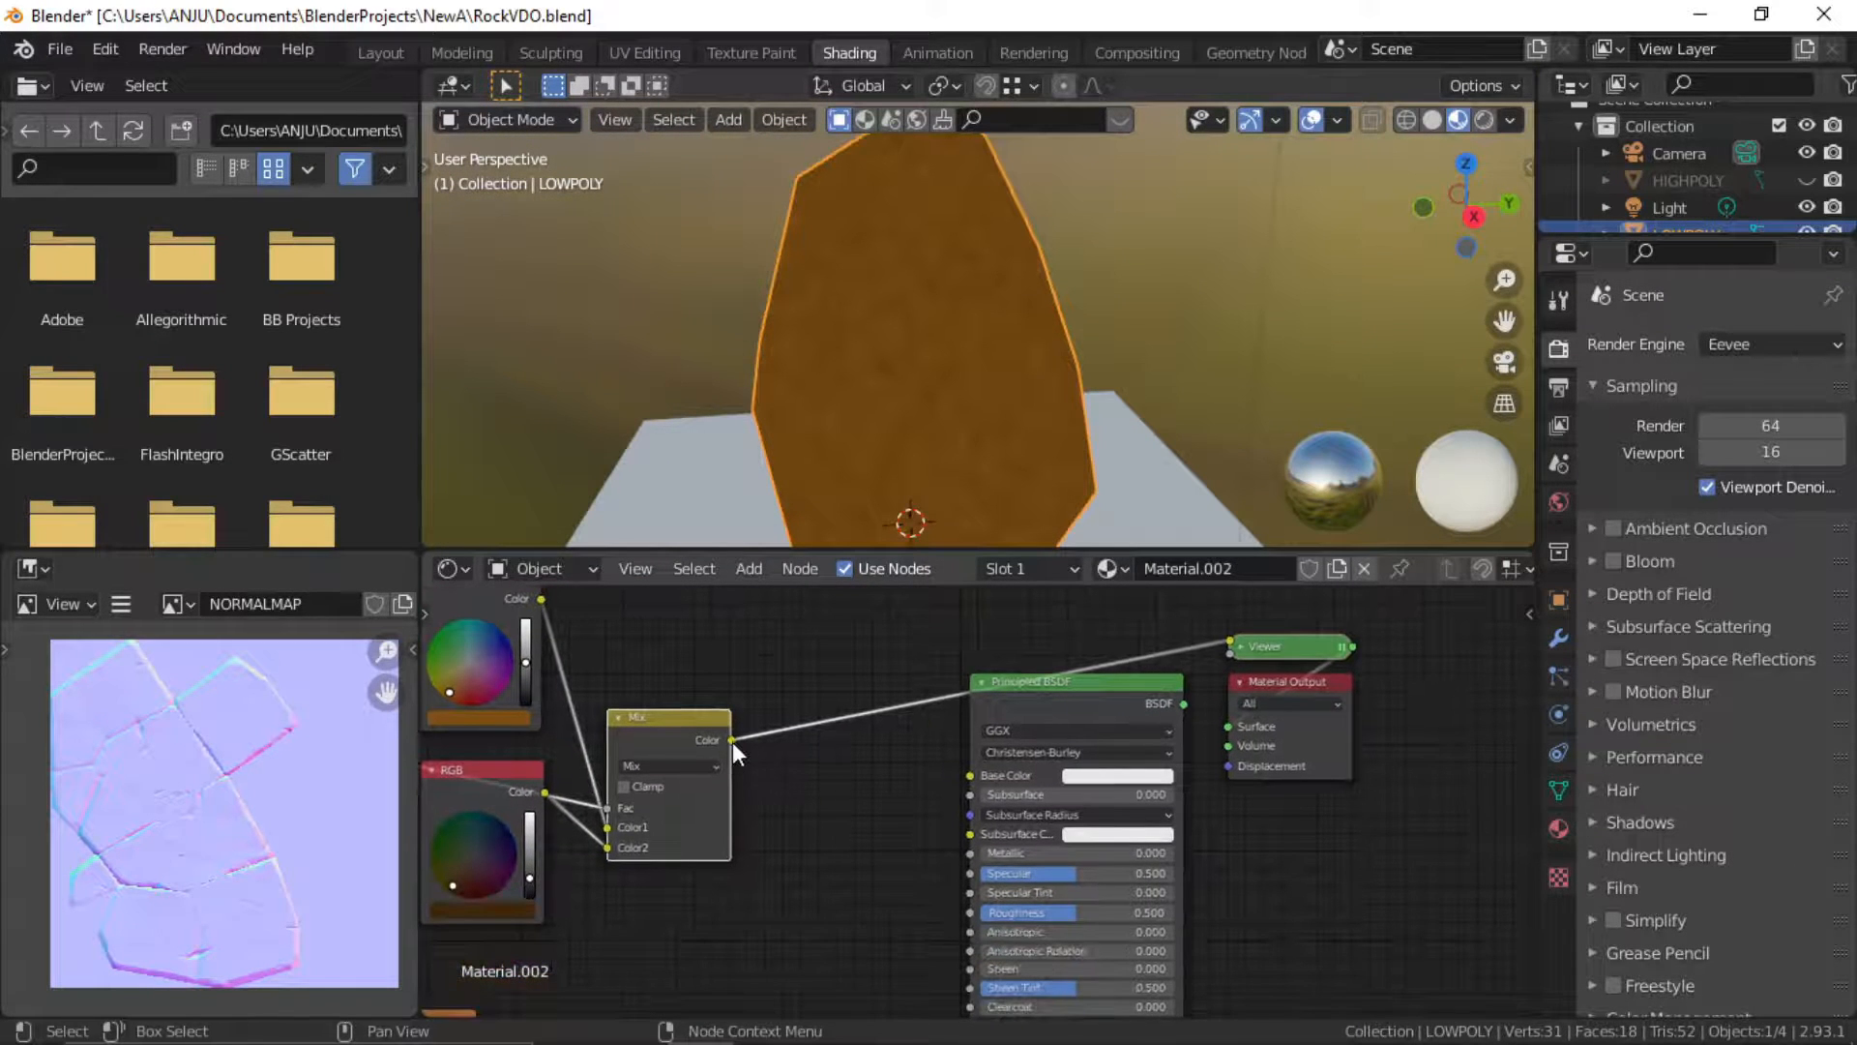
Connect the Mix node's Color output to the Principled BSDF's Base Color and preview the Principled BSDF on the rock
left_click(810, 781)
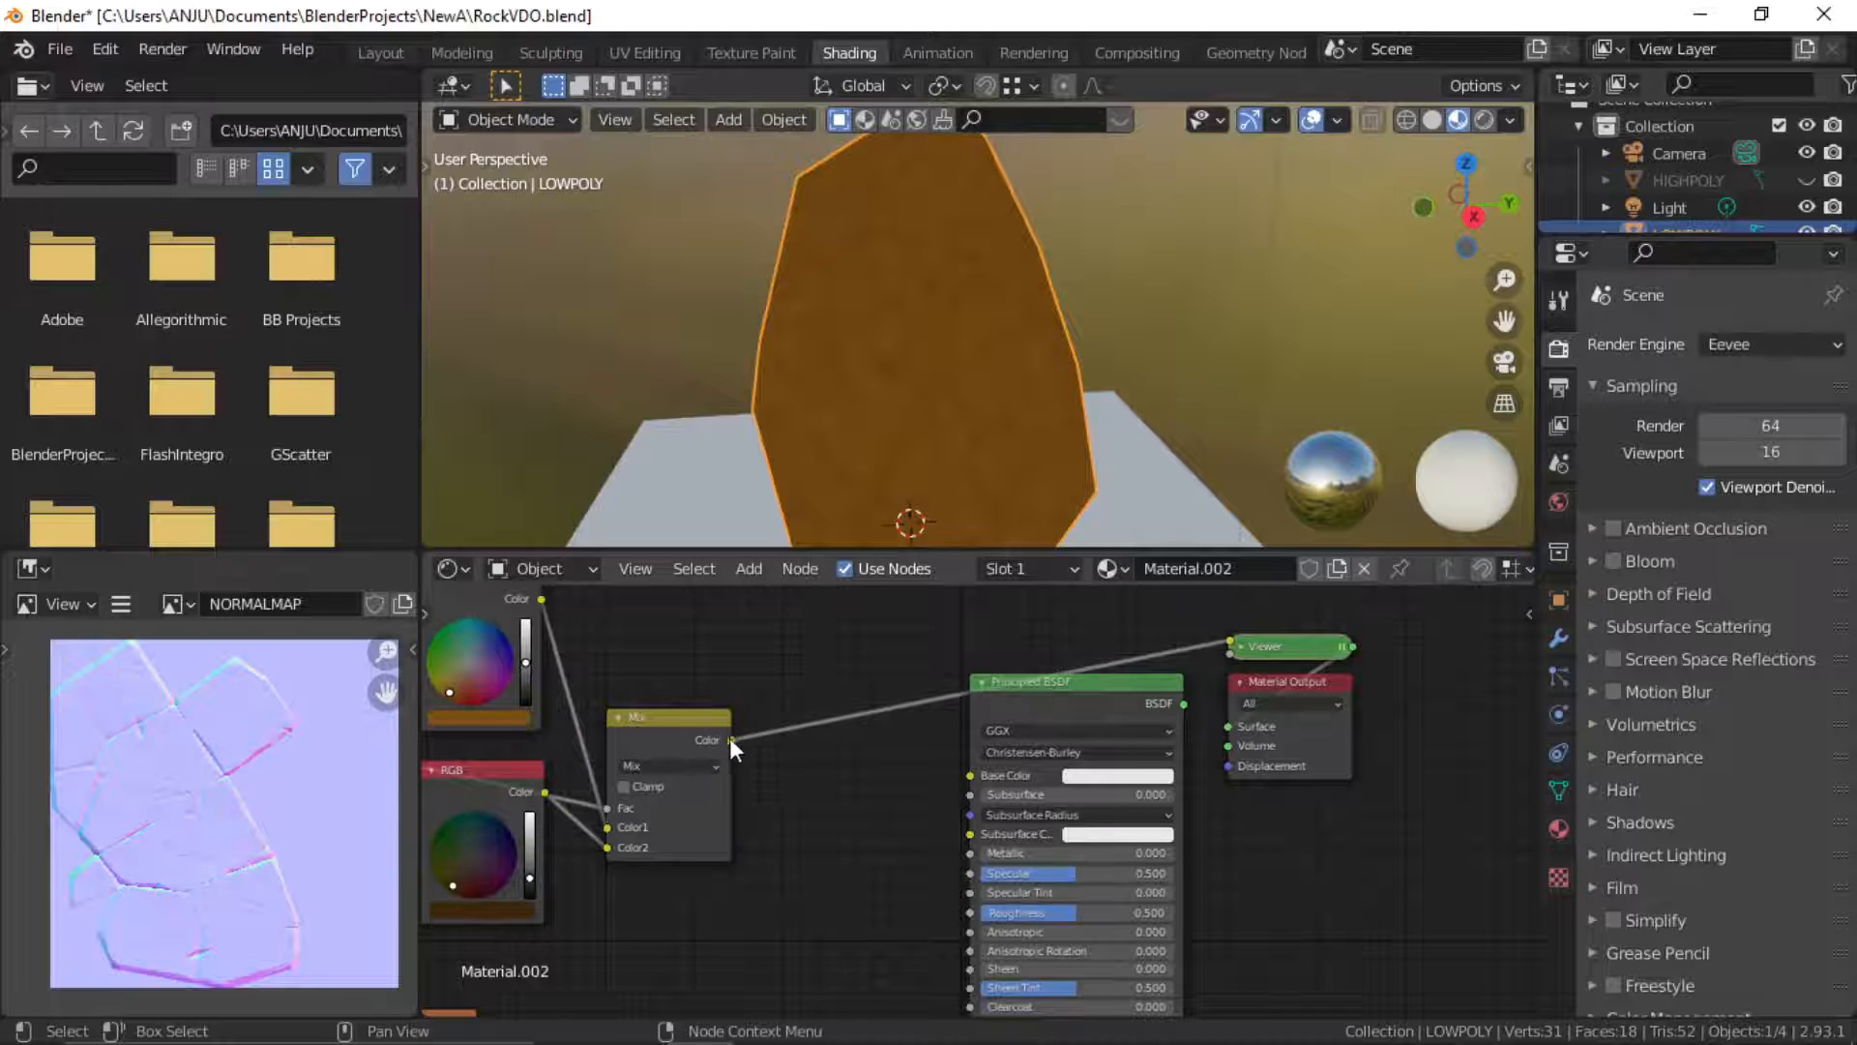
left_click_drag(731, 739, 971, 775)
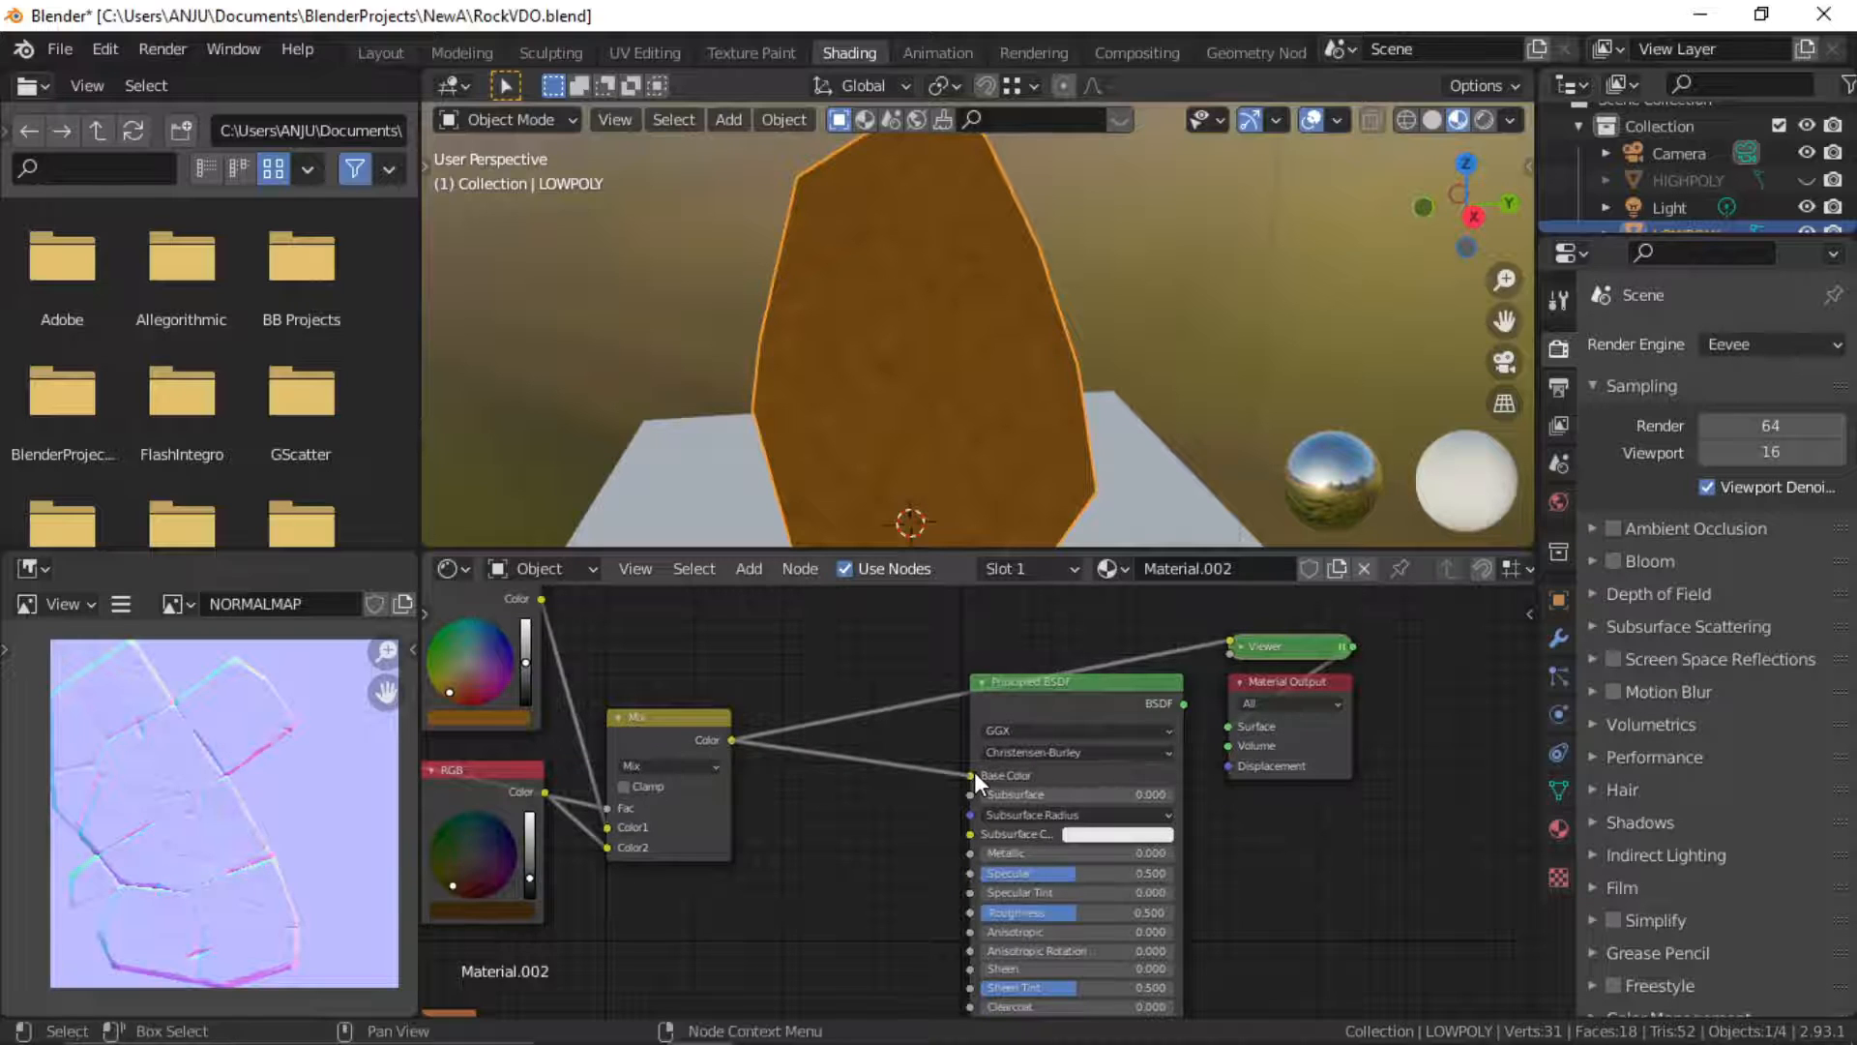
left_click(1116, 687, "ctrl+shift")
Set the Principled BSDF's specular to 0.155 and roughness to 0.709, checking the rock's shine in the viewport
mouse_move(1048, 358)
middle_mouse_down()
mouse_move(849, 365)
mouse_move(1045, 385)
middle_mouse_up()
scroll(910, 377, "up", 2)
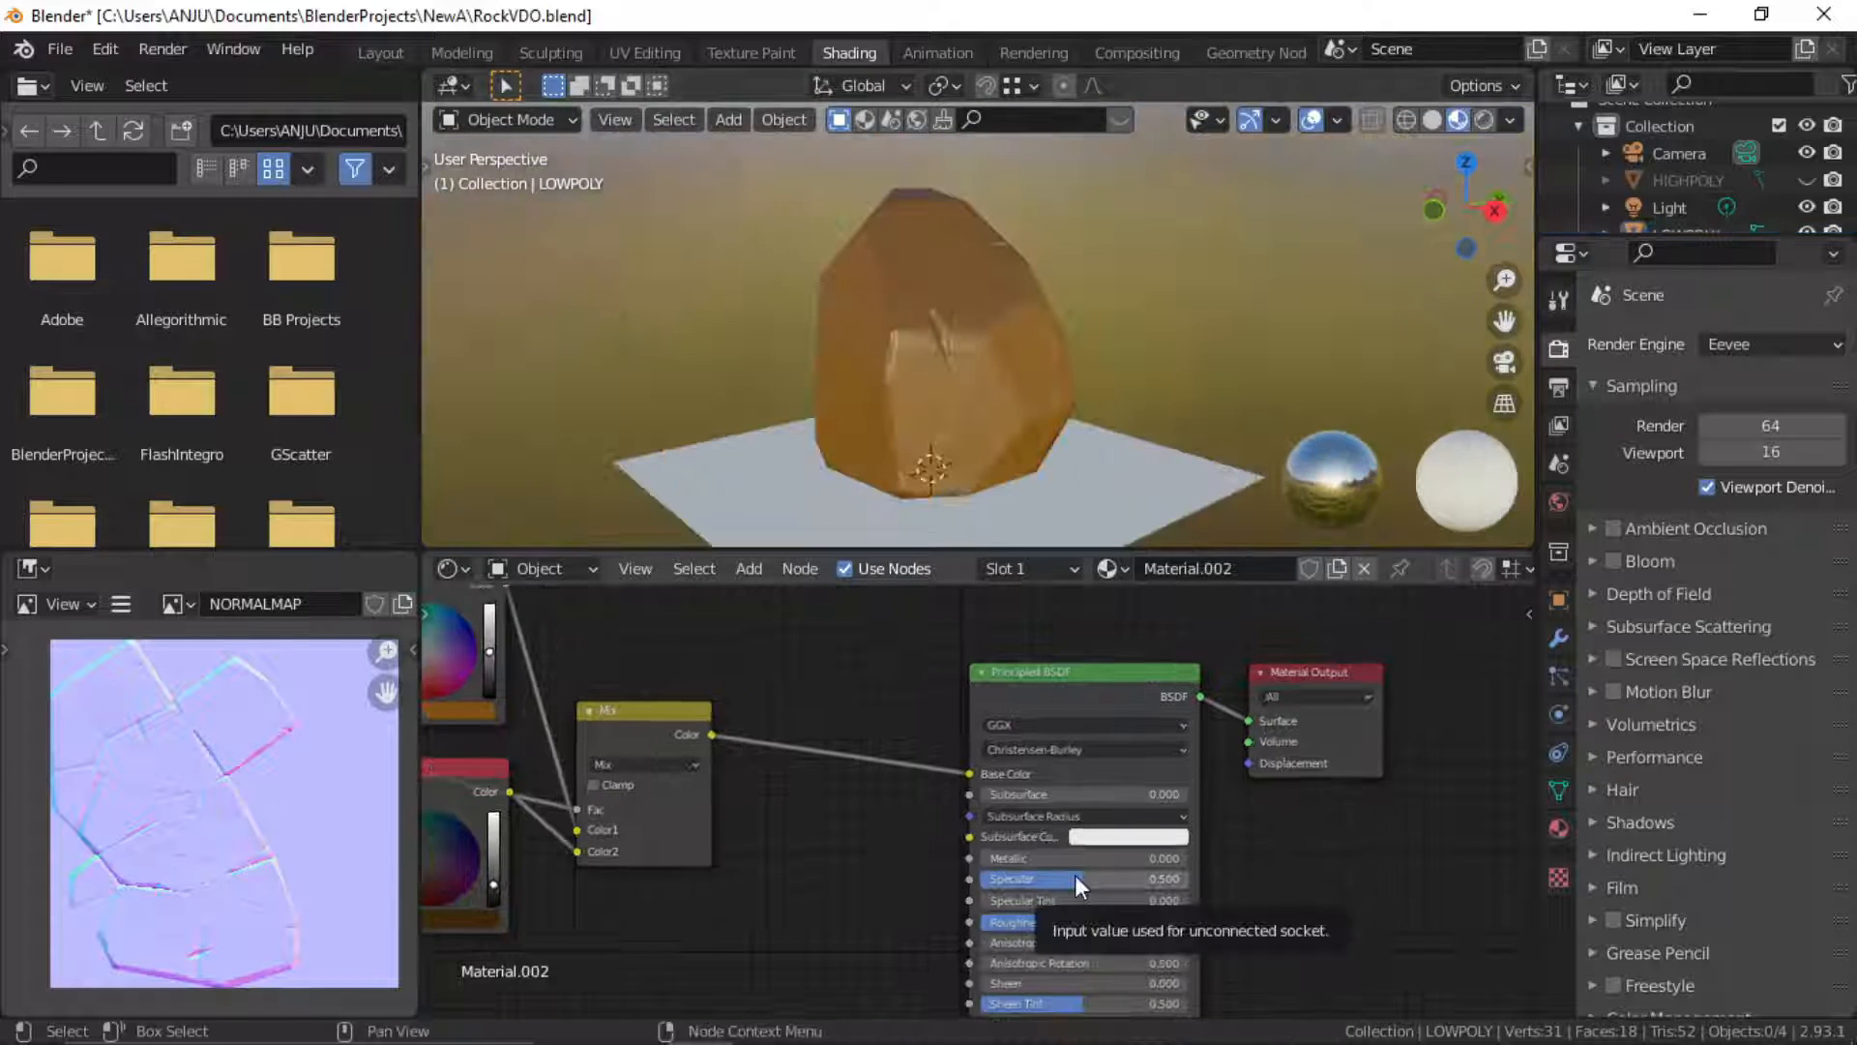
mouse_move(1077, 880)
left_mouse_down()
mouse_move(1006, 883)
mouse_move(1130, 924)
left_mouse_up()
middle_click_drag(967, 464, 944, 344)
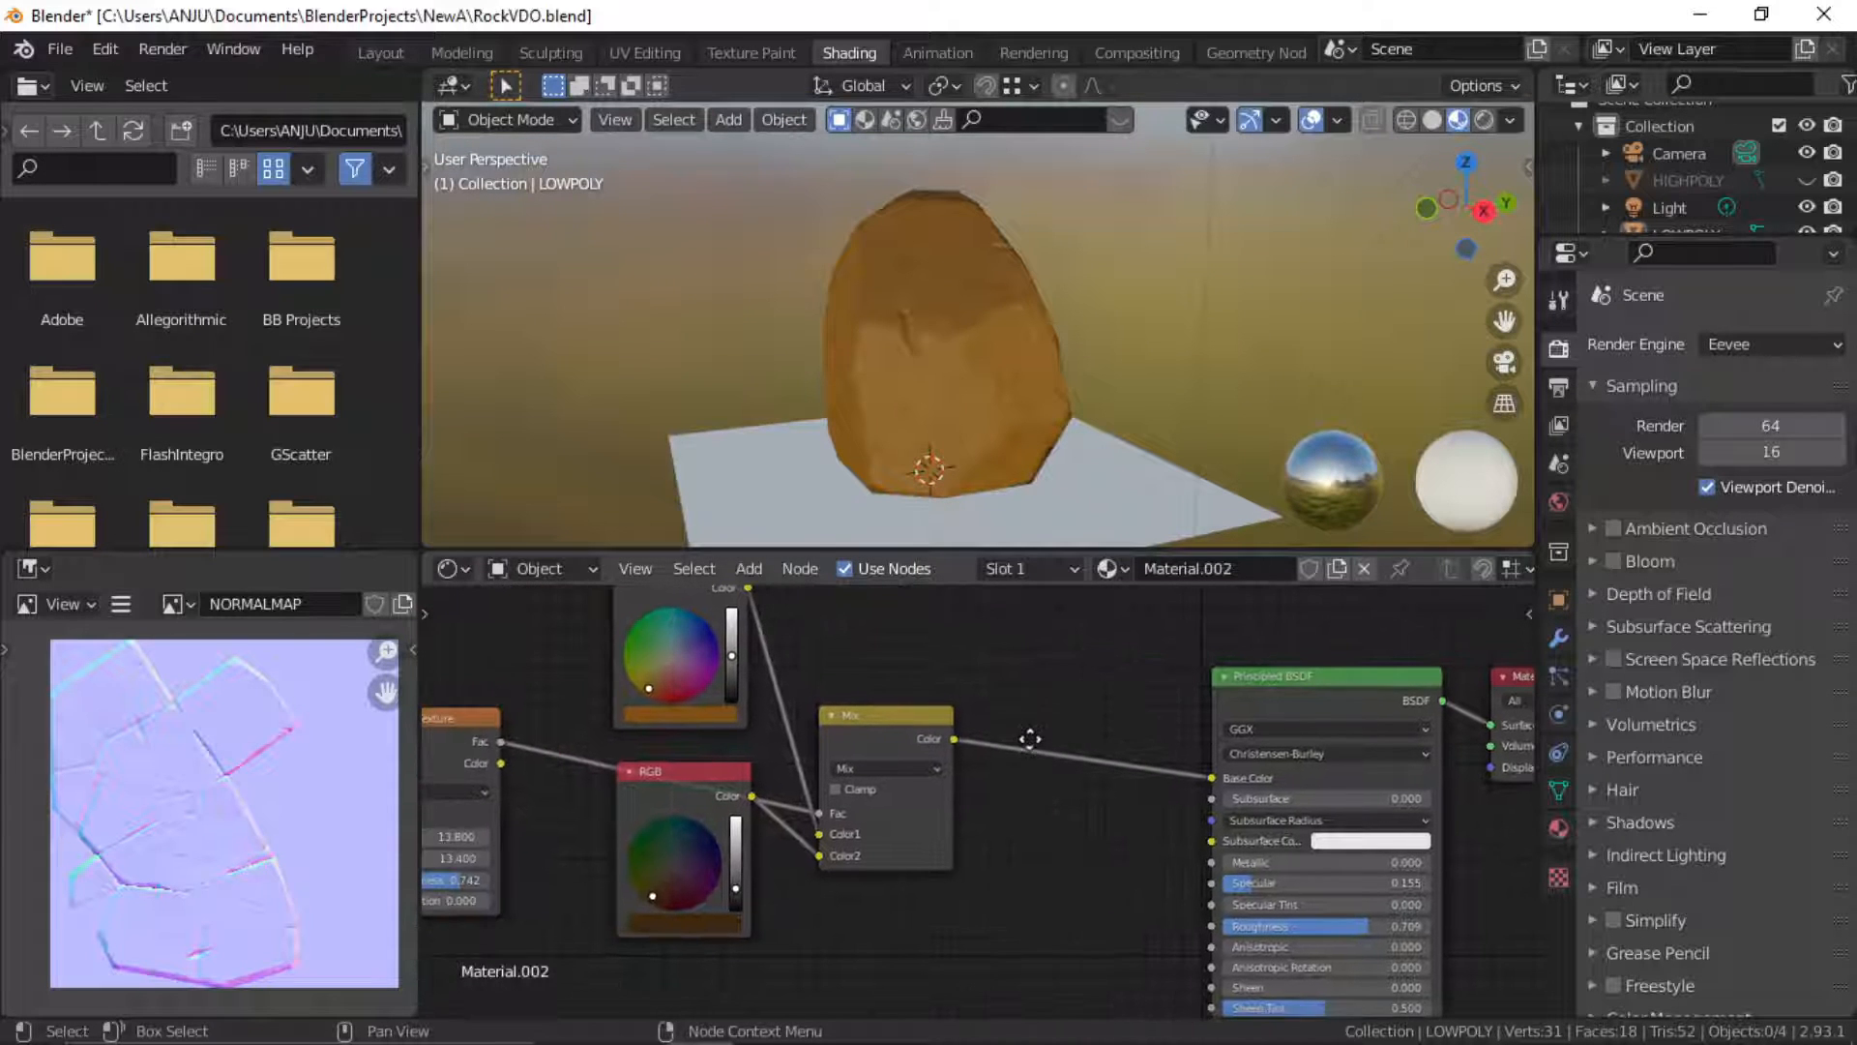
Duplicate the Noise Texture, both RGB nodes and the Mix node together, placing the copied group above the original
scroll(856, 714, "down", 3)
scroll(884, 752, "down", 2)
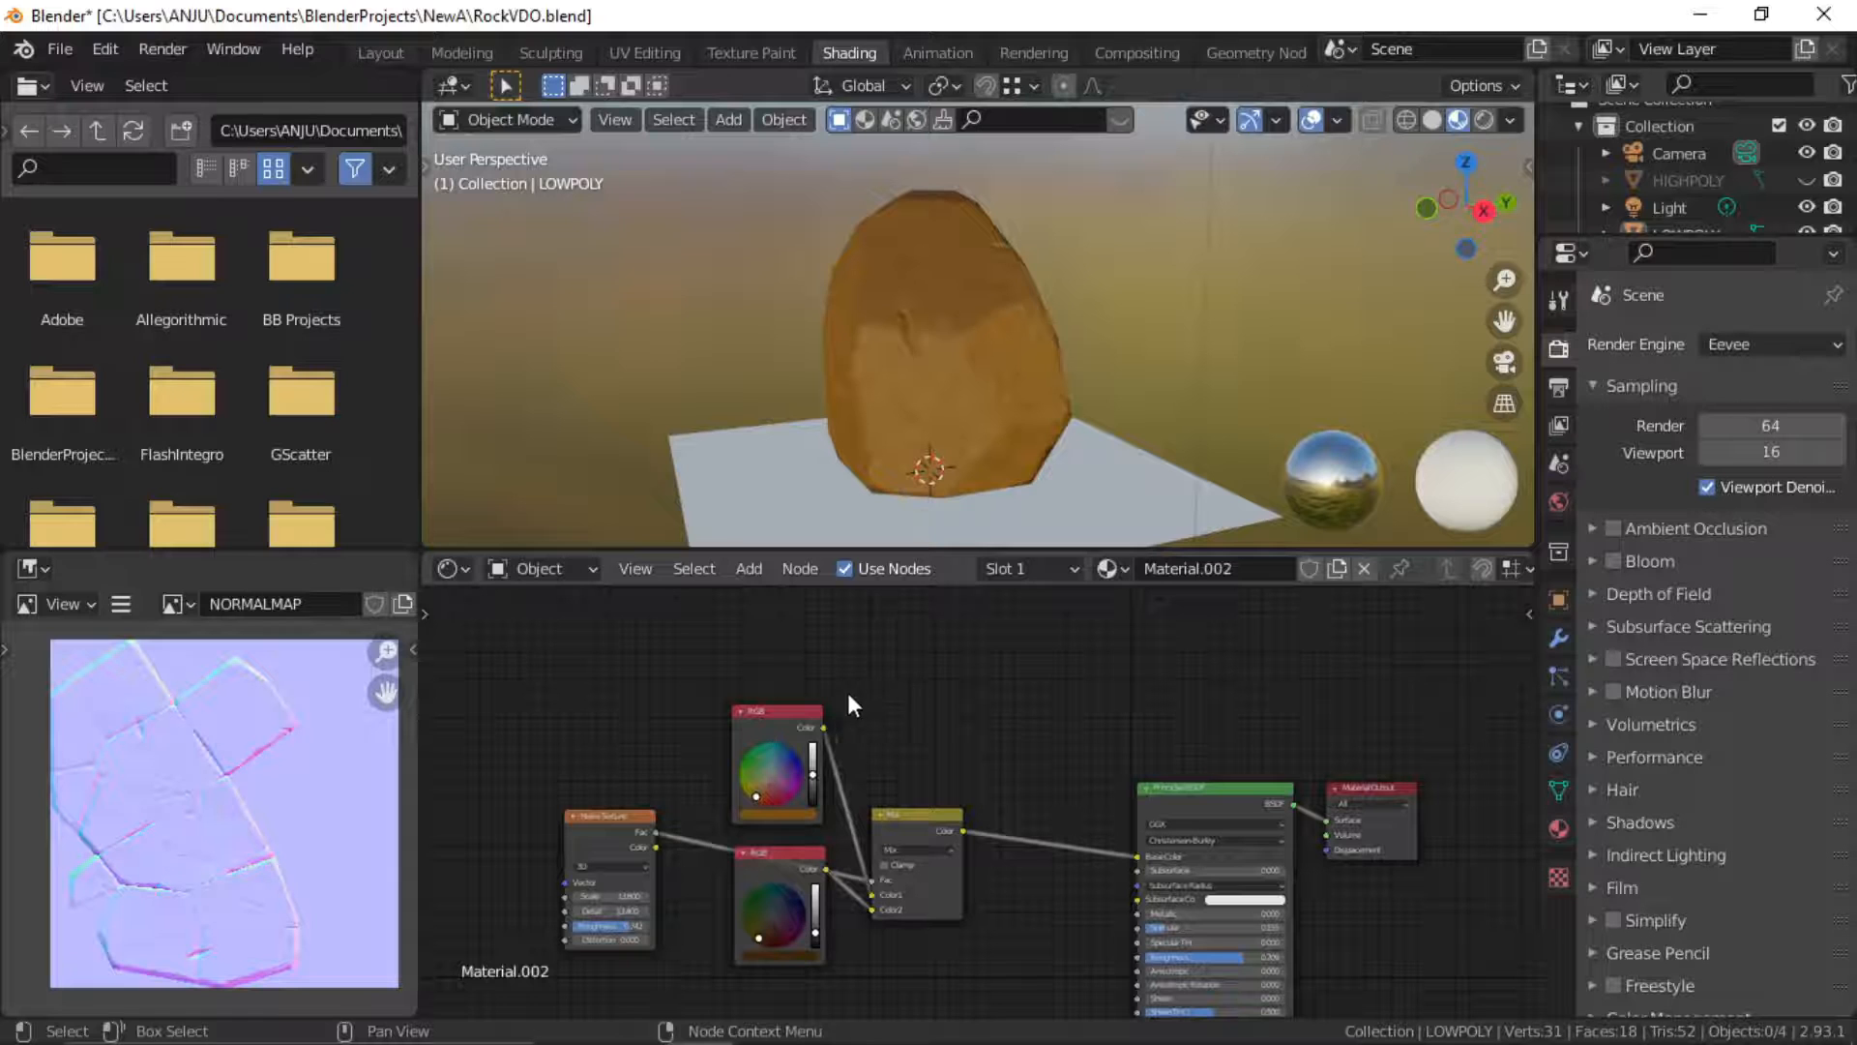
left_click_drag(963, 644, 522, 967)
key("shift+d")
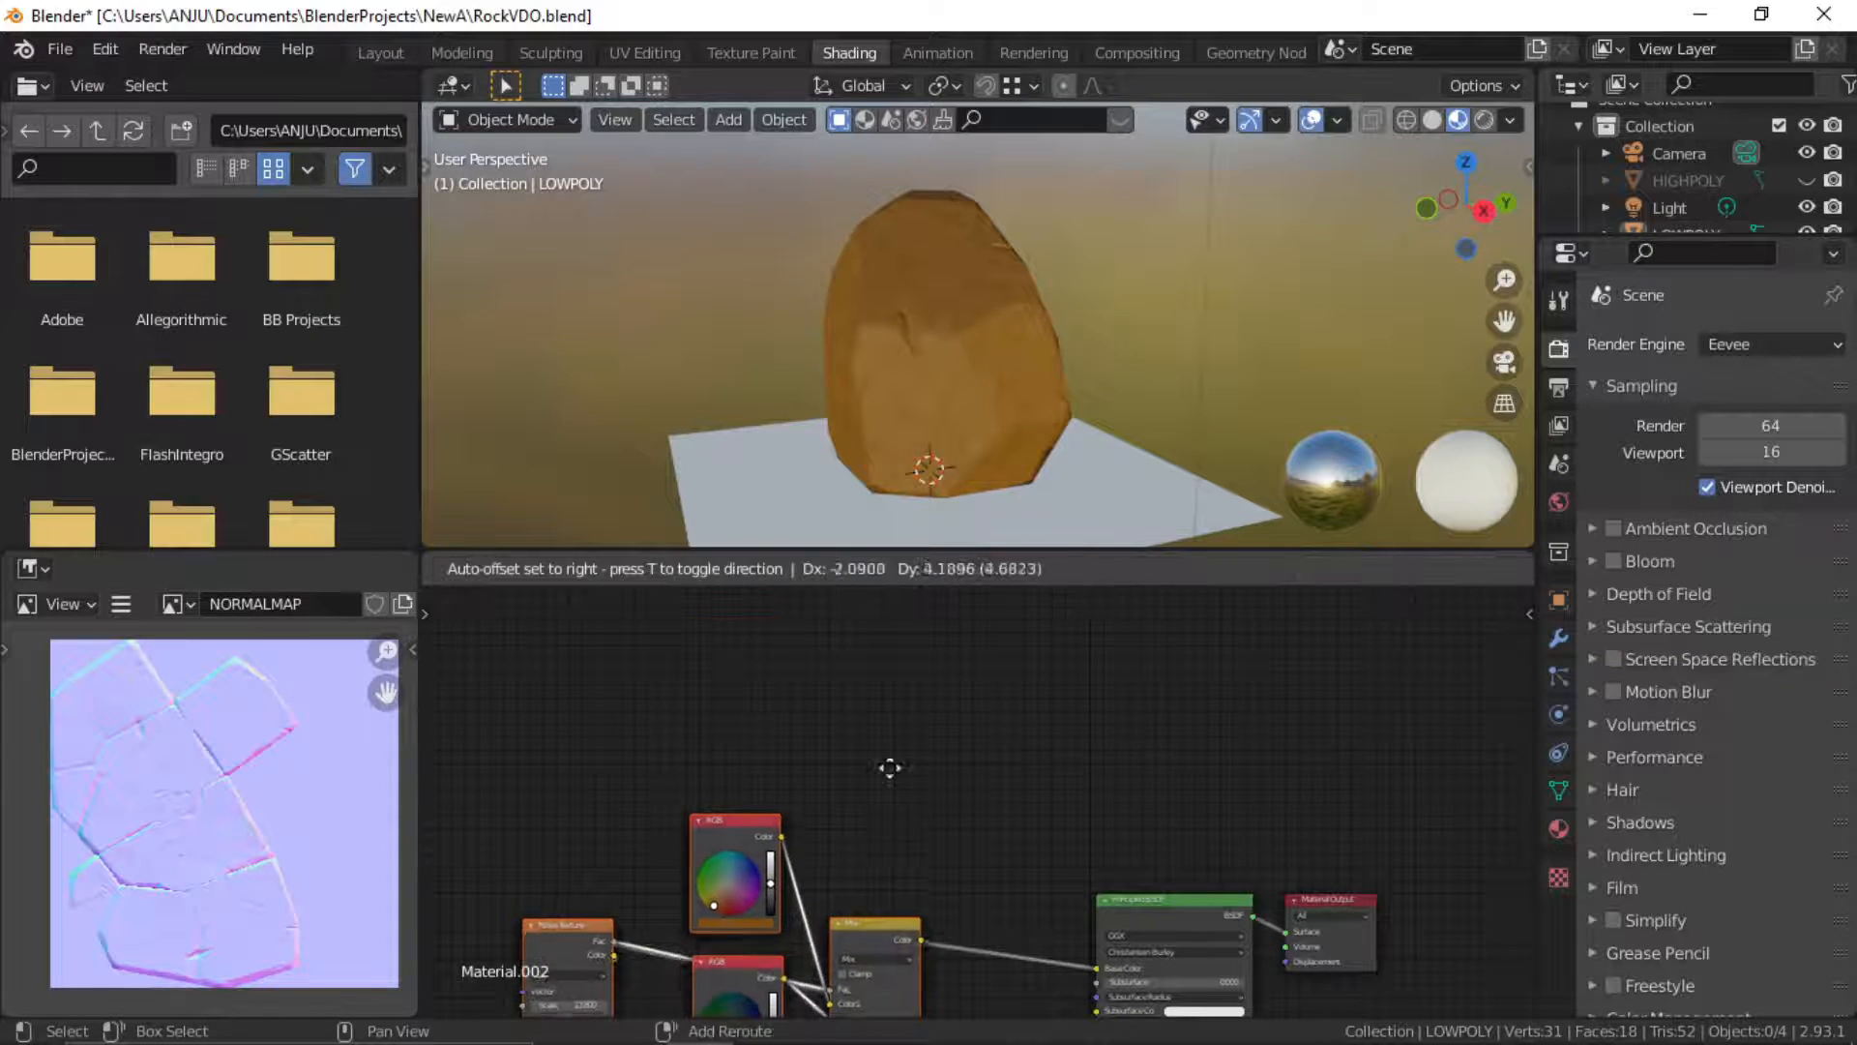
left_click(897, 944)
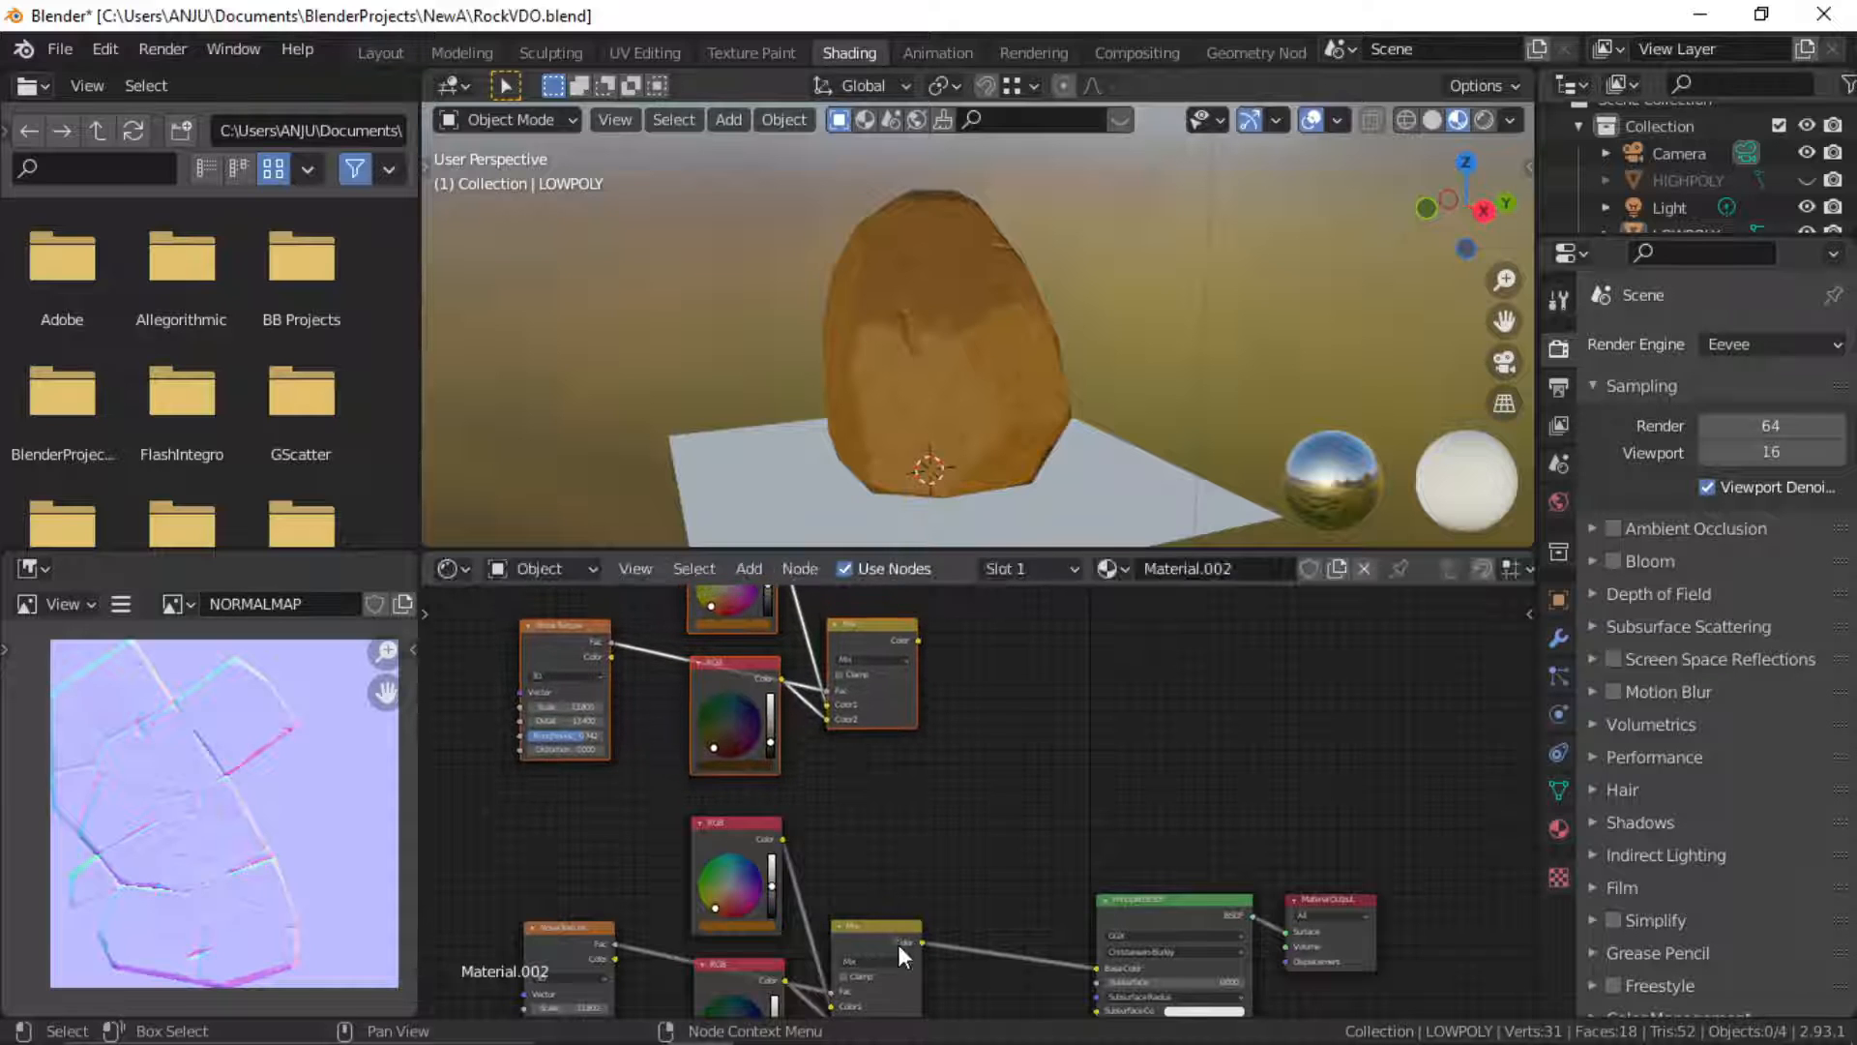
middle_click_drag(926, 741, 918, 804)
scroll(917, 805, "up", 3)
middle_click_drag(814, 743, 857, 853)
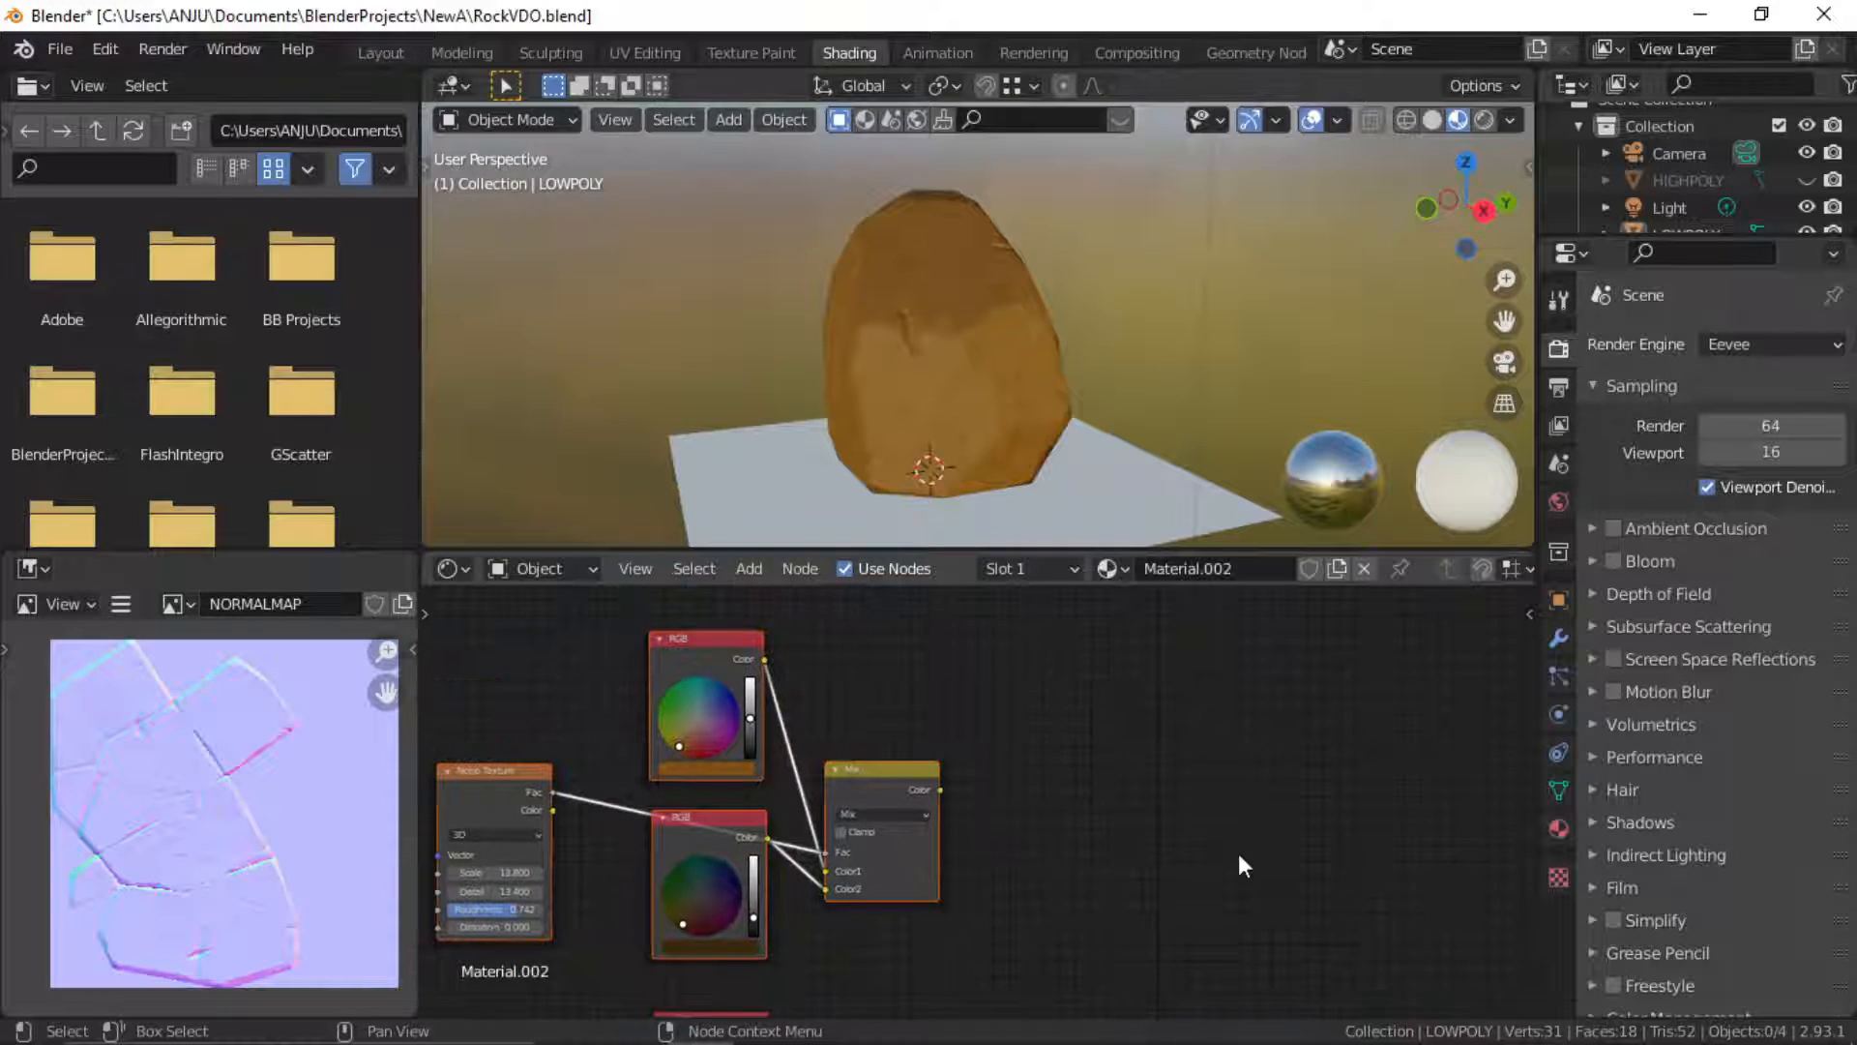
Recolor the two duplicated RGB nodes, giving the upper one a bright green with hue 0.345 and the lower one a darker green
left_click(1238, 853)
middle_click_drag(897, 710, 963, 721)
scroll(880, 741, "up", 2)
left_click(762, 764)
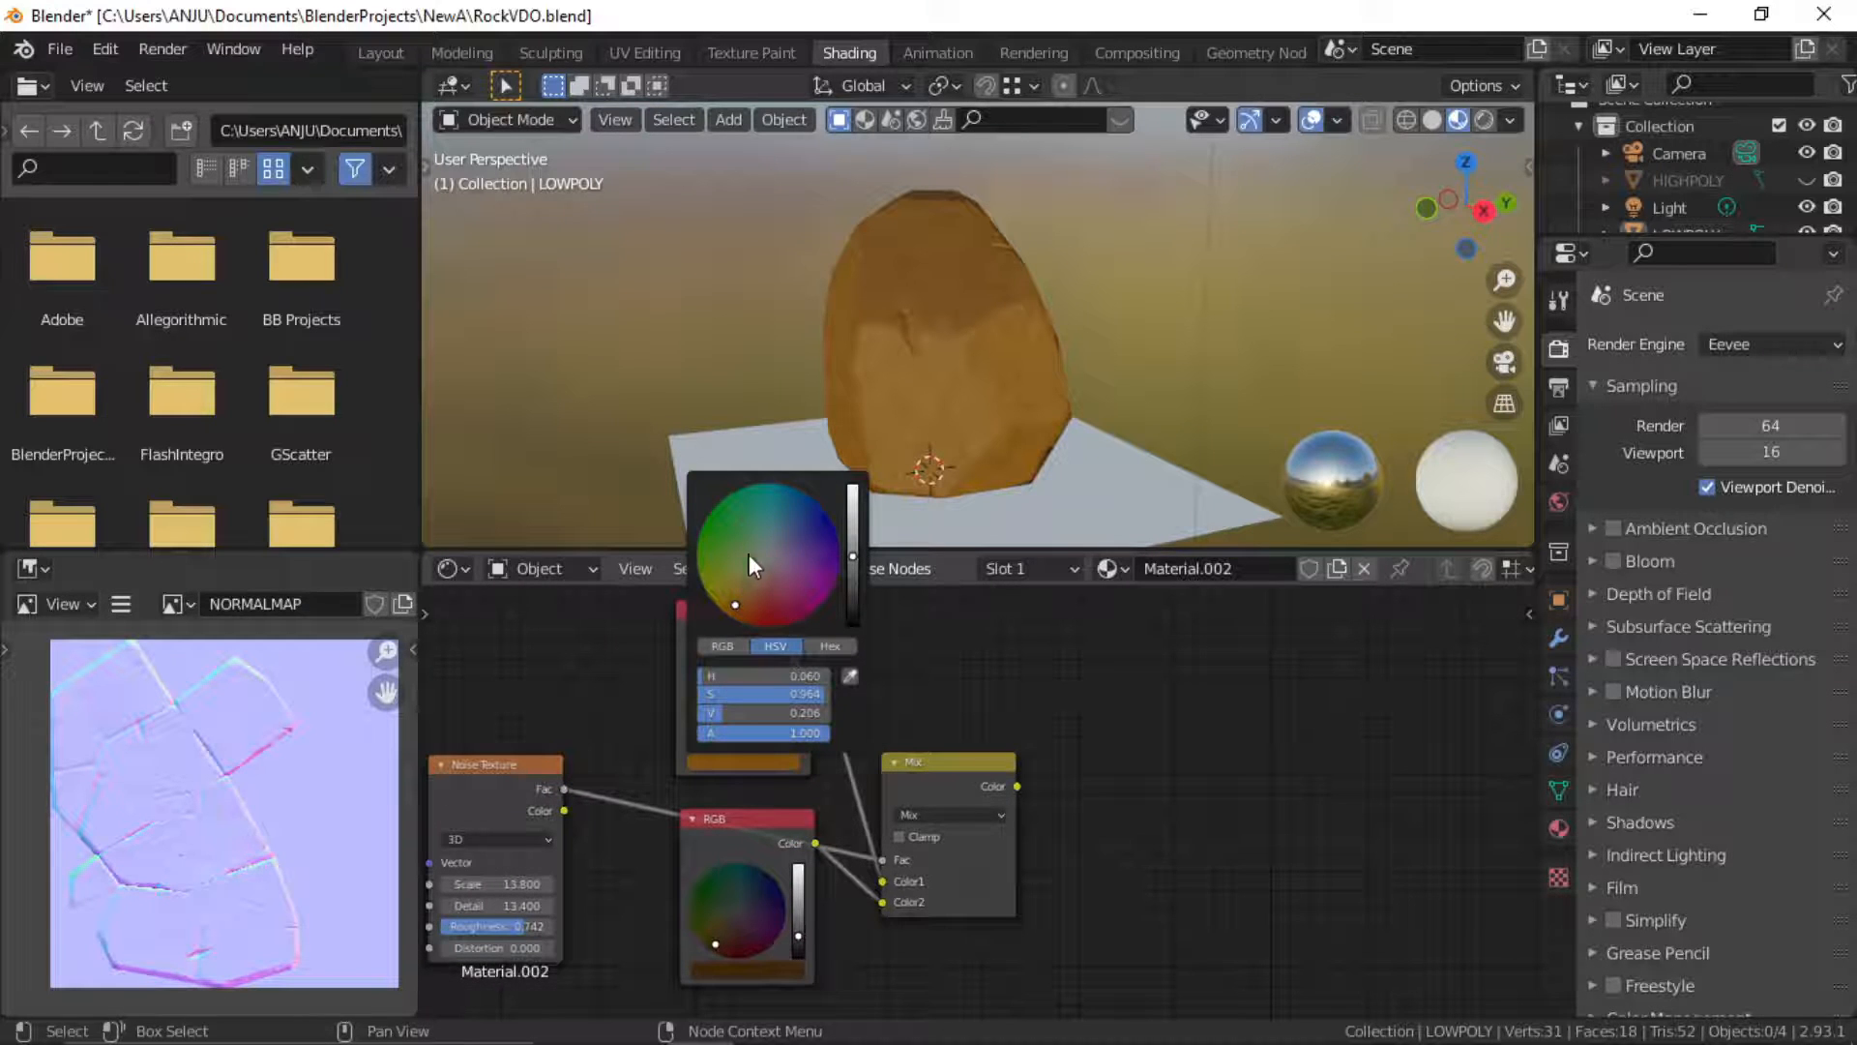
left_click_drag(734, 530, 720, 510)
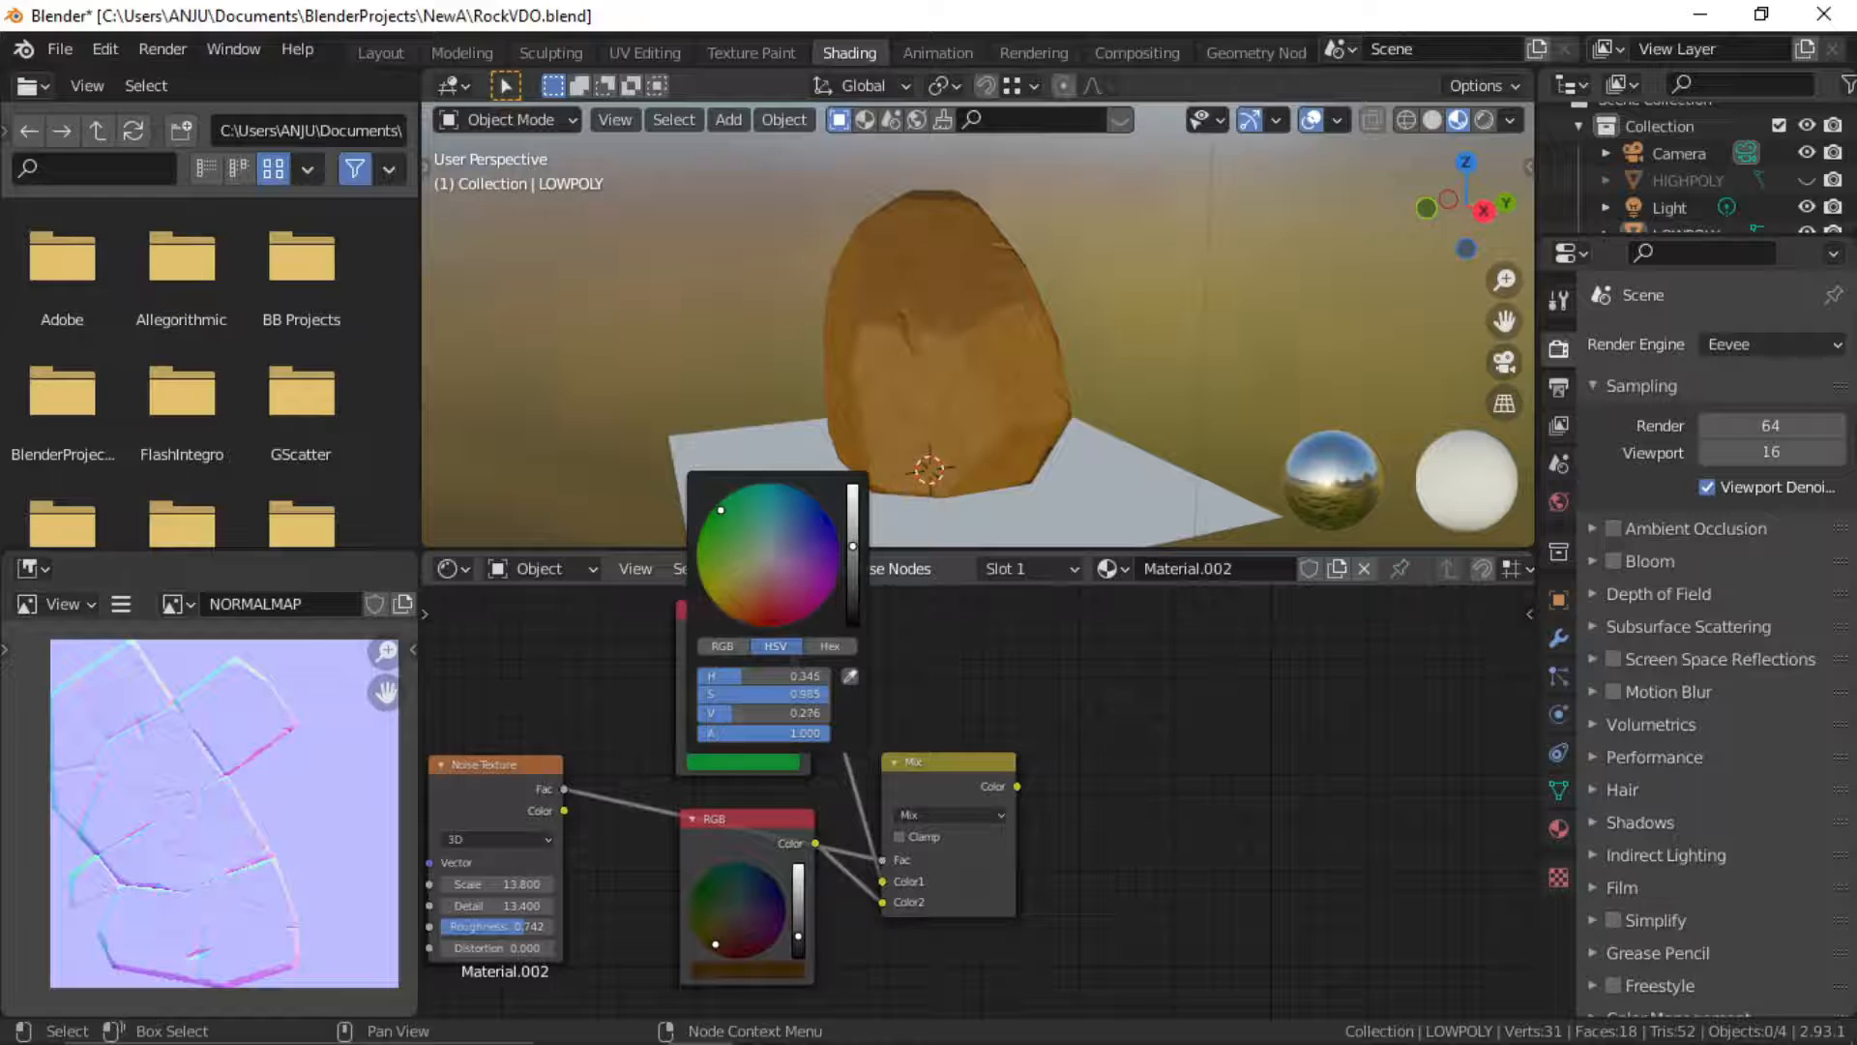
left_click(759, 968)
left_click_drag(747, 758, 718, 748)
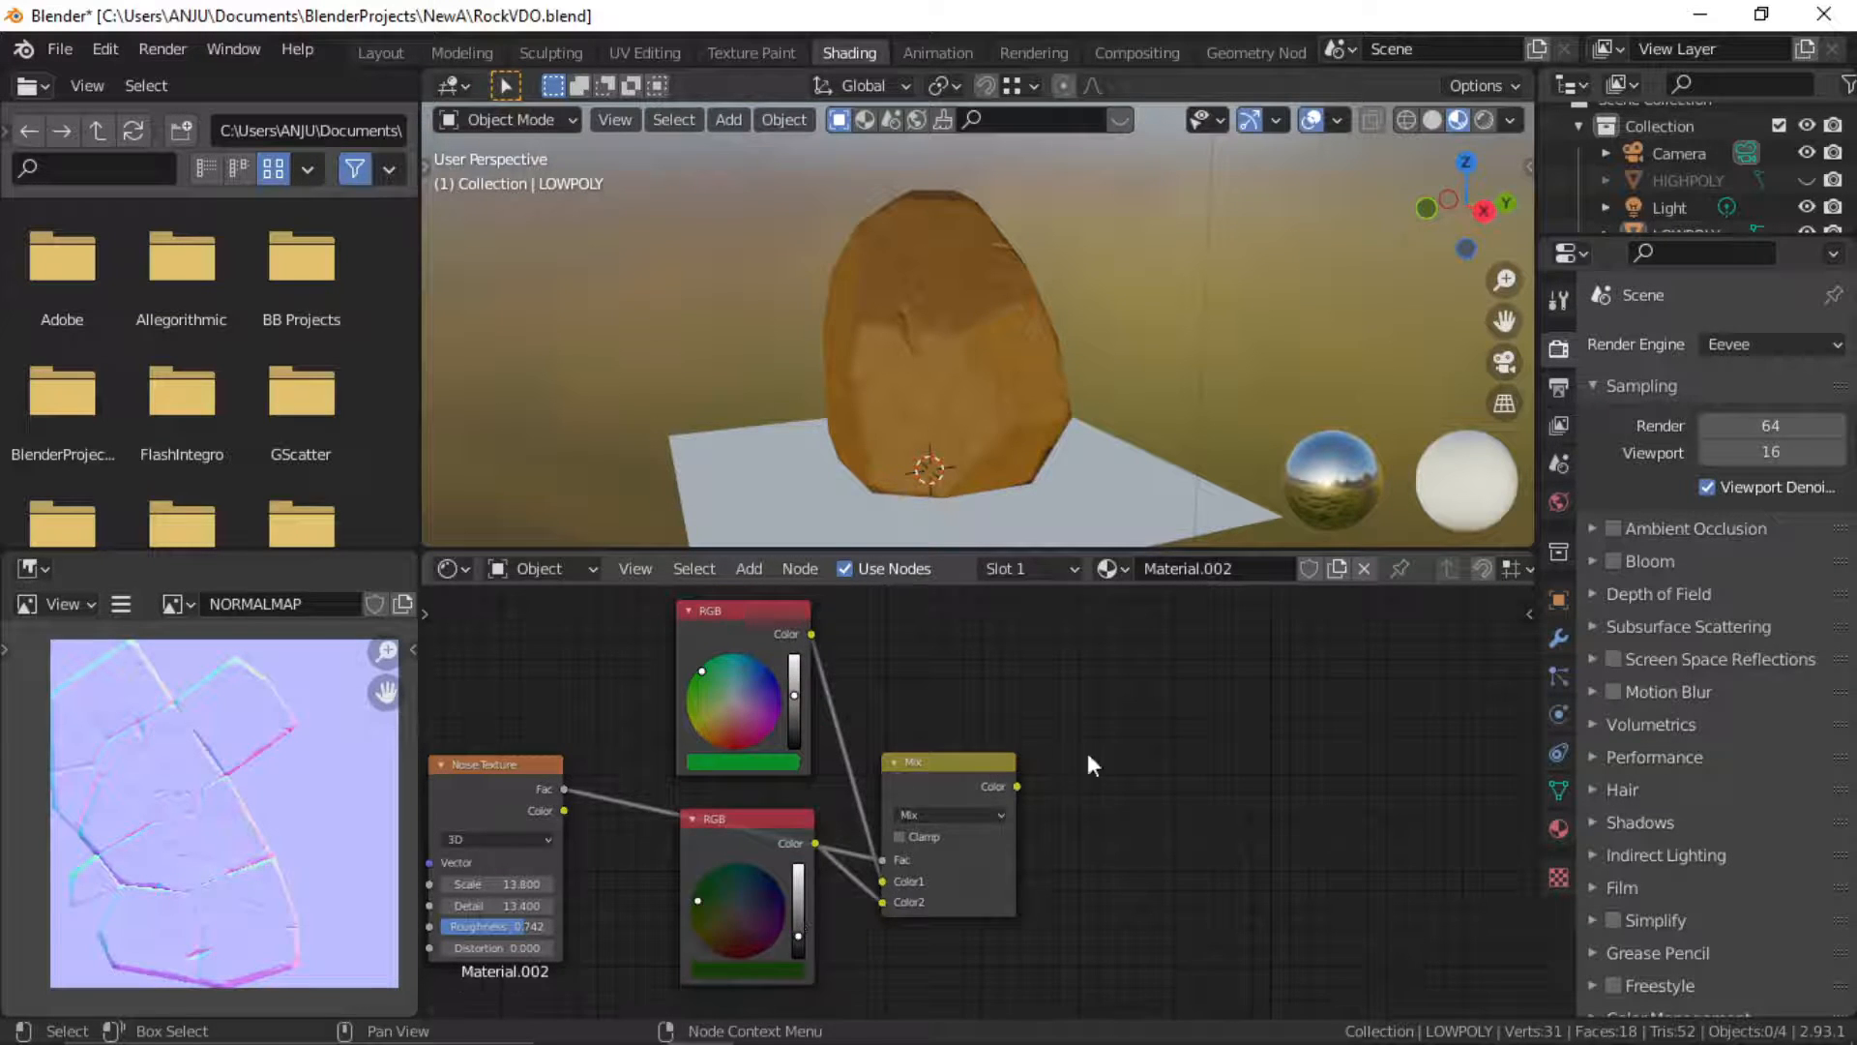
Merge the green and brown Mix nodes into a new Mix node feeding the Principled BSDF's Base Color, and expand that node
middle_click_drag(1045, 755, 861, 720)
scroll(862, 724, "down", 6)
middle_click_drag(961, 833, 840, 686)
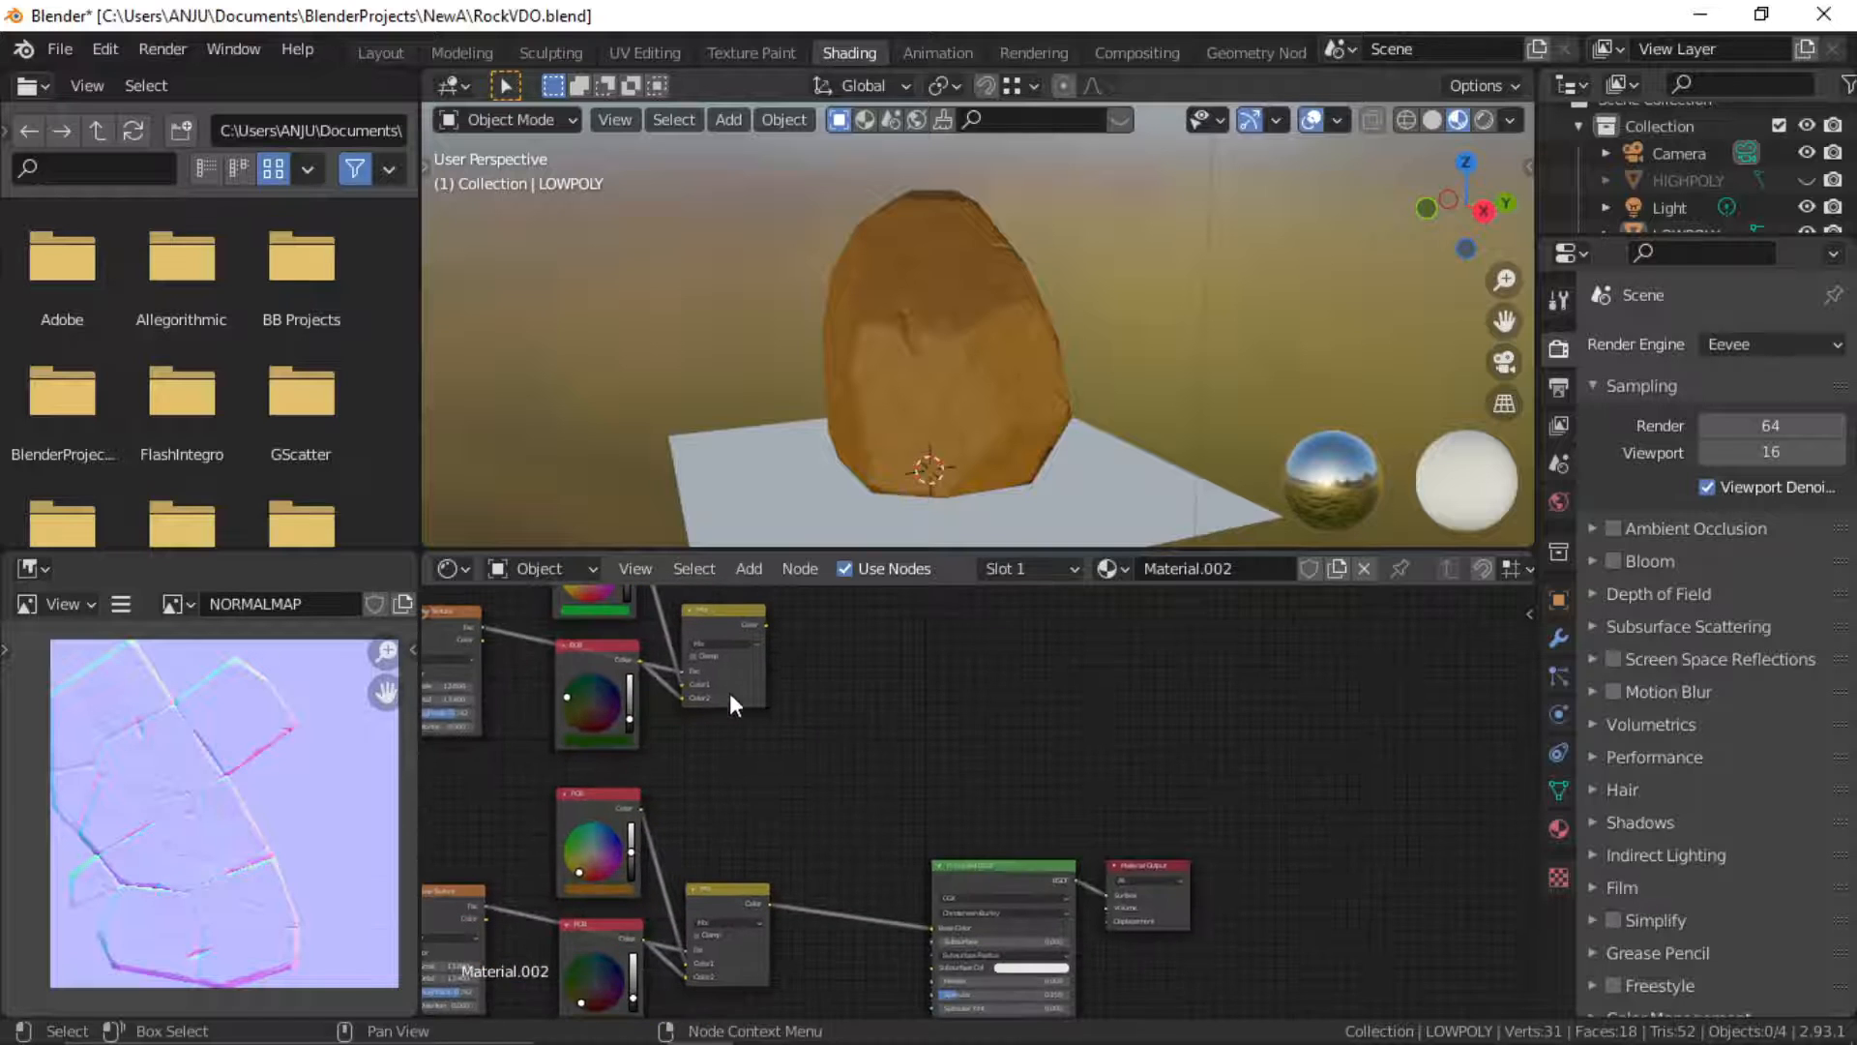
right_click_drag(739, 669, 739, 925, "ctrl+shift")
scroll(765, 772, "up", 2)
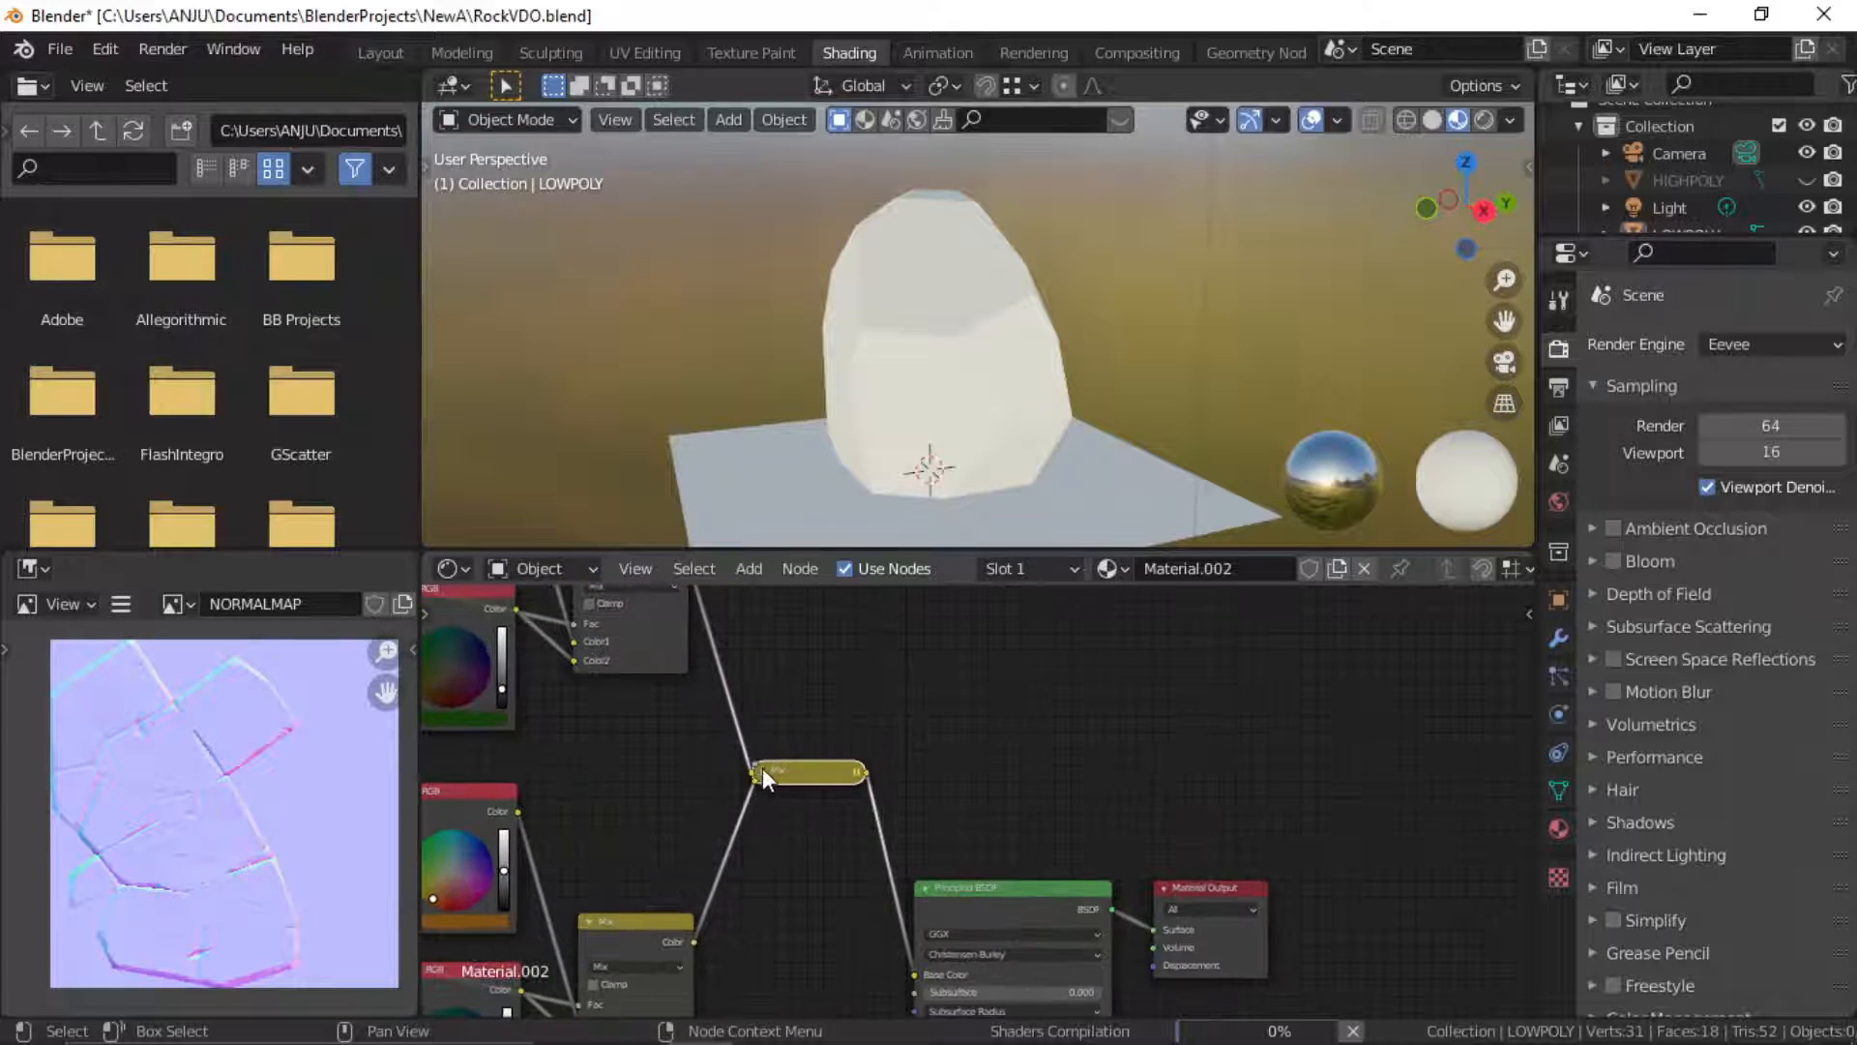
left_click(762, 772)
middle_click_drag(920, 792, 917, 734)
scroll(981, 739, "down", 1)
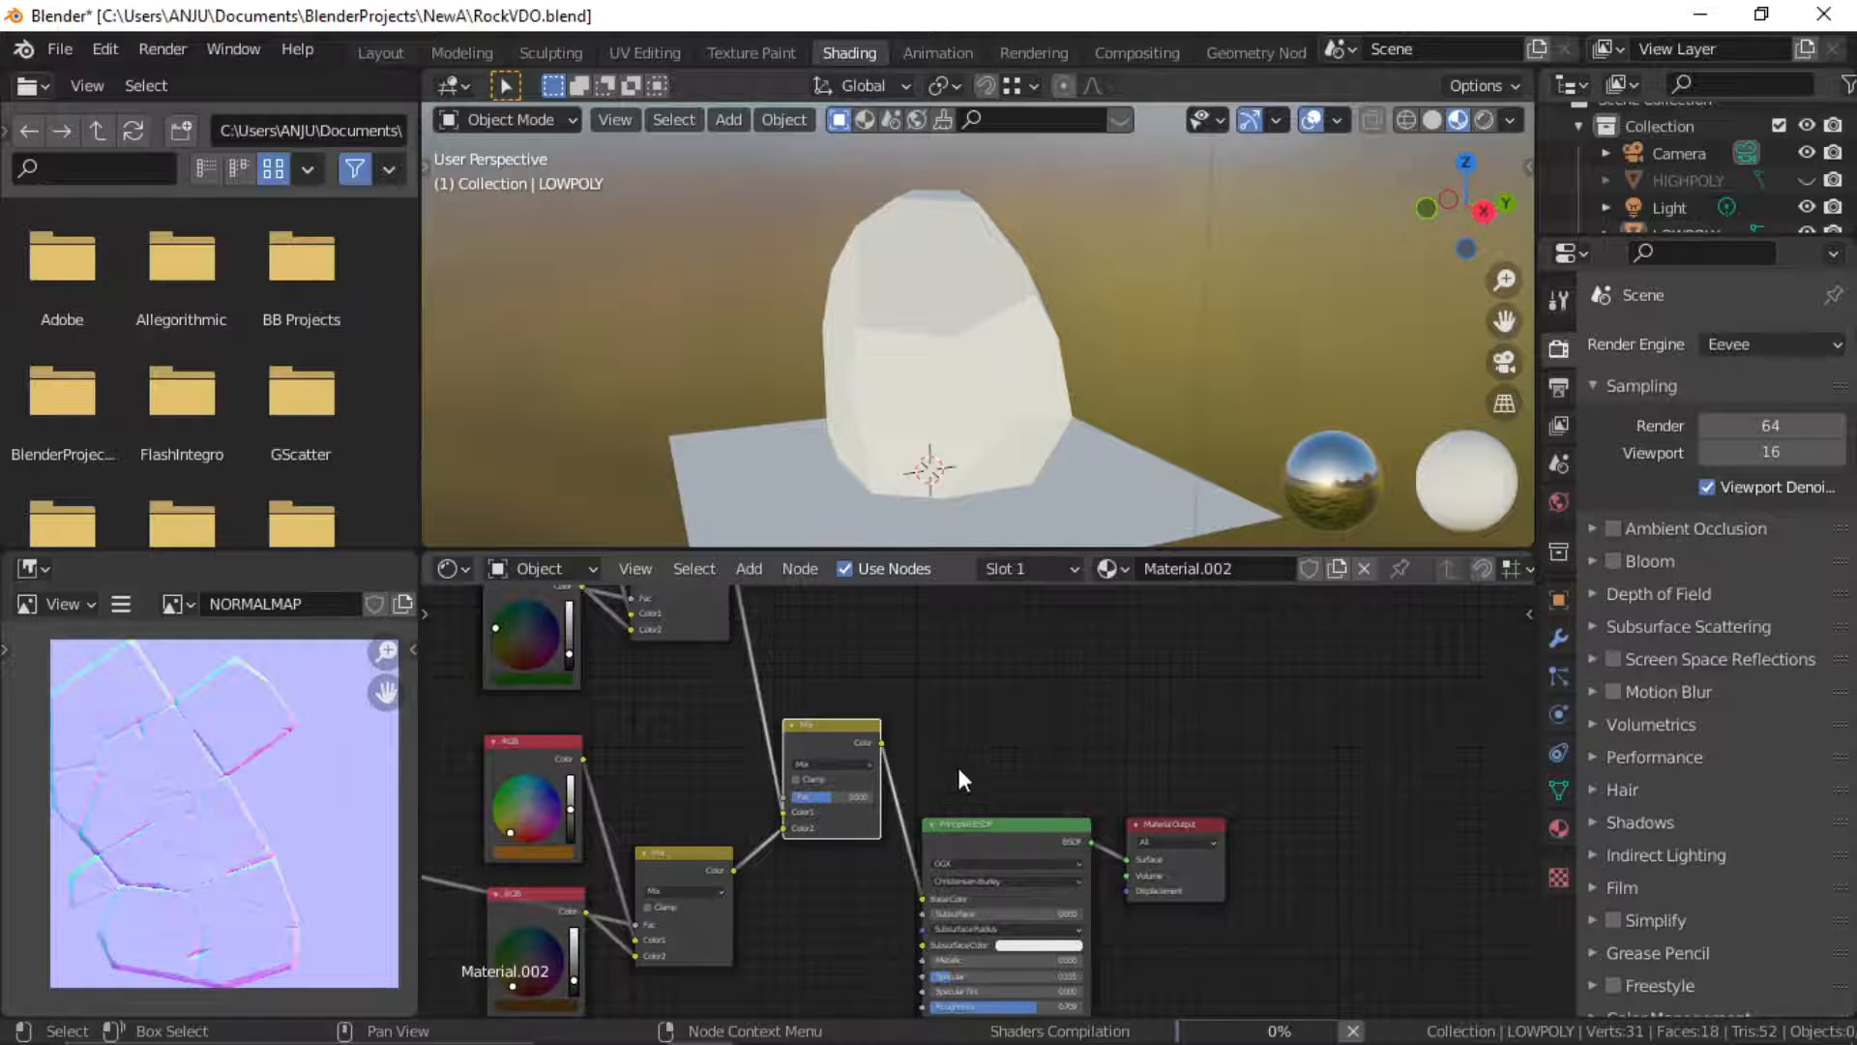
middle_click_drag(1023, 777, 1138, 792)
middle_click_drag(1104, 708, 1099, 743)
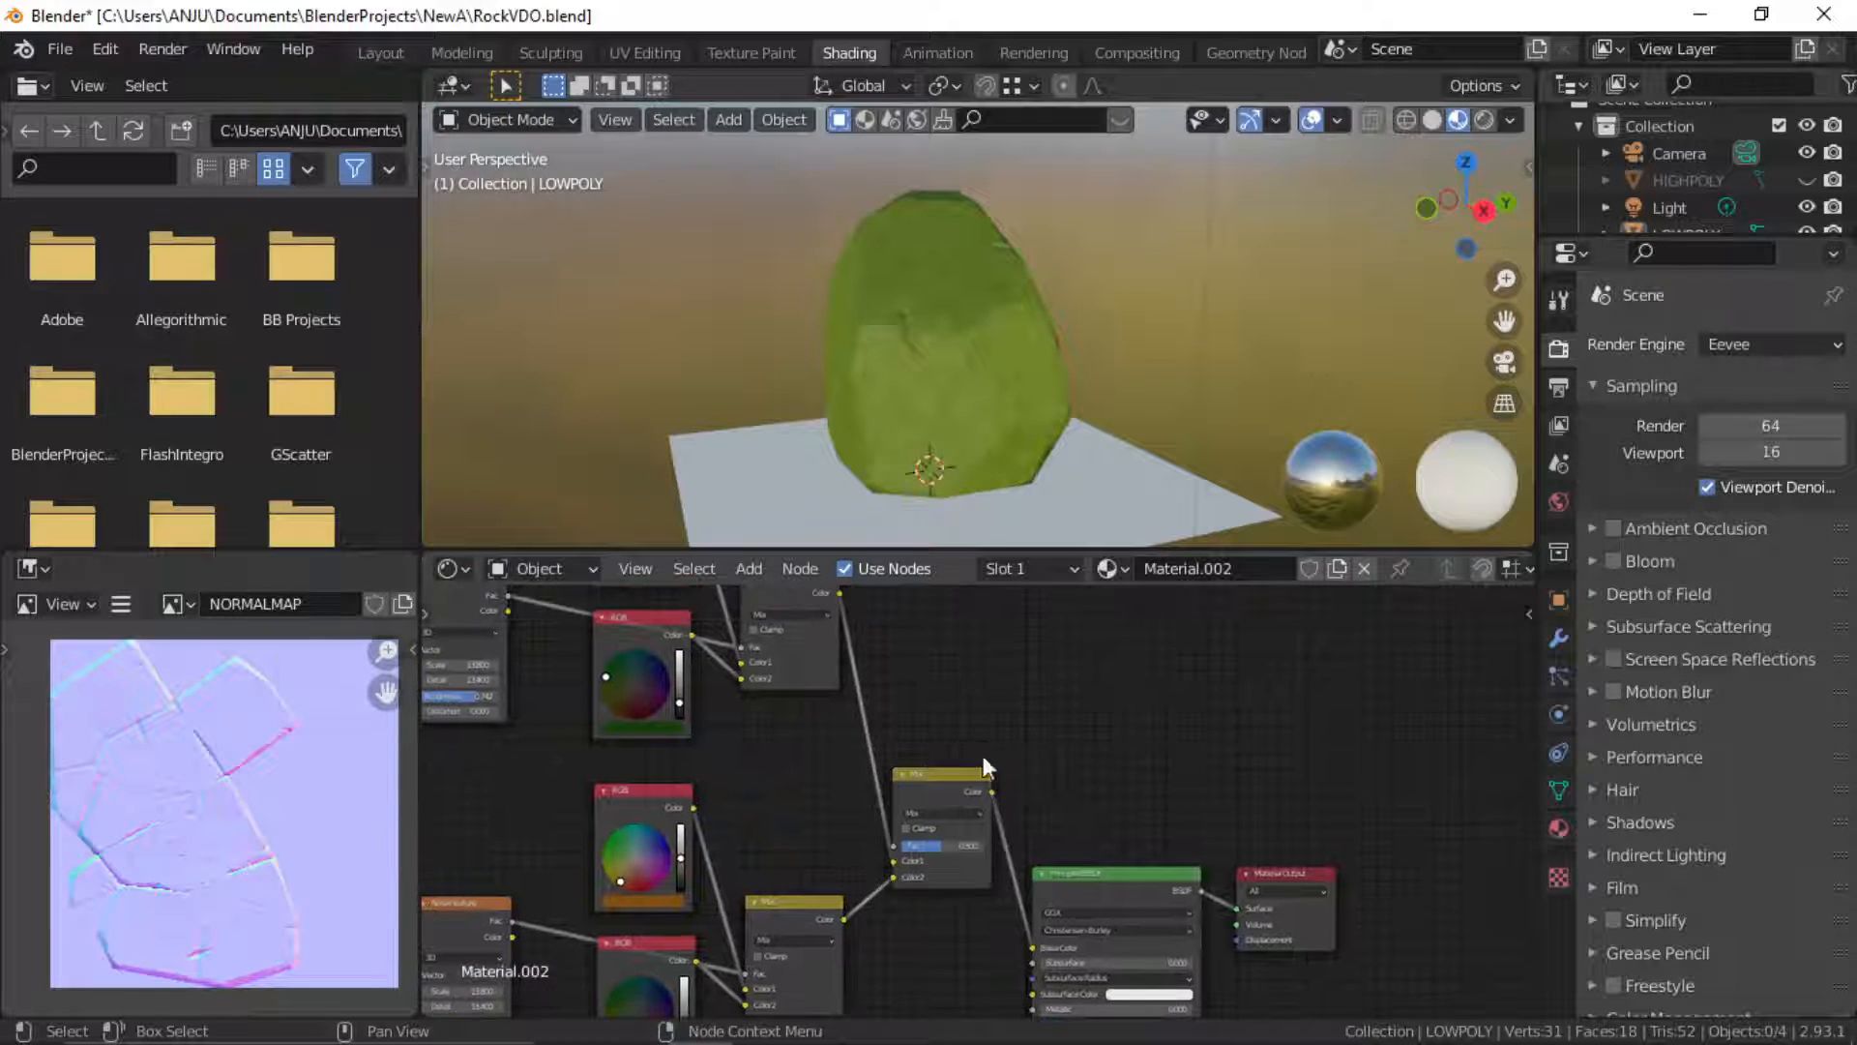
Move the Principled BSDF and Material Output nodes farther right to make space beside the new Mix node
middle_click_drag(971, 758, 700, 725)
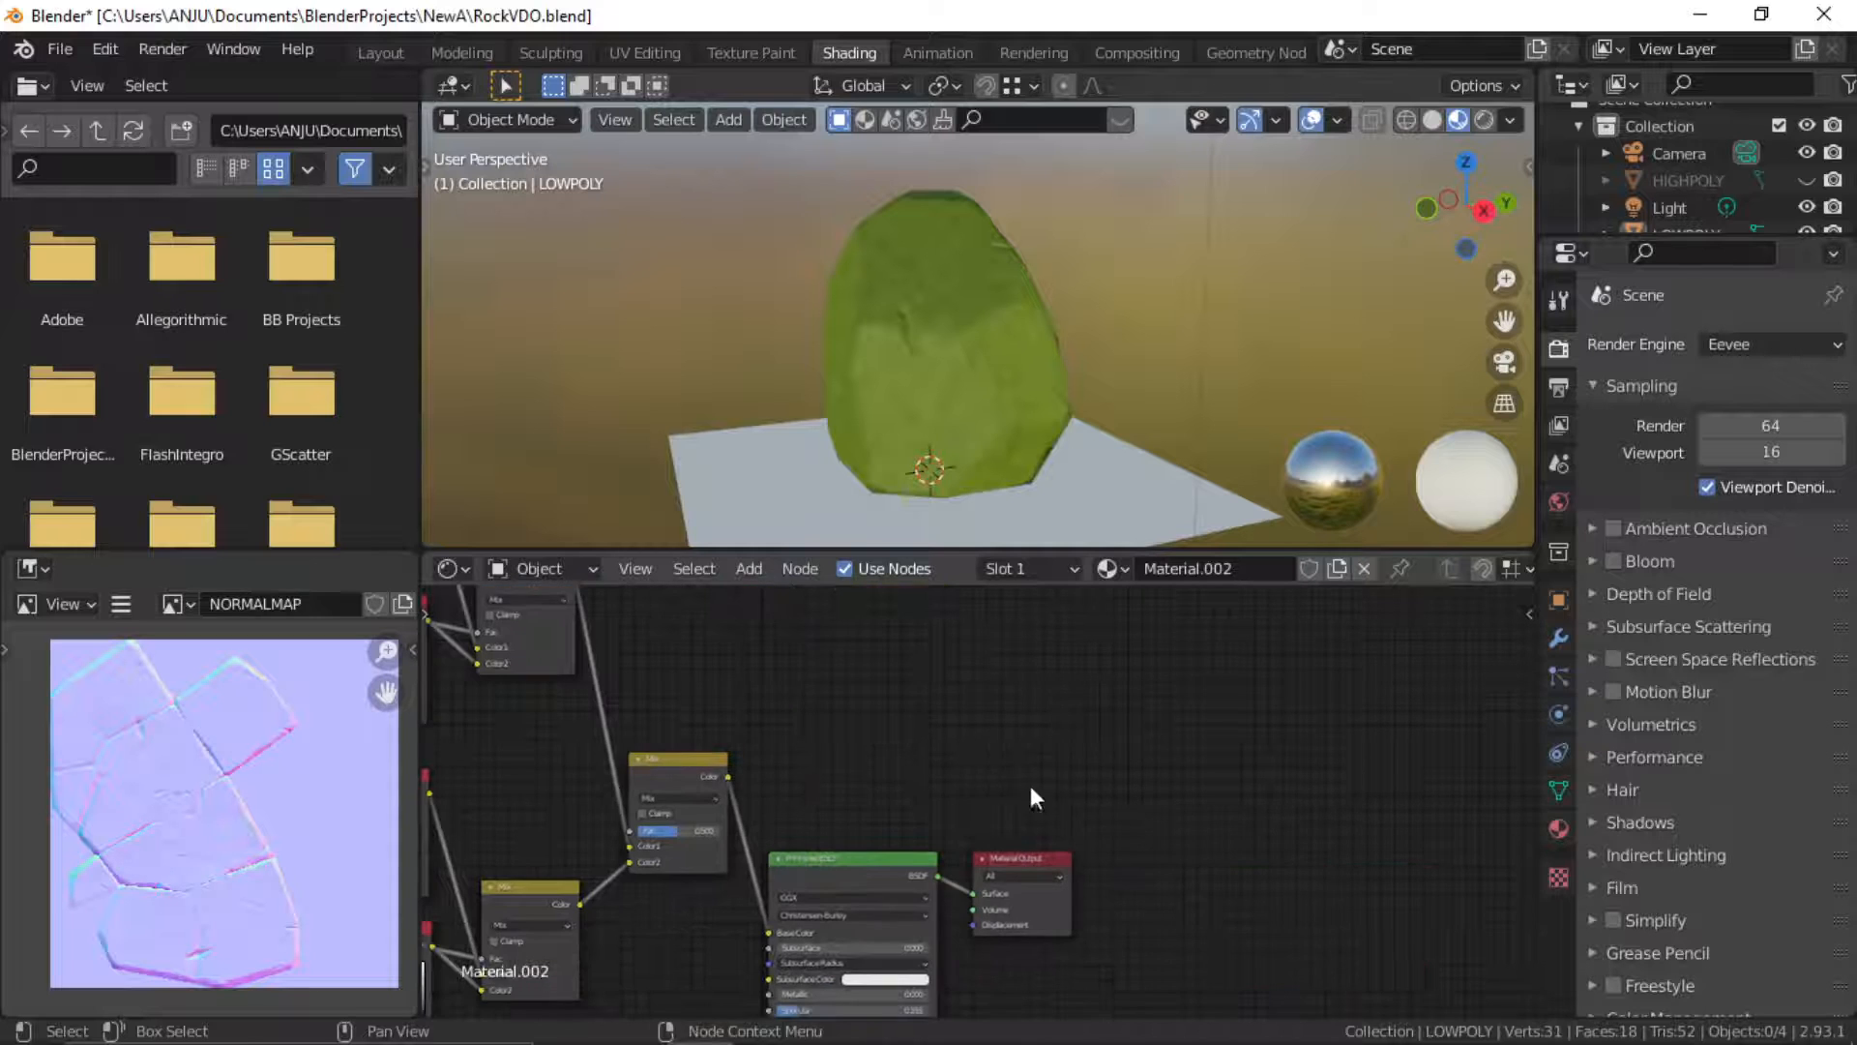
left_click_drag(1030, 787, 858, 937)
key("g")
left_click(944, 803)
middle_click_drag(850, 603, 1001, 675)
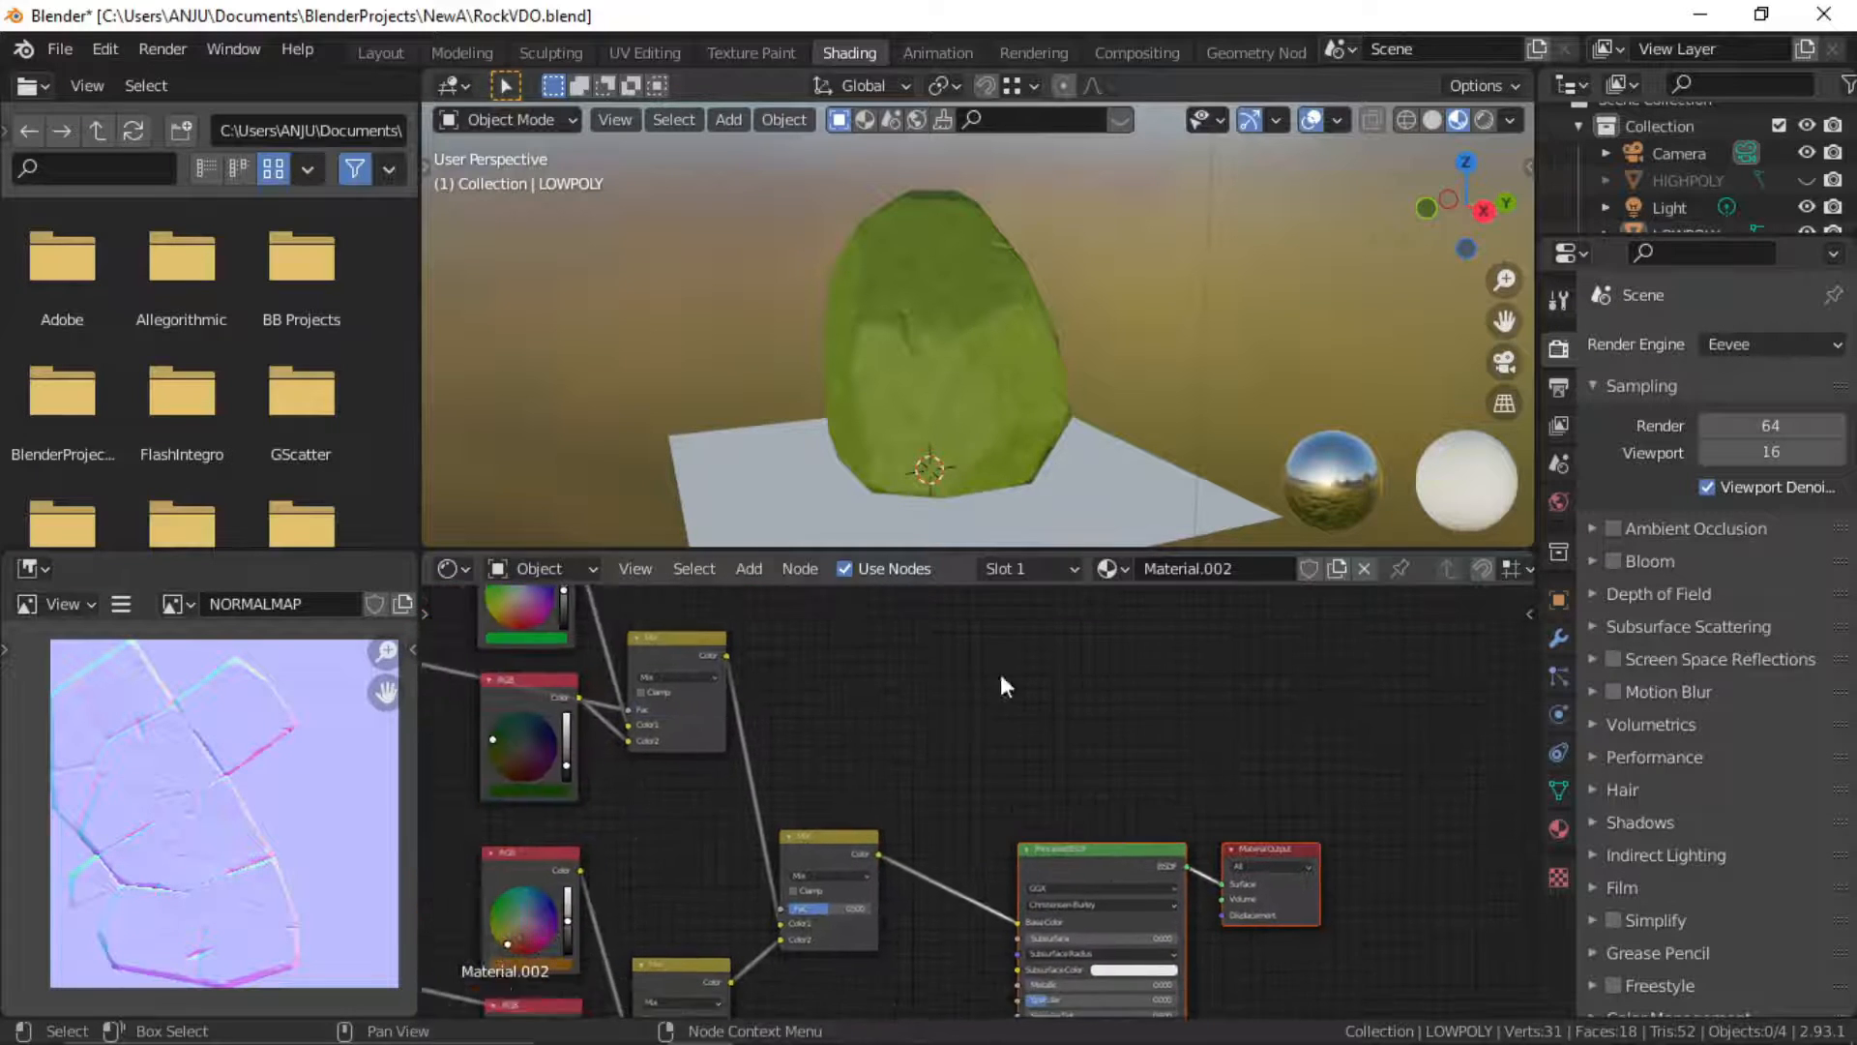
Add an Image Texture node with a new blank 2048 × 2048 px black image named GrassMask, with alpha enabled
middle_click_drag(845, 793, 954, 753)
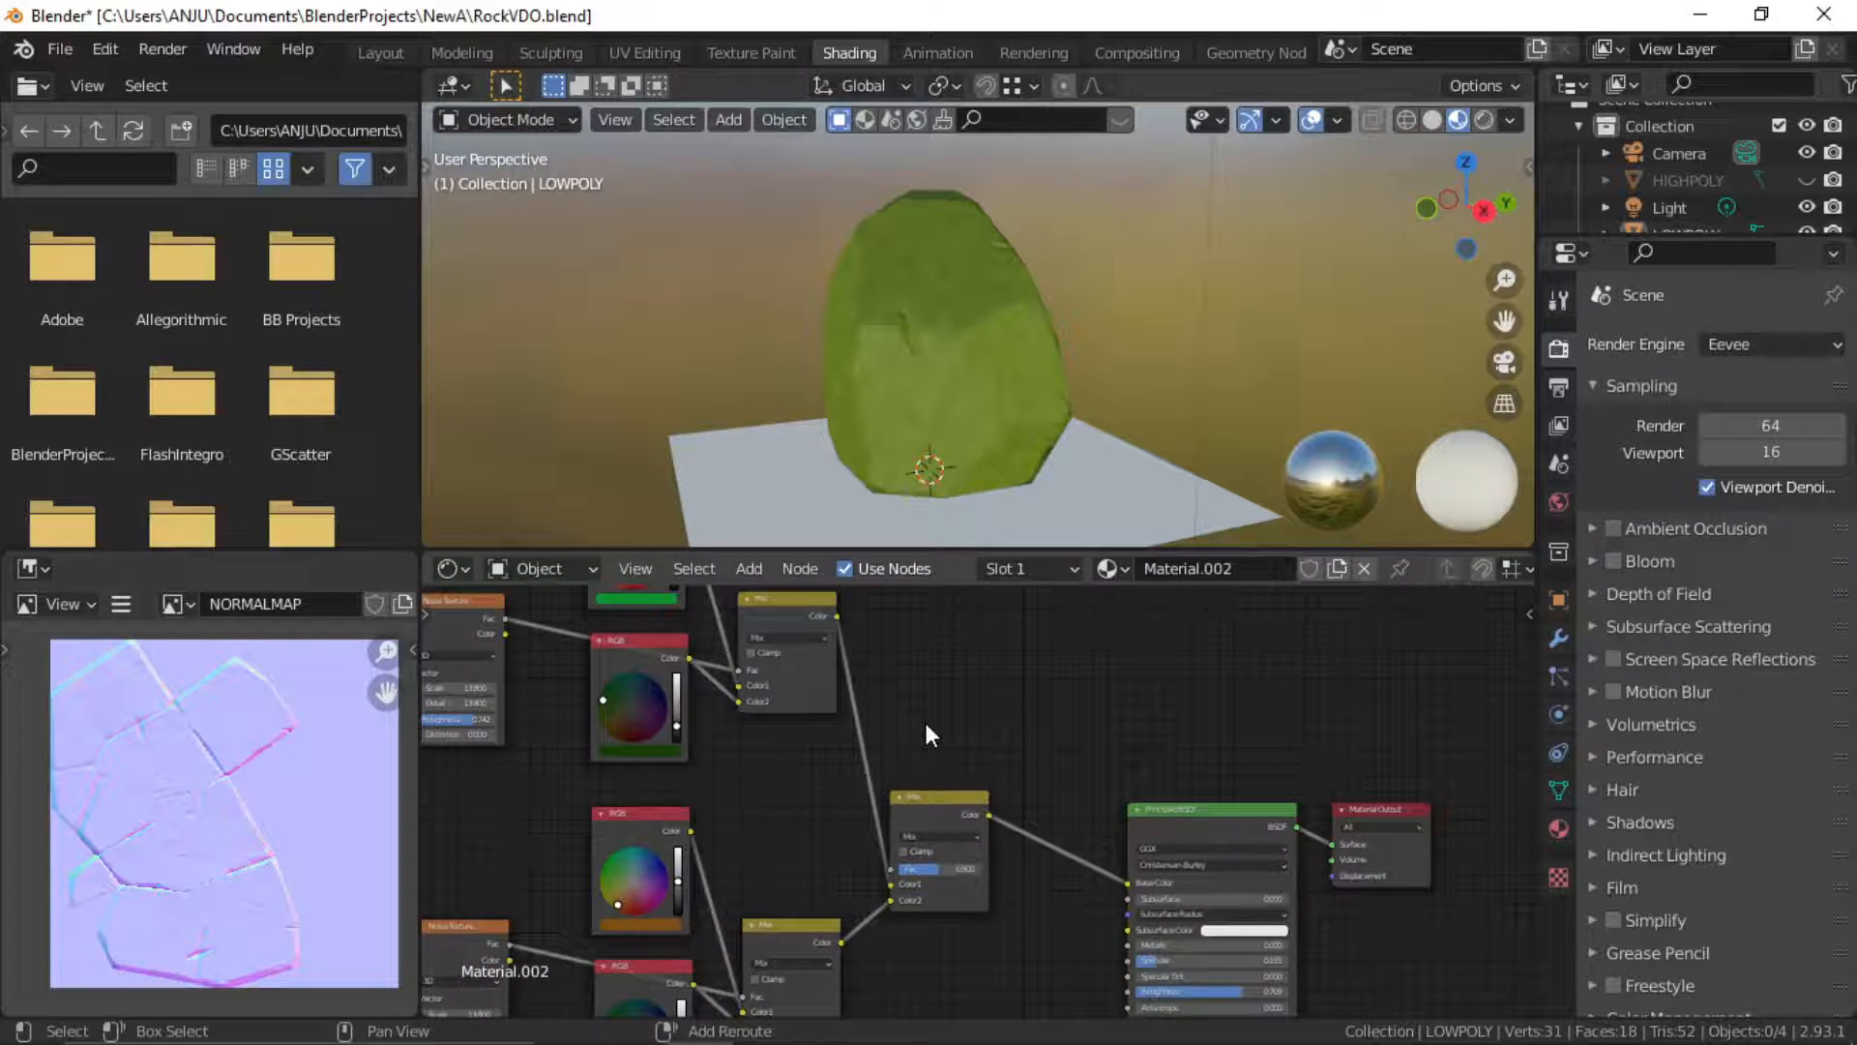
key("shift+a")
left_click(894, 720)
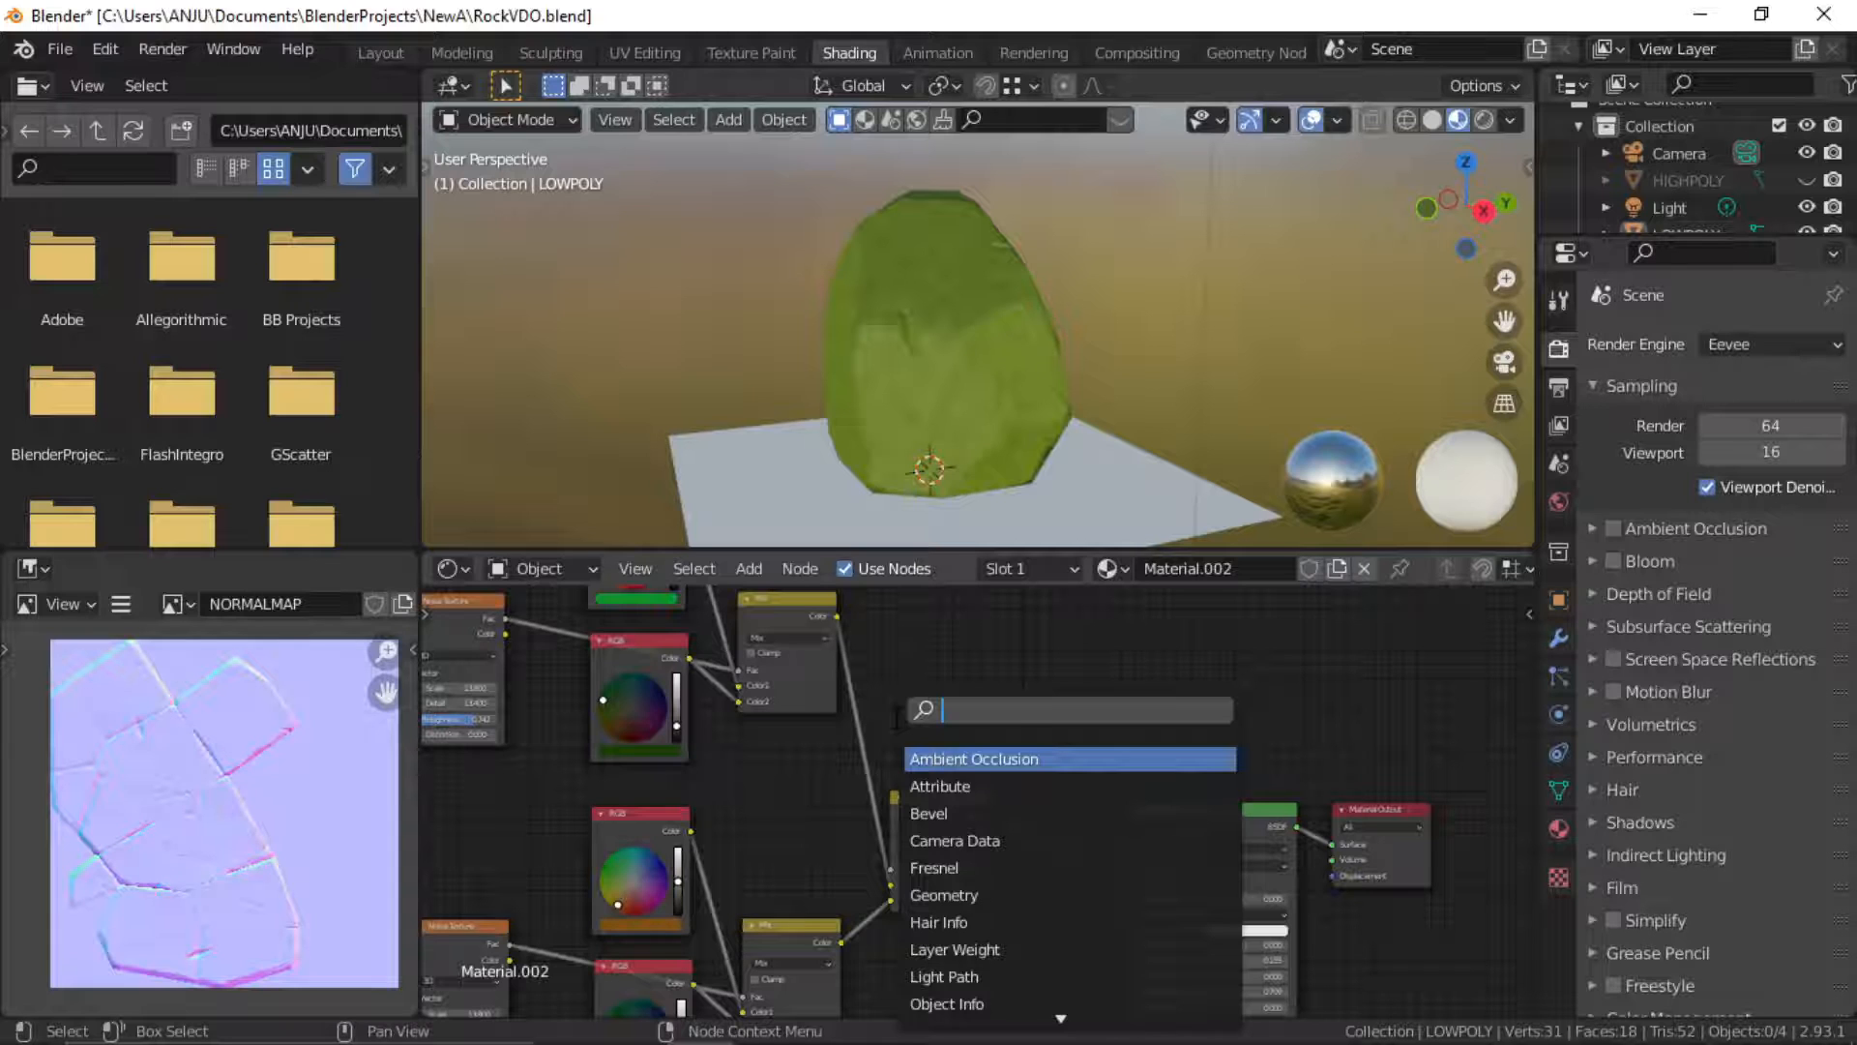
type("image")
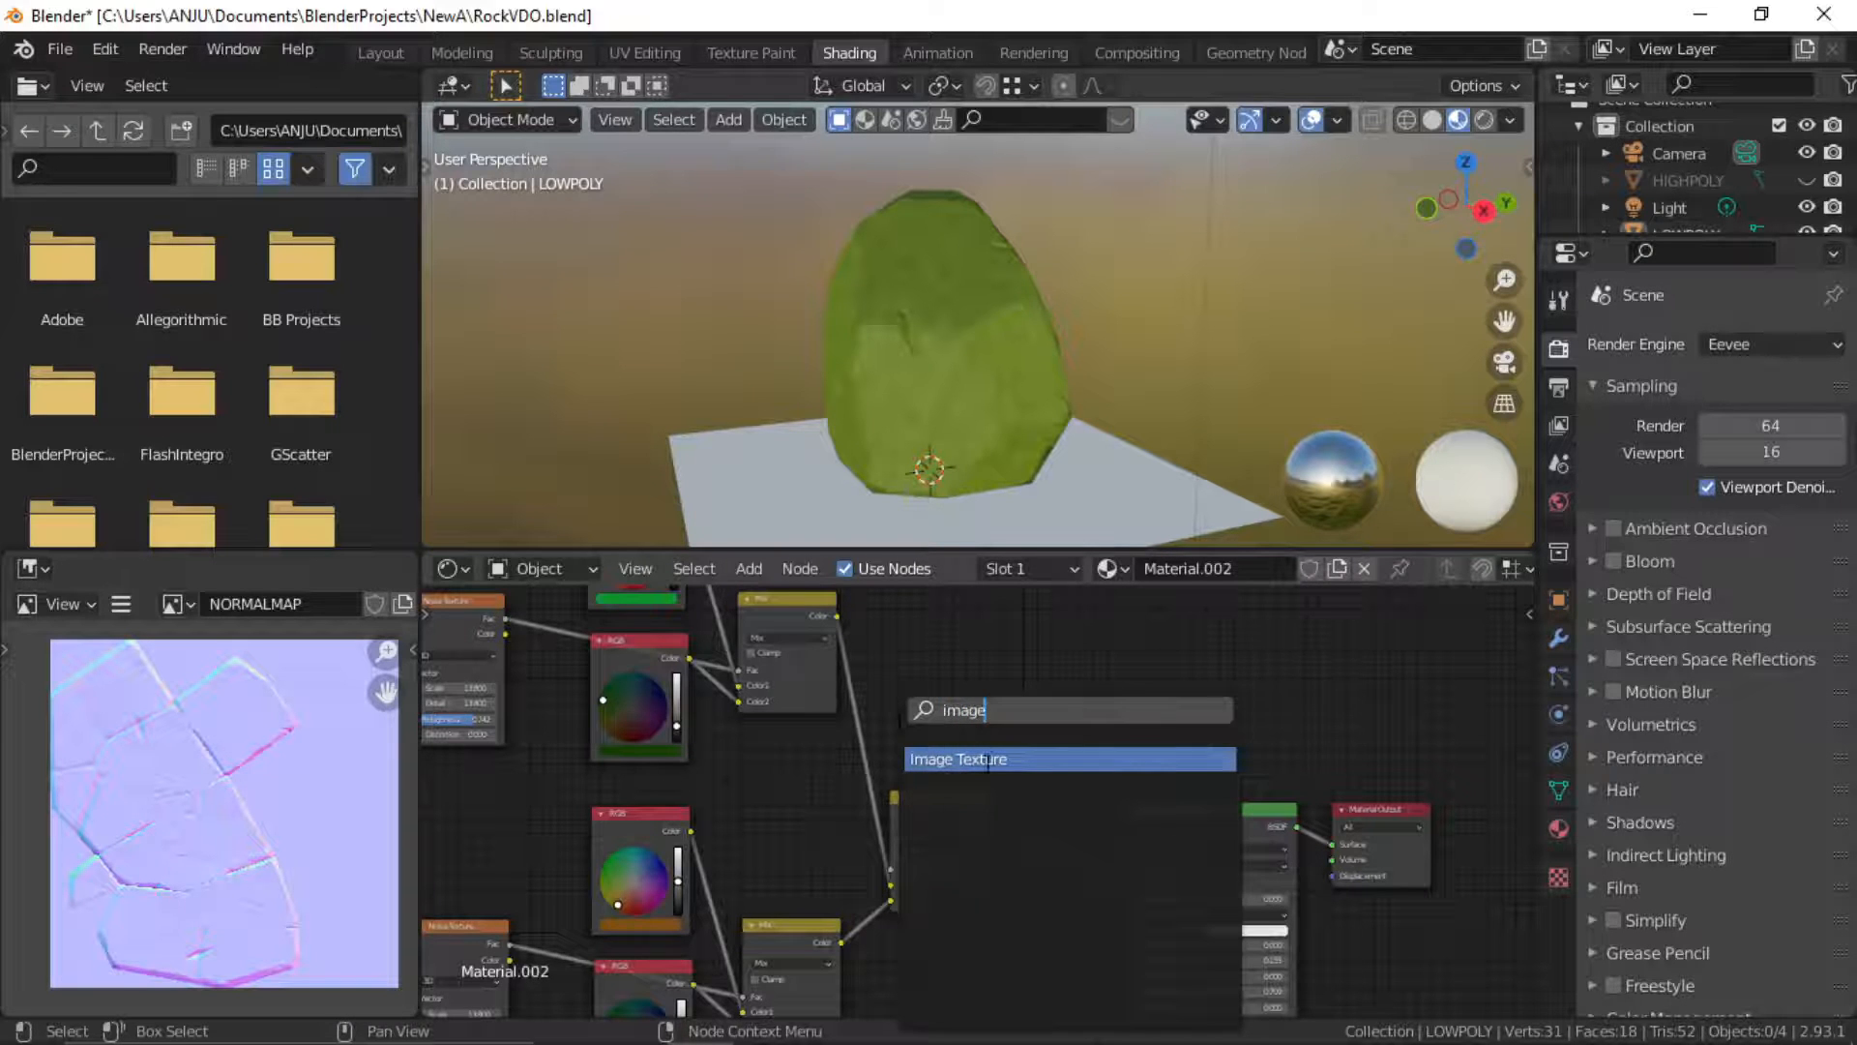
left_click(988, 759)
left_click(1006, 688)
left_click(1006, 689)
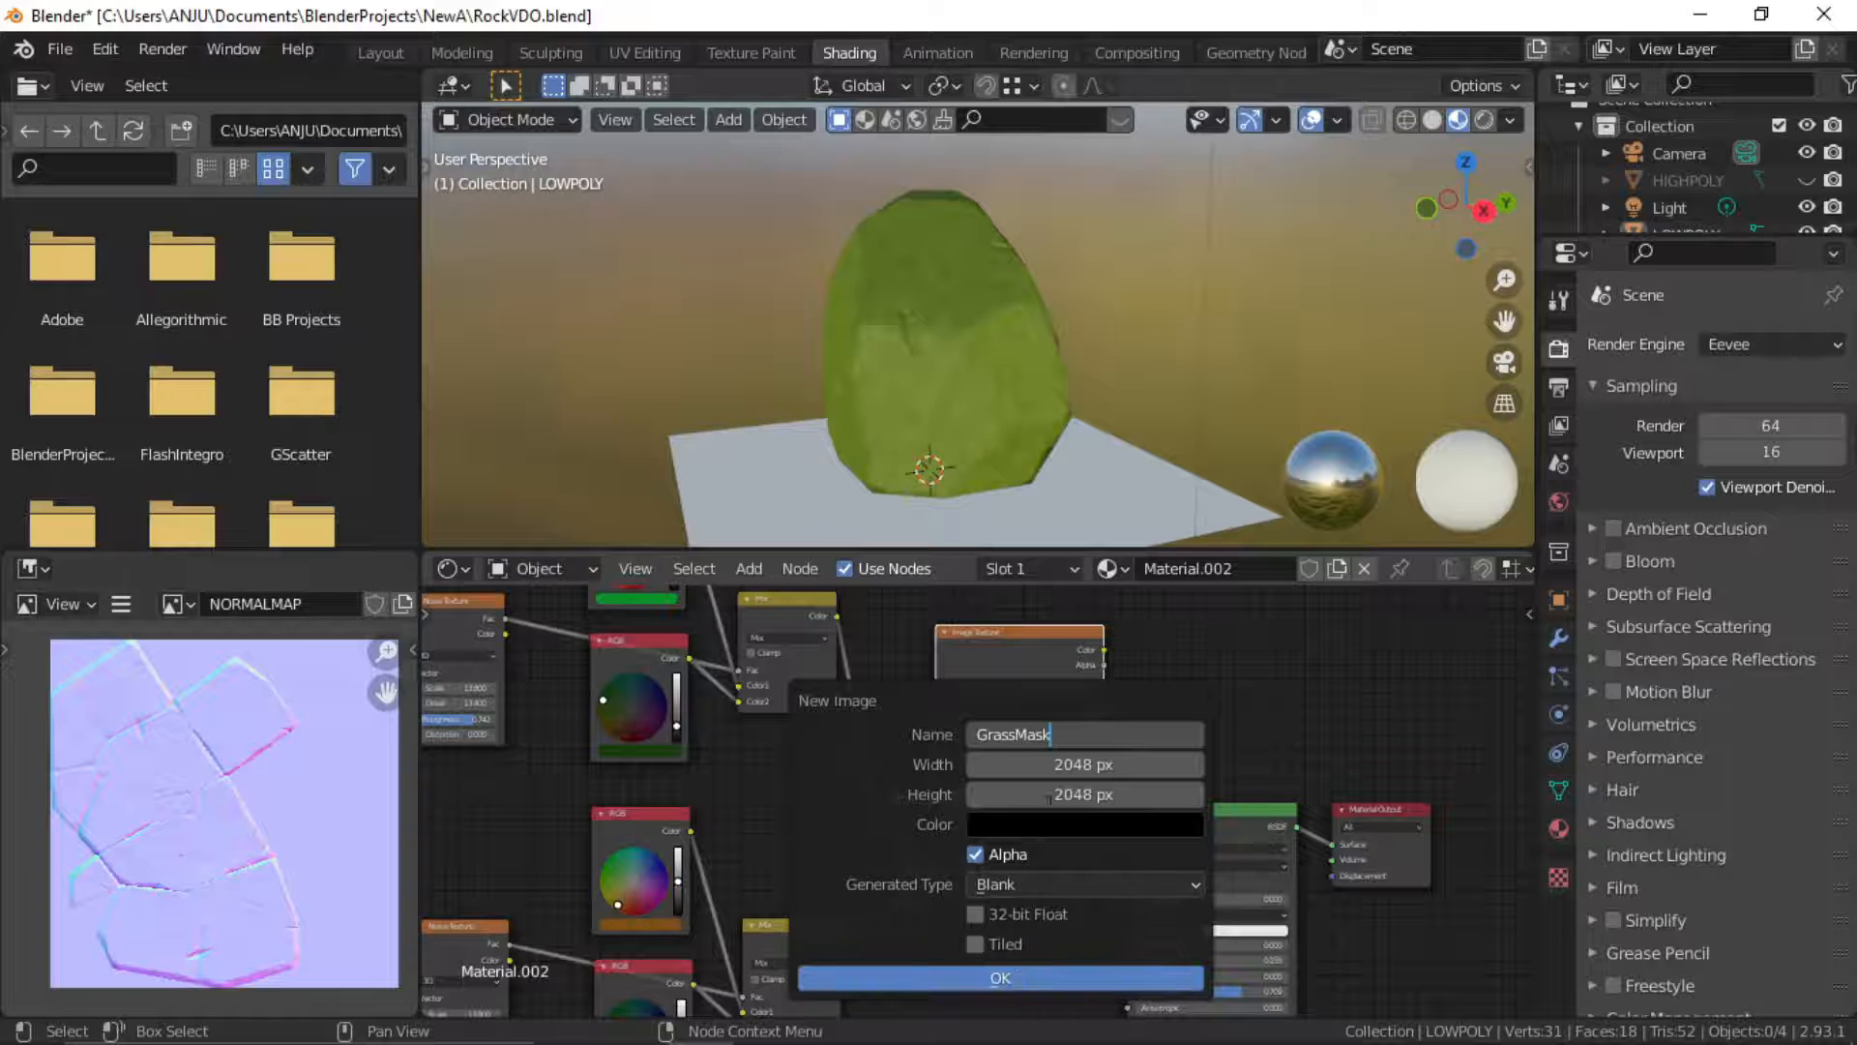
key("Return")
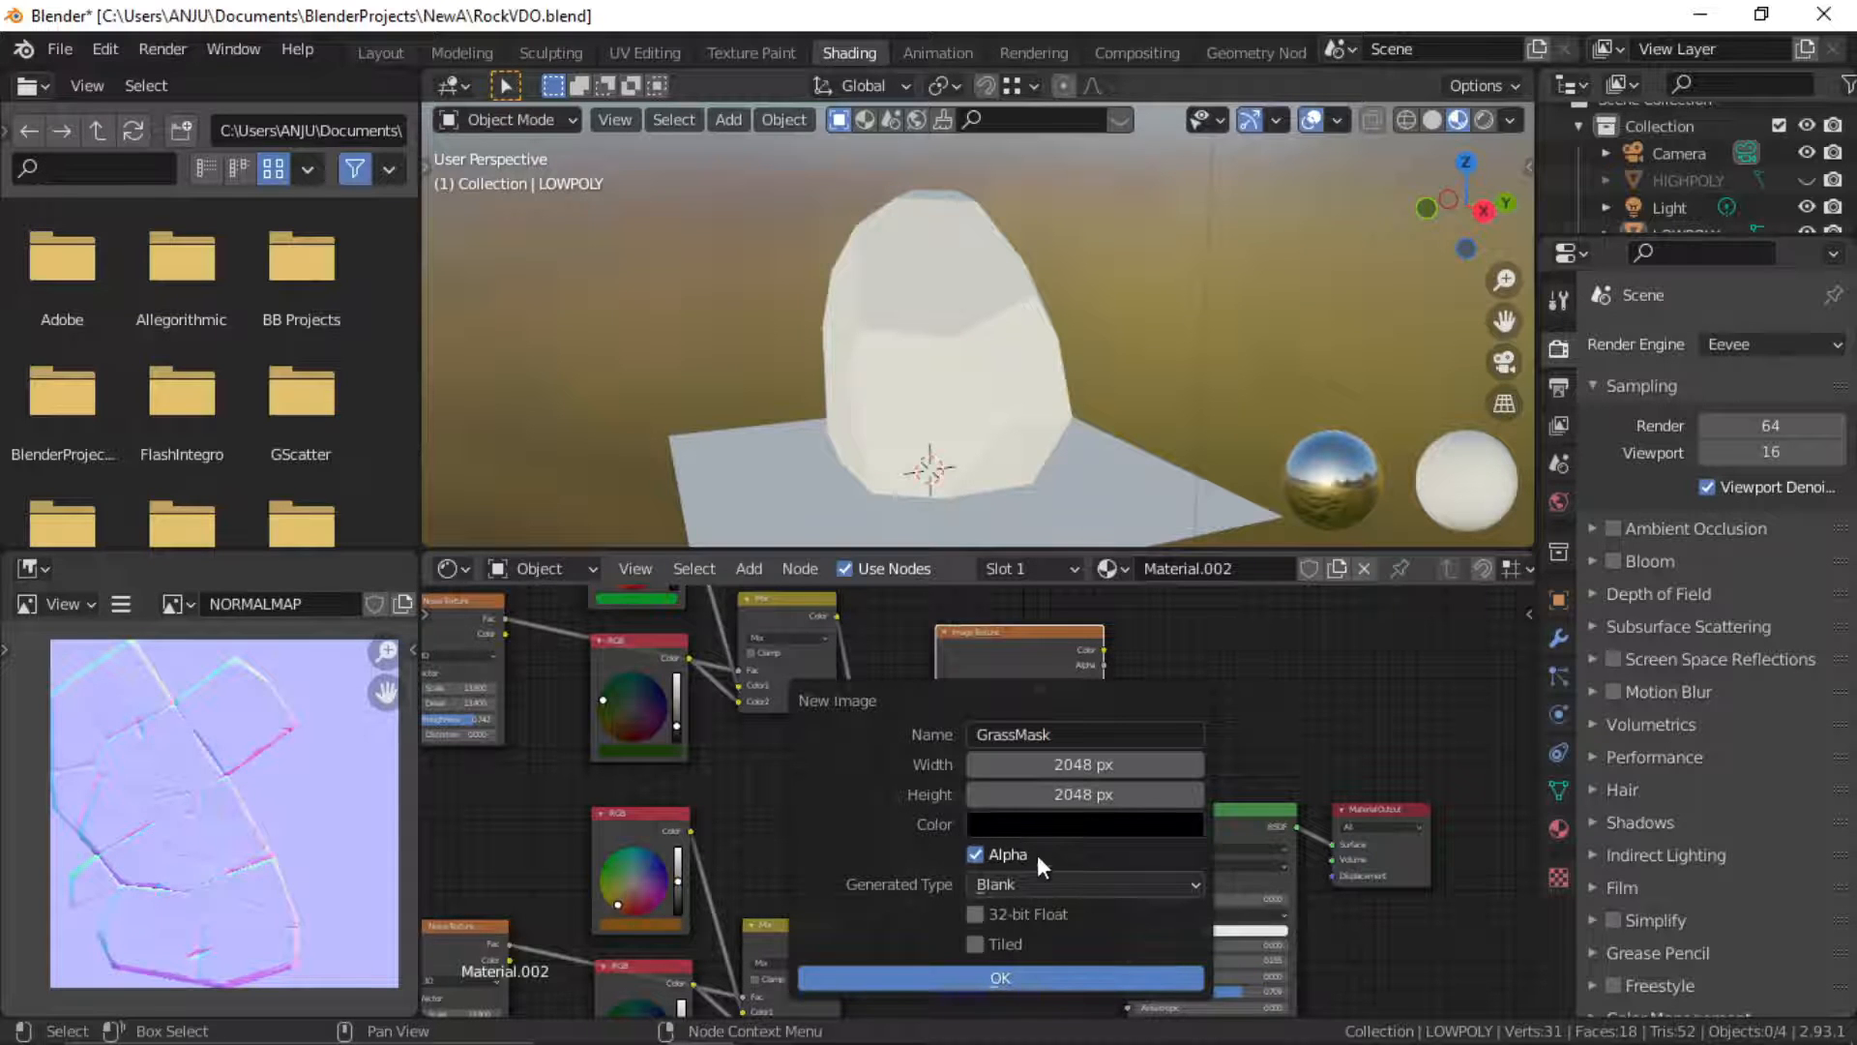
left_click(1000, 979)
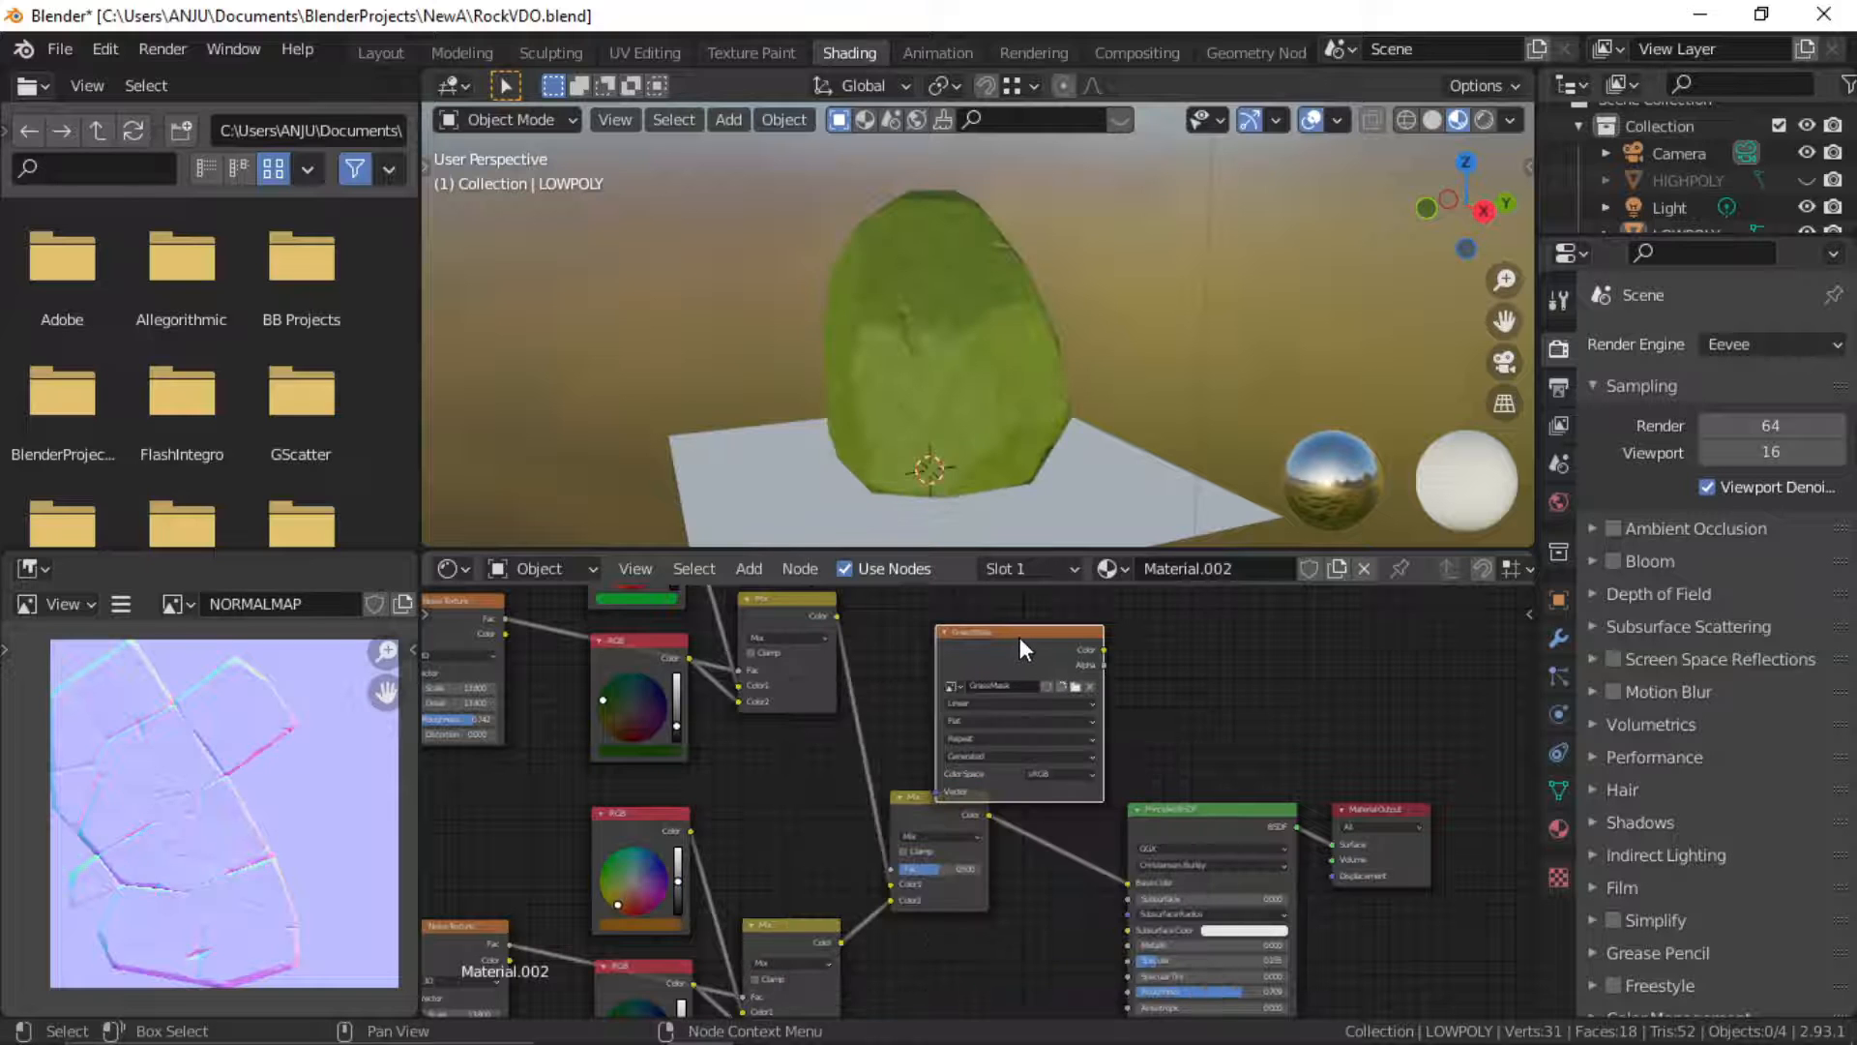
Connect the GrassMask texture's Color output to the final Mix node's Fac, and place the texture node left of the noise node groups
left_click_drag(1020, 637, 1068, 615)
scroll(1099, 671, "up", 1)
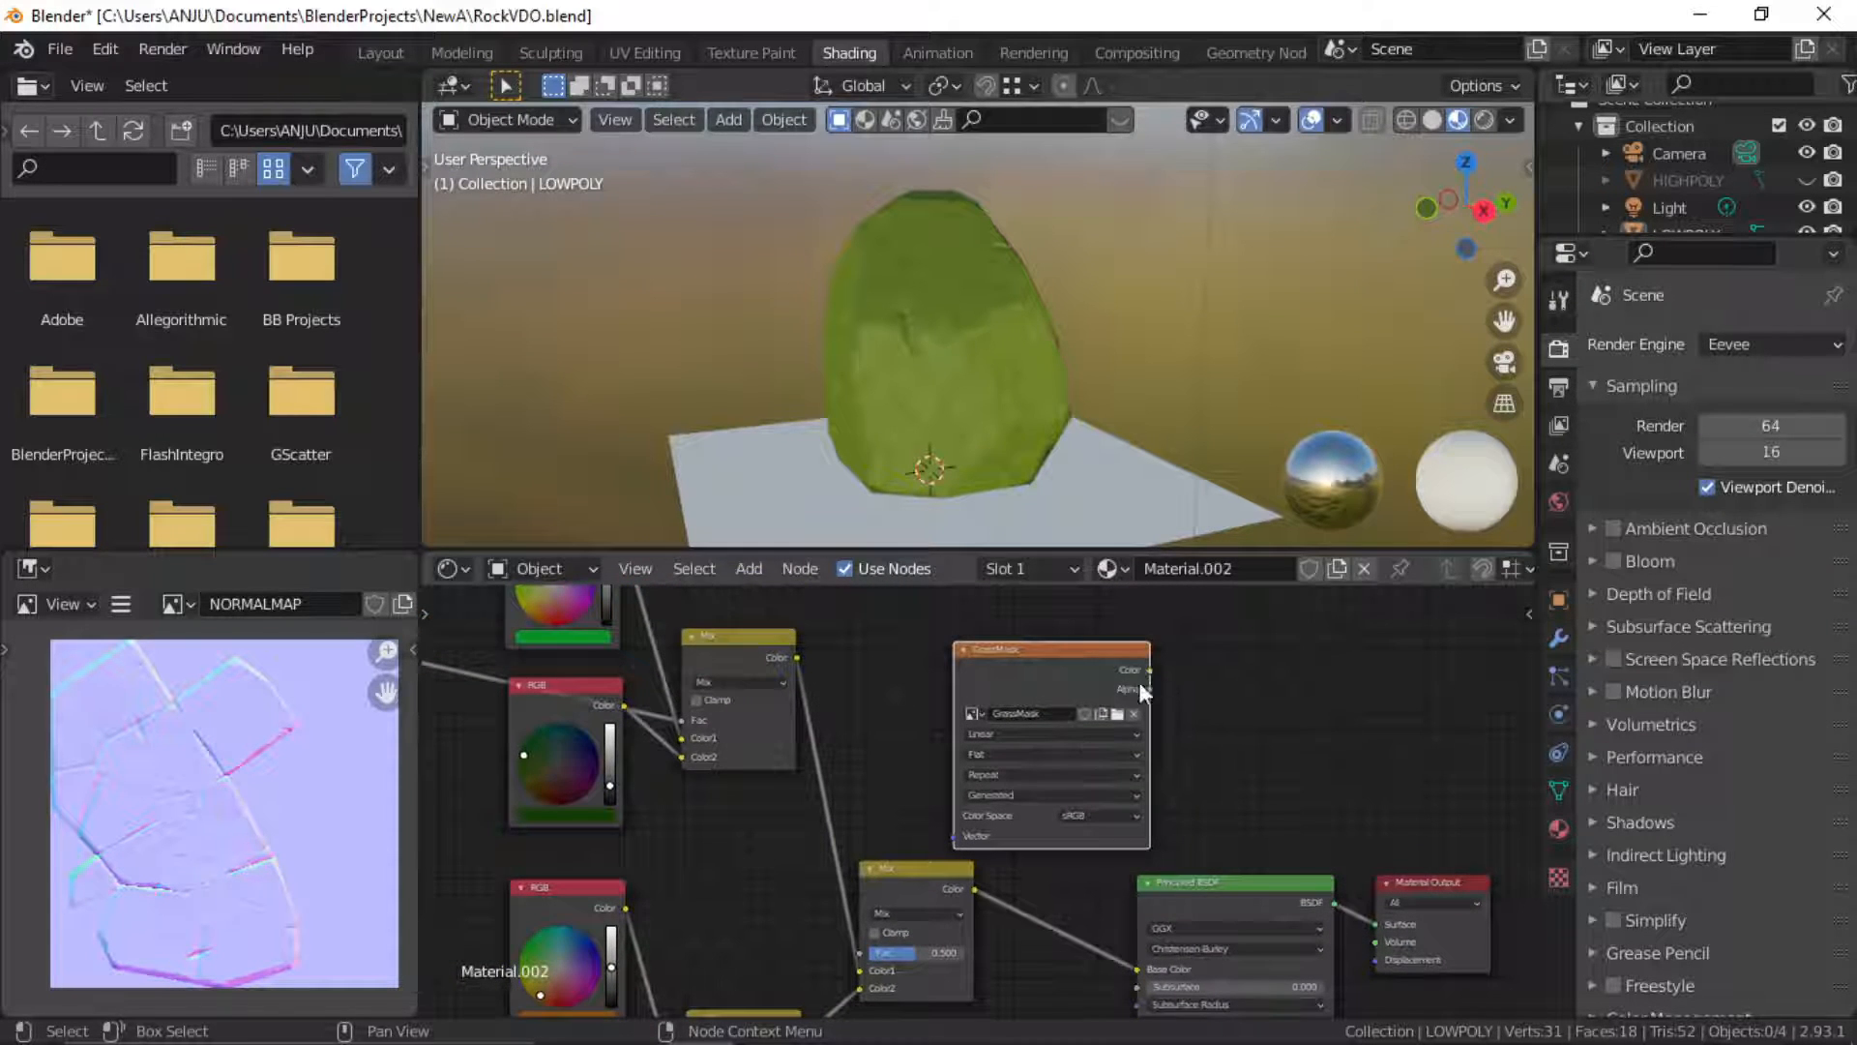
left_click_drag(1147, 671, 857, 954)
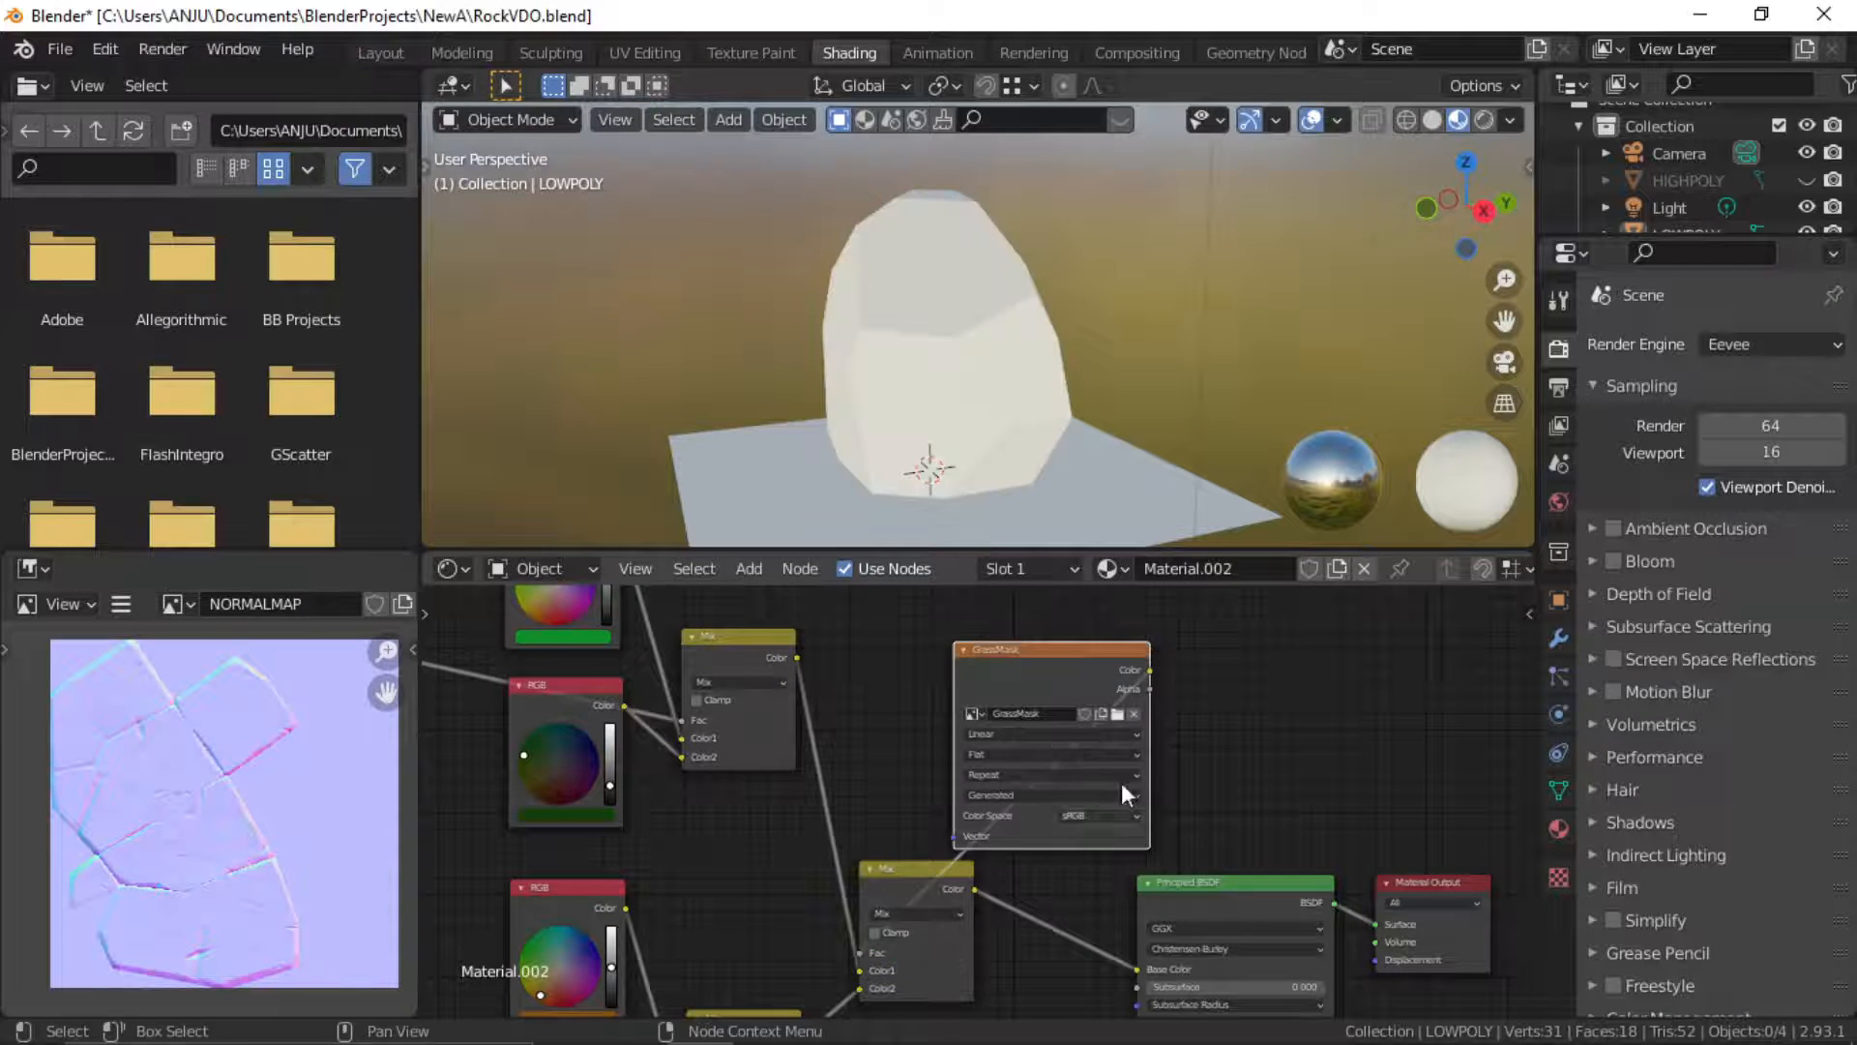
scroll(1064, 774, "down", 4)
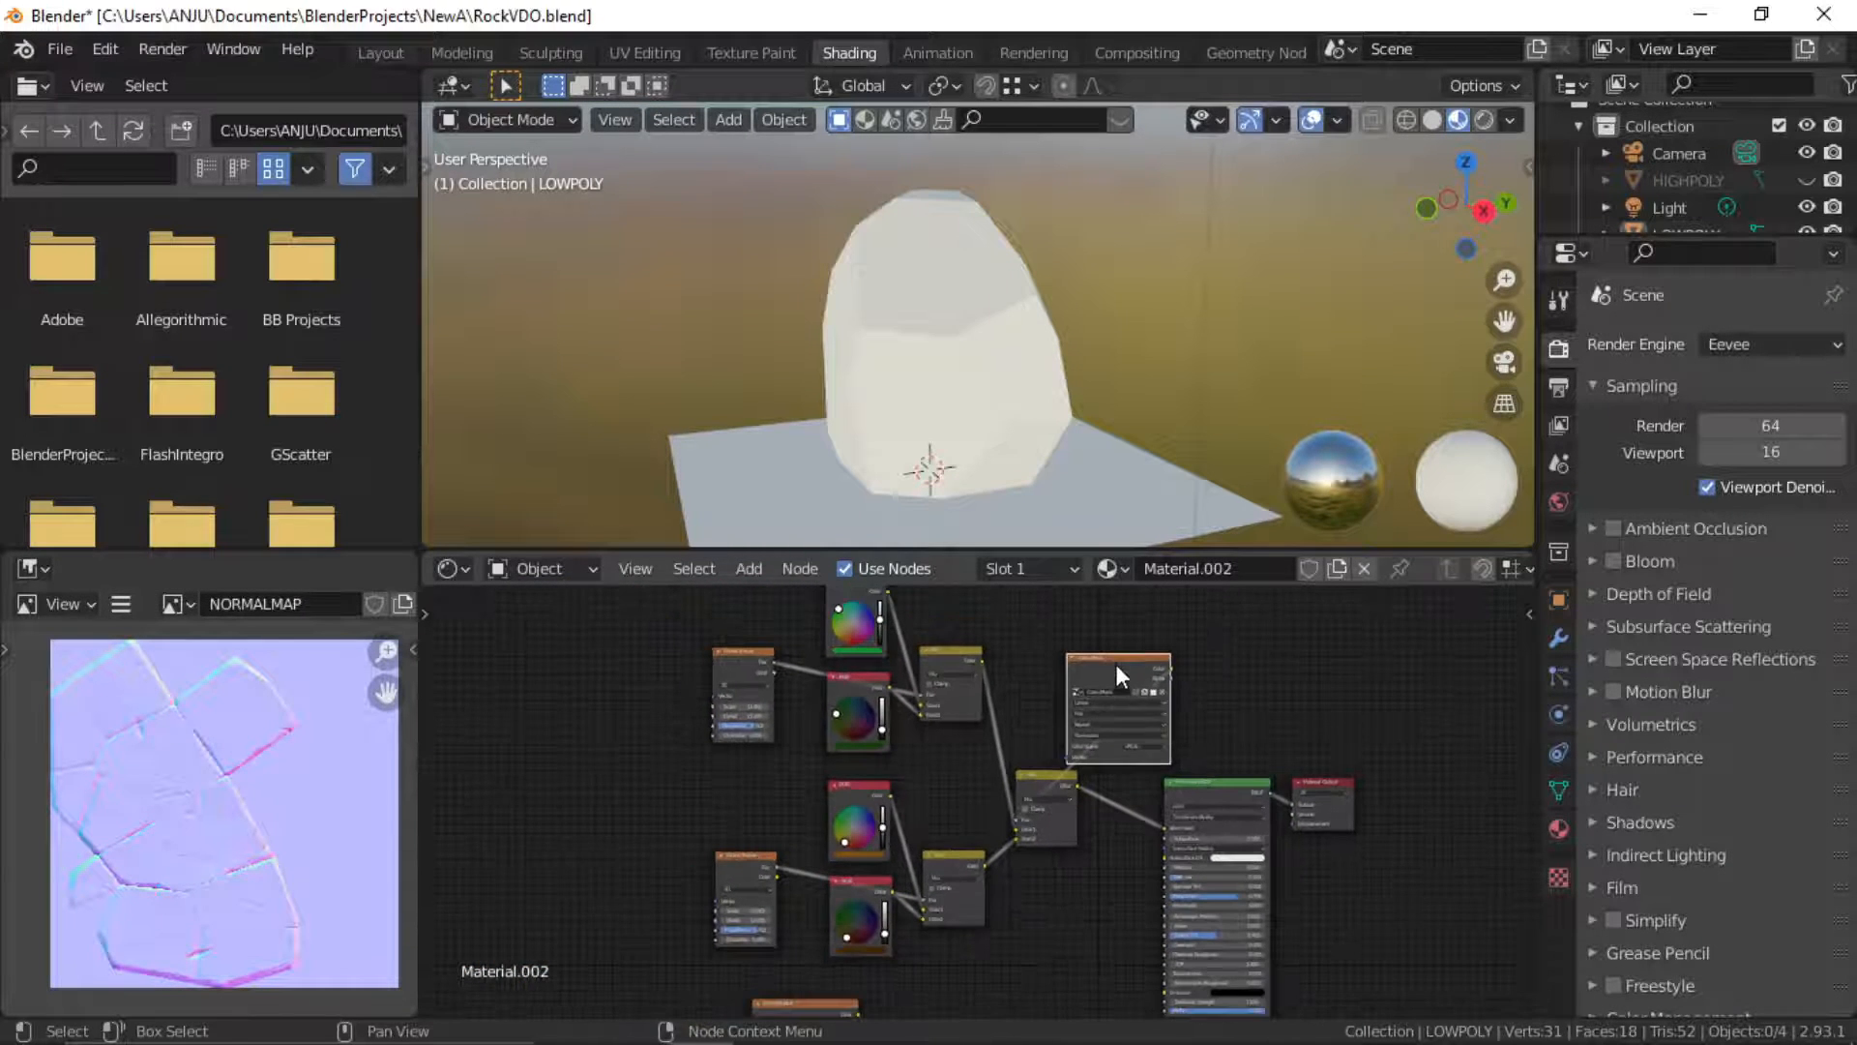
left_click_drag(1116, 664, 626, 815)
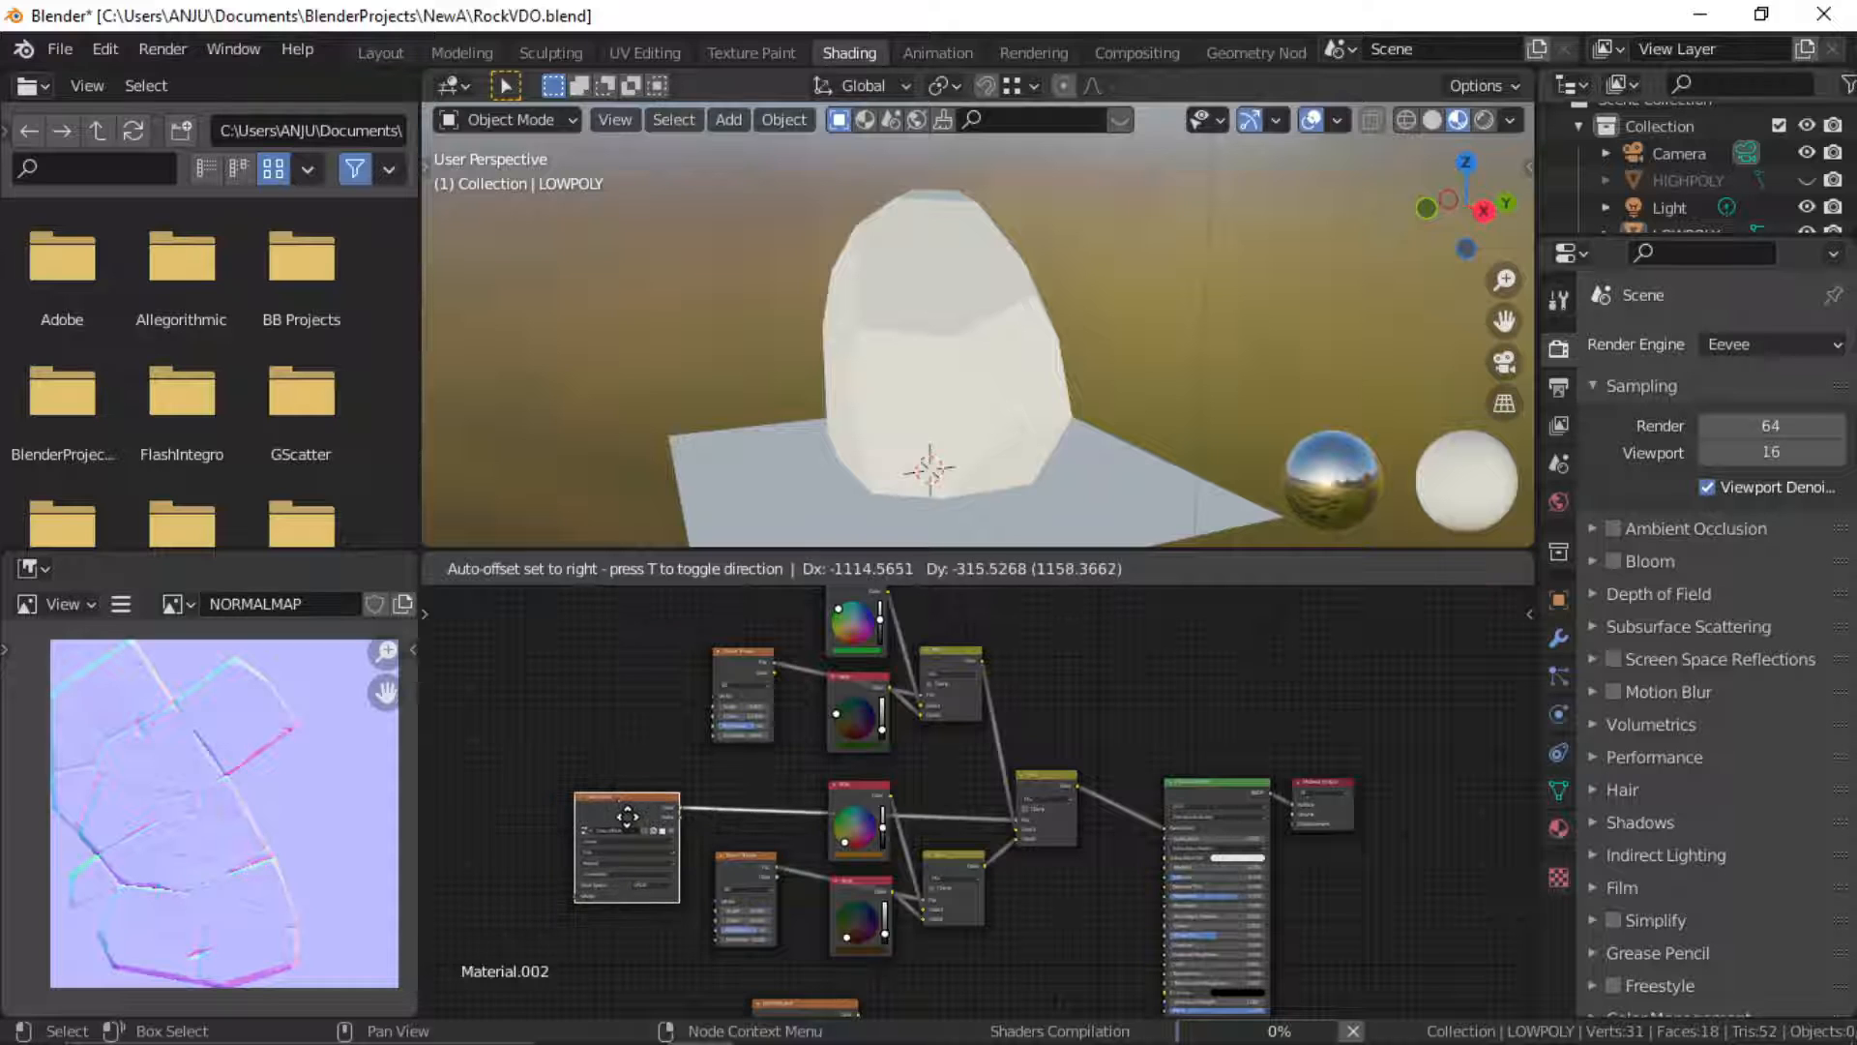
middle_click_drag(1015, 781, 873, 875)
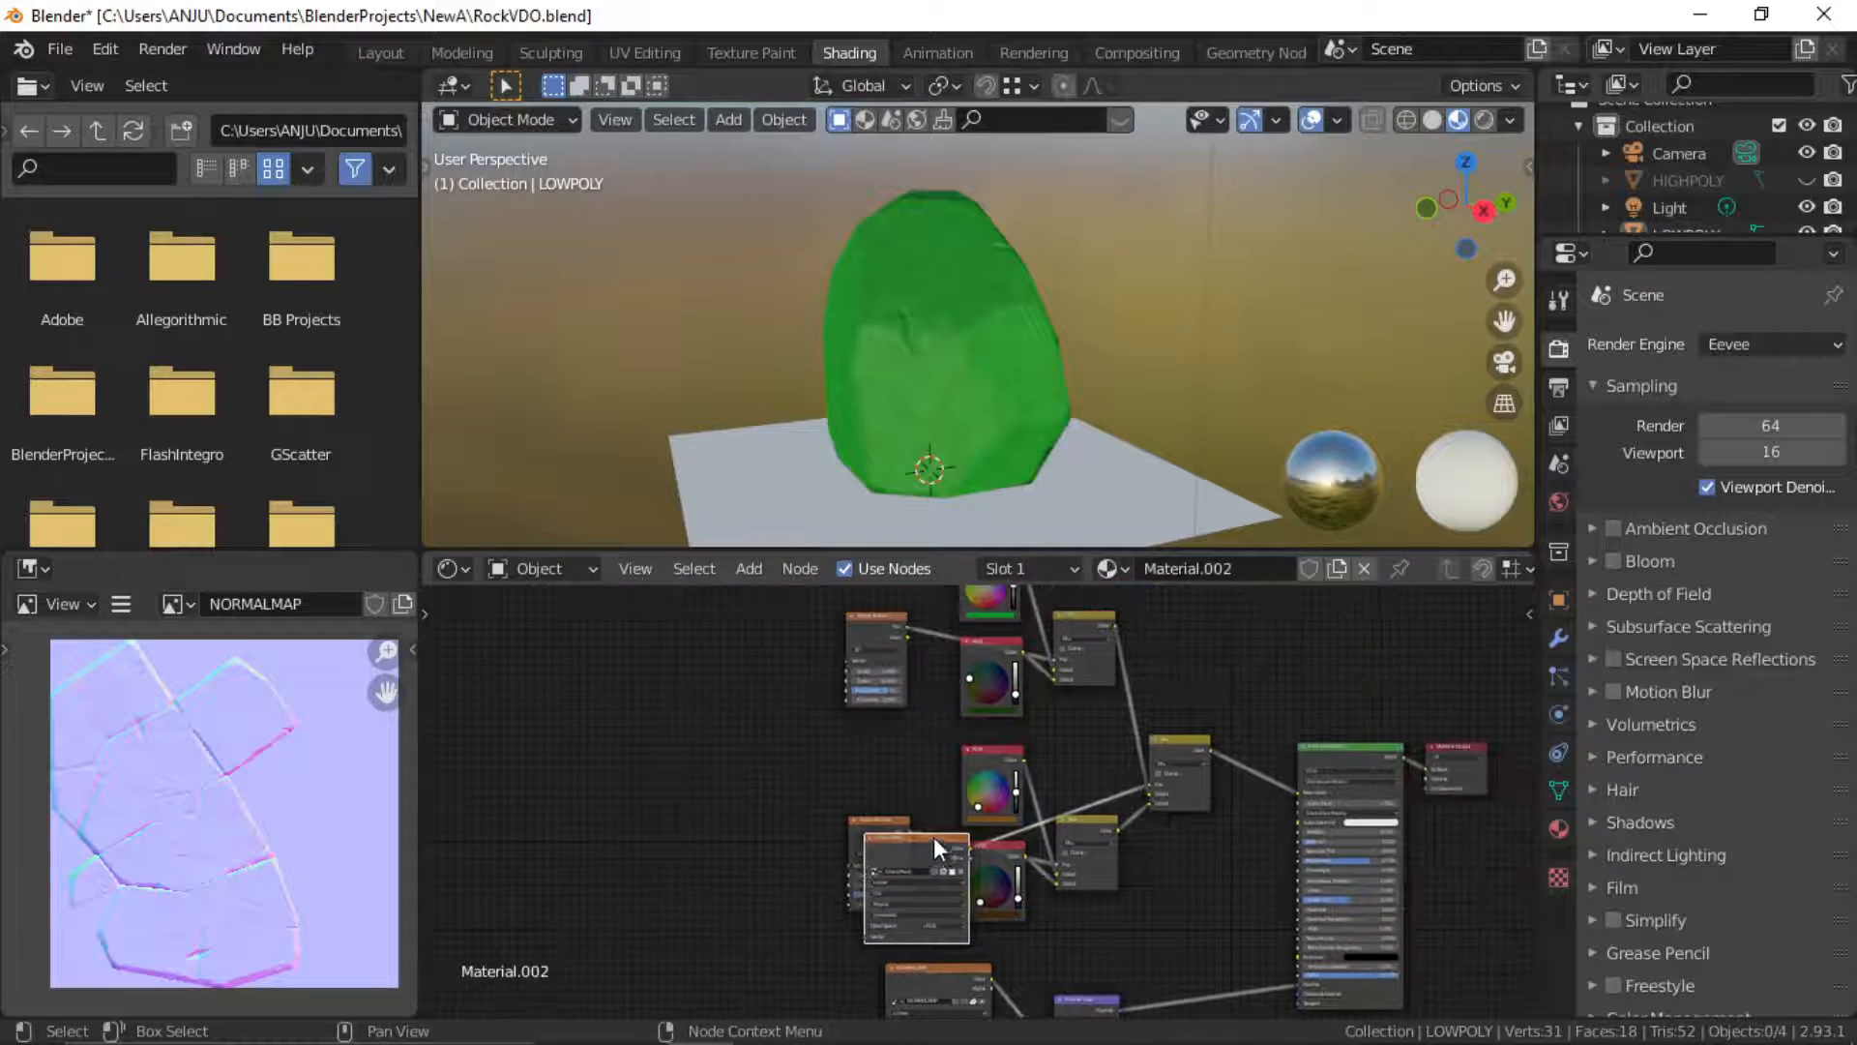
left_click_drag(933, 838, 775, 734)
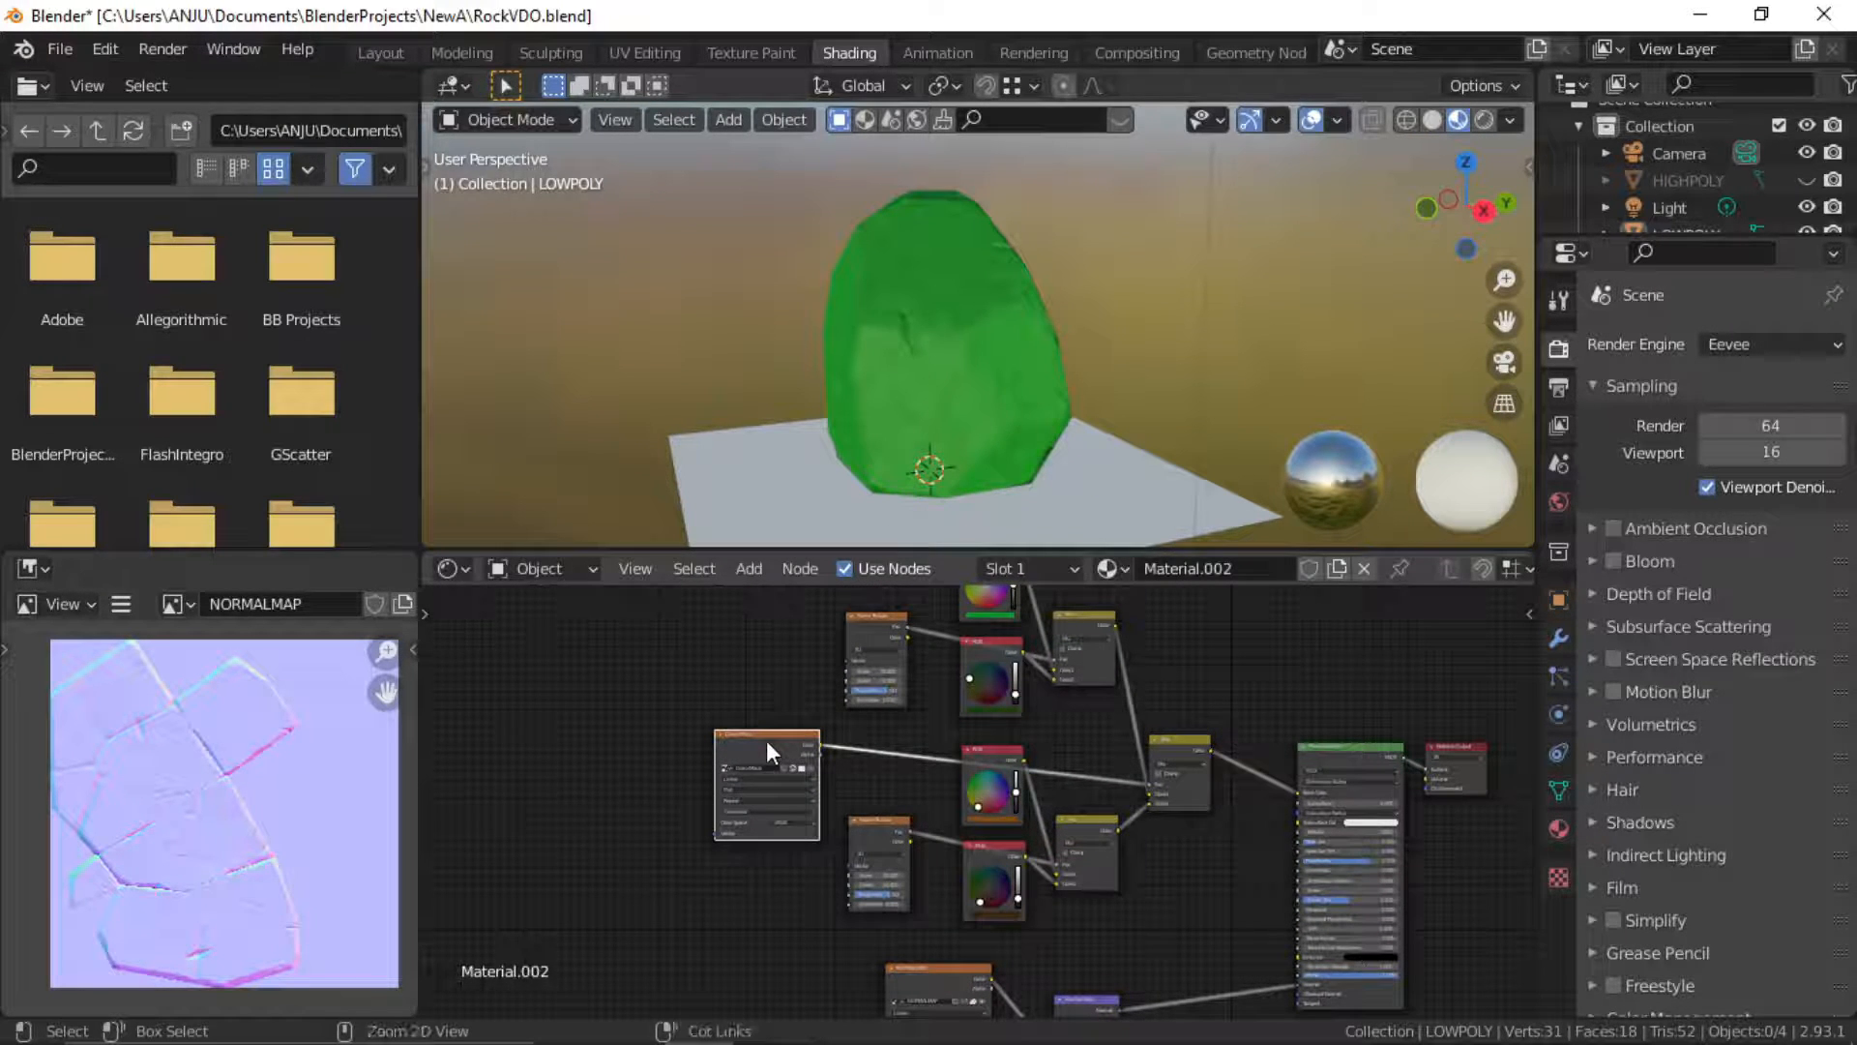
Add Texture Coordinate and Mapping nodes to the GrassMask image texture's Vector input
key("ctrl+t")
middle_click_drag(652, 798, 723, 859)
scroll(729, 832, "up", 2)
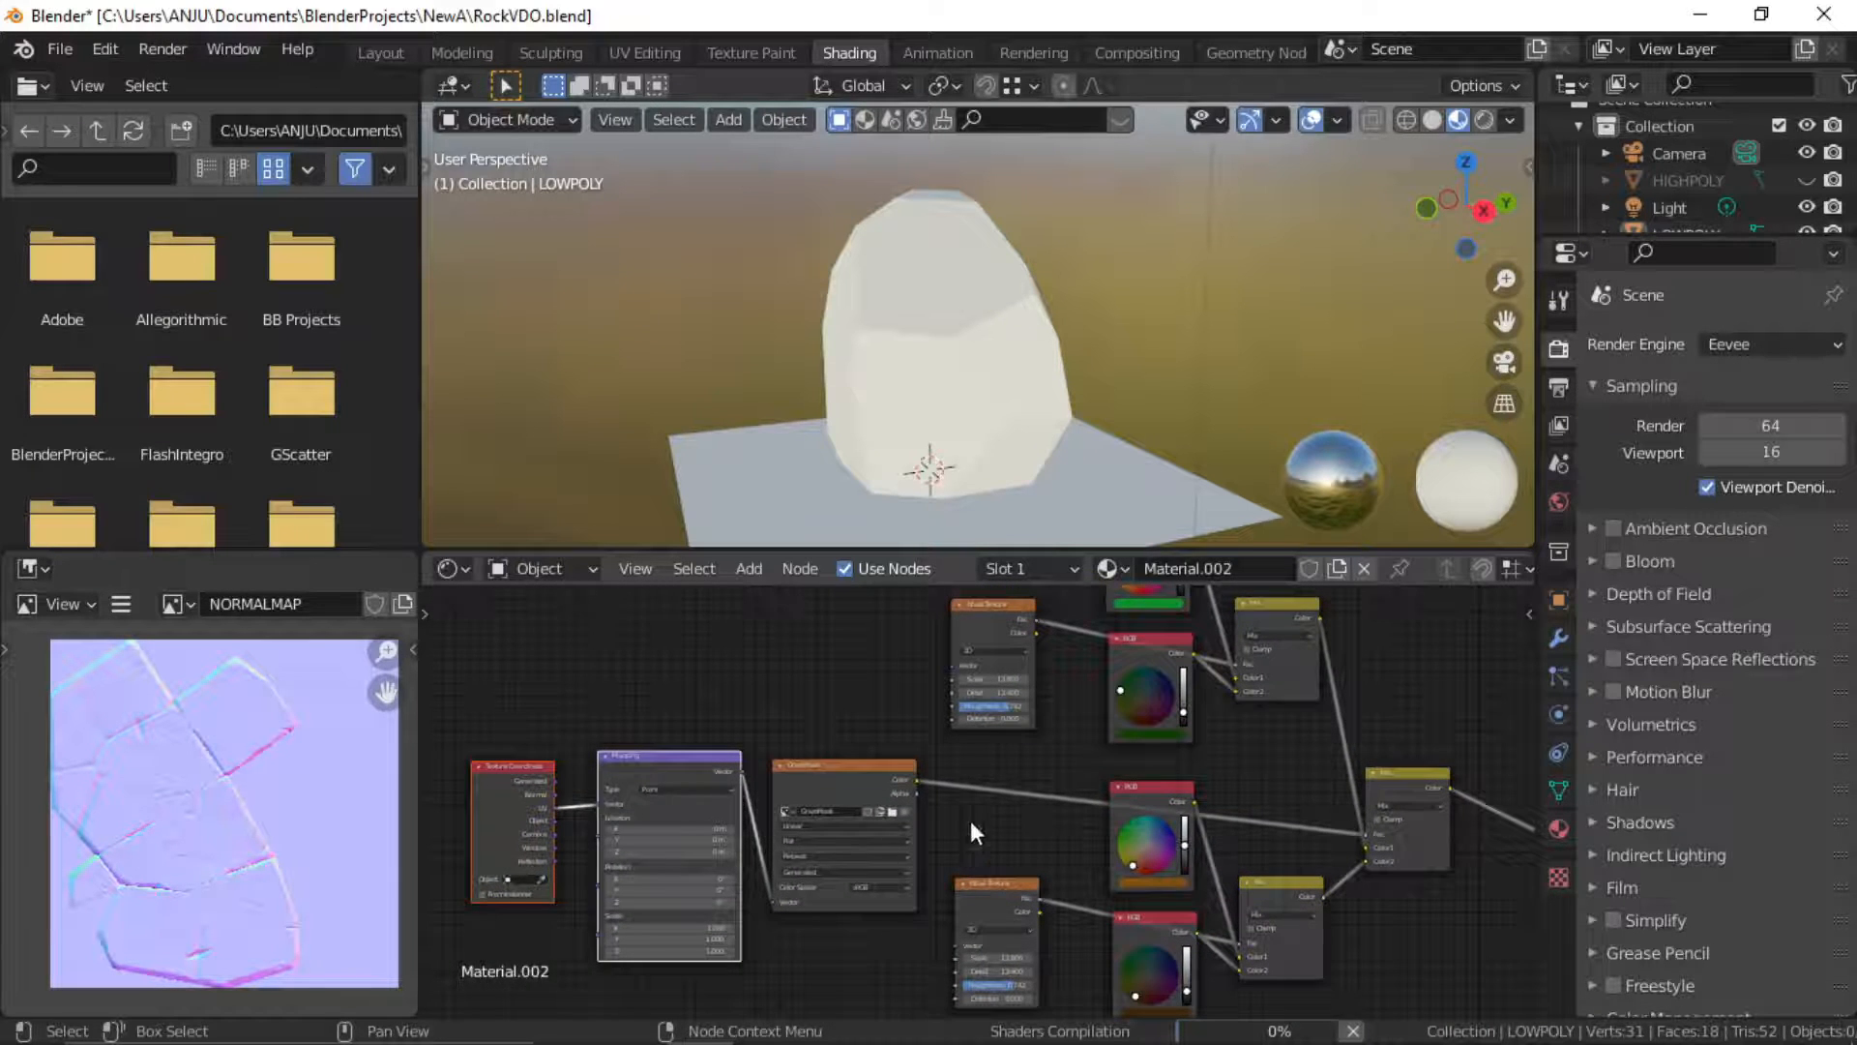
Swap the final Mix node's Color1 and Color2 inputs so the brown mix feeds Color1 and the green mix feeds Color2
middle_click_drag(972, 821, 1302, 757)
middle_click_drag(1090, 713, 545, 834)
middle_click_drag(1032, 829, 931, 793)
scroll(937, 784, "up", 1)
middle_click_drag(1107, 879, 1006, 822)
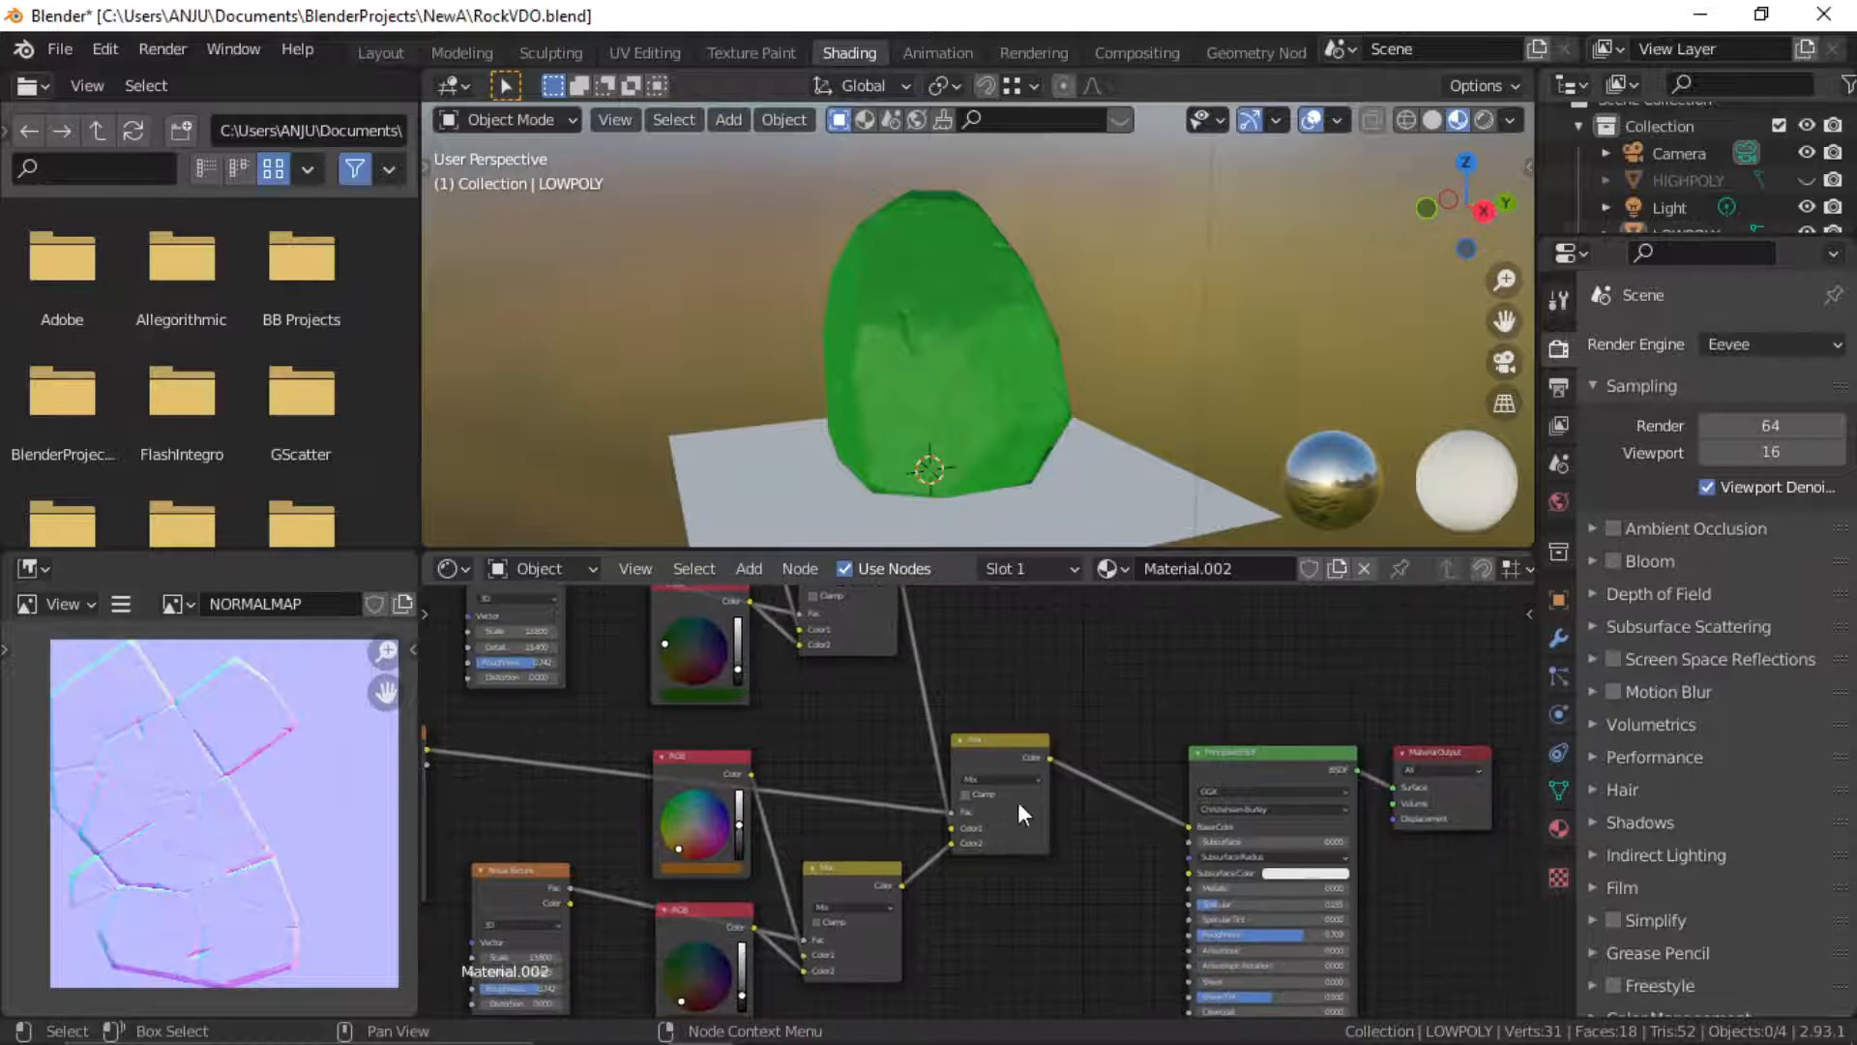
scroll(1017, 801, "up", 1)
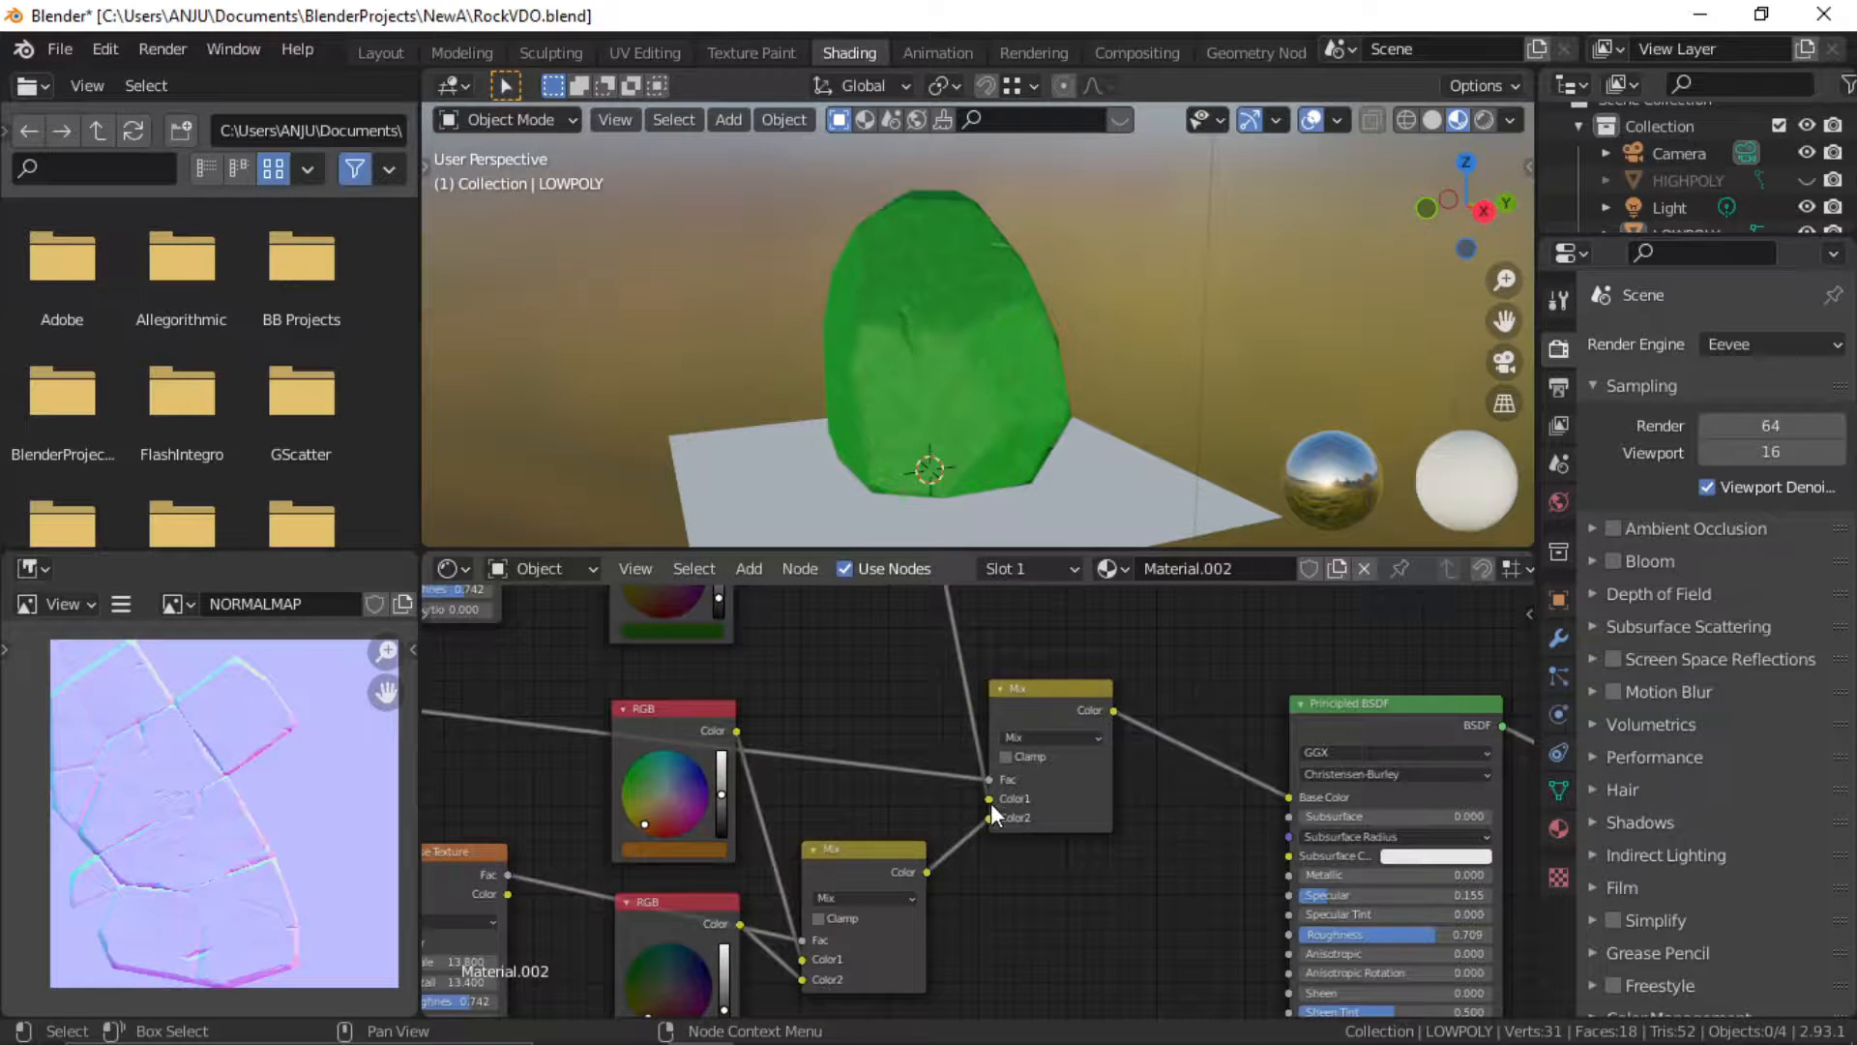
left_click_drag(989, 801, 990, 818)
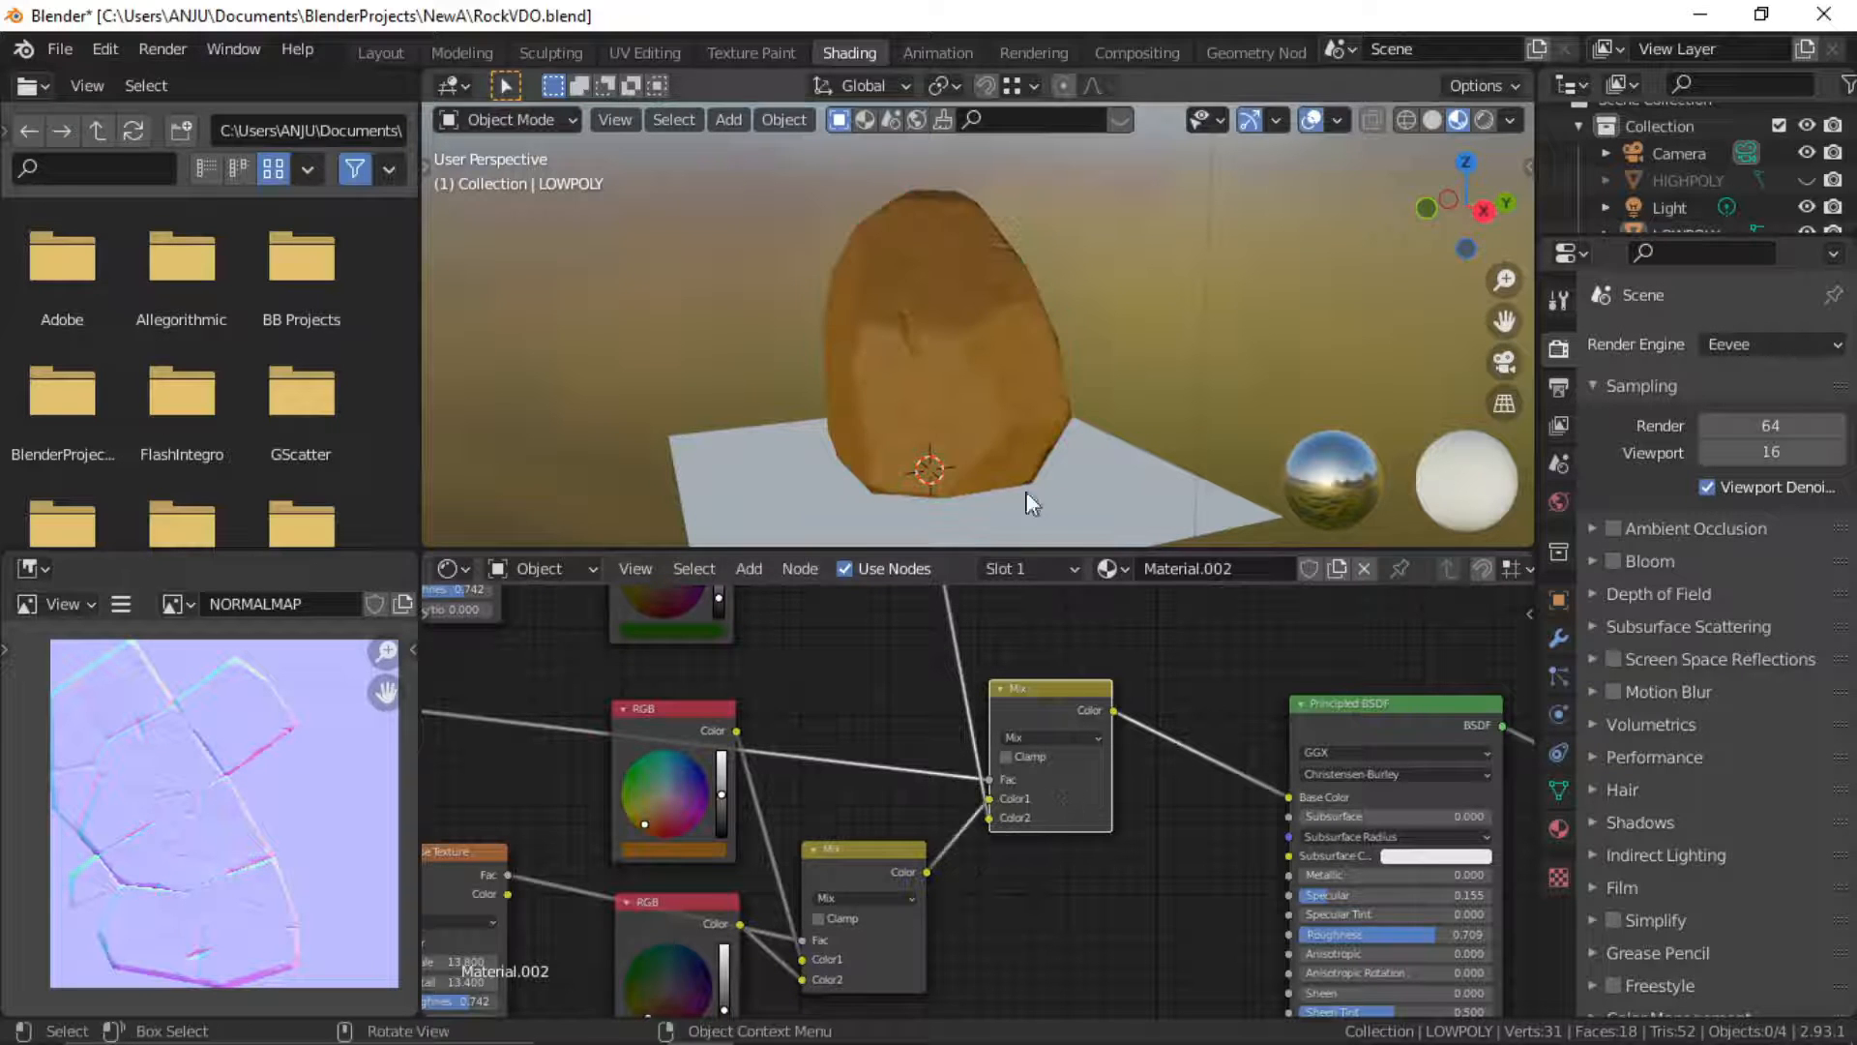
Switch to the Texture Paint workspace for the LOWPOLY rock and widen the 3D viewport beside the GrassMask image
middle_click_drag(1142, 667, 1103, 792)
scroll(1012, 354, "down", 1)
mouse_move(925, 375)
middle_mouse_down()
mouse_move(995, 412)
mouse_move(907, 385)
middle_mouse_up()
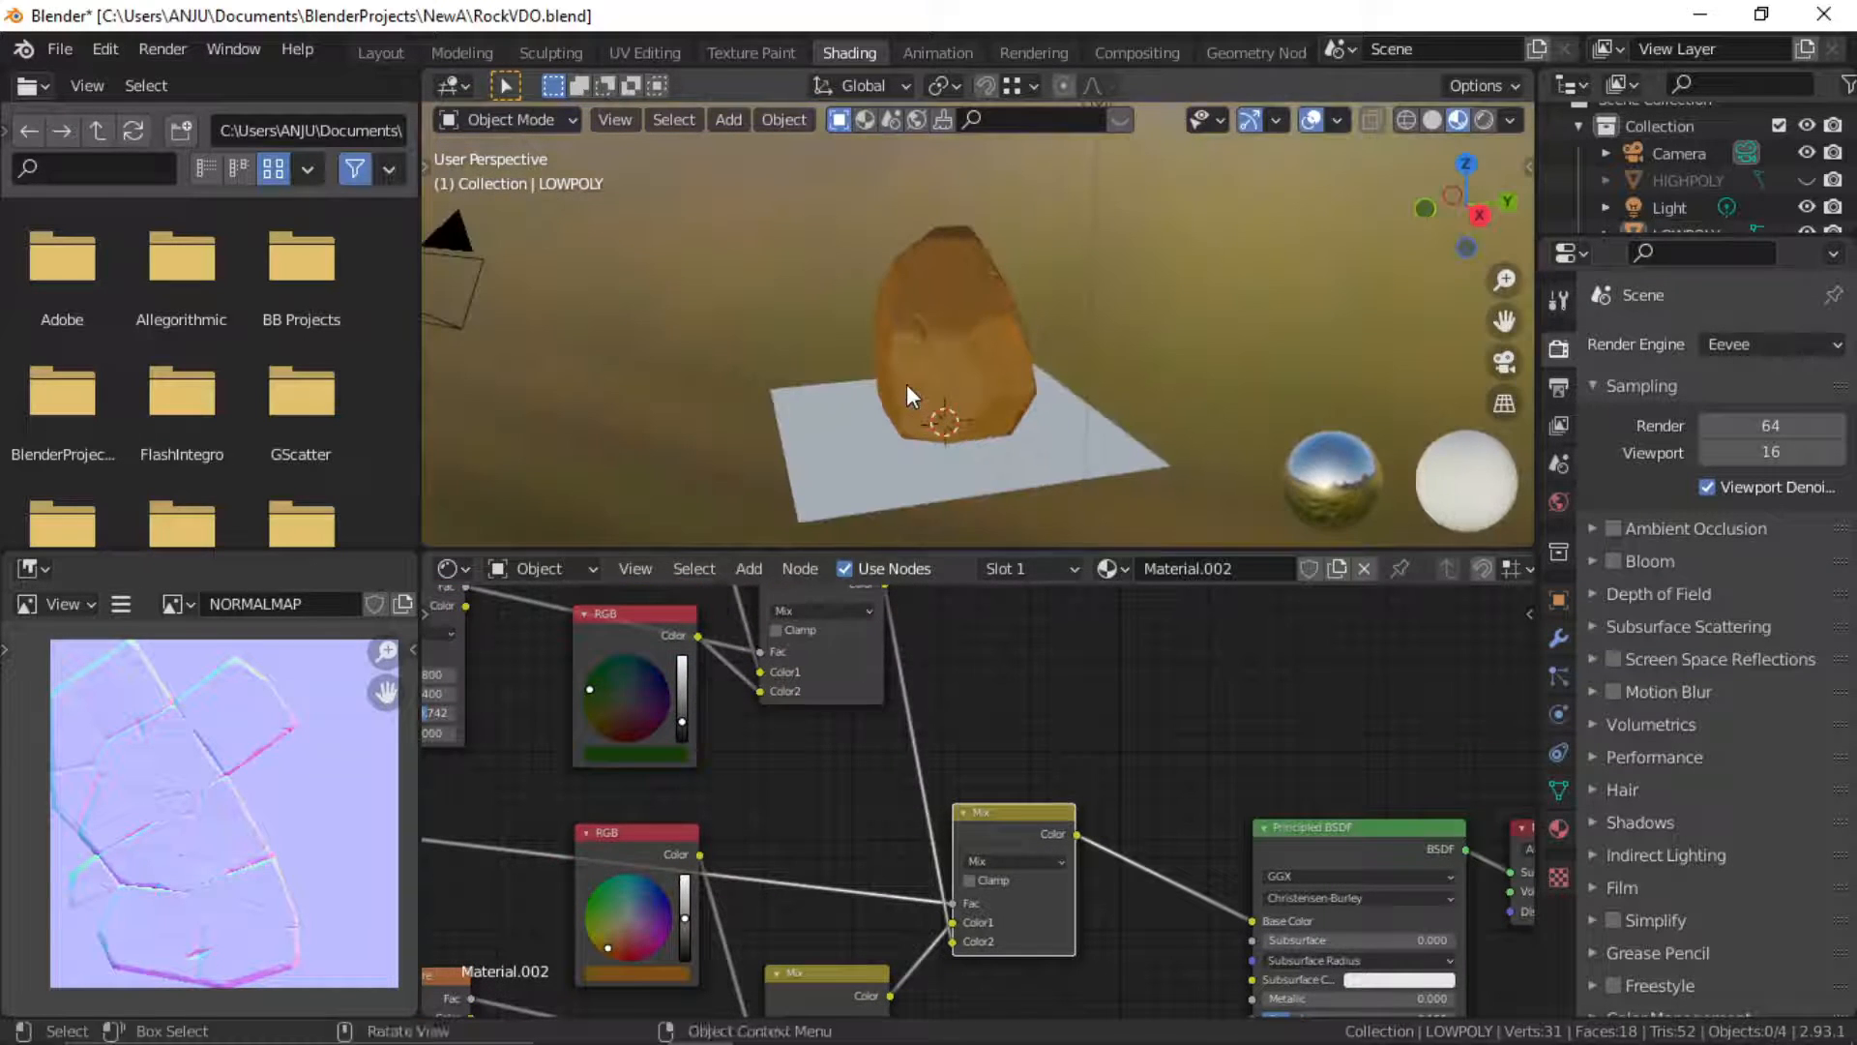
middle_click_drag(1027, 782, 1405, 745)
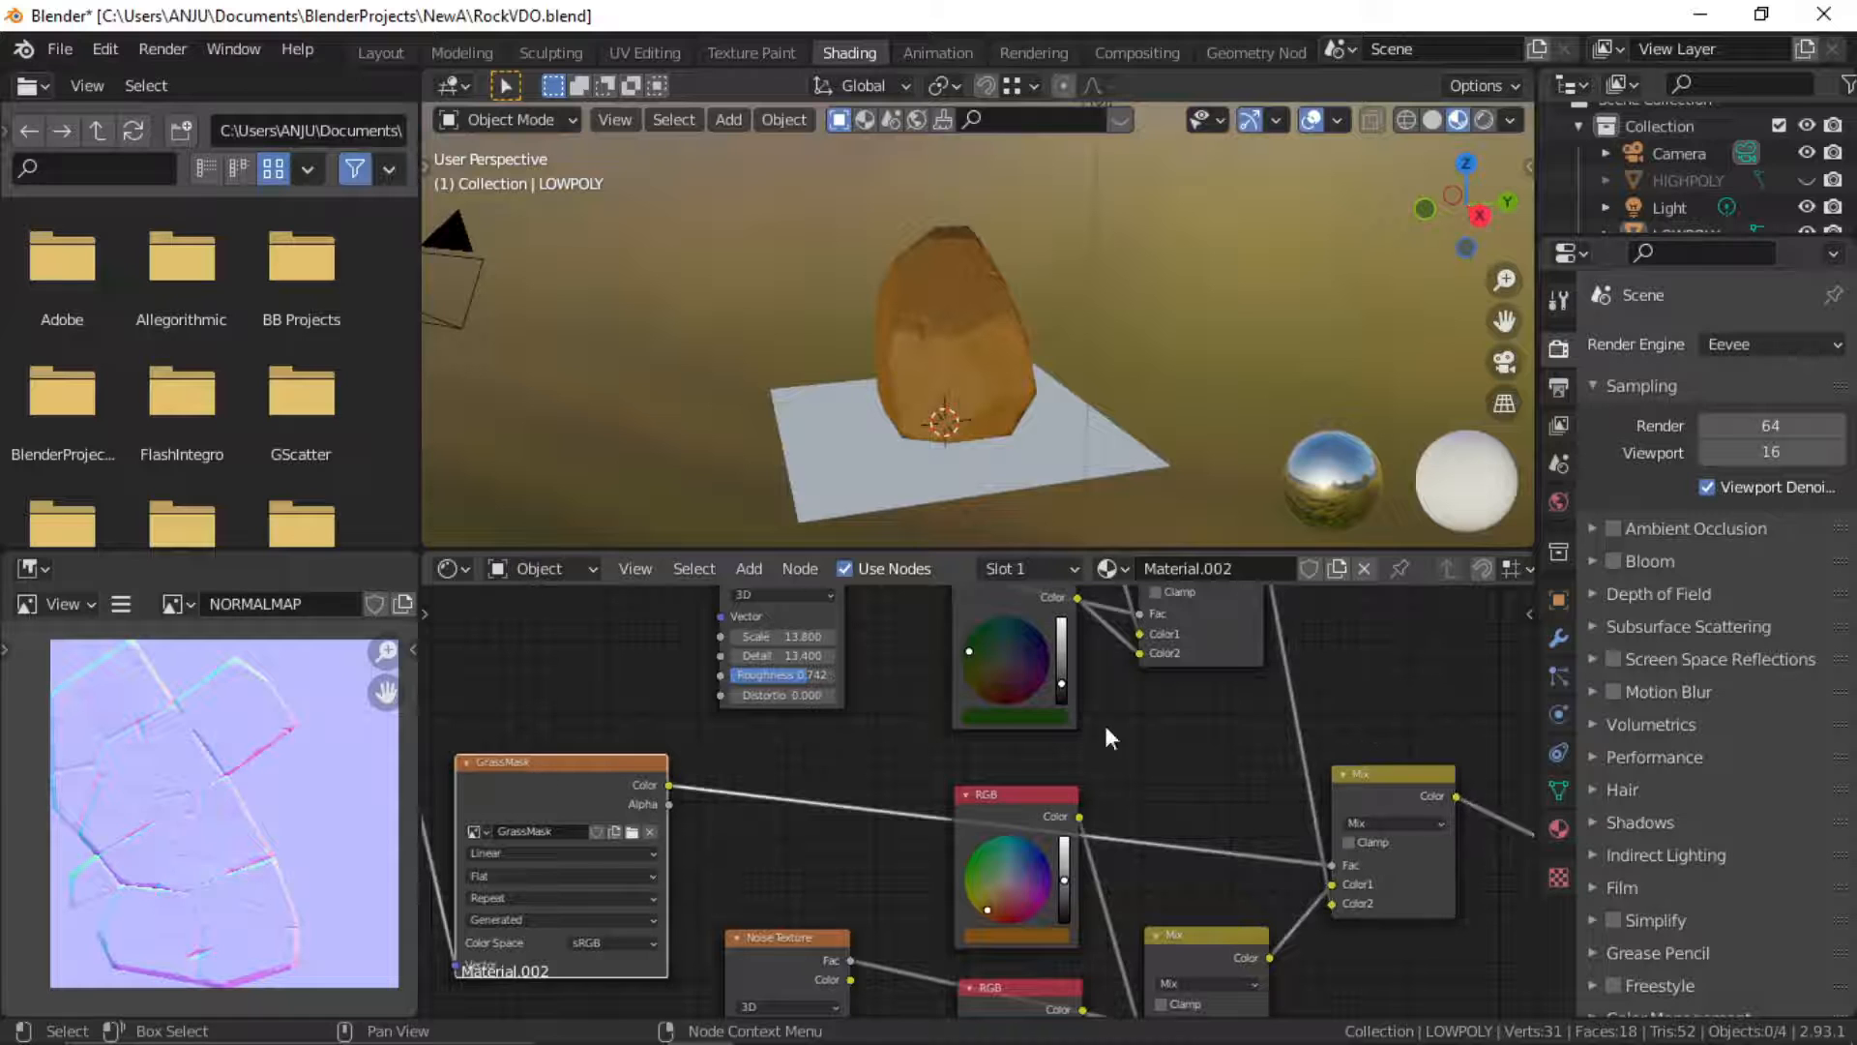
middle_click_drag(1152, 726, 1001, 767)
middle_click_drag(1124, 723, 969, 726)
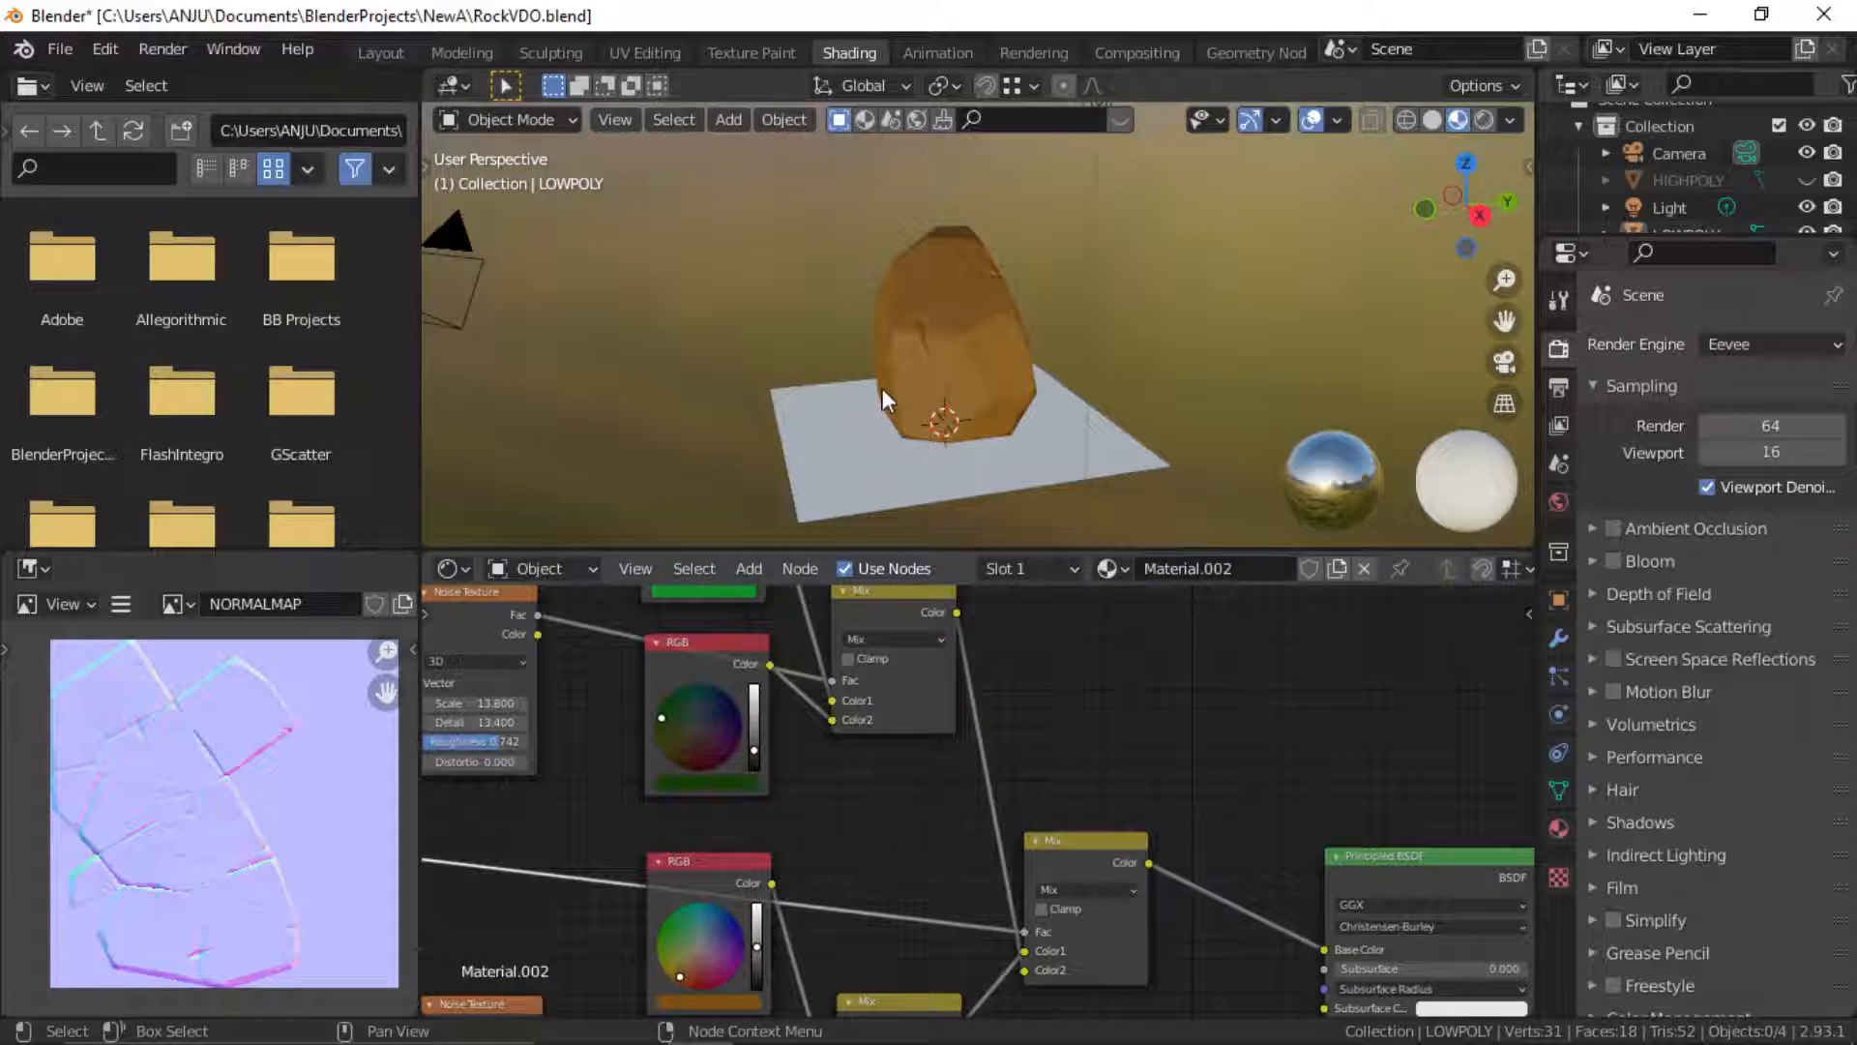
left_click(774, 50)
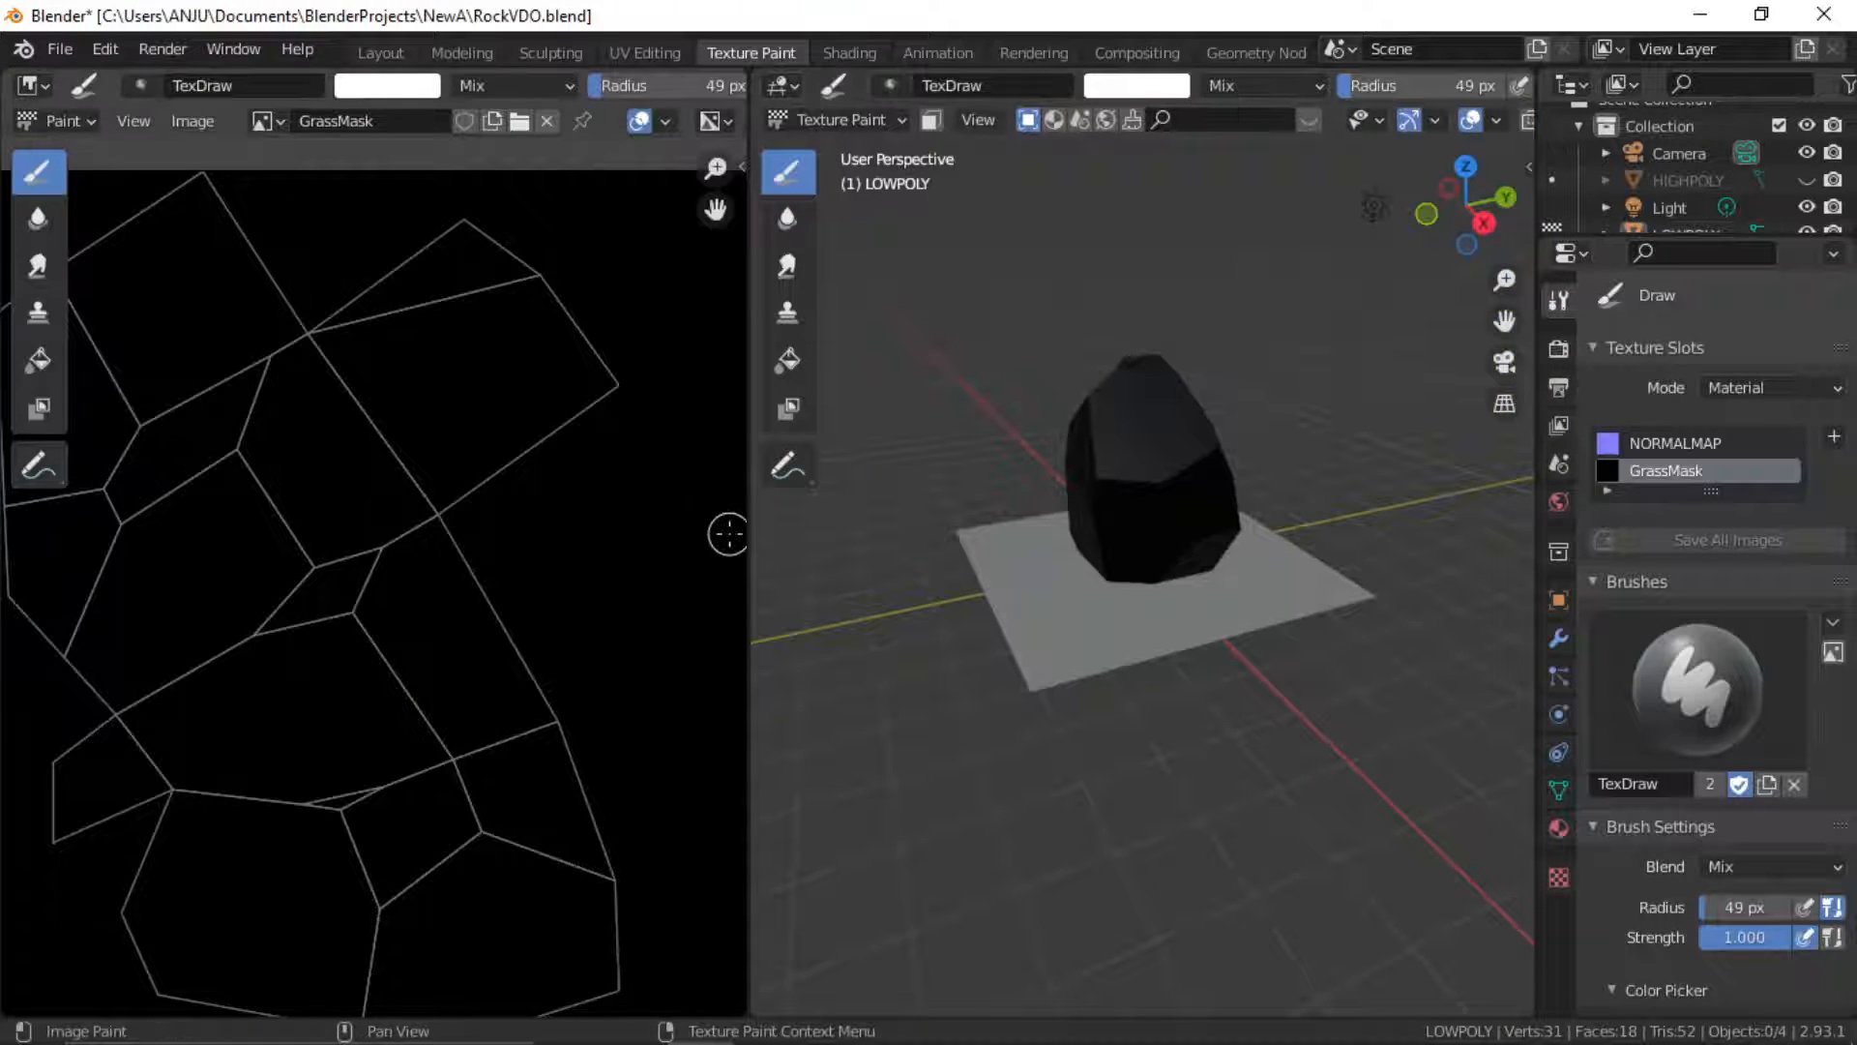
left_click_drag(746, 539, 493, 578)
scroll(435, 568, "down", 3)
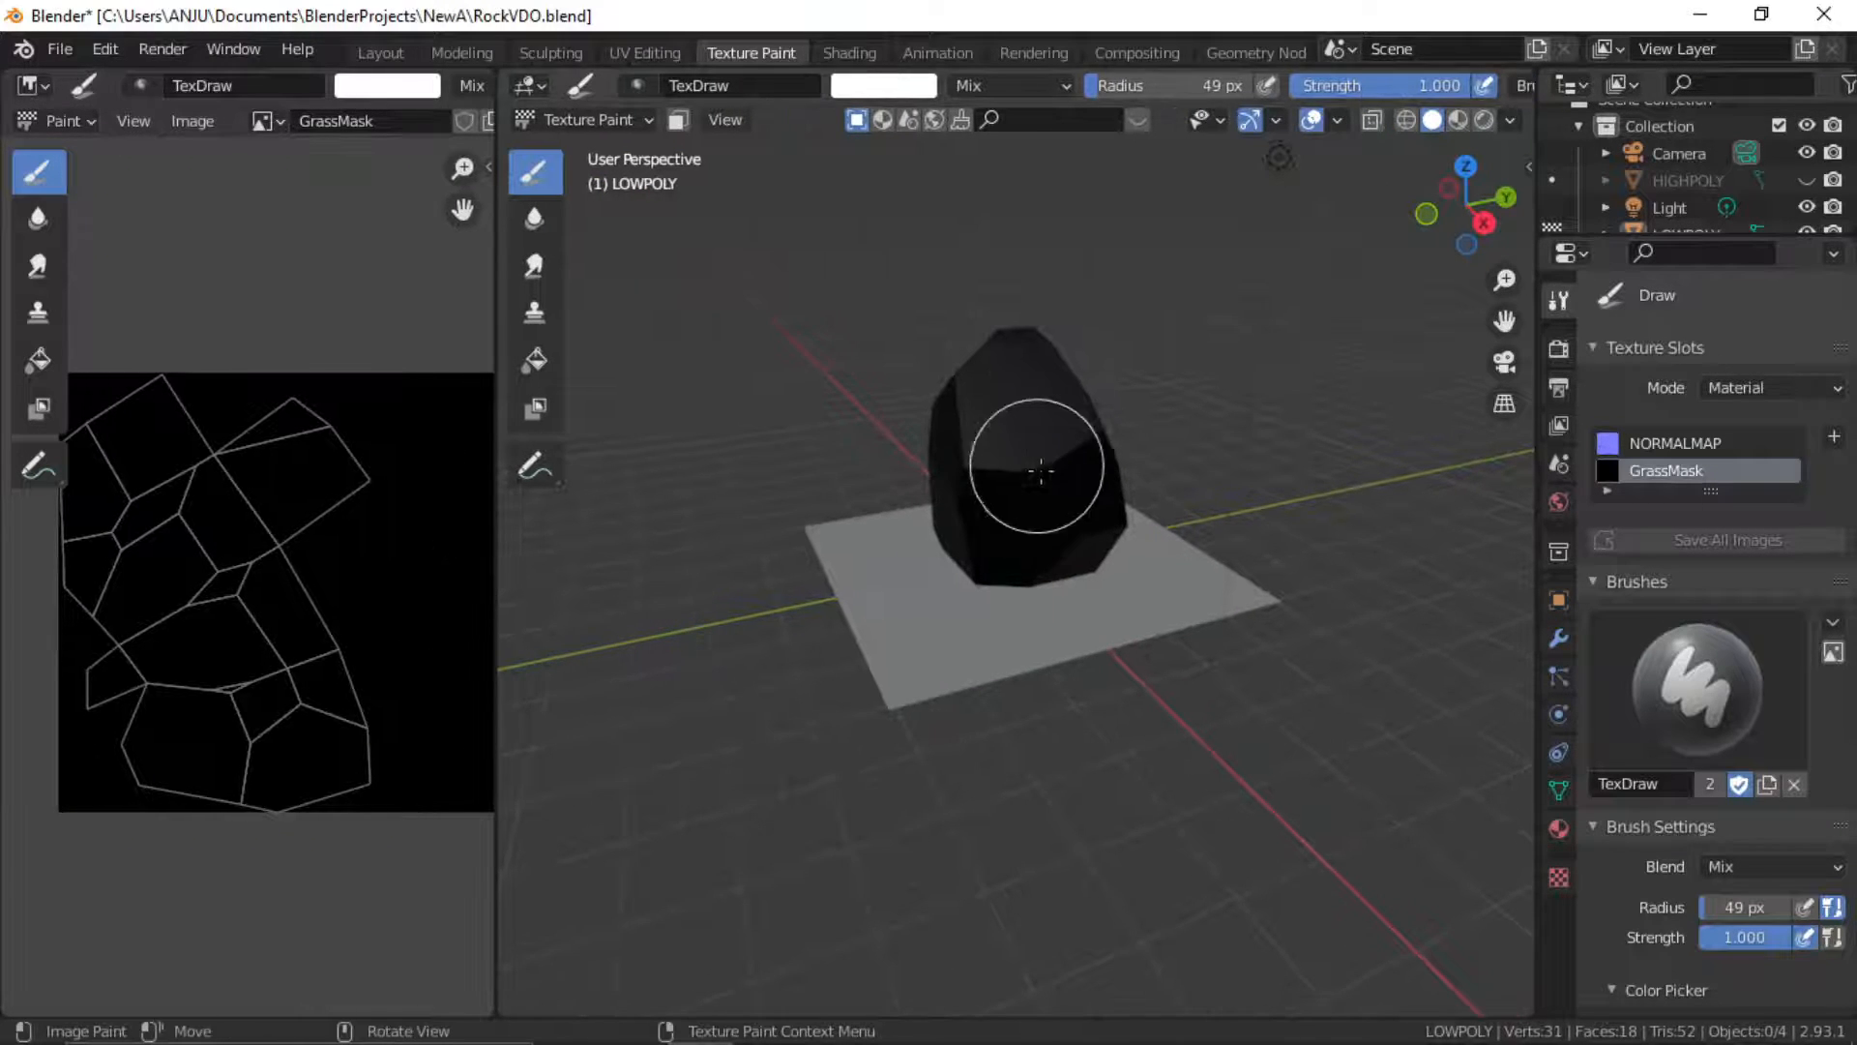
Show the rock in Material Preview shading with a close-up view for painting
mouse_move(1015, 477)
middle_mouse_down()
mouse_move(939, 634)
mouse_move(884, 566)
mouse_move(908, 601)
mouse_move(924, 568)
middle_mouse_up()
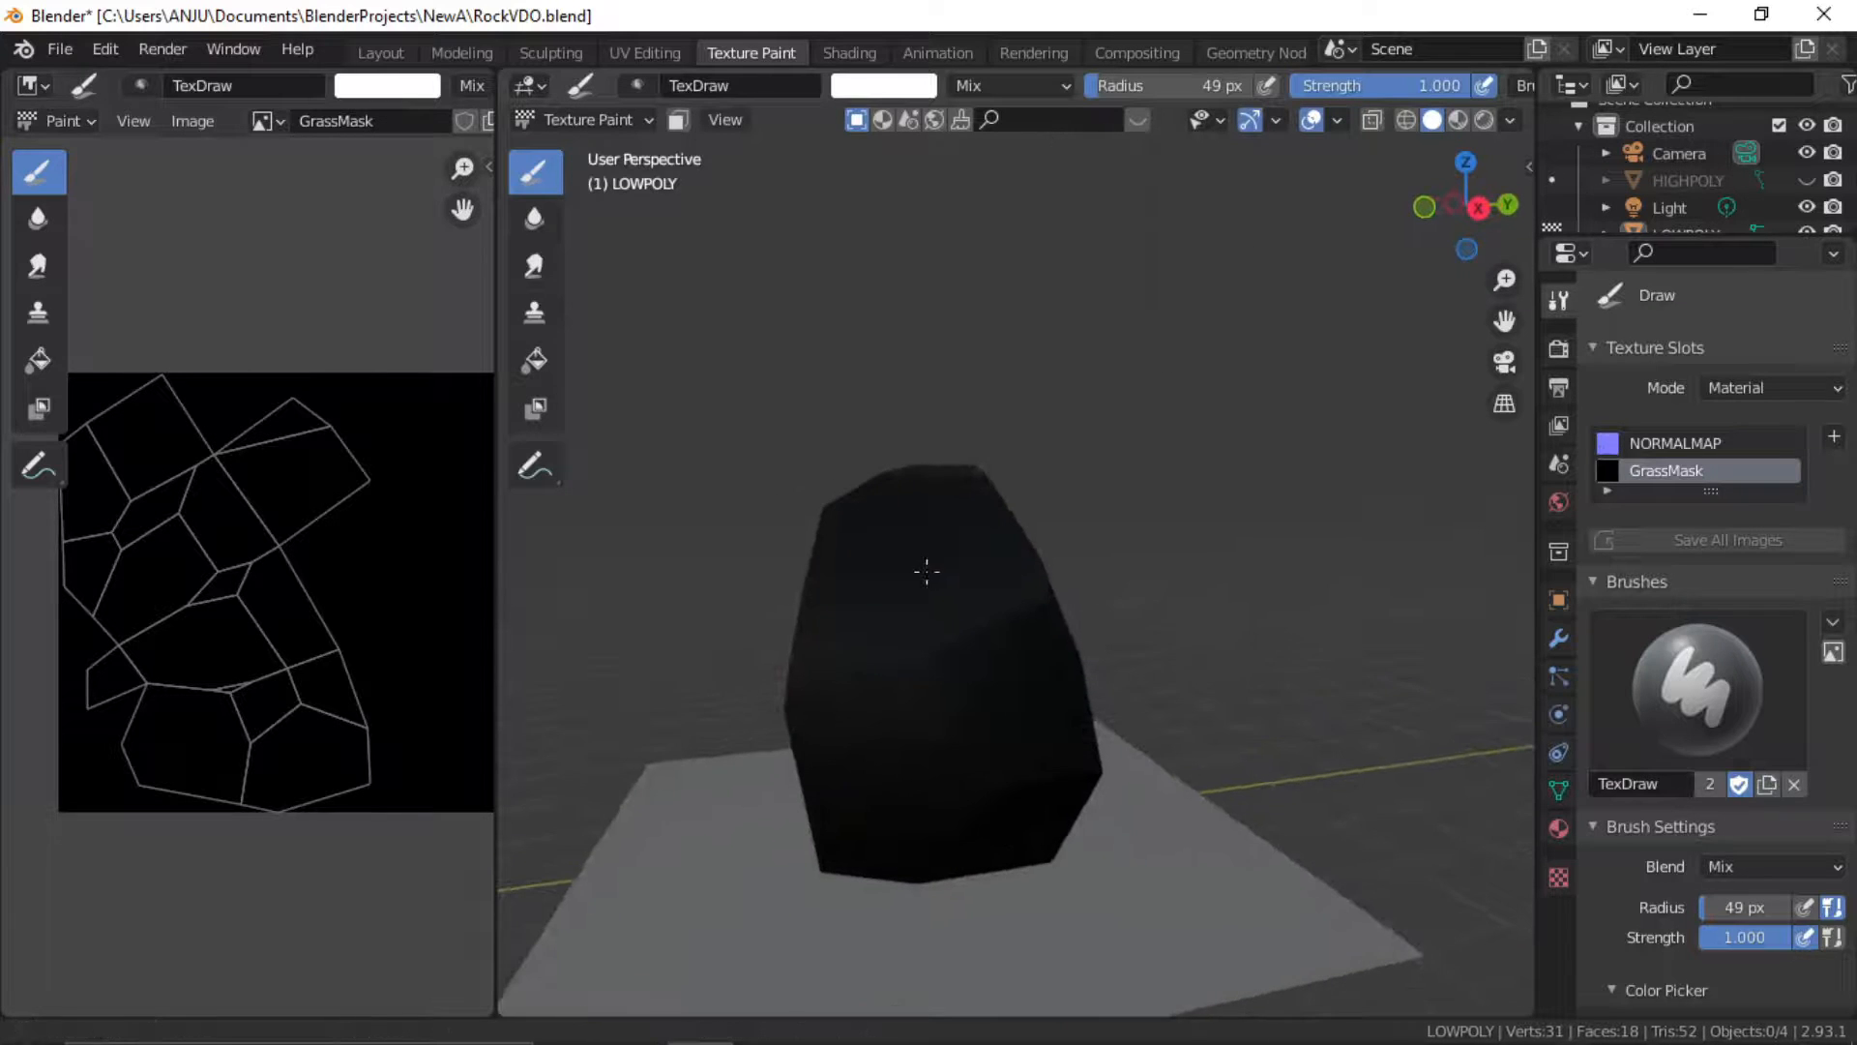
left_click(1456, 121)
scroll(945, 630, "up", 3)
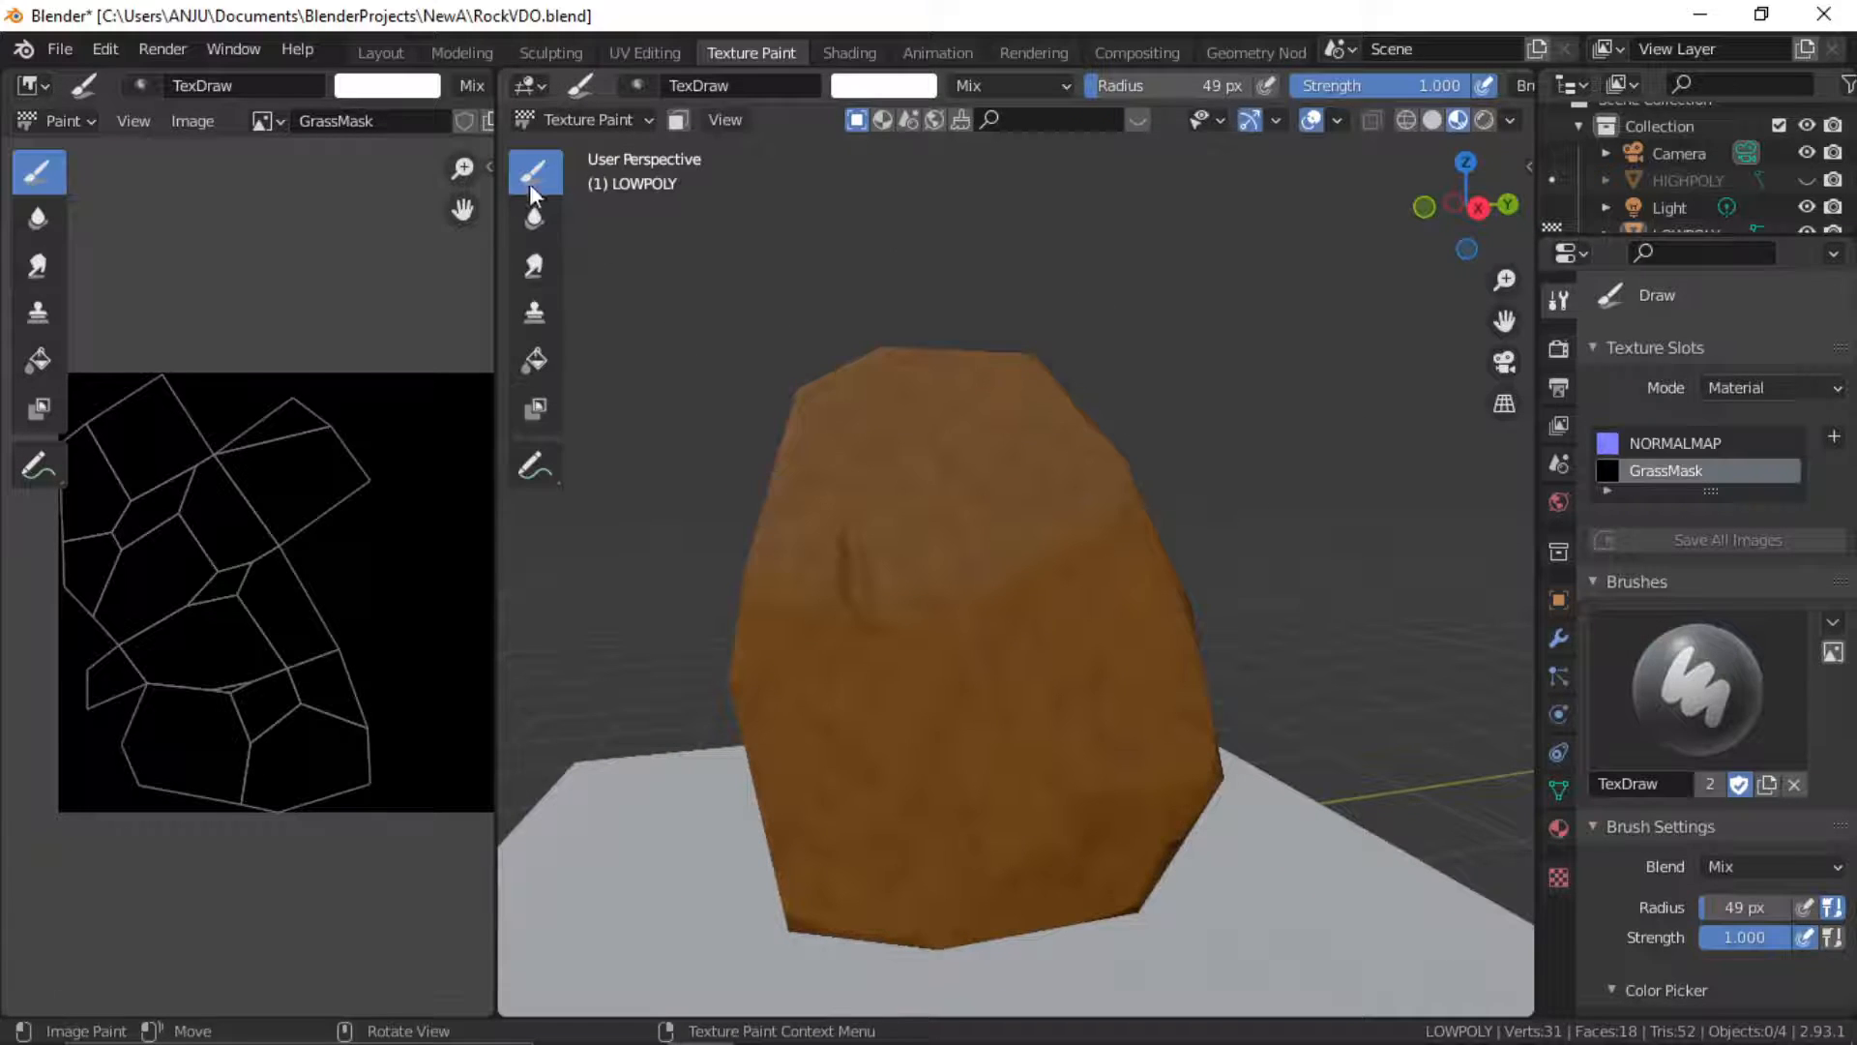
Create a new texture for the TexDraw brush's Texture Mask
scroll(1731, 623, "down", 10)
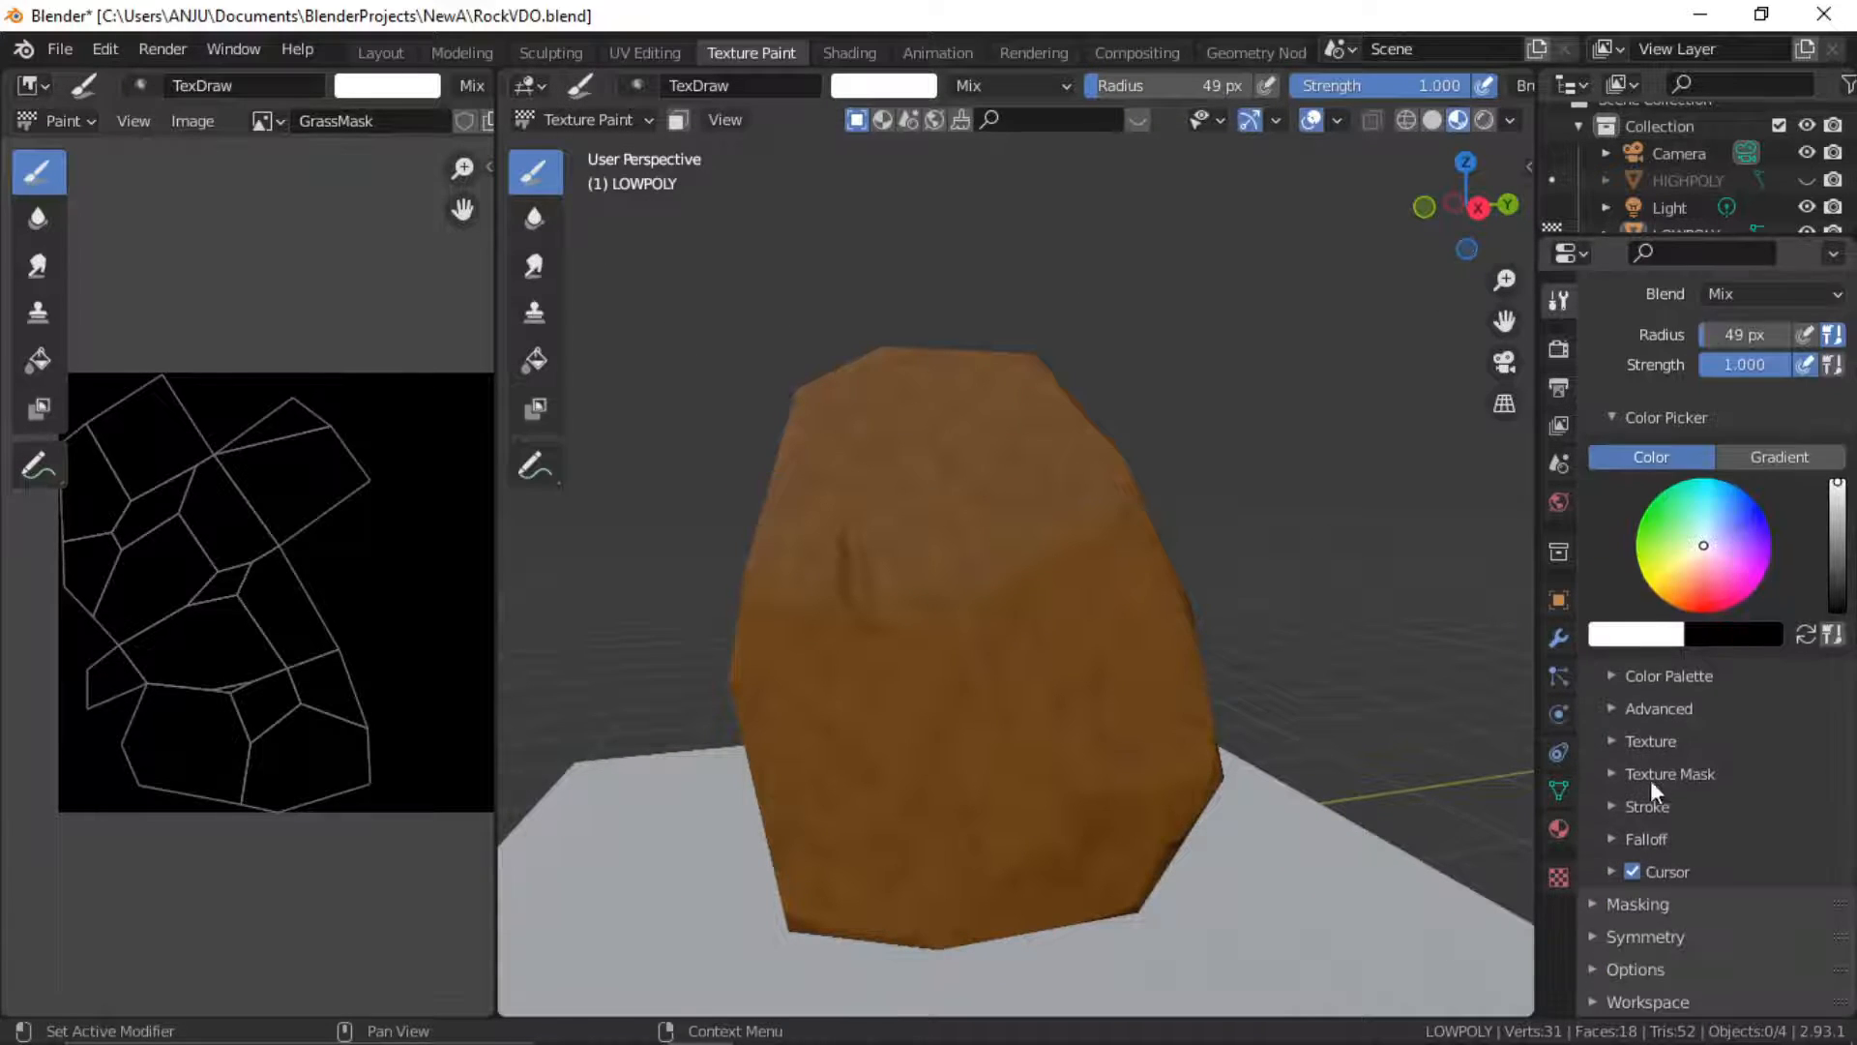
left_click(1609, 769)
scroll(1680, 920, "down", 1)
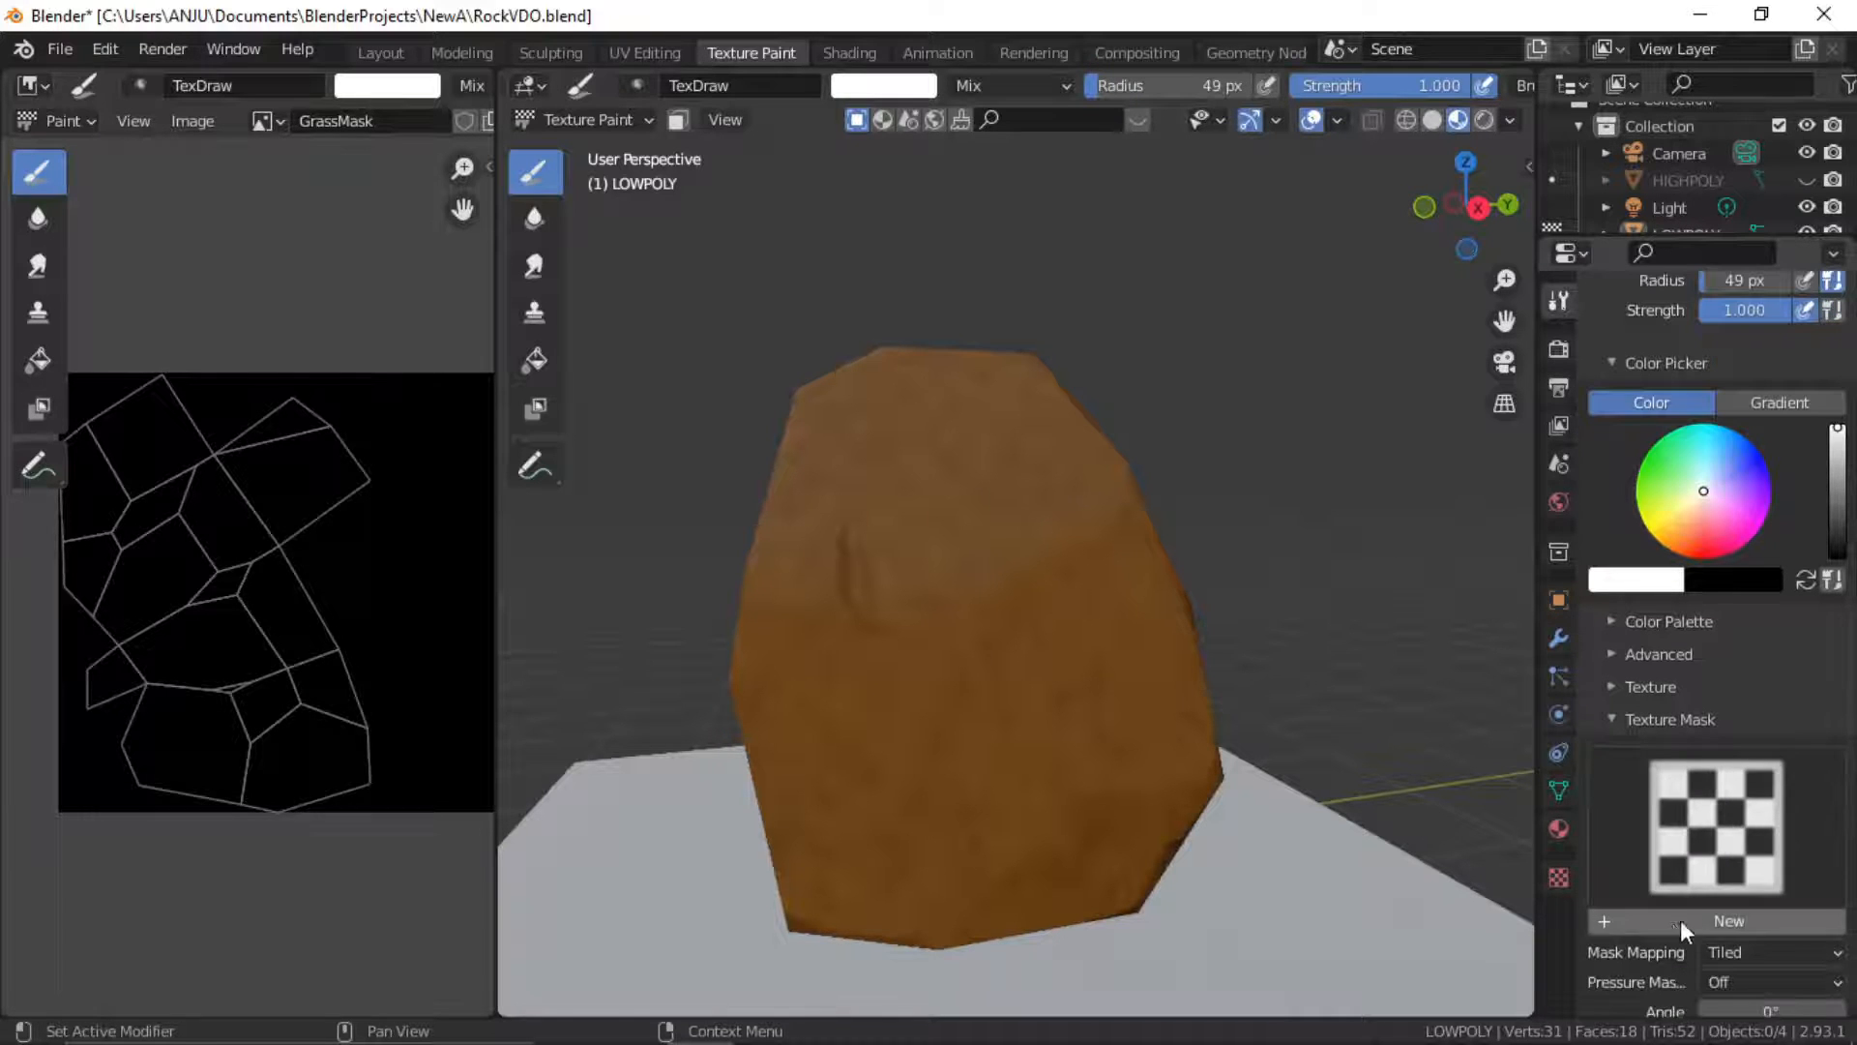
left_click(1681, 920)
scroll(1733, 878, "down", 2)
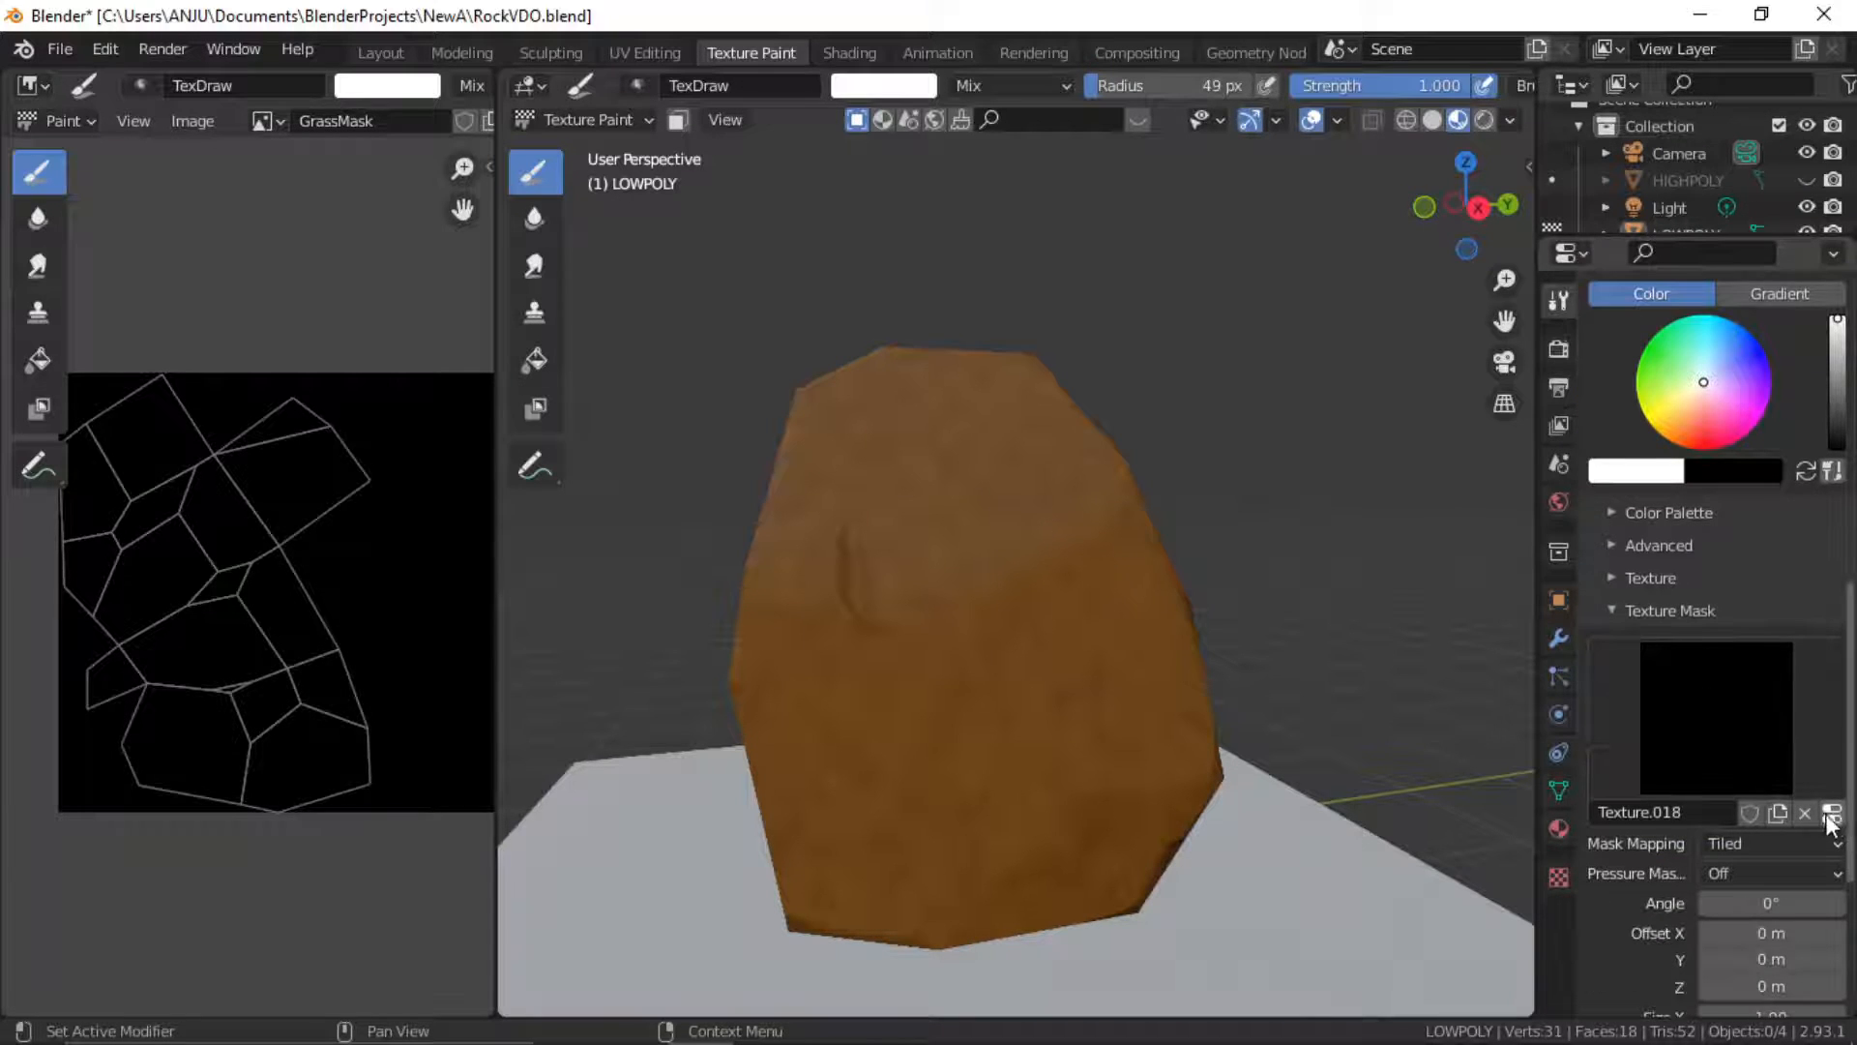
Set the brush mask texture's type to Clouds with Hard noise
left_click(1831, 812)
left_click(1721, 424)
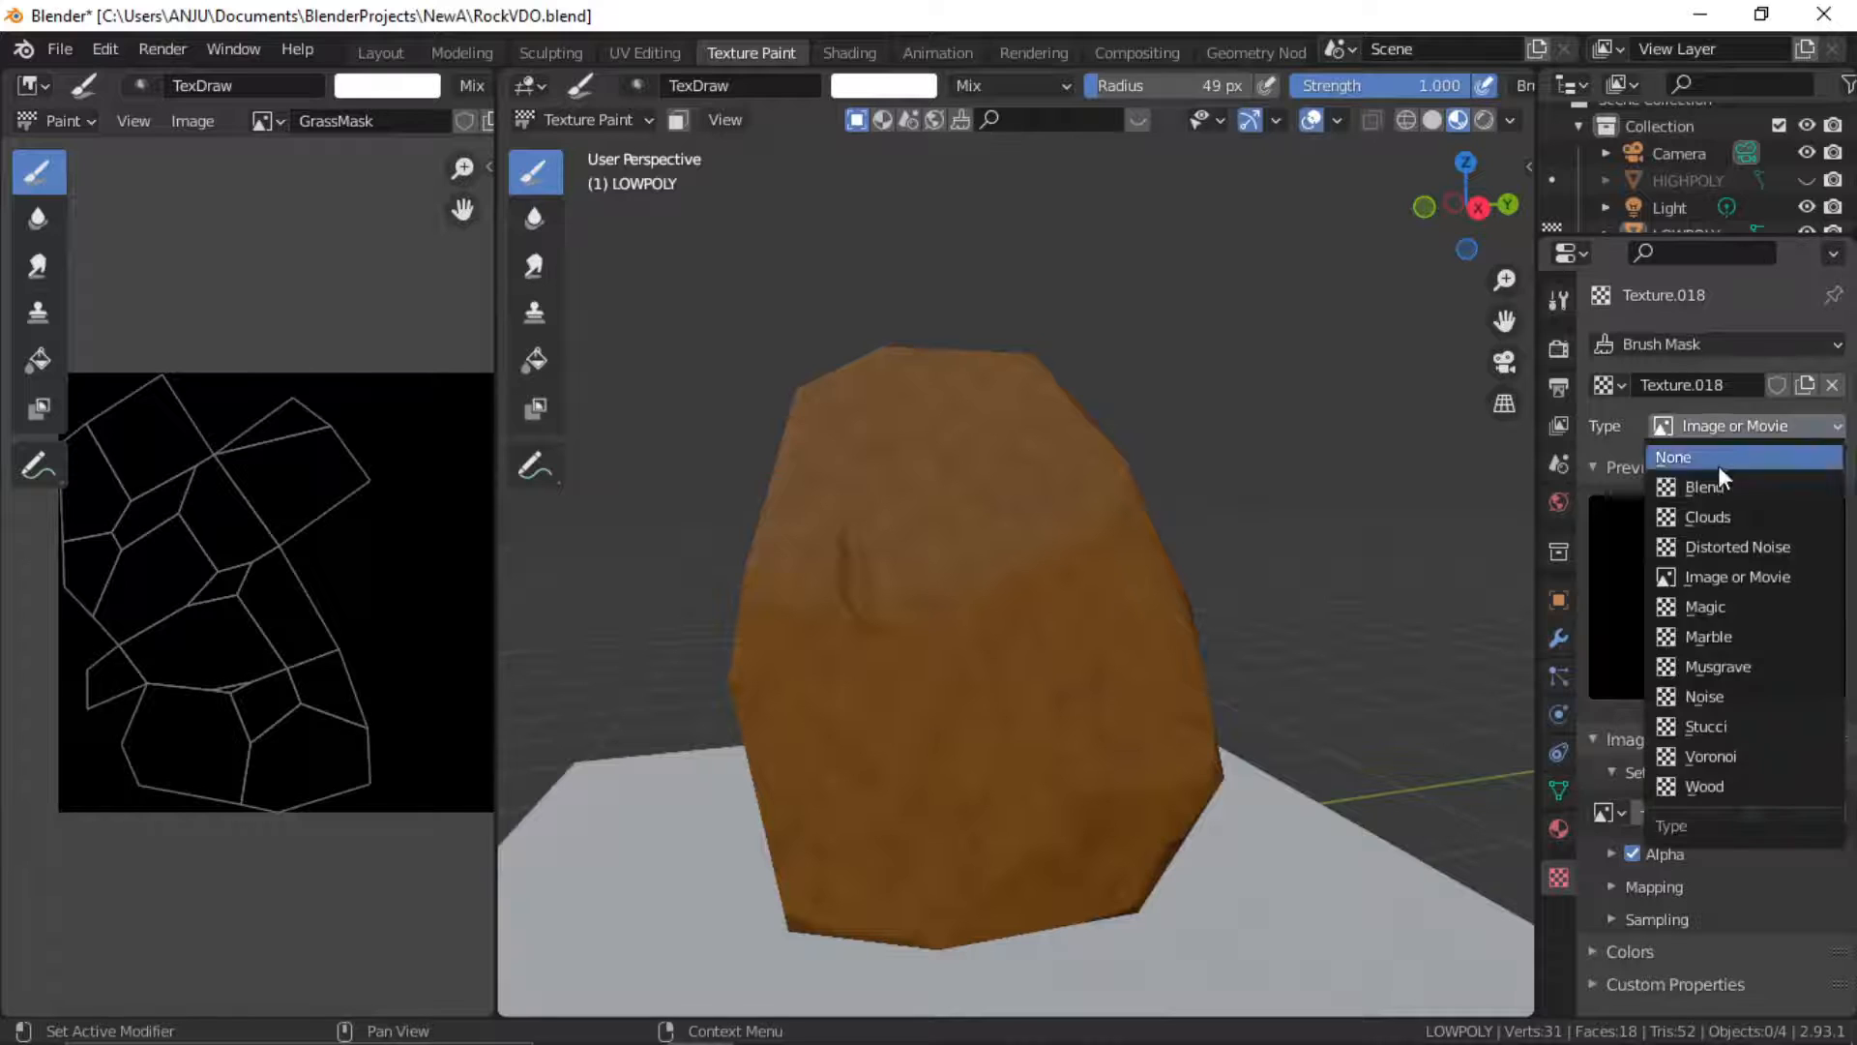
left_click(1714, 523)
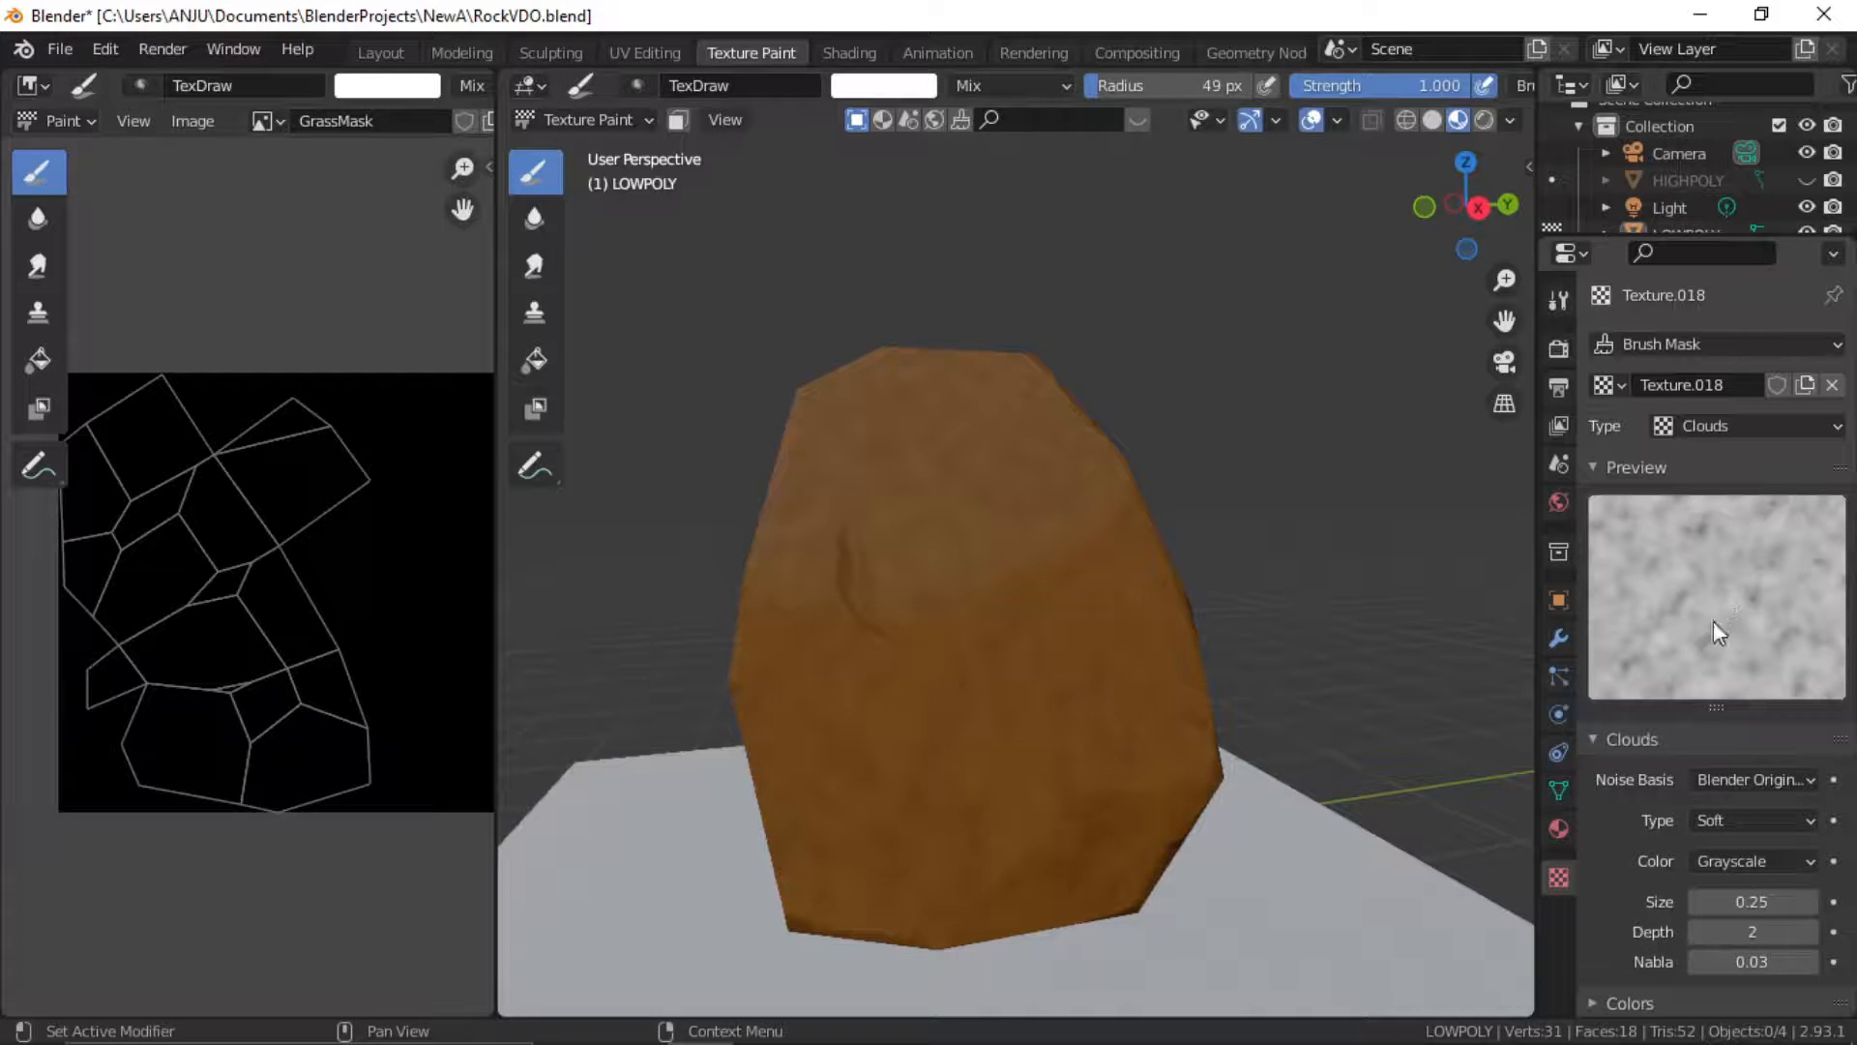
left_click(1727, 823)
left_click(1710, 881)
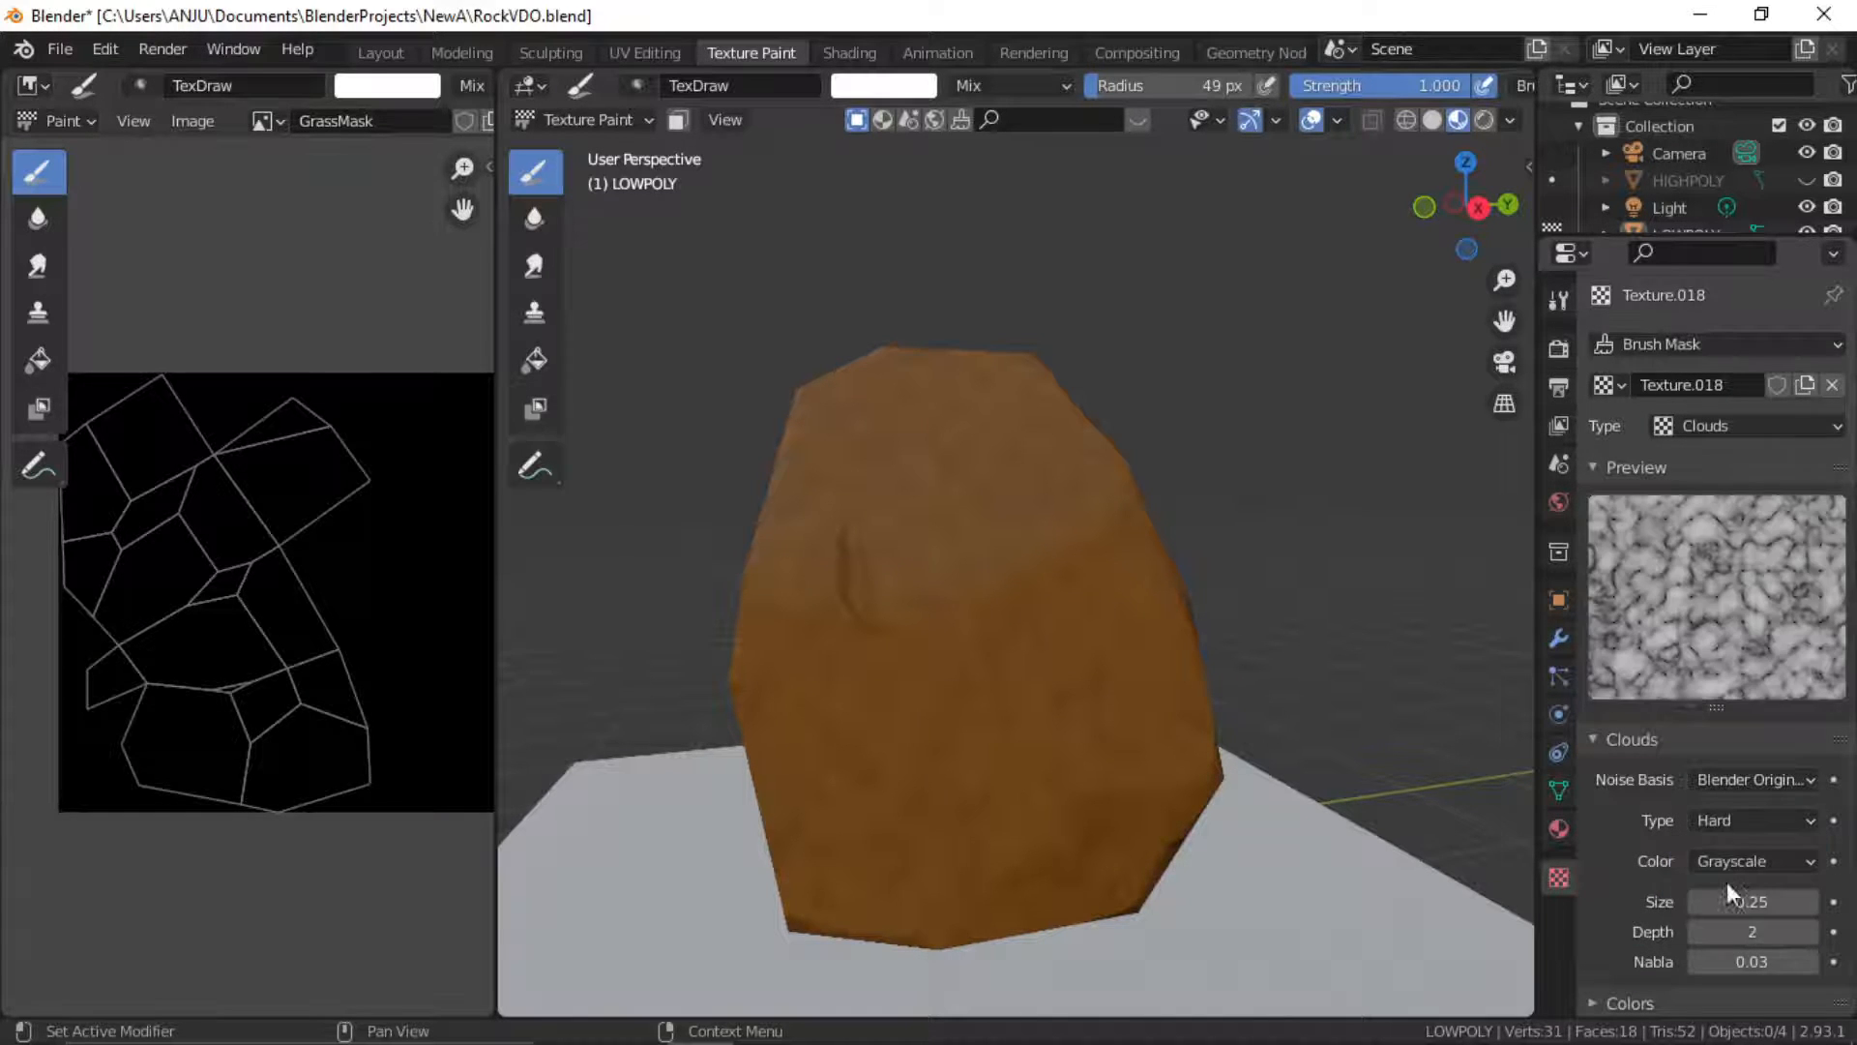
Return to the TexDraw brush settings and set the texture mask's mapping to Random
left_click(1559, 301)
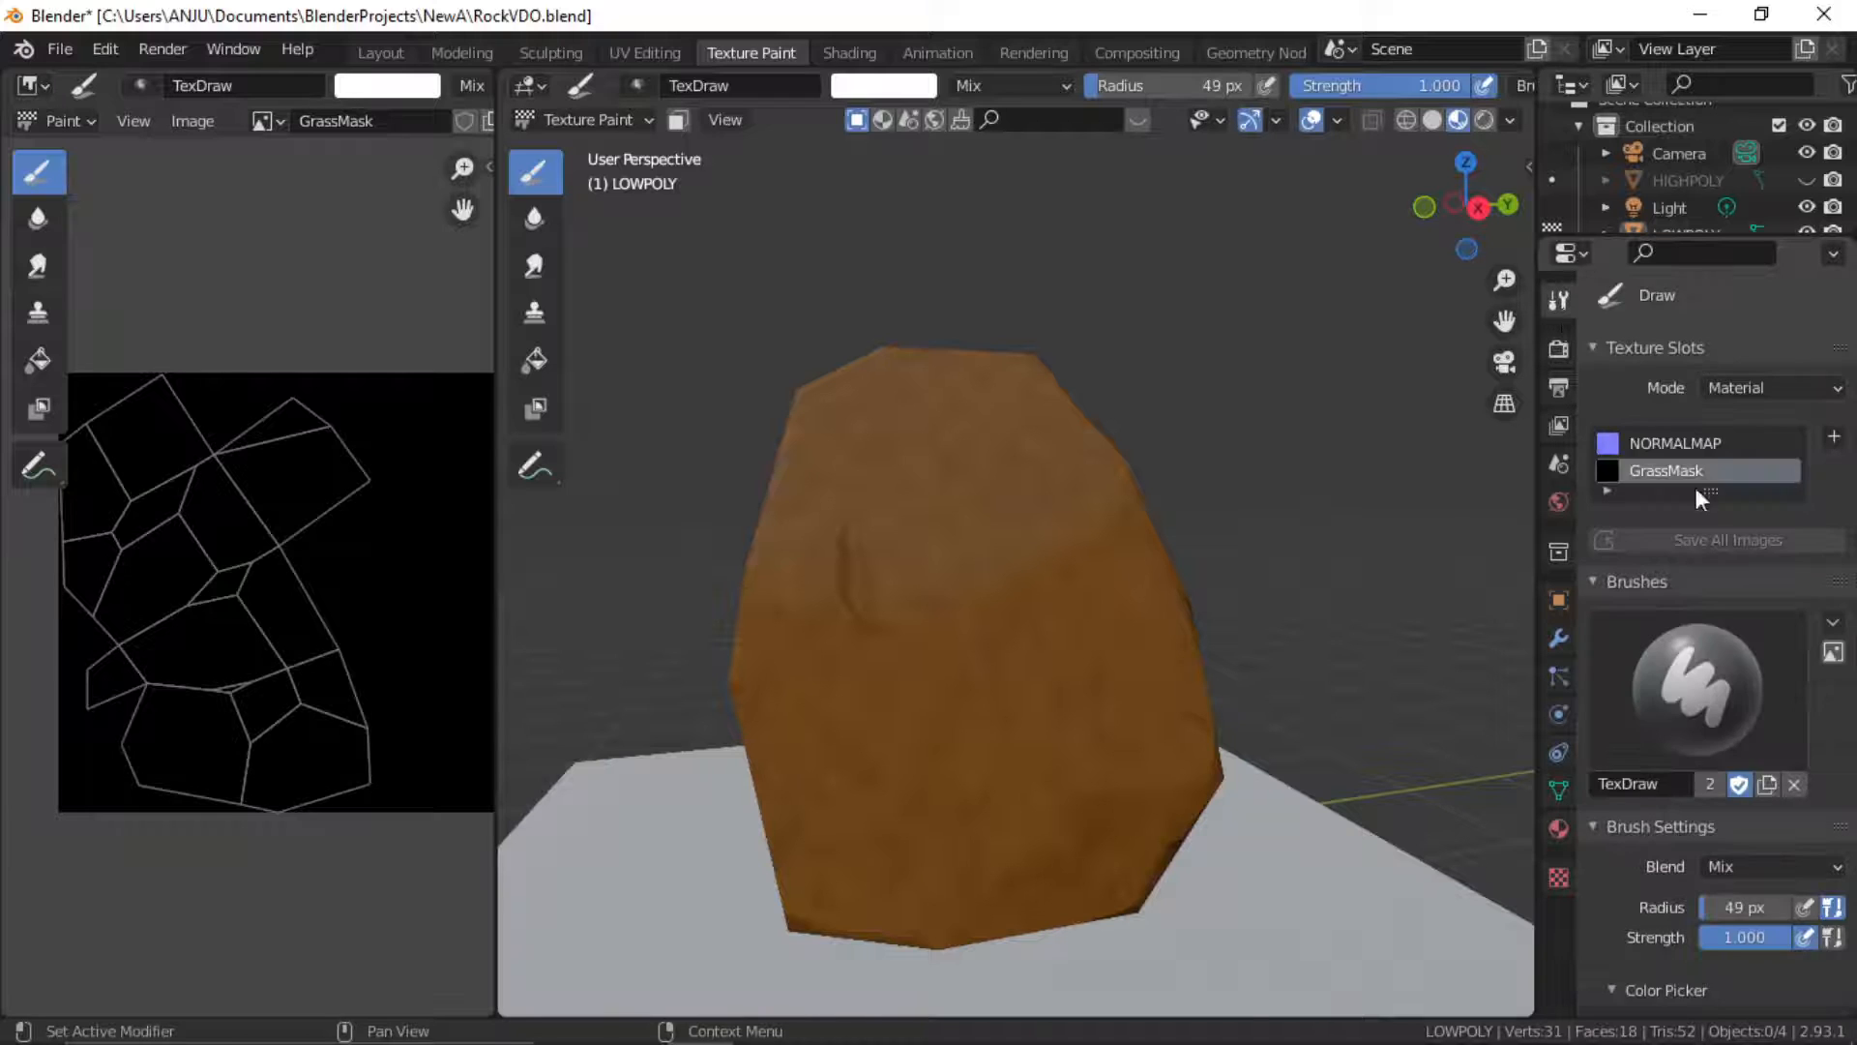
scroll(1703, 542, "down", 4)
scroll(1714, 619, "down", 3)
scroll(1714, 617, "down", 10)
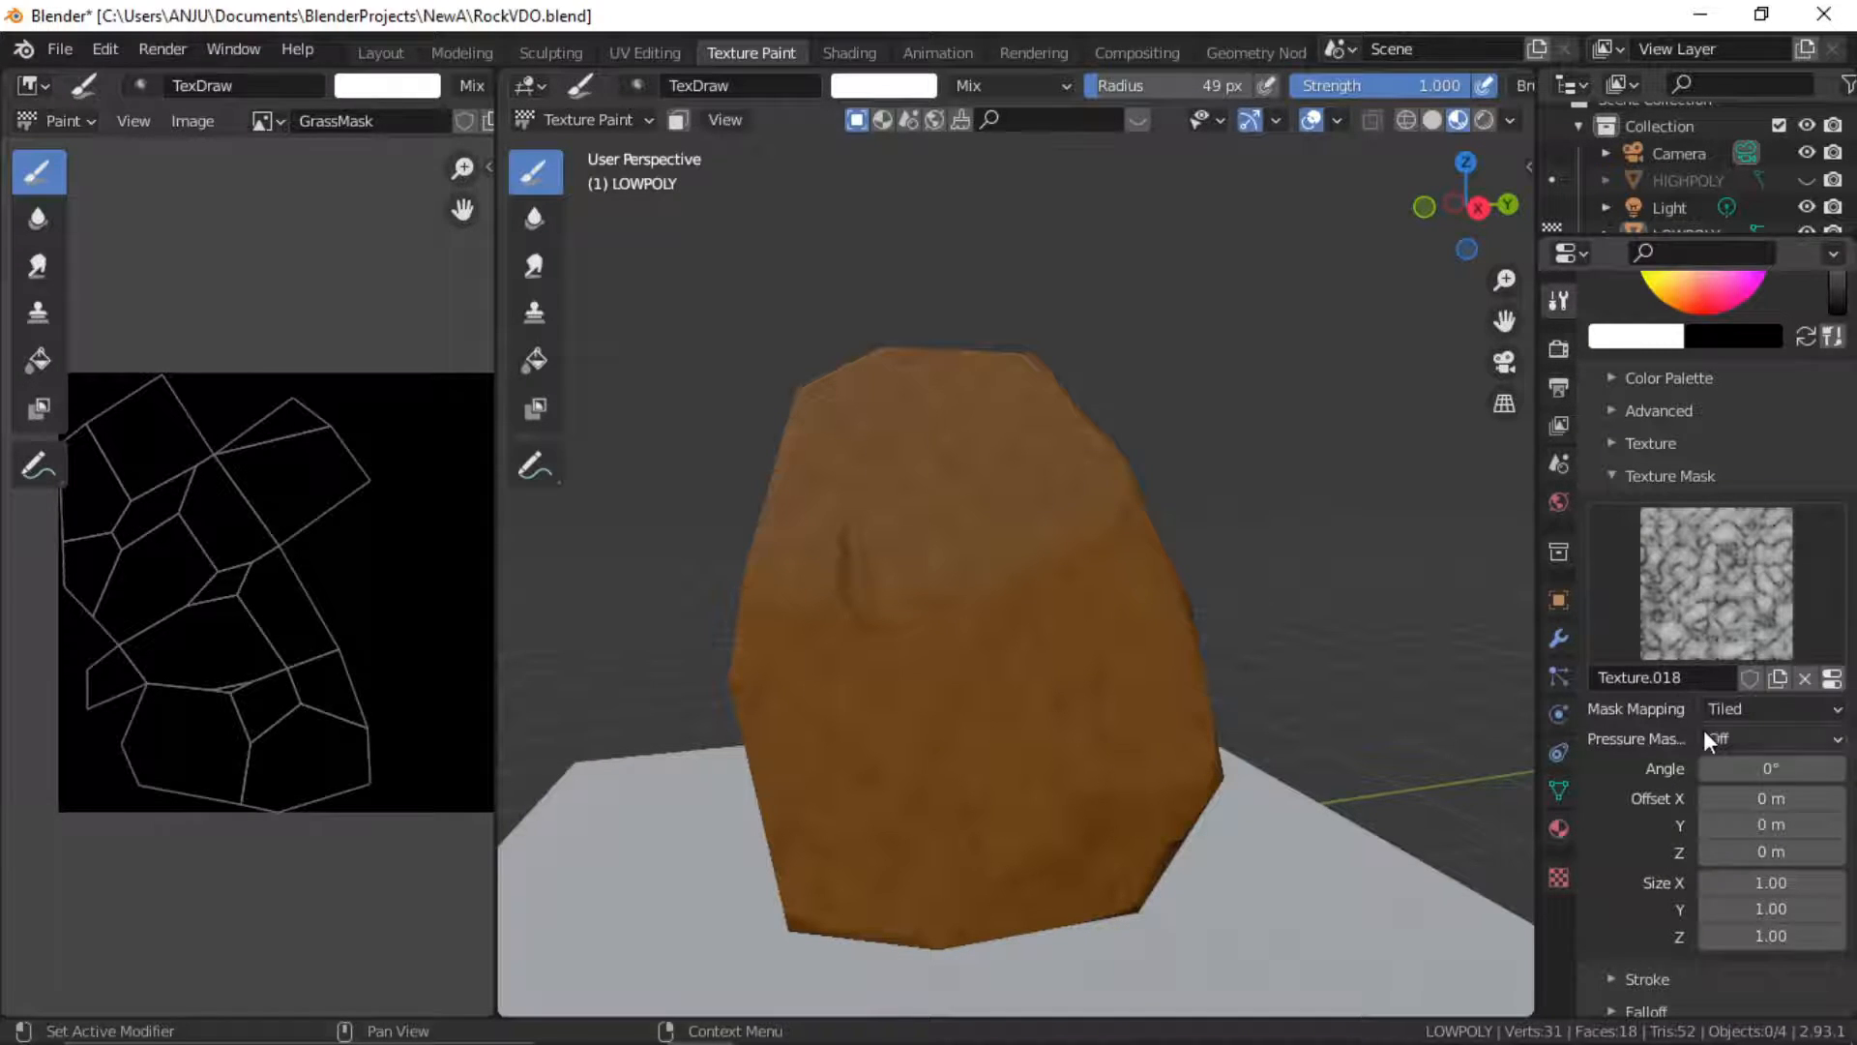
scroll(1686, 750, "down", 3)
scroll(1691, 691, "up", 4)
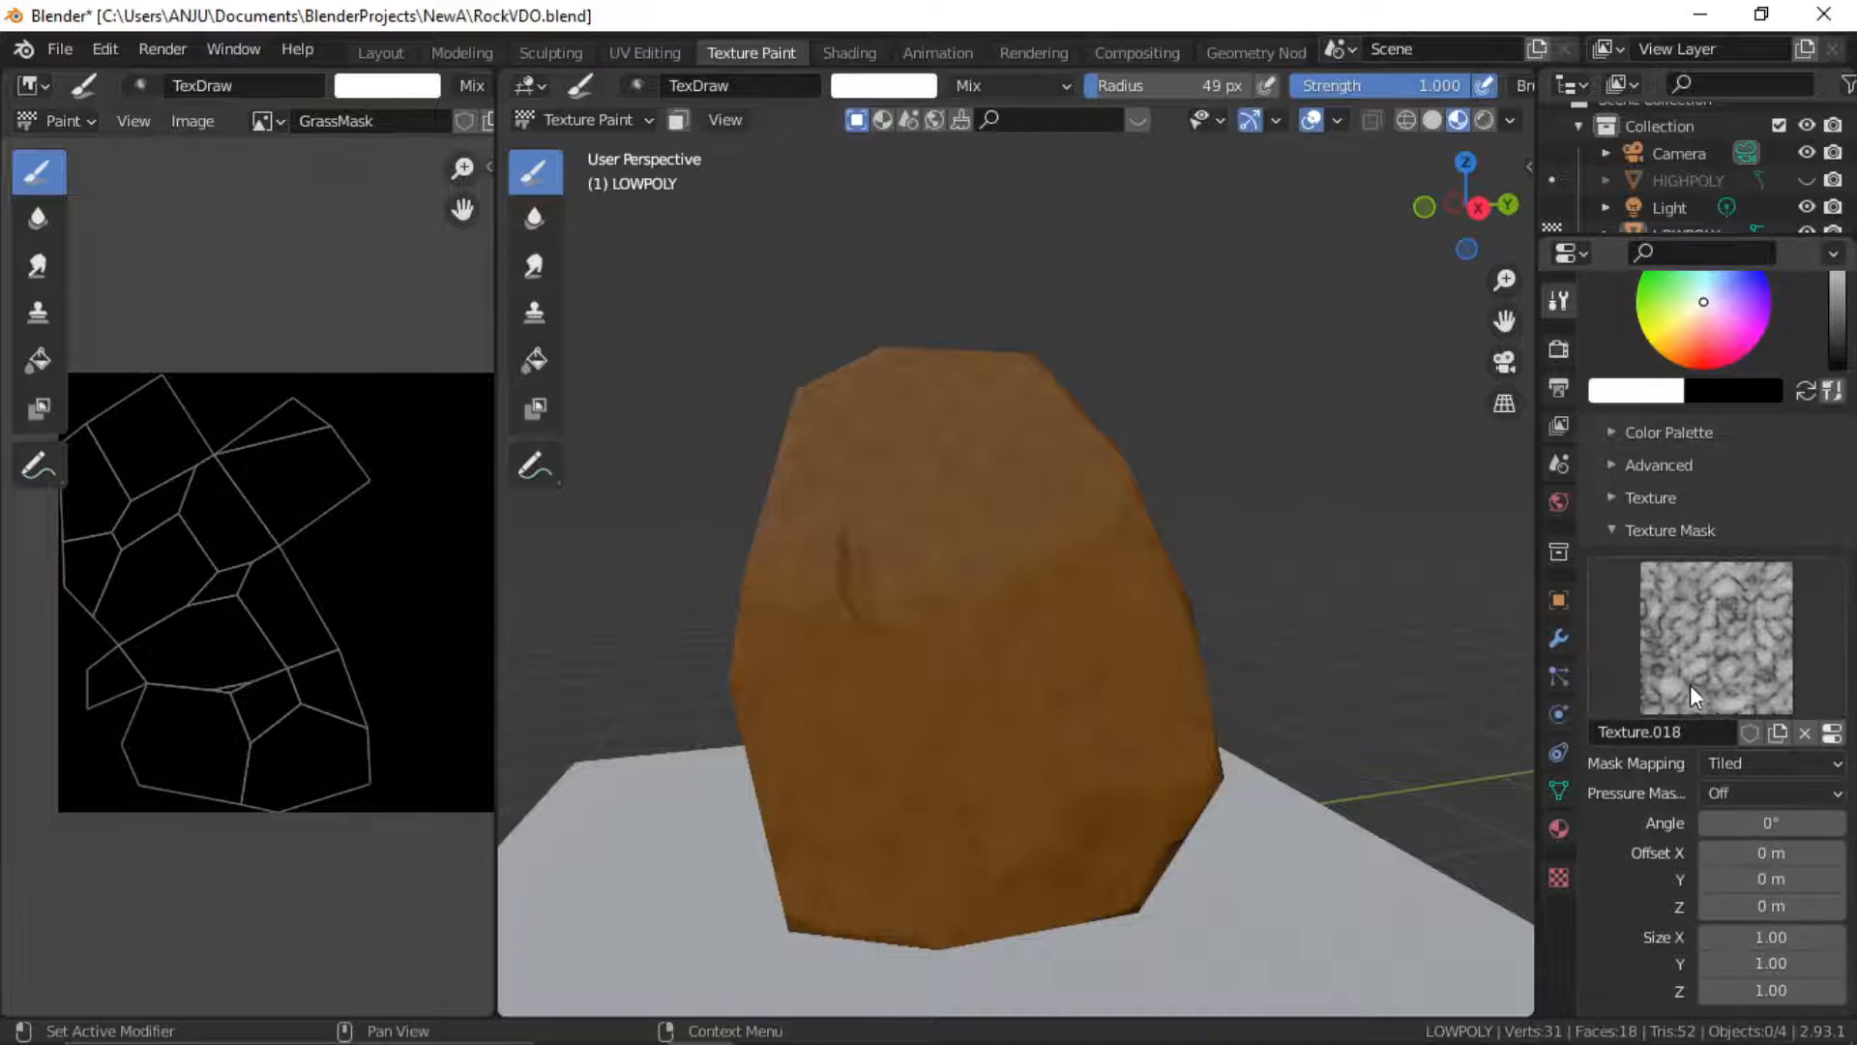
left_click(1770, 762)
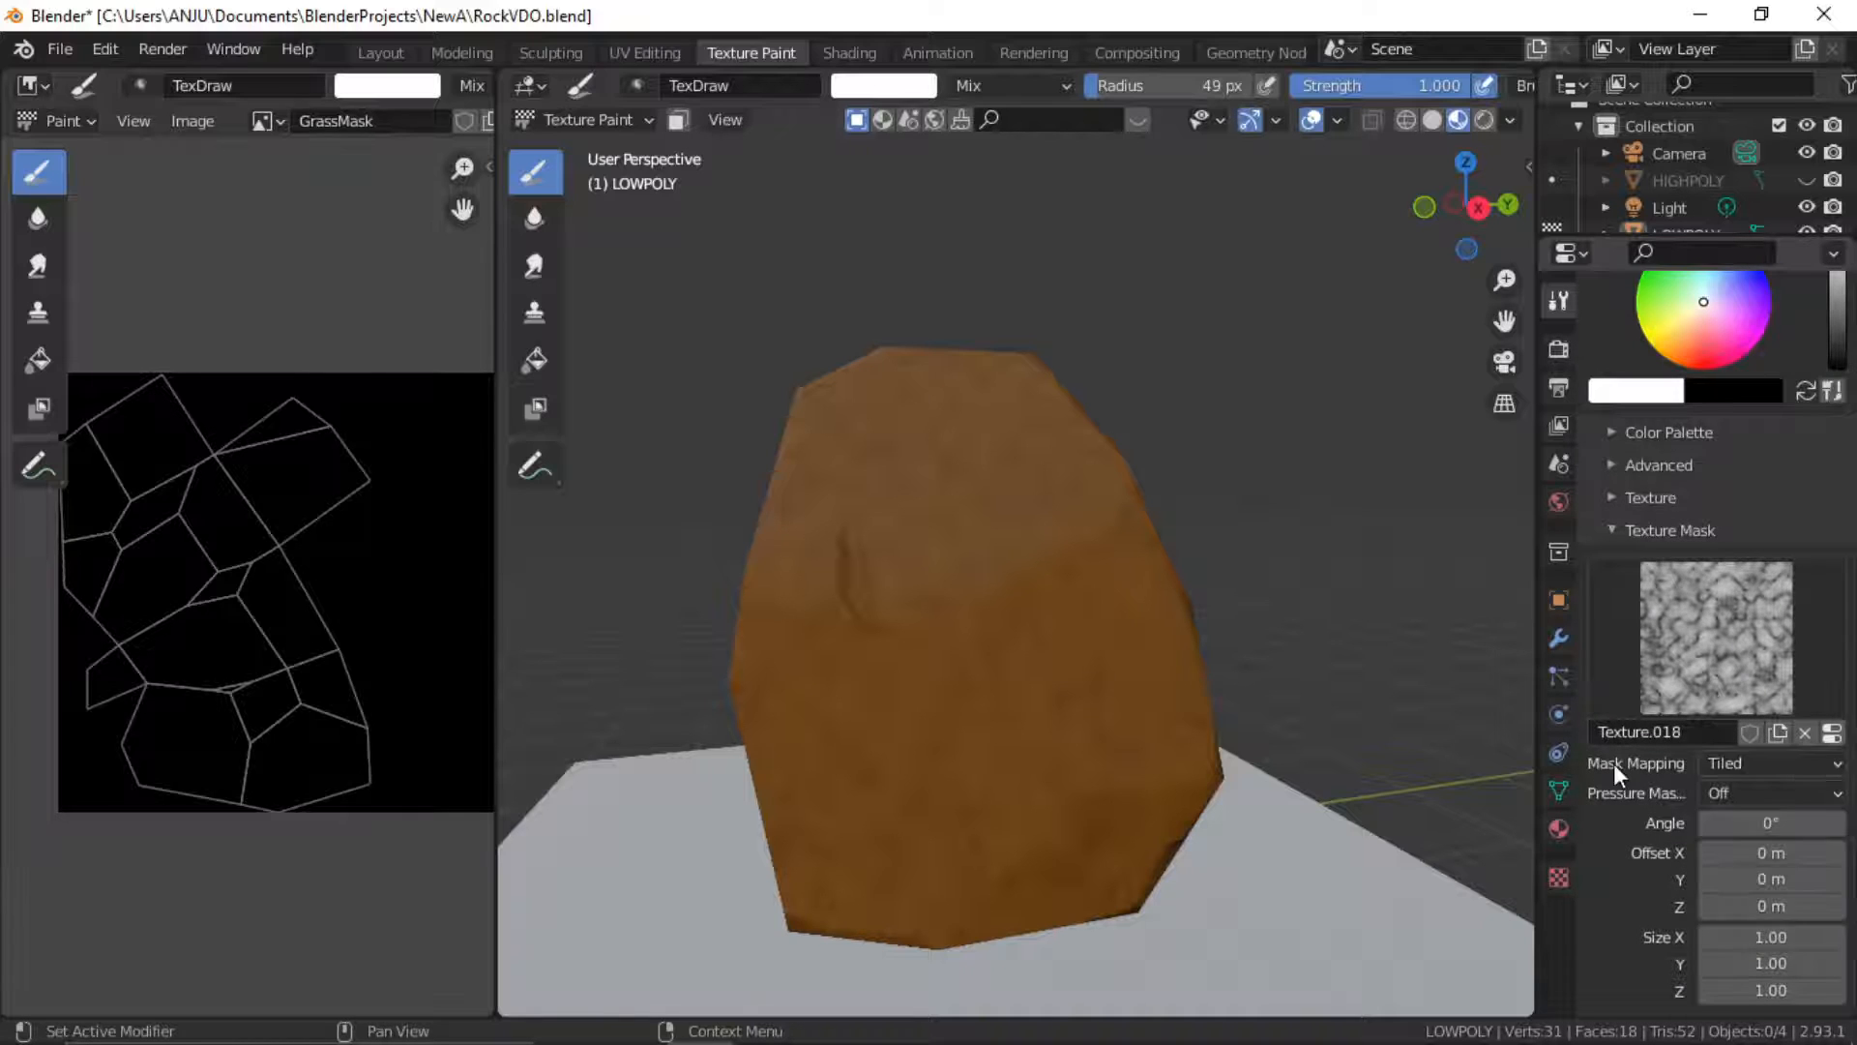
left_click(1778, 764)
left_click(1751, 852)
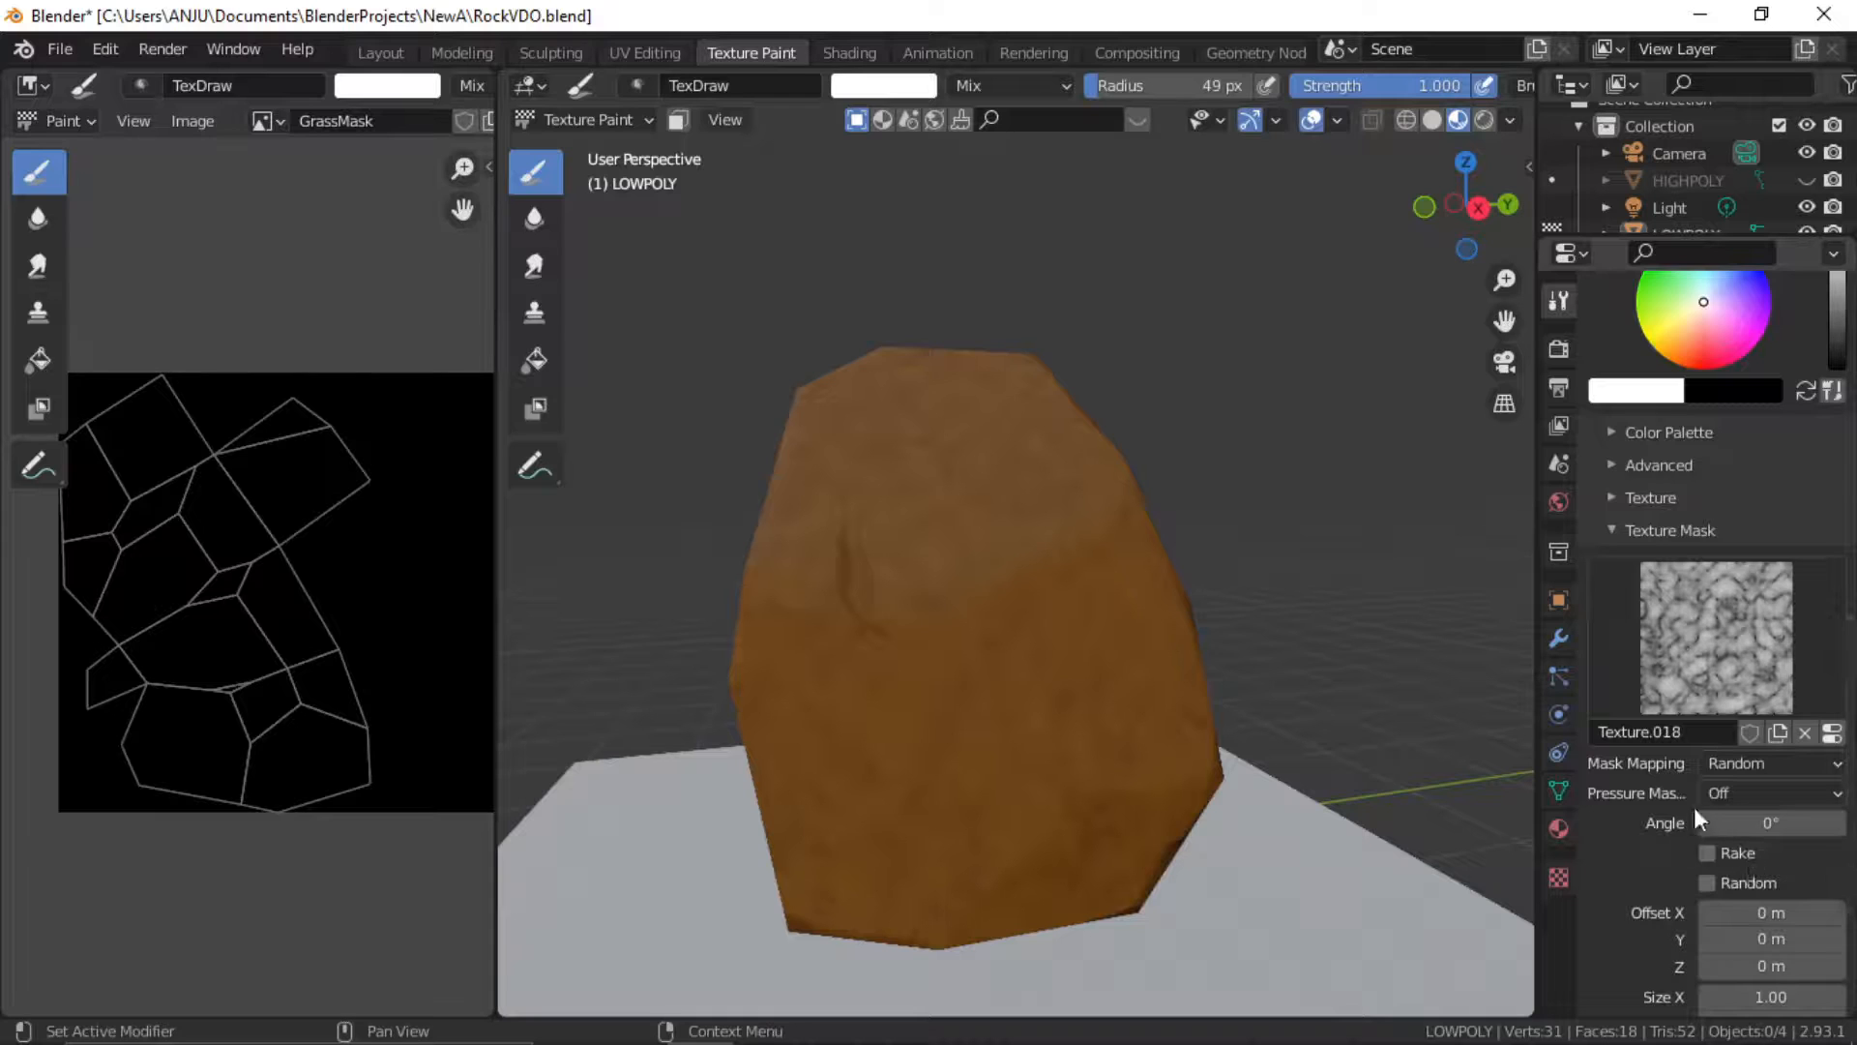
scroll(1693, 807, "up", 2)
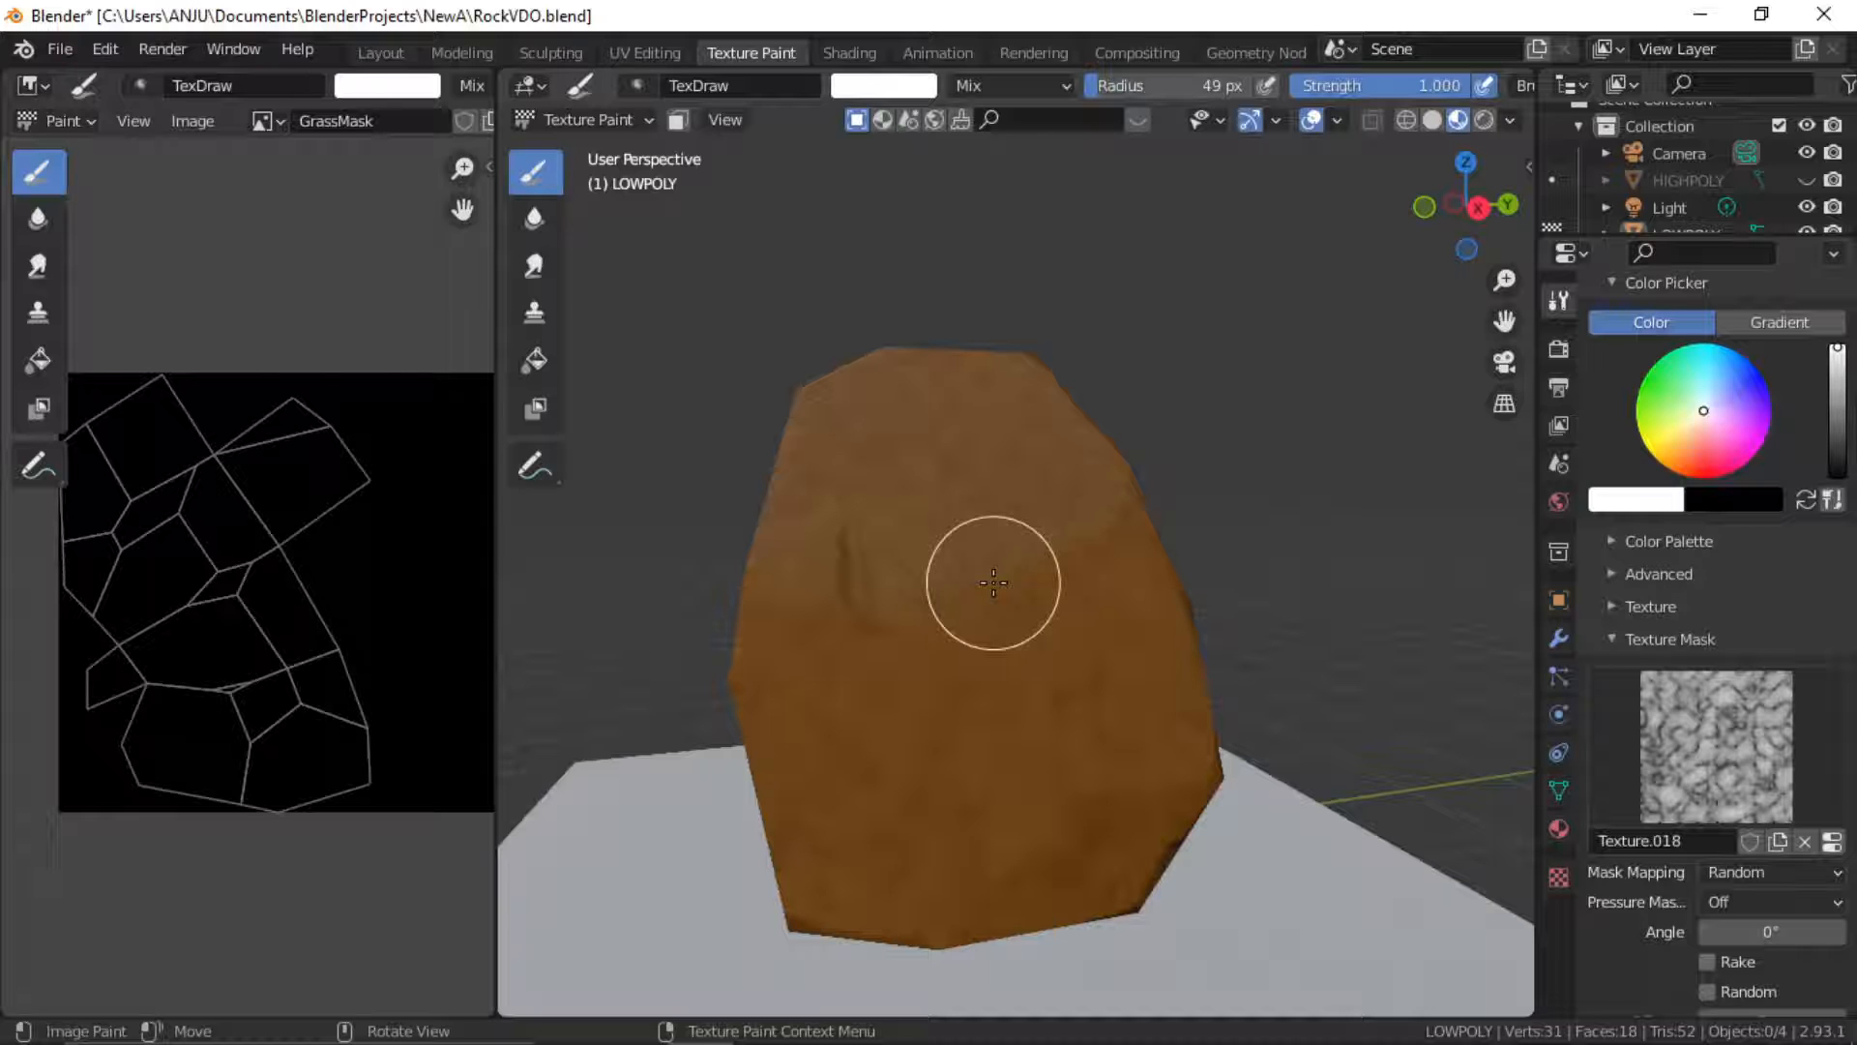
Paint white onto GrassMask all around the rock's base with the 49 px brush to form a grassy band
mouse_move(934, 464)
middle_mouse_down()
mouse_move(981, 663)
mouse_move(1039, 644)
mouse_move(1065, 609)
middle_mouse_up()
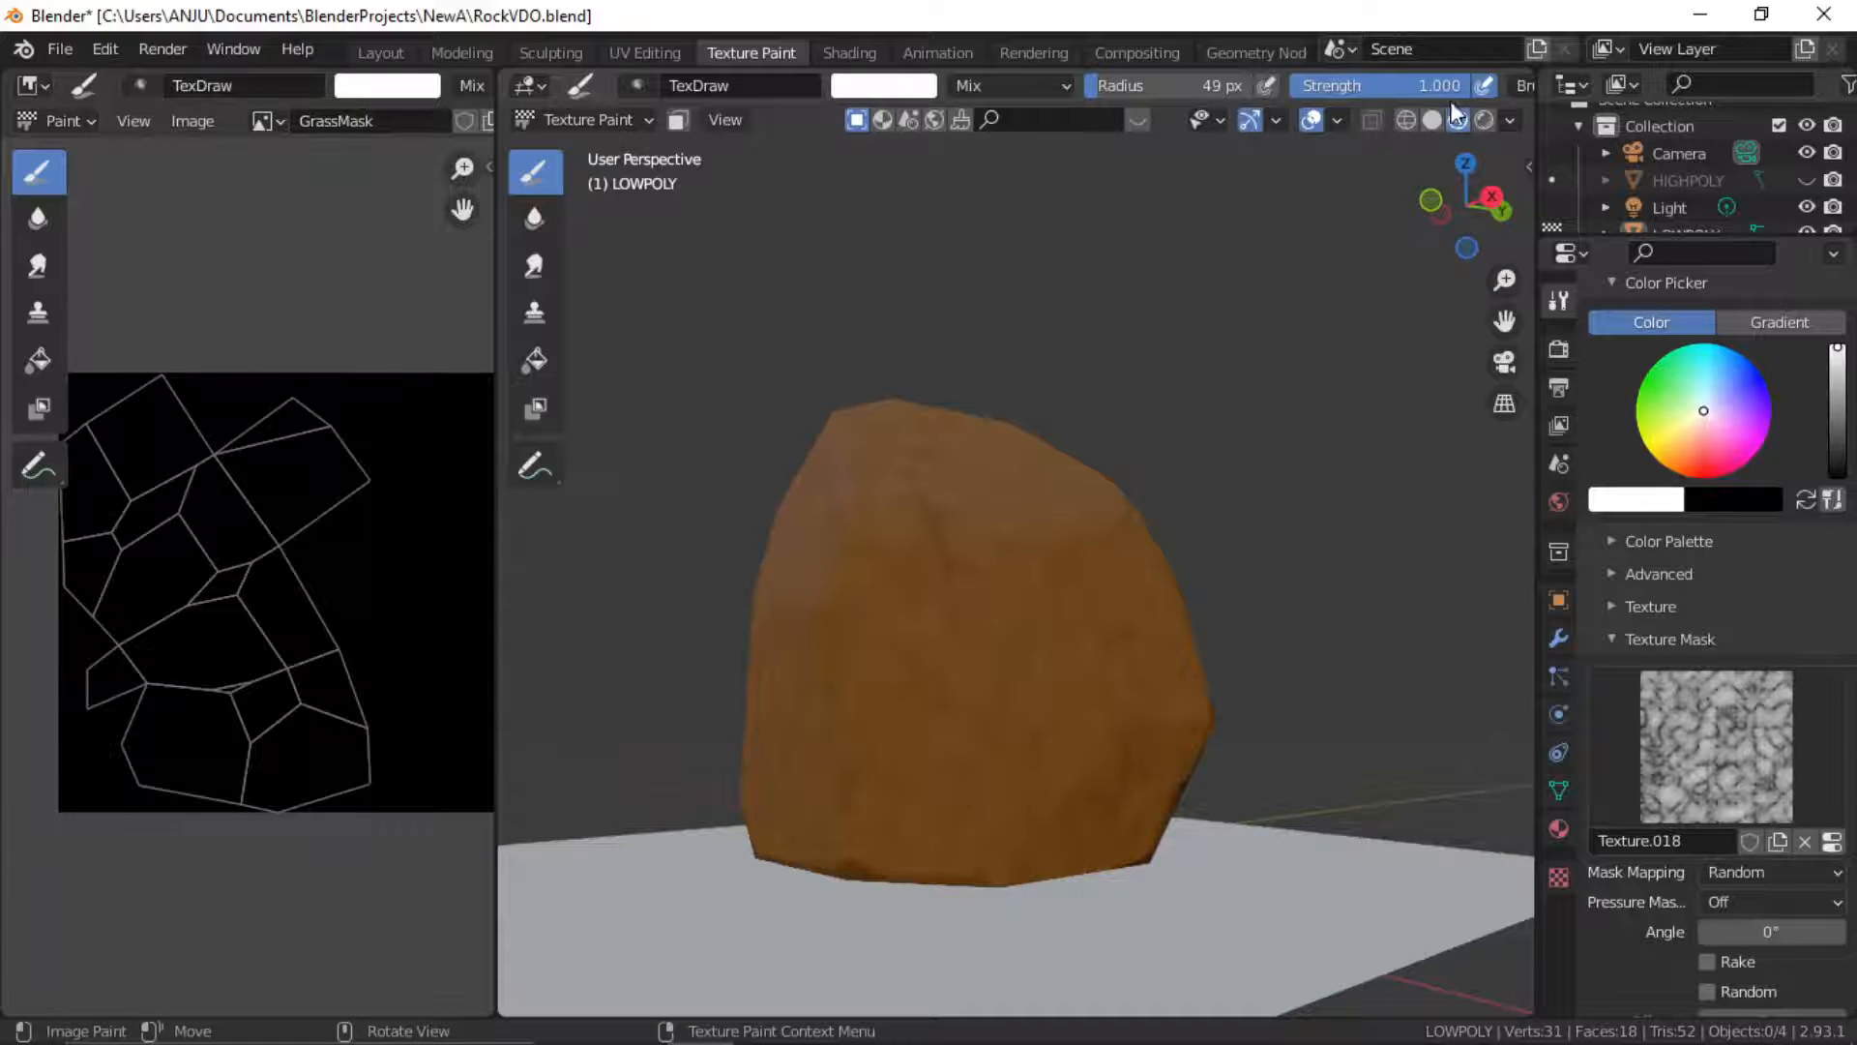
mouse_move(891, 850)
left_mouse_down()
mouse_move(839, 857)
mouse_move(1006, 862)
mouse_move(945, 880)
mouse_move(1054, 845)
mouse_move(1062, 803)
mouse_move(1022, 848)
mouse_move(1111, 858)
mouse_move(1120, 775)
left_mouse_up()
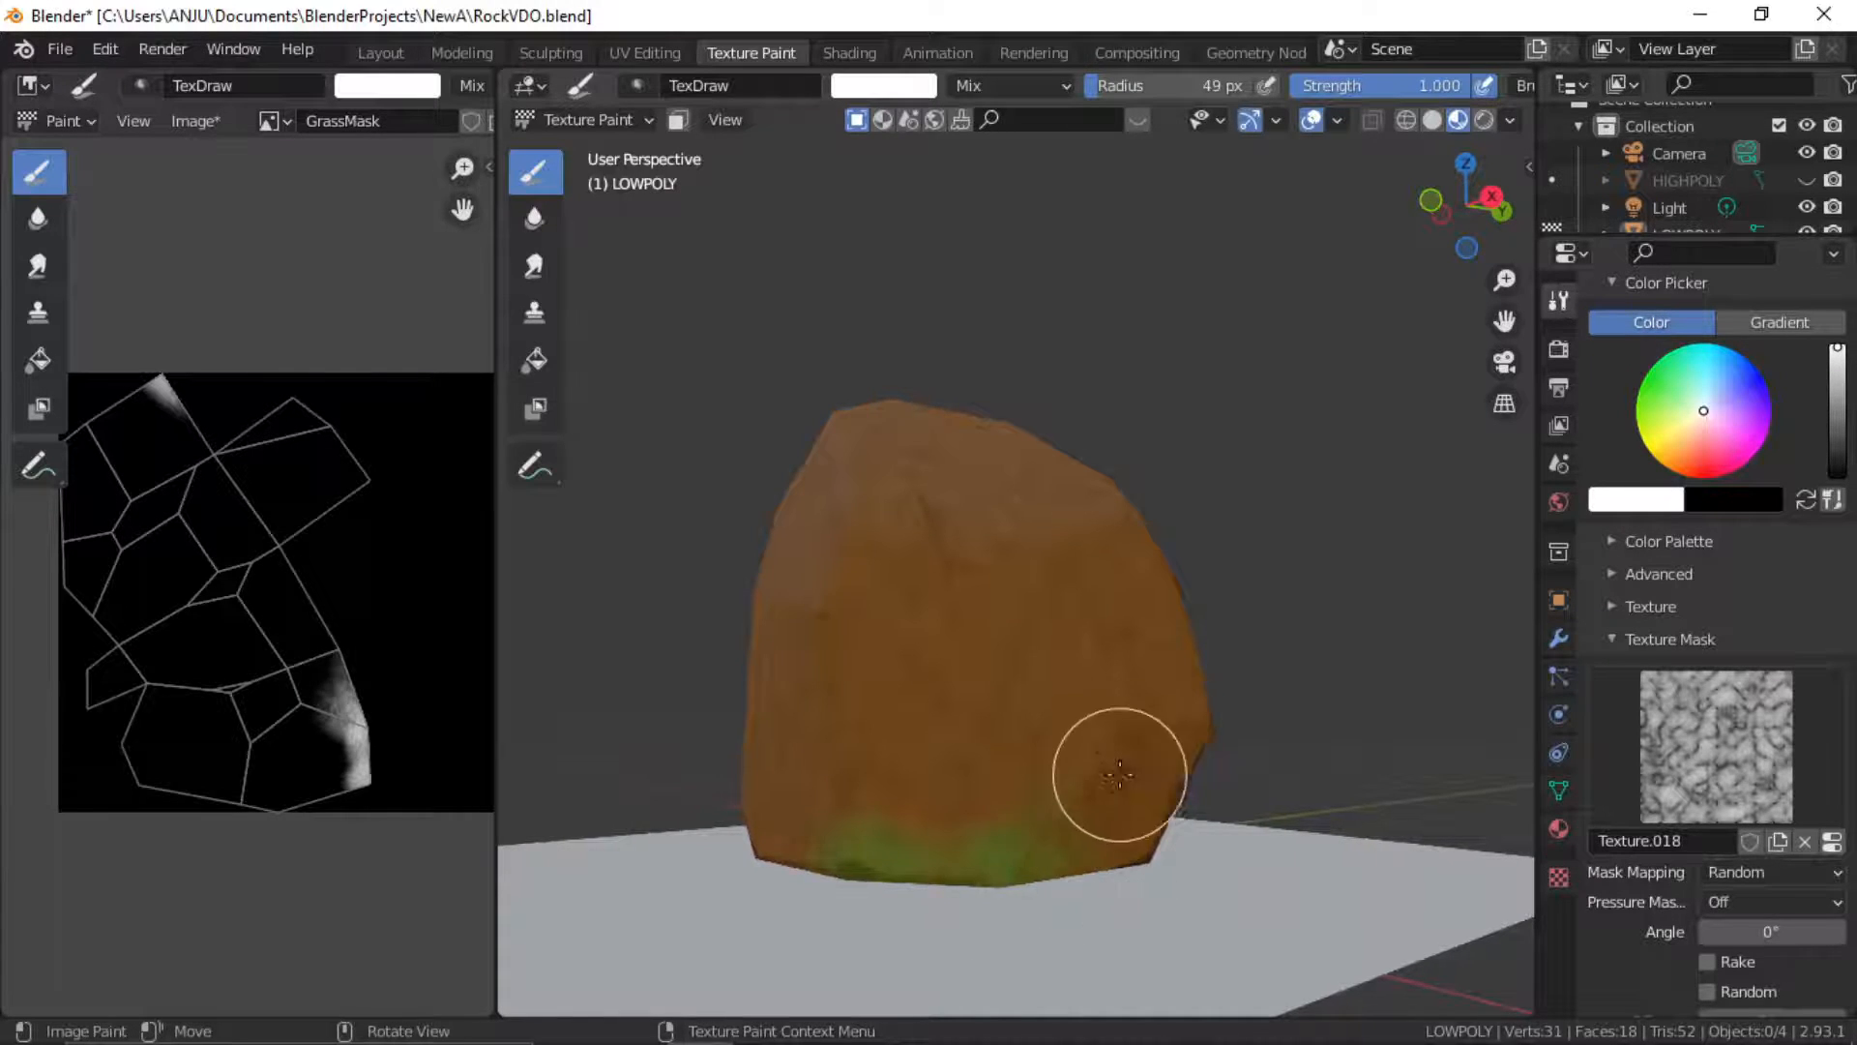
middle_click_drag(1119, 774, 1057, 829)
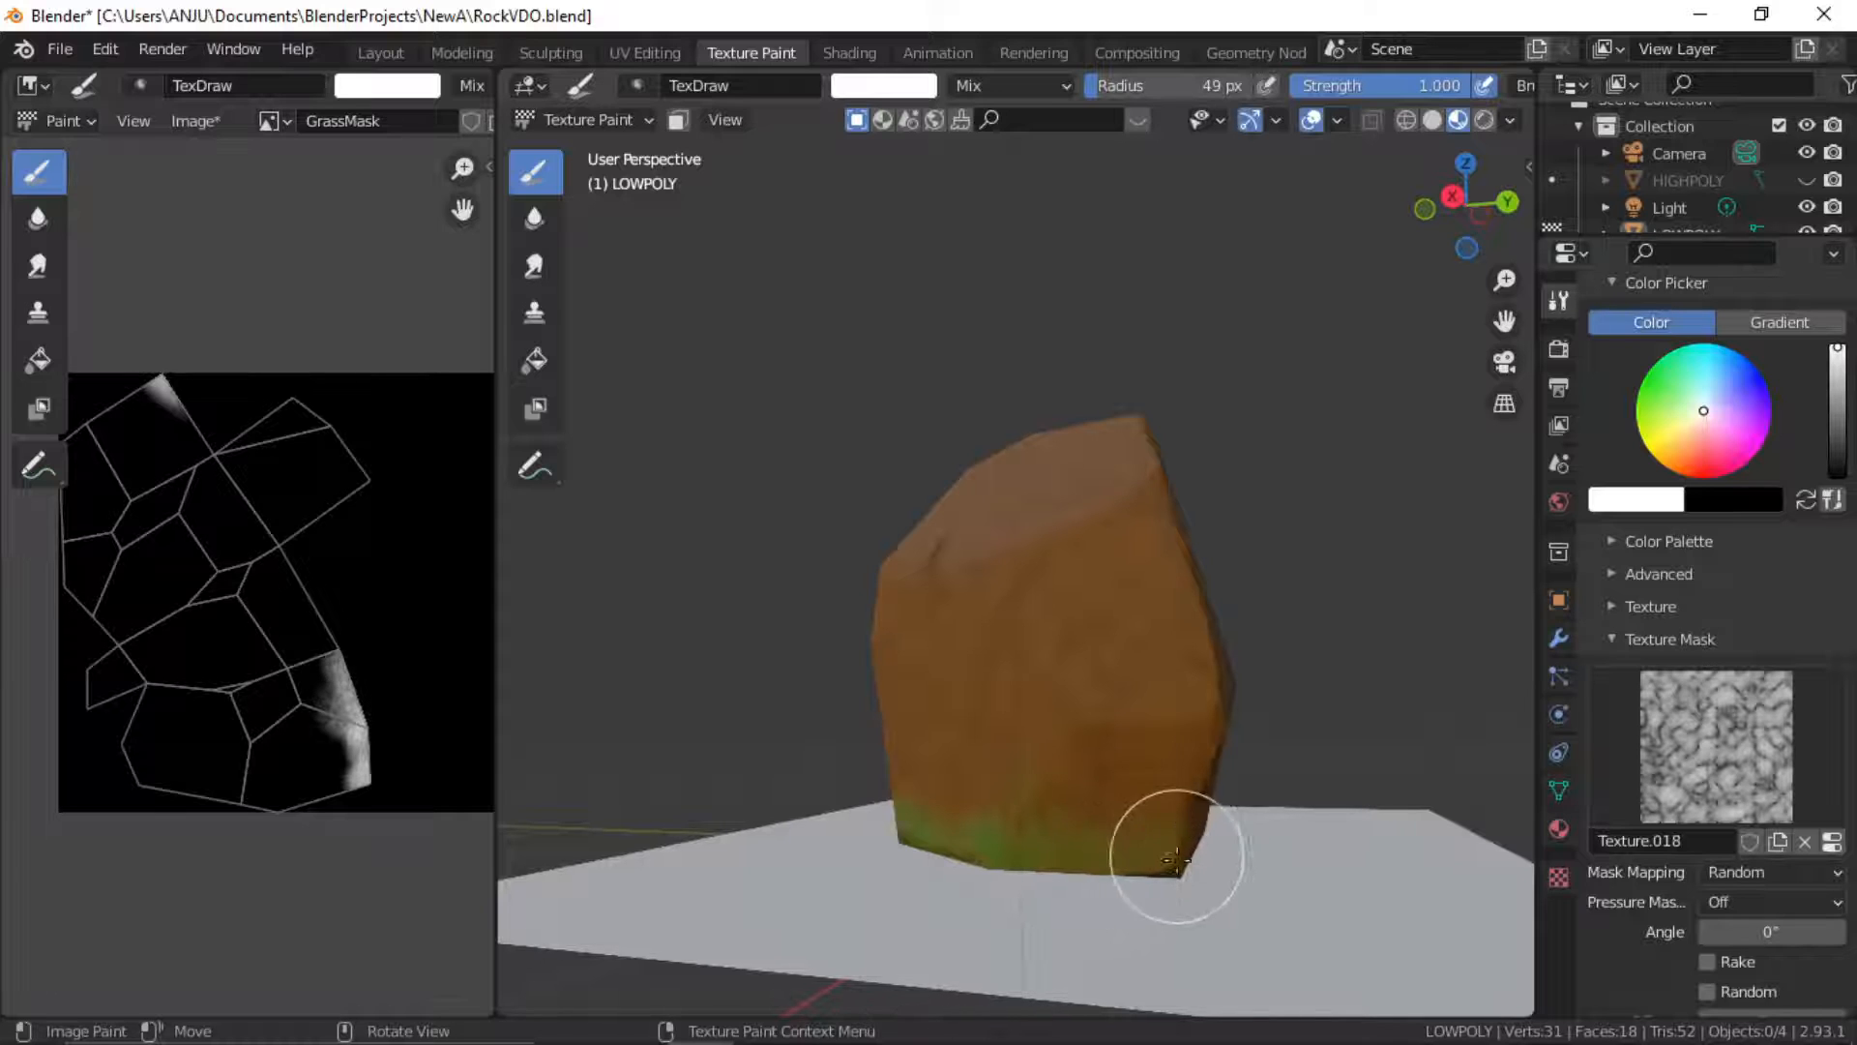
mouse_move(1195, 790)
left_mouse_down()
mouse_move(1190, 763)
mouse_move(1065, 850)
mouse_move(1169, 880)
left_mouse_up()
middle_click_drag(1169, 879, 934, 798)
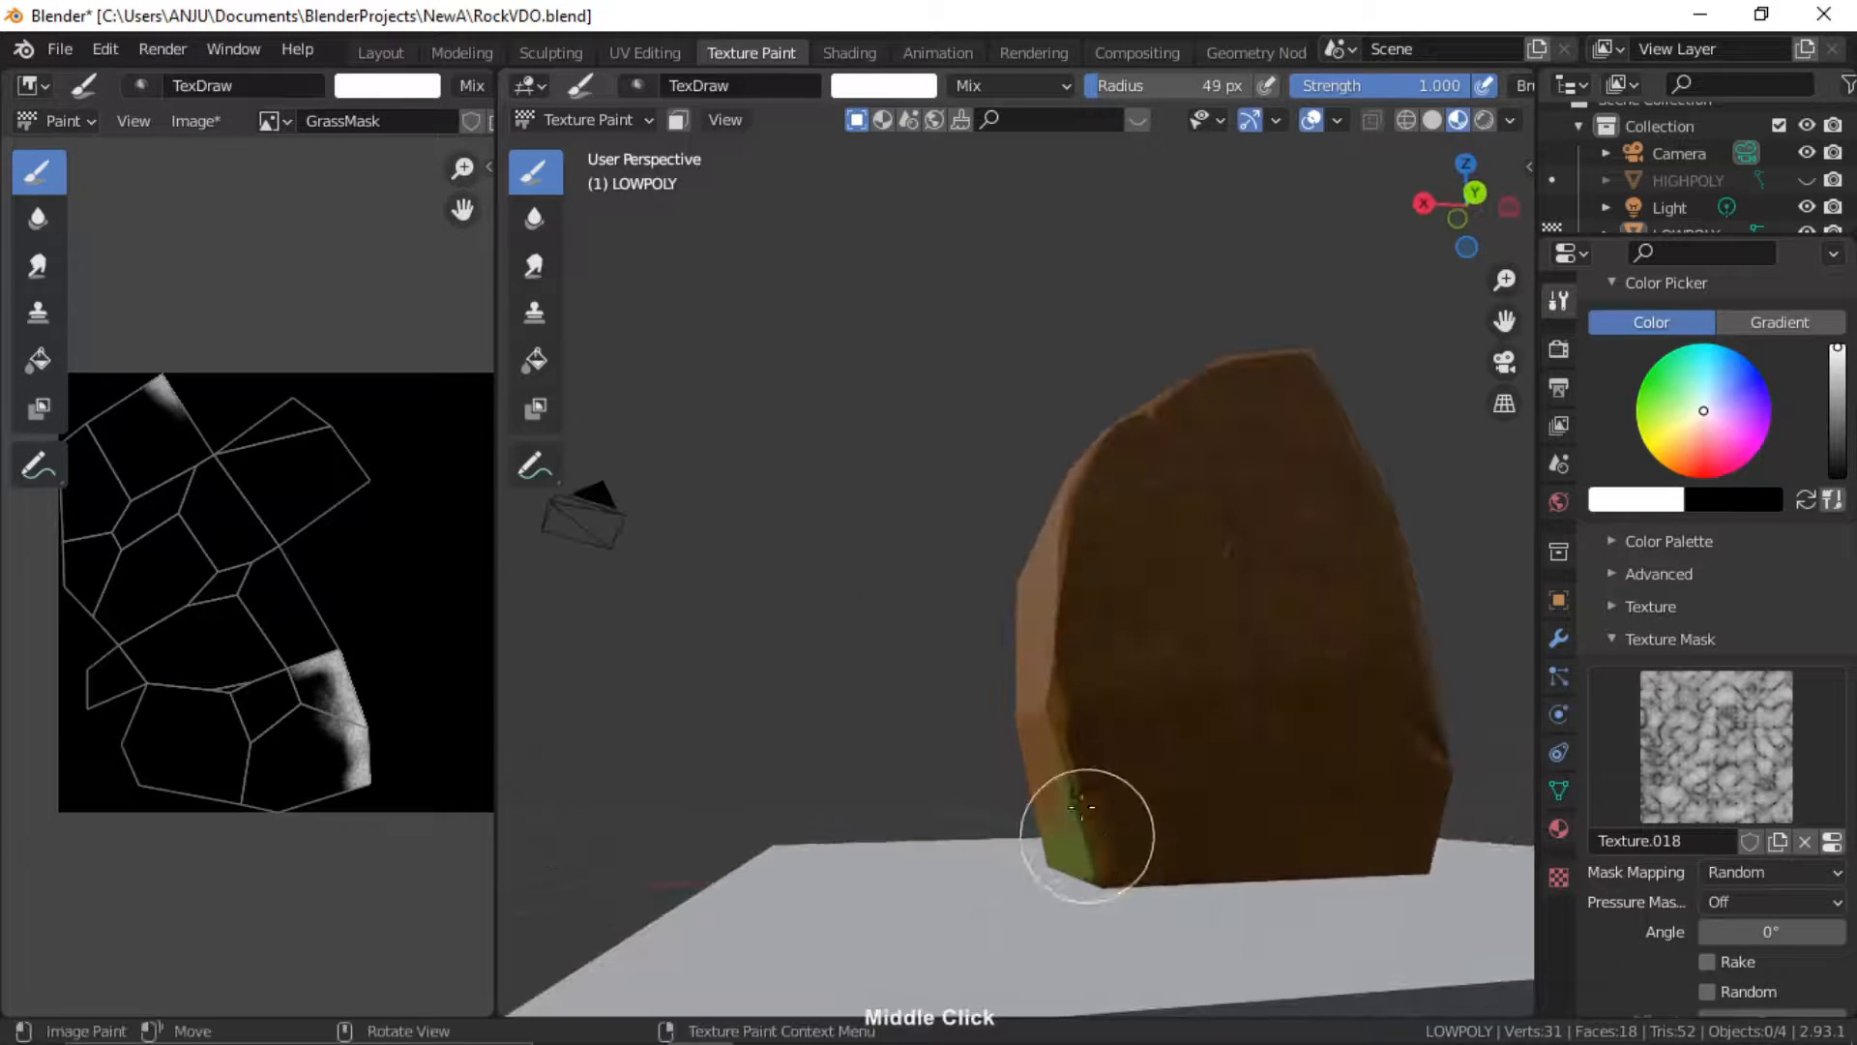
mouse_move(1082, 808)
left_mouse_down()
mouse_move(1057, 663)
mouse_move(1099, 851)
mouse_move(1161, 832)
left_mouse_up()
middle_click_drag(1264, 745, 1188, 844)
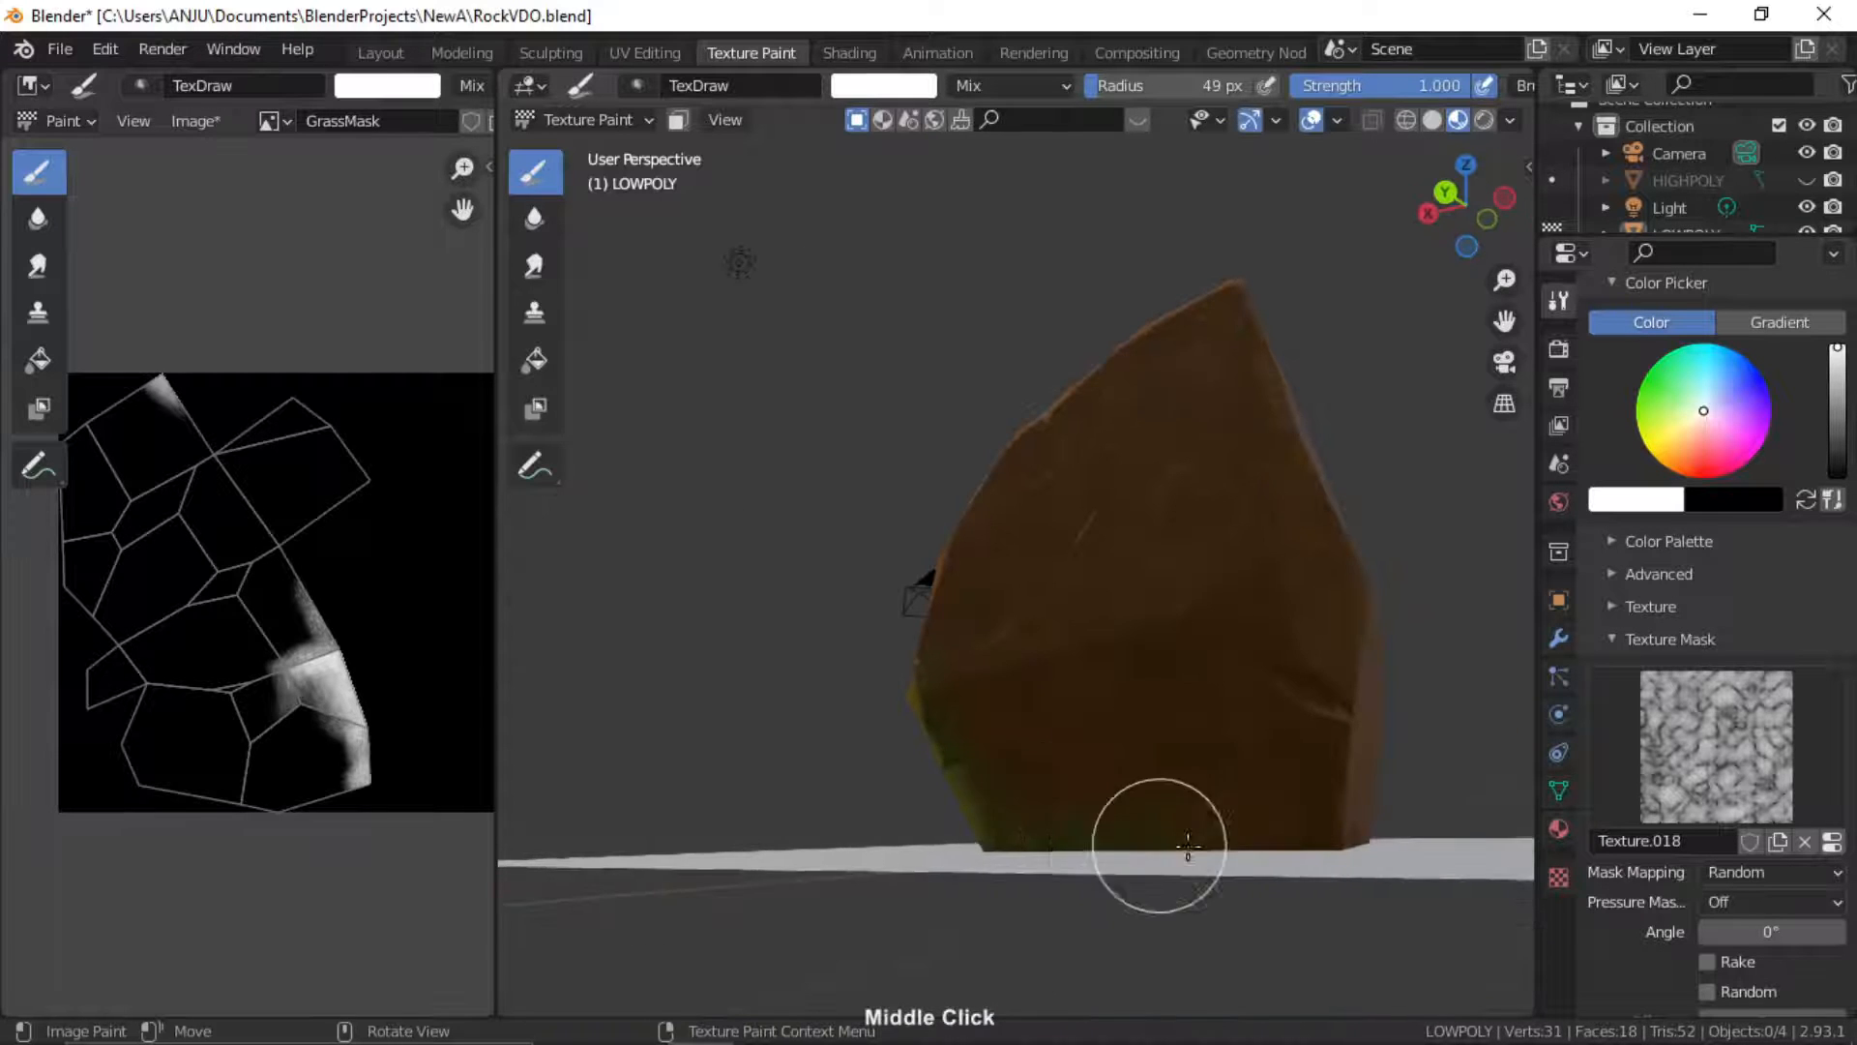
mouse_move(1188, 846)
left_mouse_down()
mouse_move(1331, 784)
mouse_move(1280, 830)
left_mouse_up()
middle_click_drag(1318, 719, 1175, 779)
mouse_move(1181, 803)
left_mouse_down()
mouse_move(1202, 827)
mouse_move(1302, 829)
mouse_move(1320, 808)
left_mouse_up()
mouse_move(1257, 774)
middle_mouse_down()
mouse_move(1190, 734)
mouse_move(1202, 800)
middle_mouse_up()
left_click_drag(1203, 800, 1387, 798)
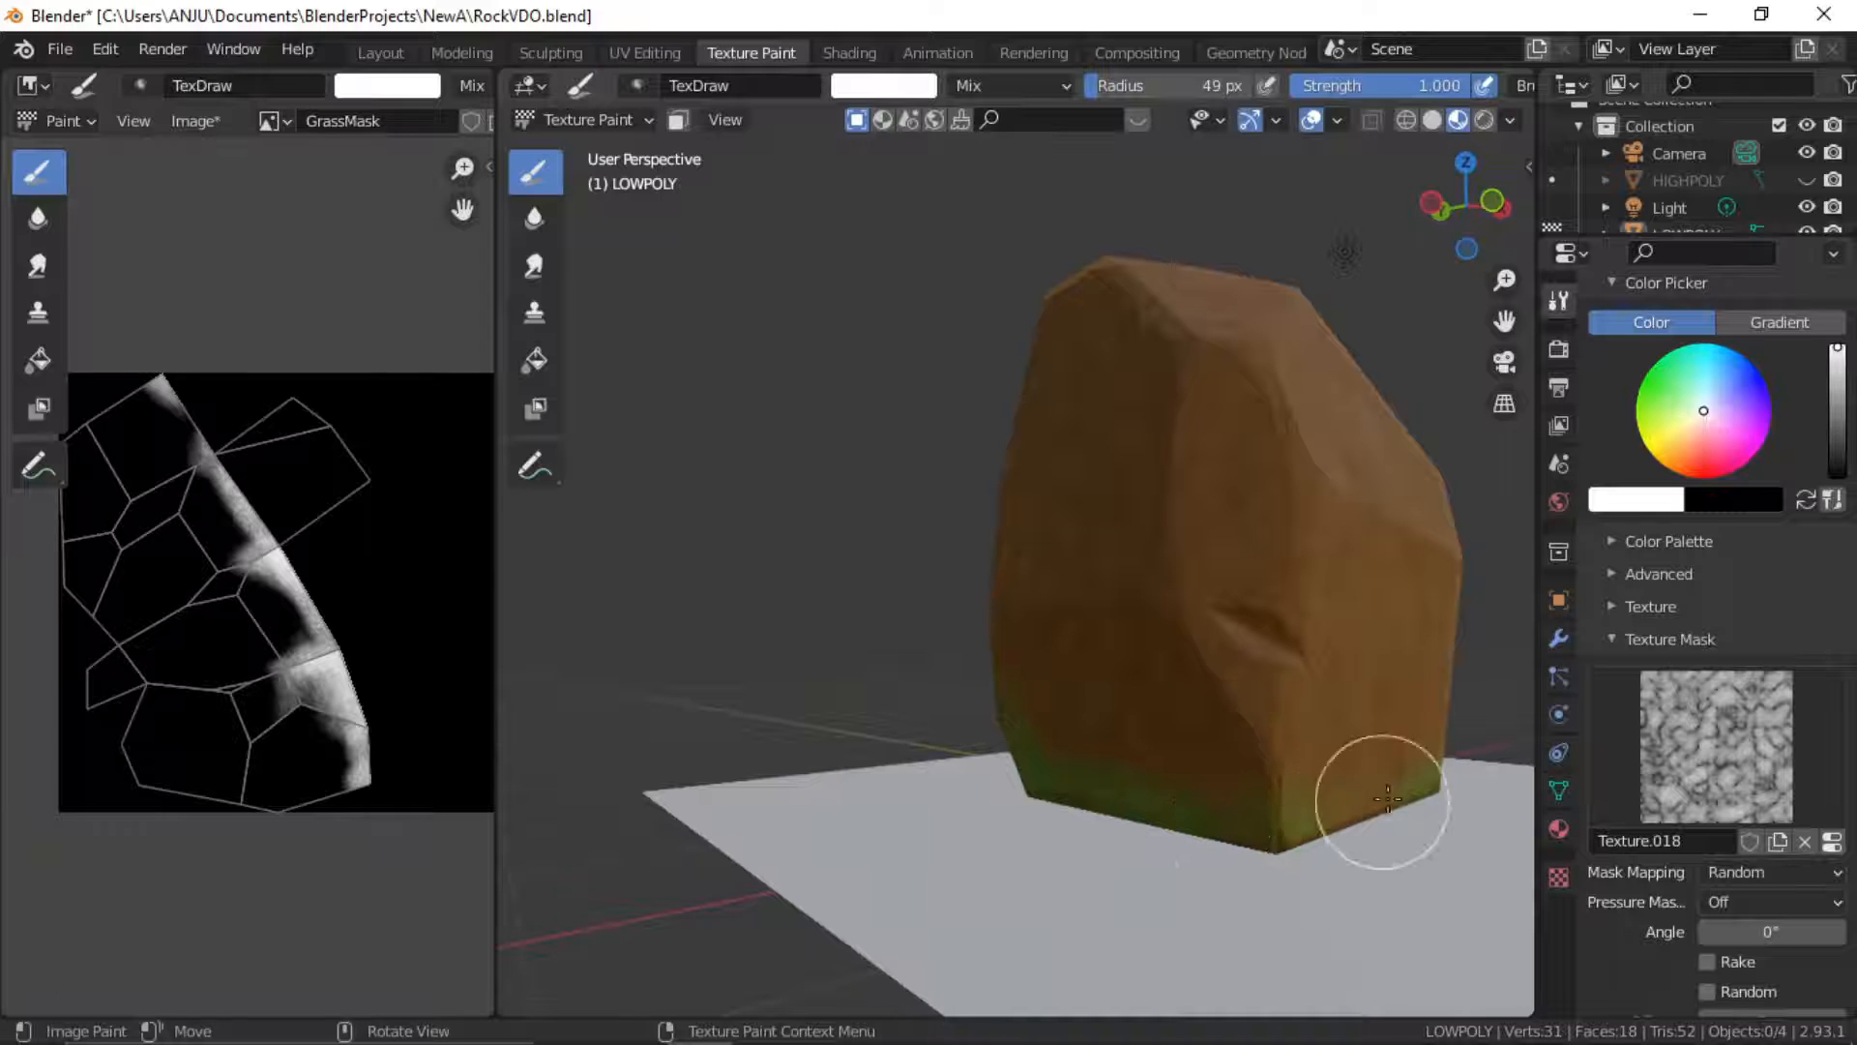
Isolate the rock, reduce the brush radius to 33 px and paint grass into the side dent and along its adjoining edge
mouse_move(1202, 713)
middle_mouse_down()
mouse_move(929, 406)
mouse_move(1128, 643)
middle_mouse_up()
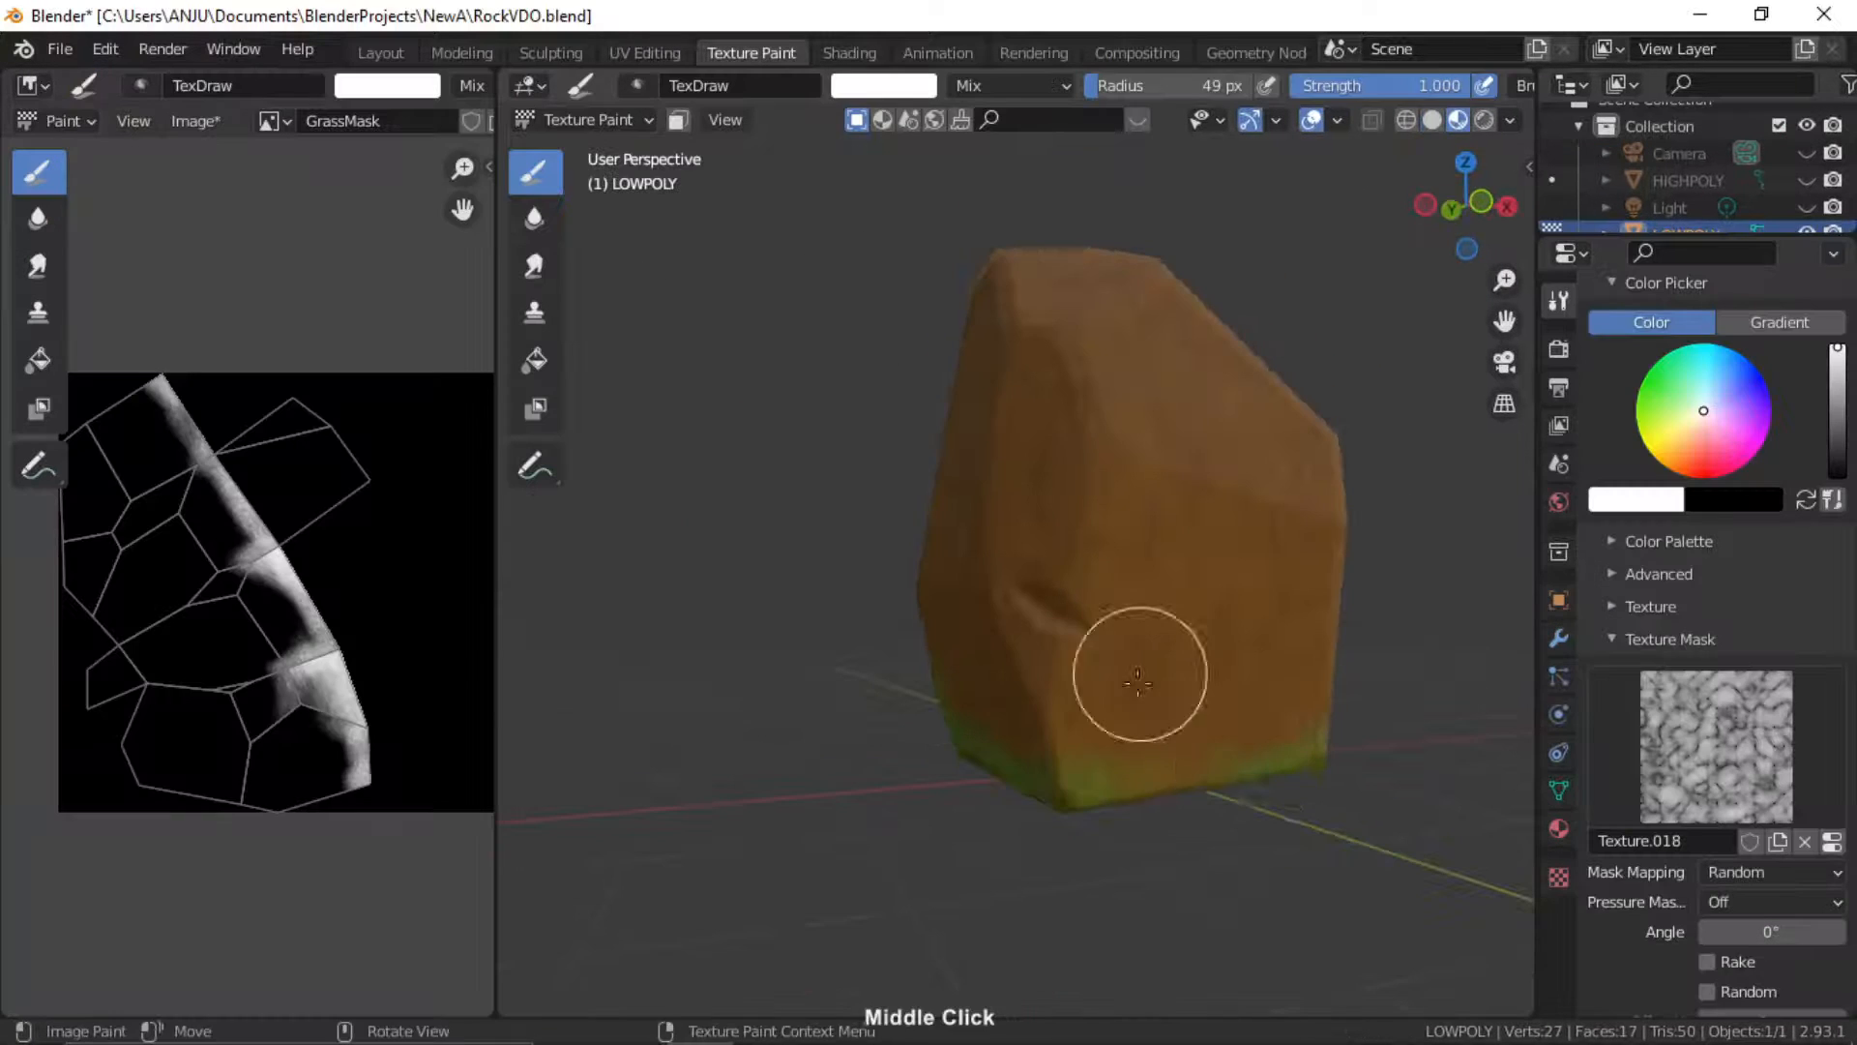
mouse_move(1135, 667)
left_mouse_down()
mouse_move(1065, 614)
mouse_move(1080, 649)
mouse_move(1040, 576)
left_mouse_up()
key("f")
left_click(1126, 630)
middle_click_drag(1076, 563, 1124, 627)
left_click_drag(1098, 469, 1063, 730)
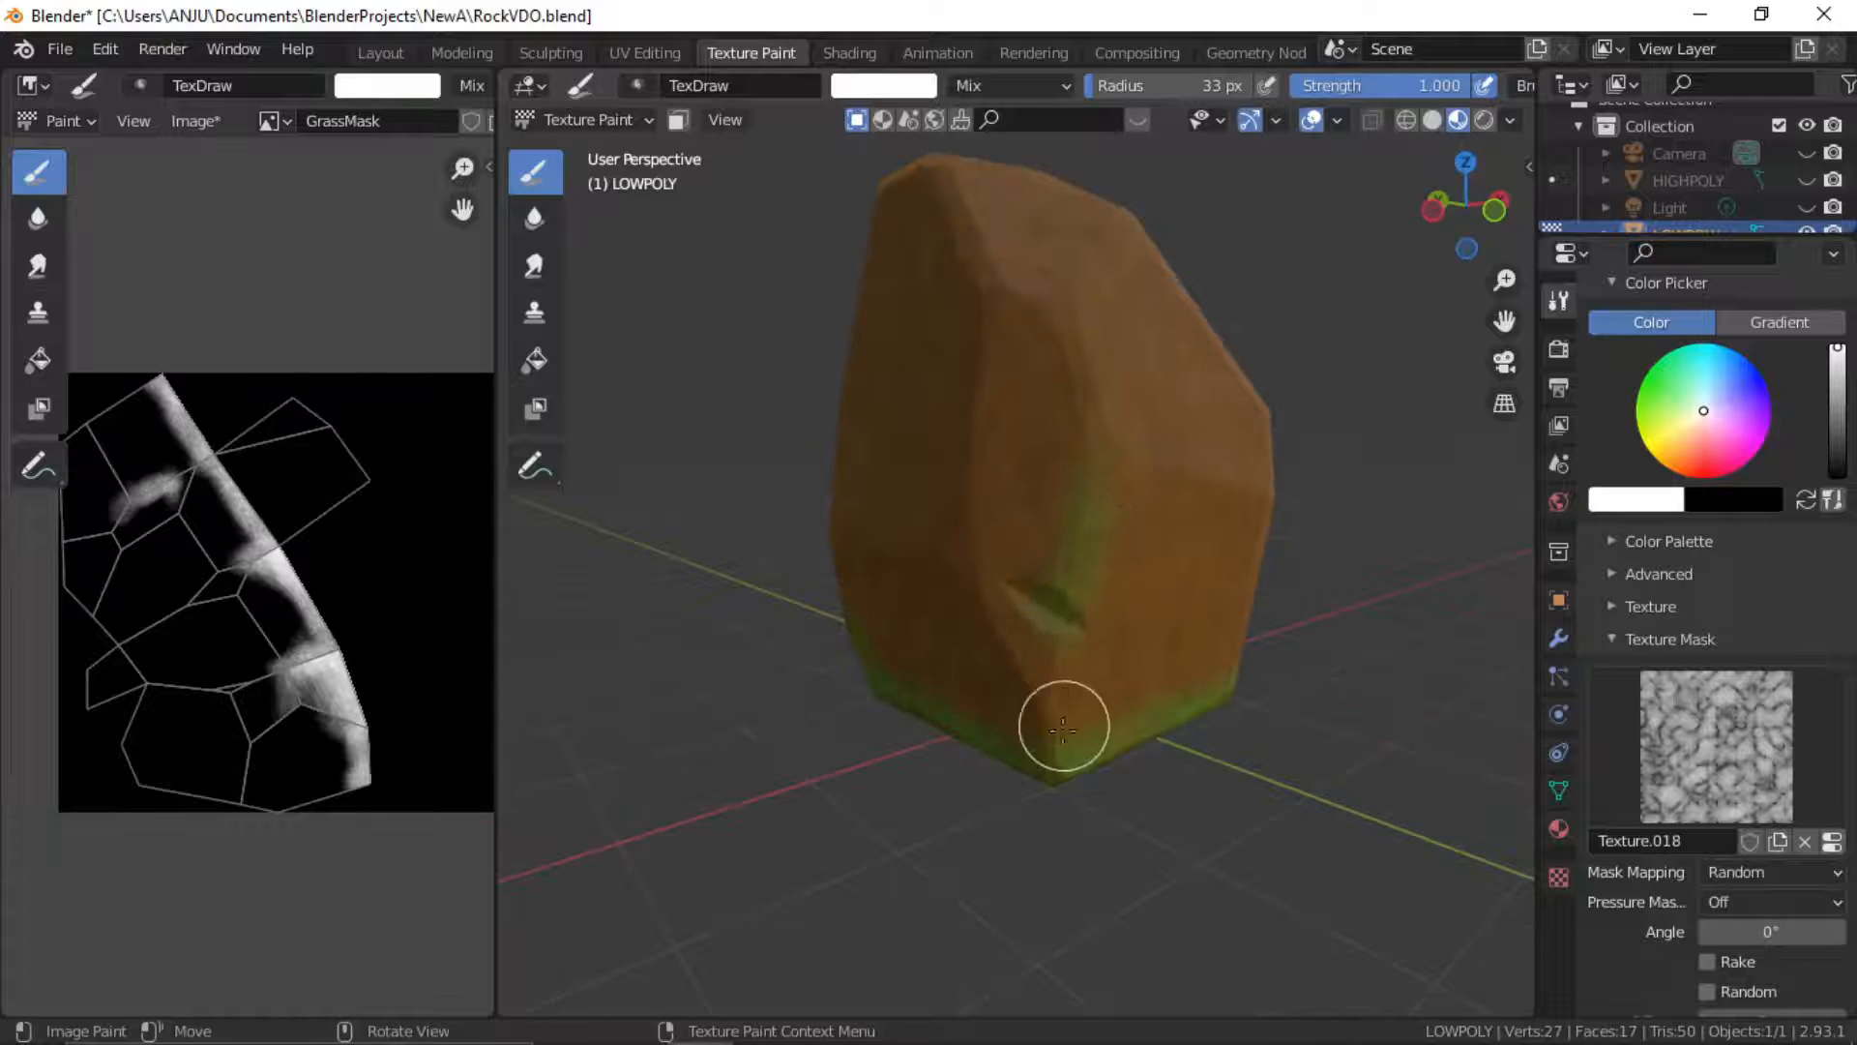
Paint grass along the edges between the rock's lower and middle side faces
middle_click_drag(1054, 543, 948, 548)
left_click_drag(1012, 684, 971, 713)
middle_click_drag(970, 713, 900, 717)
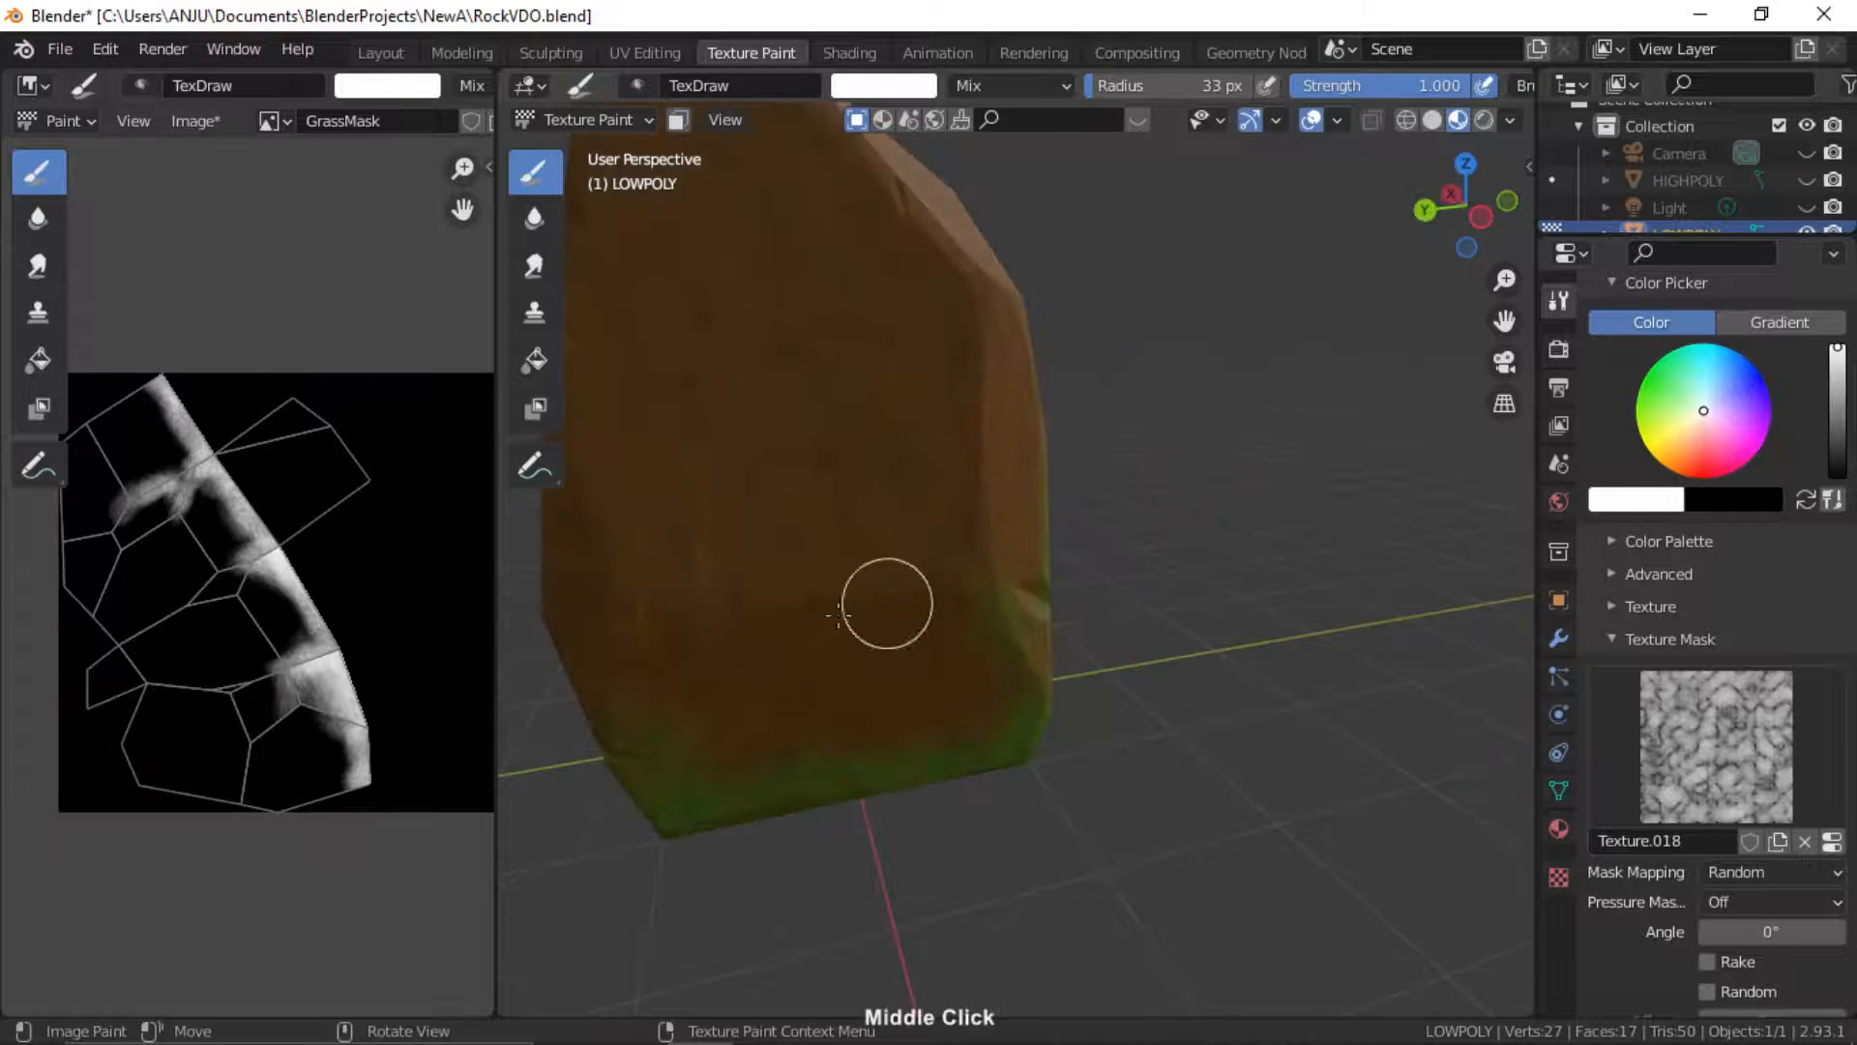
left_click_drag(838, 615, 974, 571)
middle_click_drag(974, 572, 825, 696)
middle_click_drag(927, 418, 1142, 501)
mouse_move(891, 448)
left_mouse_down()
mouse_move(812, 601)
mouse_move(819, 662)
left_mouse_up()
left_click_drag(813, 571, 759, 593)
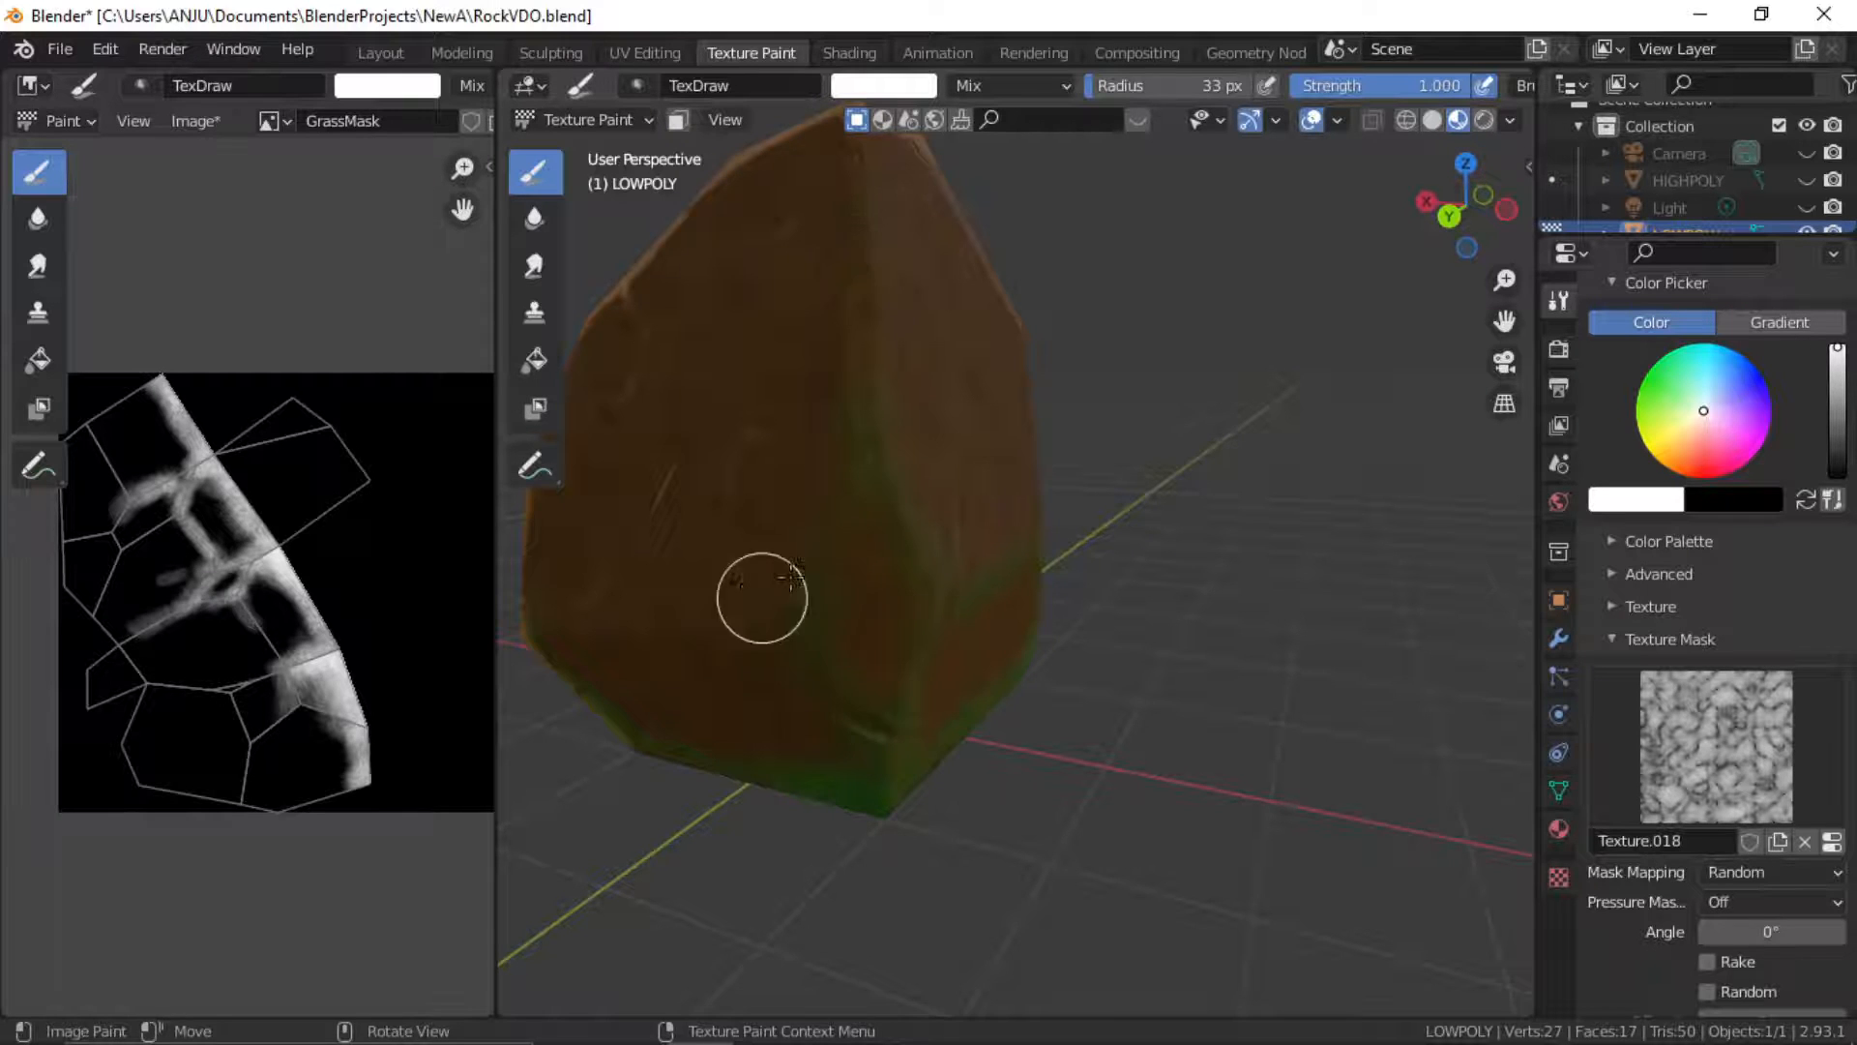
Paint grass into the front crack and along the edges surrounding the rock's large front face
mouse_move(758, 593)
middle_mouse_down()
mouse_move(1069, 622)
mouse_move(1024, 568)
middle_mouse_up()
mouse_move(834, 622)
left_mouse_down()
mouse_move(832, 705)
mouse_move(919, 718)
left_mouse_up()
middle_click_drag(885, 582, 972, 602)
left_click_drag(824, 401, 830, 376)
mouse_move(826, 680)
middle_mouse_down()
mouse_move(887, 738)
mouse_move(874, 531)
middle_mouse_up()
left_click_drag(874, 531, 877, 592)
middle_click_drag(876, 593, 1003, 548)
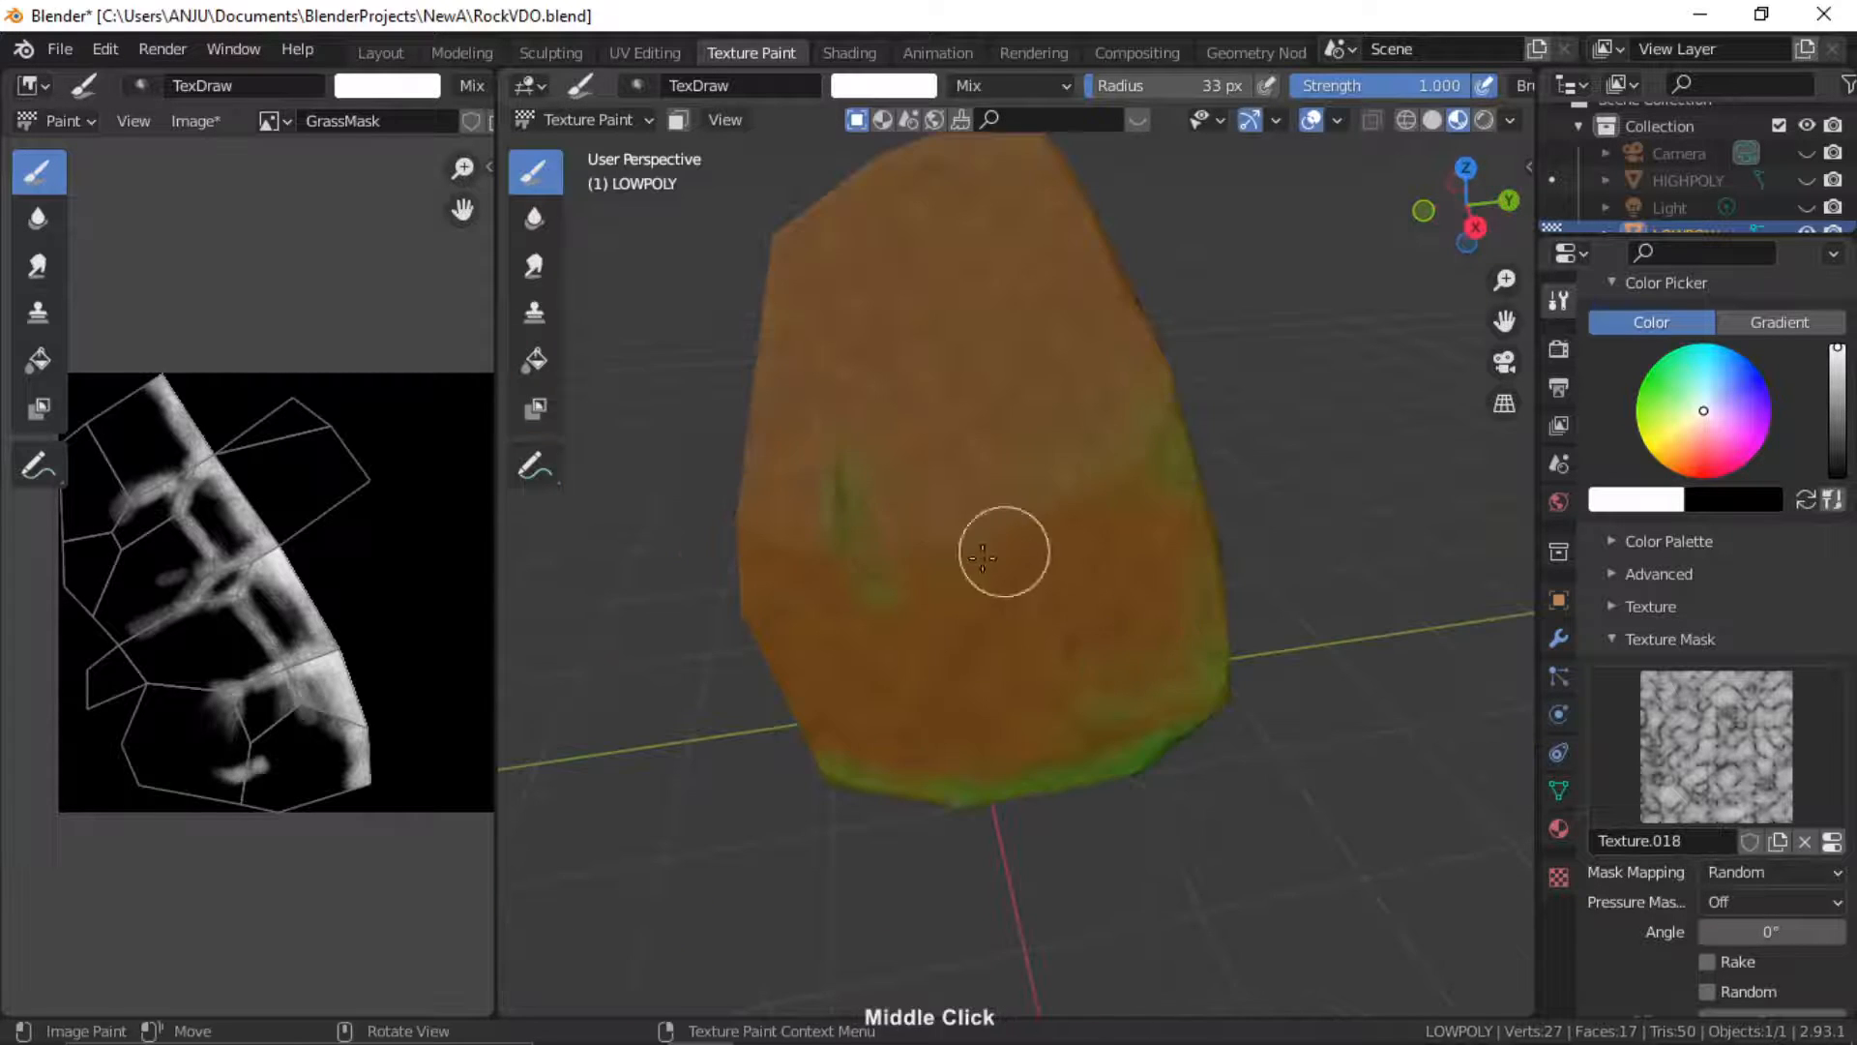
left_click_drag(966, 622, 982, 539)
middle_click_drag(983, 539, 893, 380)
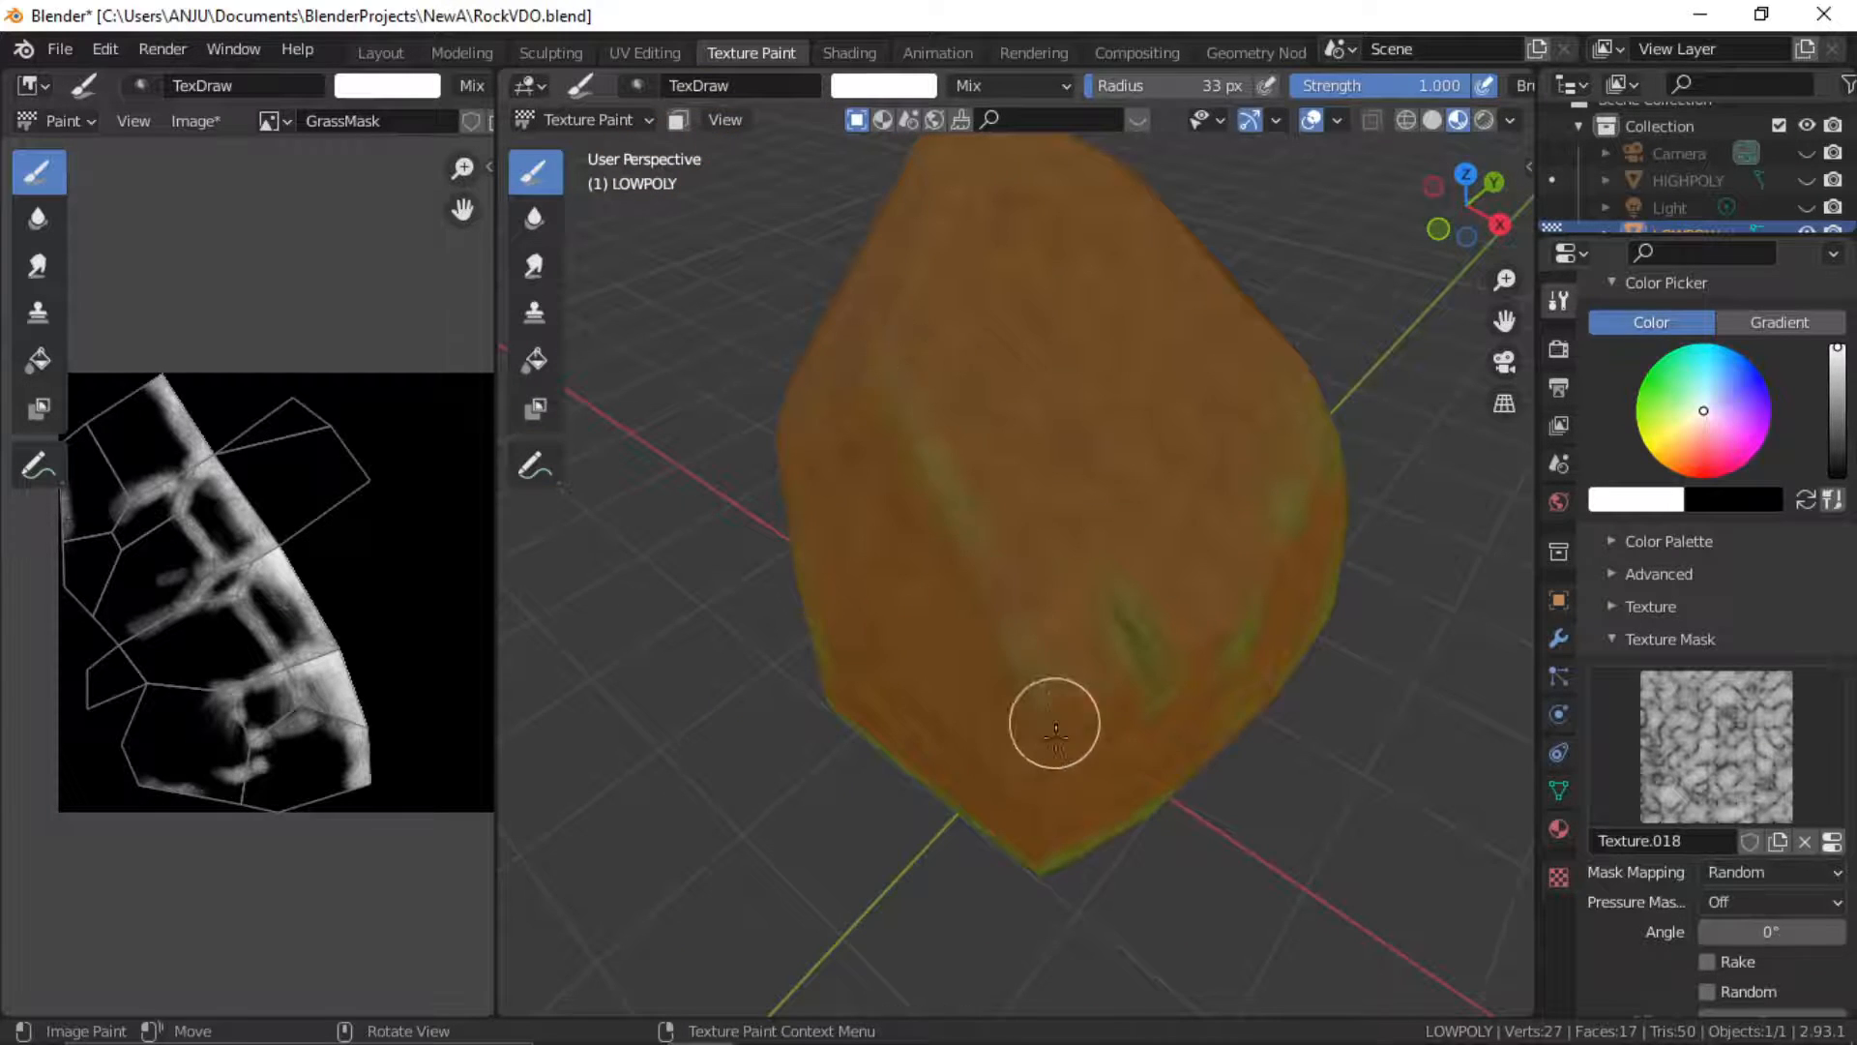
left_click_drag(1053, 722, 1100, 696)
Paint grass along the remaining upper edges and top corners of the rock
middle_click_drag(1099, 697, 867, 543)
left_click_drag(726, 401, 696, 530)
mouse_move(801, 532)
middle_mouse_down()
mouse_move(937, 499)
mouse_move(844, 667)
middle_mouse_up()
middle_click_drag(843, 667, 891, 673)
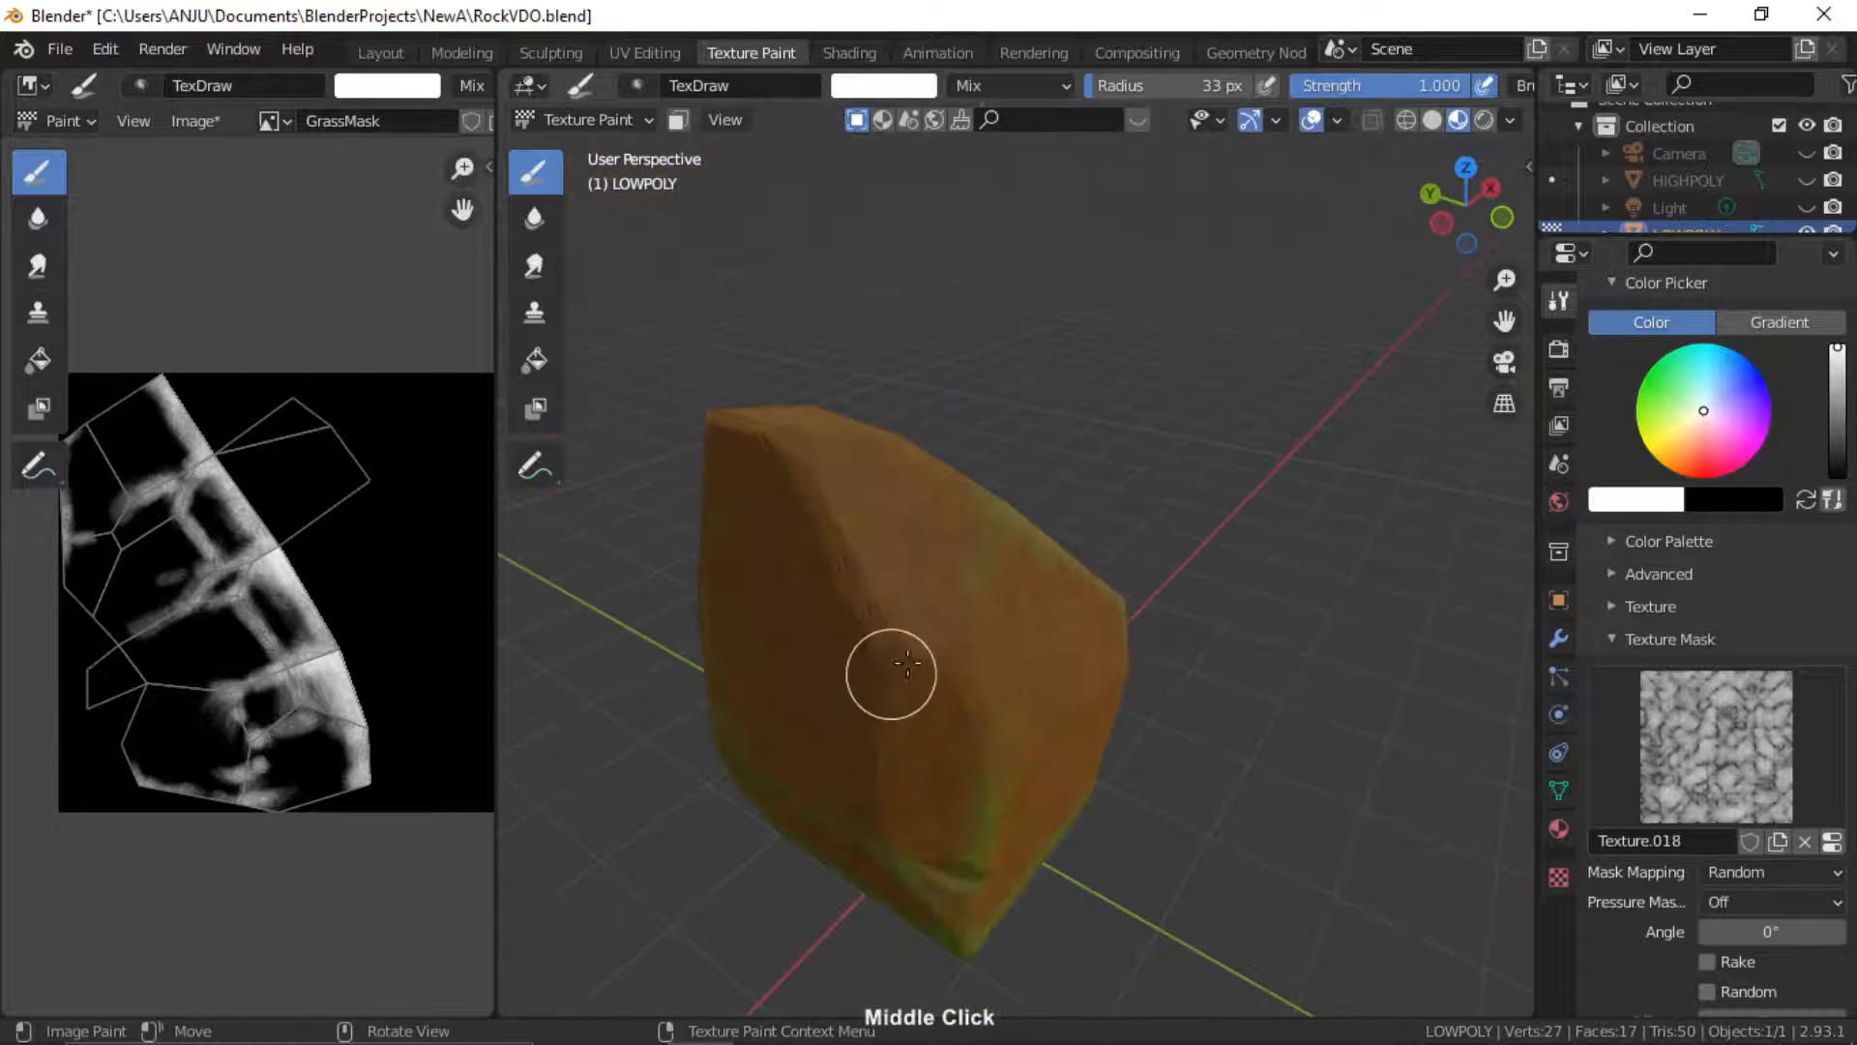
left_click_drag(937, 651, 976, 686)
left_click_drag(871, 771, 874, 779)
mouse_move(874, 778)
middle_mouse_down()
mouse_move(1000, 629)
mouse_move(1027, 627)
middle_mouse_up()
middle_click_drag(891, 619, 984, 590)
mouse_move(790, 572)
middle_mouse_down()
mouse_move(792, 597)
mouse_move(858, 565)
middle_mouse_up()
left_click_drag(858, 565, 908, 620)
middle_click_drag(907, 620, 1016, 520)
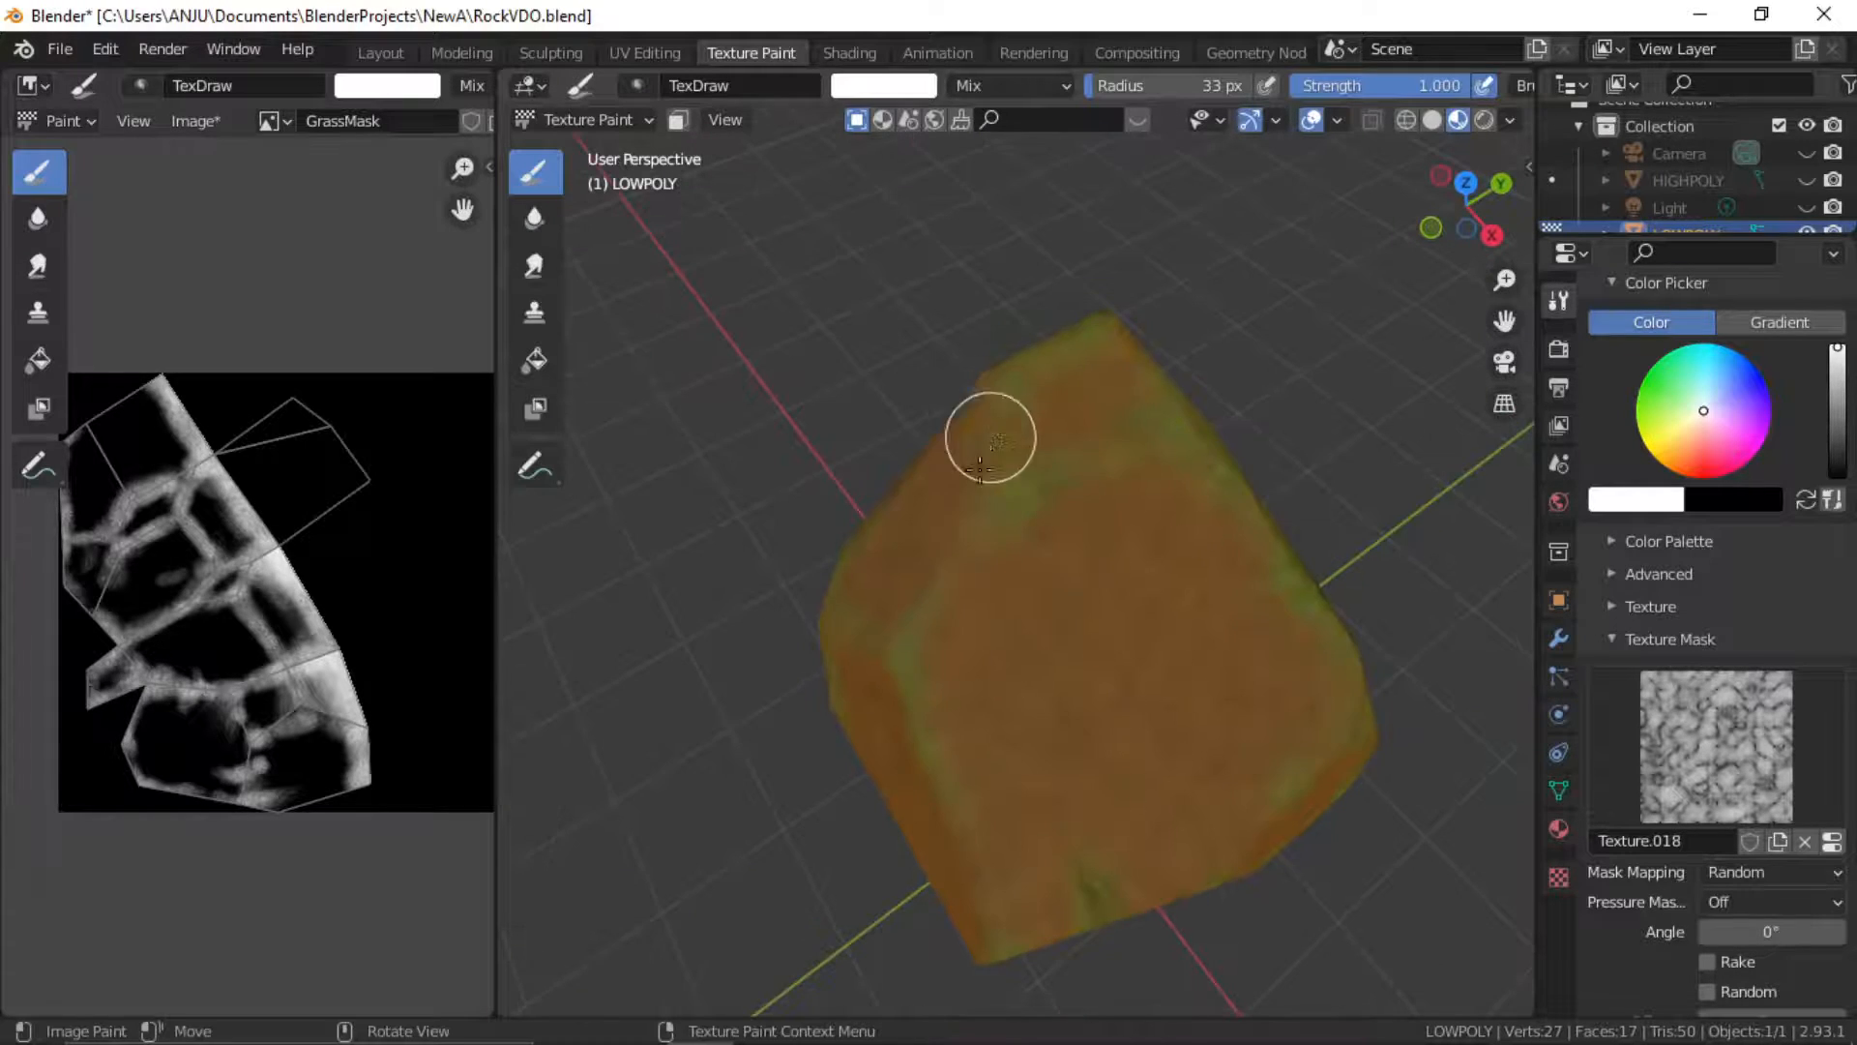
middle_click_drag(934, 587, 1044, 483)
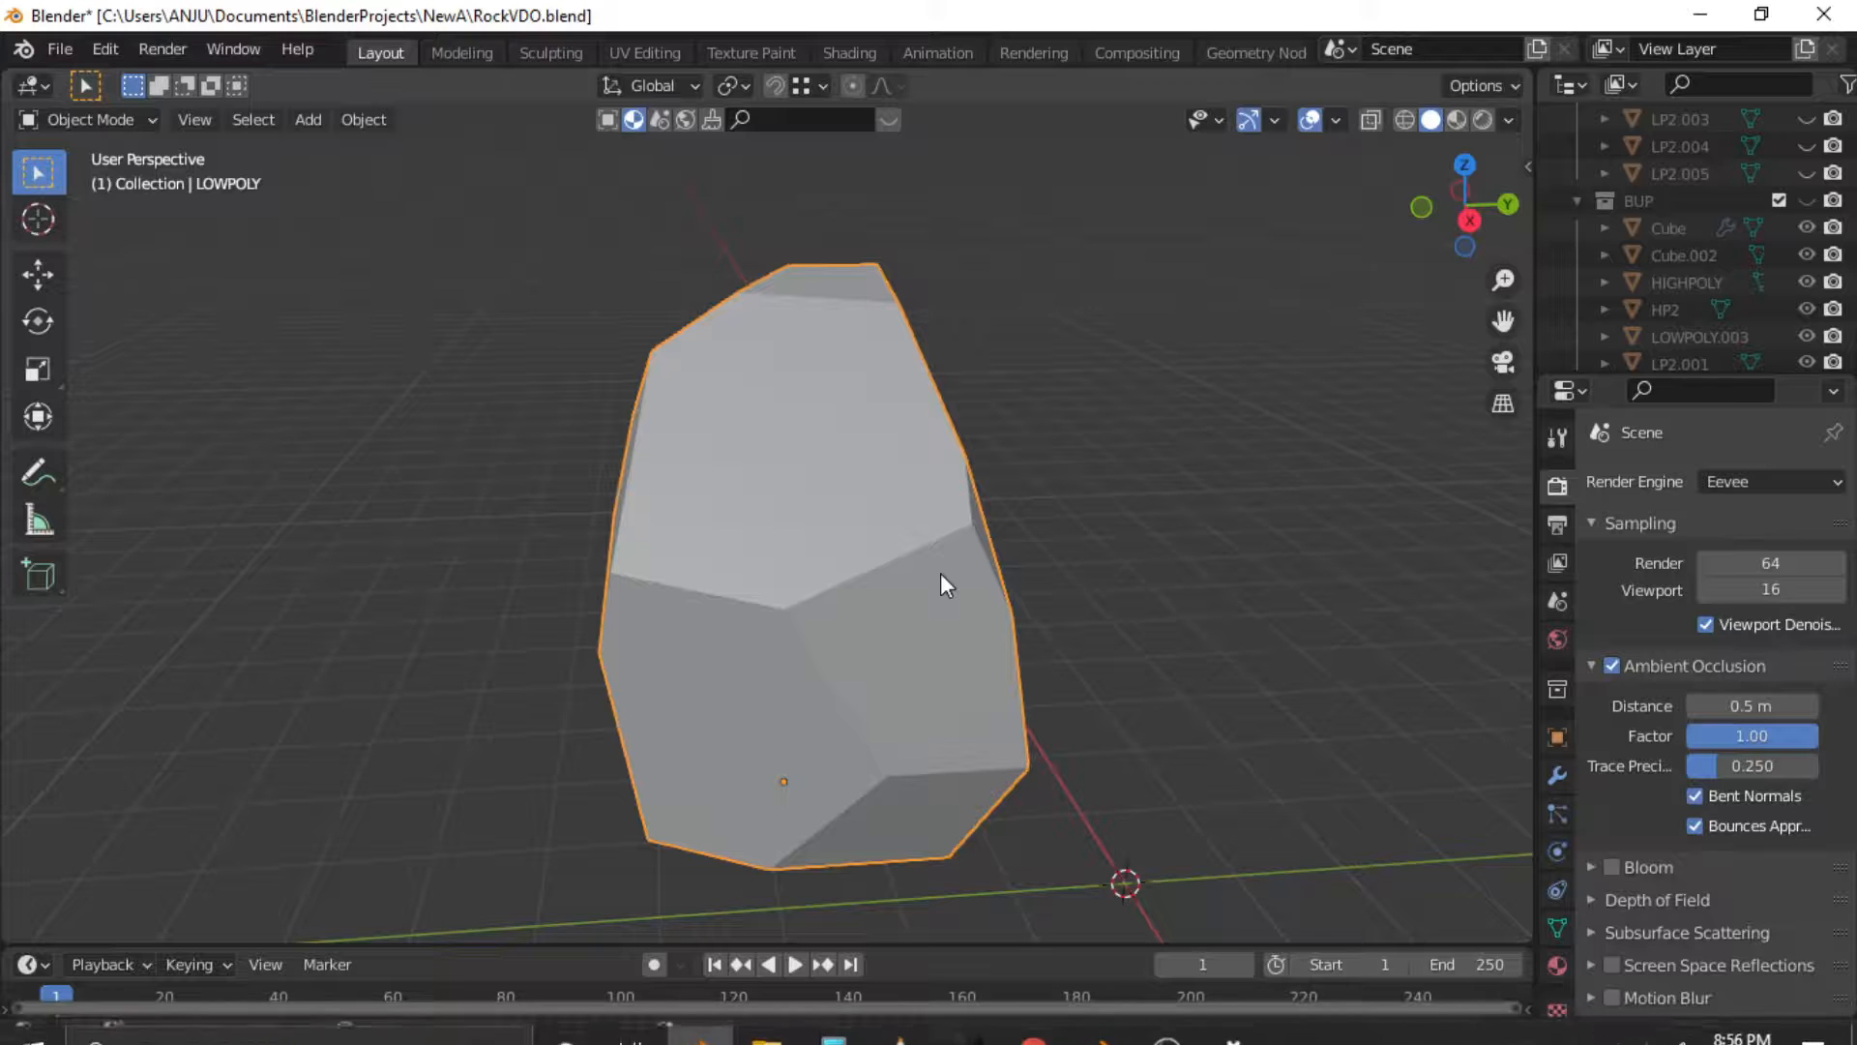
In Edit Mode on the plain LOWPOLY rock, knife a diagonal cut across the large front face between two opposite corner vertices
mouse_move(838, 470)
middle_mouse_down()
mouse_move(969, 462)
mouse_move(885, 512)
mouse_move(884, 489)
mouse_move(622, 489)
mouse_move(1052, 544)
mouse_move(1264, 531)
mouse_move(867, 526)
mouse_move(905, 530)
mouse_move(817, 444)
middle_mouse_up()
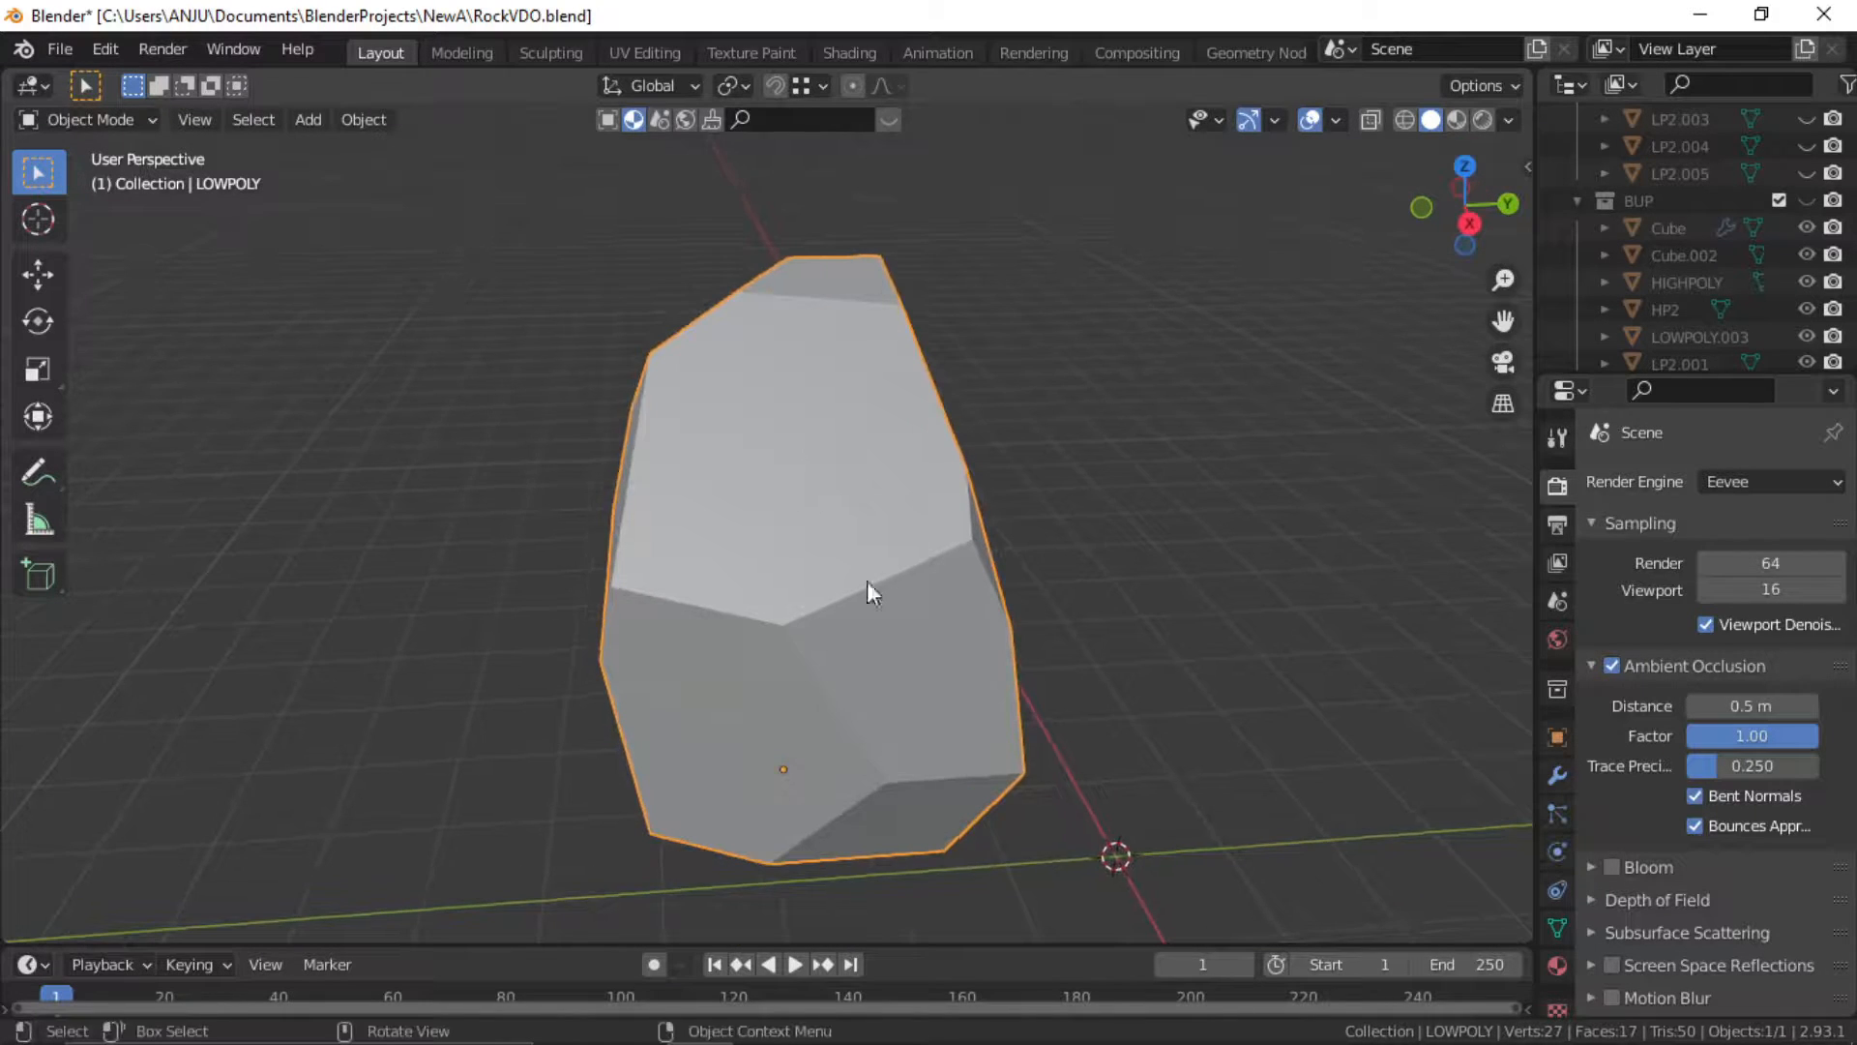
middle_click_drag(871, 589, 880, 493)
key("Tab")
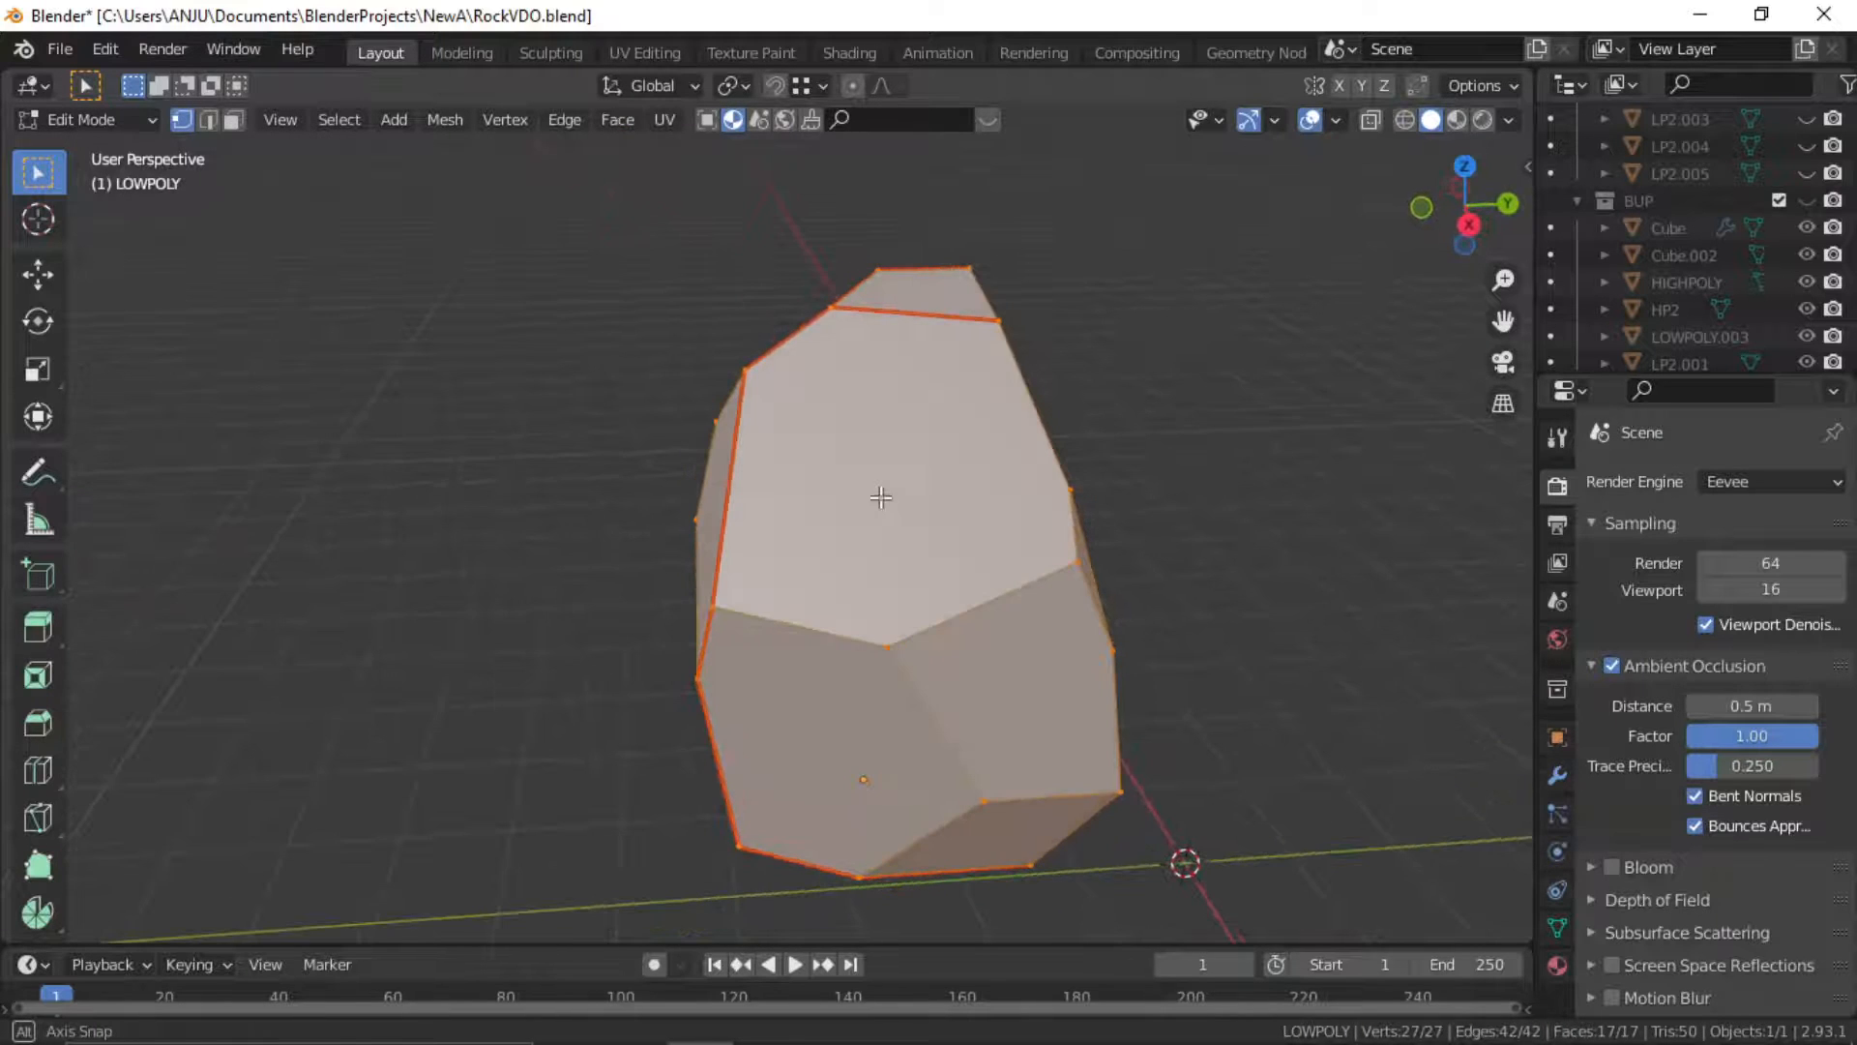
left_click(32, 820)
middle_click_drag(1041, 571, 930, 557)
scroll(950, 557, "up", 4)
scroll(950, 557, "down", 2)
middle_click_drag(1058, 560, 929, 568, "shift")
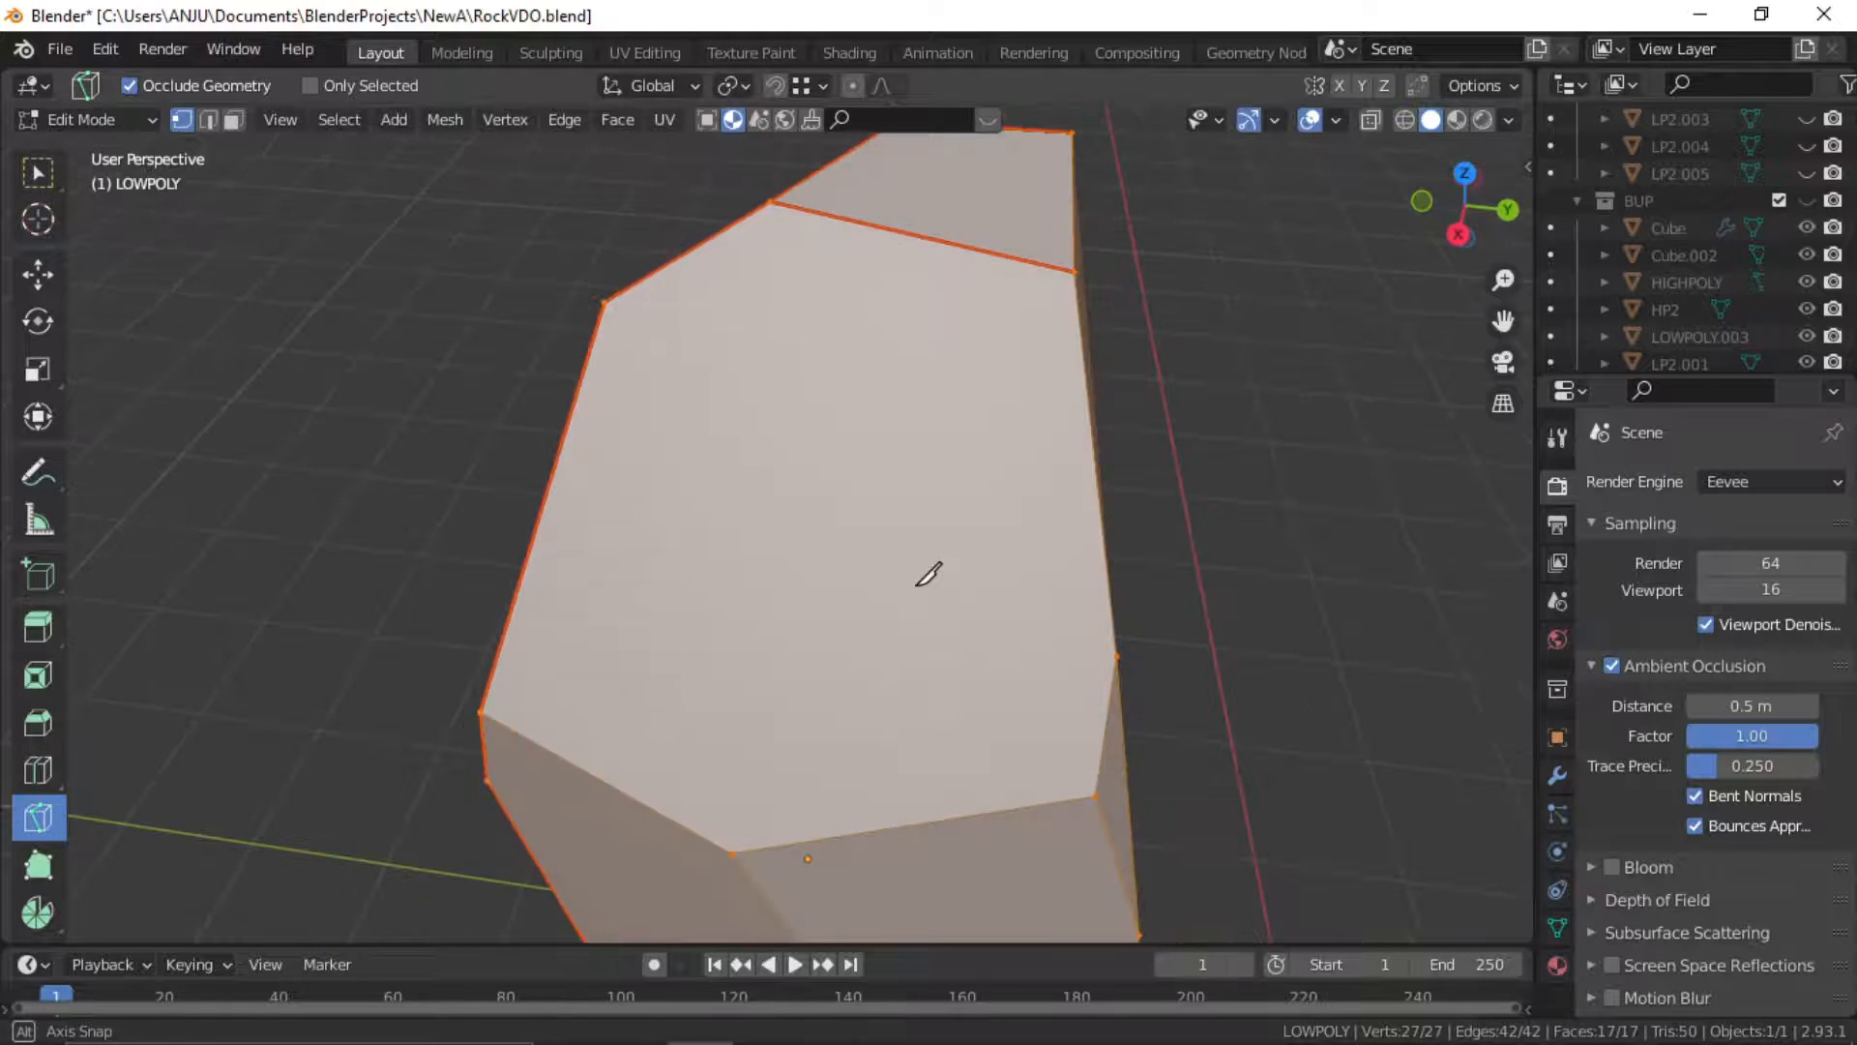
left_click(1117, 655)
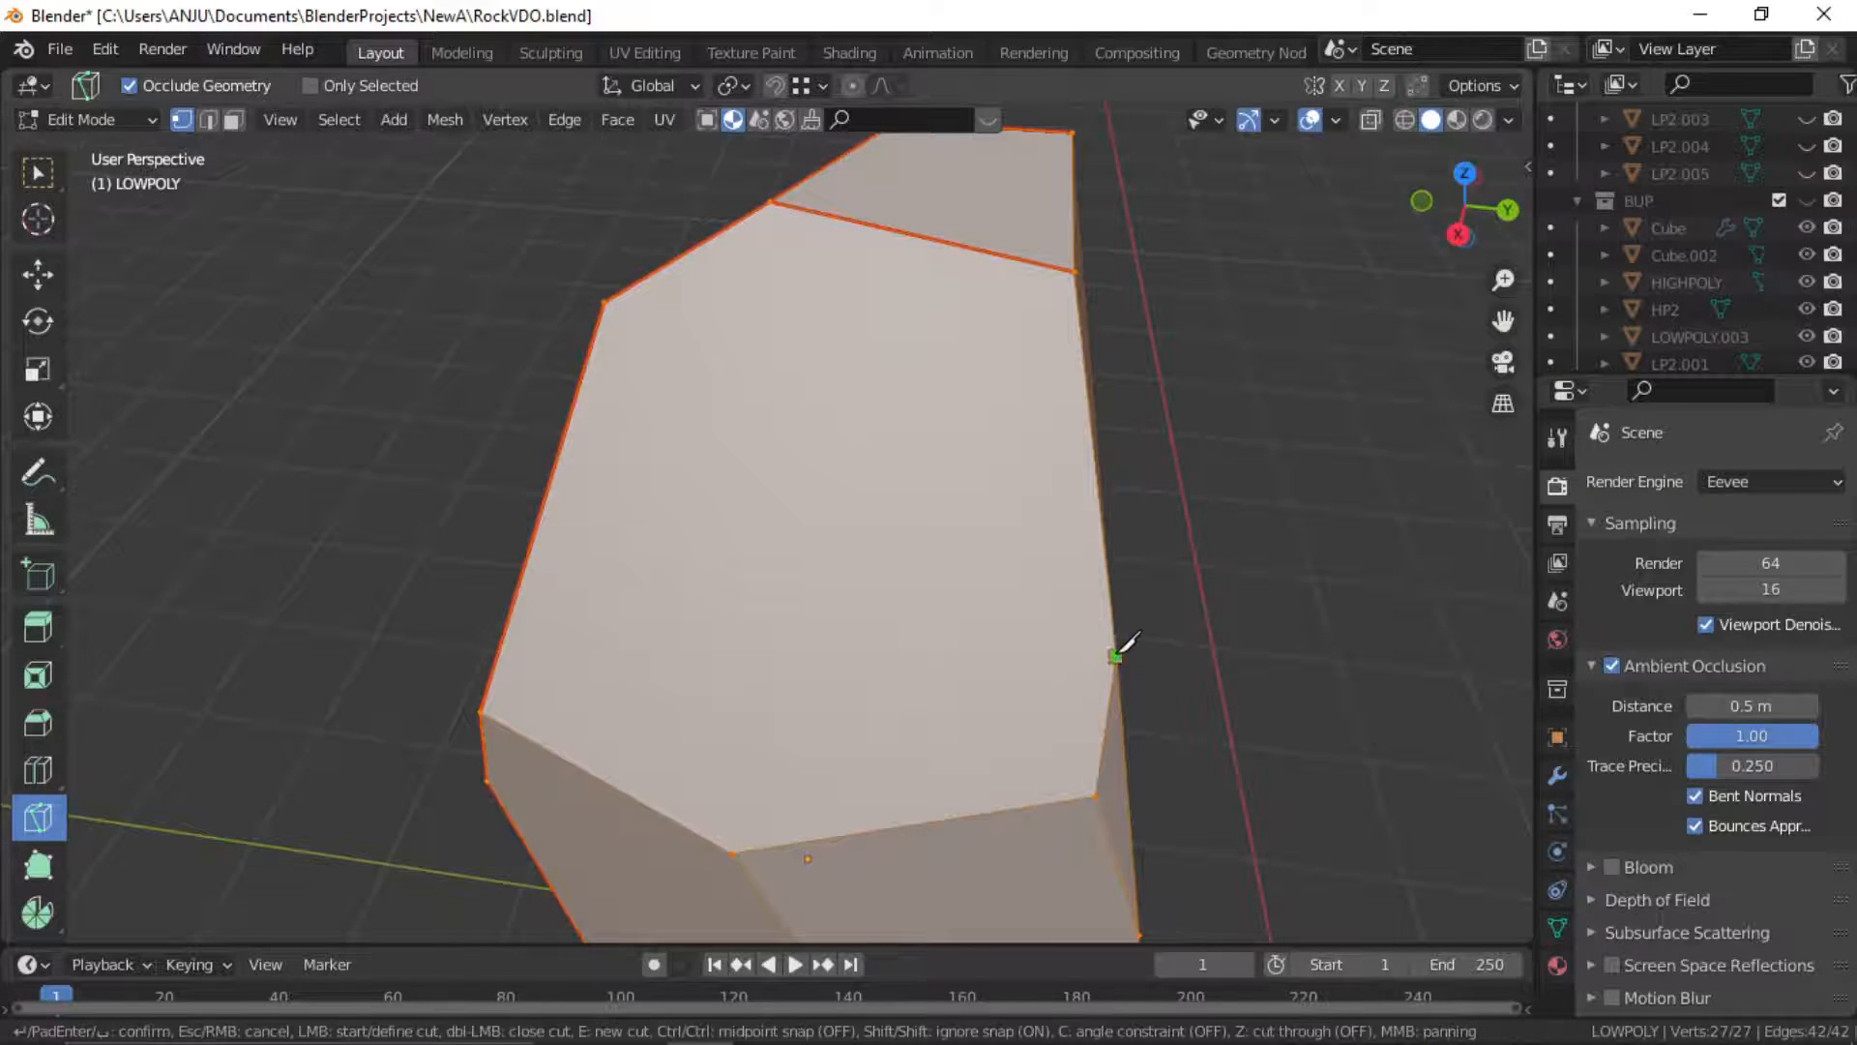
left_click(616, 298)
key("Return")
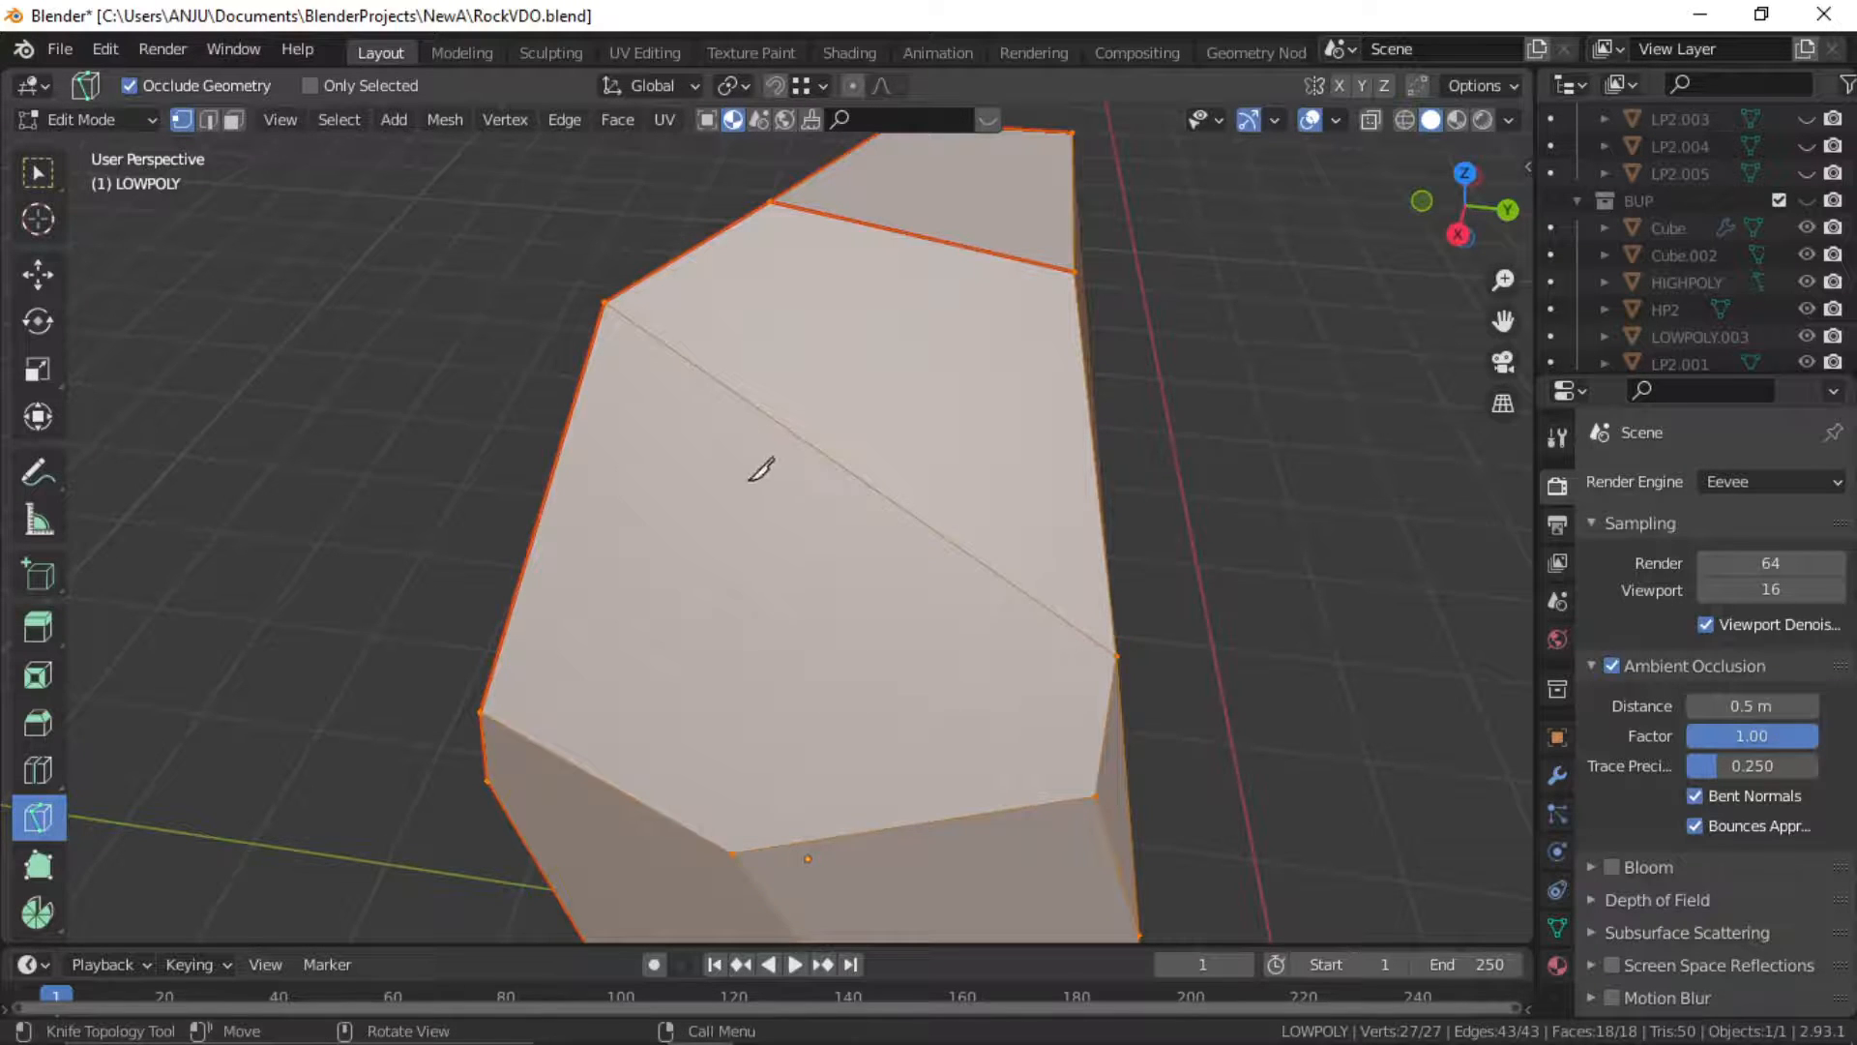
Knife a thin double-lined angular spiral into the front face, running from its lowest corner to a point on the diagonal cut
middle_click_drag(761, 469, 859, 489)
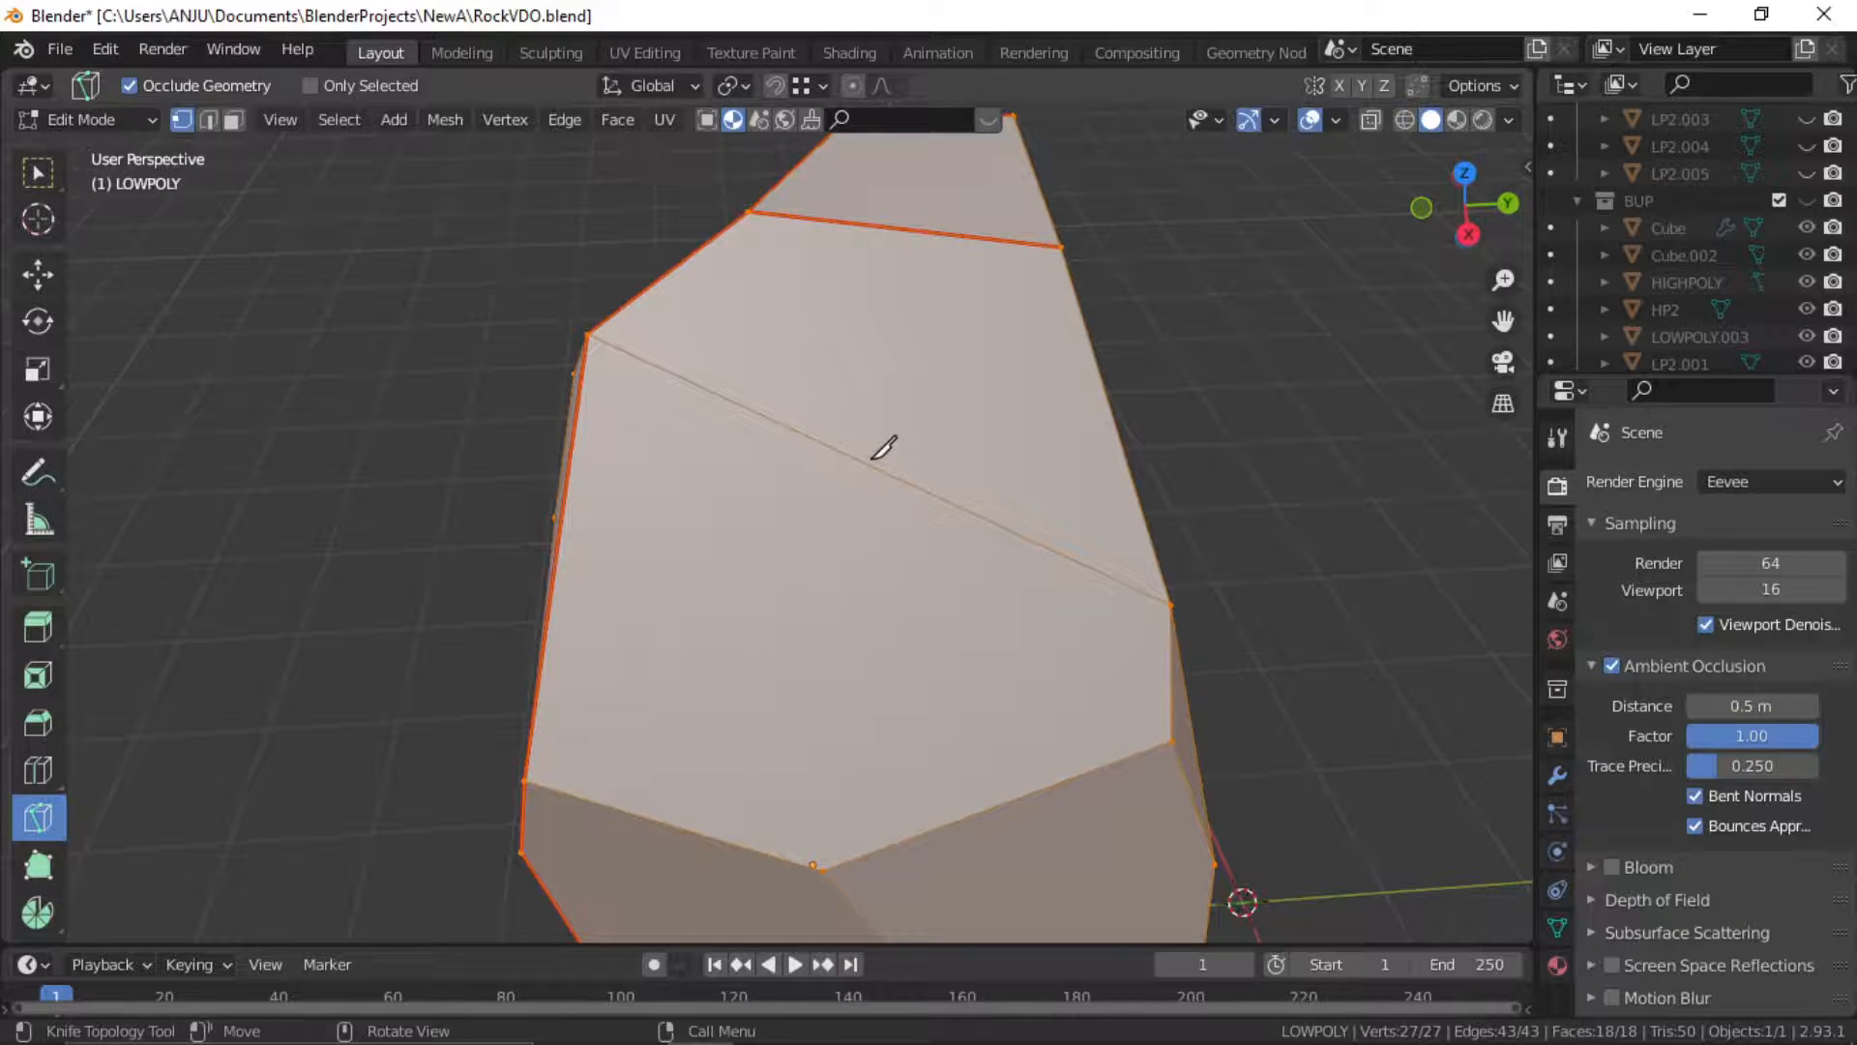
left_click(867, 463)
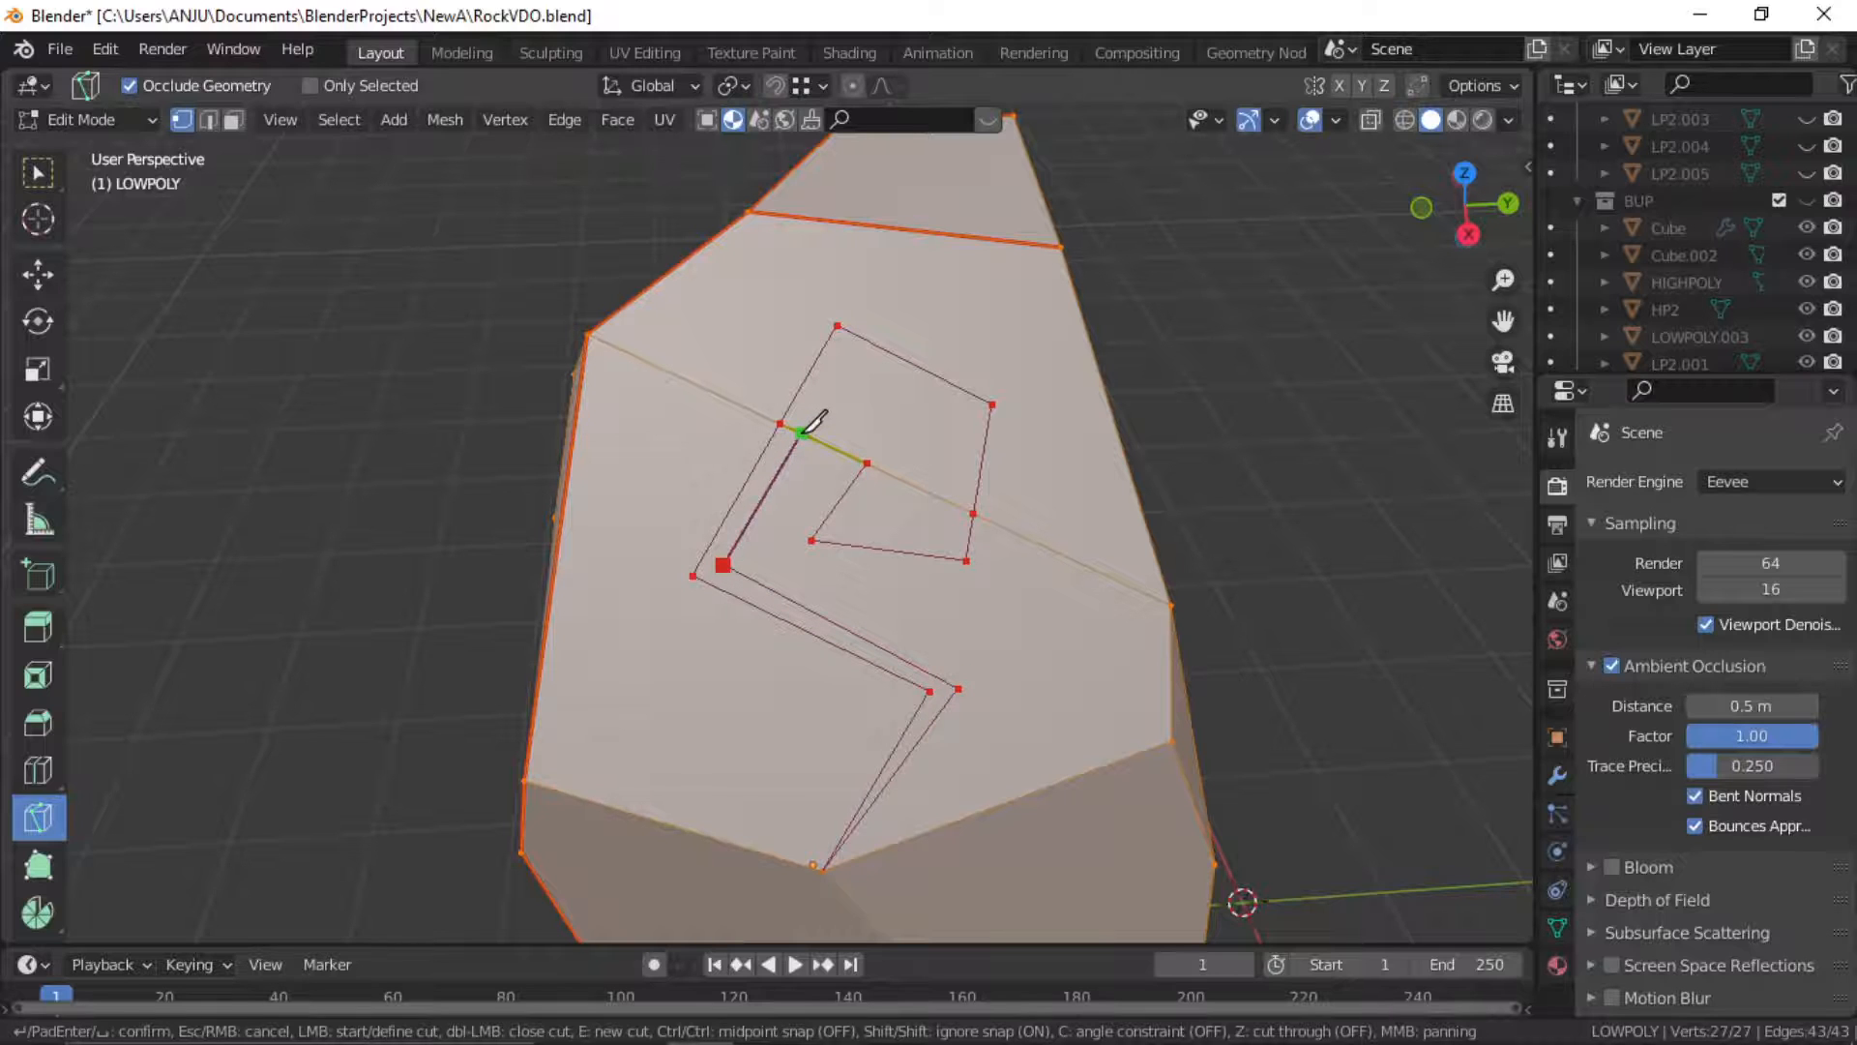
left_click(971, 417)
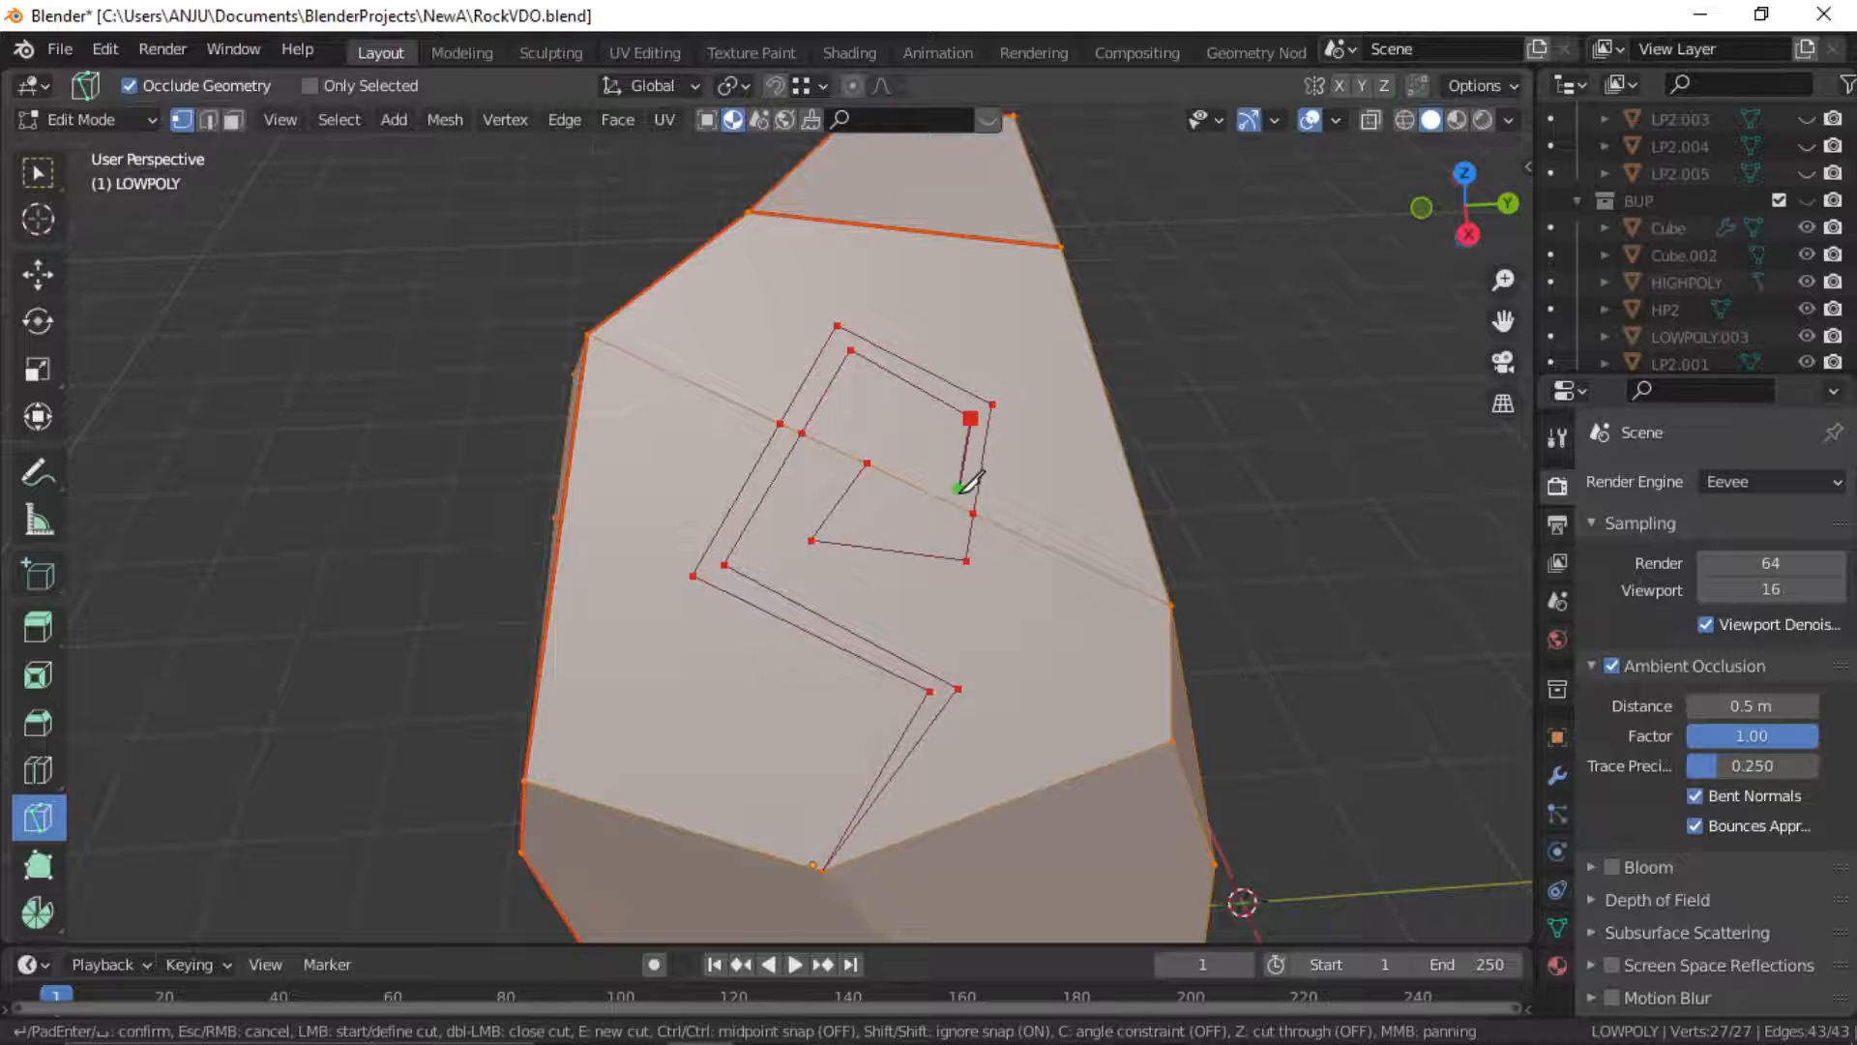
left_click(958, 505)
left_click(950, 539)
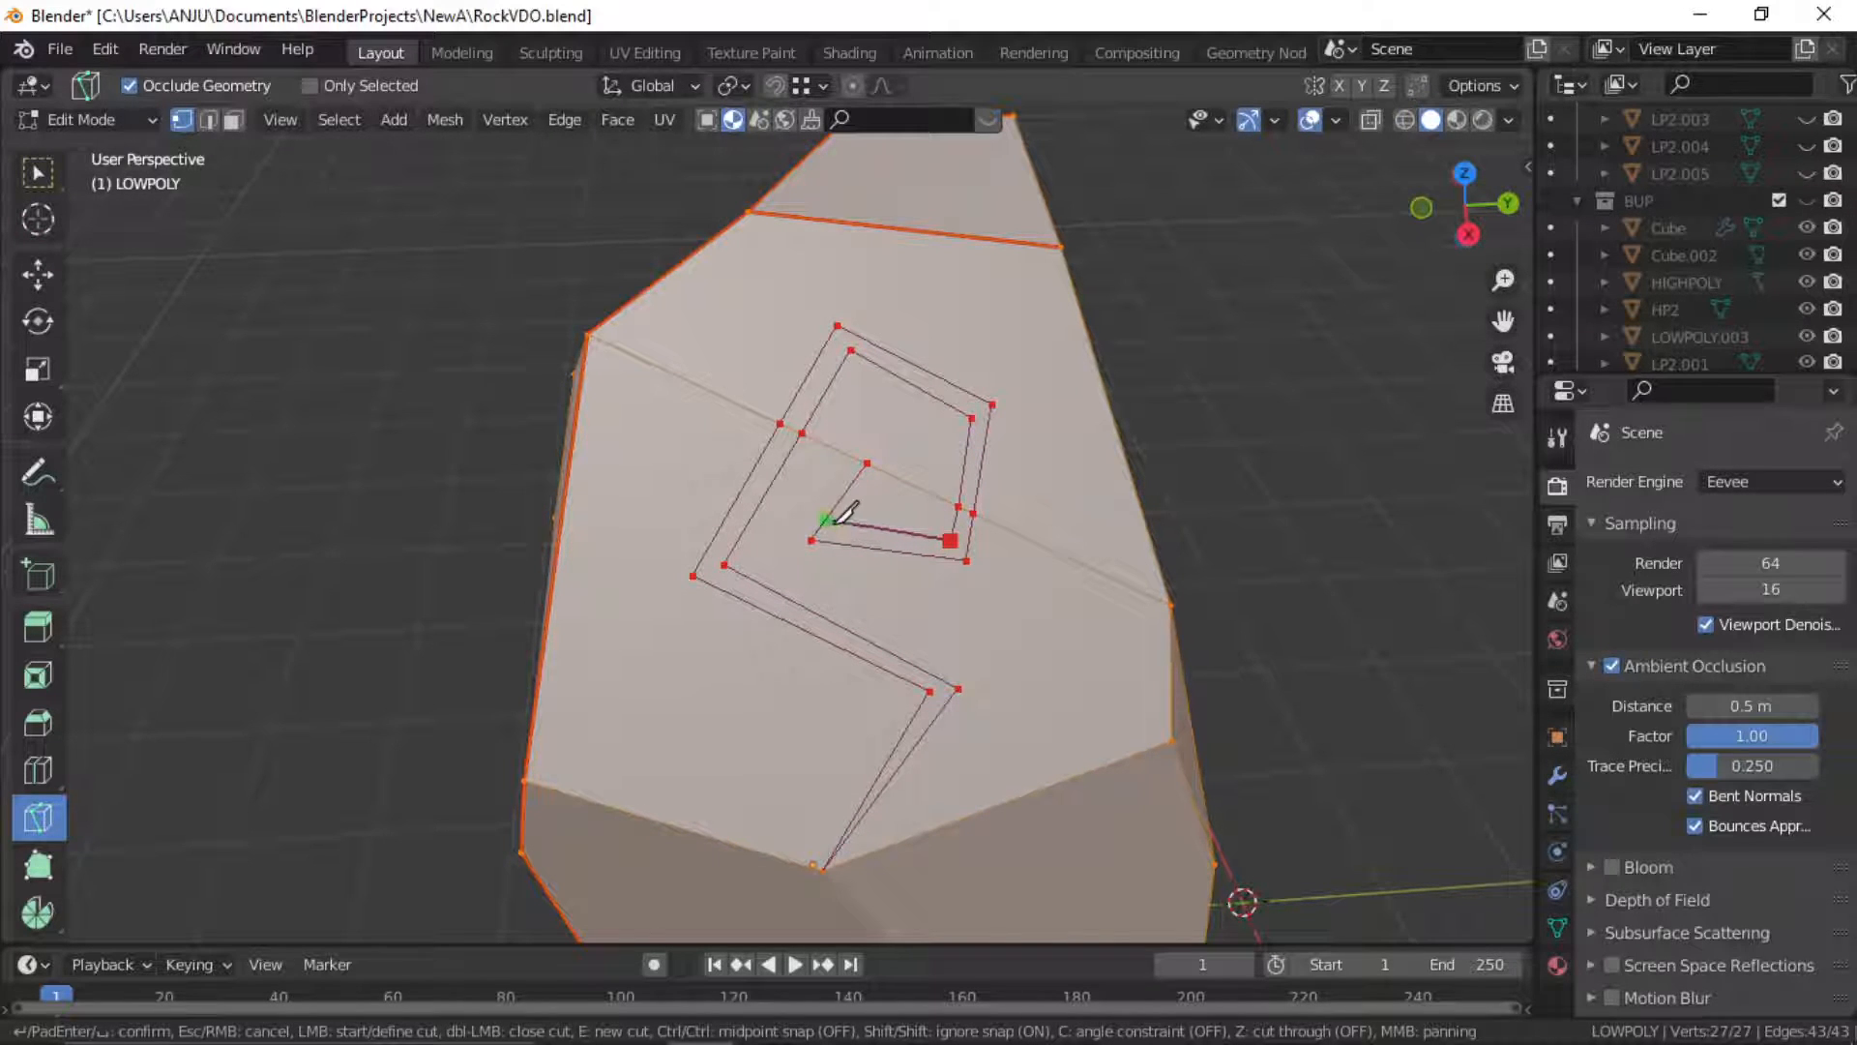
left_click(842, 525)
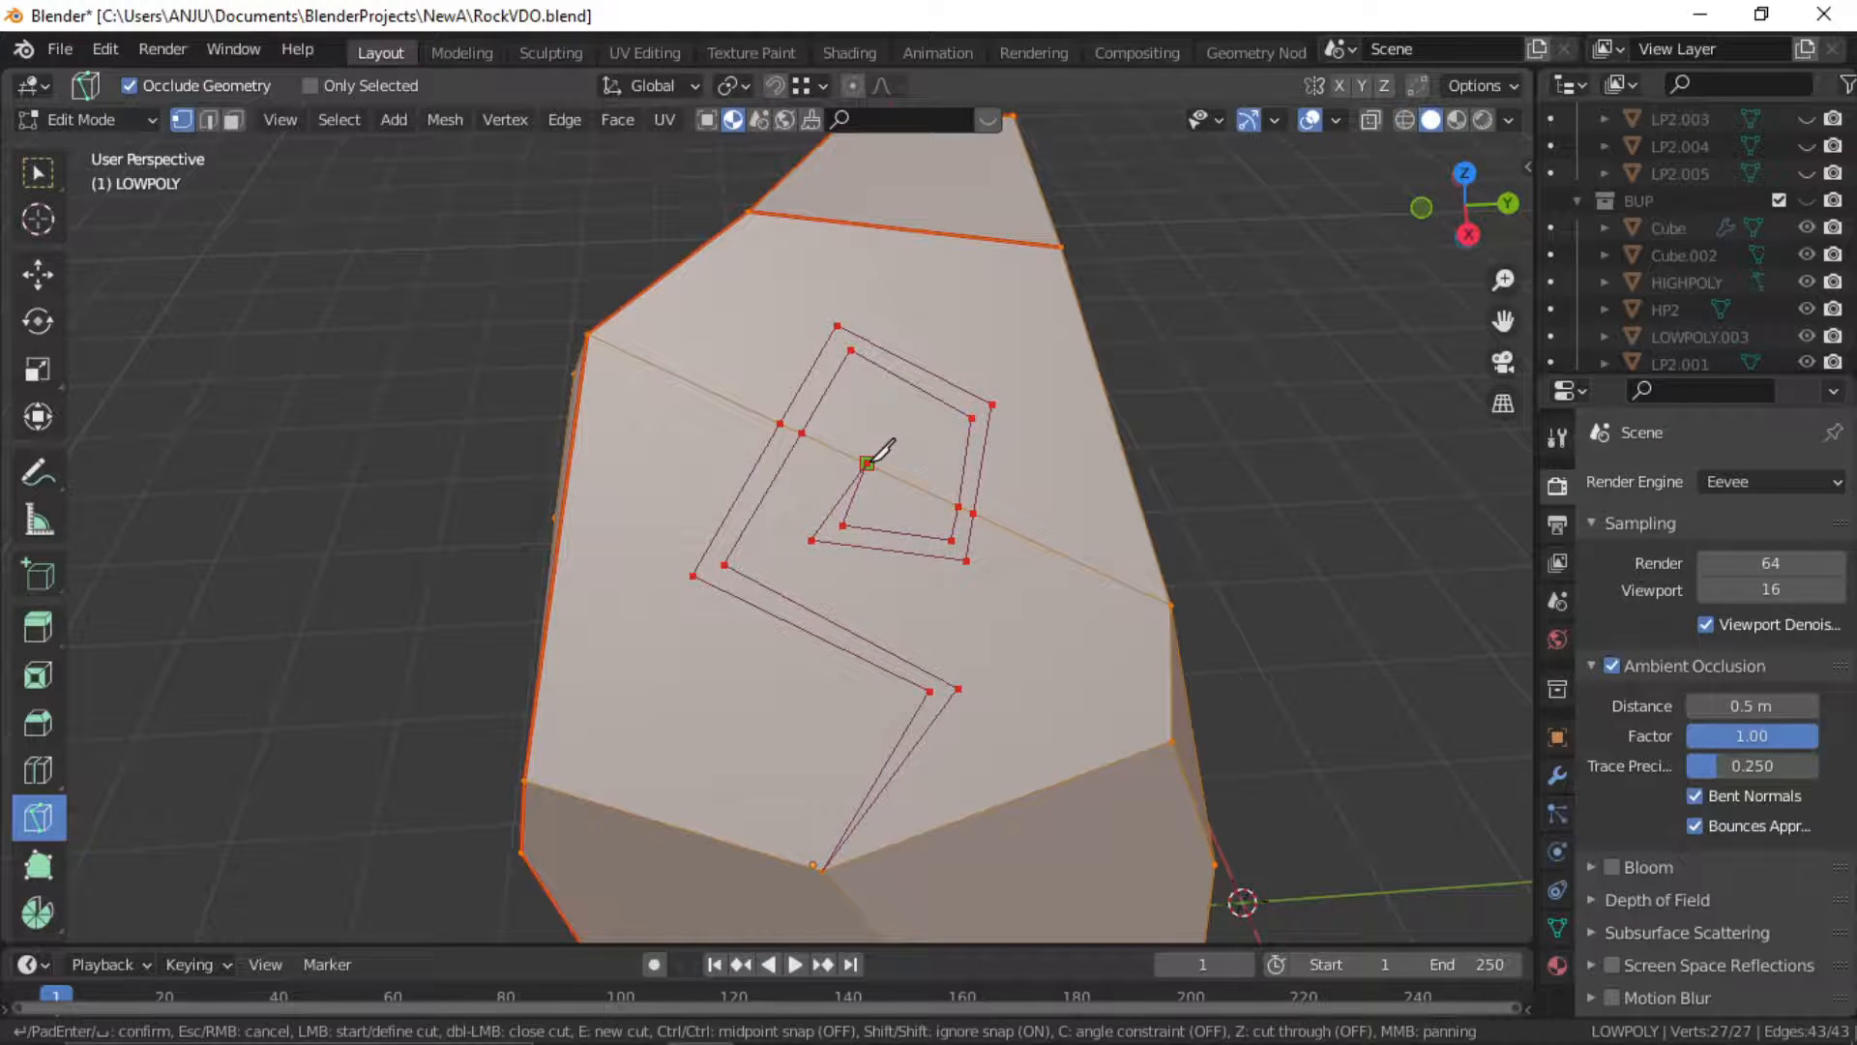
left_click(867, 462)
key("Return")
mouse_move(862, 435)
middle_mouse_down()
mouse_move(867, 464)
mouse_move(812, 324)
mouse_move(883, 386)
mouse_move(867, 437)
middle_mouse_up()
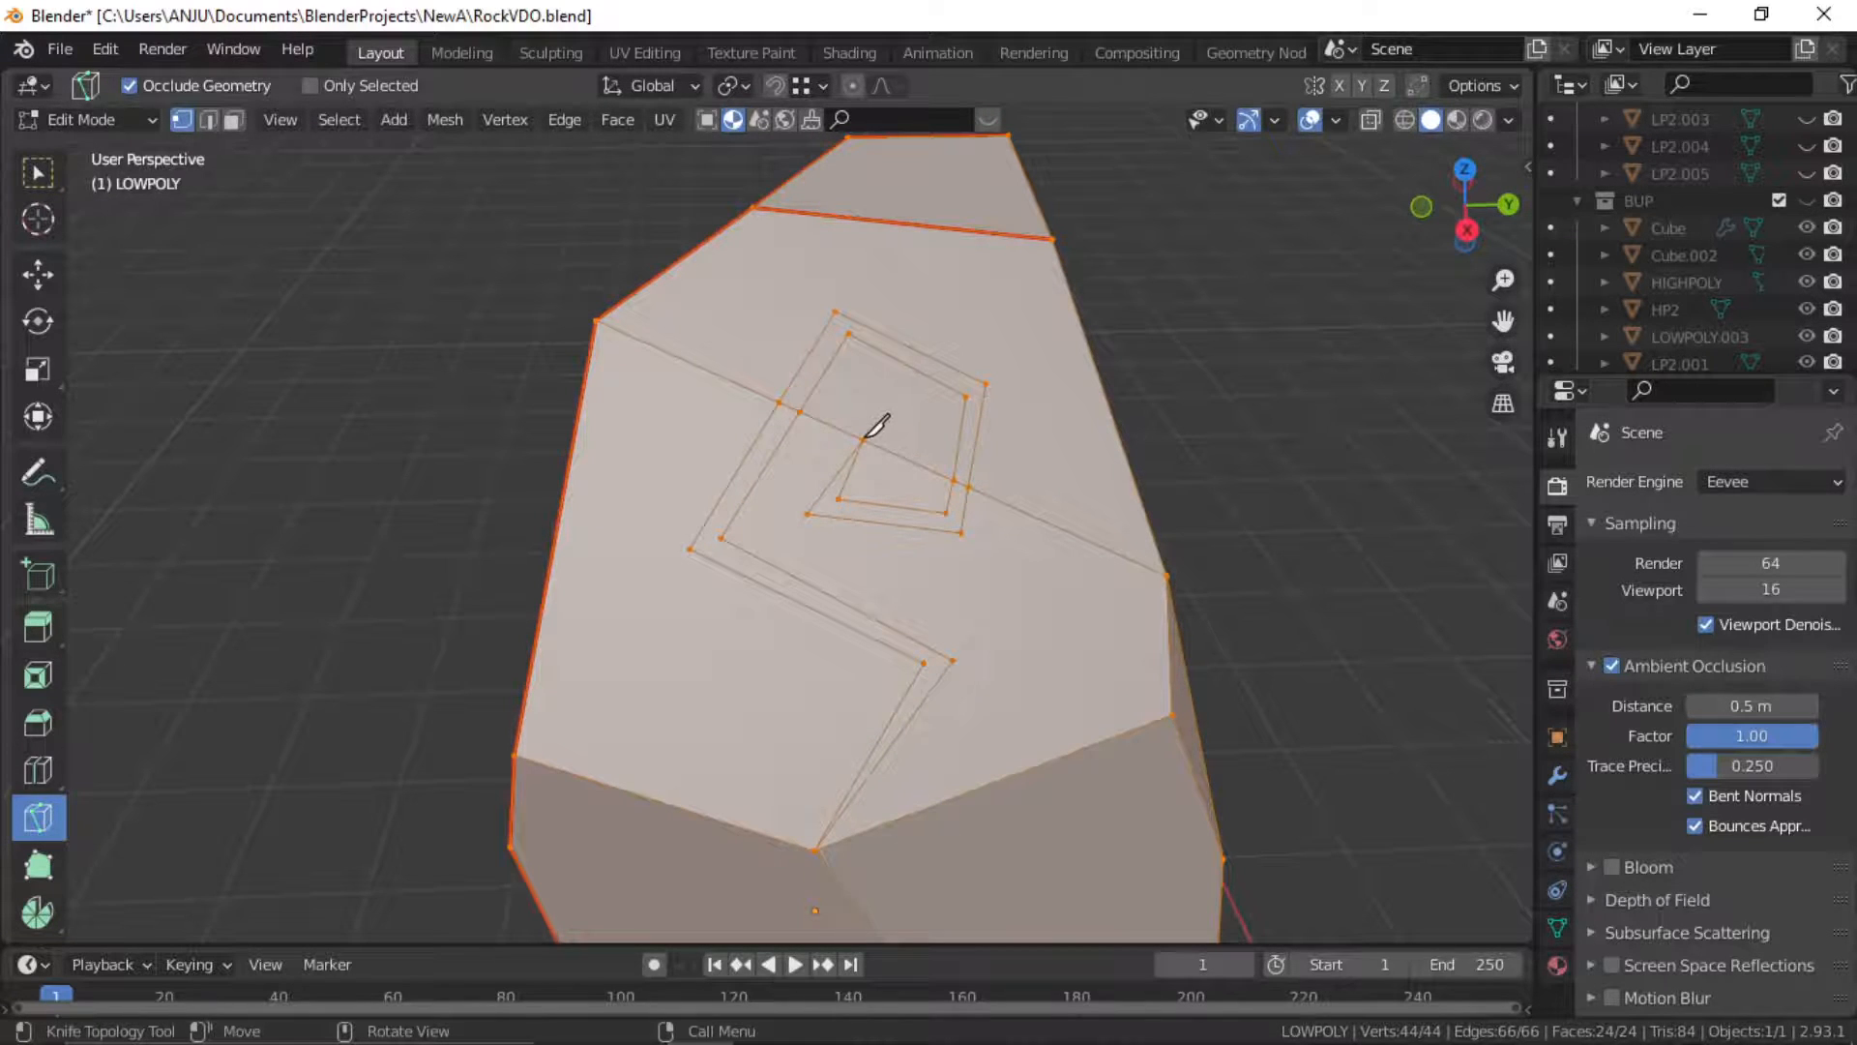
Knife short cuts joining the spiral's inner and outer outlines at its four upper corners
left_click(808, 512)
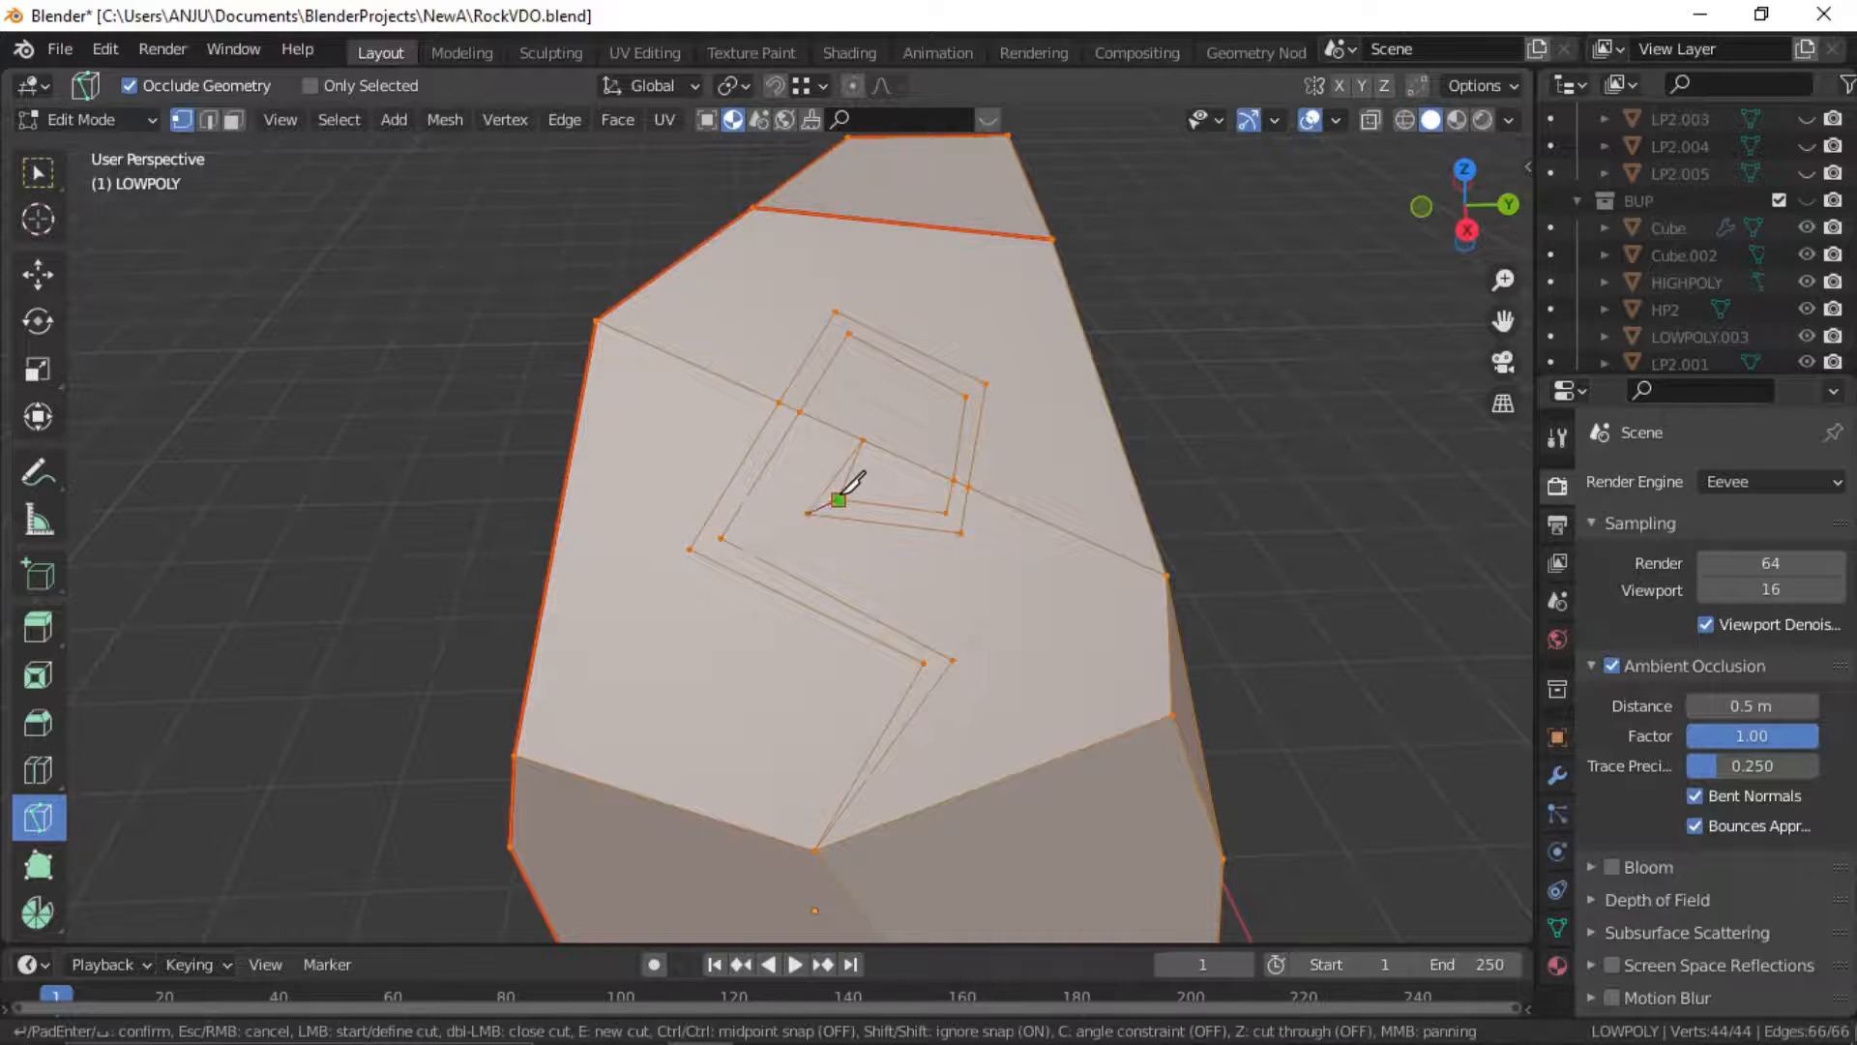
left_click(839, 500)
key("Return")
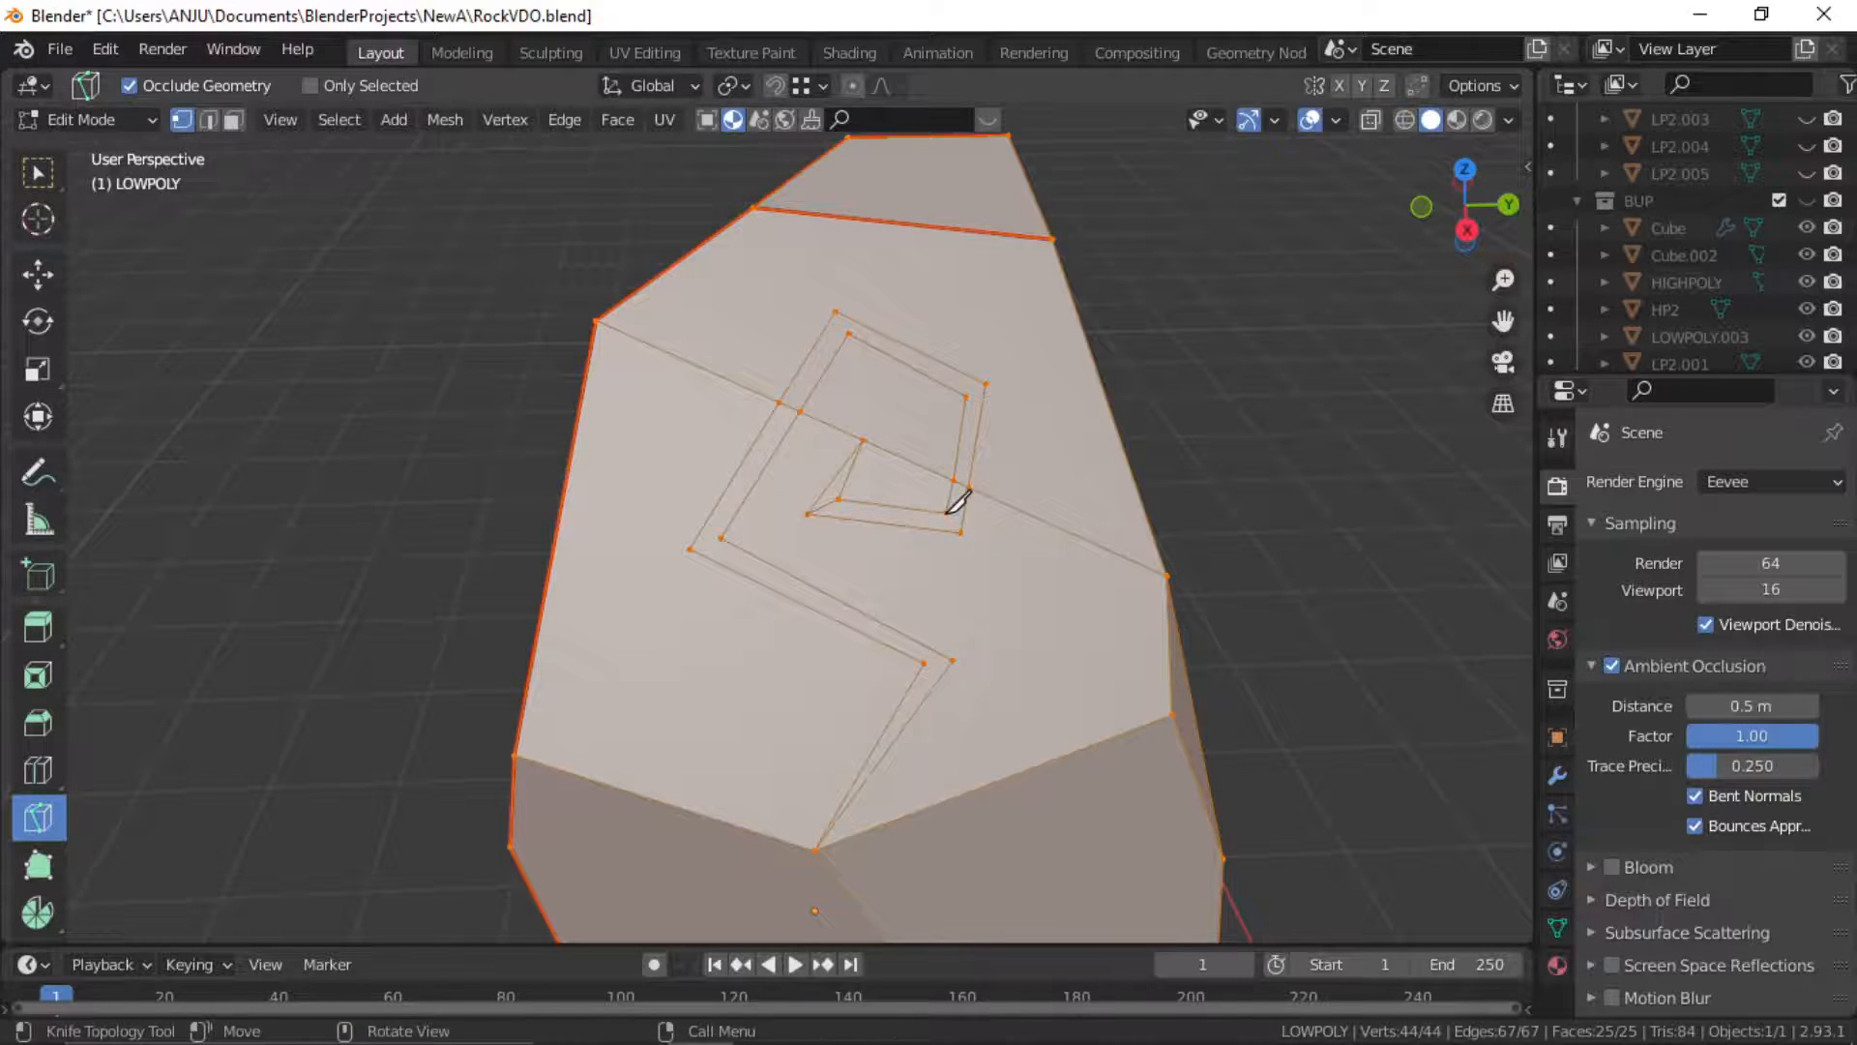
left_click(947, 513)
left_click(960, 531)
key("Return")
left_click(983, 388)
left_click(984, 385)
key("Return")
left_click(836, 311)
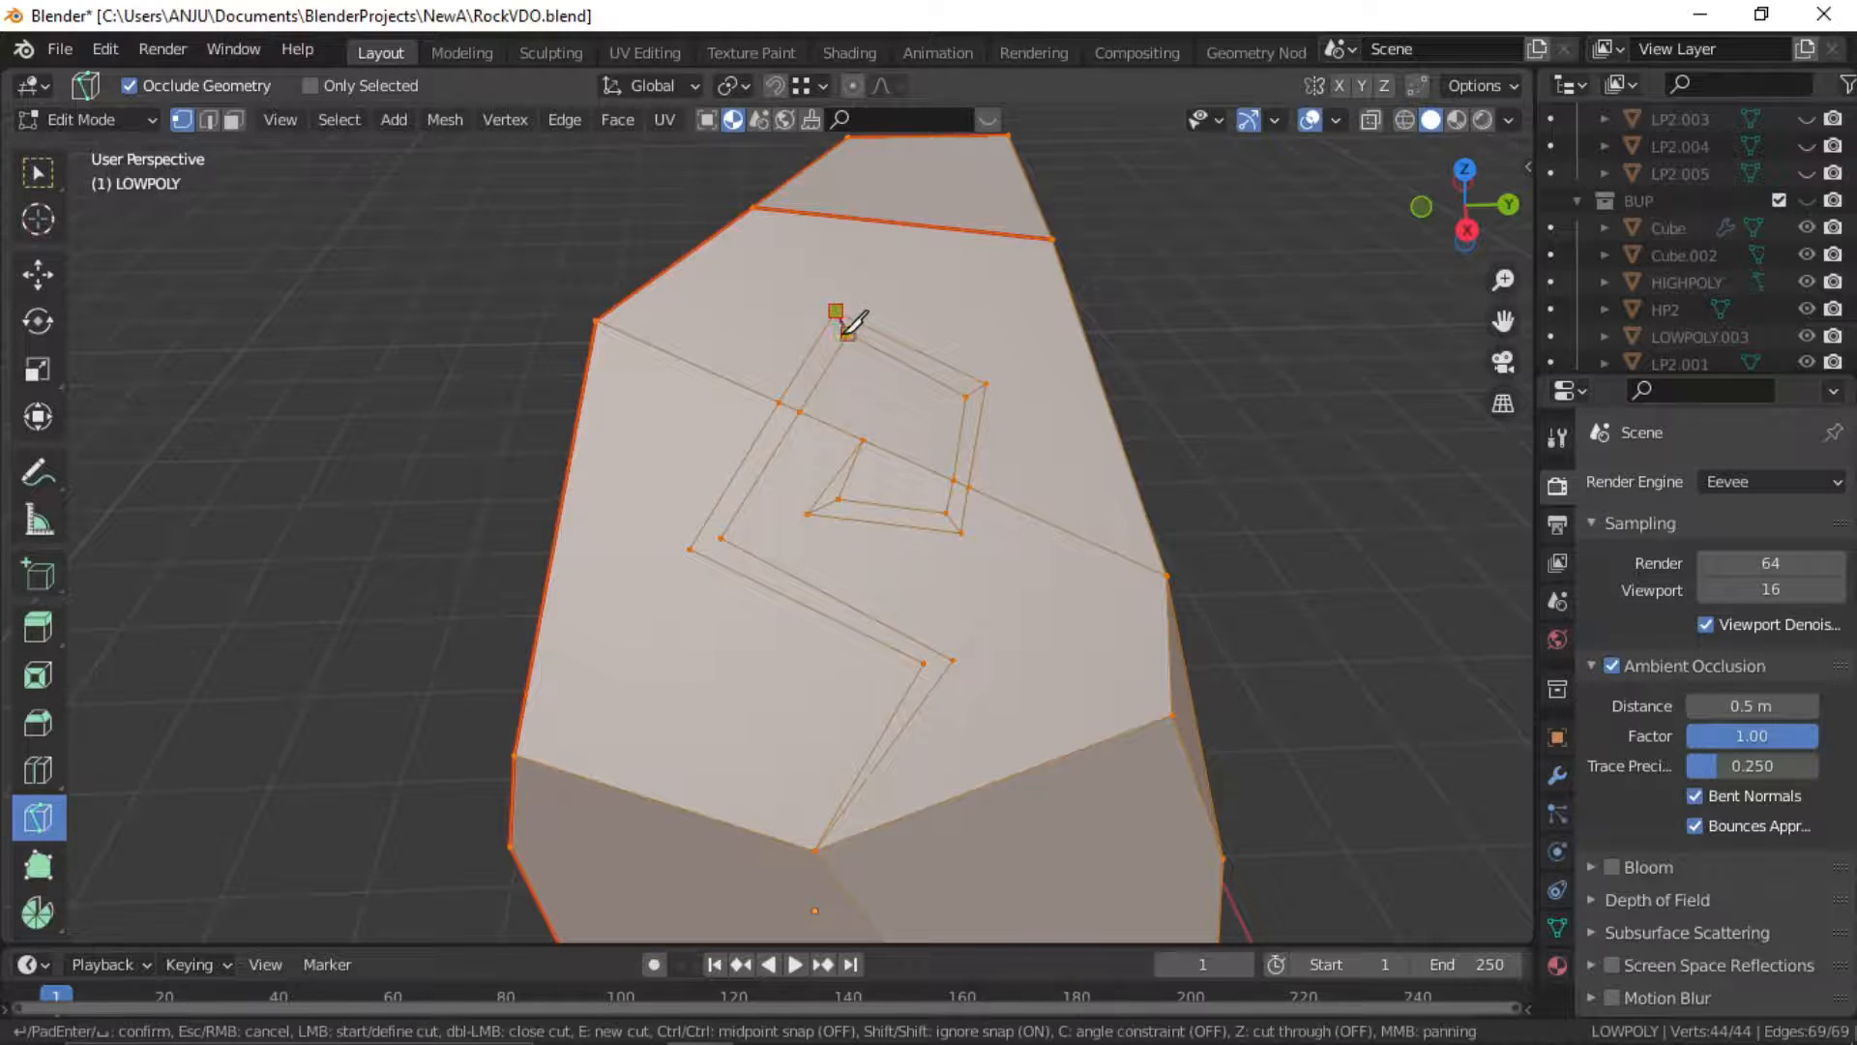
left_click(847, 332)
key("Return")
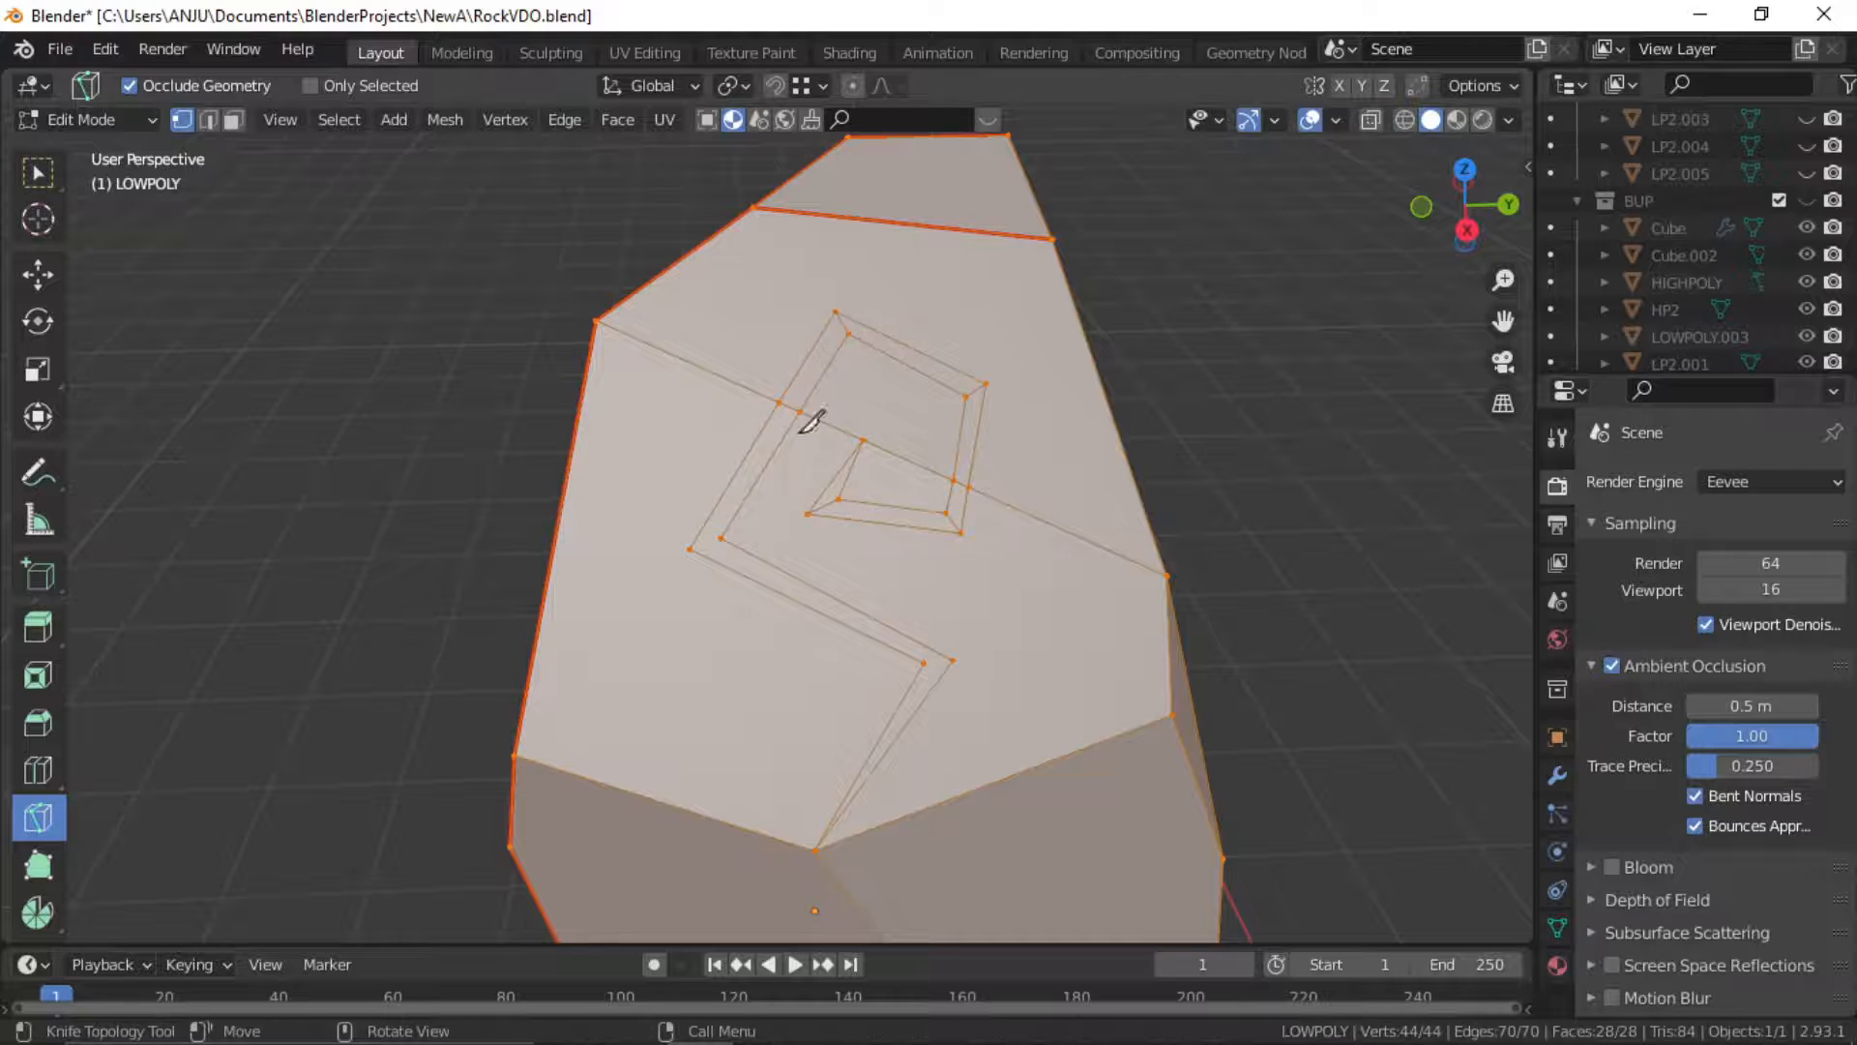
Knife short cuts joining the two outlines at the spiral's remaining two corners on its lower zigzag
left_click(690, 548)
left_click(721, 537)
key("Return")
left_click(924, 663)
left_click(953, 659)
key("Return")
Knife a centre line between the spiral's two outlines, from its tip on the diagonal cut to the face's lowest corner
middle_click_drag(863, 317, 861, 426)
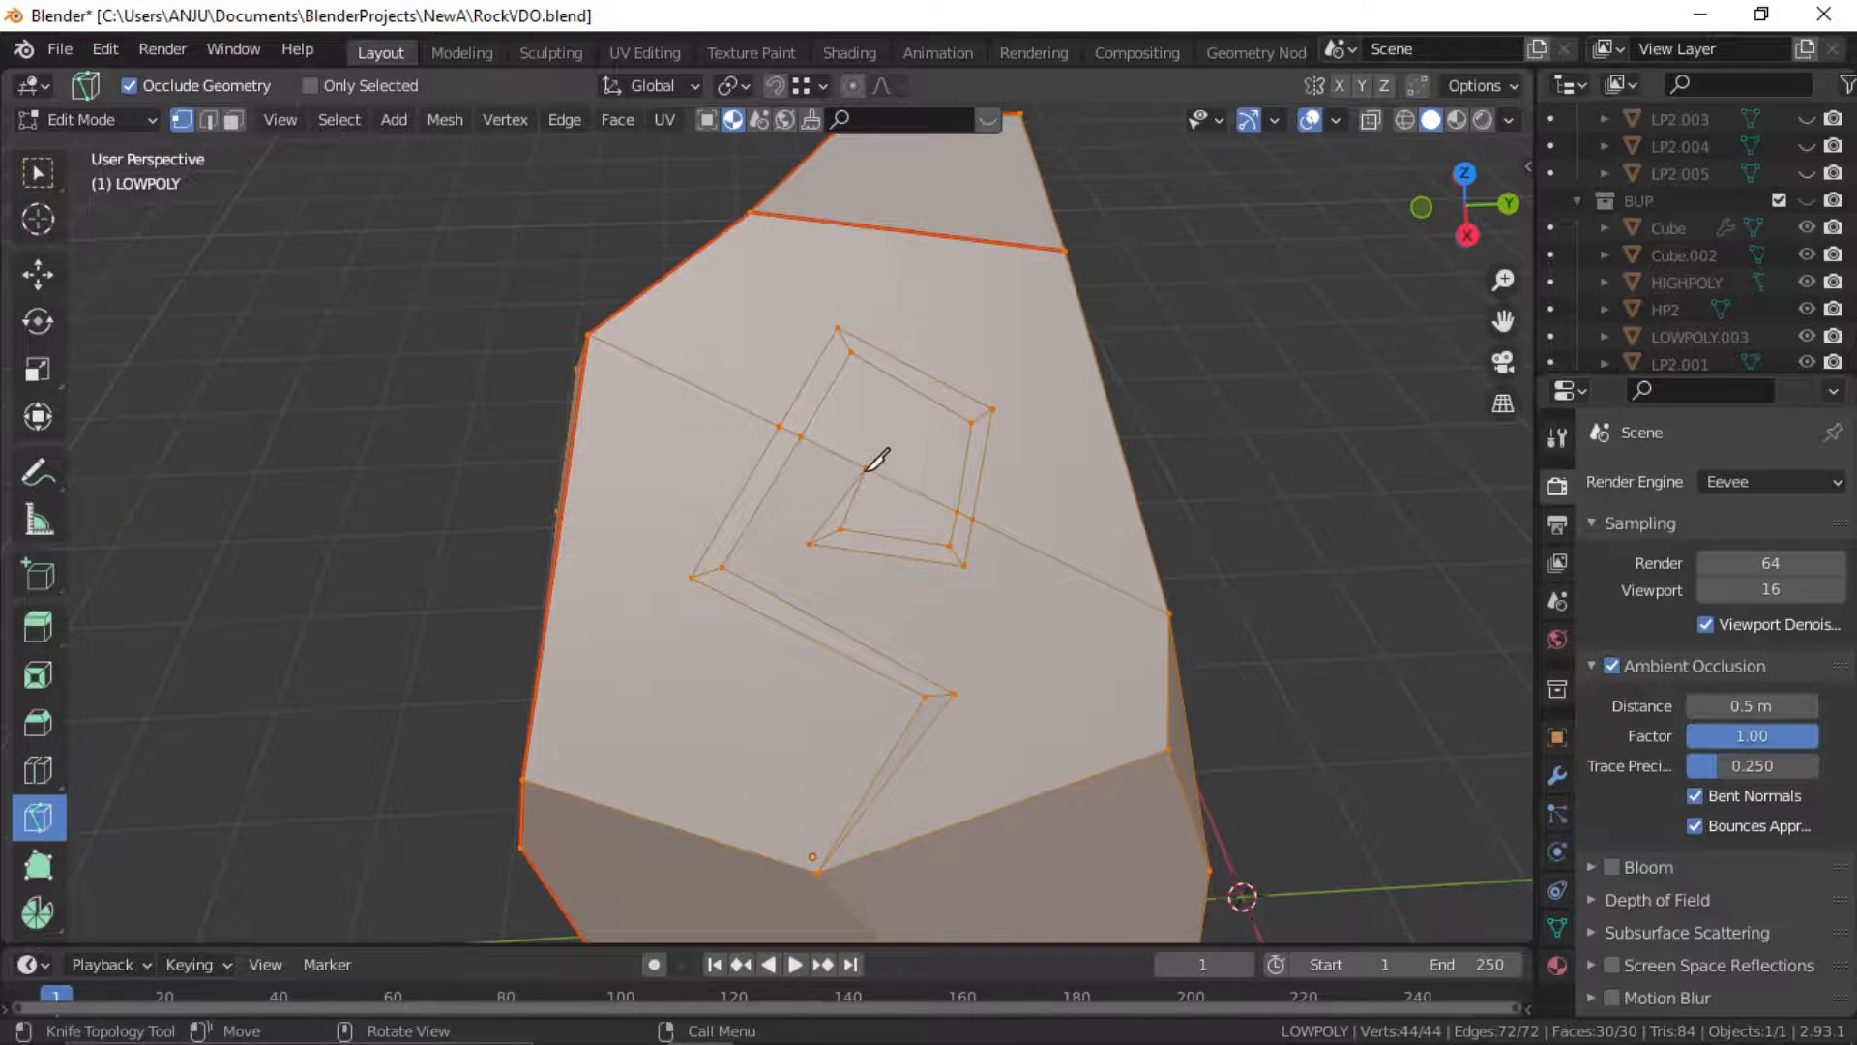
left_click(866, 468)
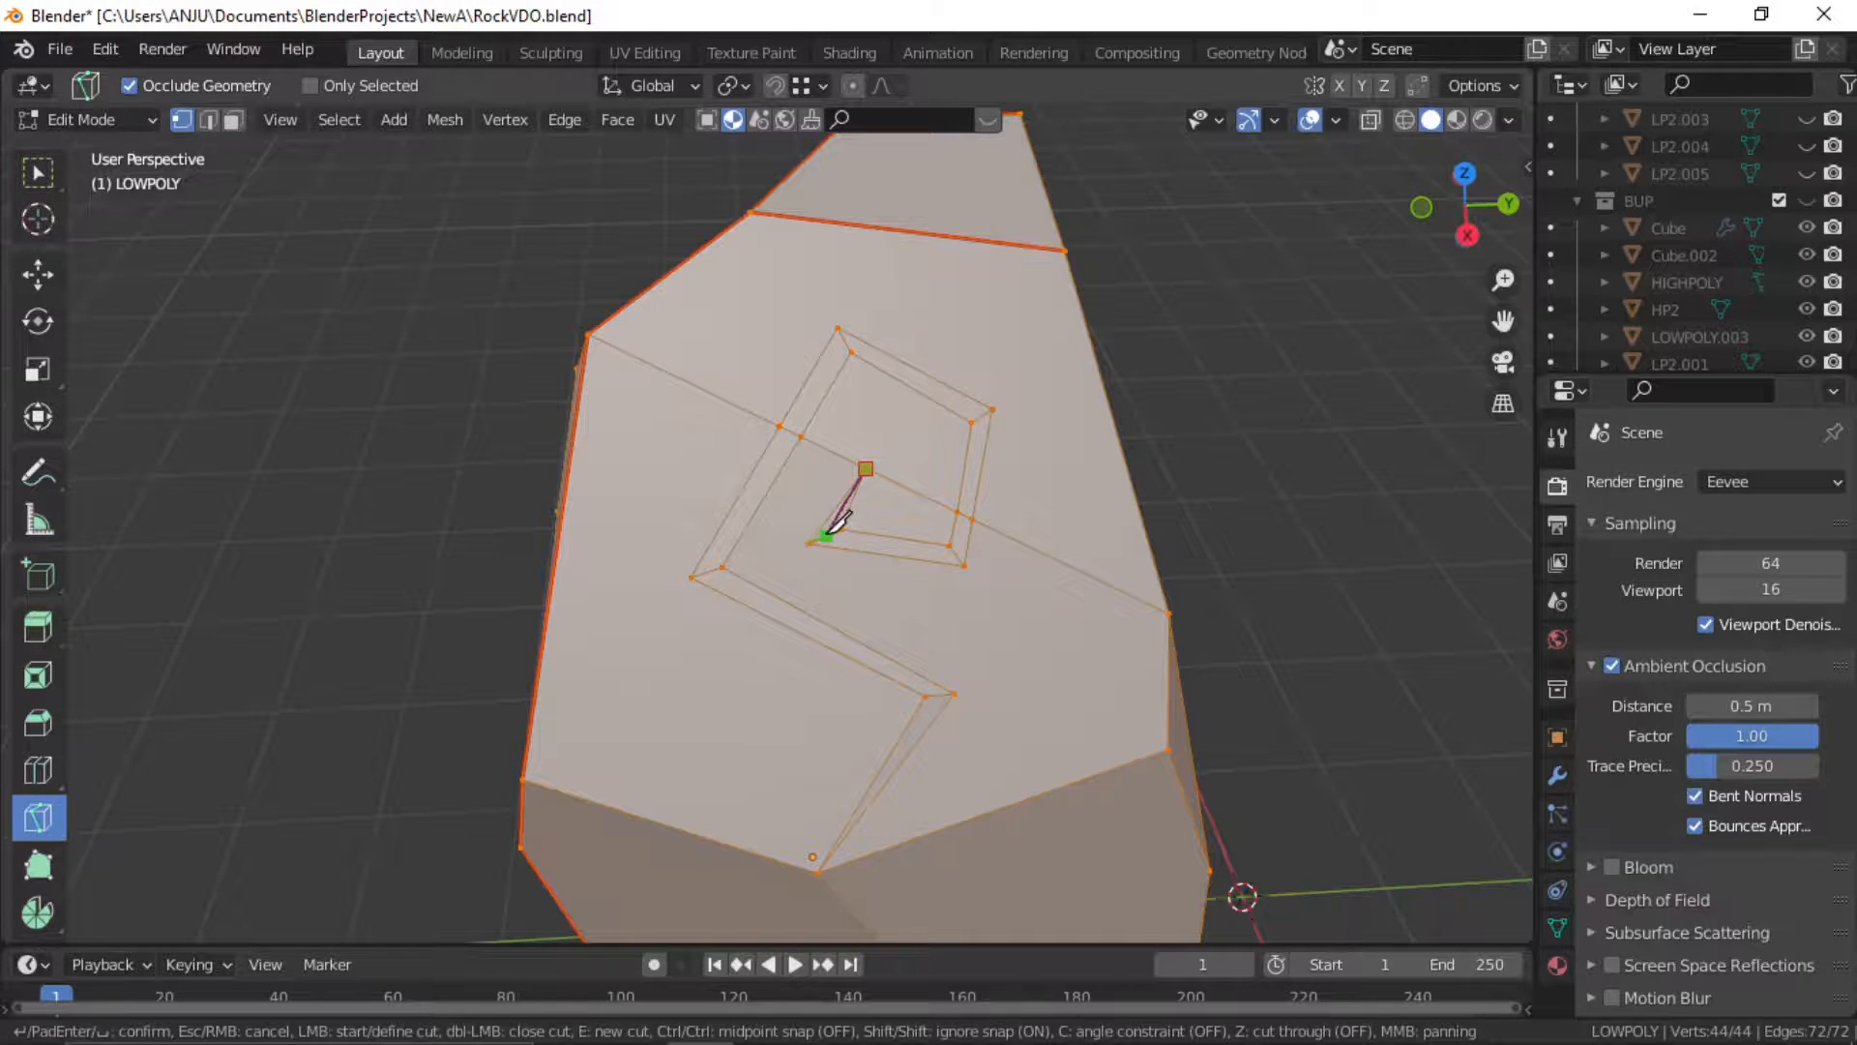
left_click(828, 535)
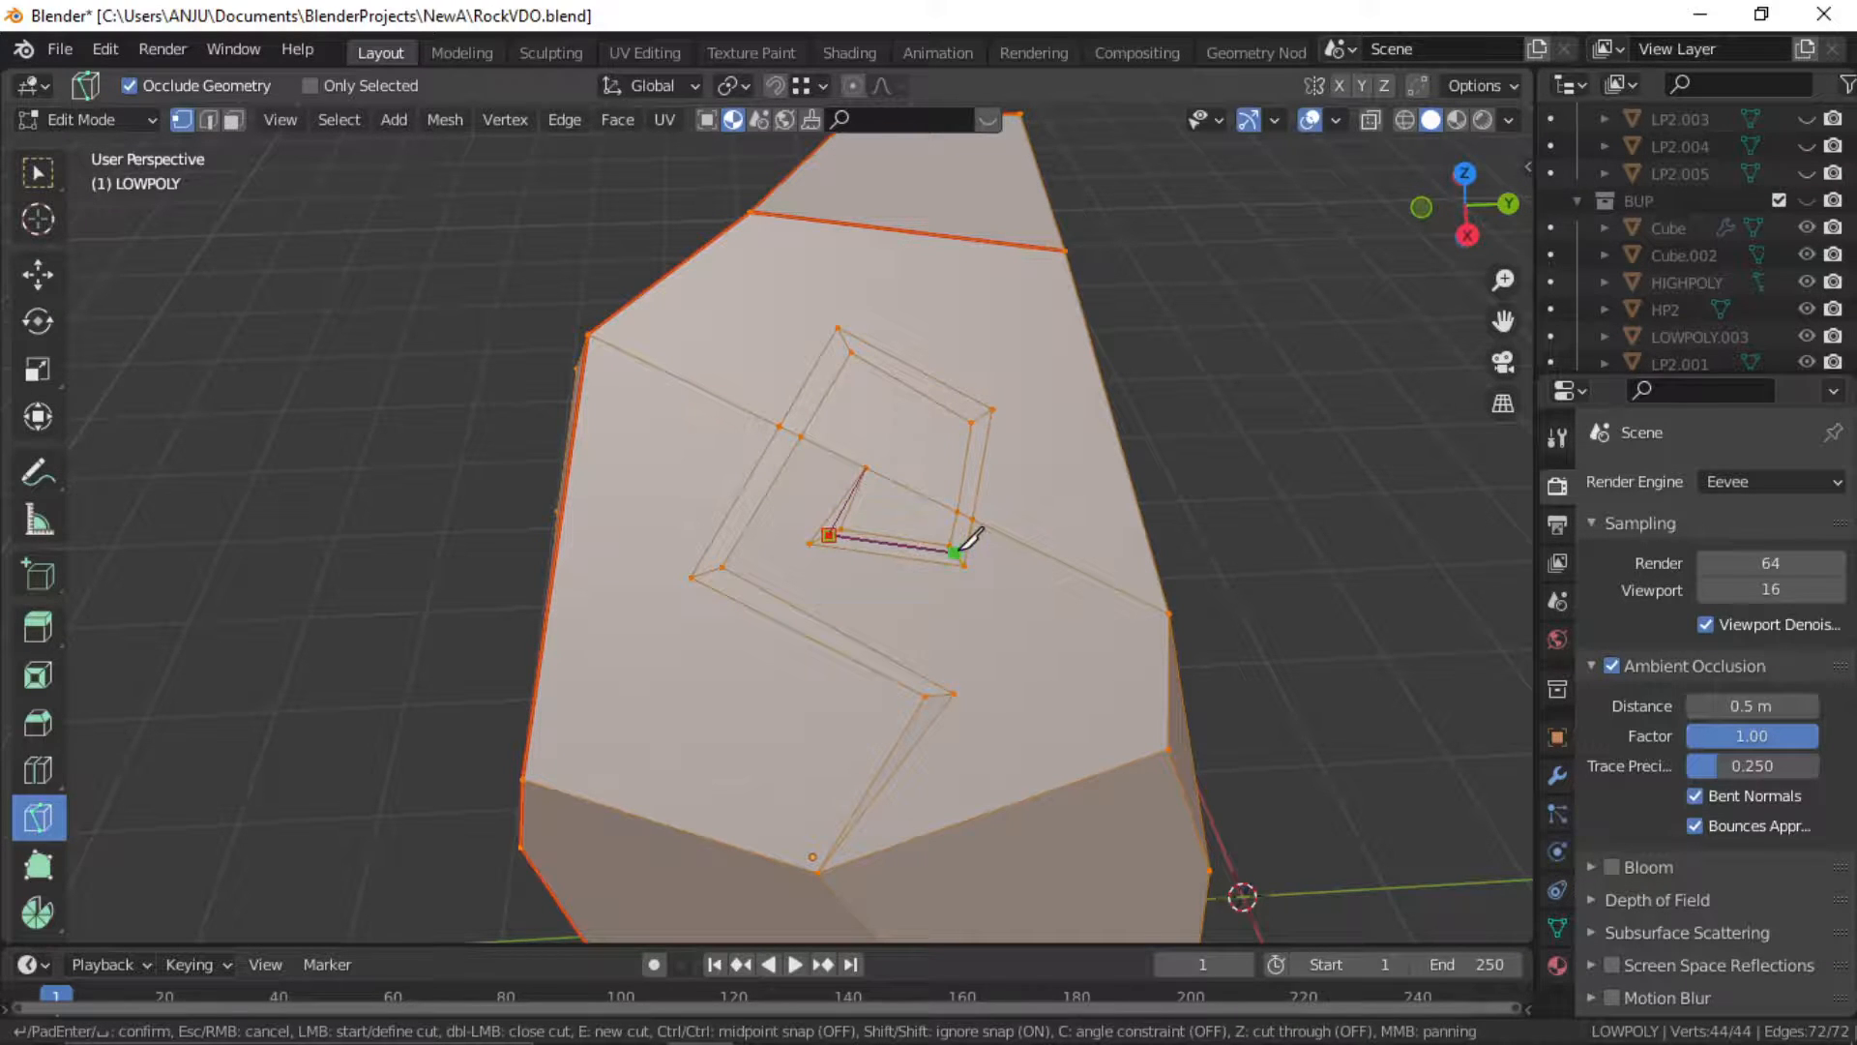
left_click(956, 553)
left_click(980, 417)
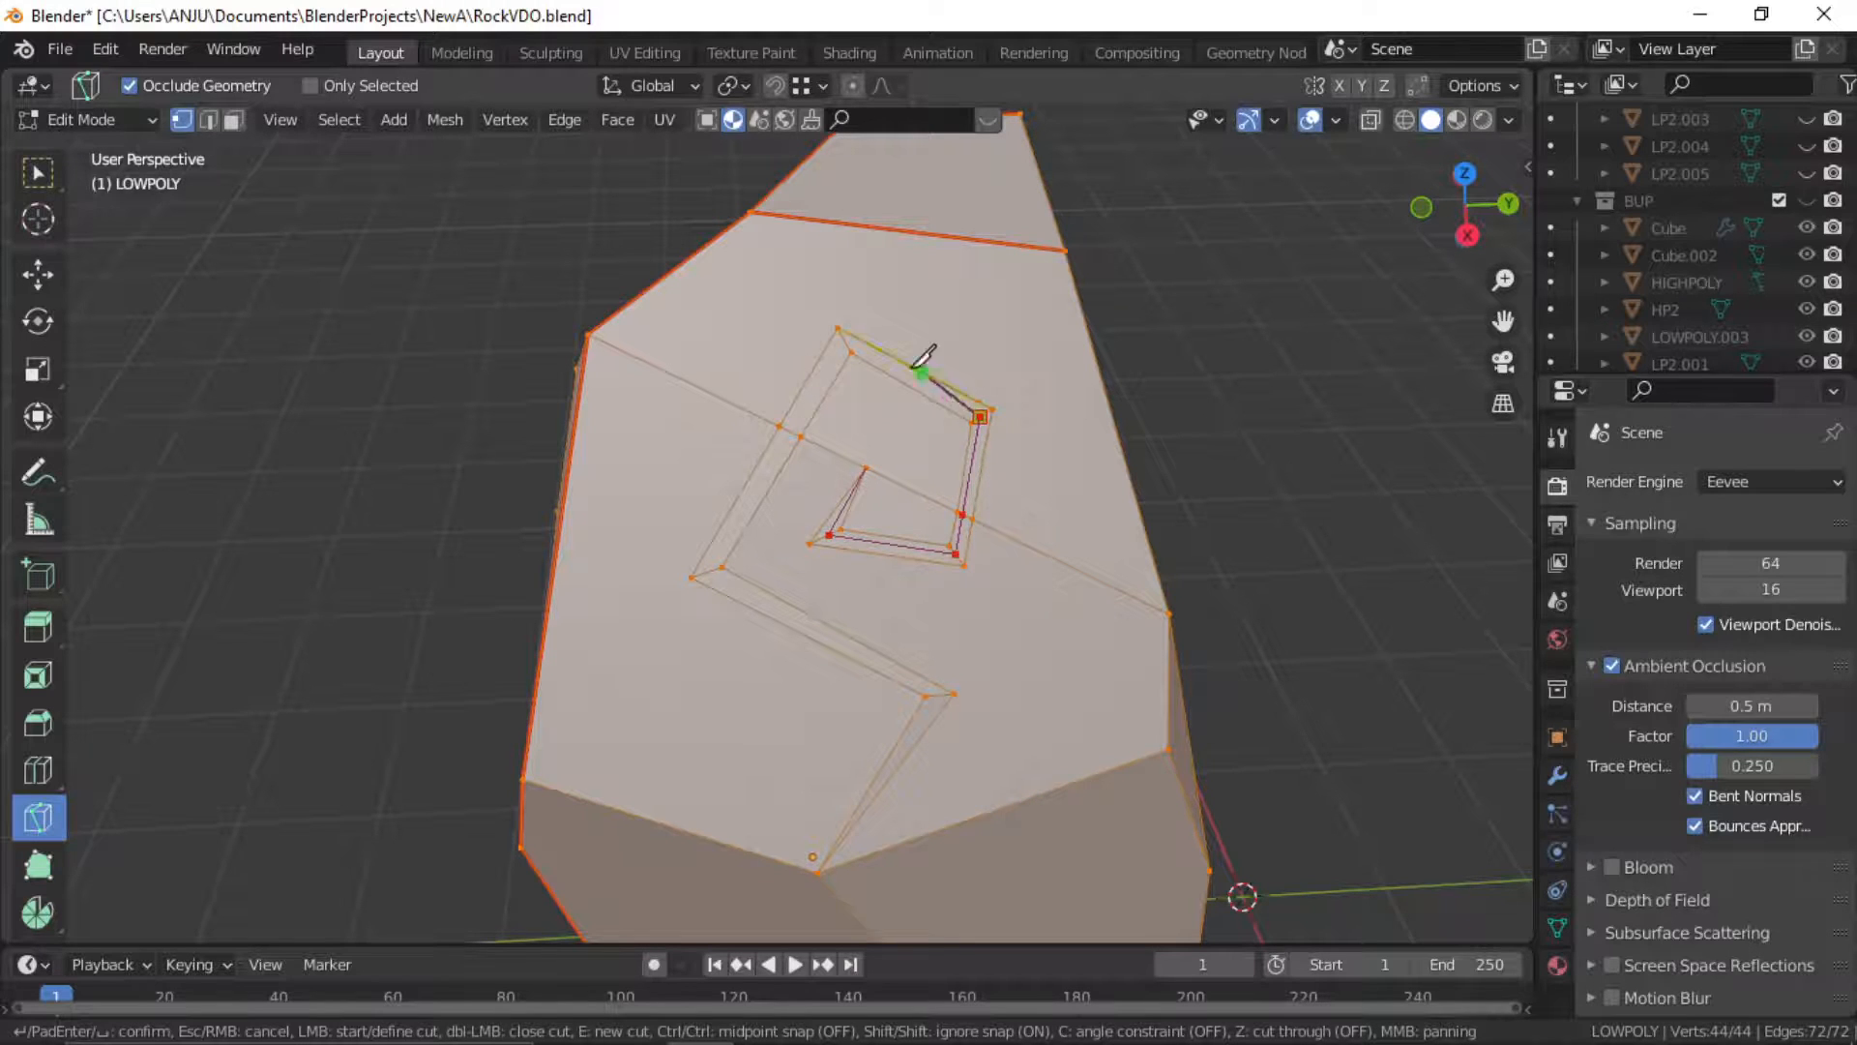
left_click(844, 341)
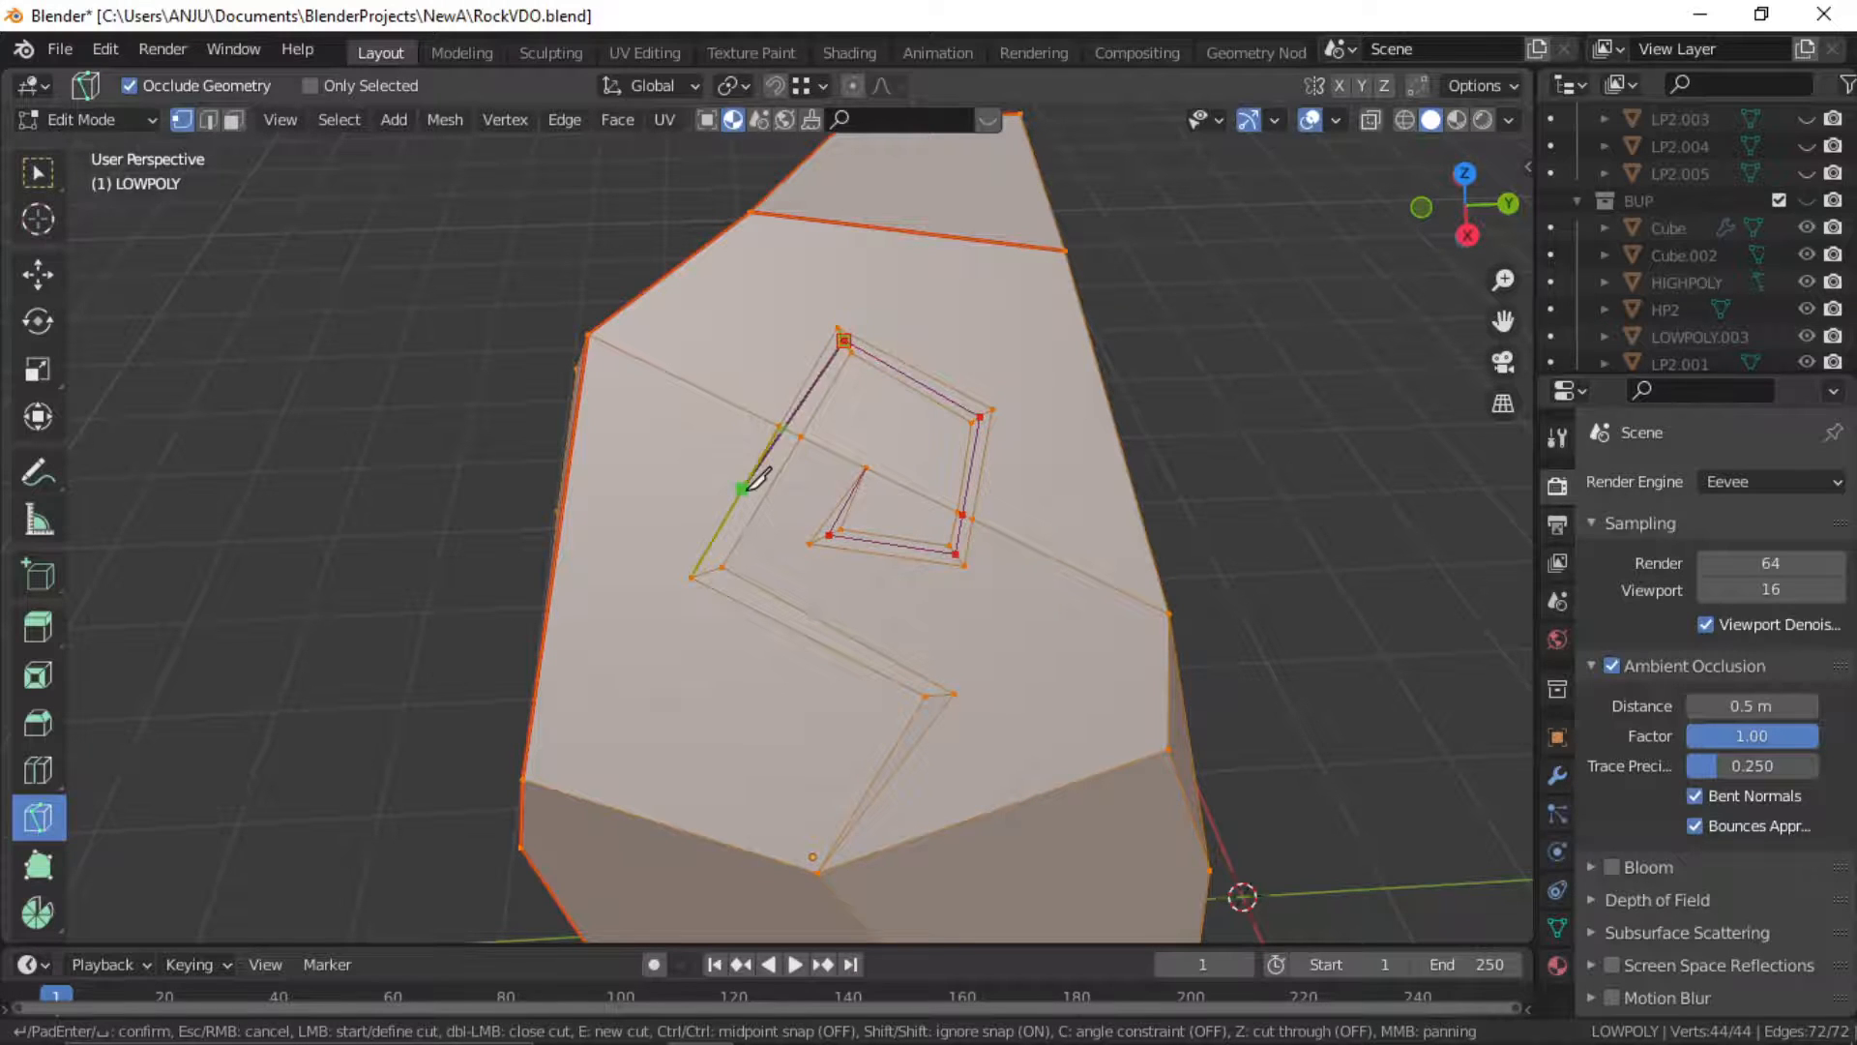
left_click(706, 572)
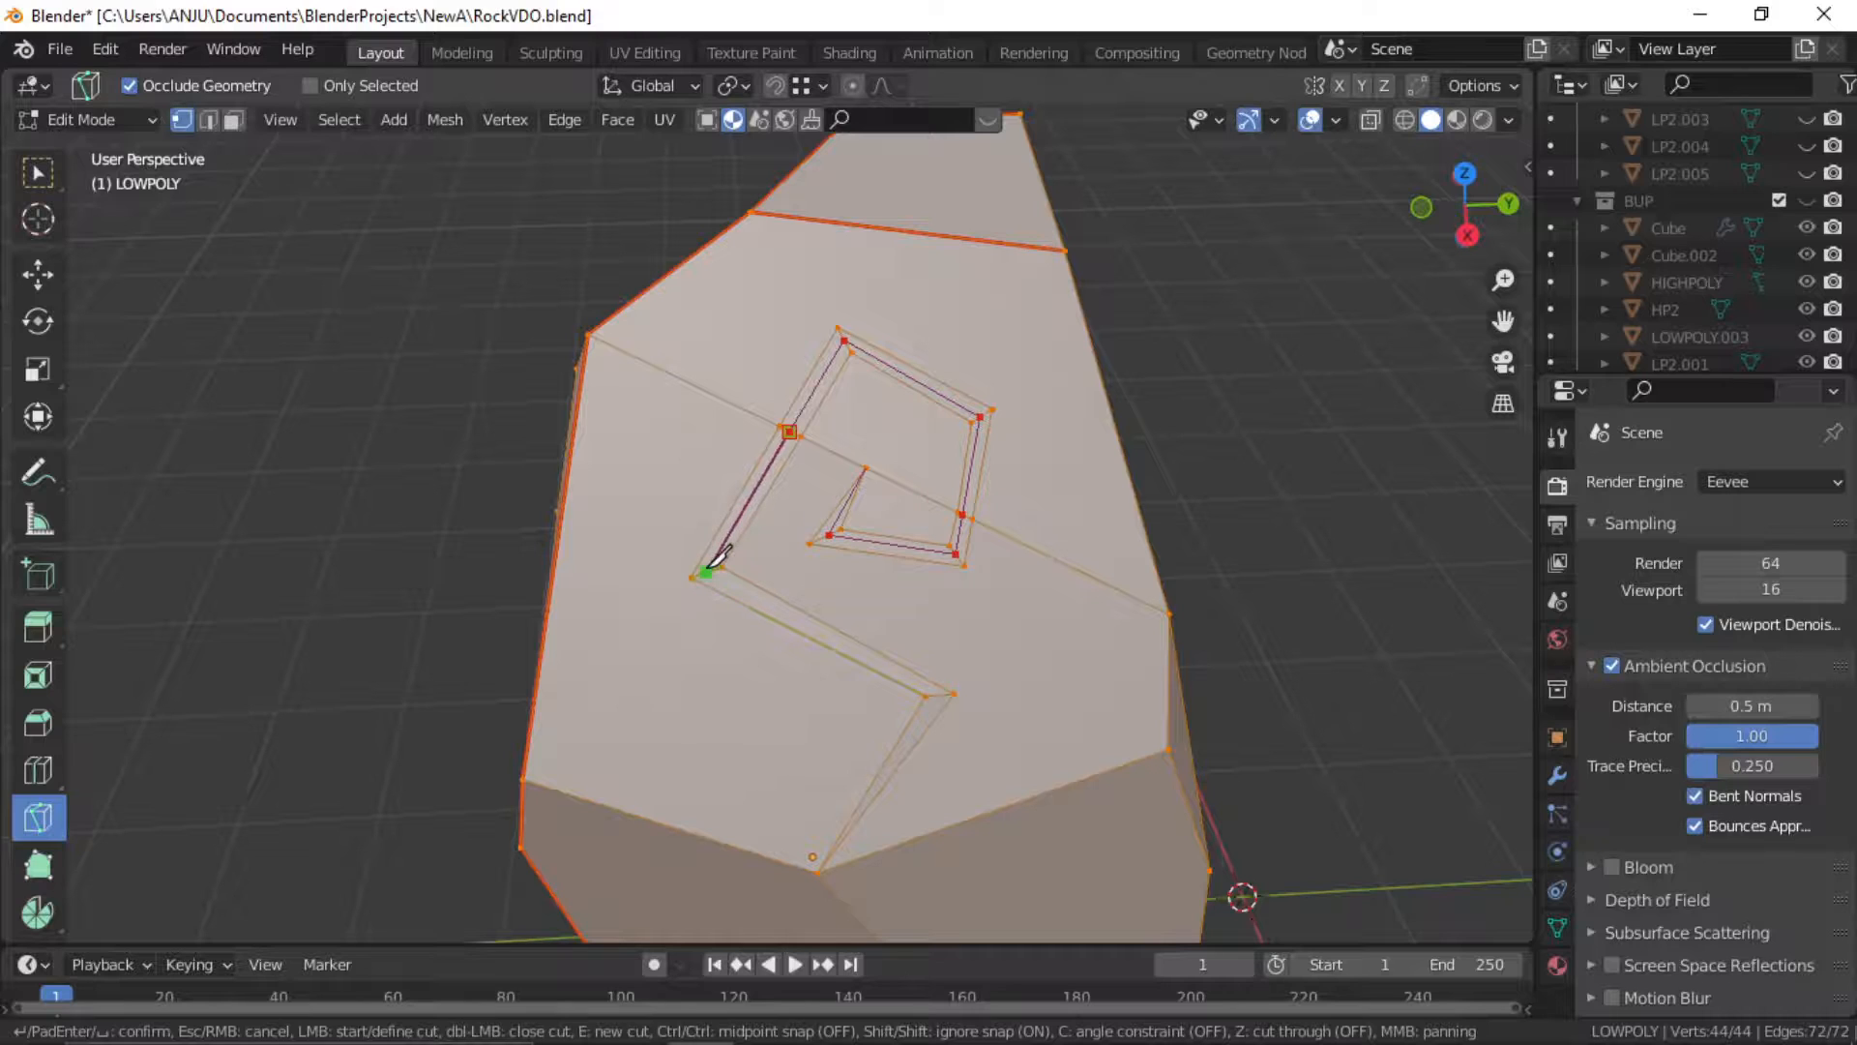
left_click(936, 695)
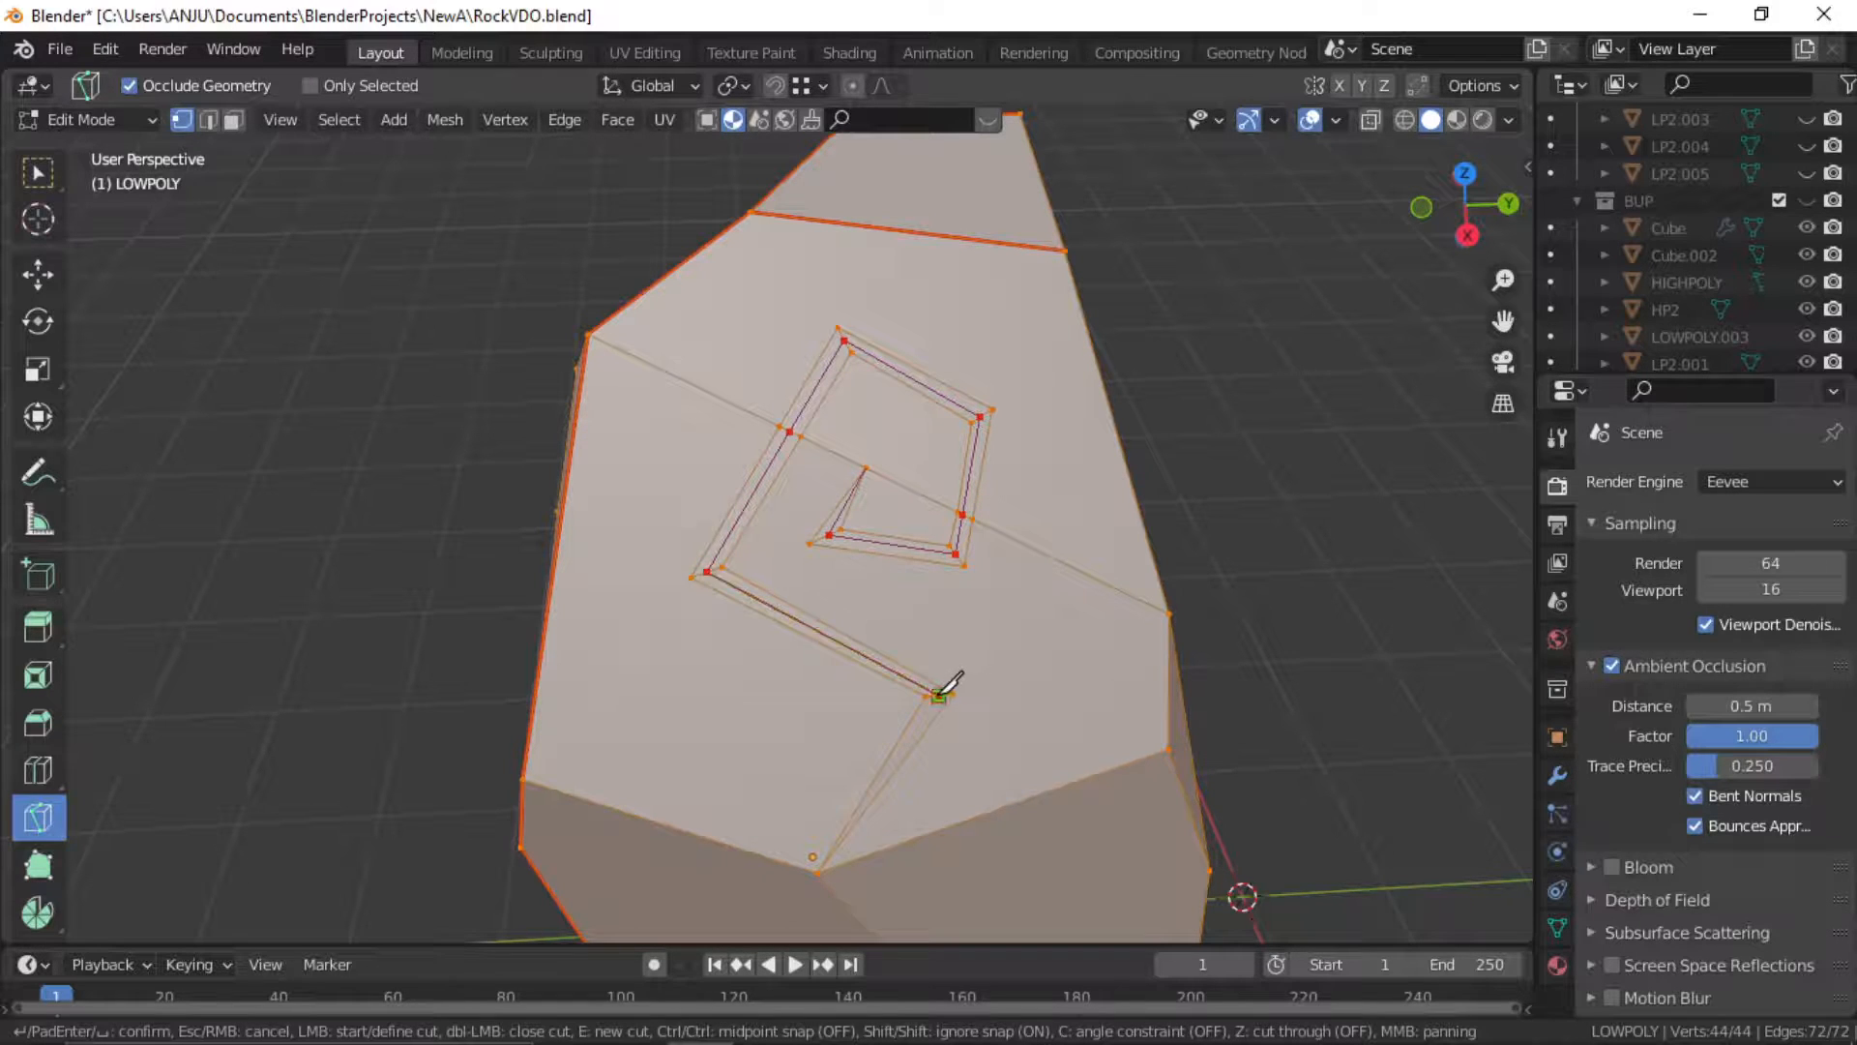
left_click(818, 869)
key("Return")
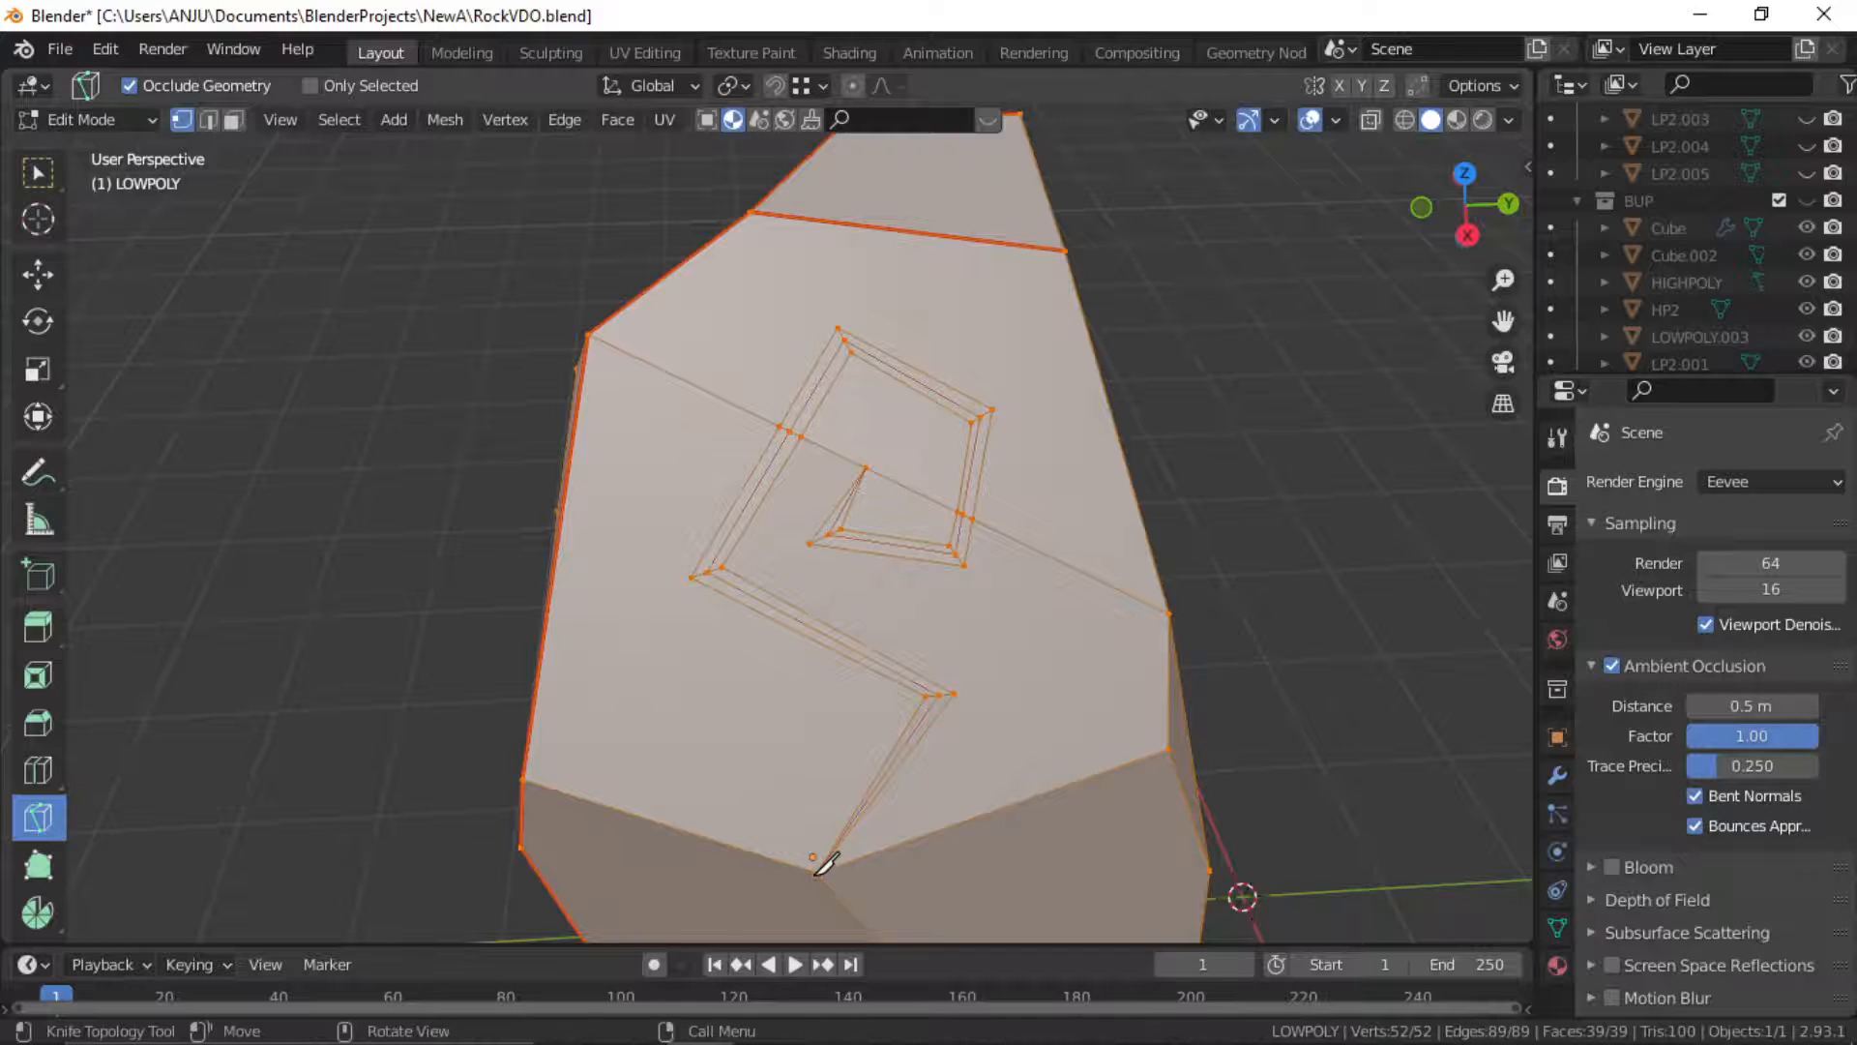
Select the spiral's centre line without its two end vertices and move it into the rock to carve a groove
key("w")
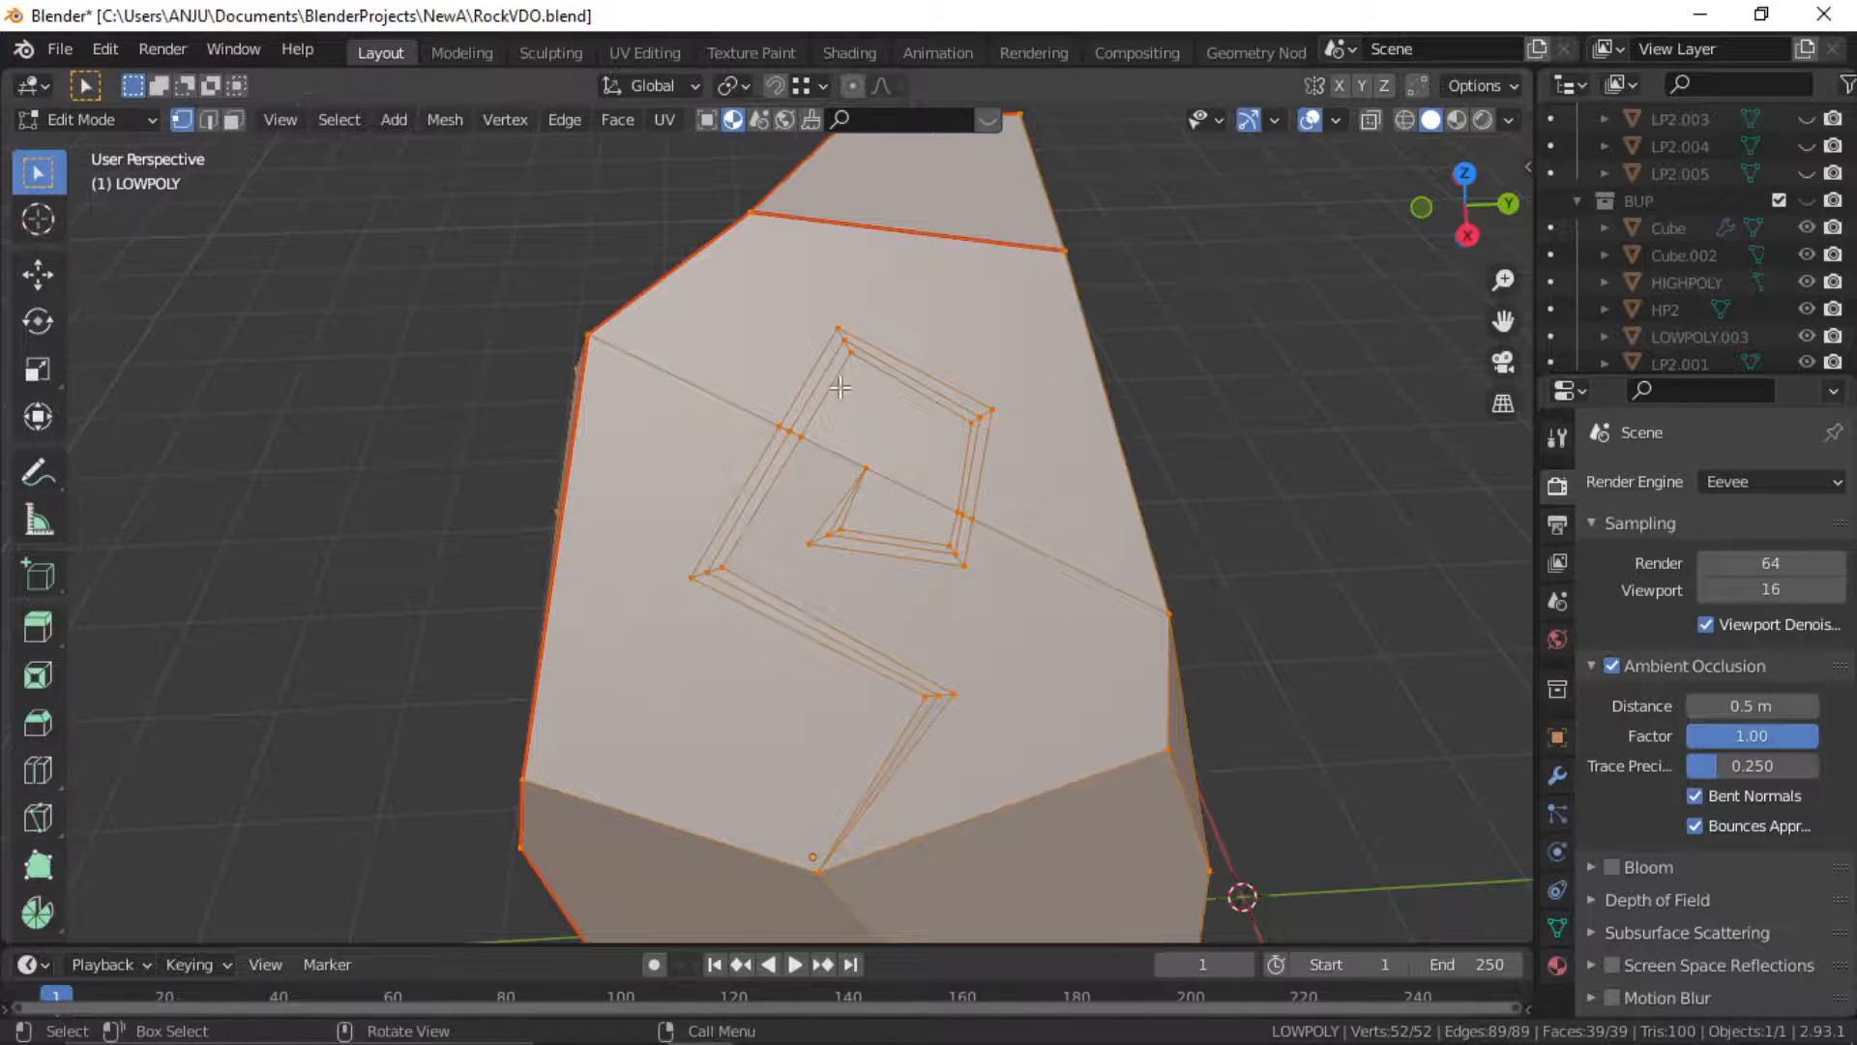
middle_click_drag(971, 370, 991, 435, "shift")
scroll(911, 537, "up", 5)
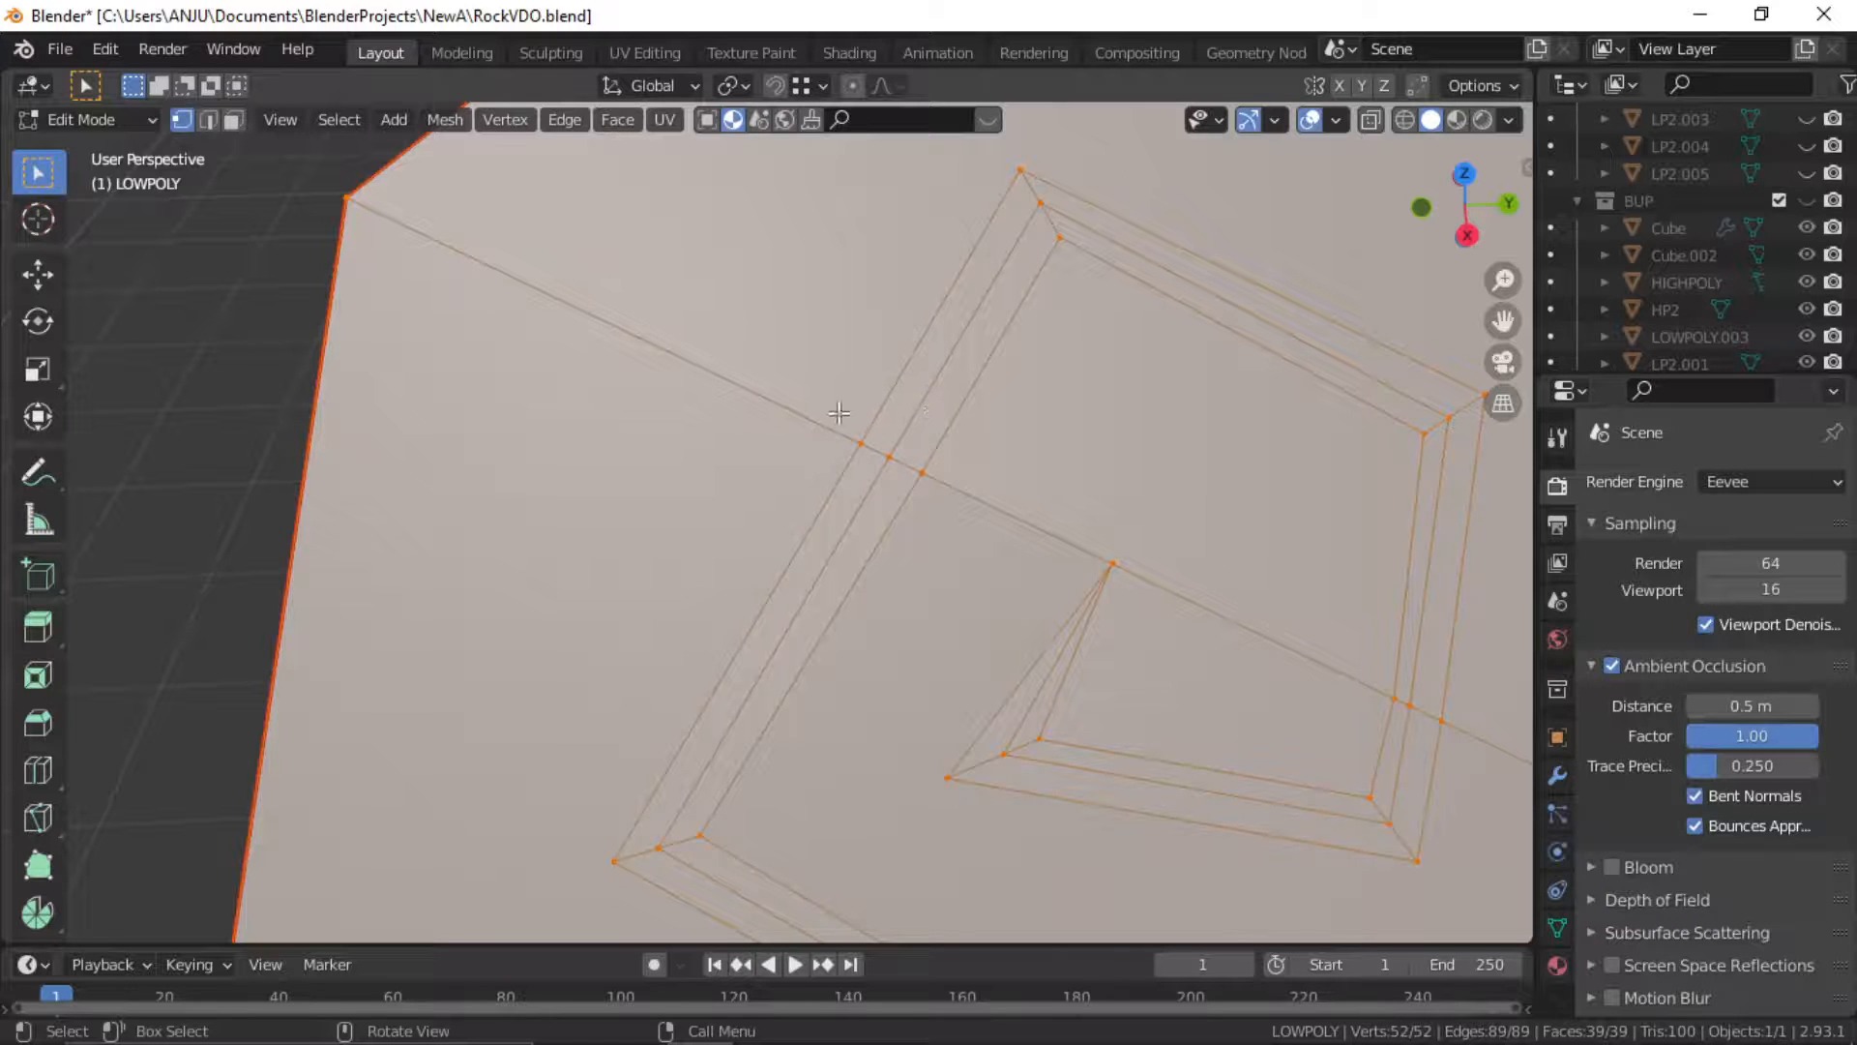
key("2")
left_click(906, 419, "alt")
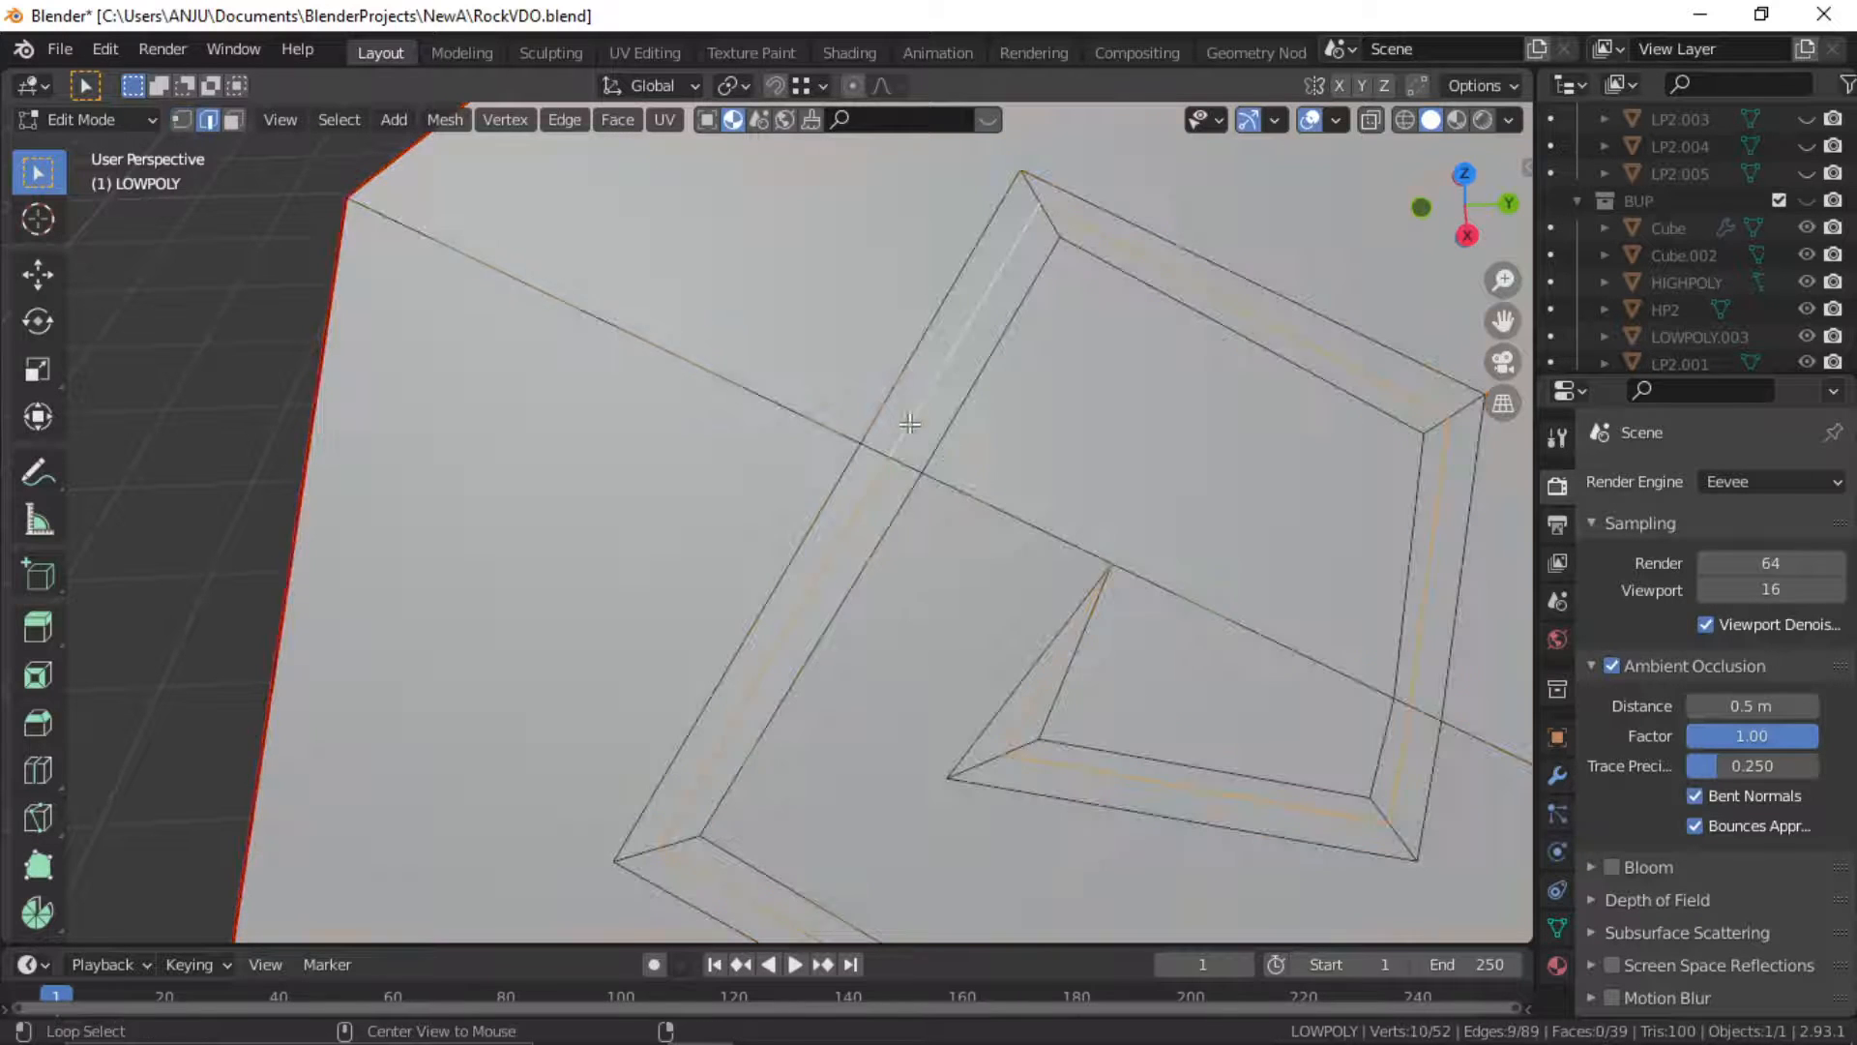
middle_click_drag(1019, 513, 1018, 526)
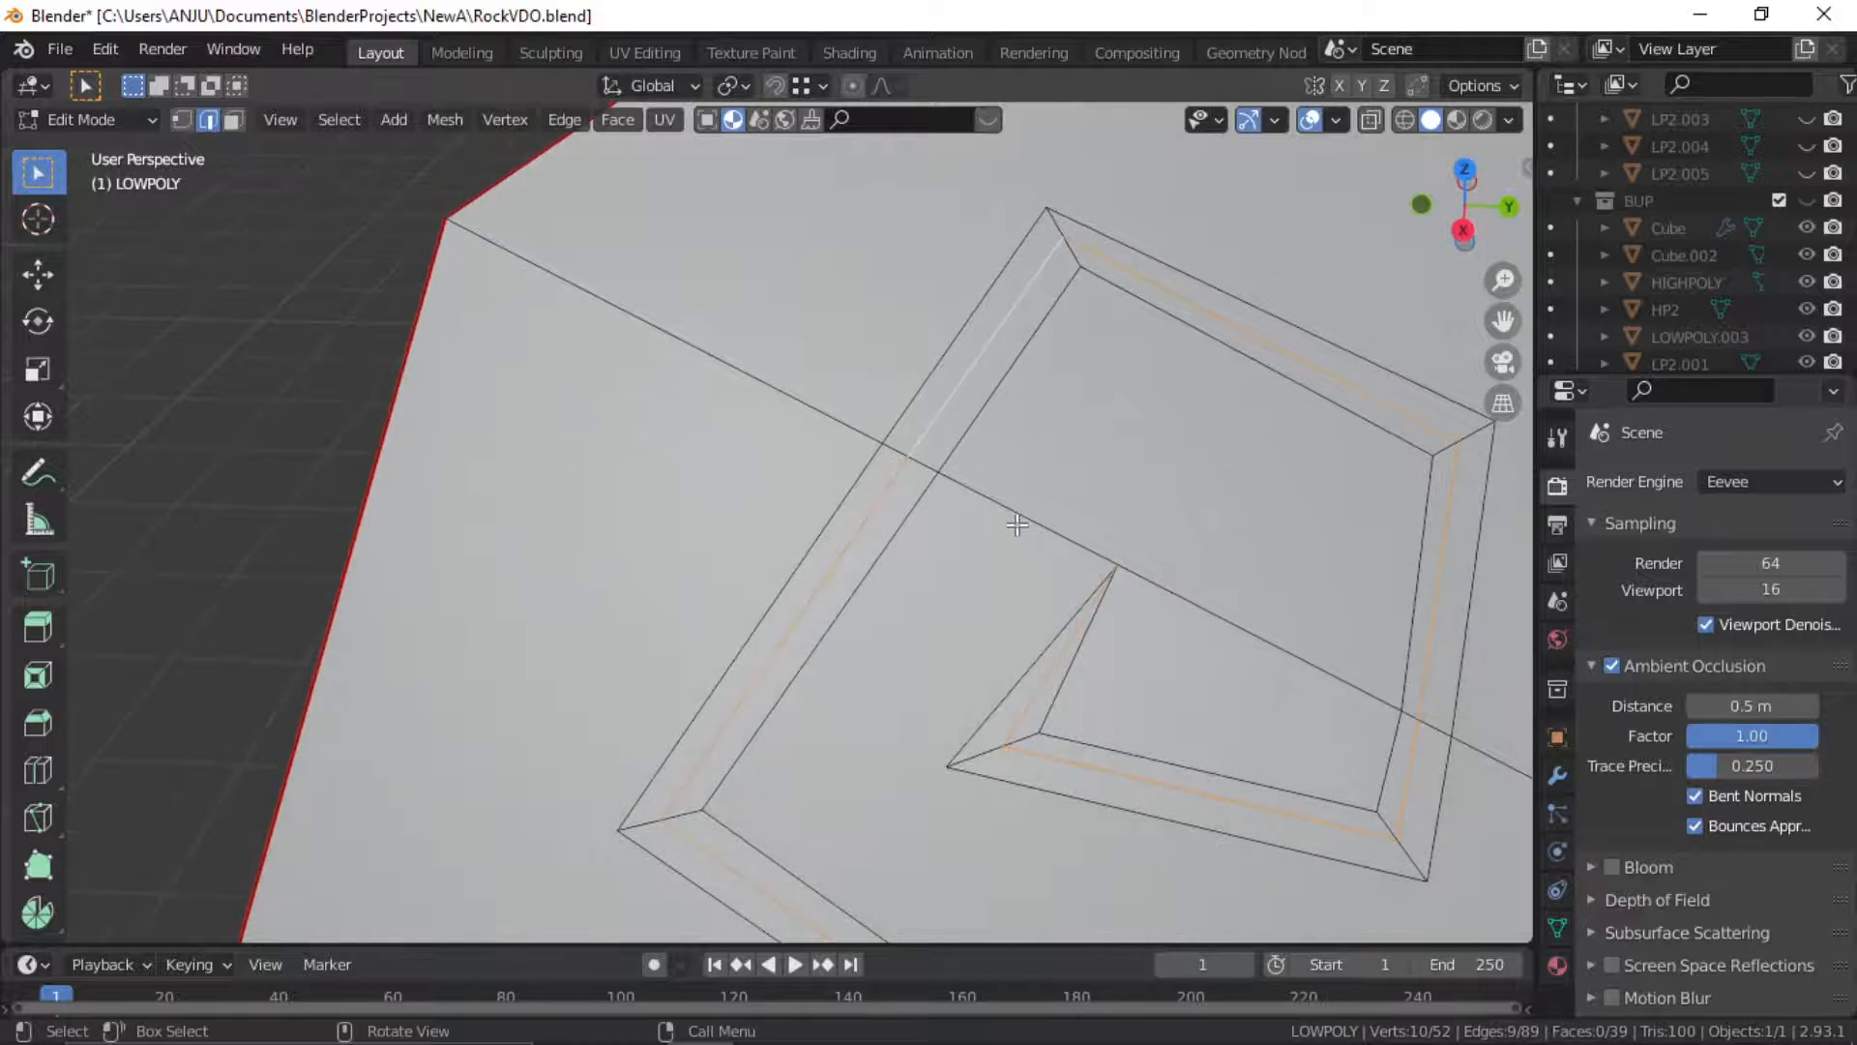
key("1")
middle_click_drag(1105, 580, 1057, 568, "shift")
scroll(1057, 568, "down", 6)
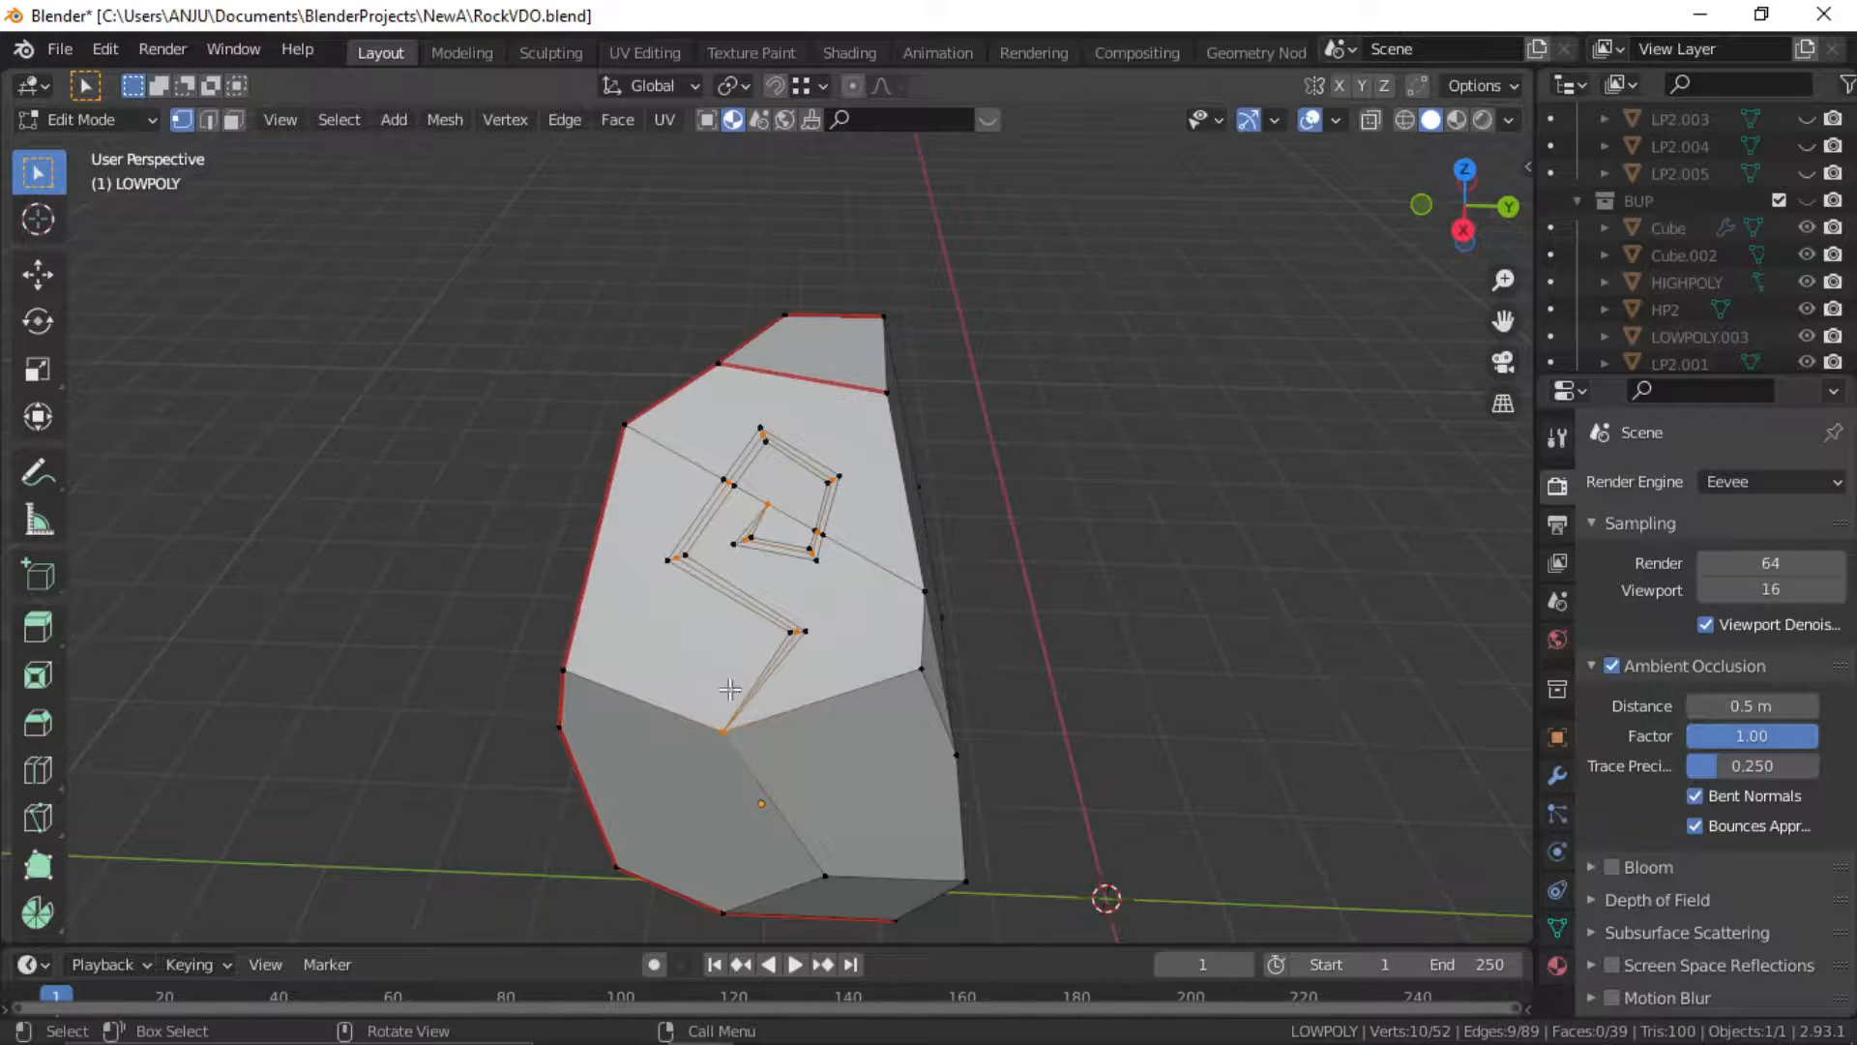
middle_click_drag(745, 534, 784, 541)
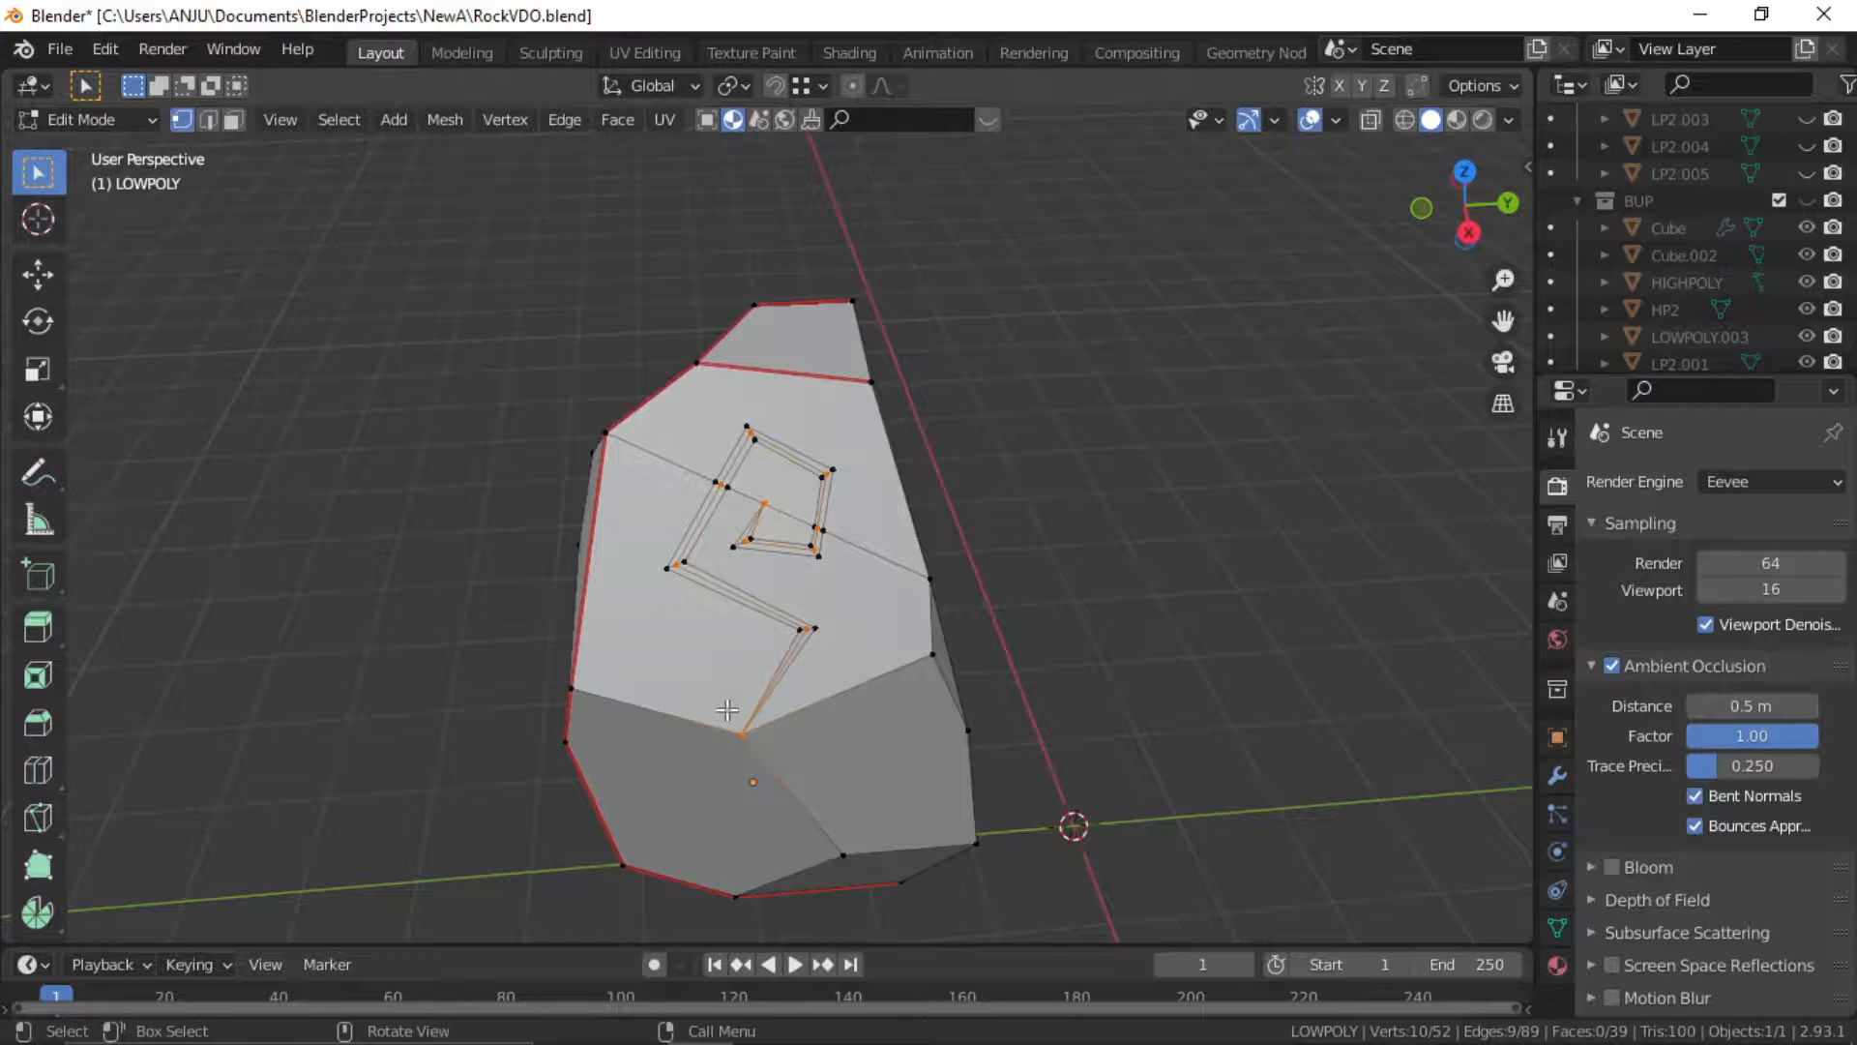
left_click_drag(727, 727, 788, 780, "ctrl")
scroll(751, 489, "up", 3)
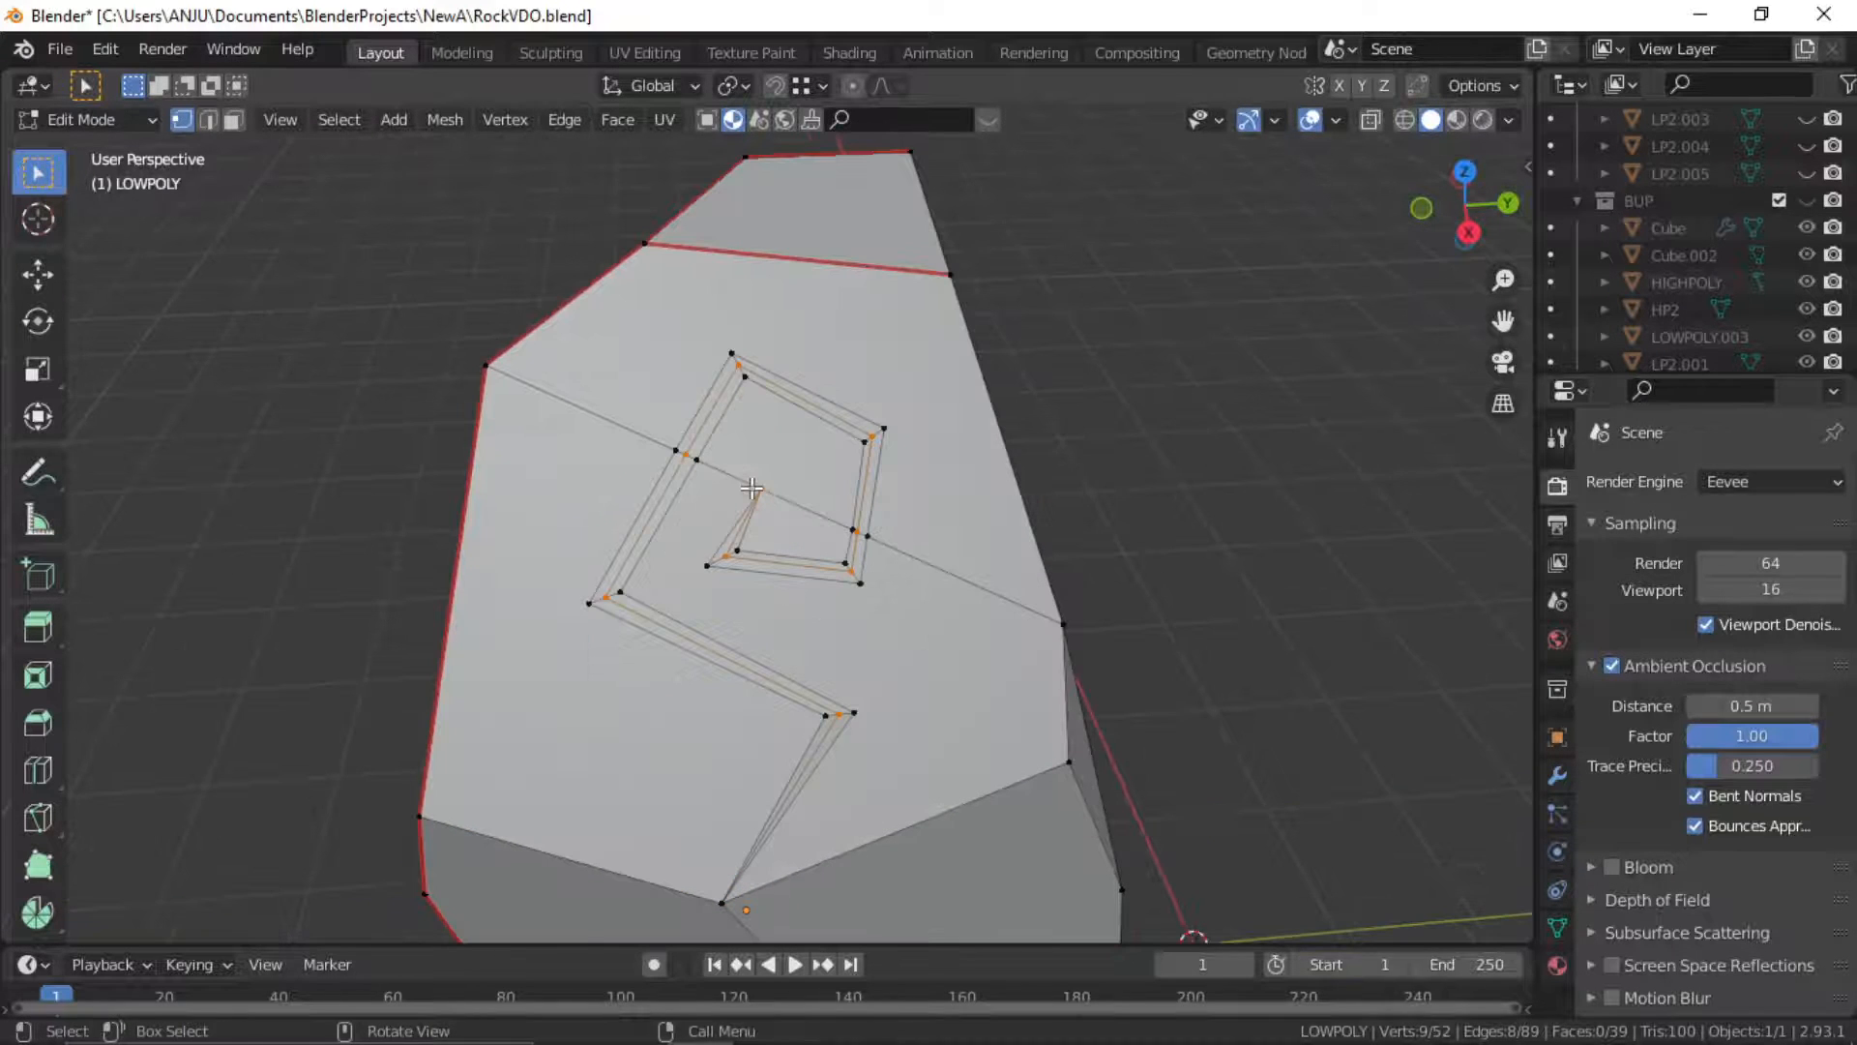
left_click(752, 488, "ctrl")
middle_click_drag(752, 489, 775, 549)
key("g")
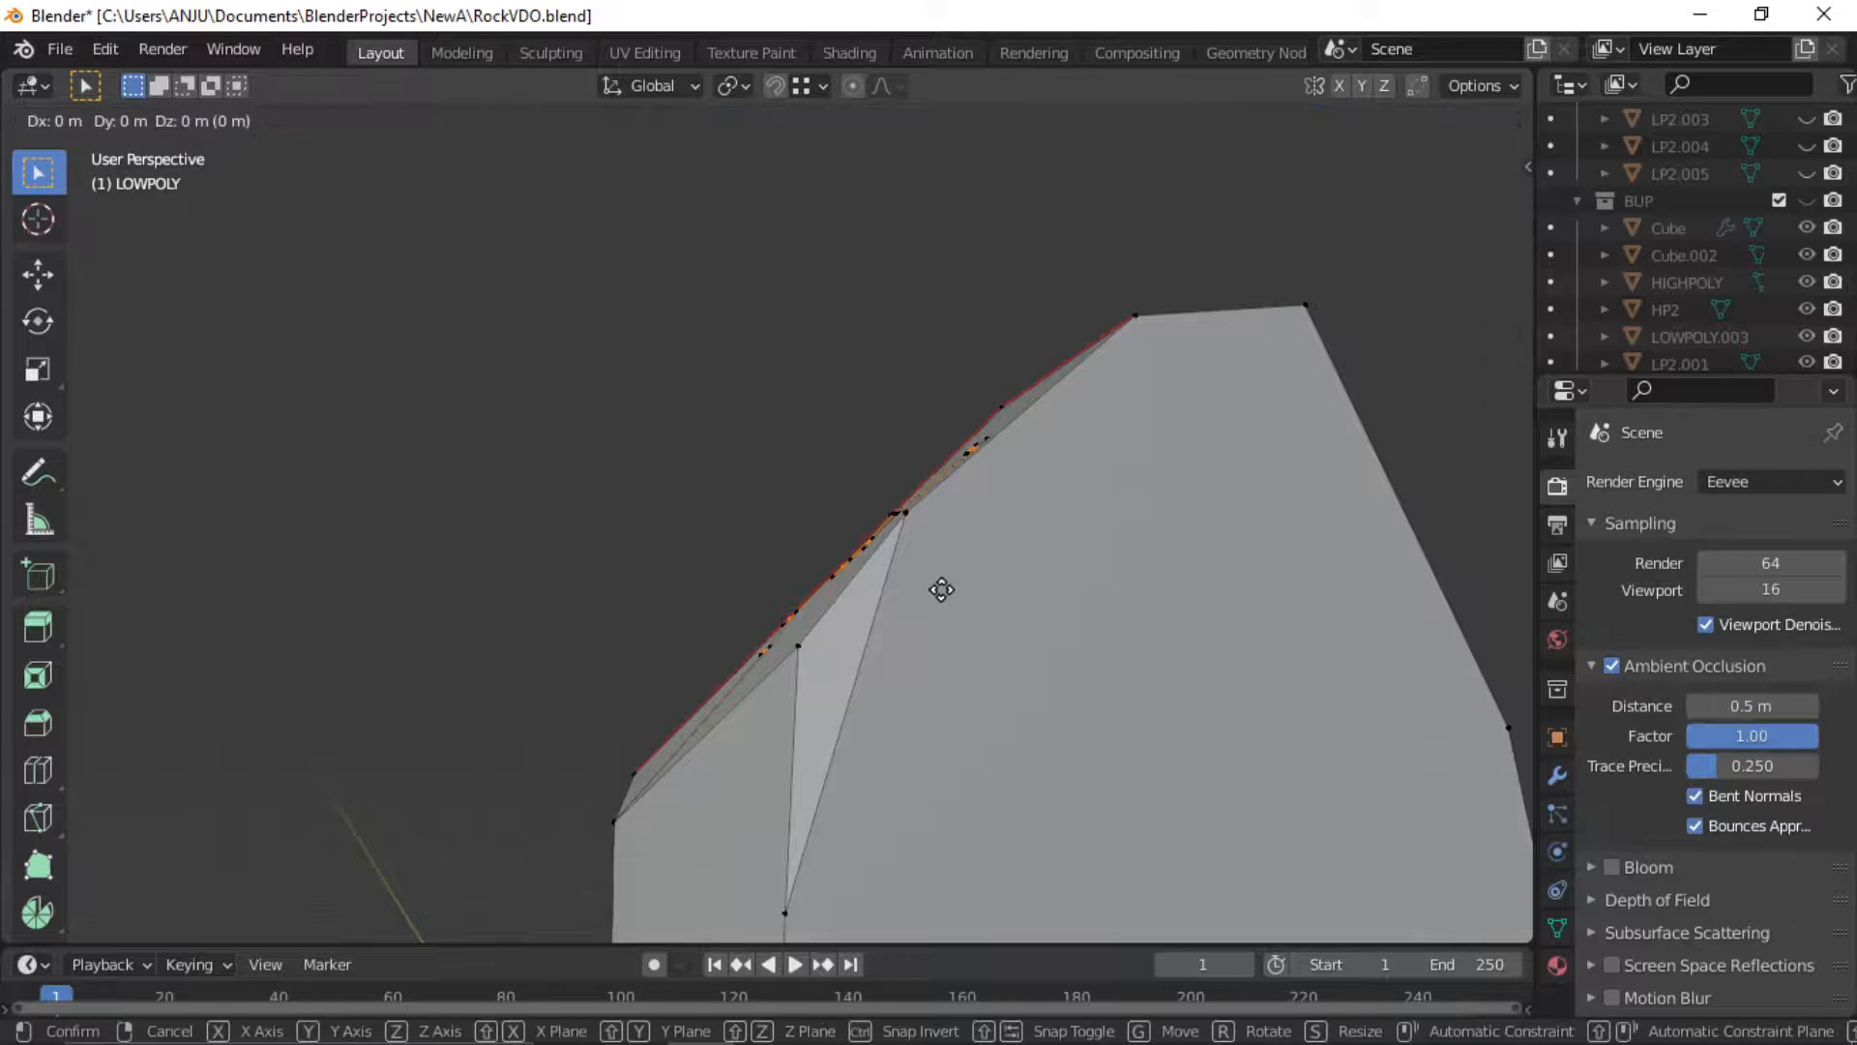
left_click(947, 596)
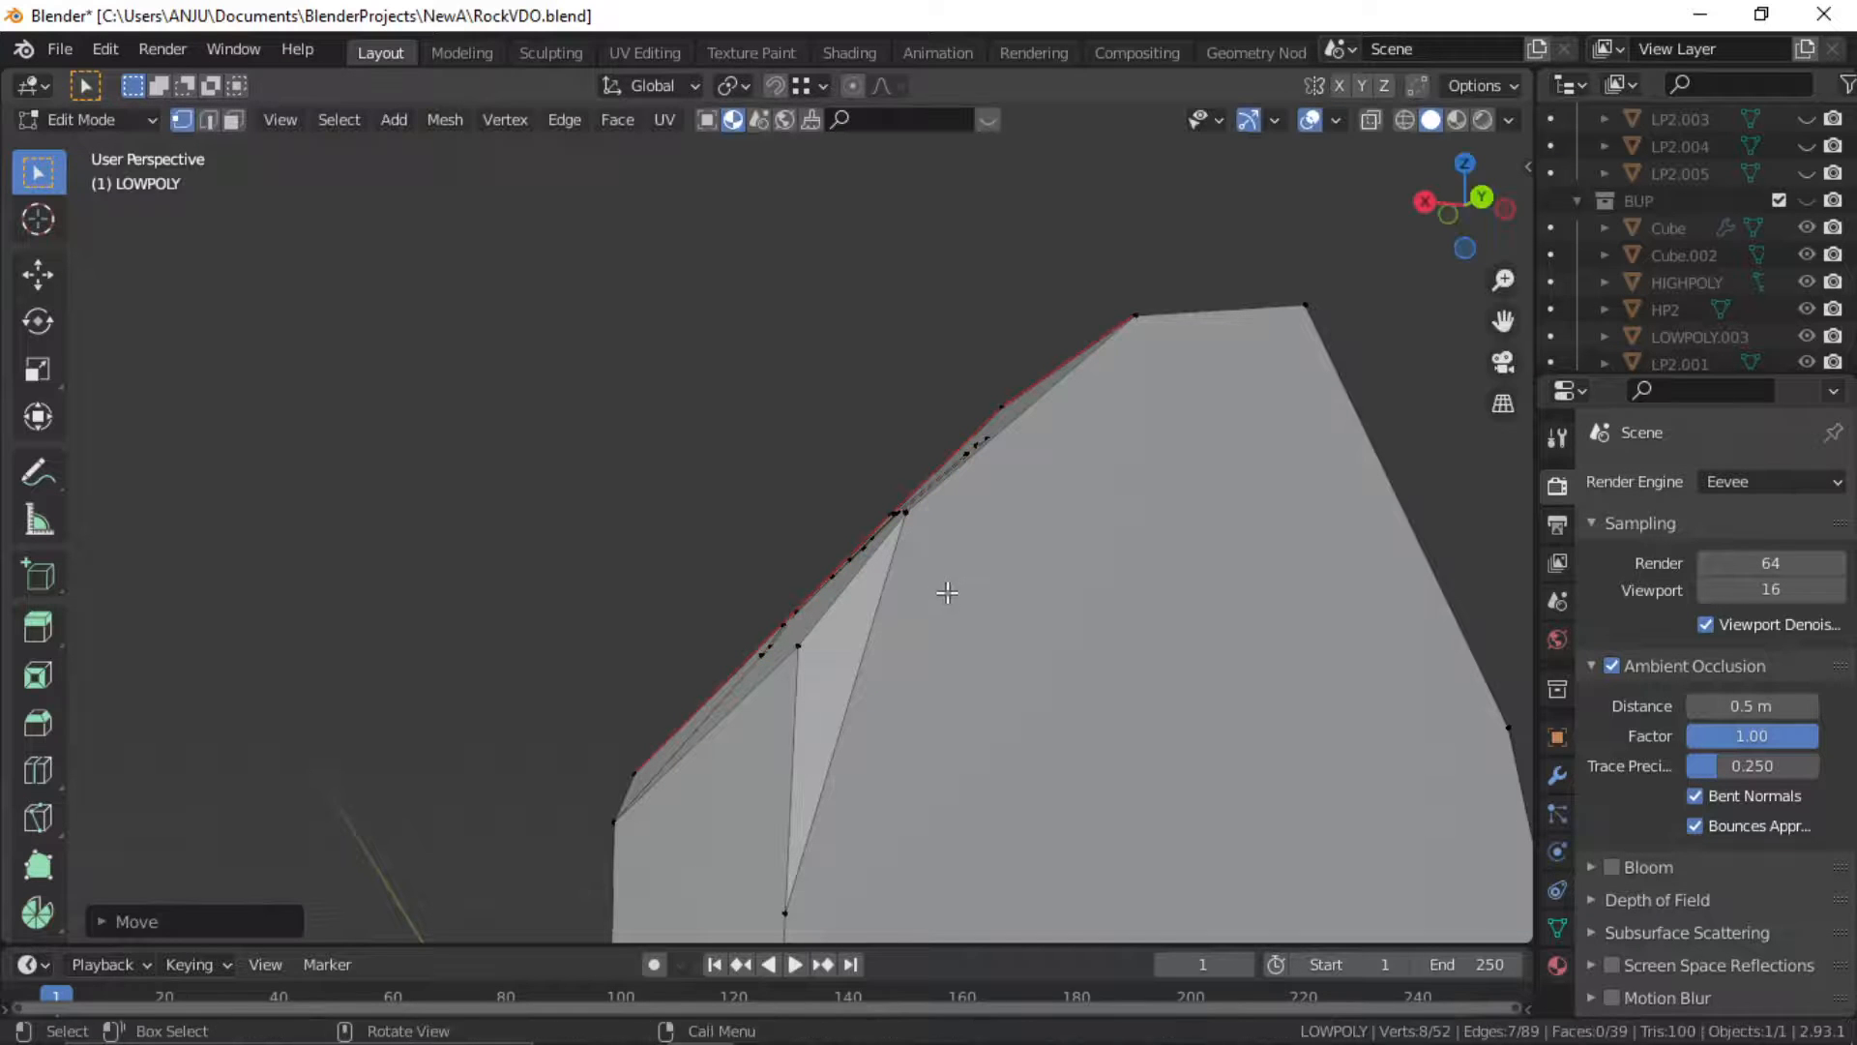
Leave Edit Mode and examine the carved groove on the rock's front face from several angles
middle_click_drag(948, 596, 1100, 527)
left_click(1277, 551)
scroll(1010, 488, "up", 5)
middle_click_drag(1010, 488, 994, 515)
key("Tab")
scroll(995, 514, "down", 10)
left_click(1022, 532)
scroll(719, 536, "up", 3)
middle_click_drag(720, 536, 872, 478)
scroll(897, 550, "up", 7)
scroll(827, 509, "down", 5)
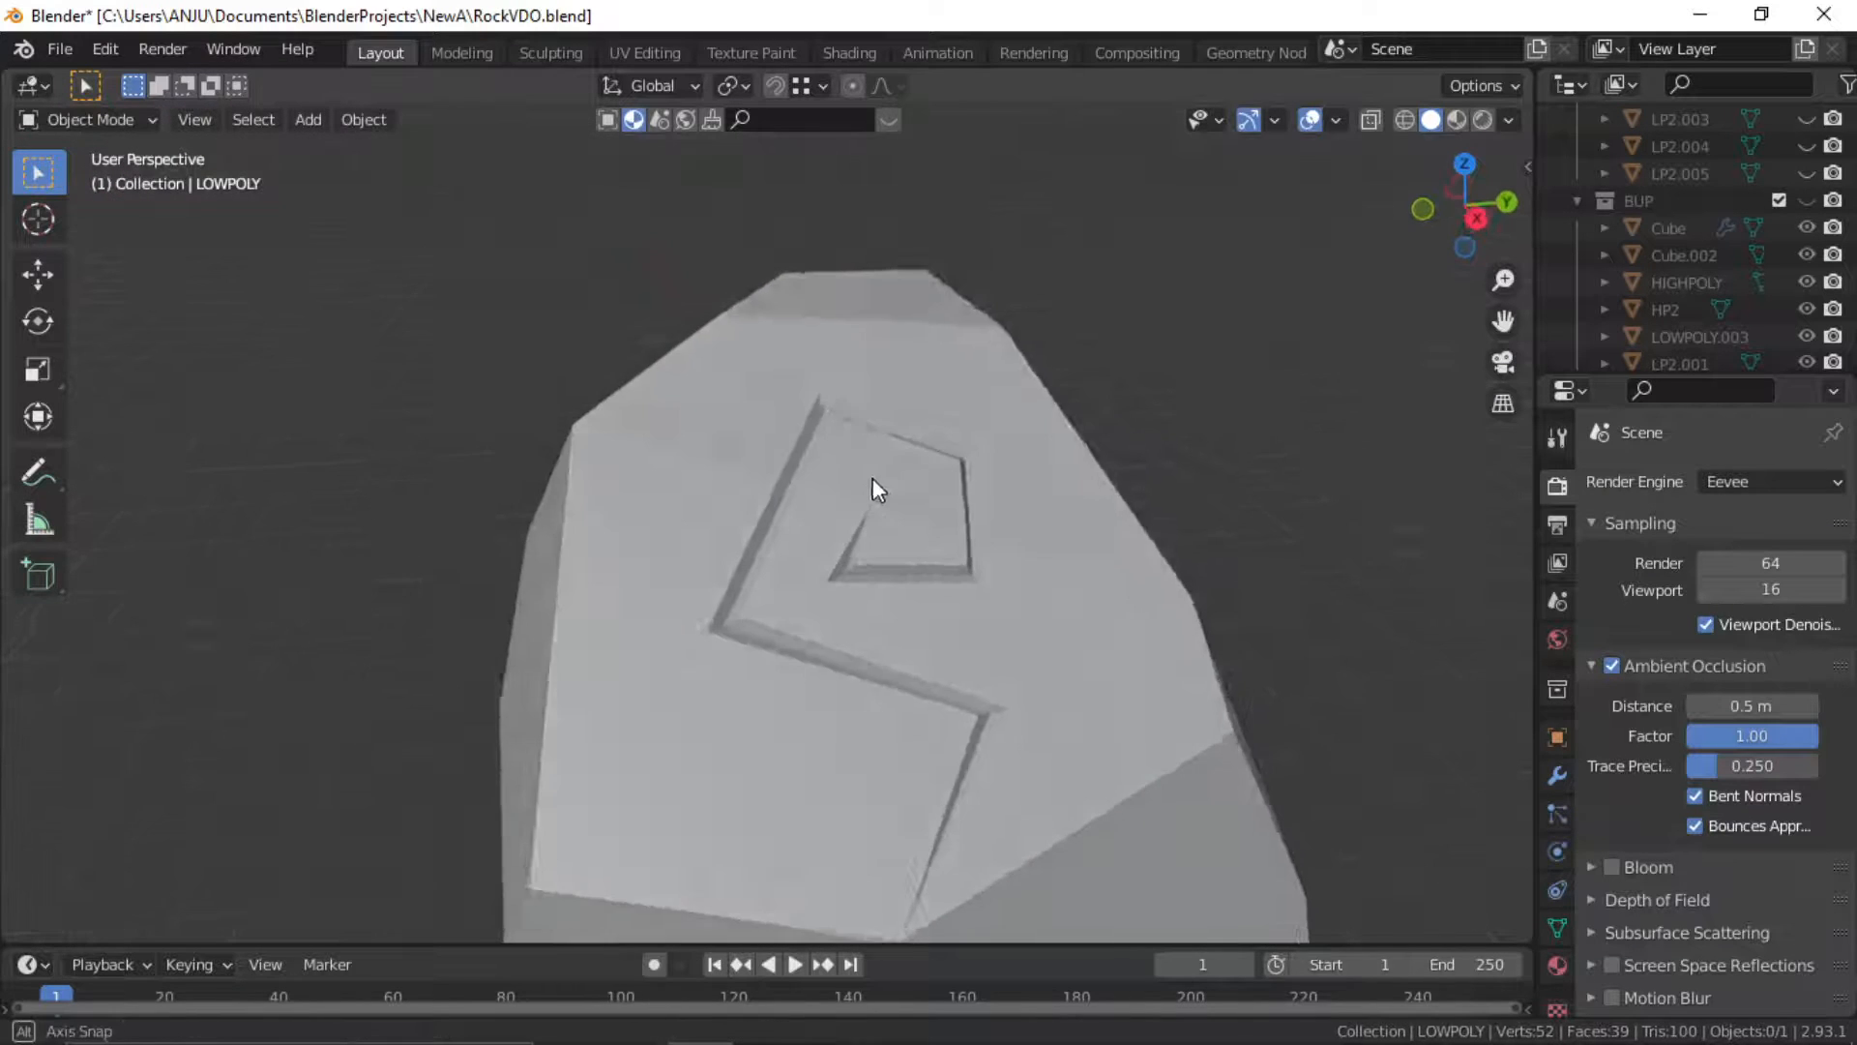
key("Tab")
key("Tab")
mouse_move(934, 411)
middle_mouse_down()
mouse_move(884, 404)
mouse_move(967, 387)
middle_mouse_up()
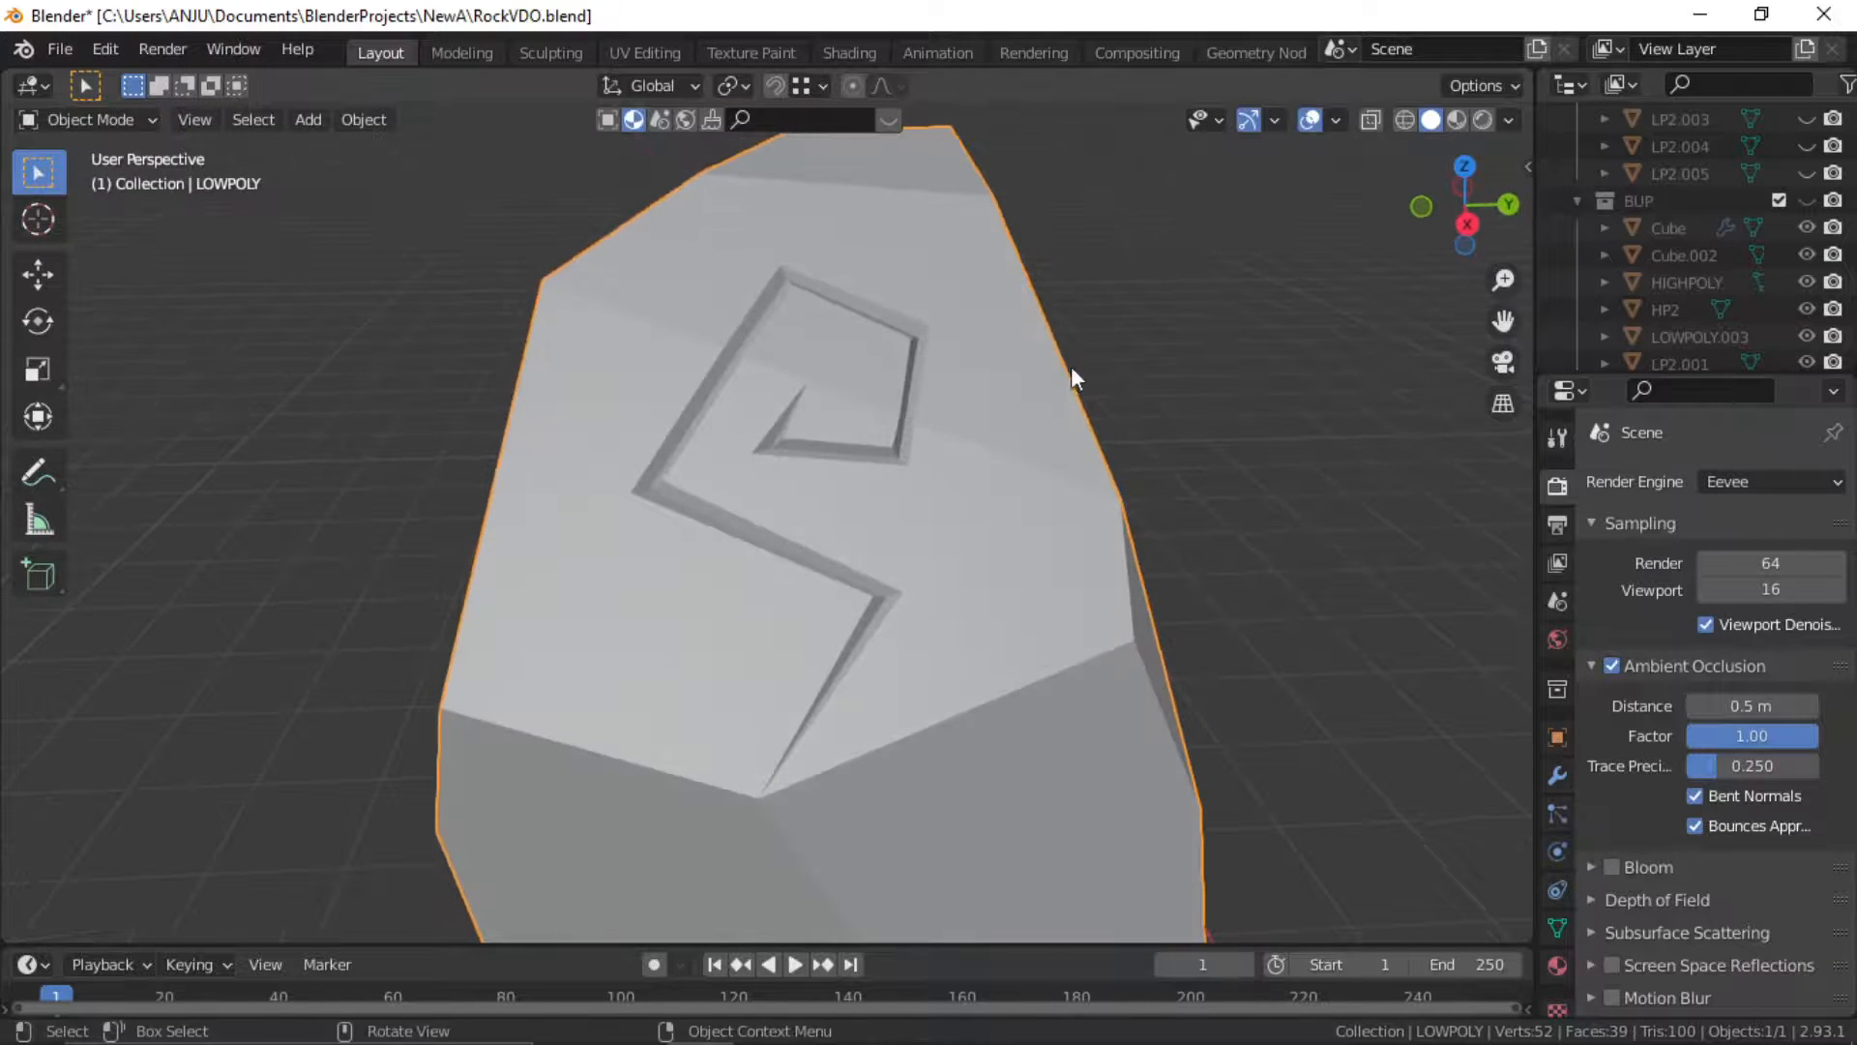
Switch the viewport to rendered shading and examine the texture around the groove
left_click(1489, 120)
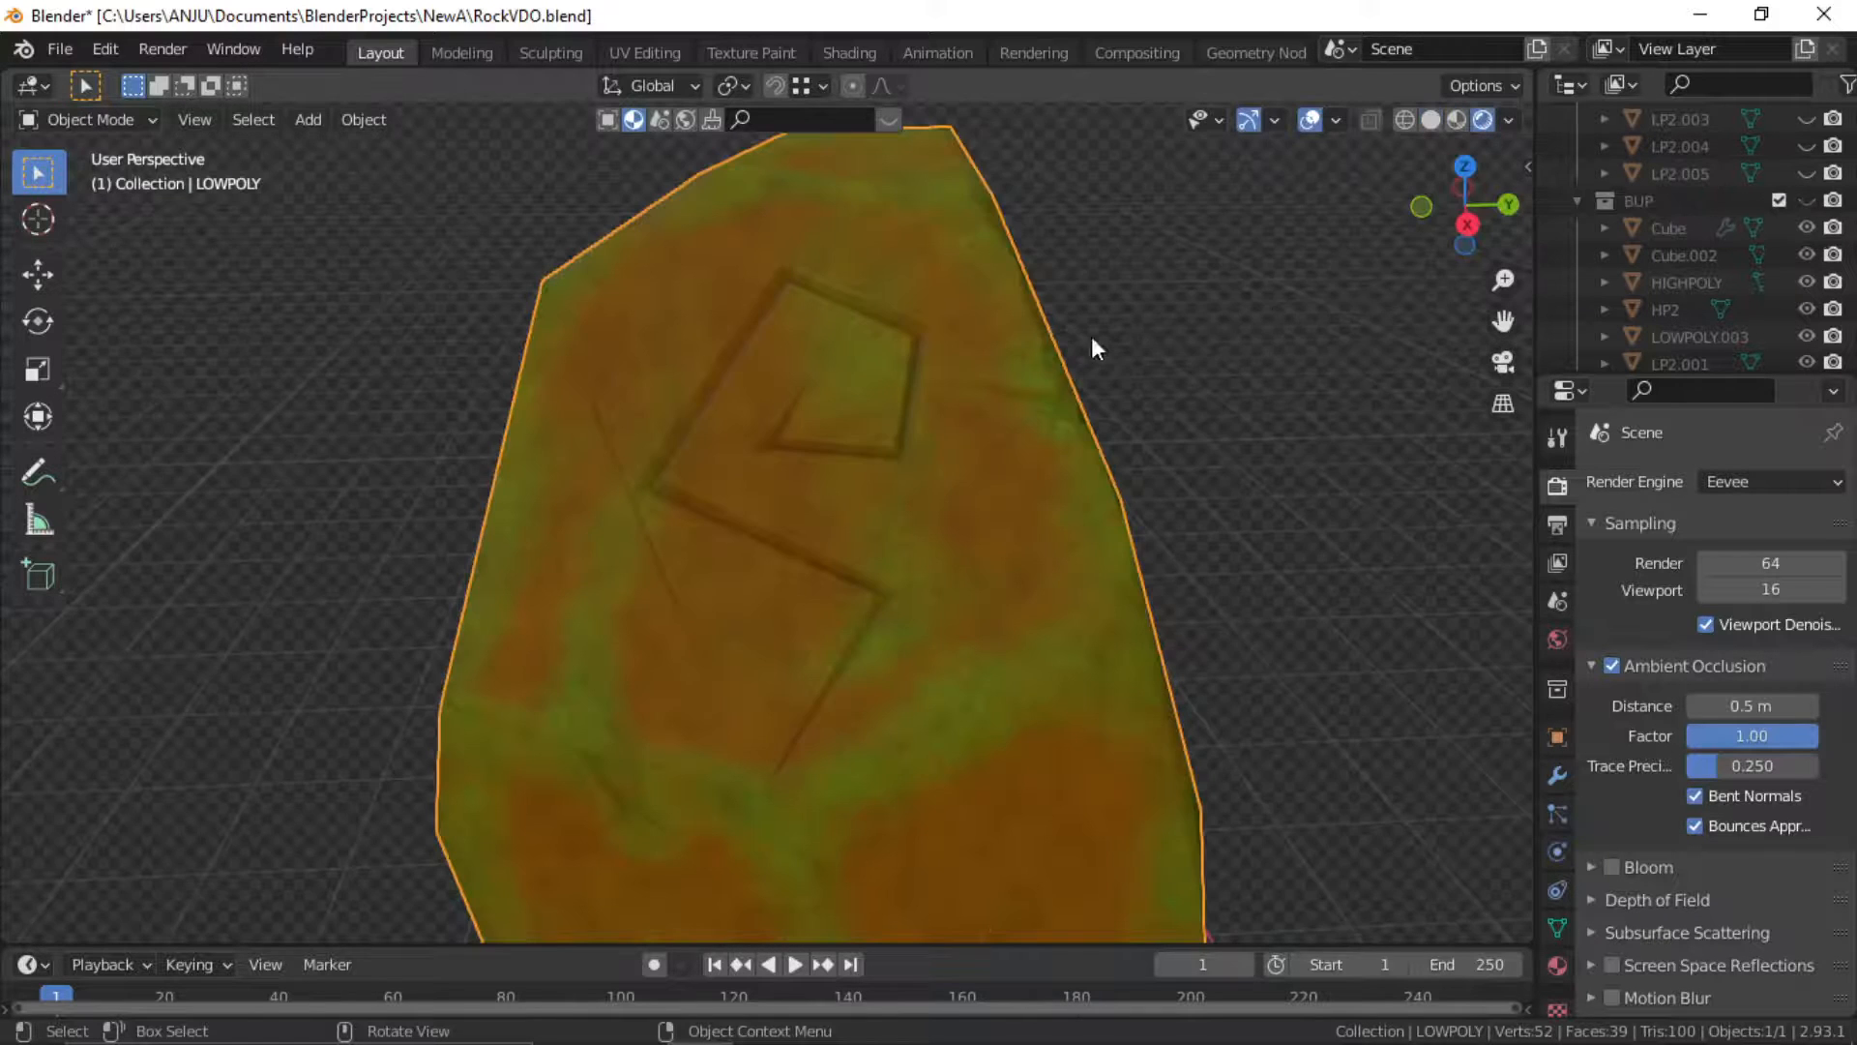
mouse_move(967, 396)
middle_mouse_down()
mouse_move(812, 460)
mouse_move(861, 492)
mouse_move(1007, 468)
mouse_move(1024, 423)
mouse_move(897, 498)
mouse_move(1003, 469)
mouse_move(747, 455)
middle_mouse_up()
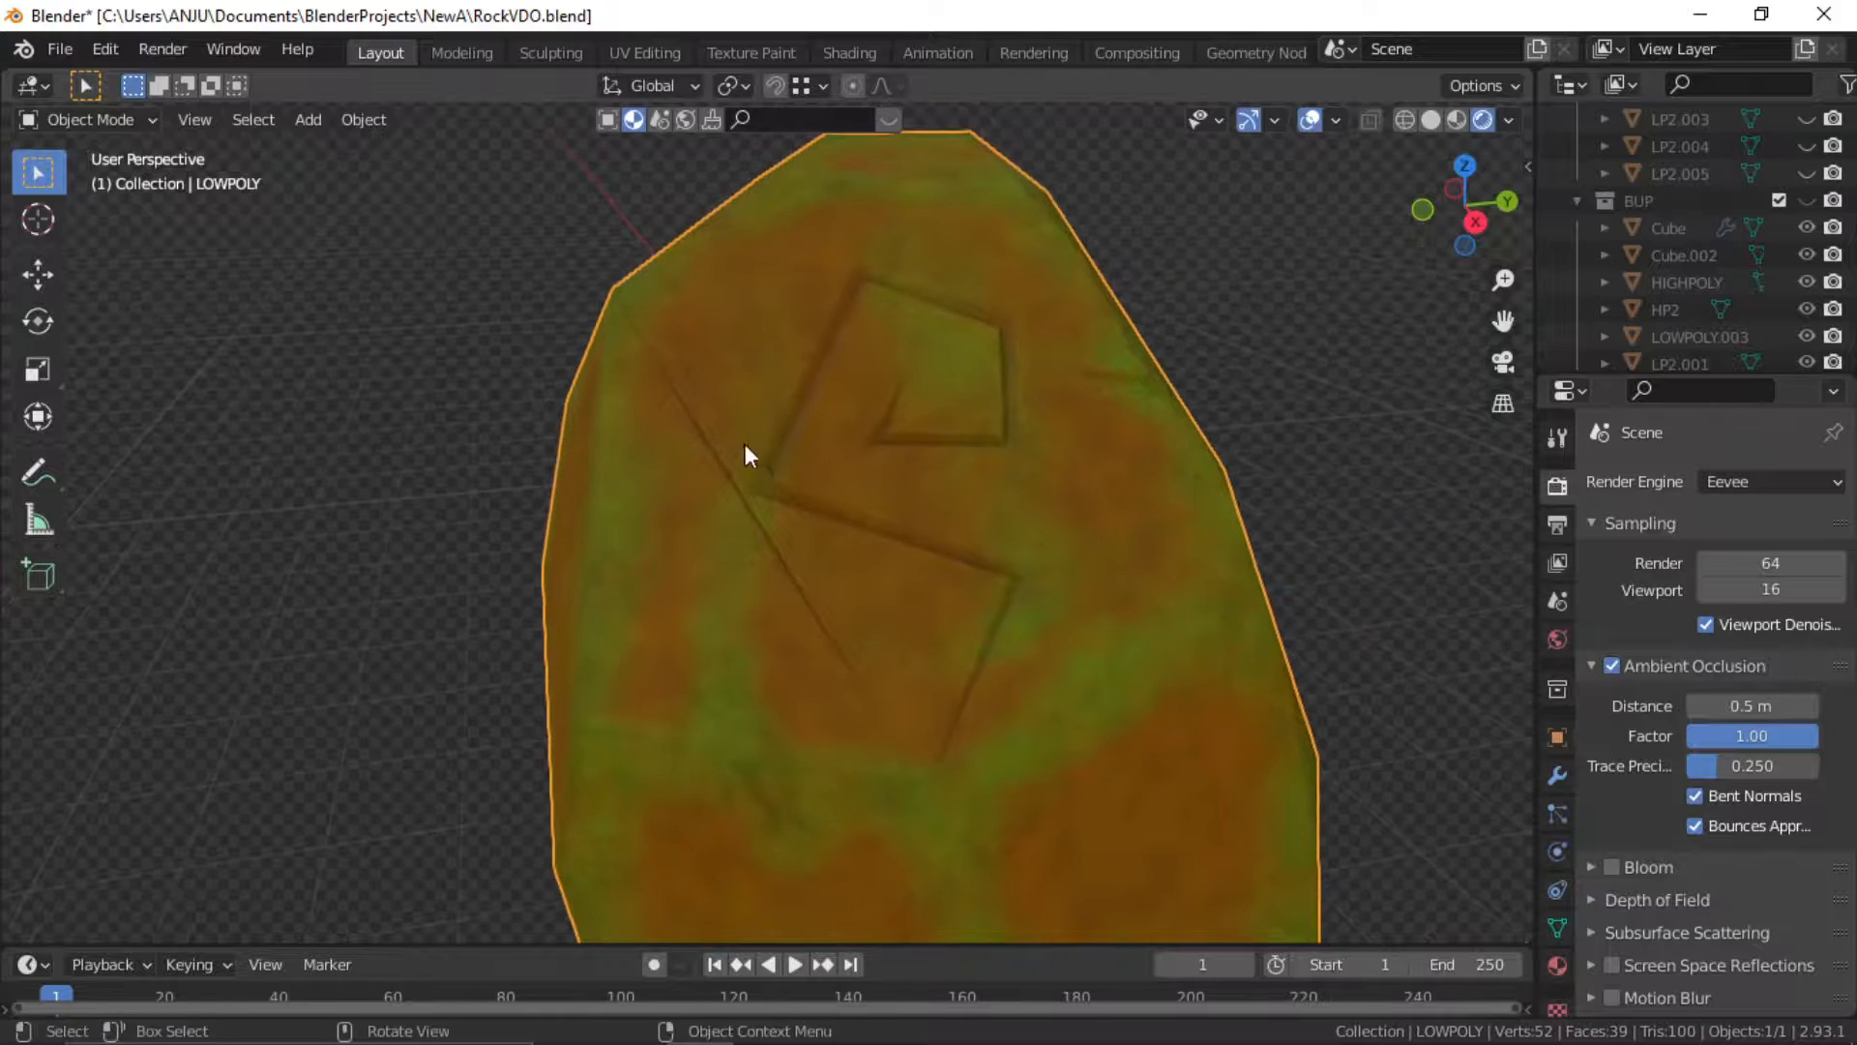
middle_click_drag(873, 498, 838, 513)
In Edit Mode, knife a cut from the symbol's outer zigzag corner to the front face's nearest lower corner vertex
key("Tab")
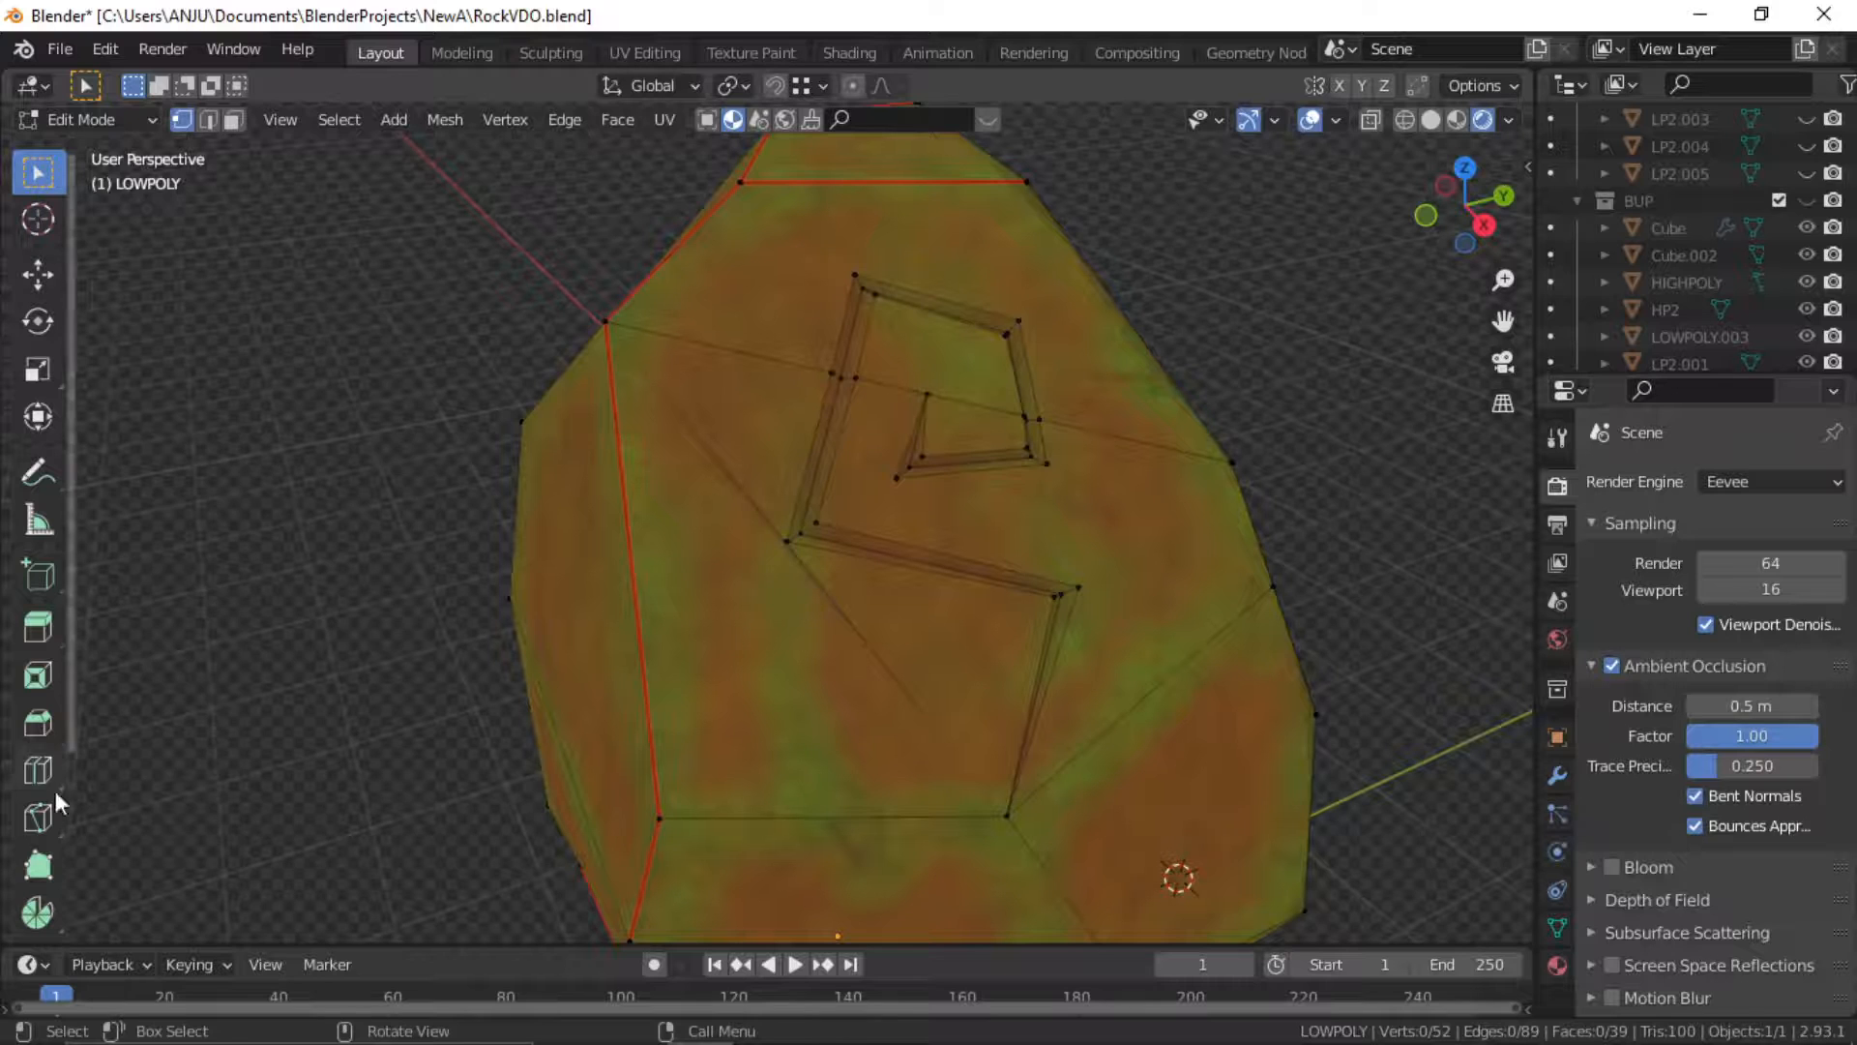
left_click(37, 815)
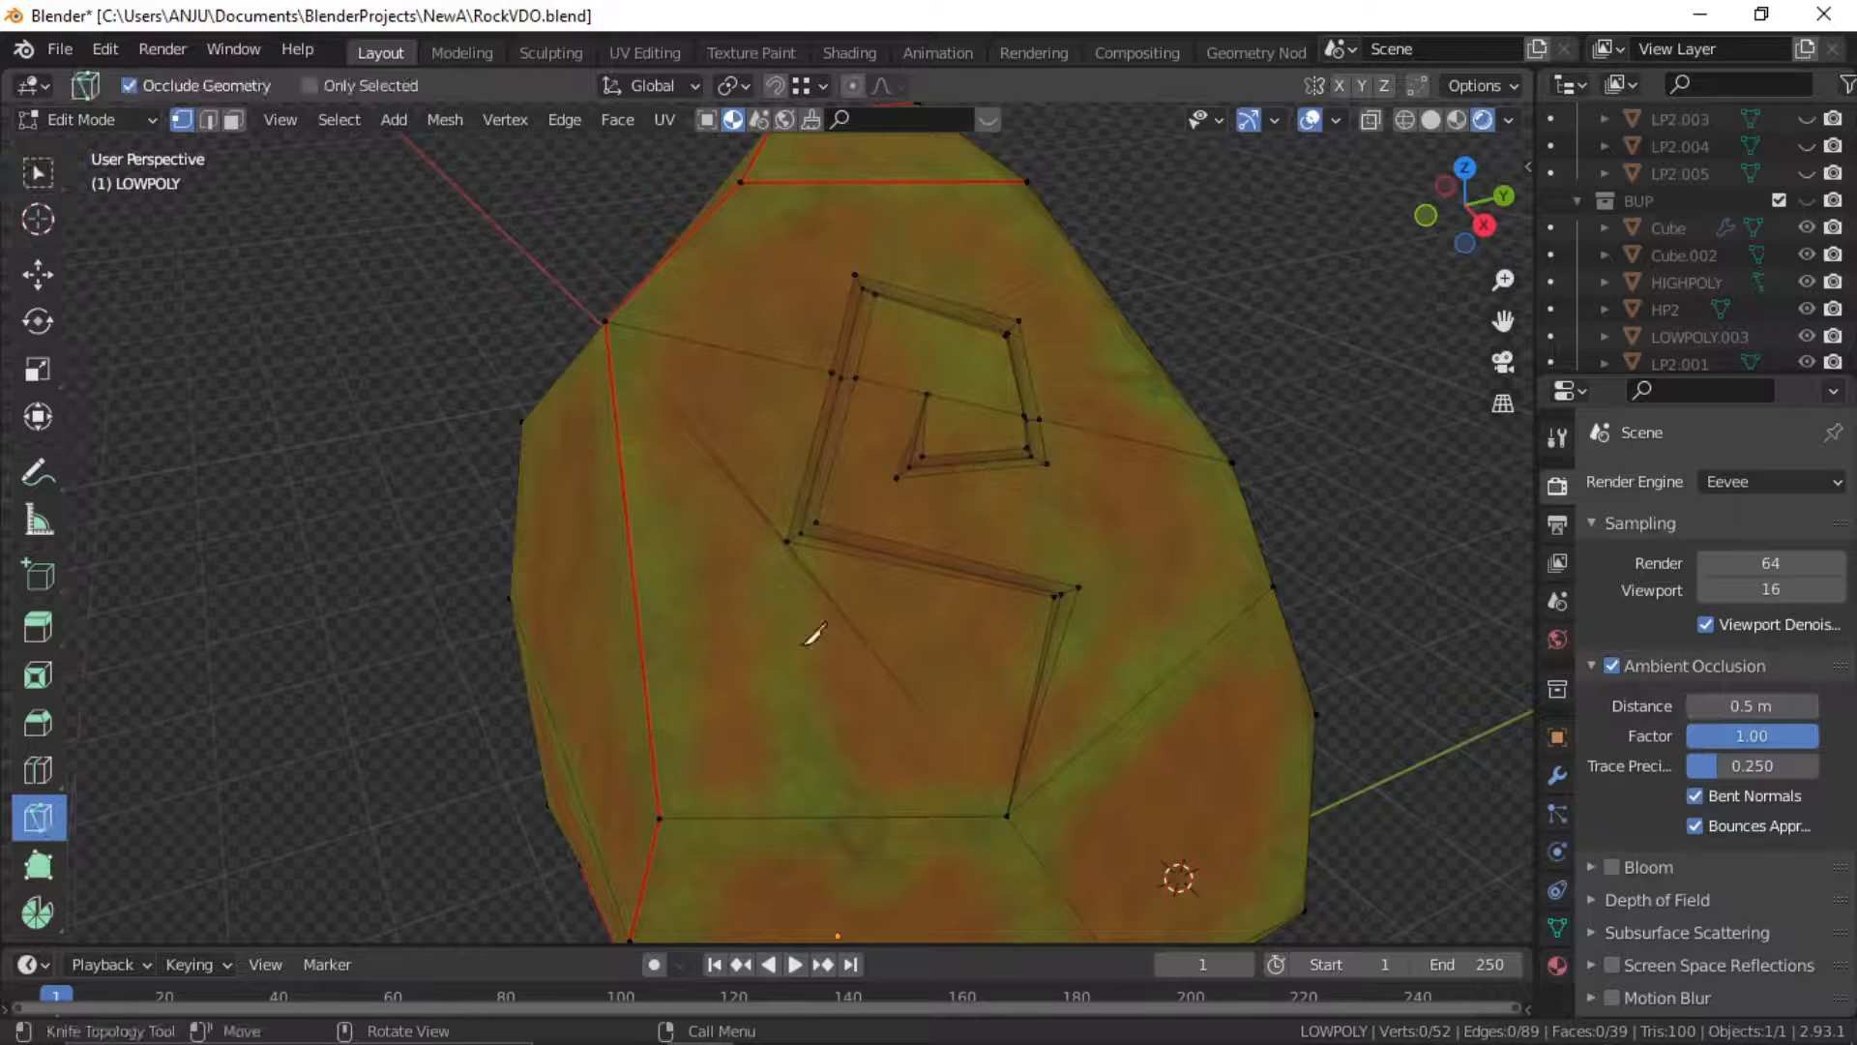
left_click(786, 541)
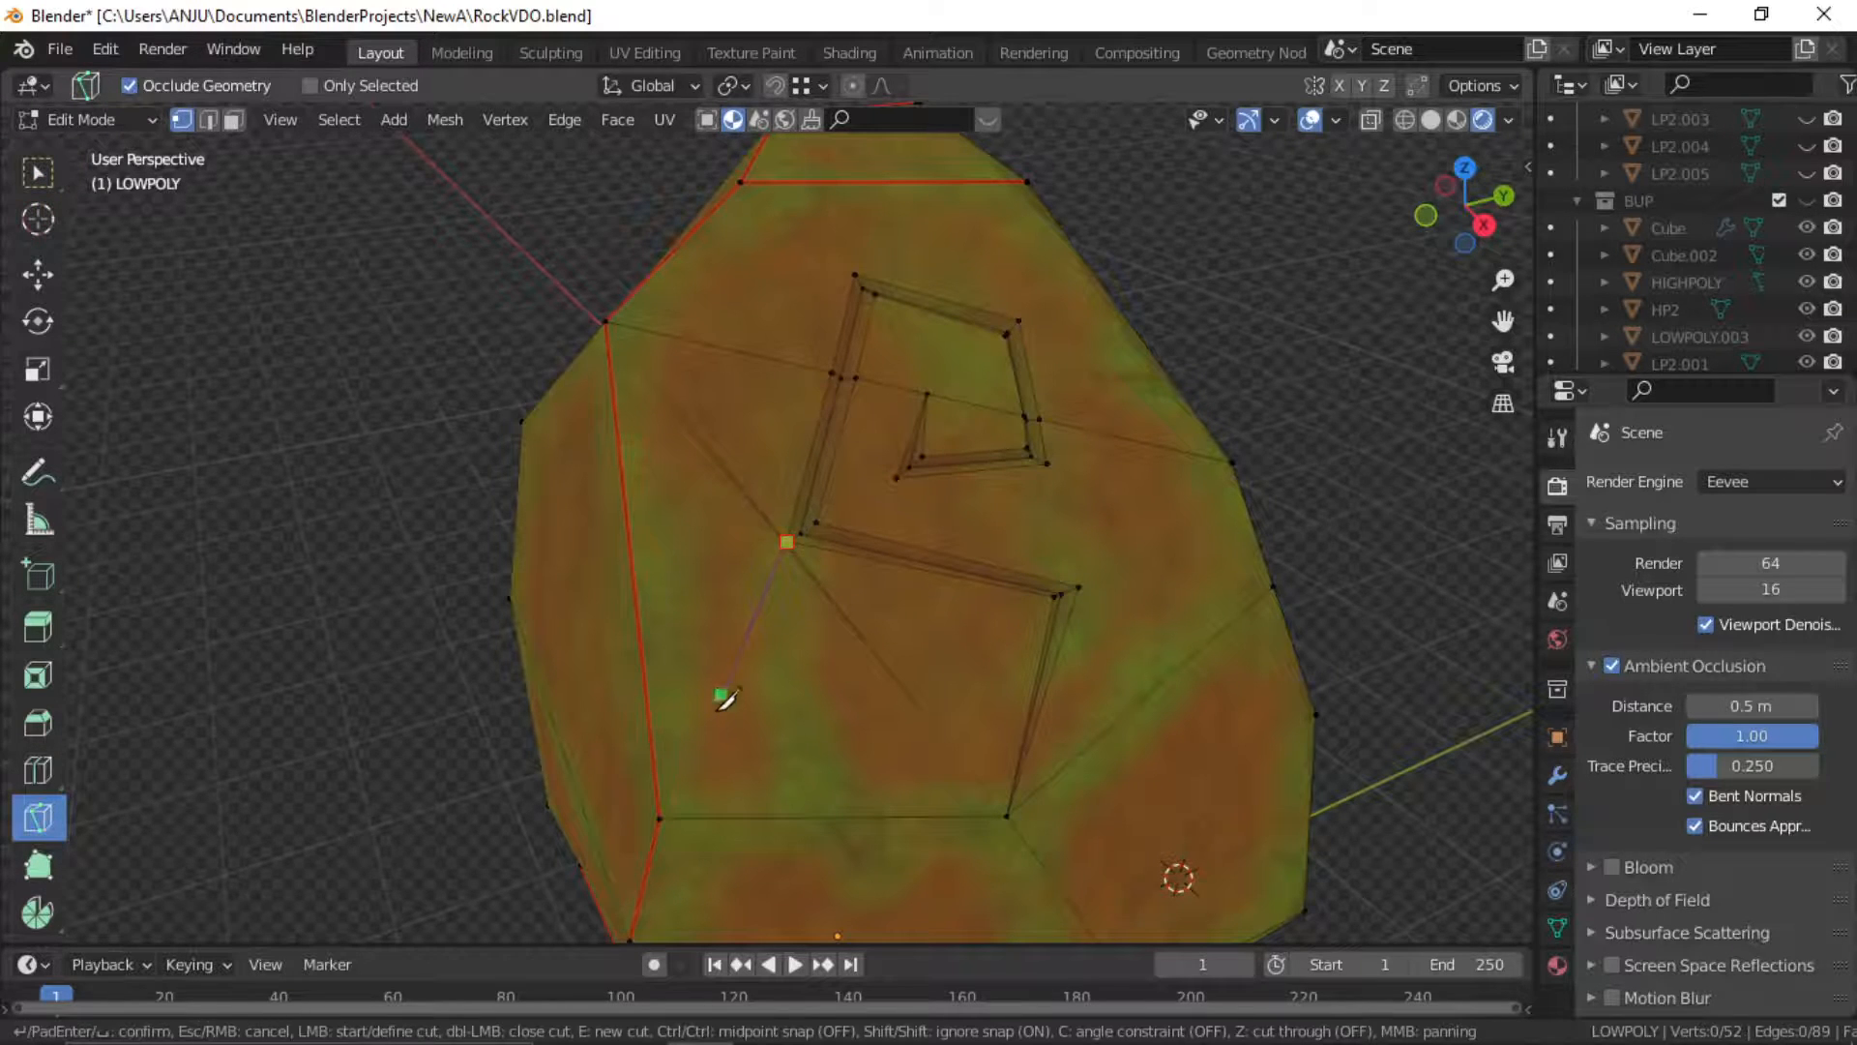
left_click(664, 813)
key("Return")
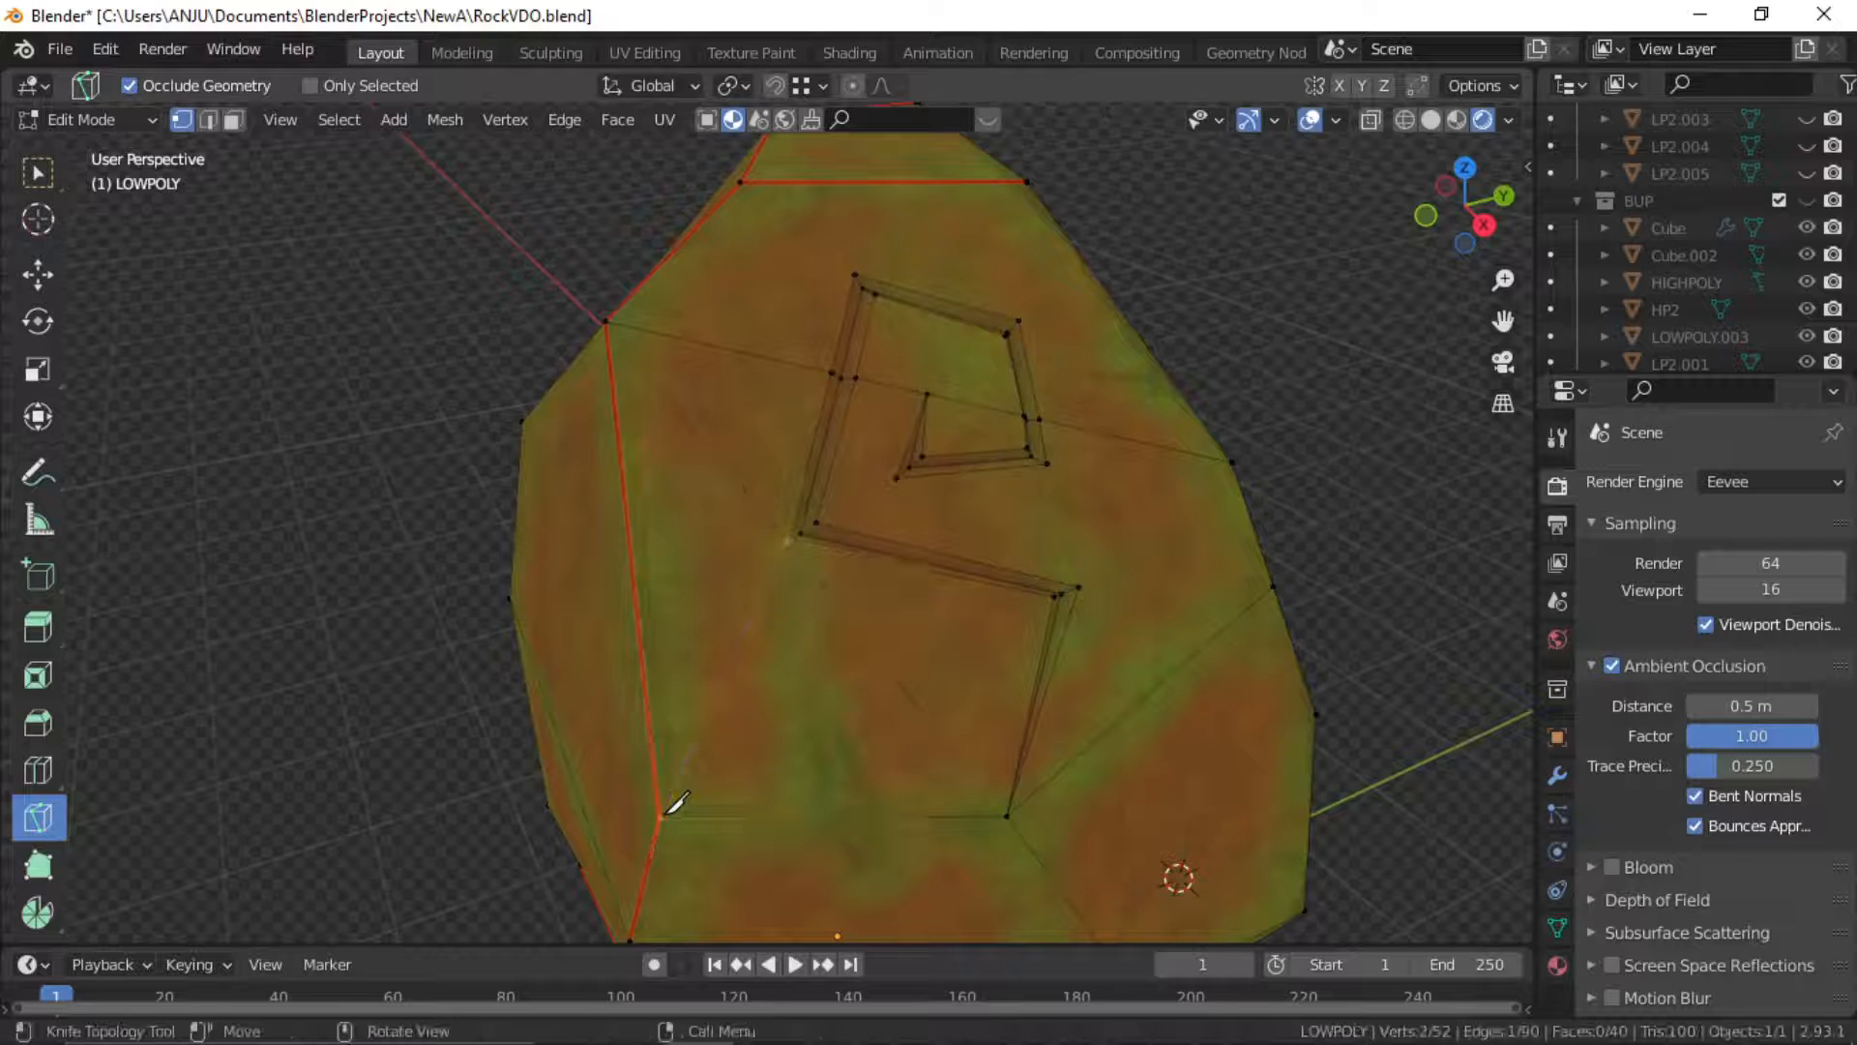
Knife two cuts linking the symbol's top and upper side corners to the two upper corner vertices of the front face
middle_click_drag(726, 742, 608, 654)
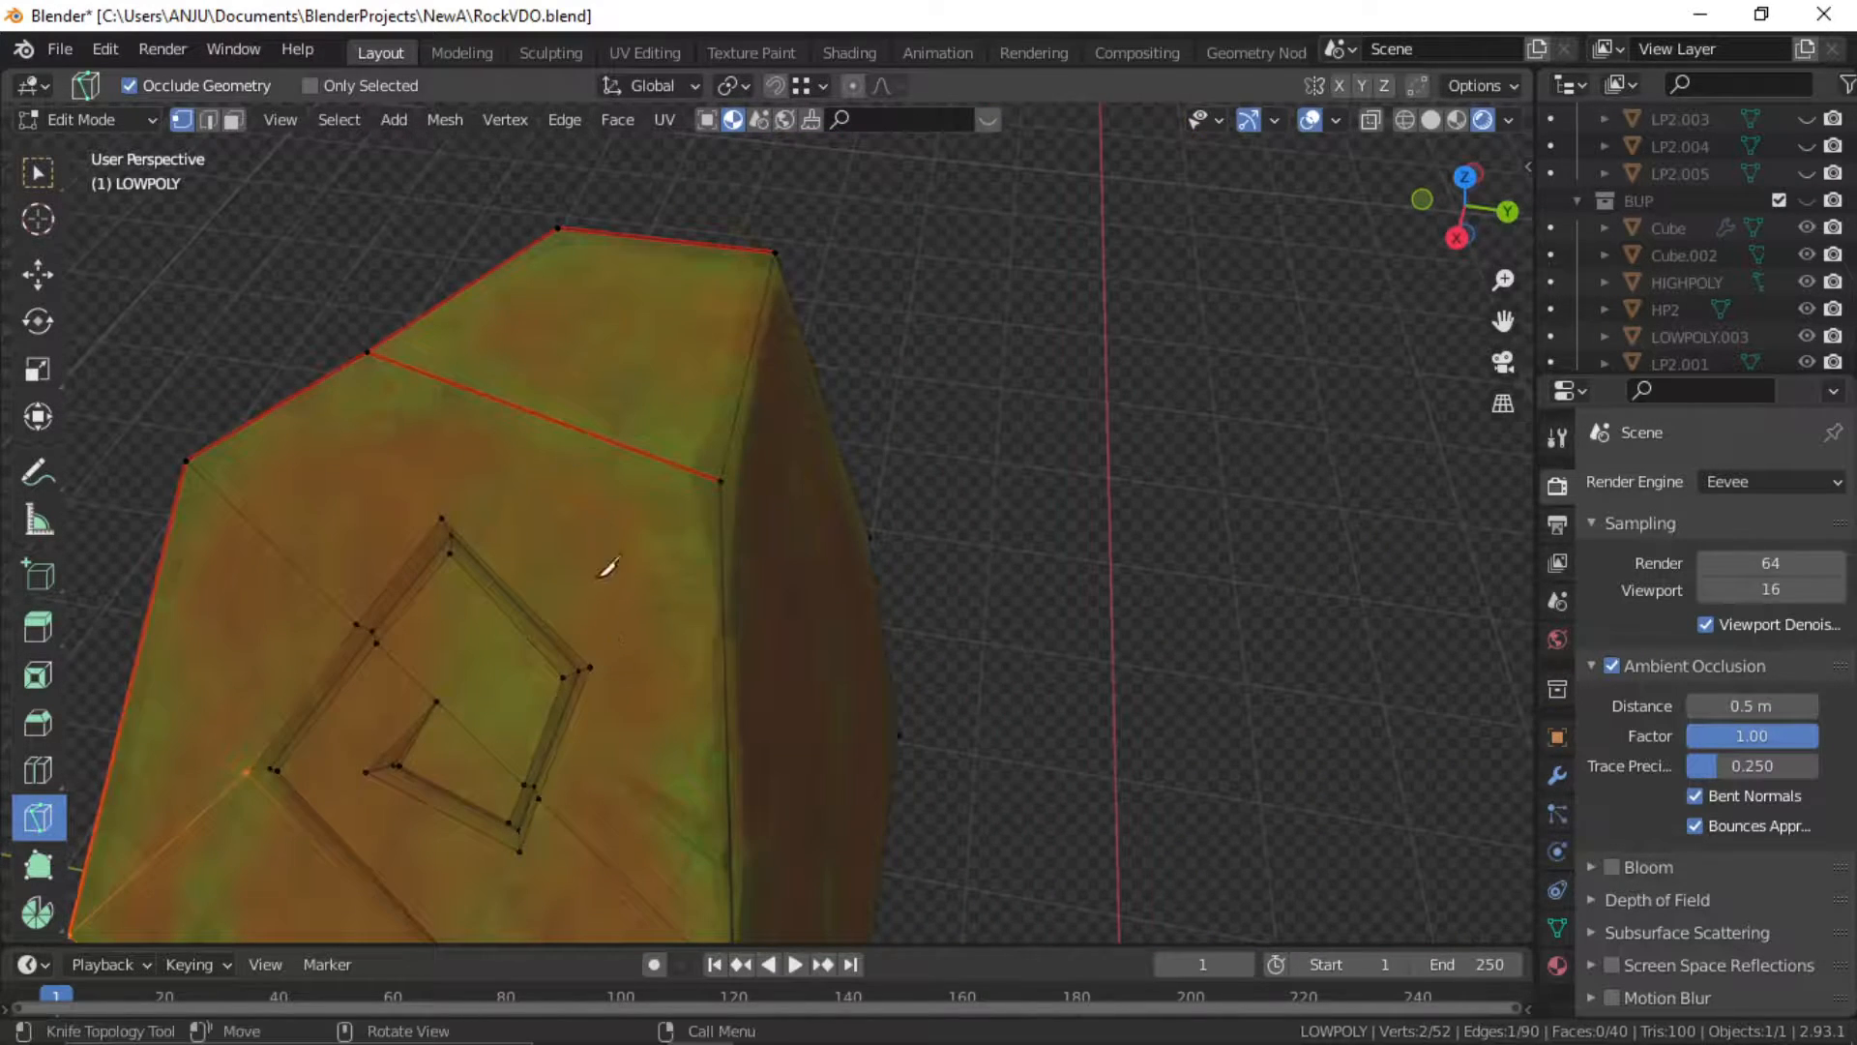
left_click(441, 519)
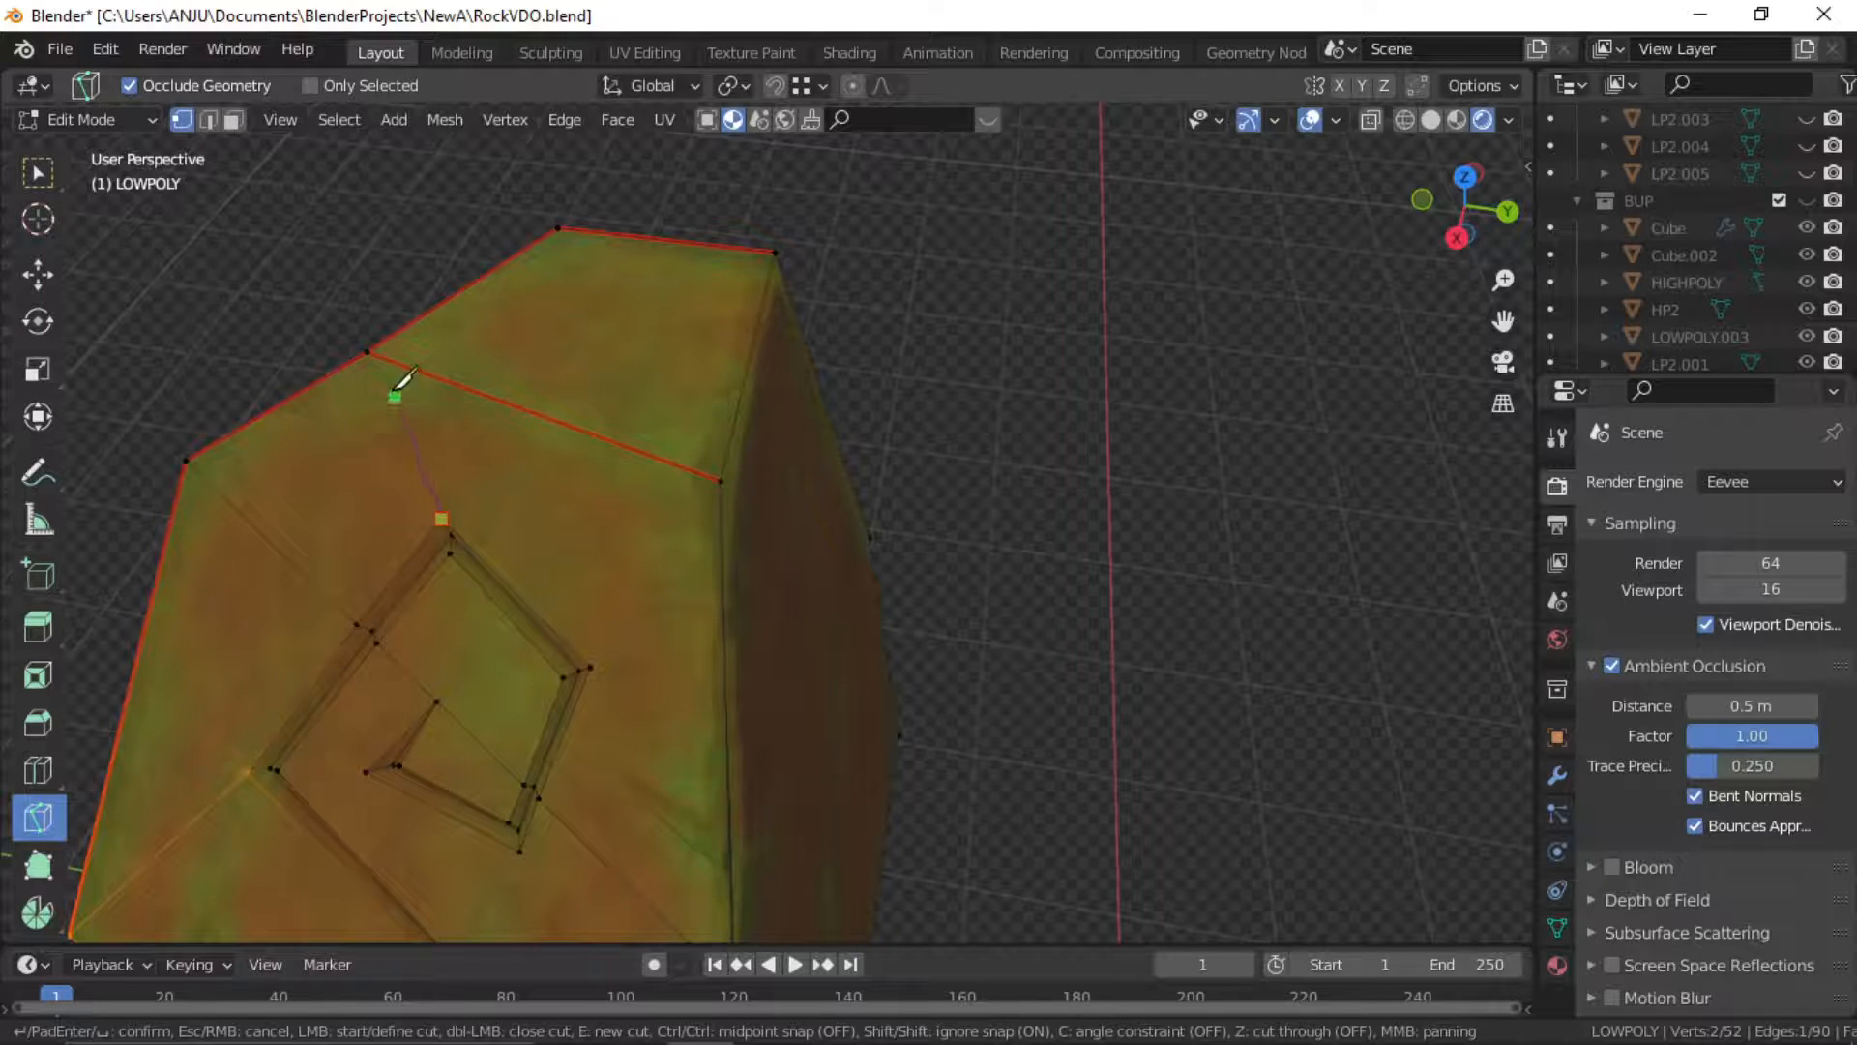
left_click(367, 351)
key("Return")
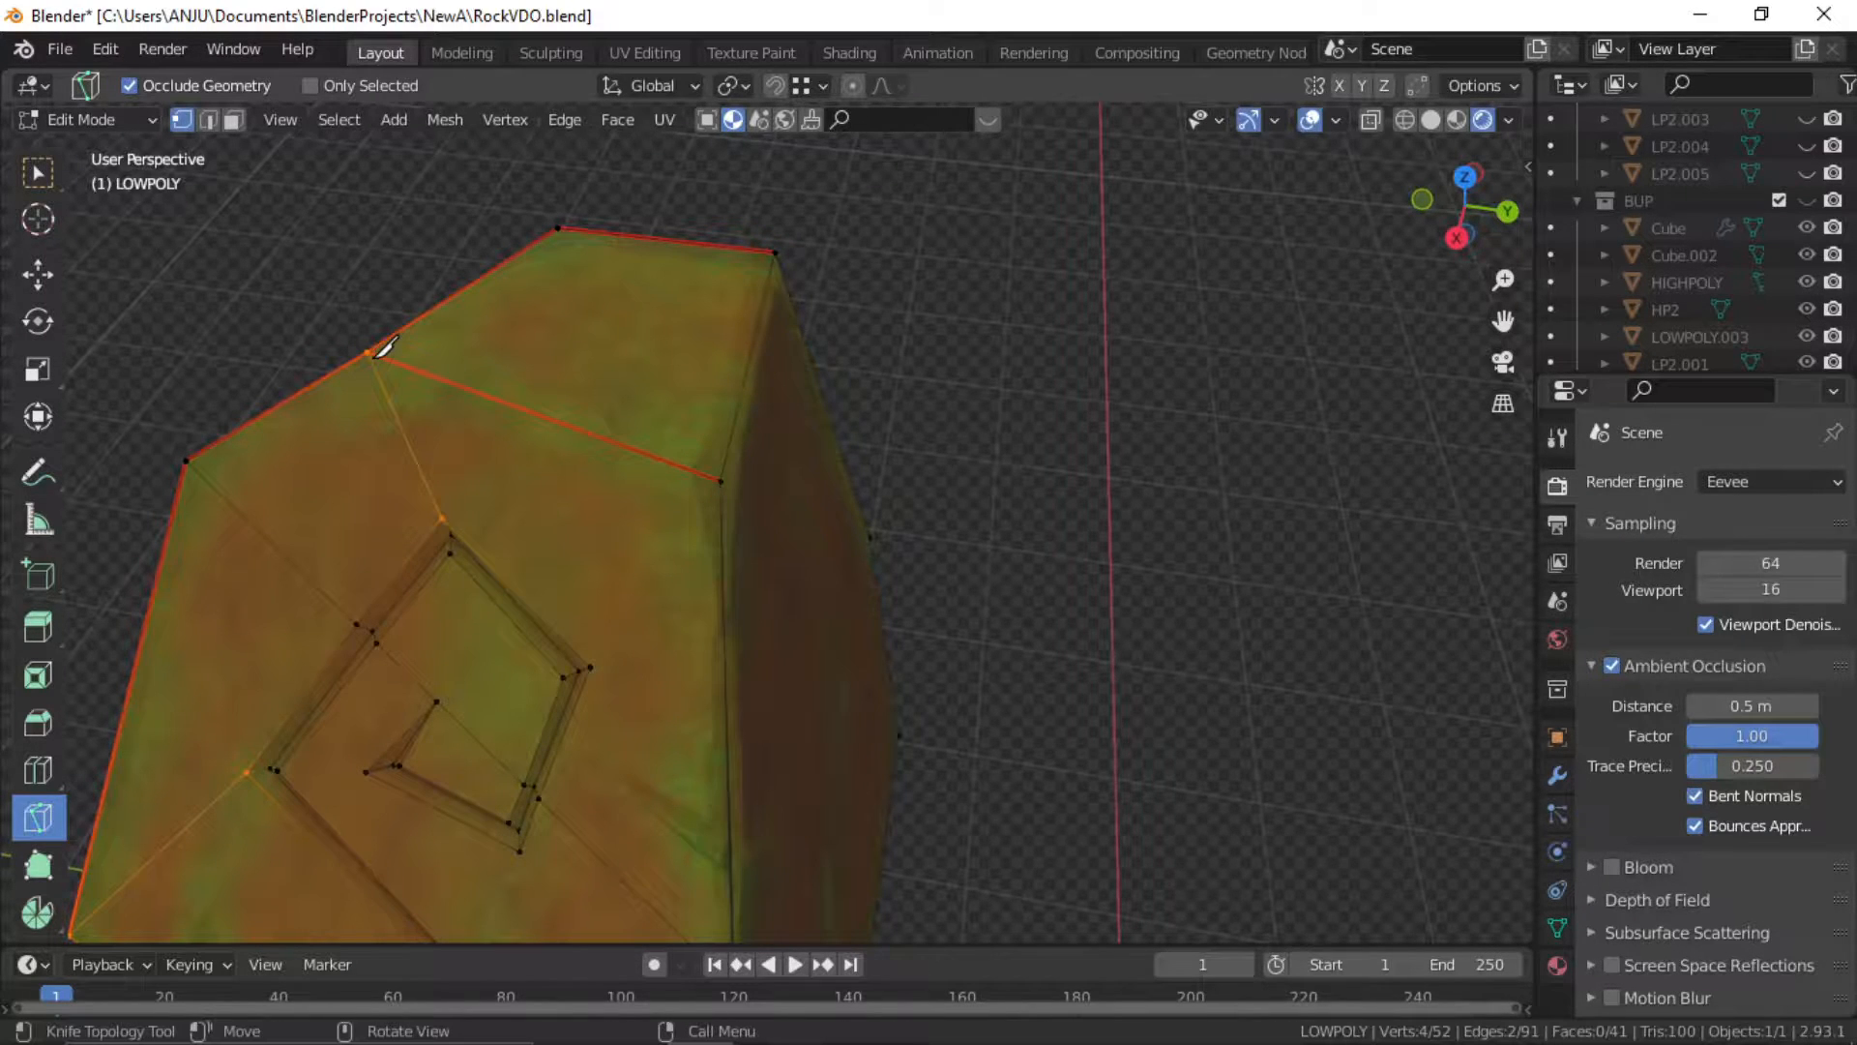
left_click(591, 667)
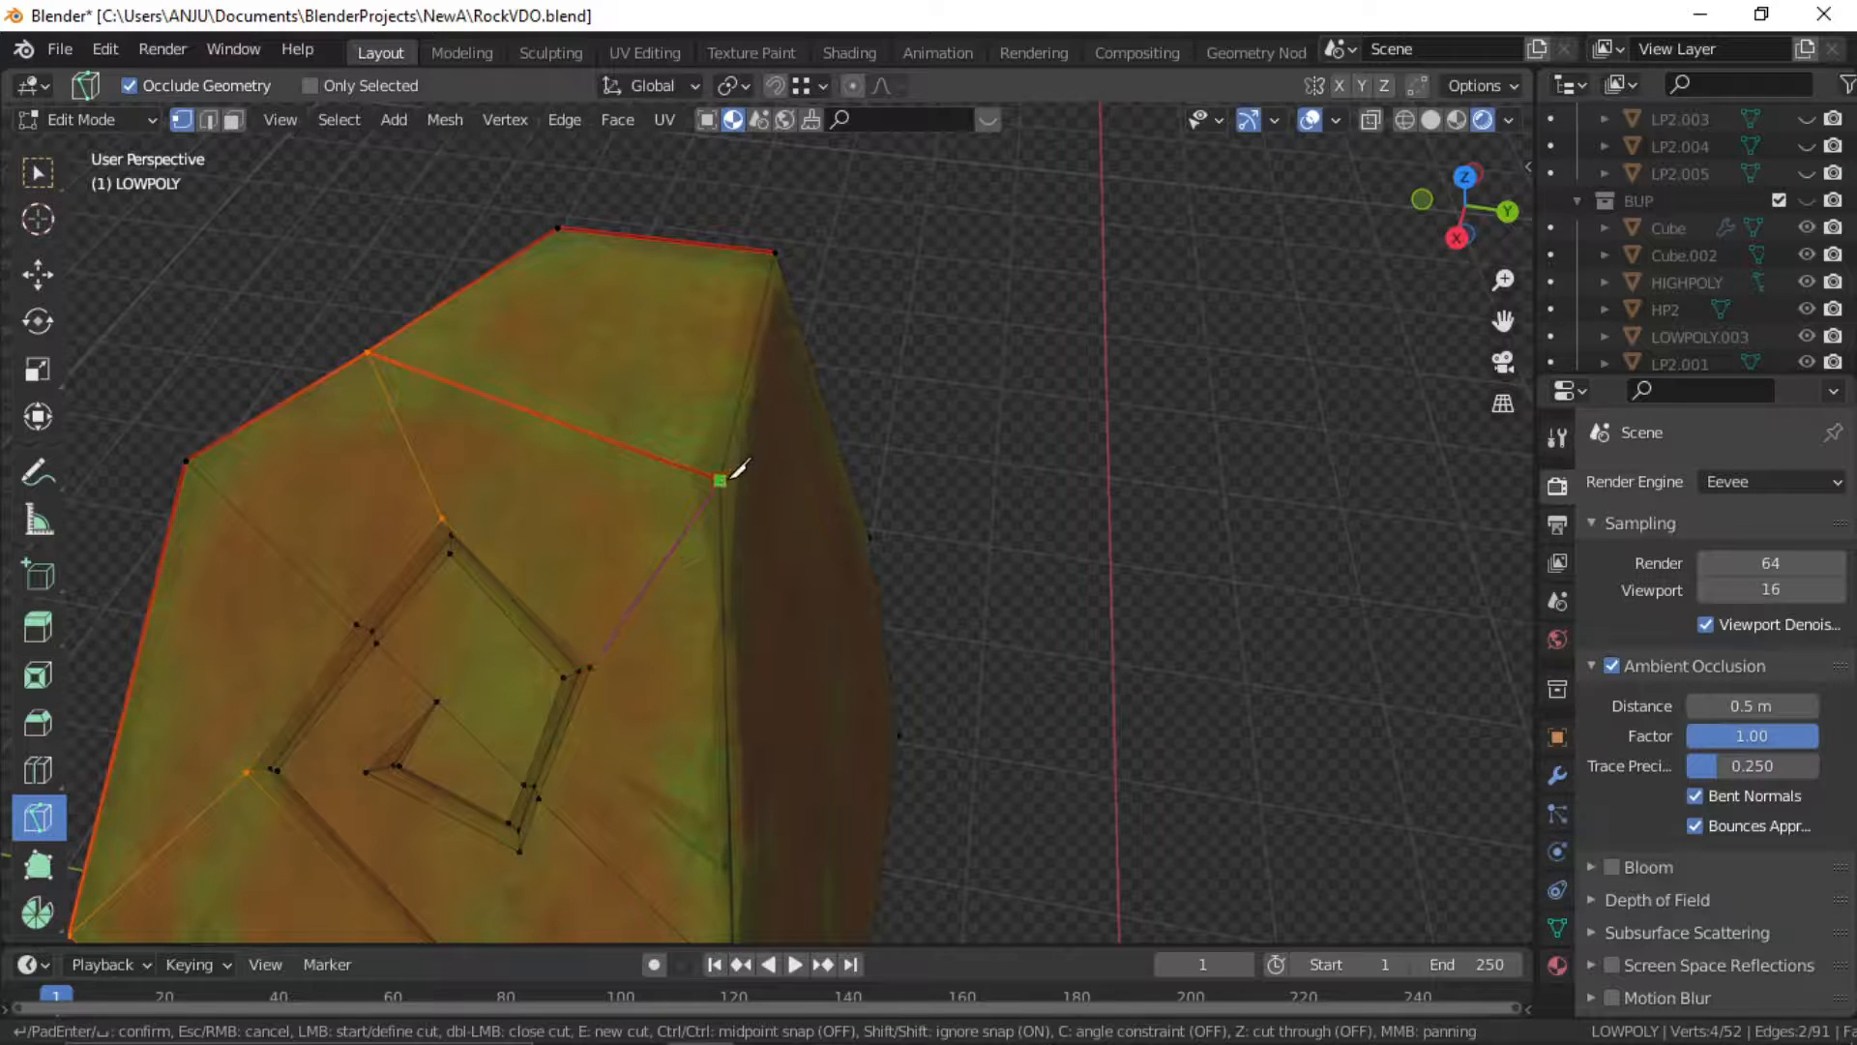
left_click(721, 481)
key("Return")
Return to Object Mode, save the file, and check the carved symbol on the textured rock
middle_click_drag(740, 467, 767, 613)
key("Tab")
key("ctrl+s")
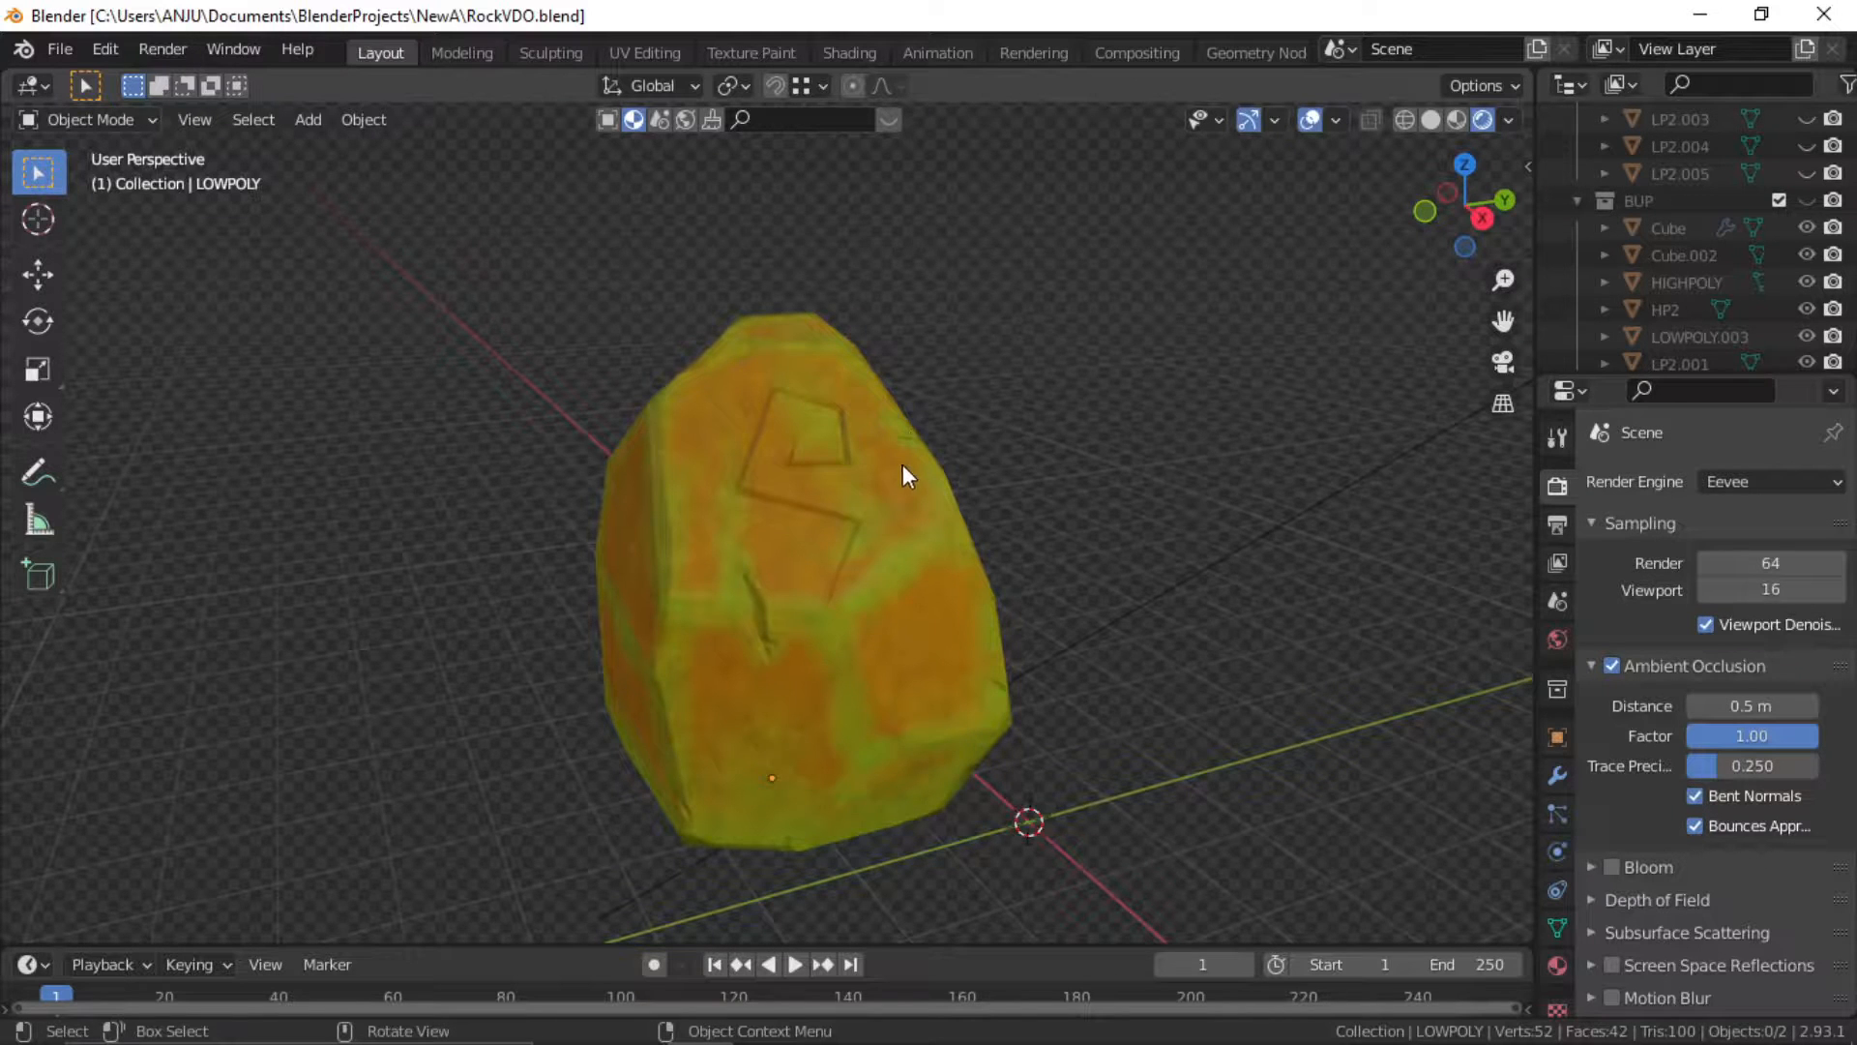
middle_click_drag(902, 465, 913, 514)
scroll(902, 492, "up", 5)
scroll(943, 416, "down", 5)
scroll(919, 445, "down", 3)
middle_click_drag(917, 449, 739, 474)
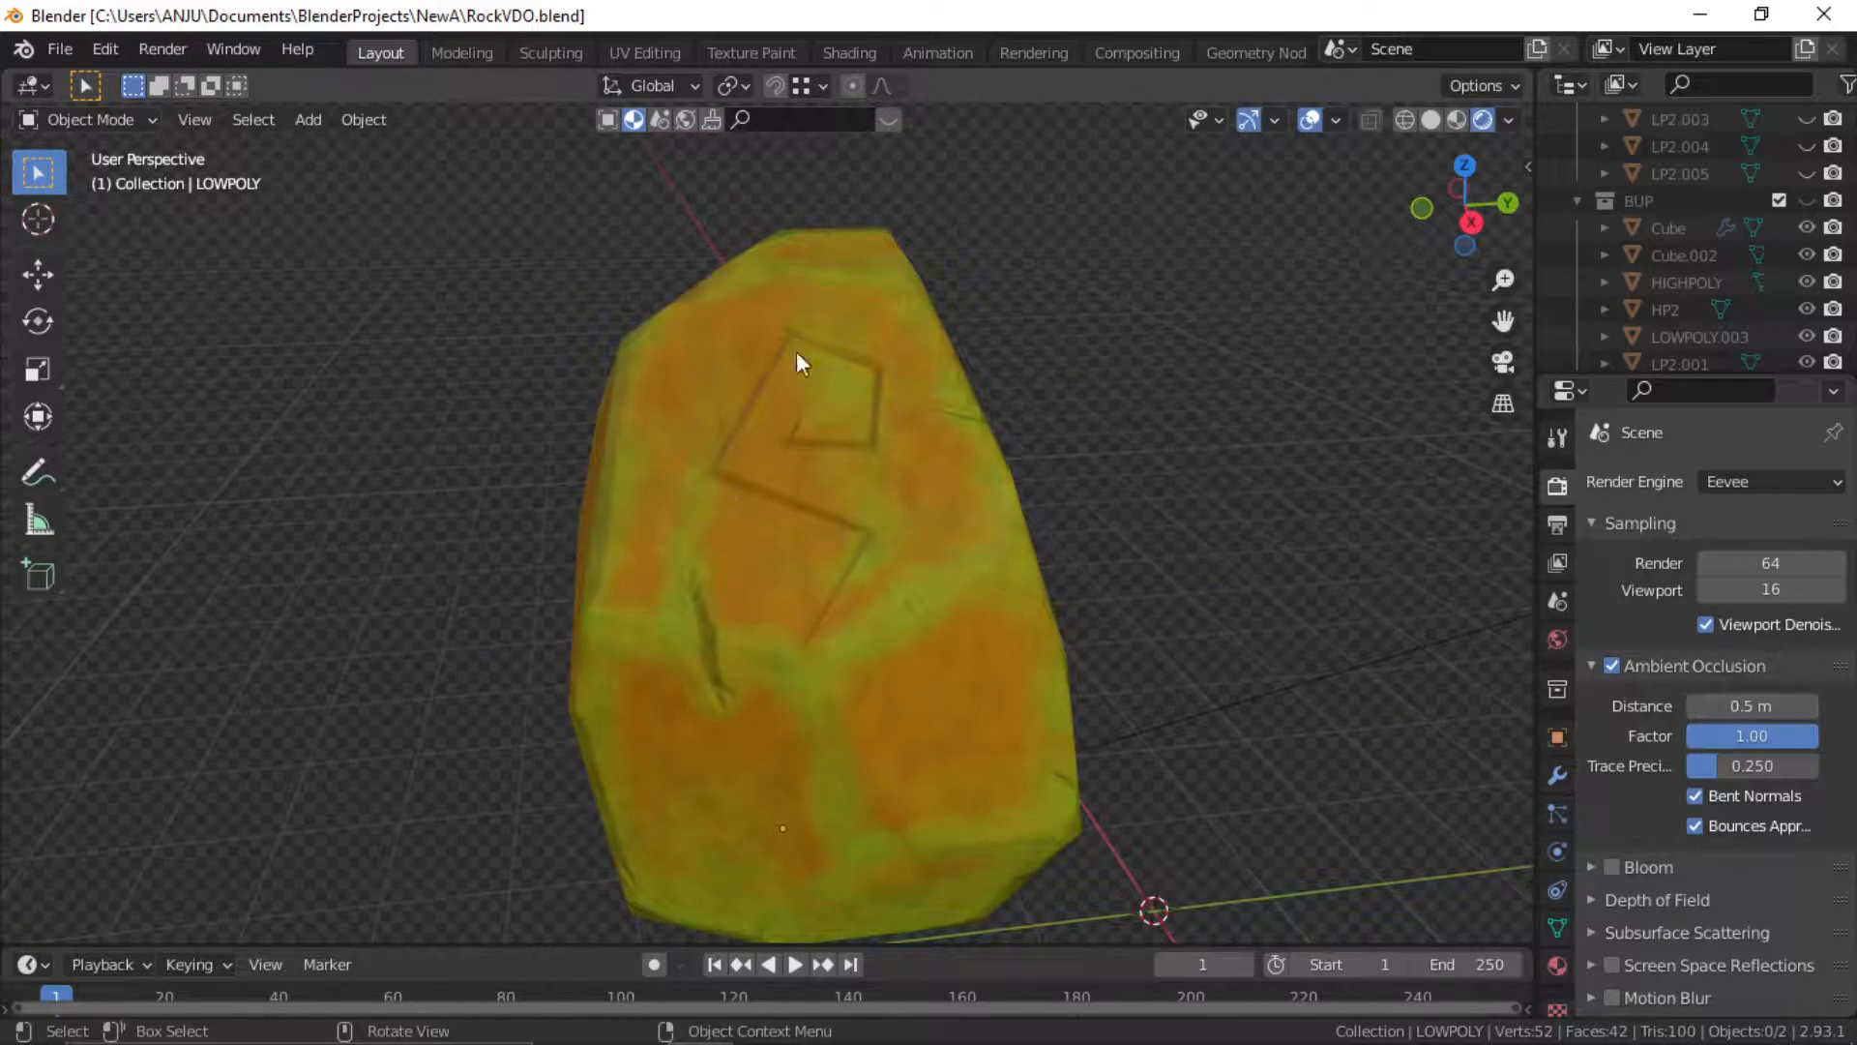
Select the rock and add a second material slot holding a new material
middle_click_drag(810, 406, 985, 555)
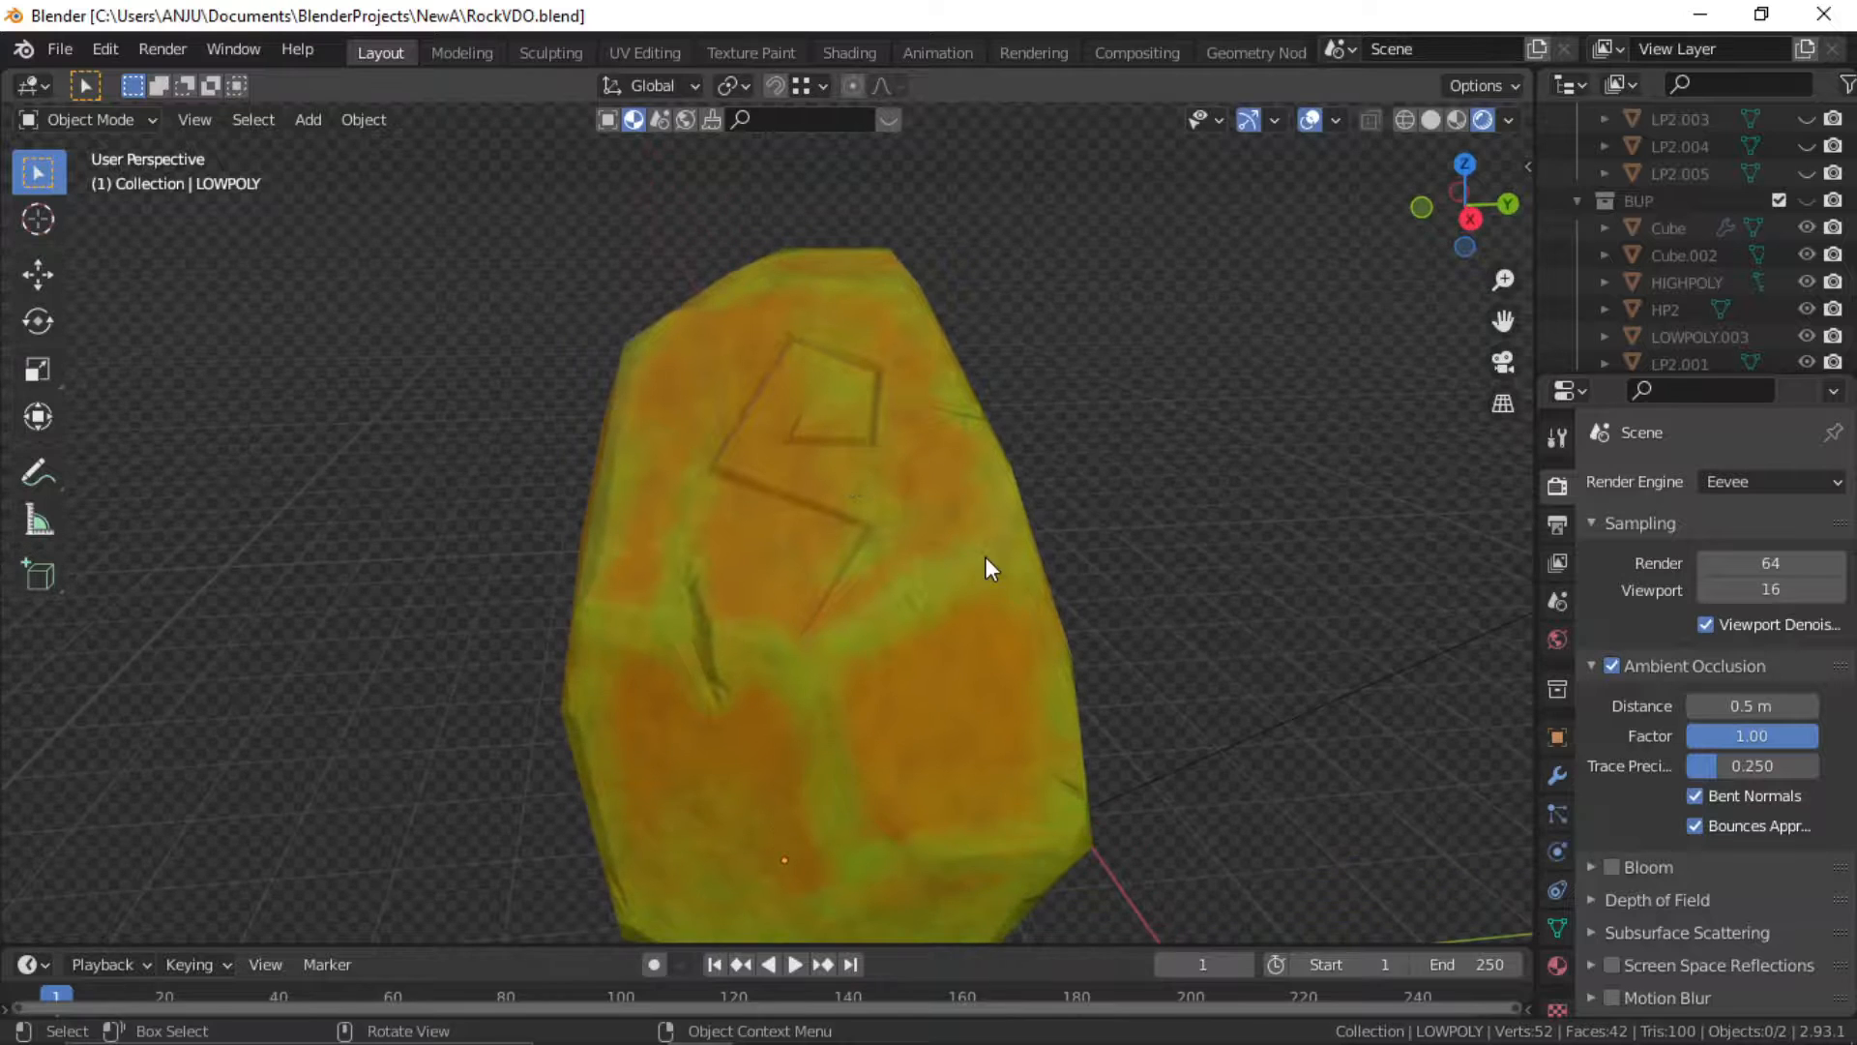
left_click(985, 555)
left_click(1561, 965)
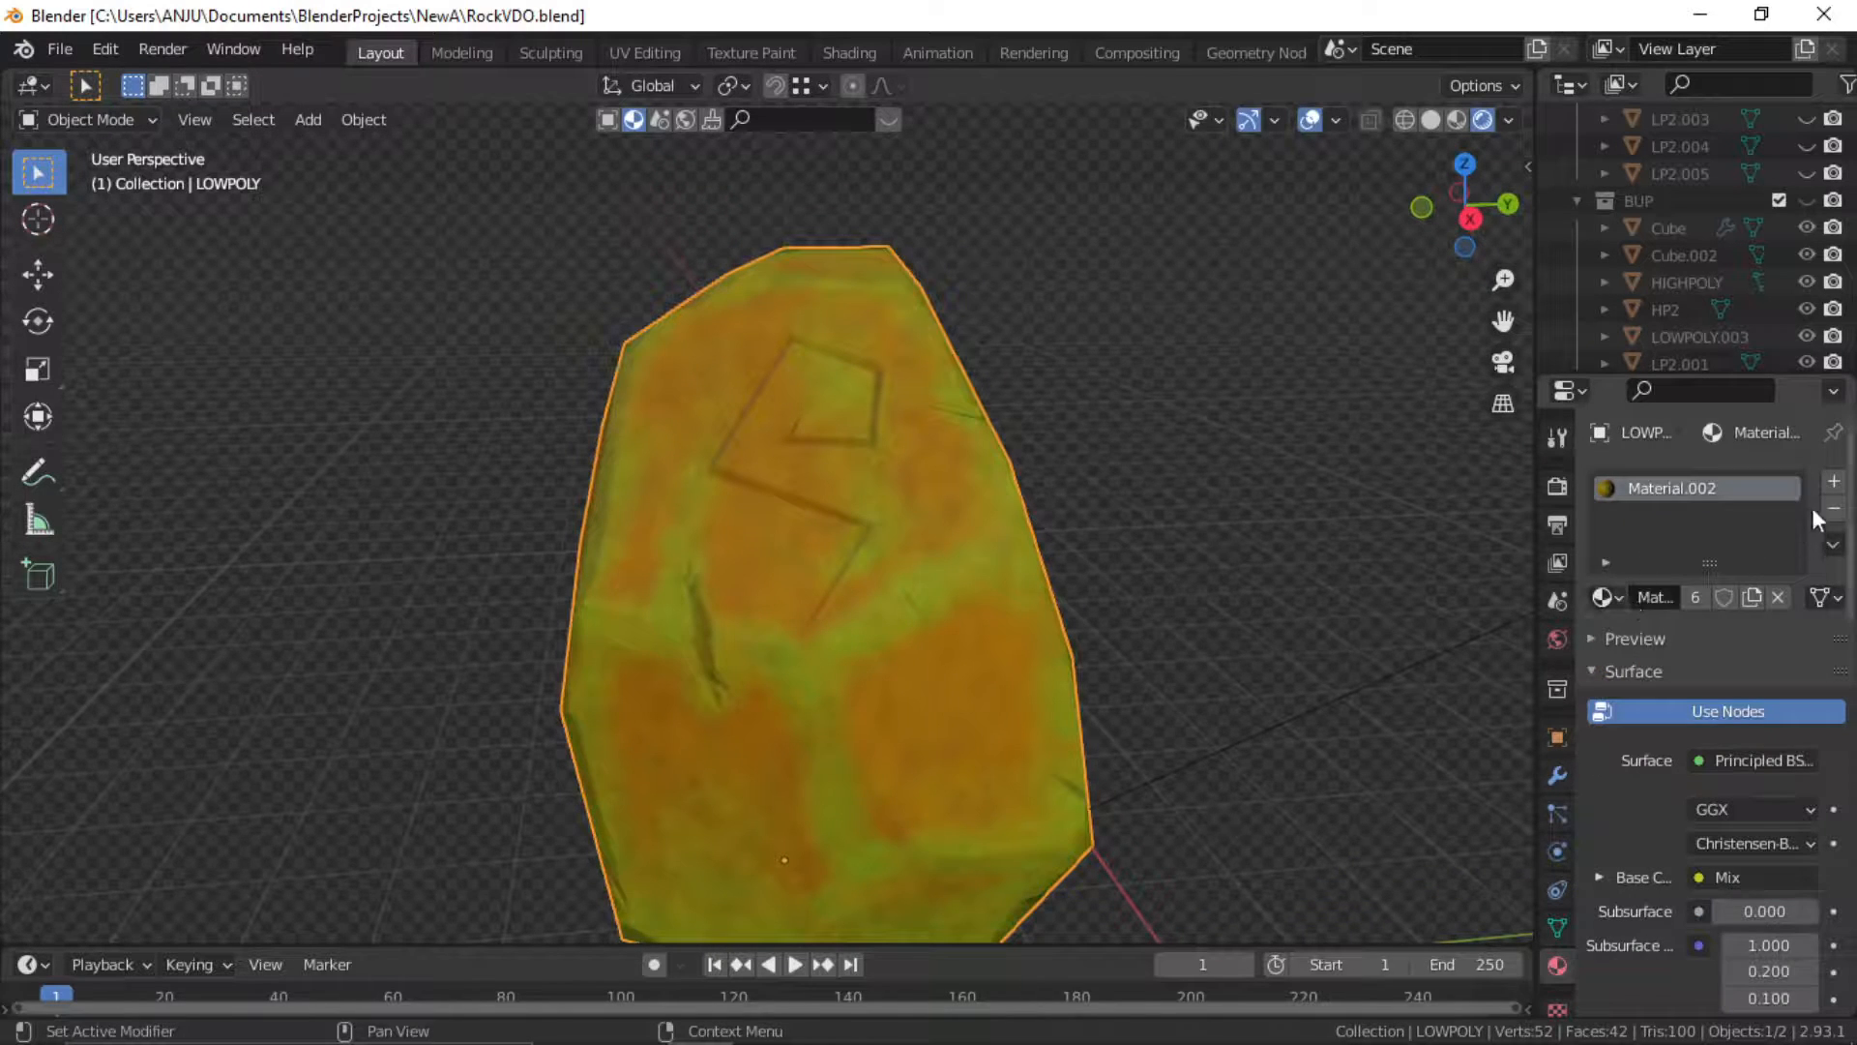
left_click(1833, 481)
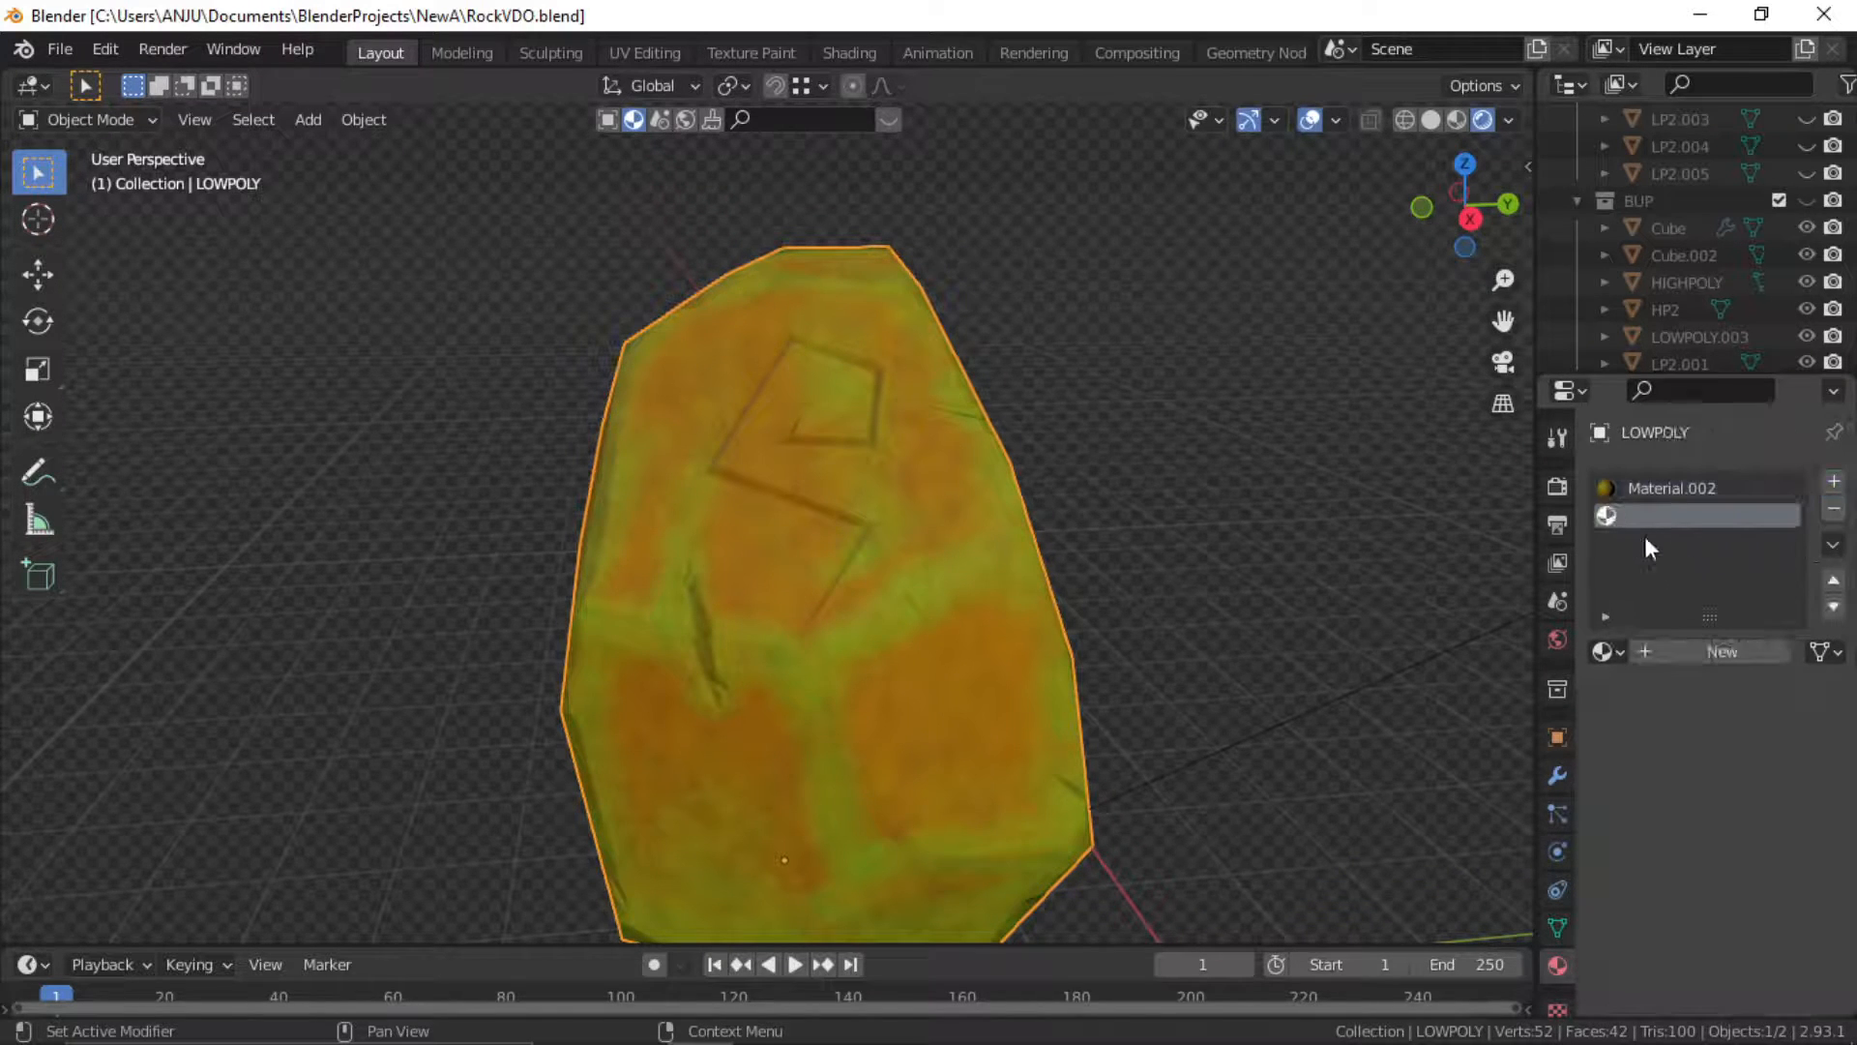
left_click(1645, 652)
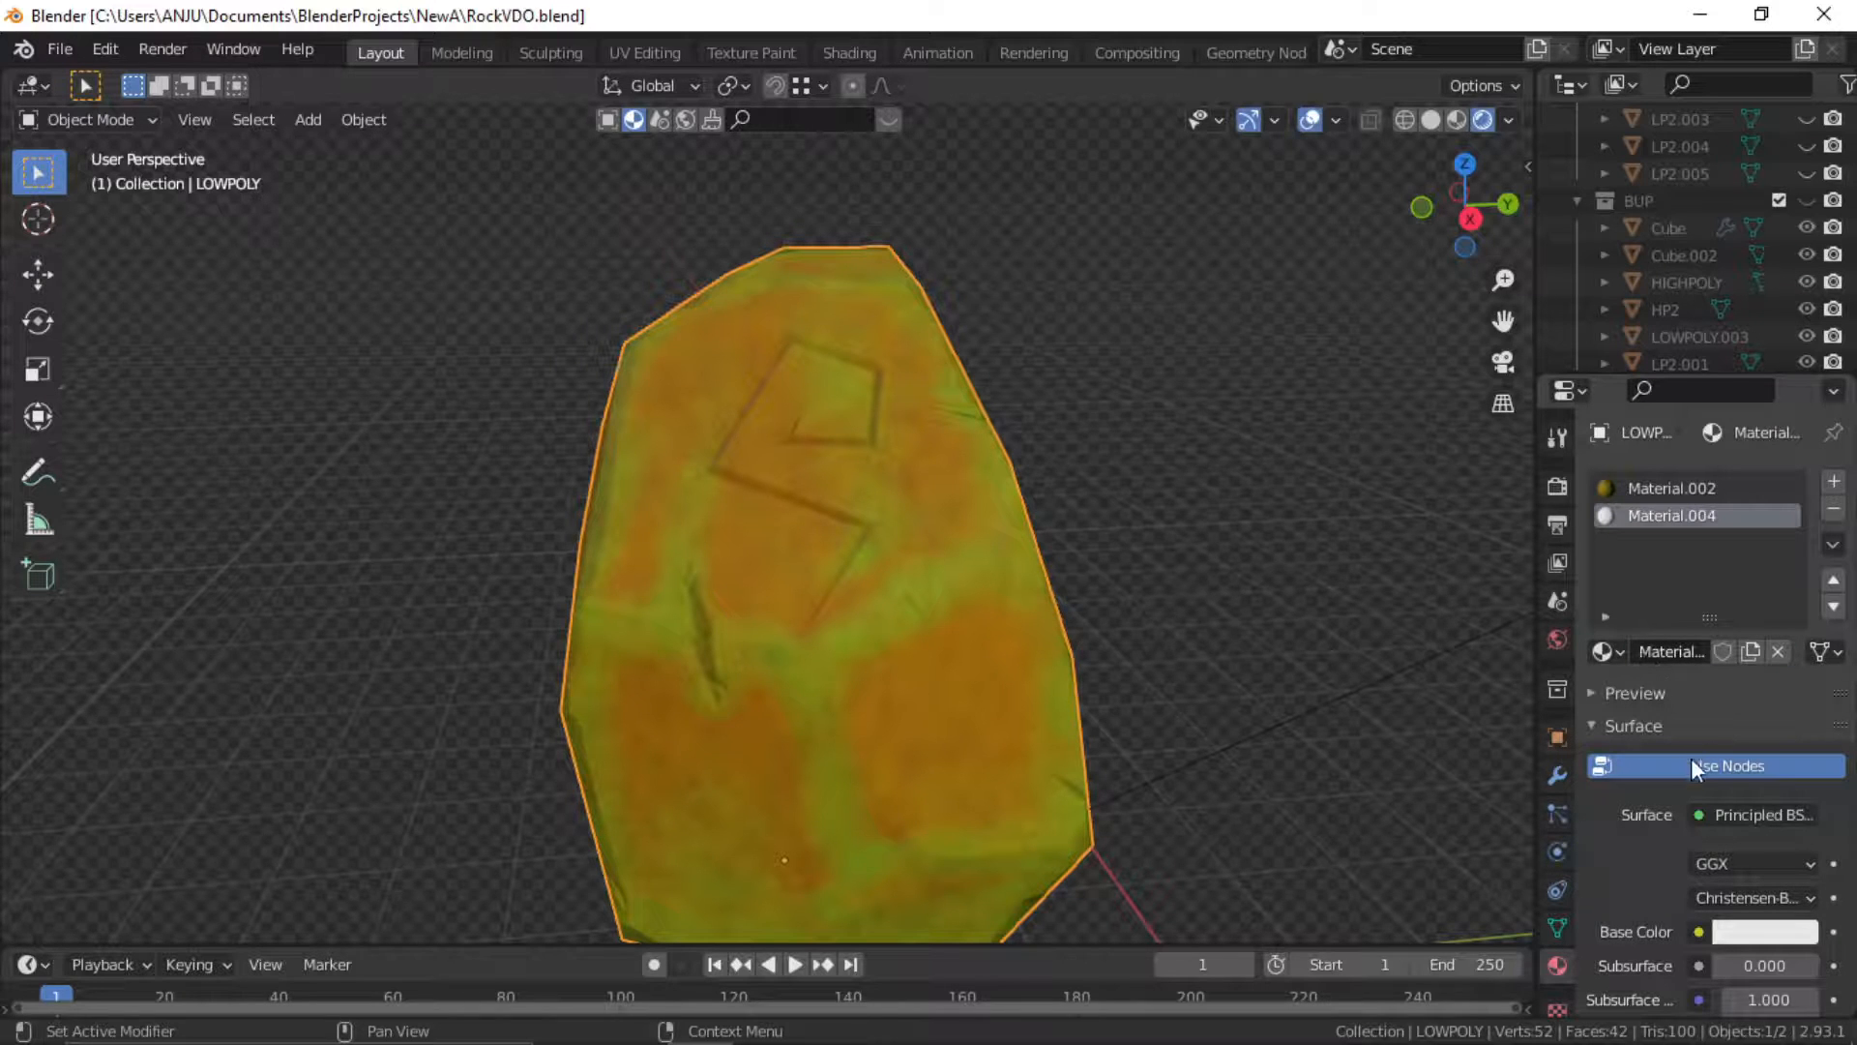
scroll(1628, 835, "down", 4)
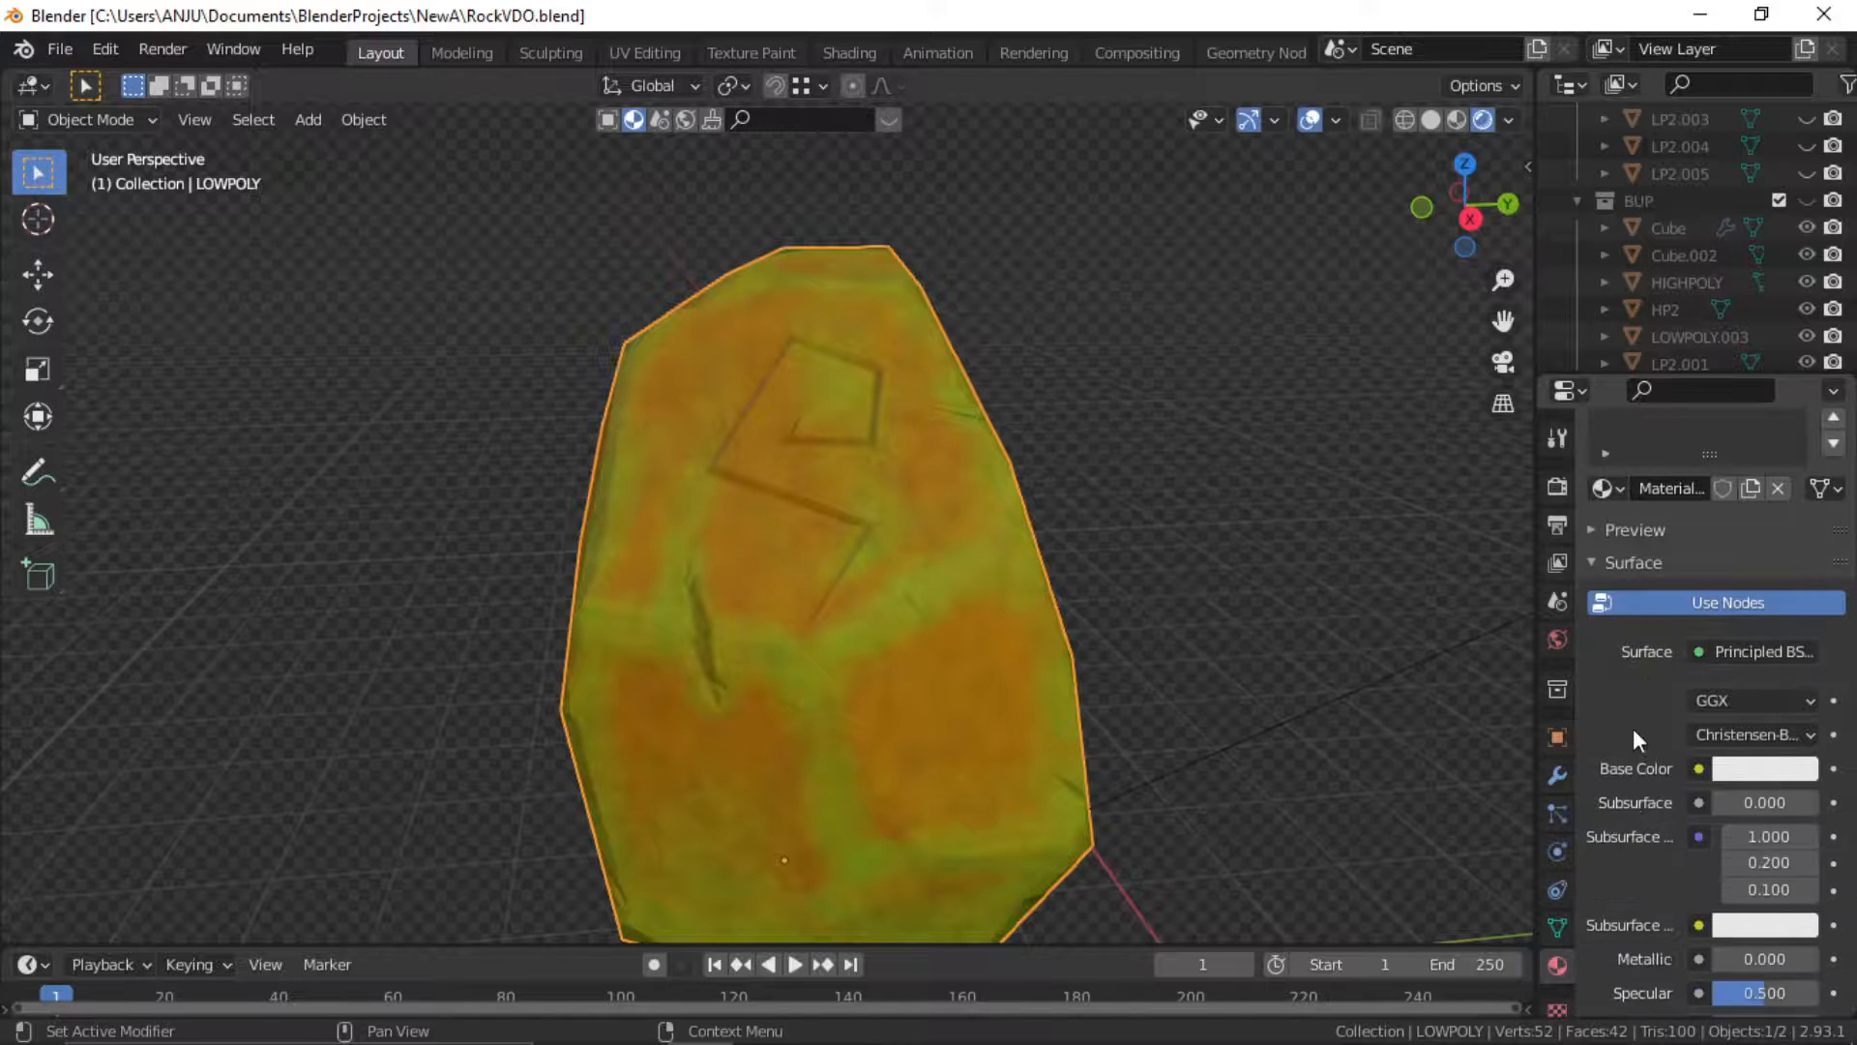
scroll(1635, 740, "down", 3)
scroll(1633, 727, "up", 7)
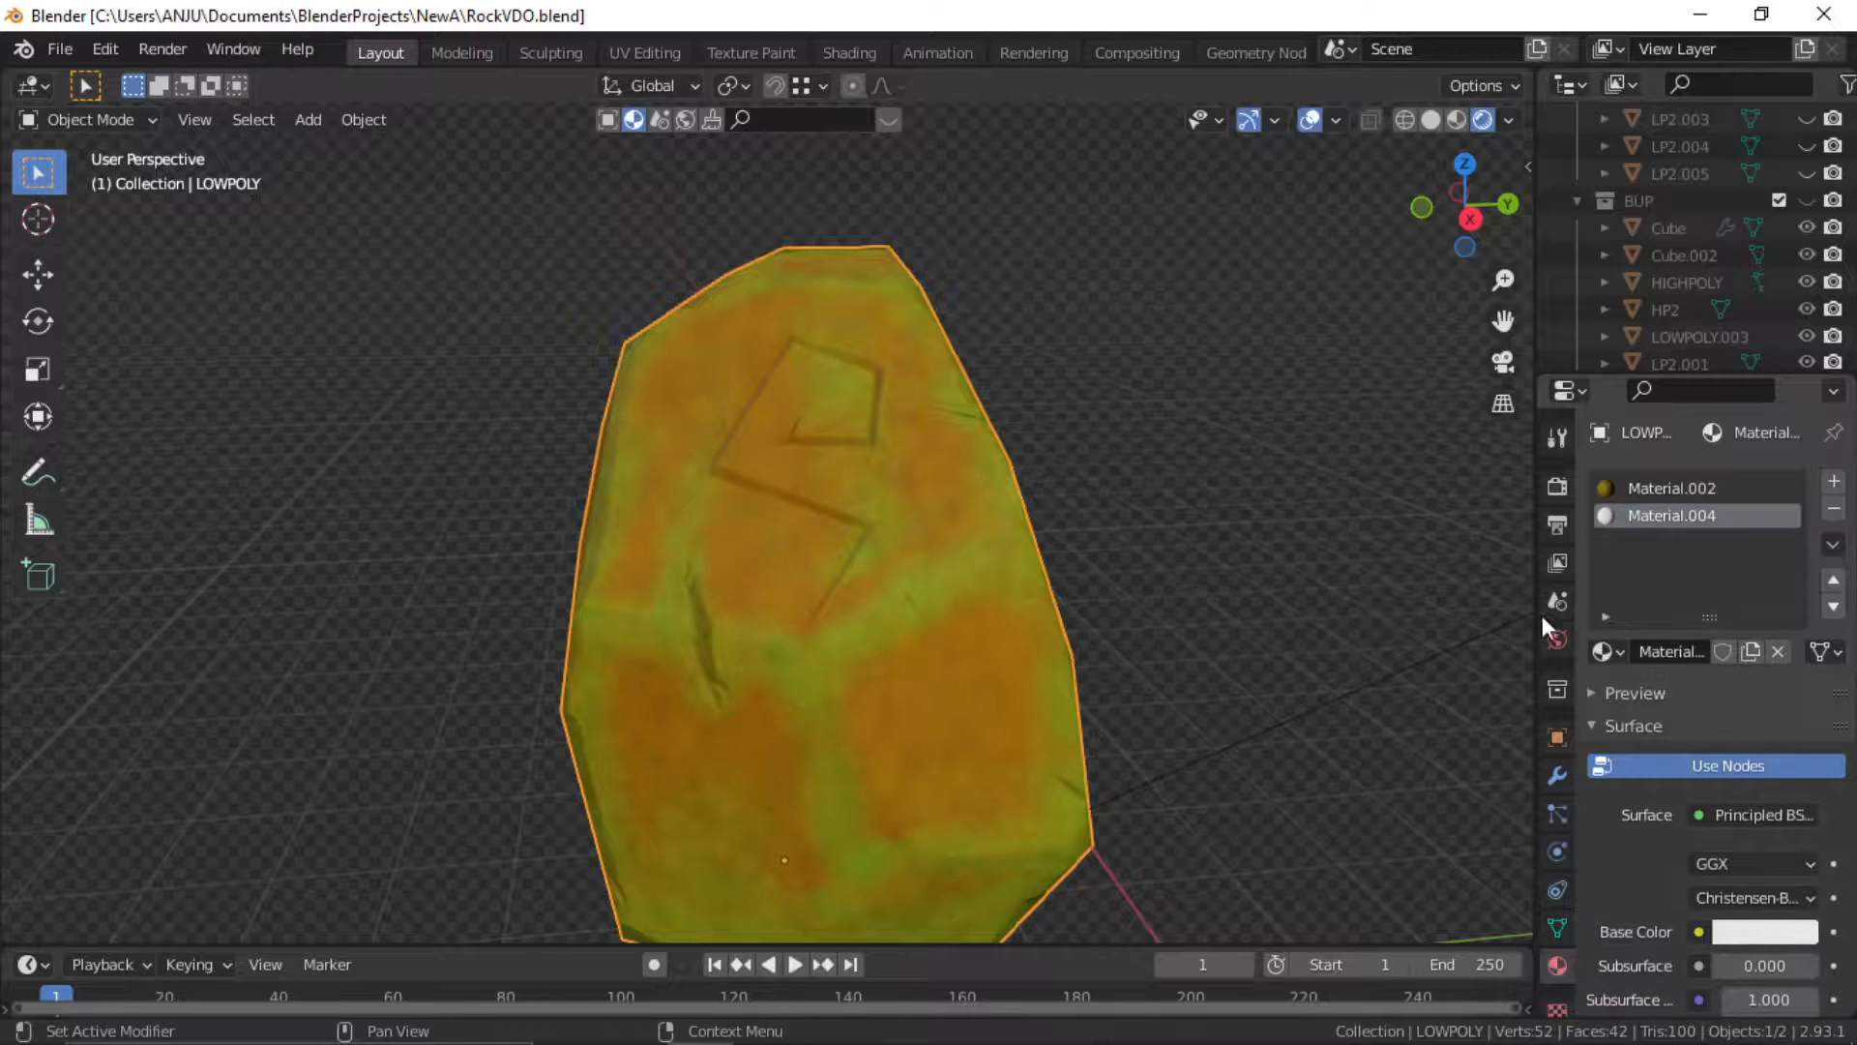
Switch to the Shading workspace and add an Emission node to the new material
left_click(851, 52)
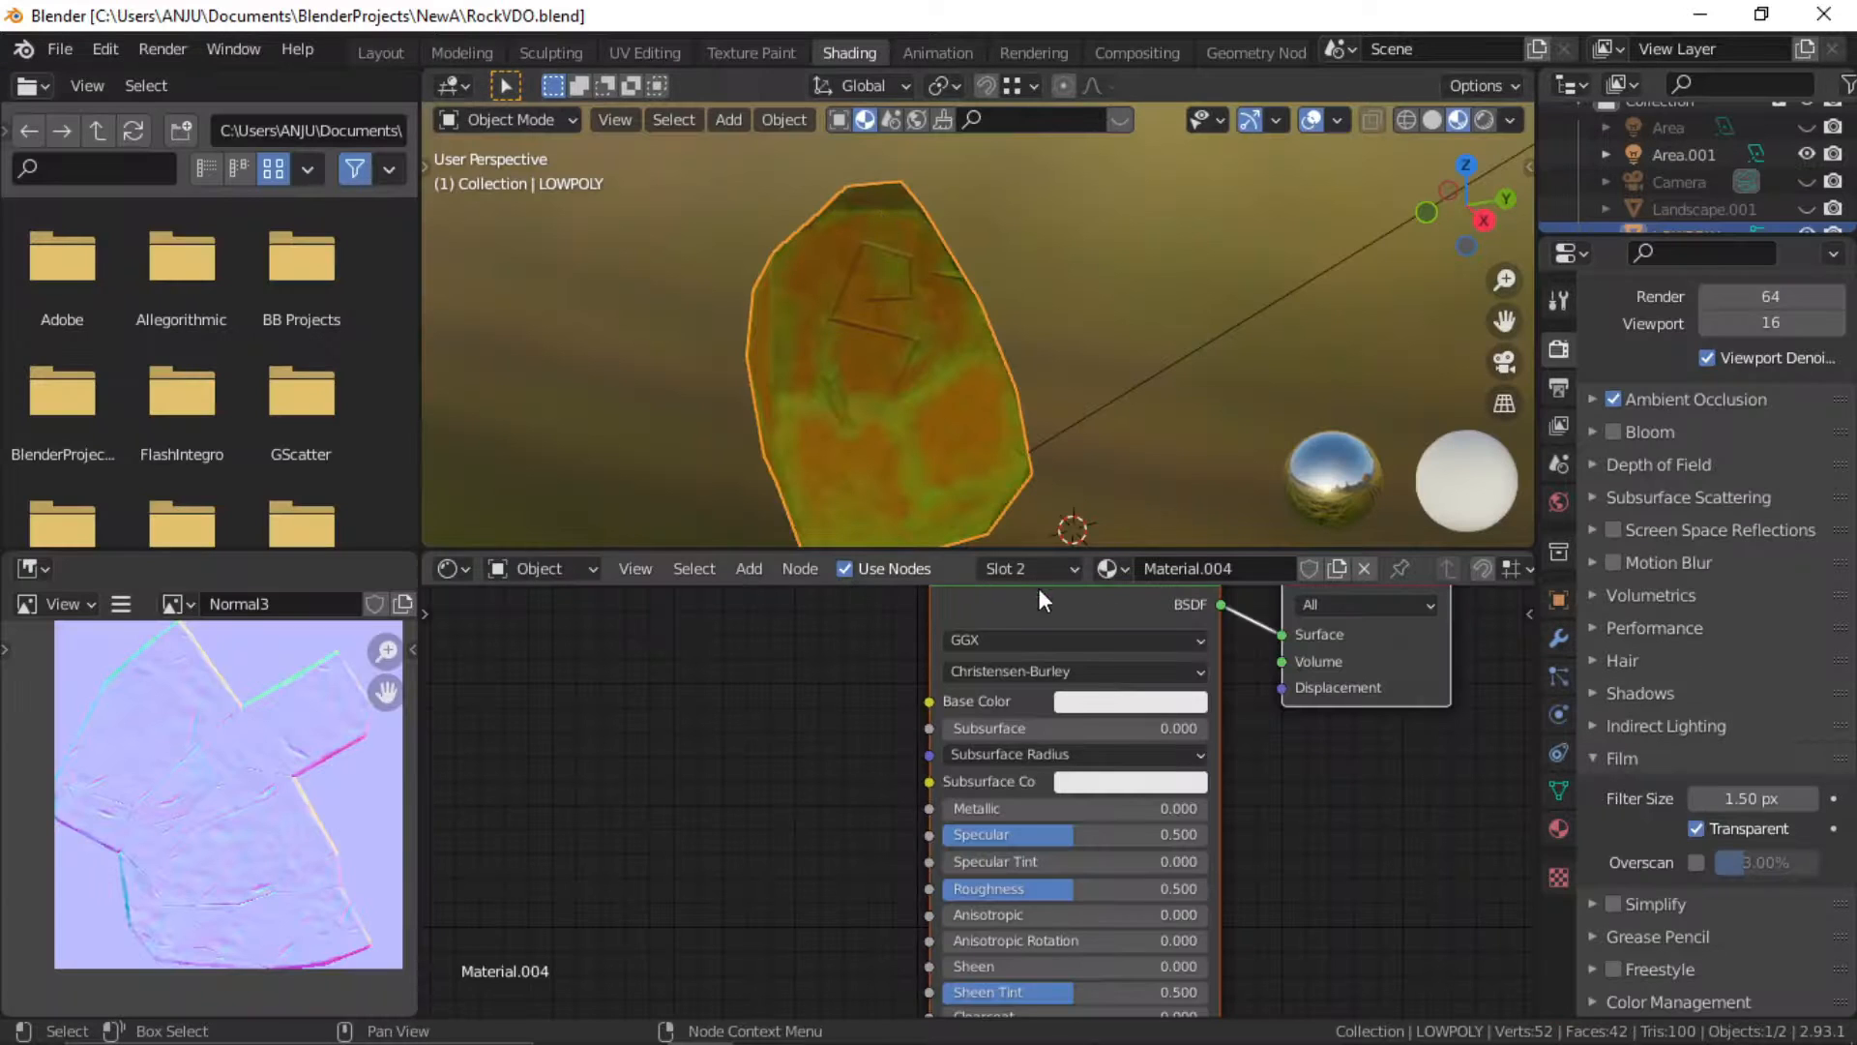
middle_click_drag(1062, 671, 977, 774)
left_click(953, 646)
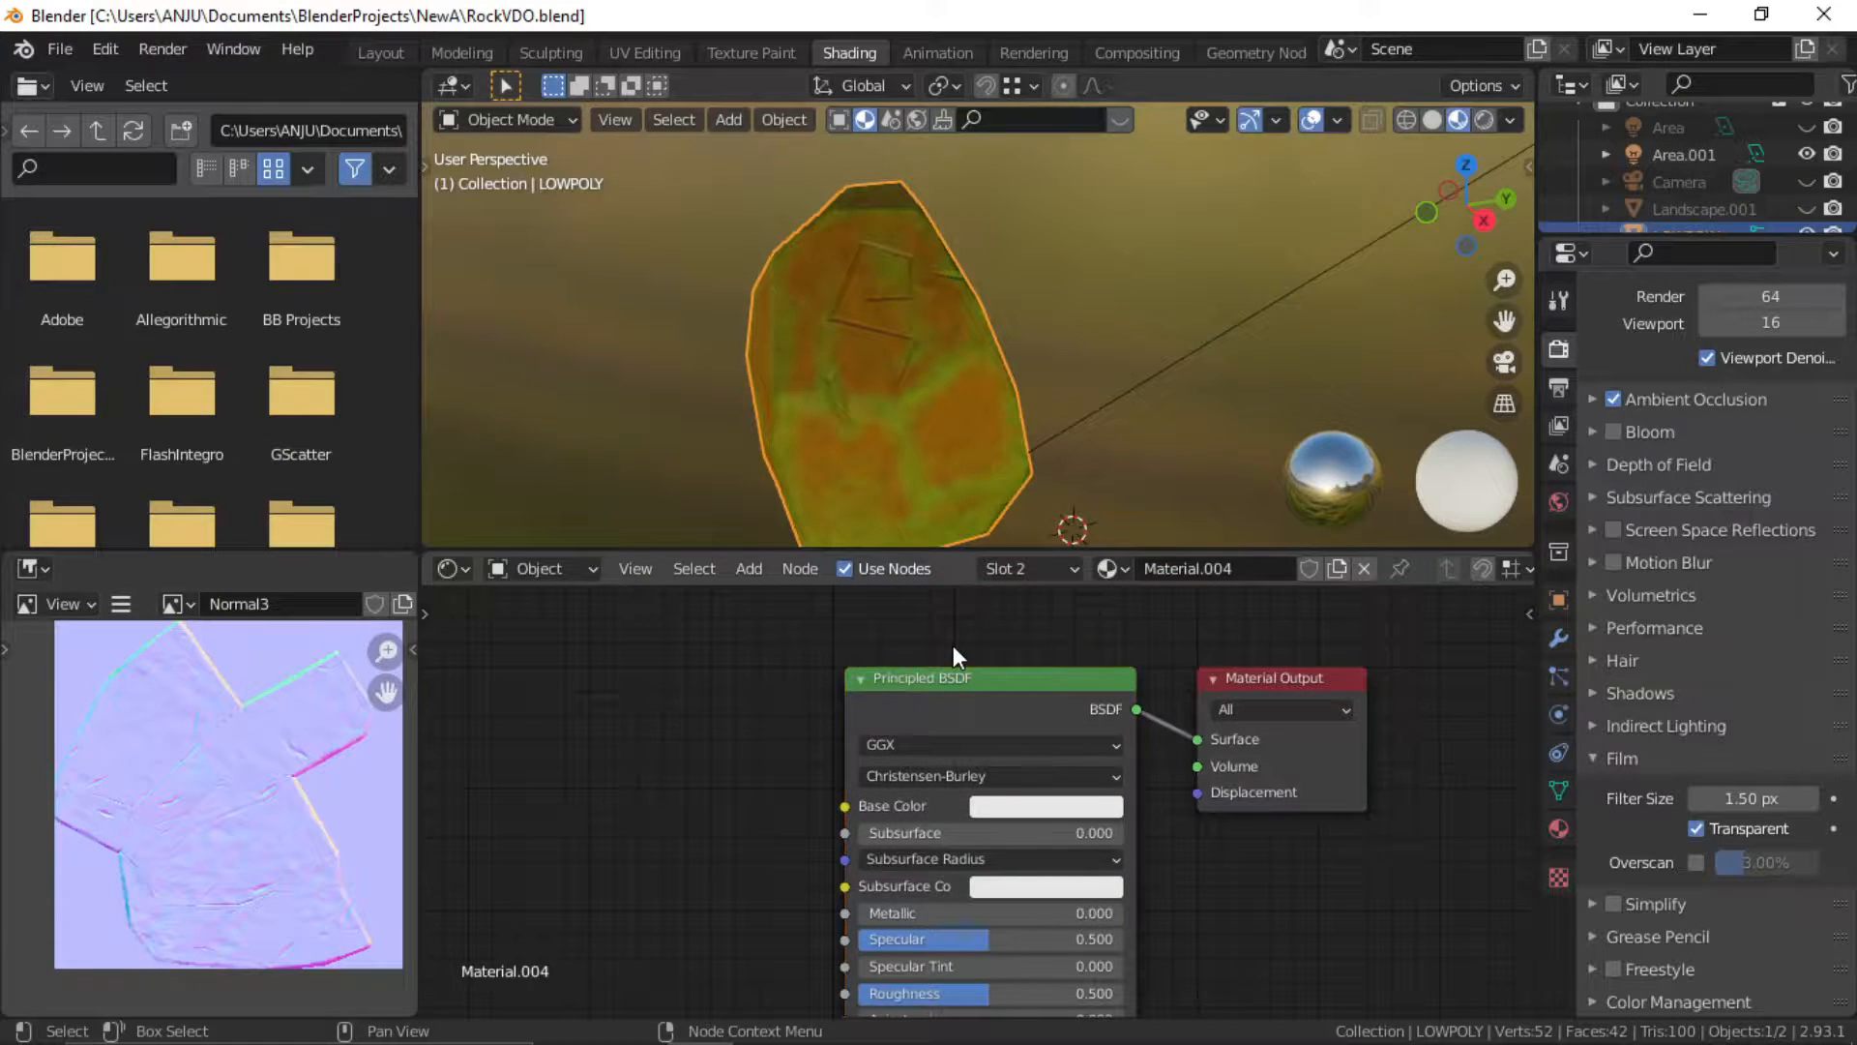
key("shift+a")
left_click(881, 638)
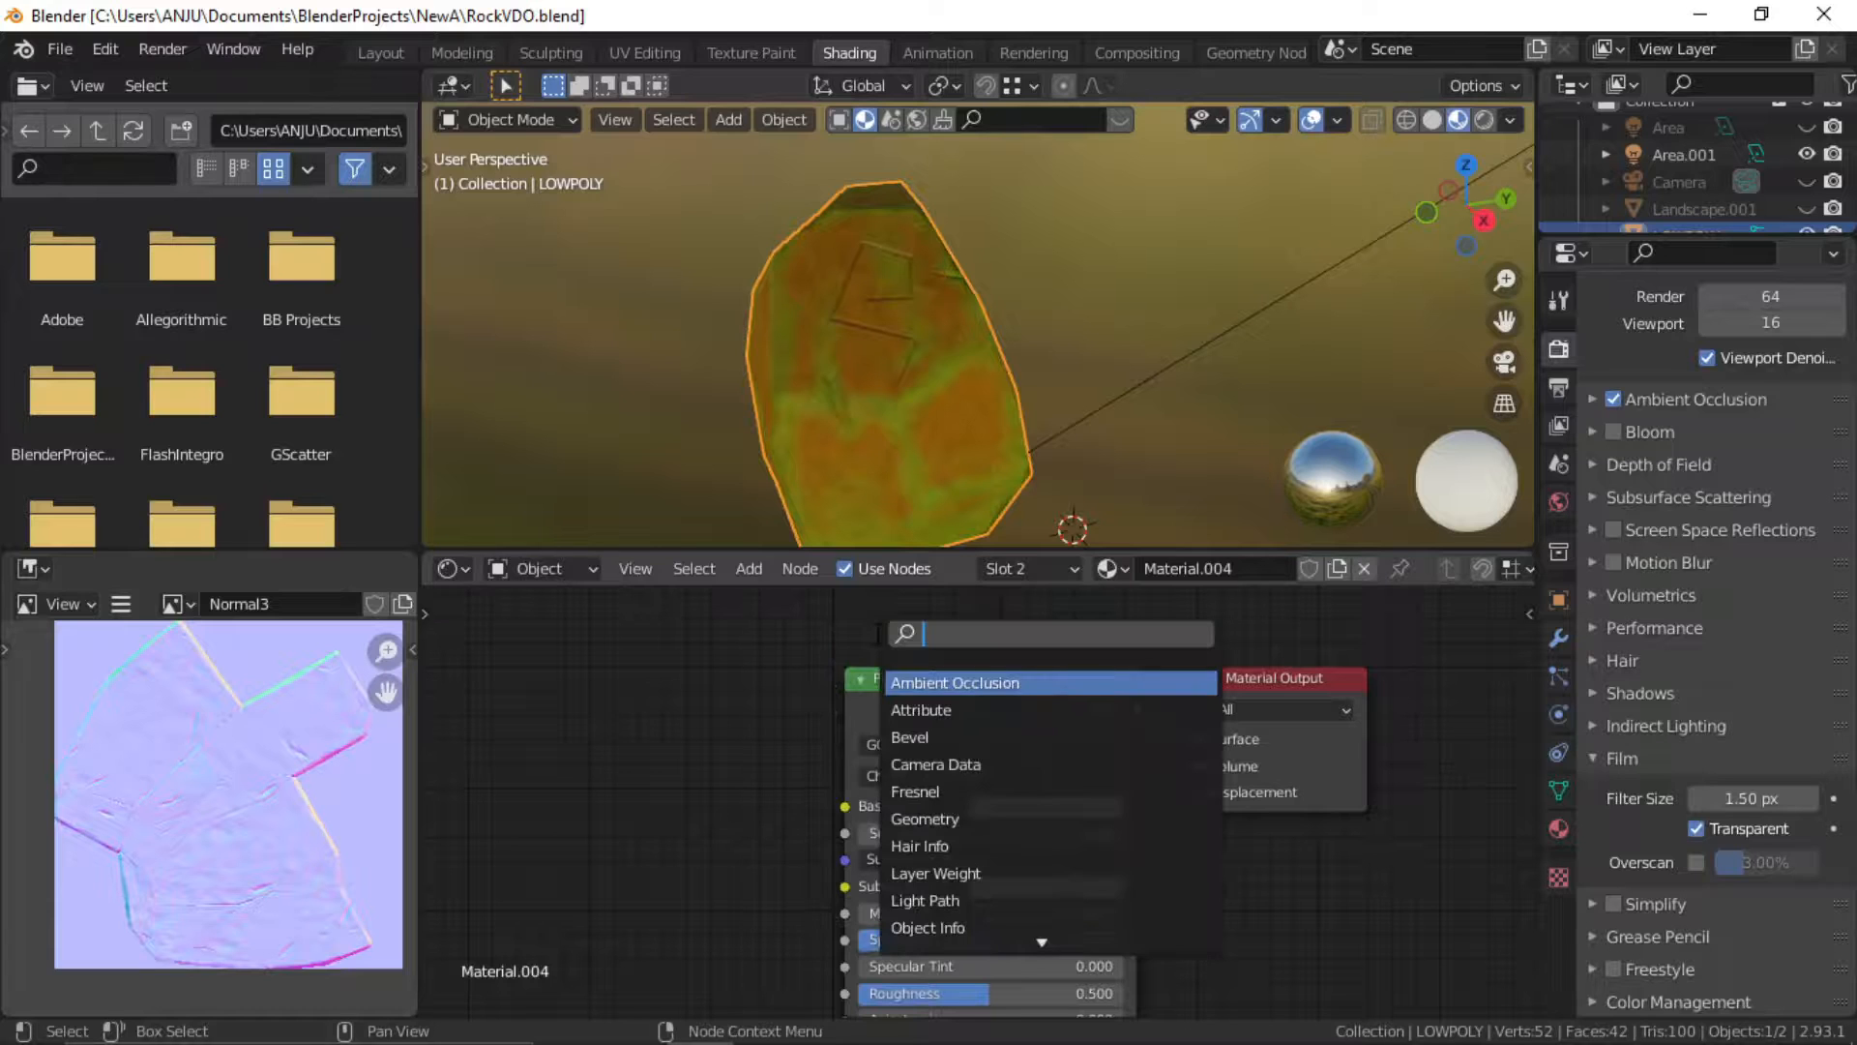
type("emi")
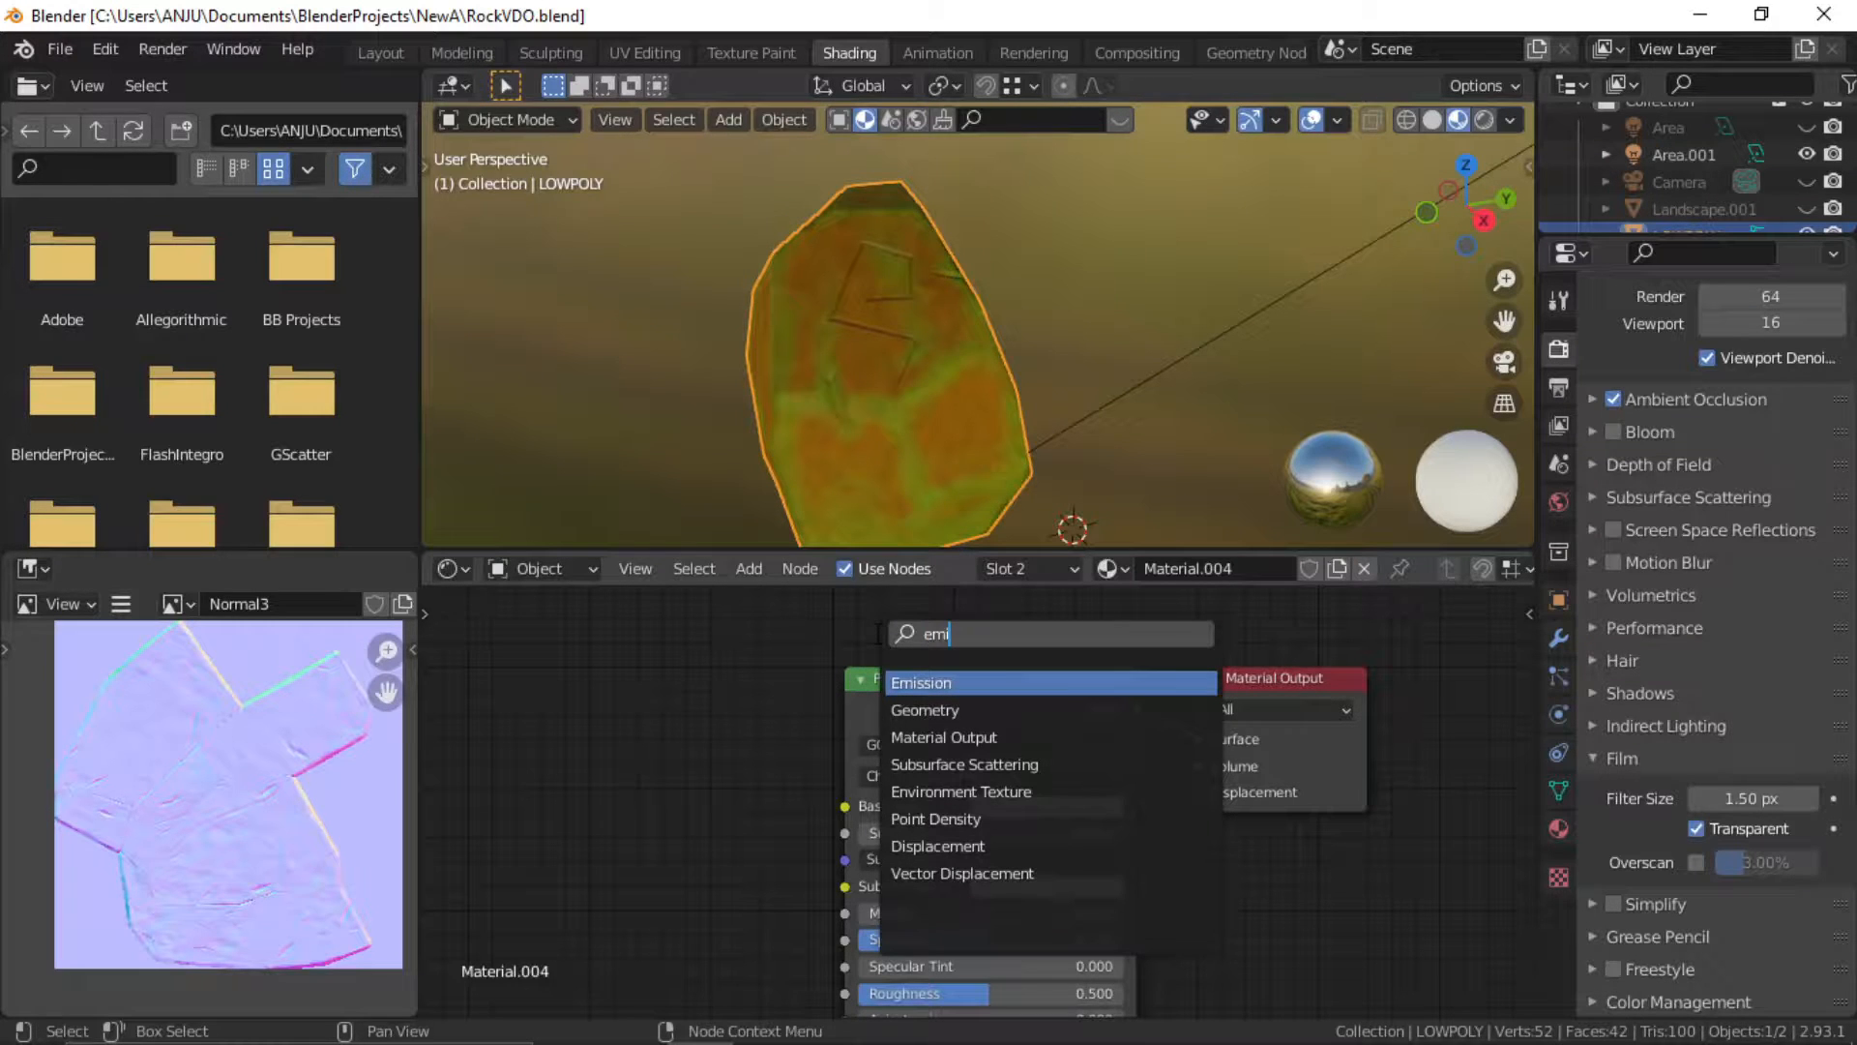
left_click(1000, 681)
left_click(716, 686)
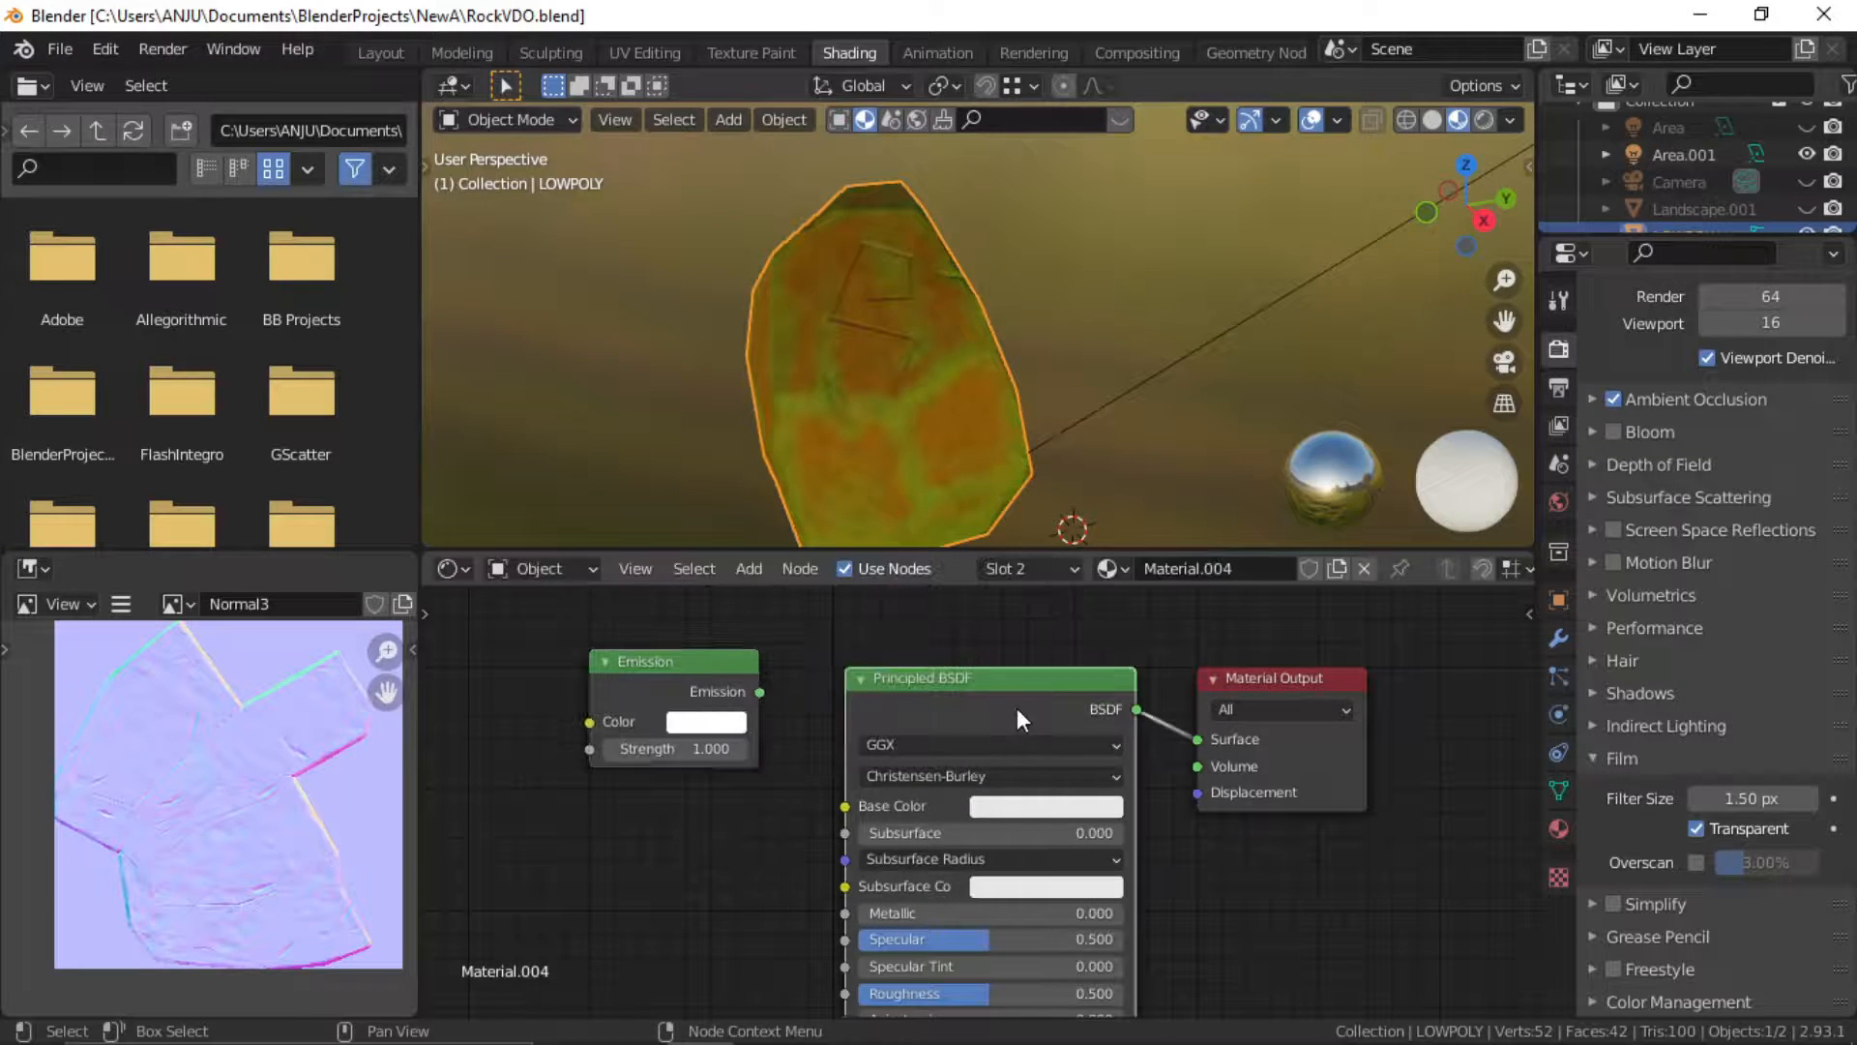
Delete the Principled BSDF node and connect the Emission output to the Material Output's Surface input
key("x")
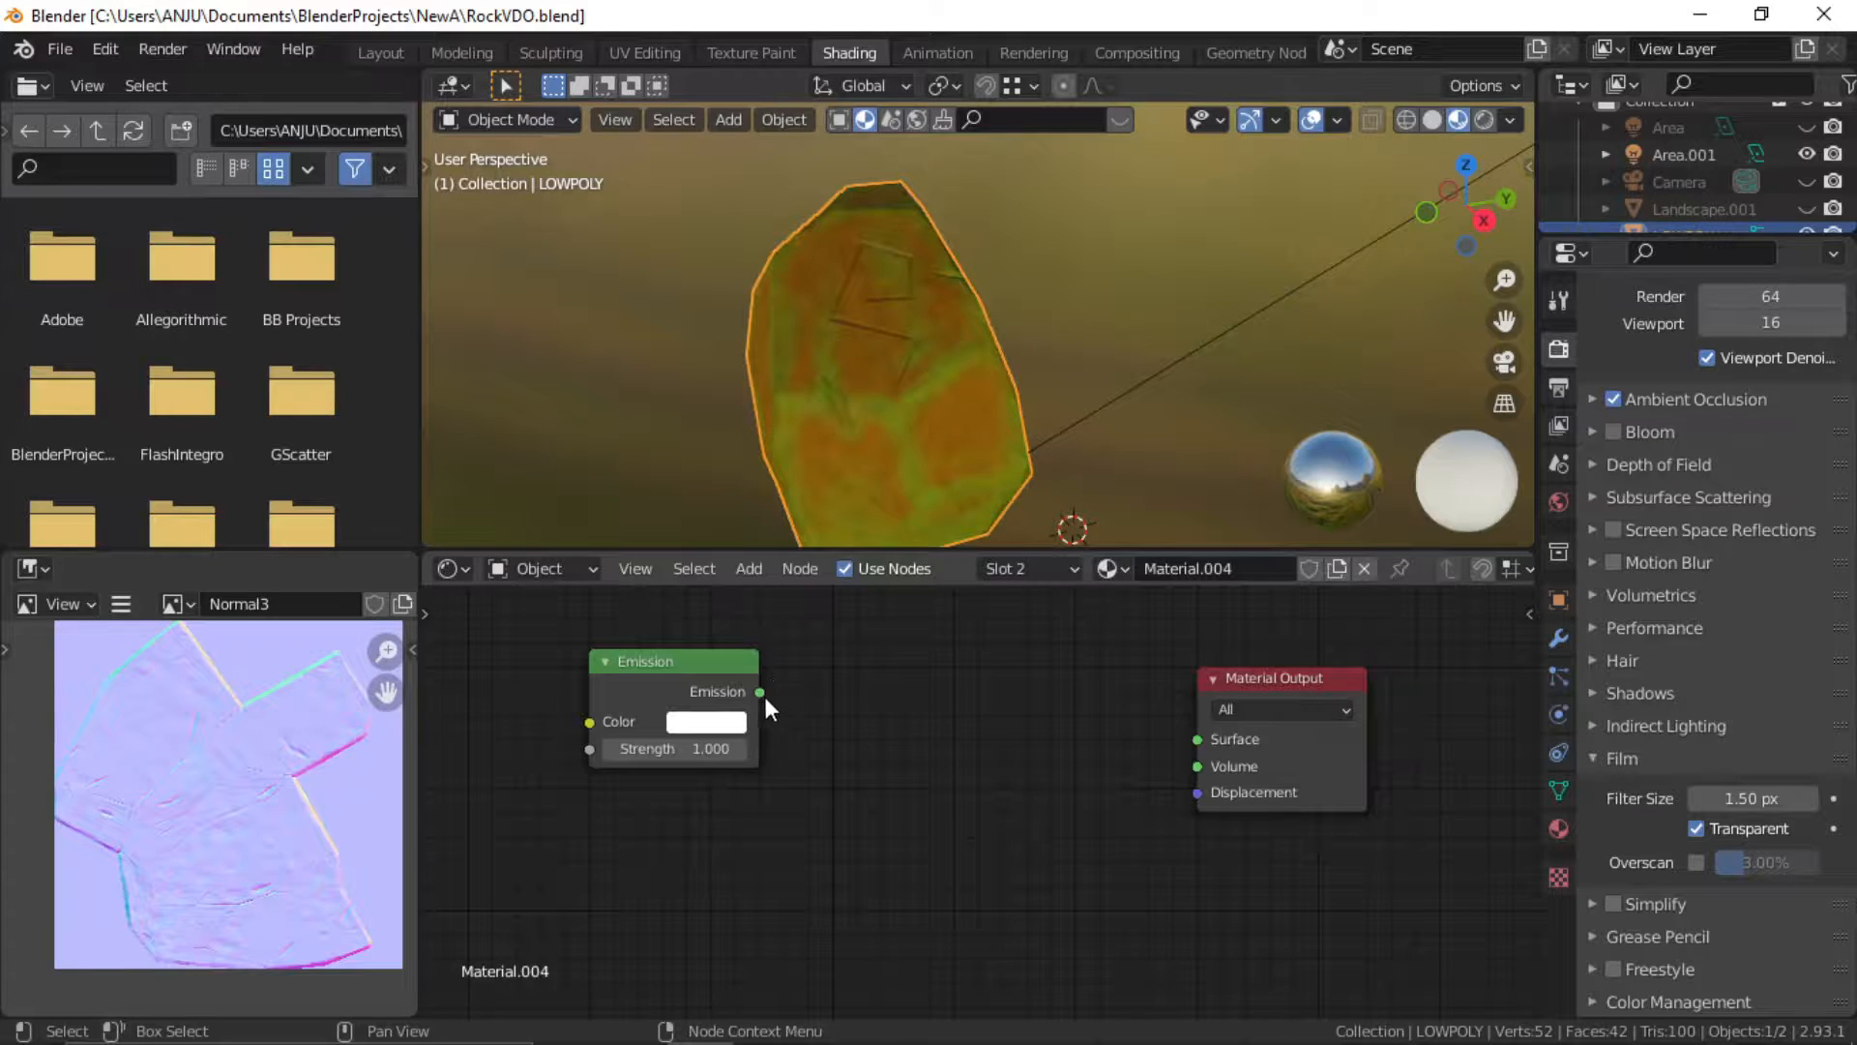
left_click_drag(761, 692, 1198, 739)
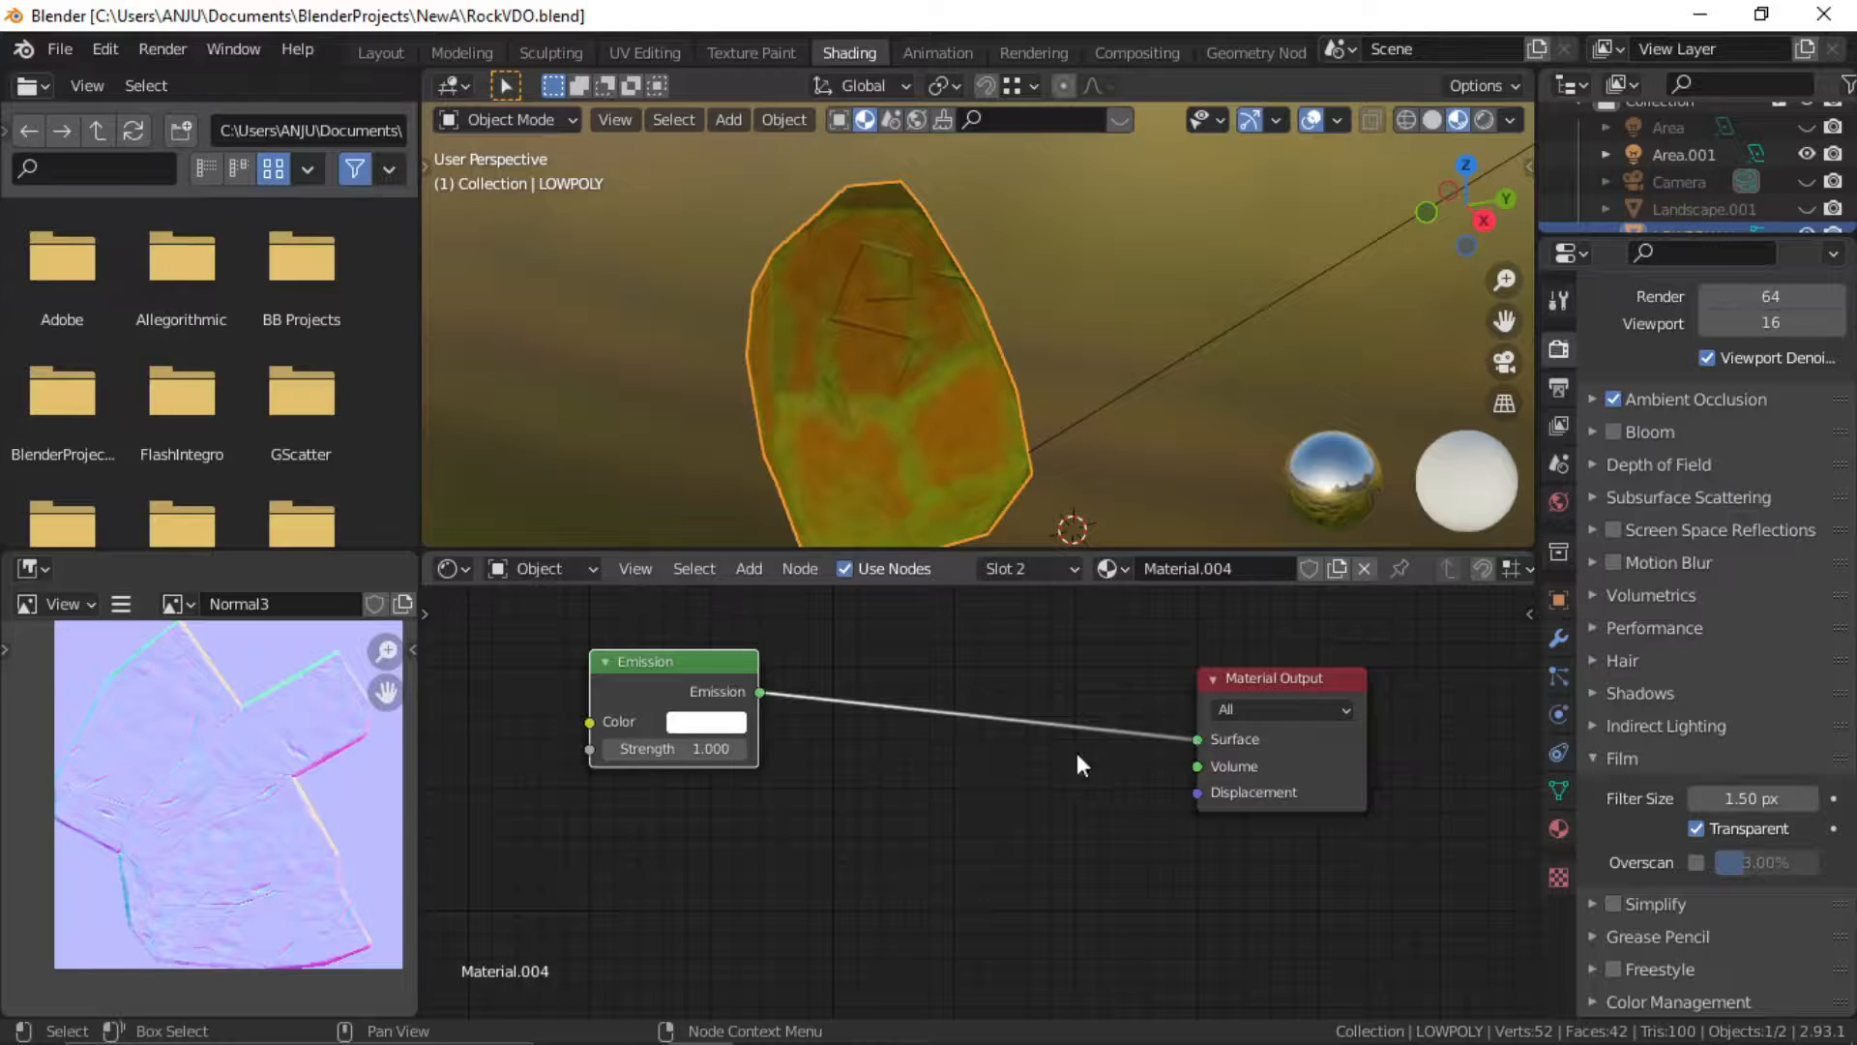
left_click_drag(676, 665, 857, 710)
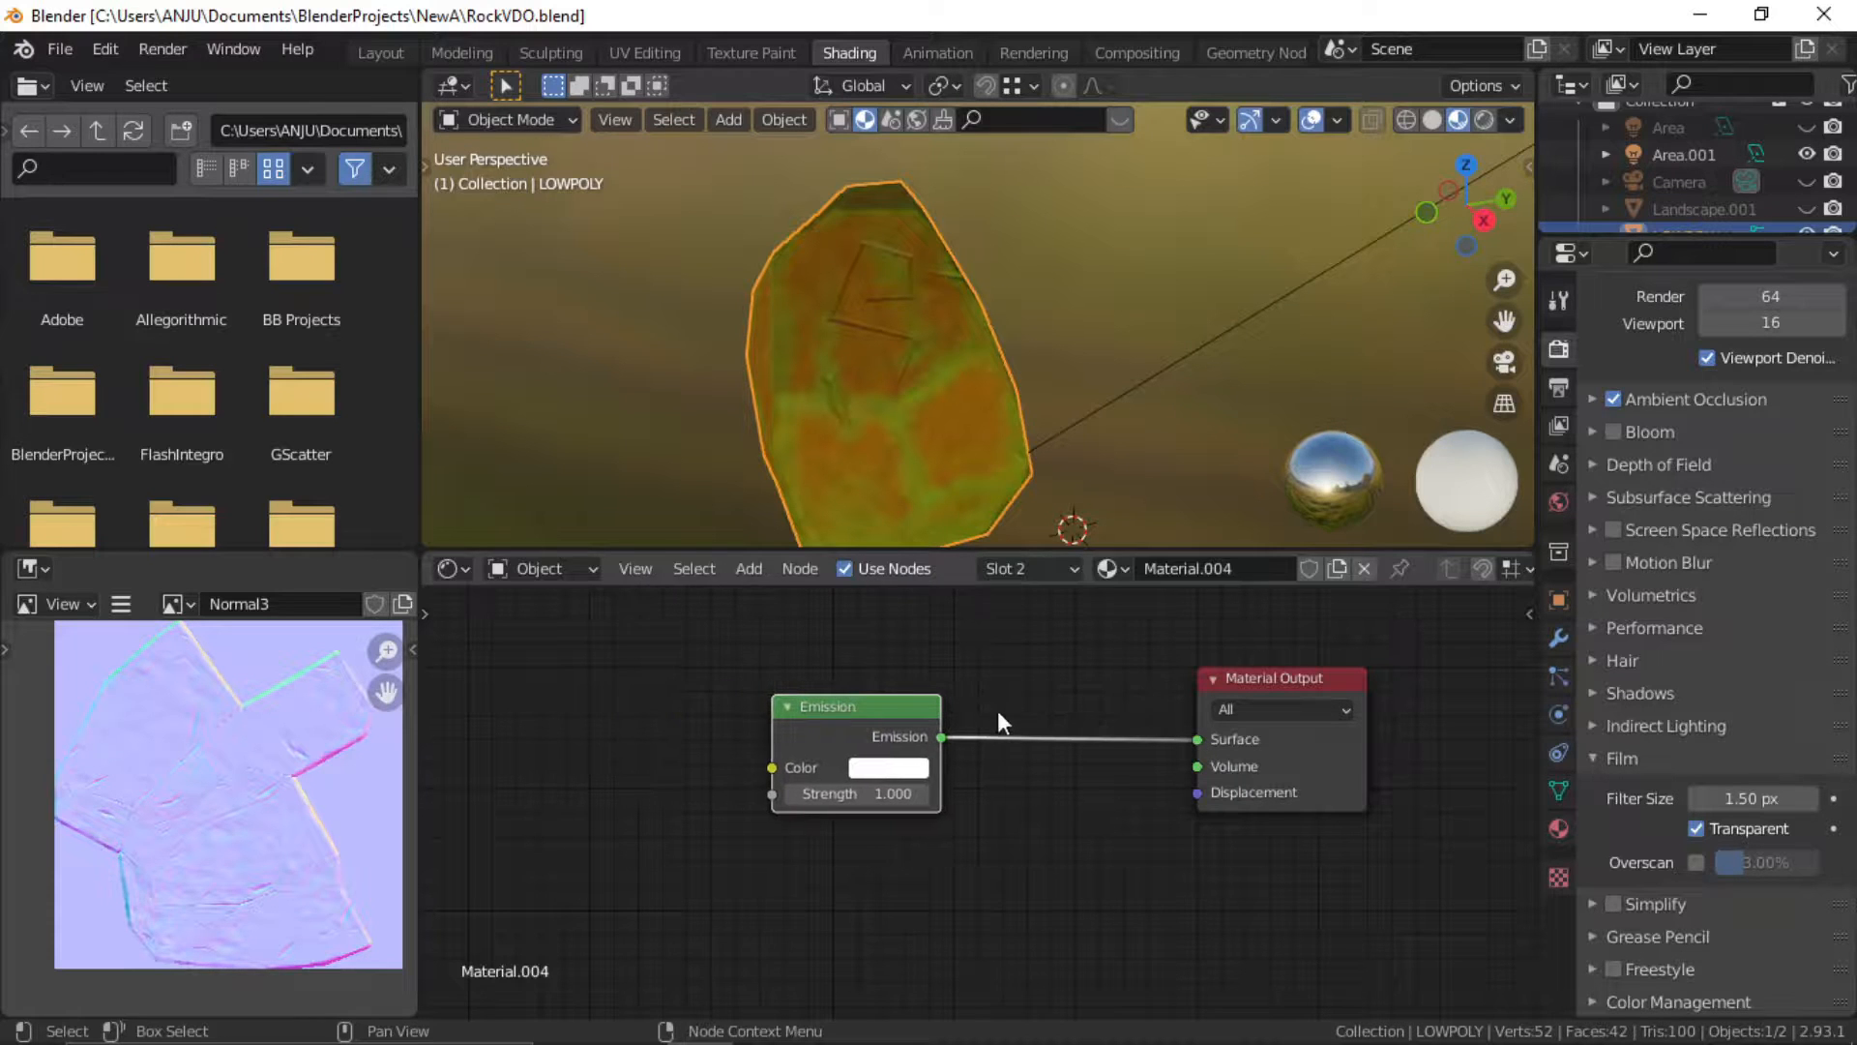
Enter Edit Mode with face selection and loop-select one side wall of the carved spiral groove
mouse_move(923, 290)
middle_mouse_down()
mouse_move(940, 312)
mouse_move(902, 267)
middle_mouse_up()
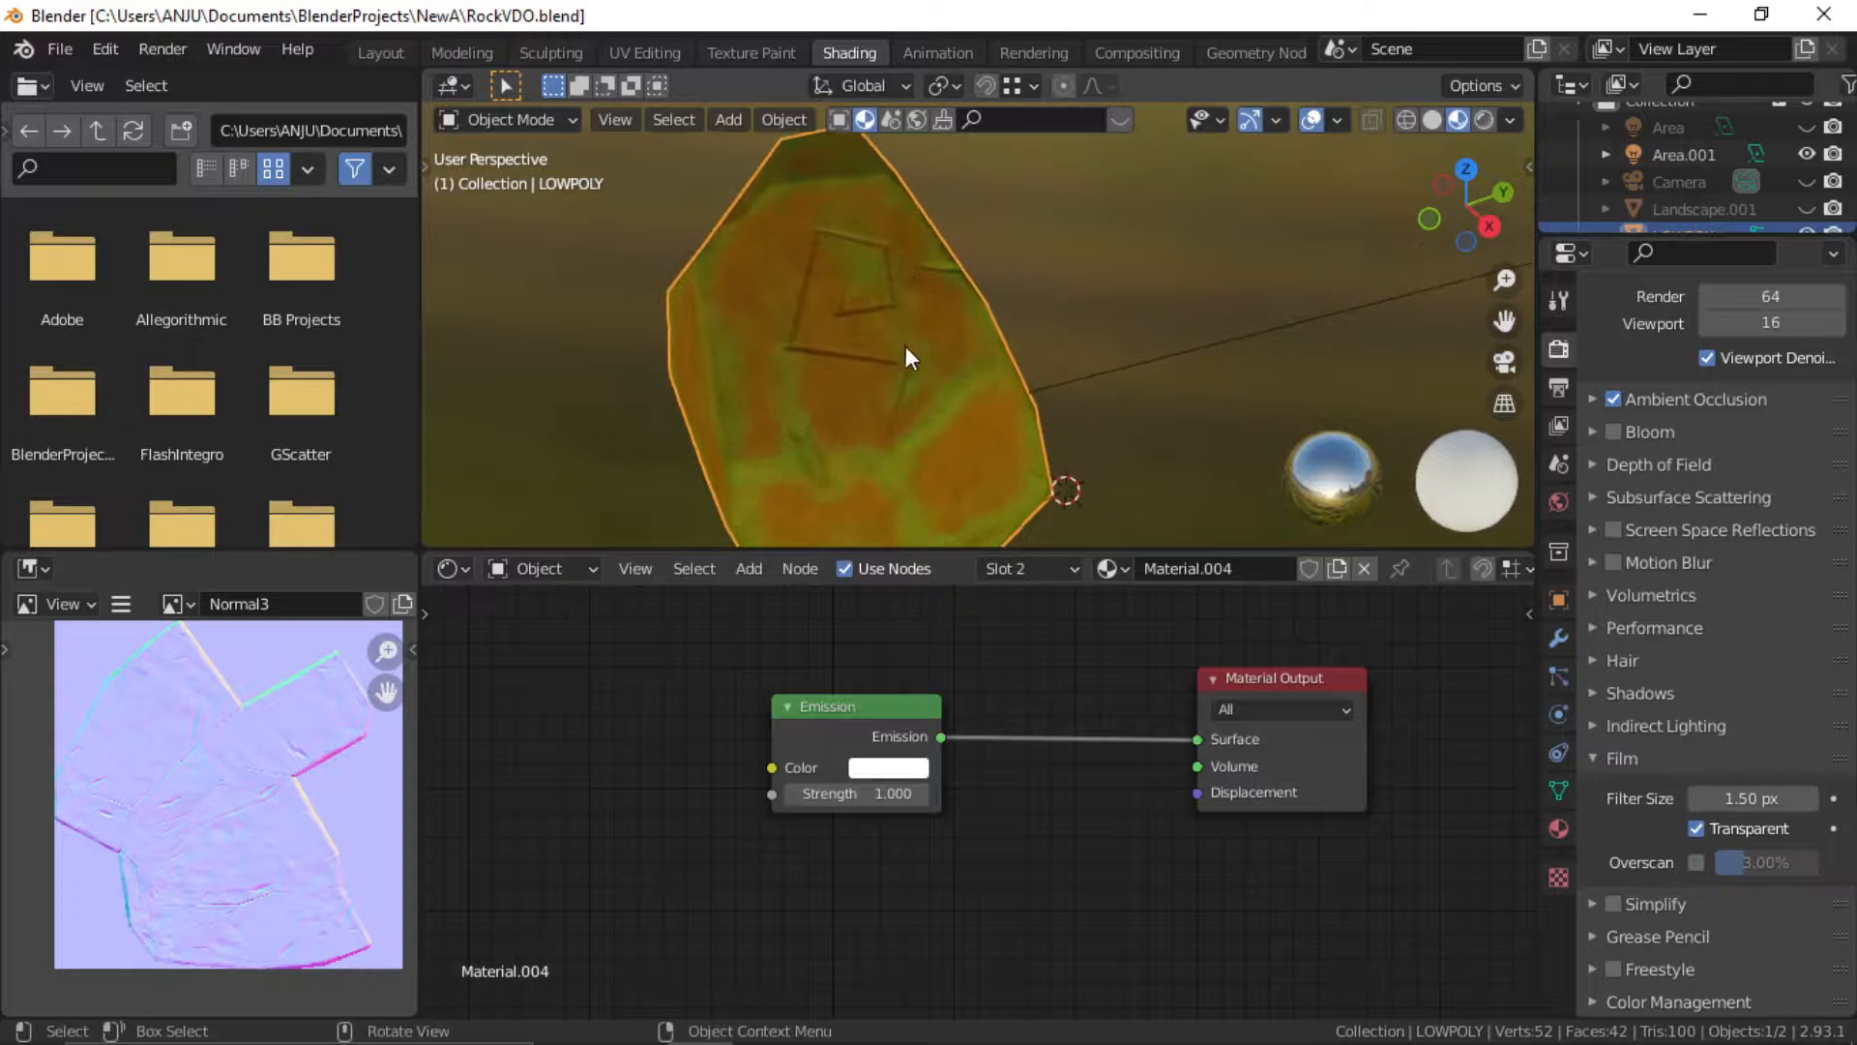
middle_click_drag(906, 346, 941, 362)
key("Tab")
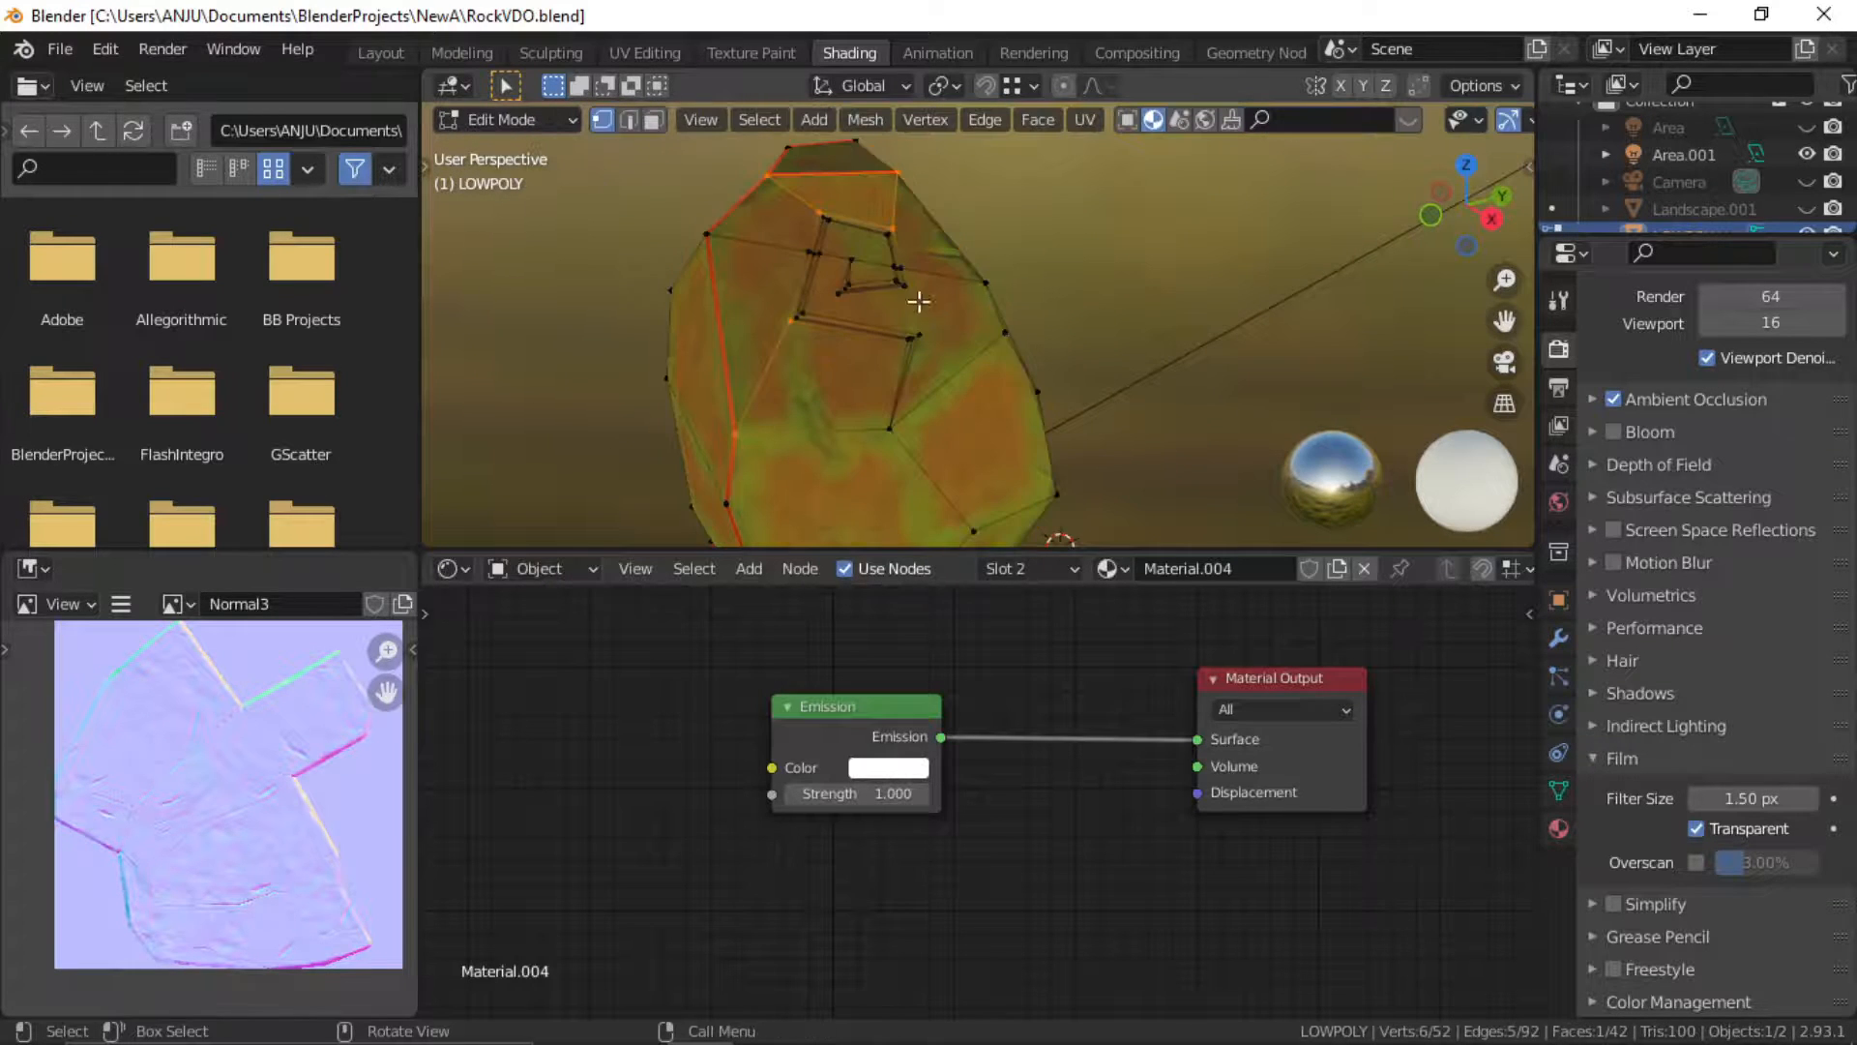
middle_click_drag(876, 280, 909, 315, "shift")
scroll(917, 319, "up", 4)
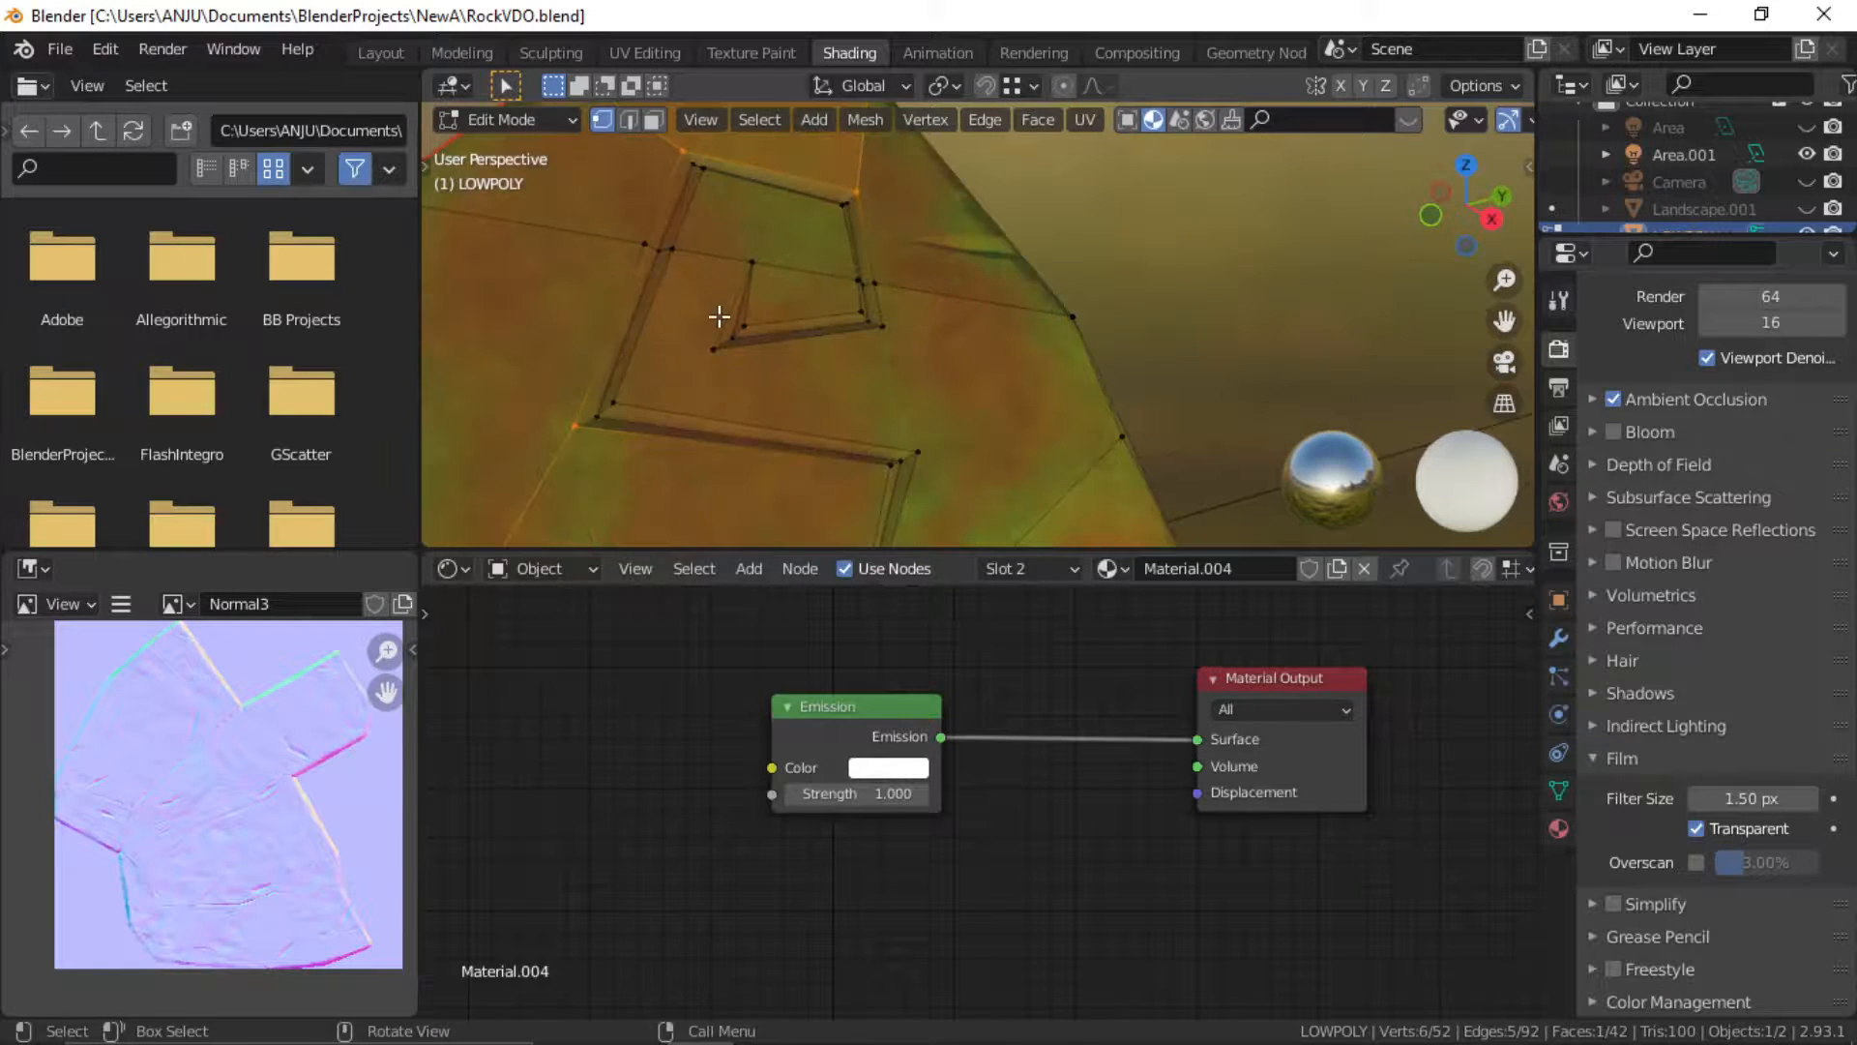
key("3")
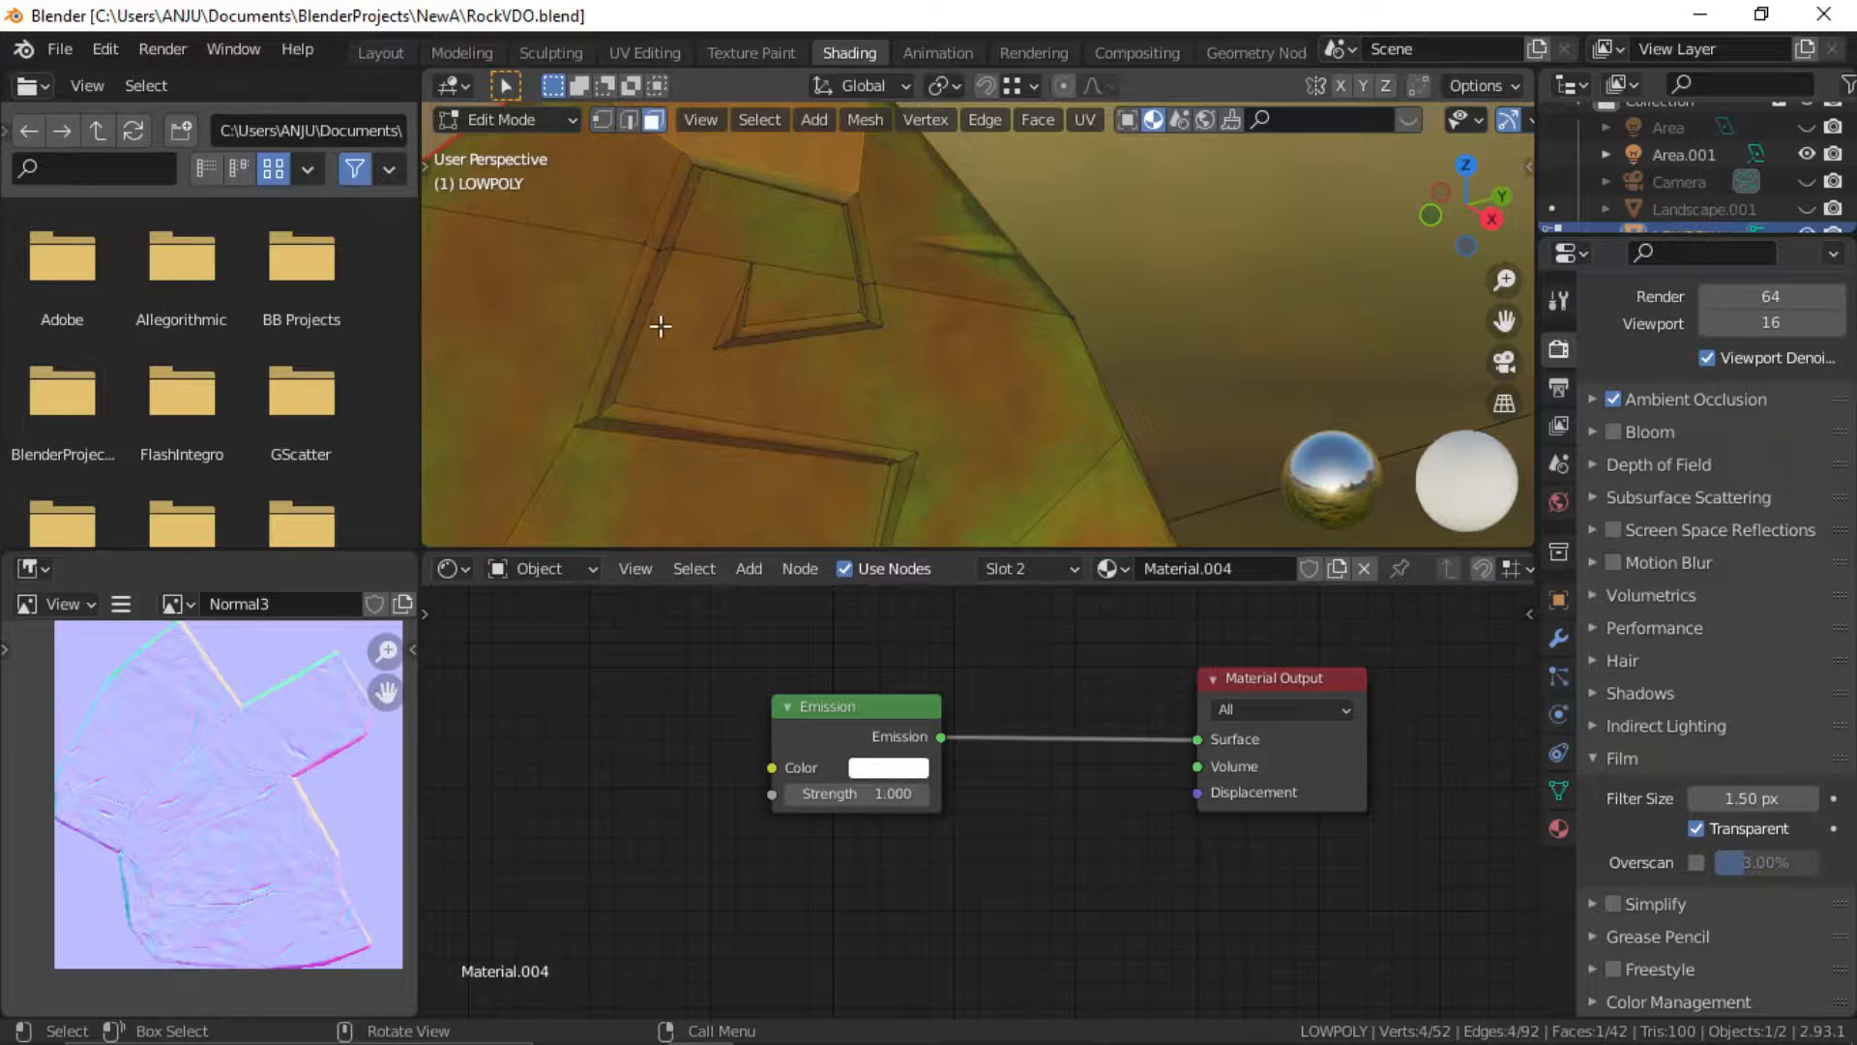
left_click(613, 400, "alt")
middle_click_drag(813, 369, 563, 264)
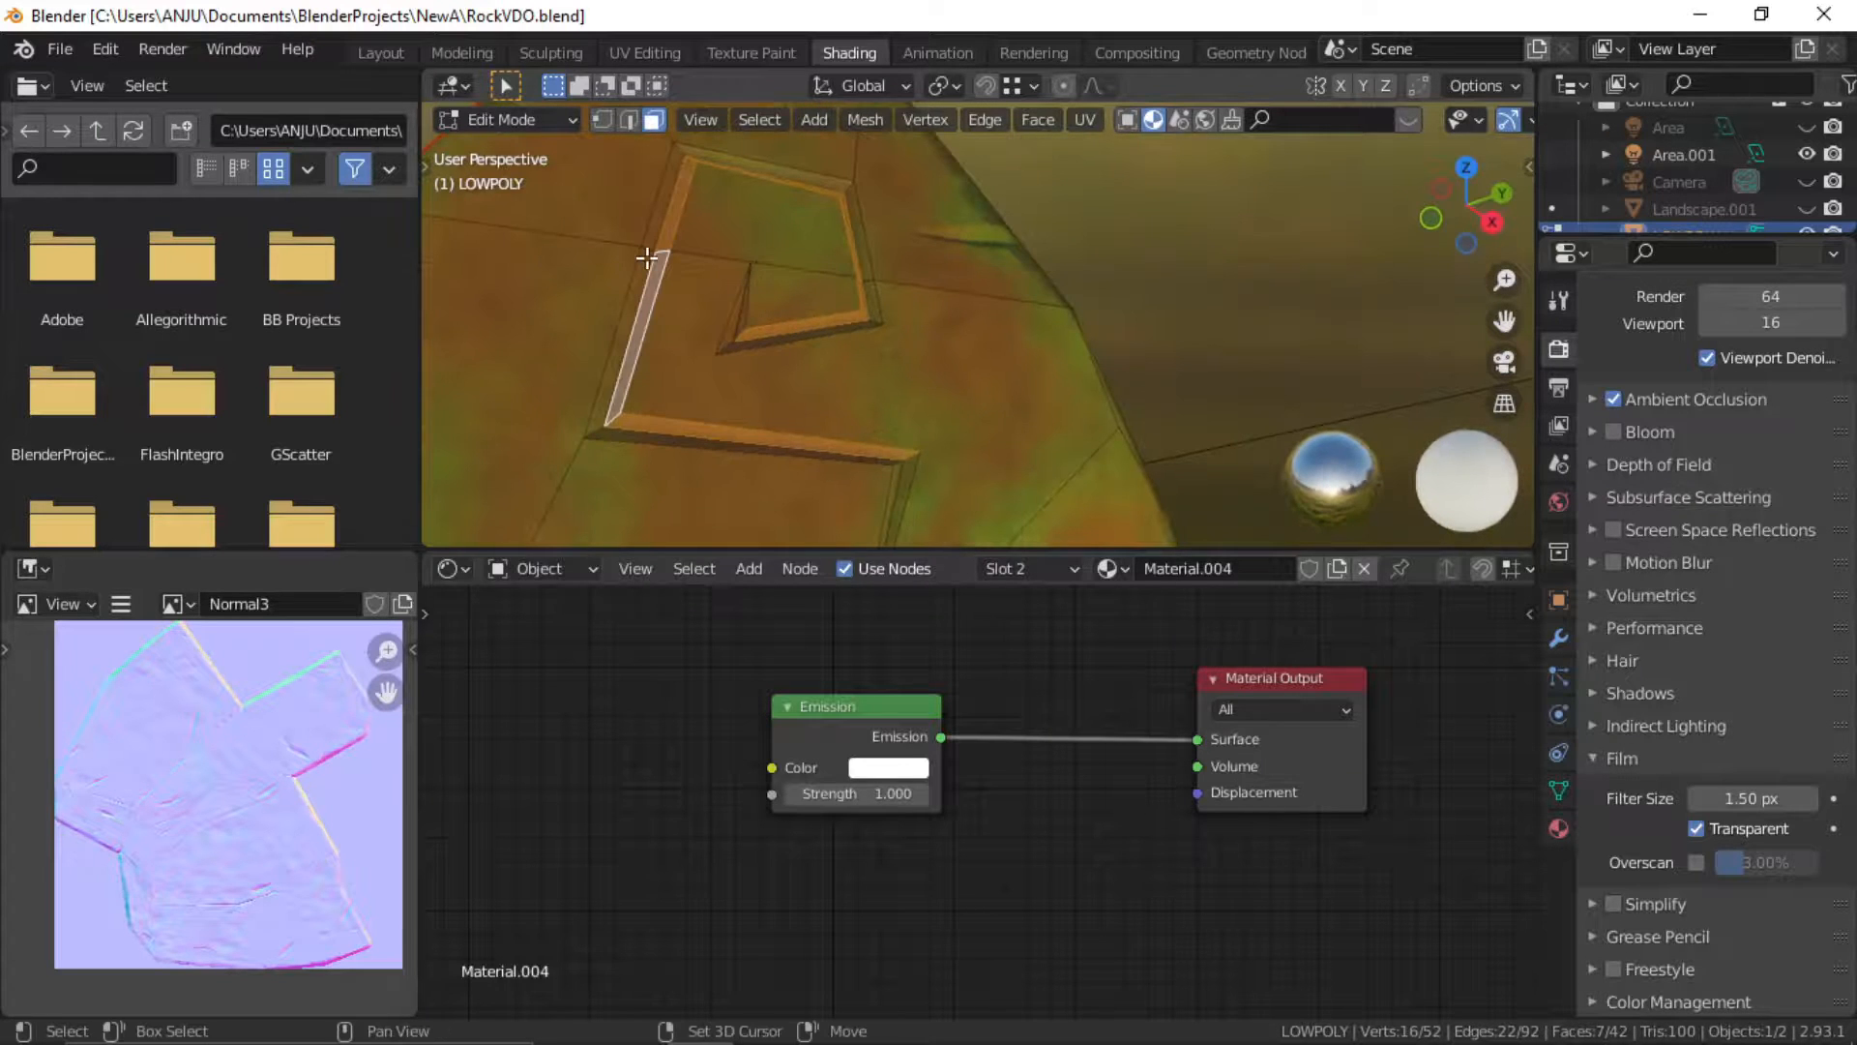
Extend the selection with all remaining groove faces along the spiral, including its lower tail
left_click(647, 258, "shift")
left_click(669, 203, "shift")
left_click(832, 184, "shift")
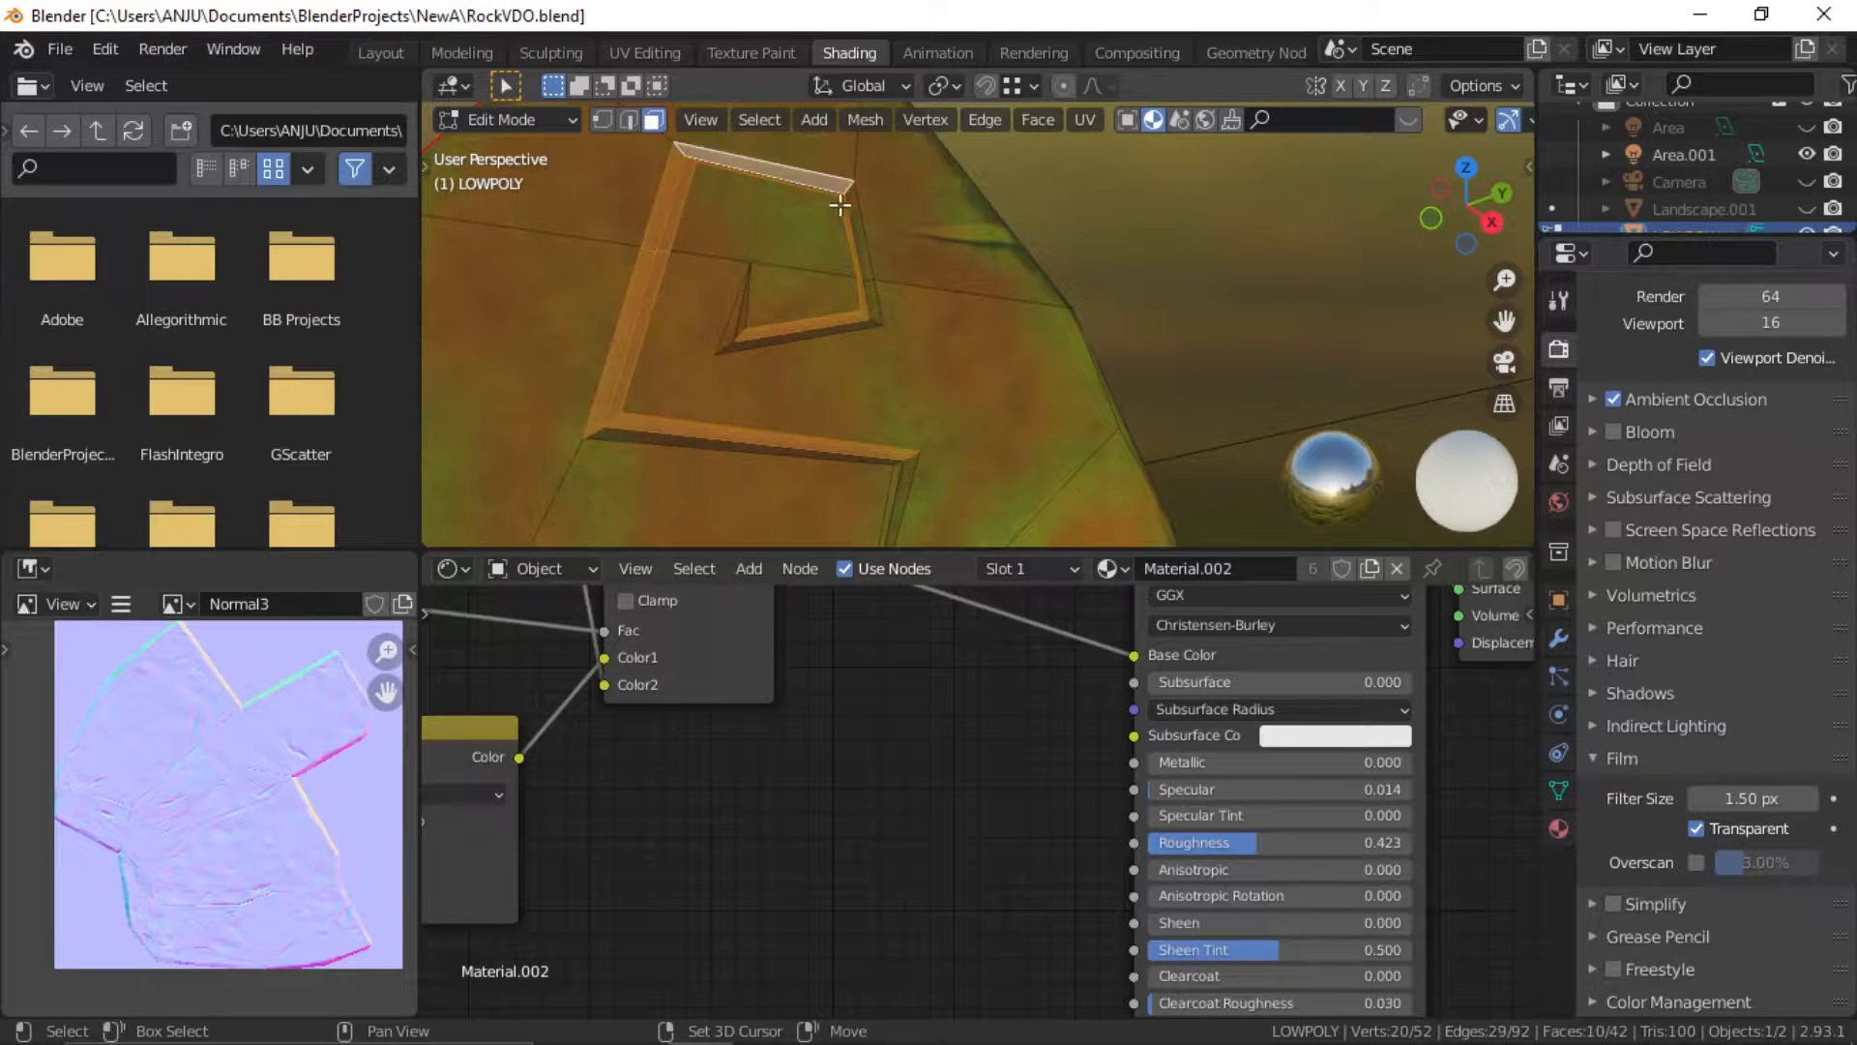
left_click(867, 308, "shift")
left_click(869, 295, "shift")
left_click(817, 326, "shift")
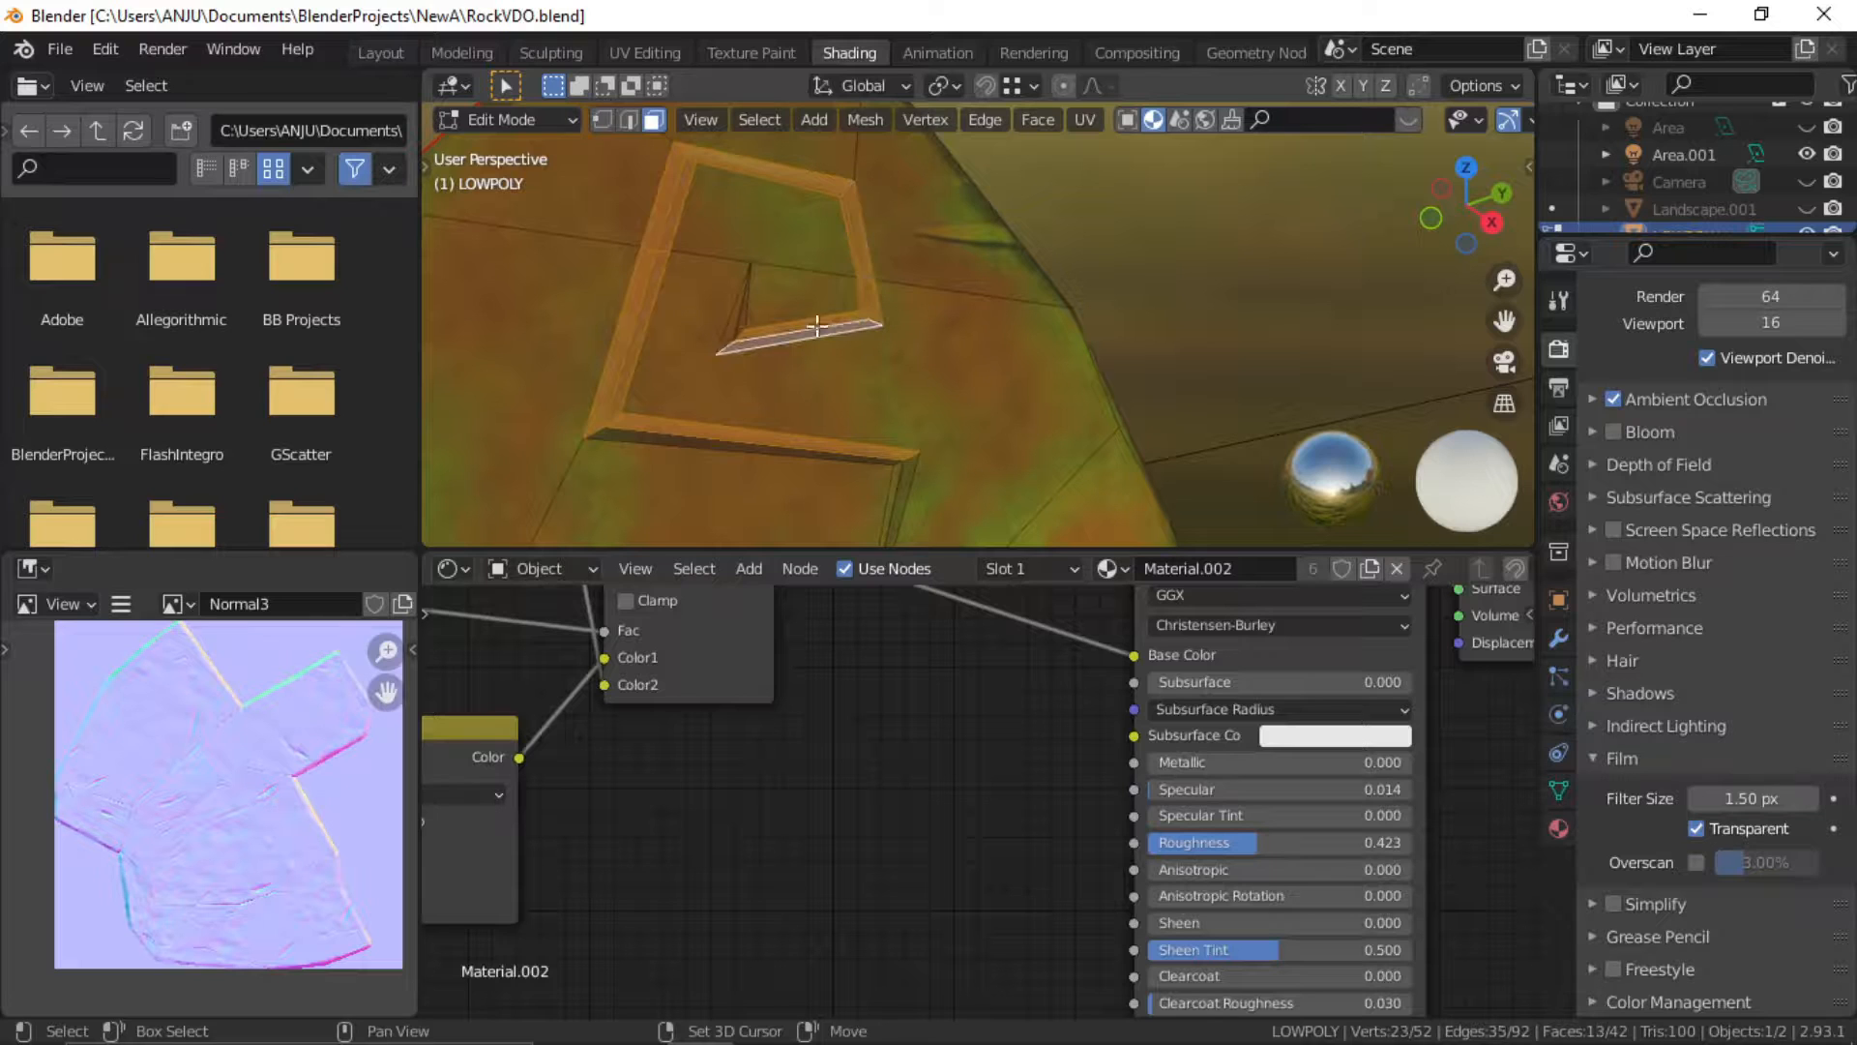
left_click(644, 436, "shift")
left_click(899, 479, "shift")
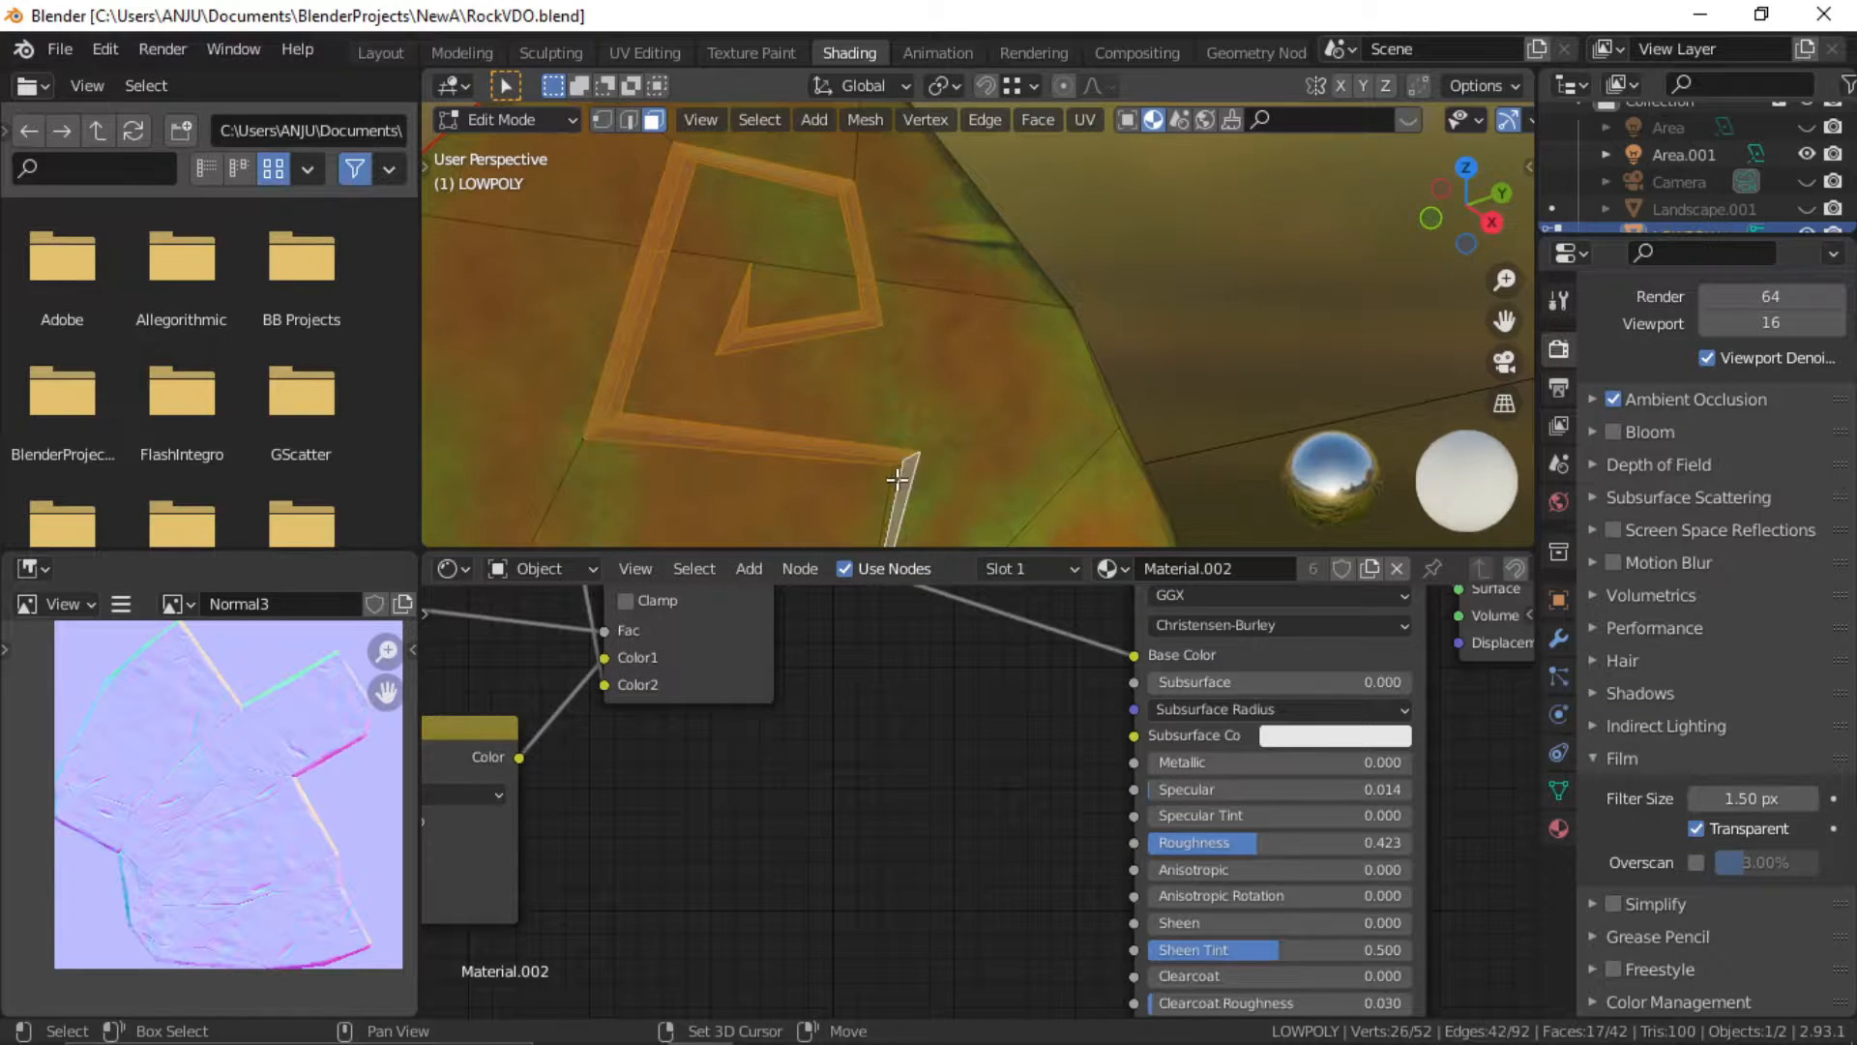
mouse_move(880, 349)
middle_mouse_down()
mouse_move(920, 232)
mouse_move(901, 334)
middle_mouse_up()
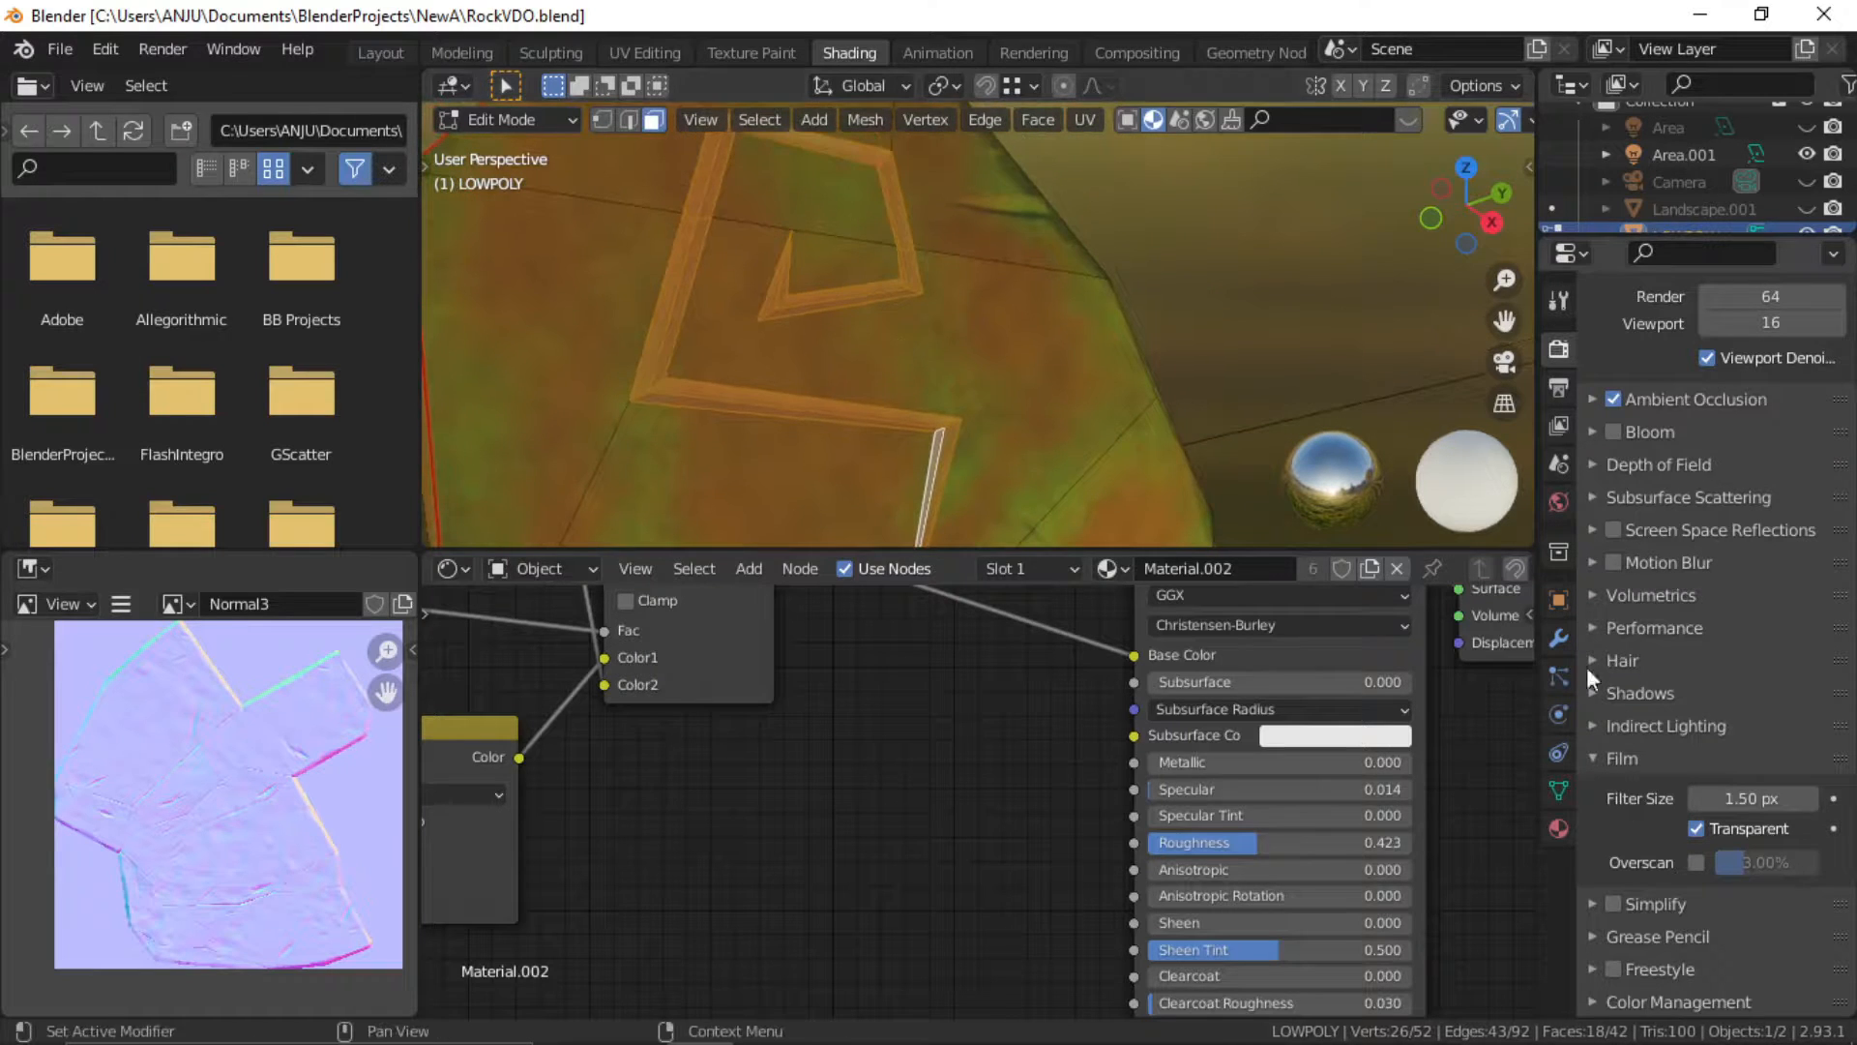
Assign Material.004 to the selected groove faces and return to Object Mode
left_click(1557, 827)
scroll(1684, 476, "up", 3)
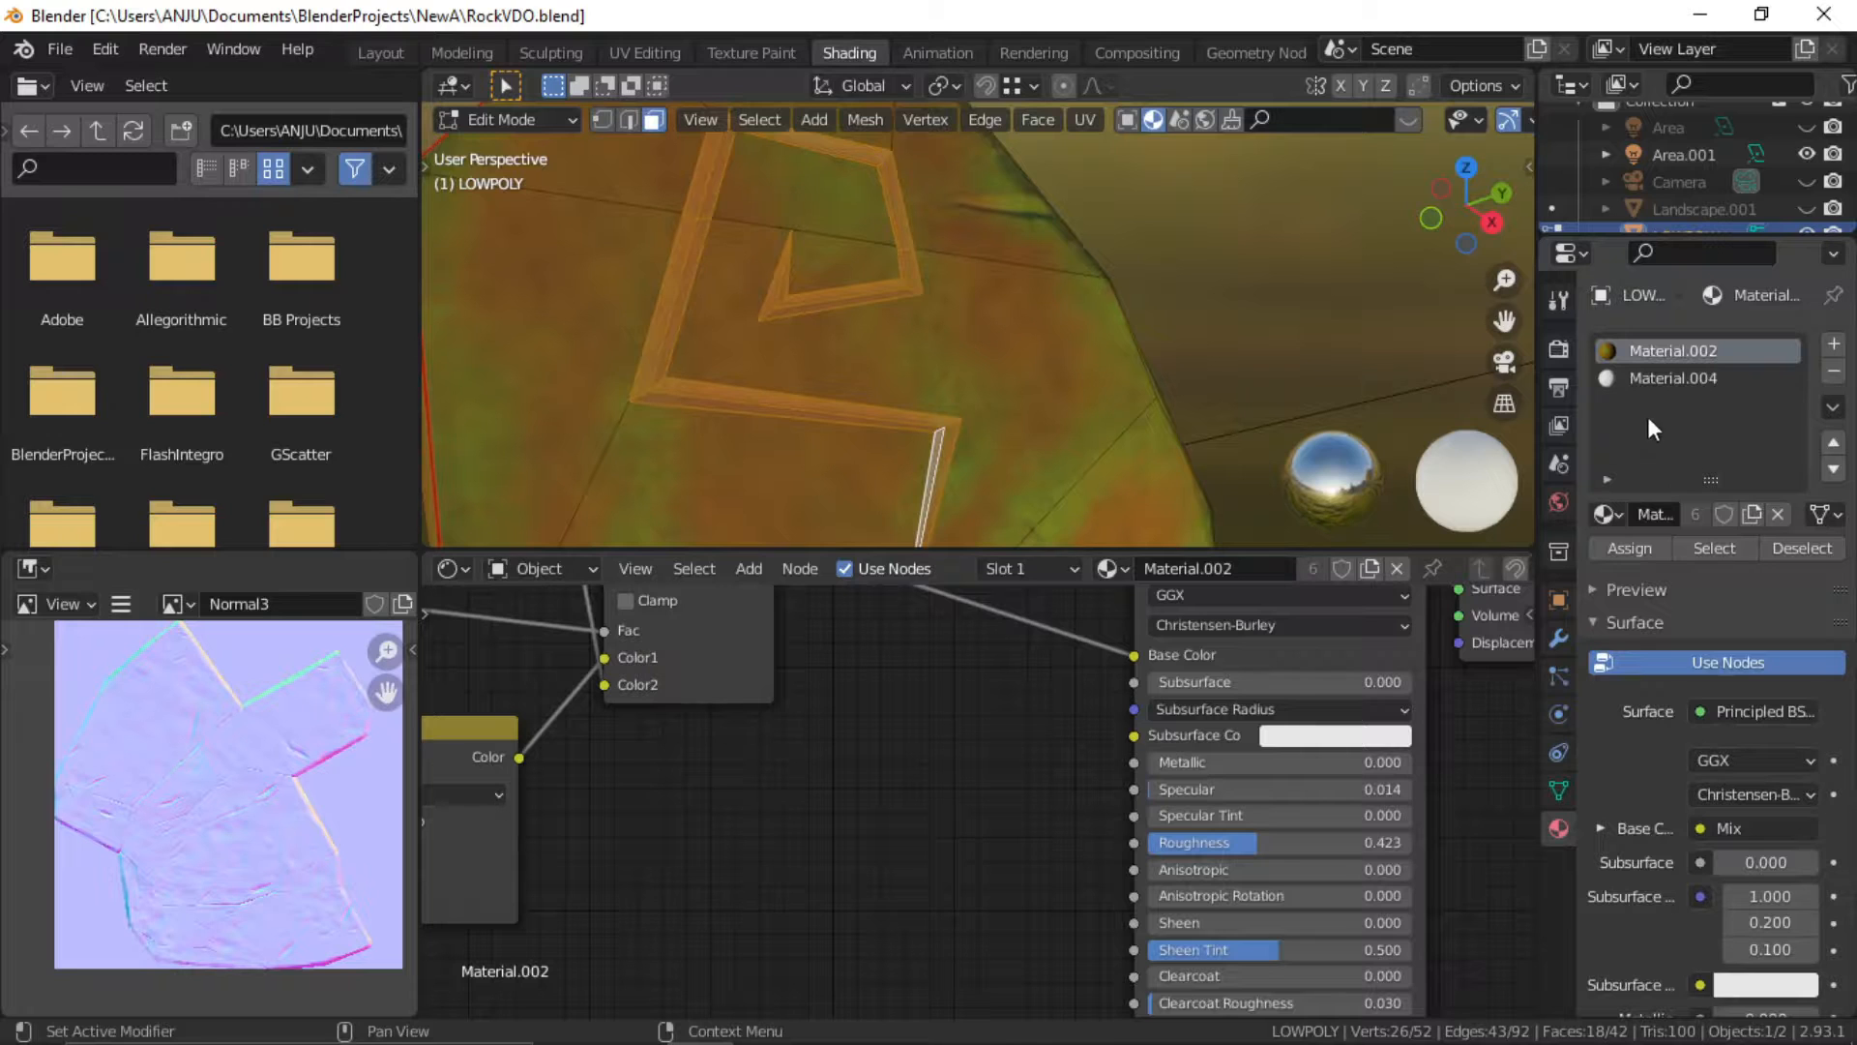
left_click(1670, 378)
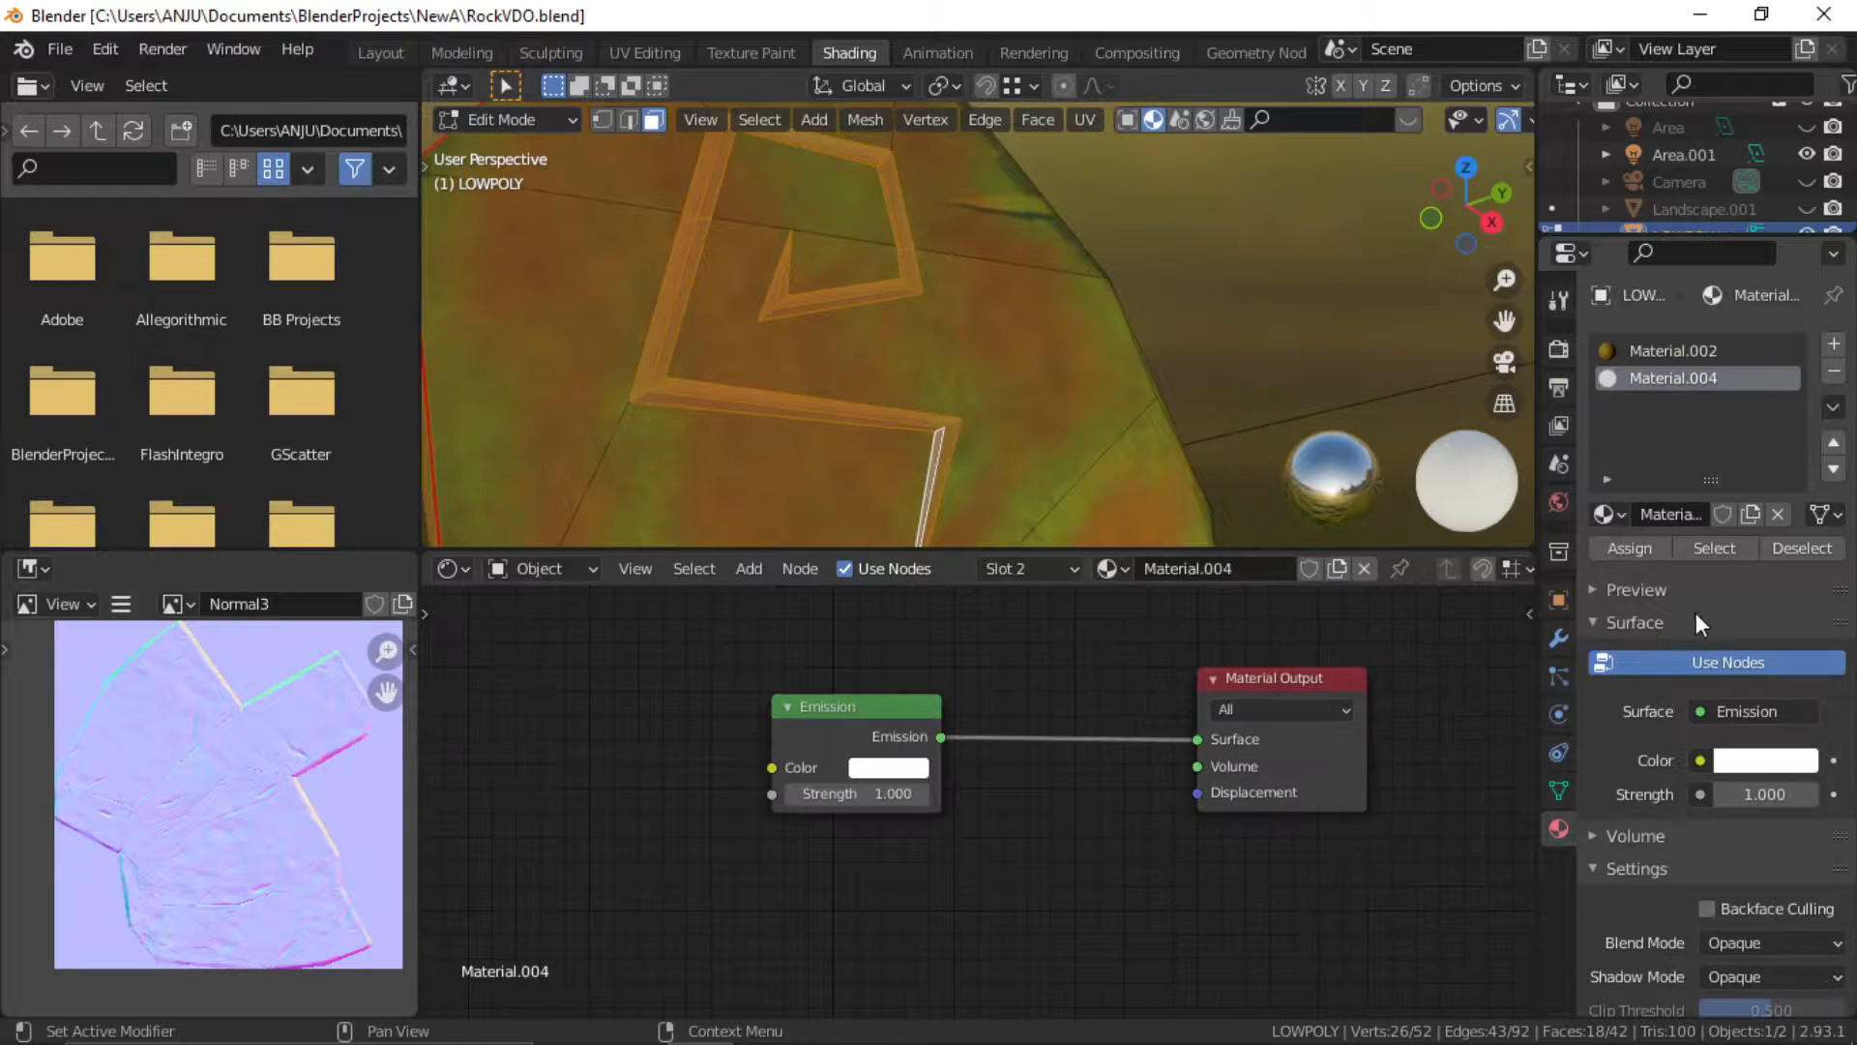
left_click(1631, 548)
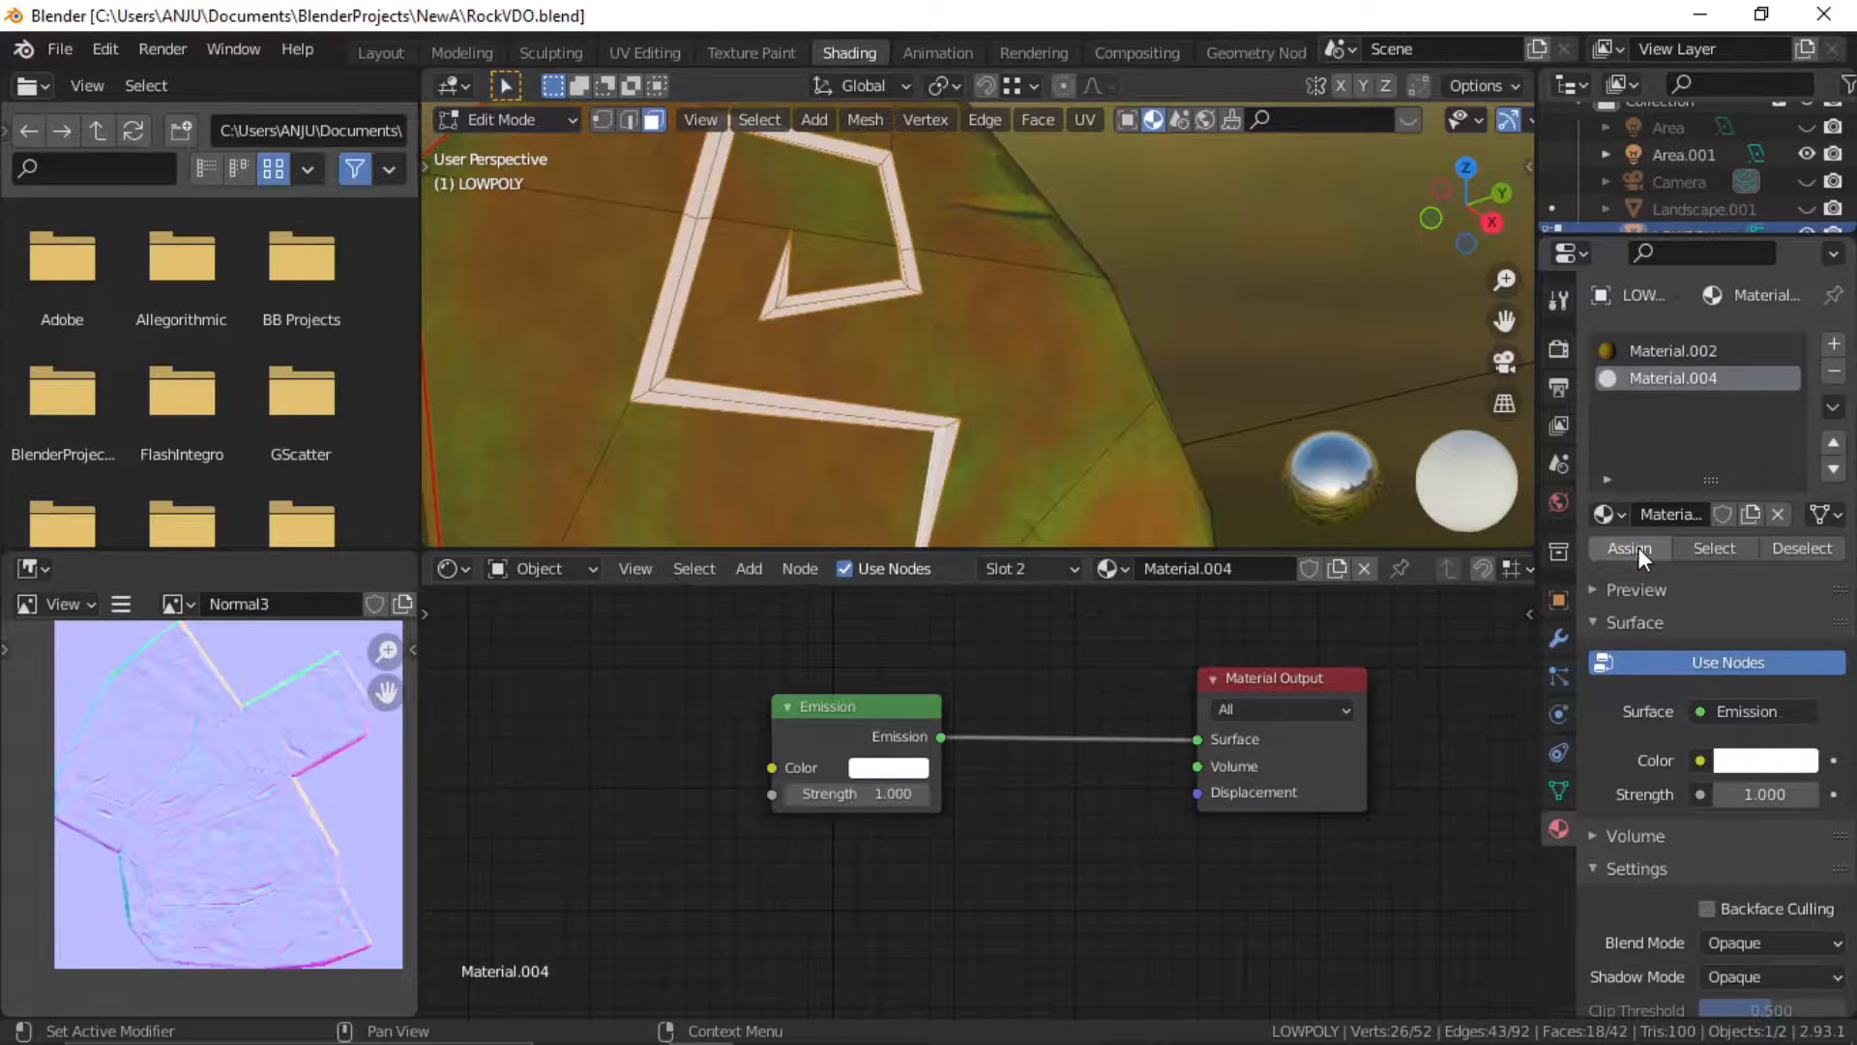
scroll(1393, 169, "down", 4)
key("Tab")
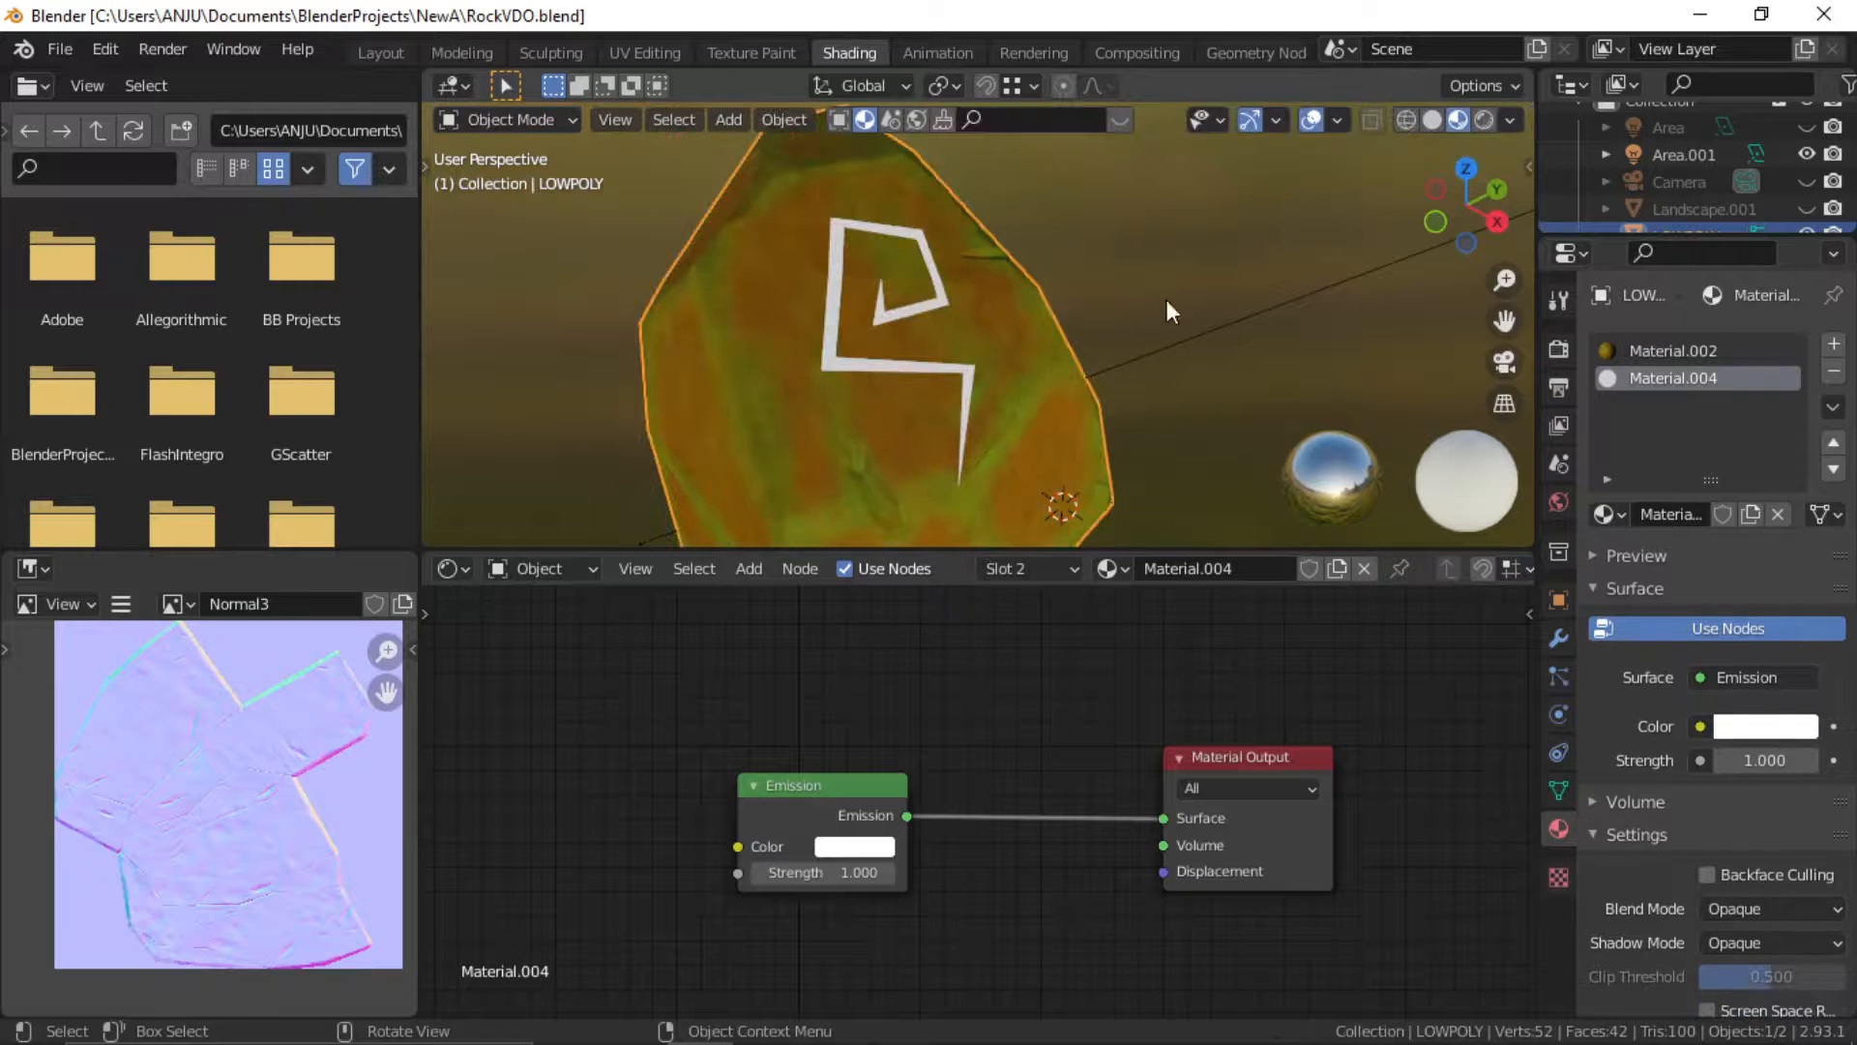
Switch the viewport to rendered shading and give the symbol's emission a deep blue color with strength 7.4
left_click(1484, 118)
mouse_move(1184, 299)
middle_mouse_down()
mouse_move(1128, 344)
mouse_move(1140, 441)
middle_mouse_up()
left_click(855, 848)
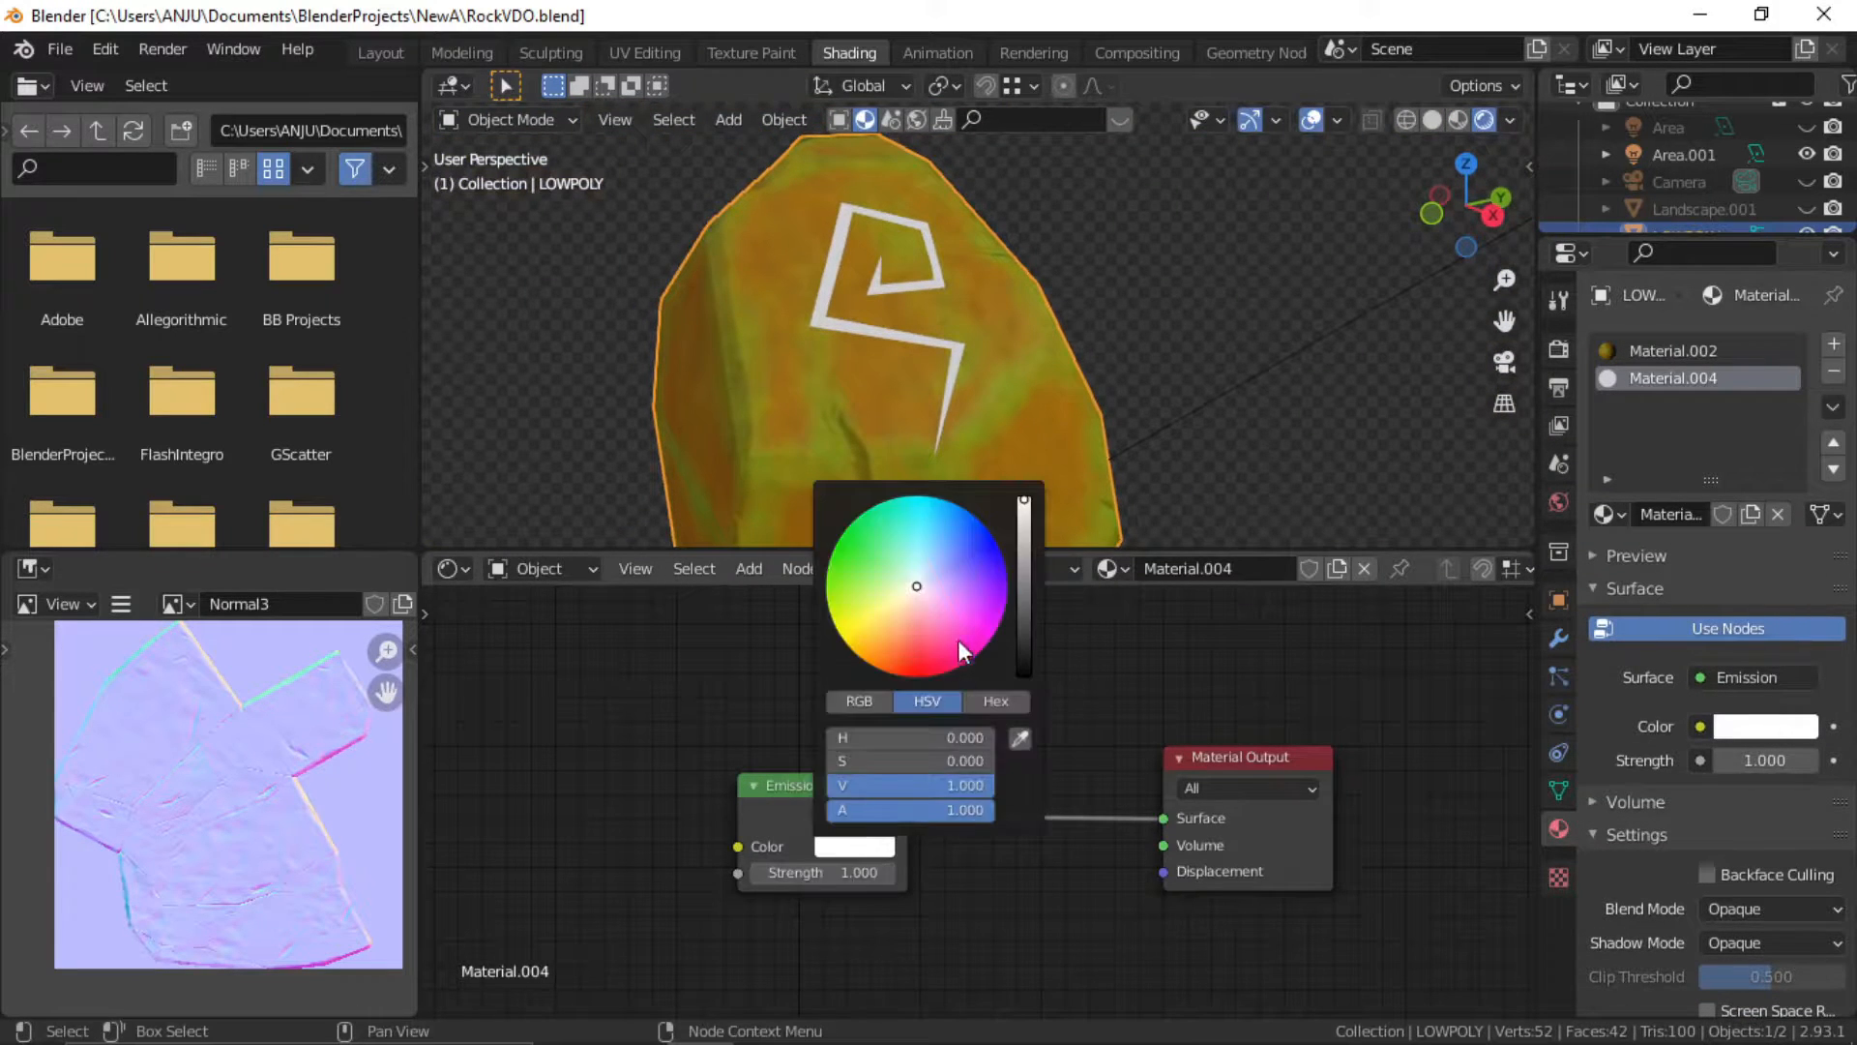
mouse_move(920, 584)
left_mouse_down()
mouse_move(916, 656)
mouse_move(869, 549)
mouse_move(909, 504)
mouse_move(952, 508)
mouse_move(1023, 571)
mouse_move(966, 520)
left_mouse_up()
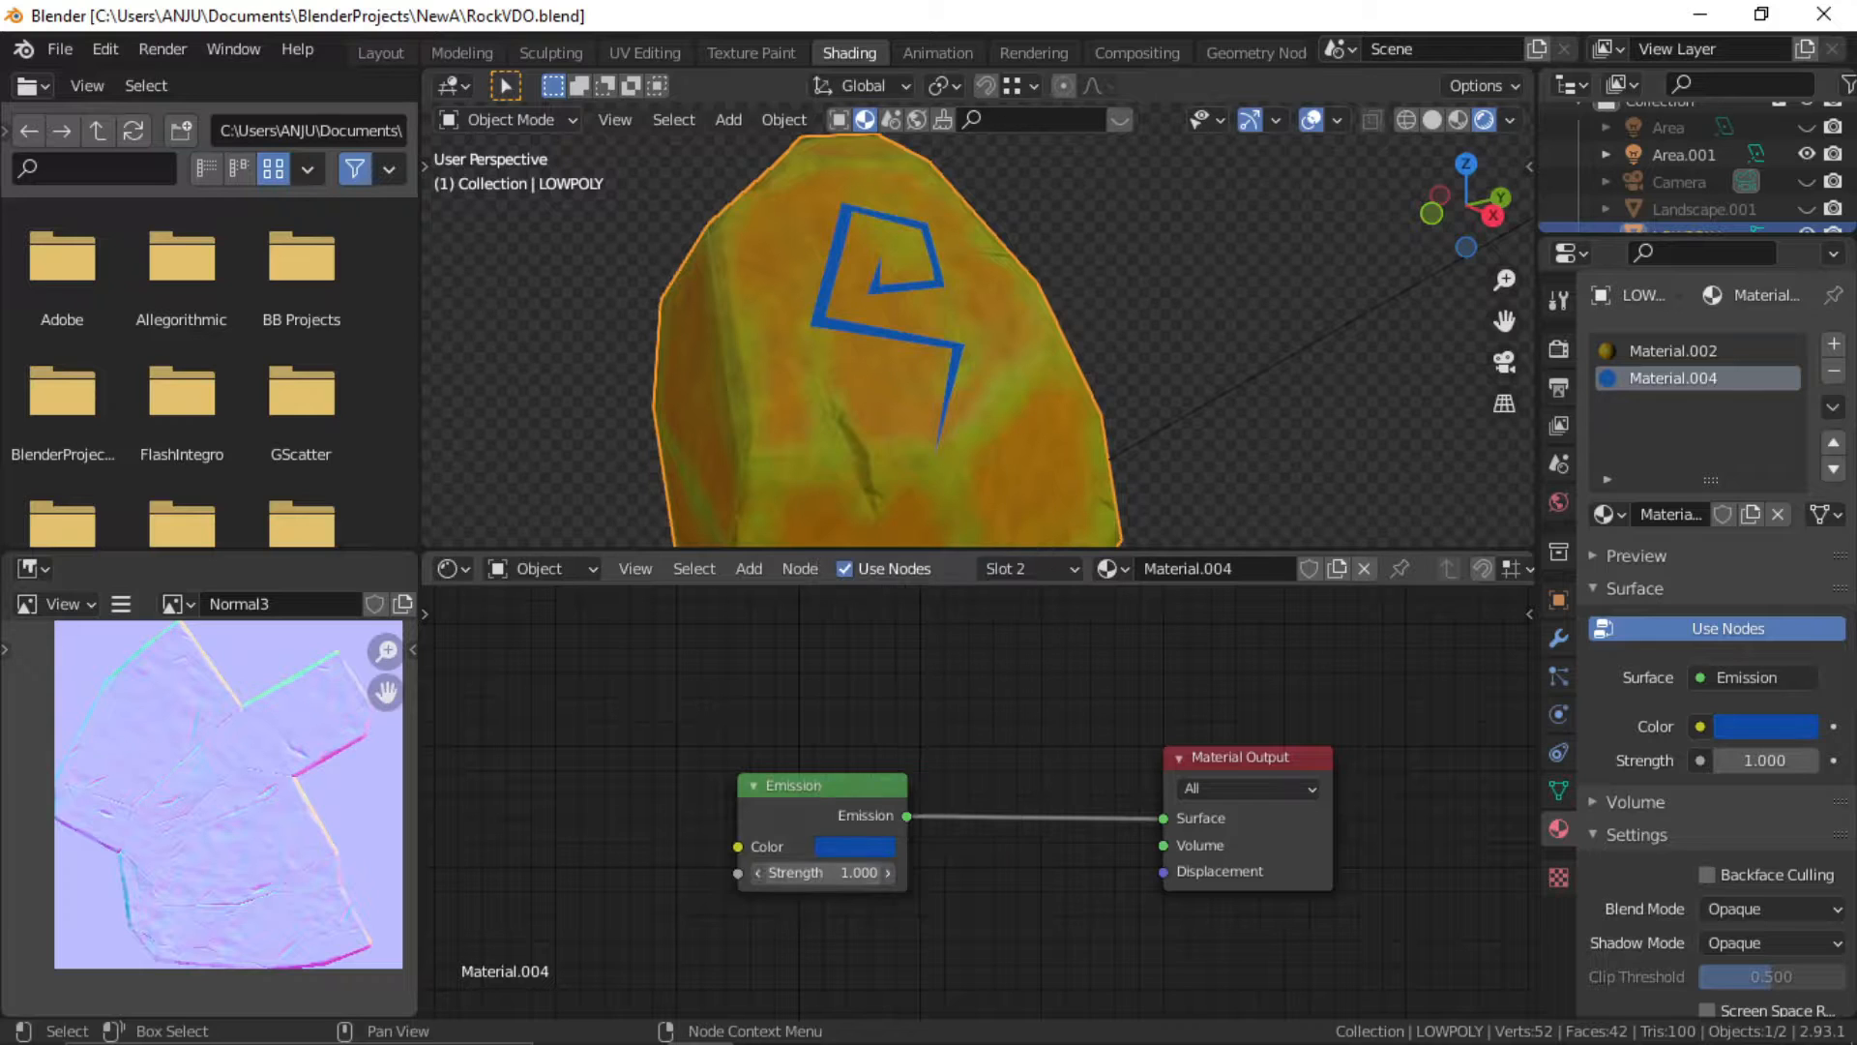
left_click_drag(795, 871, 851, 871)
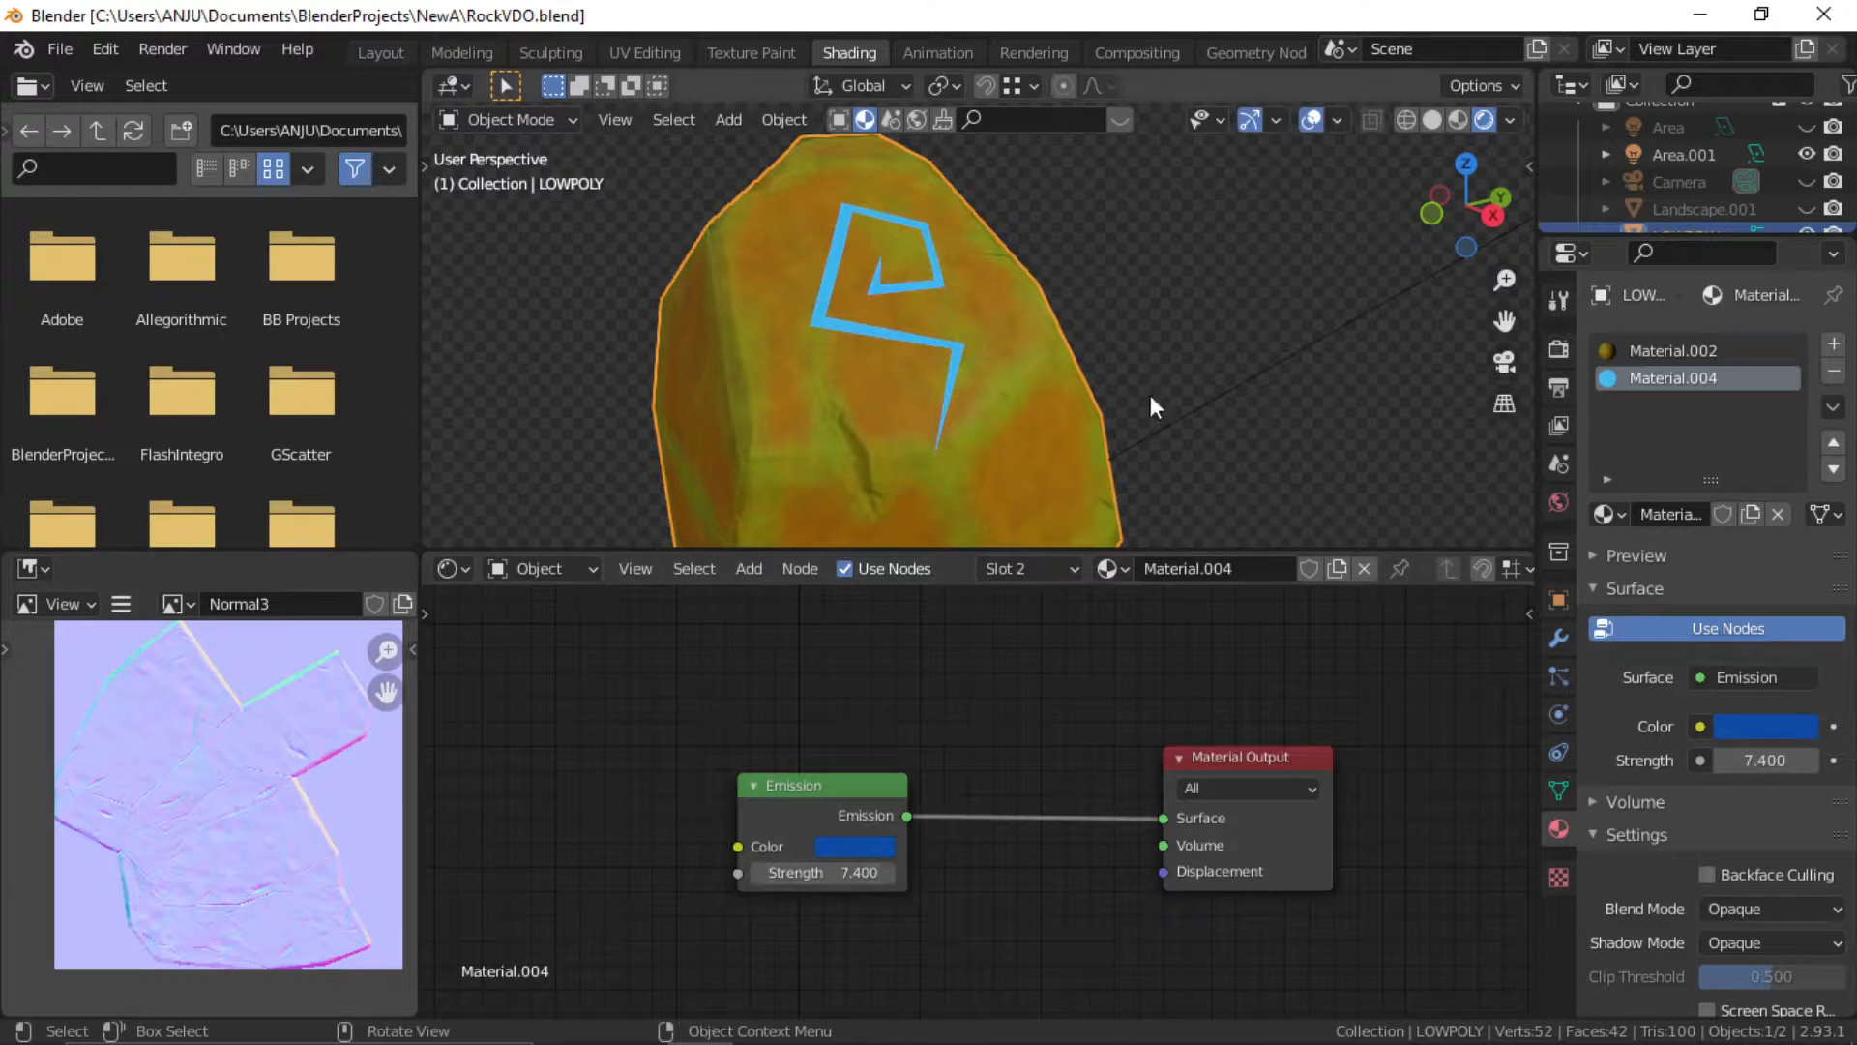
Enable Bloom in the Eevee render settings to make the symbol glow
middle_click_drag(1151, 395, 959, 302)
left_click(1559, 299)
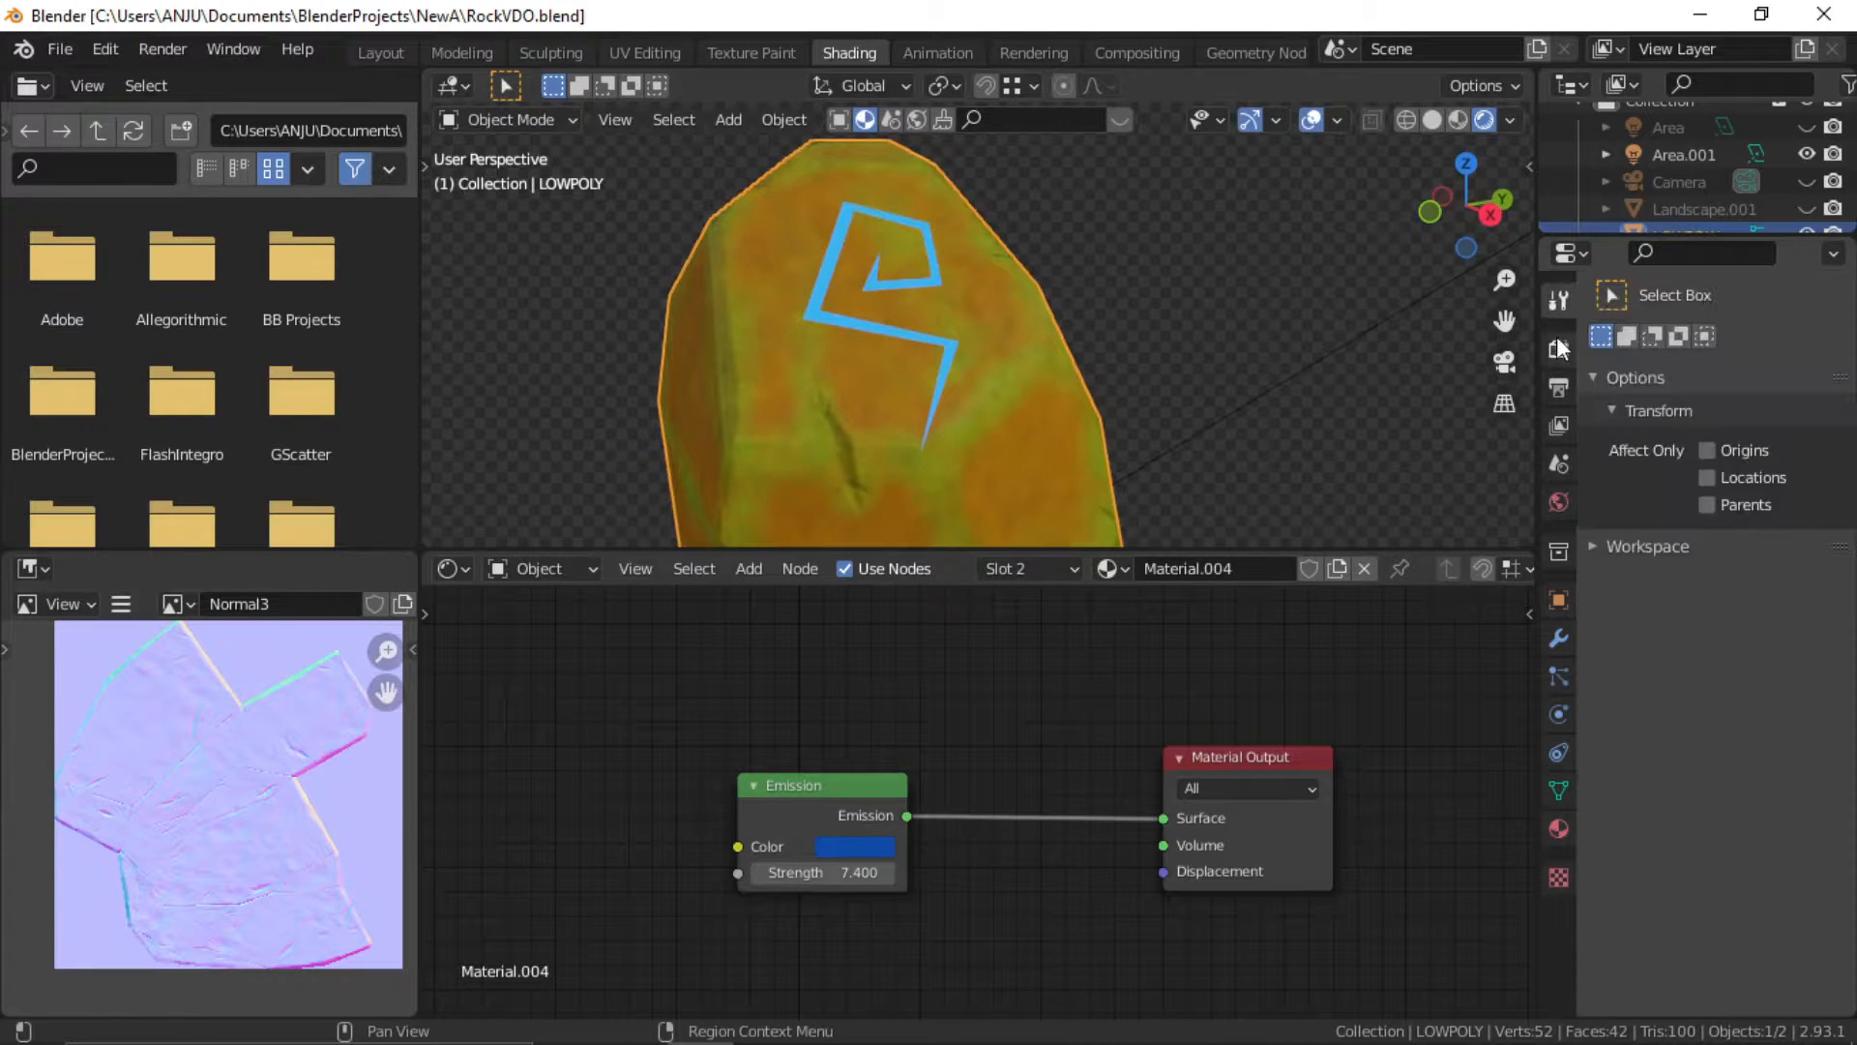
left_click(1559, 348)
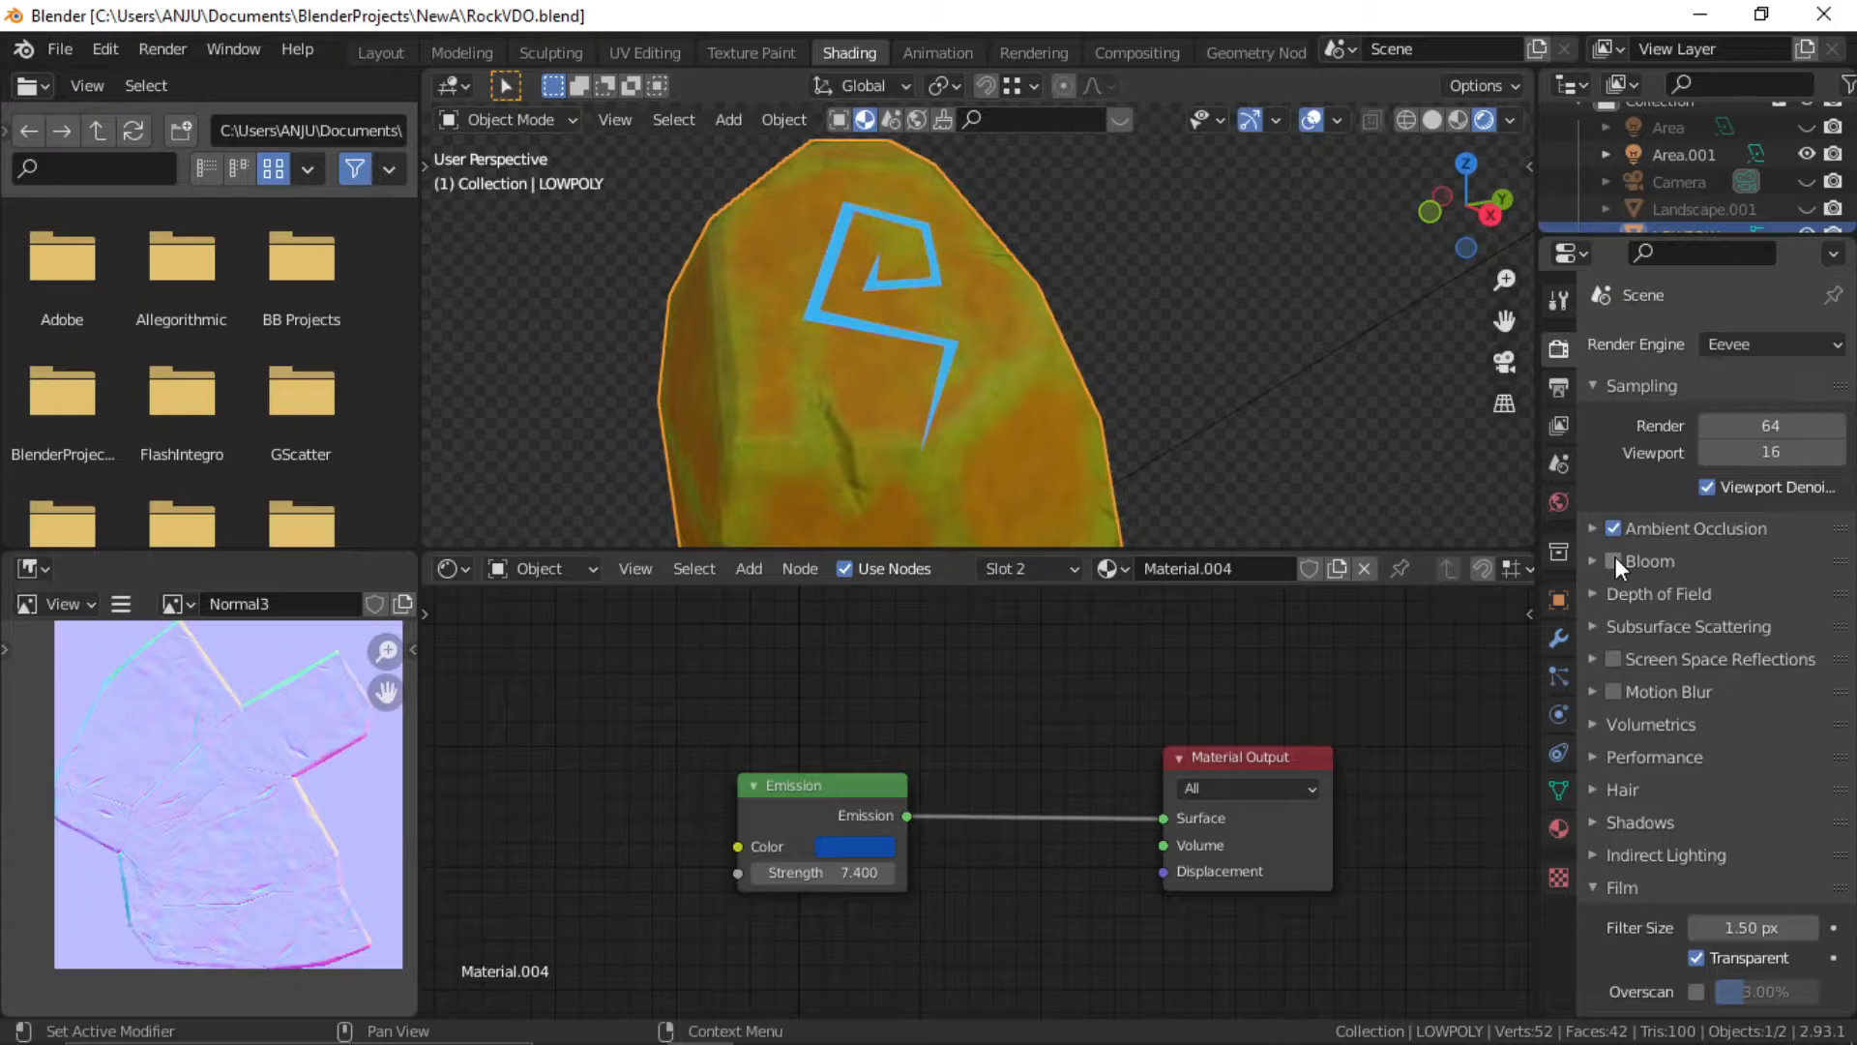
middle_click_drag(961, 305, 924, 426)
Raise the symbol material's emission strength to 58.8 and check the glow on the rock
middle_click_drag(811, 866, 837, 825)
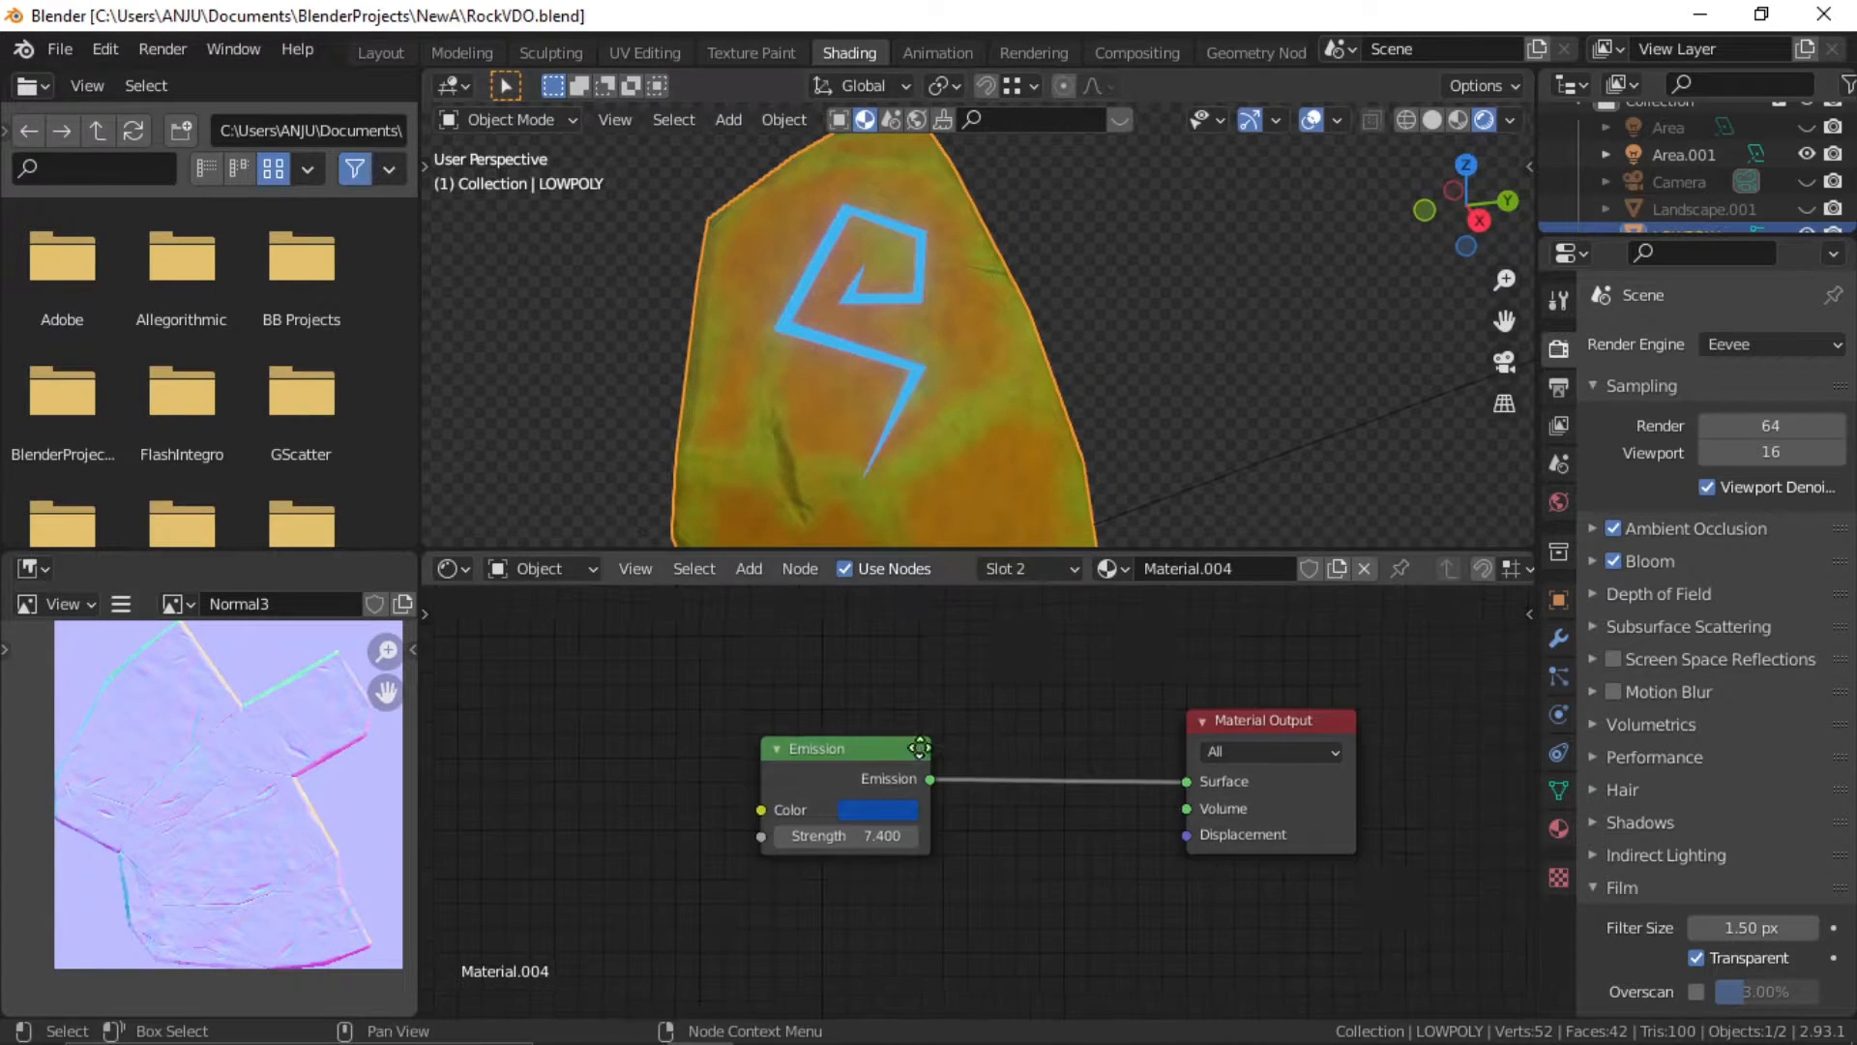
left_click_drag(837, 824, 943, 824)
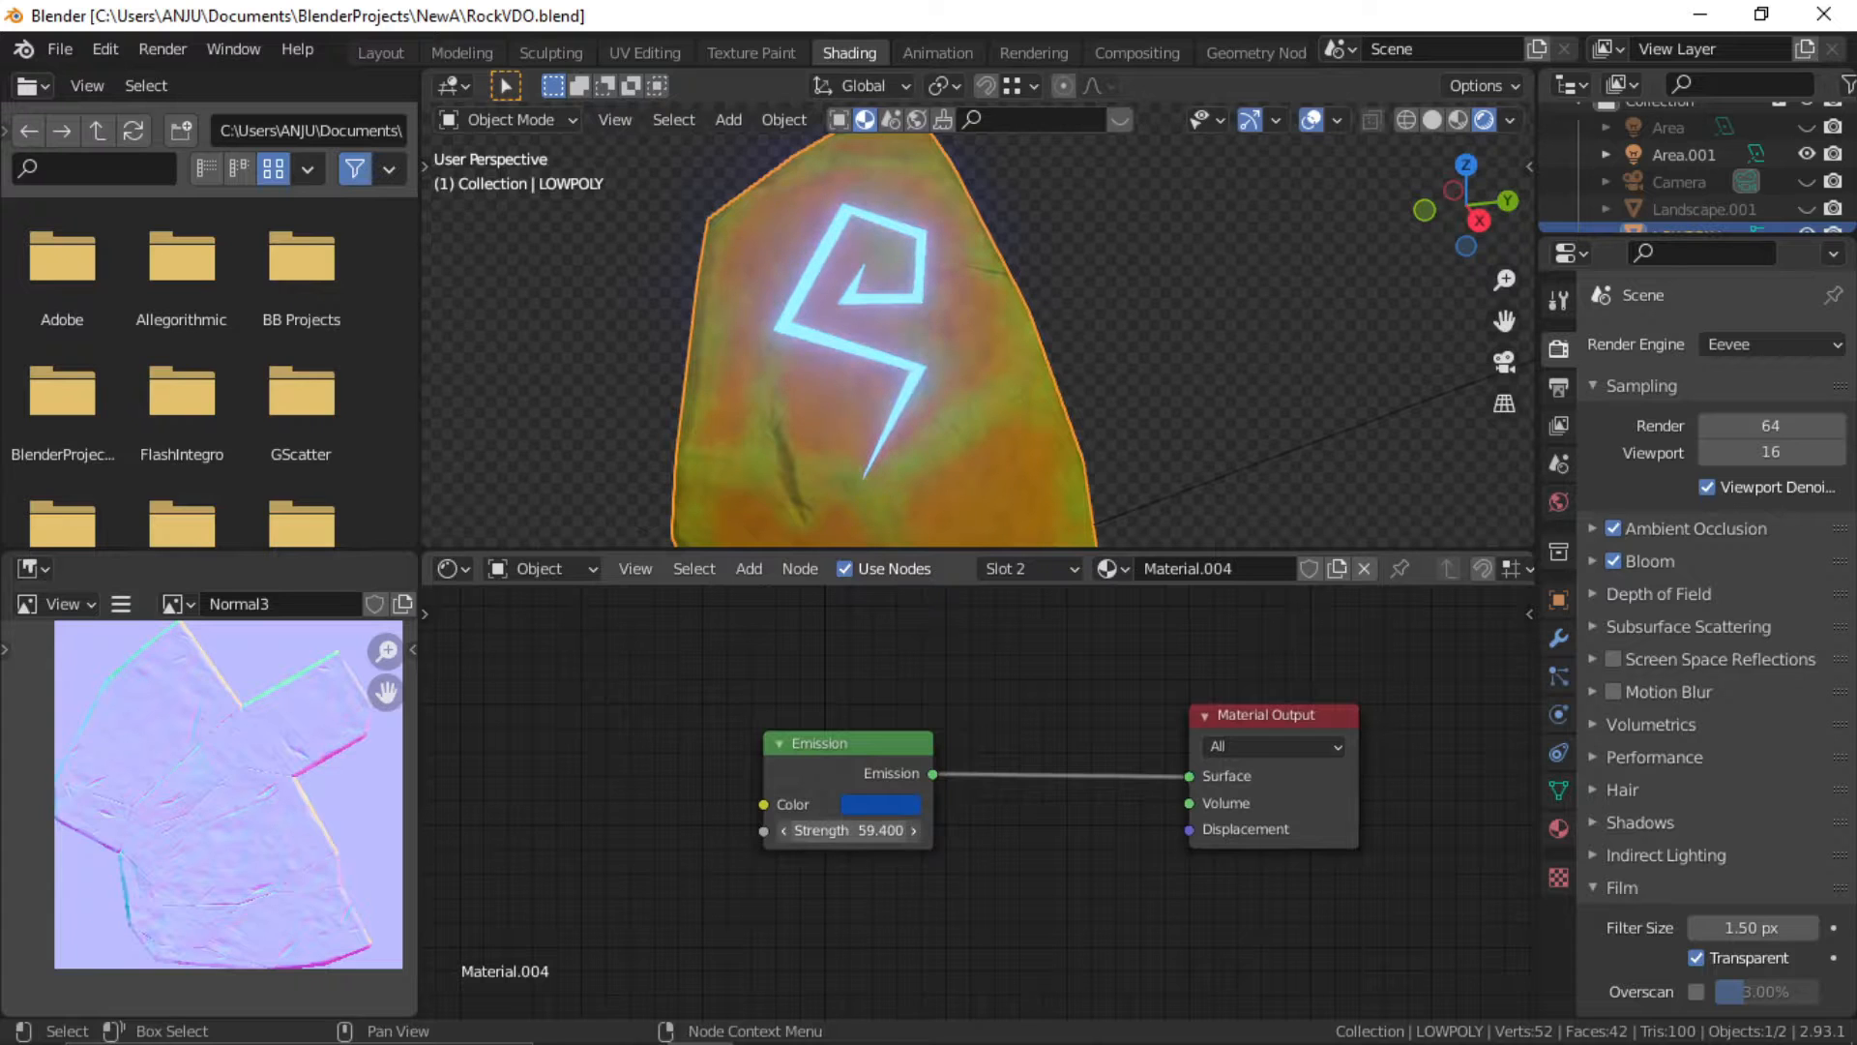
middle_click_drag(799, 375, 964, 282)
scroll(892, 292, "down", 4)
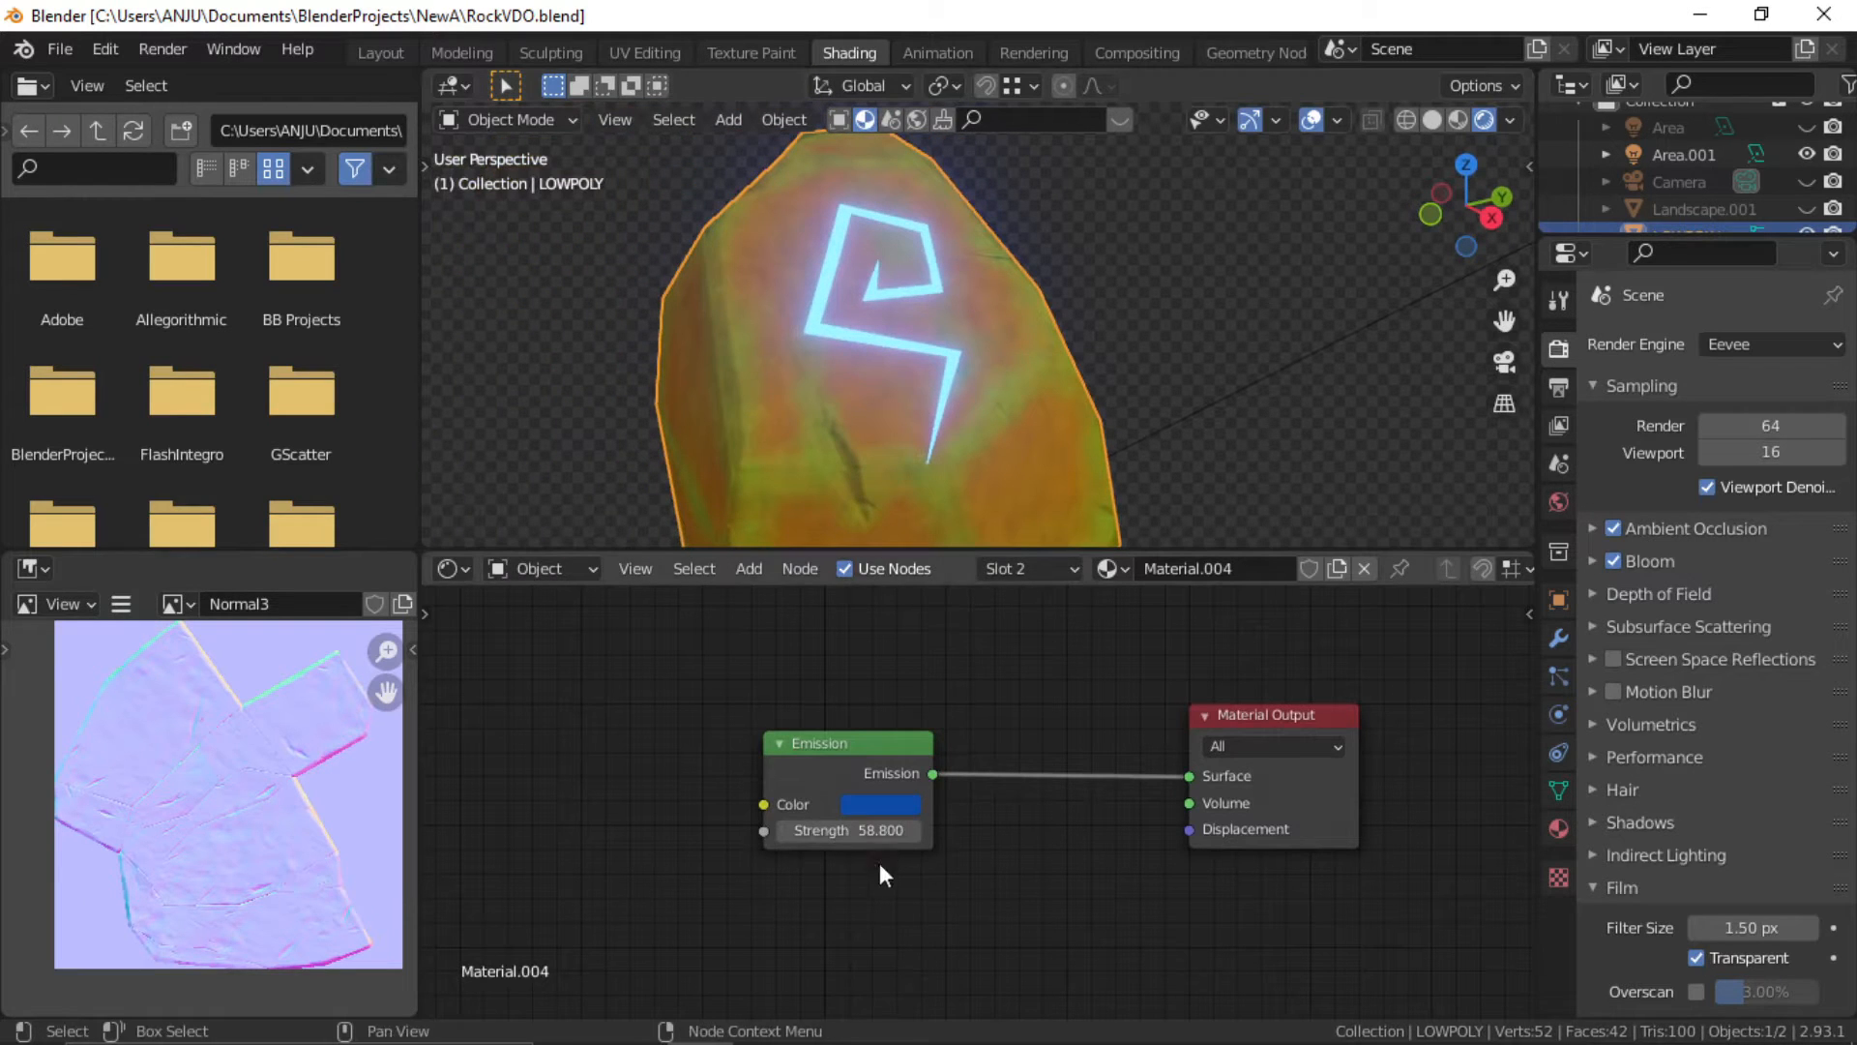
Change the symbol's emission color to a dark cyan with hue 0.547, saturation 0.999 and value 0.224, and view the rock in the Layout workspace
left_click(886, 802)
mouse_move(1000, 520)
left_mouse_down()
mouse_move(1015, 493)
mouse_move(958, 456)
left_mouse_up()
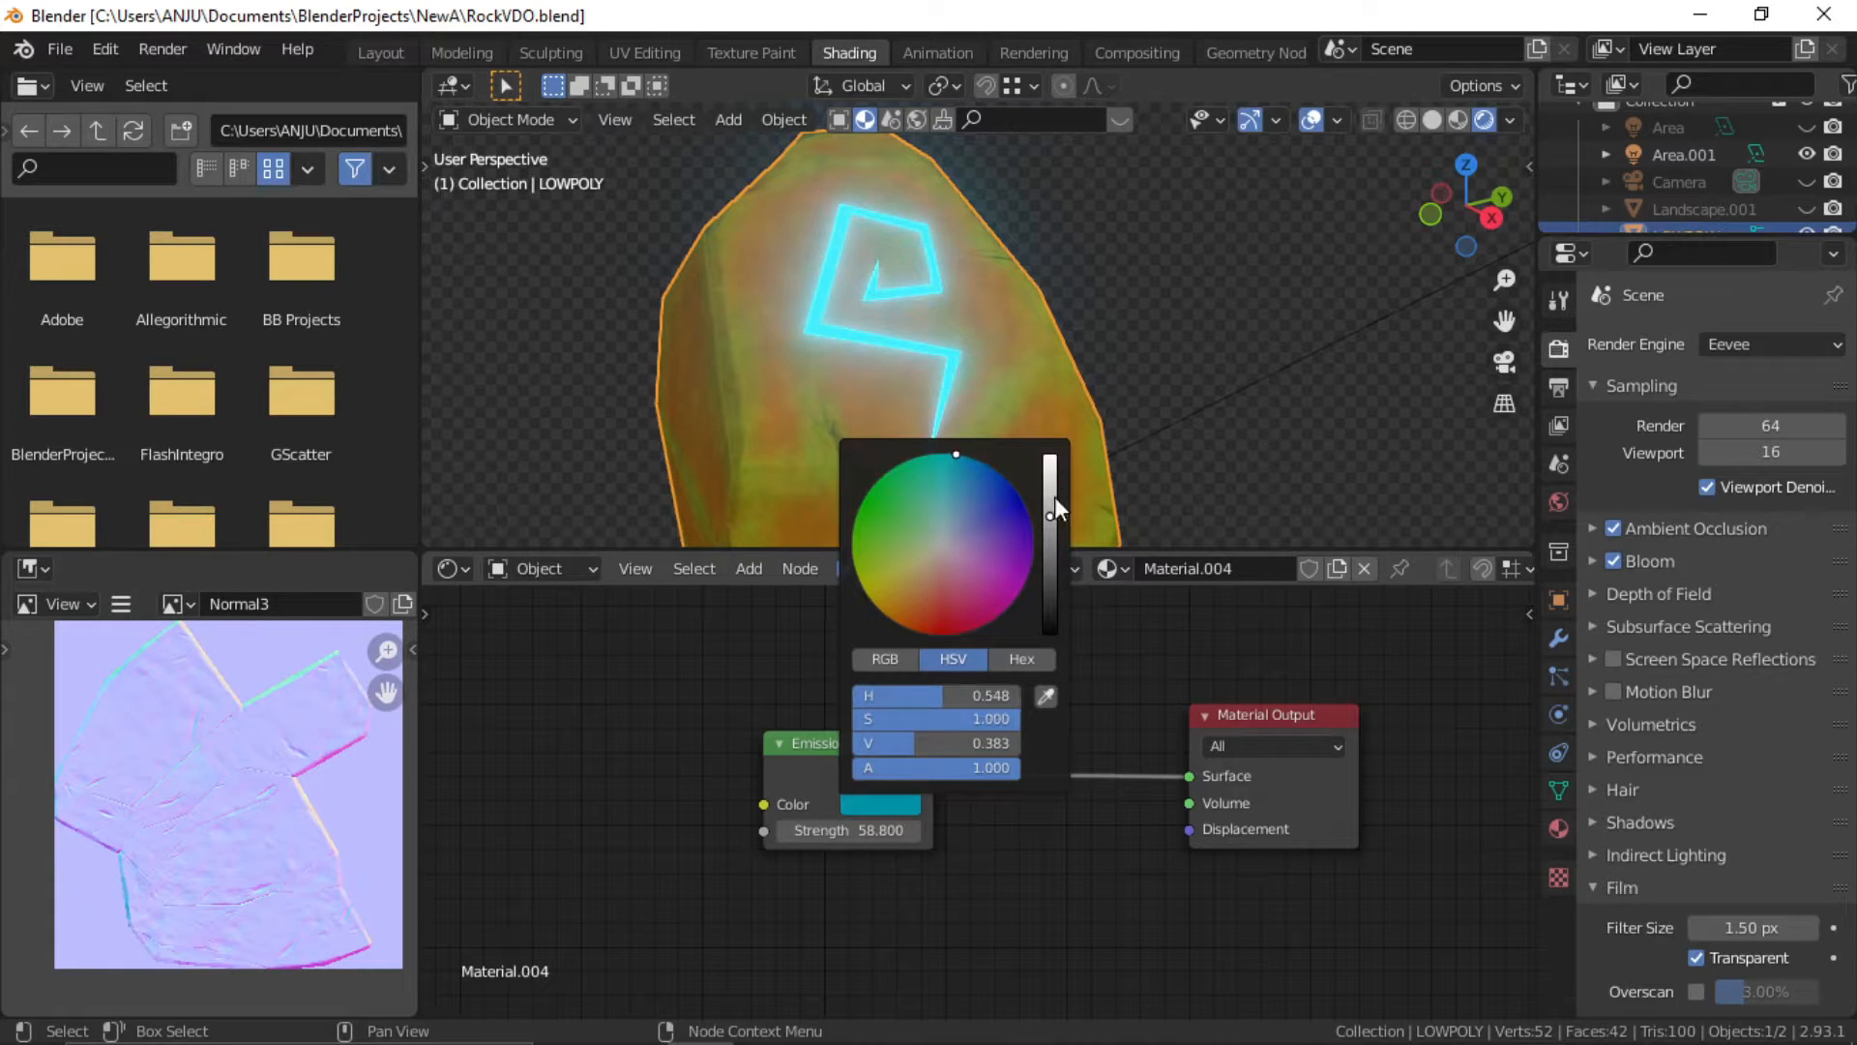
left_click_drag(1049, 516, 1050, 541)
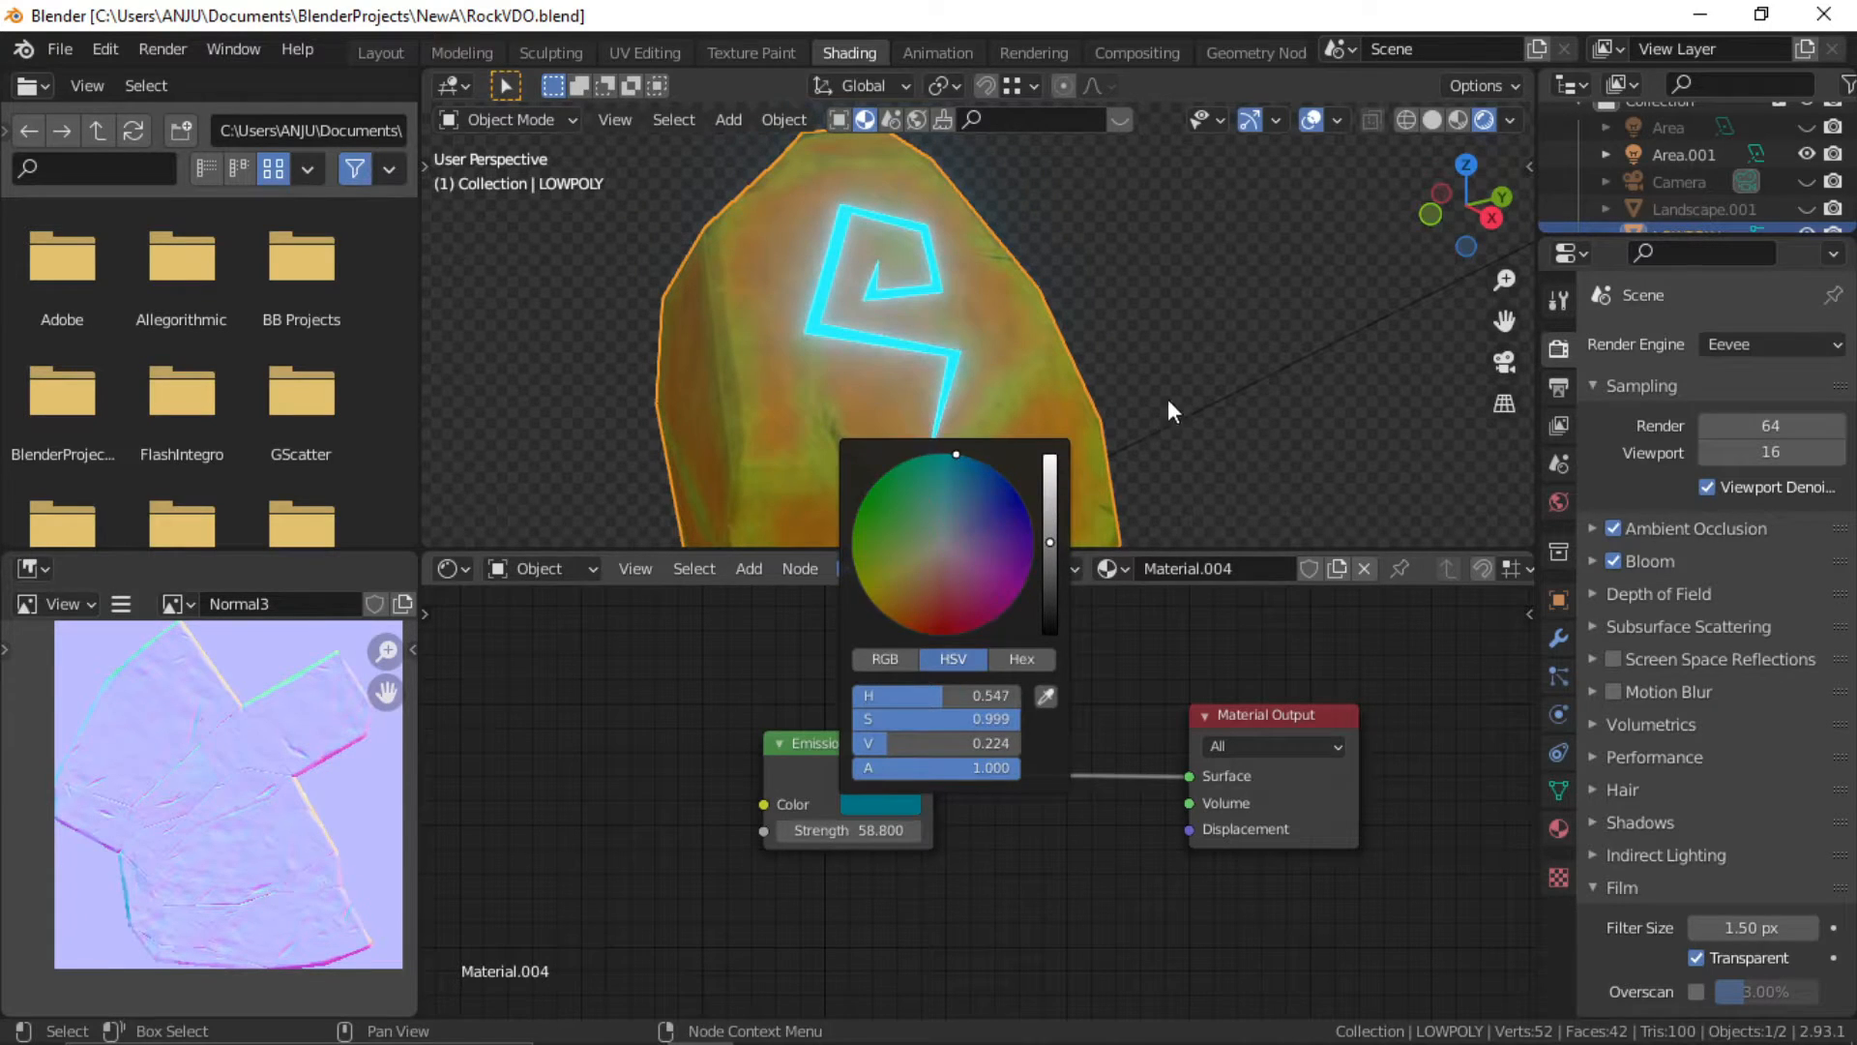
left_click(382, 50)
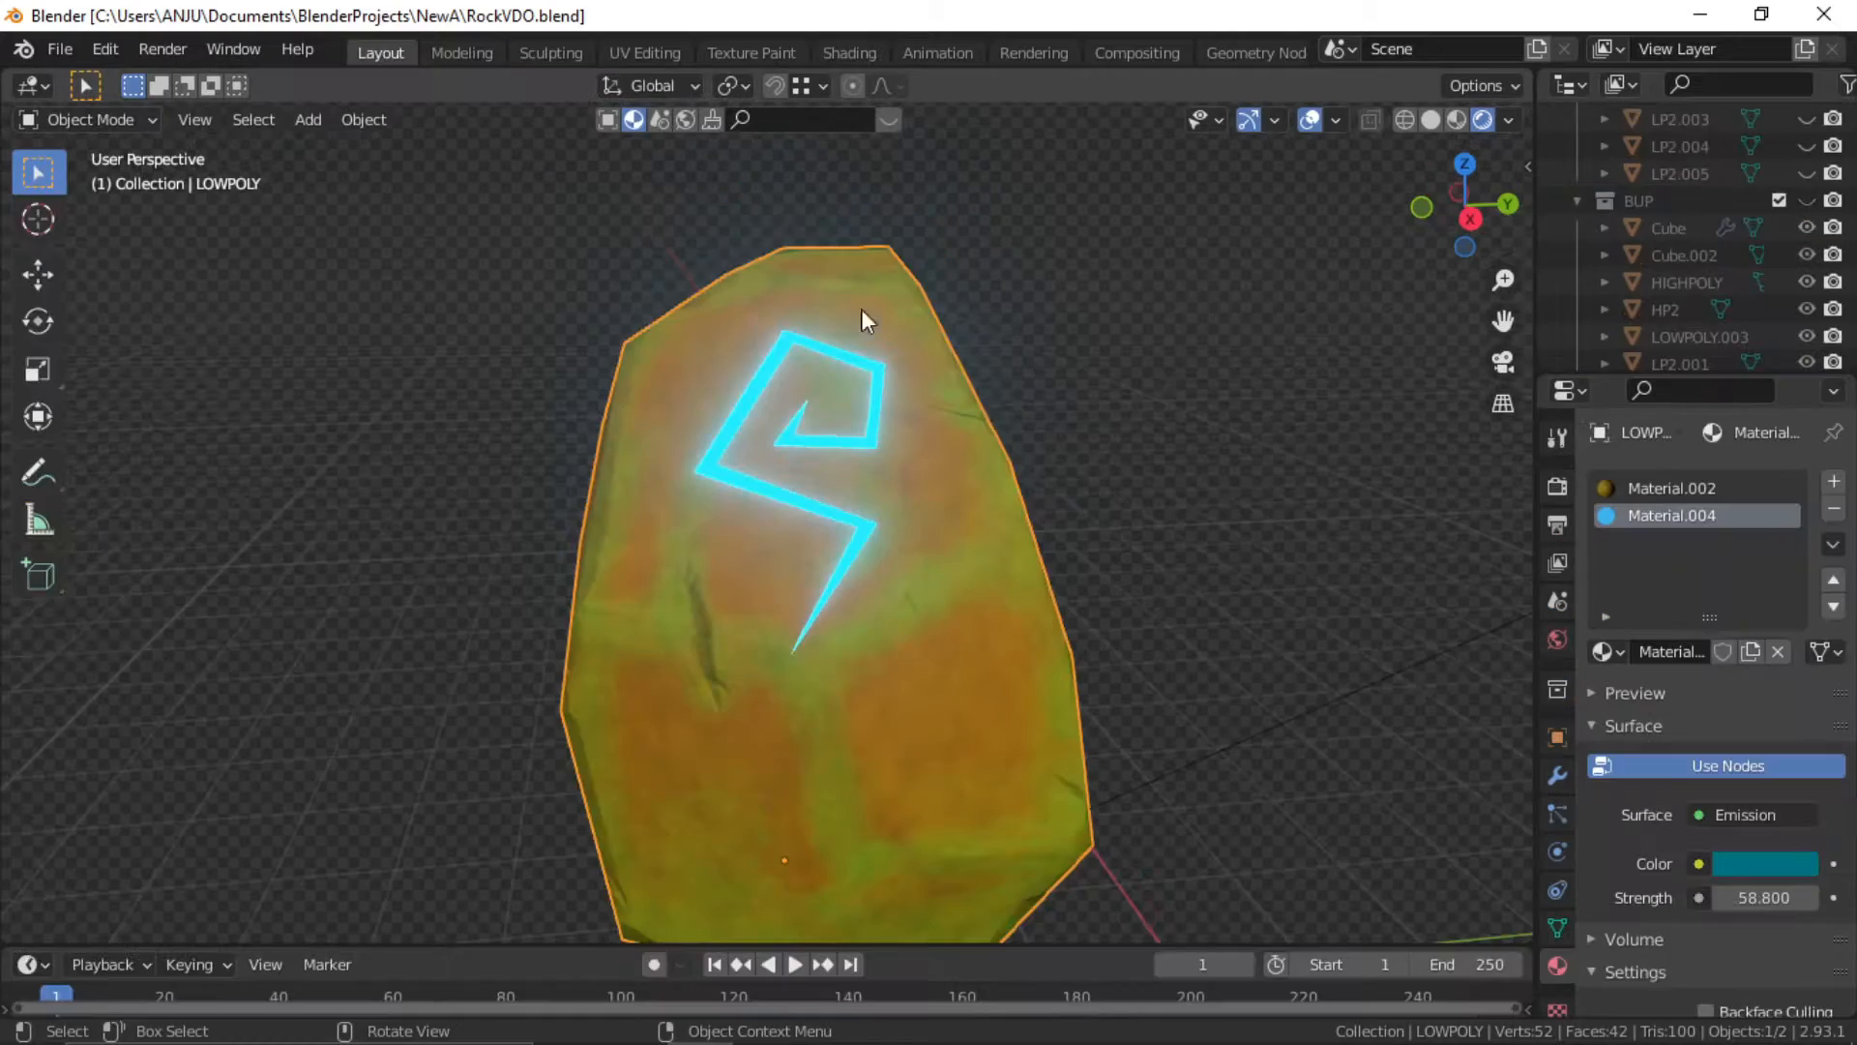
scroll(1020, 379, "down", 3)
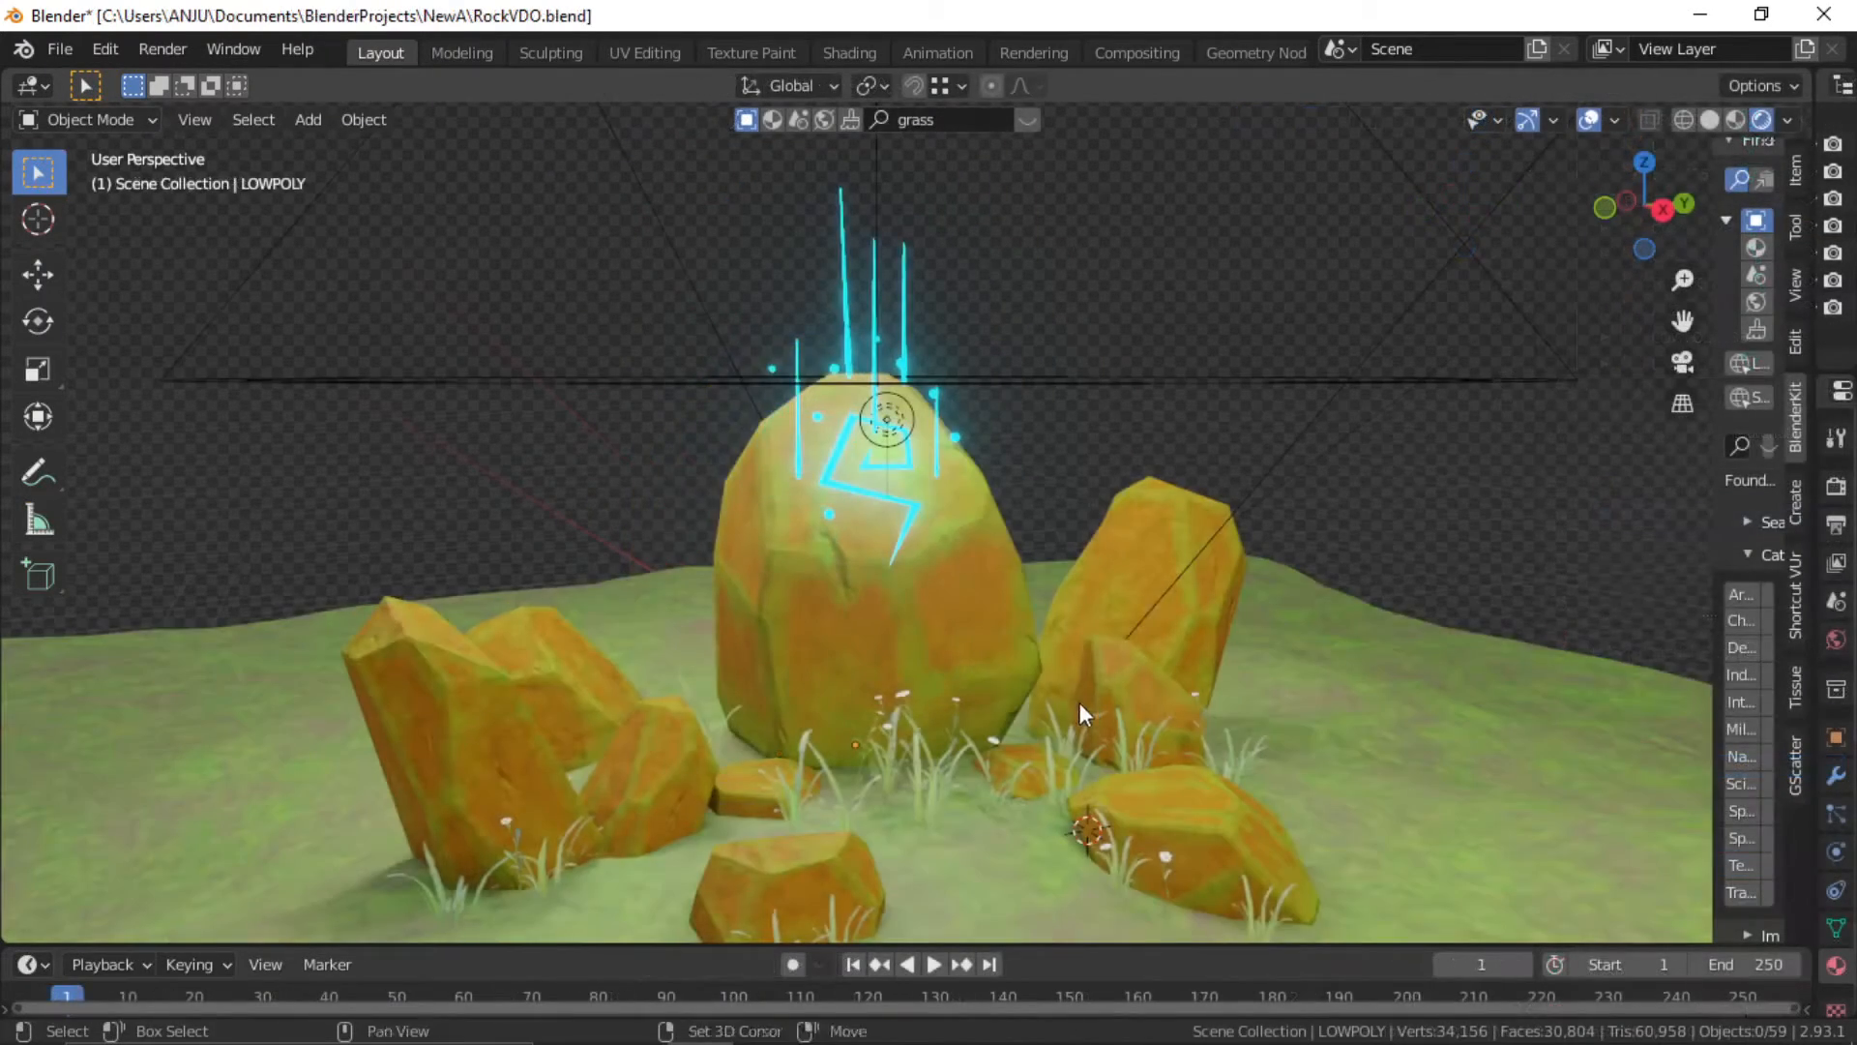
Examine the full rock scene from several angles, including the central glowing rock and the tall rock beside it
scroll(1074, 555, "up", 2)
middle_click_drag(832, 500, 914, 556)
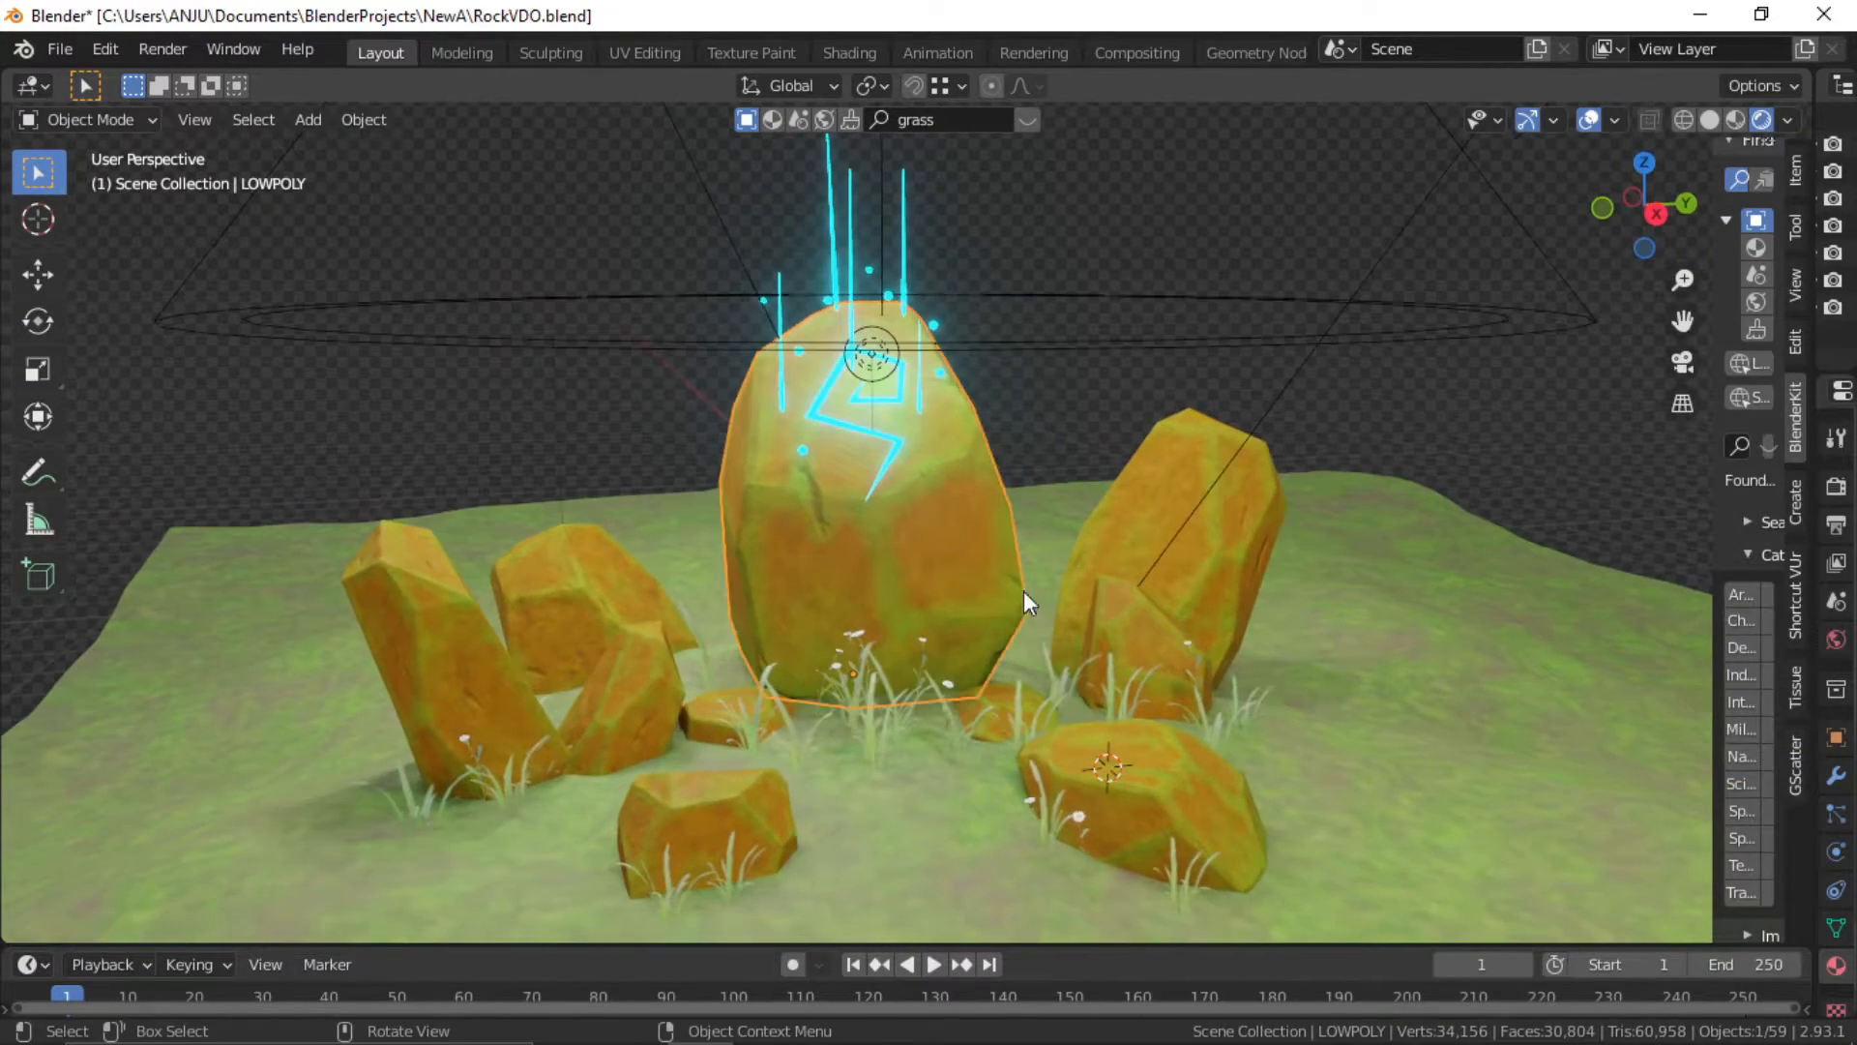
left_click(1165, 519, "shift")
middle_click_drag(1110, 650, 909, 579)
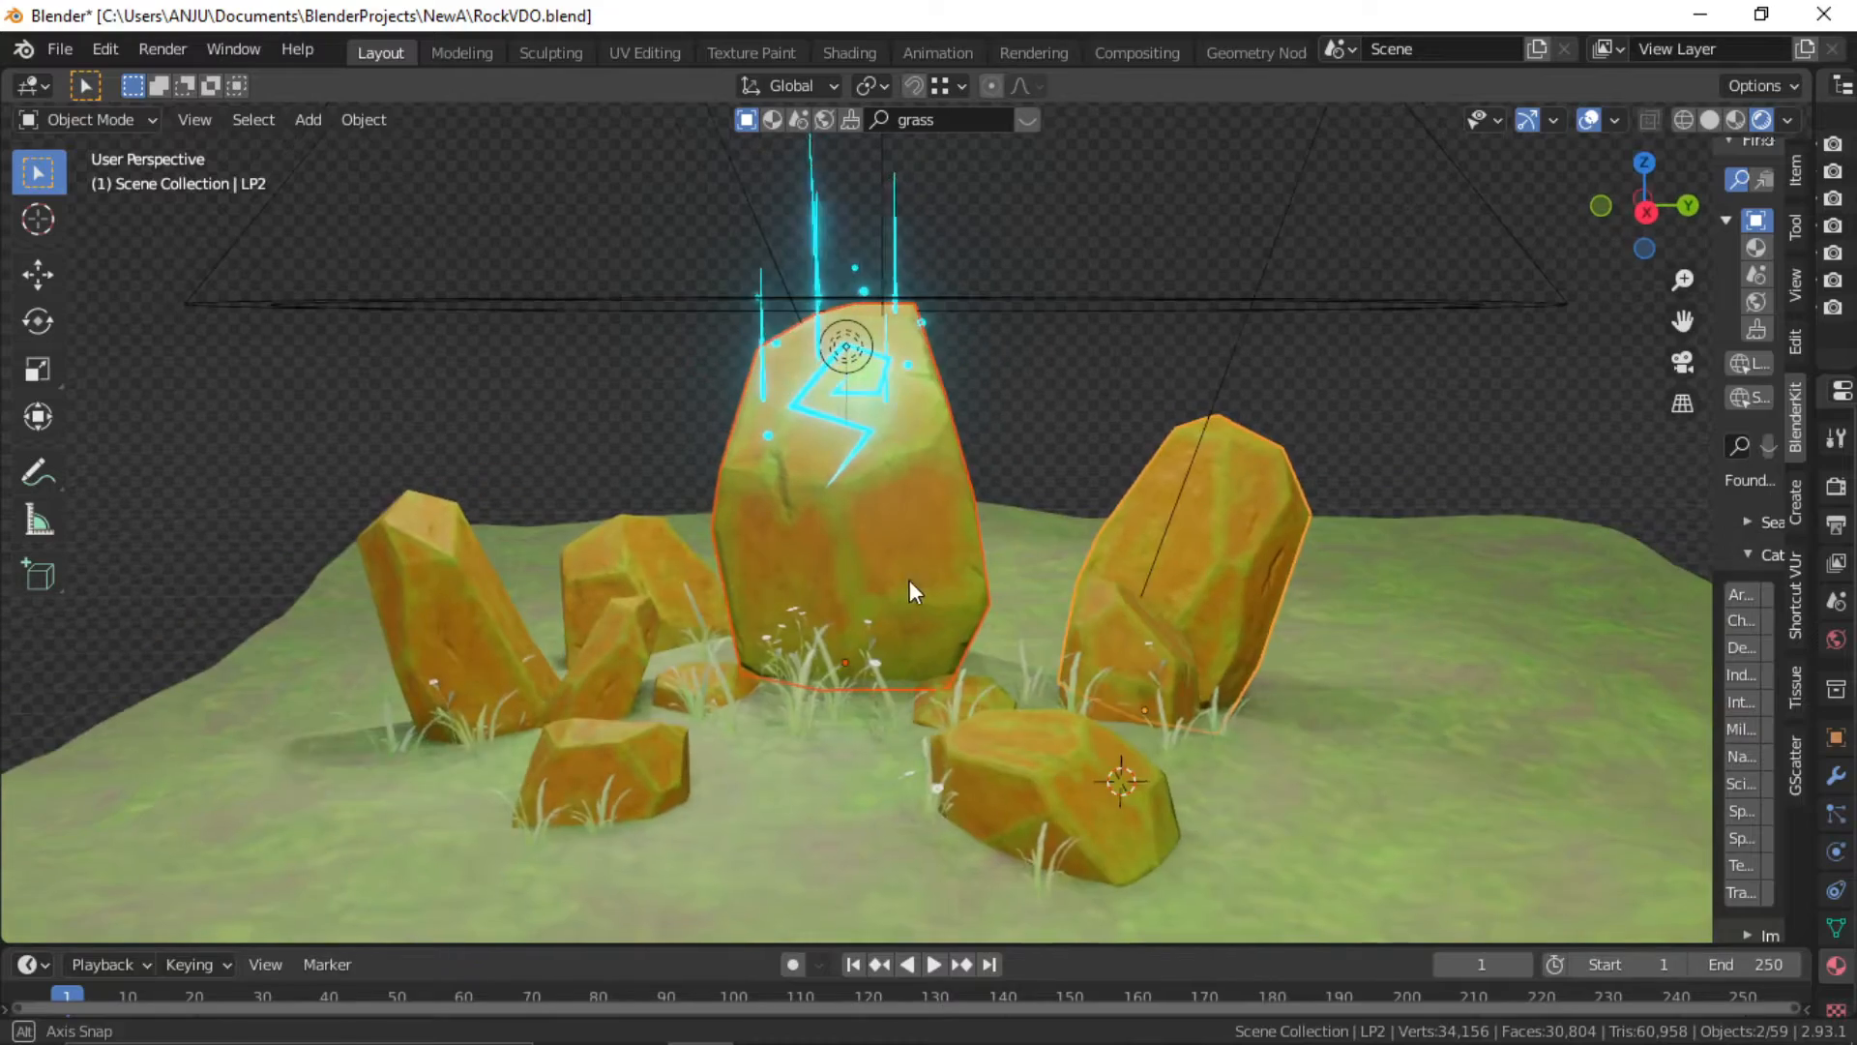
middle_click_drag(661, 621, 1082, 555)
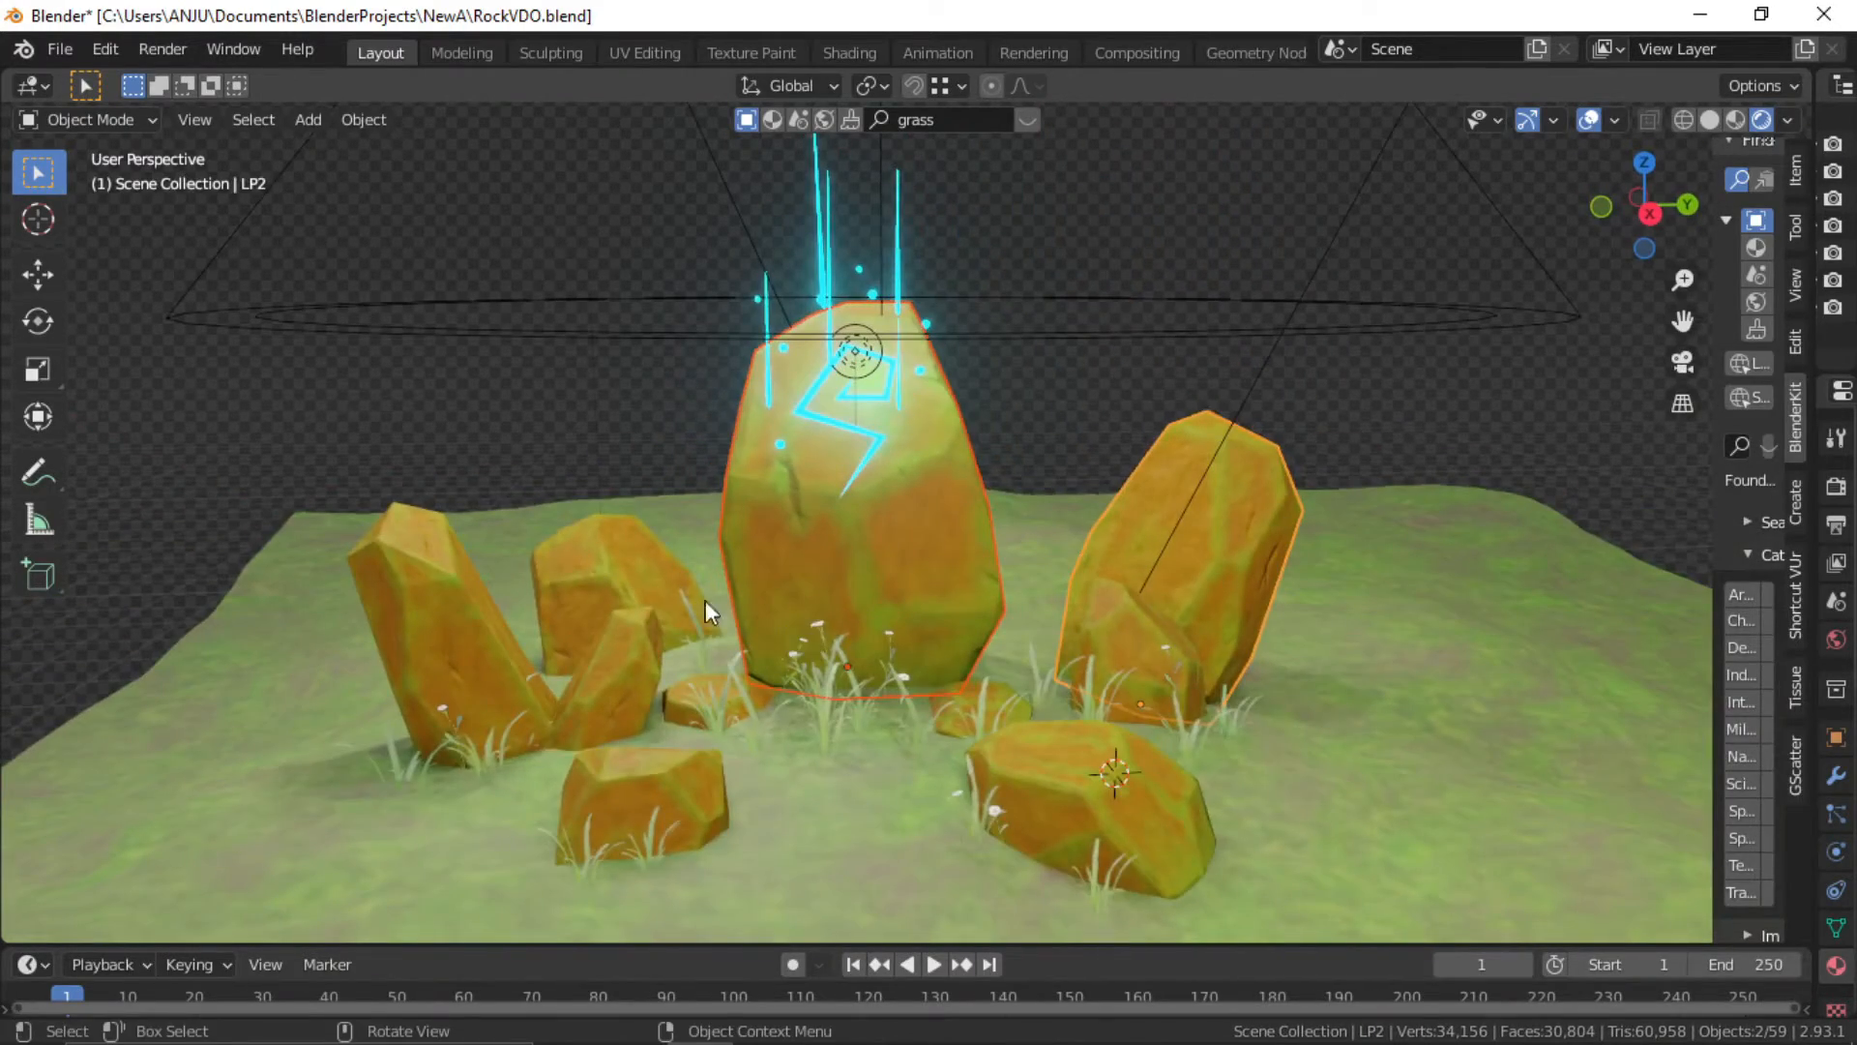
mouse_move(784, 543)
middle_mouse_down()
mouse_move(770, 646)
mouse_move(780, 537)
mouse_move(804, 525)
middle_mouse_up()
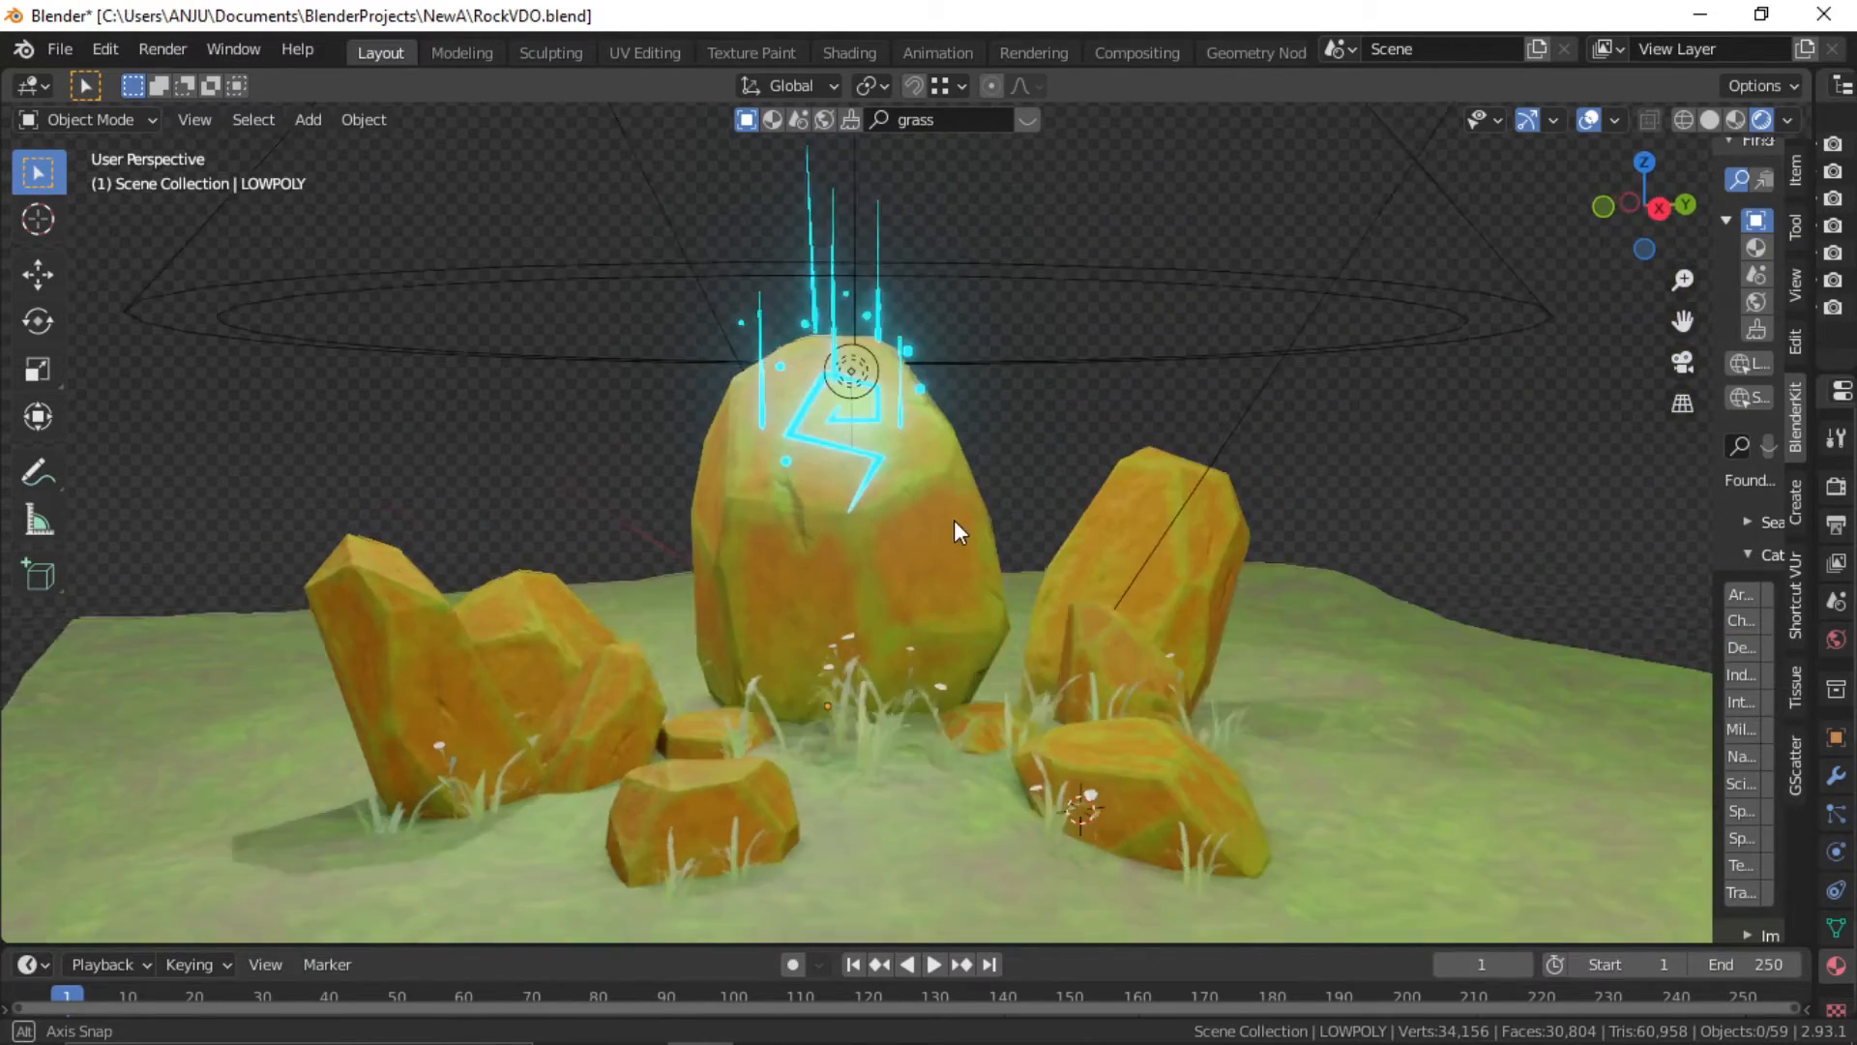
middle_click_drag(954, 520, 959, 519)
middle_click_drag(1023, 459, 1076, 452)
Show the wireframe overlay over the rendered scene and inspect the topology of the rocks, grass and ground
left_click(1610, 123)
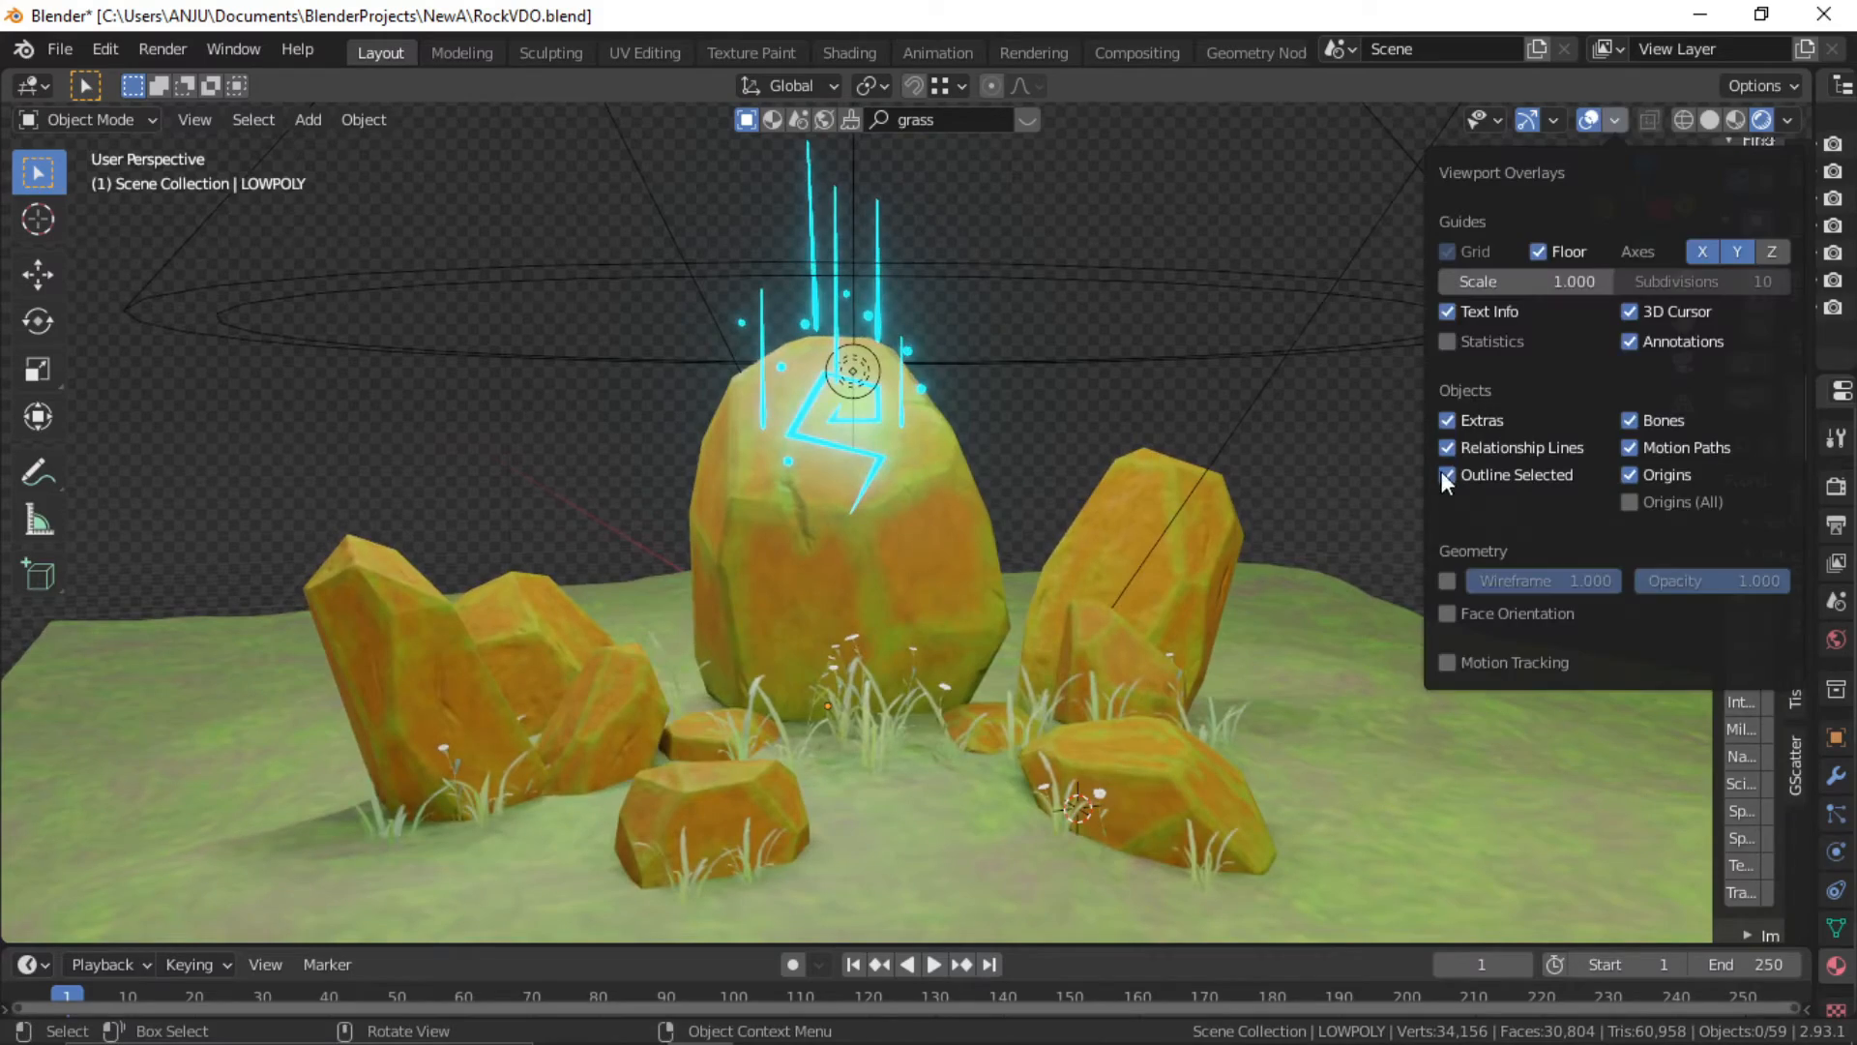
left_click(1448, 580)
middle_click_drag(1118, 531, 977, 542)
Turn off the wireframe display and hide all viewport overlays for a clean rendered view of the scene
left_click(1616, 119)
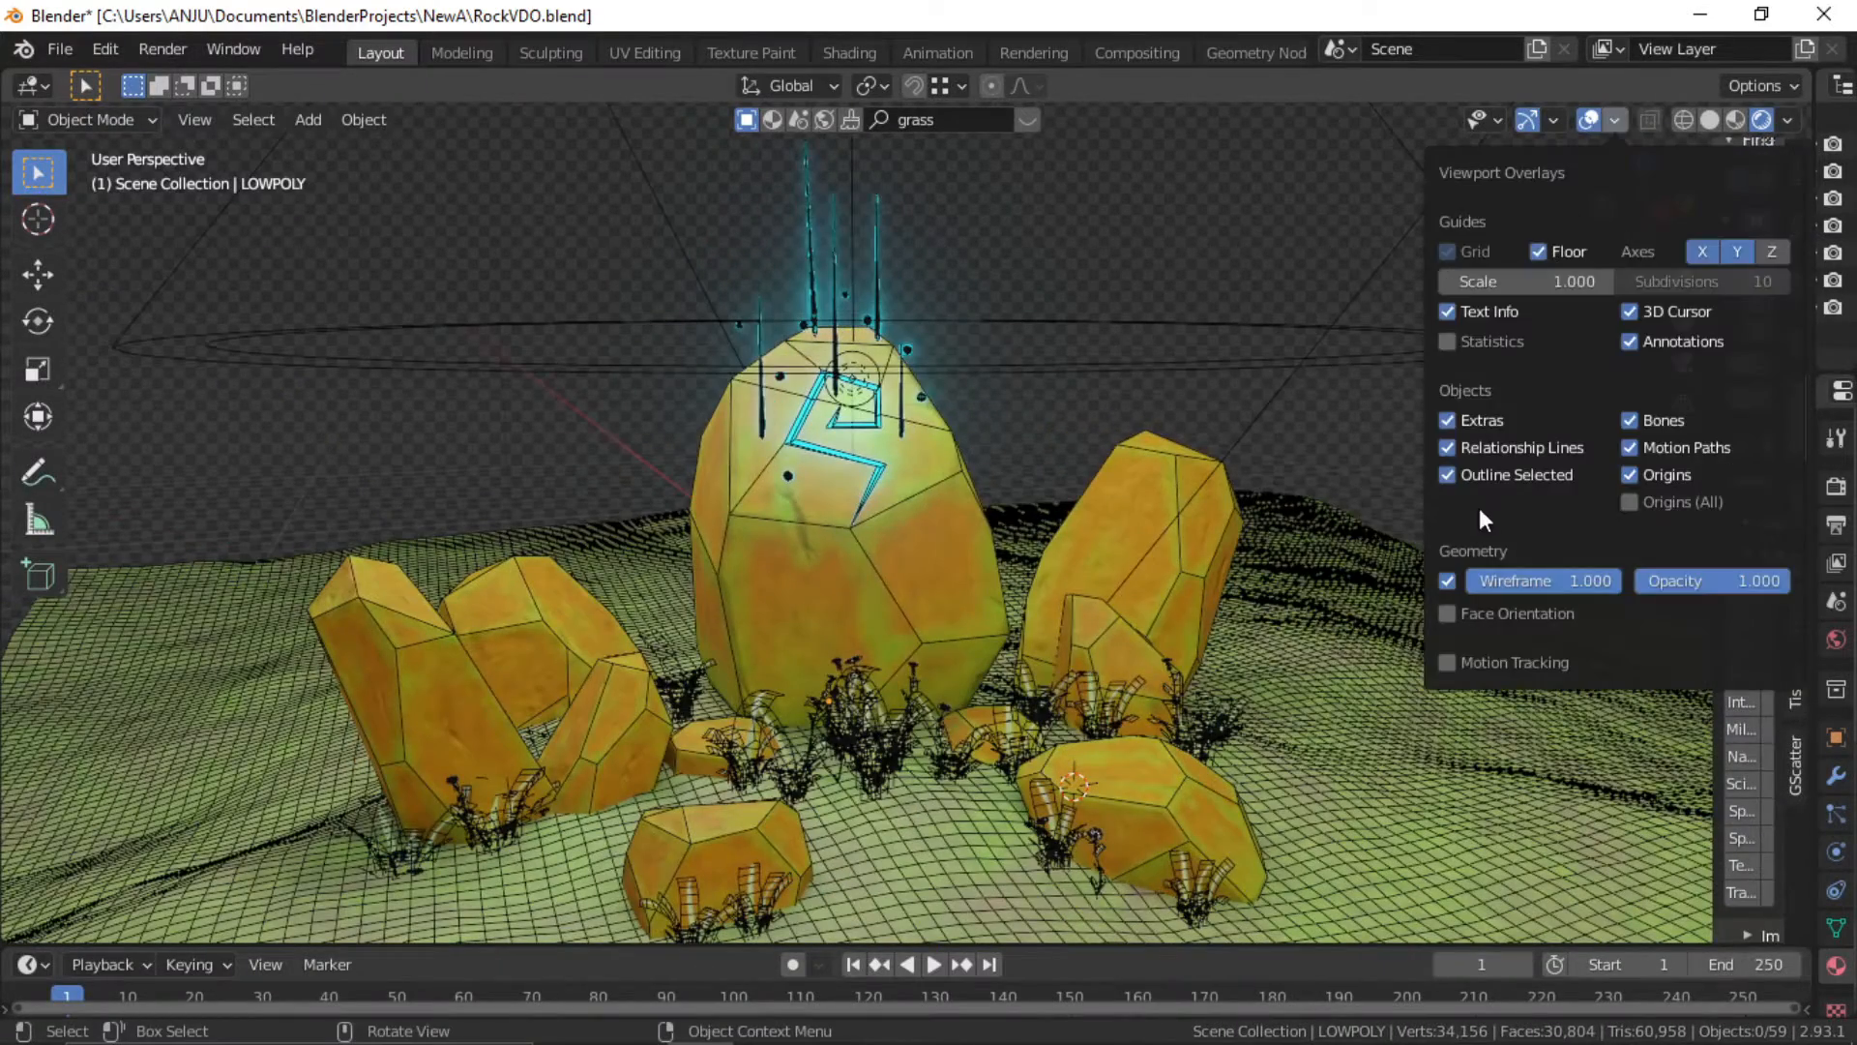
left_click(1448, 580)
left_click(1591, 120)
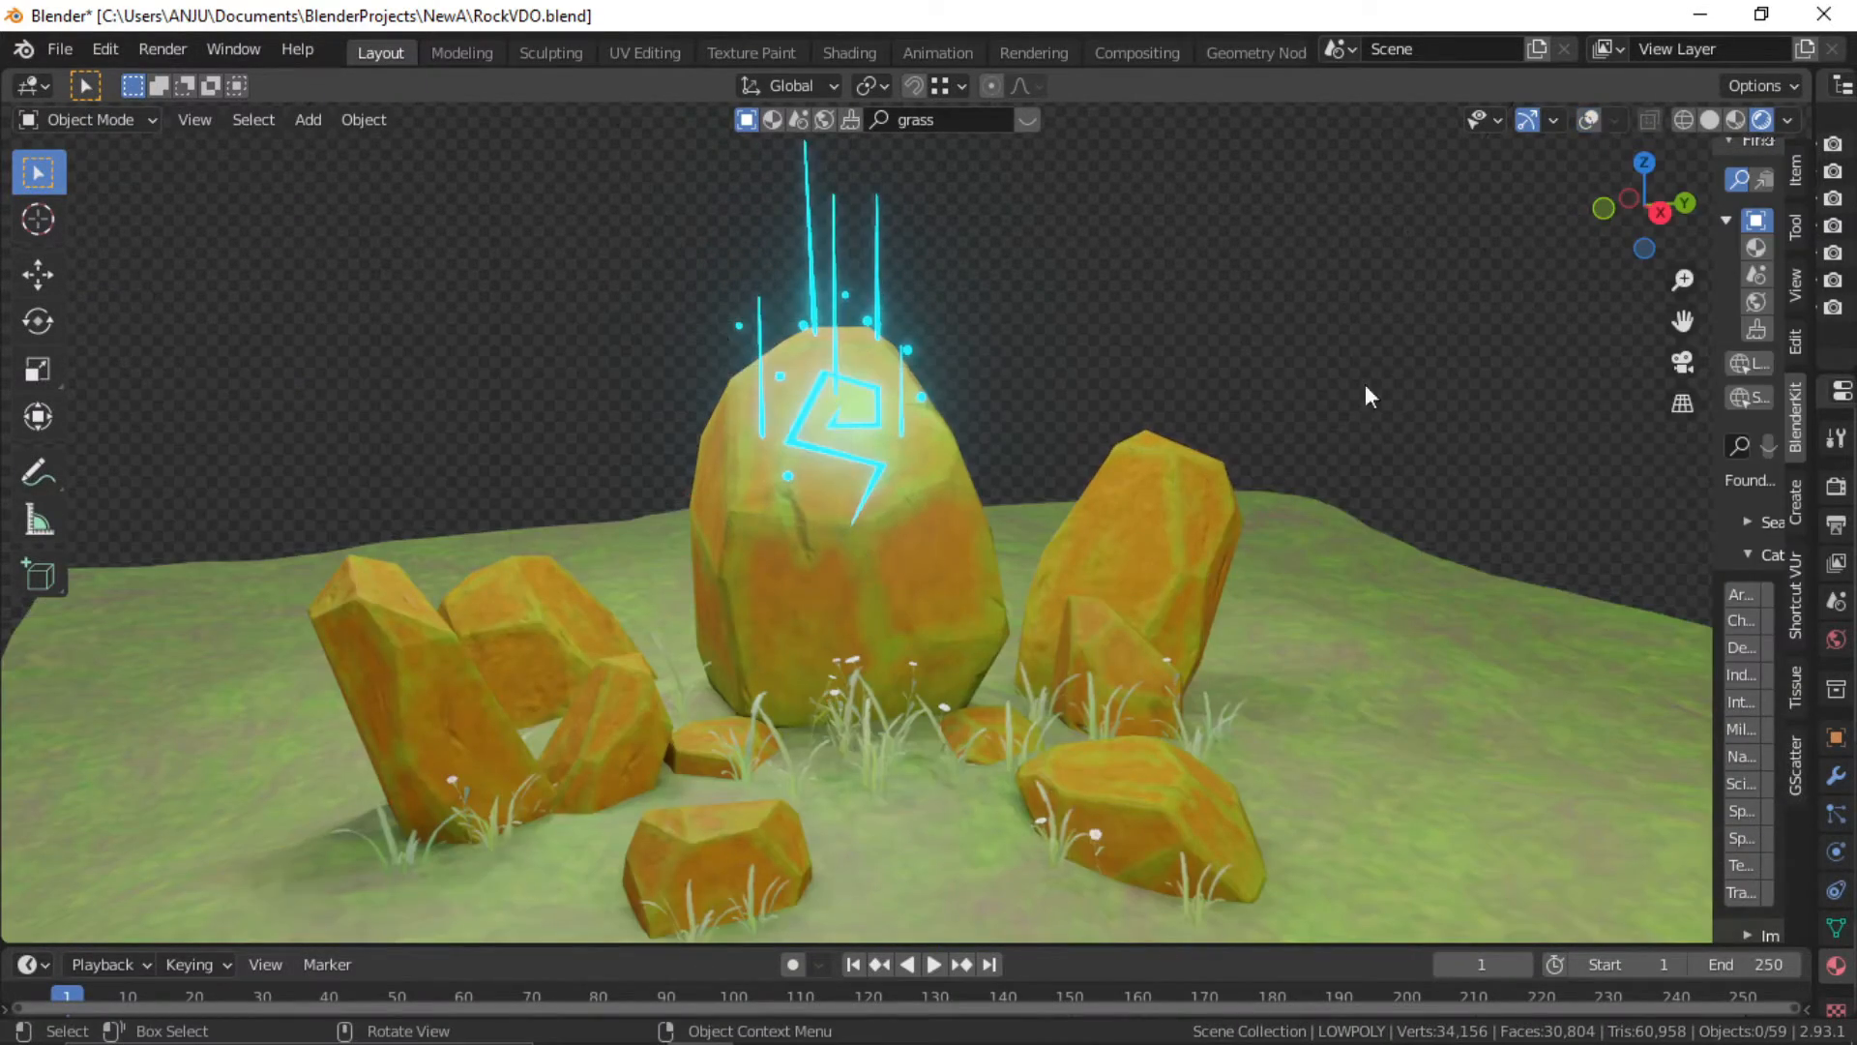